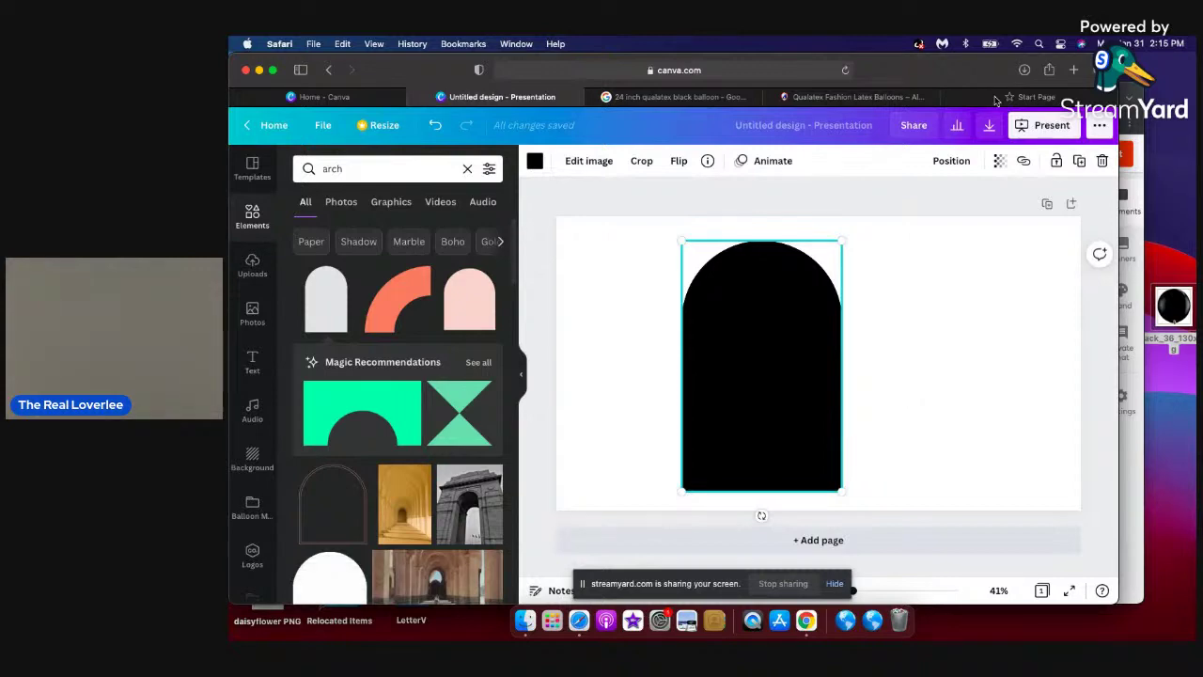
Delete the black arch from the open presentation design, leaving its page blank.
left_click_drag(937, 76, 960, 83)
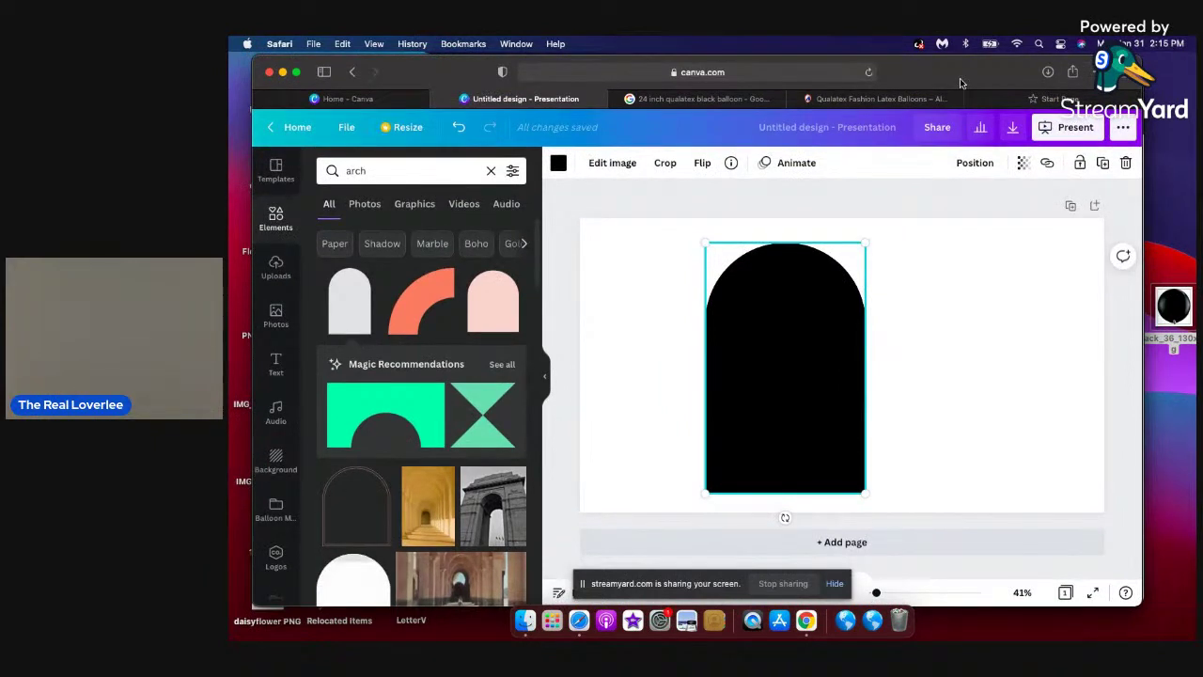
left_click(1016, 329)
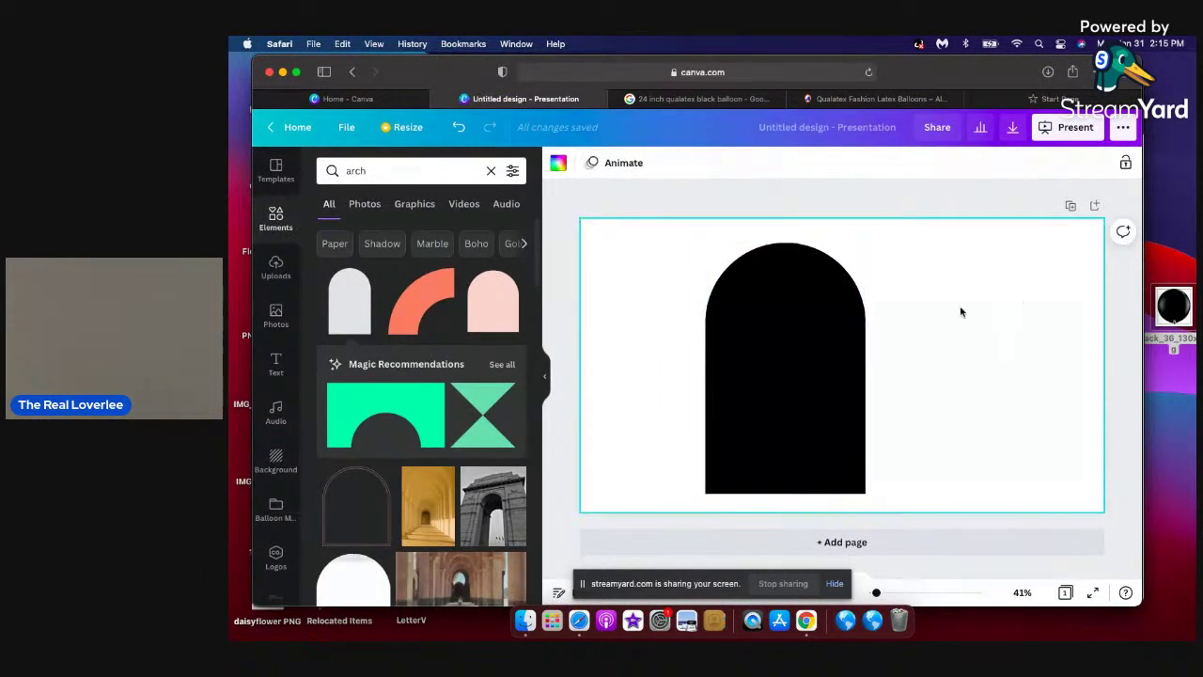
left_click(803, 312)
key("Delete")
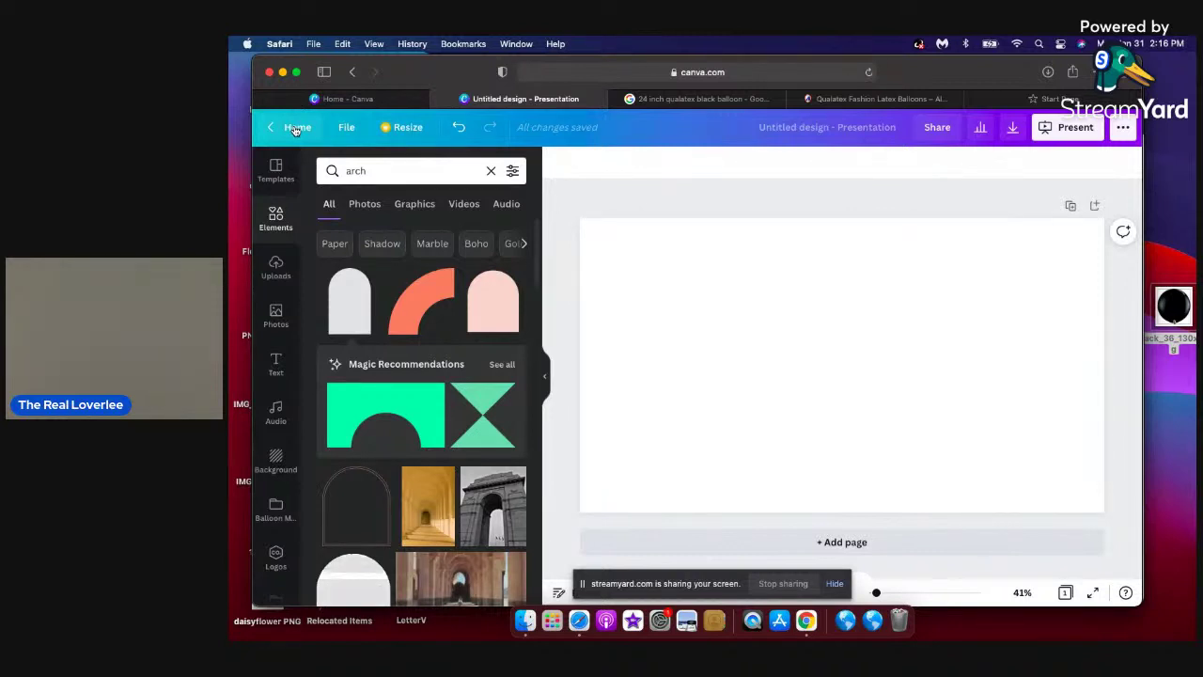
Leave this design and create a new blank Presentation (16:9) design.
left_click(295, 130)
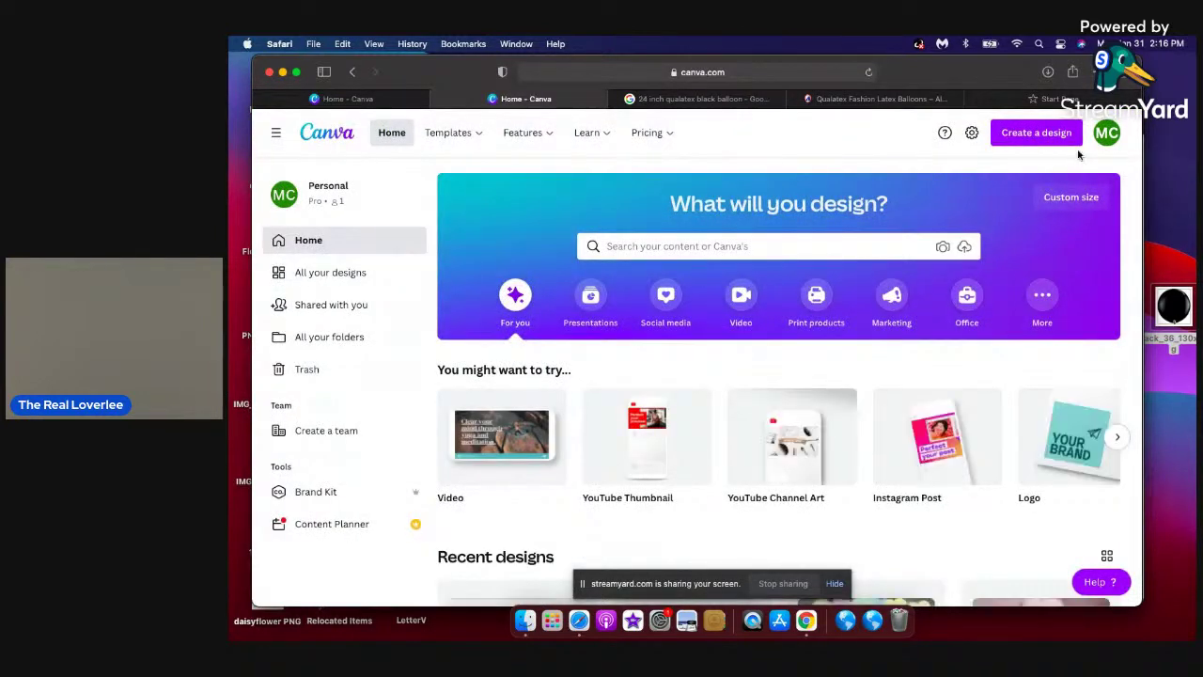
left_click(1026, 136)
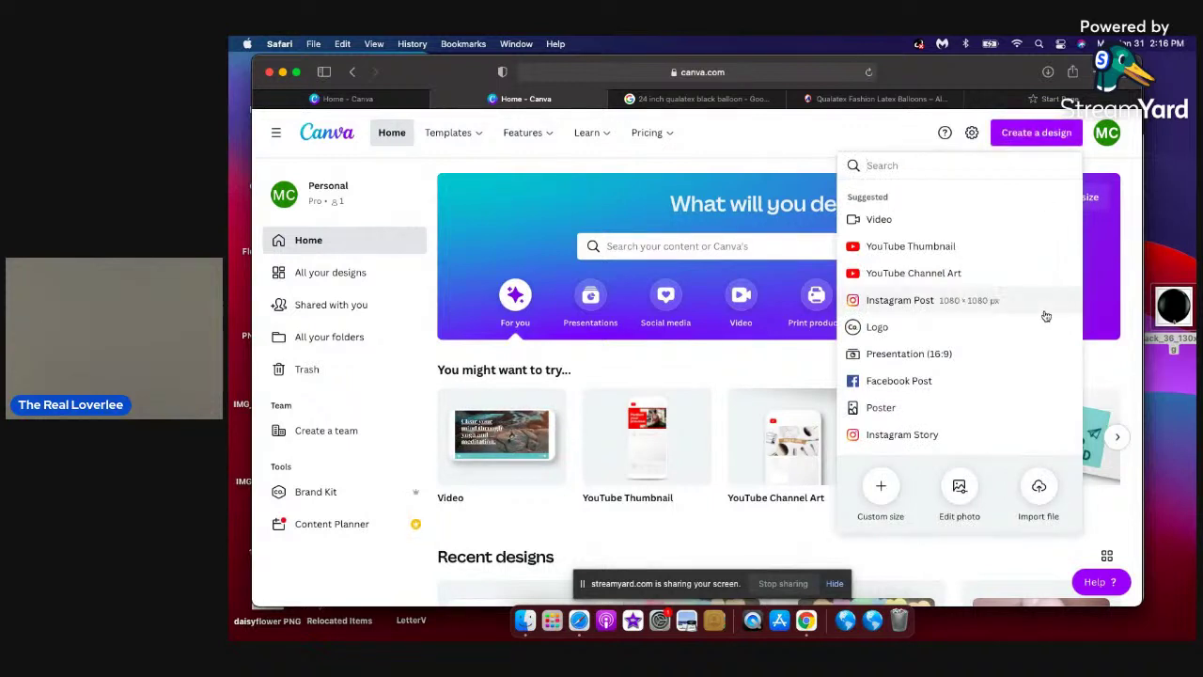
left_click(988, 357)
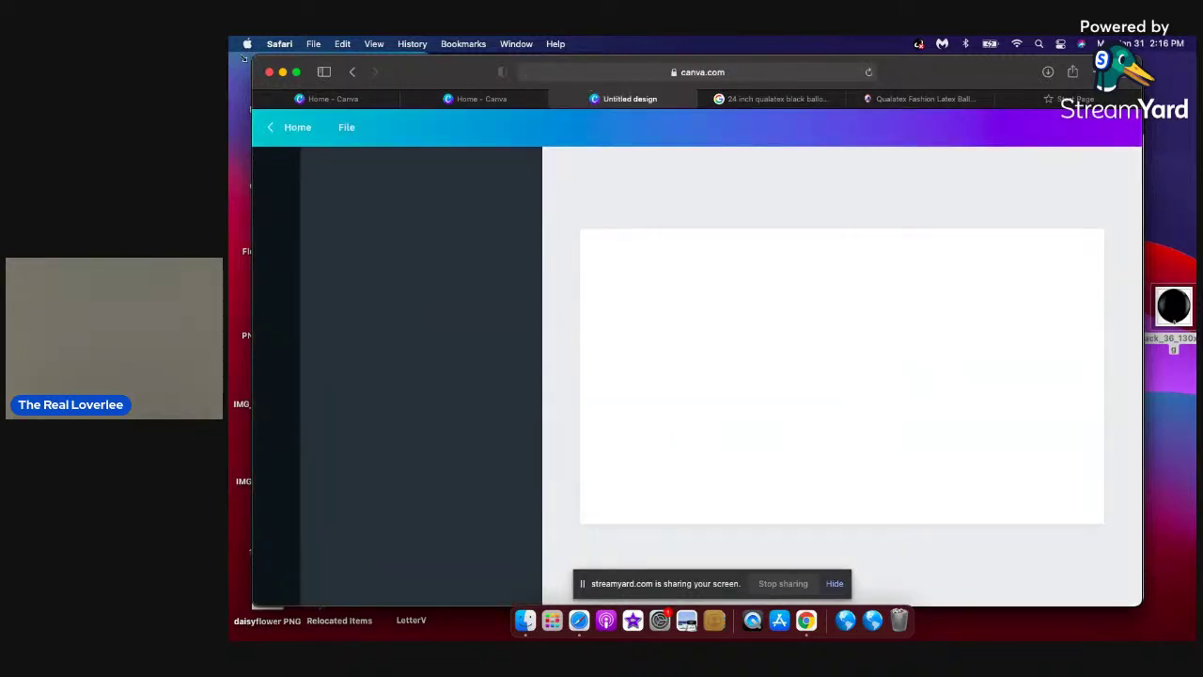
left_click_drag(243, 59, 230, 53)
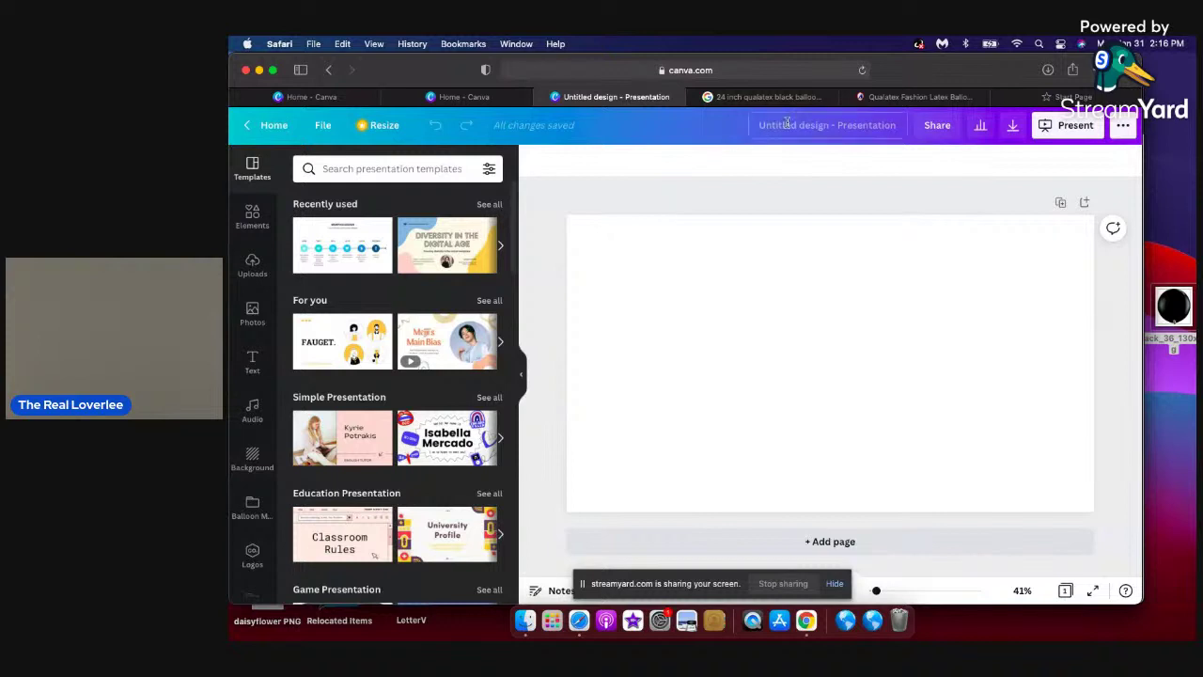
Search the elements for "arch" and add the solid rounded arch shape to the page.
left_click(252, 218)
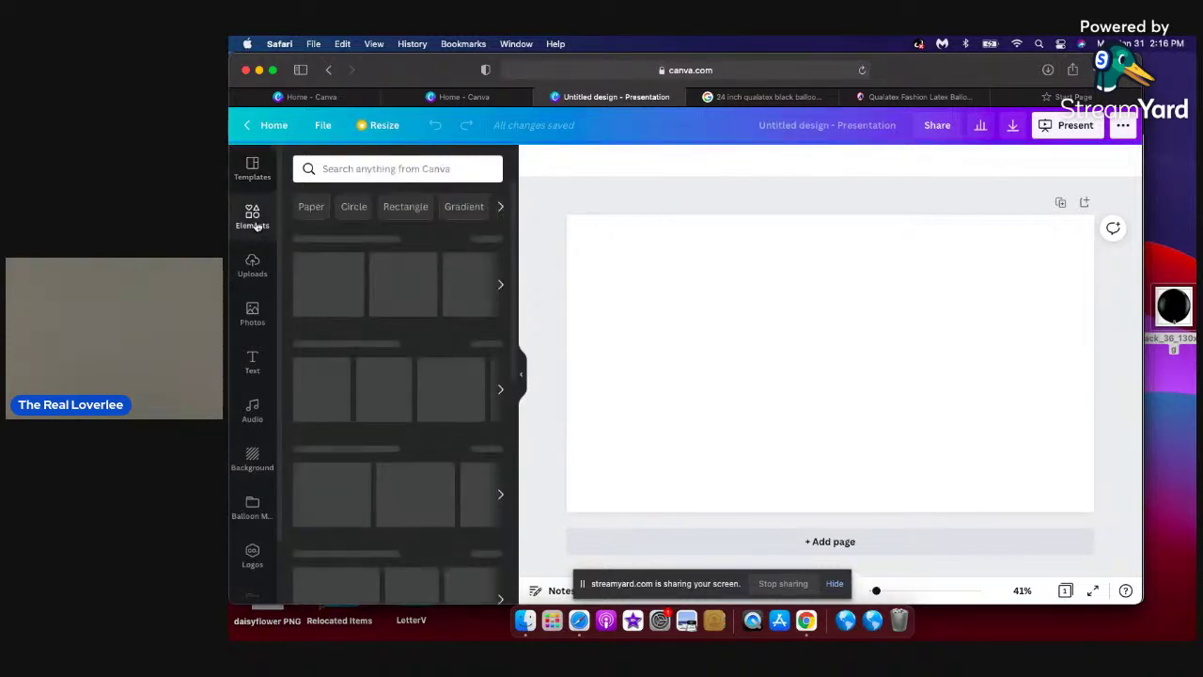
left_click(390, 168)
type("arch")
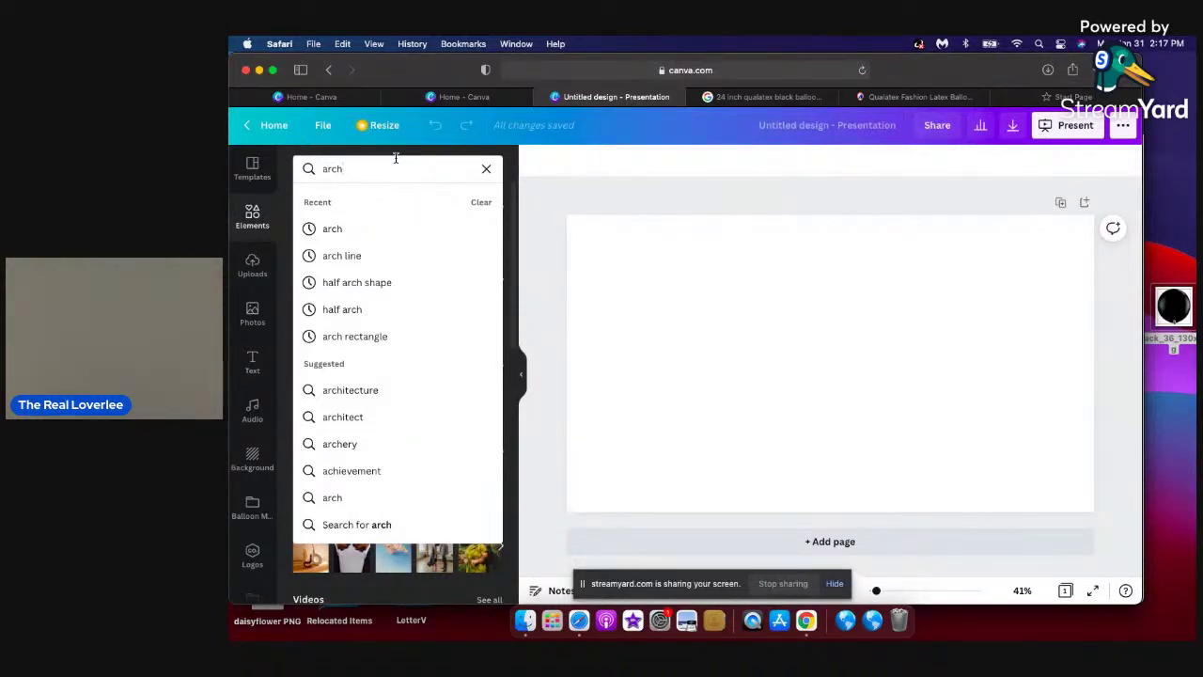
key("Return")
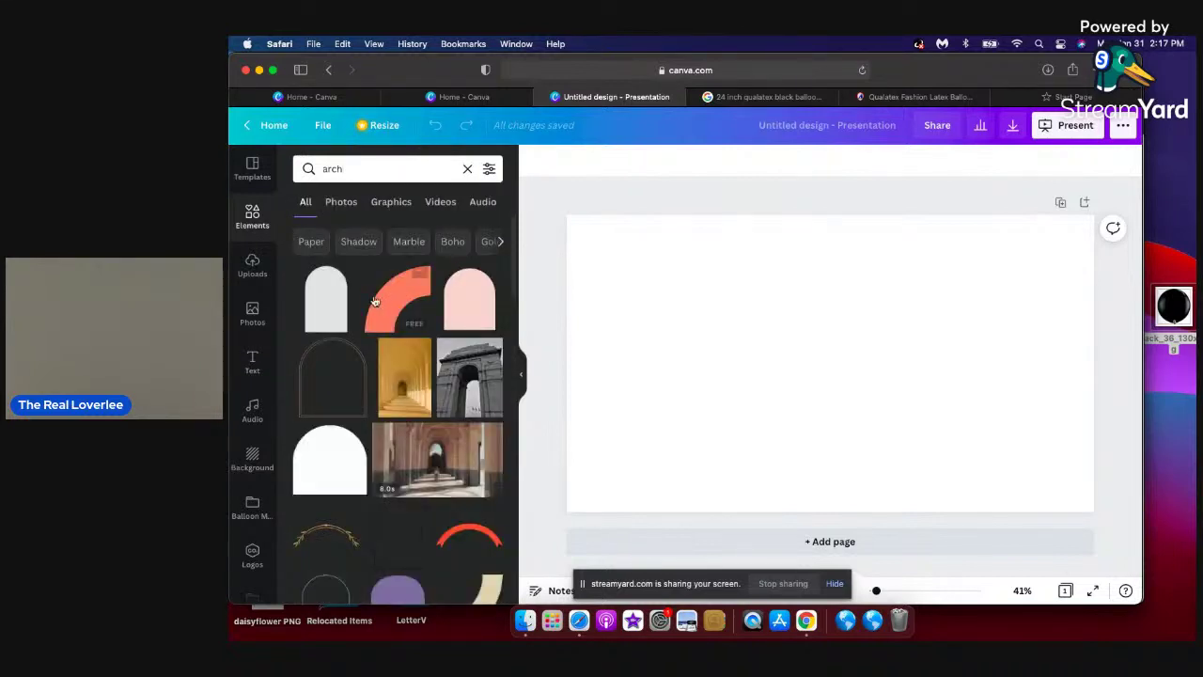
left_click(324, 300)
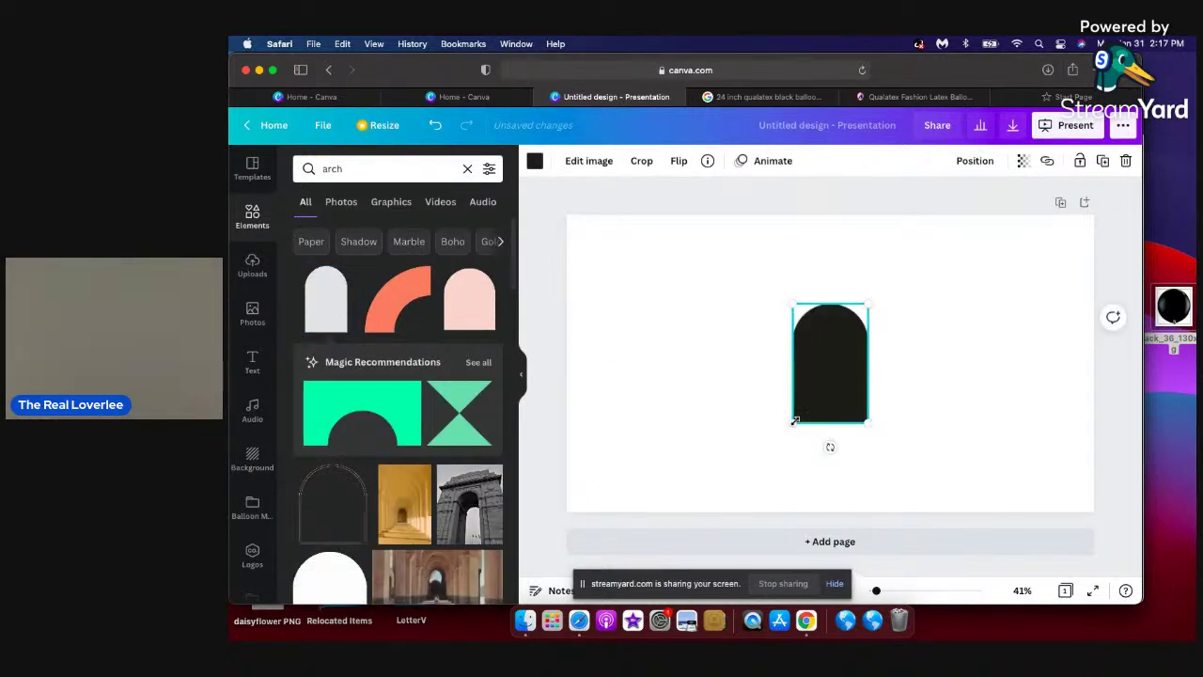
Enlarge the black arch to almost the full page height and place it slightly left of the page centre.
left_click_drag(793, 423, 742, 488)
left_click_drag(867, 307, 905, 245)
left_click_drag(798, 349, 737, 365)
left_click_drag(686, 259, 670, 235)
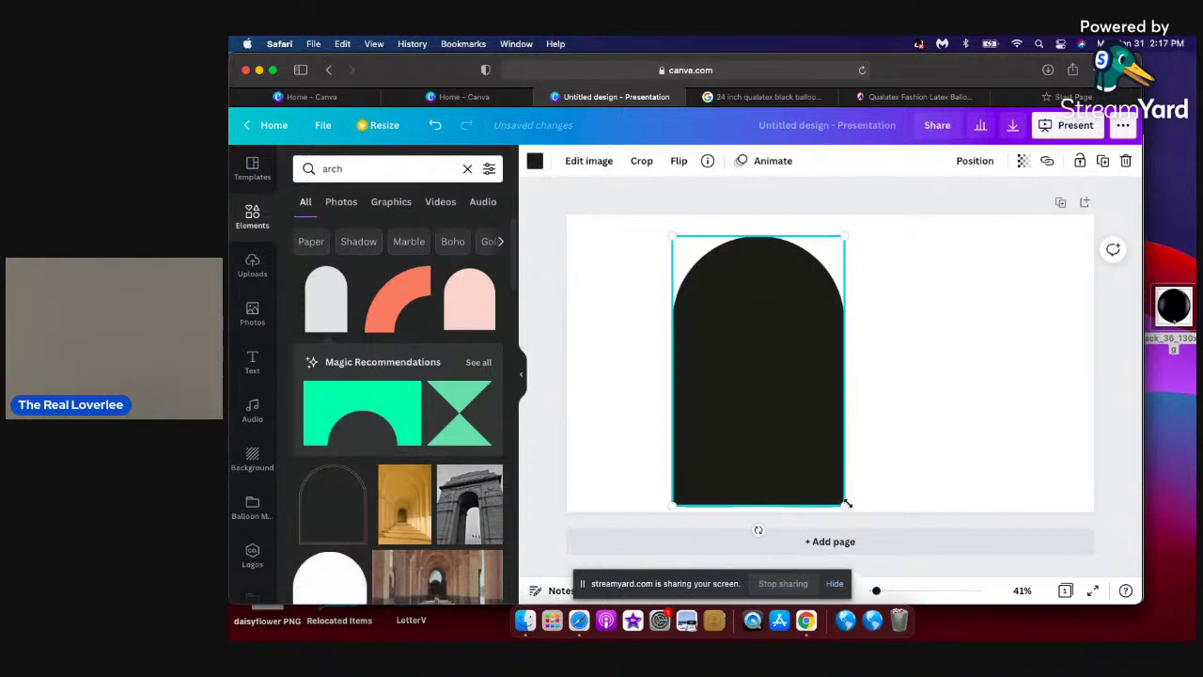
left_click(254, 460)
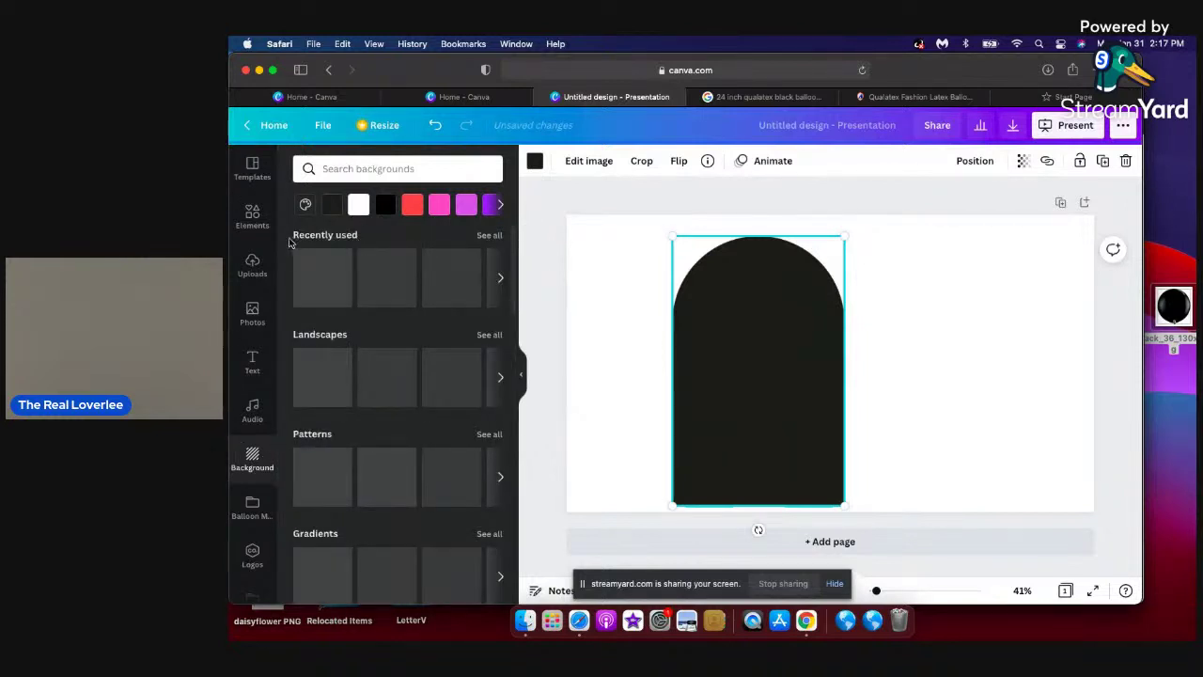
left_click_drag(515, 264, 516, 443)
scroll(516, 443, "down", 5)
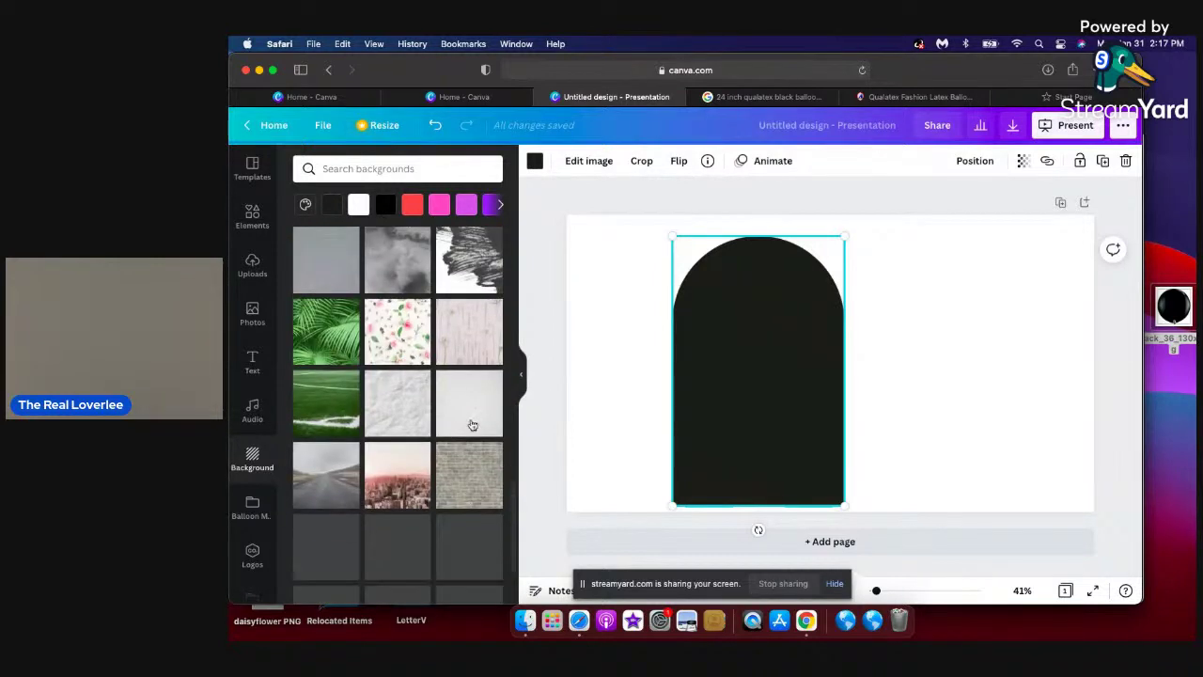
Try adding the striped pink arch graphic, enlarged and overlapping the right side of the black arch.
left_click(254, 230)
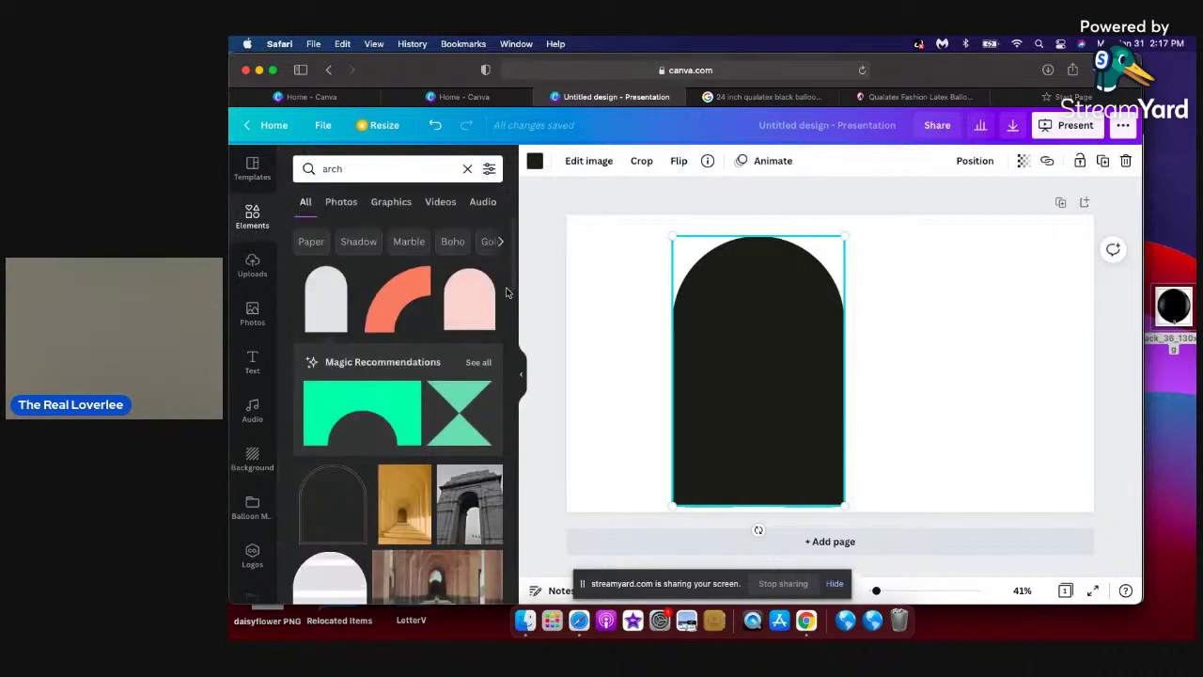
left_click(467, 169)
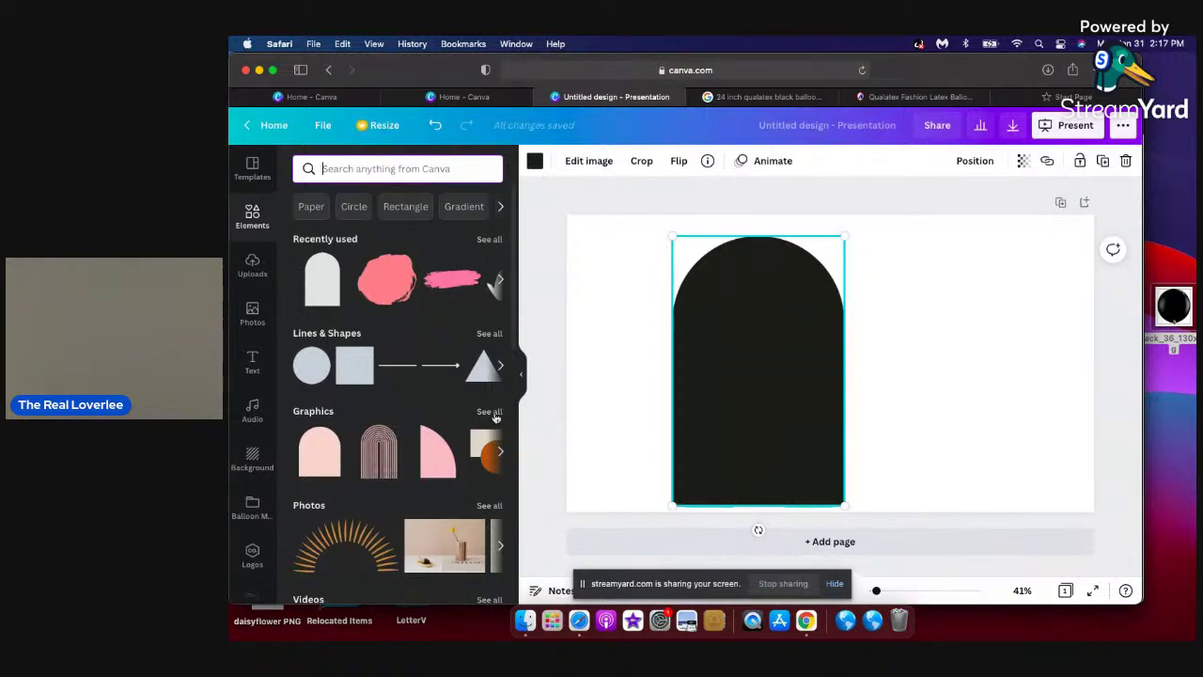
left_click(380, 451)
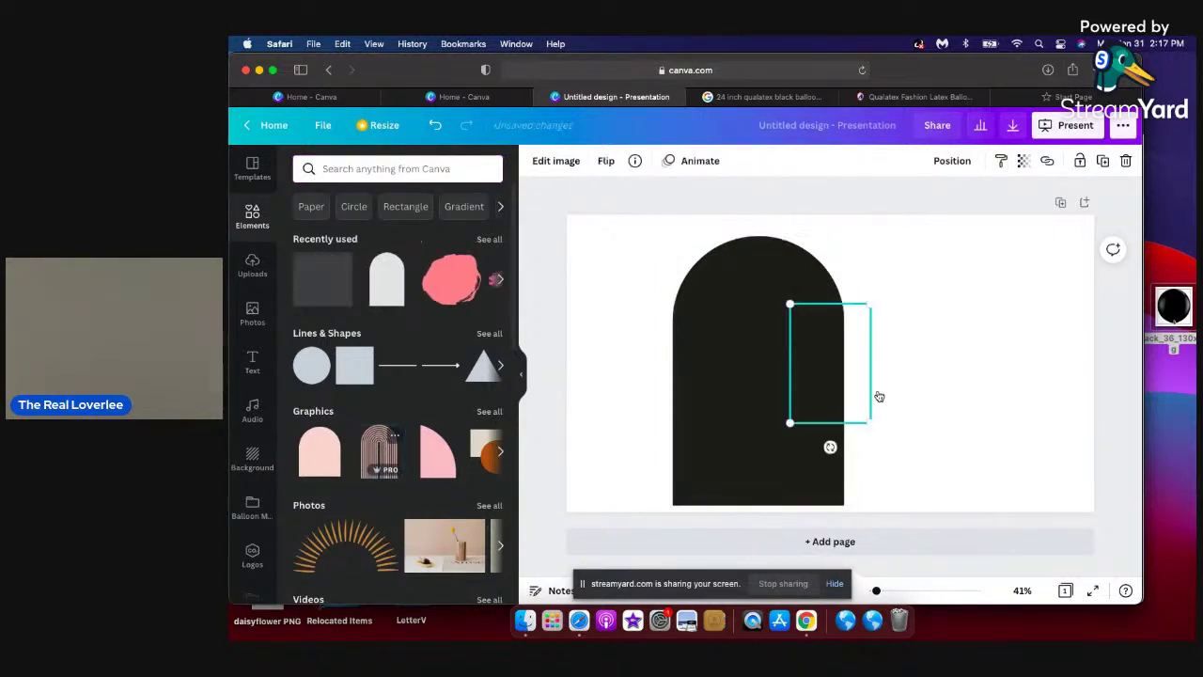
left_click_drag(872, 424, 932, 507)
left_click_drag(889, 468, 889, 462)
left_click_drag(933, 294, 945, 280)
left_click(986, 437)
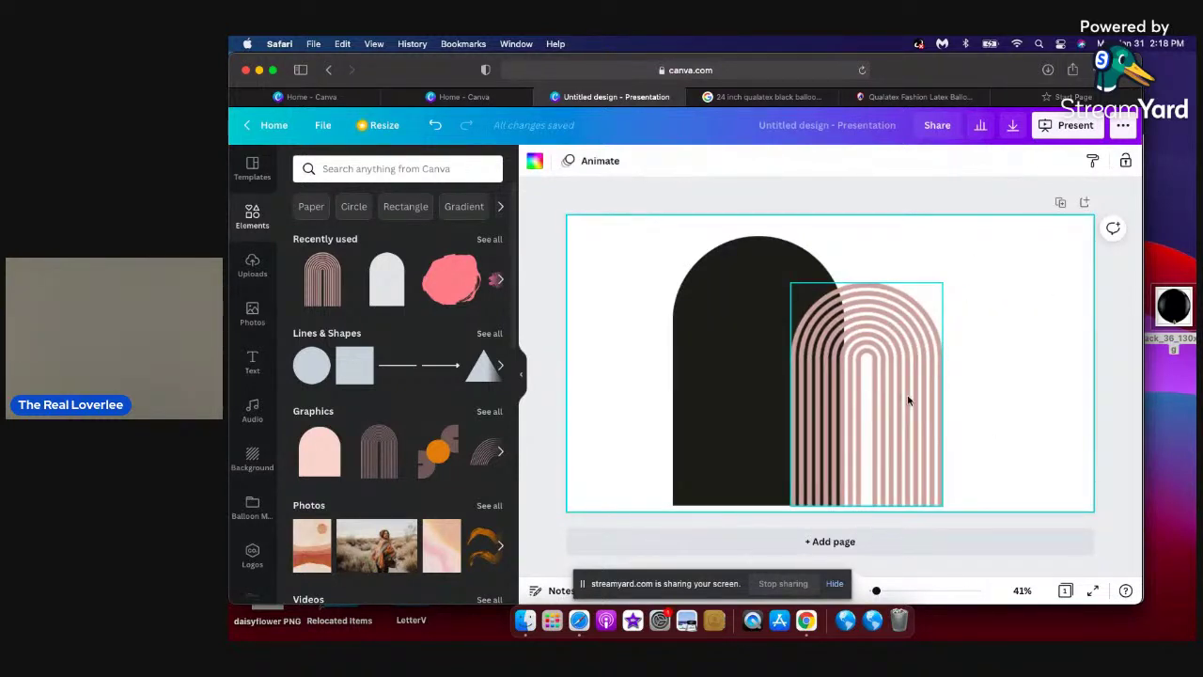
Delete the striped pink arch graphic from the page.
left_click(500, 453)
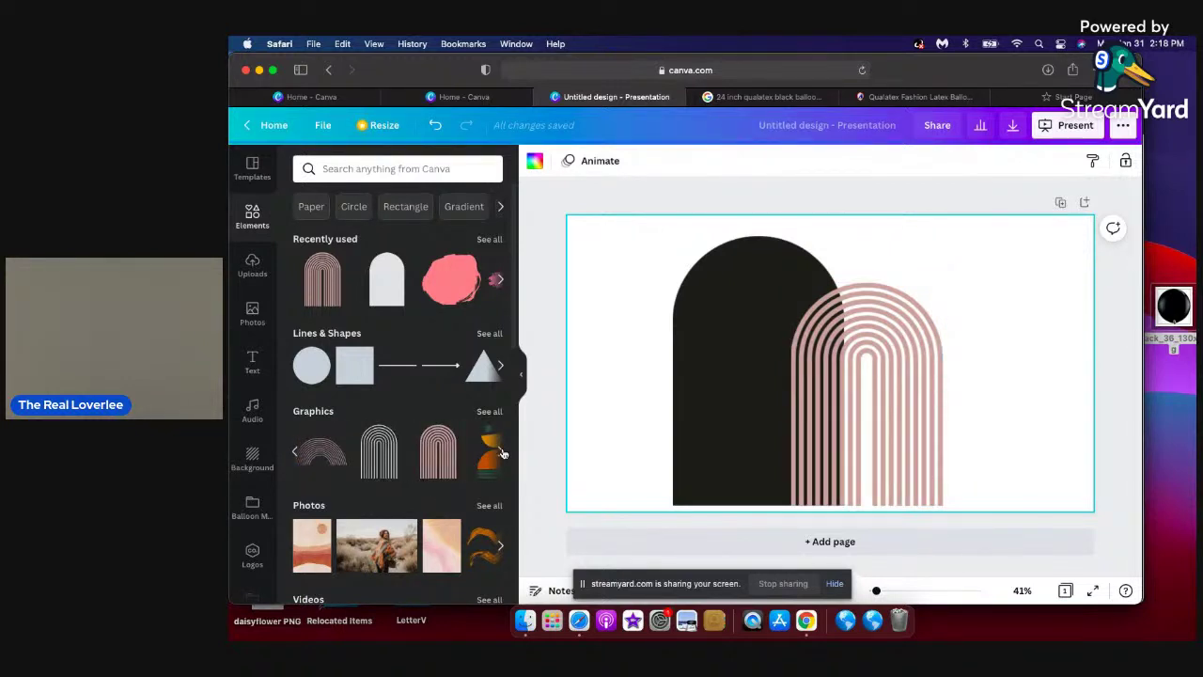
left_click(887, 395)
key("Delete")
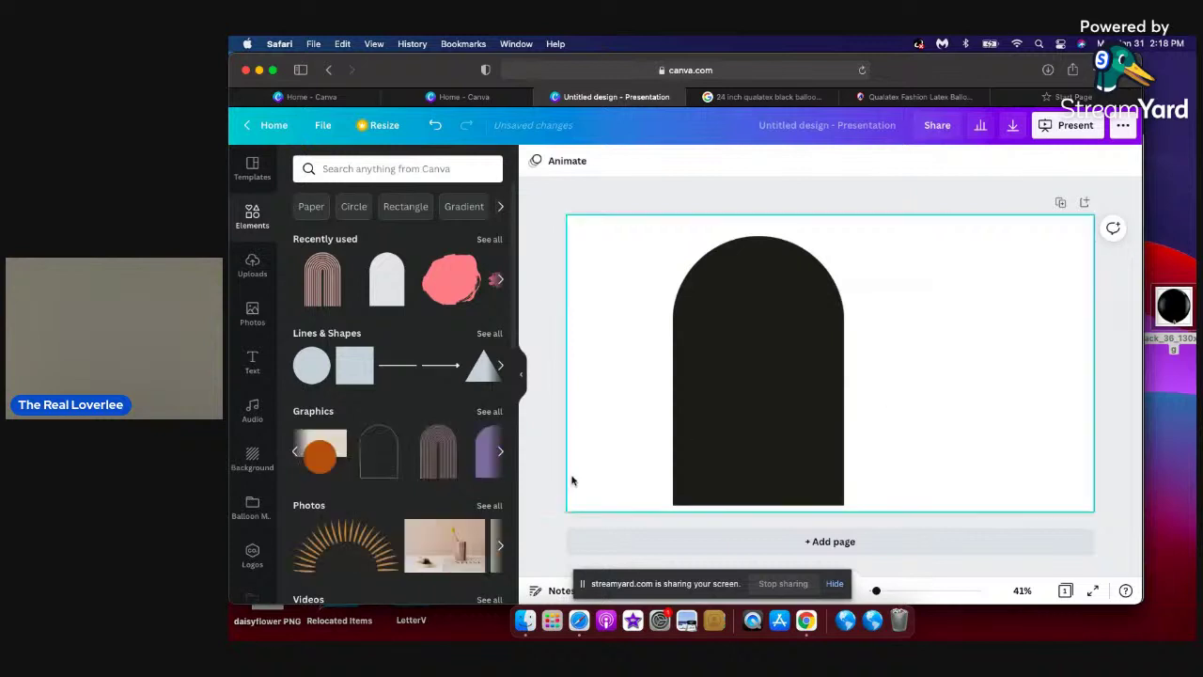
Browse the element categories, search for "flower wall" and look through the results for a possible backdrop.
scroll(515, 315, "down", 5)
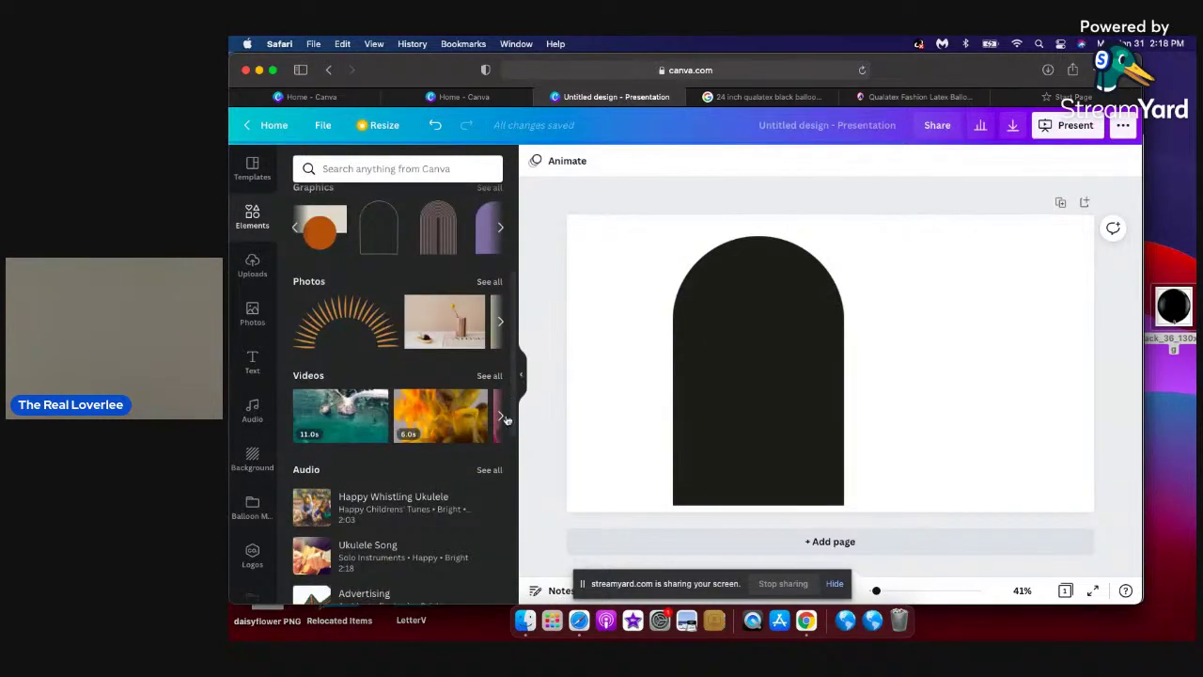
scroll(514, 338, "down", 10)
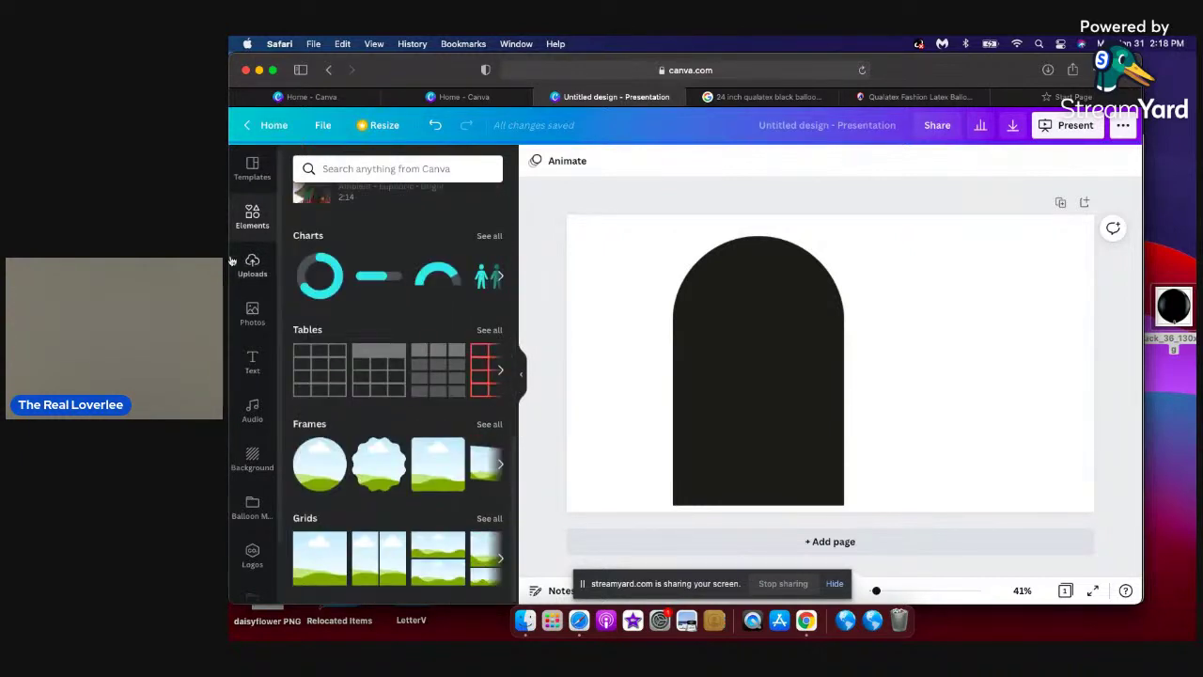
left_click(361, 168)
type("flower w")
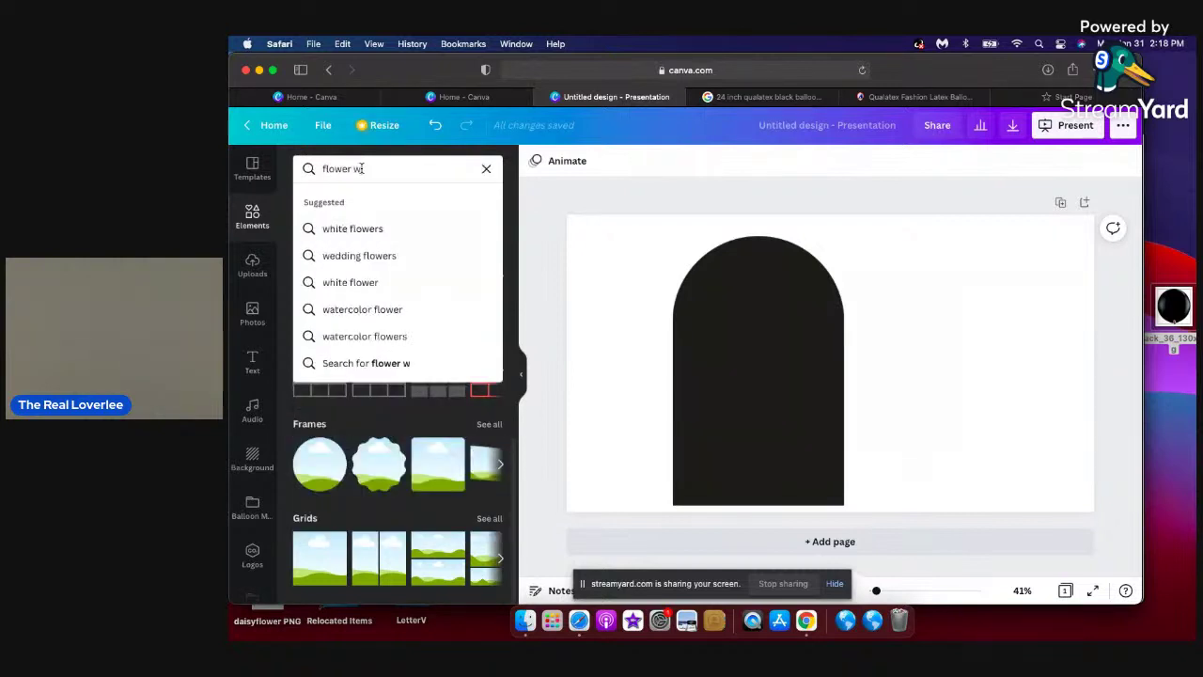
type("all")
key("Return")
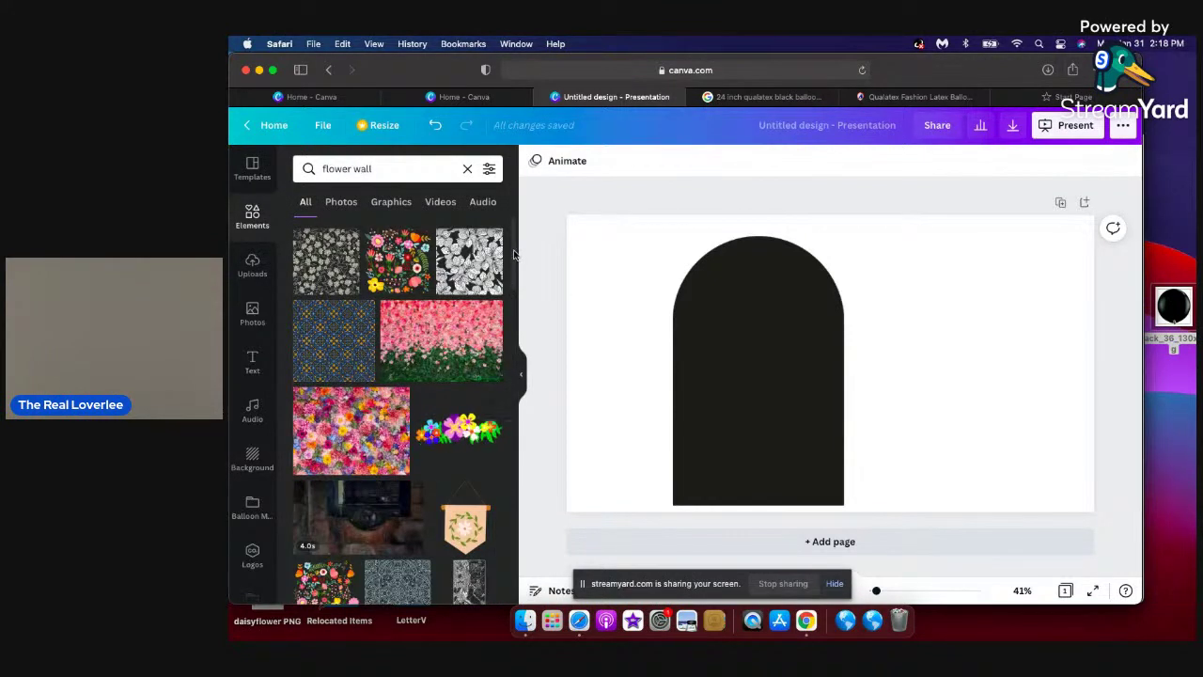
scroll(521, 301, "down", 10)
scroll(532, 383, "down", 10)
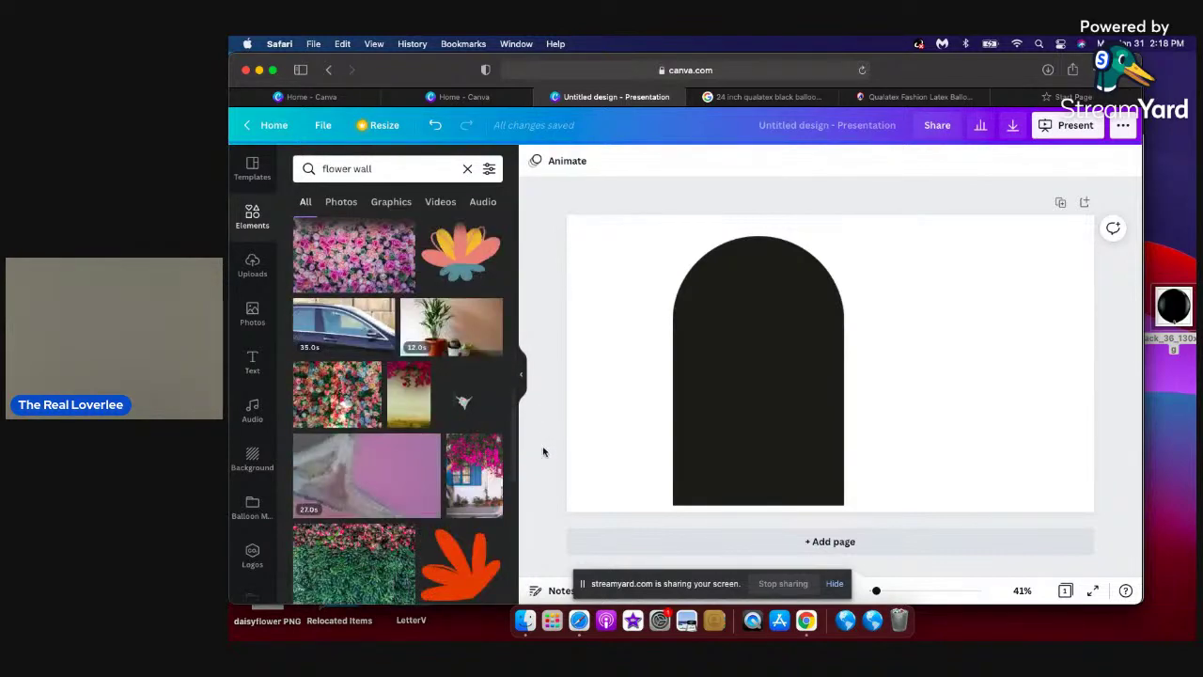
Shrink the black arch slightly so that more space remains around it on the page.
left_click(800, 398)
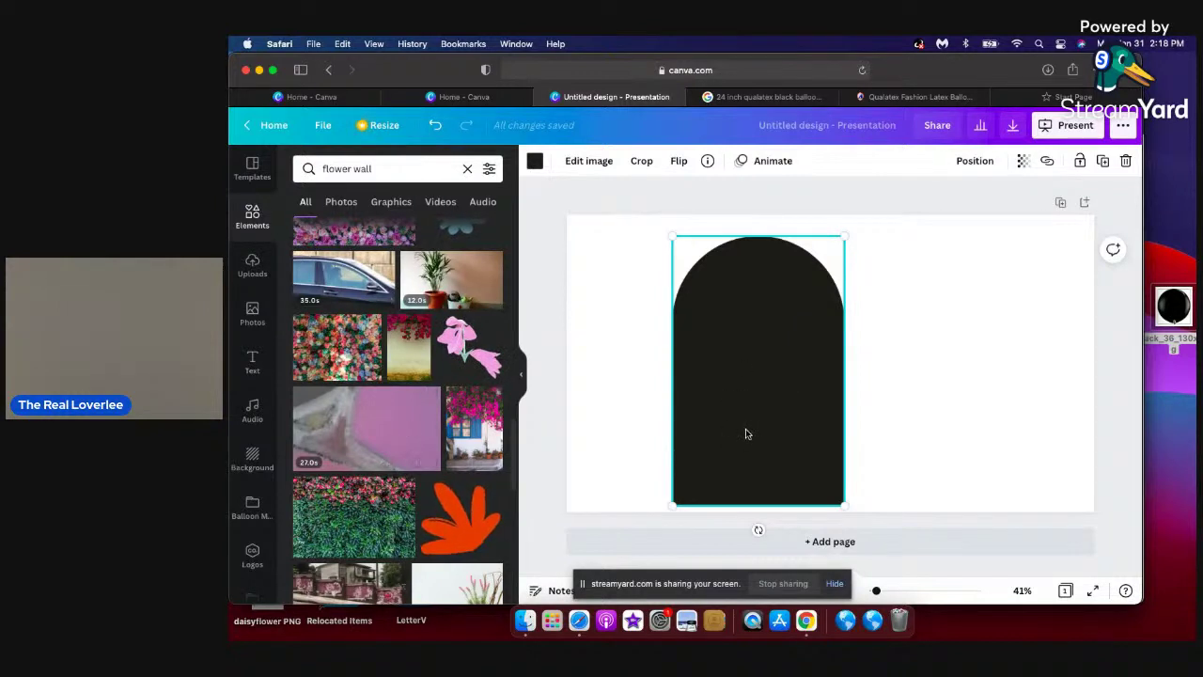
mouse_move(670, 232)
left_mouse_down()
mouse_move(662, 226)
mouse_move(678, 245)
left_mouse_up()
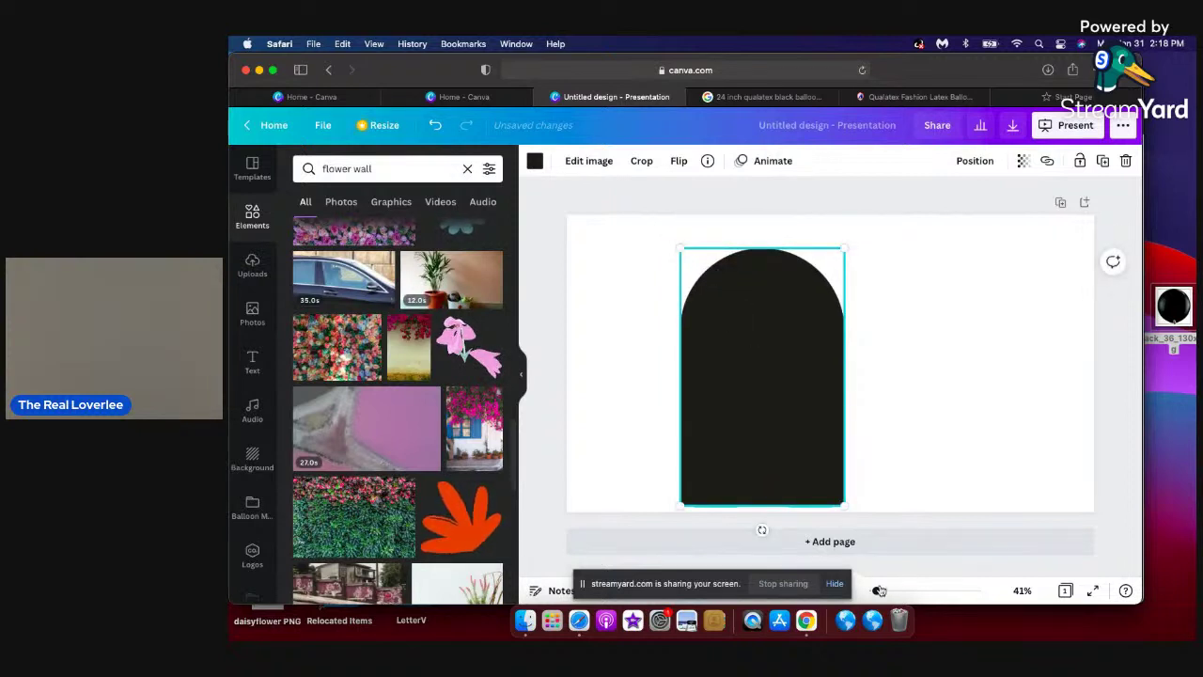
left_click_drag(880, 590, 877, 590)
left_click(859, 530)
left_click(841, 527)
left_click_drag(848, 534, 843, 528)
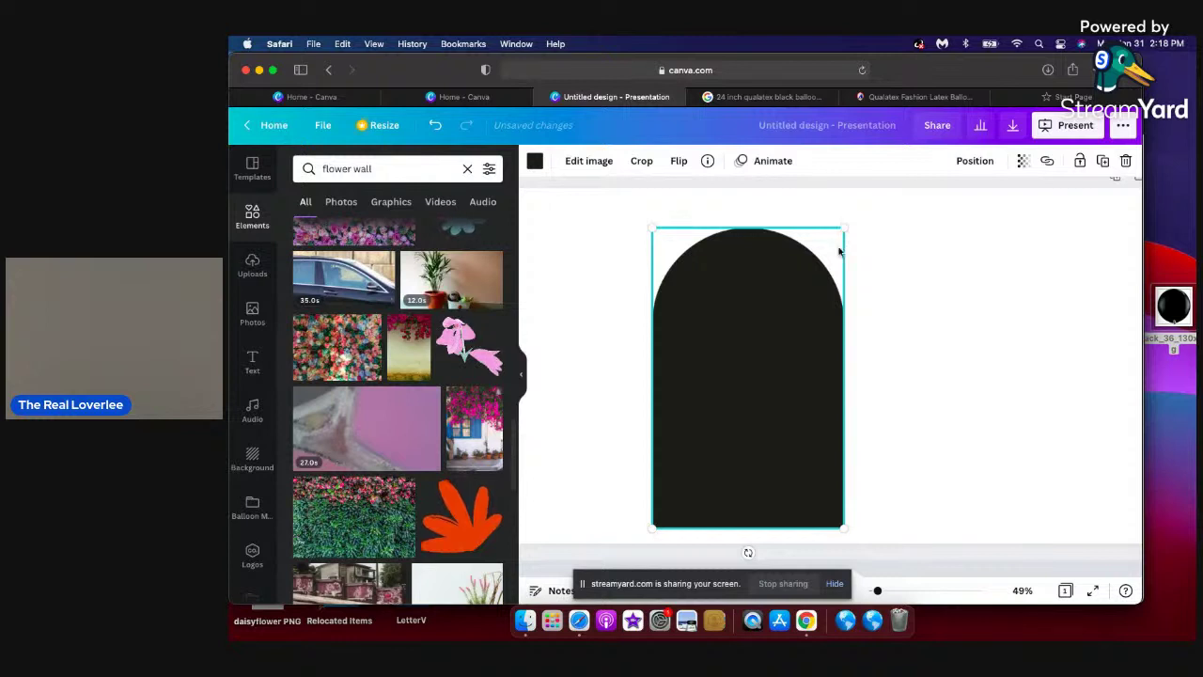
left_click(927, 417)
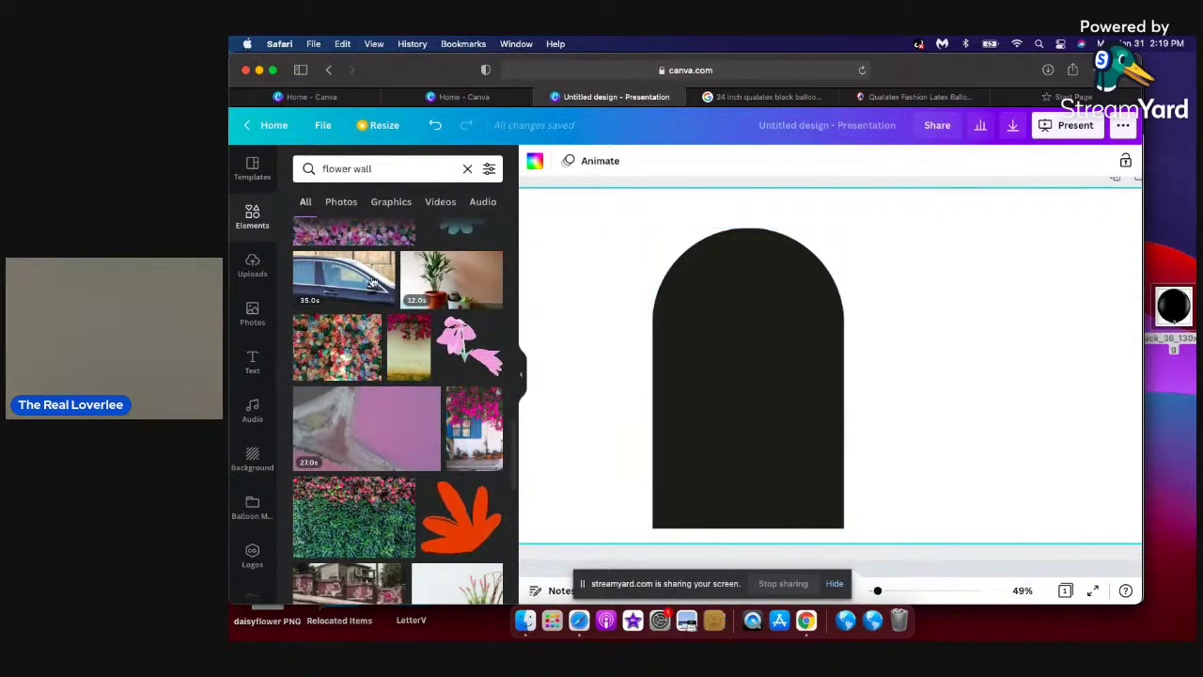
left_click(467, 170)
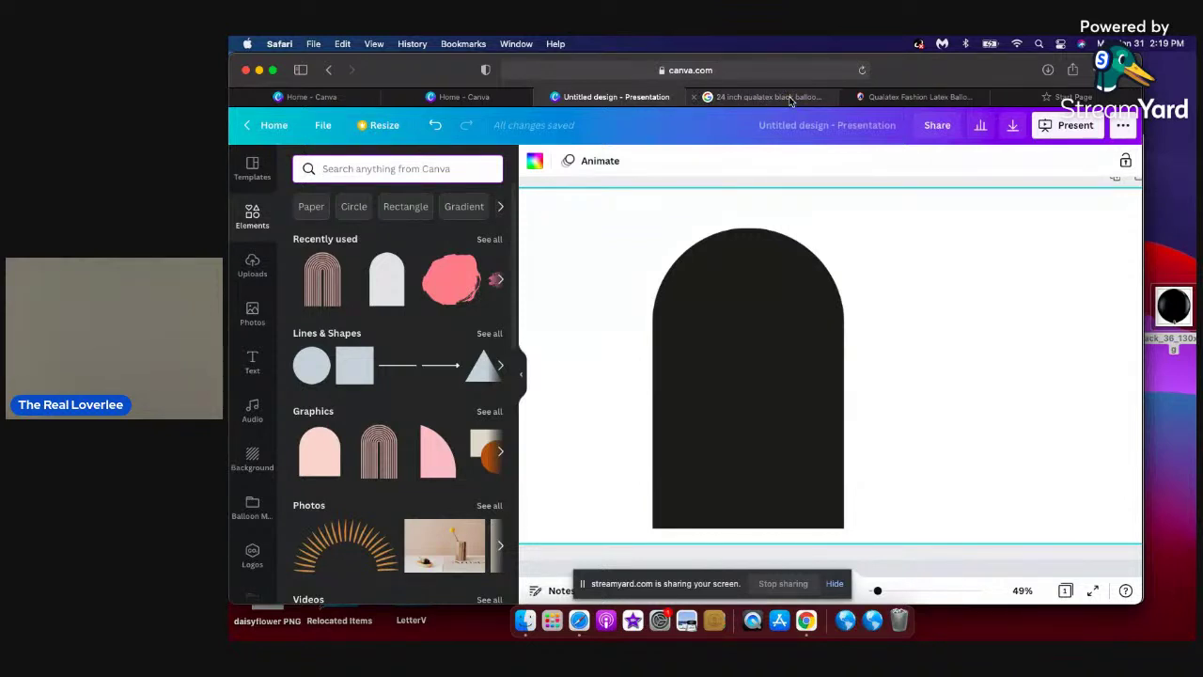
mouse_move(712, 102)
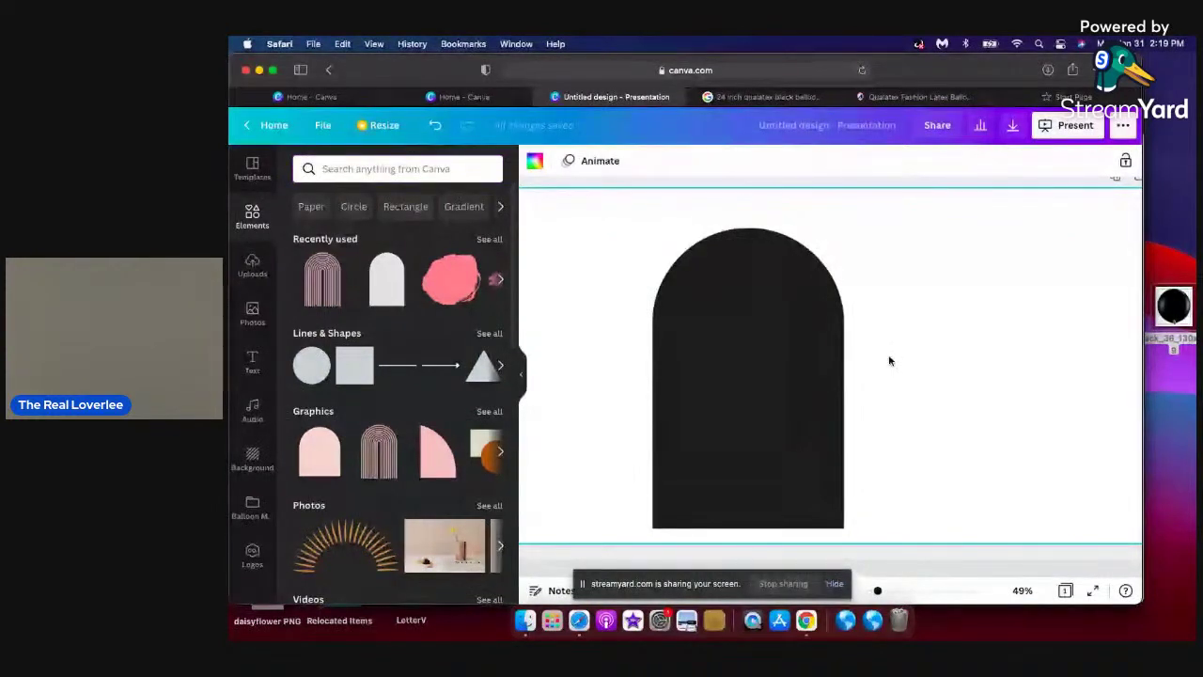
left_click(819, 372)
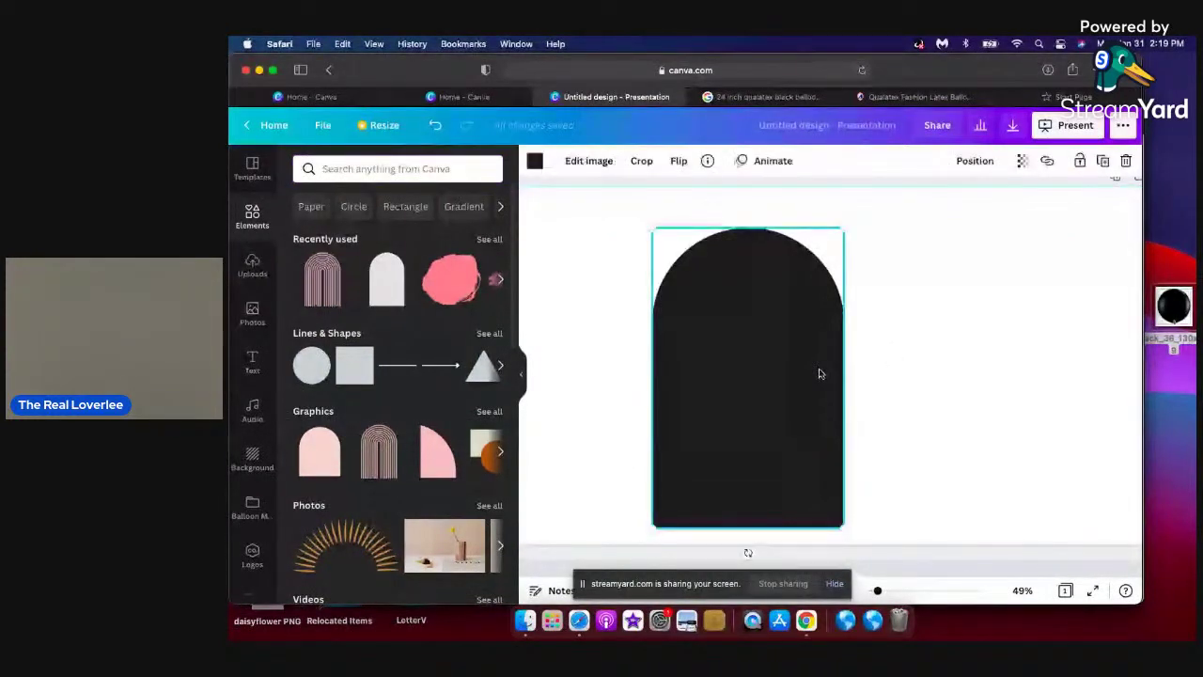
Set the page background to the custom light gray #C2C2C6, starting from the gray brand kit colour.
left_click(924, 259)
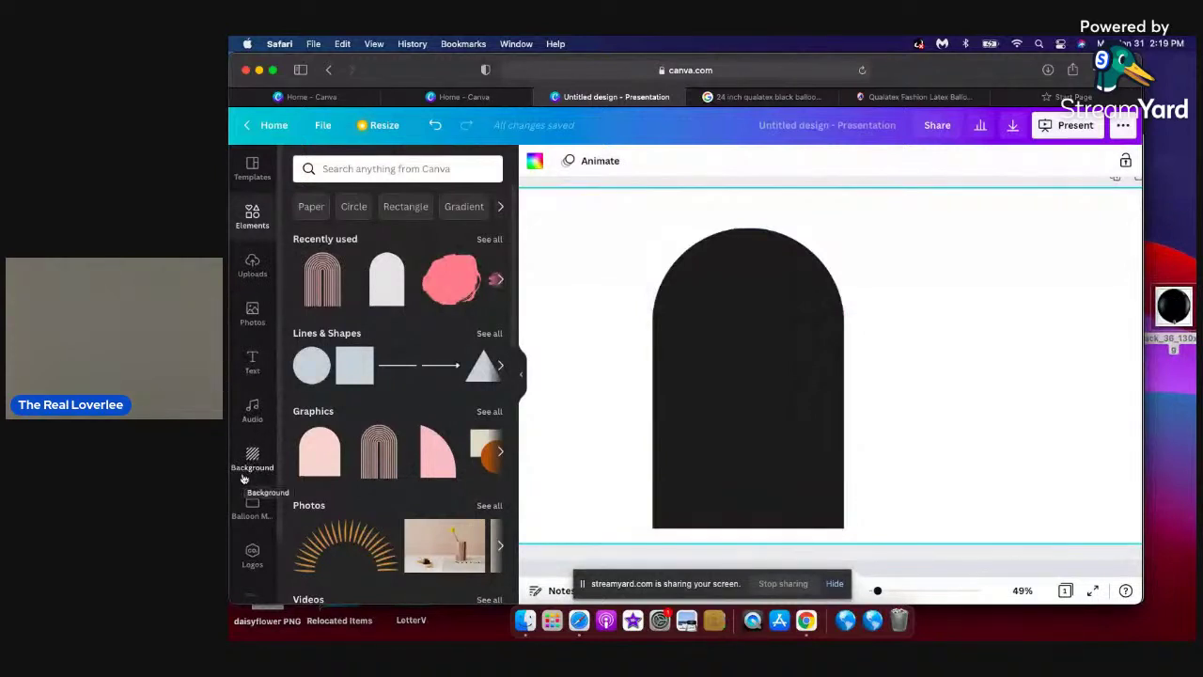
left_click(534, 161)
left_click(378, 326)
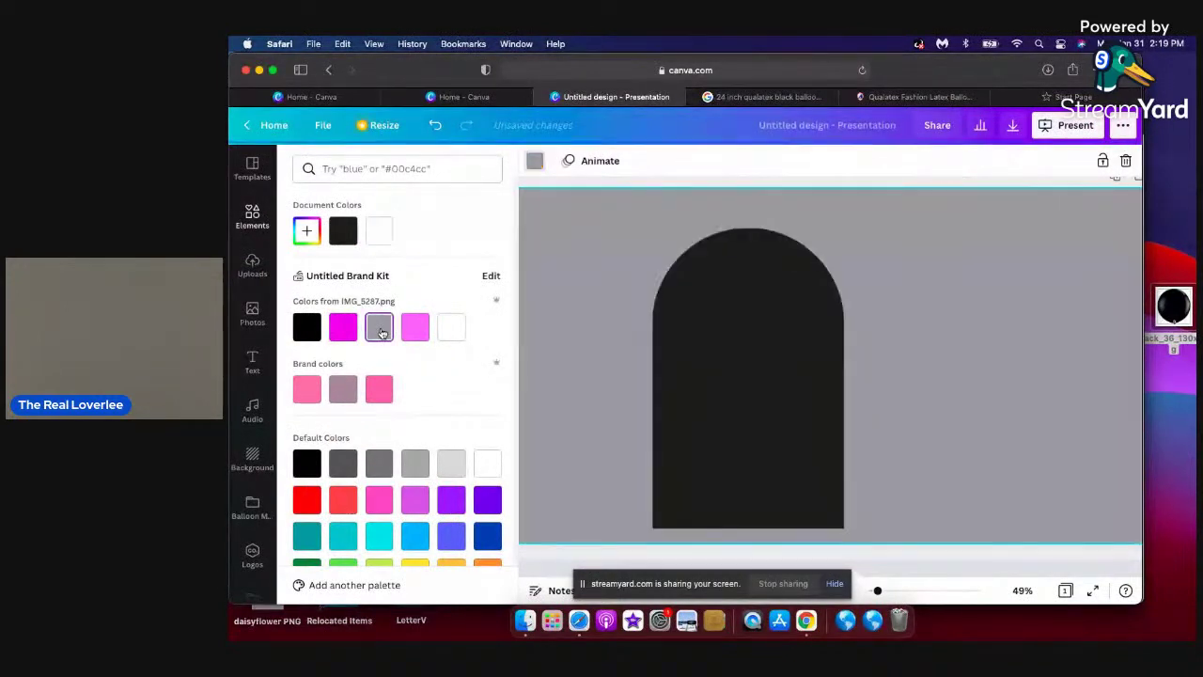
left_click(306, 232)
left_click_drag(311, 289, 307, 277)
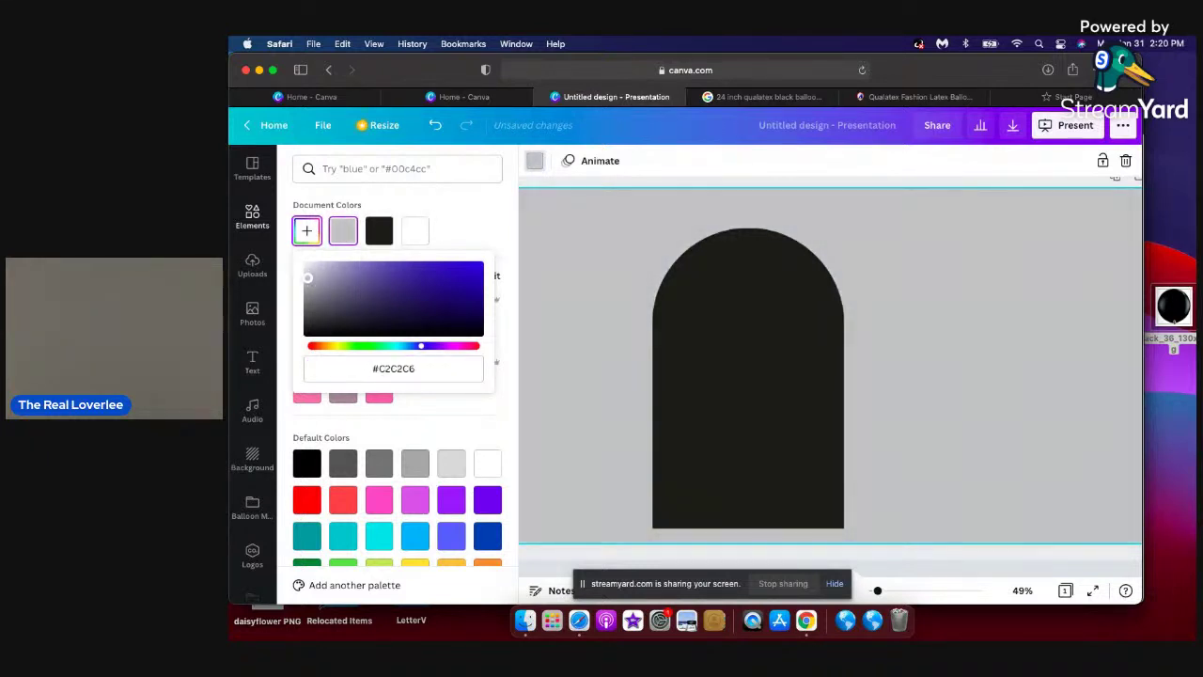
Recolor the black arch white using the white swatch from the brand kit.
left_click(714, 329)
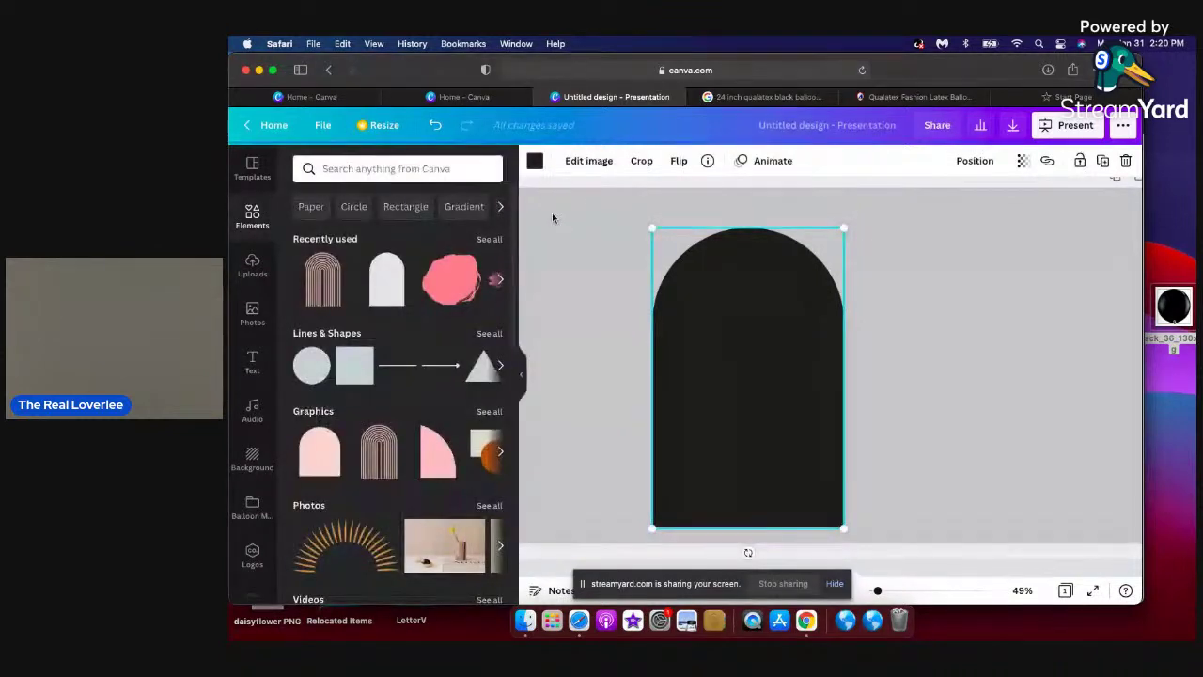
left_click(536, 161)
left_click(452, 327)
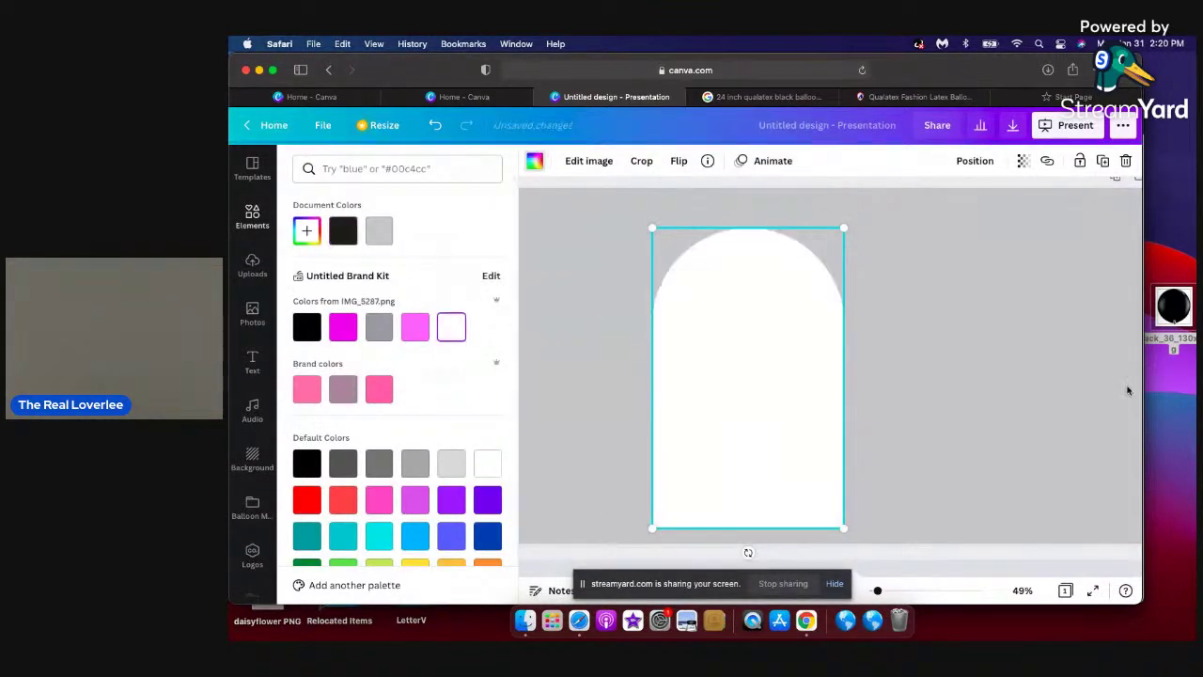
left_click(1034, 376)
left_click(945, 417)
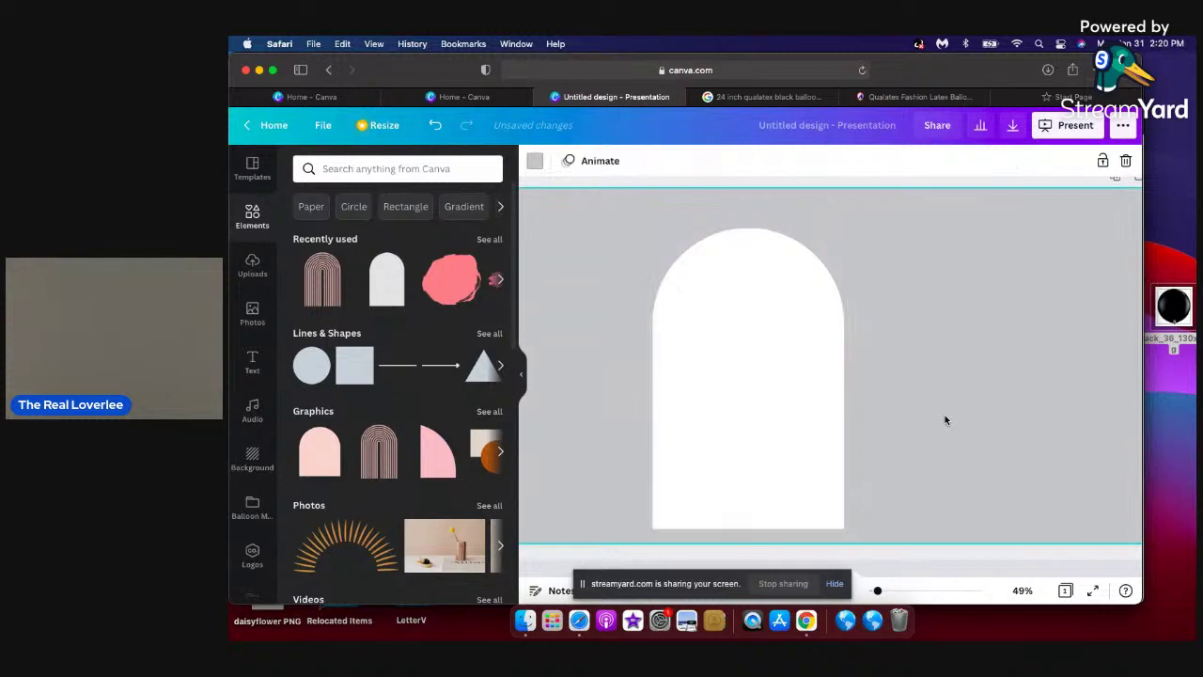
Move the black balloon image from the desktop to the Trash and look over the existing balloon results in Google Images.
left_click_drag(1166, 306, 898, 636)
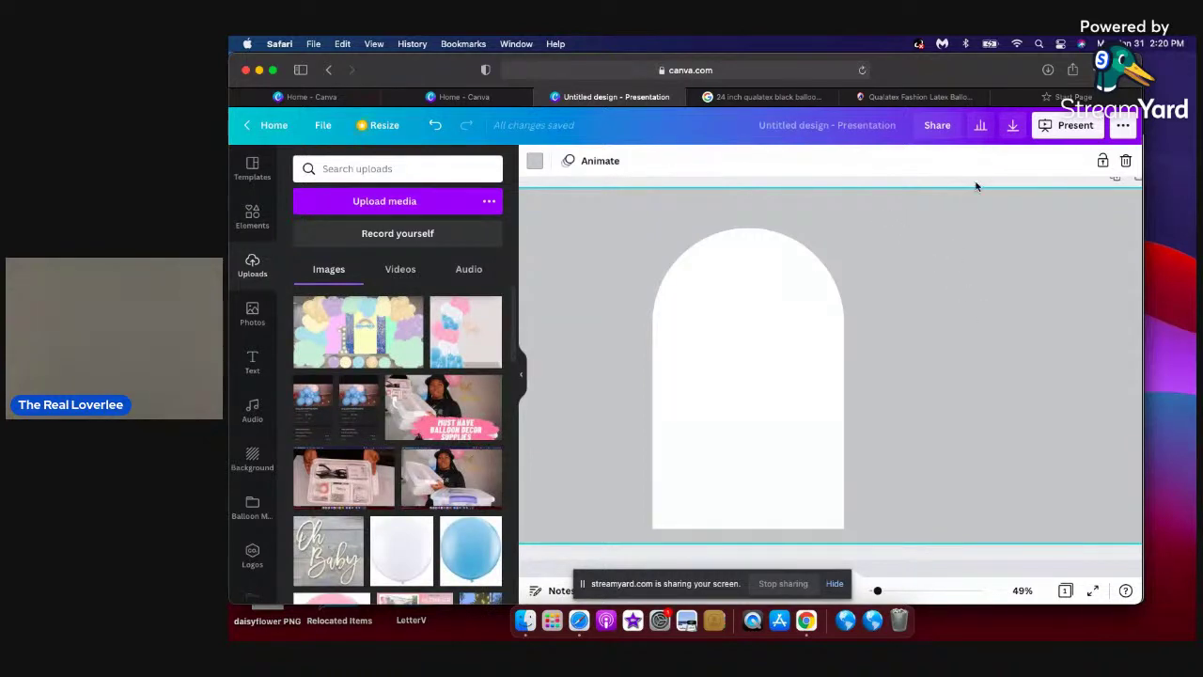
left_click(784, 97)
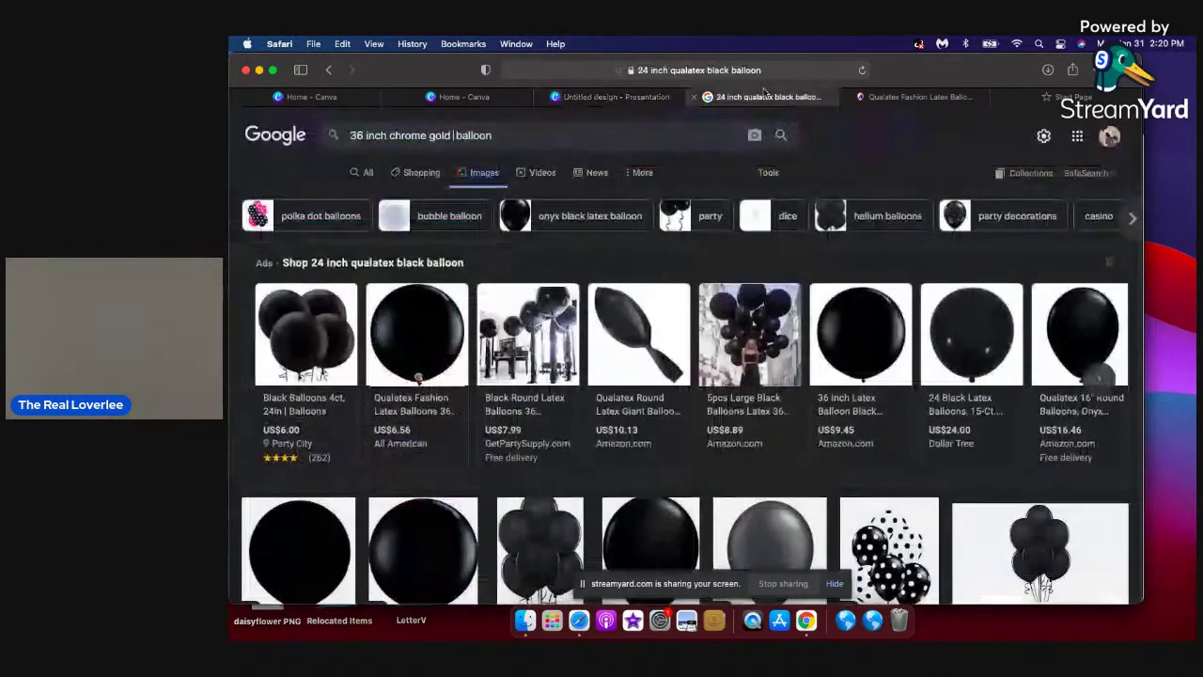
left_click_drag(568, 127, 453, 135)
left_click(533, 150)
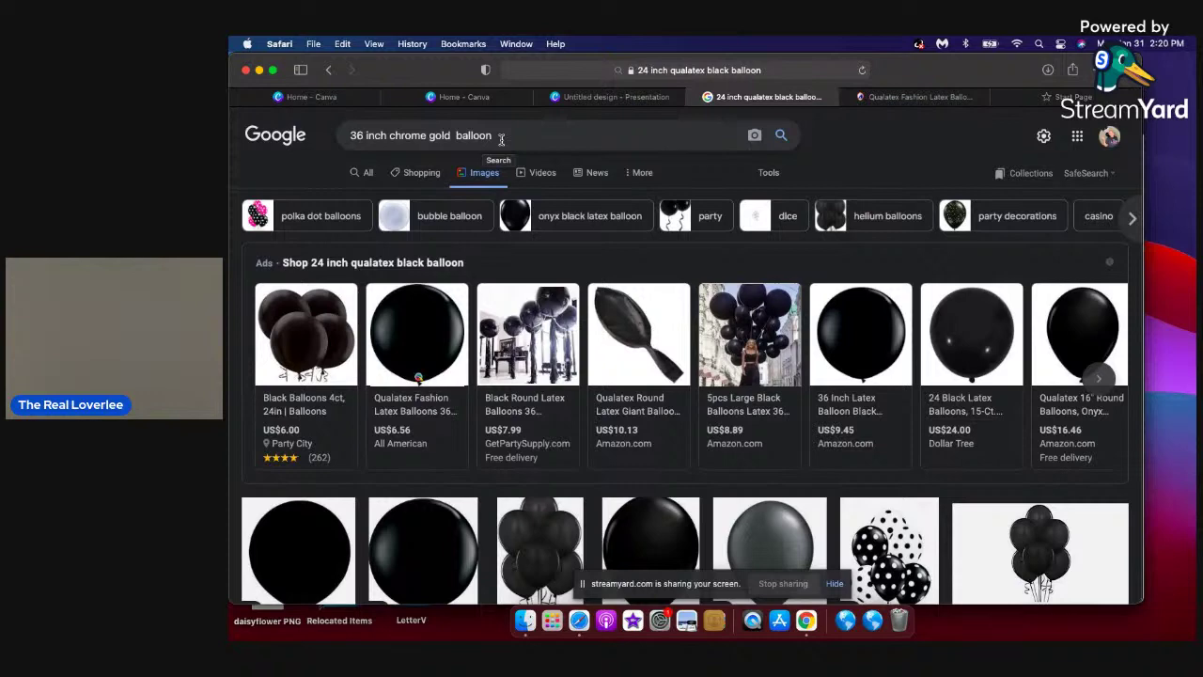
scroll(1139, 273, "down", 10)
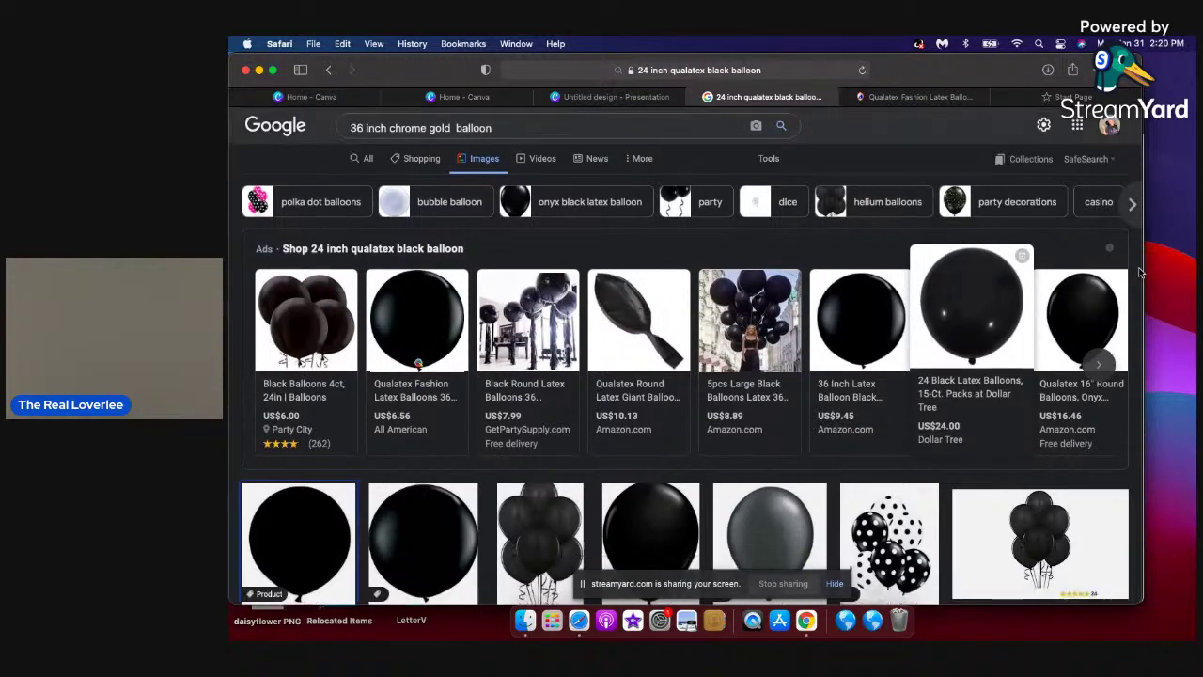
scroll(1135, 230, "up", 4)
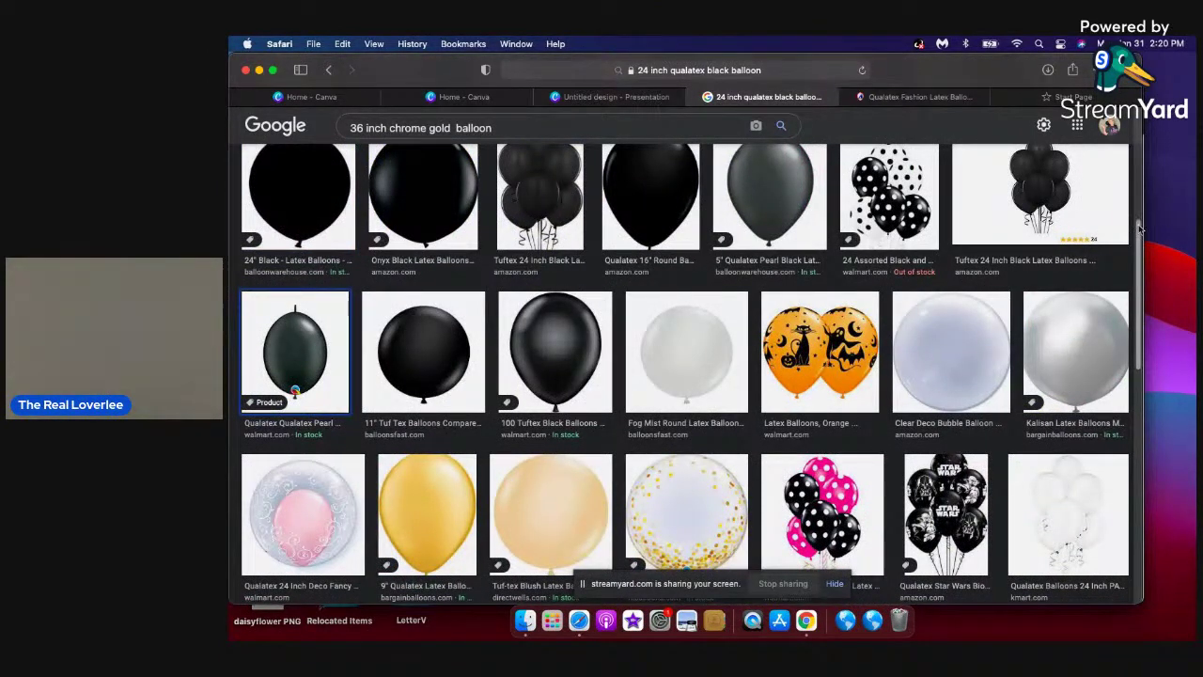
scroll(1139, 226, "up", 3)
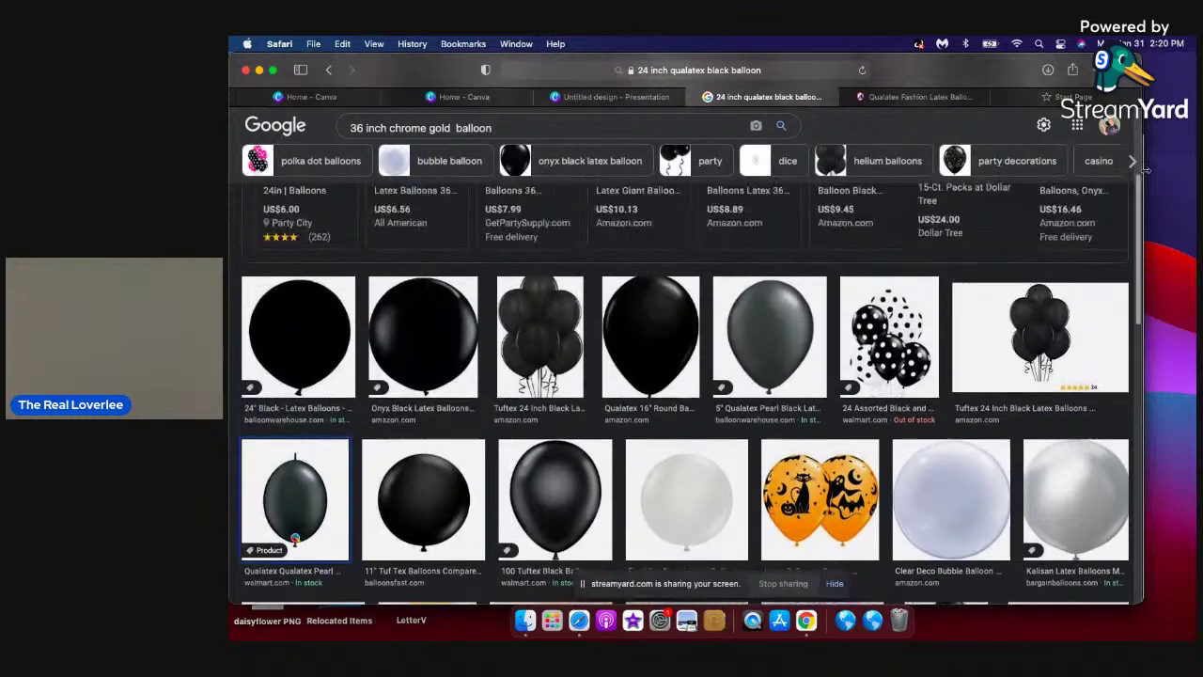
scroll(449, 150, "up", 2)
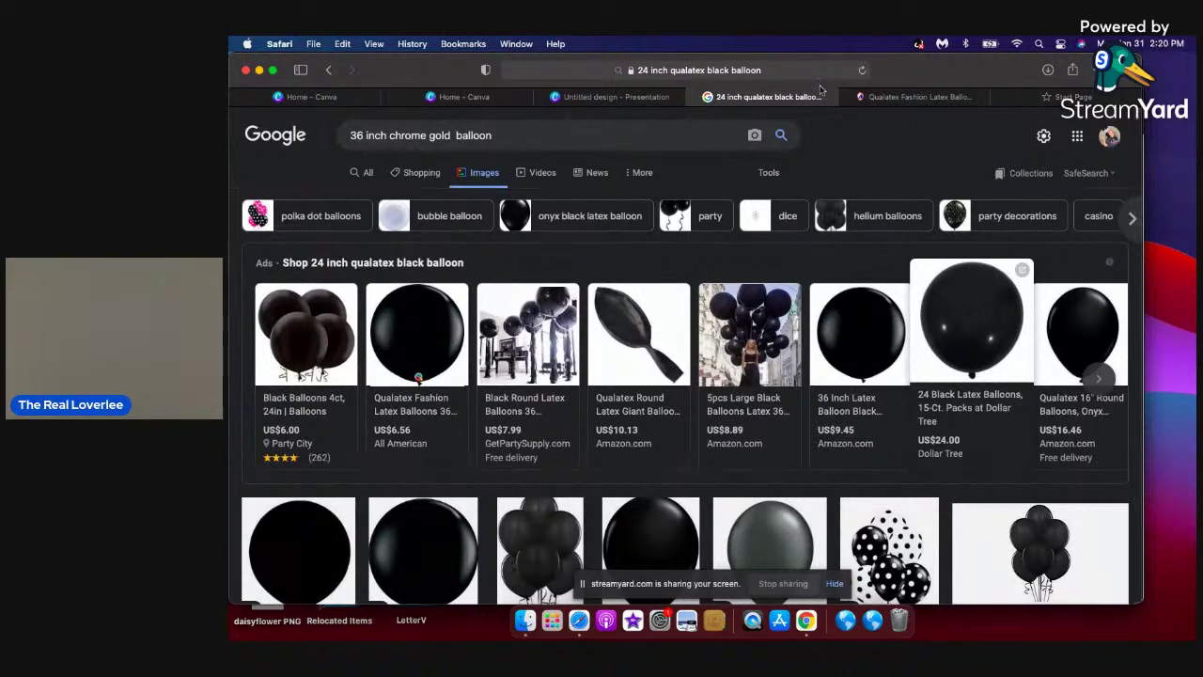
Search Google Images for "36 inch qualatex red" and save the round jewel ruby red balloon image to the desktop.
left_click_drag(504, 136, 333, 131)
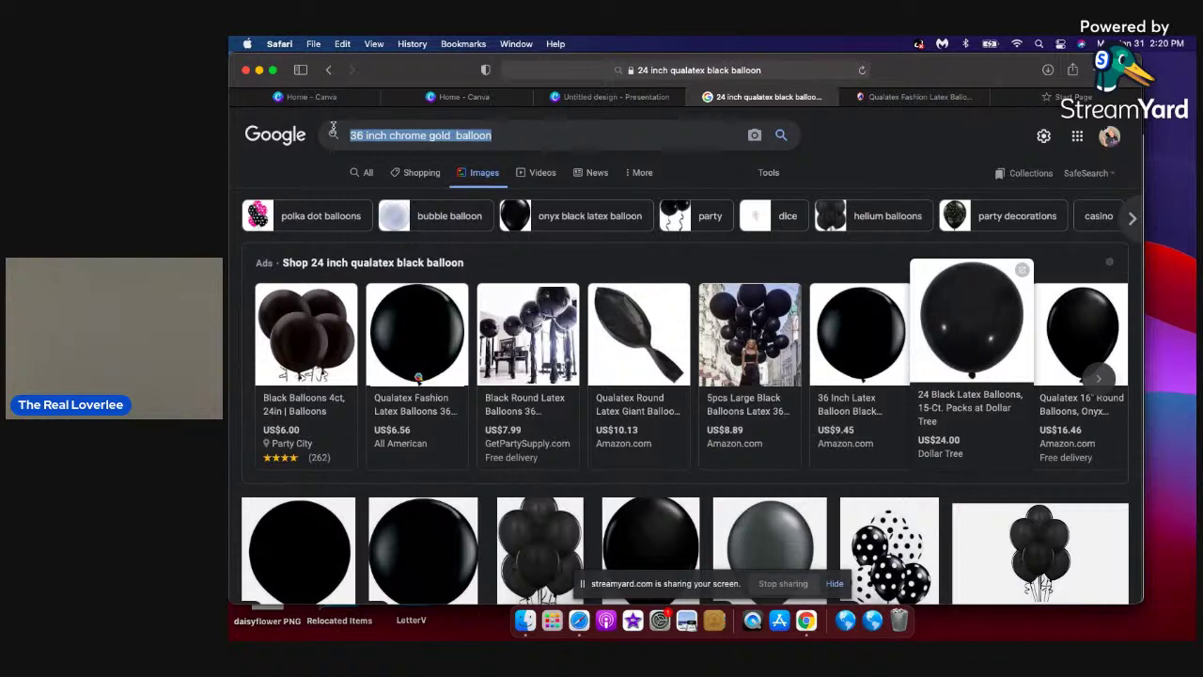
type("36 inch qualatex")
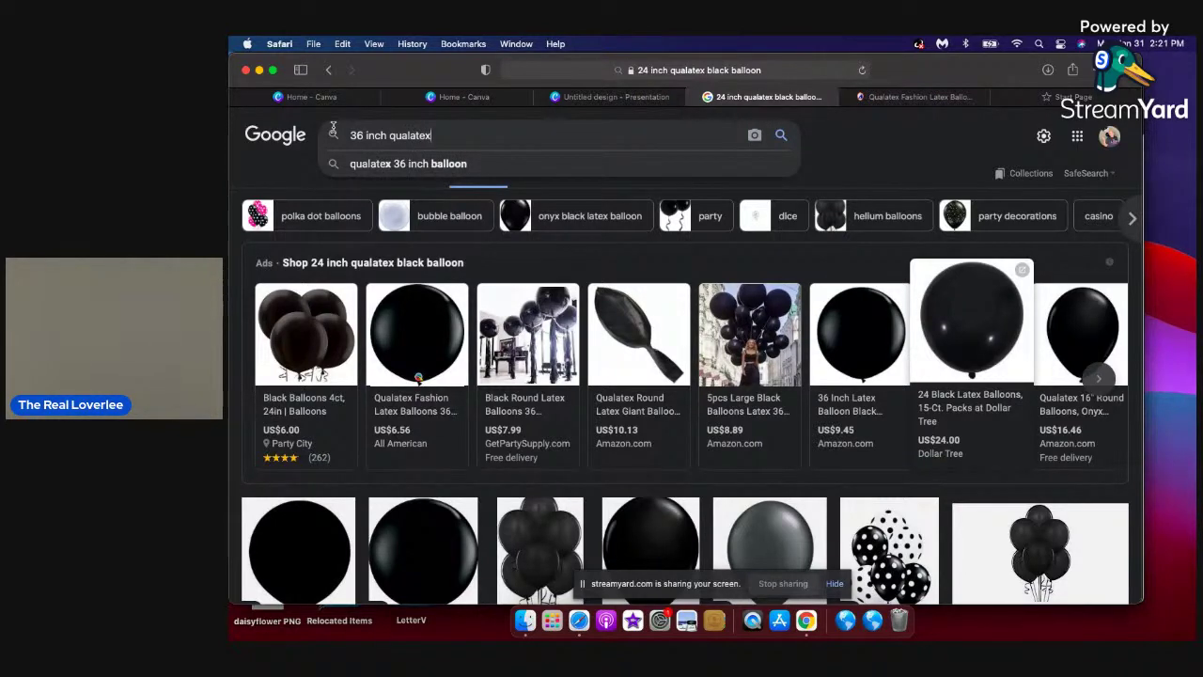
key("Escape")
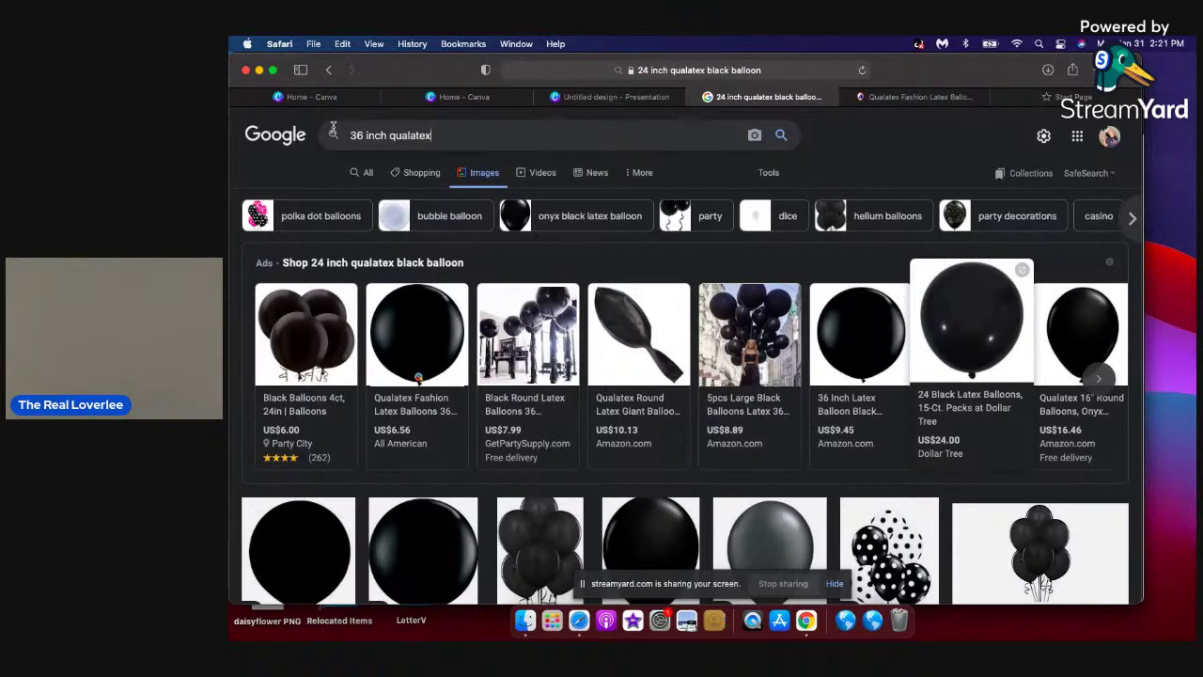
type("red")
key("Return")
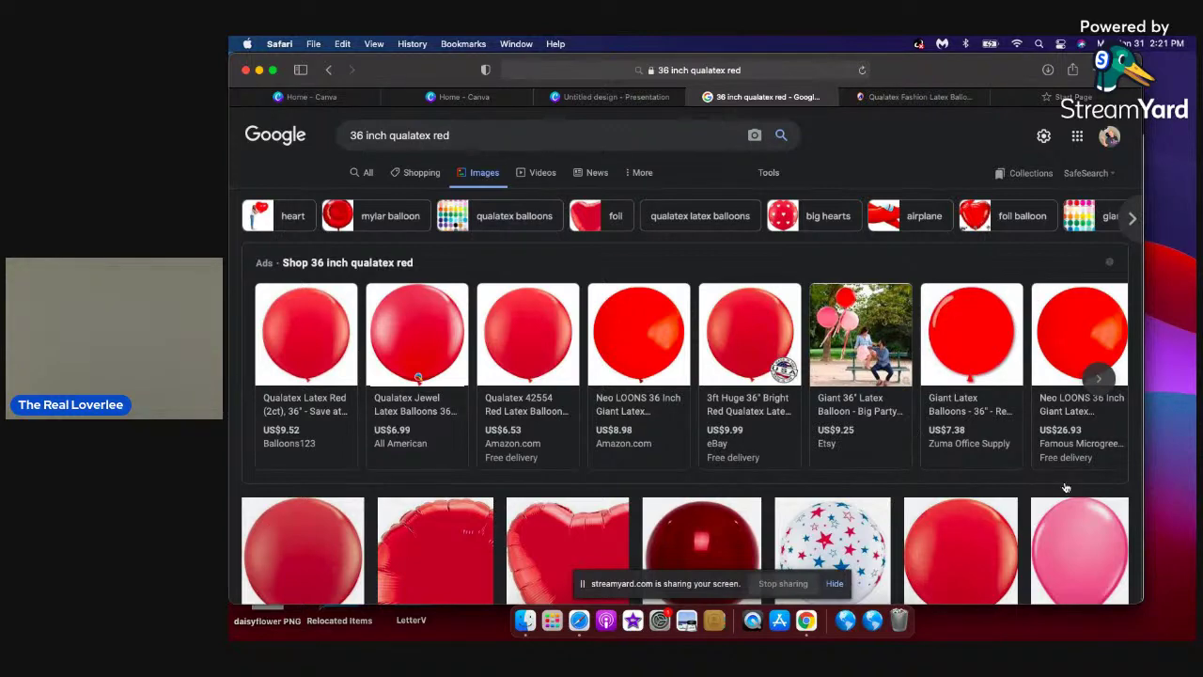
left_click_drag(1138, 482, 1136, 496)
left_click(1135, 506)
scroll(1135, 505, "down", 5)
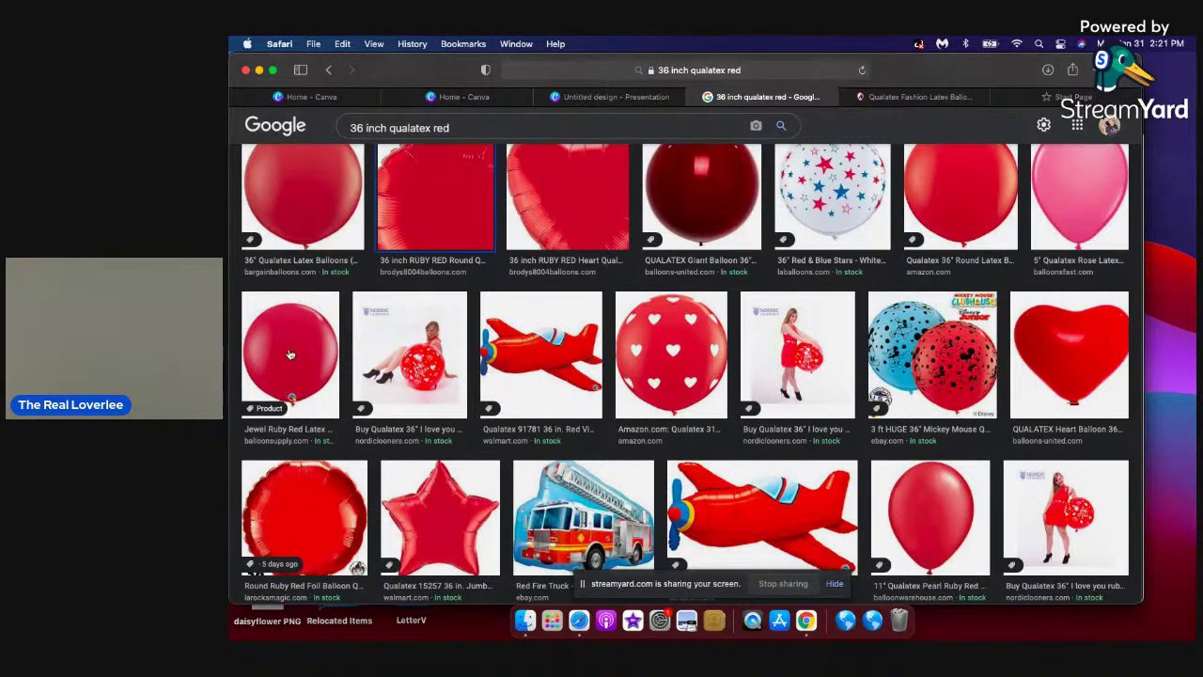
left_click_drag(1057, 353, 1175, 324)
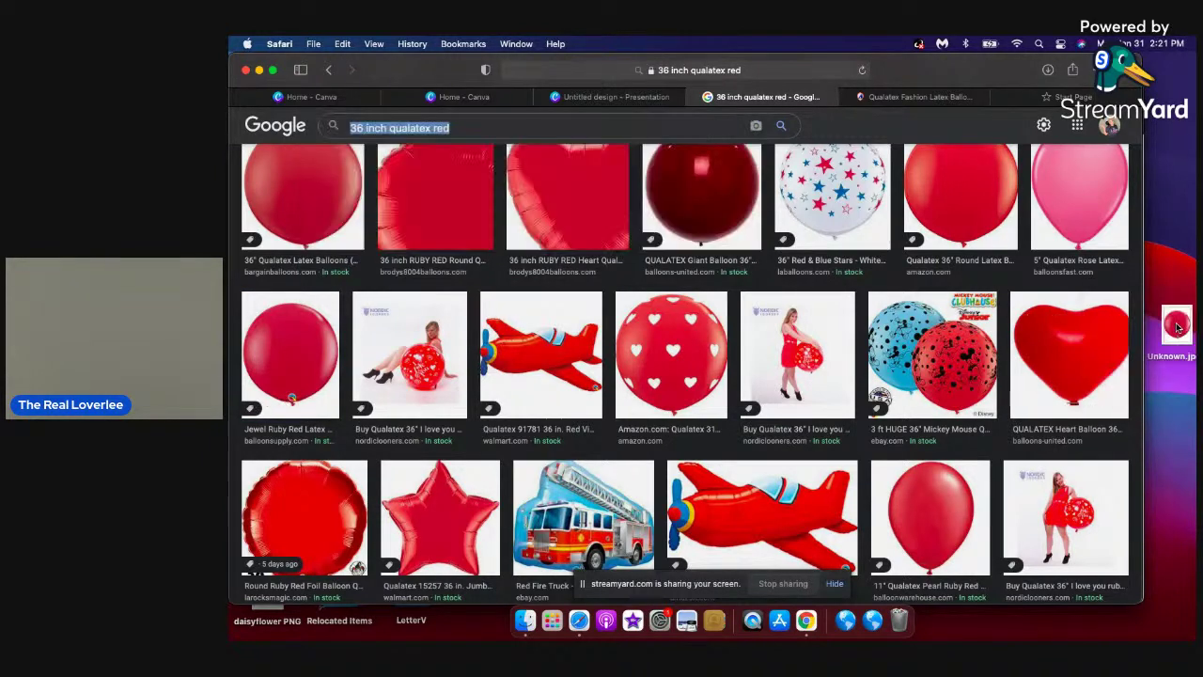
Change the image search to "36 inch qualatex yellow".
left_click(1140, 160)
left_click(538, 117)
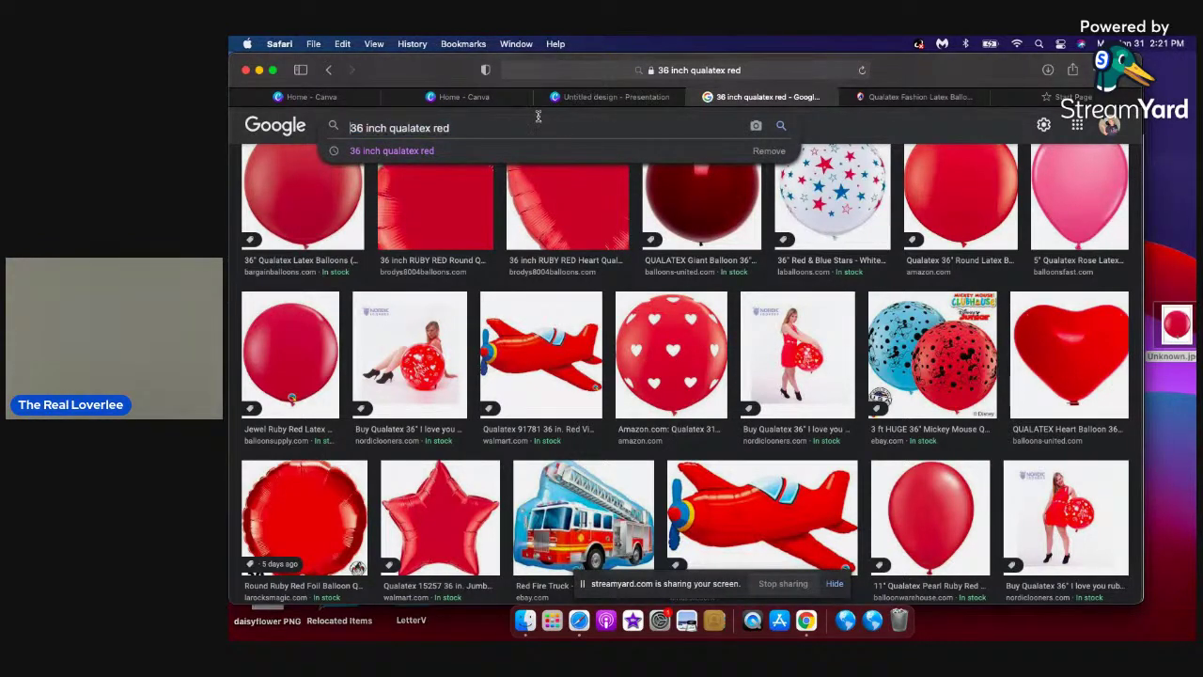
key("BackSpace")
type("yellow")
key("Return")
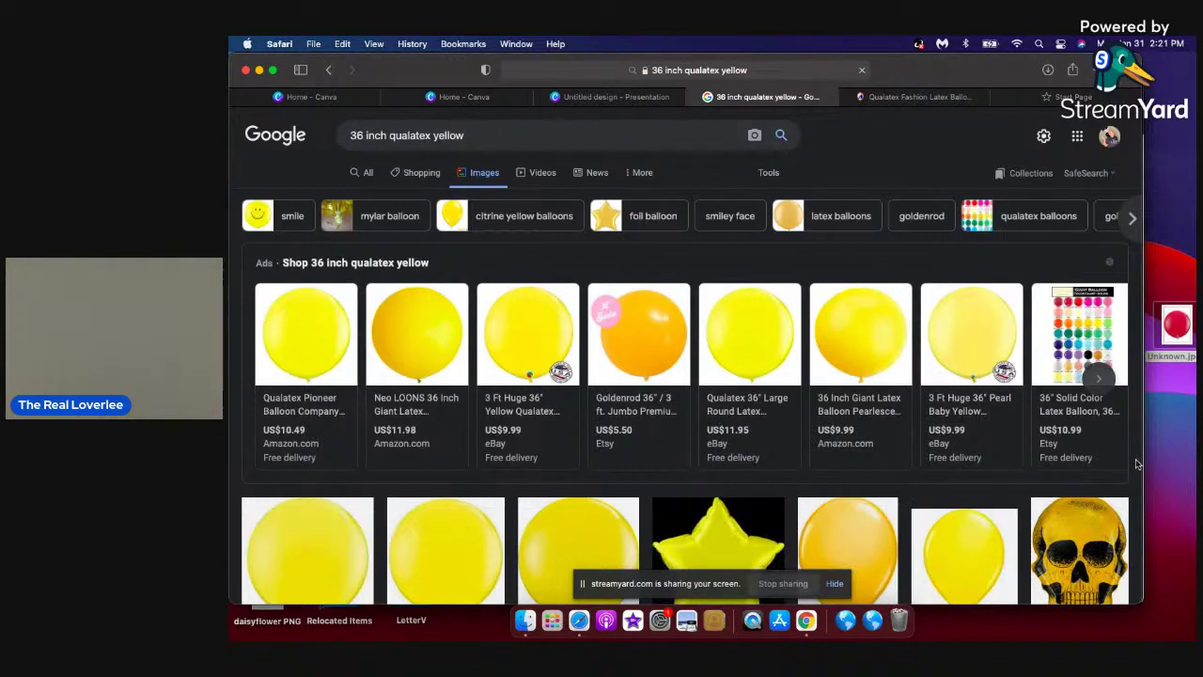
Compare the yellow balloon results and save the round jewel-tone yellow 36-inch balloon image to the desktop beside the red one.
scroll(1134, 463, "down", 5)
scroll(1134, 463, "up", 5)
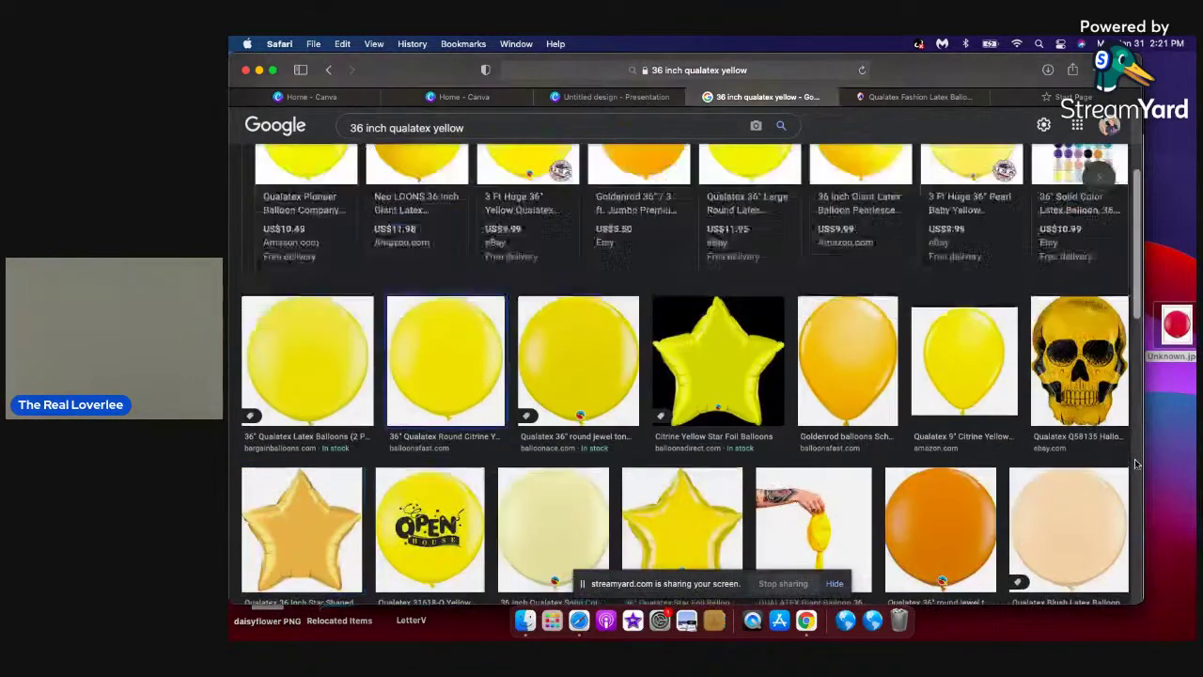
scroll(1134, 458, "down", 5)
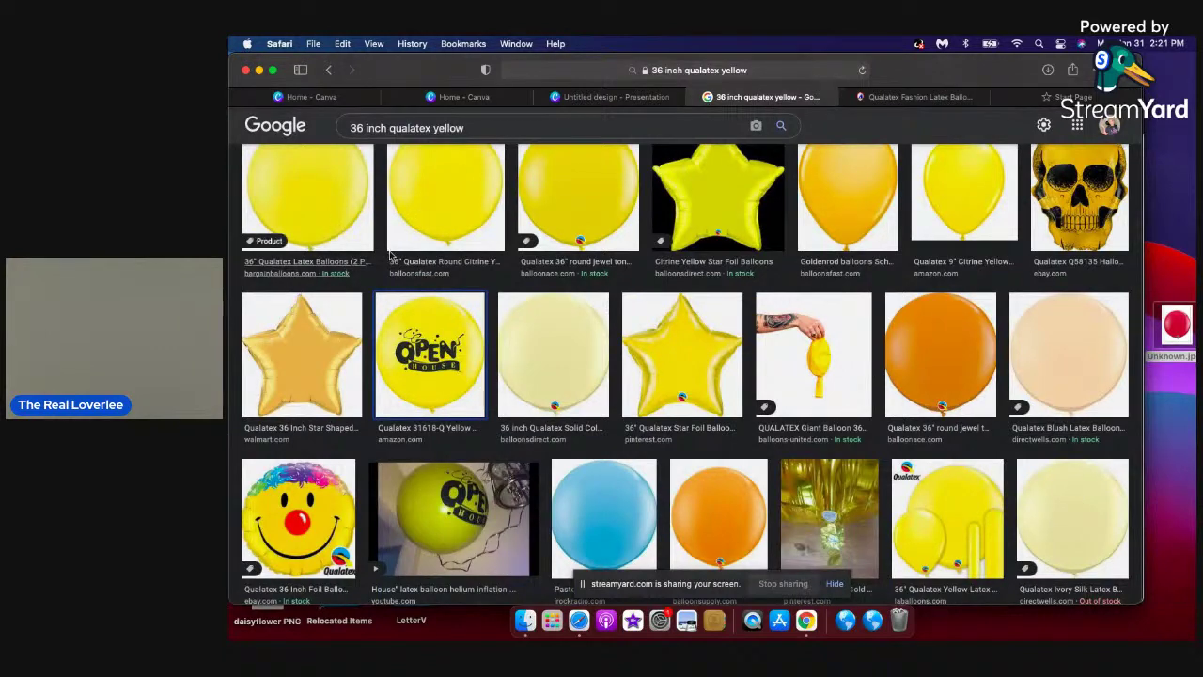
scroll(347, 209, "down", 3)
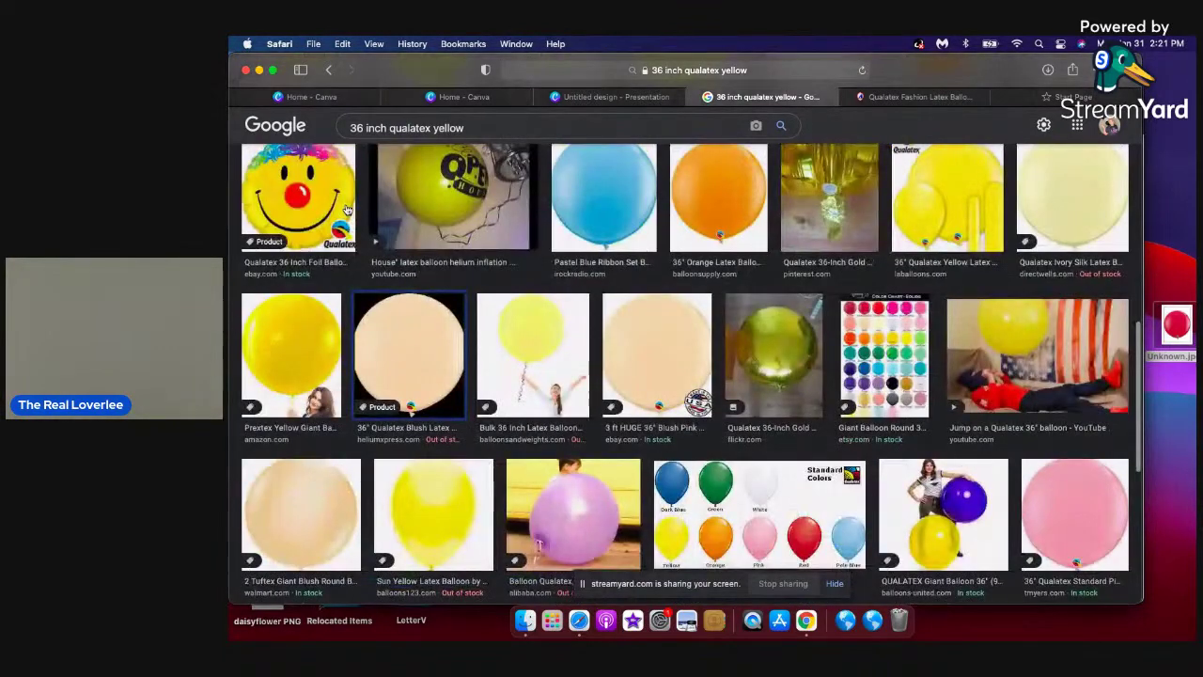
scroll(347, 210, "up", 3)
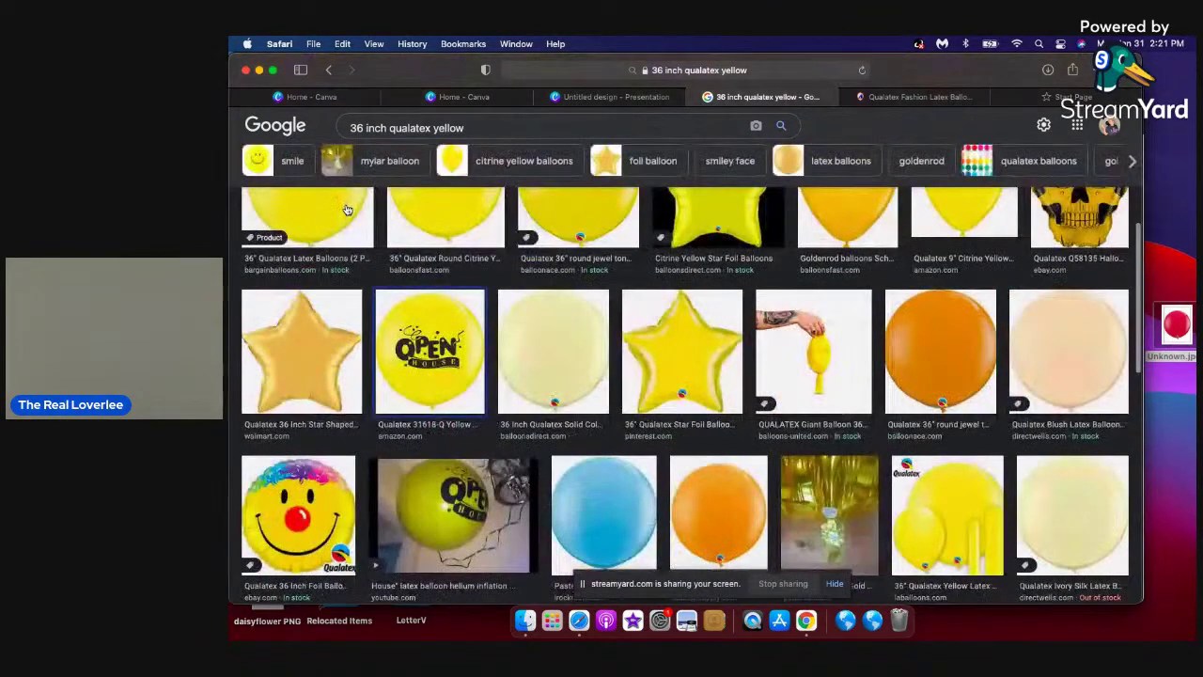
scroll(346, 210, "up", 5)
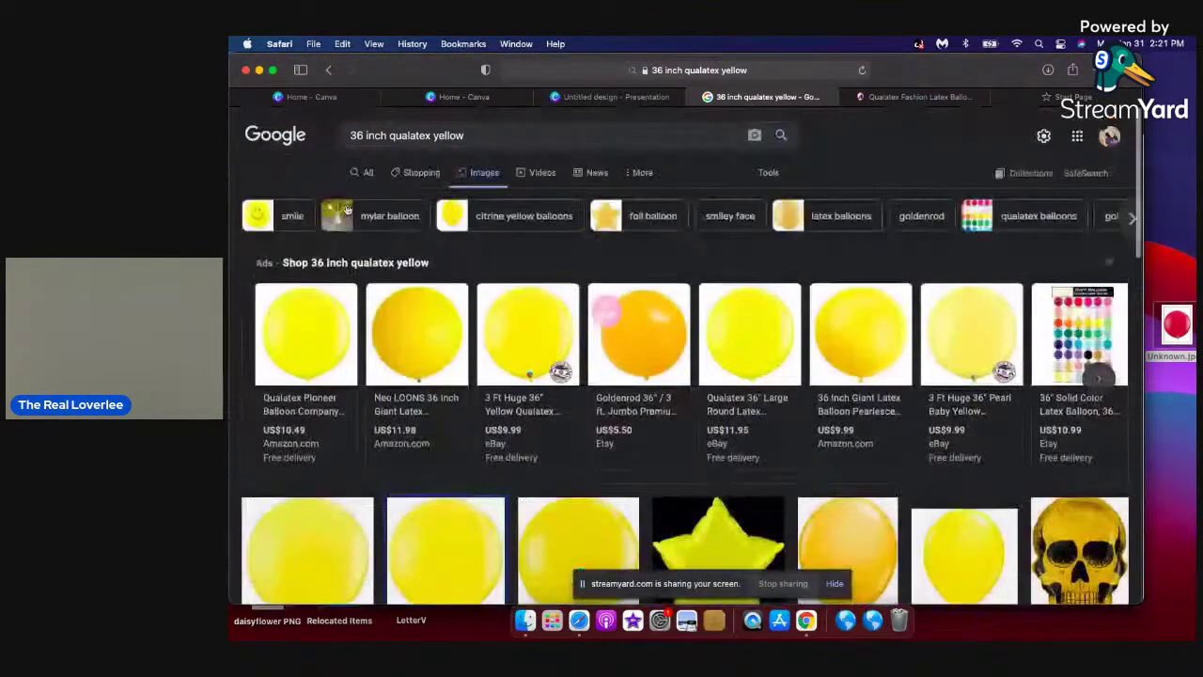
scroll(346, 210, "down", 5)
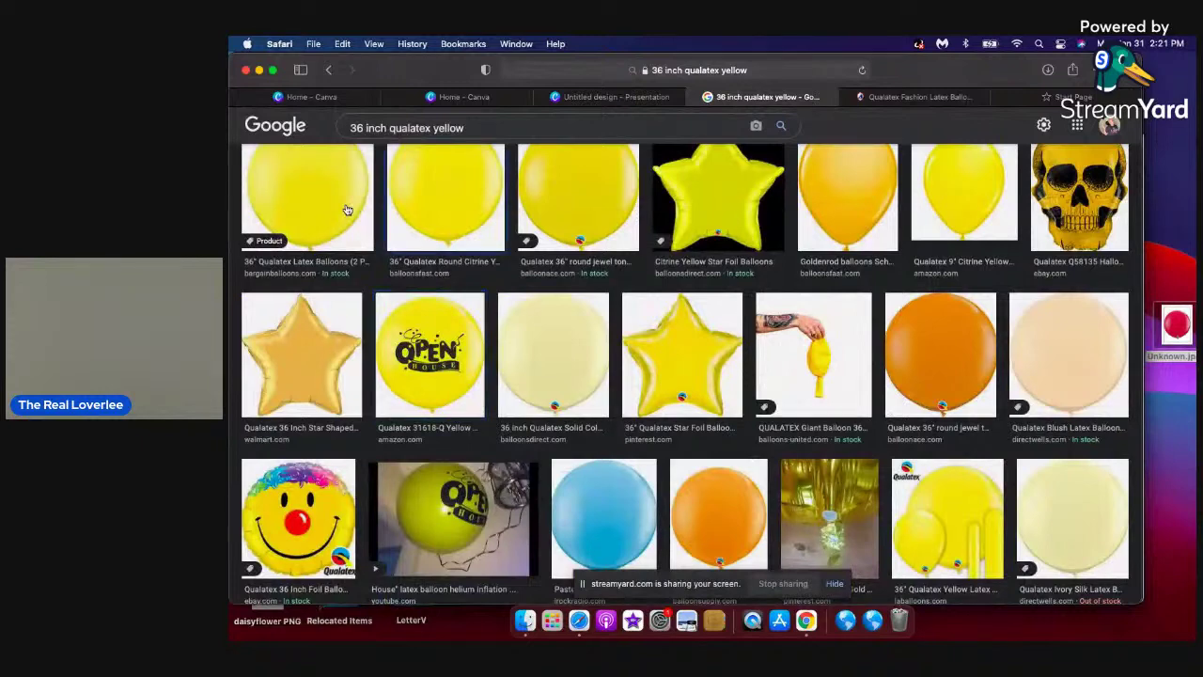
scroll(346, 209, "up", 5)
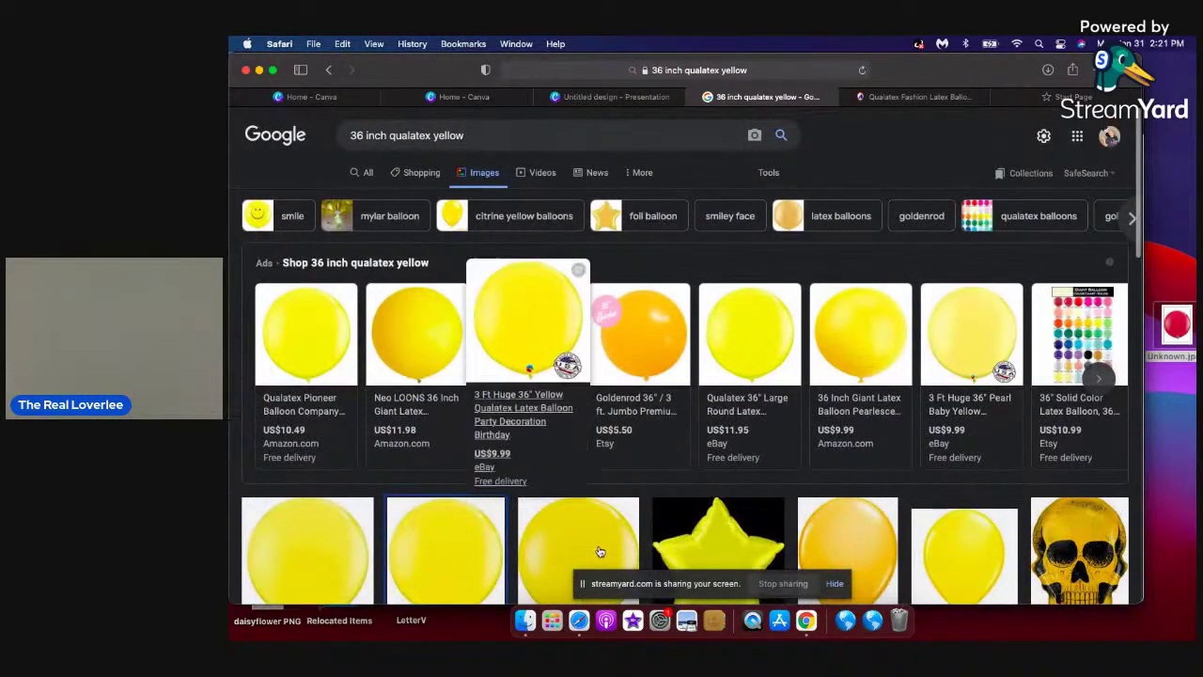
scroll(413, 457, "down", 5)
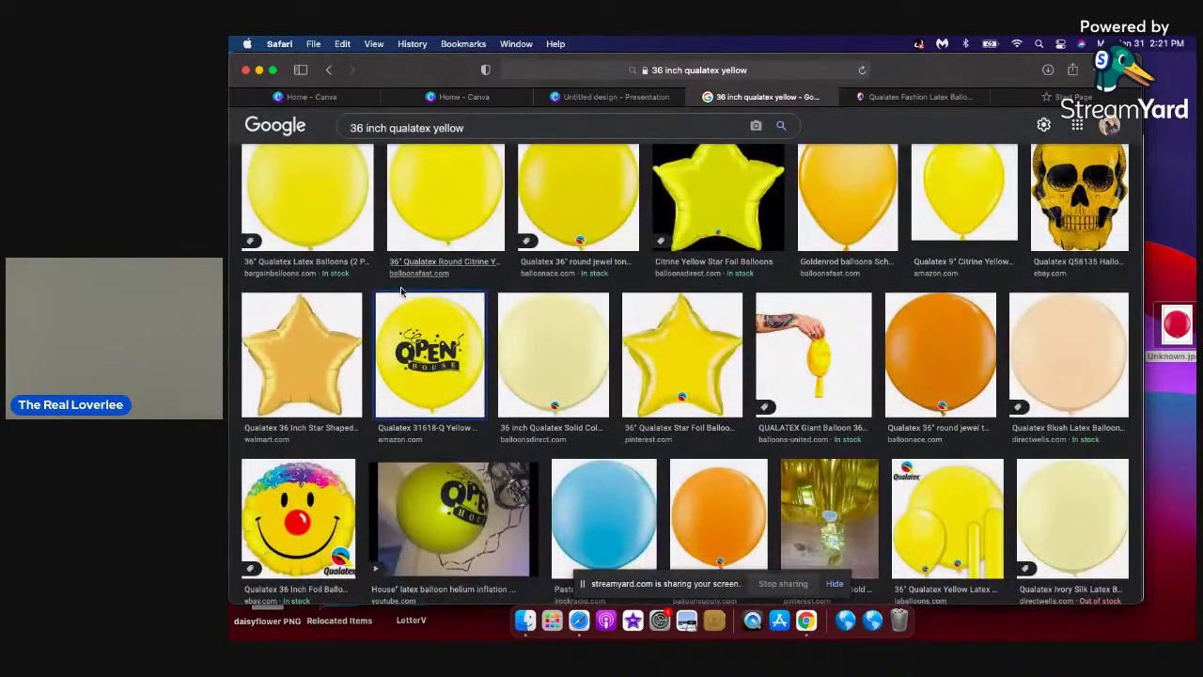
left_click_drag(596, 204, 1189, 415)
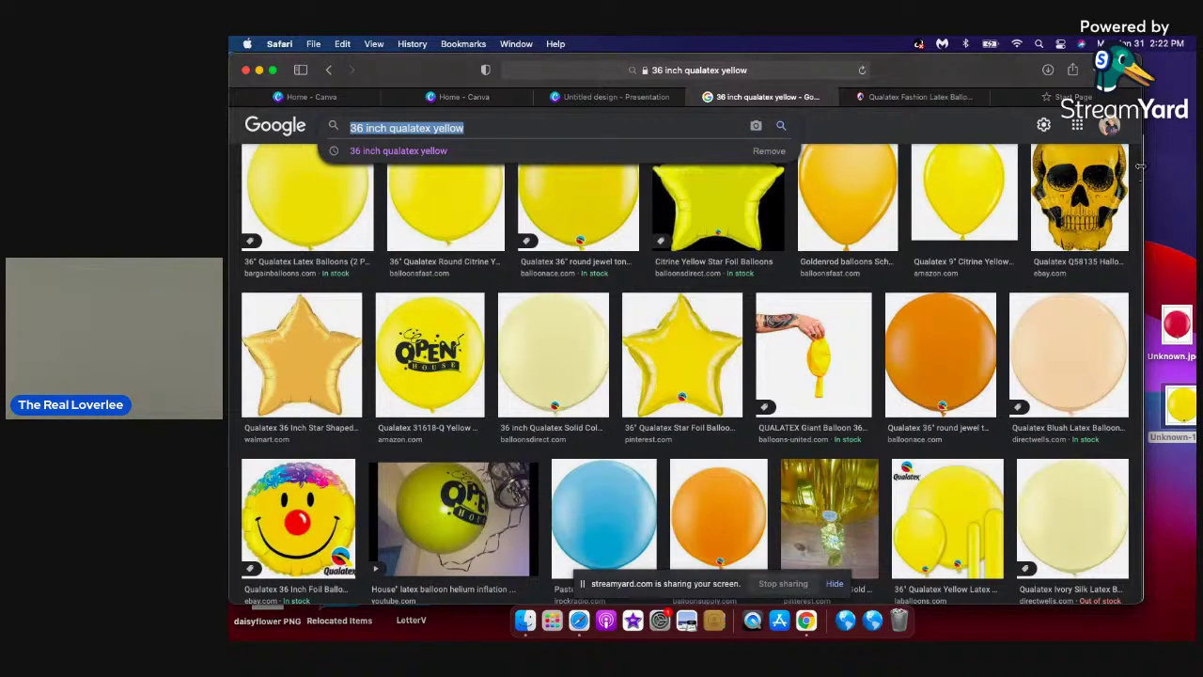
Change the image search to "36 inch qualatex blue".
left_click_drag(526, 280, 518, 124)
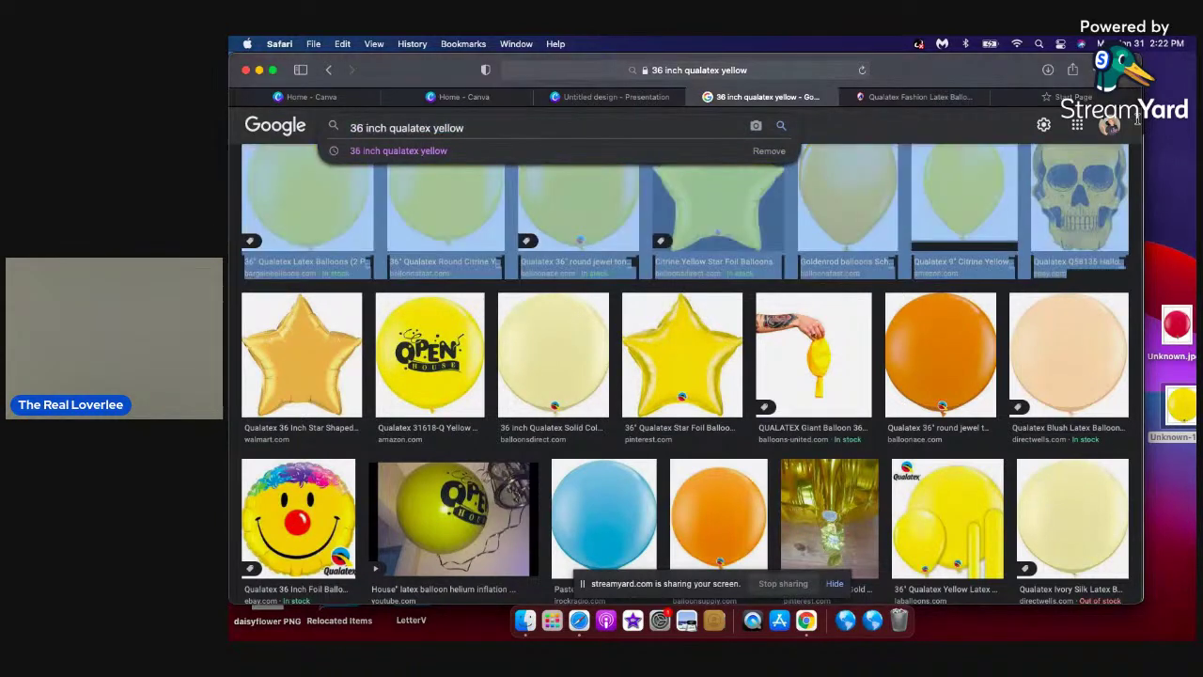
left_click(515, 119)
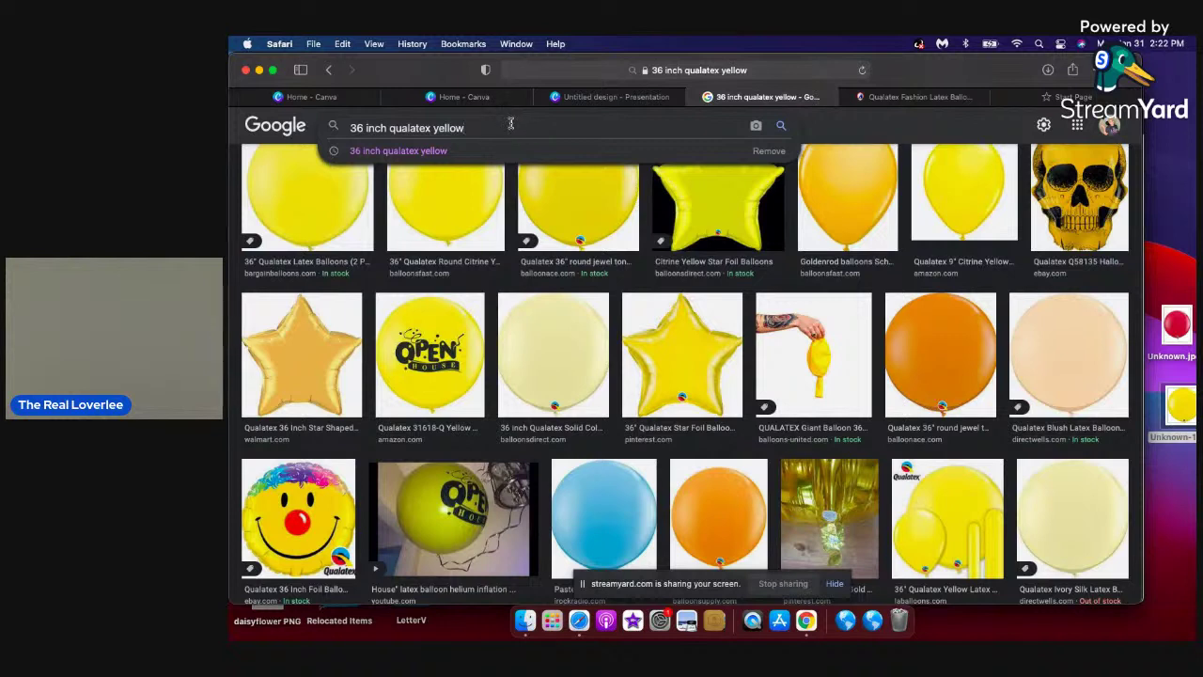
key("BackSpace")
key("BackSpace")
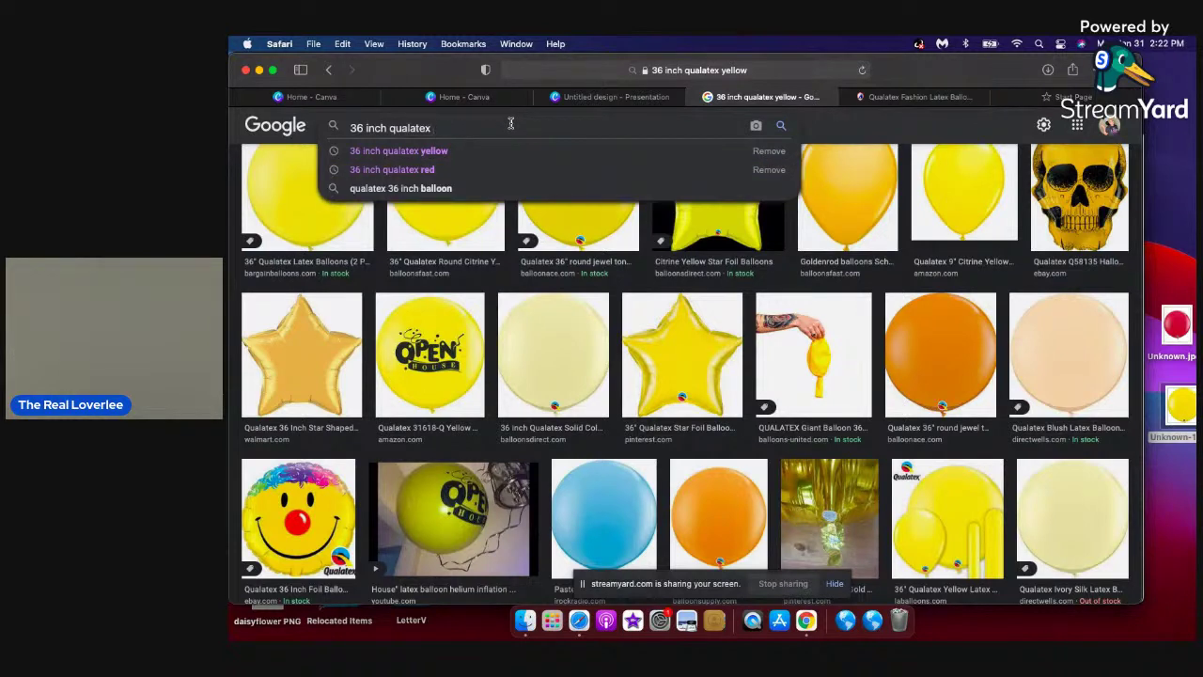
type("bl")
key("Return")
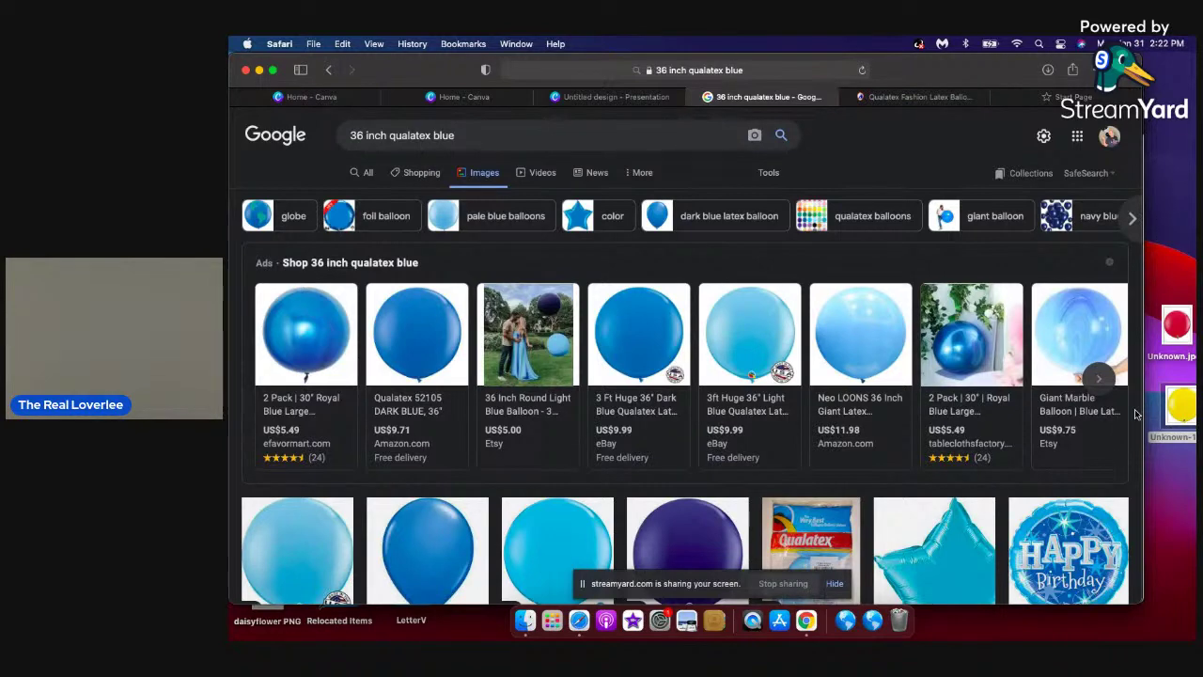
Look through the blue image results for a round dark blue 36-inch Qualatex balloon.
scroll(1135, 414, "down", 5)
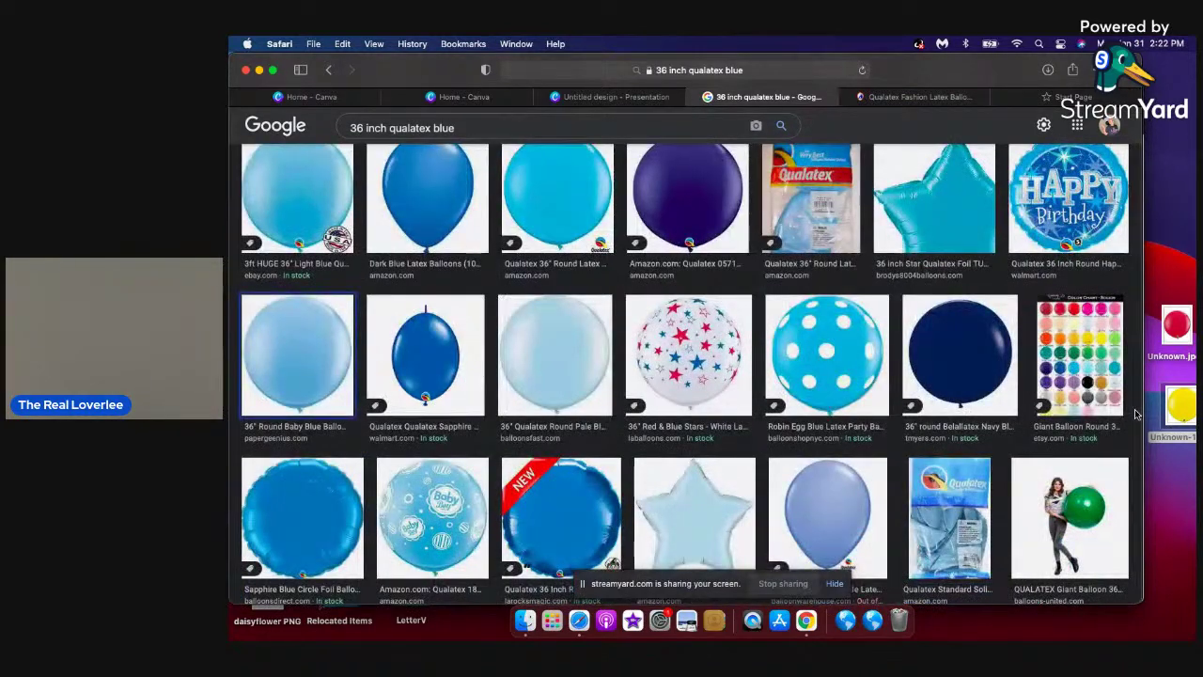
scroll(1134, 413, "up", 5)
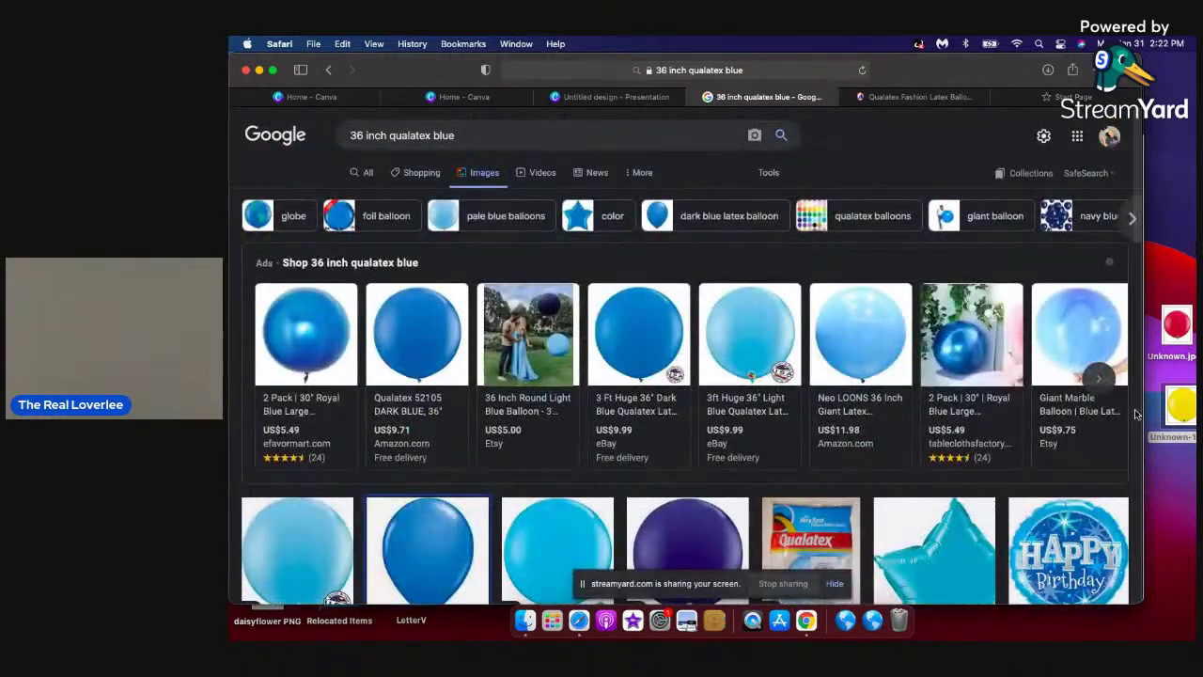
scroll(1134, 414, "down", 5)
scroll(1134, 413, "down", 3)
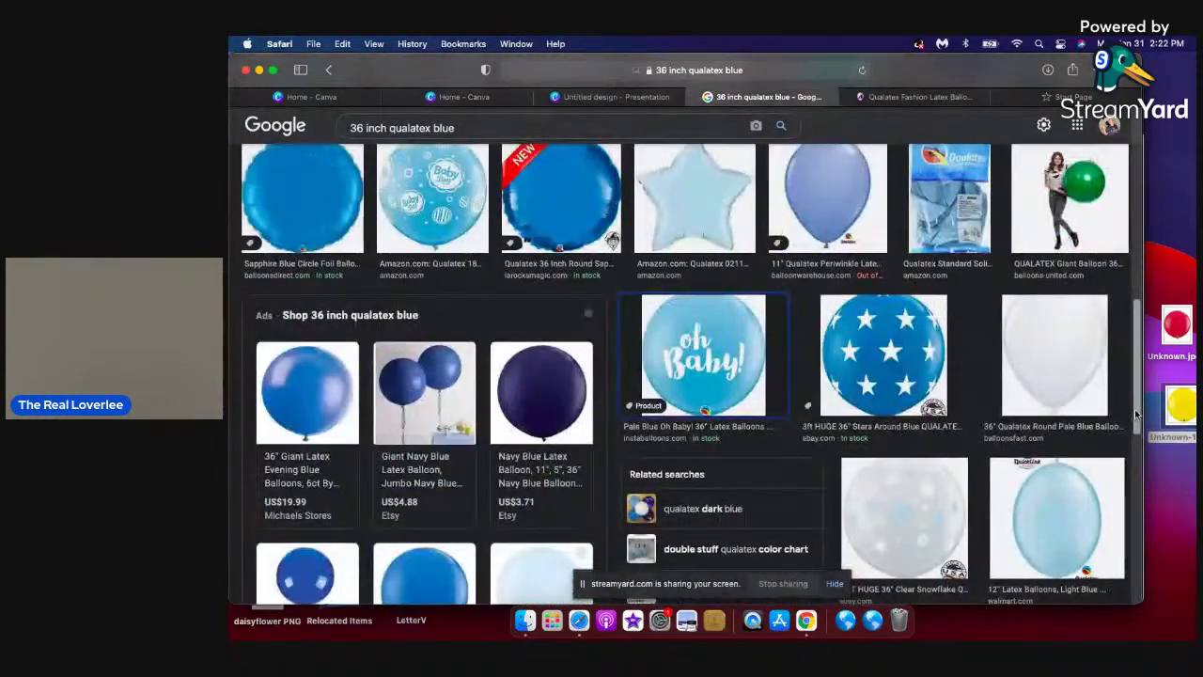
scroll(1134, 413, "down", 3)
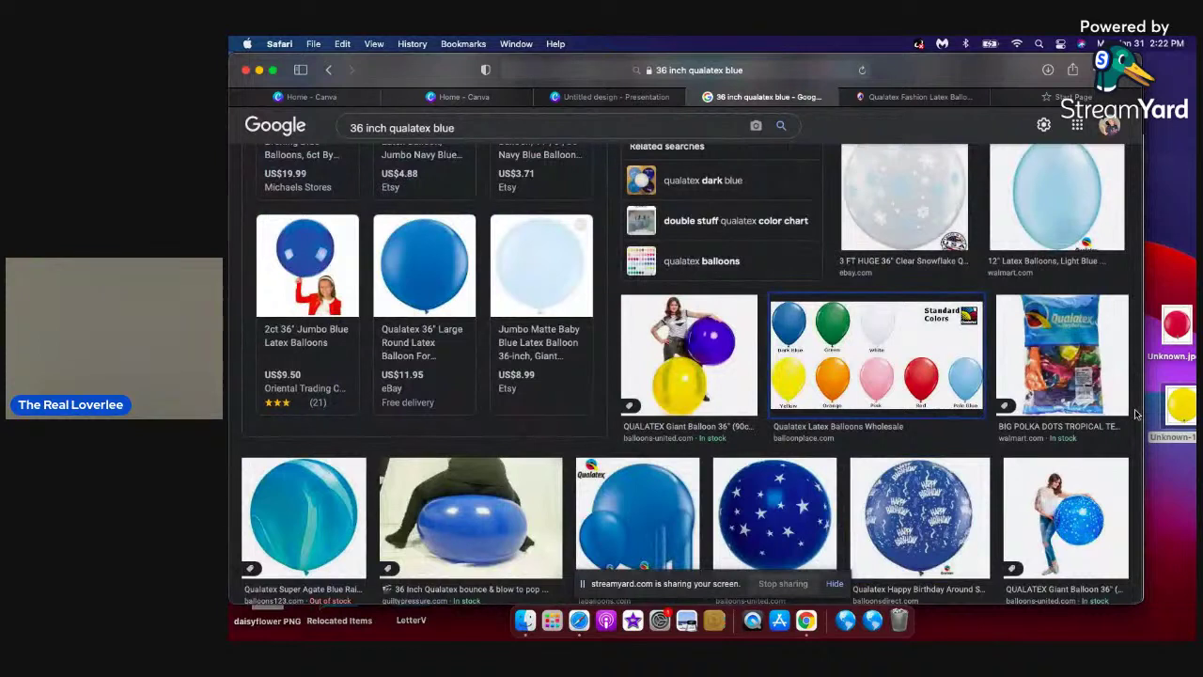
left_click_drag(427, 255, 532, 200)
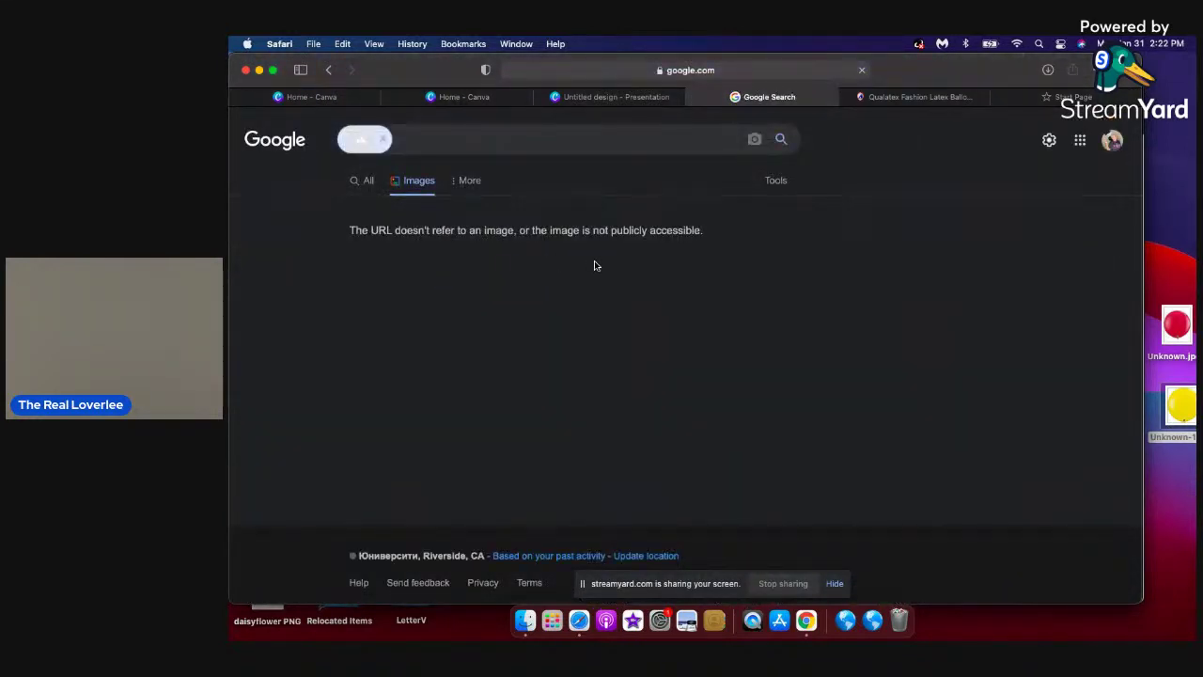
left_click(328, 70)
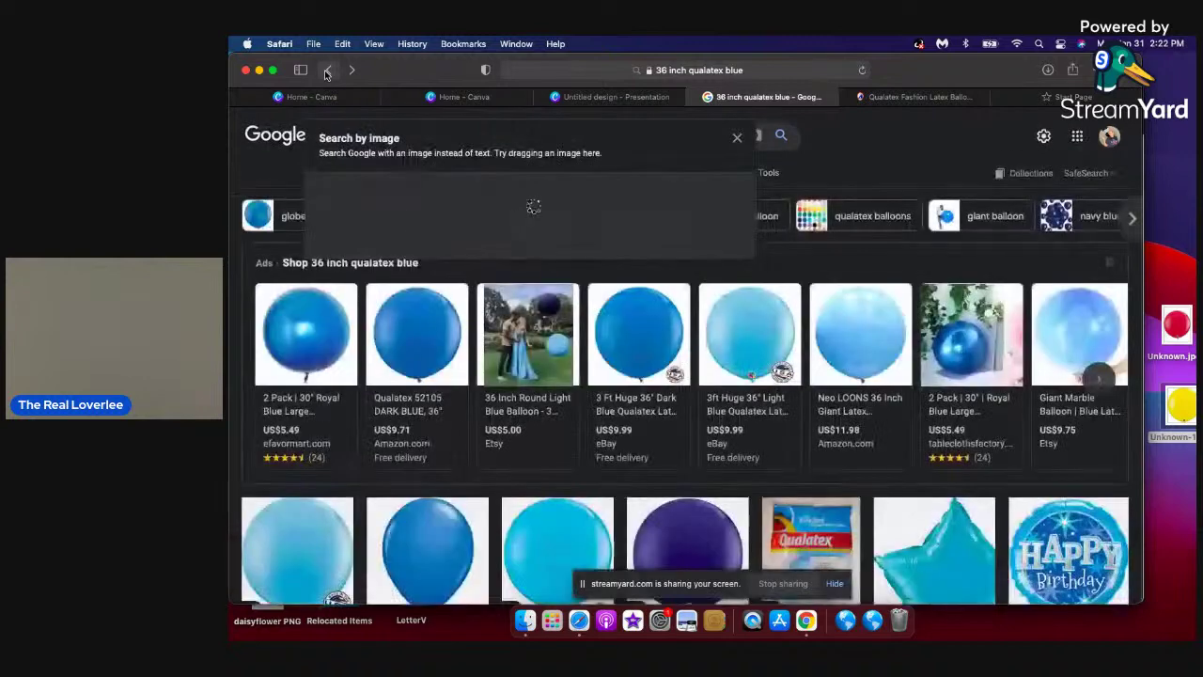
scroll(454, 338, "down", 5)
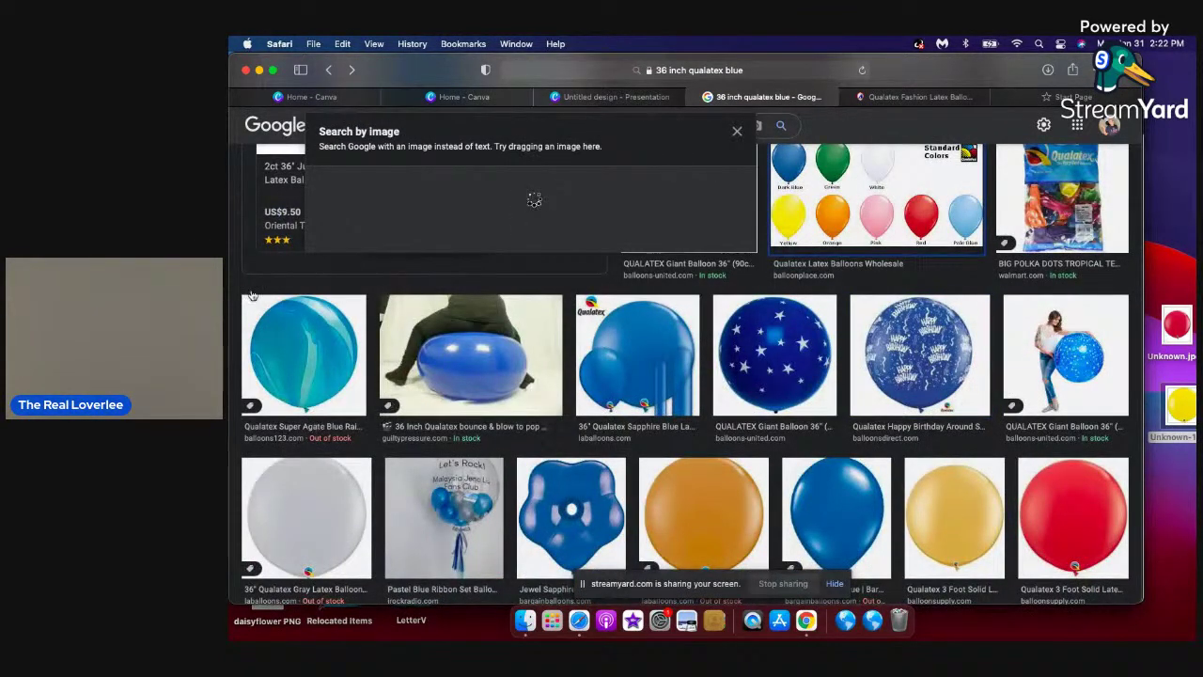
left_click(737, 131)
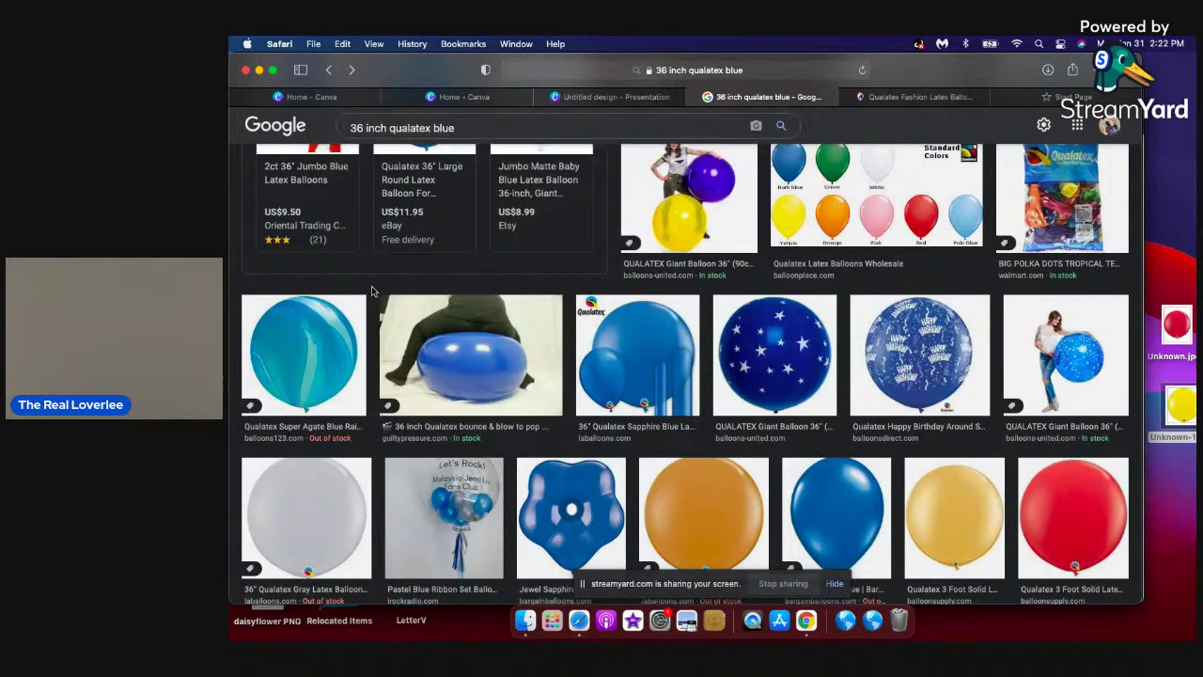
Open the eBay listing for the dark blue Qualatex 36" Large Round Latex Balloon and save its thumbnail image to the desktop.
scroll(372, 292, "up", 4)
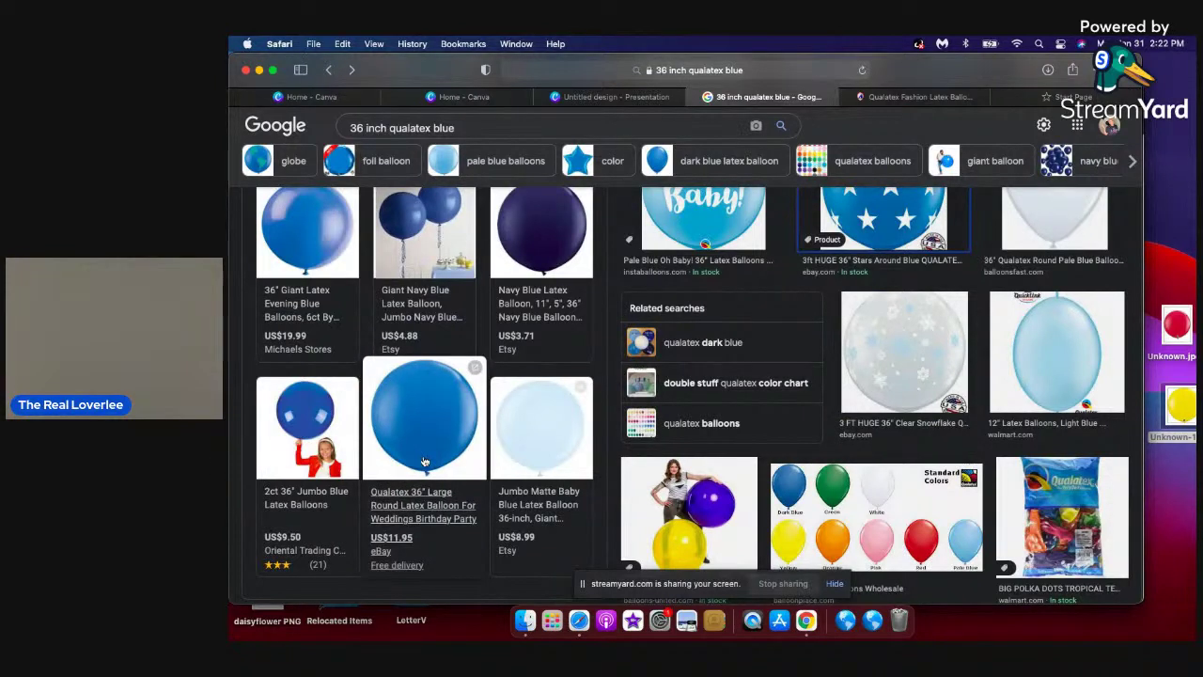
left_click(476, 370)
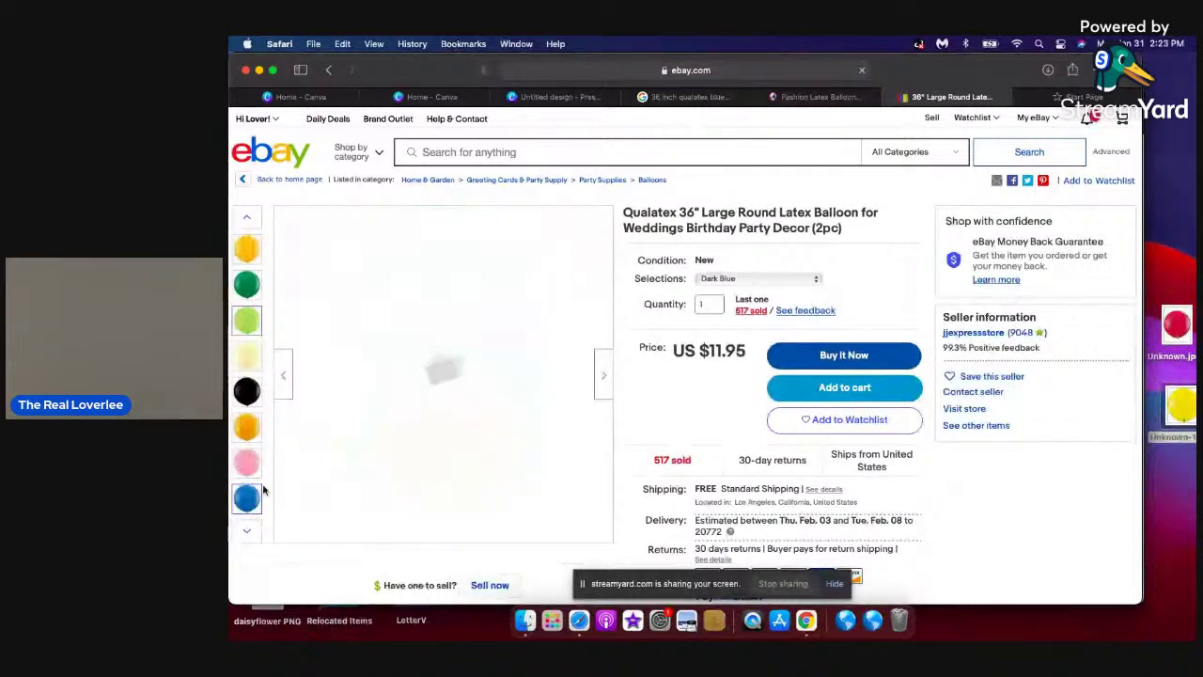
left_click_drag(249, 501, 1187, 487)
left_click(1186, 500)
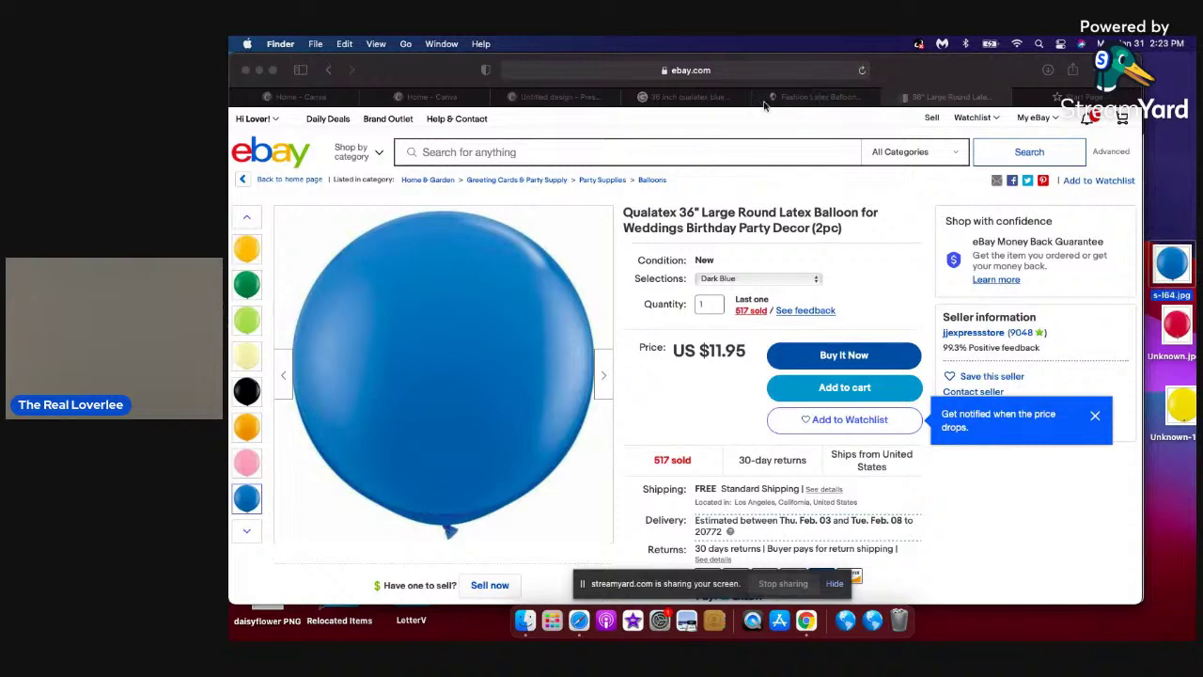
Close the eBay, Qualatex Fashion Latex and Google search pages and return to the untitled Canva presentation.
left_click(891, 98)
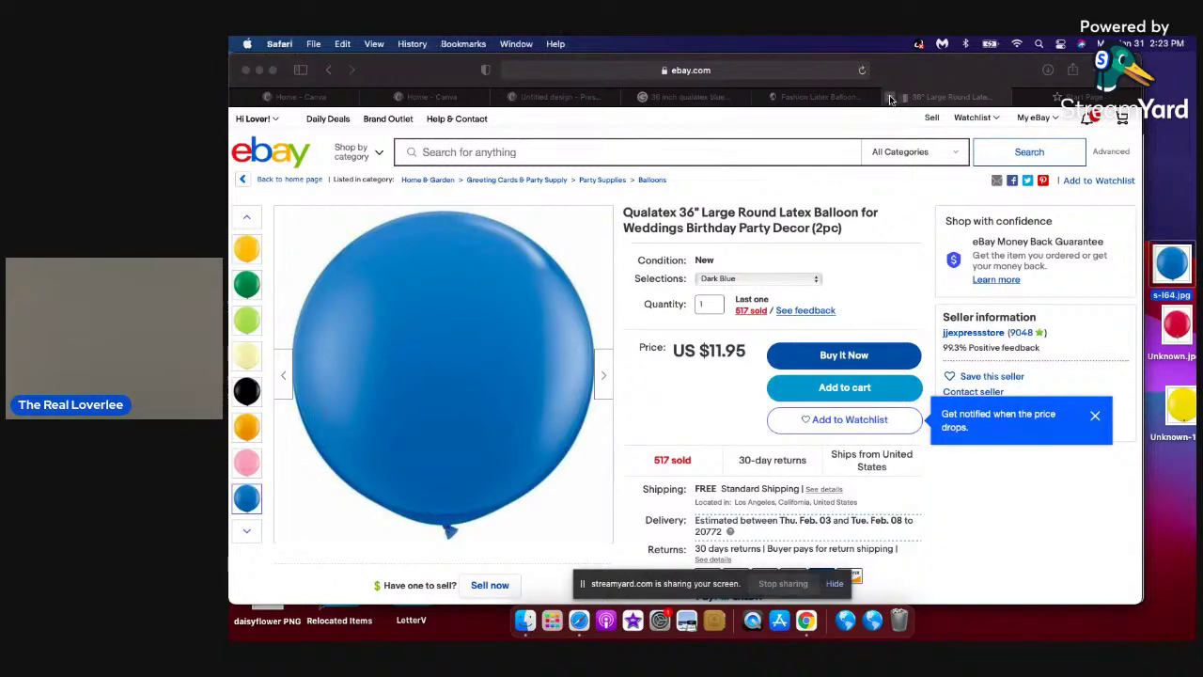
left_click(850, 98)
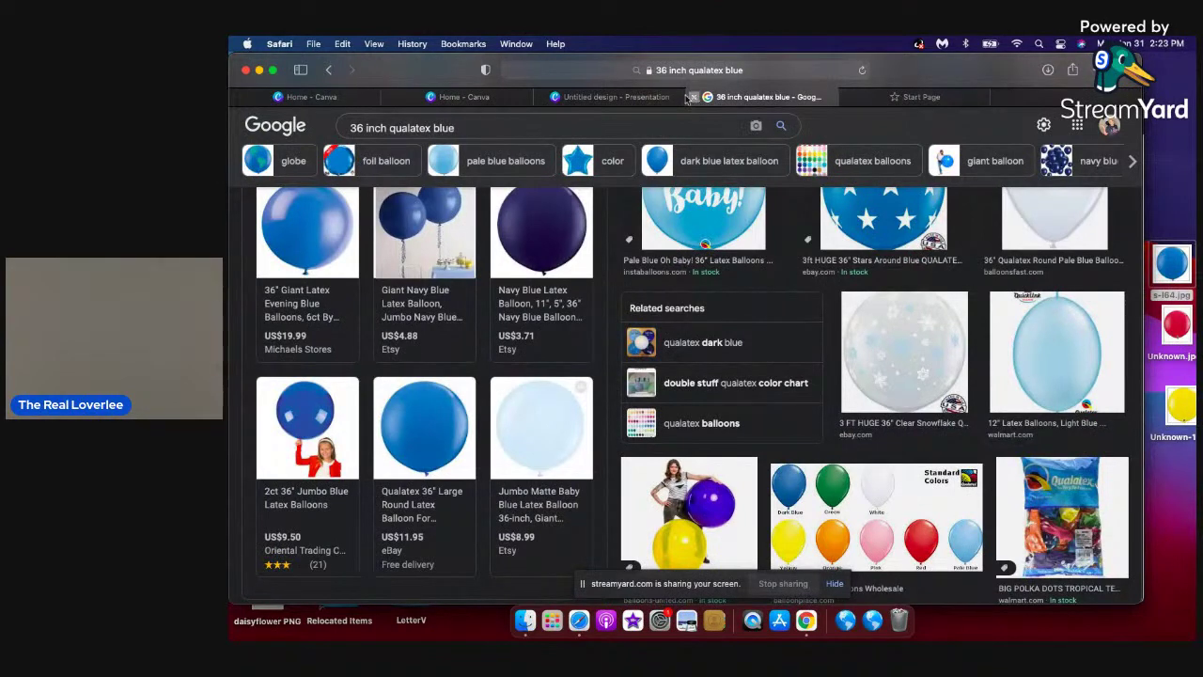
left_click(692, 96)
left_click(491, 99)
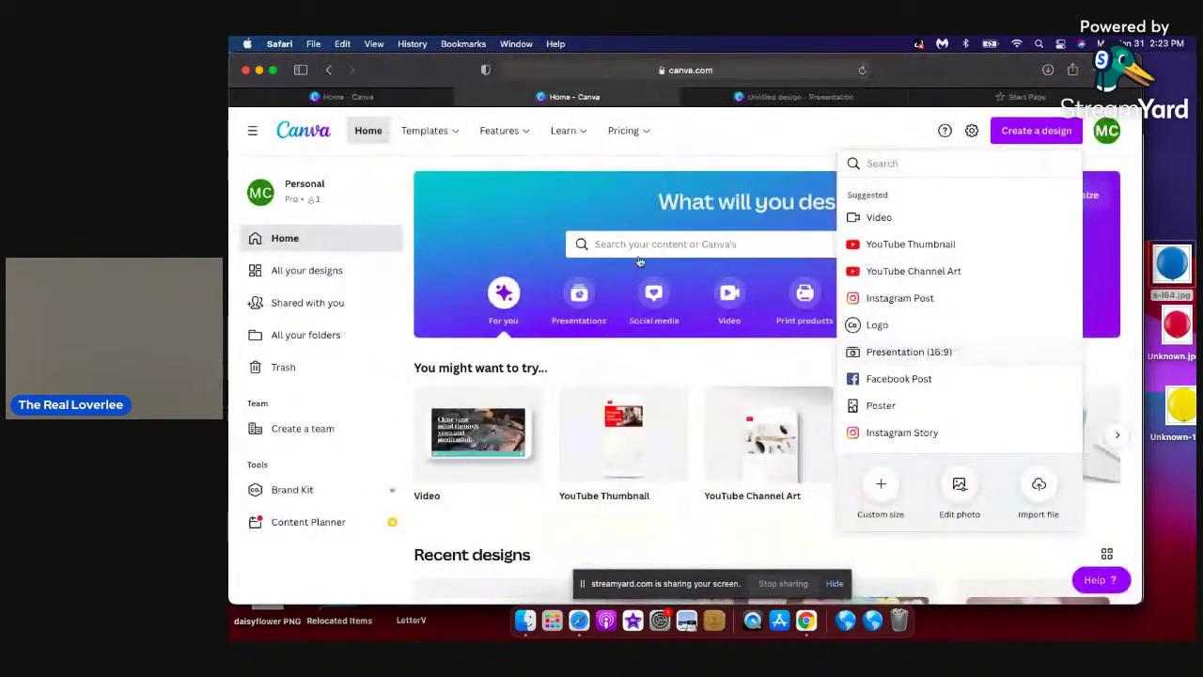
left_click(762, 98)
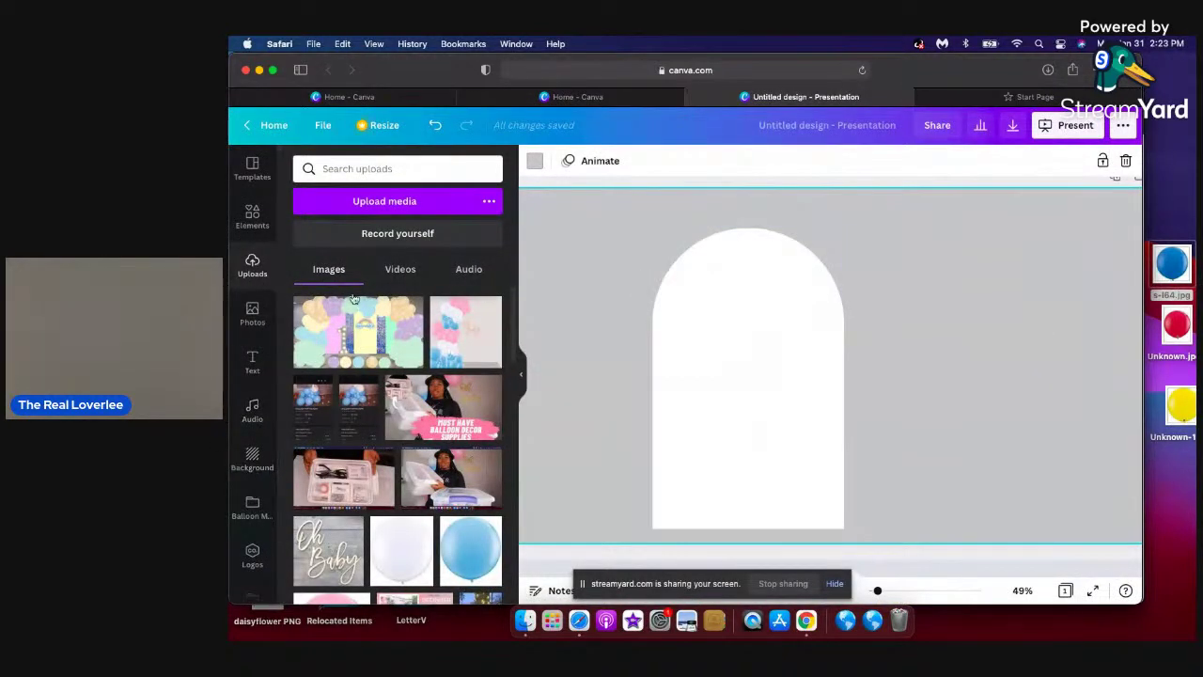
Add a circle frame to the slide and move it to the upper right of the white arch.
left_click(252, 216)
left_click_drag(515, 243, 522, 535)
mouse_move(314, 467)
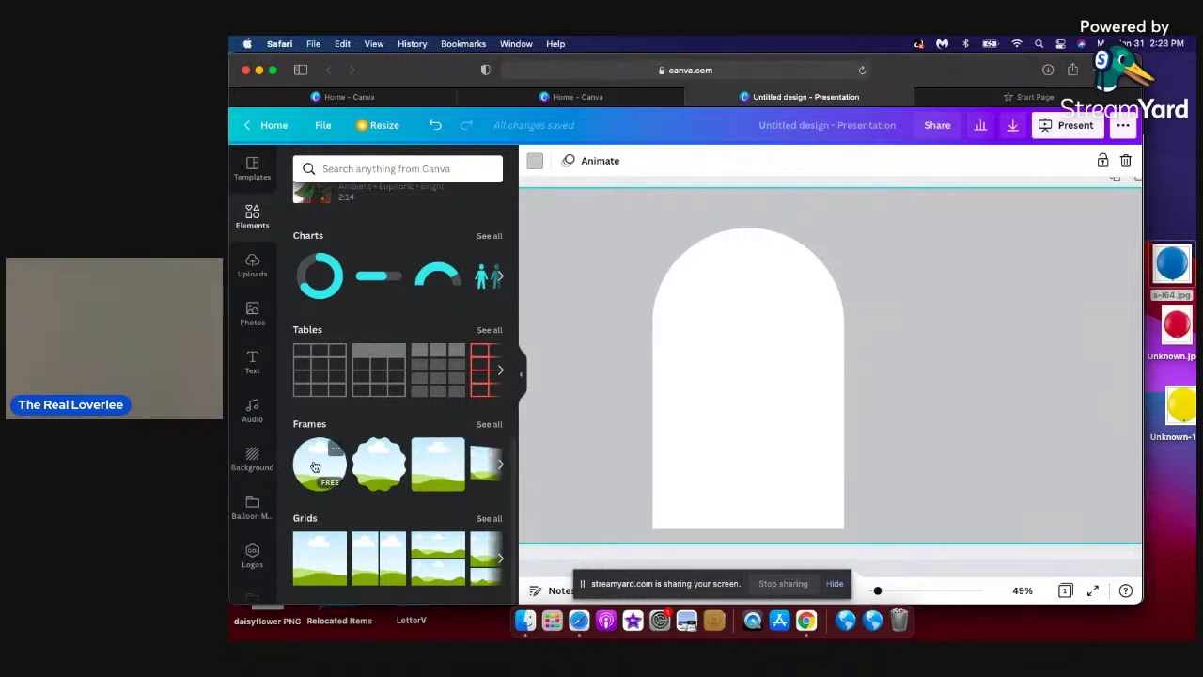
left_click(315, 467)
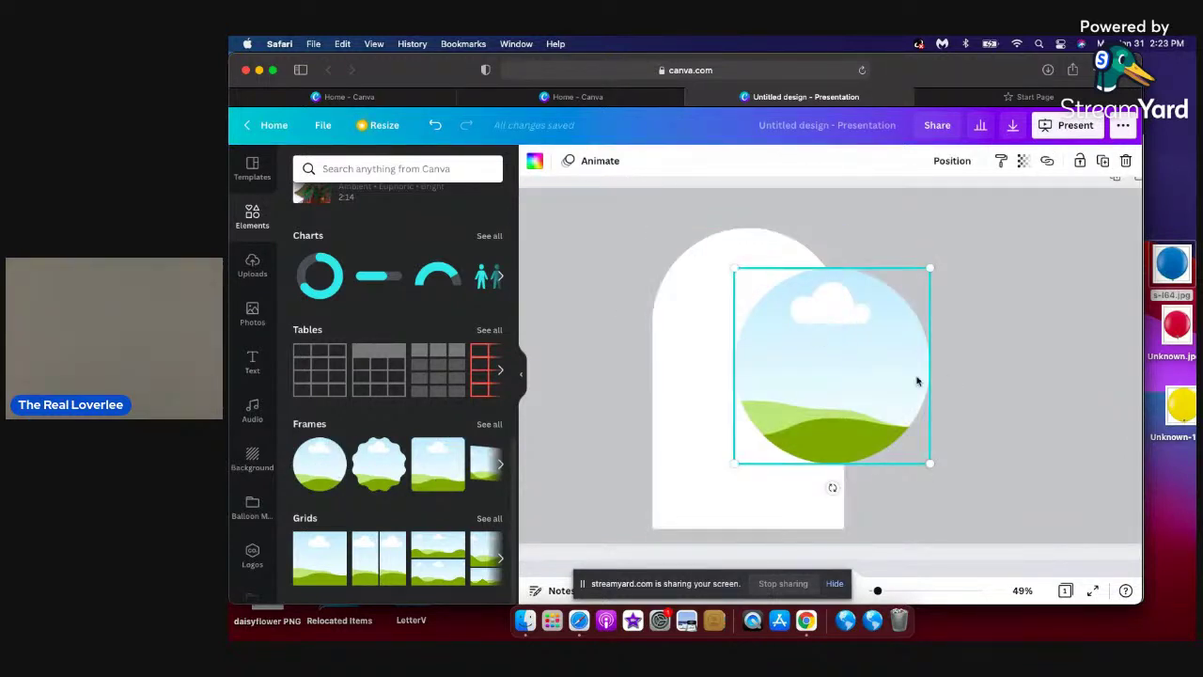
left_click_drag(883, 376, 967, 329)
mouse_move(324, 475)
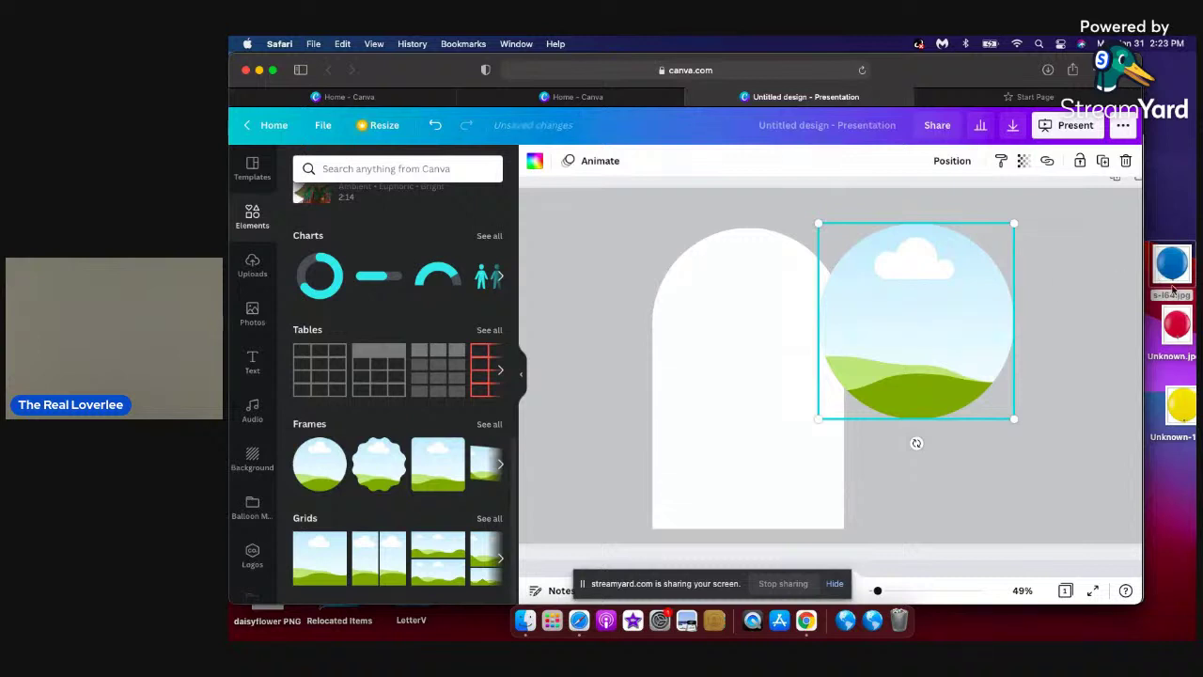
Upload the blue, red and yellow balloon images from the desktop and place the red one left of the arch with the blue below it.
left_click_drag(1148, 268, 898, 304)
left_click_drag(1179, 322, 893, 353)
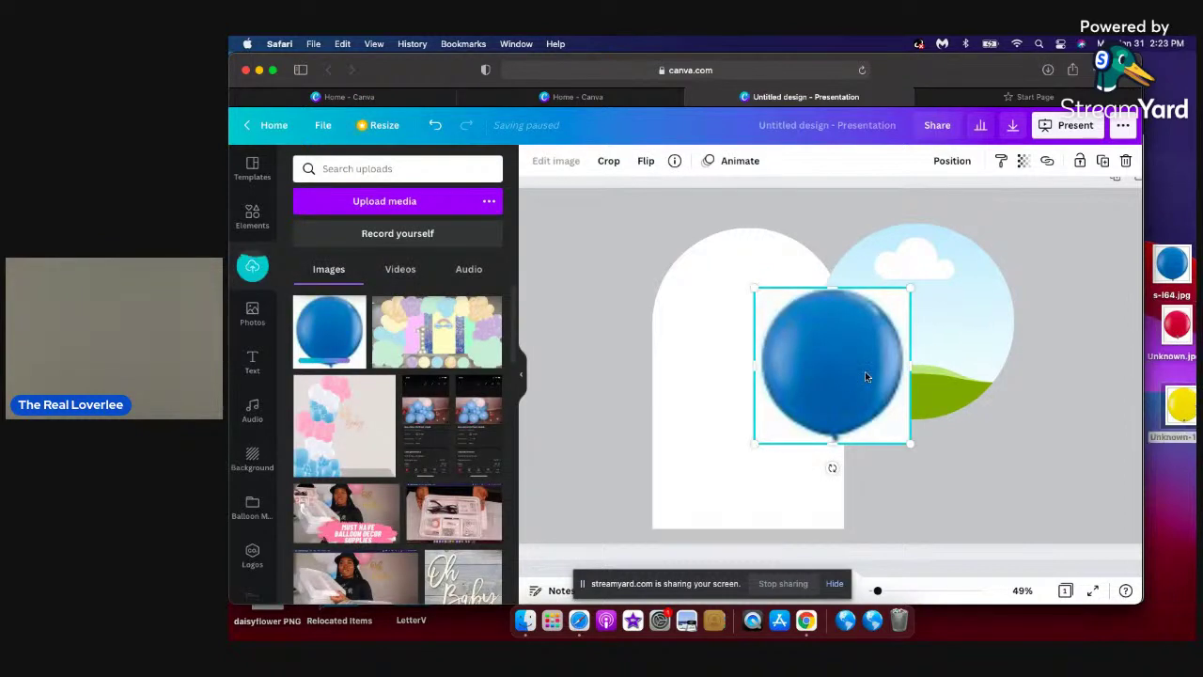
left_click_drag(831, 337, 614, 281)
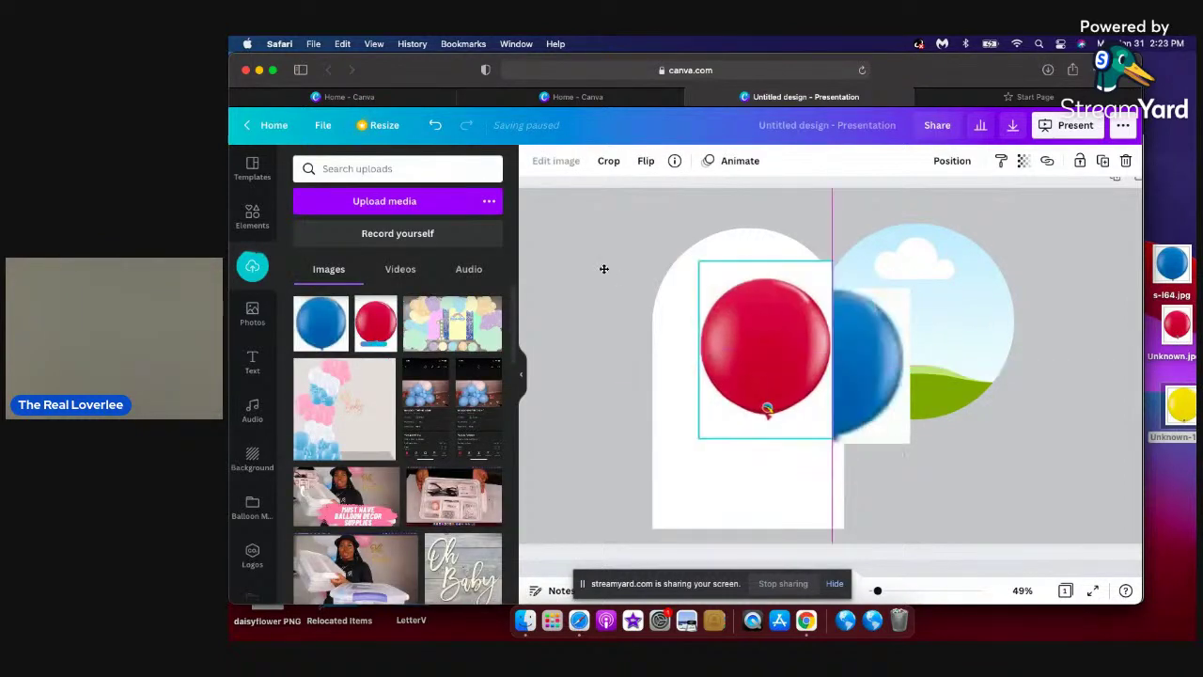
left_click_drag(697, 298, 511, 224)
left_click(819, 347)
left_click_drag(820, 347, 604, 408)
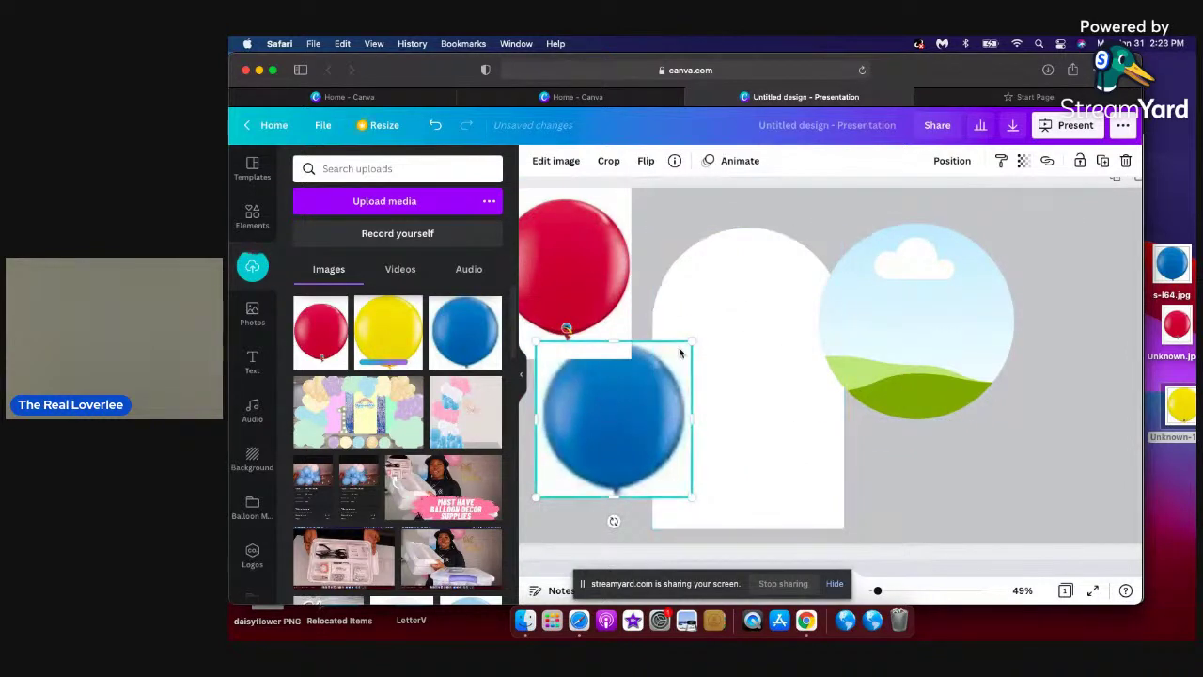
Move the blue balloon image slightly lower on the slide and delete it.
left_click_drag(626, 411, 629, 427)
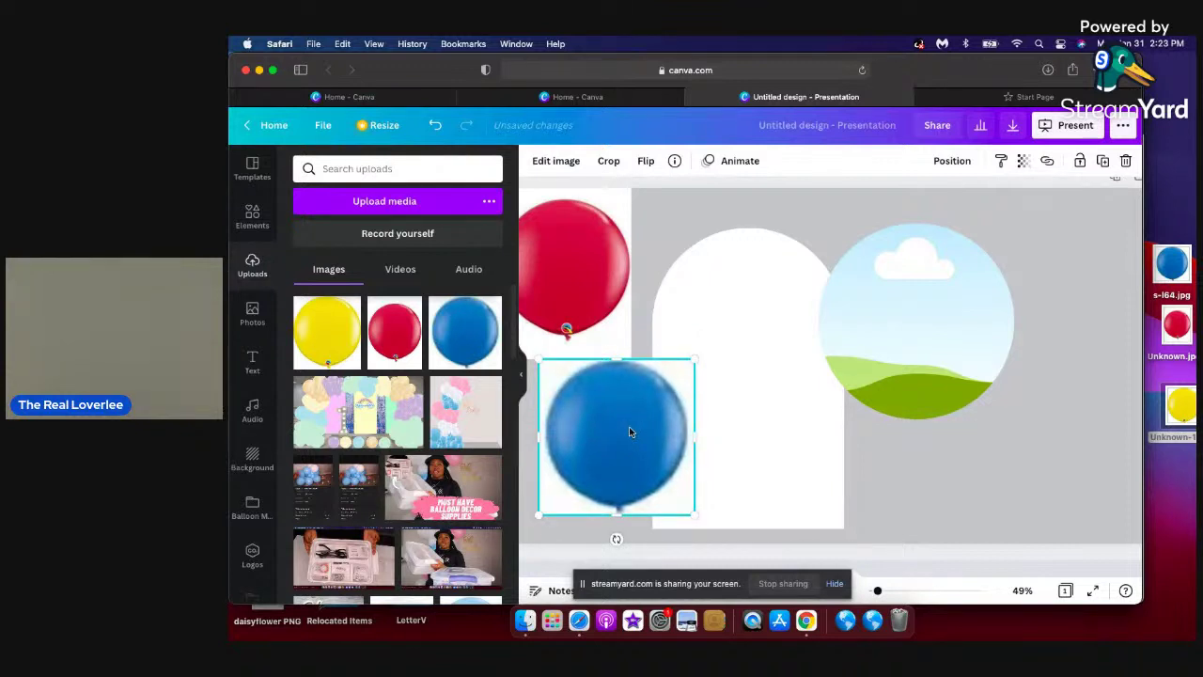
key("BackSpace")
Open Google in the empty browser page and search its images for "36 inch qualatex dark blue".
left_click(996, 97)
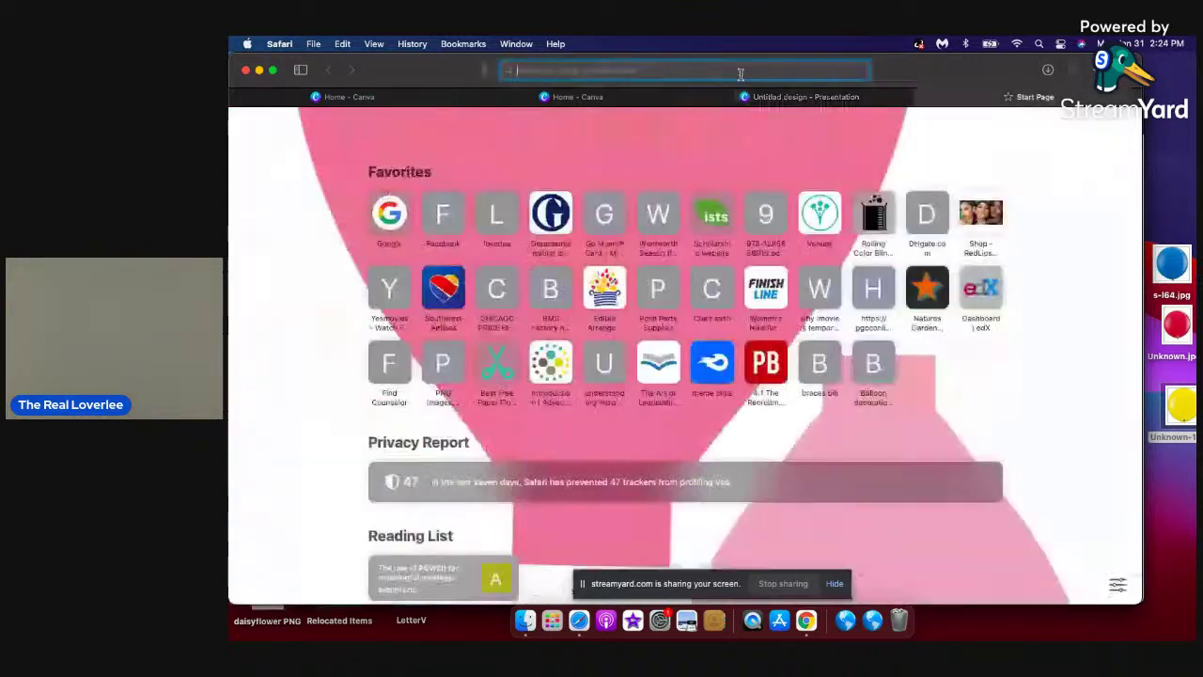
type("google.com")
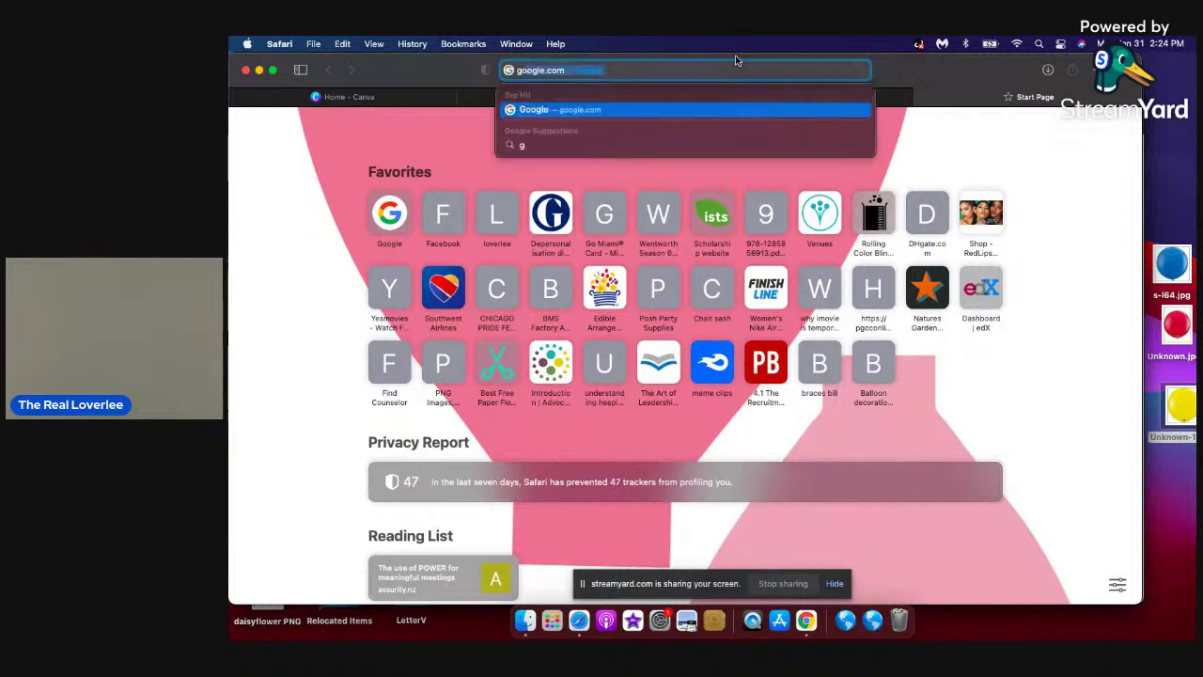
key("Return")
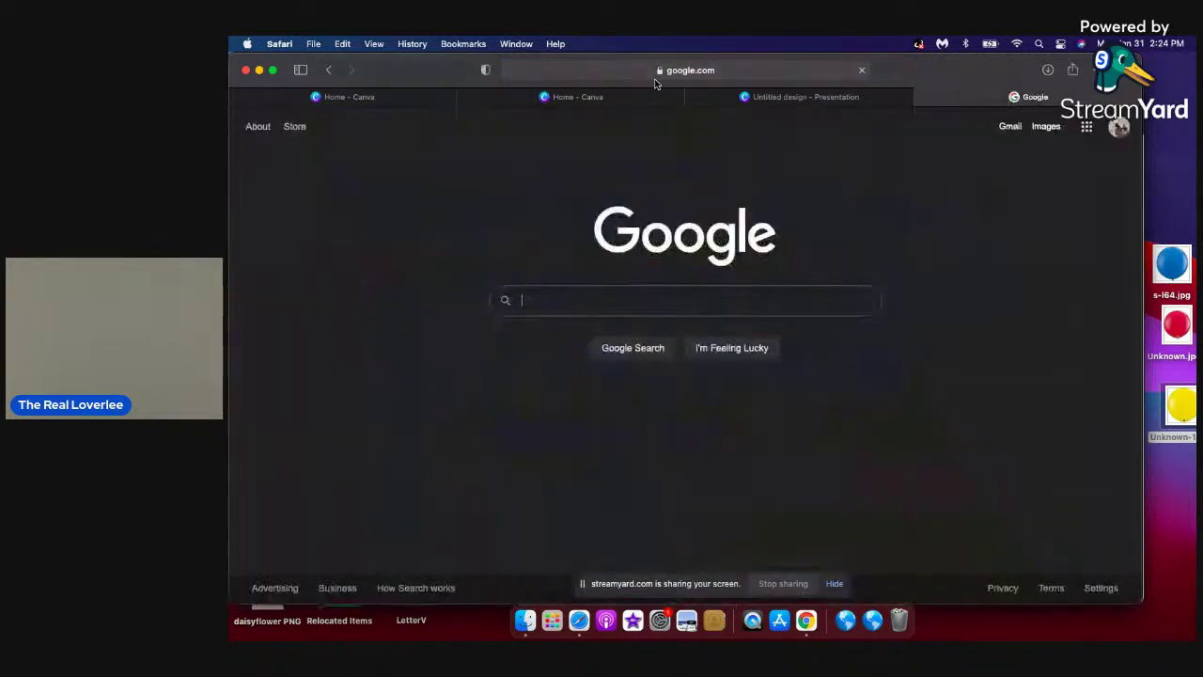
left_click(656, 292)
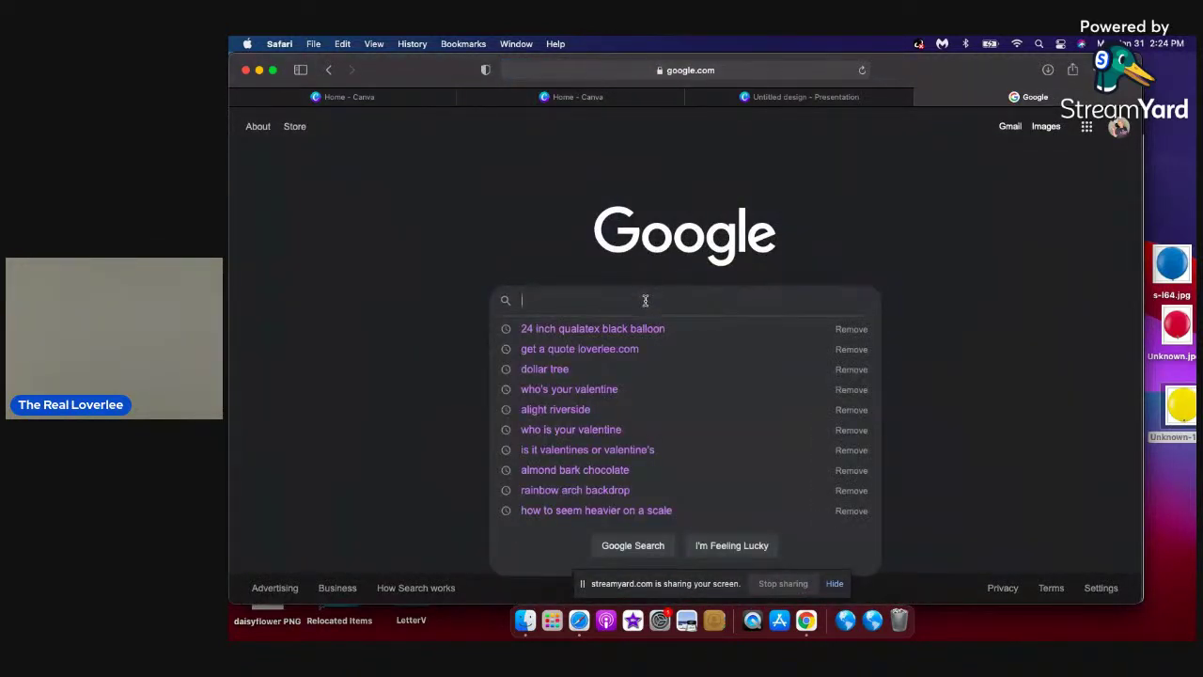
type("36")
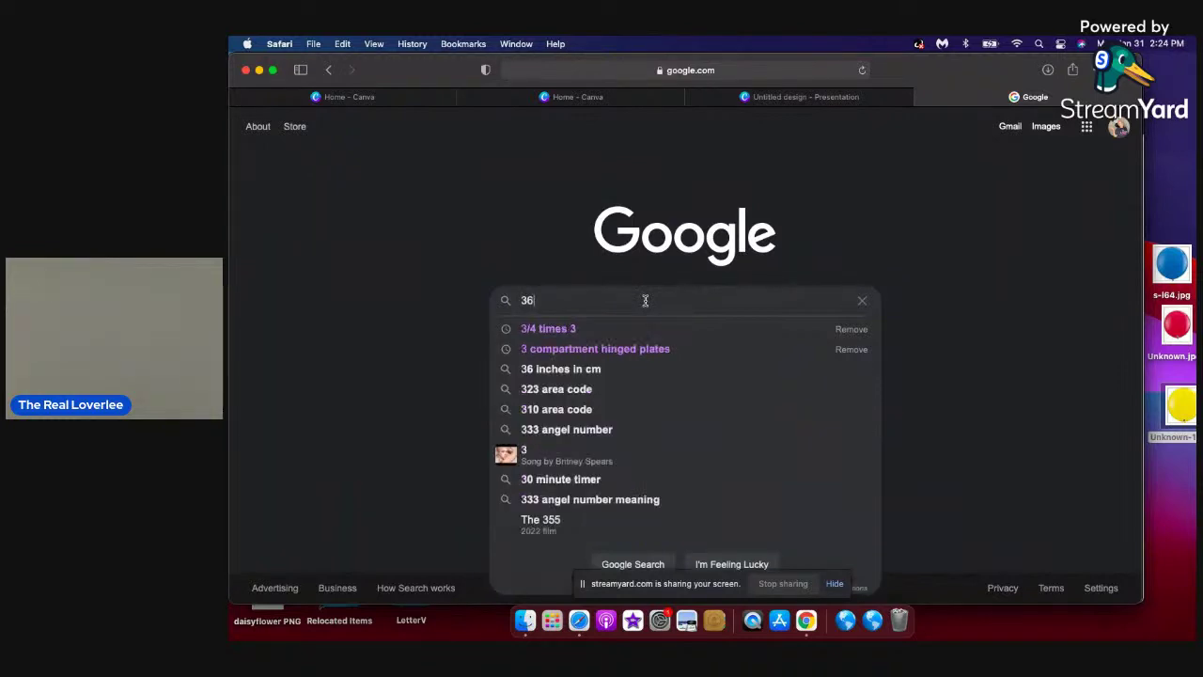
type(" inch qualat")
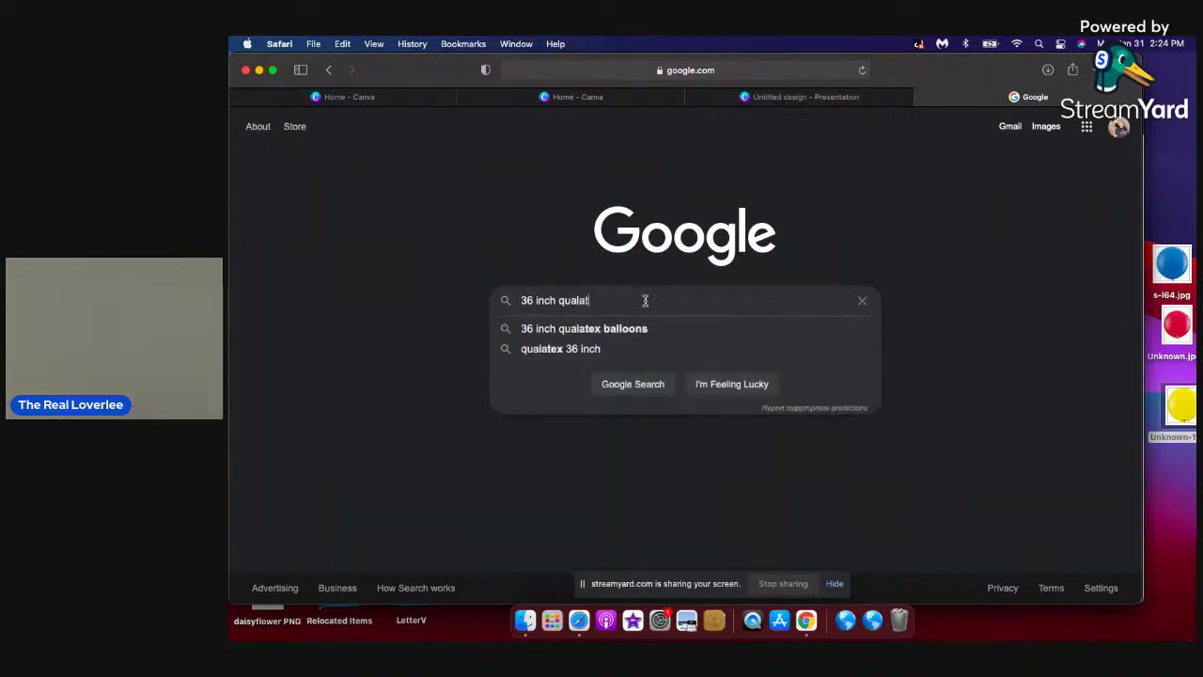
type("ex dark blue")
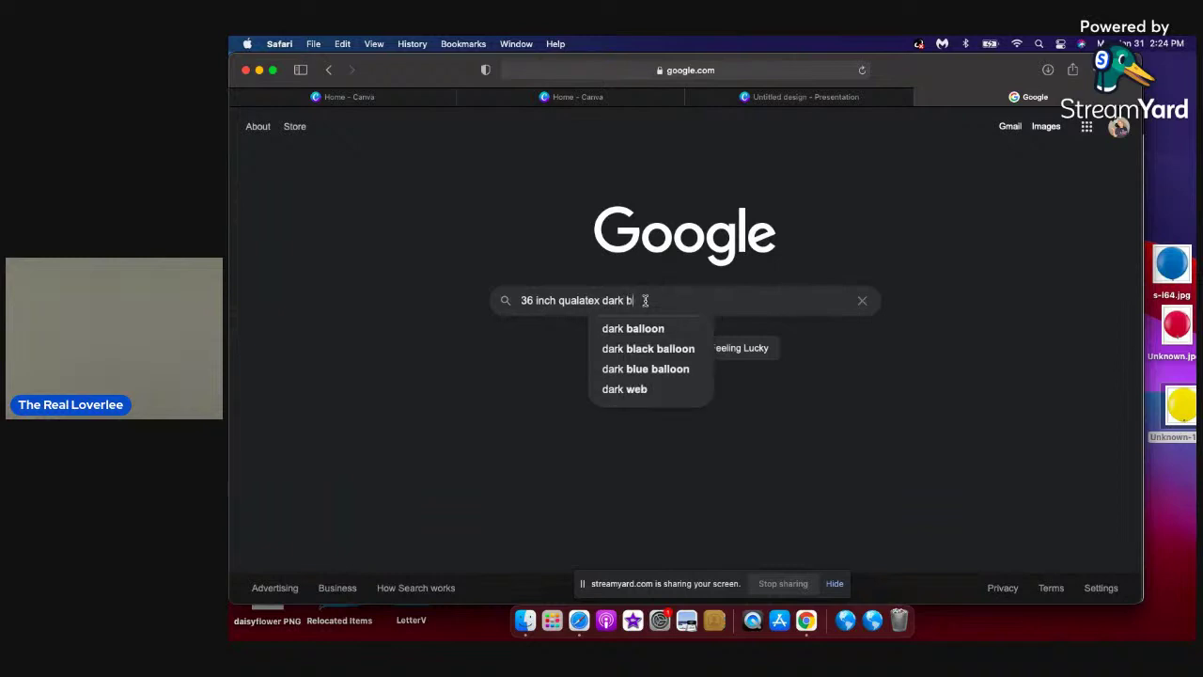
key("Return")
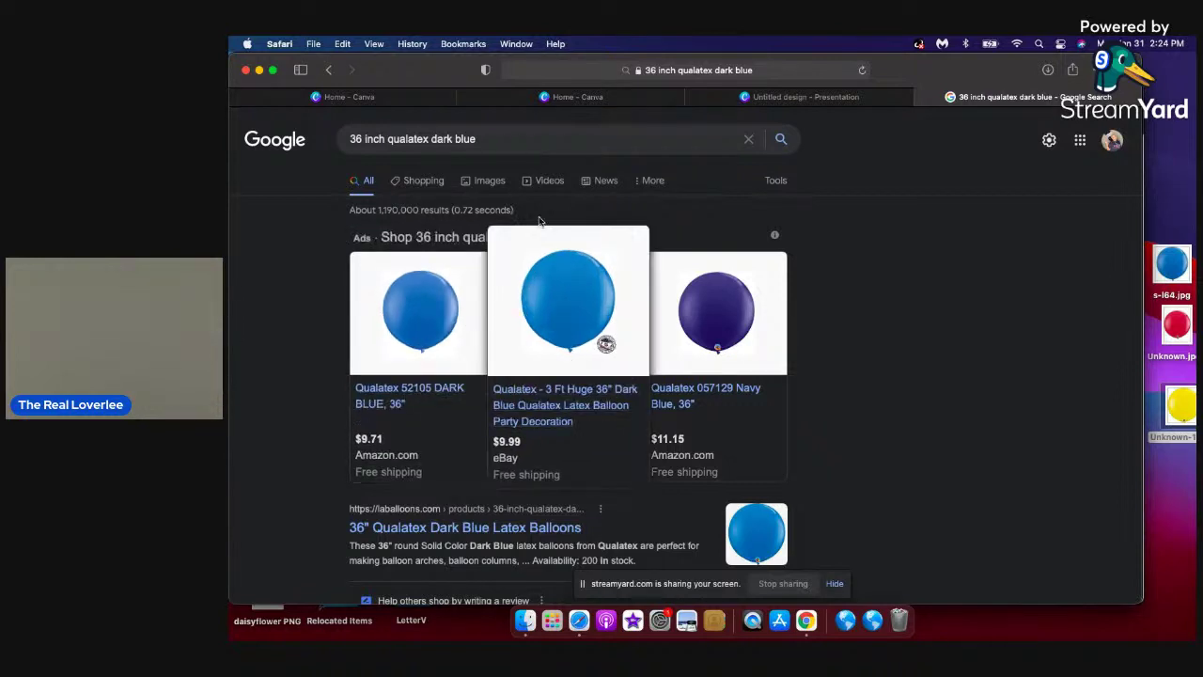
left_click(488, 180)
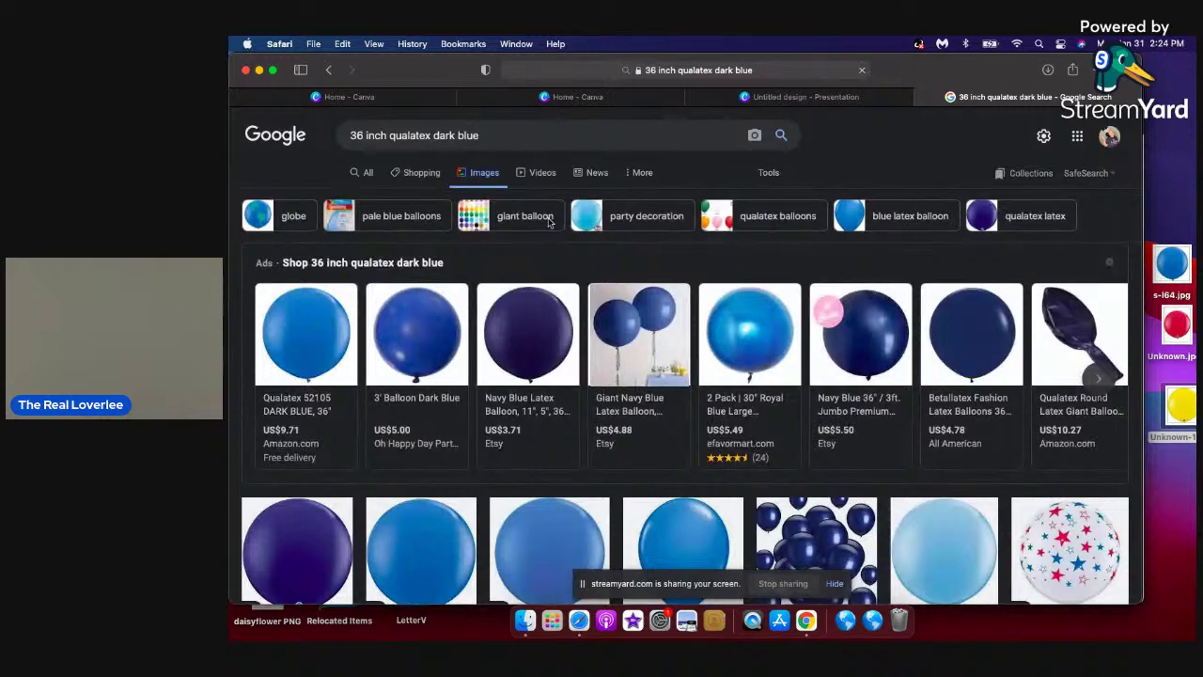
Look through the image results for a suitable round dark blue Qualatex balloon.
scroll(549, 222, "down", 5)
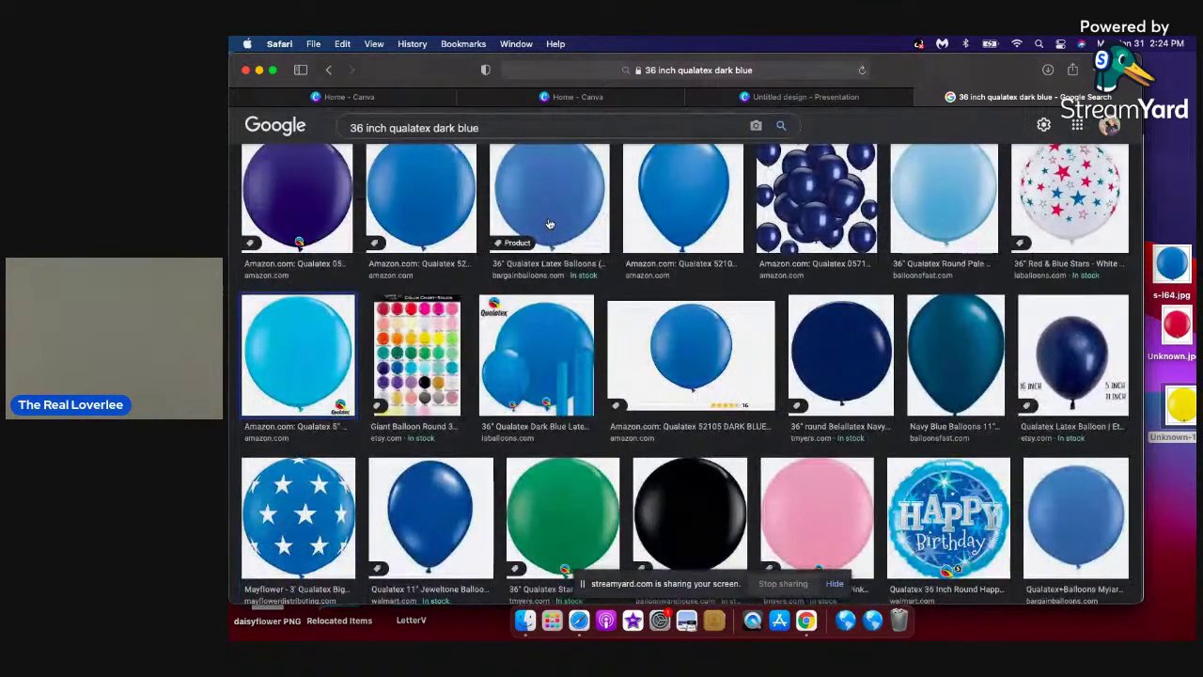
scroll(549, 223, "up", 1)
scroll(550, 223, "down", 1)
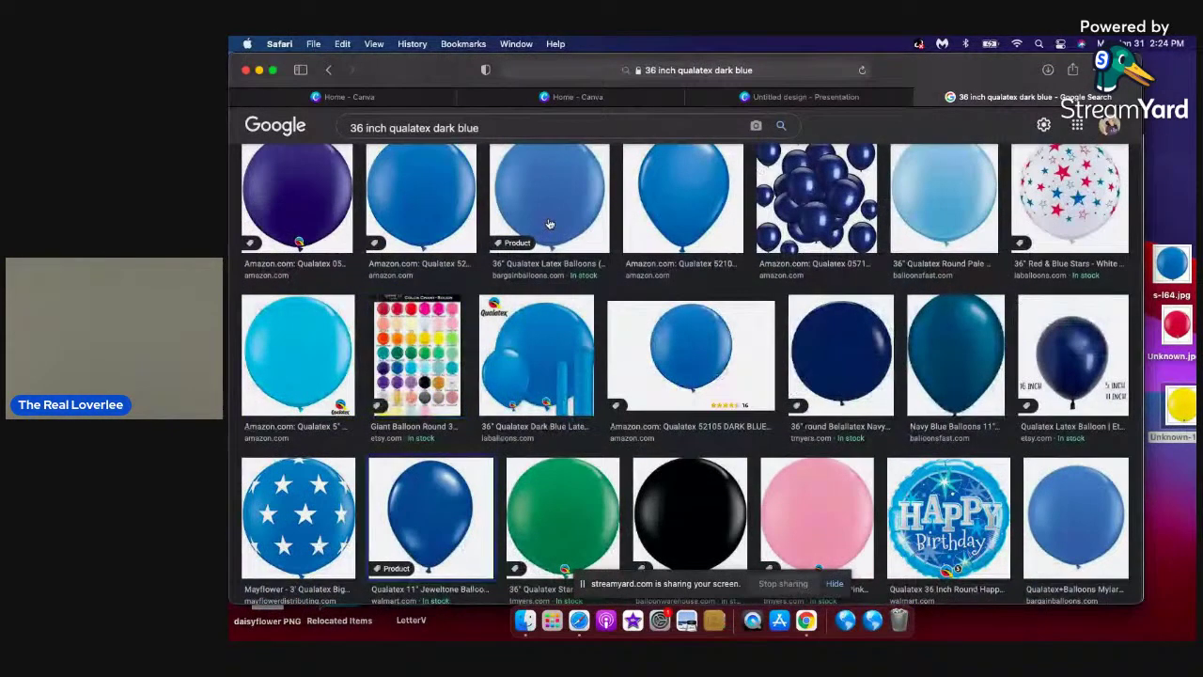
scroll(550, 223, "down", 5)
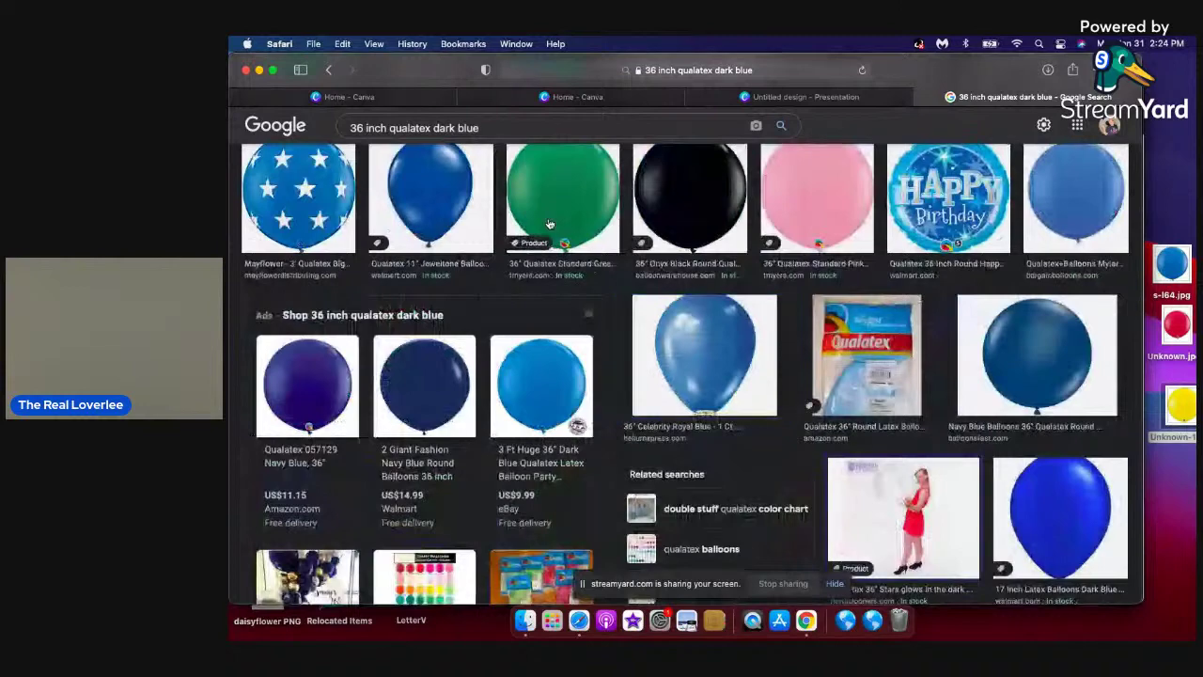
scroll(549, 223, "down", 5)
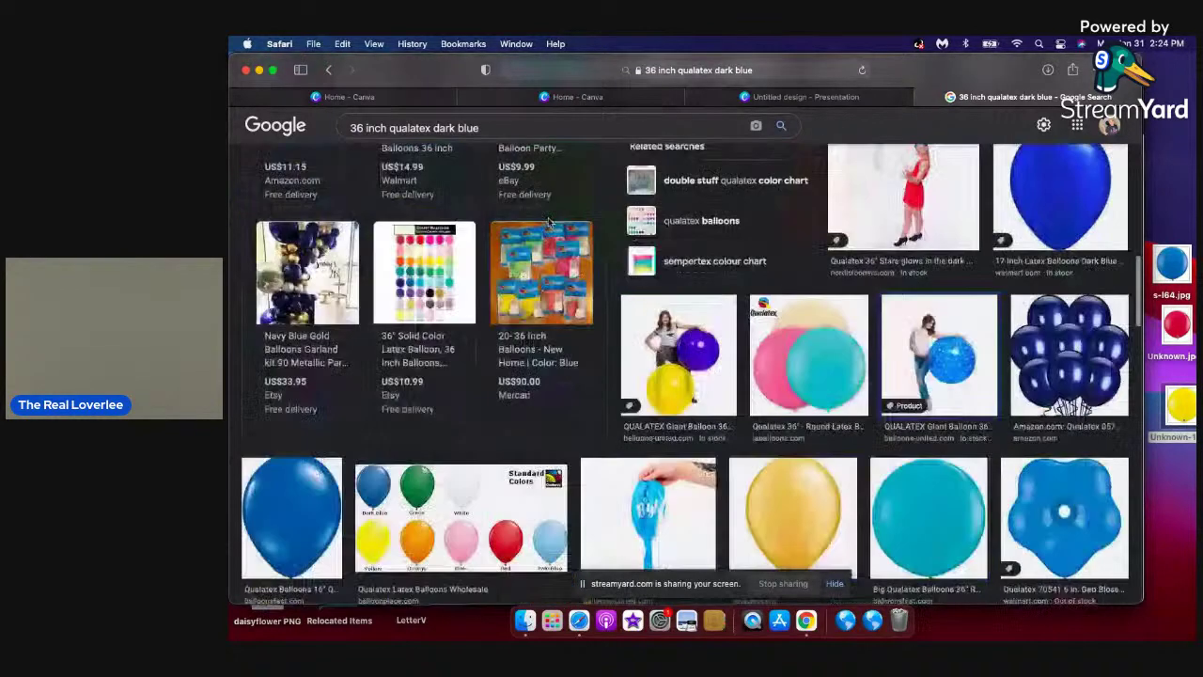
scroll(549, 223, "down", 5)
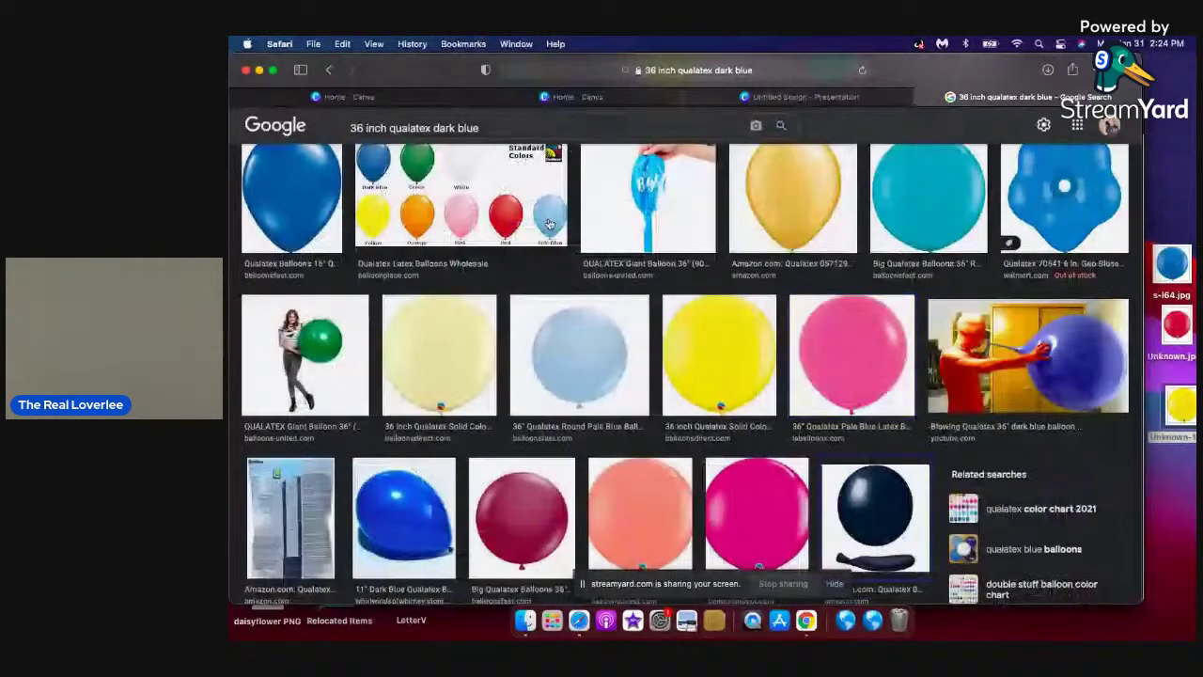
scroll(549, 223, "down", 5)
scroll(550, 223, "down", 5)
scroll(550, 224, "up", 5)
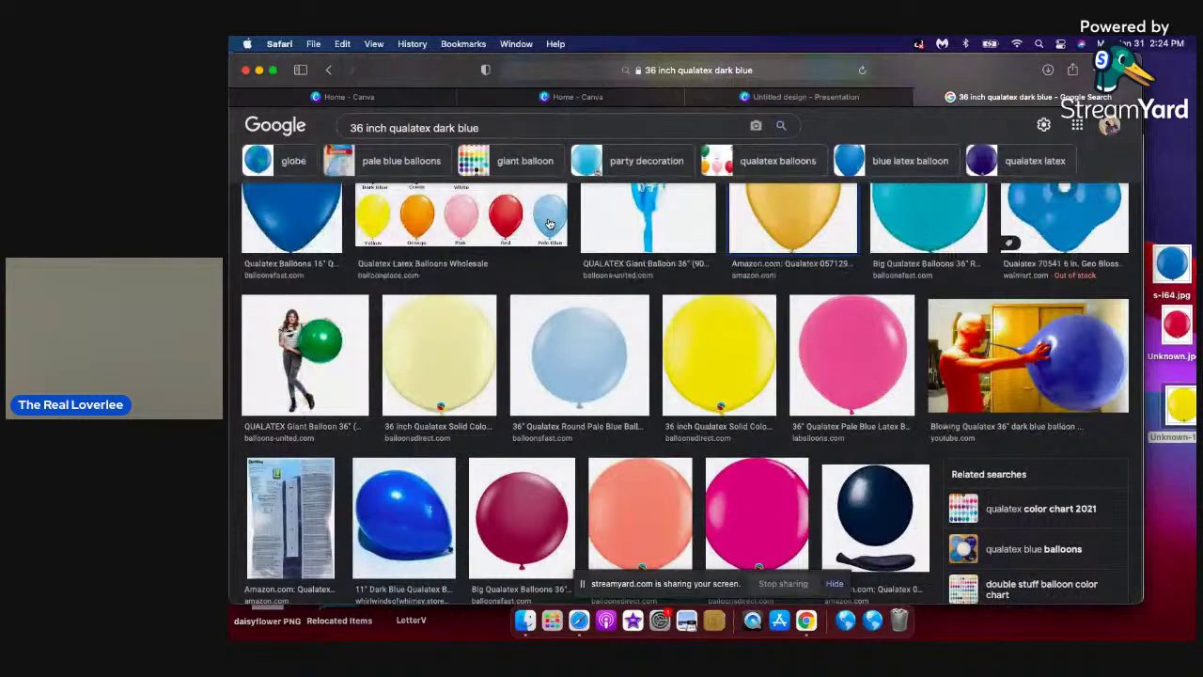
scroll(550, 223, "down", 10)
scroll(550, 223, "up", 10)
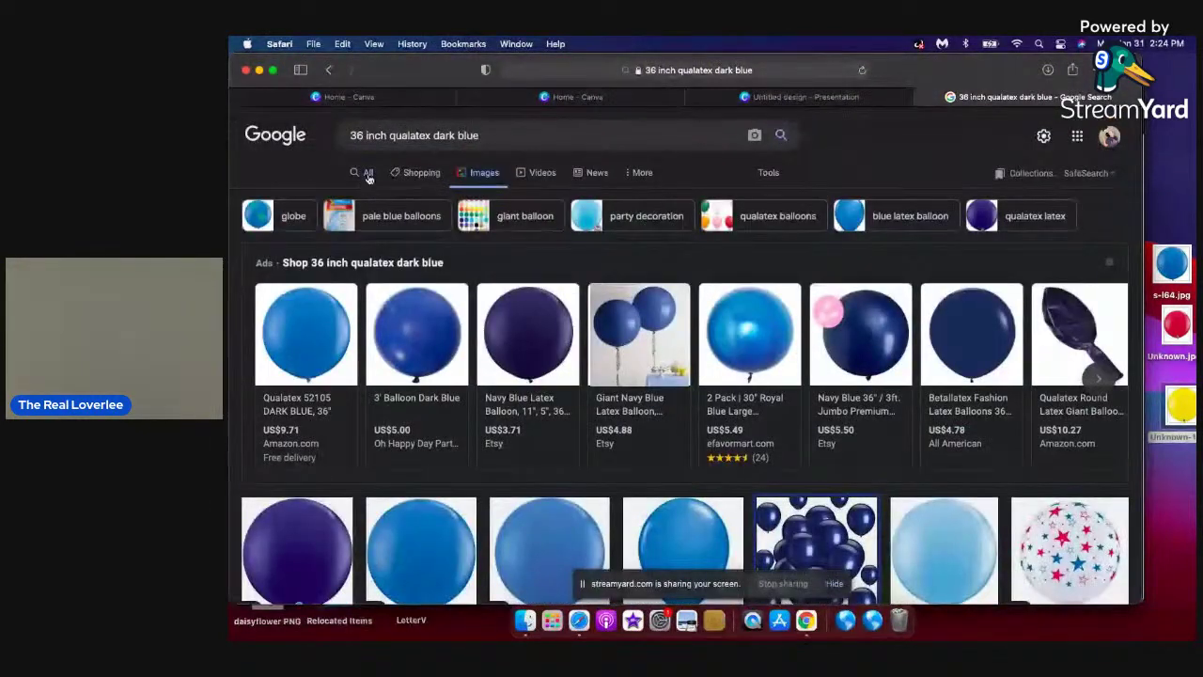
Replace the s-l64.jpg blue balloon image on the desktop with the picture from the LA Balloons 36" Qualatex Dark Blue product page.
left_click(368, 176)
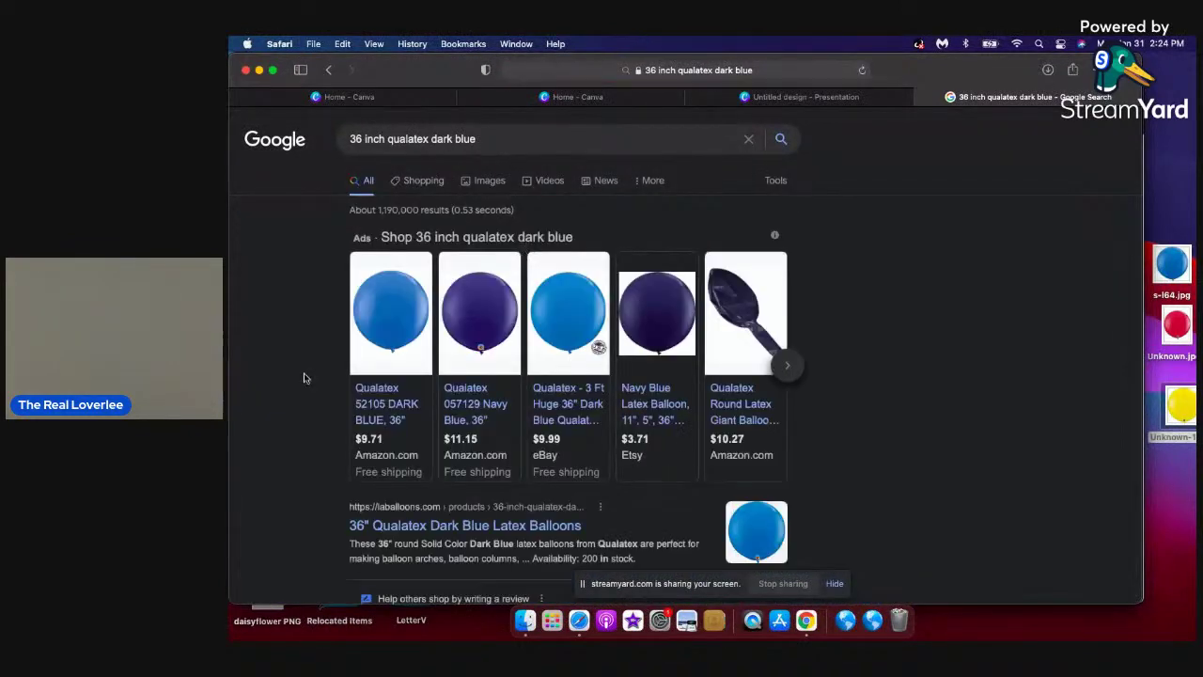
scroll(268, 418, "down", 2)
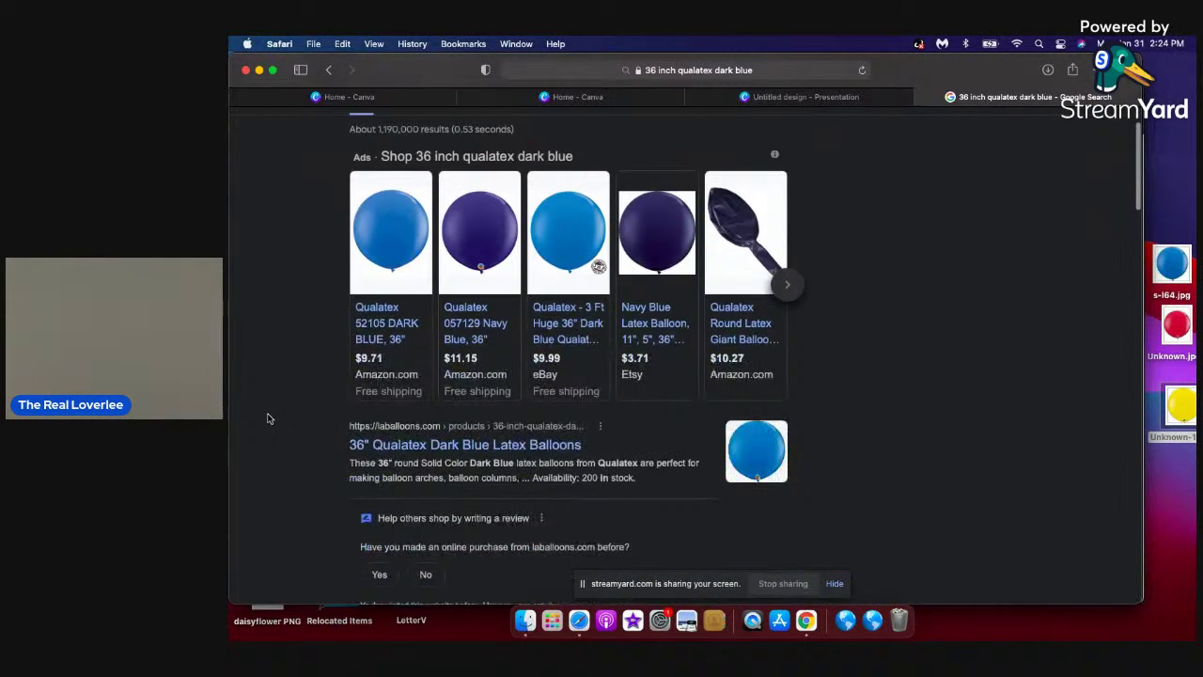
scroll(267, 418, "down", 4)
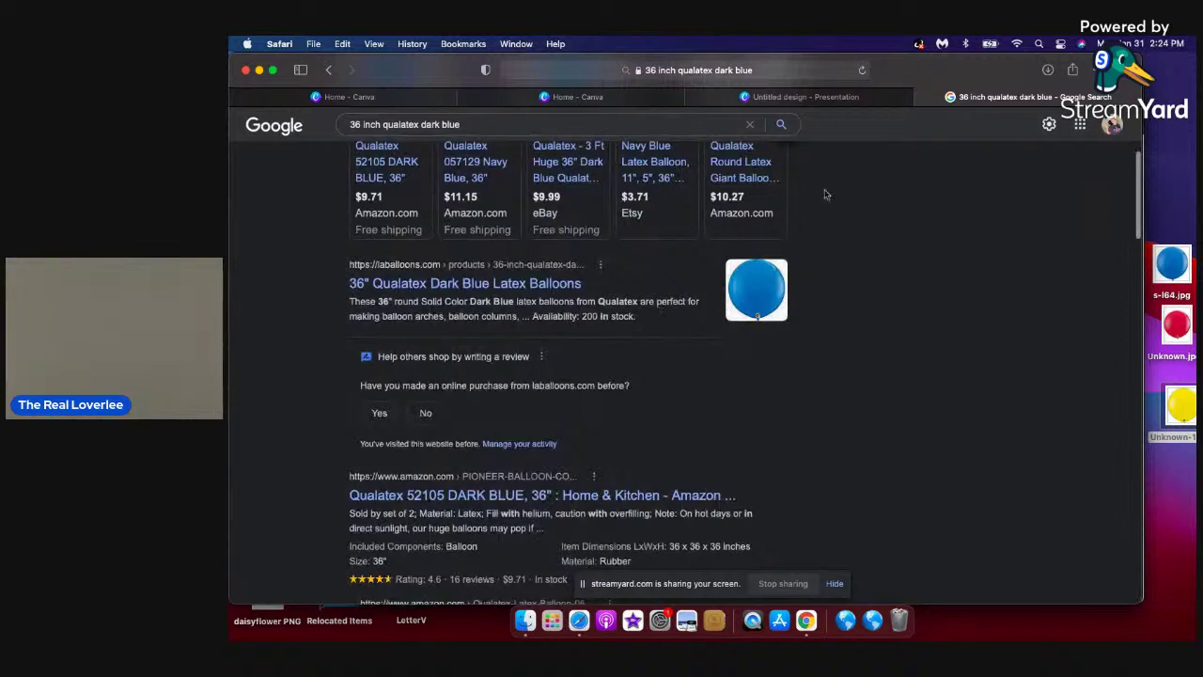
left_click(749, 297)
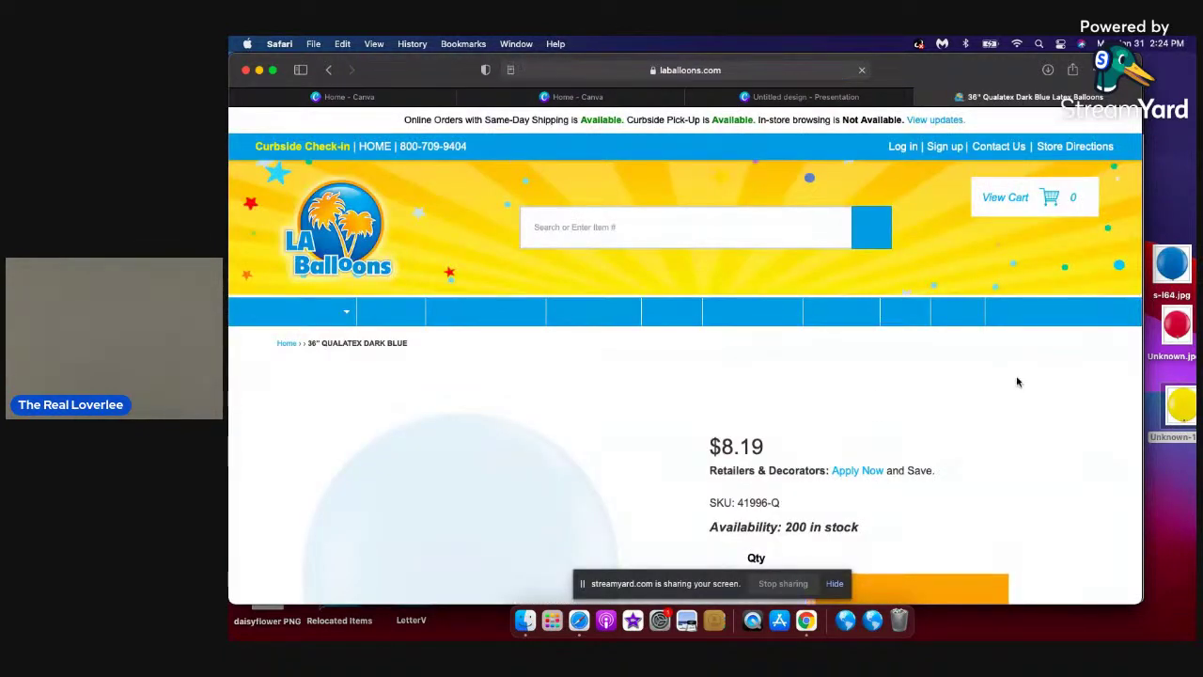
scroll(1017, 388, "down", 4)
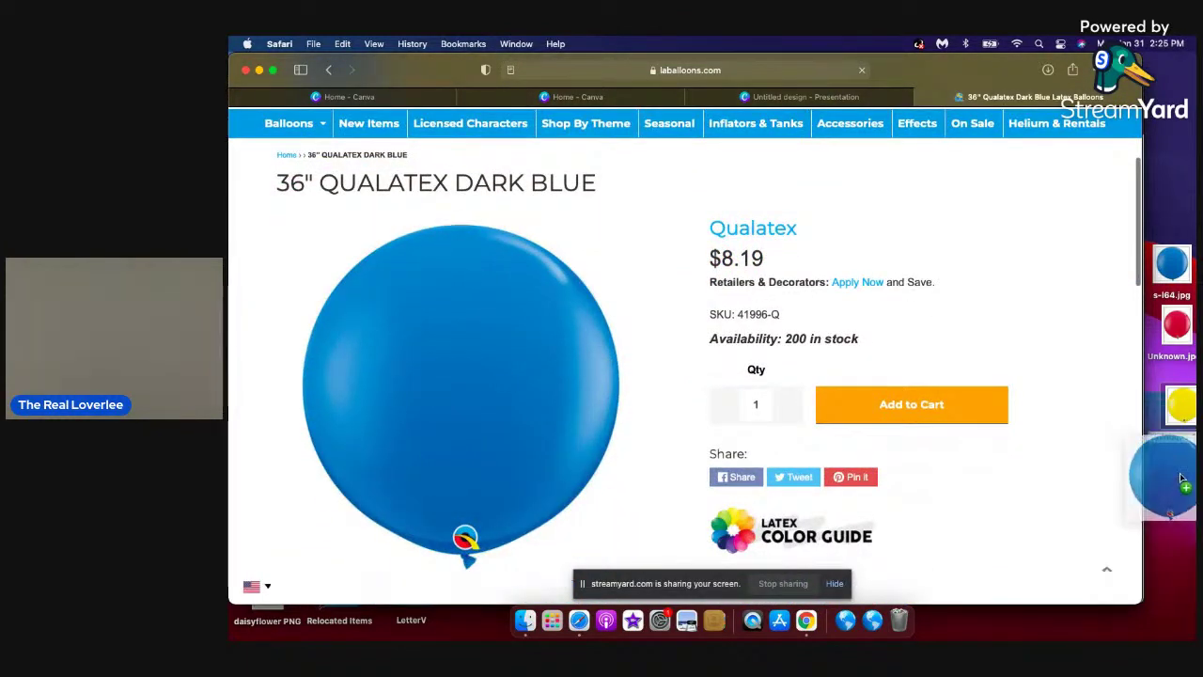
left_click_drag(1172, 265, 899, 635)
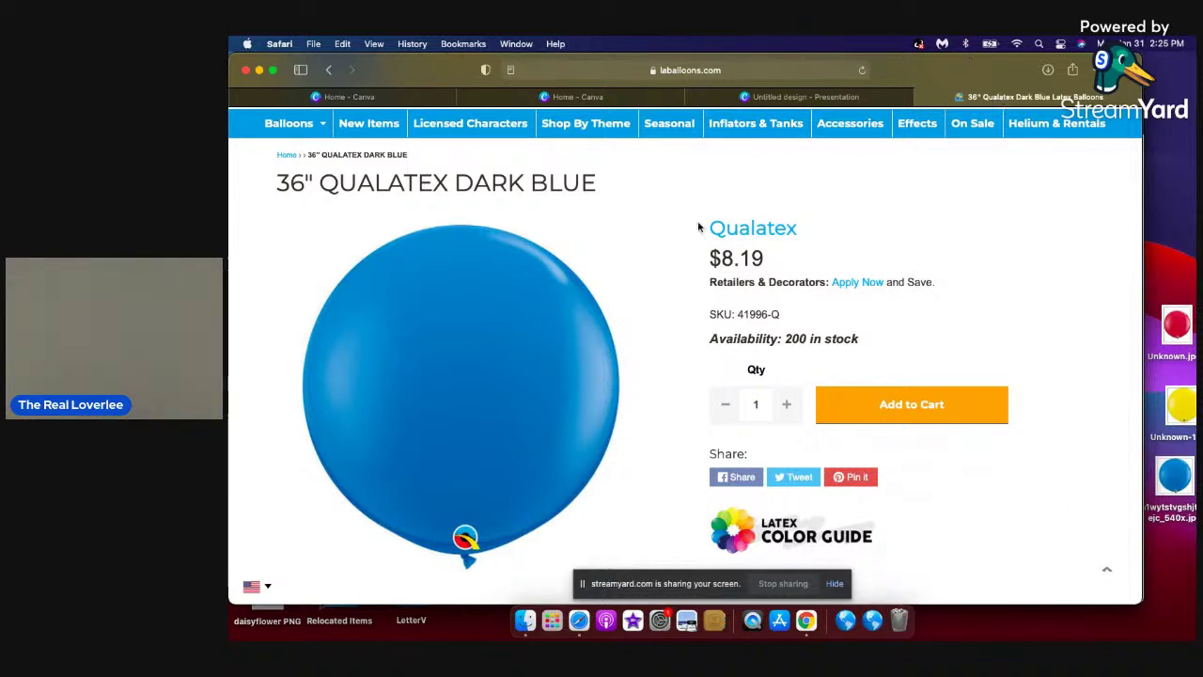
Upload the new blue balloon image to the Canva design, place it at the slide's lower left and shift the red balloon above it.
left_click(814, 99)
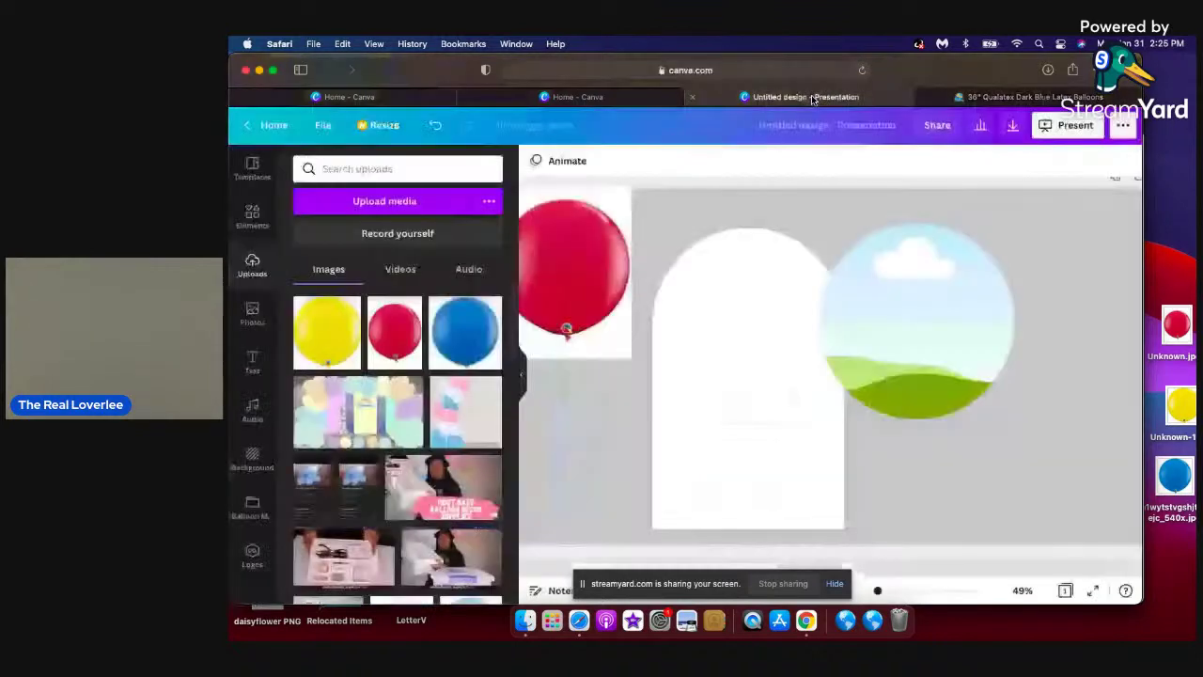
left_click(1158, 483)
left_click_drag(1159, 483, 736, 353)
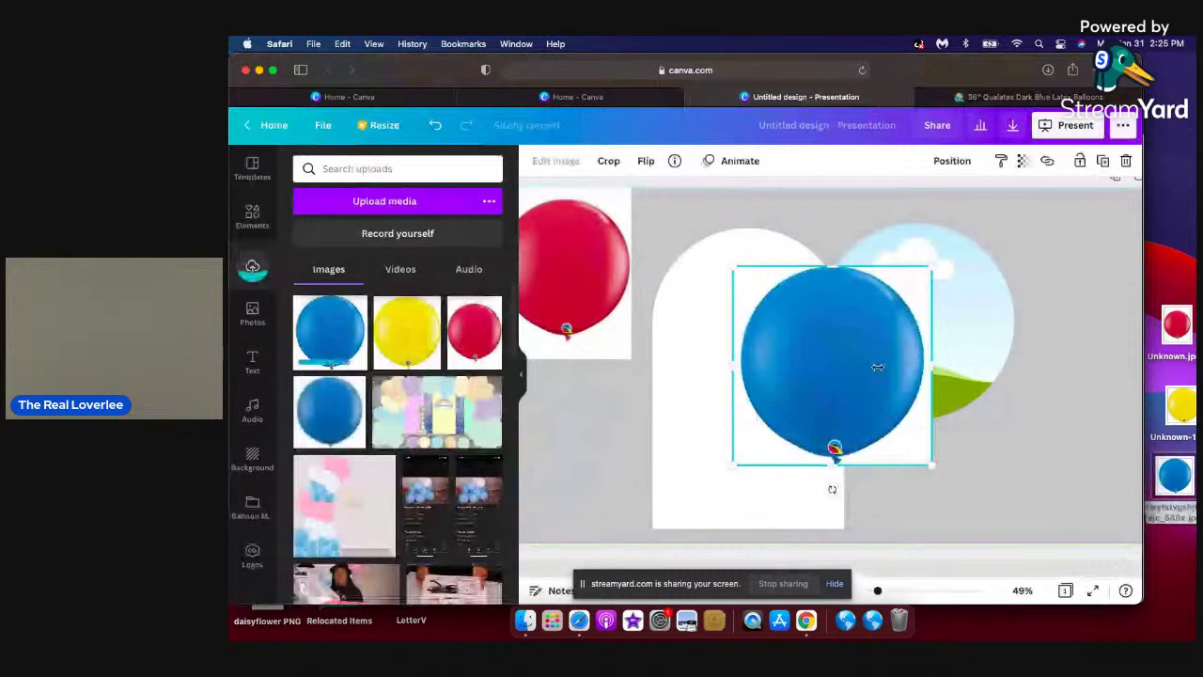
left_click_drag(857, 372, 610, 451)
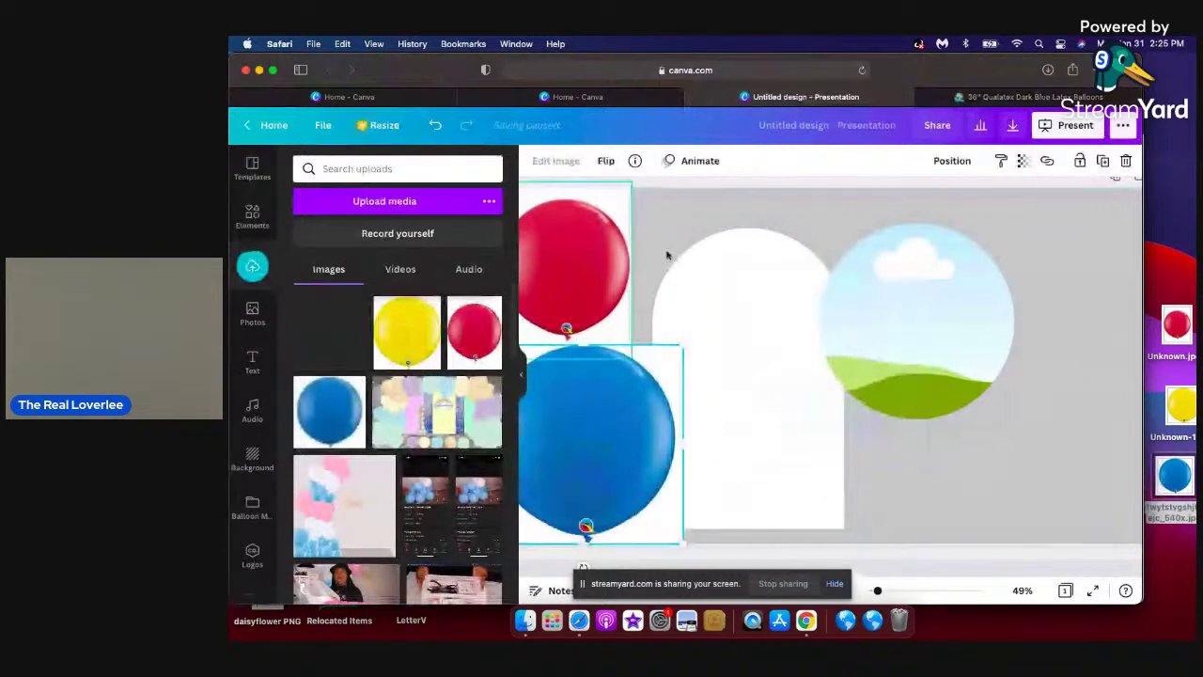
left_click_drag(597, 252, 665, 249)
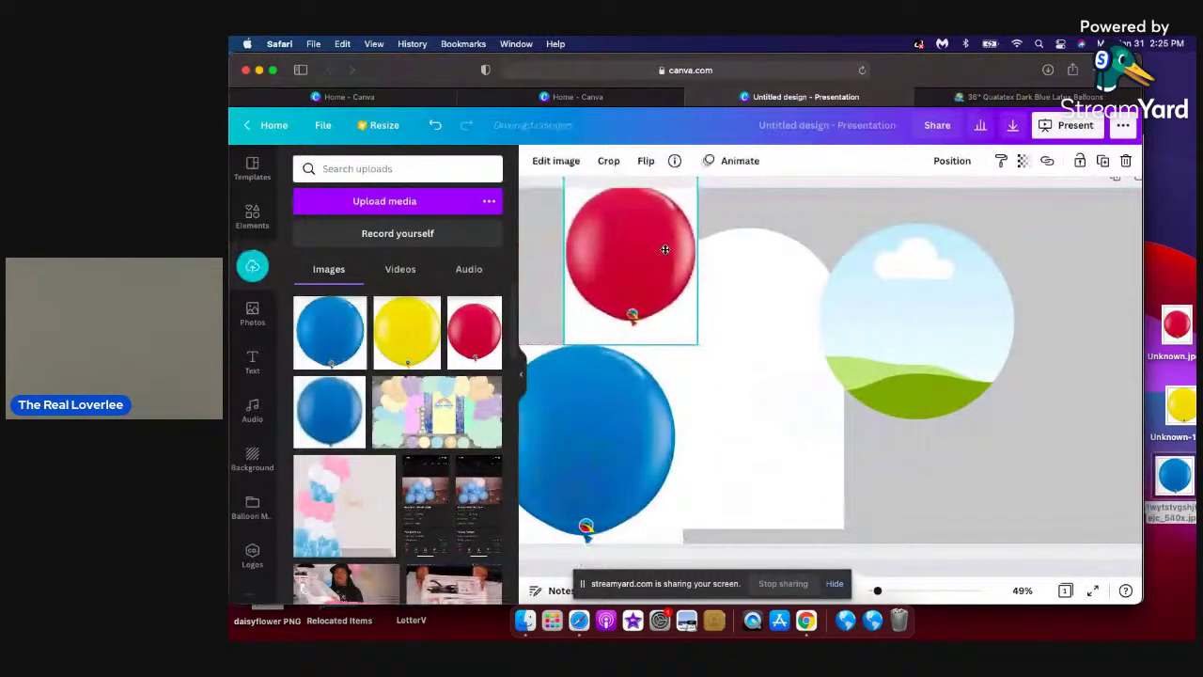
Add the uploaded yellow balloon image to the slide and fill the circle frame with it.
left_click(406, 330)
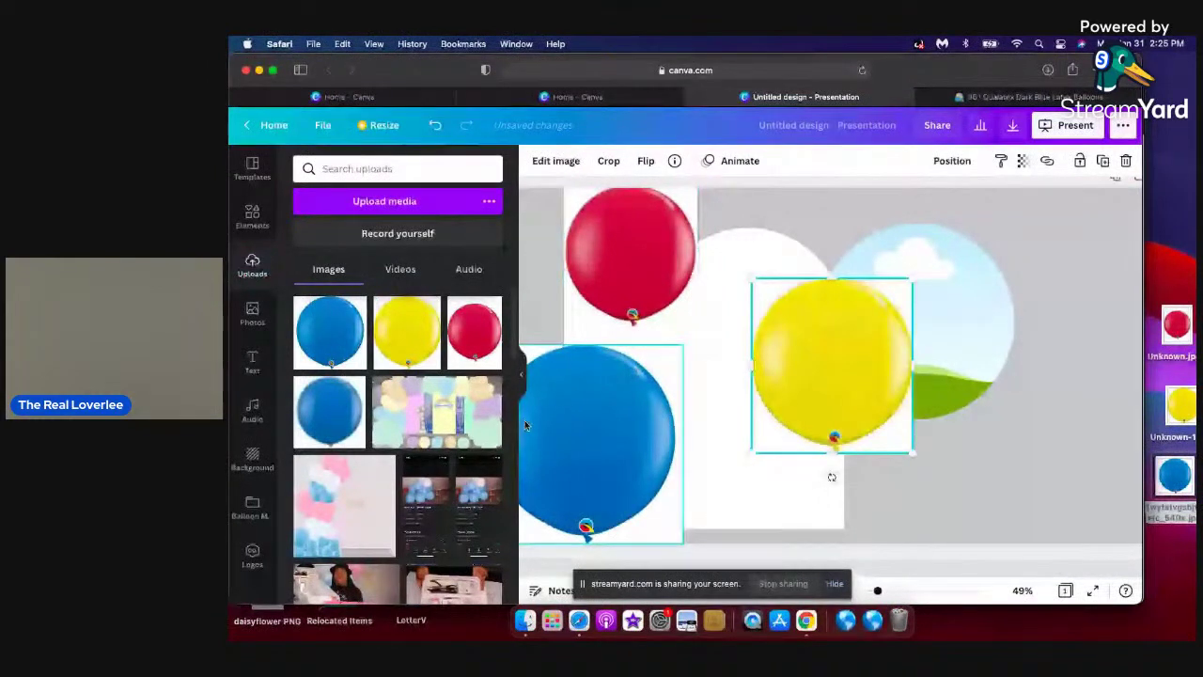
left_click_drag(805, 381, 1038, 466)
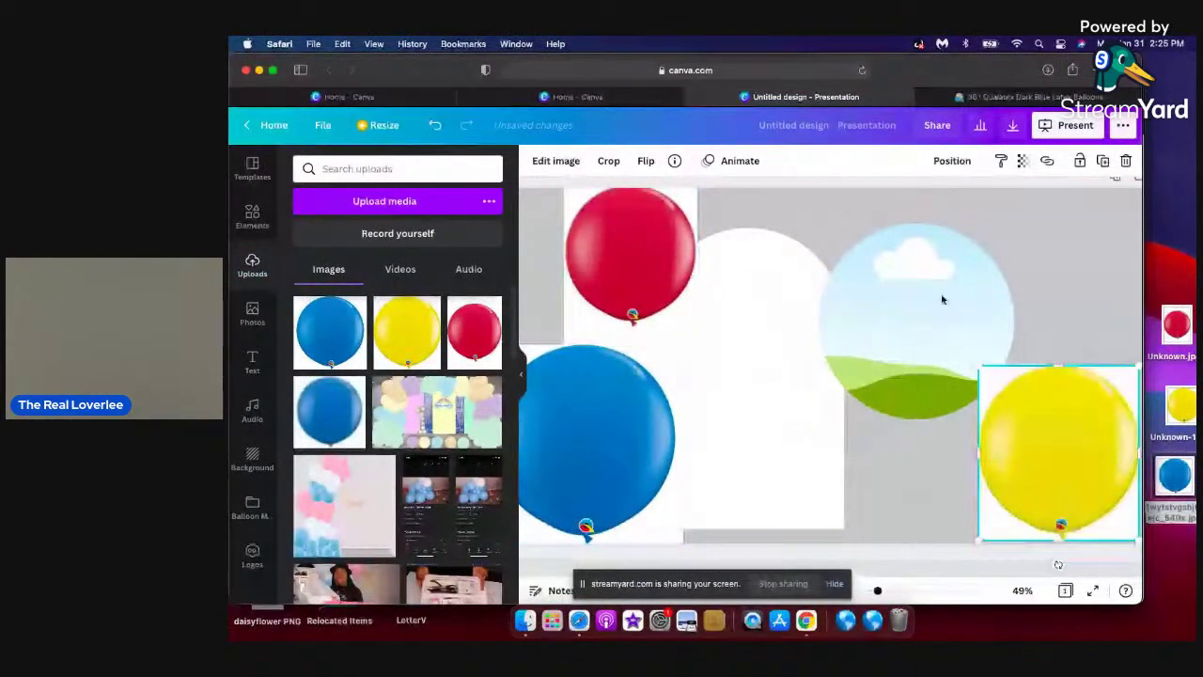
left_click(943, 299)
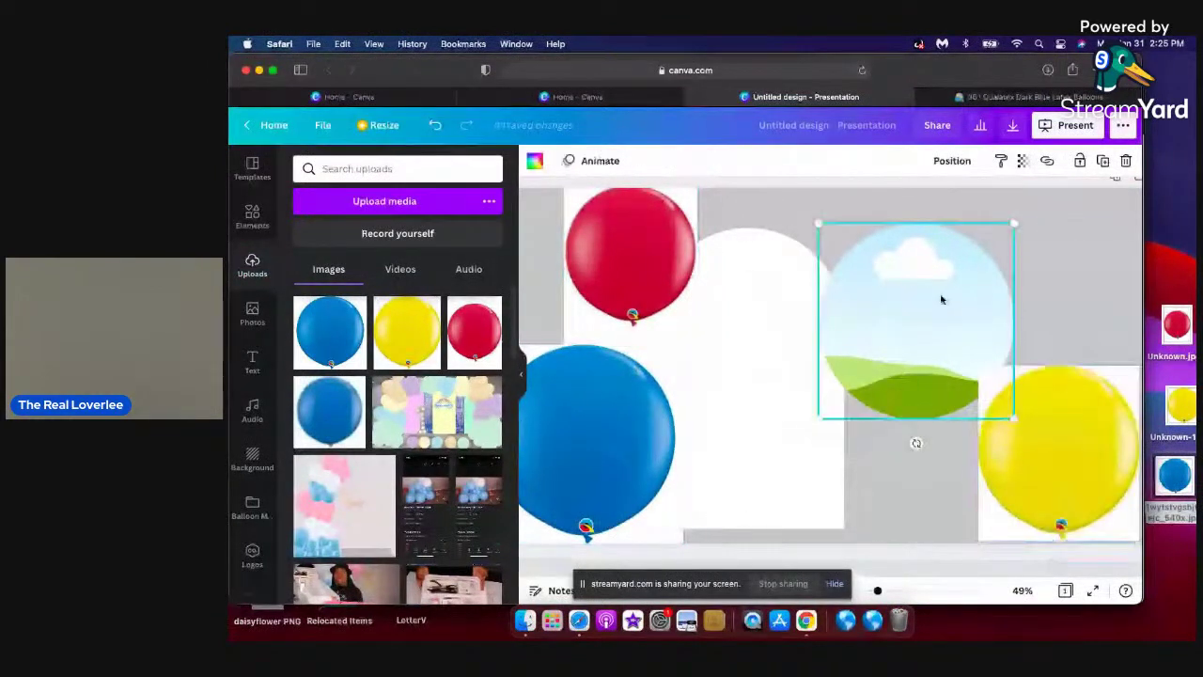
left_click(252, 216)
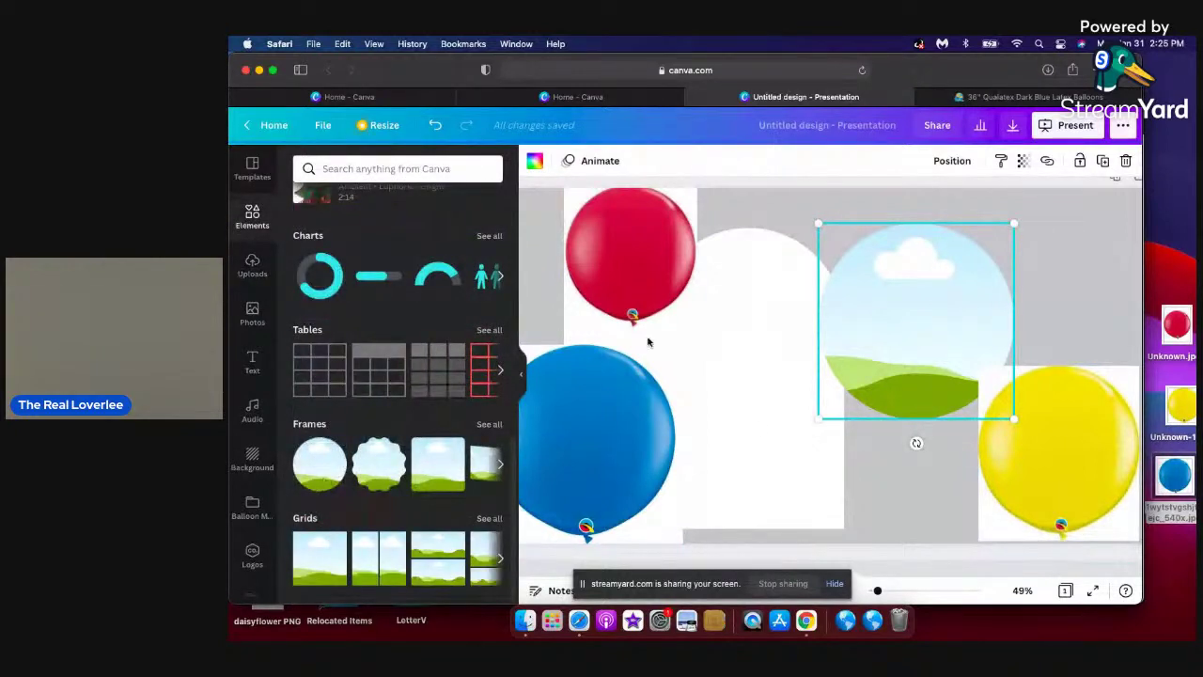
left_click_drag(1060, 486, 934, 340)
Enlarge and reposition the yellow balloon image inside its circle frame so the knot and white edges are cropped out.
double_click(934, 340)
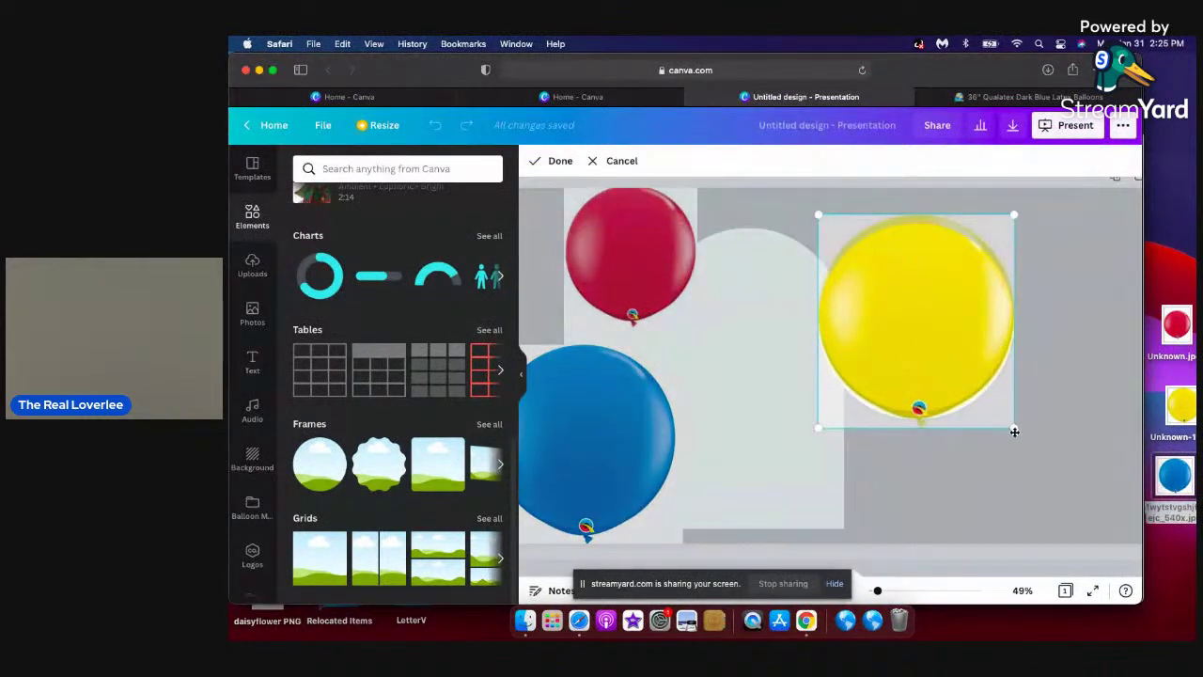
left_click_drag(1015, 430, 1019, 451)
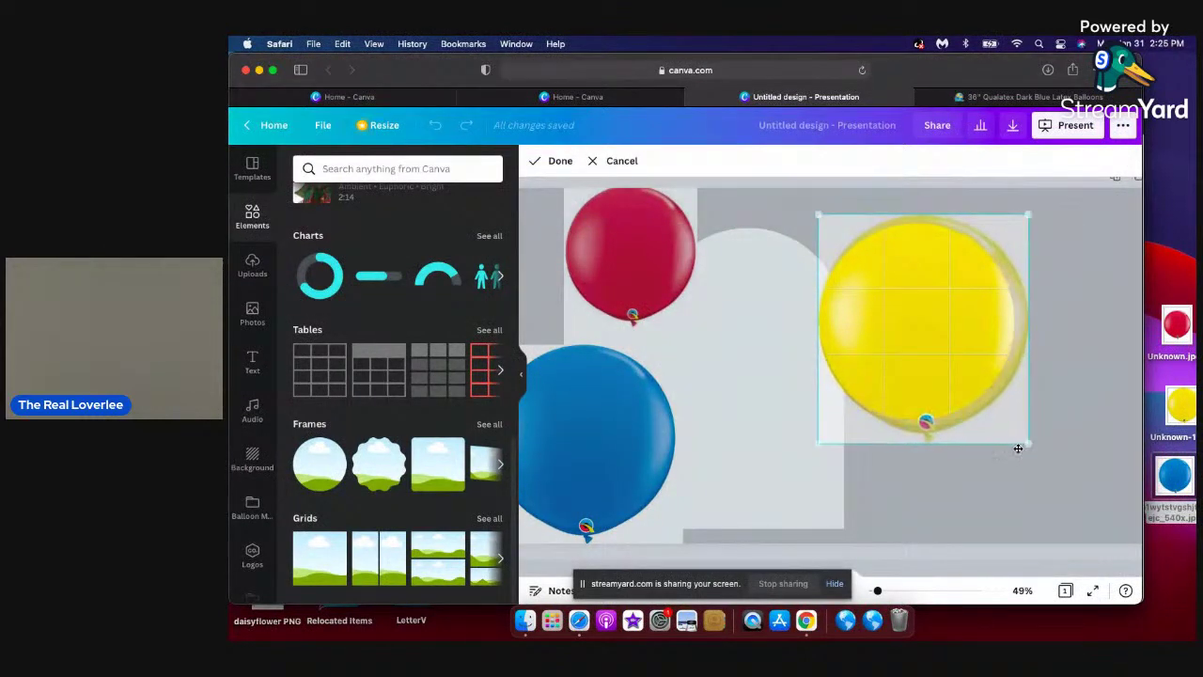
left_click_drag(964, 381, 952, 387)
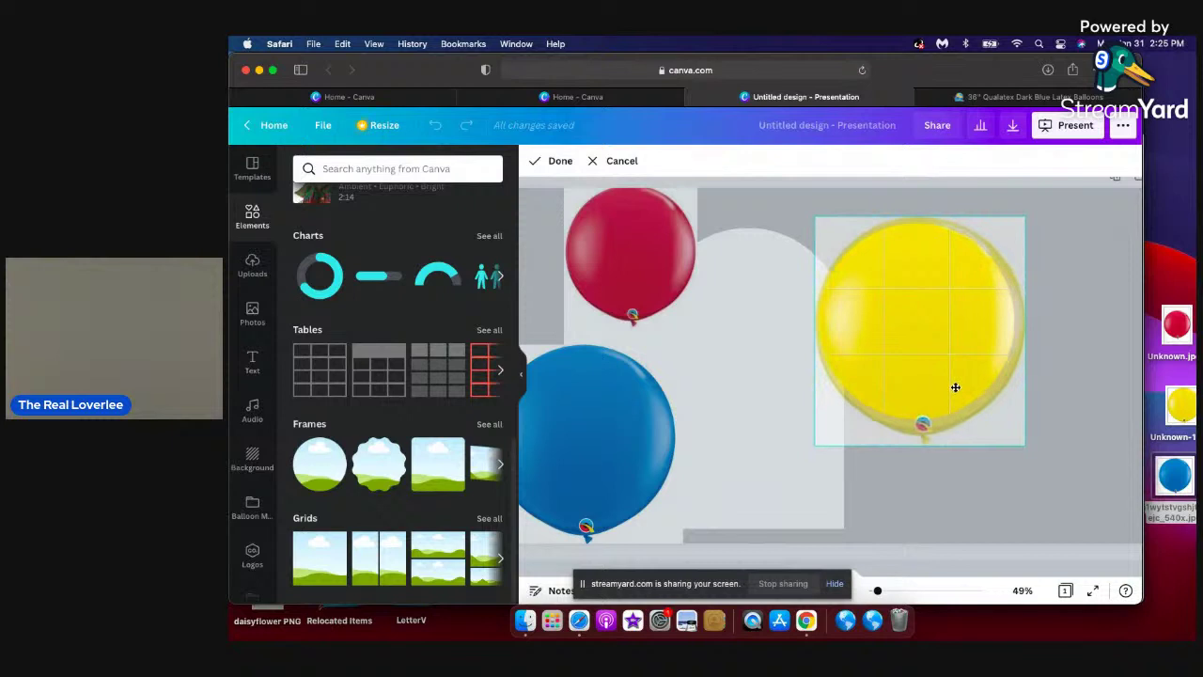
key("Return")
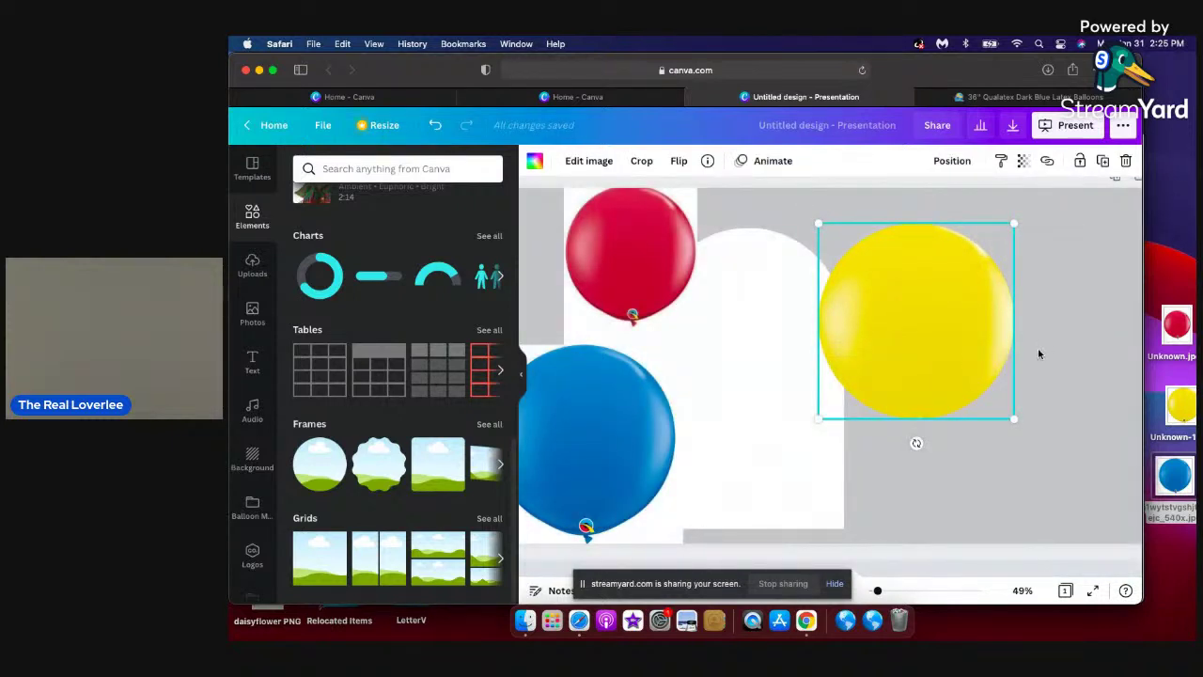
Shrink the framed yellow balloon to about half its size and place it near the slide's upper right corner.
left_click_drag(1014, 422, 933, 342)
left_click_drag(905, 301, 1070, 254)
mouse_move(1109, 305)
left_mouse_down()
mouse_move(1081, 282)
mouse_move(1097, 297)
left_mouse_up()
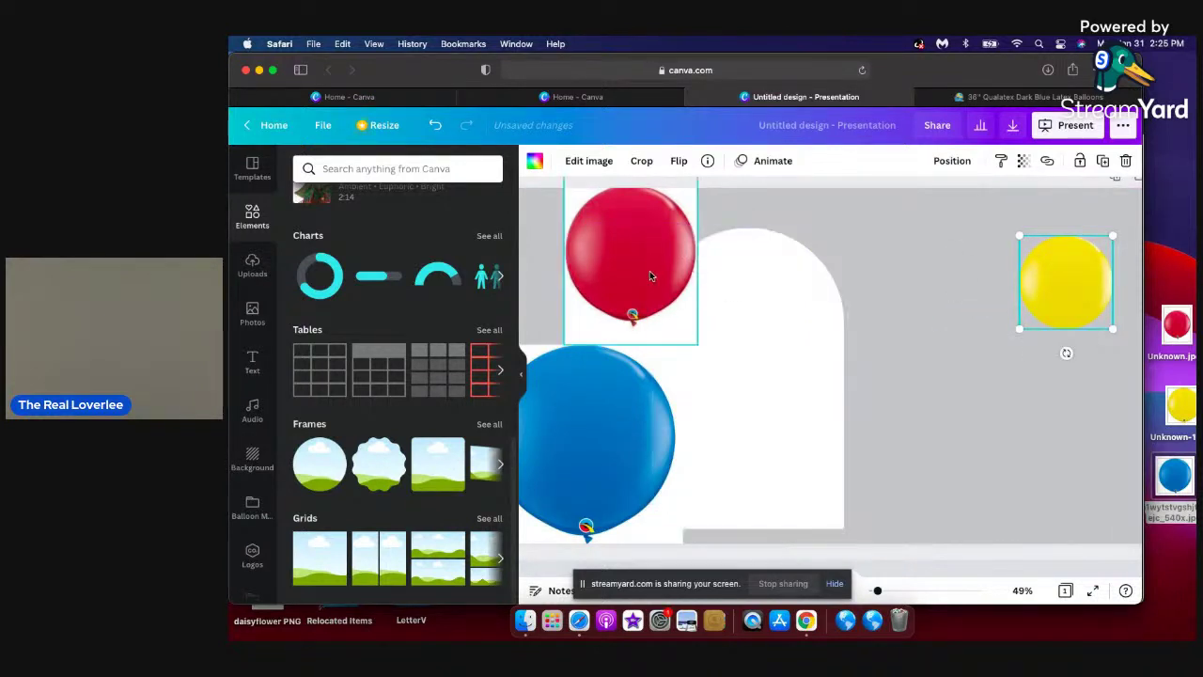
Move the red balloon image slightly toward the arch, add a second circle frame and fill it with the red balloon.
left_click_drag(649, 275, 710, 292)
left_click(319, 474)
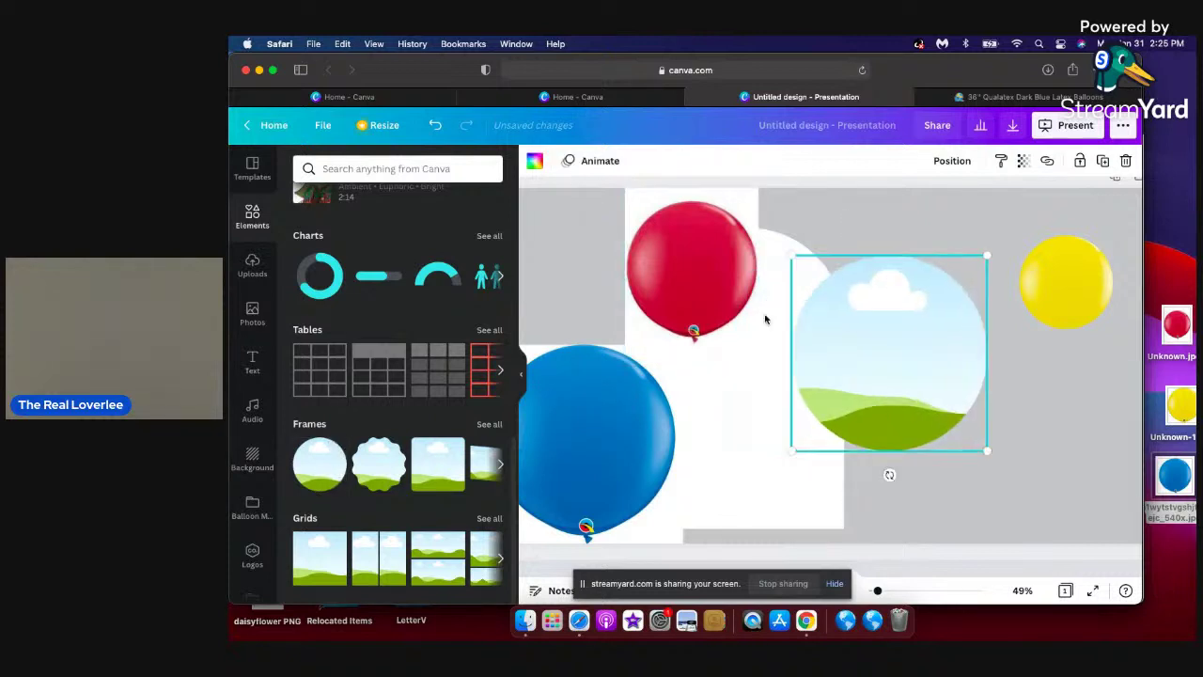
left_click_drag(692, 273, 898, 376)
Slightly enlarge the red balloon image within its circle frame and nudge it to cover the white edges.
double_click(897, 376)
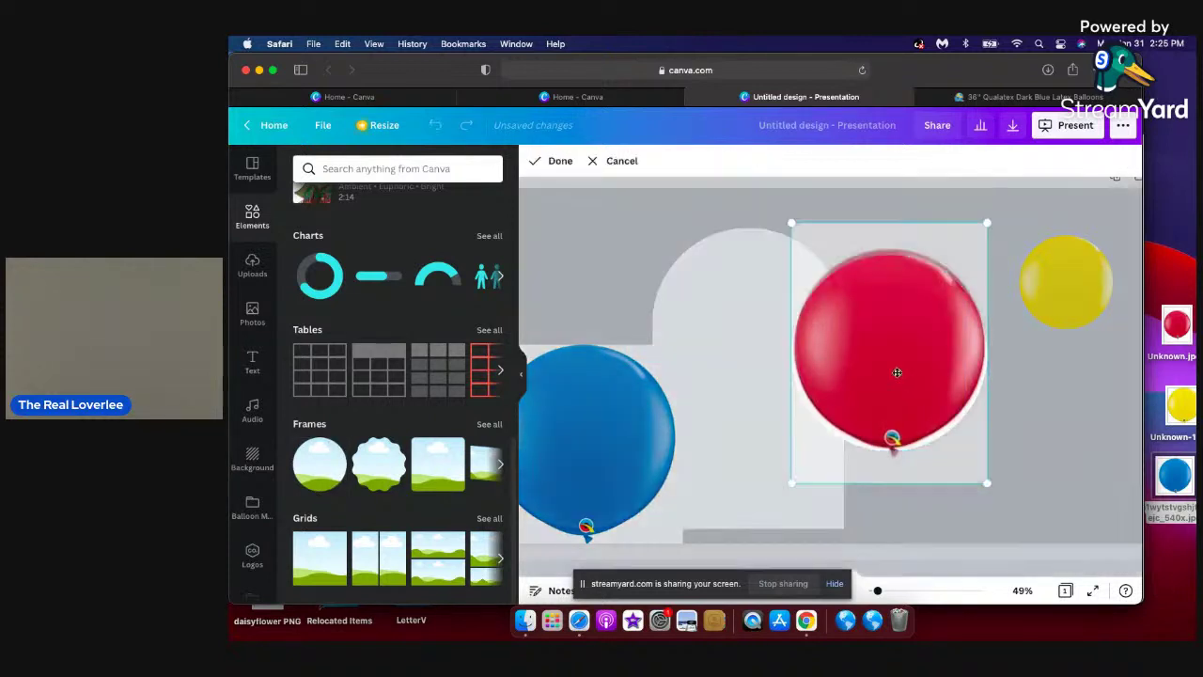
left_click_drag(990, 487, 998, 495)
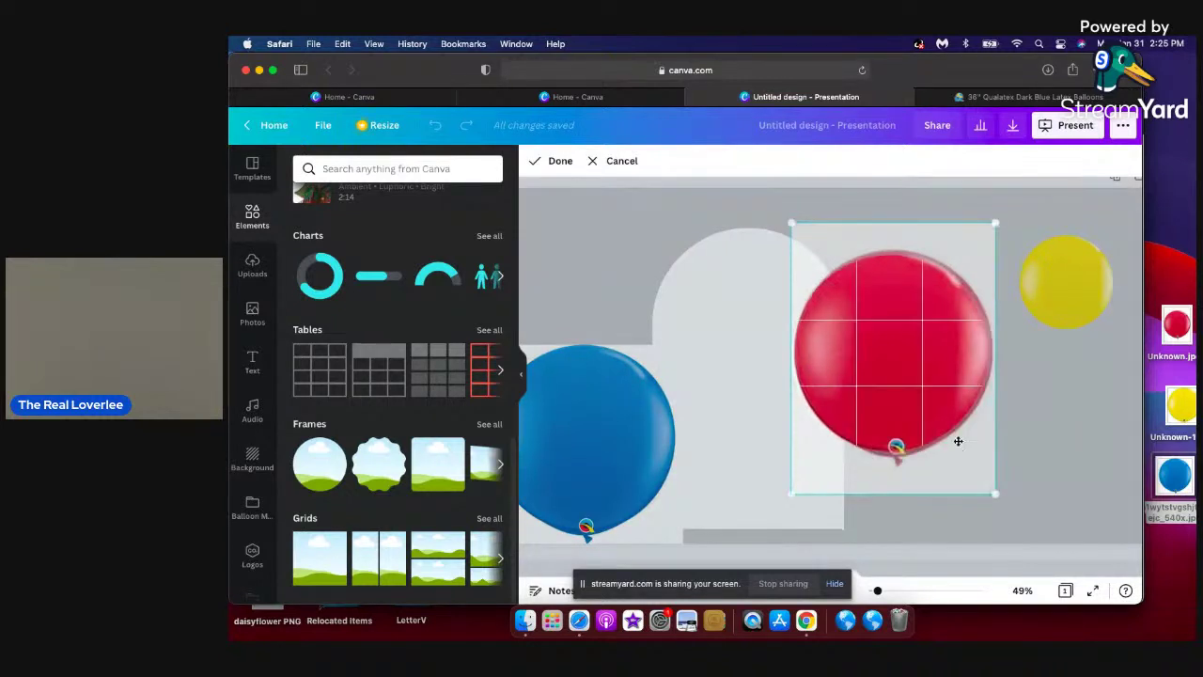
left_click_drag(939, 419, 936, 422)
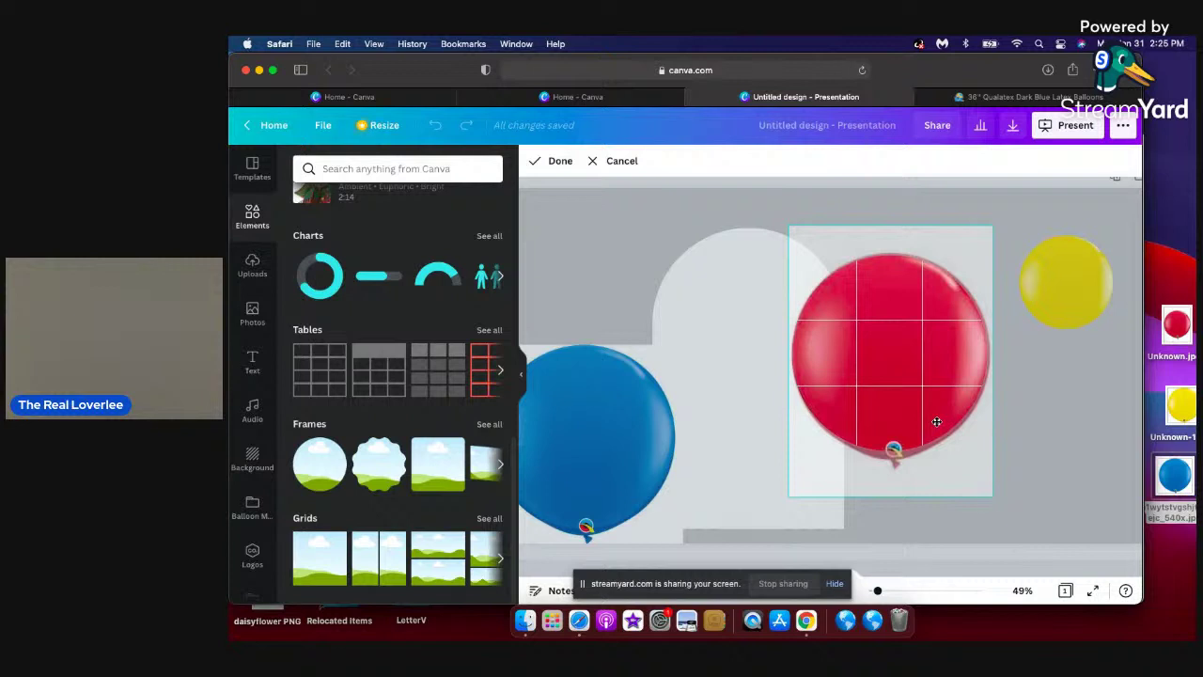
left_click(1104, 411)
Move the framed red balloon right of the arch and enlarge and shift its image further until the knot is cropped out.
left_click_drag(922, 381, 981, 380)
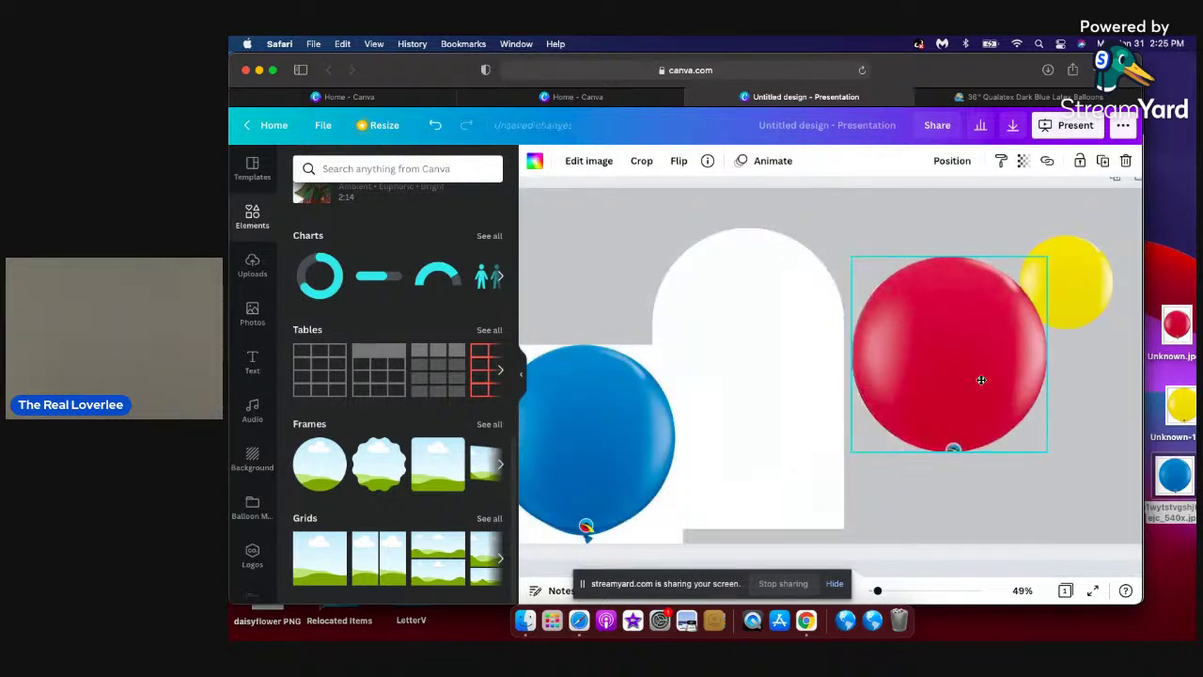
double_click(960, 411)
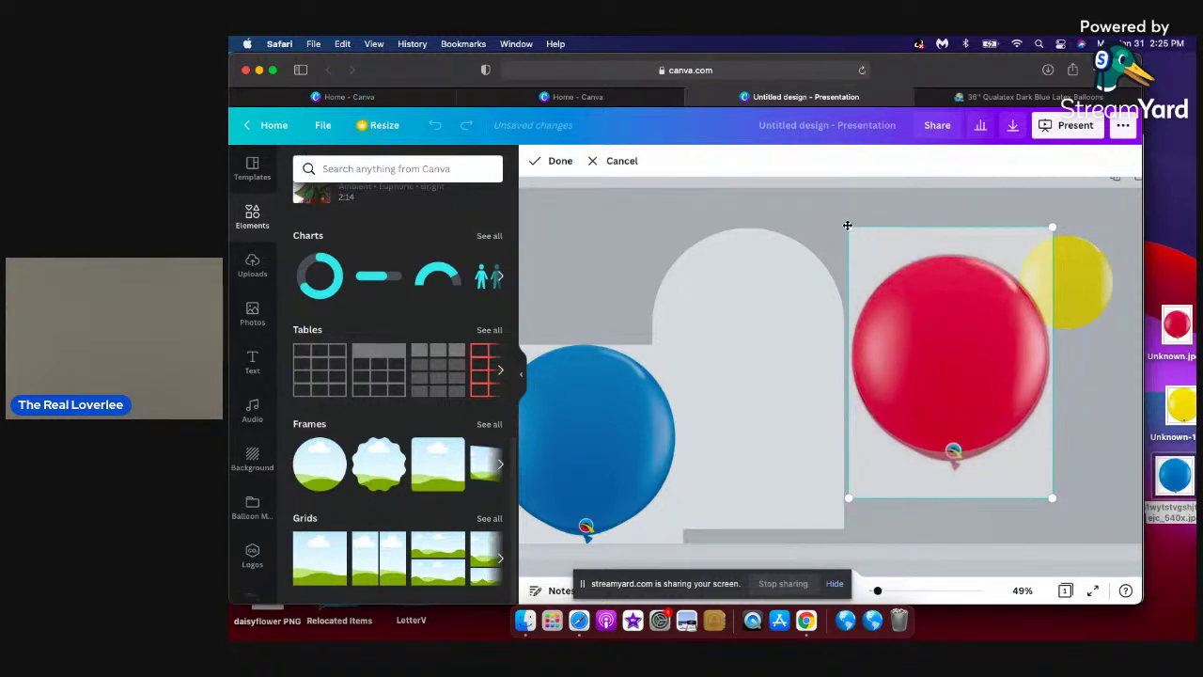
left_click_drag(850, 227, 840, 213)
left_click_drag(932, 314, 940, 333)
left_click(1082, 389)
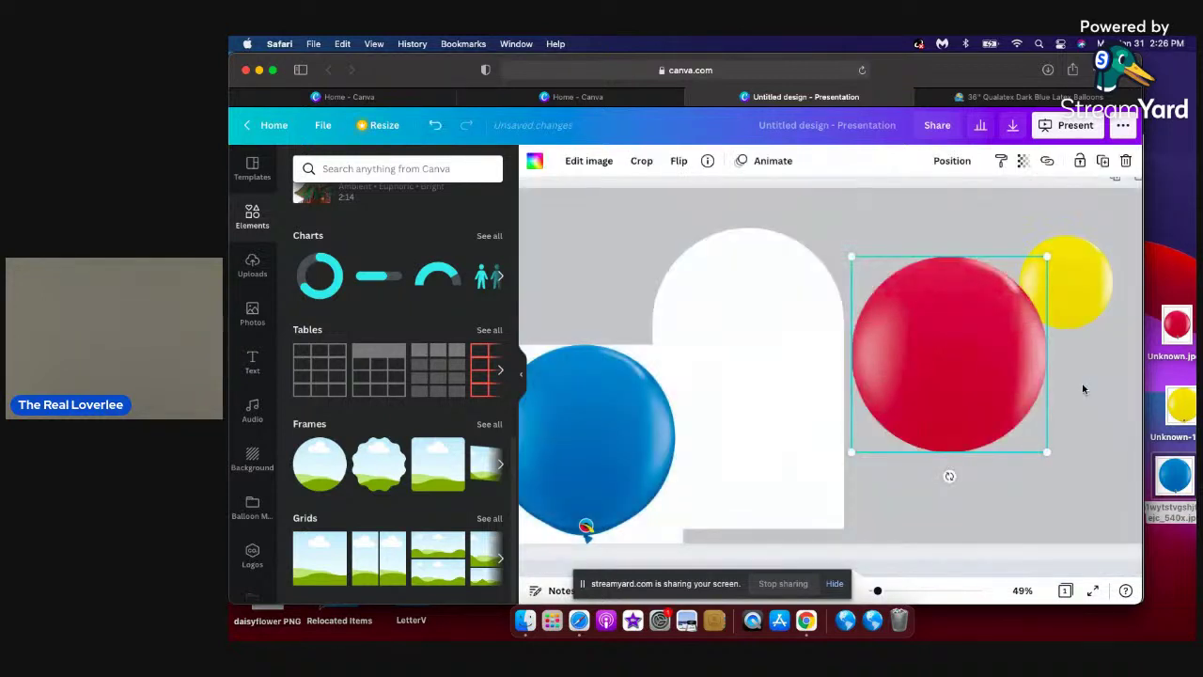
Return to the LA Balloons dark blue product page and postpone its notification request.
left_click(973, 100)
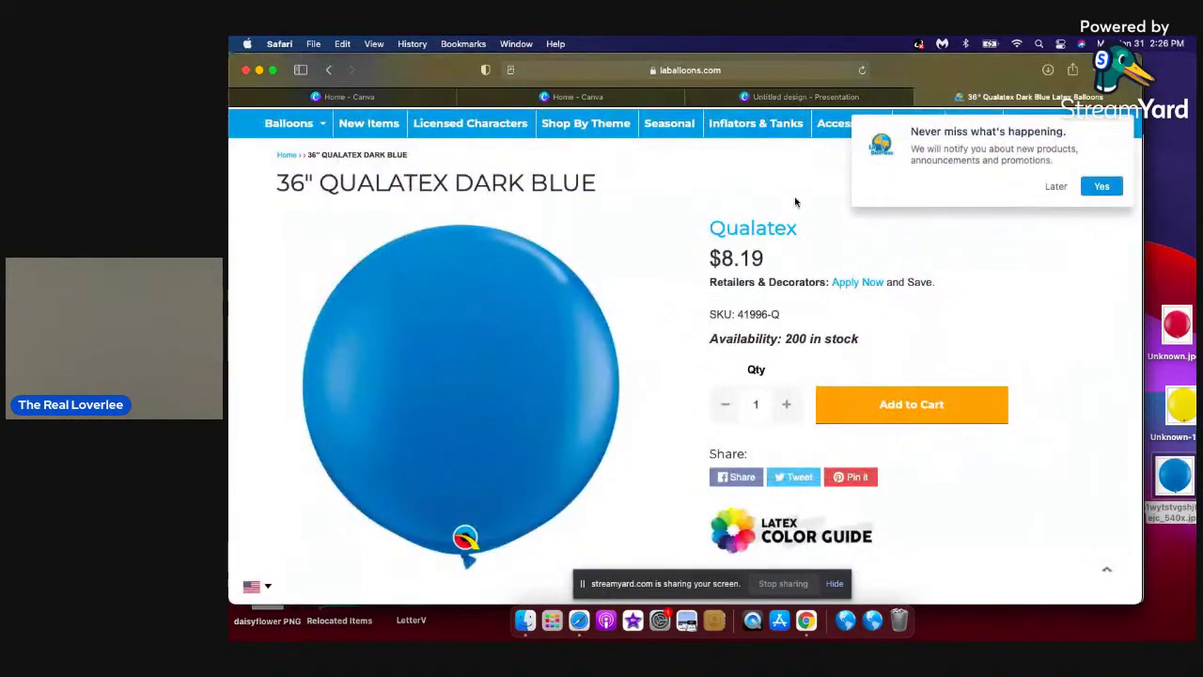
left_click(1056, 186)
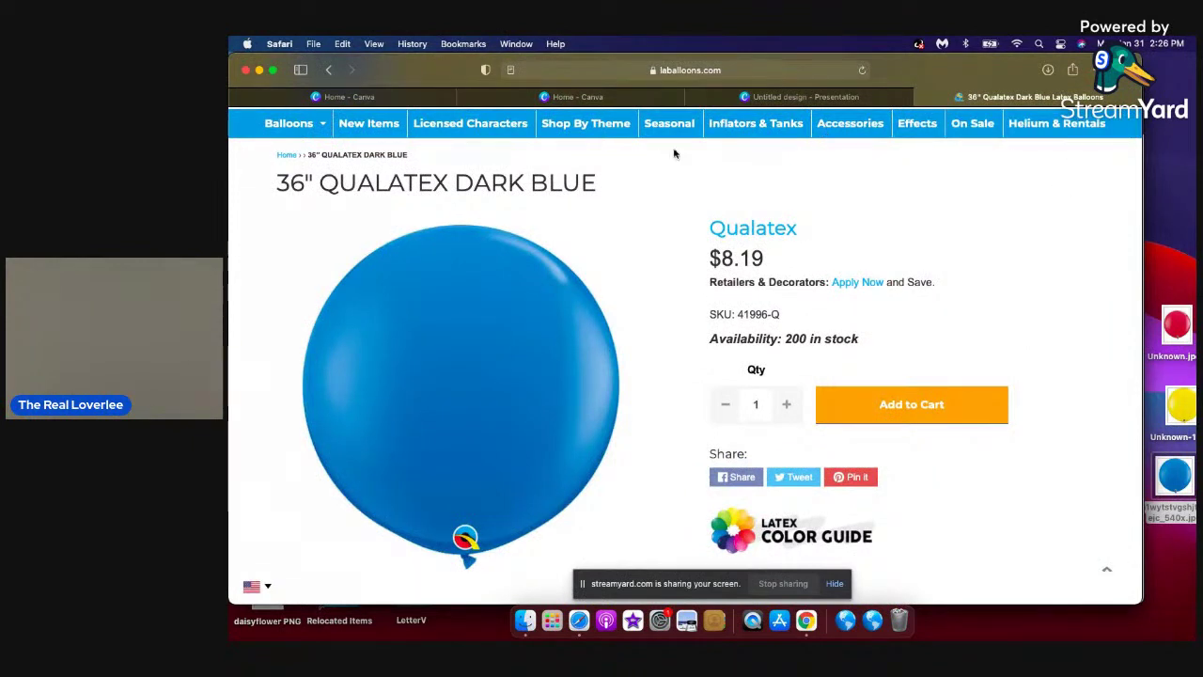
Search the LA Balloons latex section for "red 36 inch" and open the 36" Qualatex Red product page.
mouse_move(298, 125)
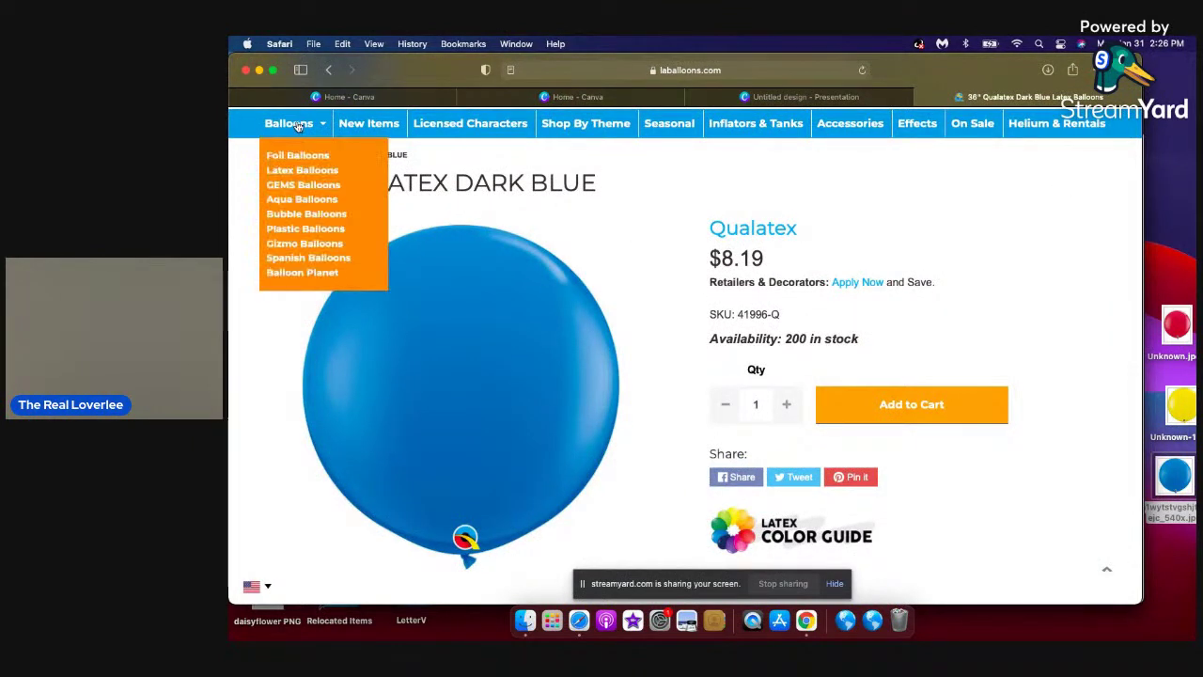
left_click(297, 170)
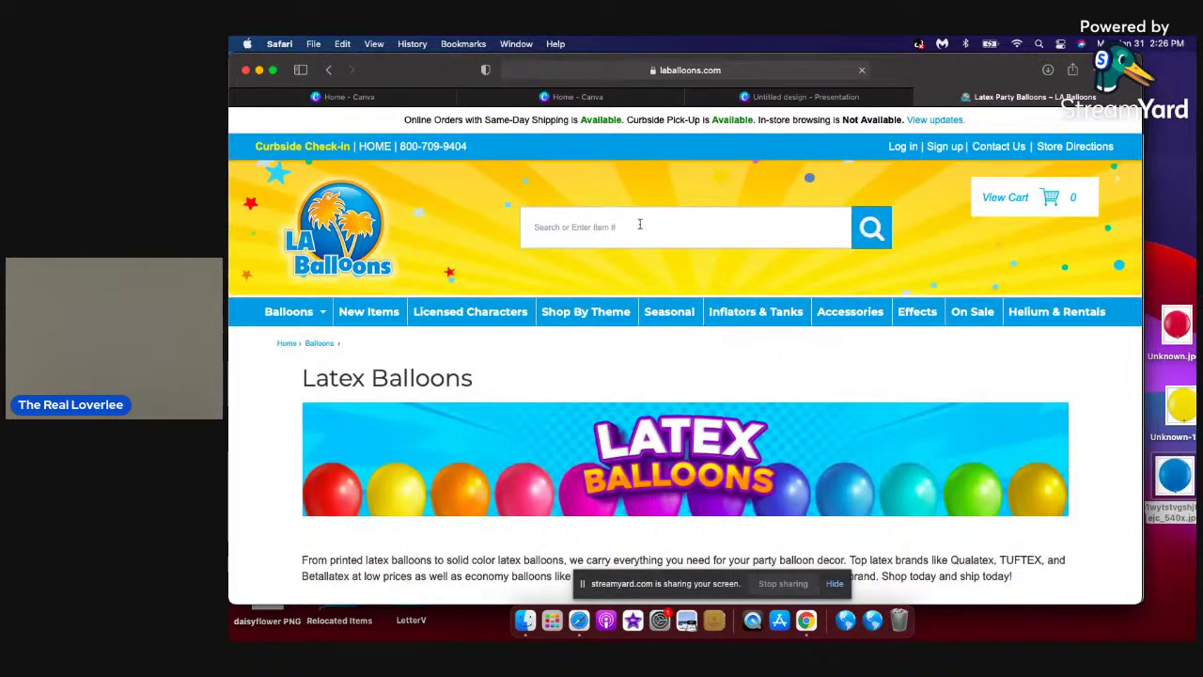
left_click(639, 224)
type("red 36")
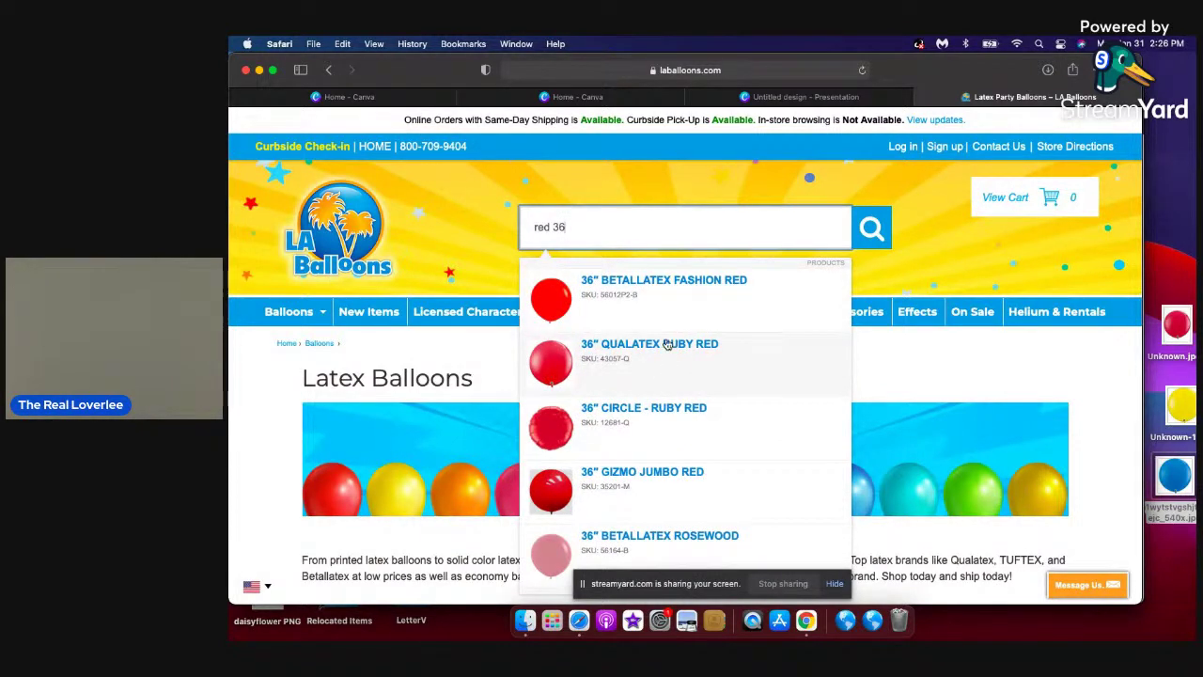
type(" inch")
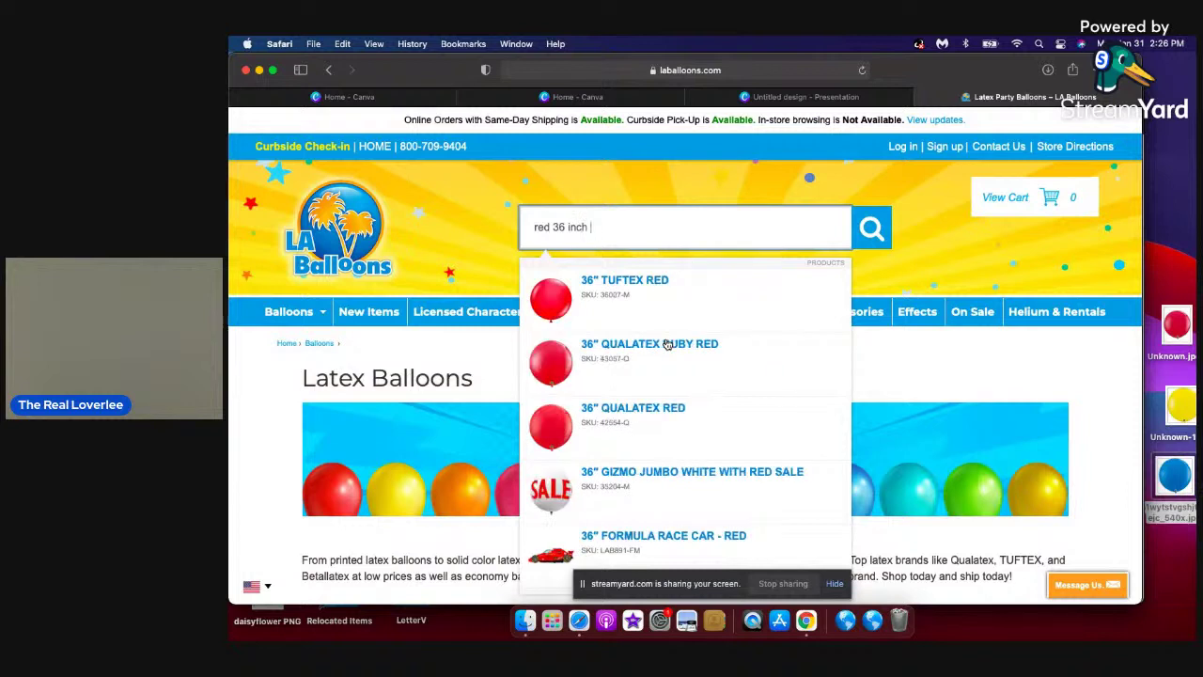
left_click(664, 416)
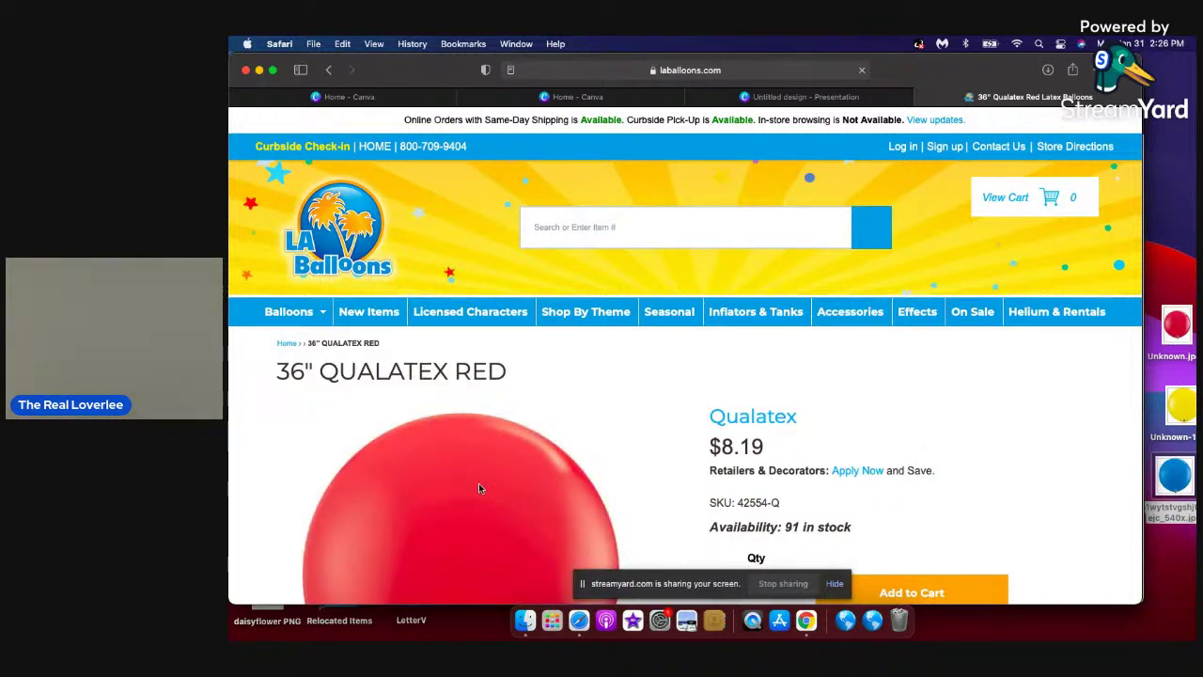
Save the 36" Qualatex Red product image to the desktop and replace the old red balloon file with it.
left_click_drag(479, 488, 1174, 231)
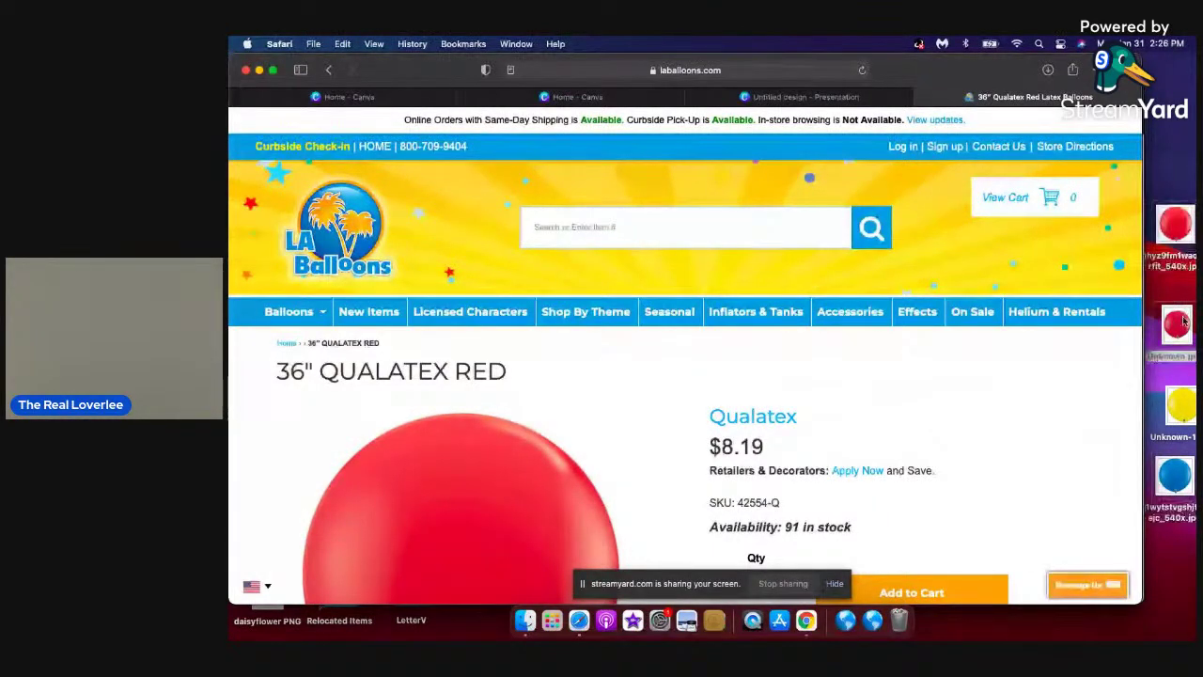
left_click_drag(1177, 322, 1175, 327)
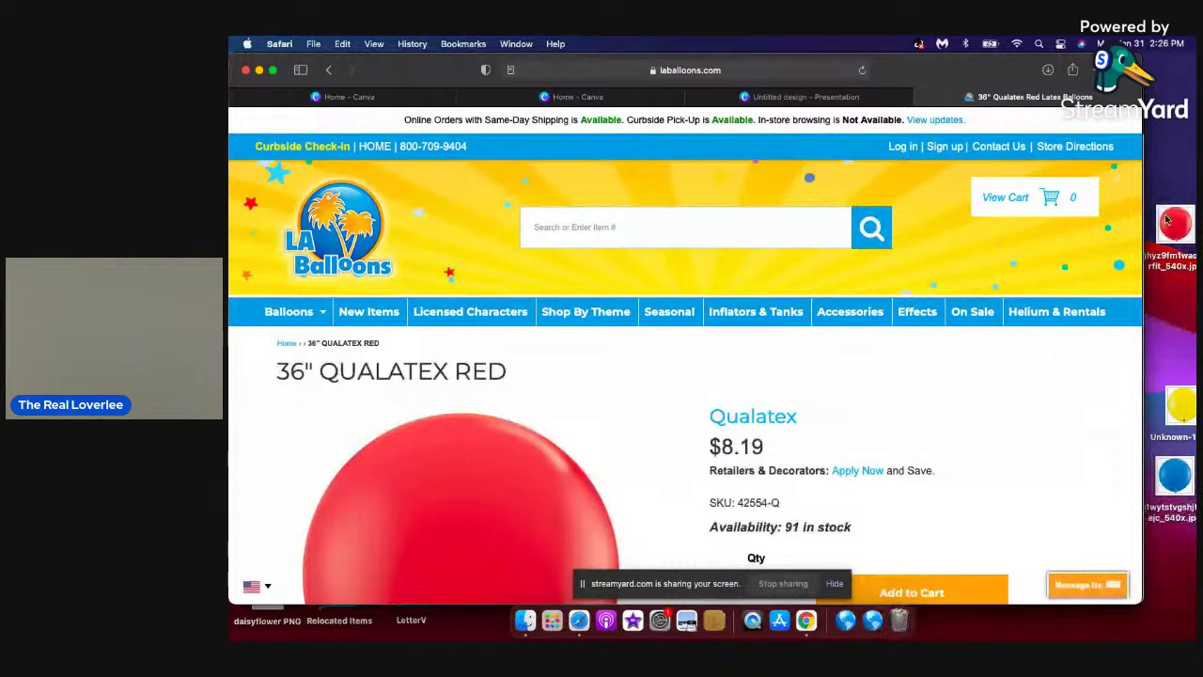
left_click(1175, 327)
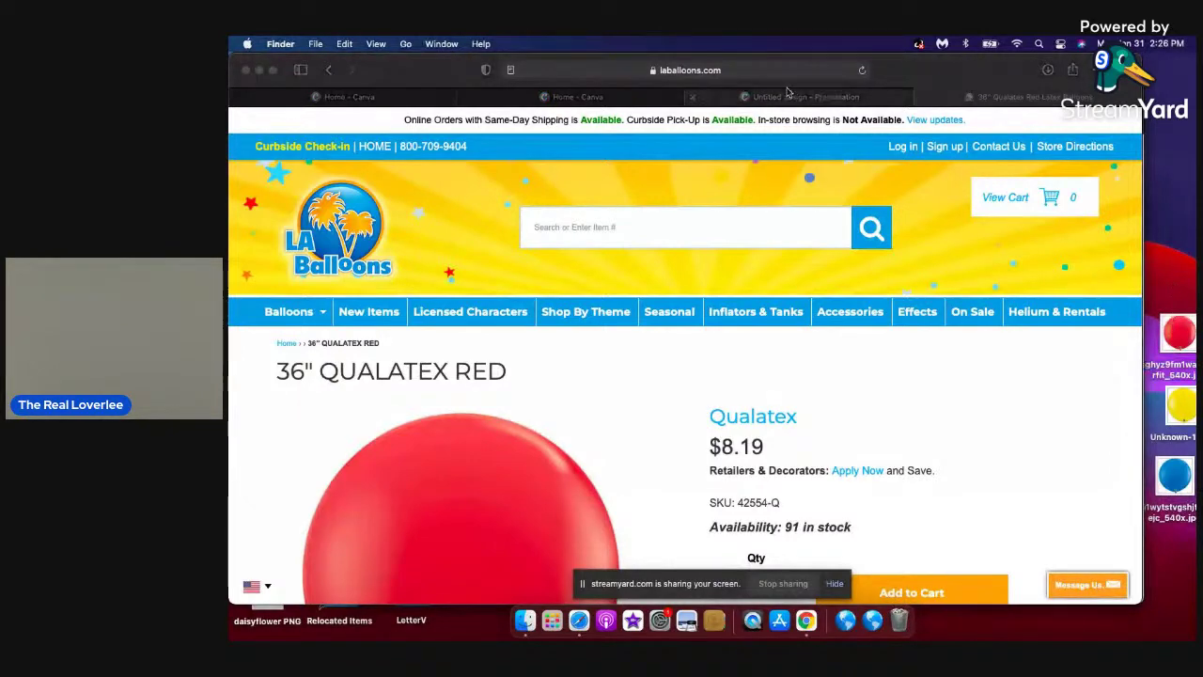
Return to the Canva presentation, clear the red image from the circle frame and fill it with the new red balloon from the desktop.
left_click(609, 97)
left_click(805, 97)
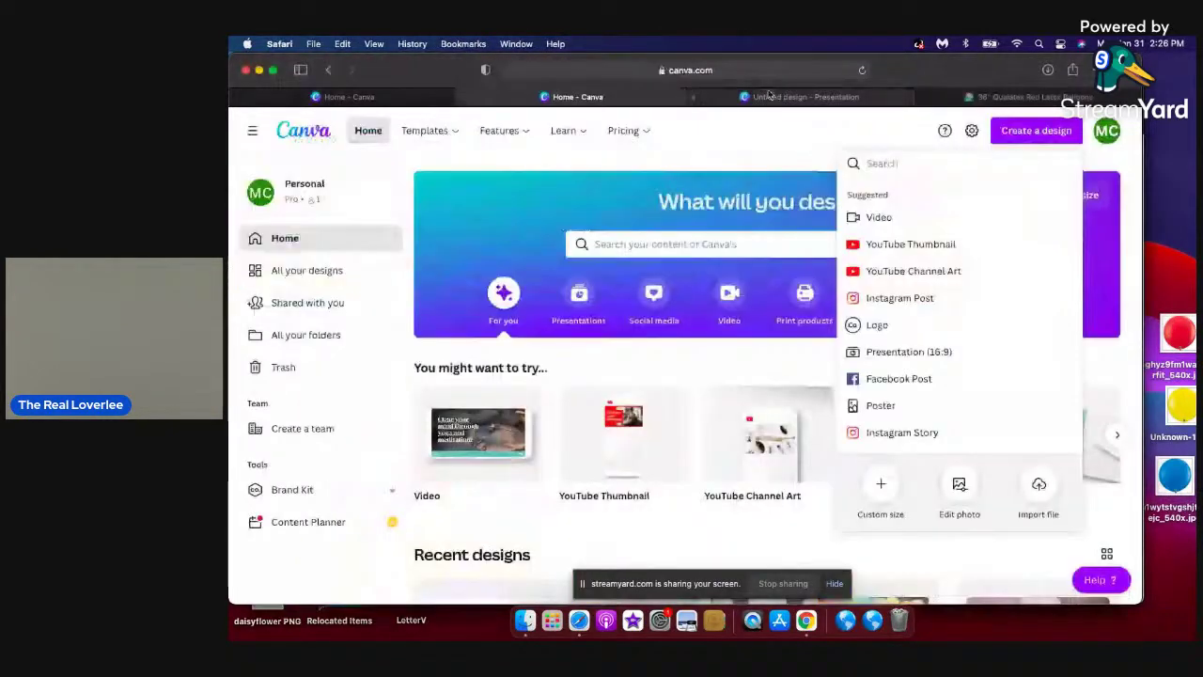
key("Delete")
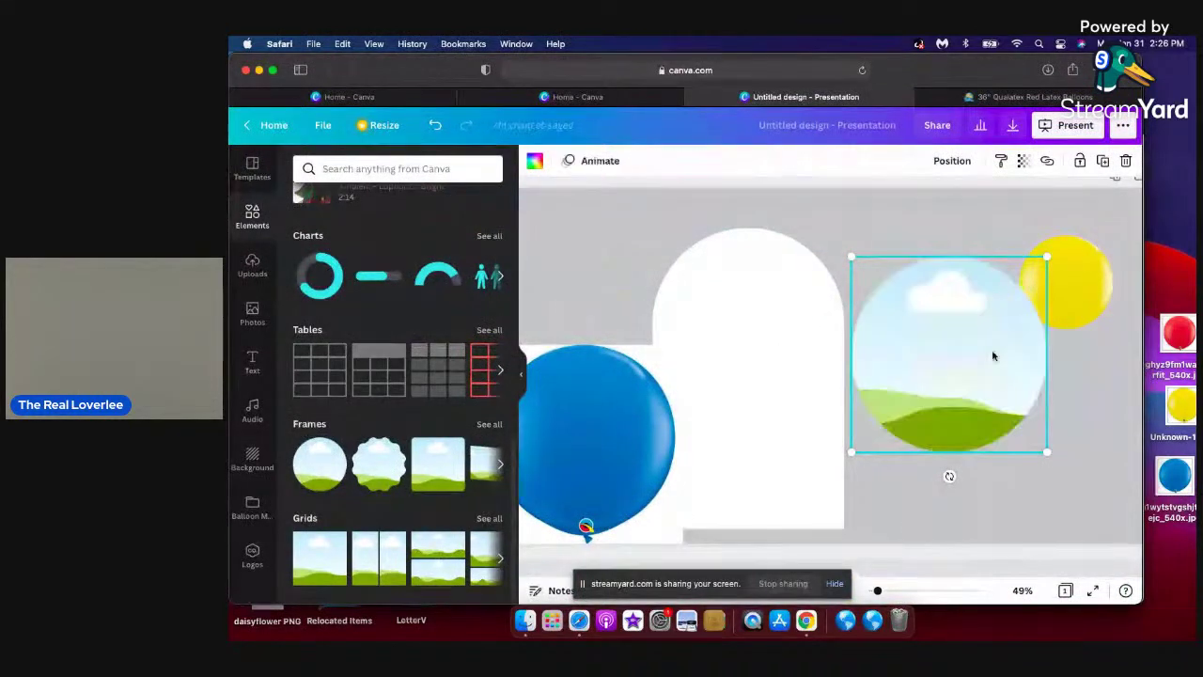
left_click_drag(1186, 362, 662, 252)
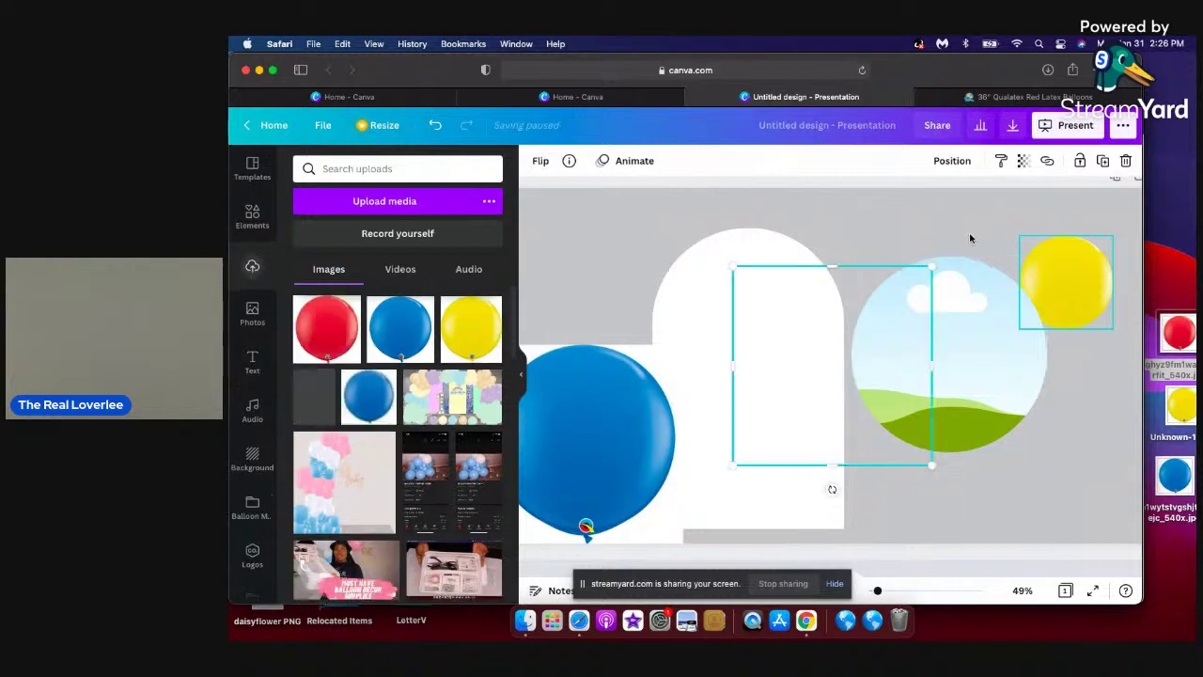
left_click_drag(950, 303, 973, 392)
Enlarge and shift the red balloon image until the knot is cropped out, and shrink its frame between the arch and yellow balloon.
double_click(973, 391)
left_click_drag(1052, 459, 1069, 490)
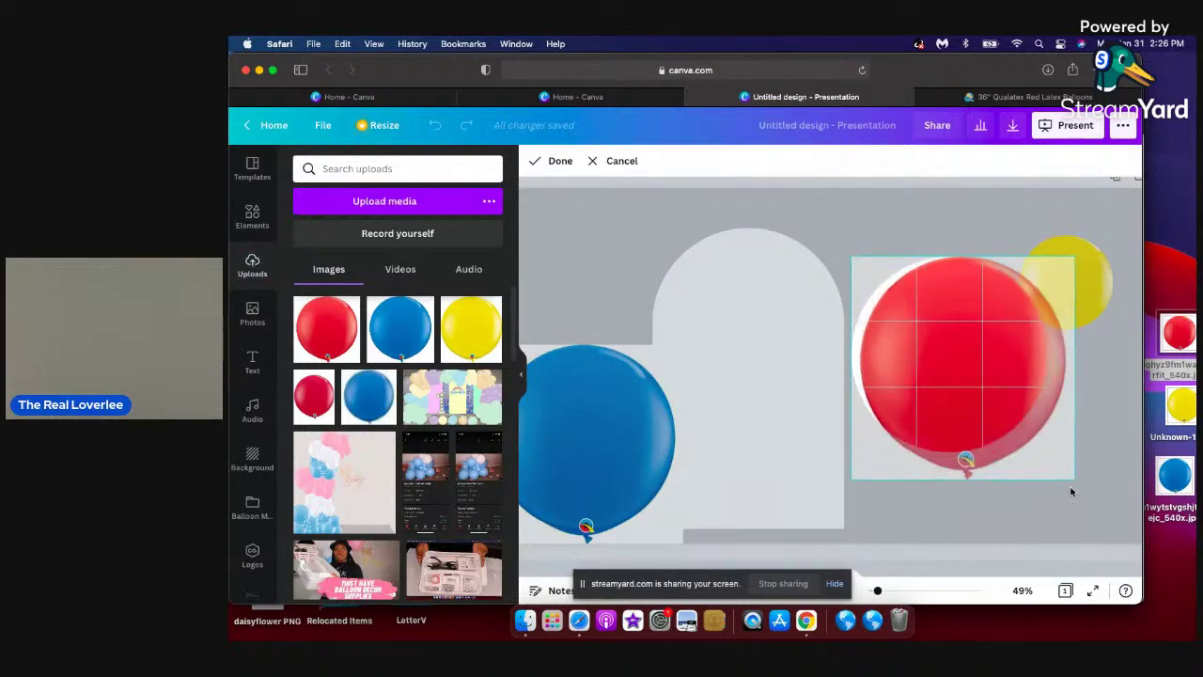
left_click_drag(993, 423, 981, 418)
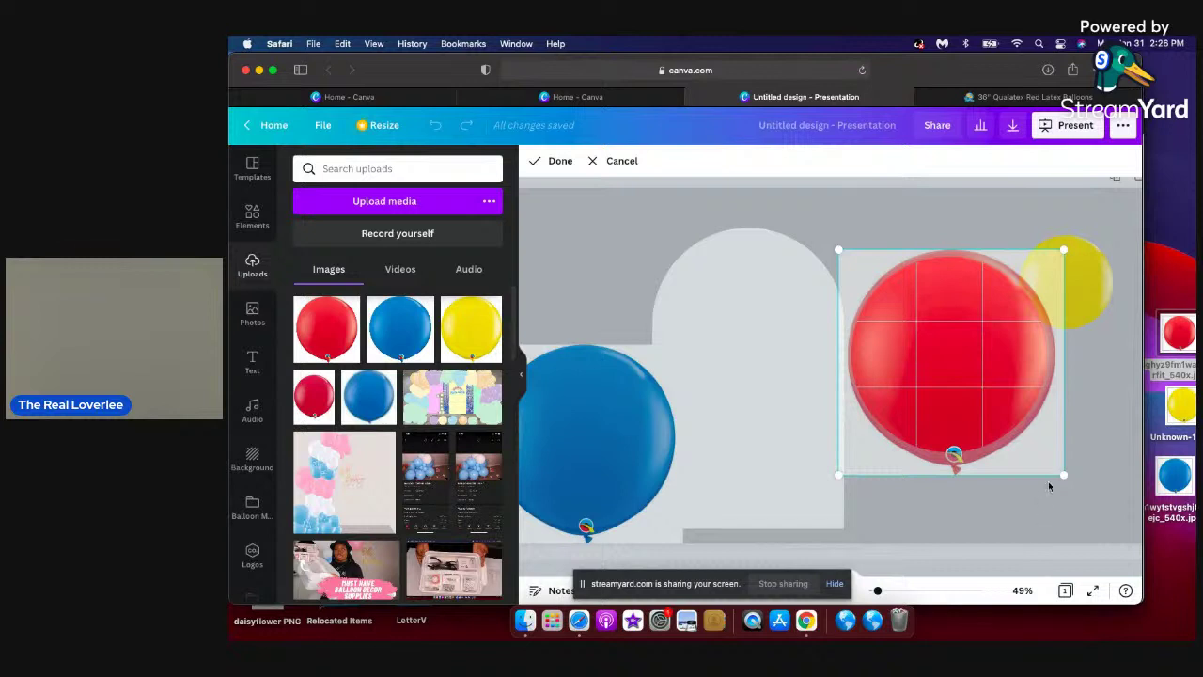
left_click_drag(1072, 482, 1080, 492)
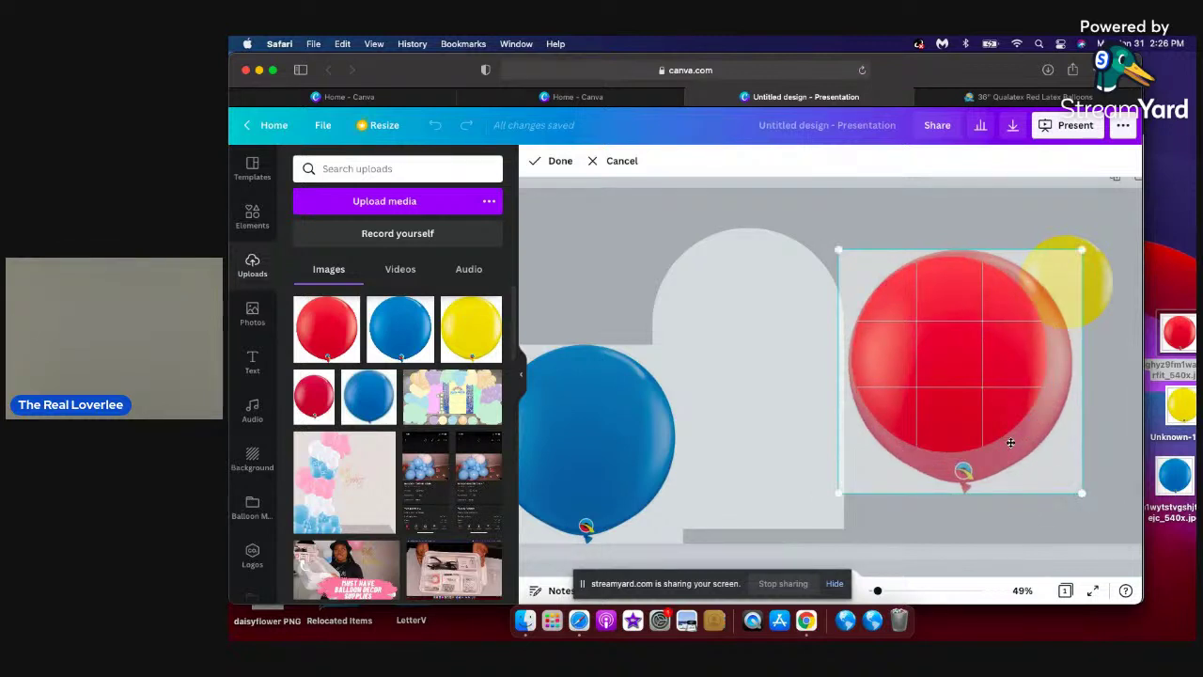
left_click_drag(998, 439, 987, 435)
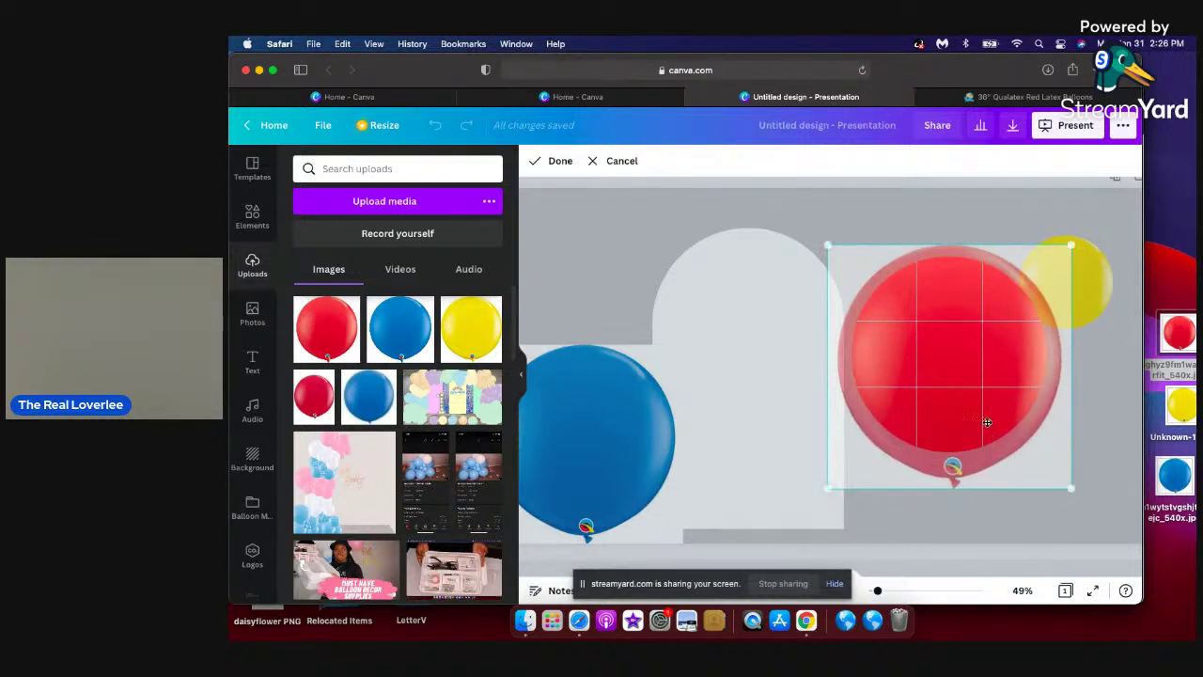
left_click(977, 223)
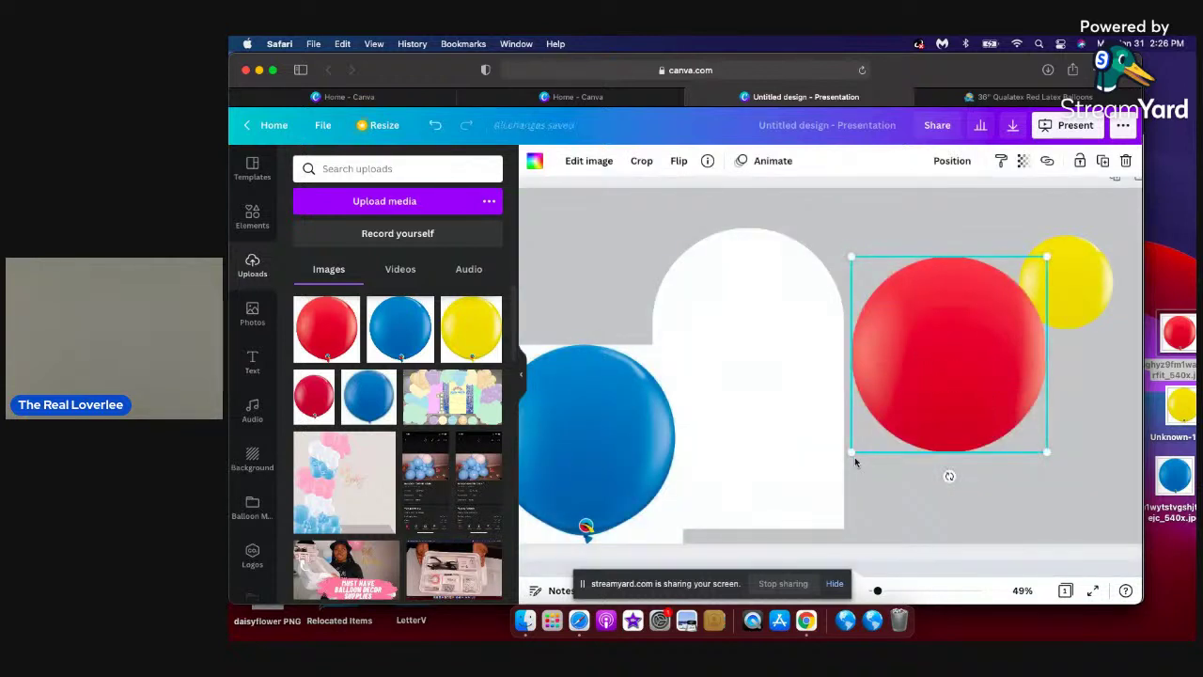
left_click_drag(852, 451, 903, 288)
Add another circle frame, fill it with the dark blue balloon and crop the image until the knot and white edges are hidden.
left_click(251, 216)
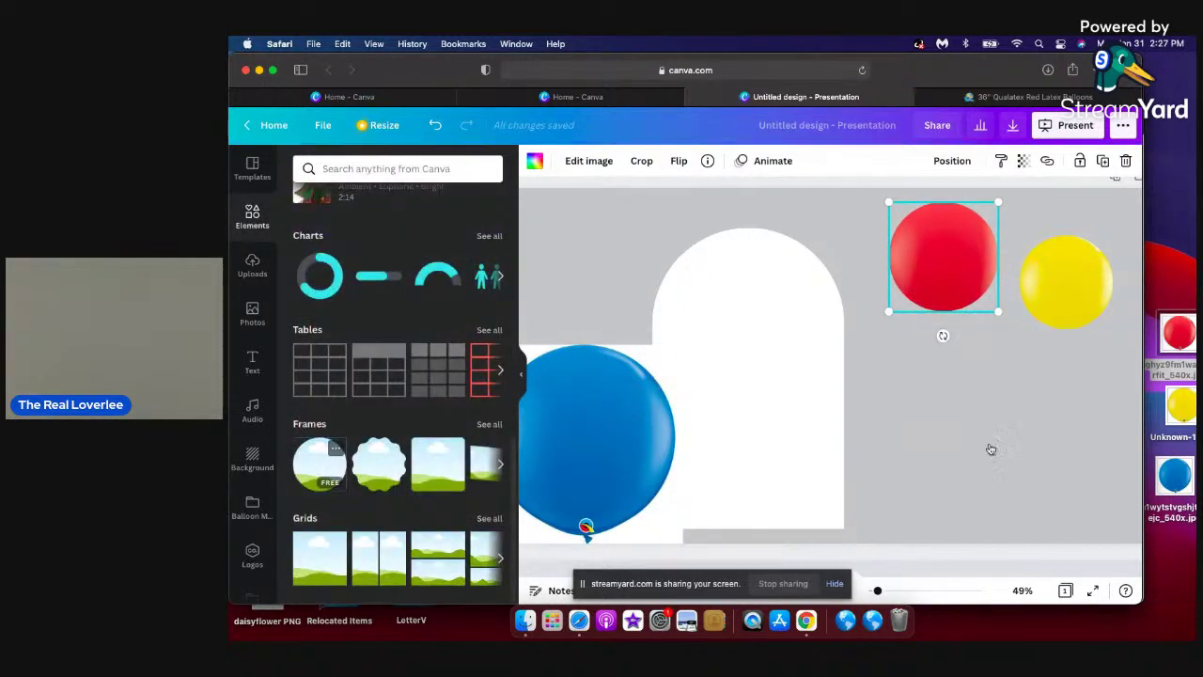
left_click_drag(587, 446, 968, 407)
left_click_drag(1047, 476, 1081, 510)
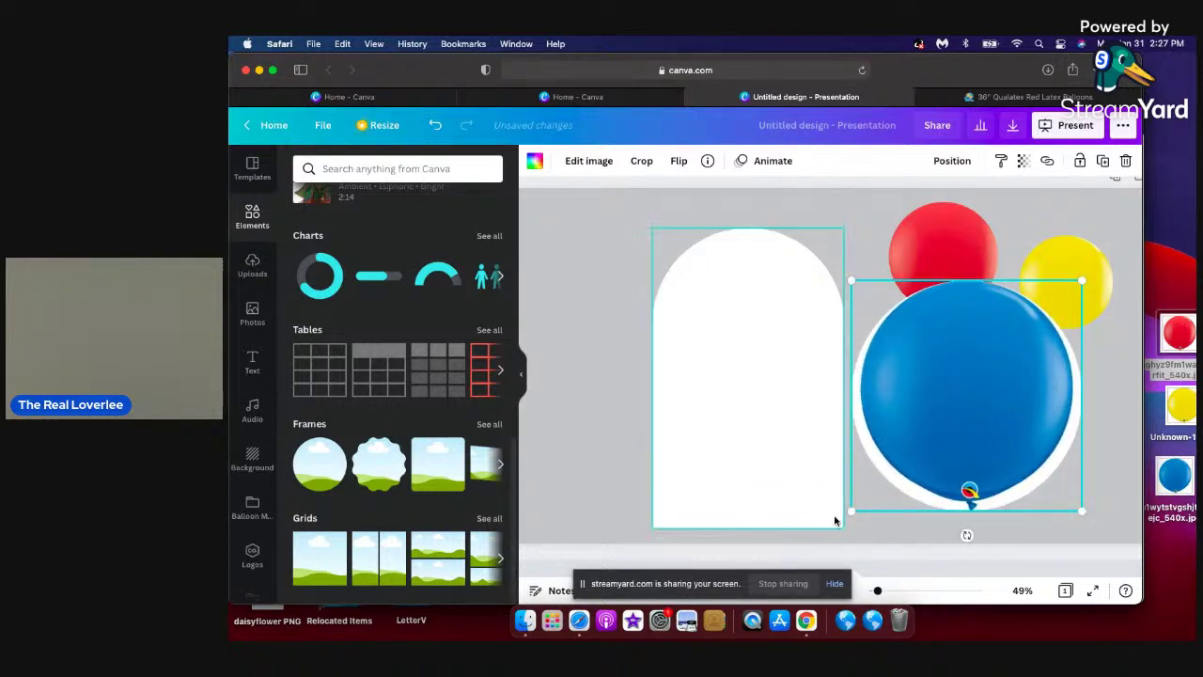
mouse_move(851, 512)
left_mouse_down()
mouse_move(899, 478)
mouse_move(855, 507)
left_mouse_up()
double_click(963, 398)
left_click_drag(965, 414, 999, 402)
key("Return")
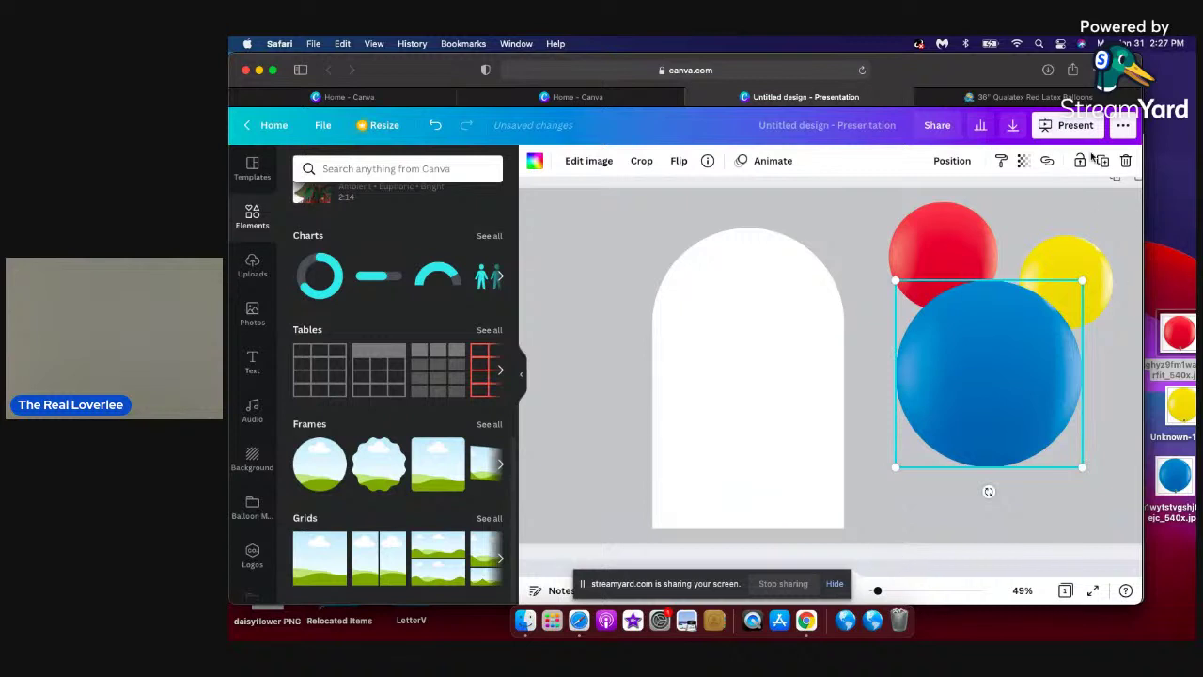
Shrink the blue, red and yellow framed balloons to small sizes right of the arch, with blue as the largest.
left_click(851, 233)
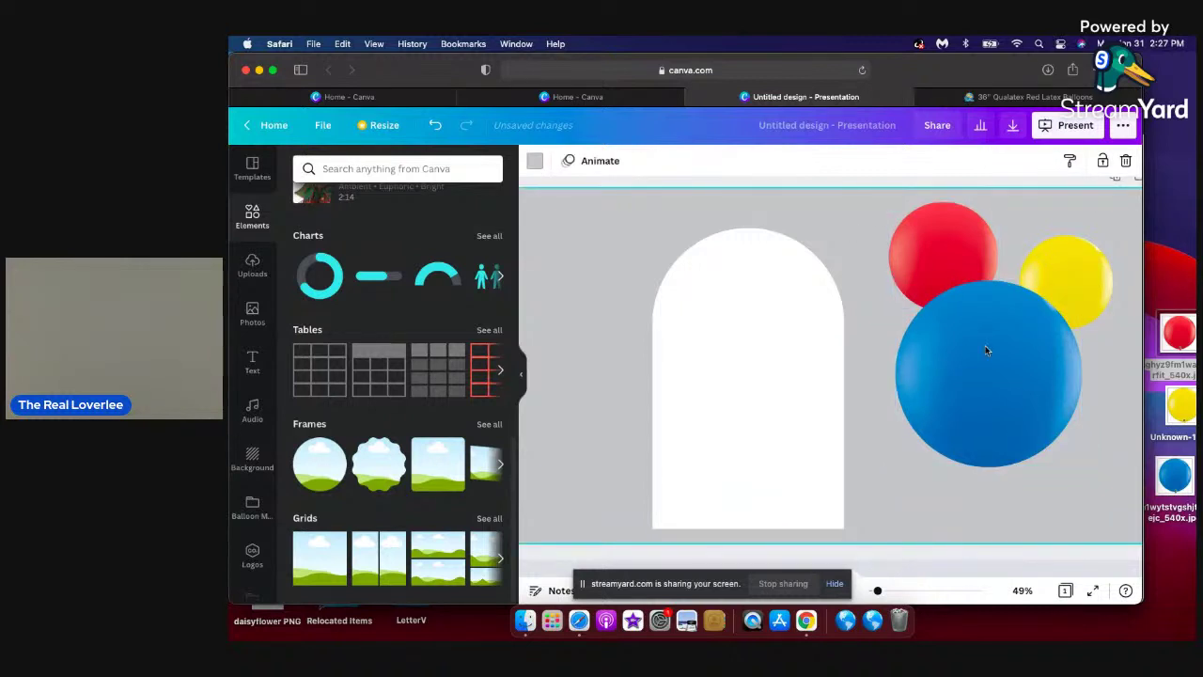
left_click(996, 435)
left_click_drag(894, 280, 1039, 375)
left_click_drag(914, 249, 923, 311)
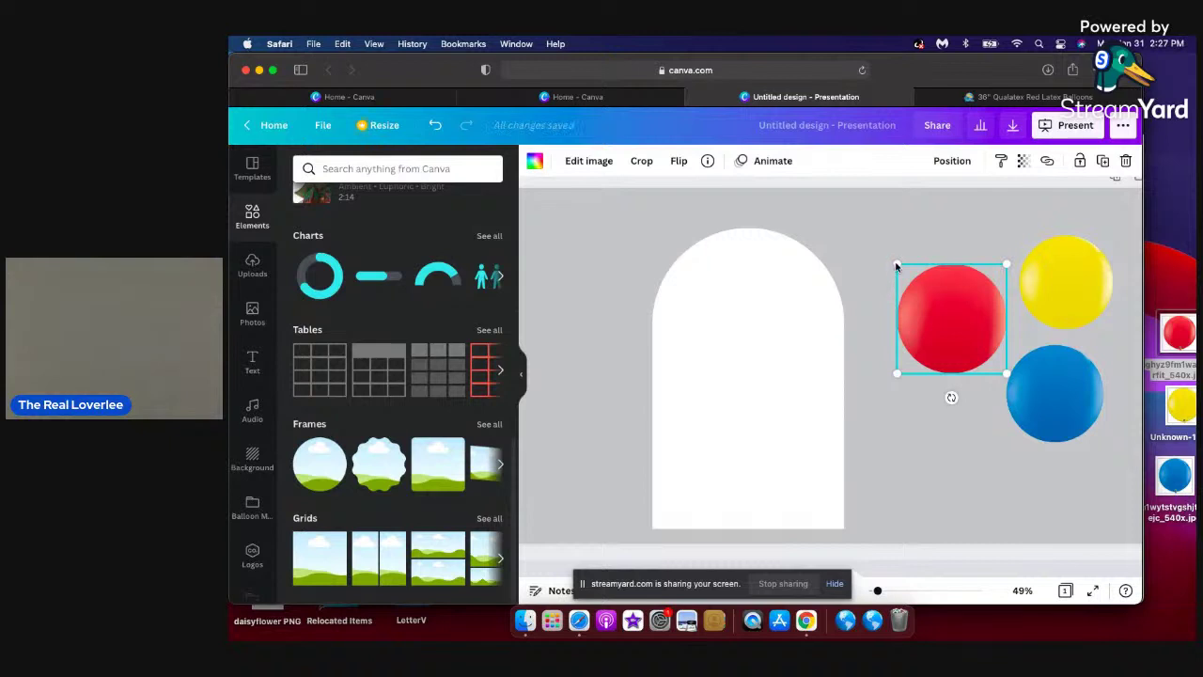
left_click_drag(897, 265, 950, 241)
left_click(1043, 296)
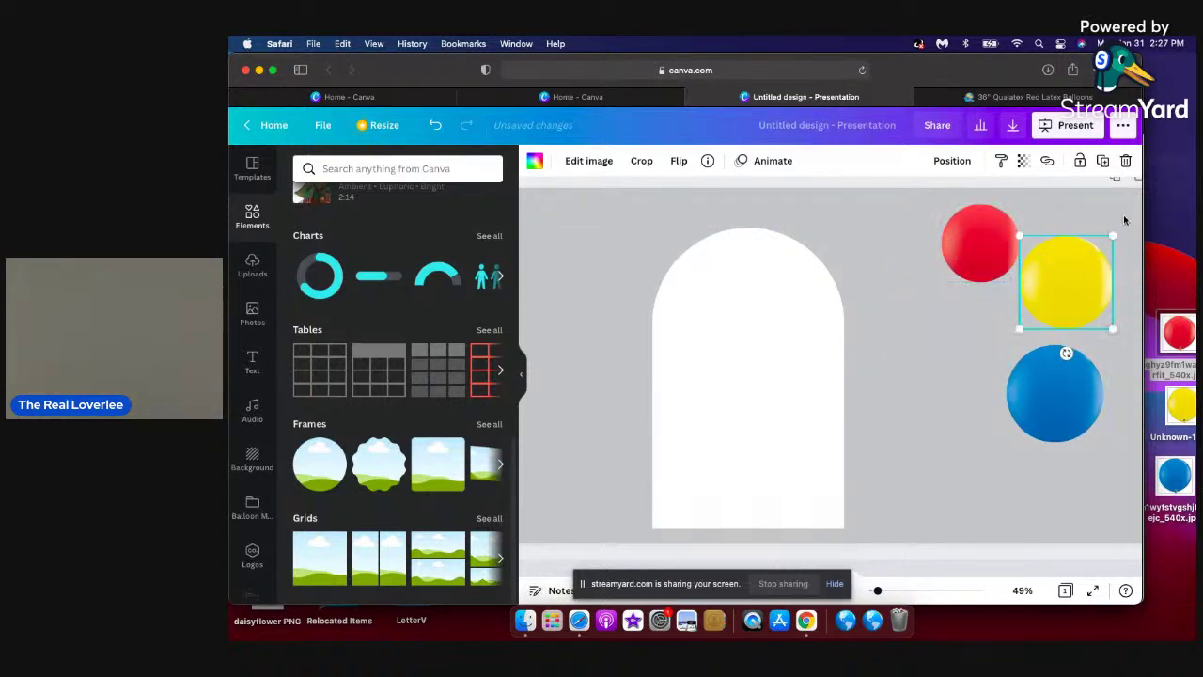
left_click_drag(1114, 238, 1085, 263)
Stack the red, yellow and blue balloons in a touching vertical column near the slide's right edge, with red on top.
left_click_drag(995, 243, 1068, 226)
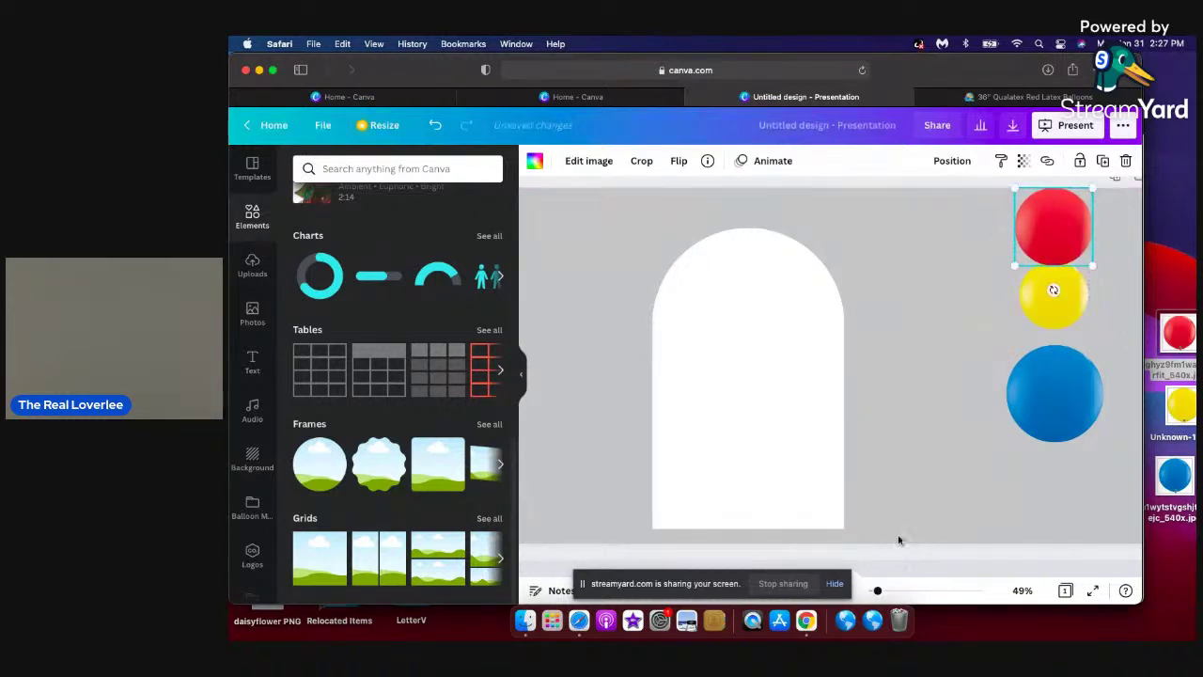
left_click(1043, 310)
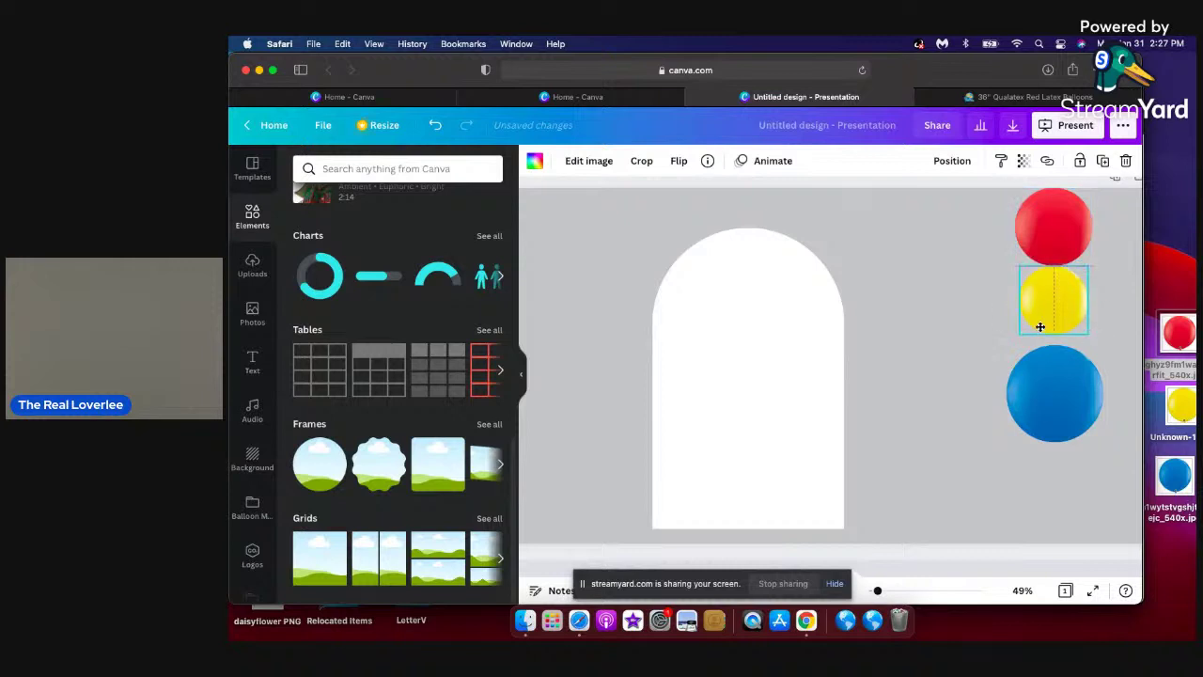
left_click_drag(1050, 315, 1051, 326)
left_click(1050, 250)
left_click_drag(1050, 251, 1050, 262)
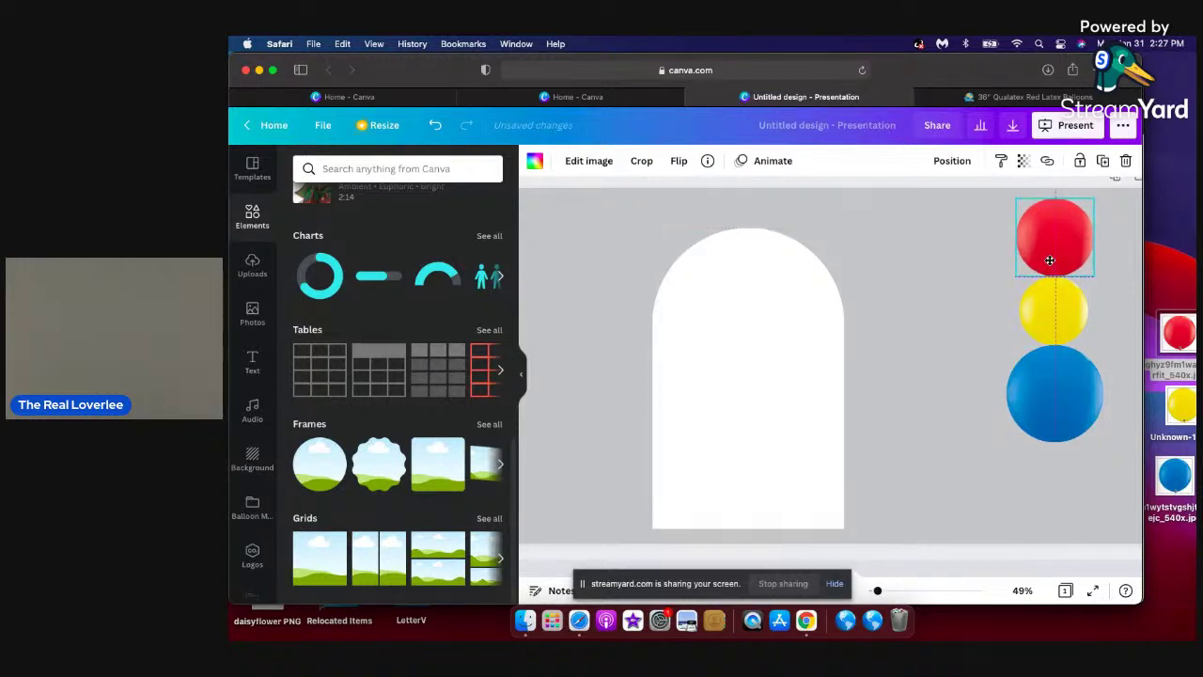
right_click(912, 329)
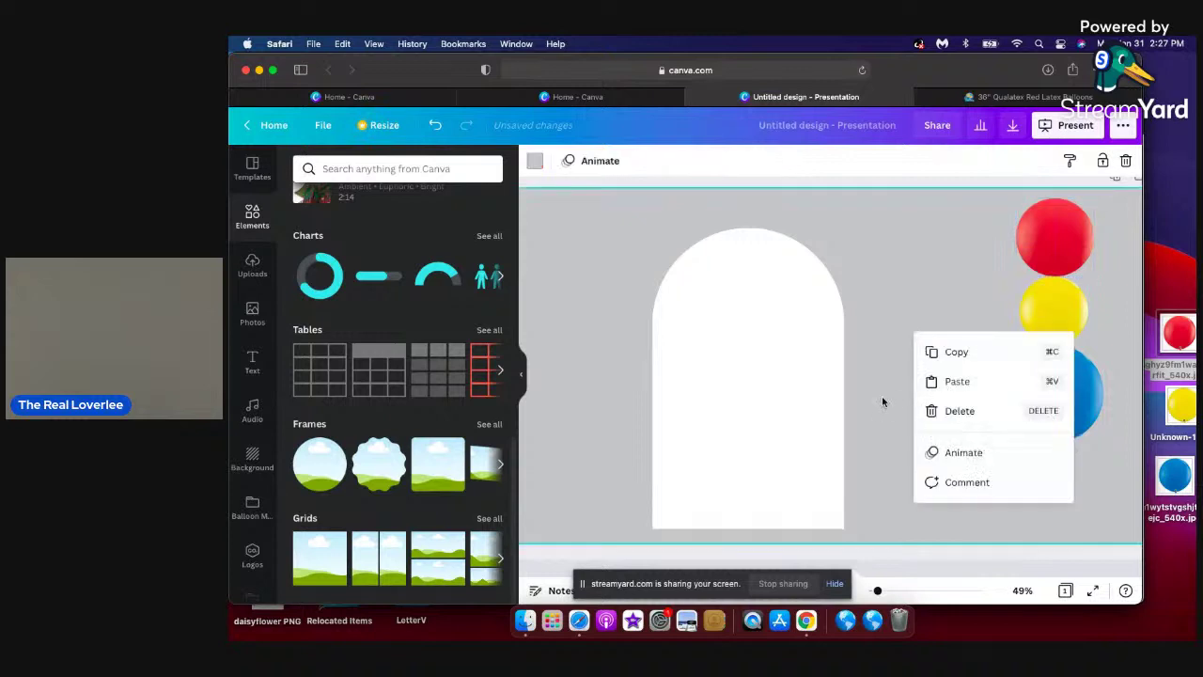
left_click(902, 240)
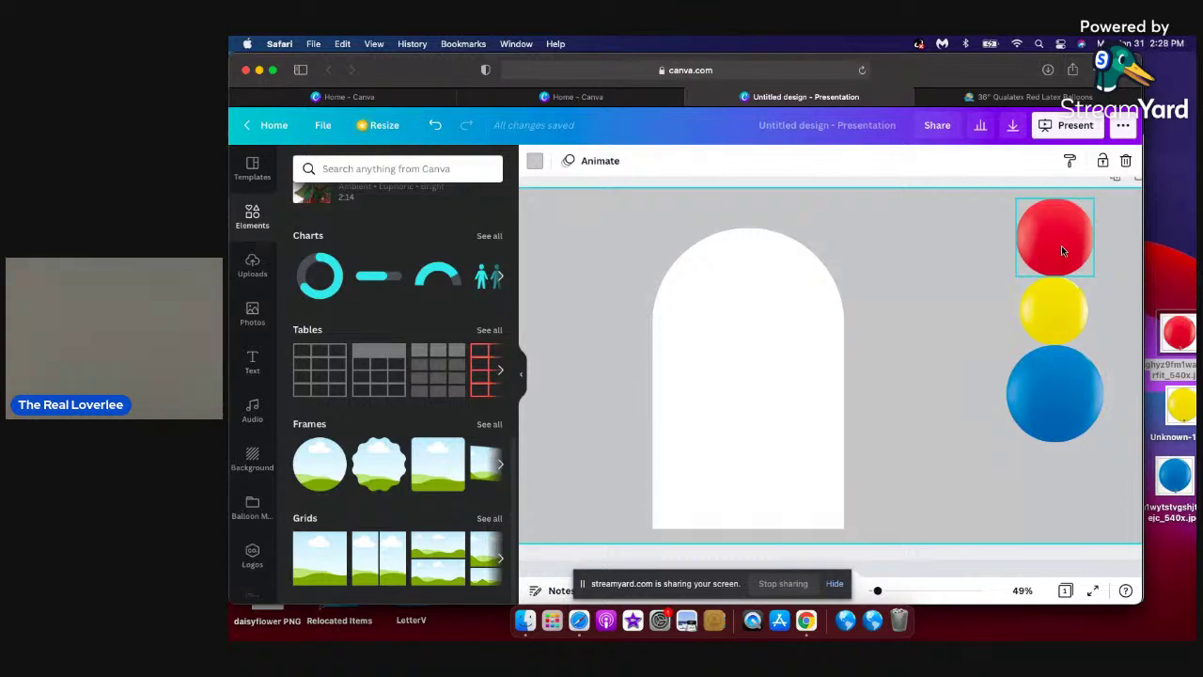
Spread the blue, yellow and red balloons apart vertically and move them closer to the slide's right edge.
left_click_drag(1053, 397, 1065, 441)
left_click(1060, 307)
left_click_drag(1059, 307, 1065, 340)
left_click_drag(1059, 220, 1073, 234)
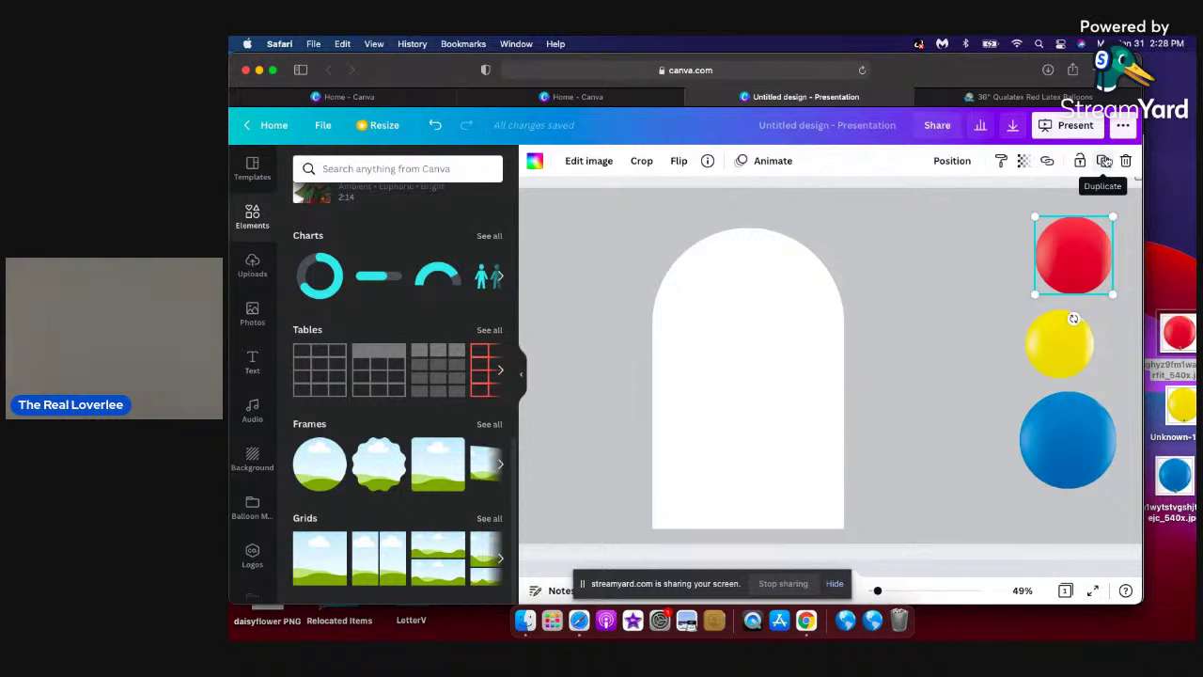
Duplicate the red balloon three times and place the copies in a group between the arch and the original.
left_click(1105, 161)
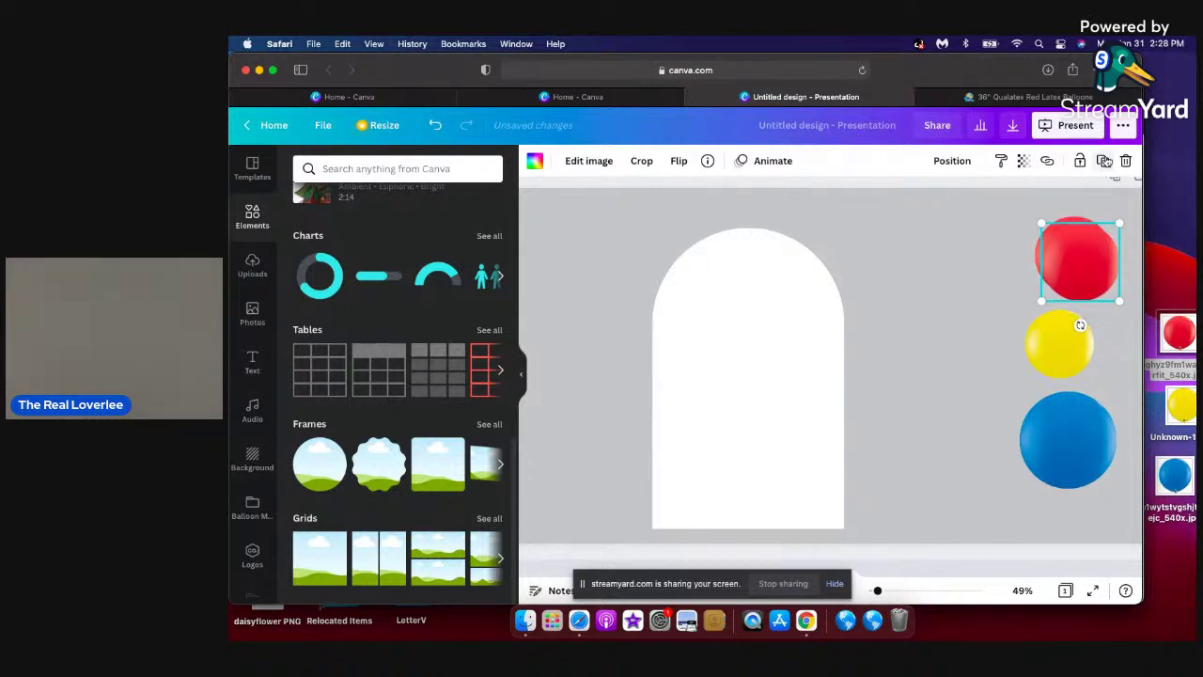
left_click(1106, 162)
left_click_drag(1088, 268, 945, 246)
left_click_drag(1092, 272, 995, 308)
left_click(1090, 248)
left_click_drag(1090, 248, 1005, 242)
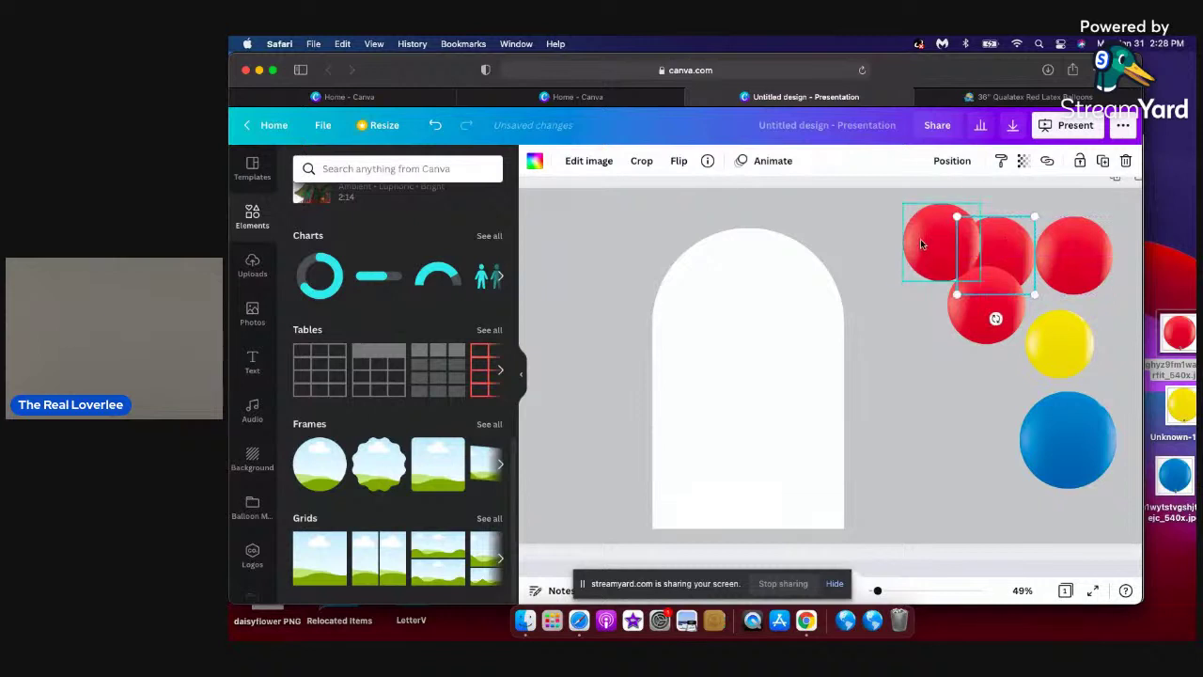
Lower the leftmost red copy and shrink the three copies to different sizes so they form an overlapping cluster.
left_click_drag(920, 239, 920, 273)
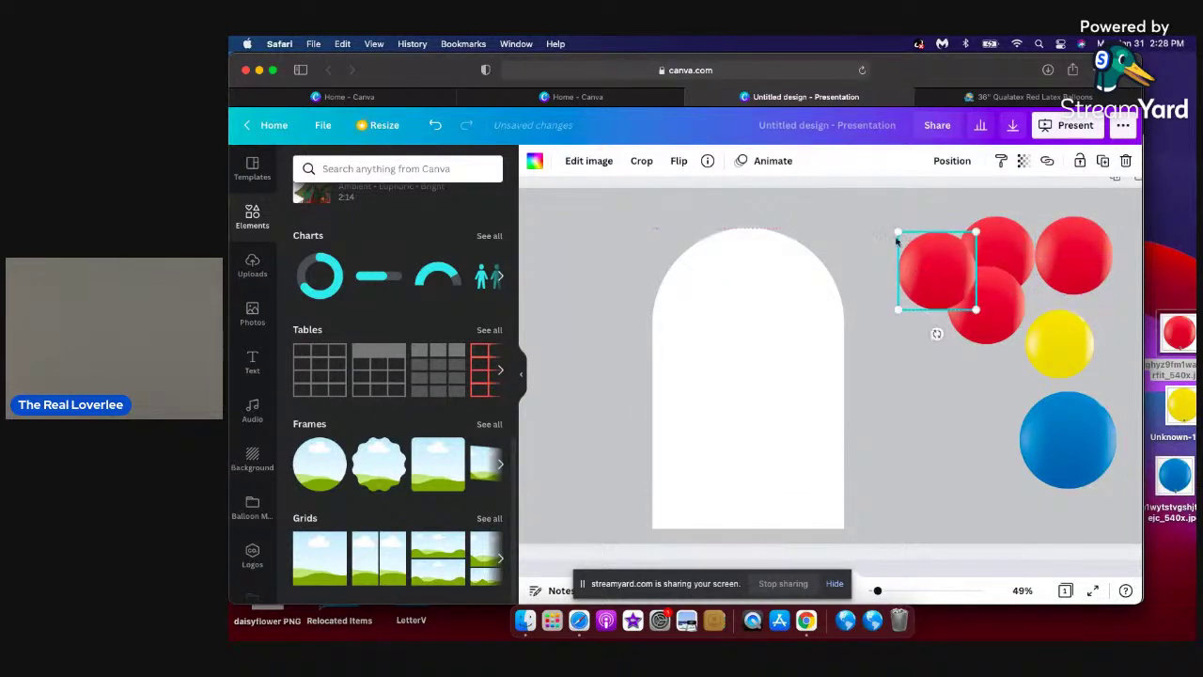
left_click_drag(898, 233, 928, 261)
left_click(1007, 243)
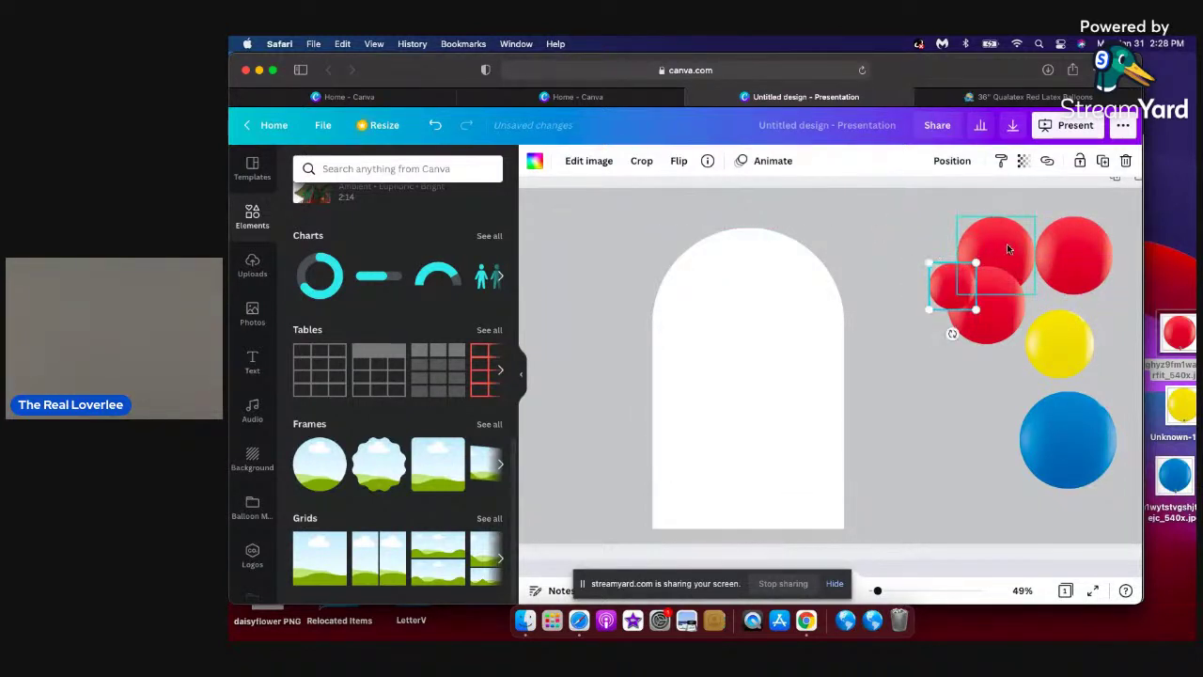
left_click_drag(1034, 218, 983, 239)
left_click(993, 327)
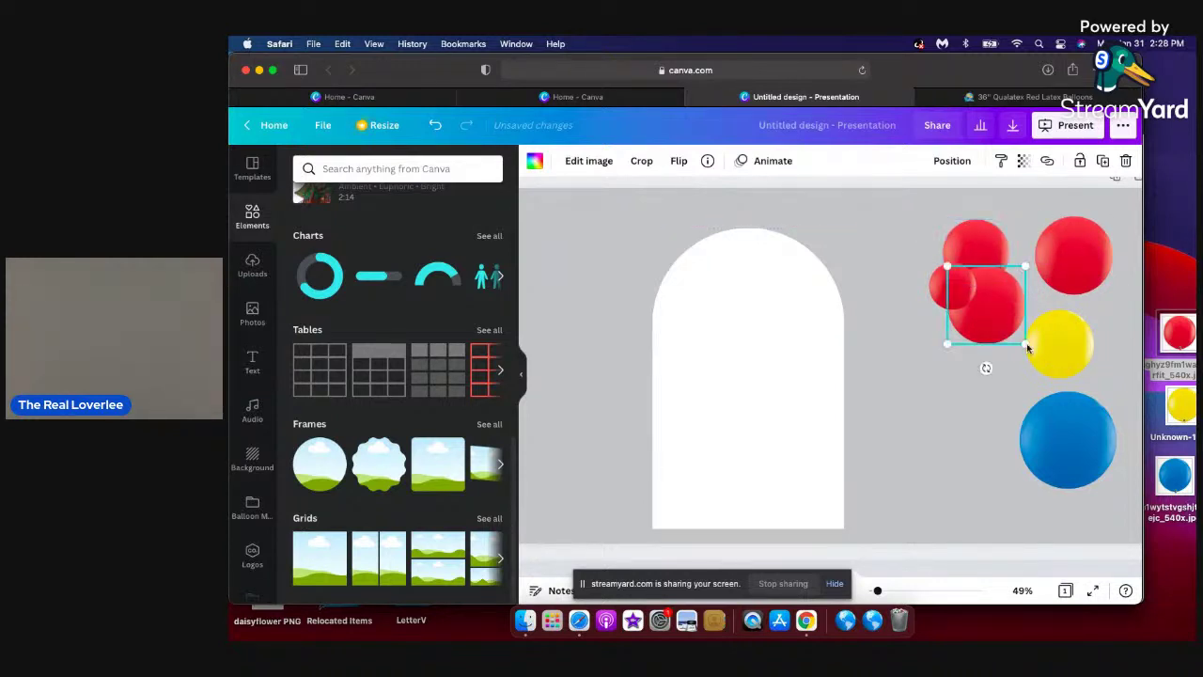
mouse_move(1026, 349)
left_mouse_down()
mouse_move(1009, 342)
mouse_move(1002, 317)
mouse_move(1014, 339)
left_mouse_up()
Duplicate the original red balloon again, shrink the copy and place it at the upper left of the red cluster.
left_click(1051, 286)
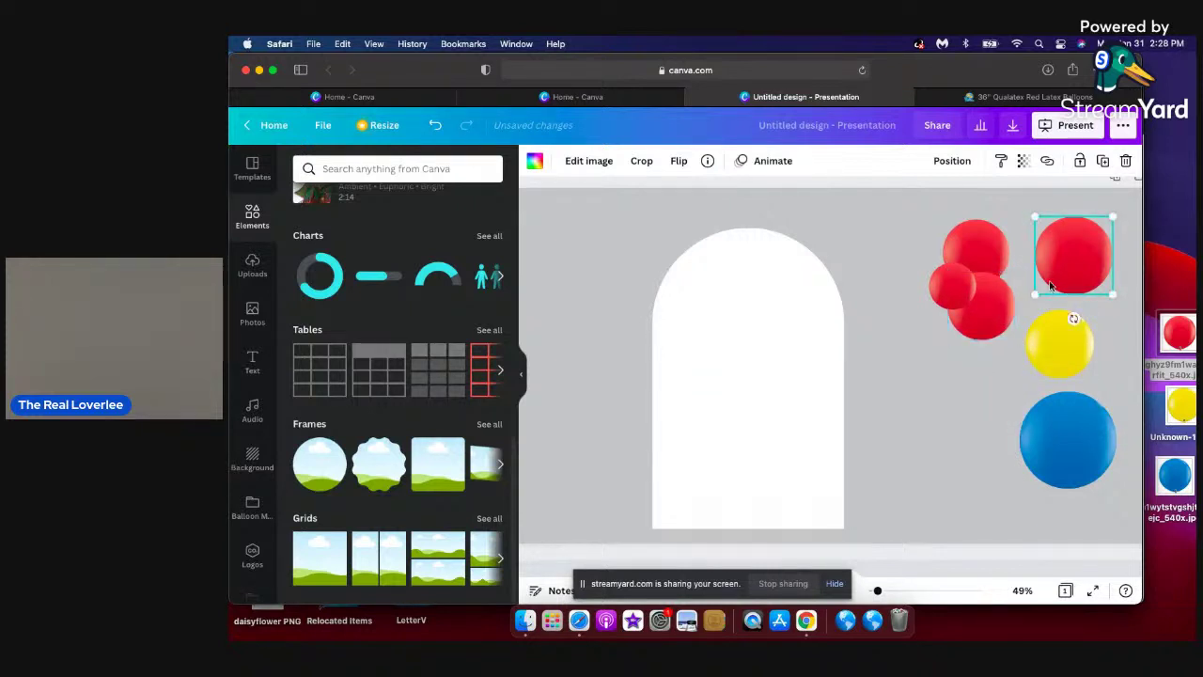
left_click(1104, 170)
left_click_drag(931, 279, 925, 273)
left_click_drag(881, 224, 917, 252)
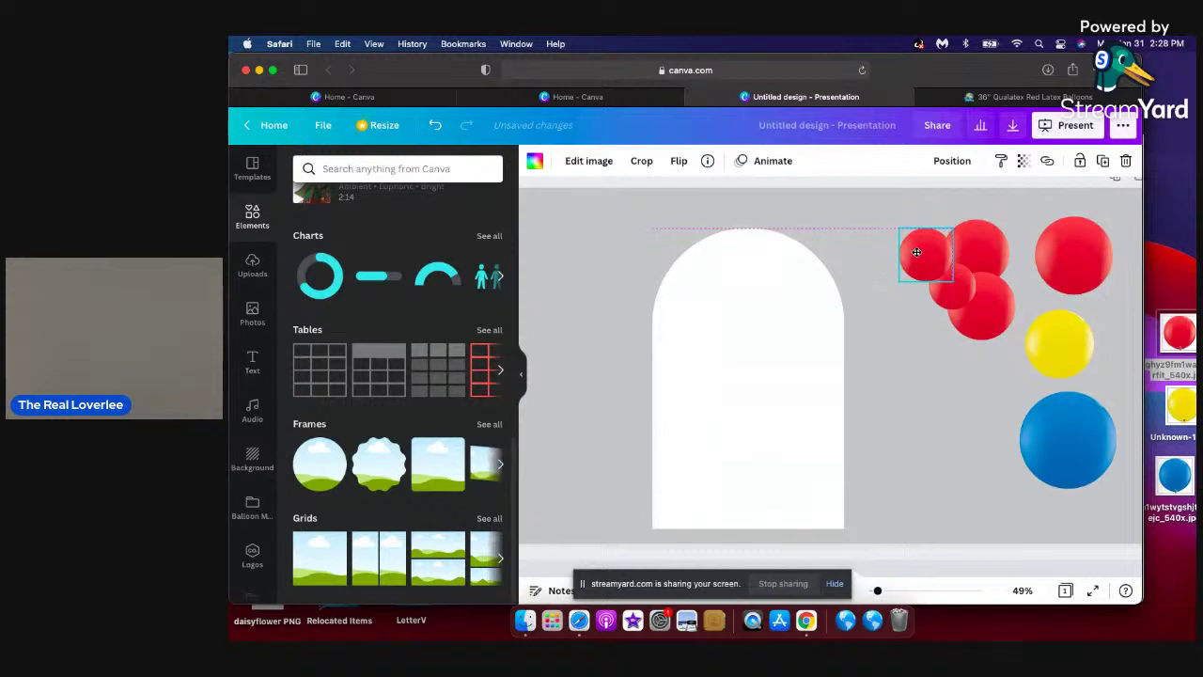
Duplicate the cluster's small upper-left red balloon, place the copy directly below it one layer back, and enlarge the copy slightly.
left_click(1103, 163)
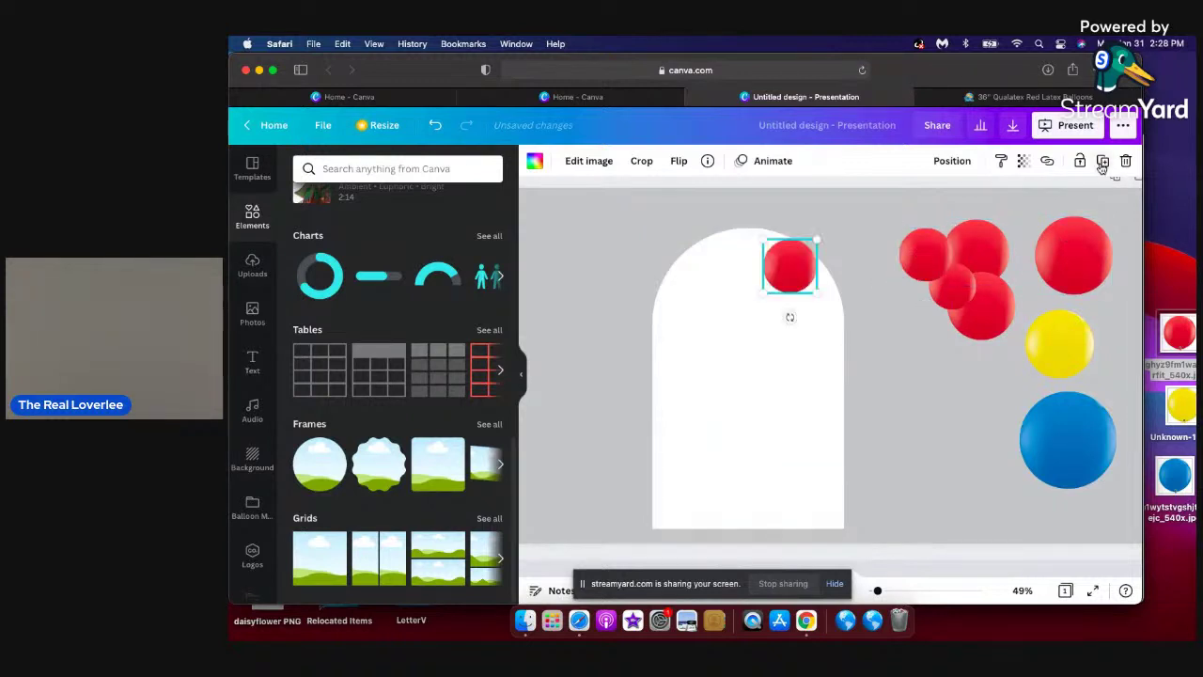
left_click_drag(789, 285, 917, 318)
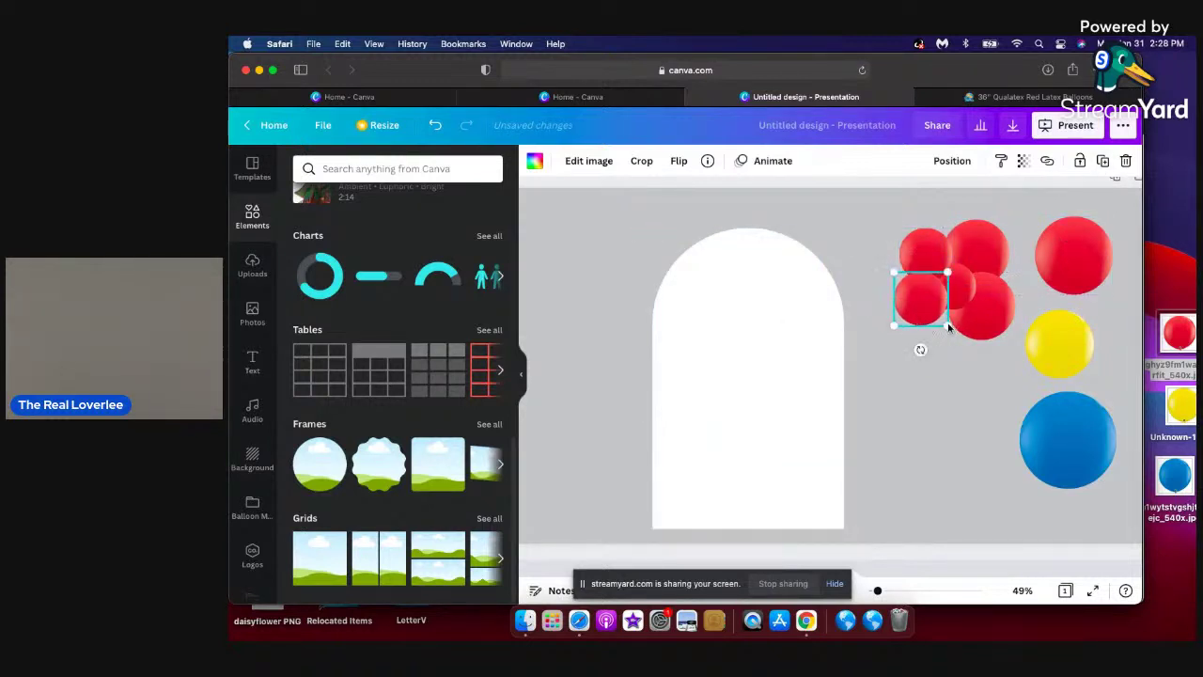
left_click(953, 162)
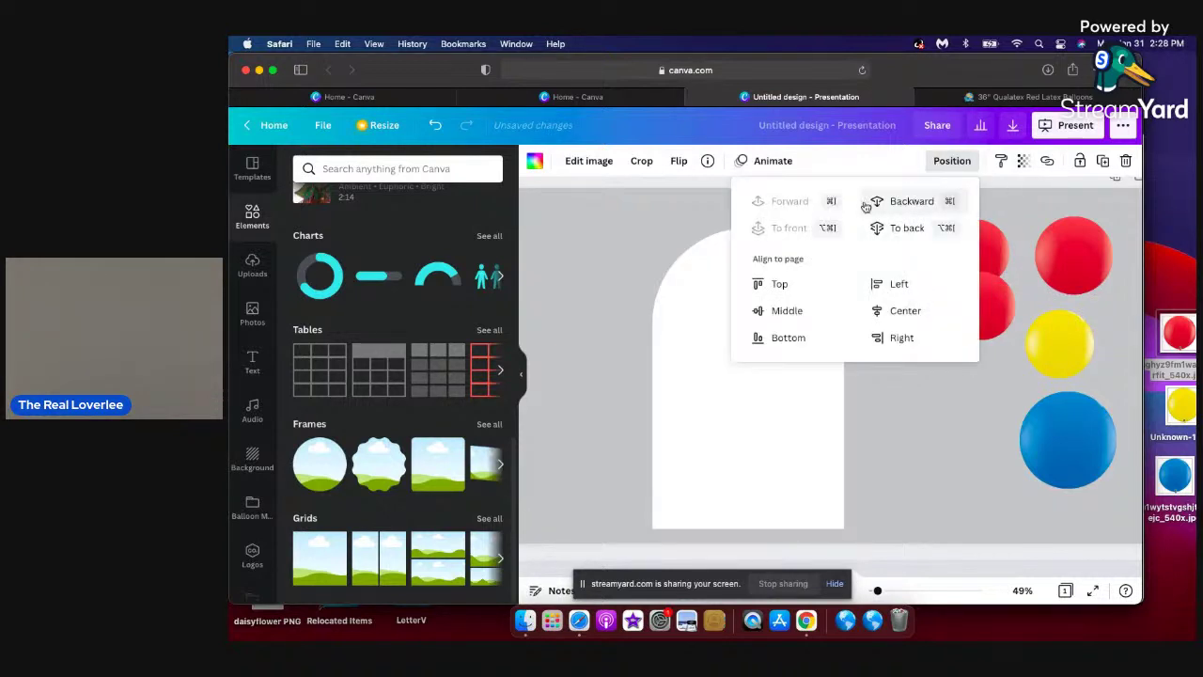
left_click(917, 205)
left_click(990, 213)
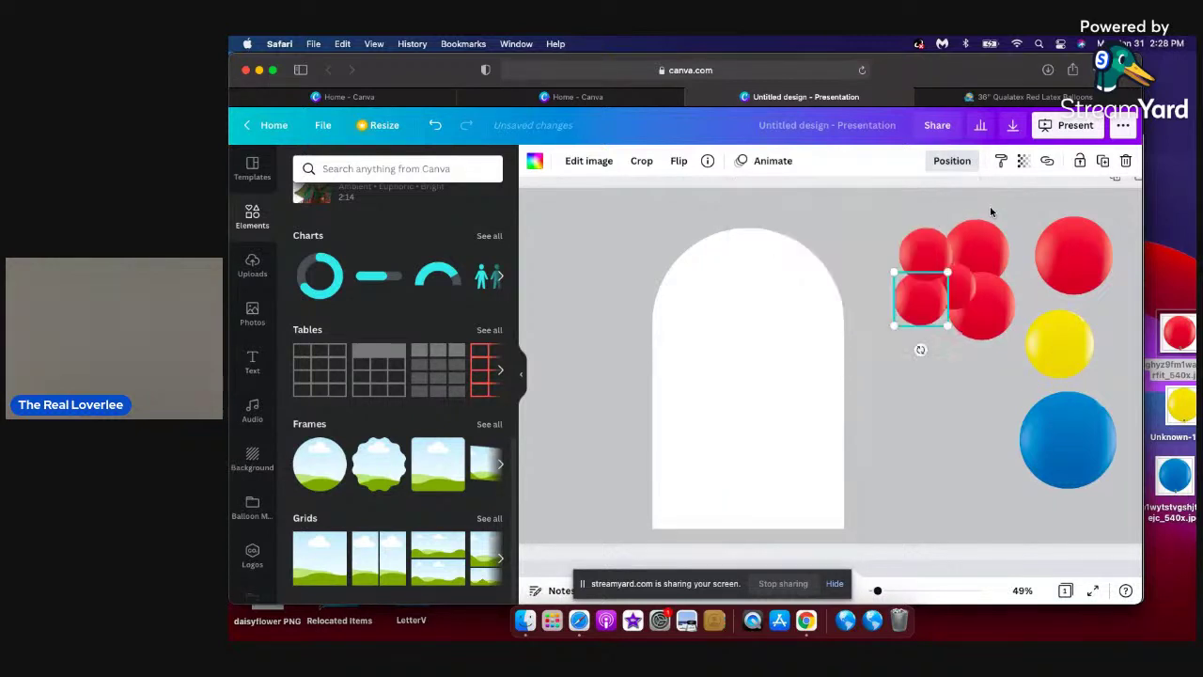
left_click_drag(921, 284, 958, 345)
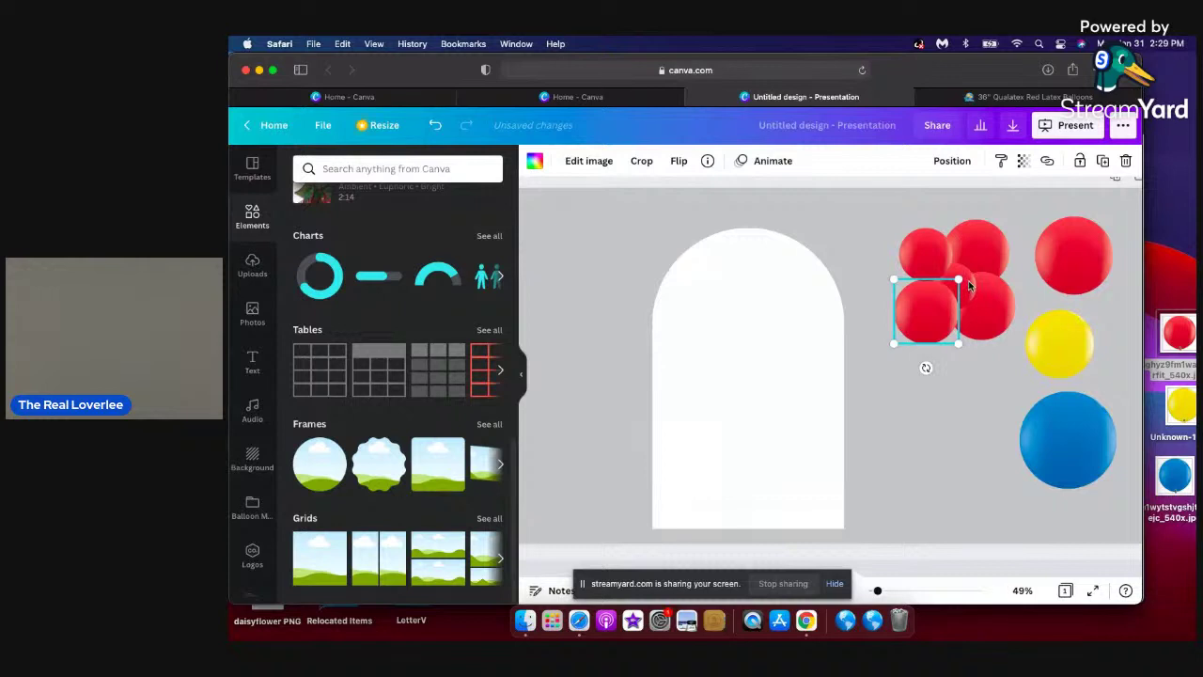
Move the small centre balloon up and to the right, and shift the lower-left balloon closer to the cluster's middle.
left_click(971, 289)
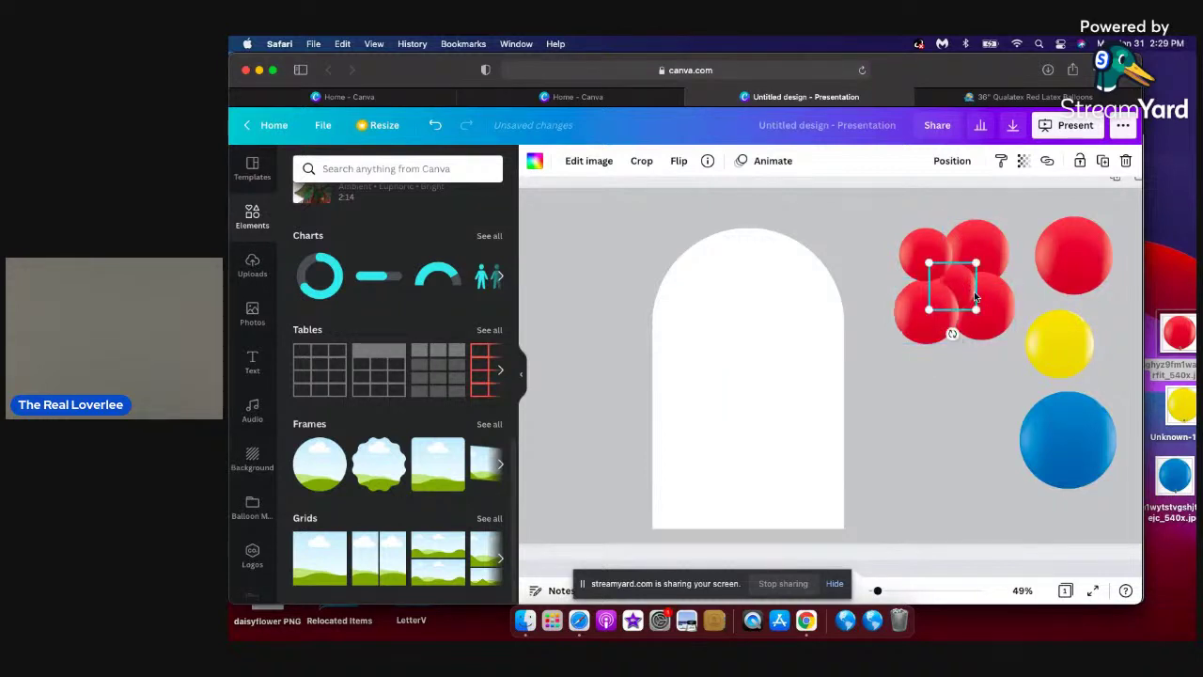
mouse_move(966, 292)
left_mouse_down()
mouse_move(975, 278)
mouse_move(980, 295)
left_mouse_up()
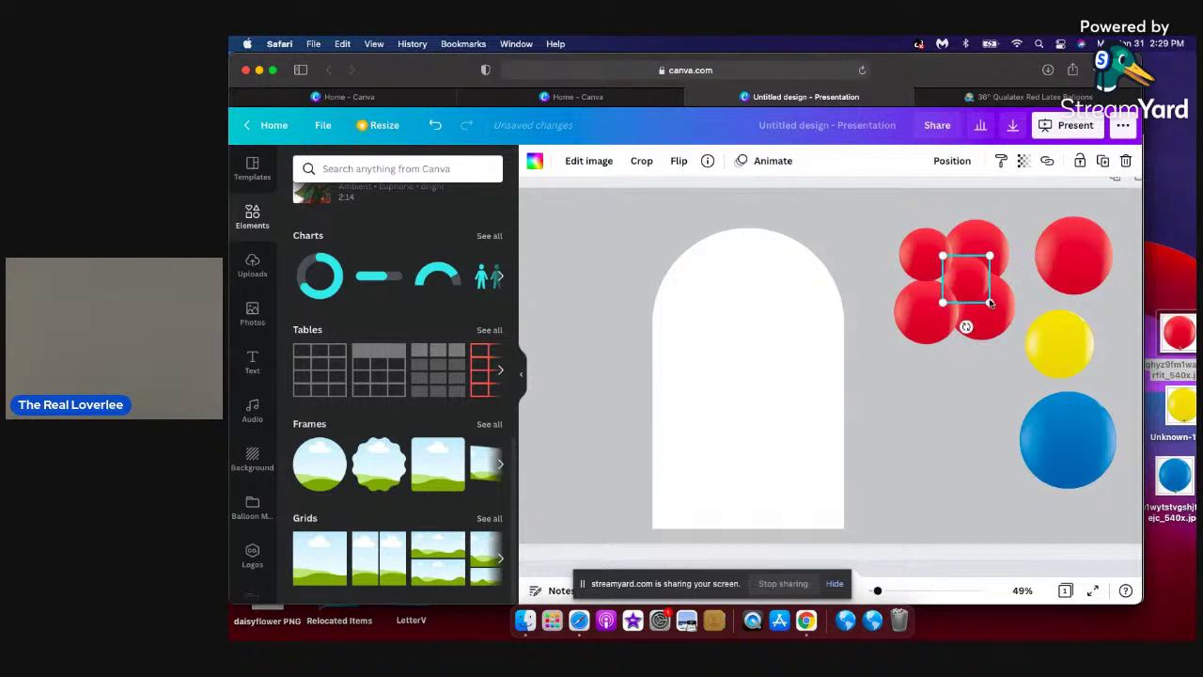
left_click_drag(991, 302, 940, 301)
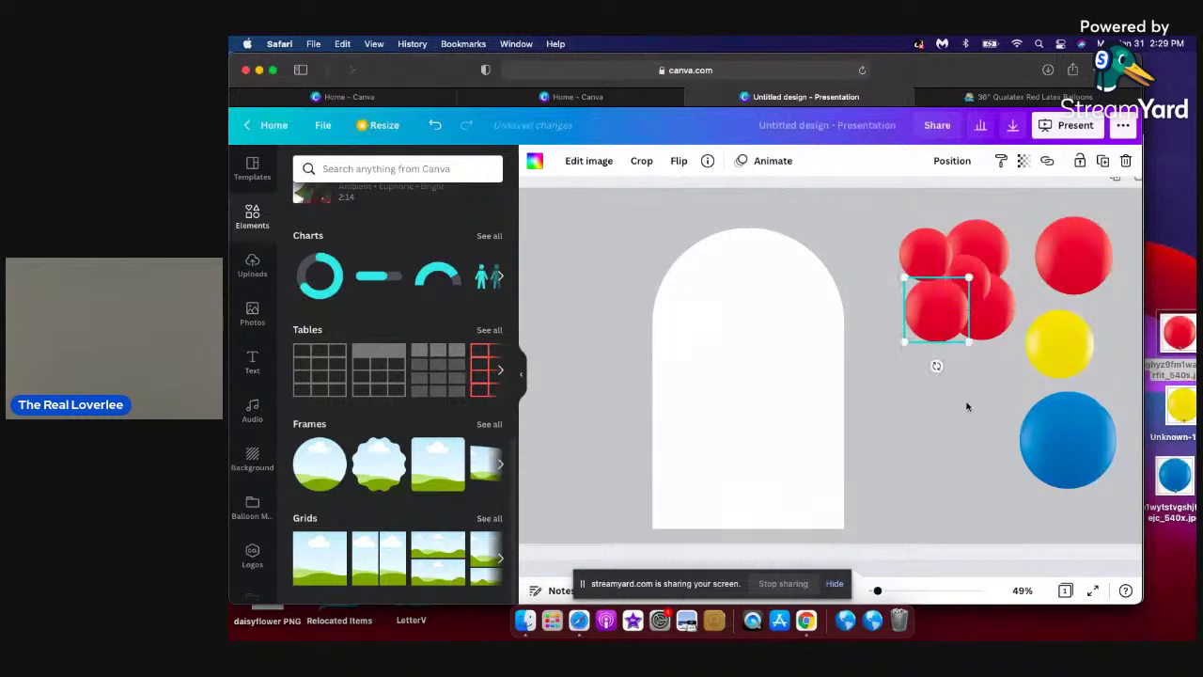
left_click(976, 446)
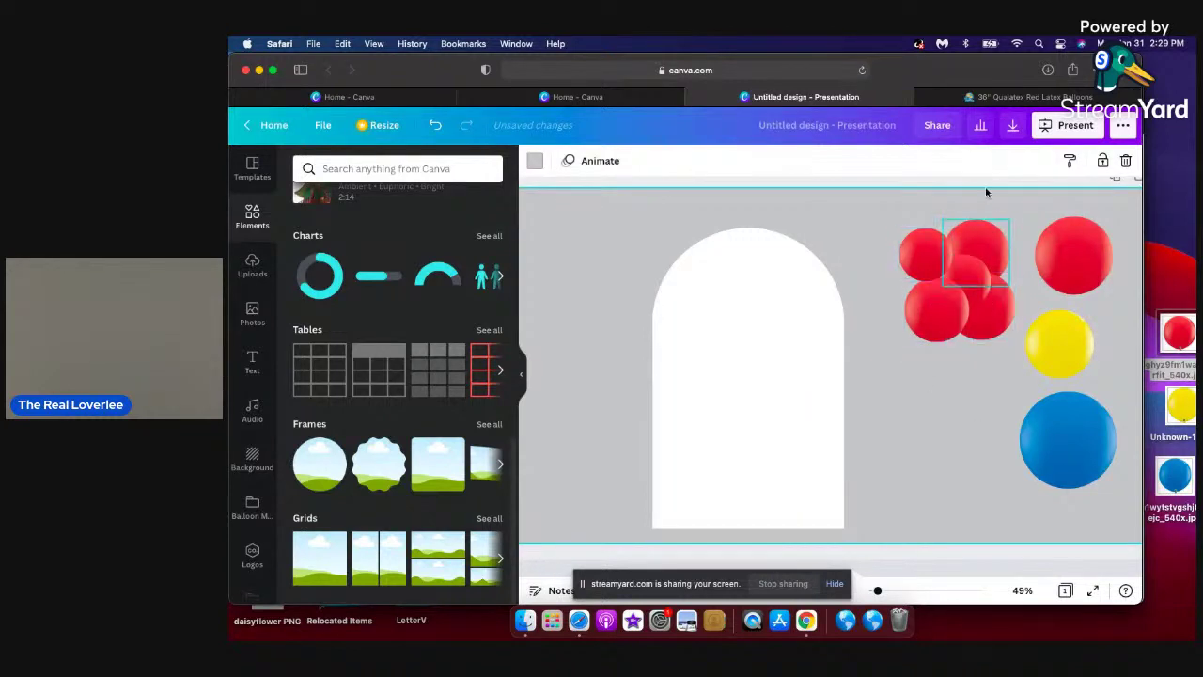
Add more red balloon copies of different sizes at the cluster's left and lower edges, keeping one small balloon loose below it.
left_click(941, 267)
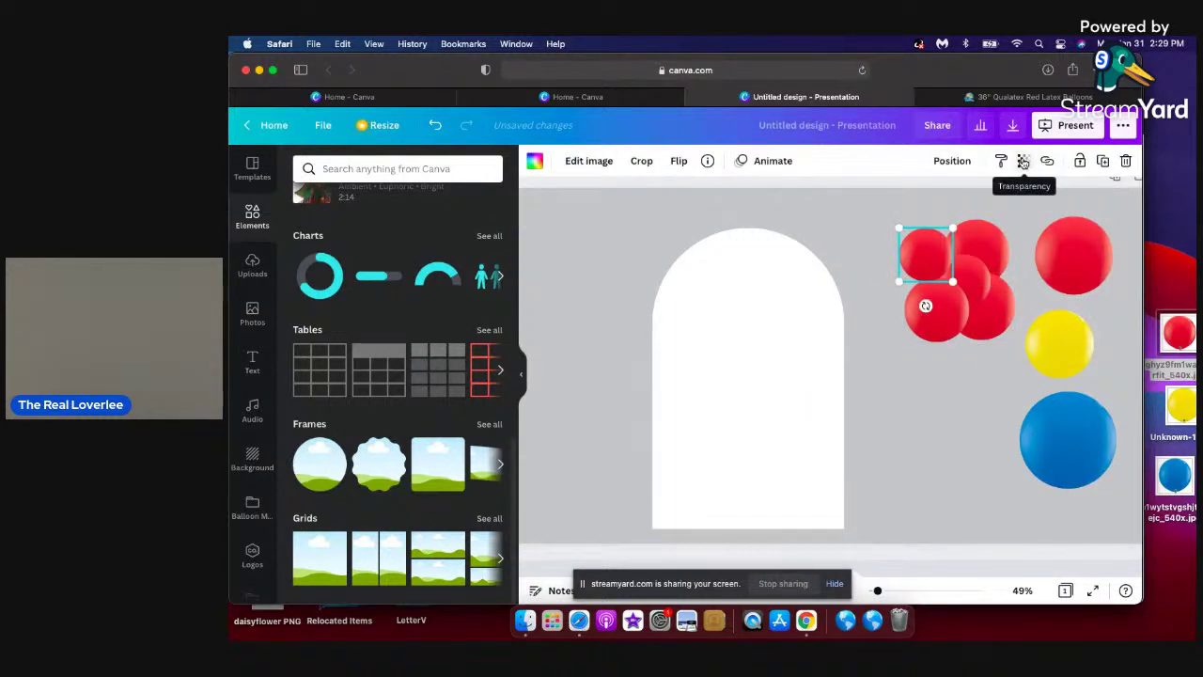
left_click(1102, 161)
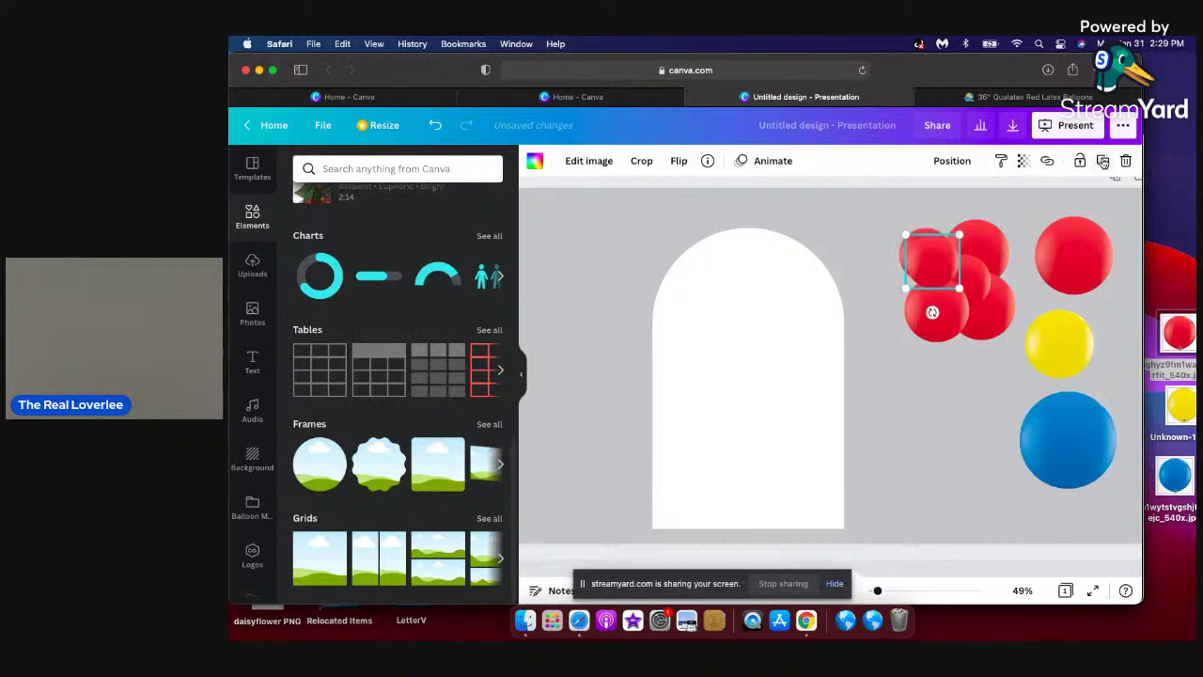
left_click_drag(938, 281, 865, 236)
left_click_drag(929, 263, 947, 425)
left_click(931, 249)
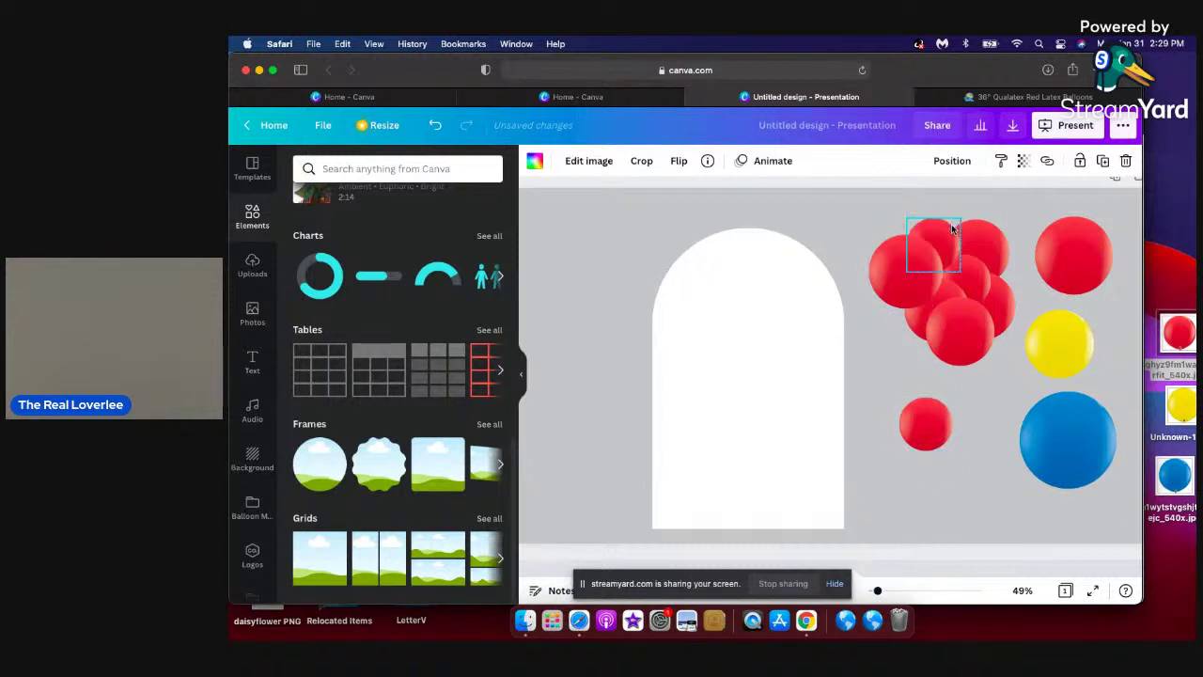
left_click_drag(926, 234, 888, 247)
left_click_drag(882, 309, 913, 286)
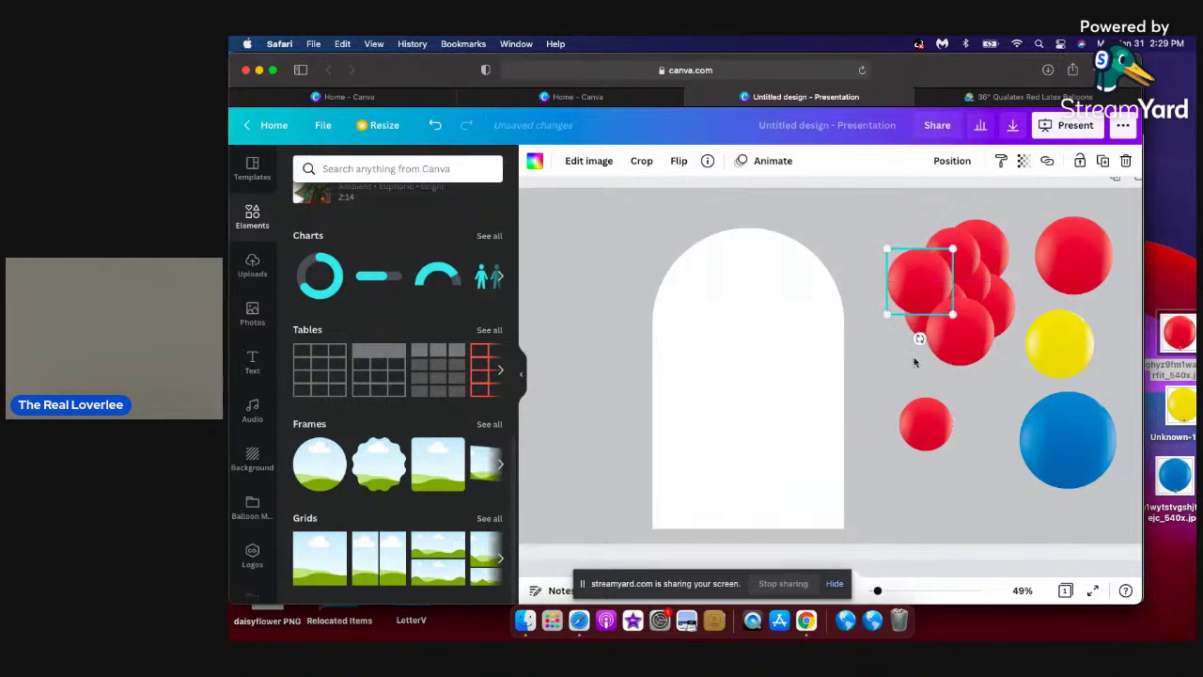
left_click(874, 408)
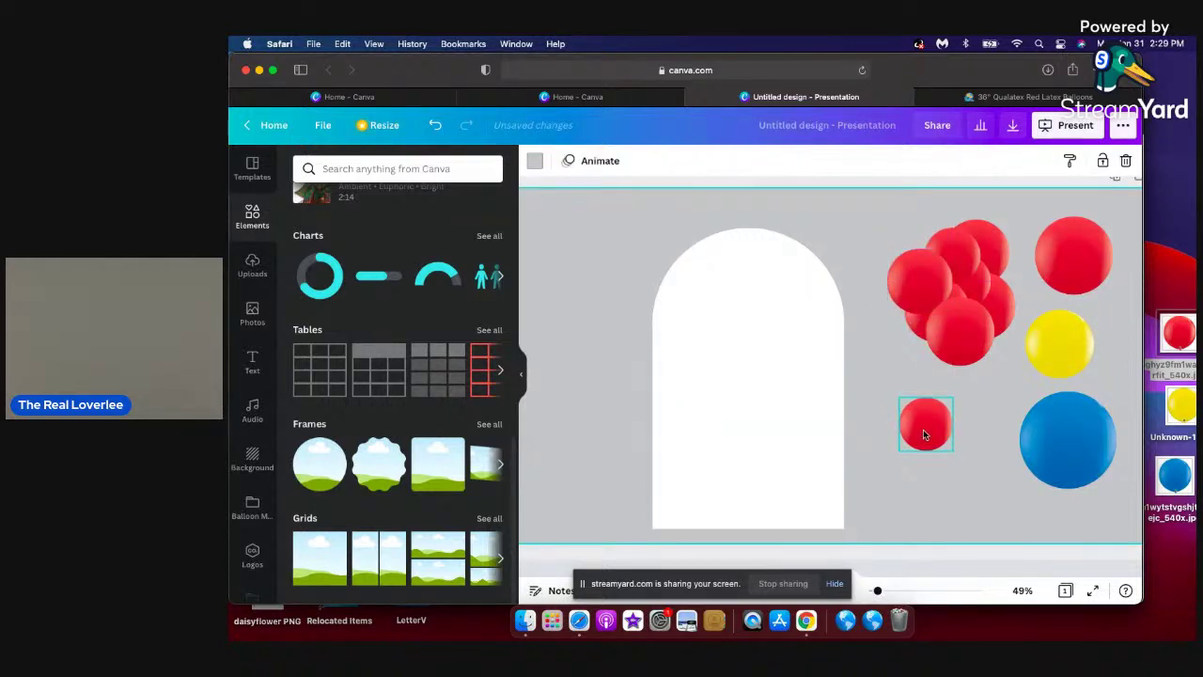
Tuck a small balloon into the cluster's upper left and move the loose one to its right side, layered further back.
left_click(973, 284)
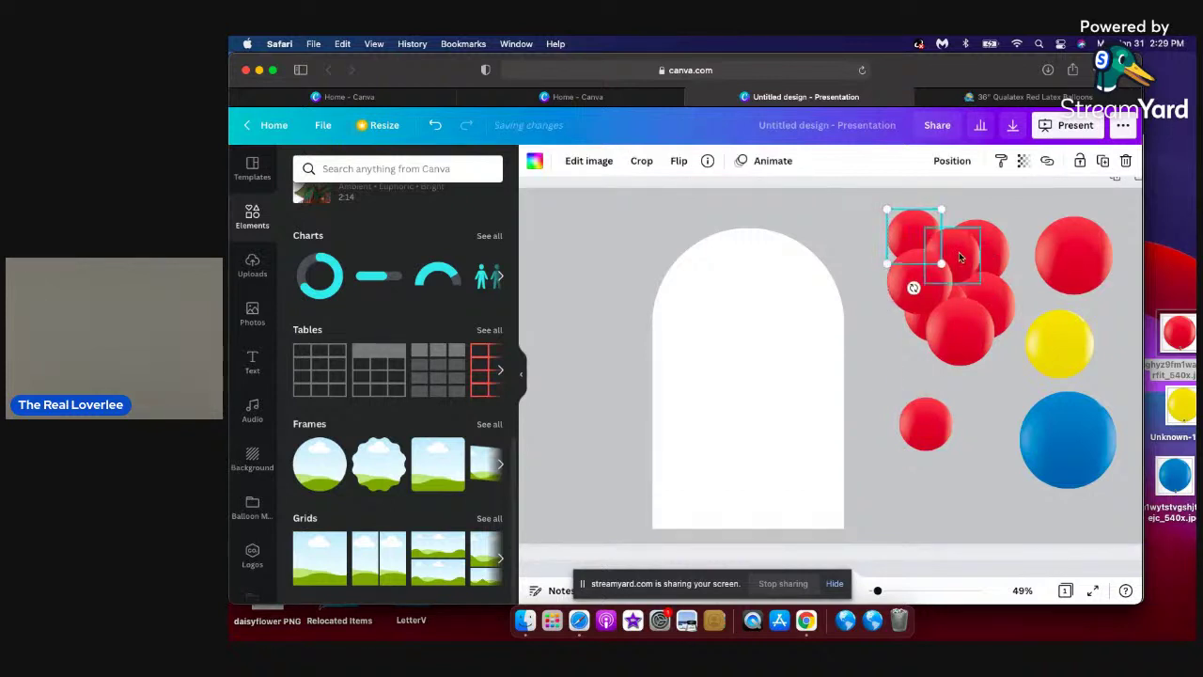
left_click_drag(977, 272, 947, 237)
left_click_drag(910, 415, 1004, 266)
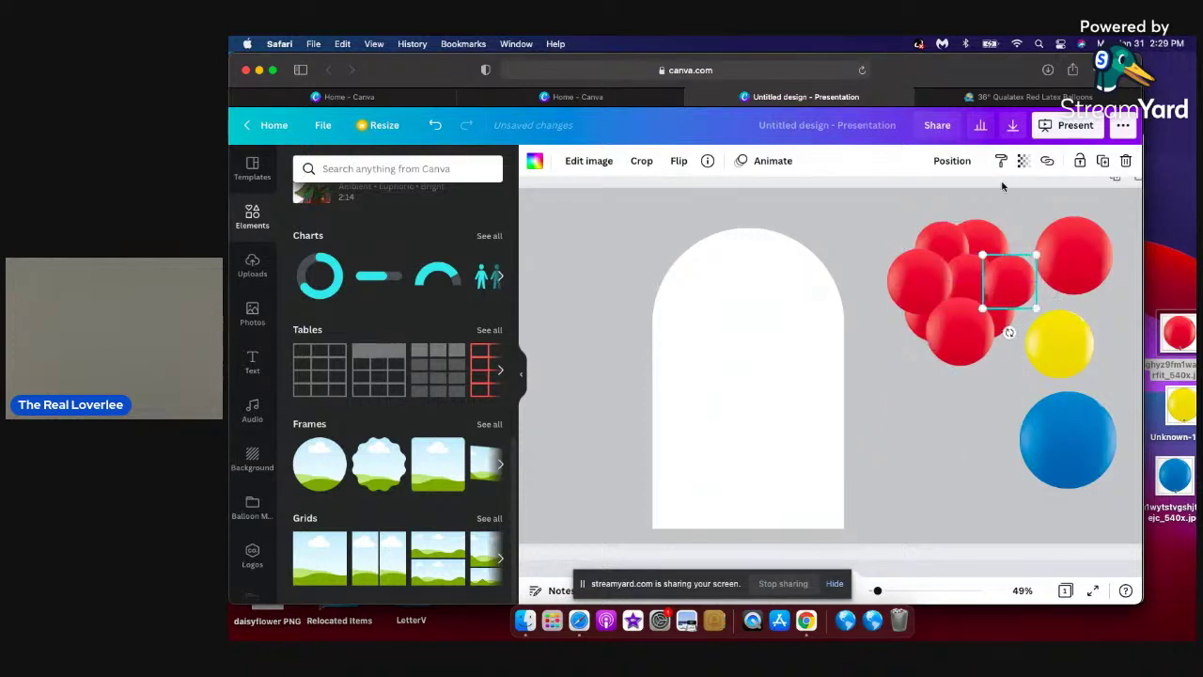
left_click(949, 162)
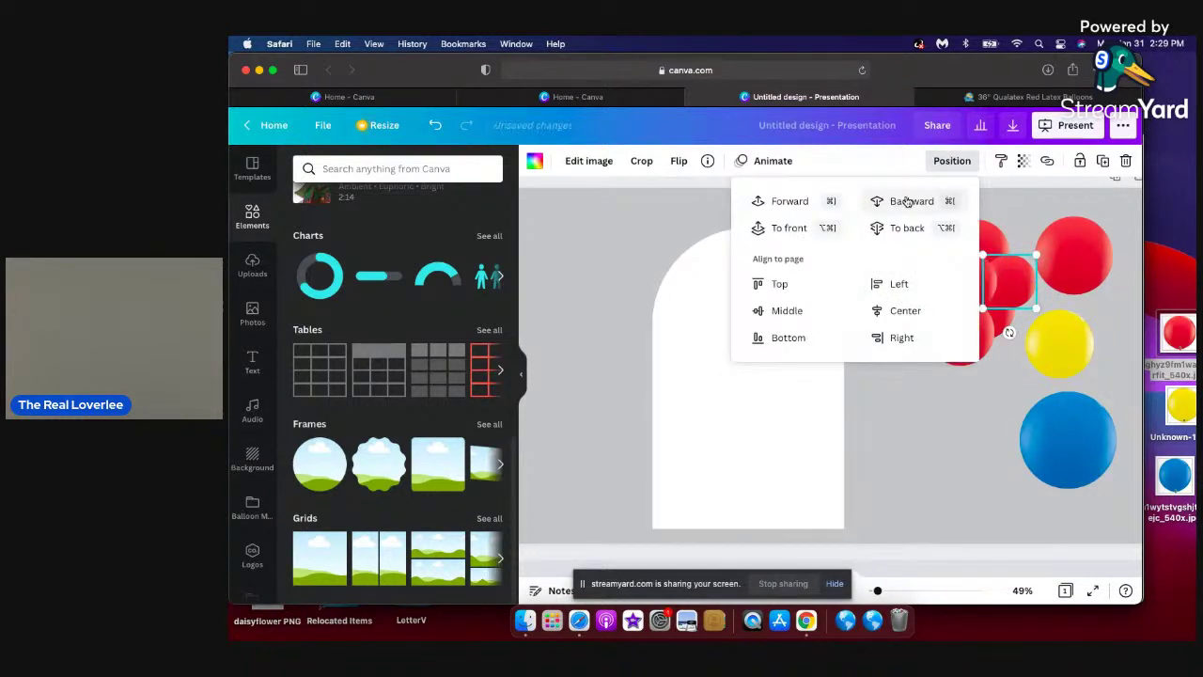
left_click(919, 397)
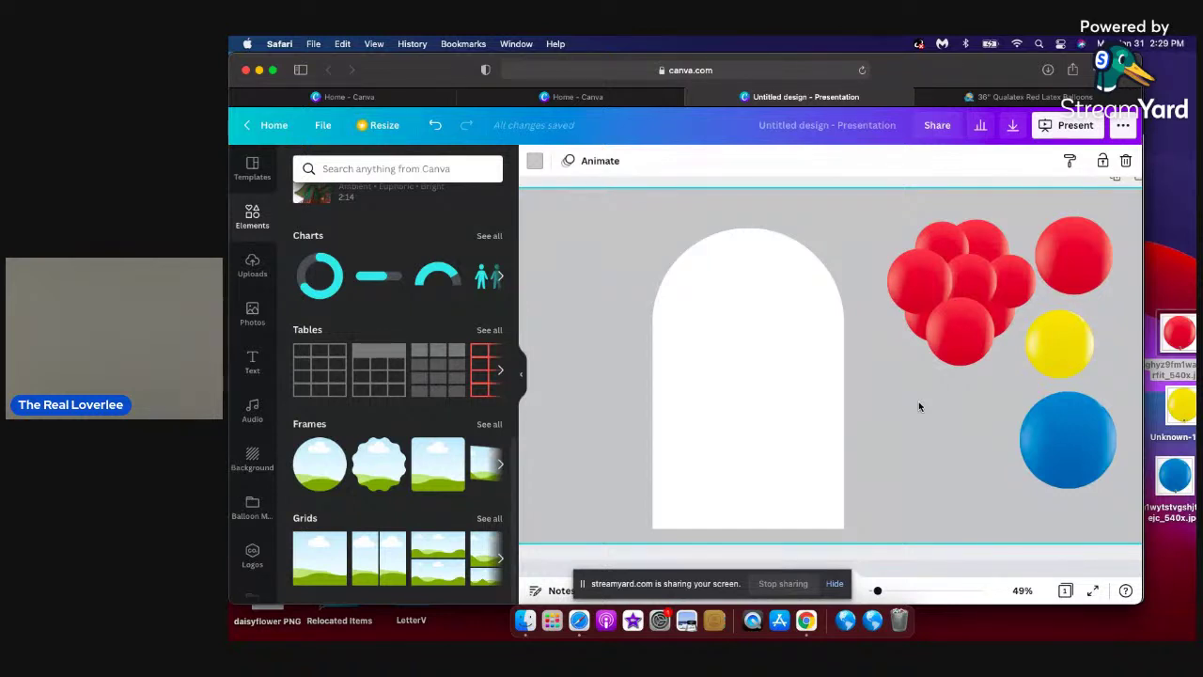
Enlarge the cluster's upper-left balloon and adjust the balloons on its right side to tighten the overlap.
left_click(929, 244)
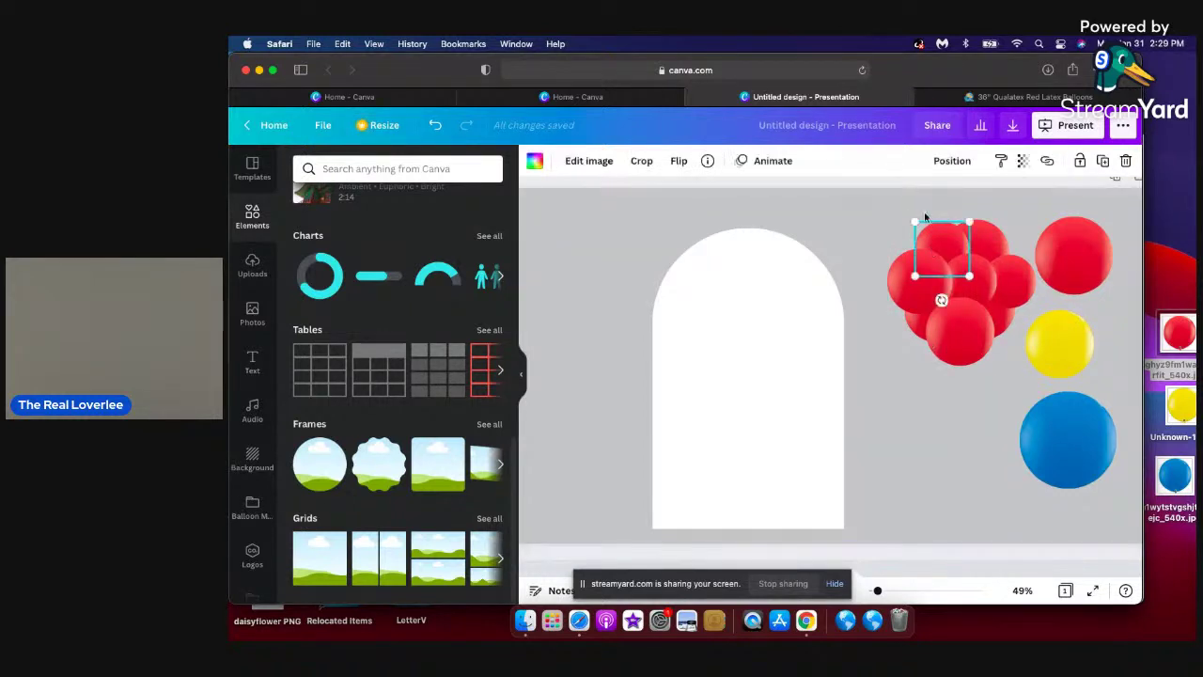
left_click_drag(915, 223, 903, 212)
left_click(848, 254)
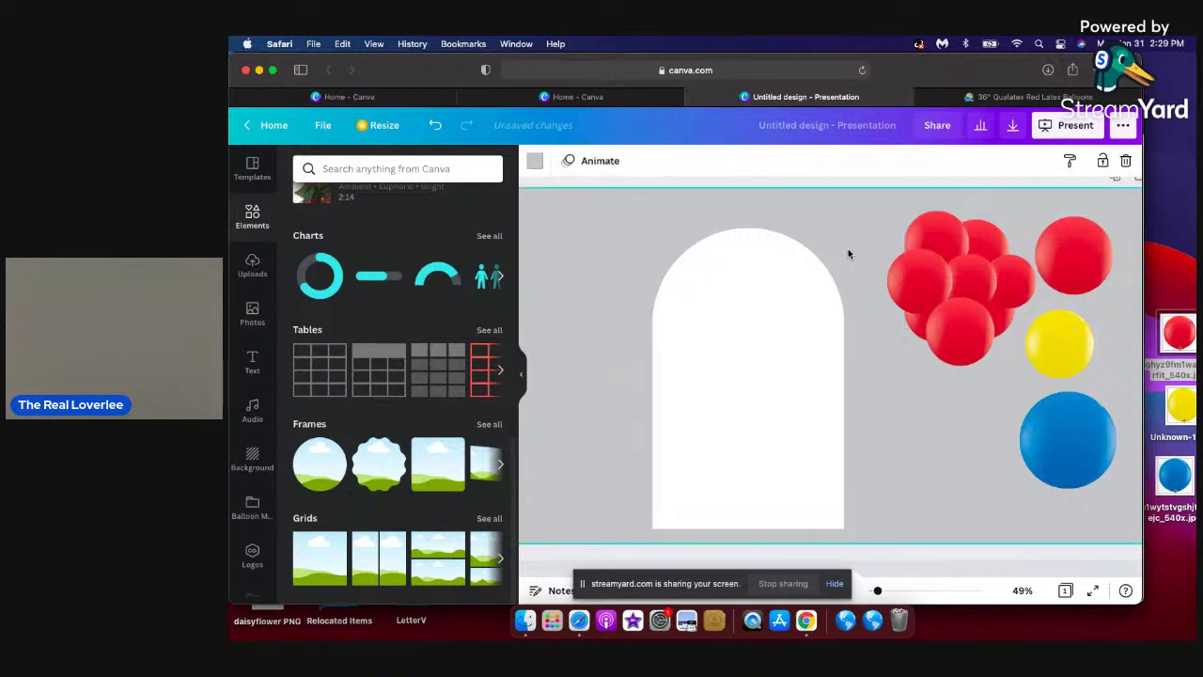
left_click(1010, 284)
left_click_drag(1010, 285, 1008, 241)
left_click_drag(980, 287, 1016, 335)
left_click(850, 254)
Enlarge the upper-left, lower-right, upper-right and left balloons of the red cluster for a fuller, varied shape.
left_click_drag(918, 271, 882, 202)
left_click(1003, 327)
left_click_drag(1006, 327, 1035, 352)
left_click(1015, 288)
left_click_drag(1014, 279, 1012, 213)
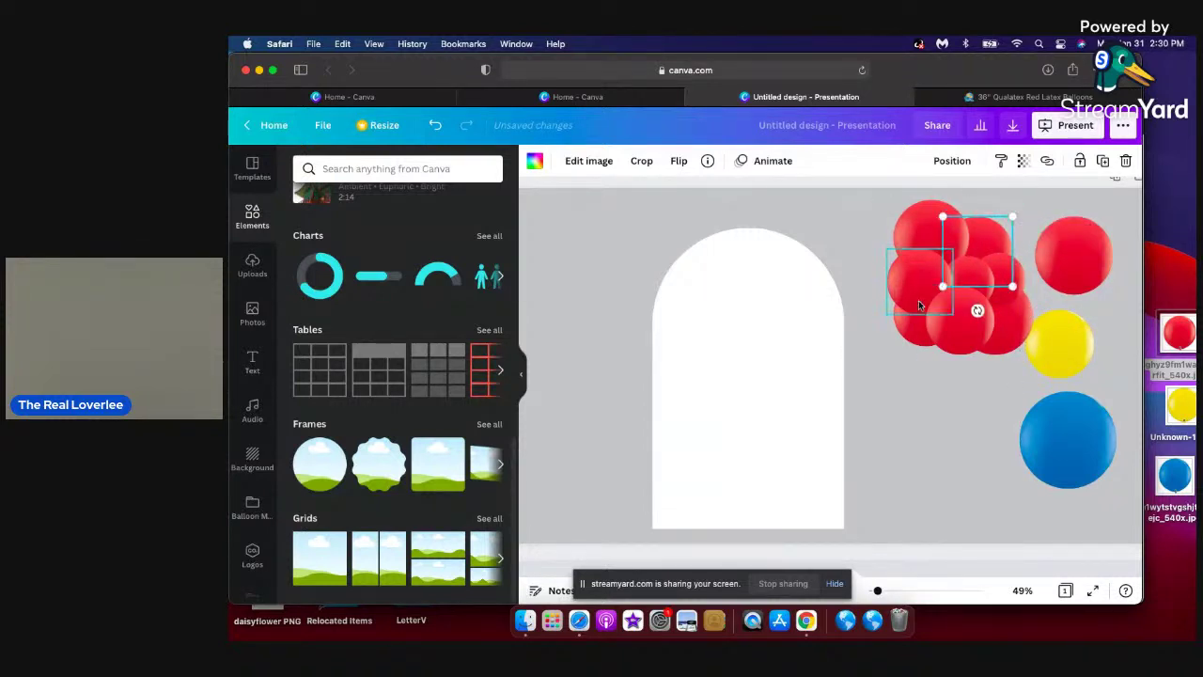
left_click(920, 279)
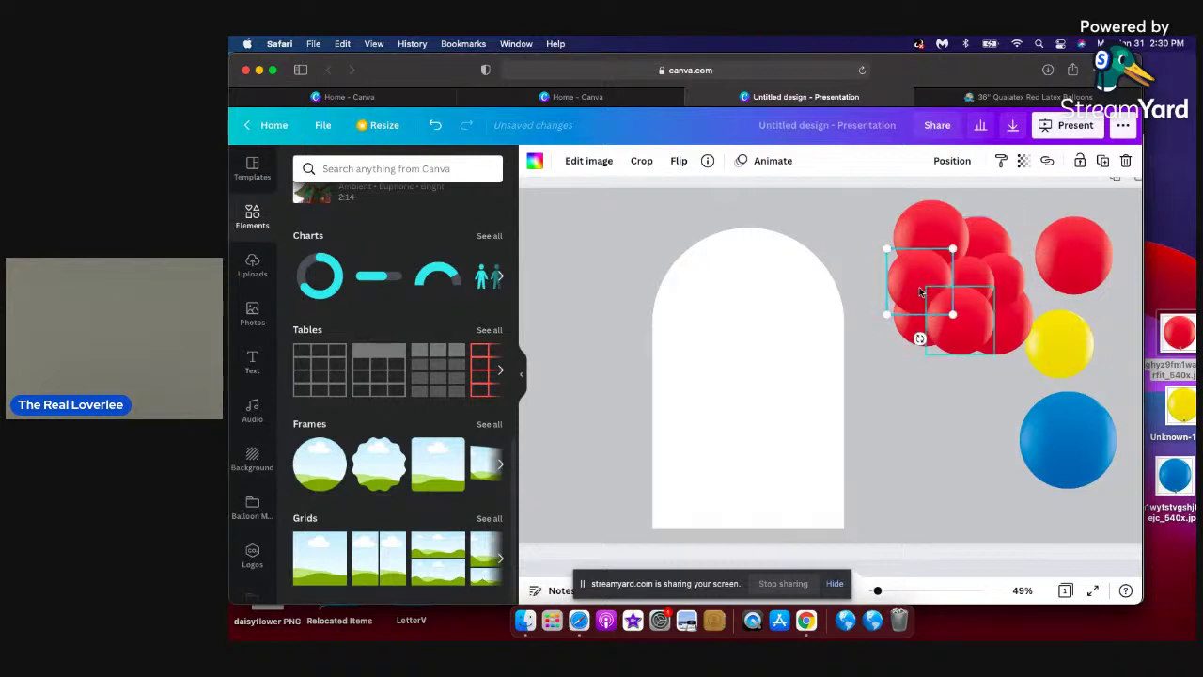
left_click(843, 237)
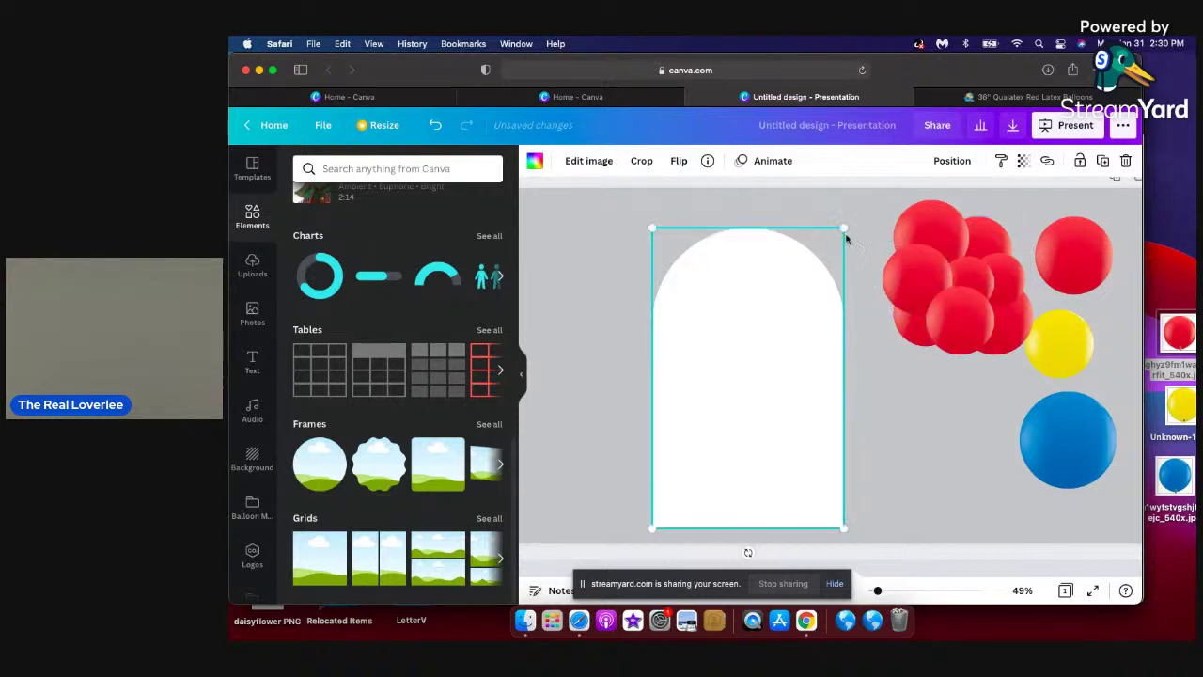
left_click(915, 475)
Duplicate the selected red cluster and place a smaller copy in the slide's upper-left corner, hiding the elements panel to make room.
left_click_drag(918, 430, 958, 238)
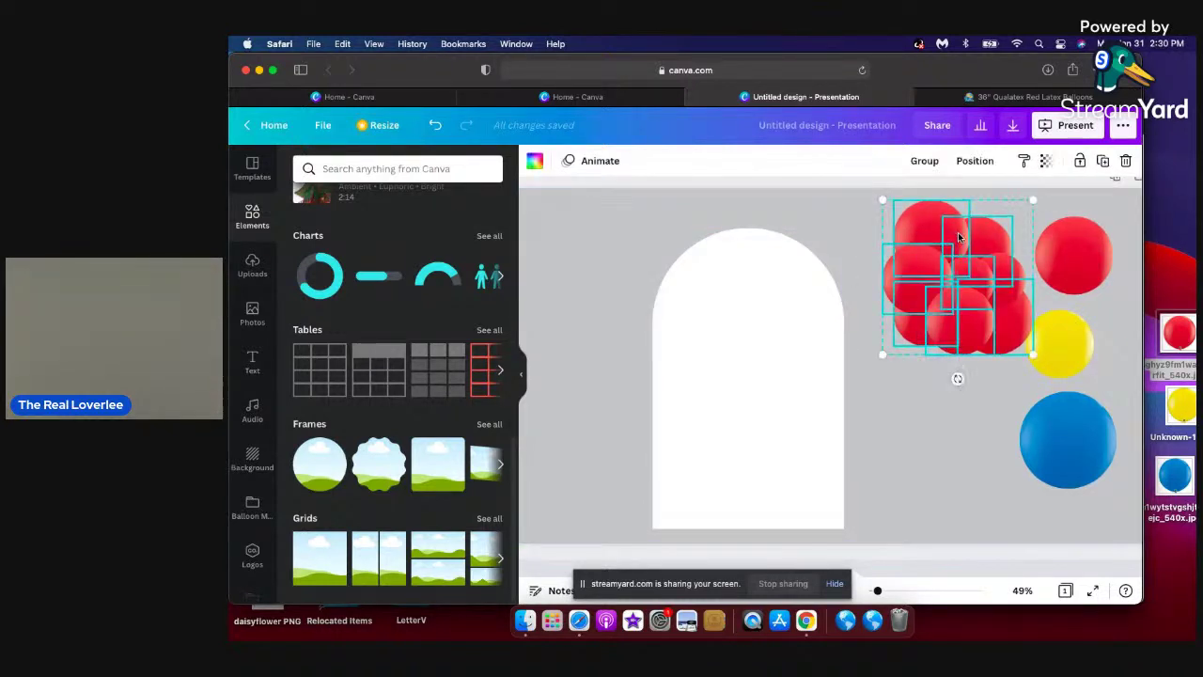
left_click(1100, 162)
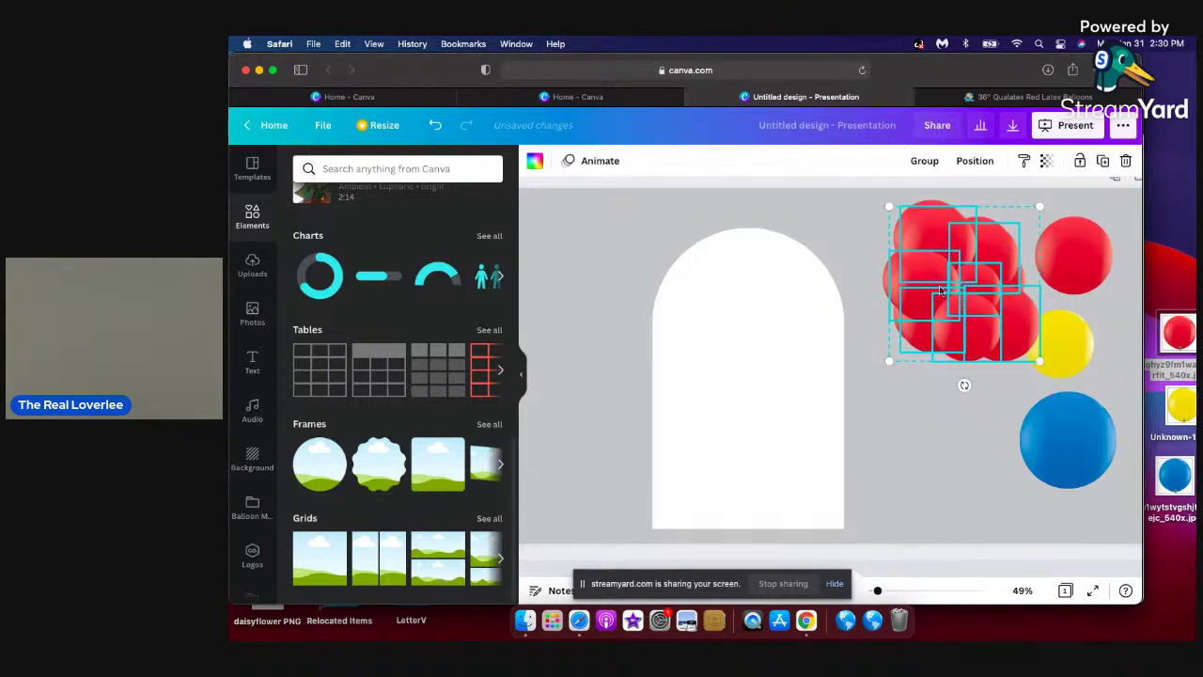
left_click_drag(963, 281, 611, 305)
left_click(522, 376)
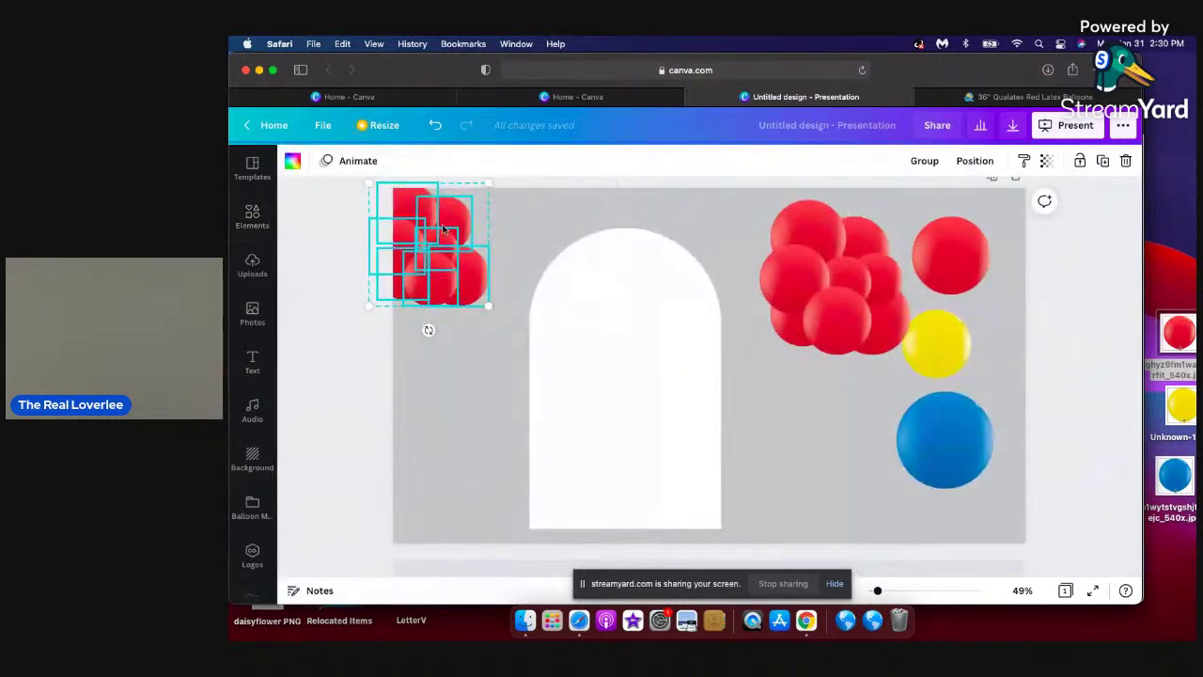
left_click_drag(451, 234, 464, 241)
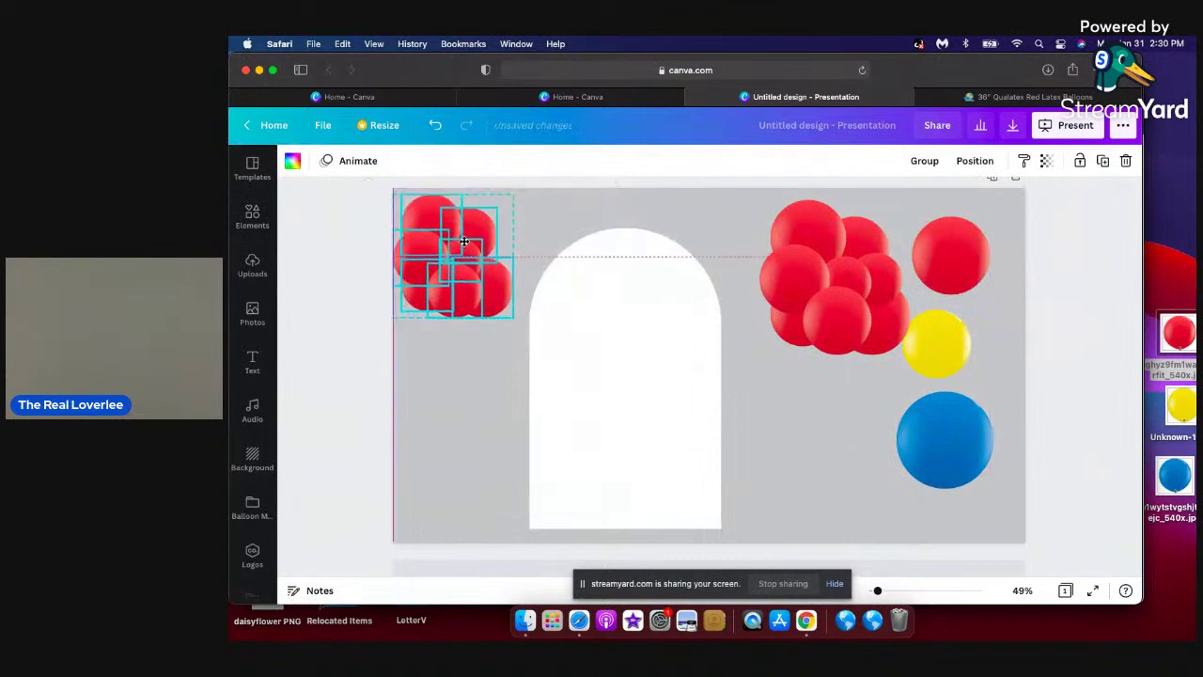
left_click(440, 402)
Select the original red cluster without its small right balloon, shrink it and place it over the arch's lower-right base.
left_click_drag(843, 433, 797, 341)
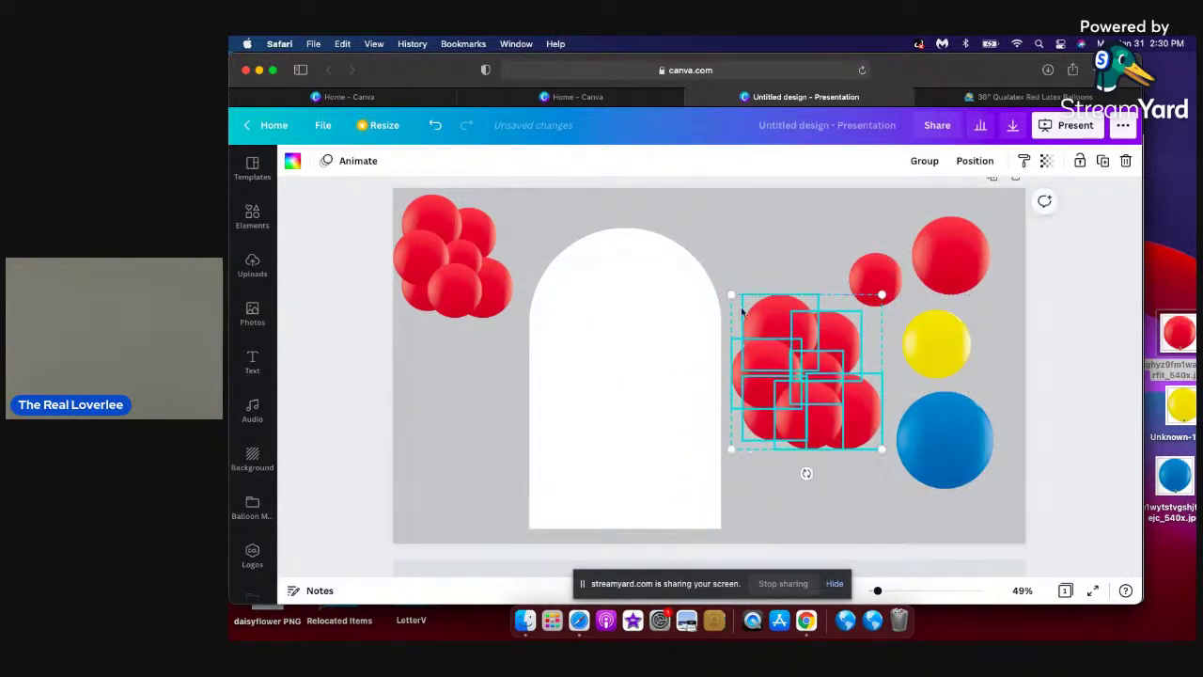
left_click_drag(730, 294, 754, 317)
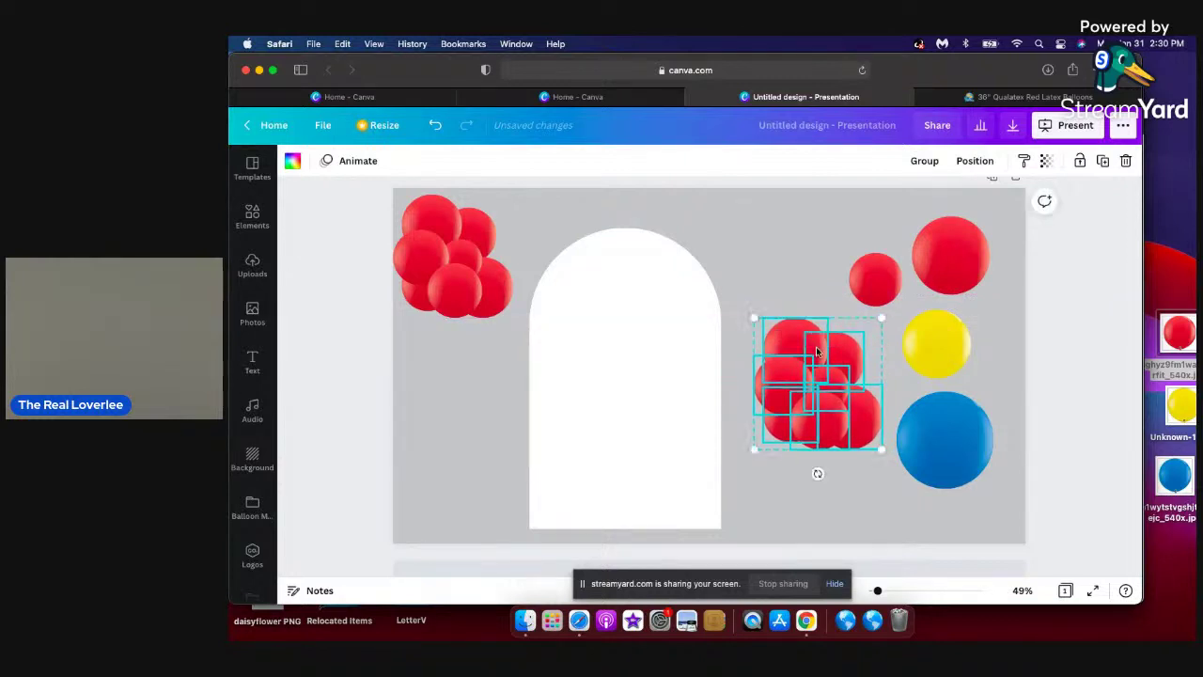
left_click_drag(817, 352, 737, 443)
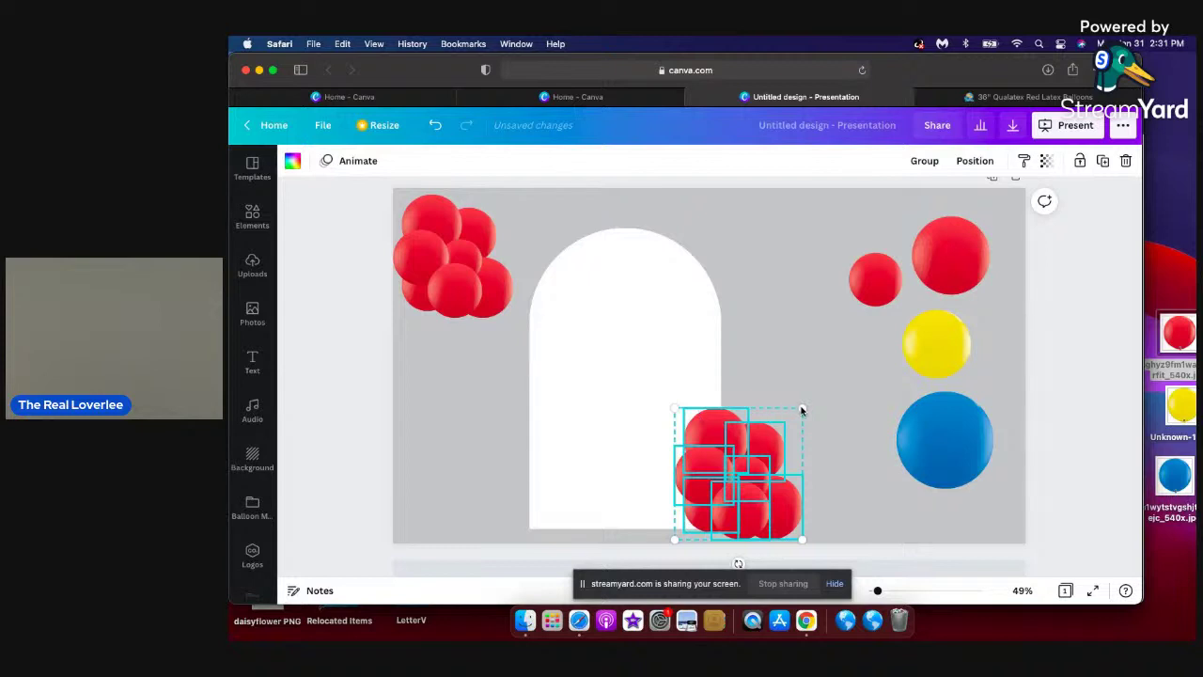
left_click_drag(780, 435, 777, 433)
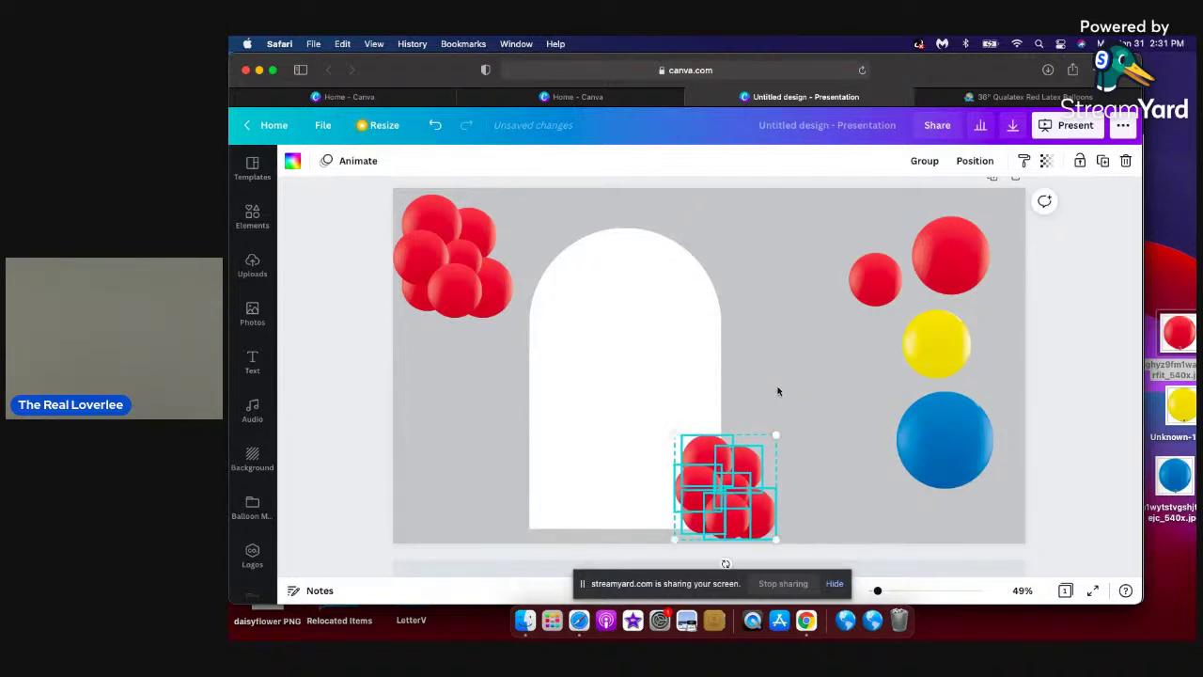
Rearrange individual balloons in the cluster at the arch's base so it spreads lower and further left across the arch.
left_click(748, 438)
left_click(693, 515)
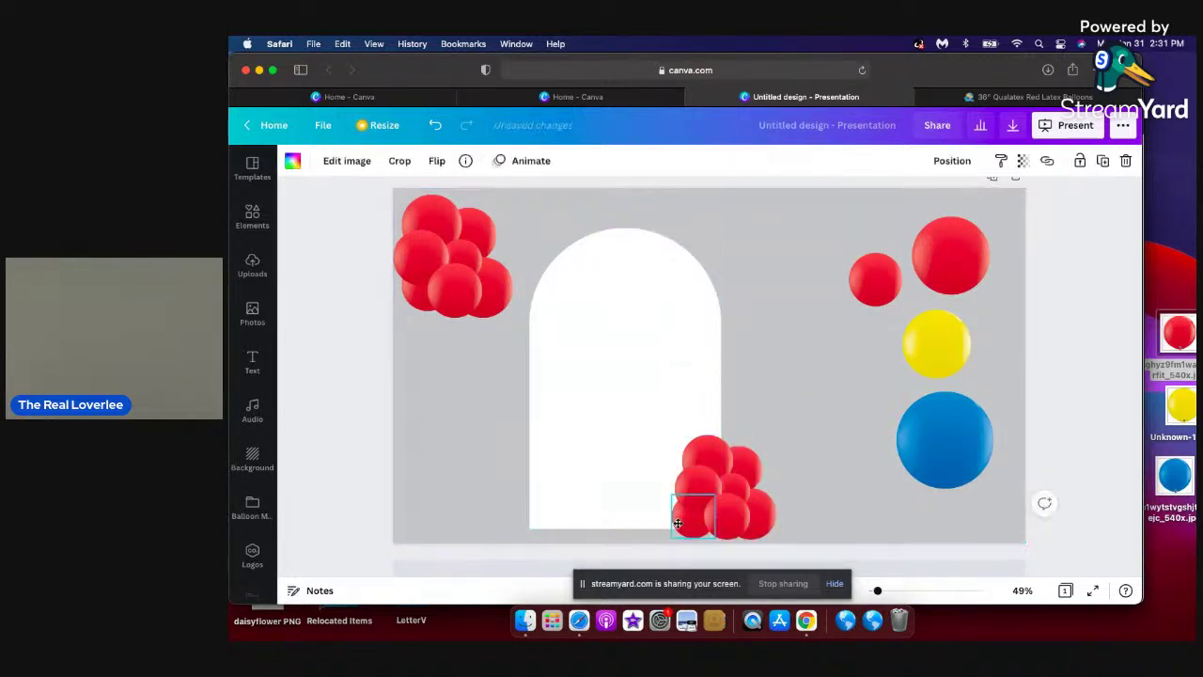
left_click_drag(676, 528, 694, 483)
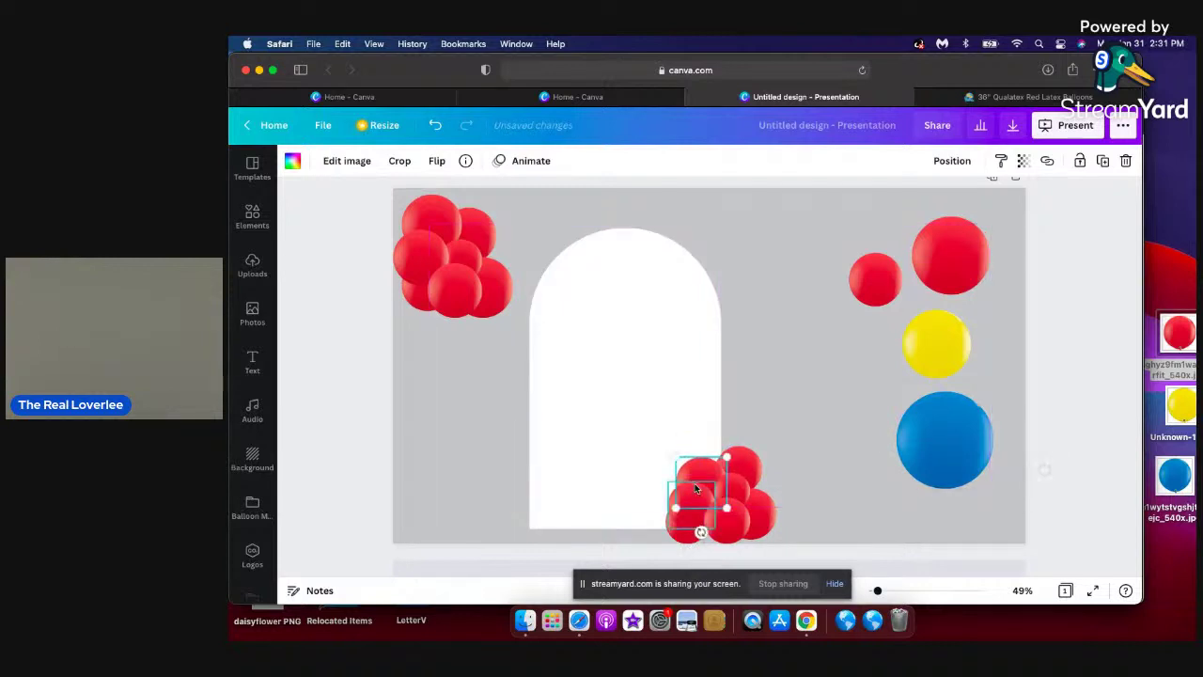
left_click(736, 518)
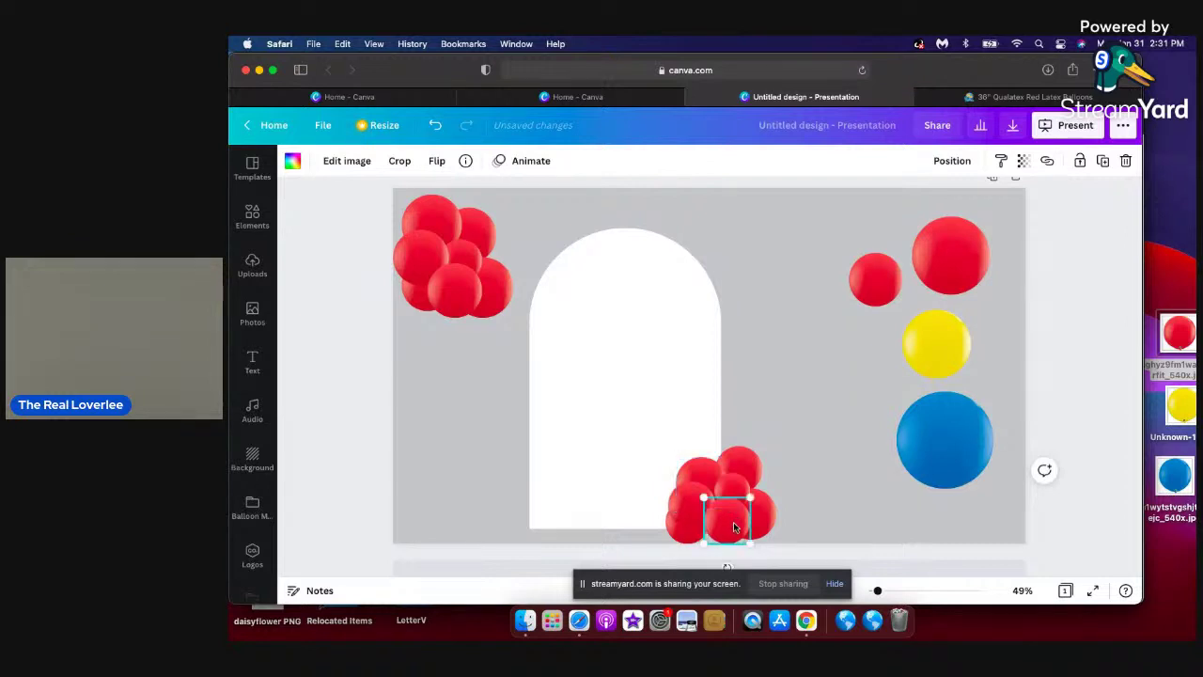
left_click_drag(730, 524, 733, 527)
left_click_drag(747, 528, 651, 494)
left_click(709, 529)
left_click(768, 517)
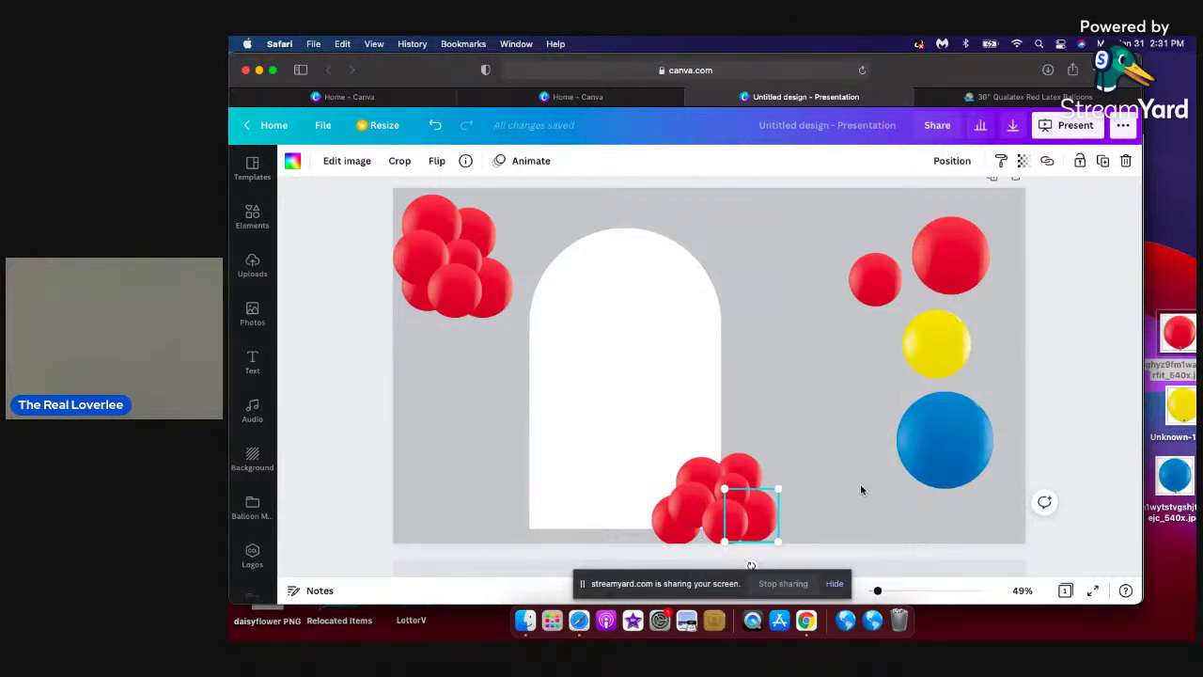
left_click(797, 256)
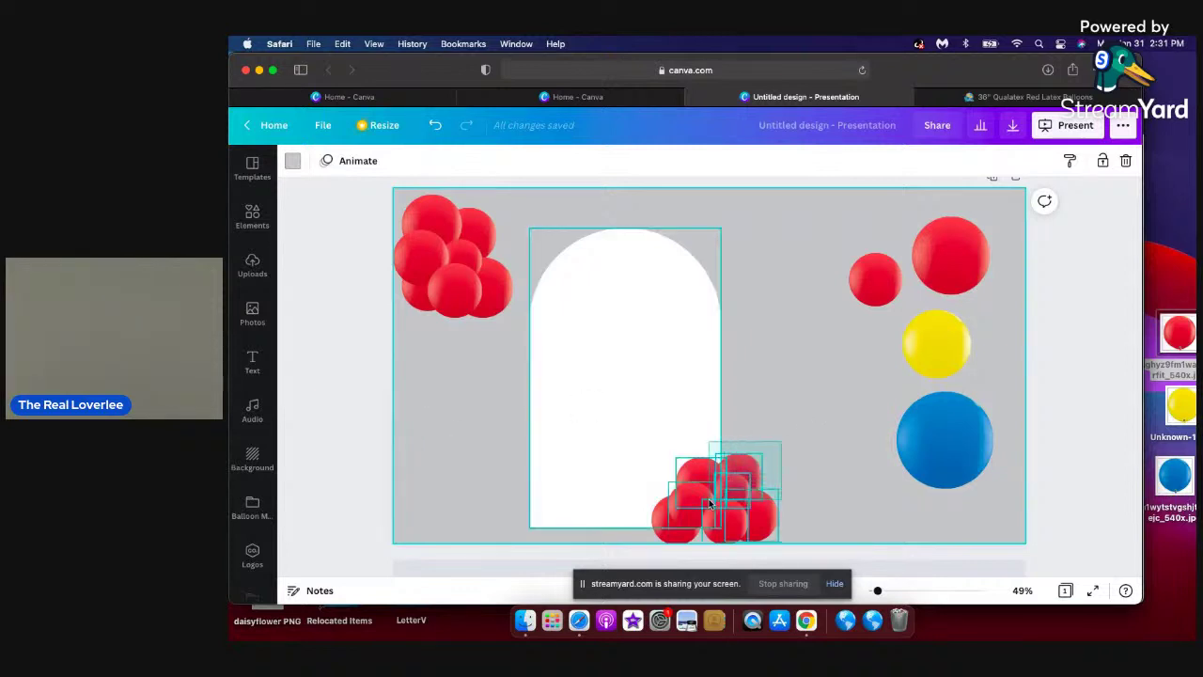
left_click(757, 465)
left_click(876, 484)
left_click_drag(805, 527, 702, 503)
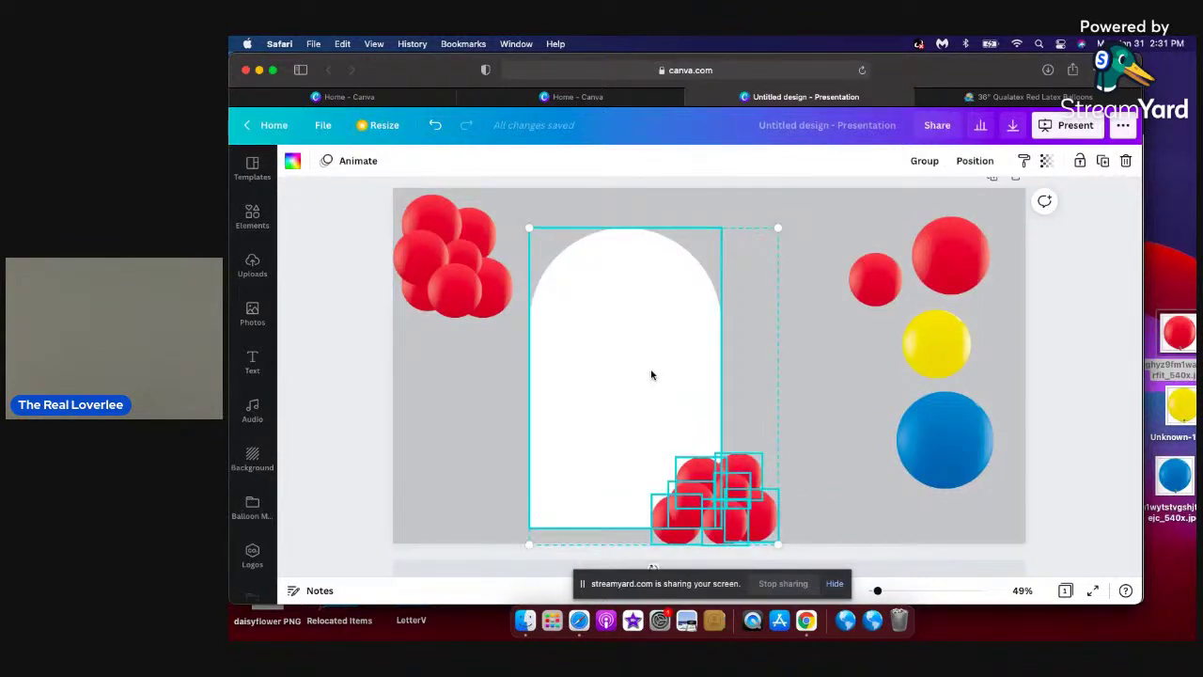
left_click(790, 293)
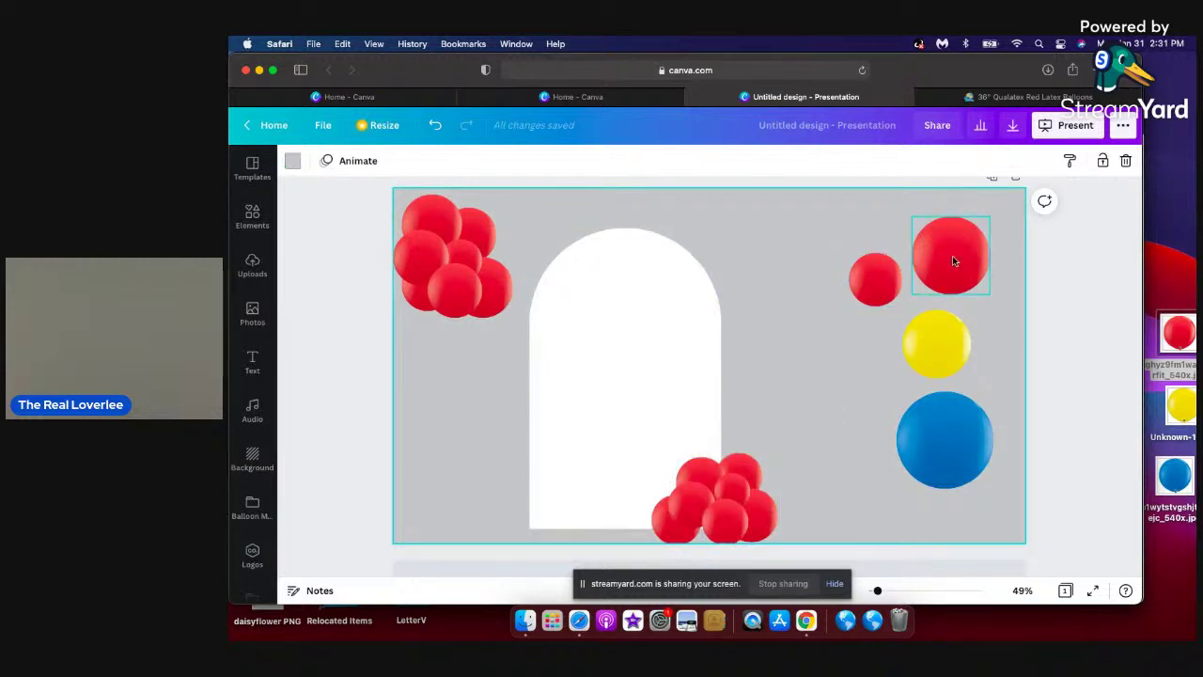
Delete the spare small red balloon beside the large red one.
left_click(893, 282)
key("Delete")
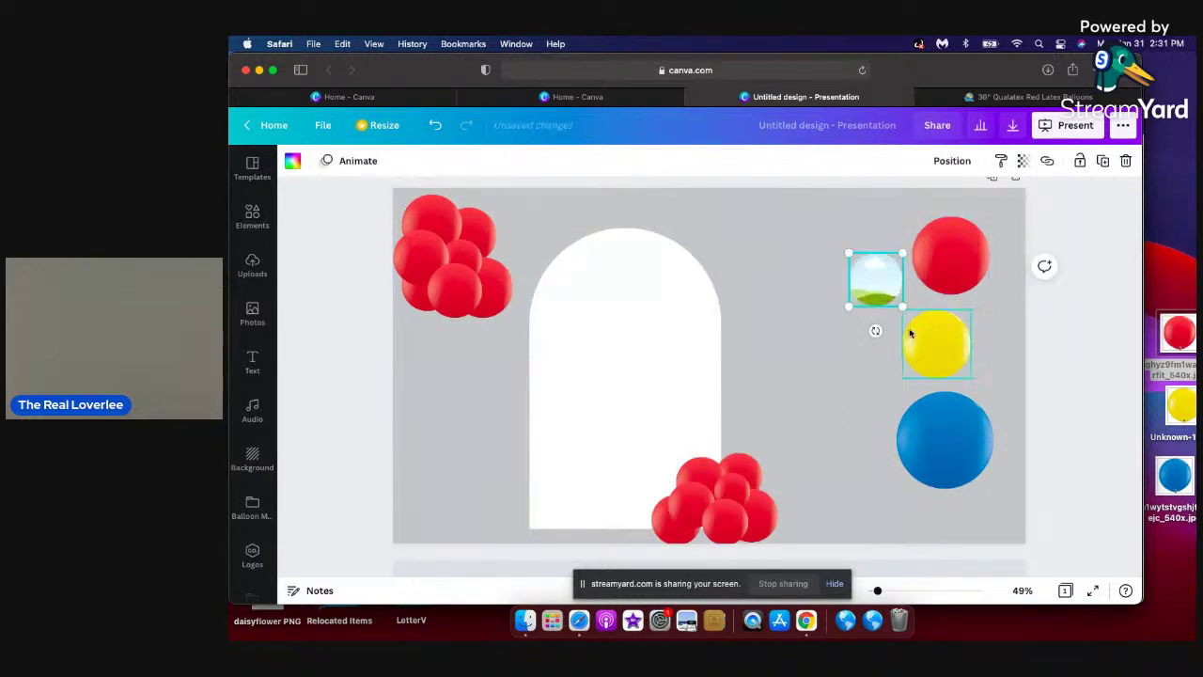
key("Delete")
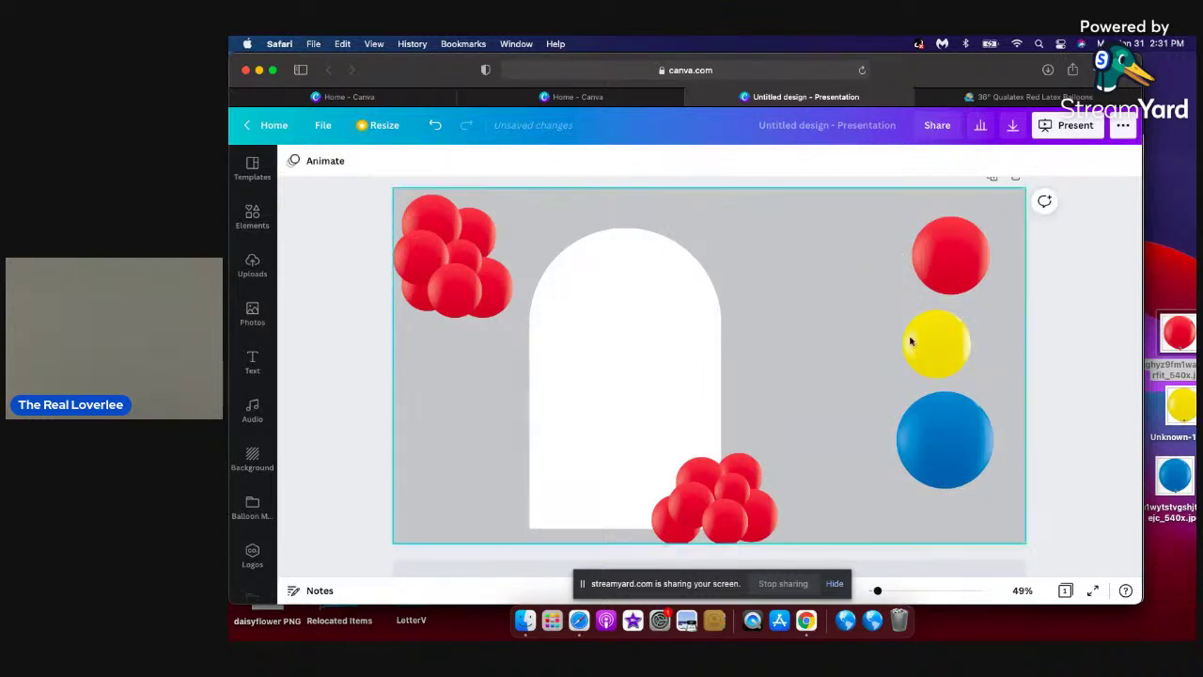
Move the yellow balloon beside the arch, return one copy between the red and blue balloons, and duplicate it again for the new cluster.
left_click_drag(945, 351, 812, 278)
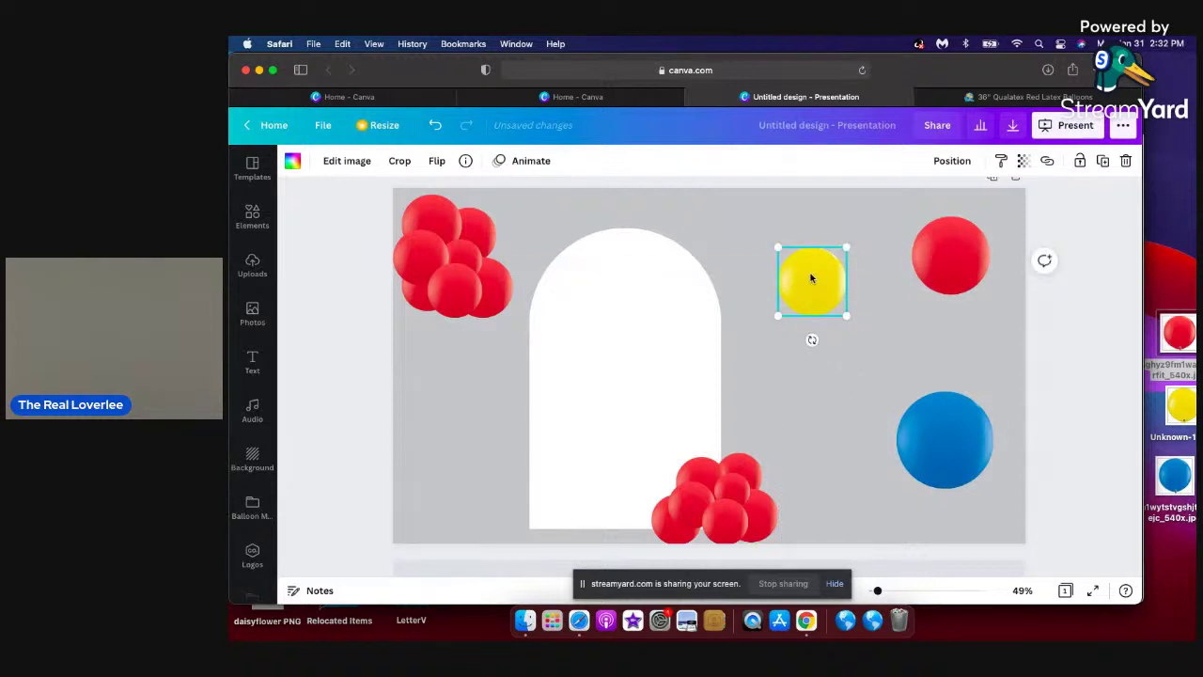
left_click(1099, 162)
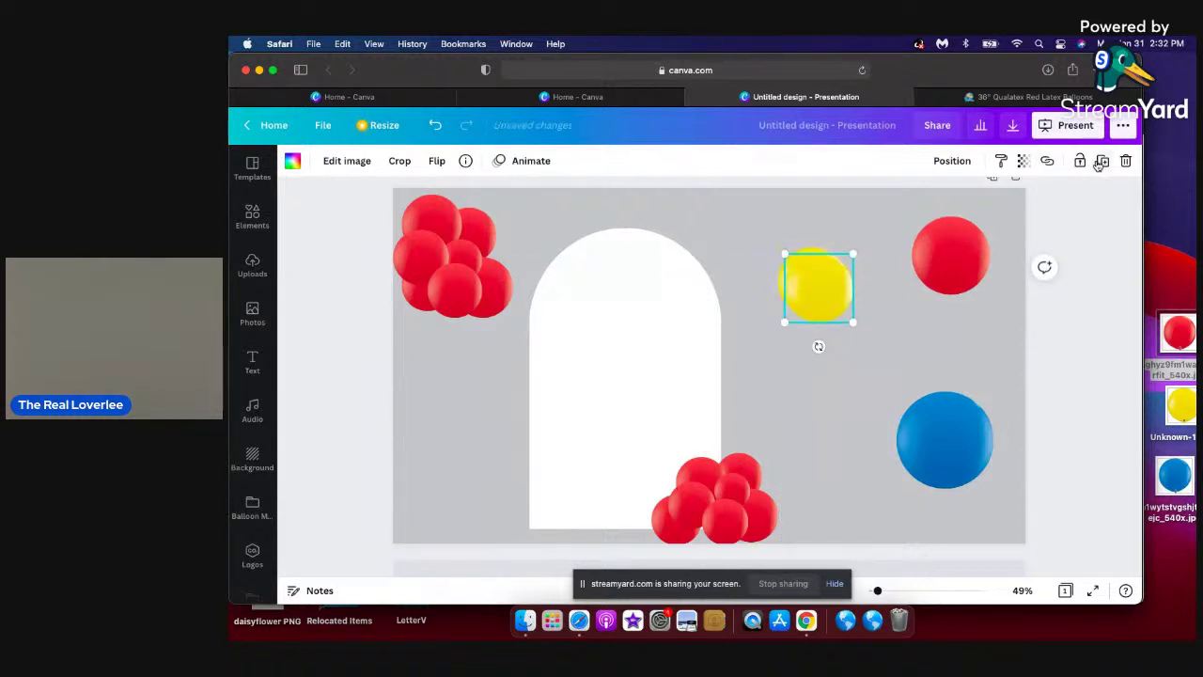
left_click_drag(796, 297, 937, 342)
left_click(829, 285)
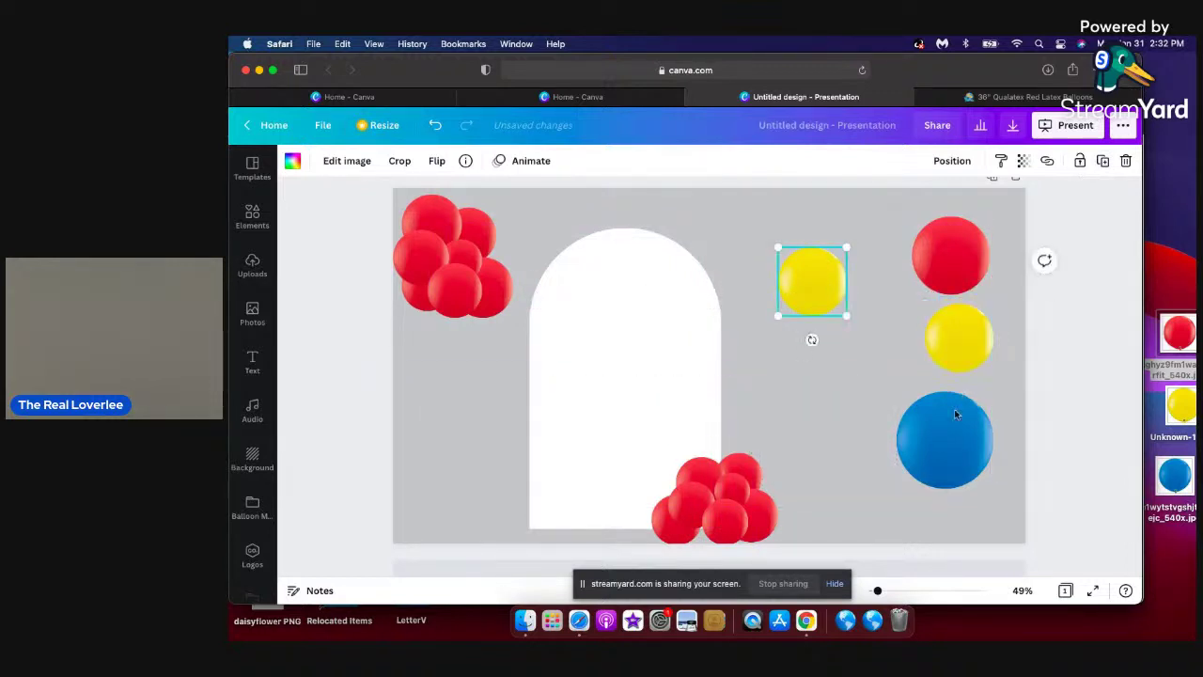
left_click(1102, 161)
left_click(1101, 162)
Shrink two yellow copies and place one on top of the red cluster at the arch's base.
left_click_drag(824, 319, 757, 350)
left_click_drag(854, 338, 838, 348)
left_click(841, 295)
left_click_drag(840, 296, 870, 344)
left_click_drag(775, 412, 687, 465)
left_click_drag(674, 410, 692, 427)
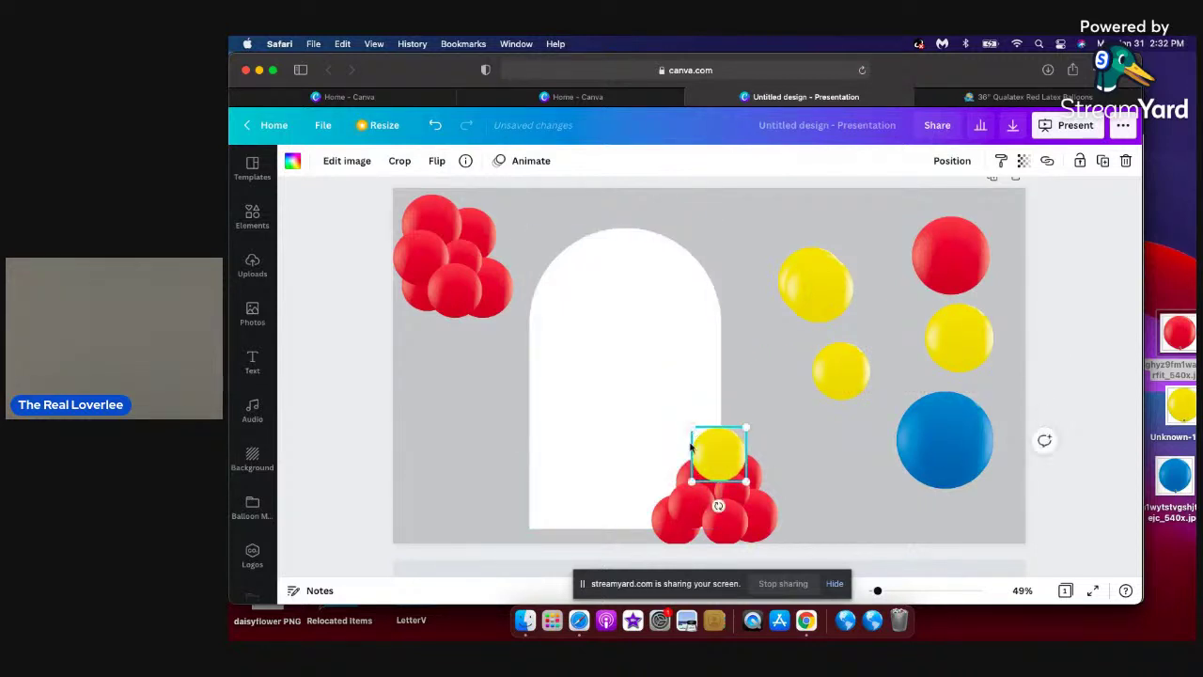
left_click_drag(710, 482, 757, 429)
Add two more reduced yellow balloons above the red cluster, layering the right one behind the front yellow balloon.
left_click(824, 386)
left_click_drag(824, 391, 690, 453)
left_click(811, 276)
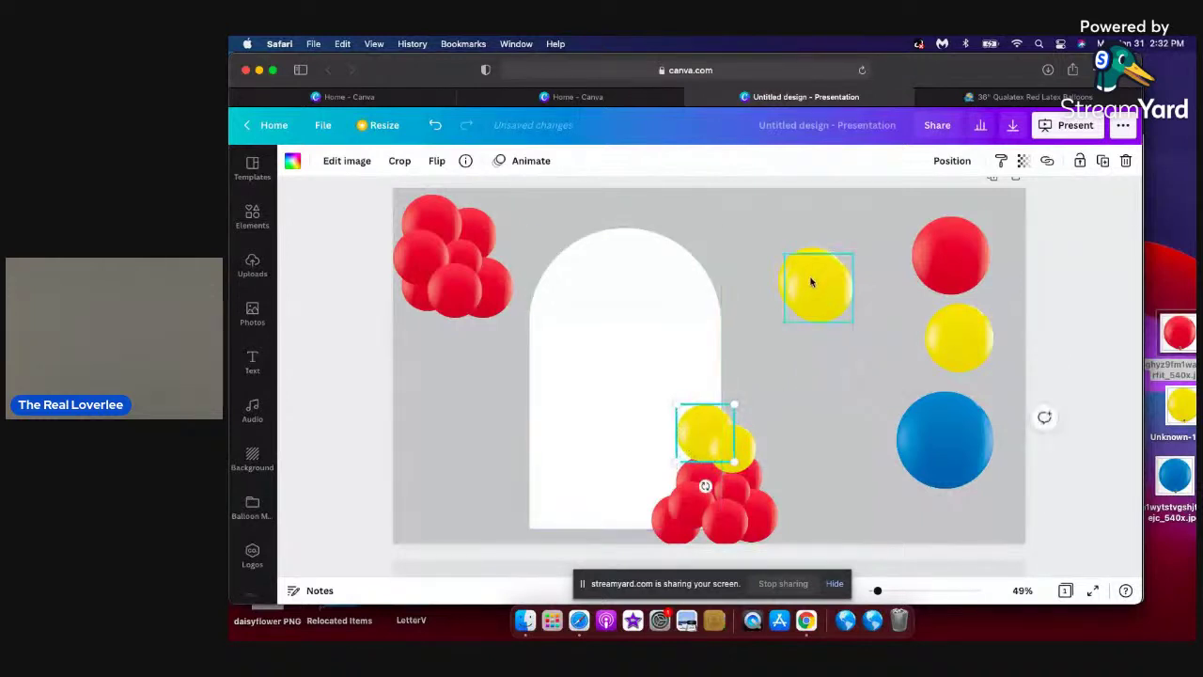
left_click_drag(805, 298, 766, 408)
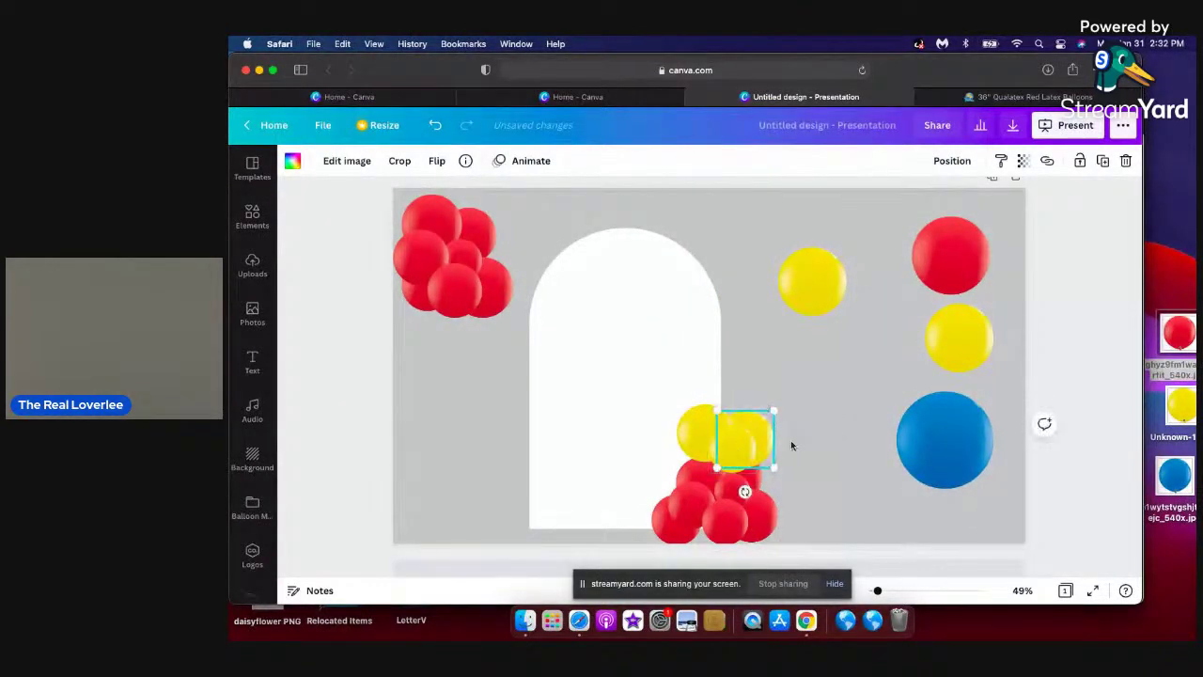
right_click(801, 434)
Duplicate the remaining yellow balloon beside the arch three times and spread out the copies.
left_click(839, 274)
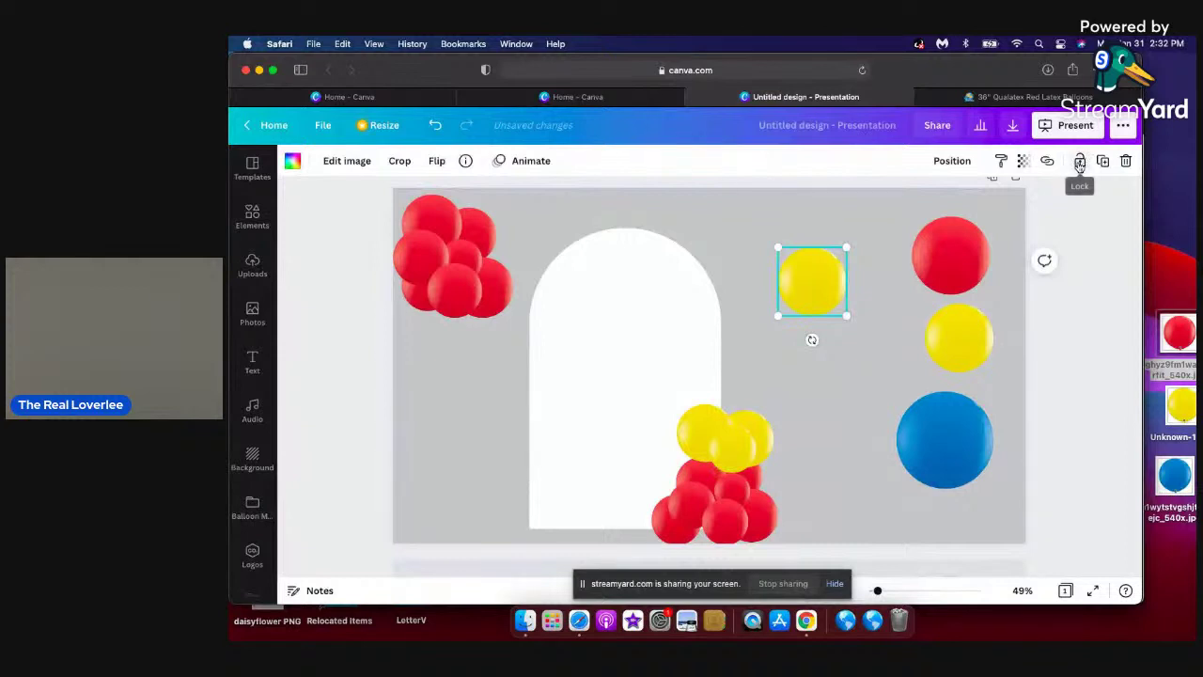
left_click(1103, 162)
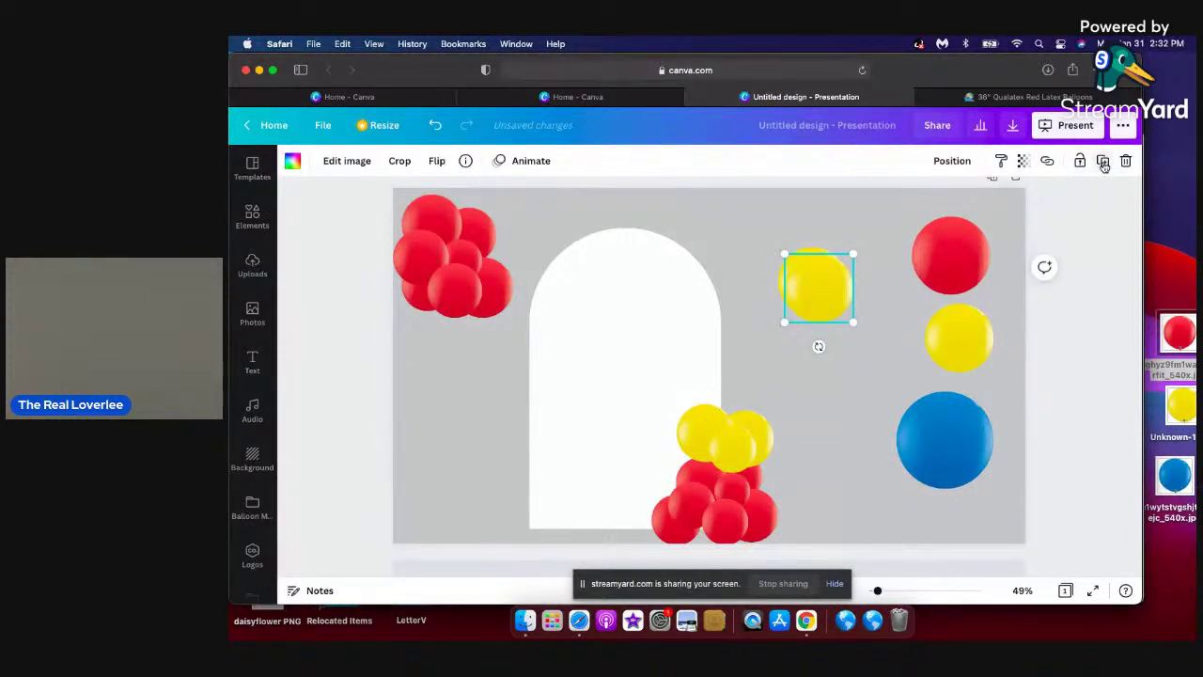
left_click(1103, 162)
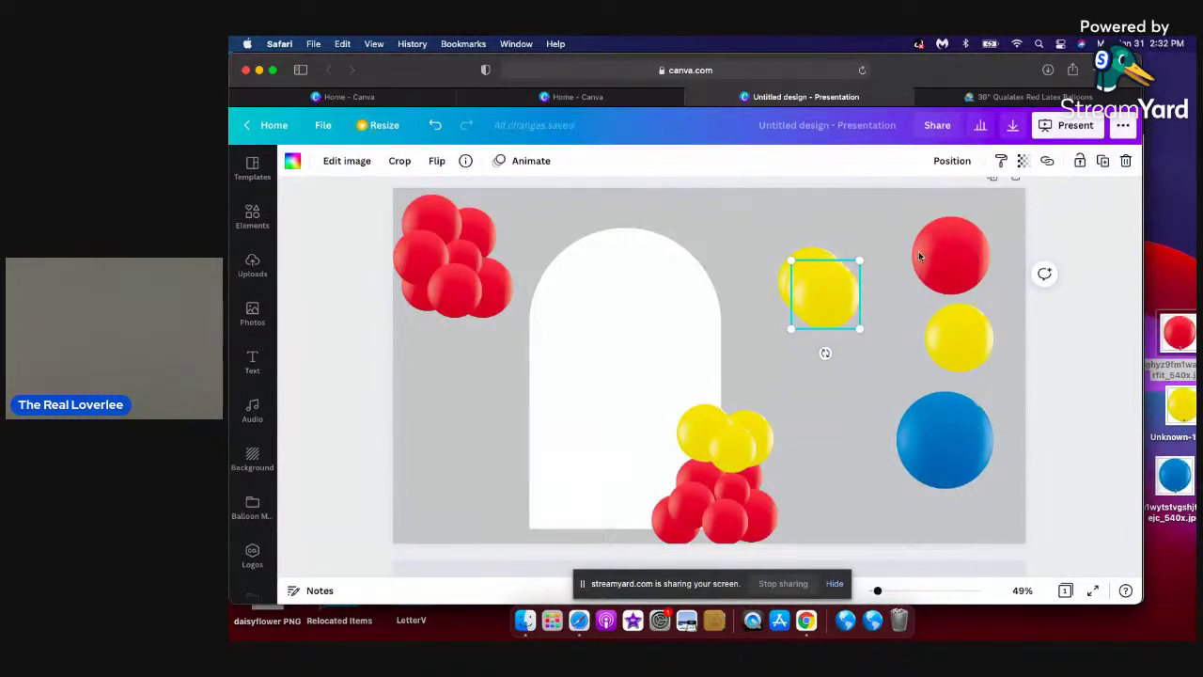
left_click(1103, 162)
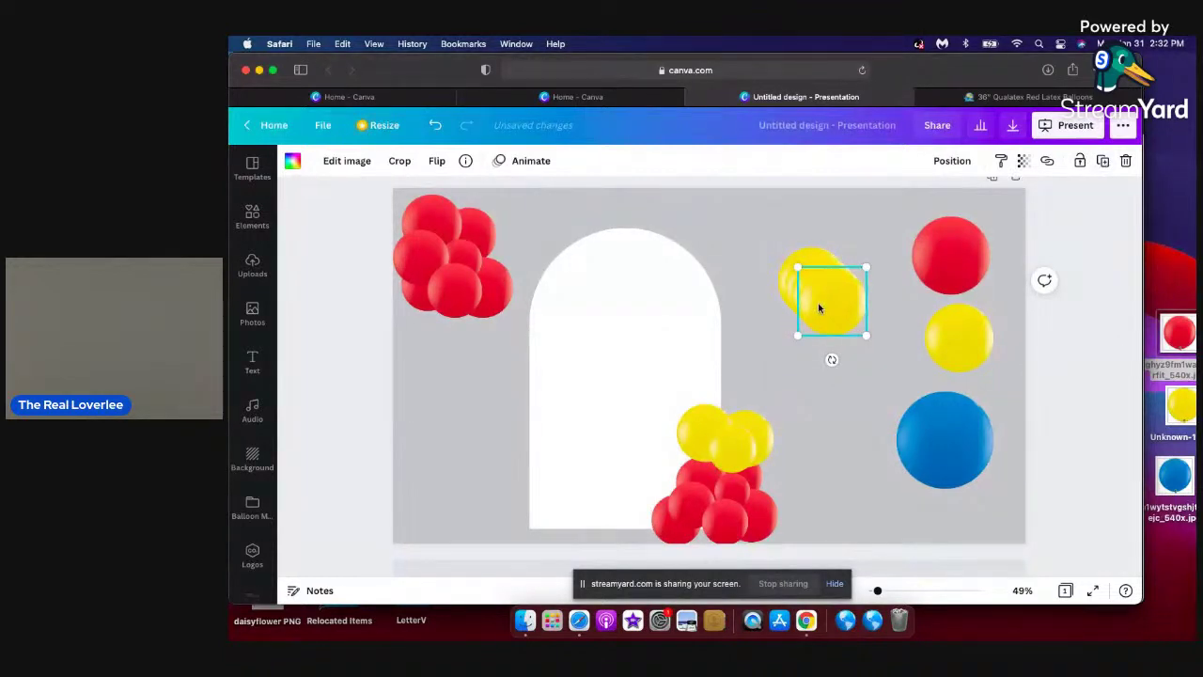
left_click_drag(819, 302, 771, 326)
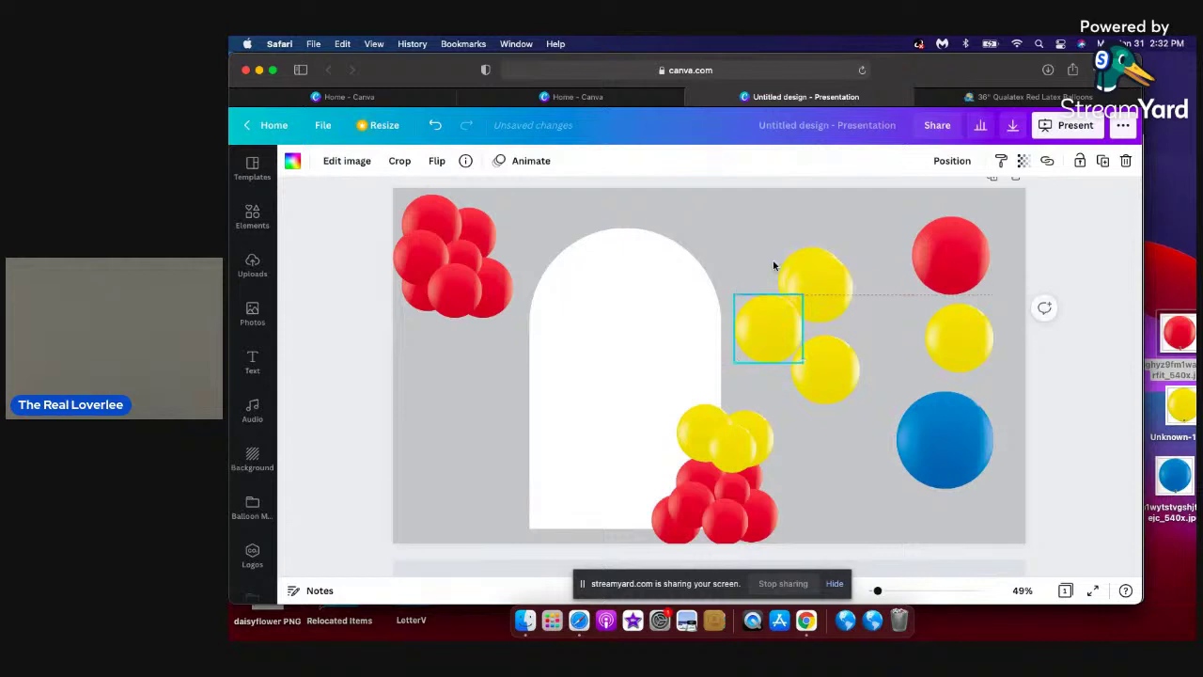
Place a small yellow balloon at the top of the yellow cluster and a reduced one at its upper left.
left_click(809, 274)
left_click_drag(808, 274, 736, 411)
left_click(818, 456)
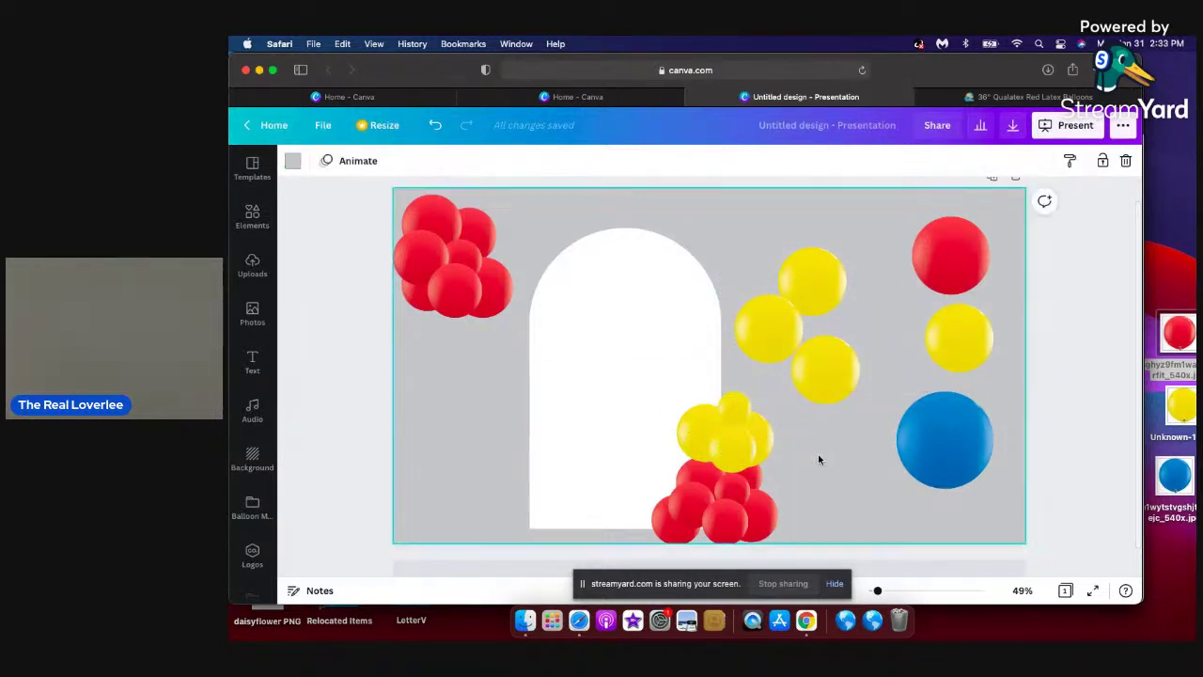
left_click(811, 285)
left_click_drag(812, 281, 701, 388)
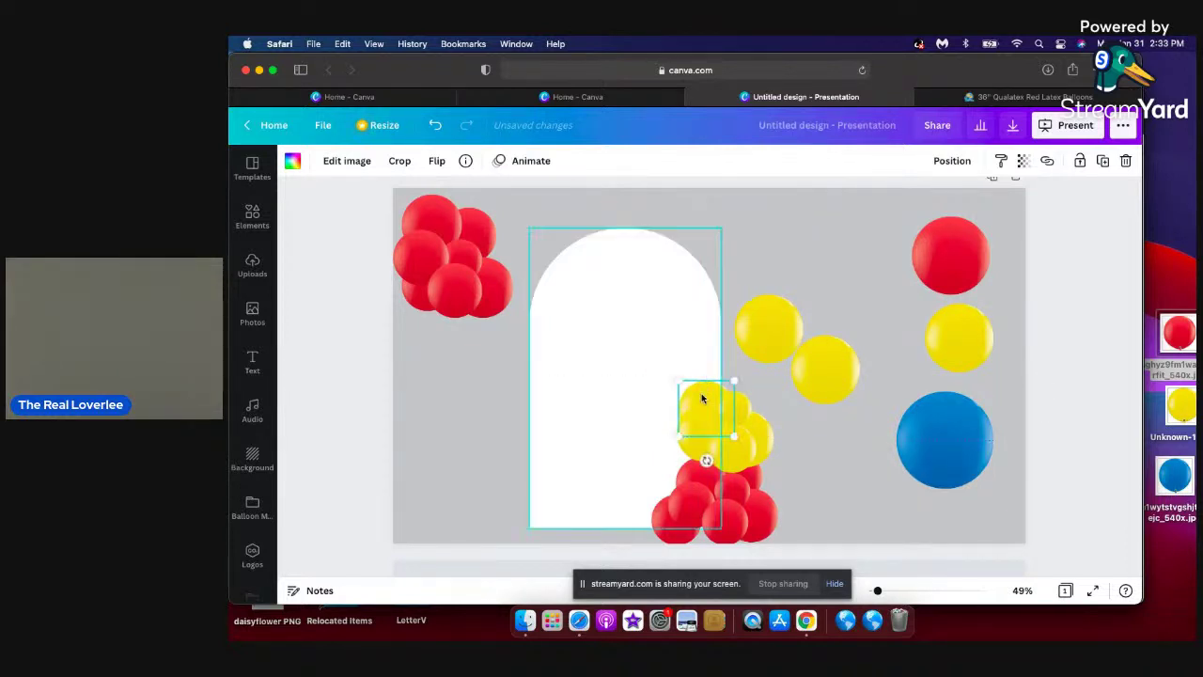
Duplicate a loose yellow balloon, place a smaller copy at the yellow cluster's upper right and send it backward.
left_click(768, 339)
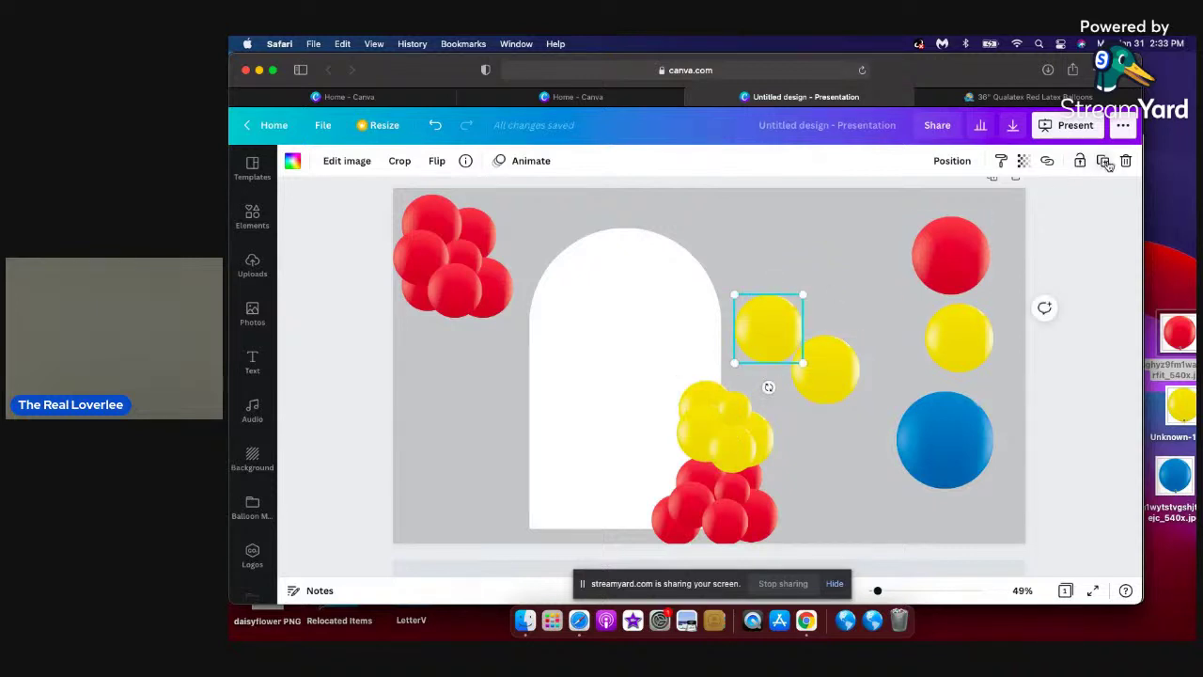
left_click(1105, 162)
left_click_drag(778, 343, 784, 384)
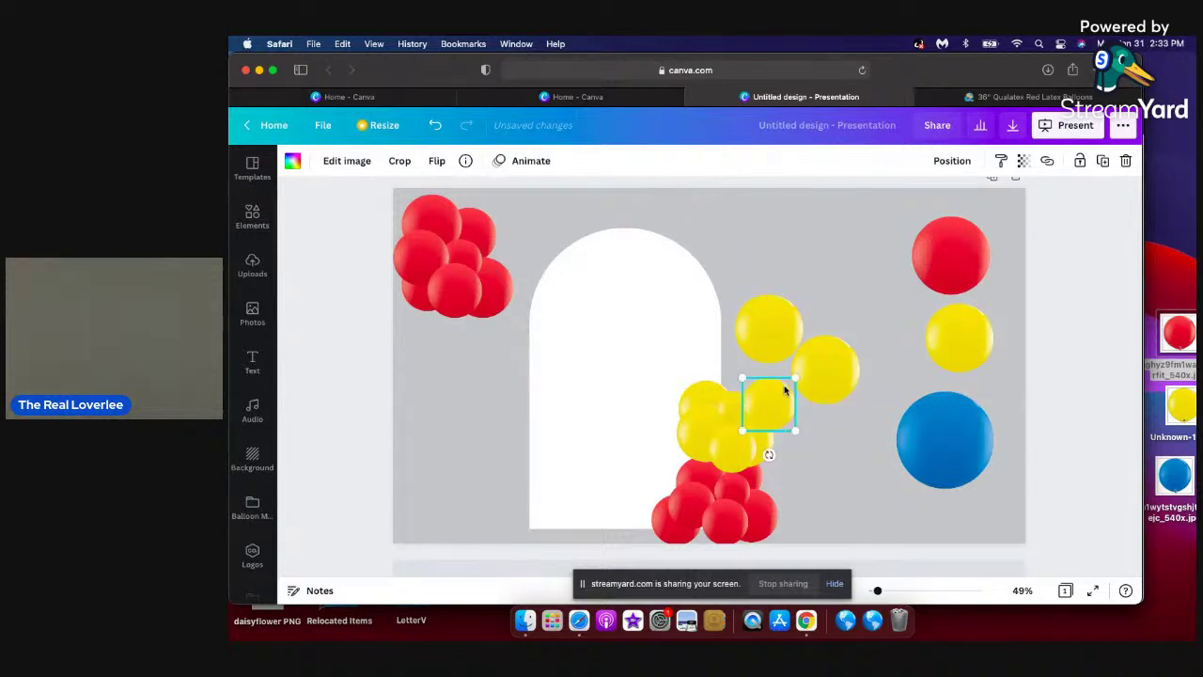
left_click(952, 160)
left_click(908, 203)
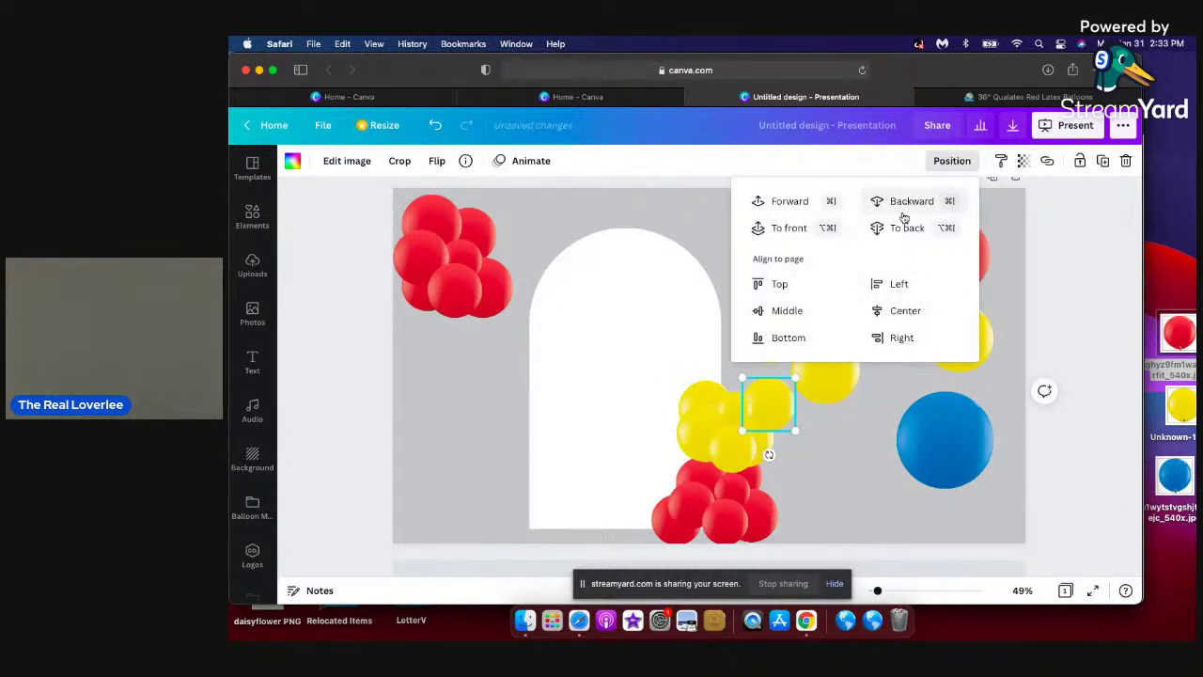
Rearrange the yellow cluster's upper balloons and move its small balloon down toward the center.
left_click(775, 417)
left_click_drag(776, 416, 707, 399)
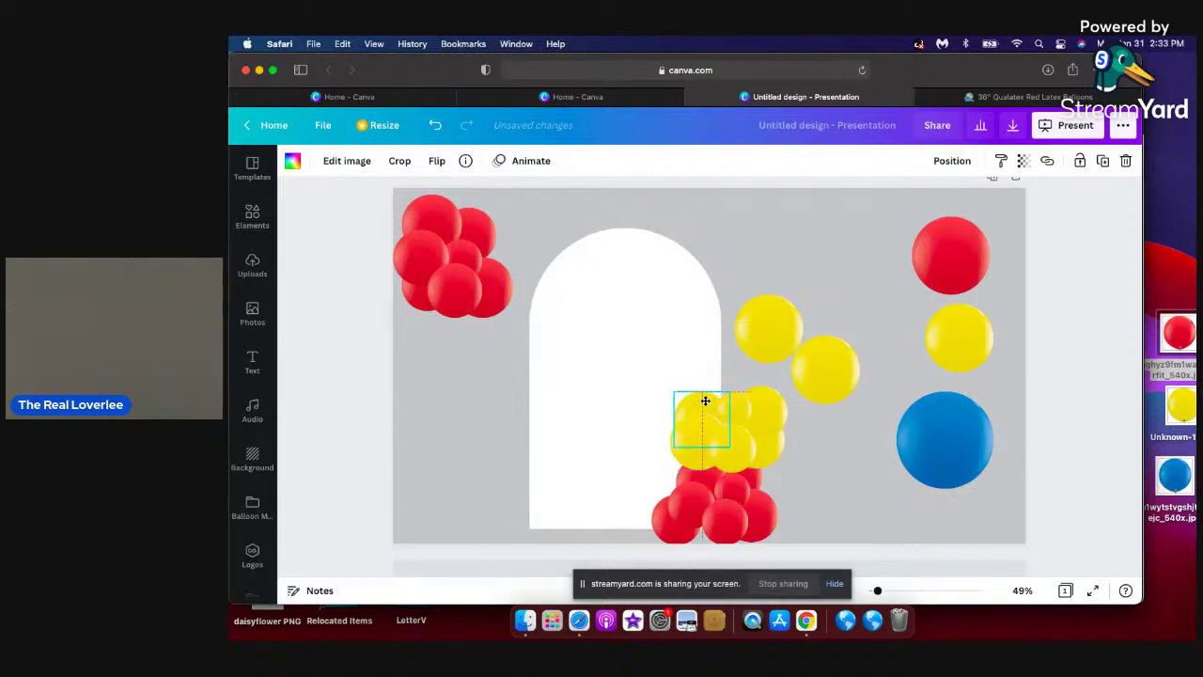
left_click(737, 411)
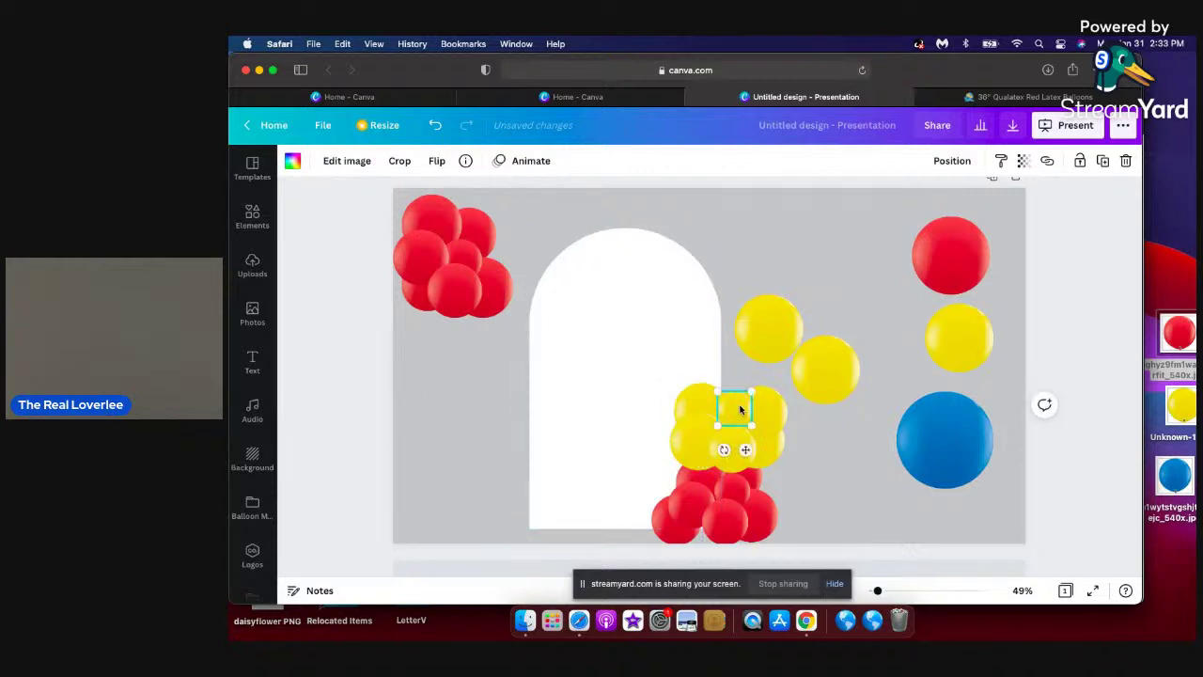
left_click_drag(739, 404, 740, 418)
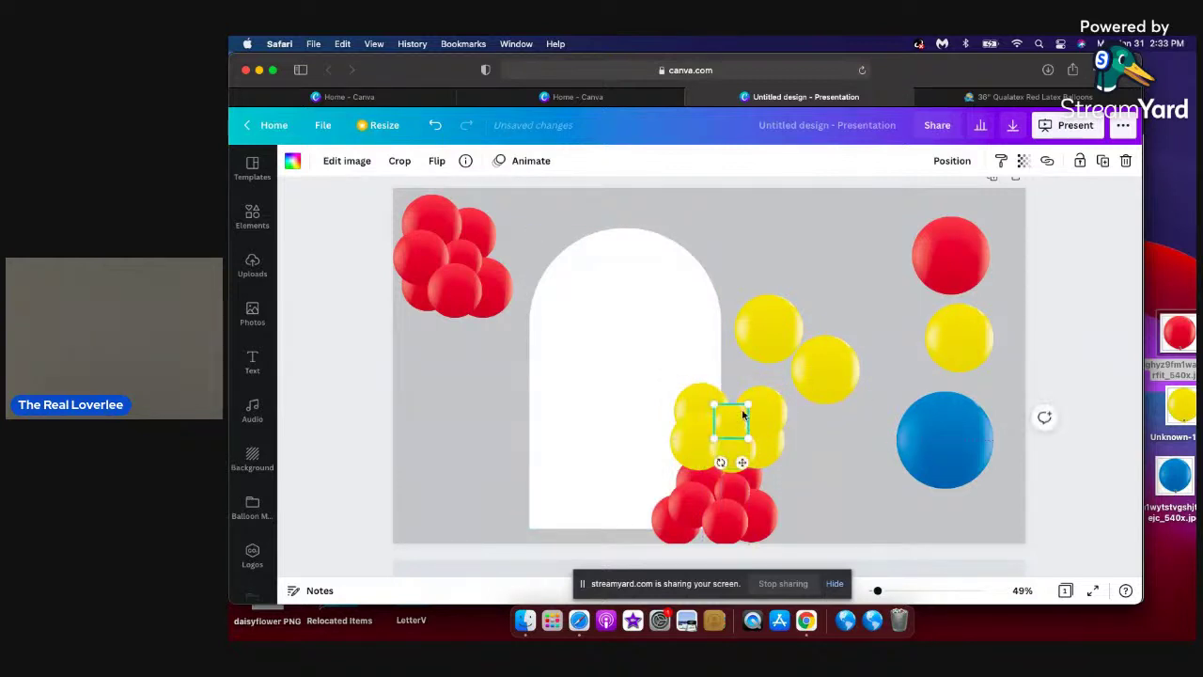
Layer the two remaining loose yellow balloons into the yellow cluster, a reduced one at the top and a large one behind its right side.
left_click(816, 348)
left_click_drag(816, 349, 739, 379)
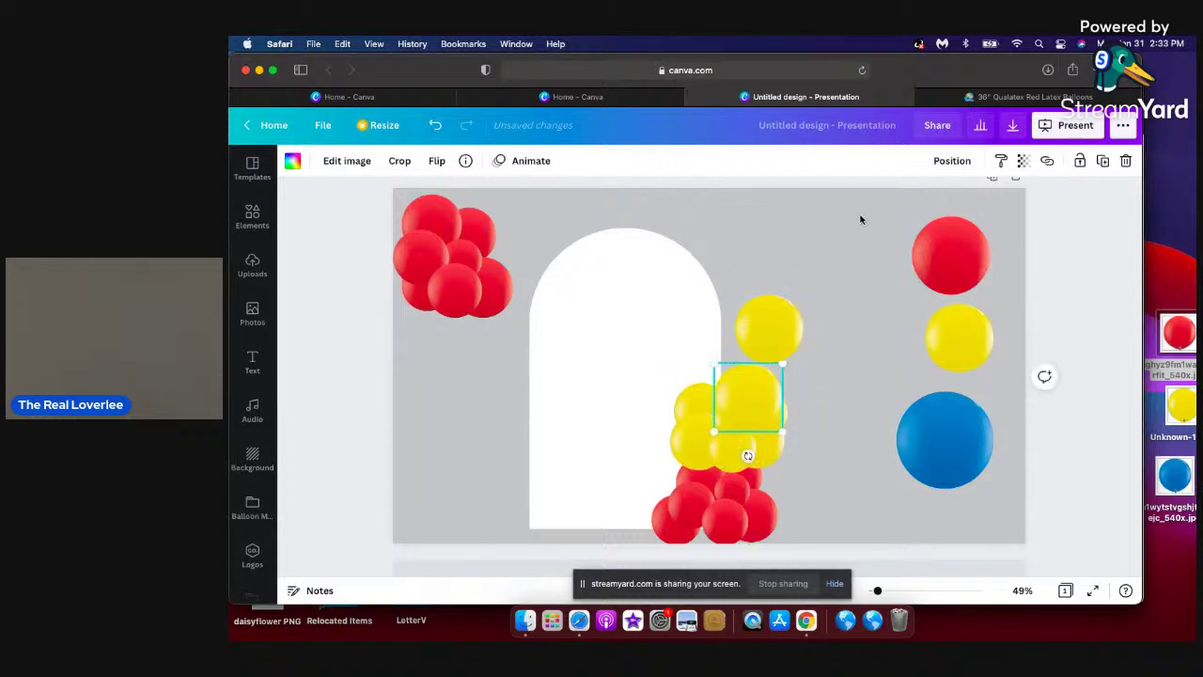
left_click(951, 160)
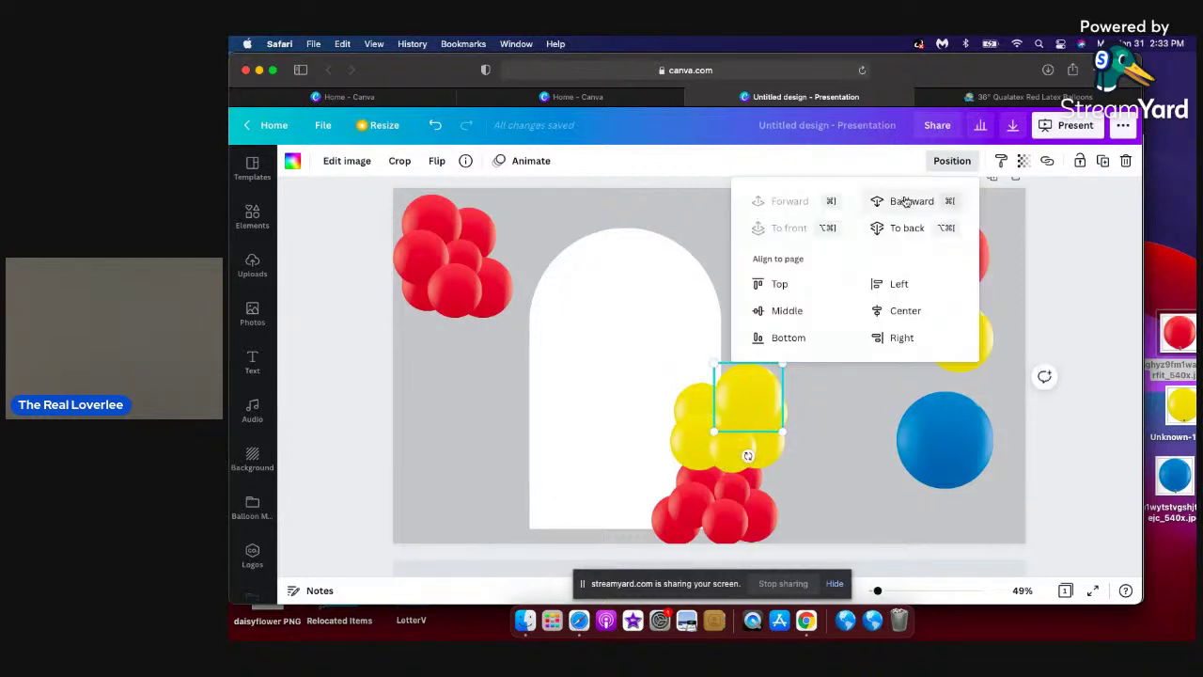
left_click(827, 422)
left_click(771, 385)
mouse_move(771, 384)
left_mouse_down()
mouse_move(804, 404)
mouse_move(803, 390)
mouse_move(770, 376)
left_mouse_up()
left_click_drag(777, 430, 707, 398)
left_click(775, 347)
left_click(682, 408)
left_click_drag(671, 381, 674, 382)
left_click(843, 350)
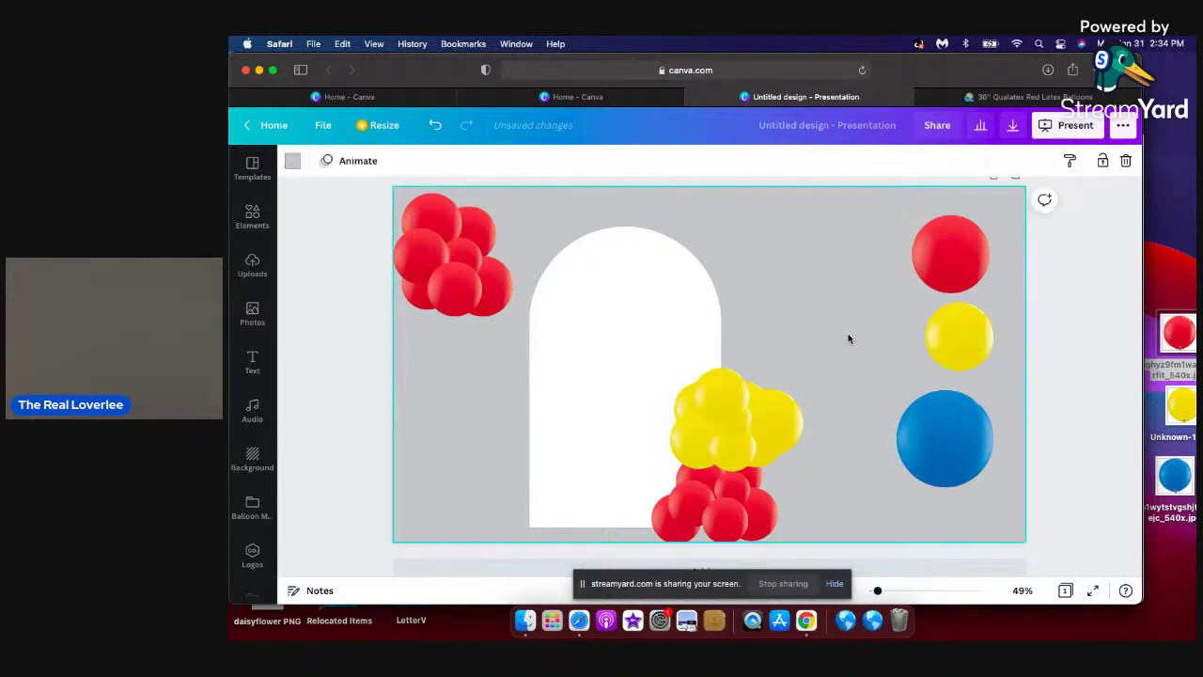
Move the large yellow balloon to the cluster's upper right and place a small one at the lower-right edge.
left_click_drag(774, 425, 788, 371)
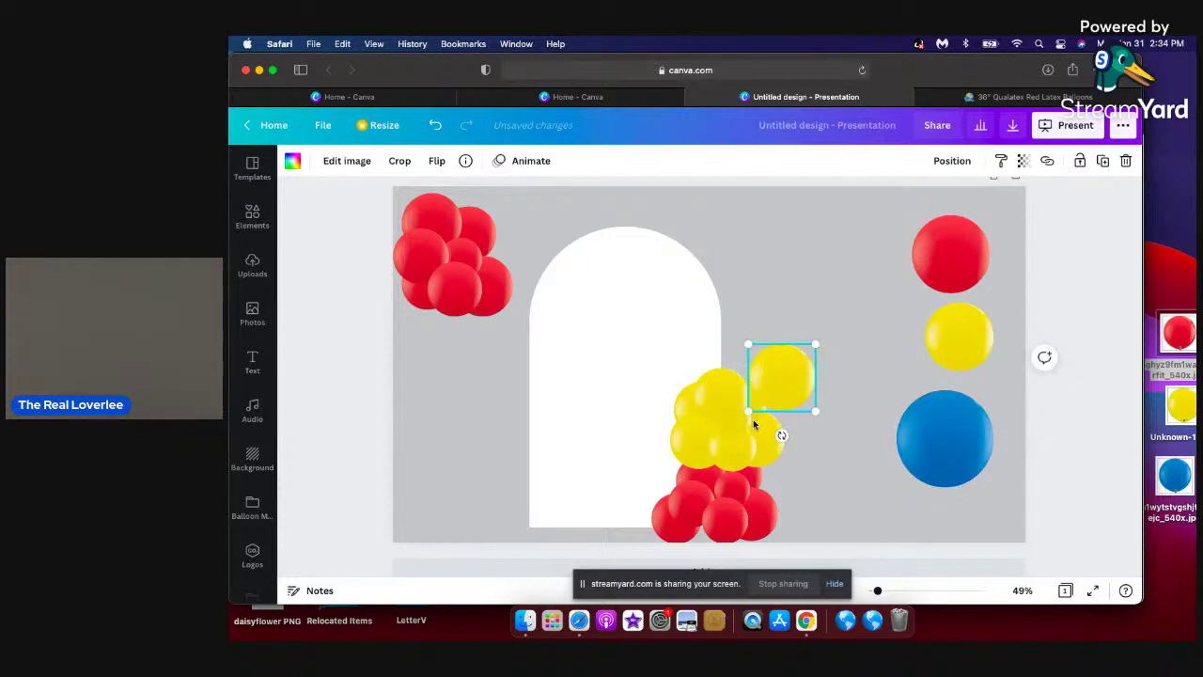
left_click(840, 299)
left_click_drag(757, 416, 798, 459)
left_click_drag(794, 394, 767, 408)
left_click(813, 382)
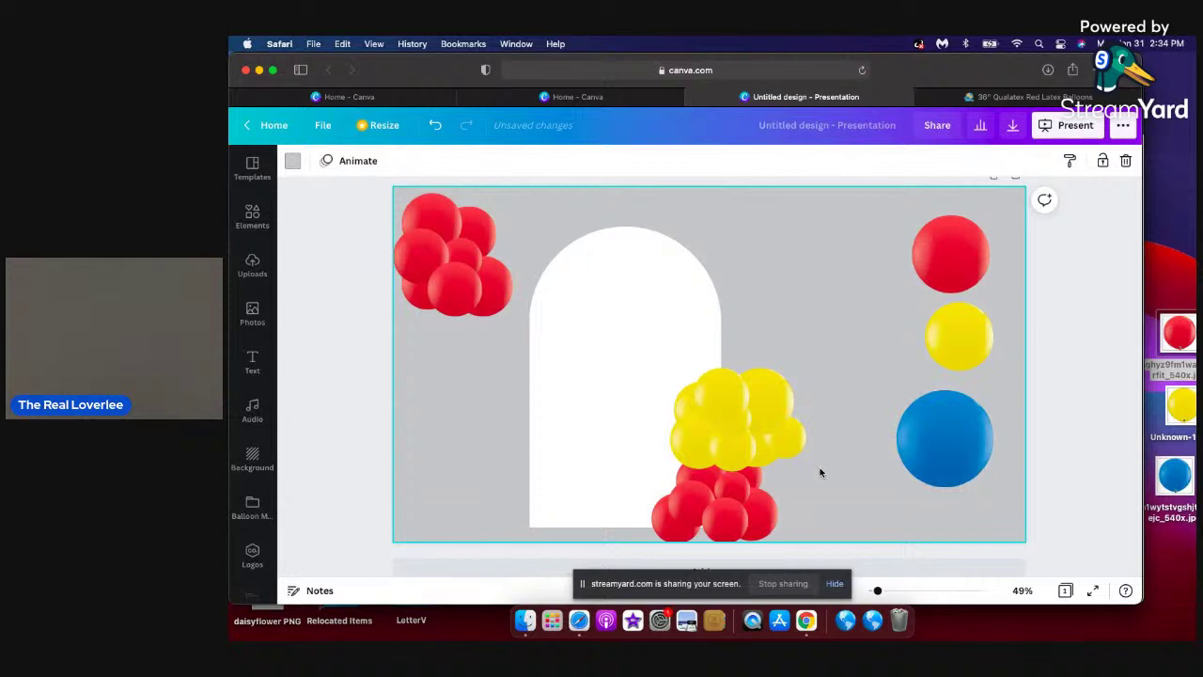
Place a small yellow balloon over the gap right of the cluster's center and nudge the top balloon.
left_click_drag(749, 420, 772, 447)
left_click(856, 314)
left_click(715, 409)
left_click_drag(714, 409, 711, 404)
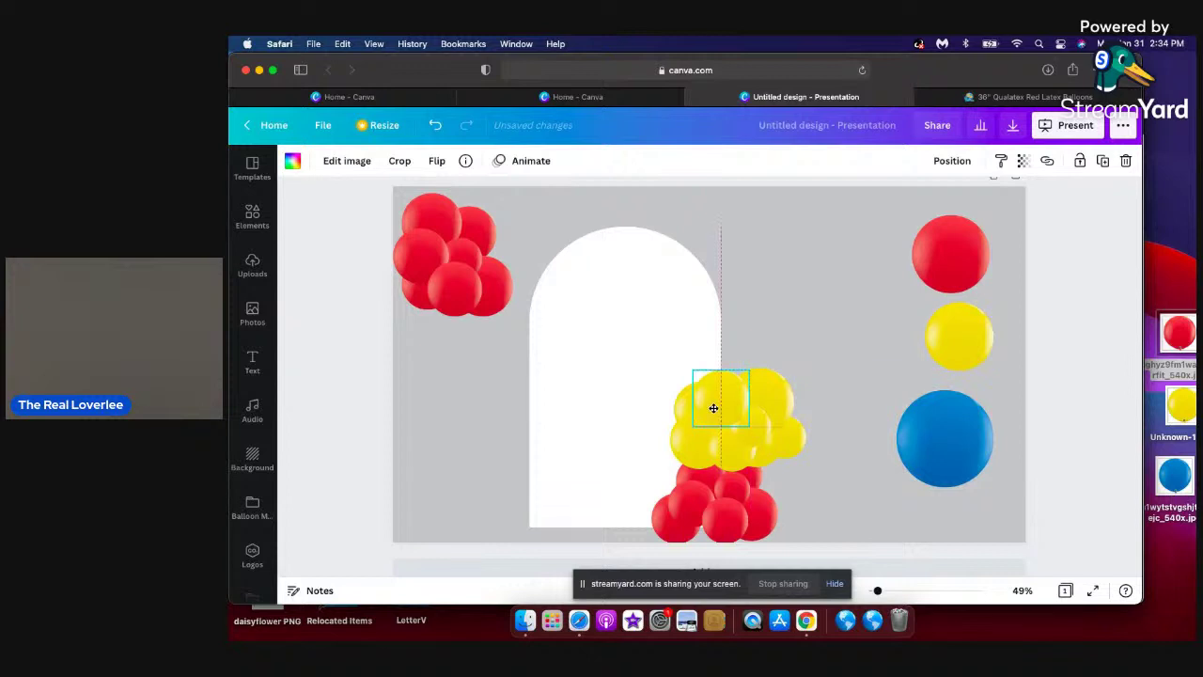
Move the right-hand red balloons outward and enlarge the front one so the base cluster spreads wider to the right.
left_click(756, 484)
left_click_drag(756, 484, 709, 469)
left_click(856, 511)
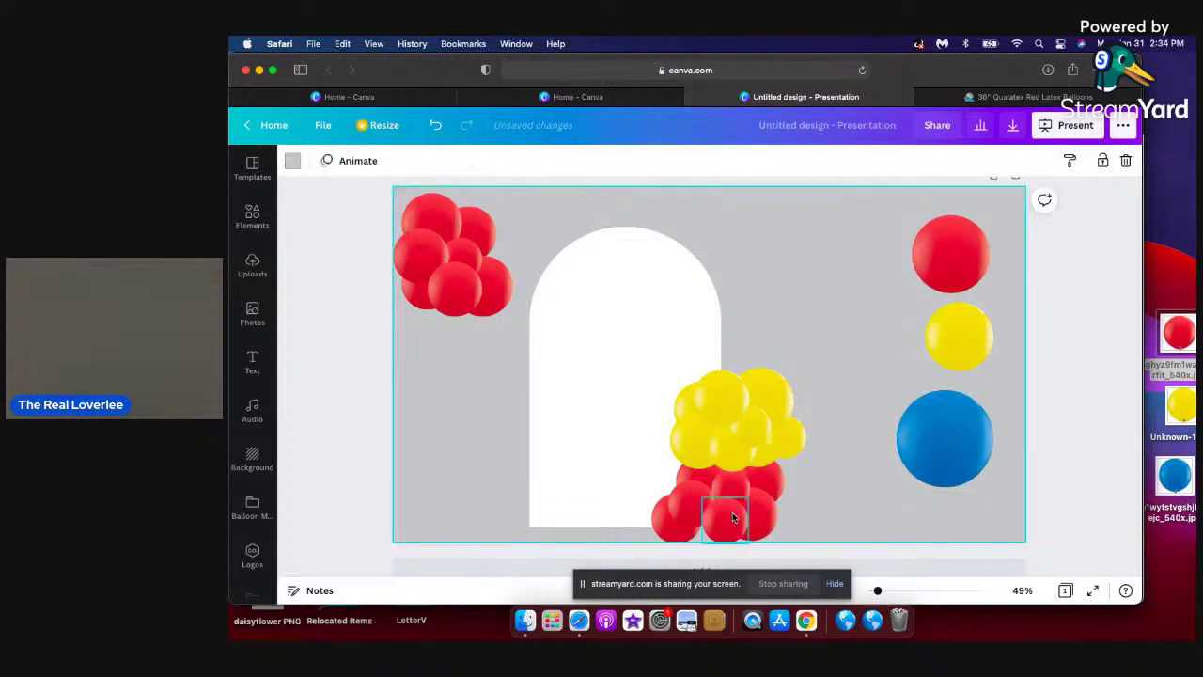
left_click(765, 522)
left_click_drag(765, 523, 779, 479)
left_click(731, 512)
left_click_drag(730, 514, 684, 523)
left_click(812, 498)
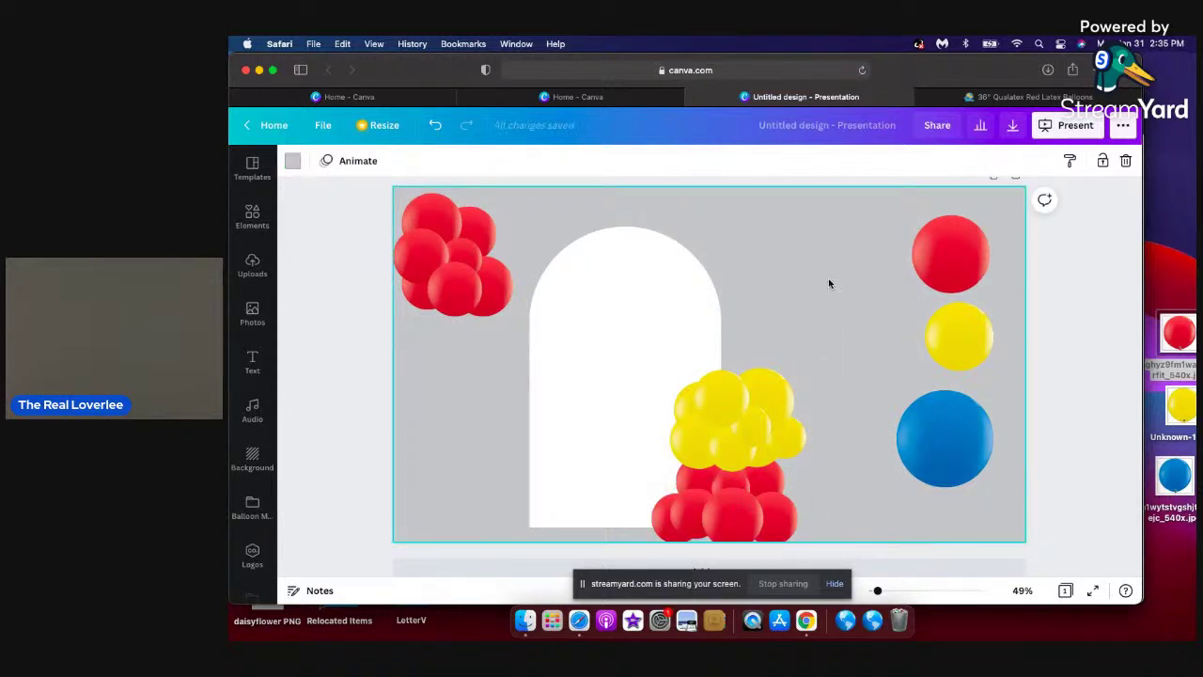
Select the upper and right balloons of the yellow cluster and place a copy of them below the upper-left red cluster.
left_click_drag(828, 374, 813, 278)
key("super+z")
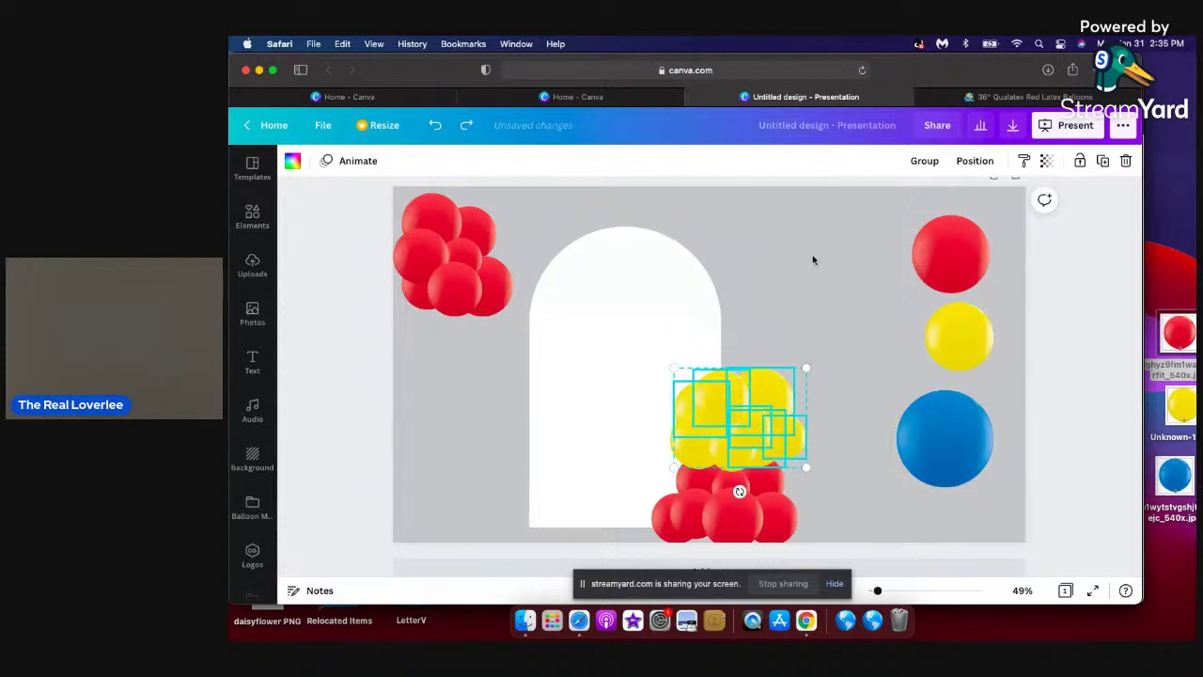
left_click(813, 260)
left_click_drag(734, 413, 448, 391)
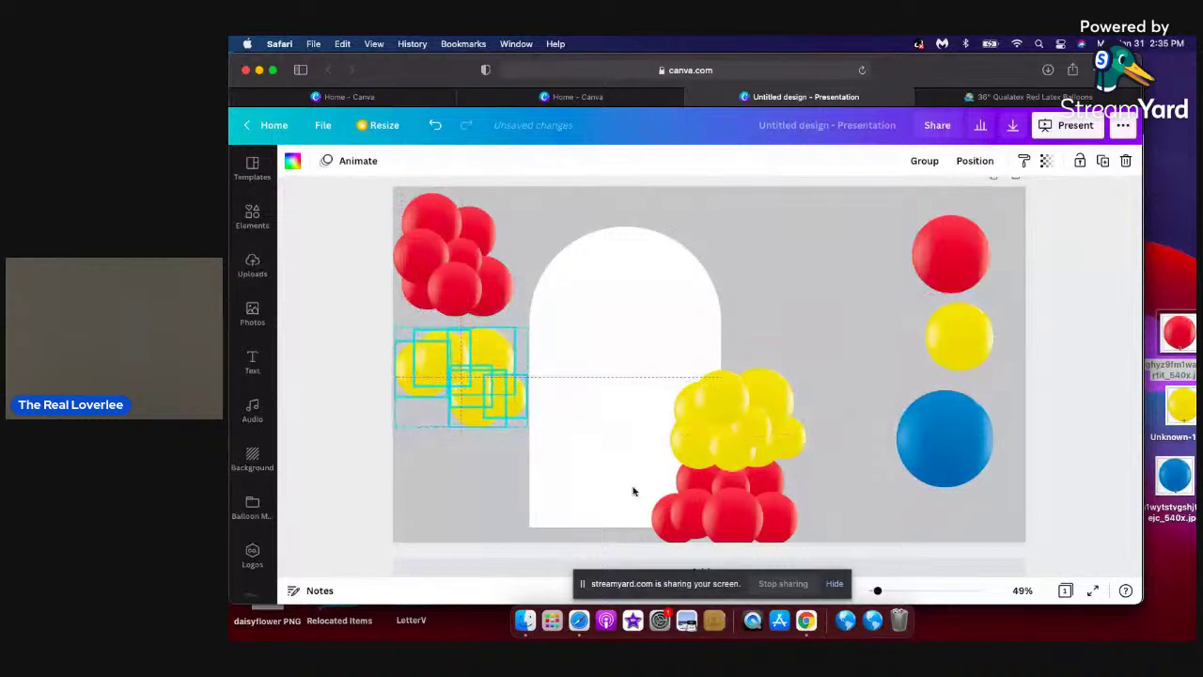
Place a copy of the right yellow cluster's lower-left balloon at the front of the left yellow cluster.
mouse_move(693, 429)
left_mouse_down()
mouse_move(467, 425)
mouse_move(429, 397)
mouse_move(618, 469)
mouse_move(698, 449)
mouse_move(696, 435)
mouse_move(689, 441)
left_mouse_up()
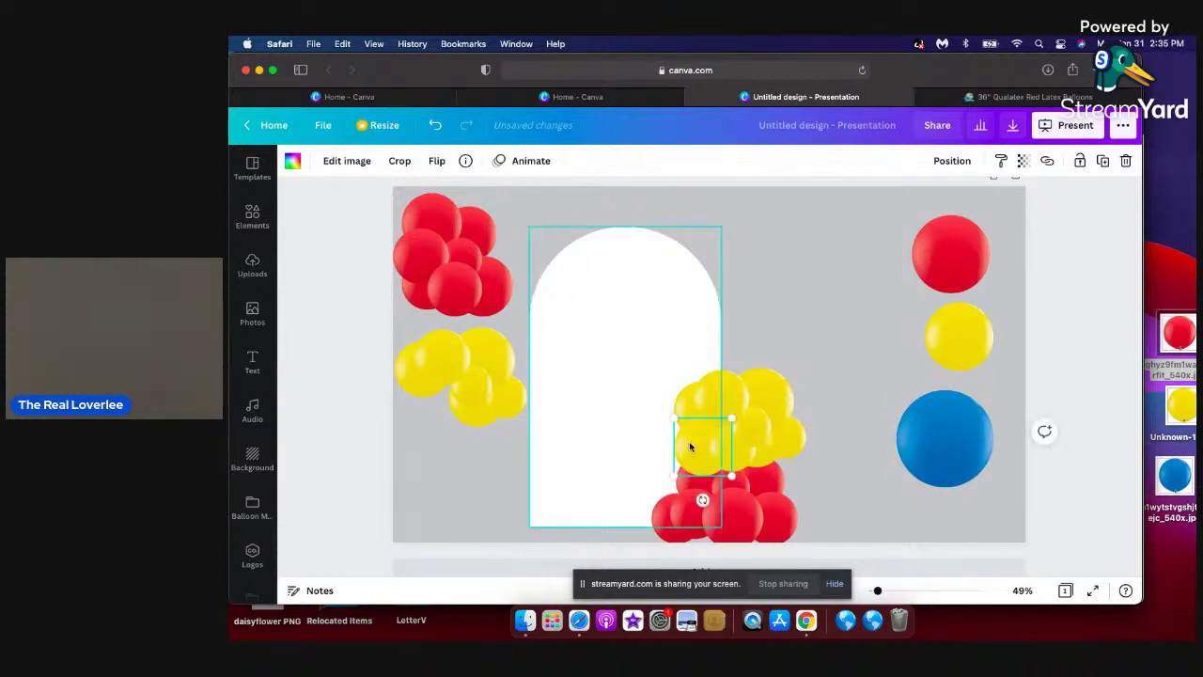
left_click(714, 448)
left_click(702, 449)
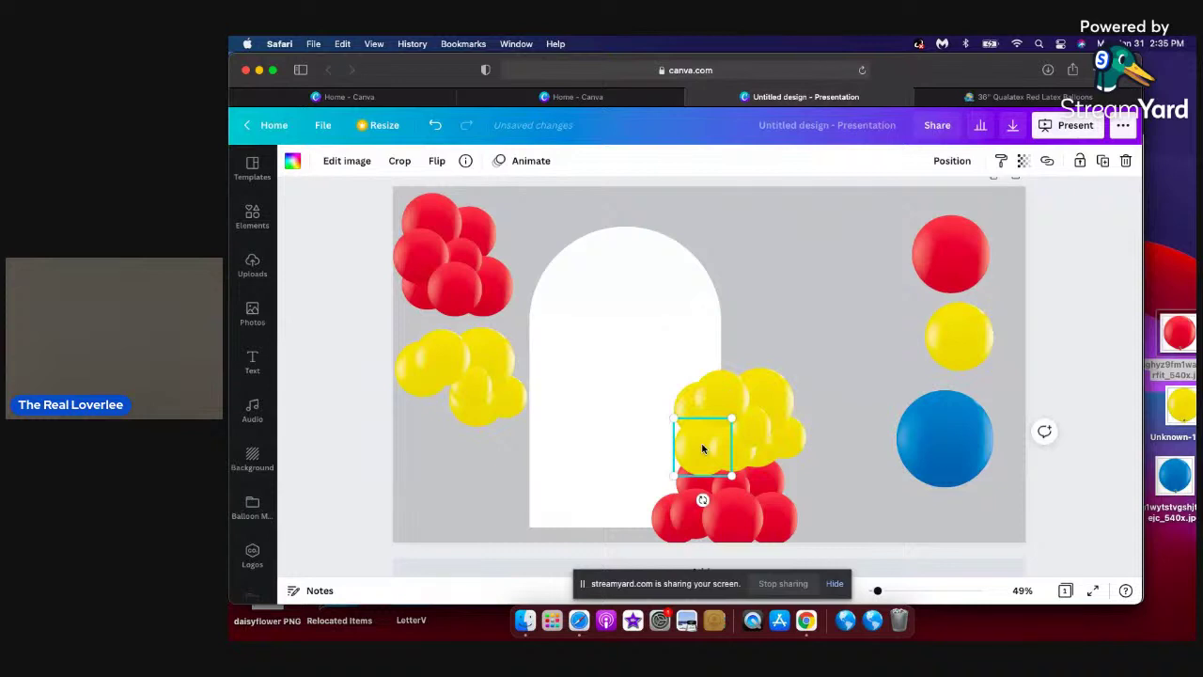
left_click_drag(704, 455, 428, 404)
left_click(818, 302)
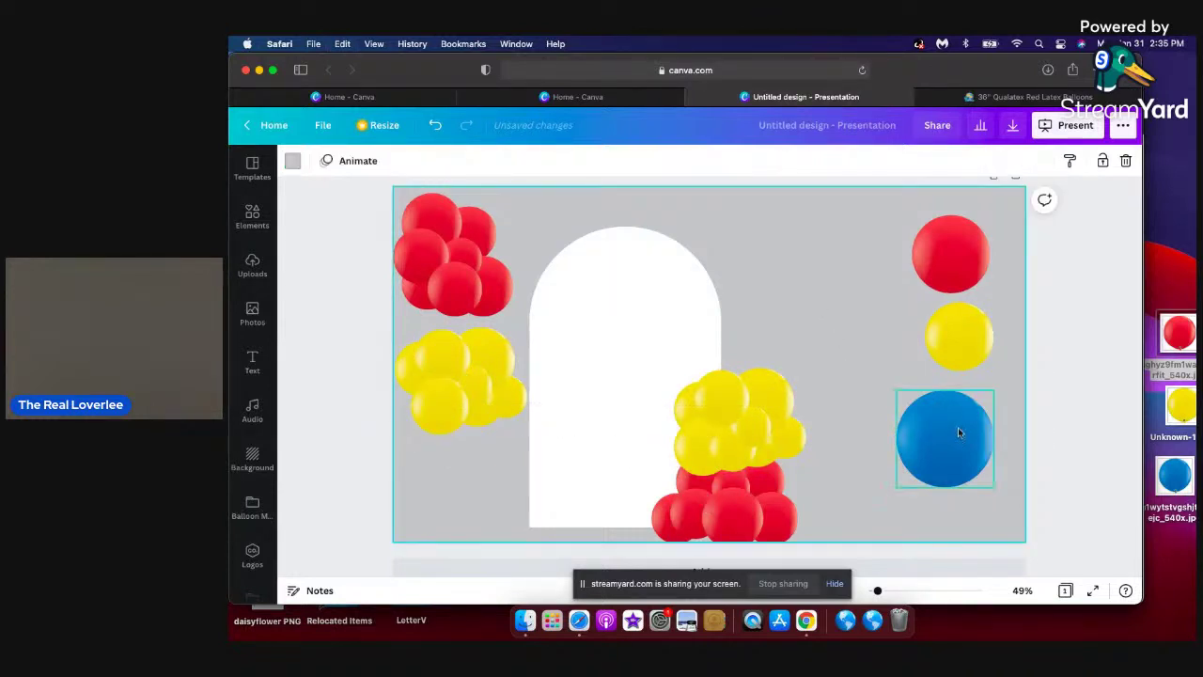
Duplicate the large blue balloon, shrink the copy and place it between the arch and the sample balloons.
left_click(957, 438)
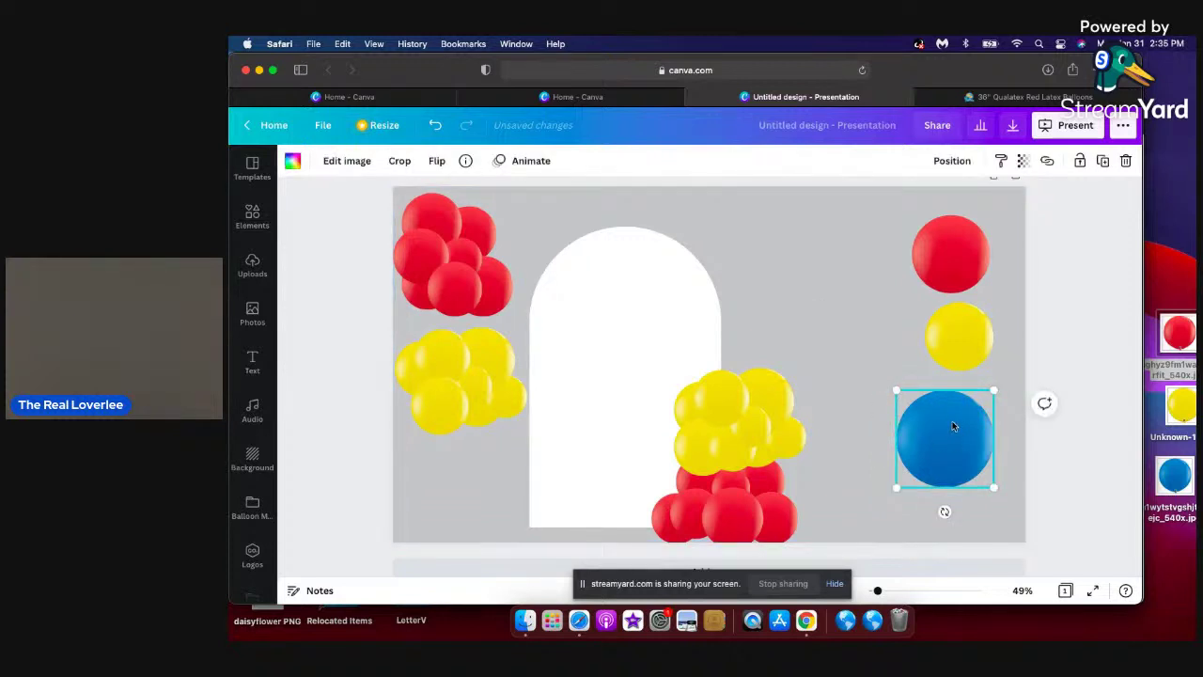
left_click_drag(926, 441, 939, 455)
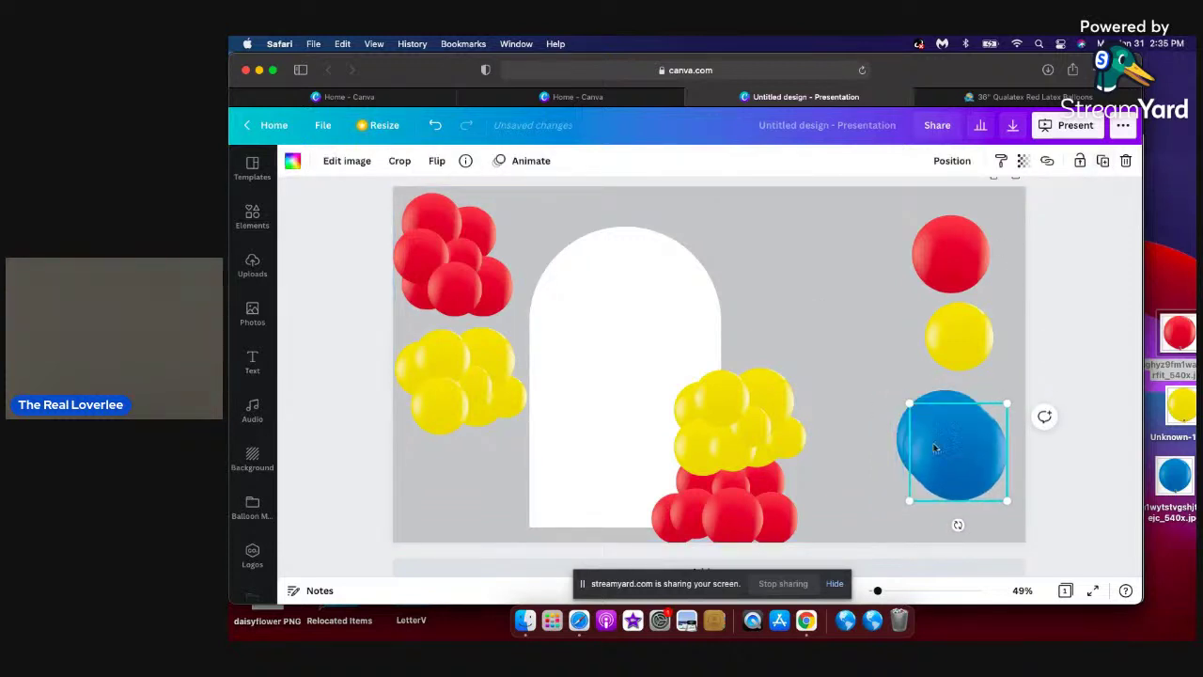
key("super+d")
left_click(949, 446)
left_click_drag(817, 285, 780, 253)
left_click_drag(738, 199, 771, 241)
left_click_drag(844, 314, 863, 343)
Add two more same-sized blue balloons below and to the right of the first to form a trio.
left_click_drag(886, 268, 775, 301)
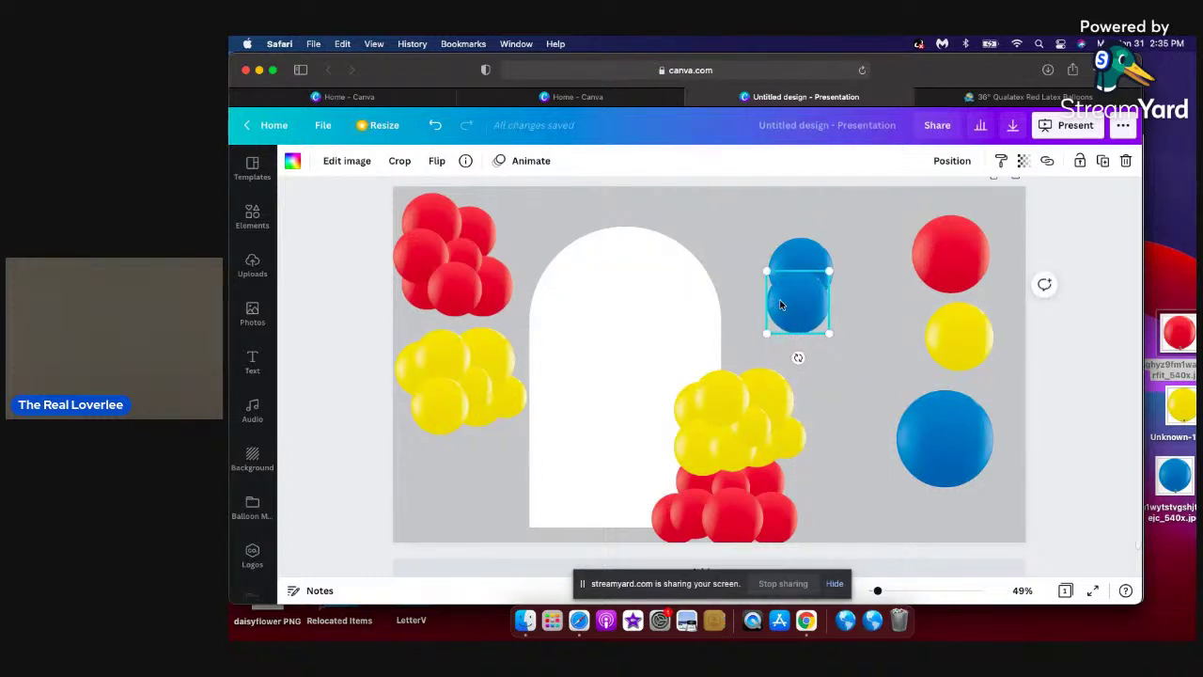
key("shift+Right")
key("shift+Down")
left_click_drag(782, 303, 818, 289)
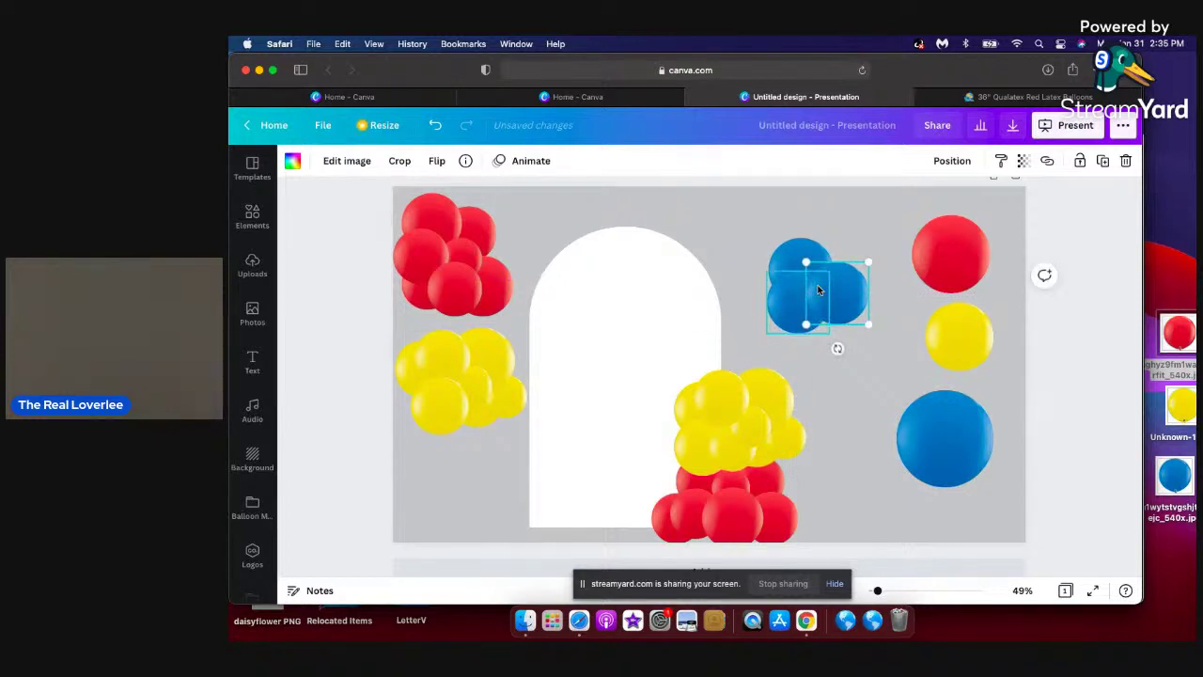
Copy the blue trio, rotate the copy slightly and overlap it with the original's left side.
left_click_drag(844, 404, 705, 262)
left_click(833, 201)
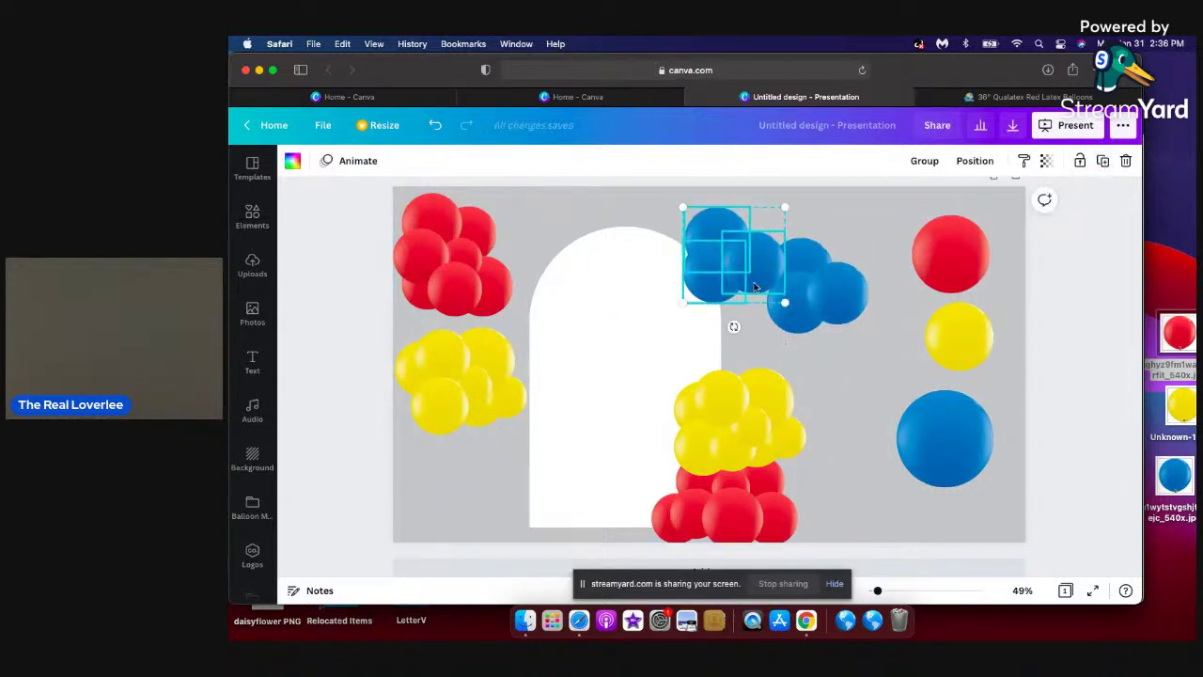
left_click_drag(733, 326, 751, 263)
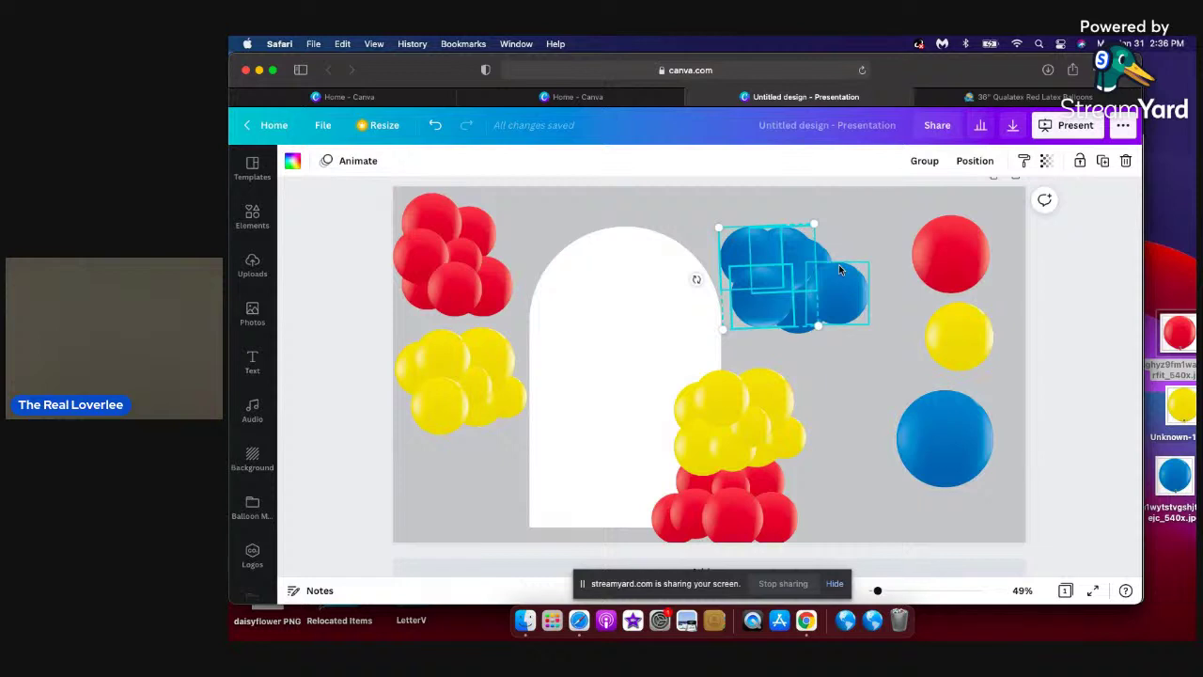
left_click(848, 351)
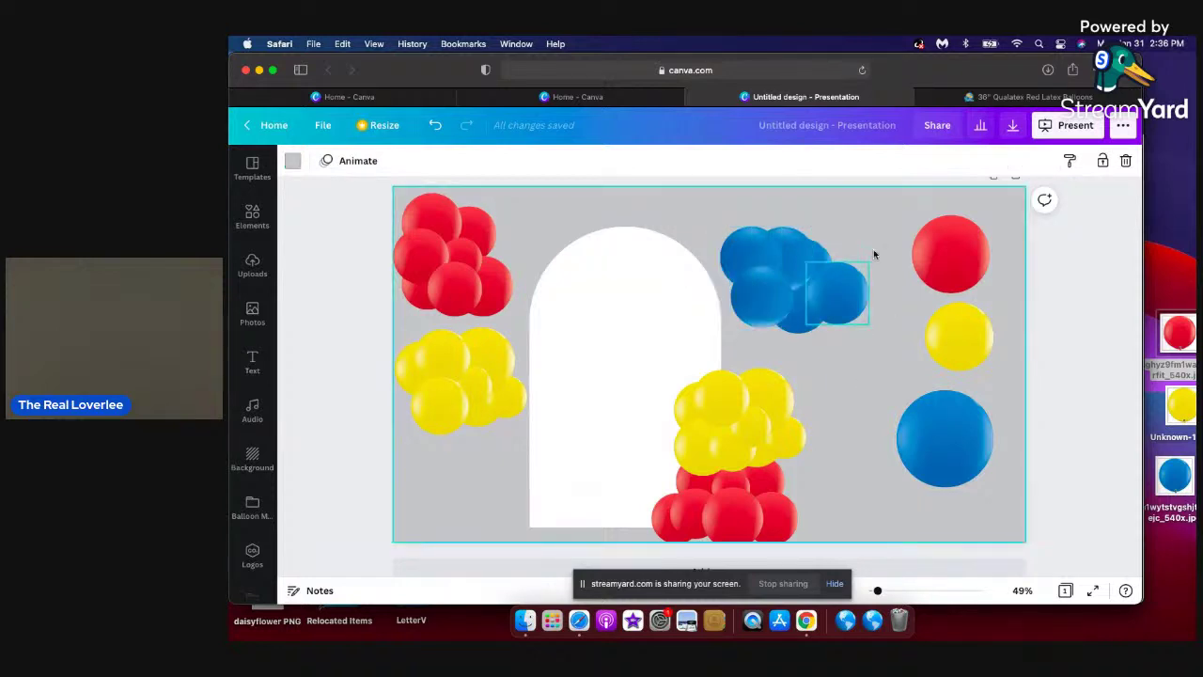
Place a small blue balloon over the blue cluster's central gap and a larger copy at its right edge.
left_click(837, 294)
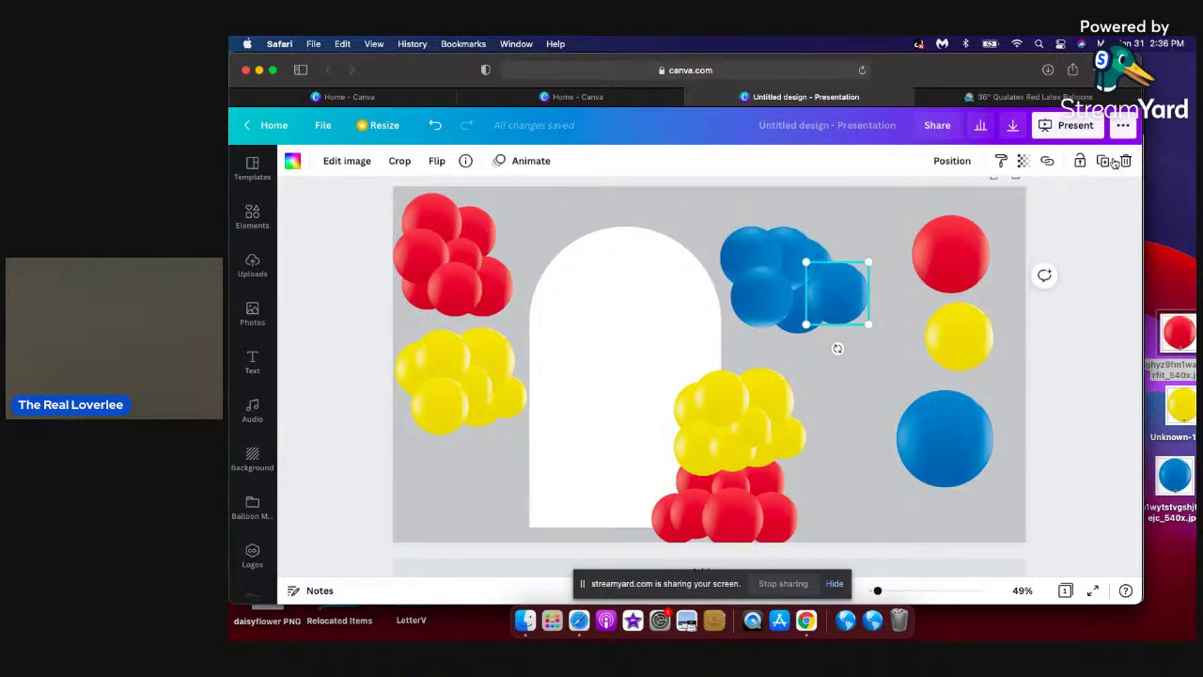
left_click_drag(836, 294, 857, 382)
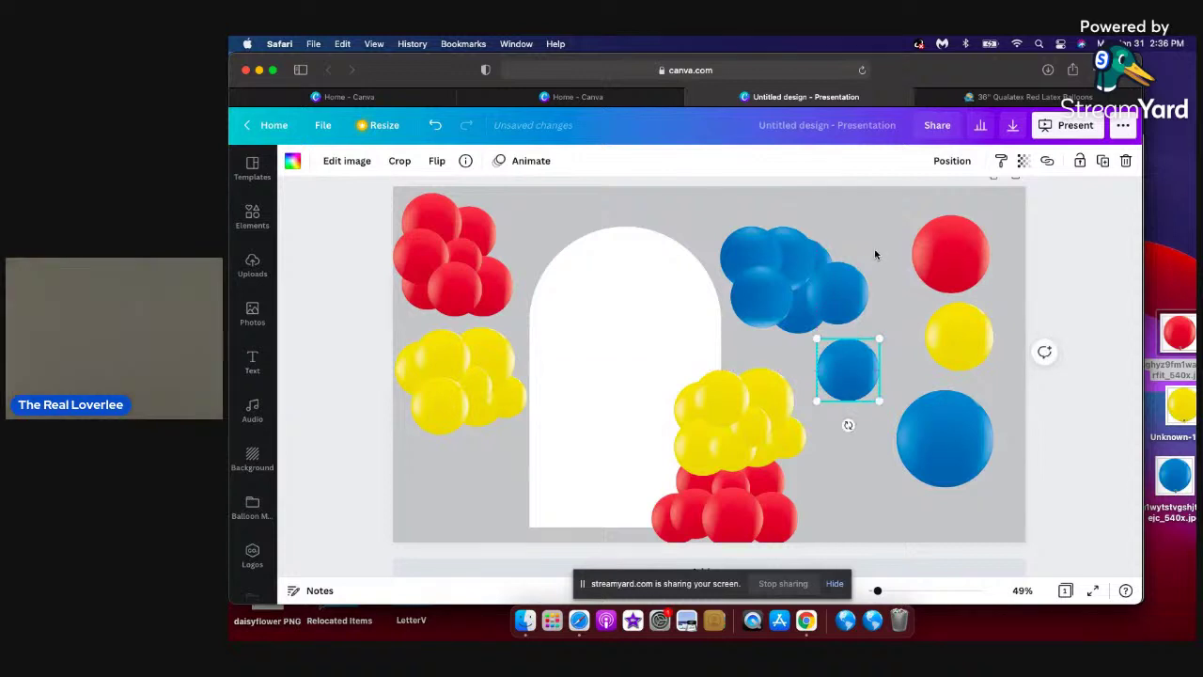
mouse_move(824, 303)
left_mouse_down()
mouse_move(846, 313)
mouse_move(820, 272)
mouse_move(846, 251)
mouse_move(841, 311)
left_mouse_up()
left_click_drag(842, 373, 816, 270)
key("super+c")
key("super+v")
left_click_drag(808, 298, 872, 270)
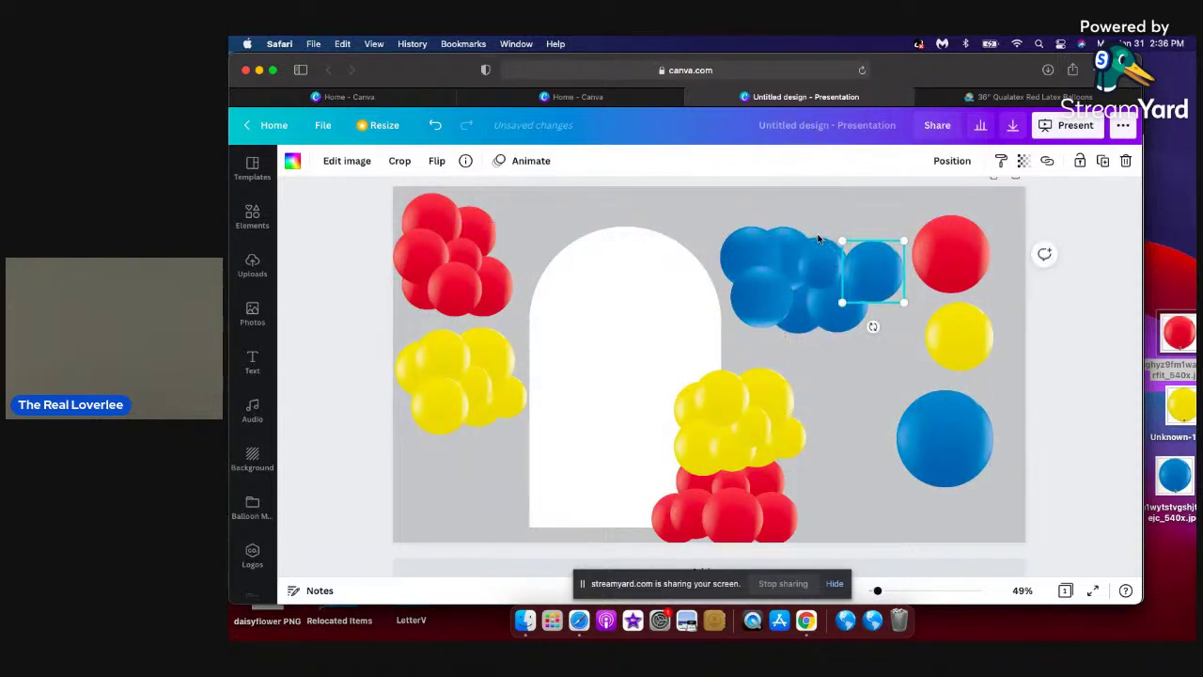
Raise a blue balloon to the cluster's upper right and move the small one to its lower center.
left_click(818, 240)
left_click(820, 241)
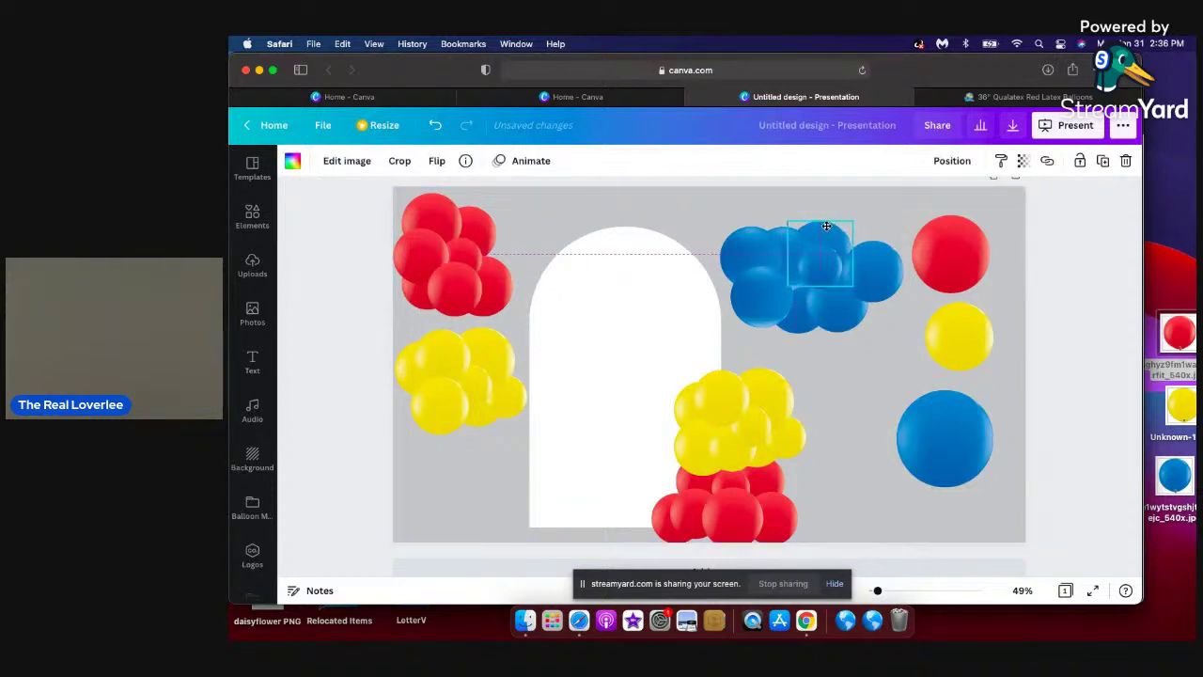
left_click_drag(817, 261, 802, 300)
Move the rightmost blue balloon over the cluster's center and shrink it into a small front balloon.
left_click(851, 281)
left_click_drag(865, 271, 819, 264)
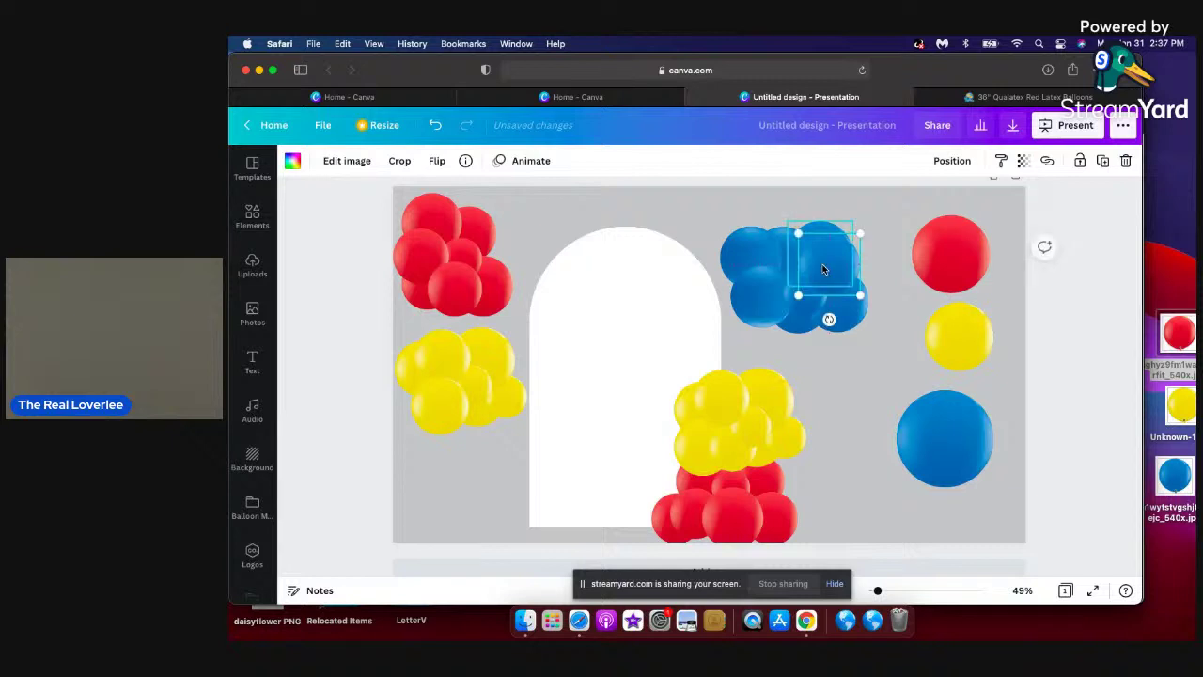
right_click(858, 235)
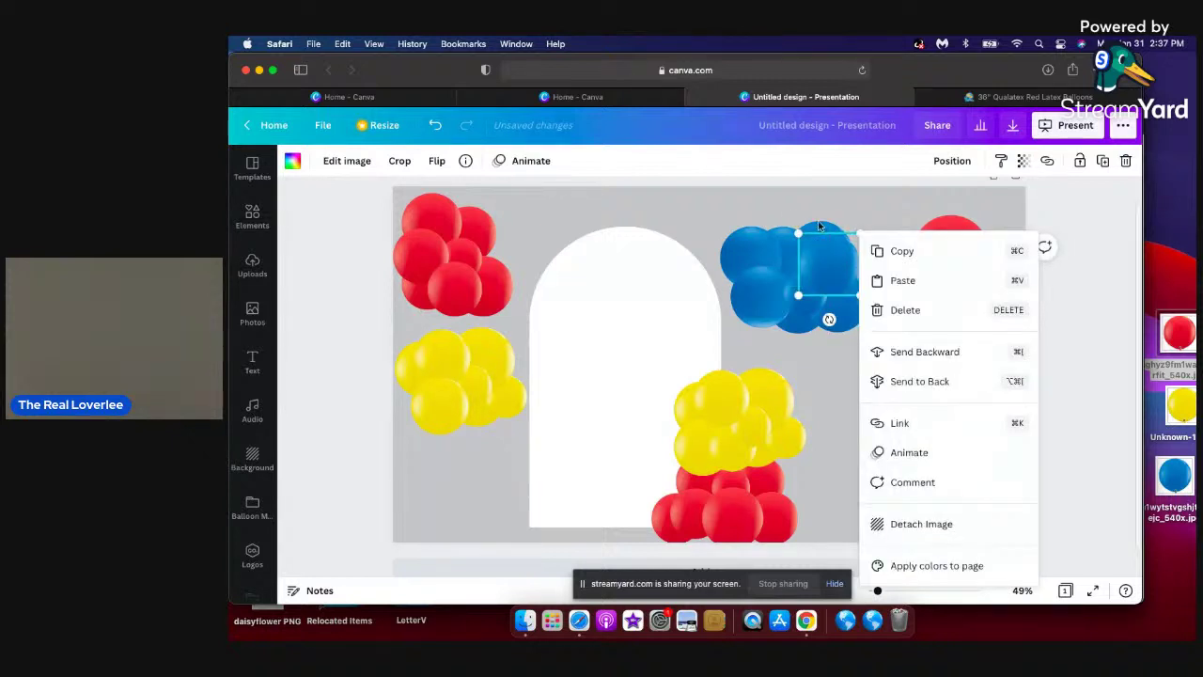
right_click(842, 204)
left_click(820, 276)
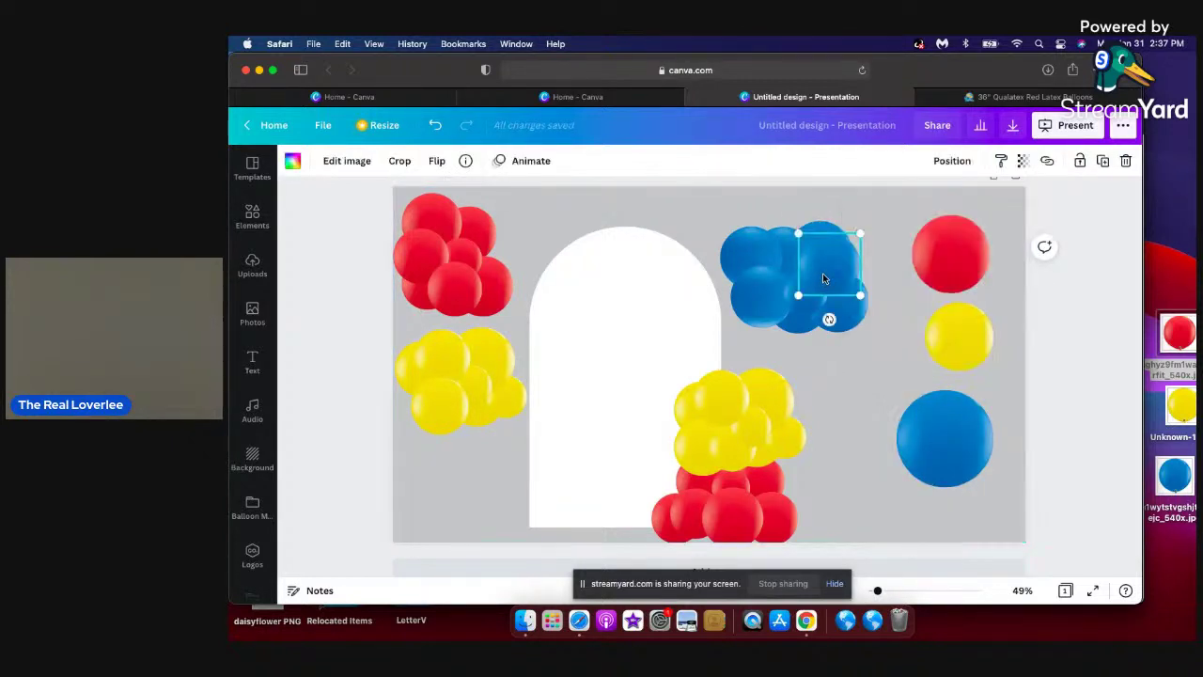
left_click_drag(863, 233, 811, 263)
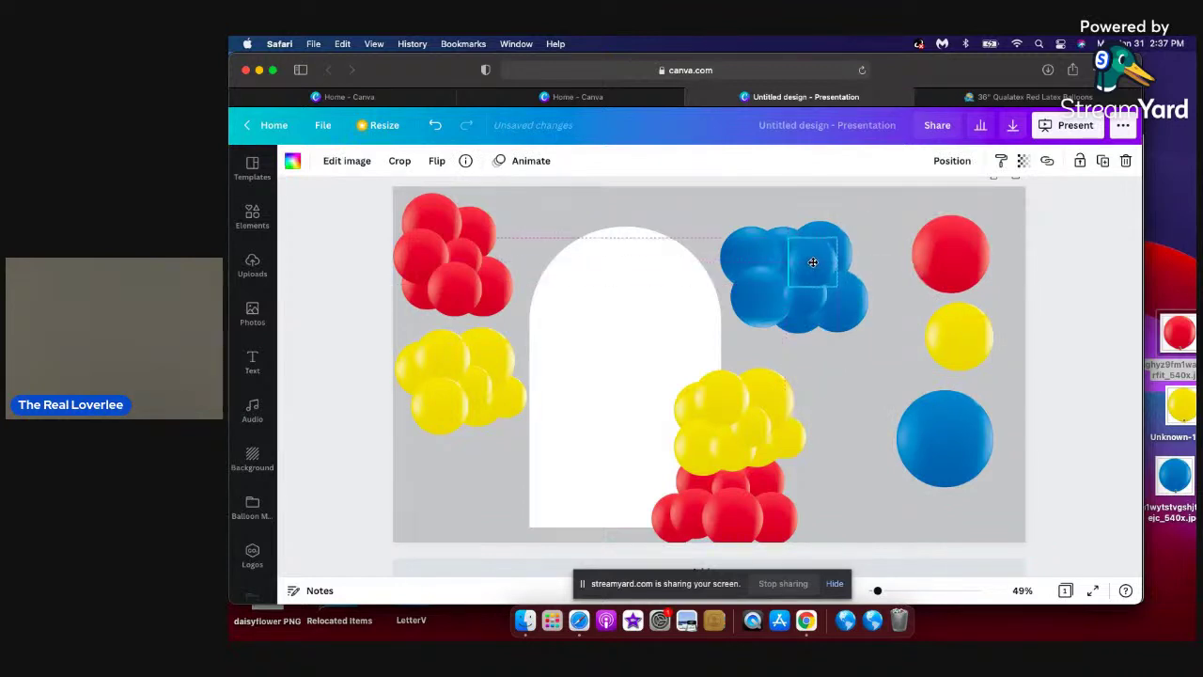
left_click(883, 364)
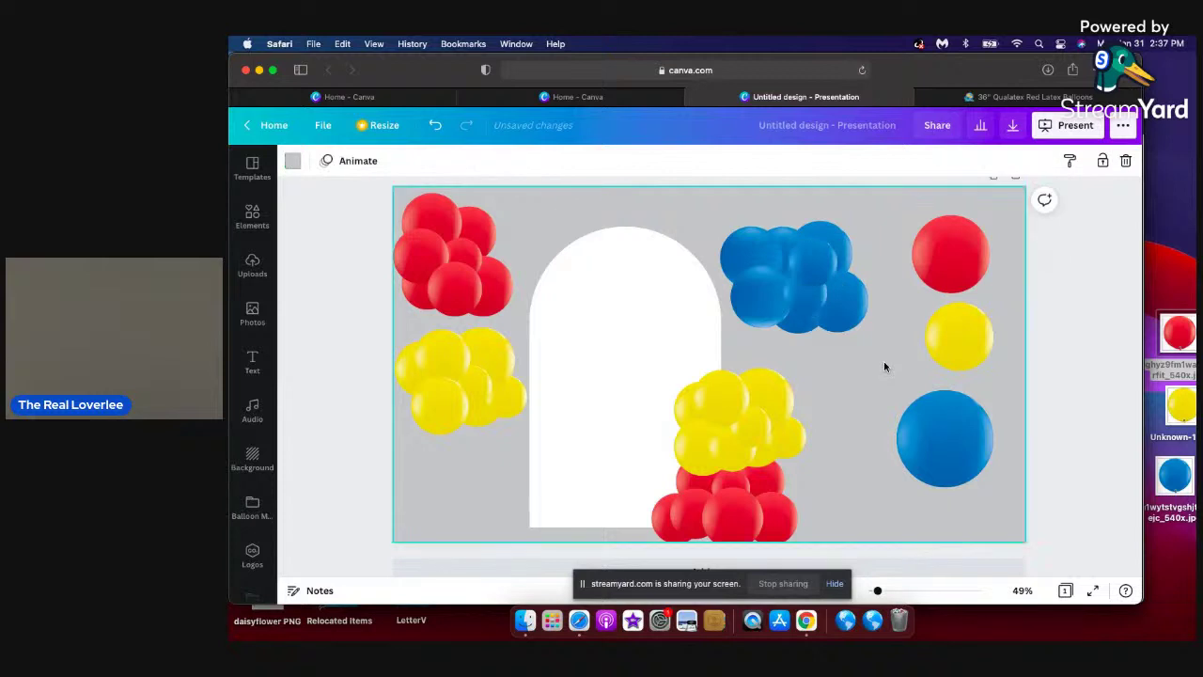
Nudge the blue cluster's bottom balloon down and its small front balloon slightly to the right.
scroll(883, 361, "down", 2)
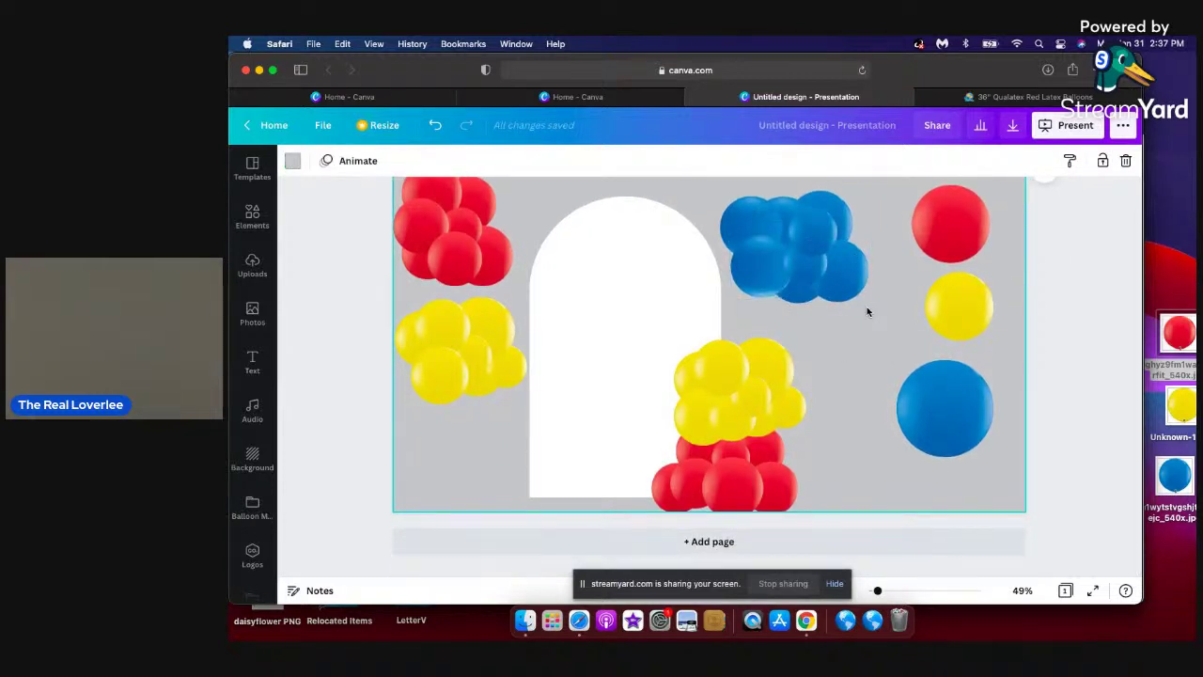
left_click(1080, 225)
scroll(1079, 226, "up", 1)
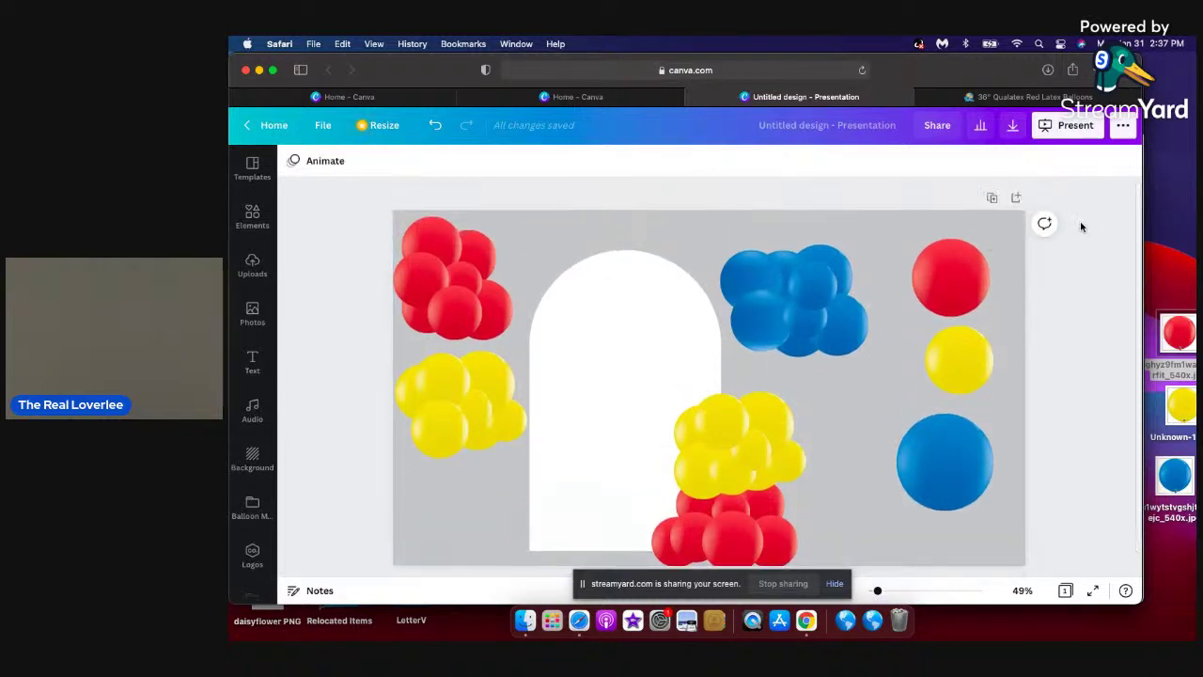
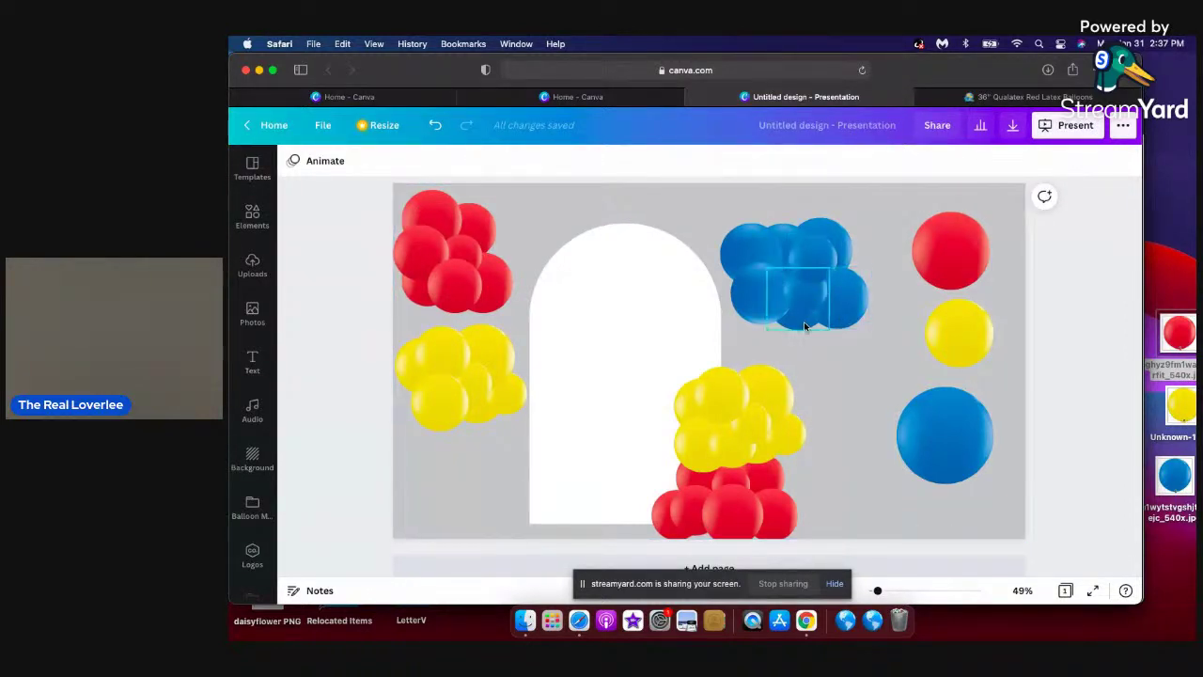
left_click_drag(804, 327, 817, 260)
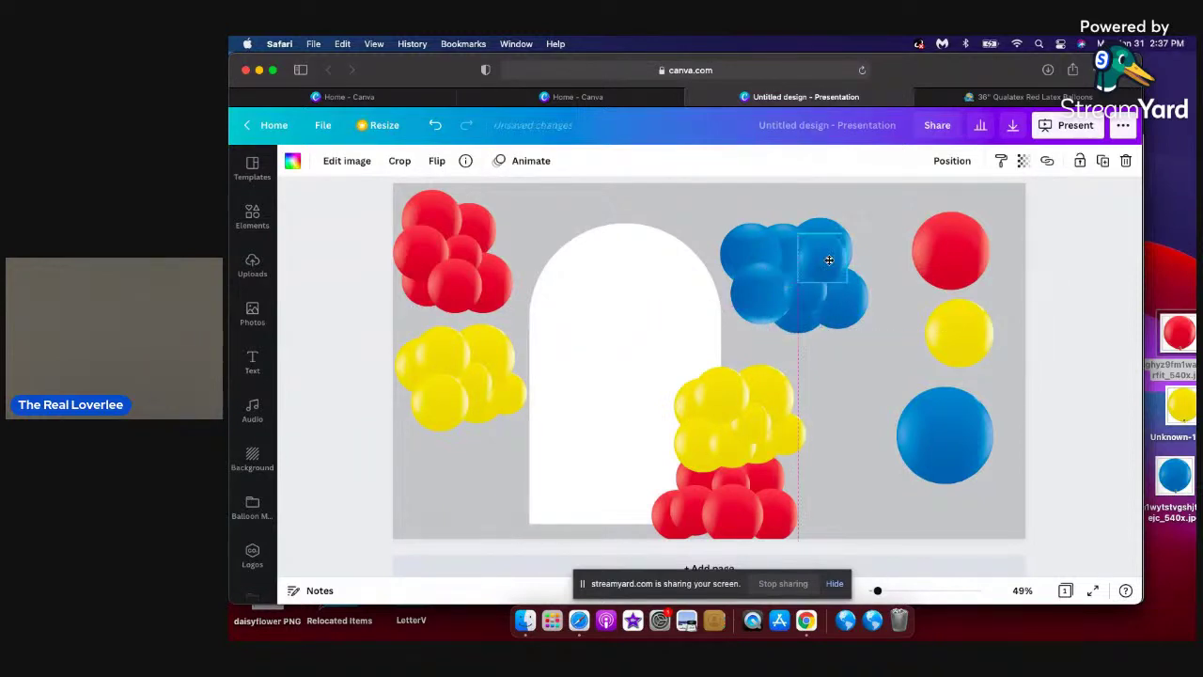
left_click(883, 230)
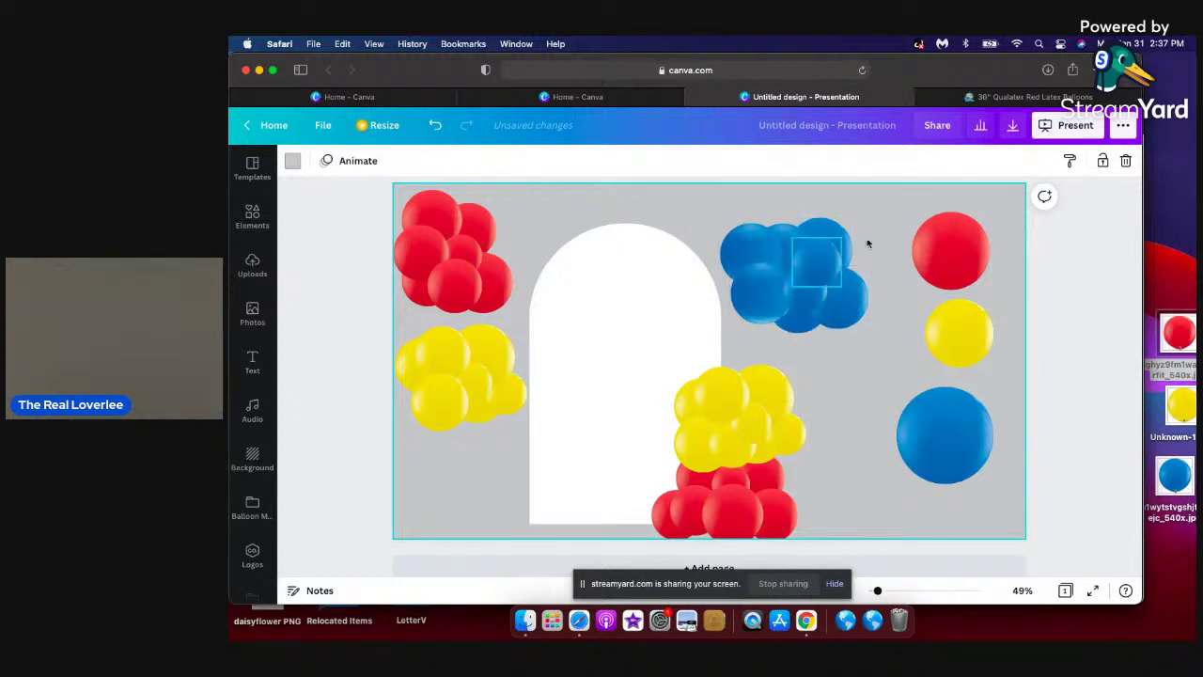
Copy the whole blue cluster and place the copy below the left yellow cluster.
left_click_drag(871, 344, 755, 245)
key("super+c")
key("super+v")
left_click_drag(521, 492, 471, 517)
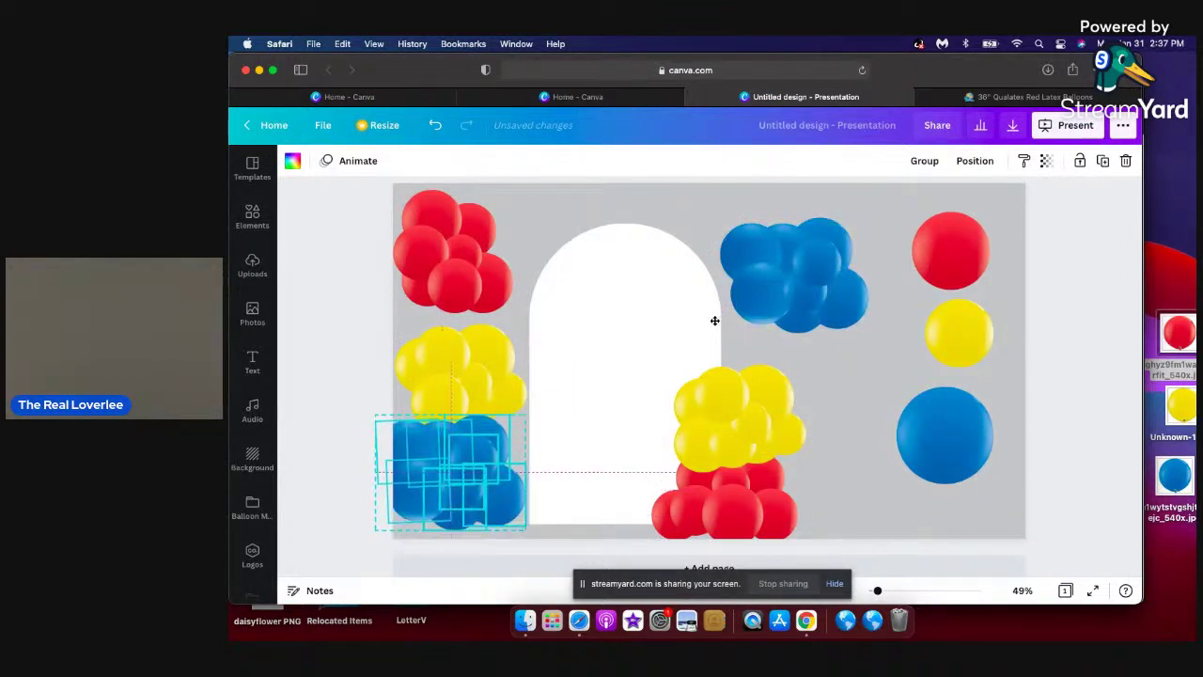
Shrink the original blue cluster slightly and stack it on the yellow cluster at the arch's right side.
left_click_drag(846, 344, 763, 211)
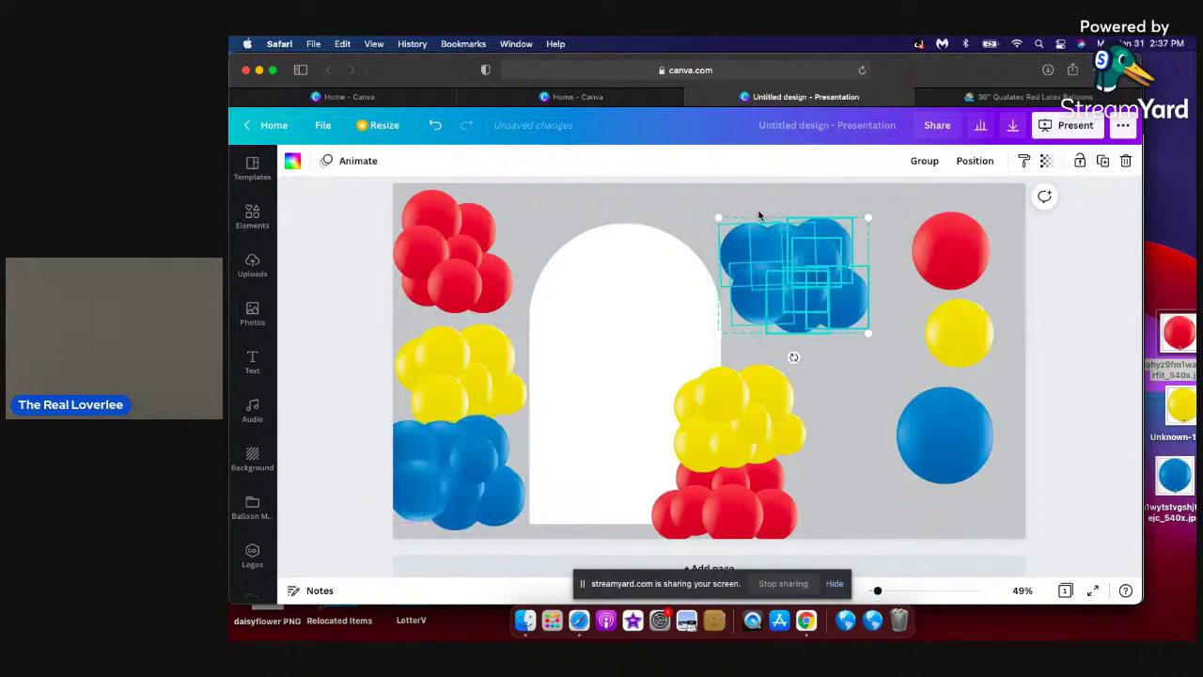
left_click_drag(805, 290, 756, 330)
mouse_move(671, 265)
left_mouse_down()
mouse_move(691, 282)
mouse_move(683, 274)
left_mouse_up()
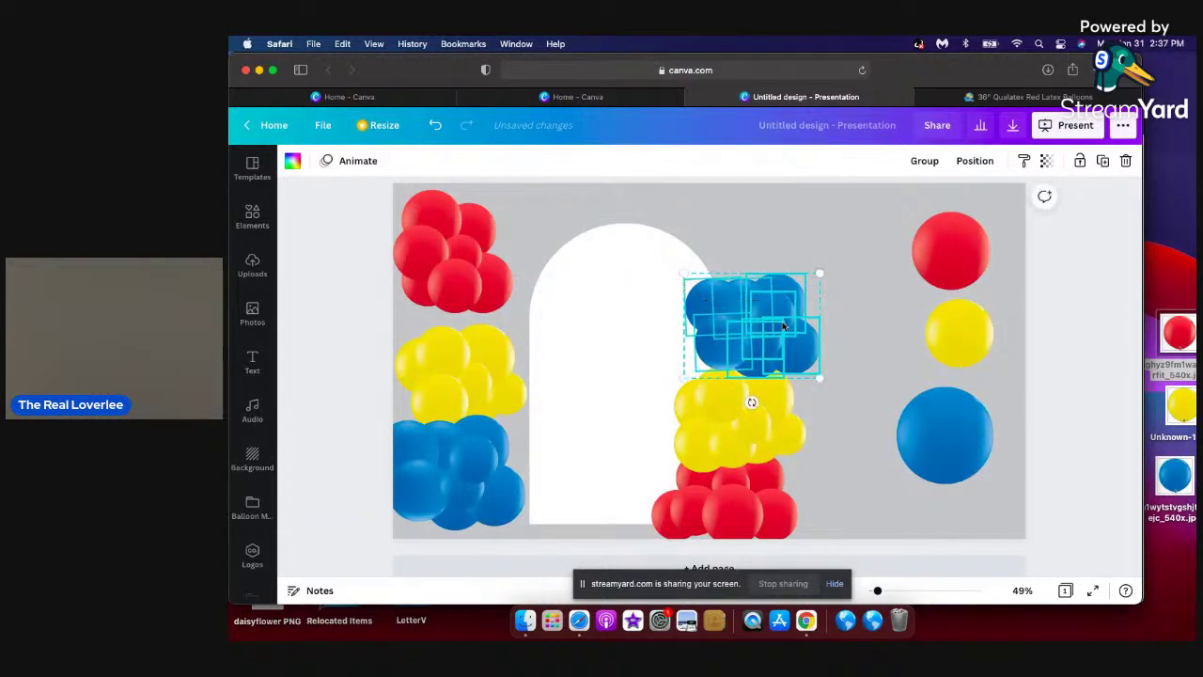
left_click(864, 270)
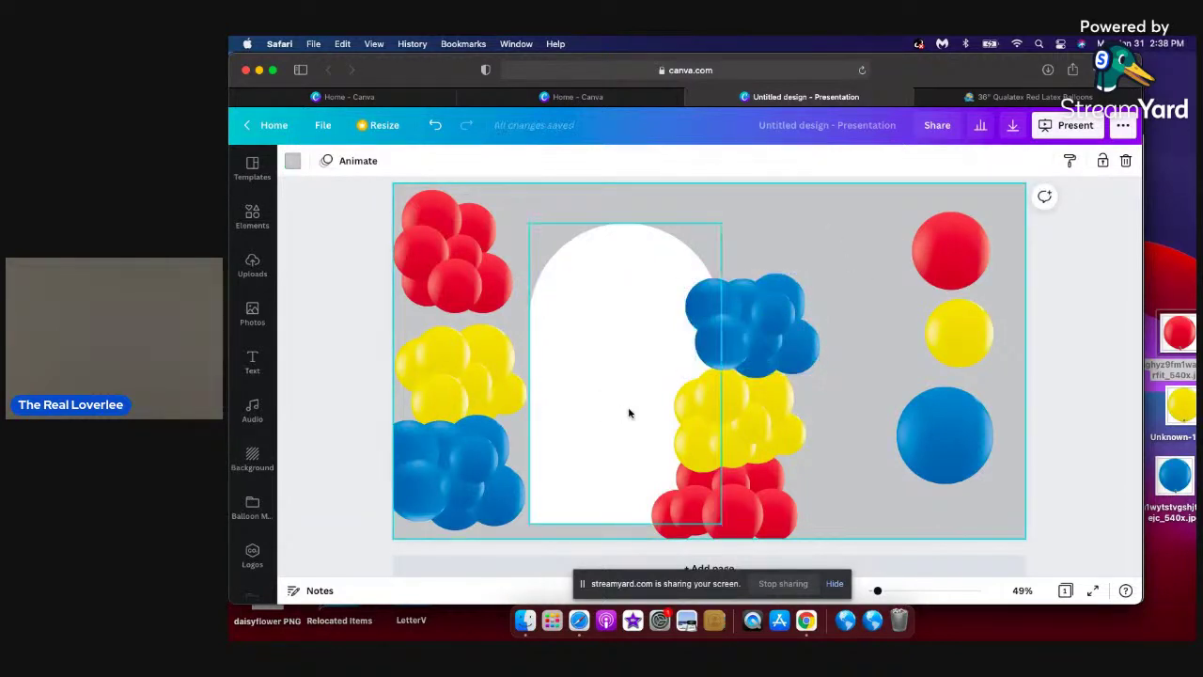
Shift the stacked blue cluster's lower-left balloon outward to the left.
left_click(718, 344)
left_click_drag(714, 349, 711, 349)
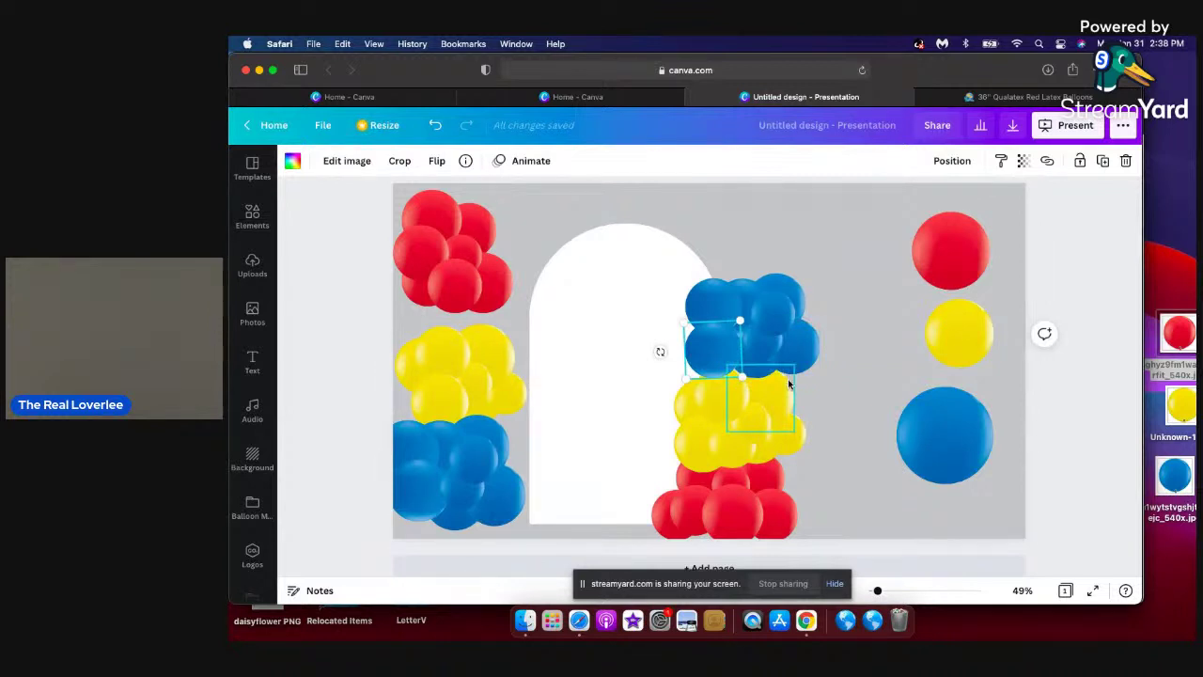
scroll(788, 383, "up", 1)
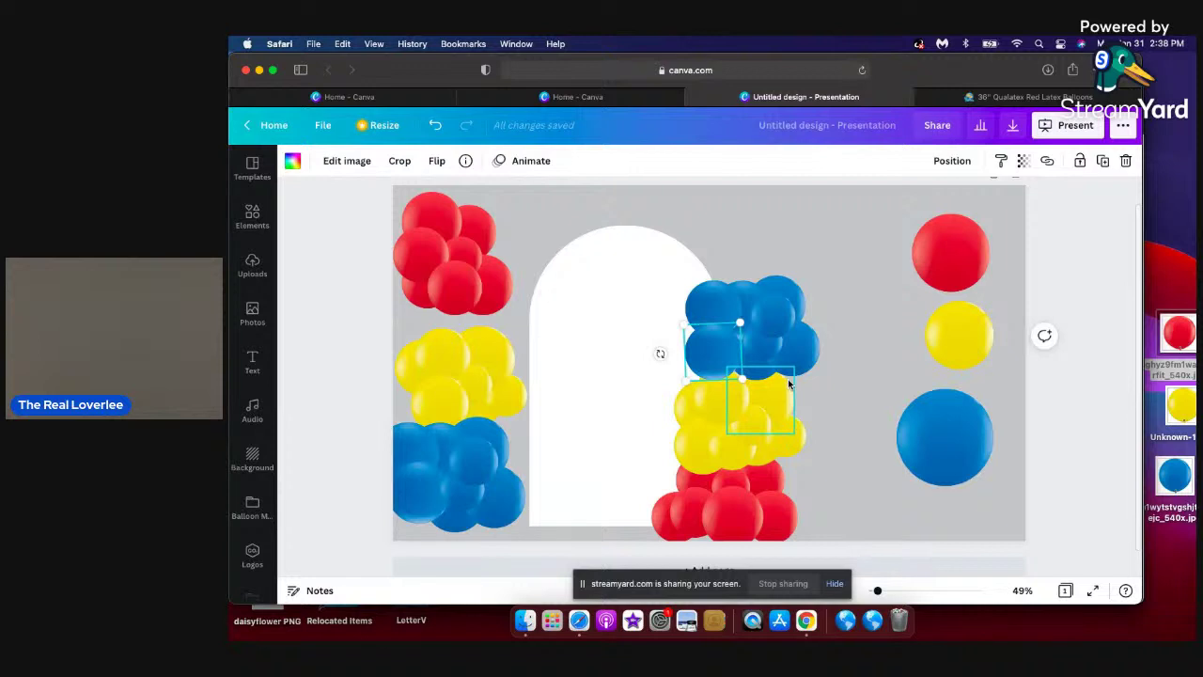
left_click(835, 325)
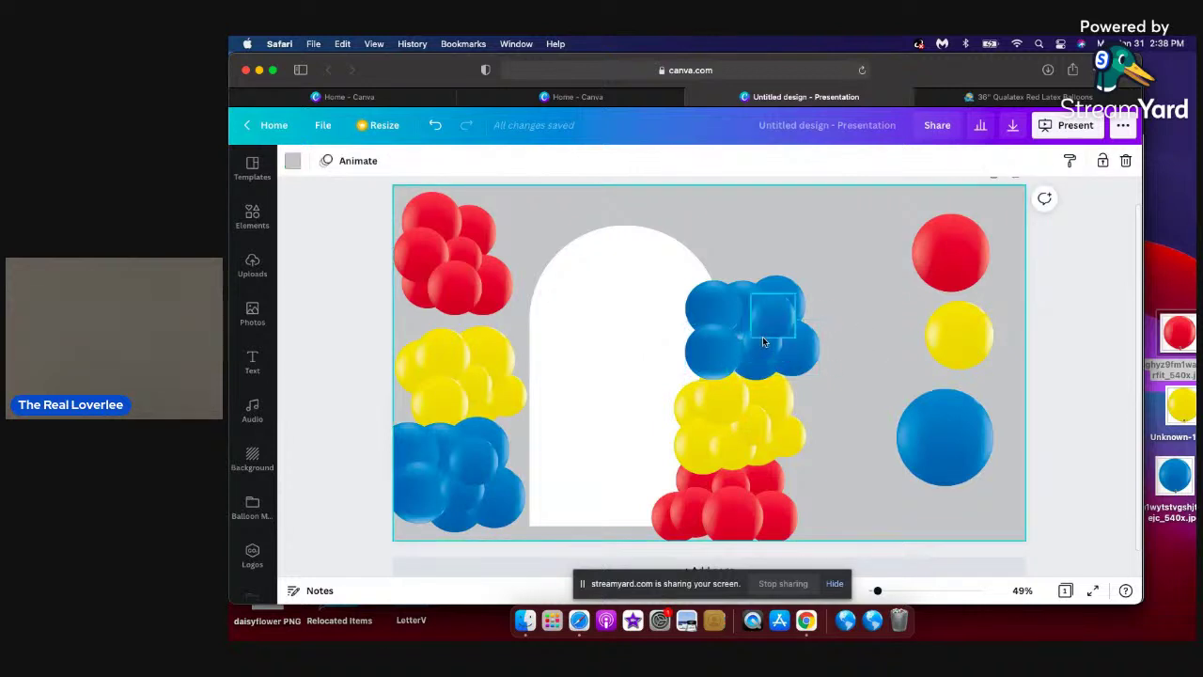
Shift the blue cluster's small lower balloon left and enlarge the yellow balloon at the yellow cluster's right edge.
left_click(763, 339)
left_click(840, 277)
left_click_drag(760, 344, 833, 404)
left_click(834, 316)
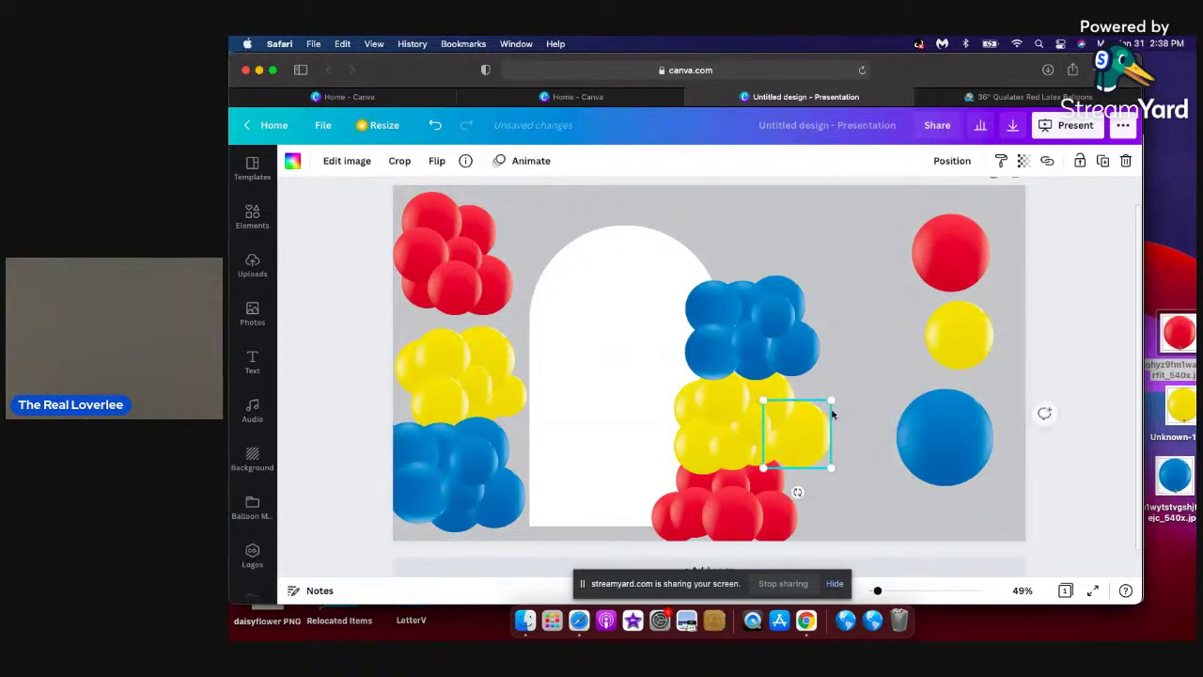
left_click(859, 516)
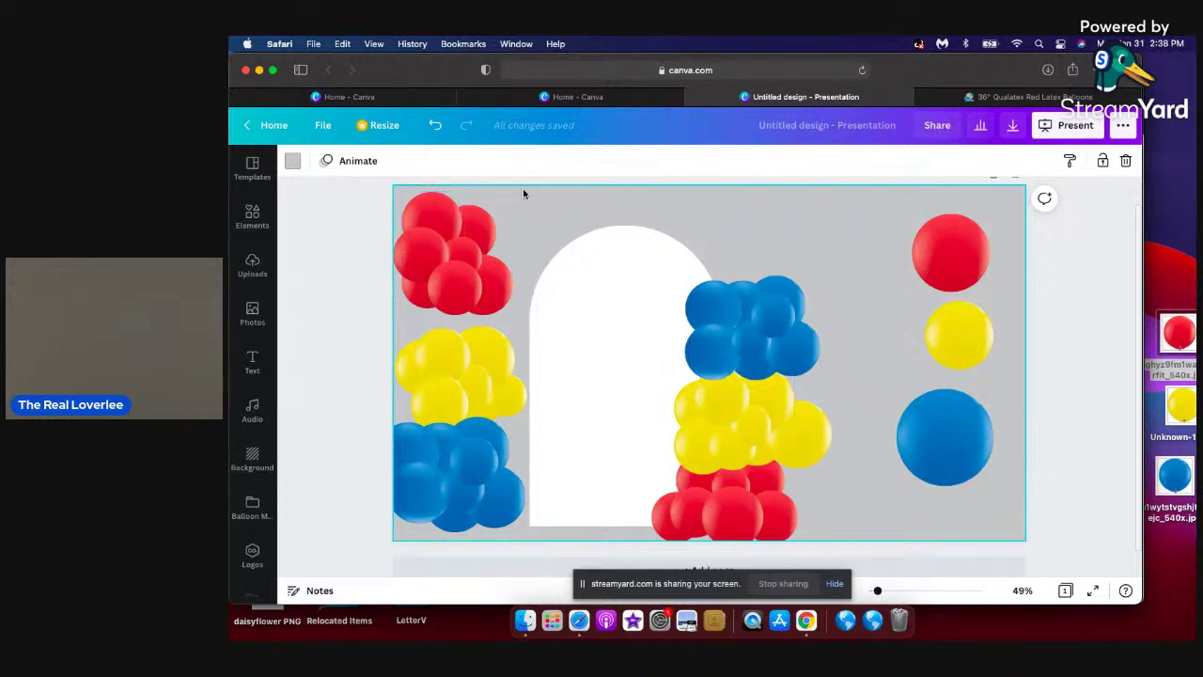
left_click(419, 227, "shift")
left_click(420, 262, "shift")
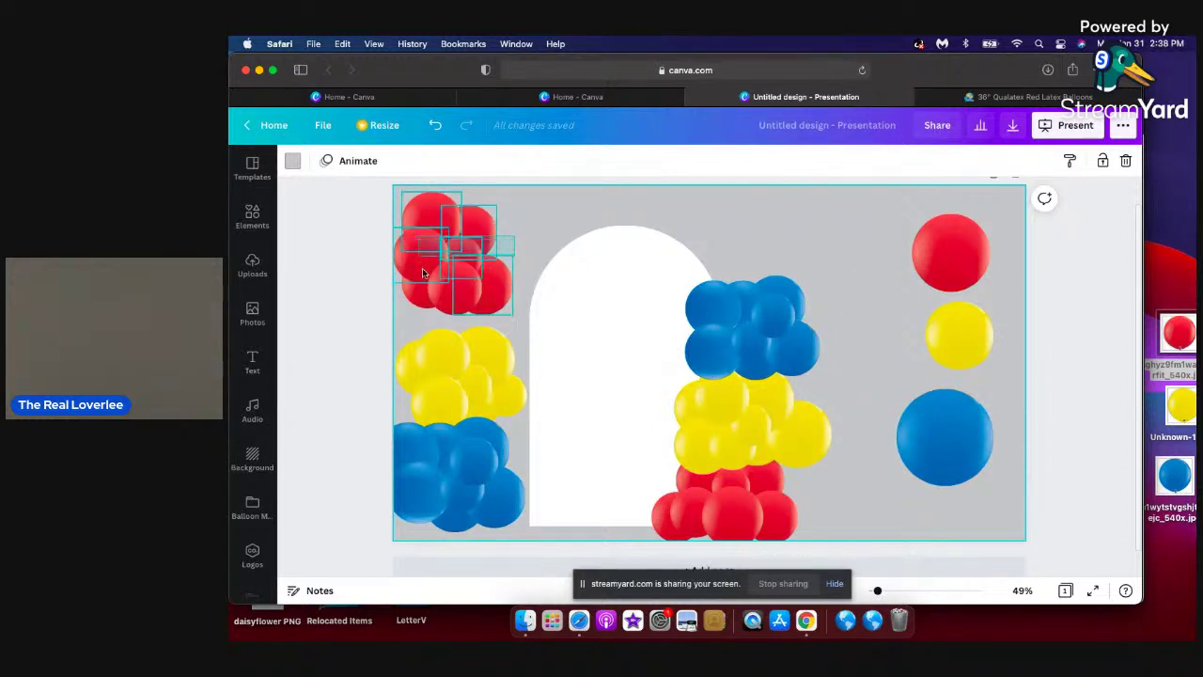
left_click(420, 288, "shift")
left_click(563, 199)
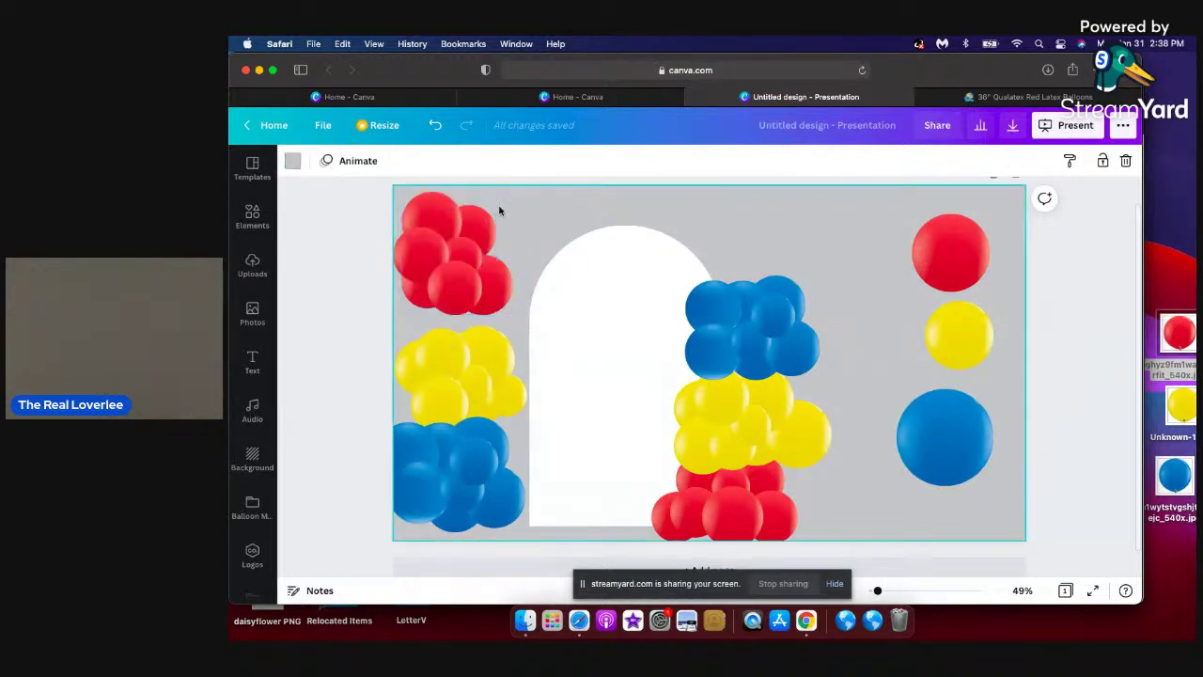
Try to stack the upper-left red cluster on the blue cluster beside the arch at a smaller size.
left_click(401, 199)
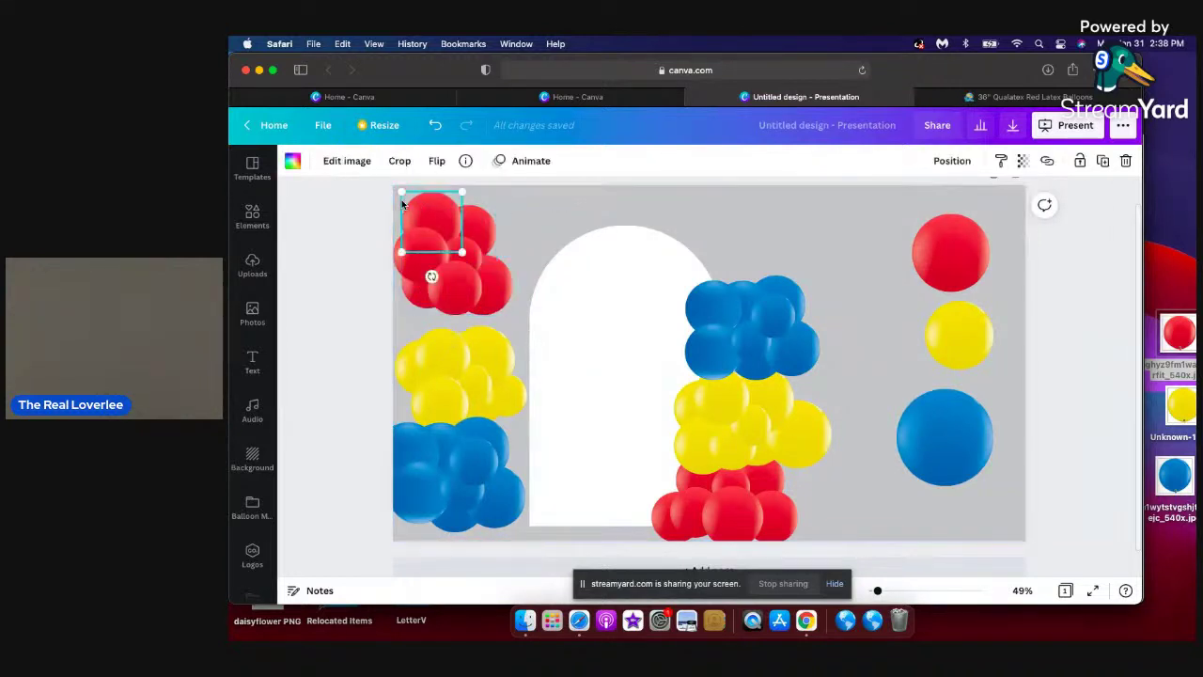
left_click(508, 317)
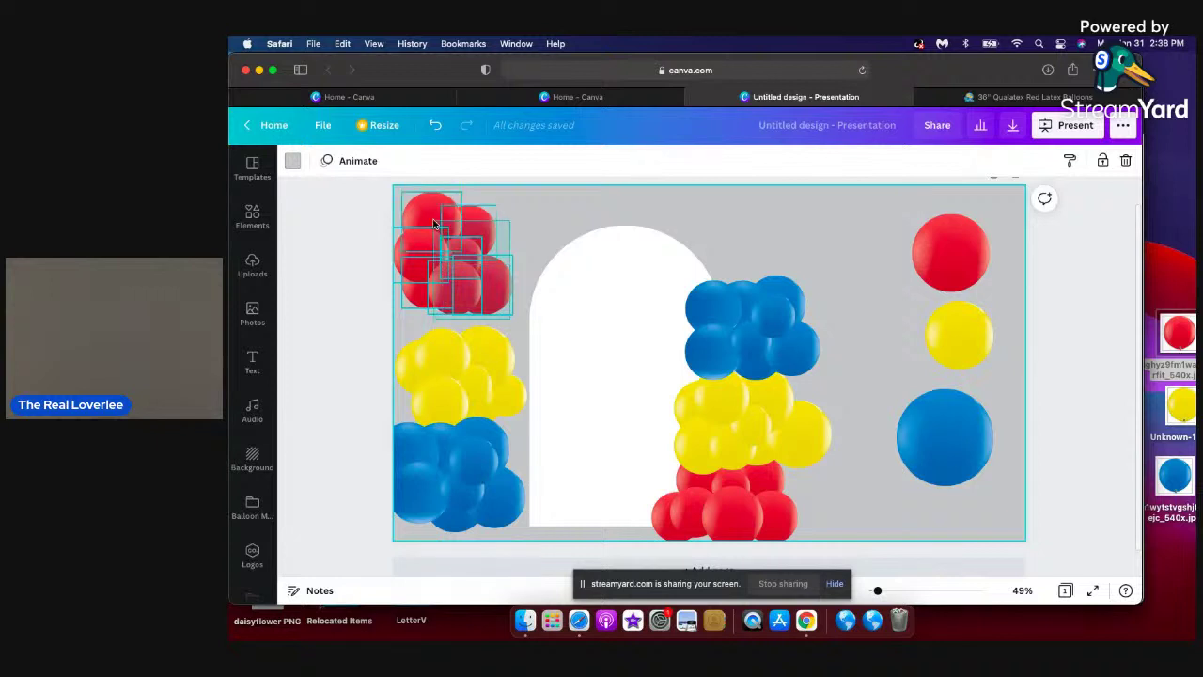
left_click(443, 268)
left_click_drag(444, 268, 712, 198)
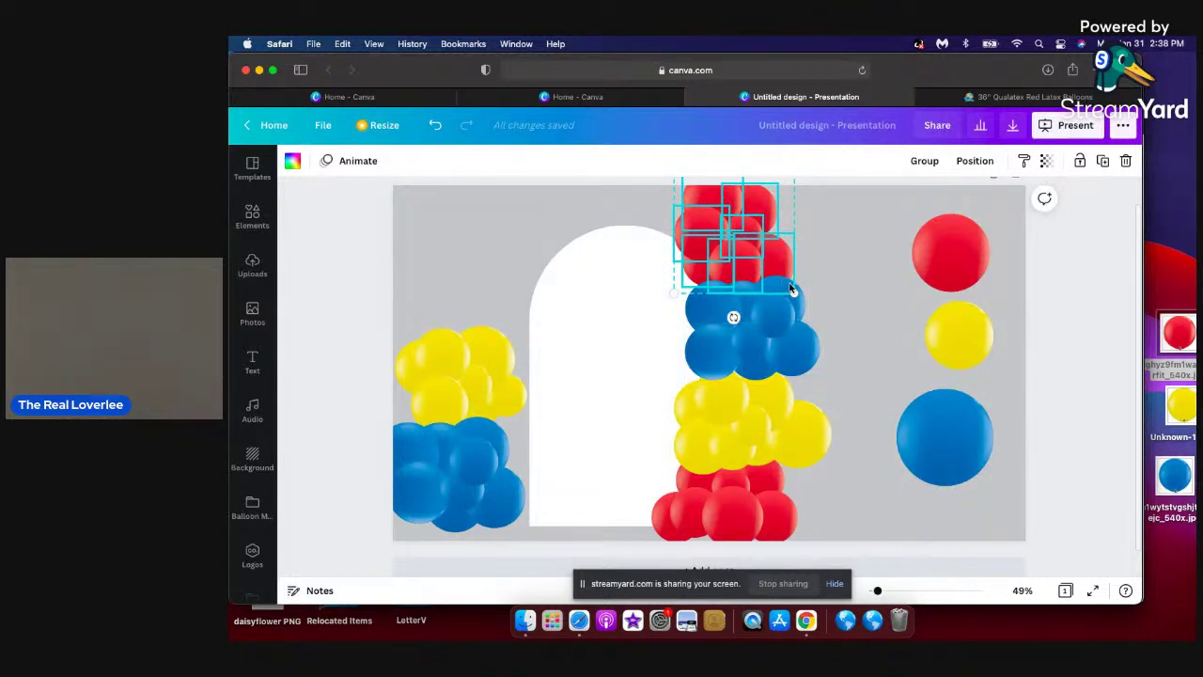
left_click_drag(794, 296, 763, 268)
left_click_drag(721, 224, 724, 270)
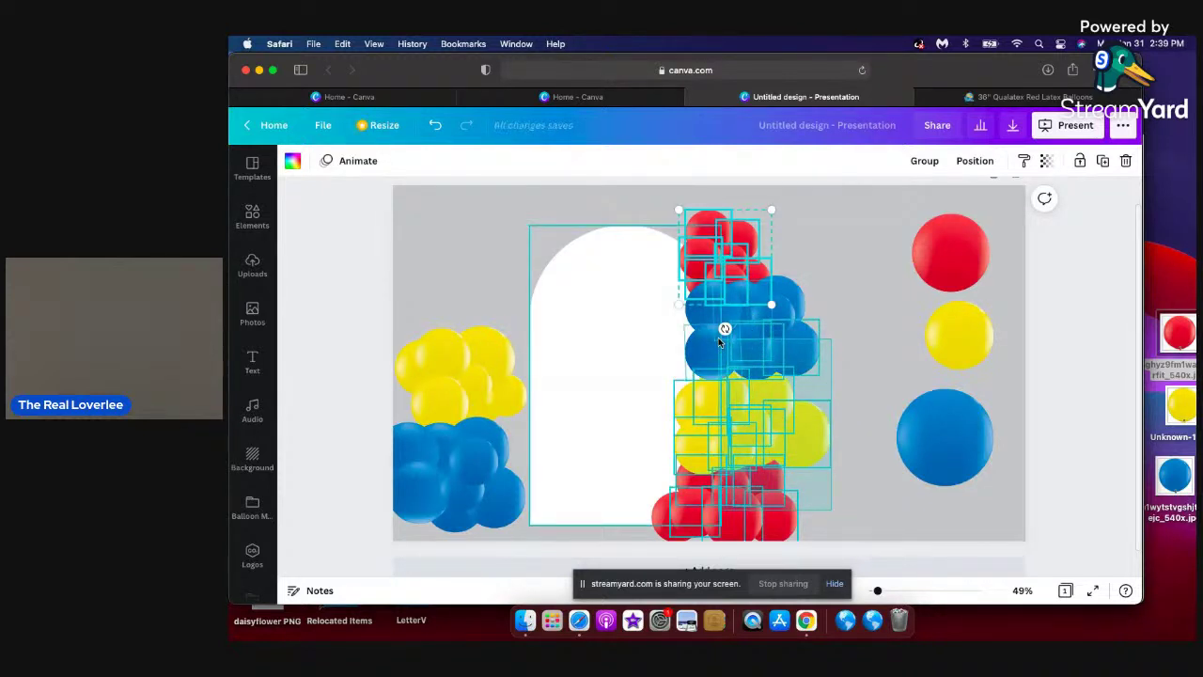
Try shifting the arch left, and undo that move together with the red cluster's shrinking and relocation.
left_click(855, 284)
left_click(561, 363)
left_click_drag(561, 362, 477, 353)
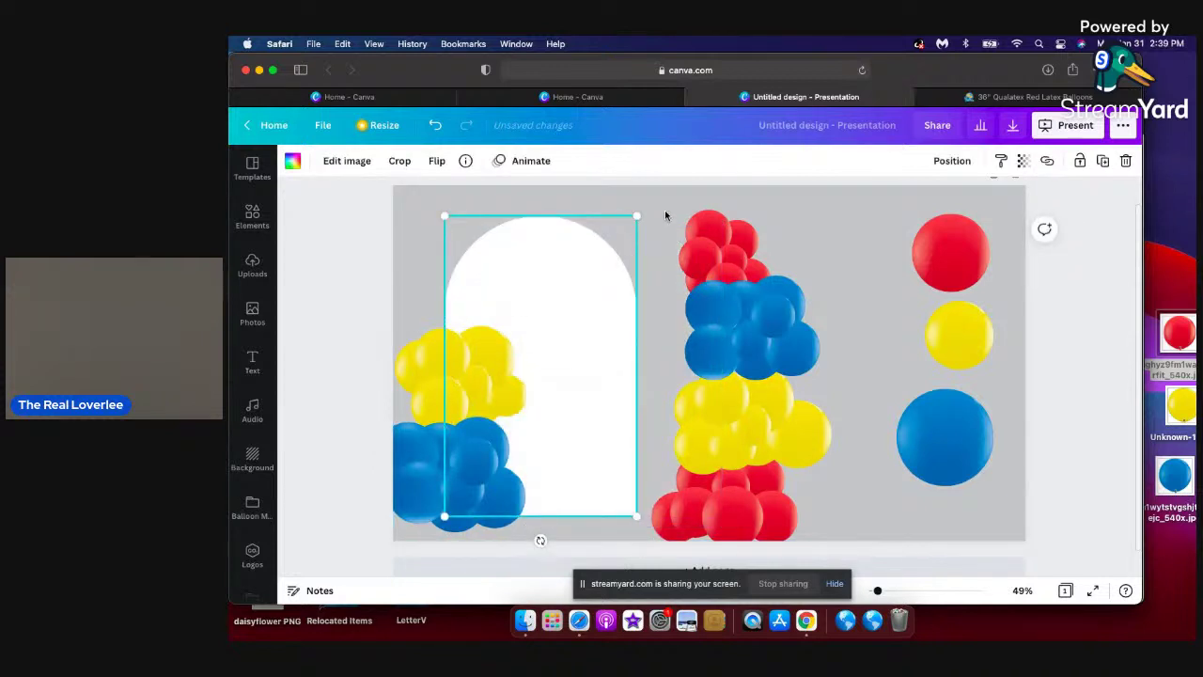
left_click_drag(680, 218, 718, 247)
key("super+z")
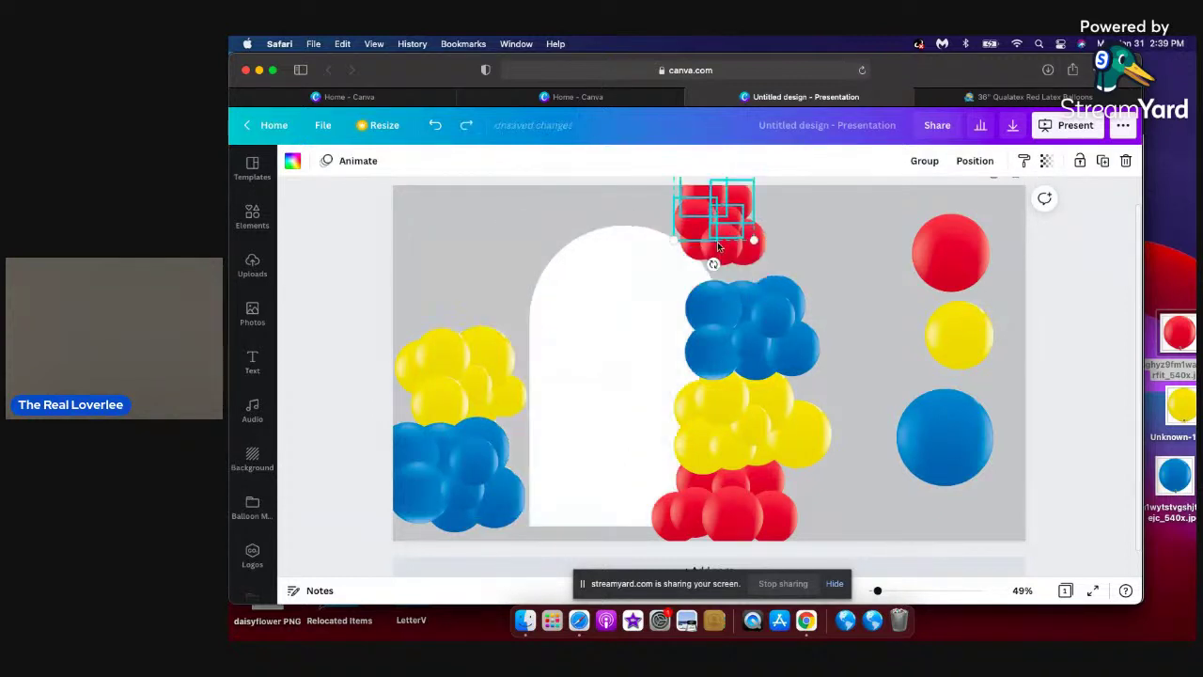
key("super+z")
key("super+z")
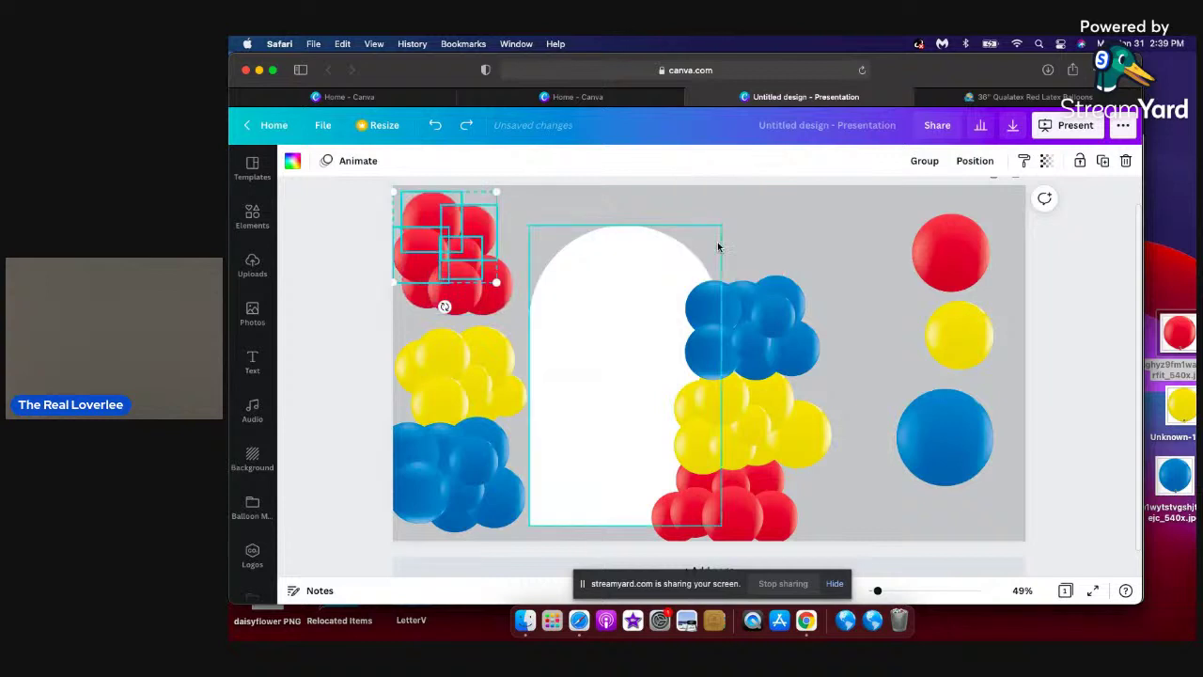
Move the arch aside to the left, slightly shrink the whole red, yellow and blue stack, and shift the stack right.
left_click_drag(666, 282, 536, 281)
left_click_drag(680, 229, 815, 508)
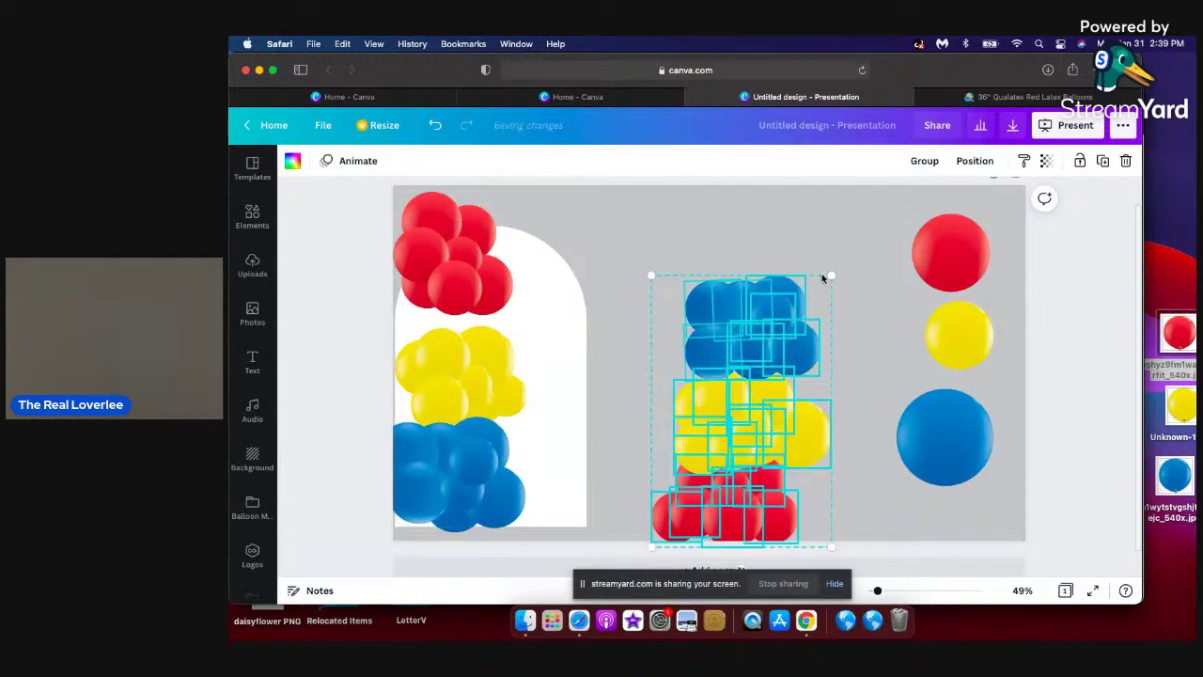
mouse_move(830, 279)
left_mouse_down()
mouse_move(801, 290)
mouse_move(817, 297)
left_mouse_up()
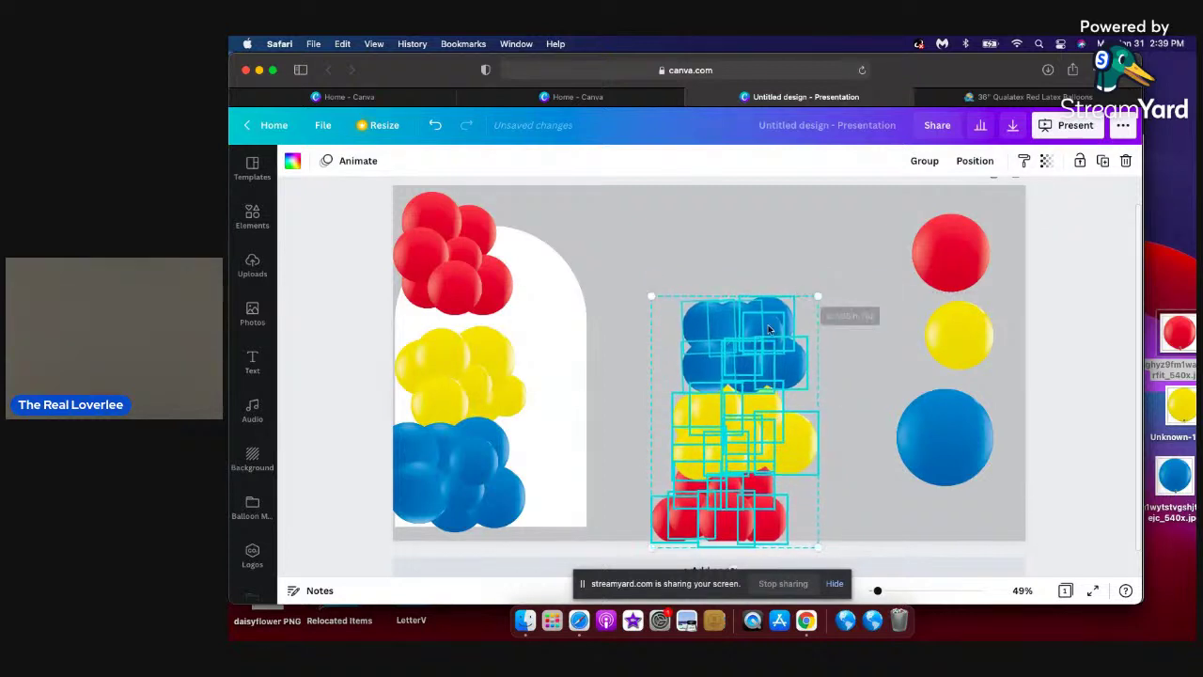
left_click_drag(741, 419, 799, 413)
mouse_move(879, 299)
left_mouse_down()
mouse_move(869, 308)
mouse_move(873, 296)
left_mouse_up()
left_click(656, 295)
Bring the arch back beside the right balloon stack with its base on the slide's bottom edge.
left_click_drag(554, 349, 704, 357)
left_click(827, 254)
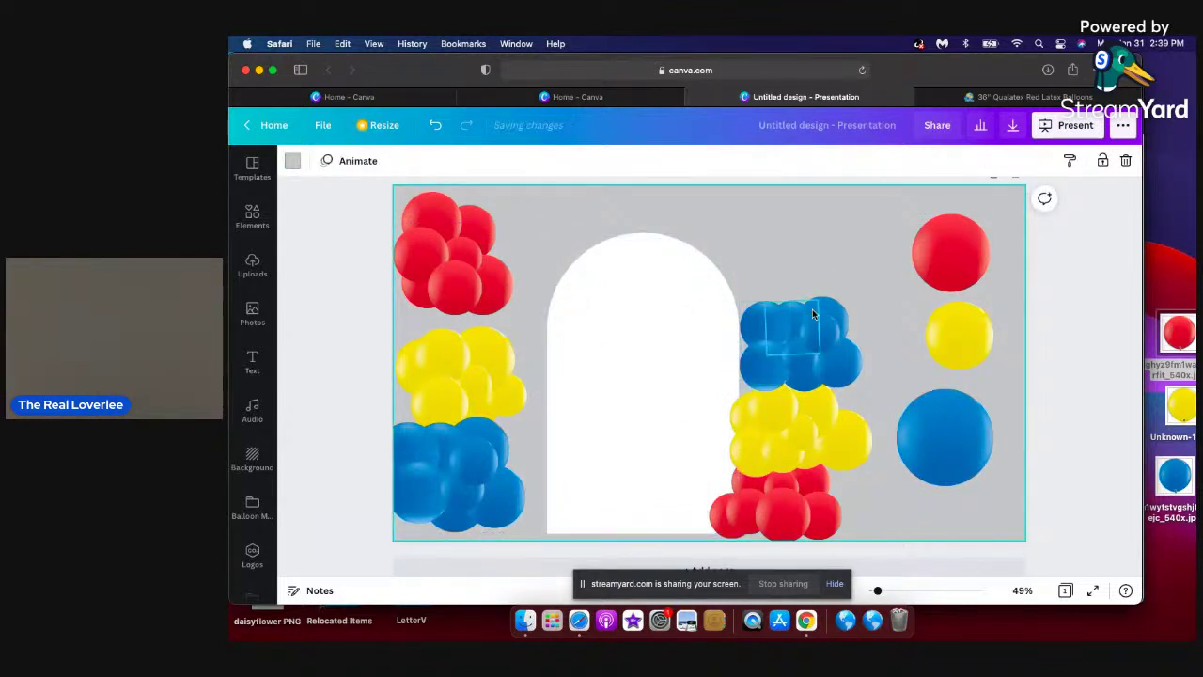
left_click(678, 353)
left_click_drag(677, 353, 684, 355)
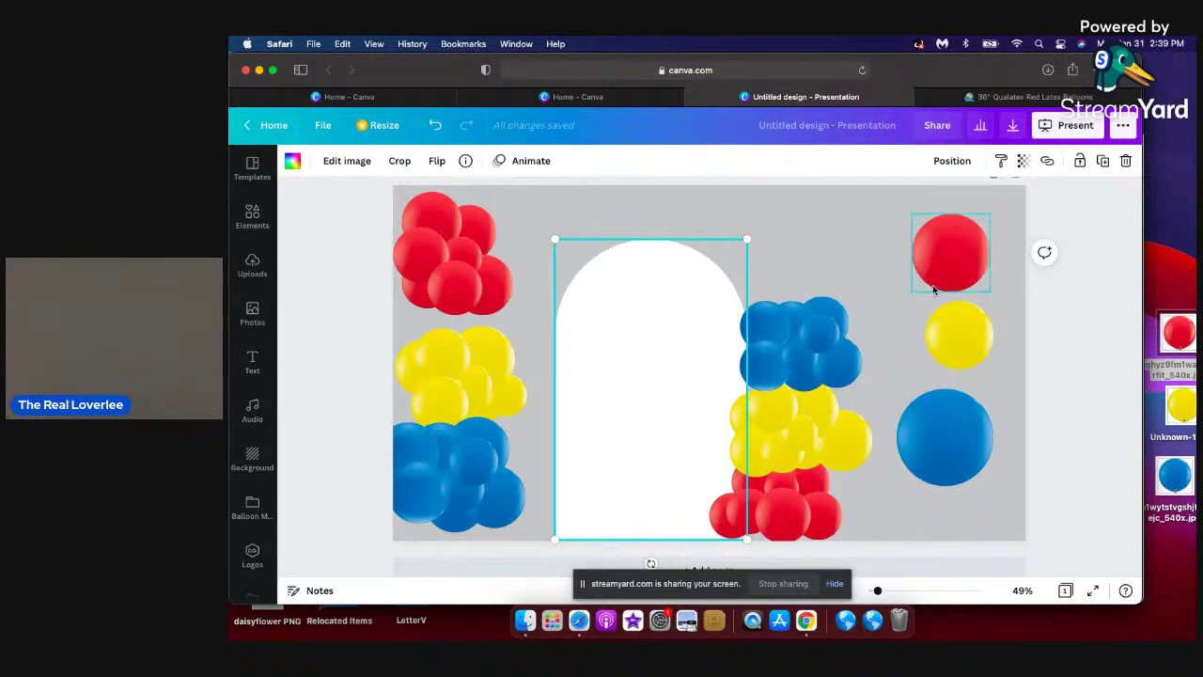
left_click(840, 261)
Spread the right blue cluster's left balloons outward over the arch edge and nudge the arch slightly right and up.
left_click_drag(754, 313, 739, 316)
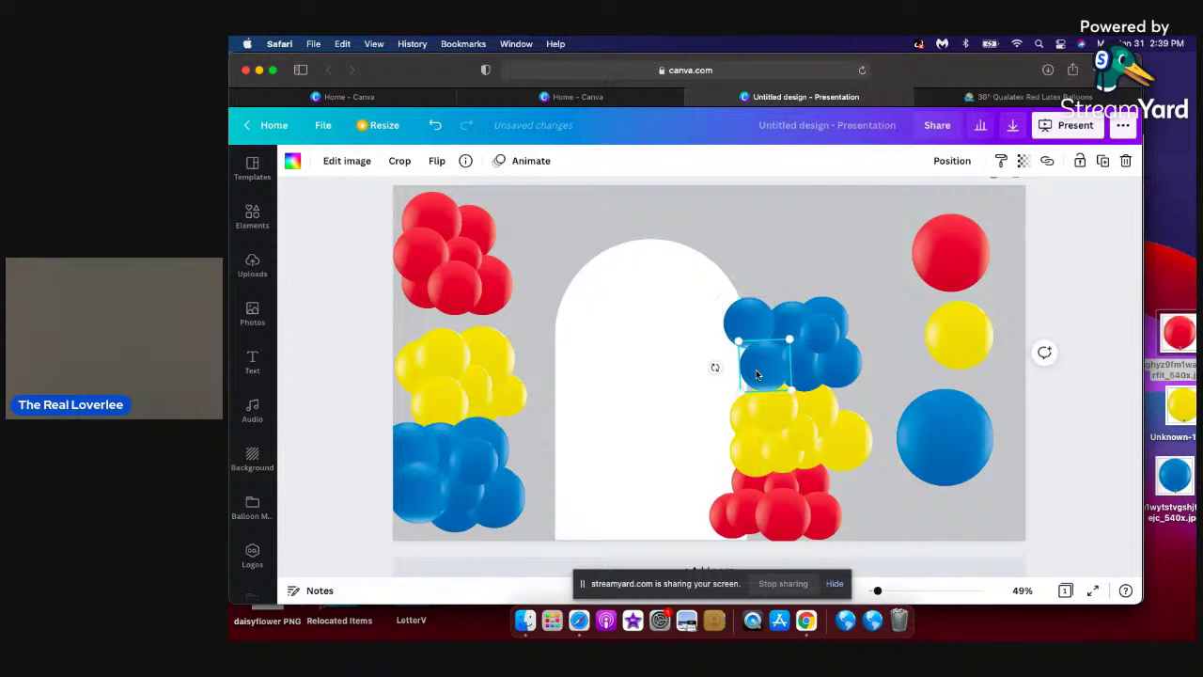
left_click_drag(760, 367, 749, 368)
left_click(761, 350)
left_click_drag(772, 361, 803, 322)
left_click_drag(692, 320, 705, 311)
left_click(899, 298)
Rearrange the right blue cluster's upper-right and small inner balloons and enlarge its lower-right balloon.
left_click_drag(826, 322, 795, 297)
left_click_drag(825, 379, 816, 312)
left_click(824, 376)
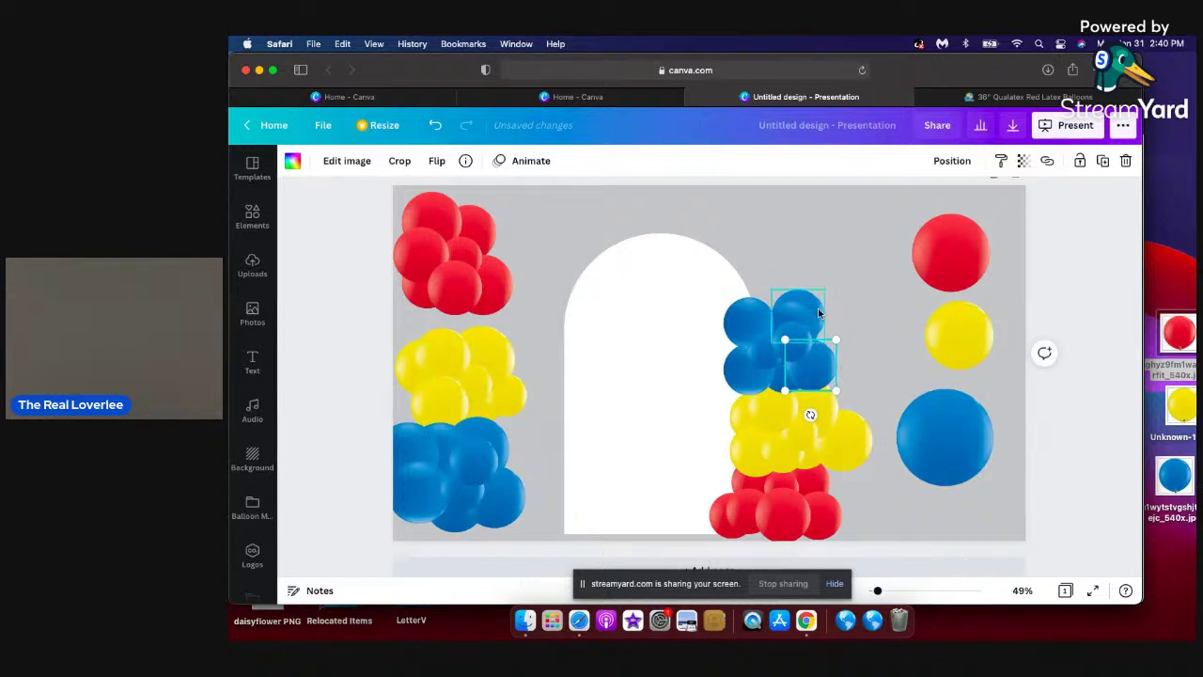
left_click_drag(836, 342, 847, 329)
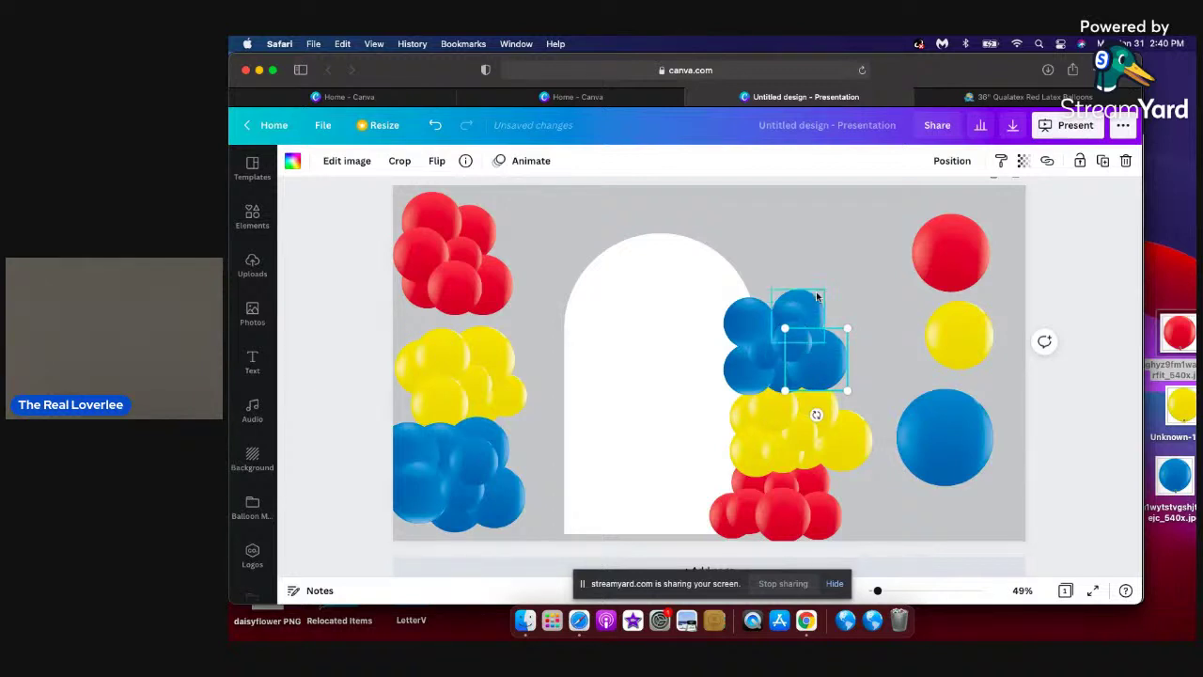
left_click_drag(817, 302, 818, 370)
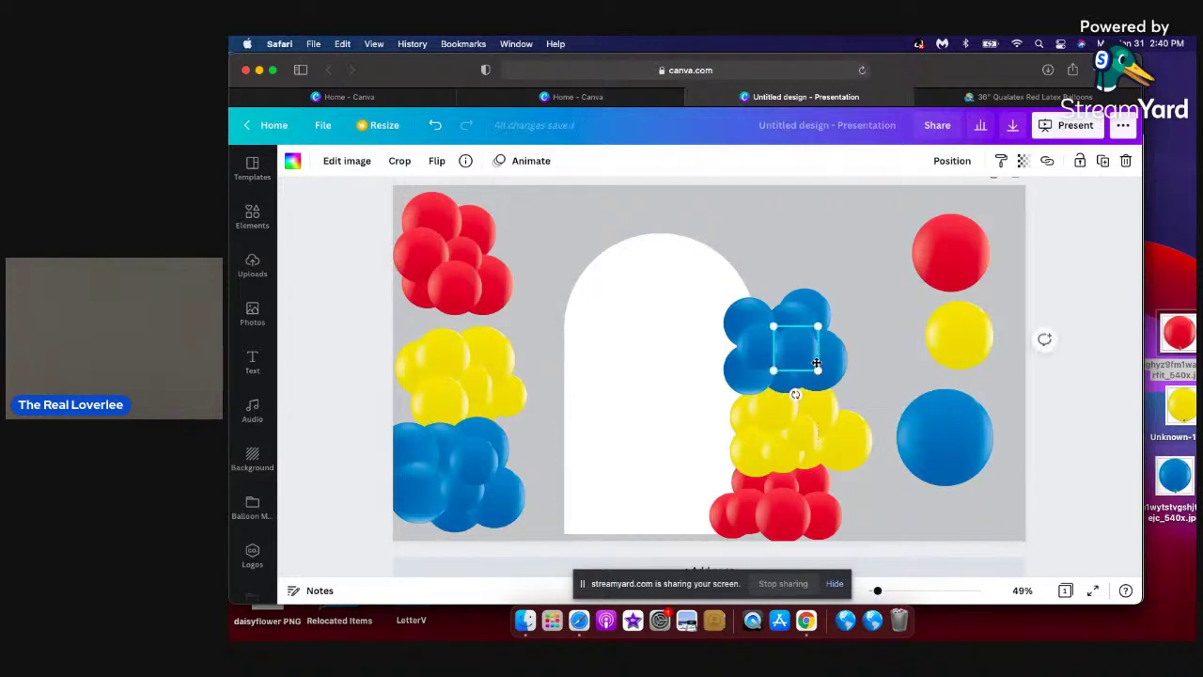
left_click(833, 251)
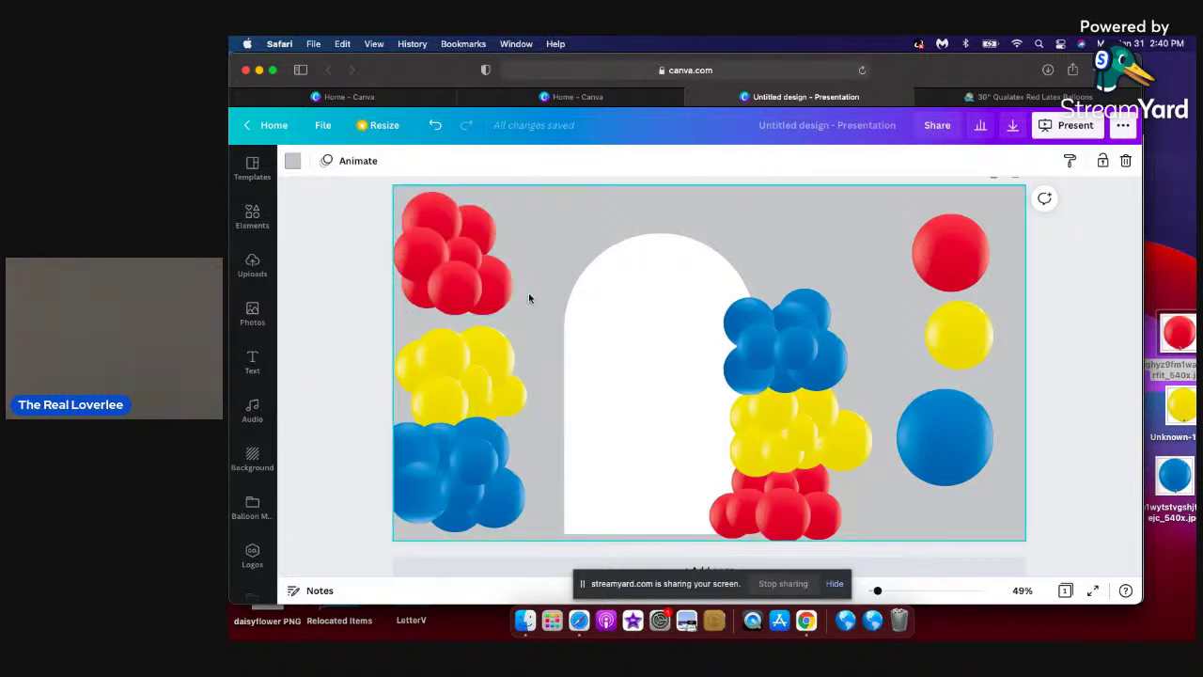
Stack the upper-left red cluster on the right blue cluster at a smaller size and place a copy at the slide's upper left.
left_click_drag(435, 246, 526, 310)
left_click_drag(521, 248, 837, 250)
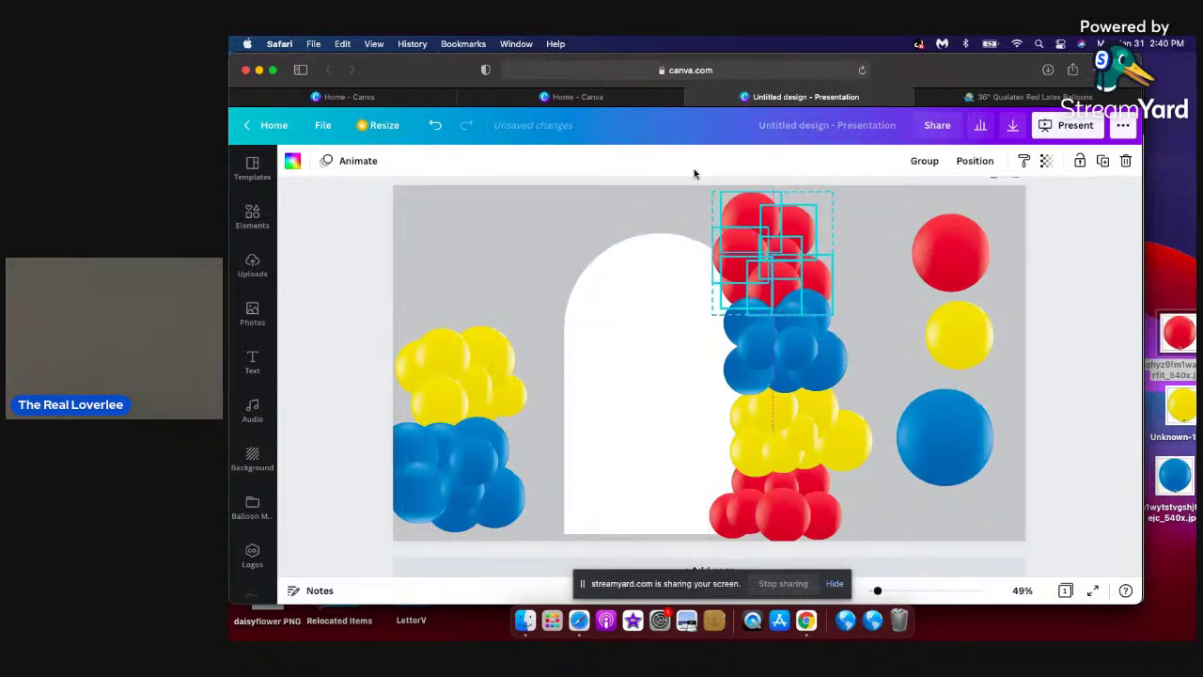
left_click_drag(713, 194, 734, 229)
left_click_drag(797, 259, 493, 252)
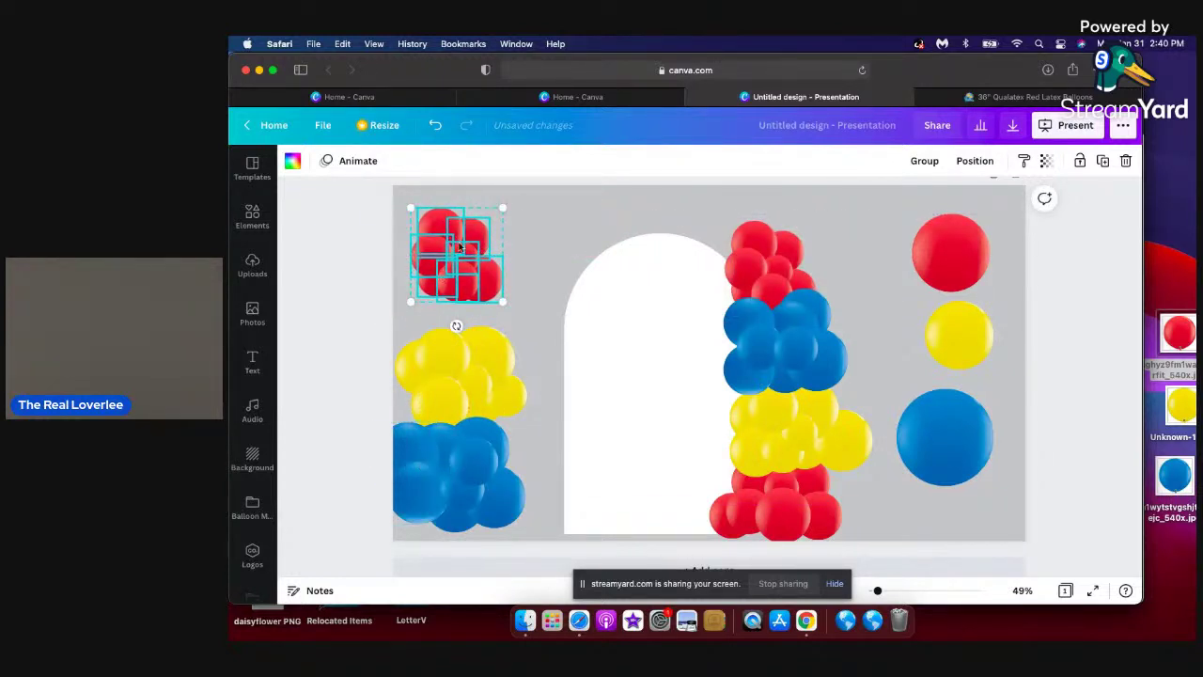
left_click(549, 219)
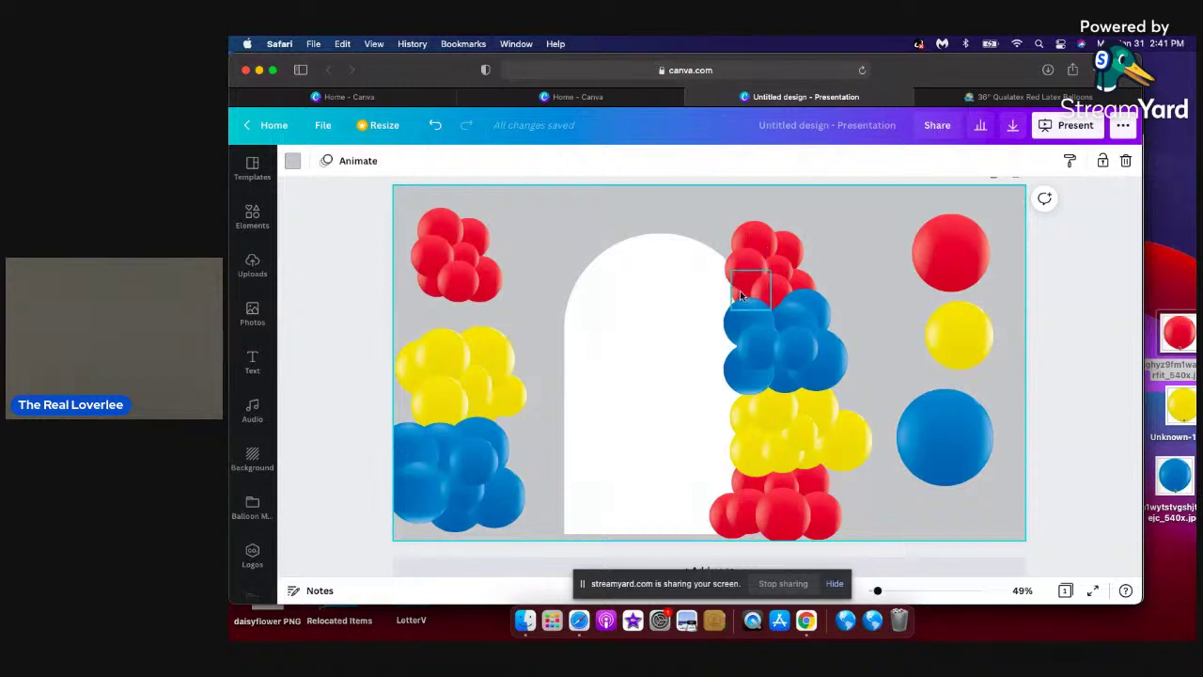
Shift the stacked top red cluster's lower-left balloon outward over the arch and greatly enlarge its upper-right balloon.
left_click(739, 295)
left_click_drag(739, 295, 726, 294)
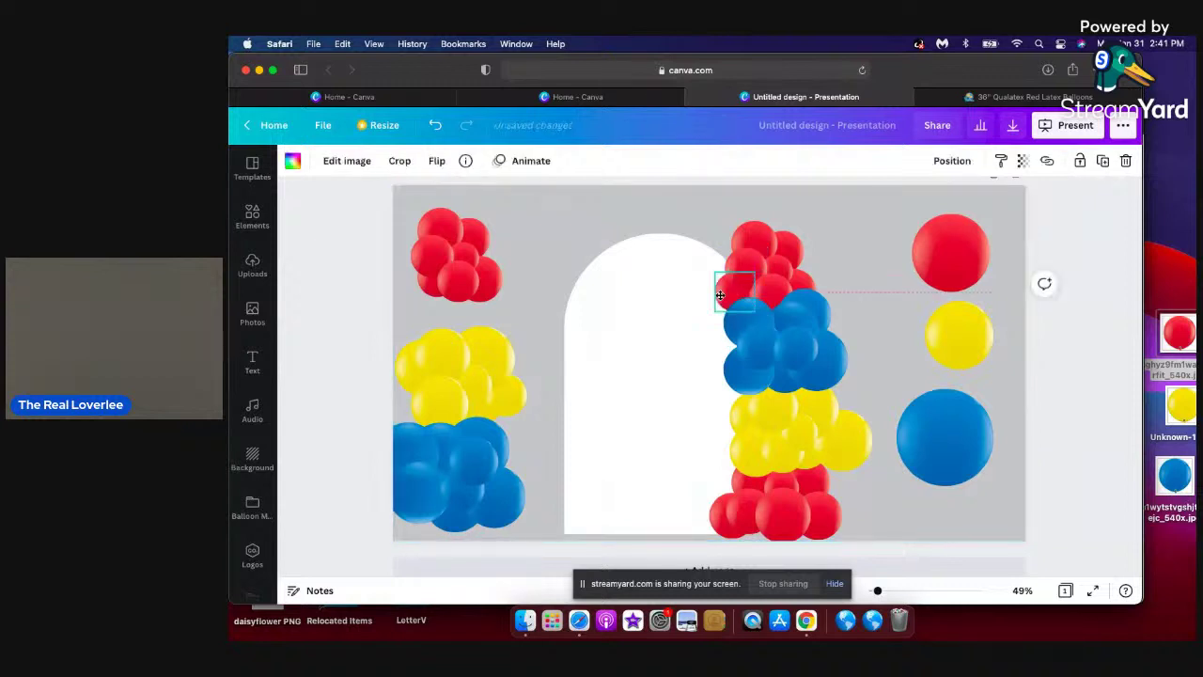
left_click(801, 263)
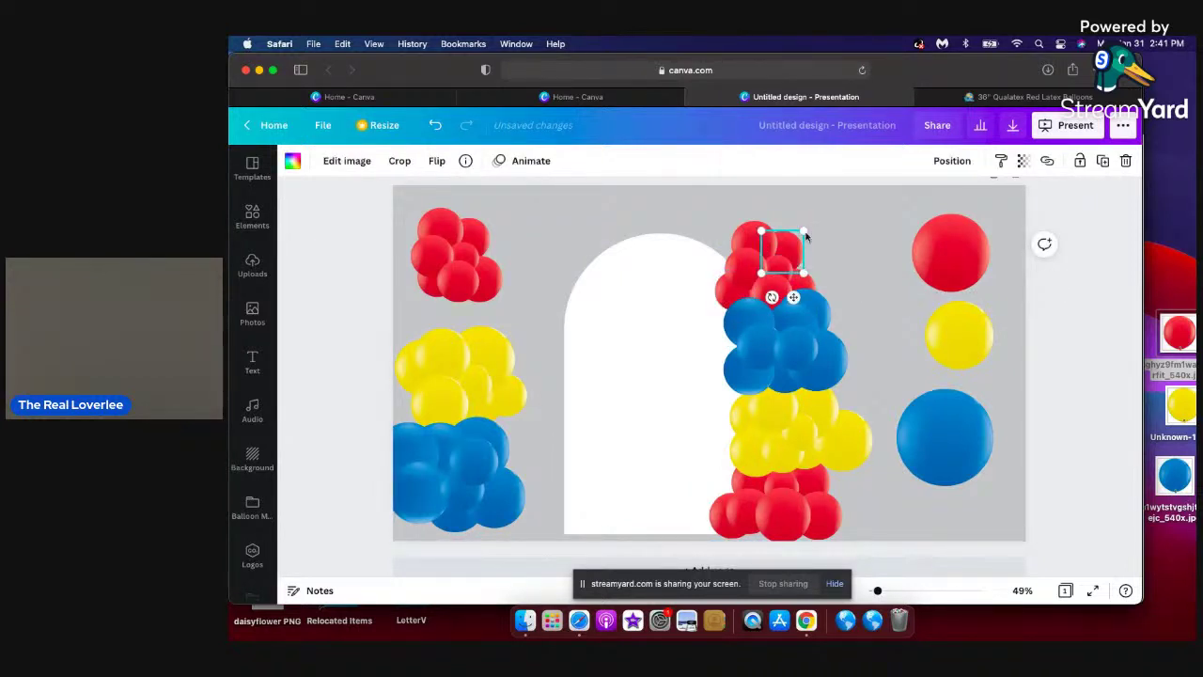
left_click_drag(805, 236, 843, 213)
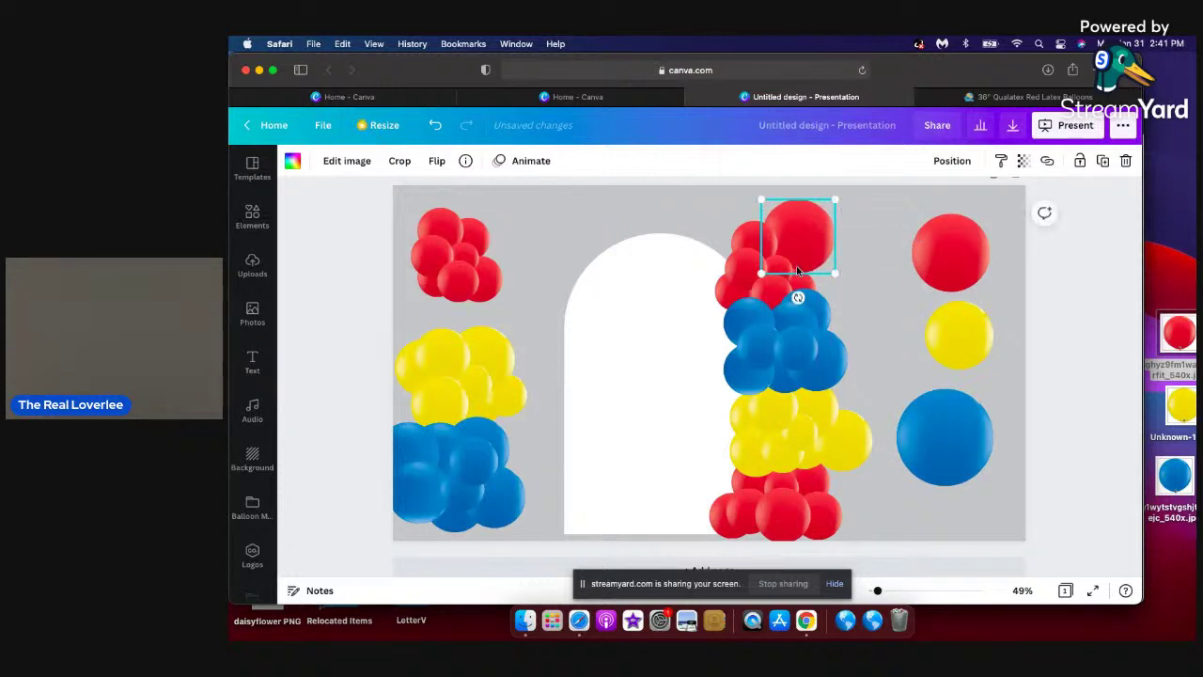
Slightly enlarge the lower-right balloon of the red cluster at the base of the right stack.
left_click(822, 513)
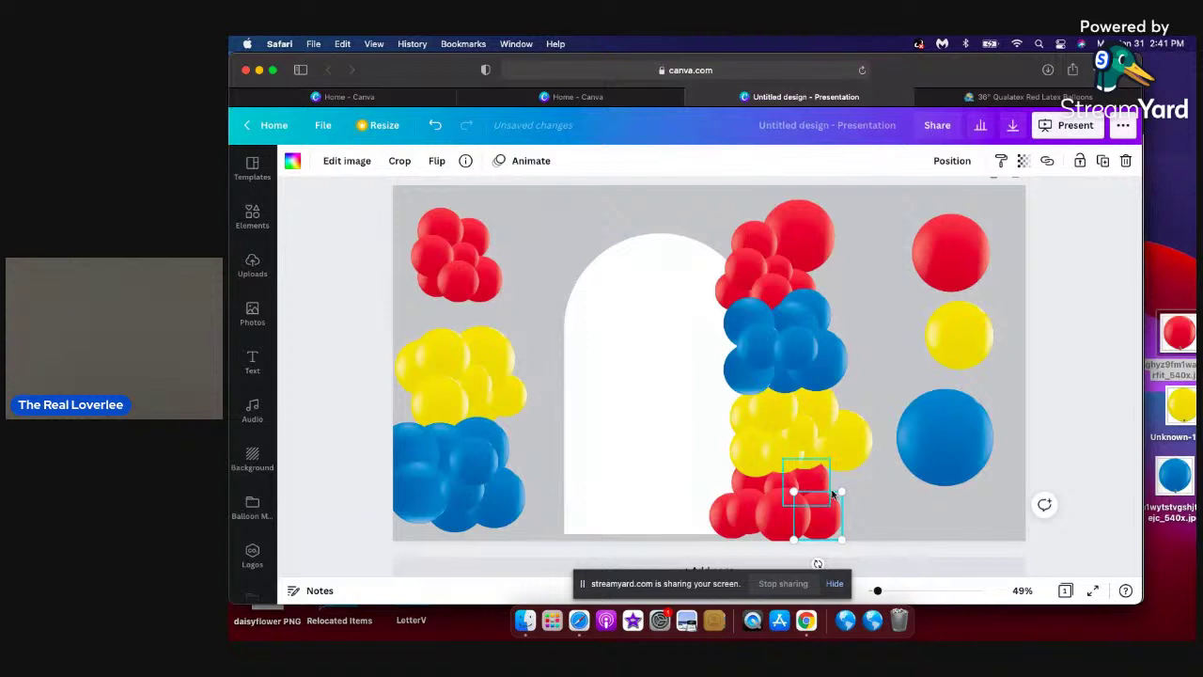
mouse_move(842, 491)
left_mouse_down()
mouse_move(863, 488)
mouse_move(862, 499)
left_mouse_up()
left_click(909, 514)
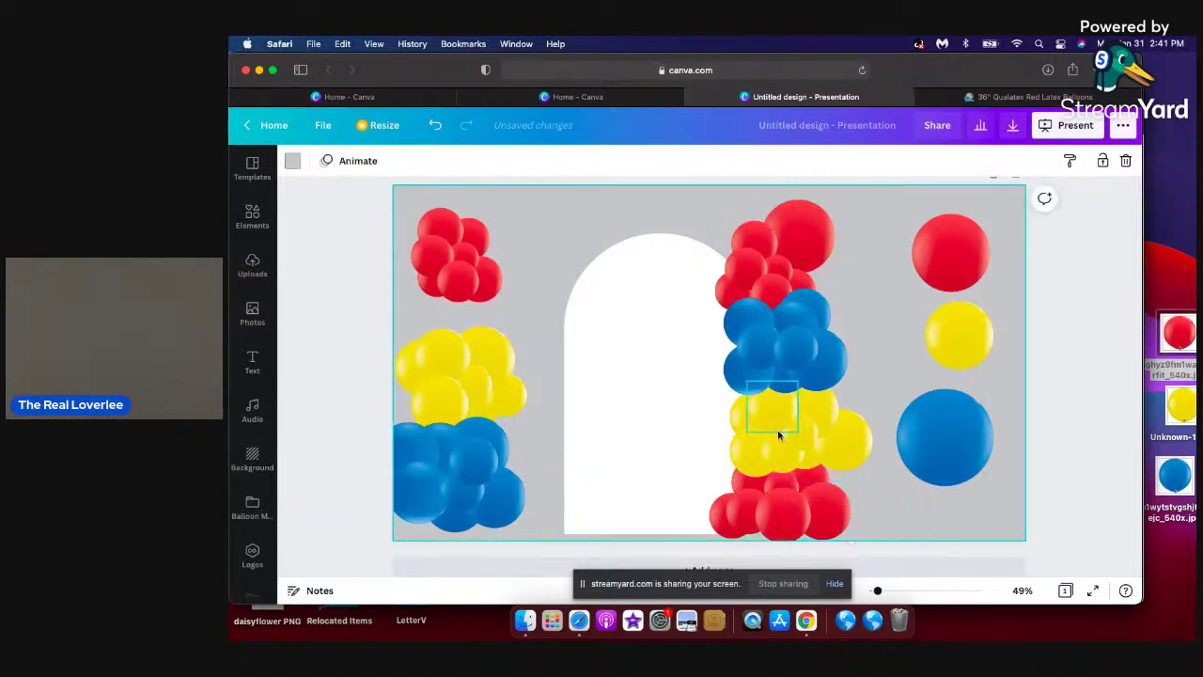
left_click(771, 421)
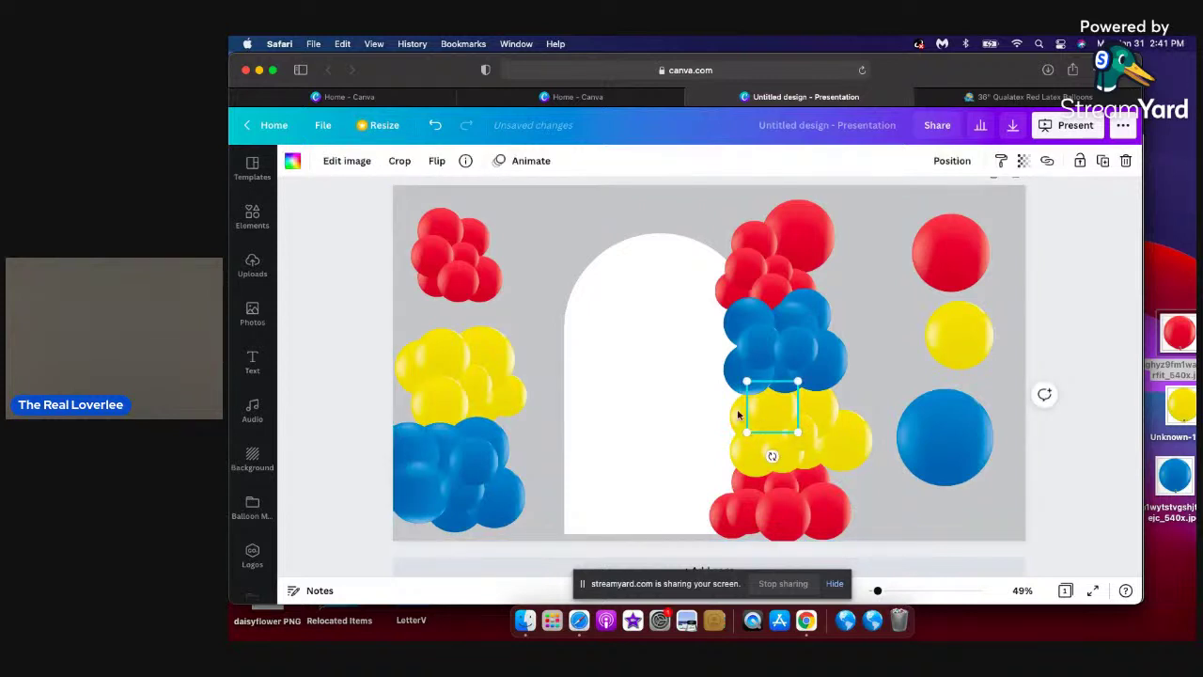
key("shift+Left")
key("shift+Left")
key("shift+Left")
key("shift+Left")
key("shift+Down")
key("shift+Down")
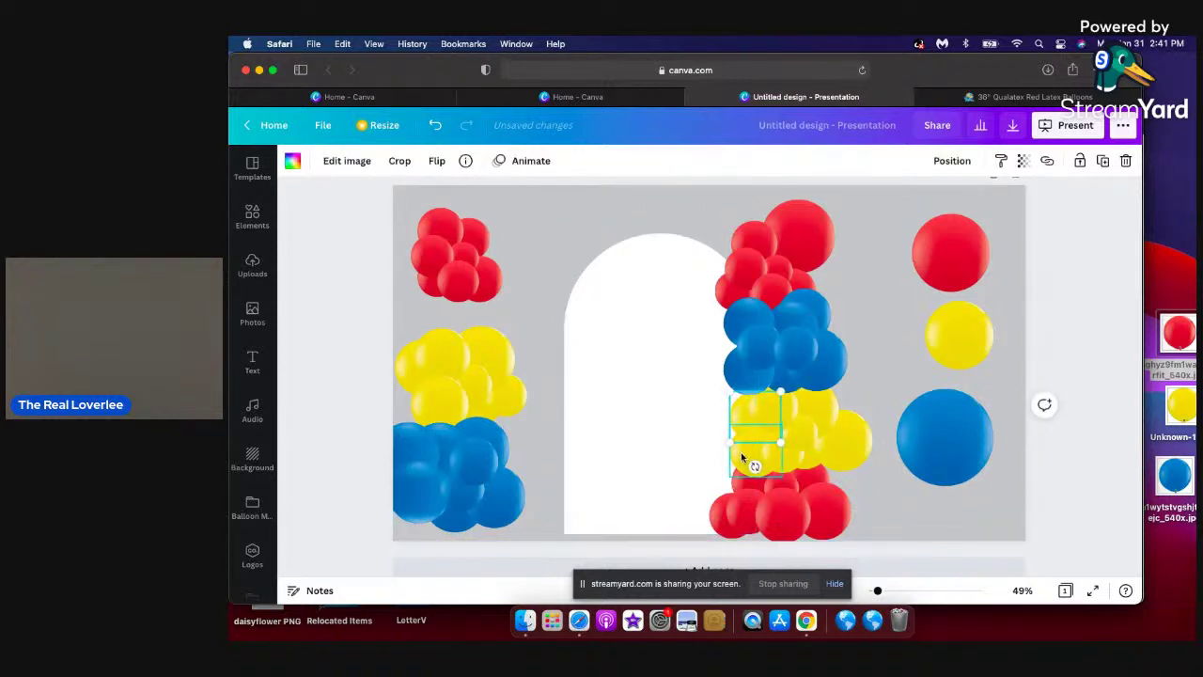
Enlarge the base red cluster's outer left balloon and shift the smaller balloon beside it down to the floor.
left_click(737, 503)
left_click_drag(714, 476, 718, 470)
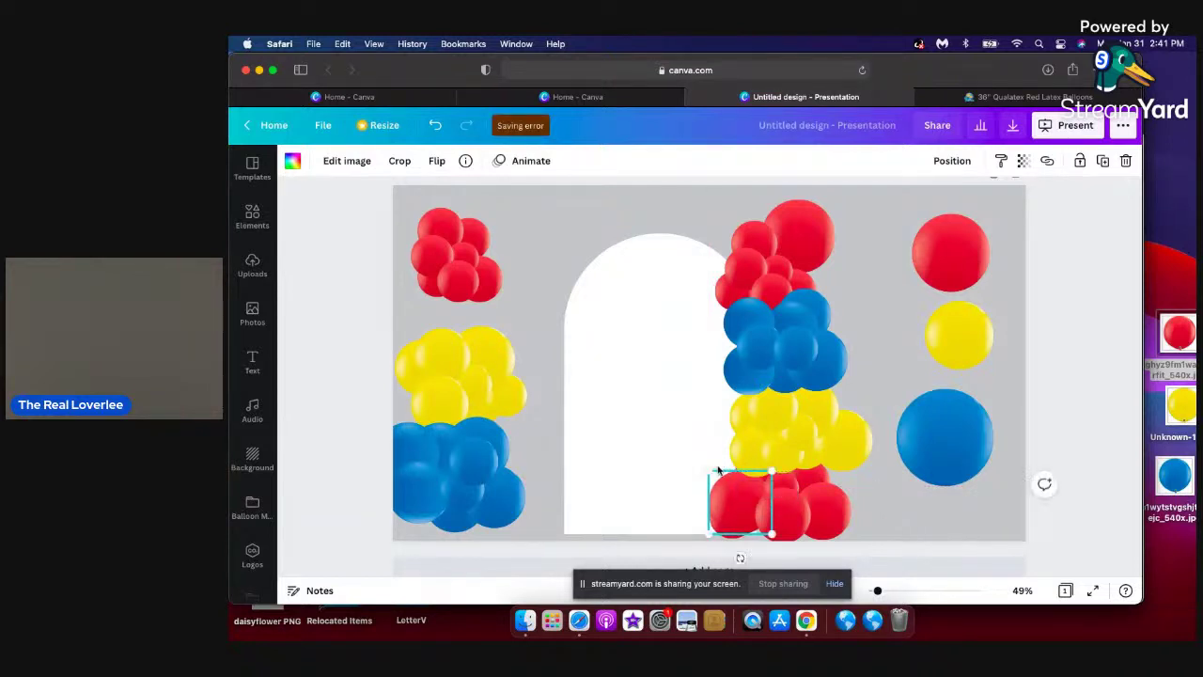
left_click(694, 534)
left_click(703, 531)
left_click(674, 539)
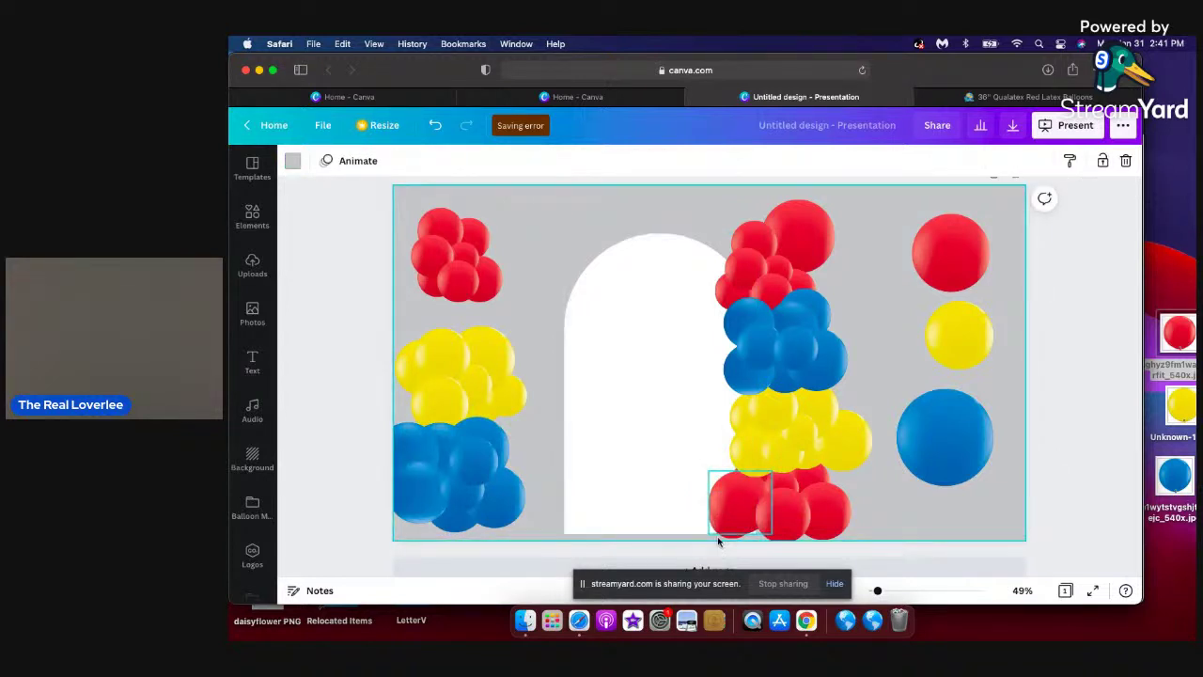
left_click_drag(721, 534, 737, 538)
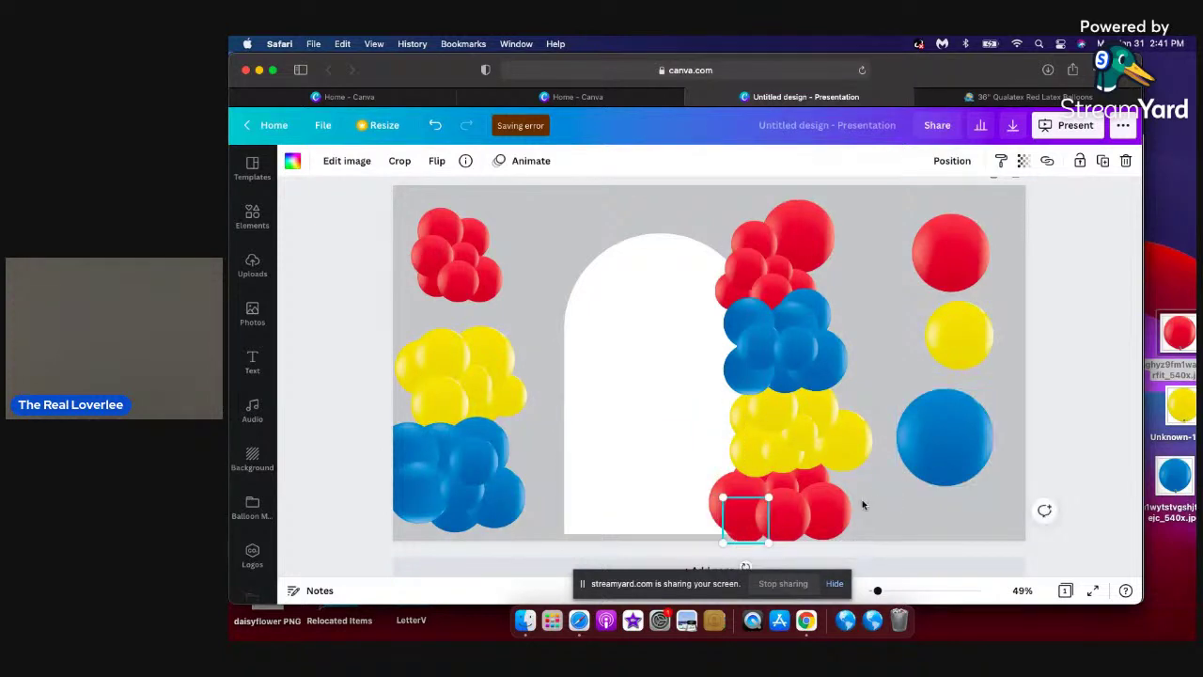
left_click(881, 395)
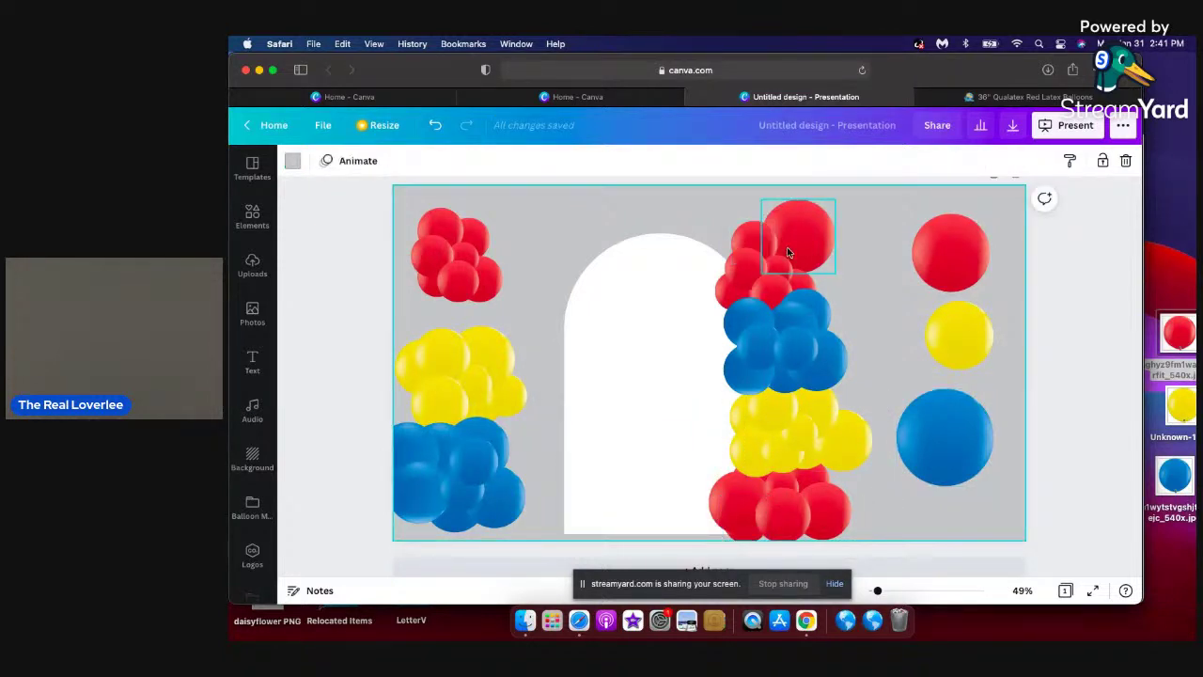
Enlarge the top red cluster's small centre and lower-right balloons and shift its left balloon outward over the arch.
left_click_drag(798, 276, 723, 274)
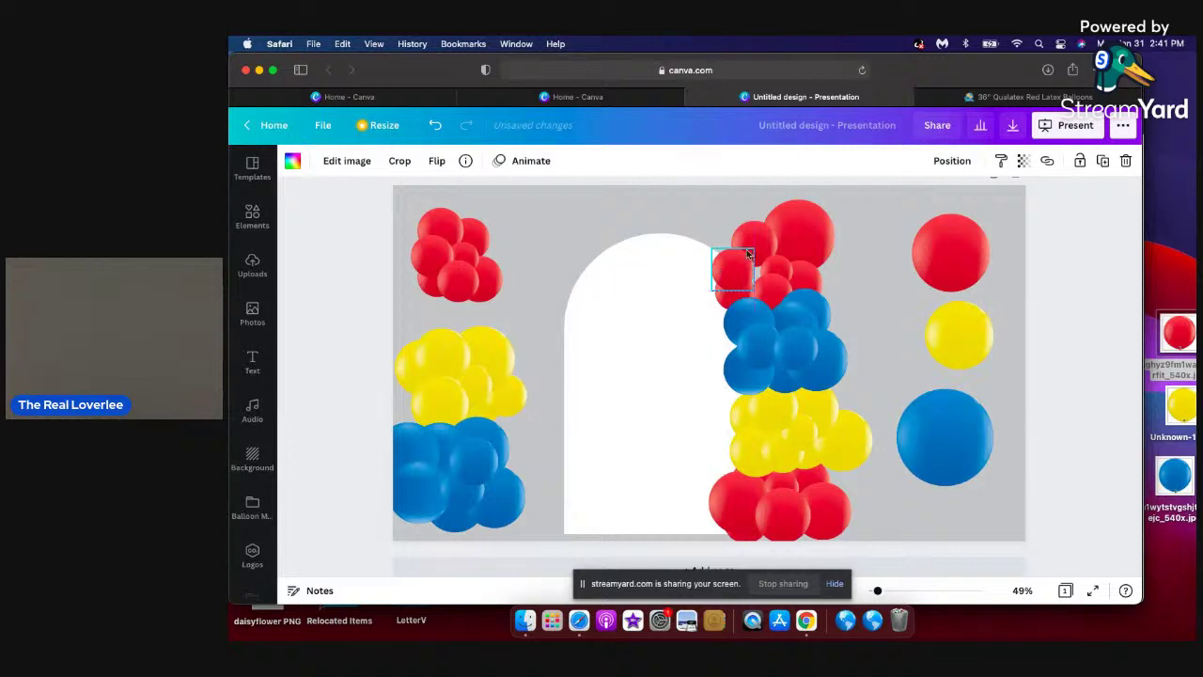
left_click(775, 266)
left_click_drag(759, 255, 747, 242)
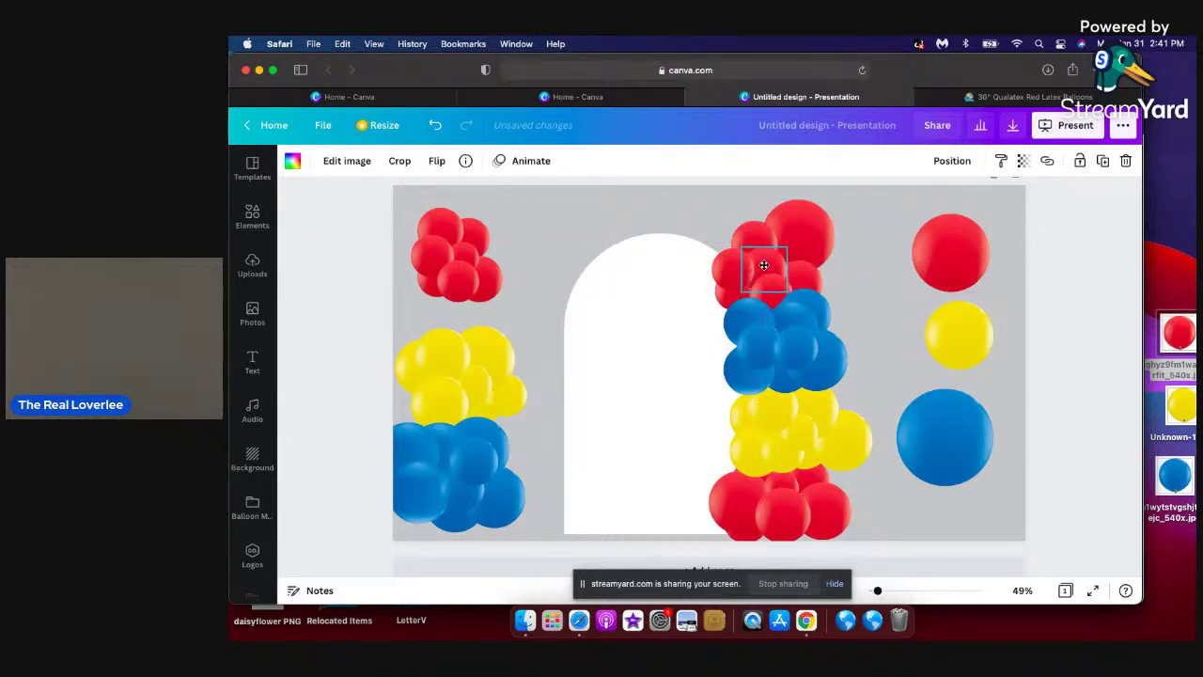
left_click(886, 280)
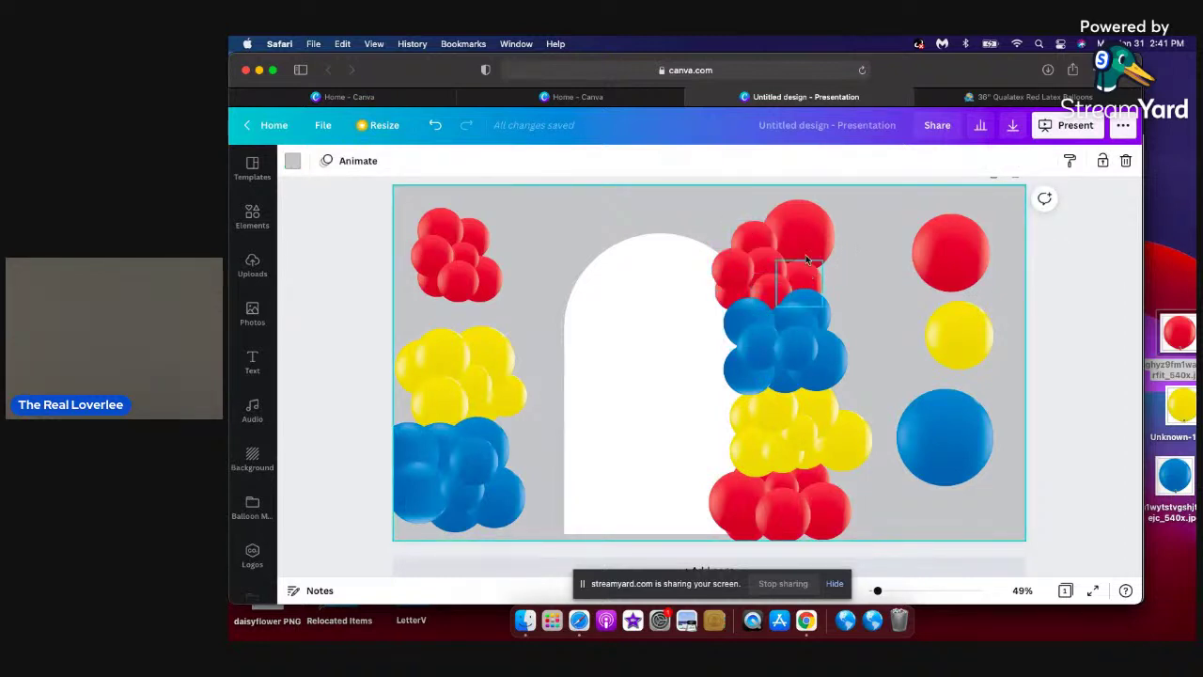
Duplicate the upper-right balloon of the red cluster at the slide's upper left.
left_click(473, 235)
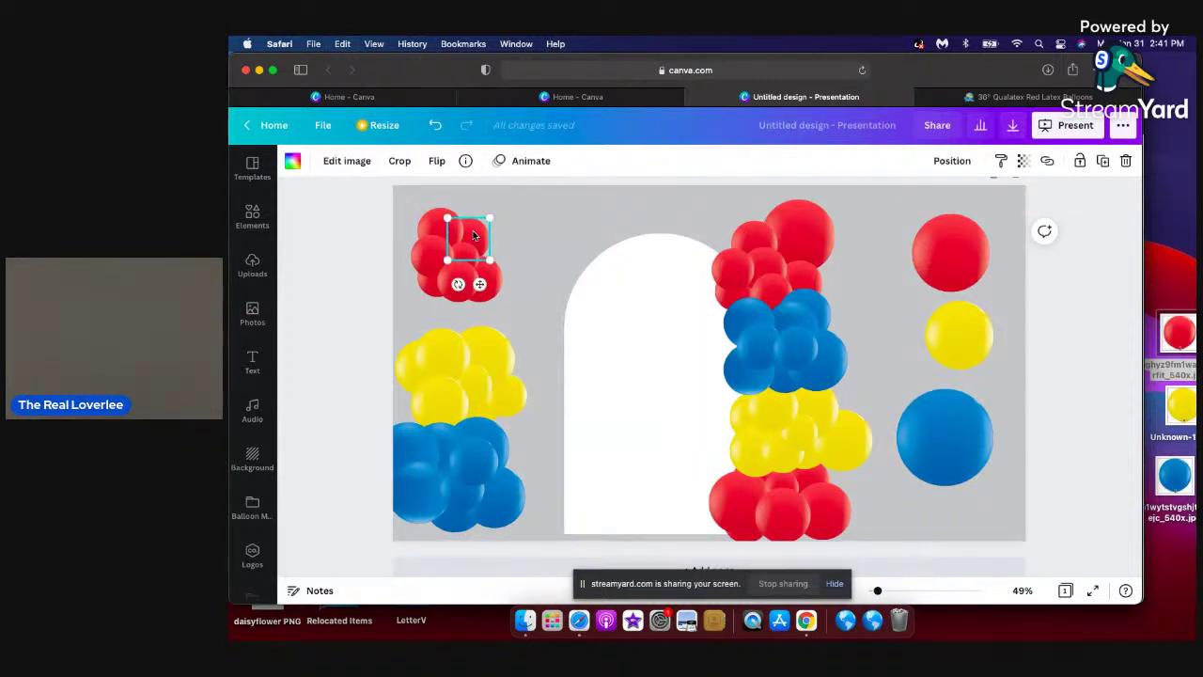
key("shift+Down")
key("shift+Right")
key("shift+Down")
key("shift+Right")
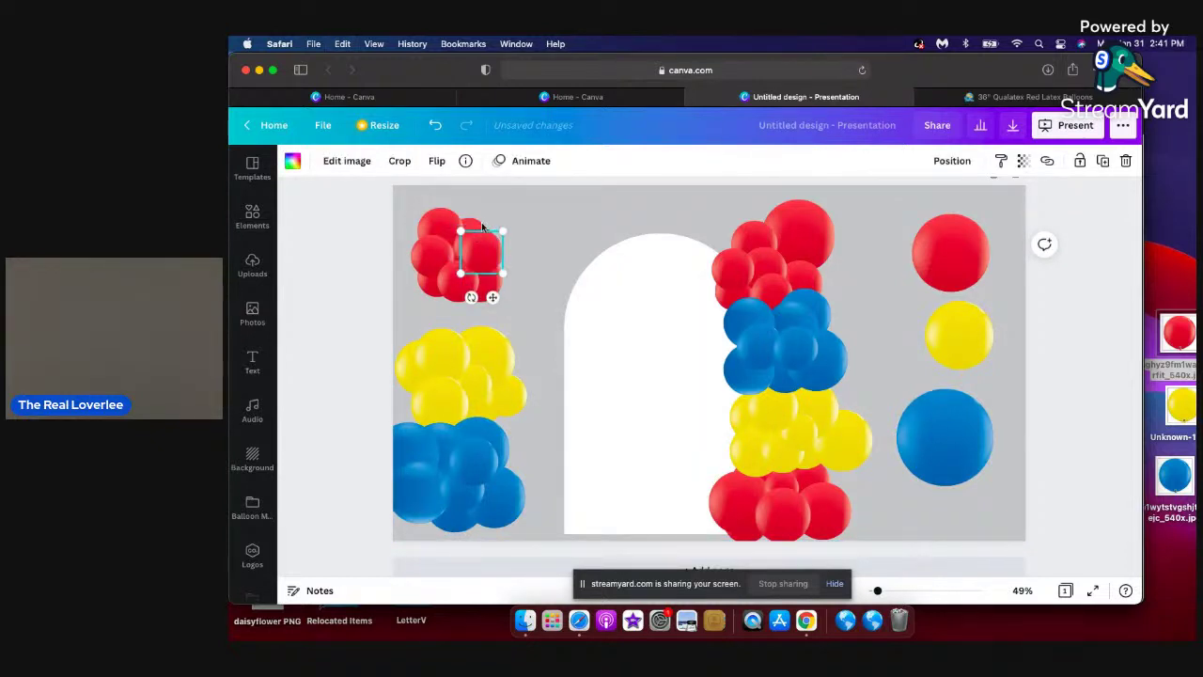
Place the duplicated red balloon at the centre of the right stack's top red cluster and enlarge the cluster's left and centre balloons.
left_click_drag(475, 253, 703, 323)
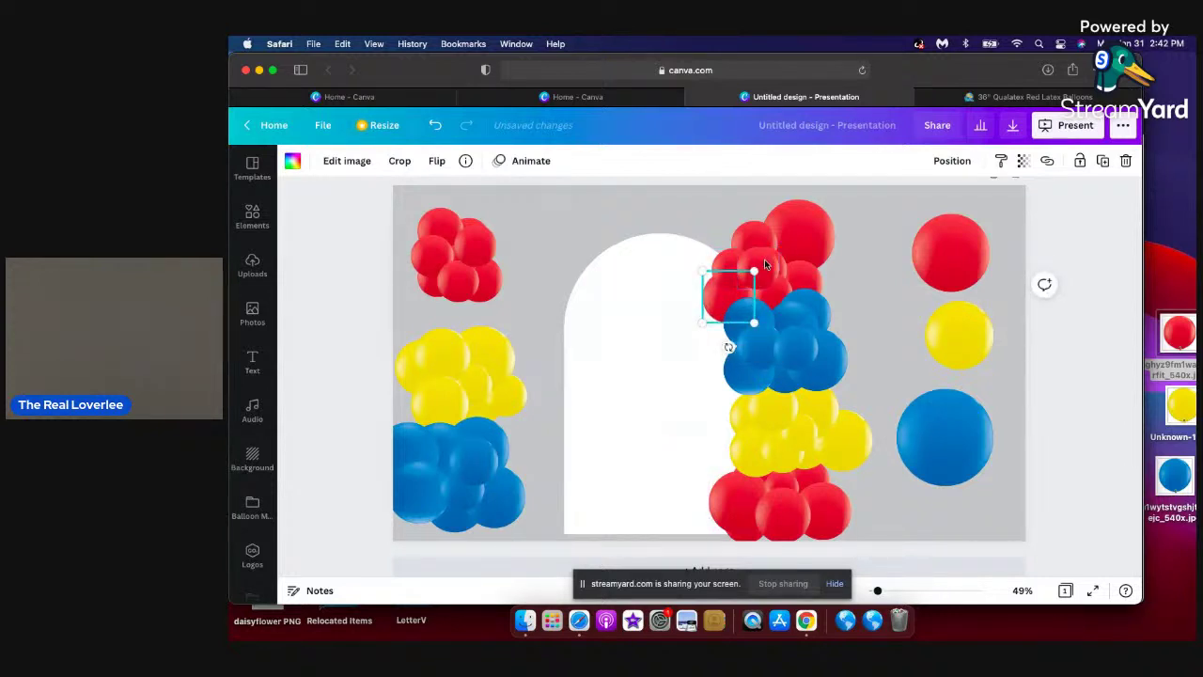
left_click(768, 272)
left_click_drag(790, 294, 797, 303)
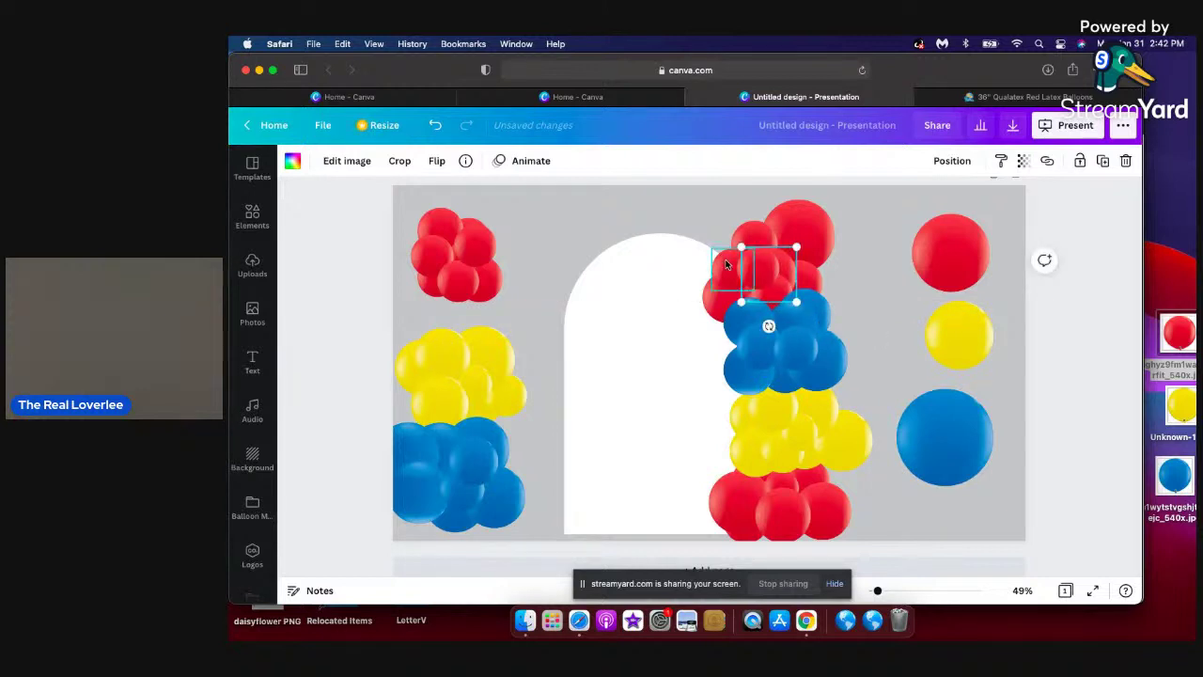
left_click(725, 264)
left_click_drag(711, 249, 765, 266)
left_click(853, 276)
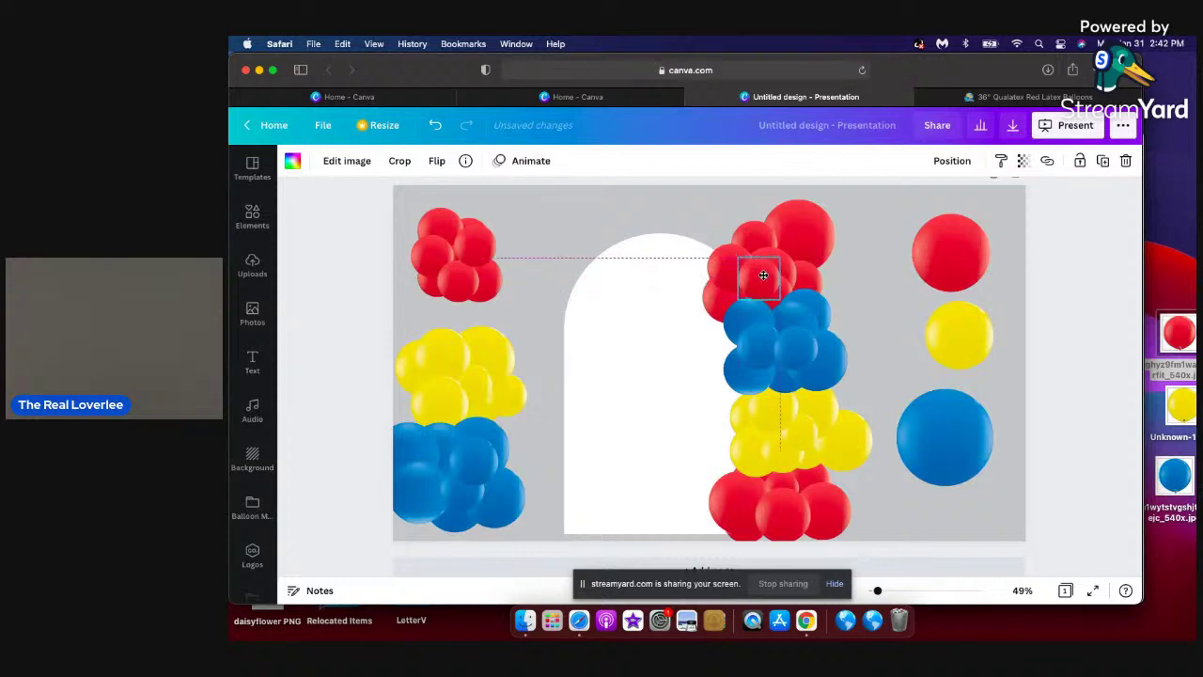
left_click(887, 285)
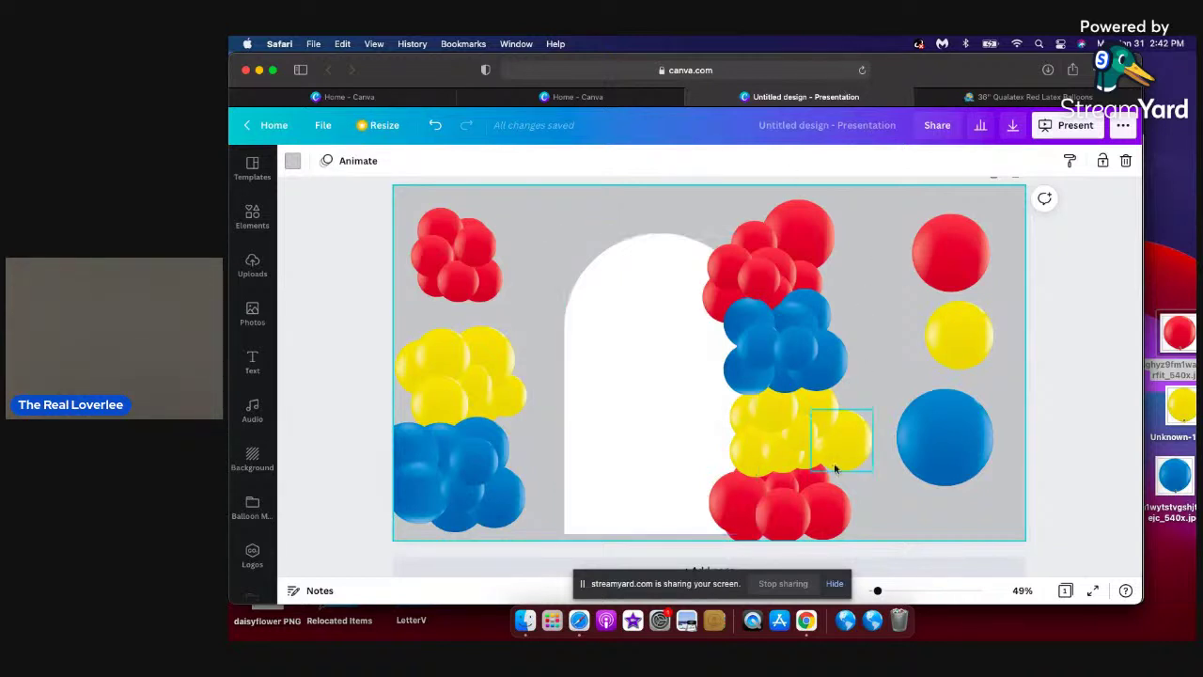
Duplicate the yellow cluster at the slide's left and place a slightly smaller copy over the top of the arch beside the red cluster.
left_click_drag(412, 327, 645, 204)
left_click(539, 318)
left_click_drag(704, 229, 687, 222)
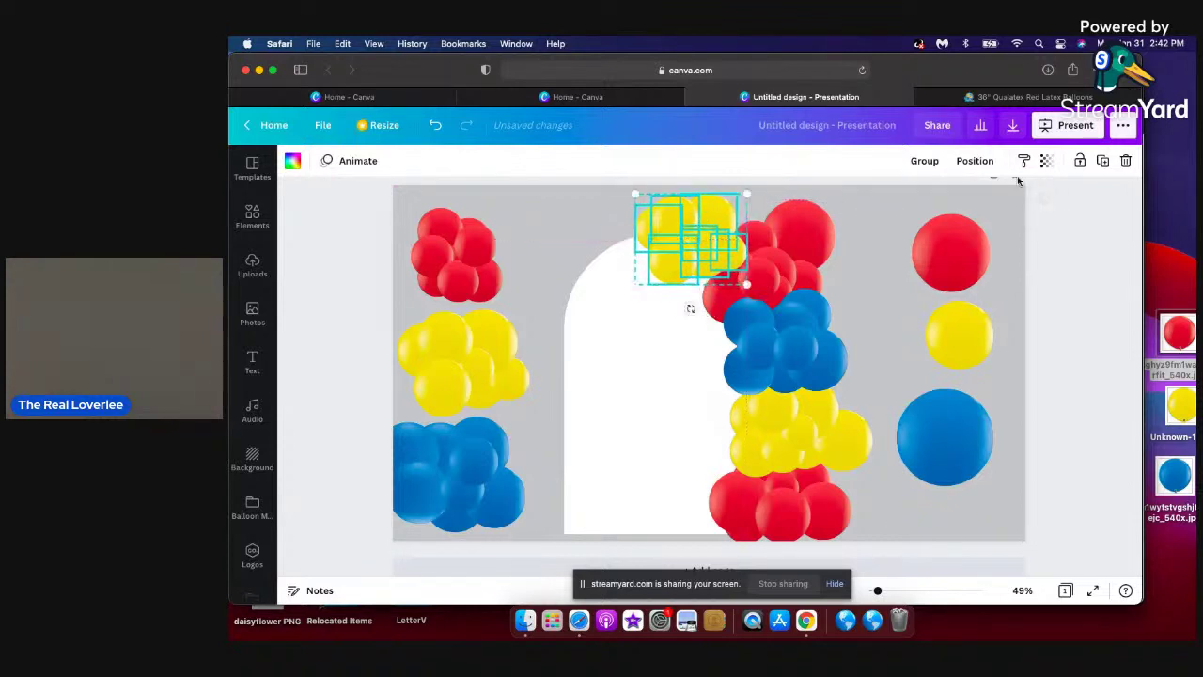
Send the ungrouped balloons of the copied yellow cluster backward behind the top red cluster and nudge them slightly toward it.
left_click(925, 161)
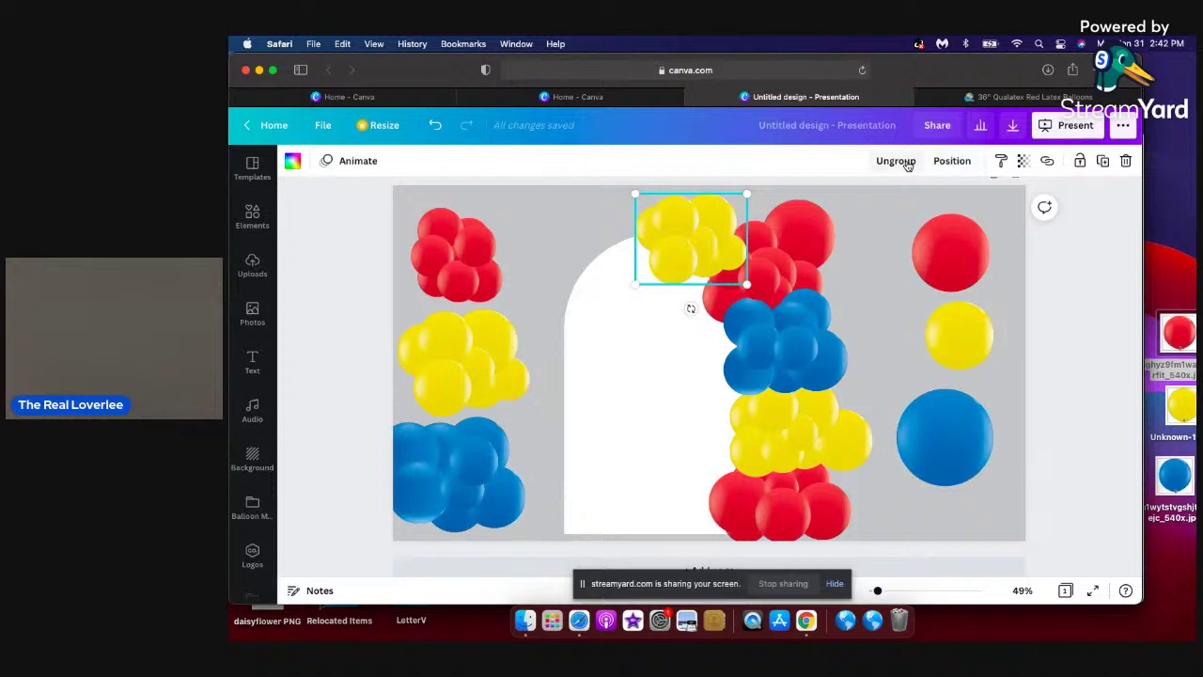
left_click(905, 161)
left_click(975, 161)
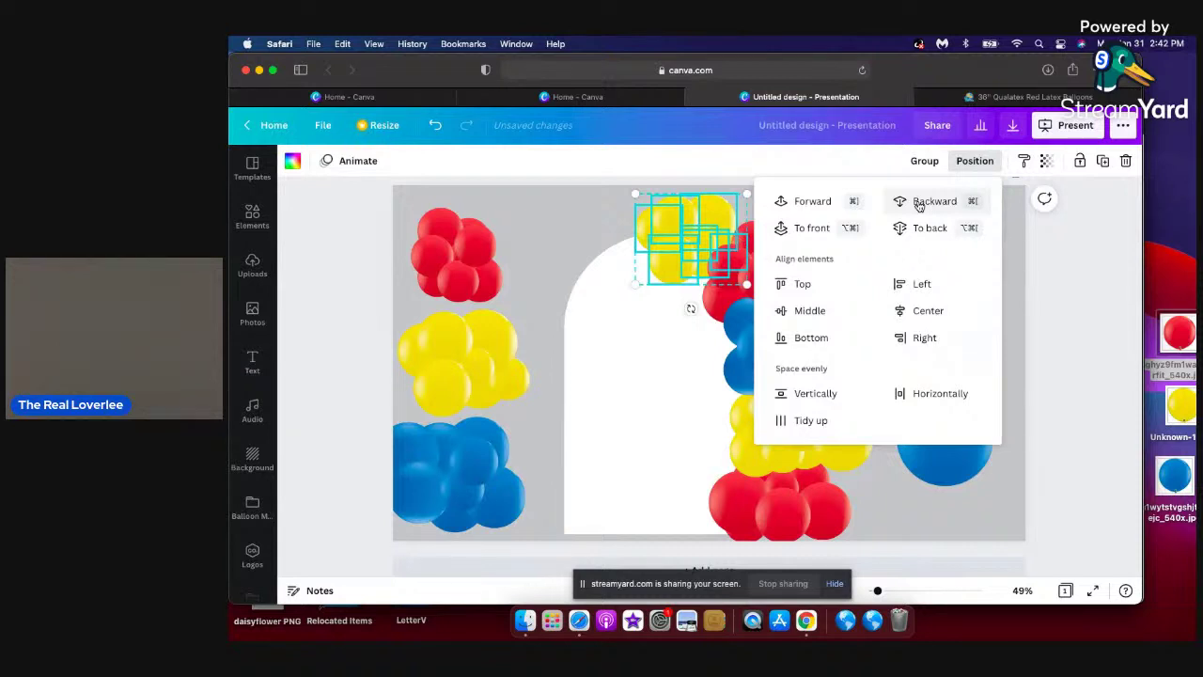
left_click(1044, 282)
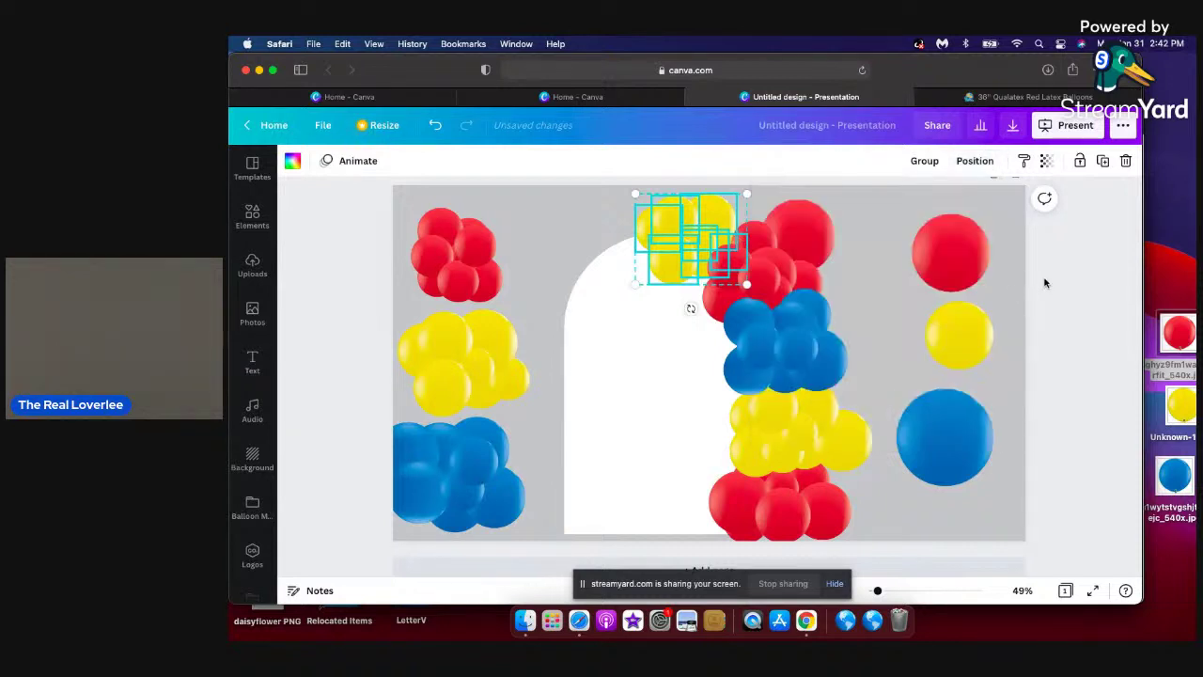
mouse_move(684, 249)
left_mouse_down()
mouse_move(675, 233)
mouse_move(676, 246)
left_mouse_up()
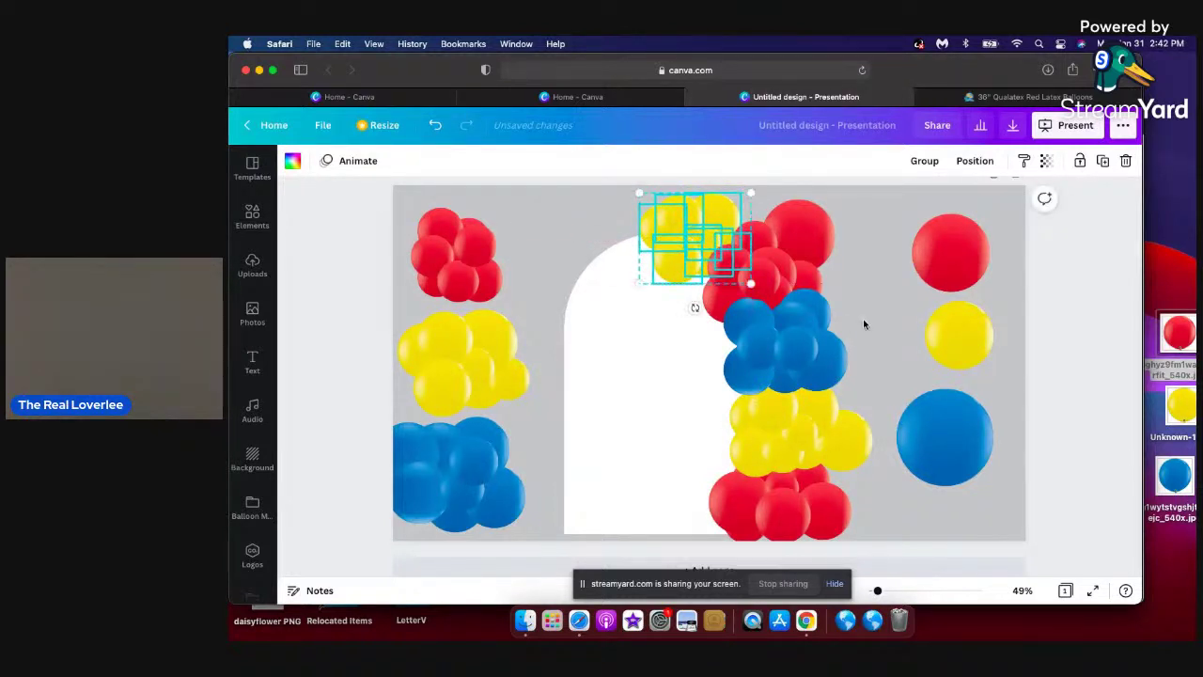
Enlarge the upper-right balloon of the yellow cluster above the arch and spread its other balloons outward along the arch's top edge.
left_click(883, 315)
left_click_drag(708, 246, 738, 197)
left_click(718, 261)
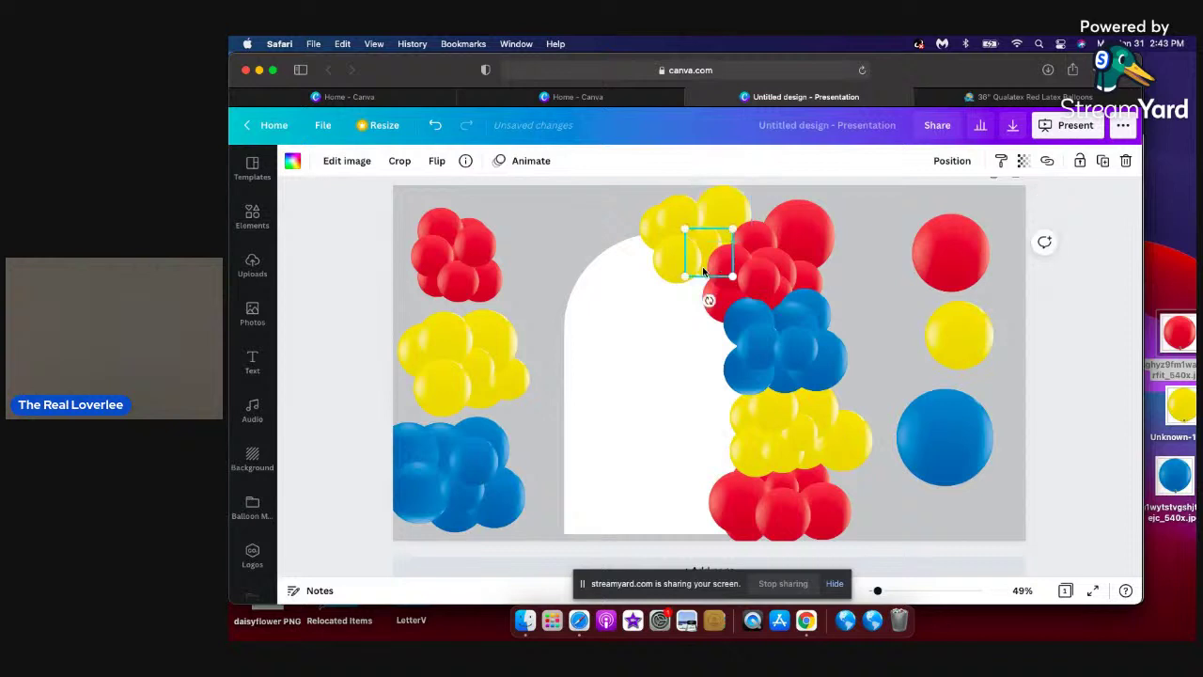
left_click_drag(703, 271, 628, 204)
left_click(677, 259)
left_click_drag(676, 260, 662, 234)
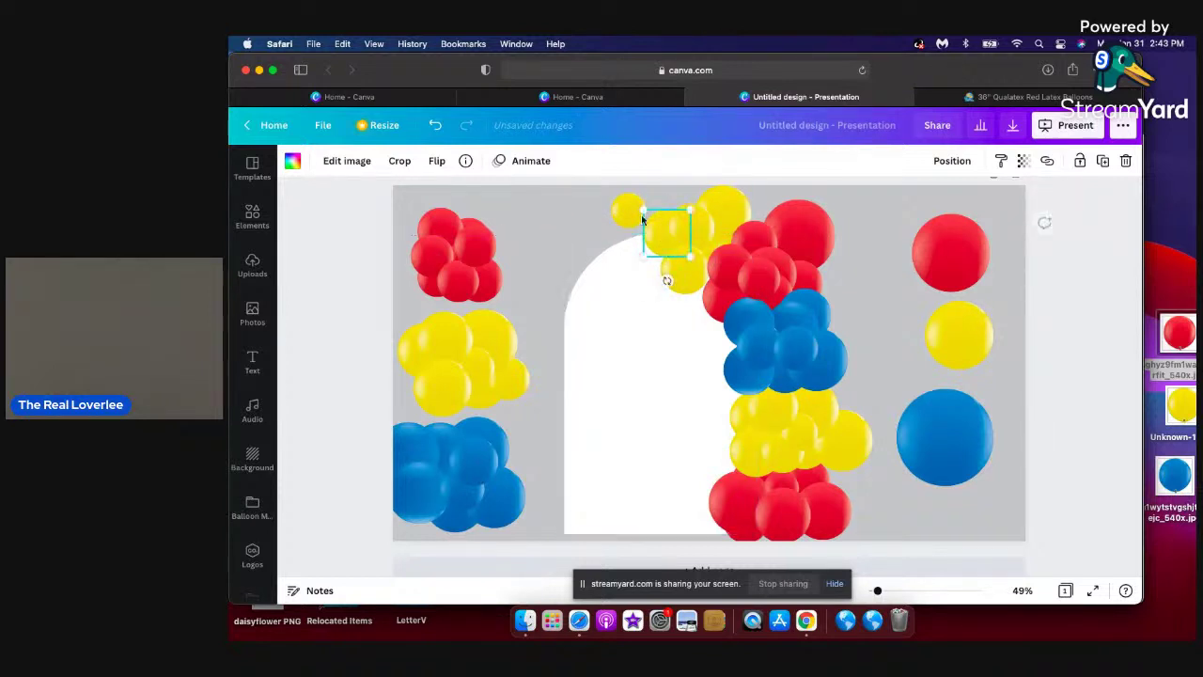
left_click(631, 215)
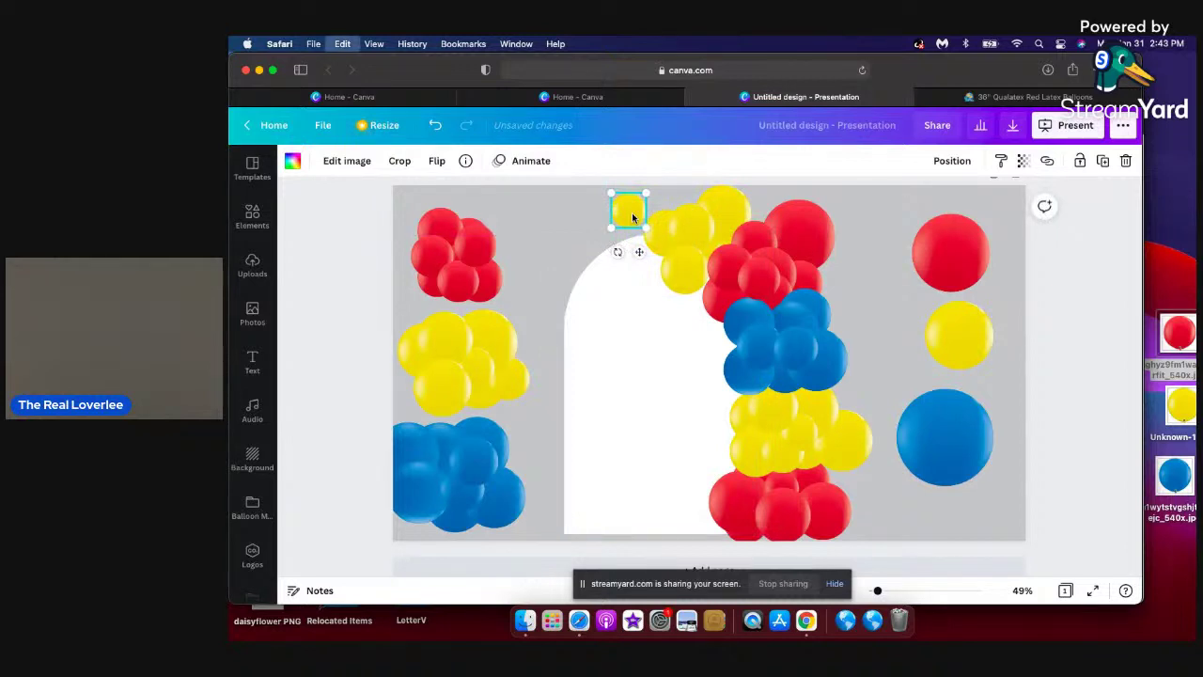
Move a yellow balloon to the lower right of the yellow cluster above the arch and send it backward behind the red balloons.
key("shift+Right")
key("shift+Right")
key("shift+Down")
key("shift+Down")
left_click_drag(632, 218, 703, 259)
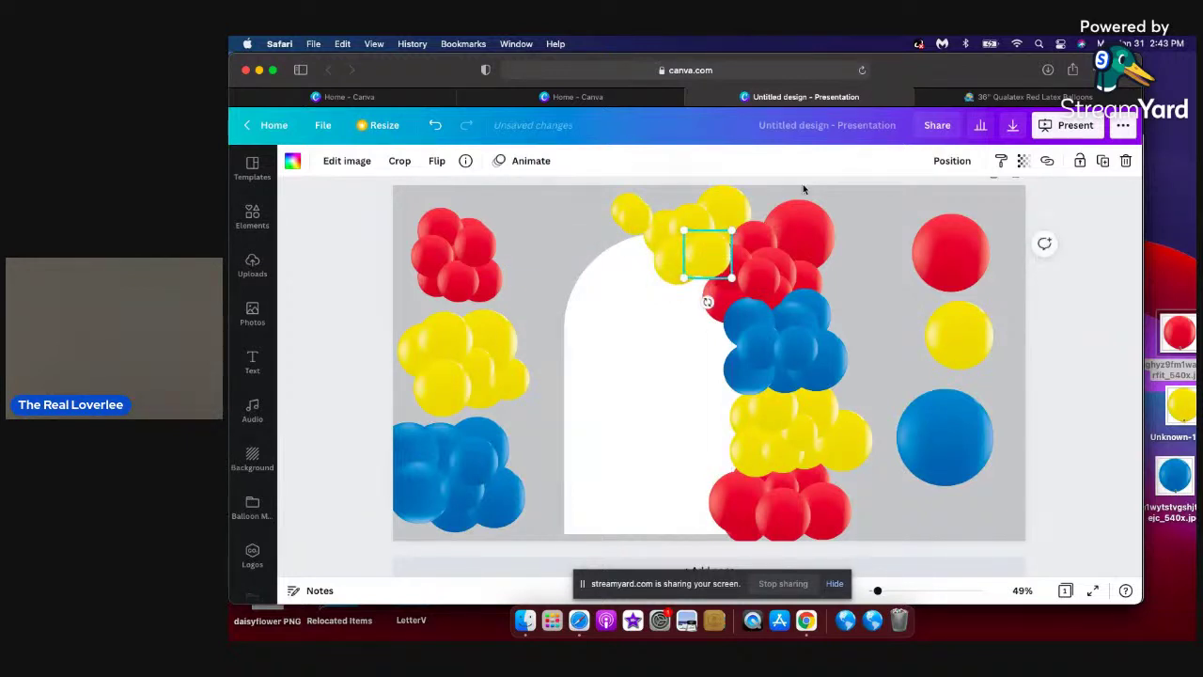
left_click(952, 160)
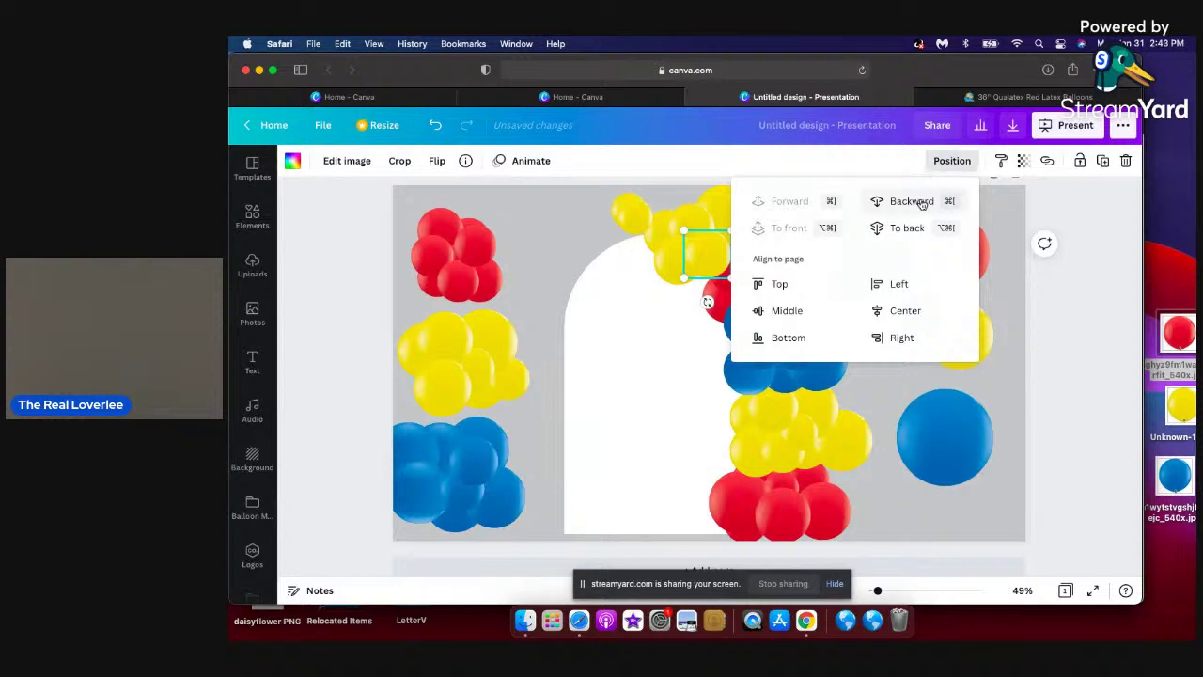
left_click(693, 251)
left_click_drag(693, 250, 694, 260)
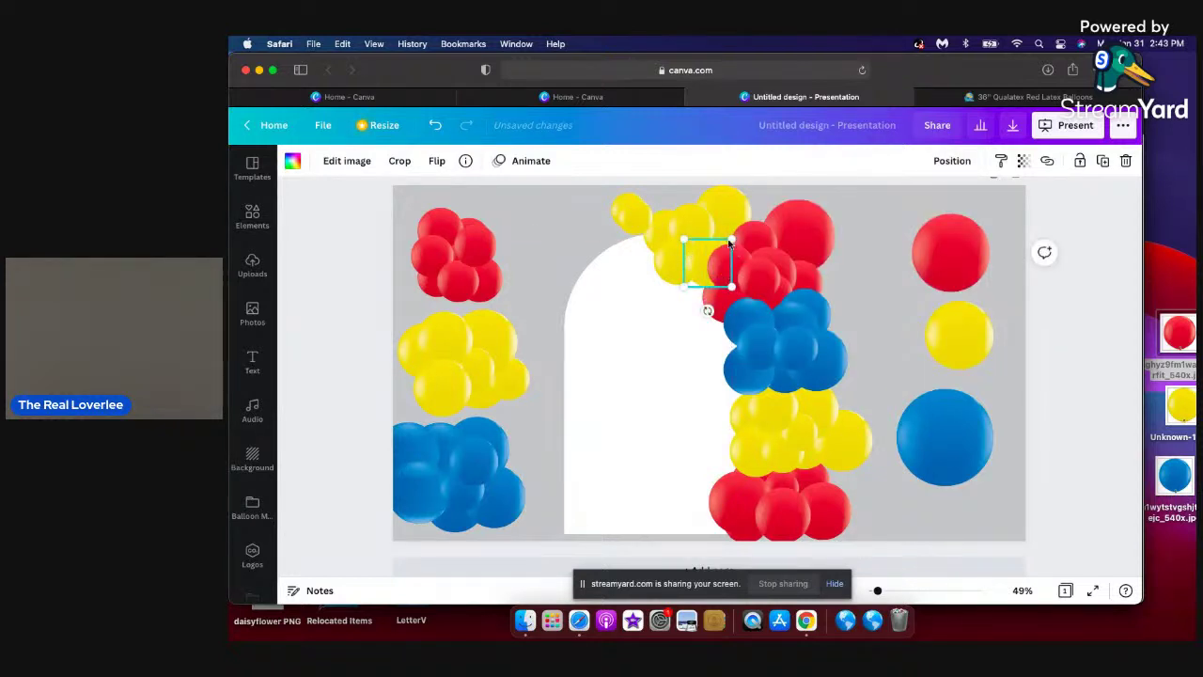
Adjust the balloons in the yellow cluster above the arch, sizing the centre-right one to about 121 by 121.
left_click_drag(730, 242, 735, 236)
left_click_drag(641, 196, 683, 207)
left_click(719, 229)
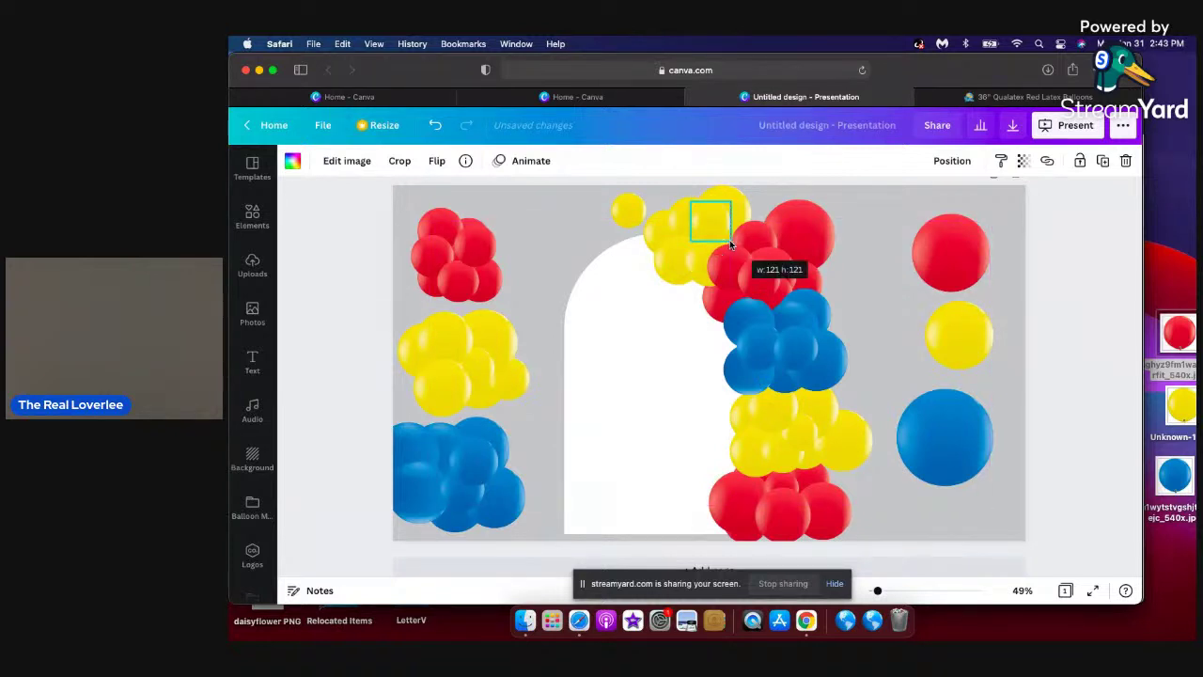
left_click_drag(712, 212, 715, 215)
Move the stray small yellow balloon into the cluster above the arch, bring it forward, and position a balloon over the cluster's centre.
left_click(629, 212)
left_click_drag(632, 222, 664, 205)
left_click(952, 161)
left_click(944, 163)
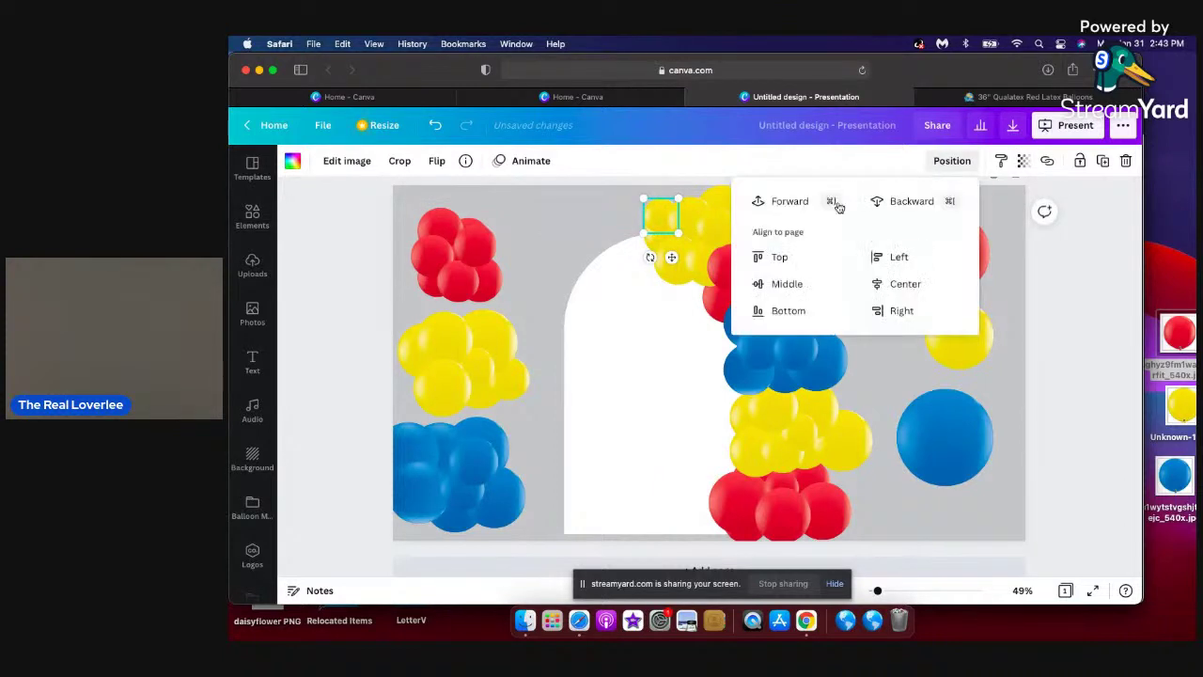
left_click(795, 202)
left_click_drag(650, 220, 710, 270)
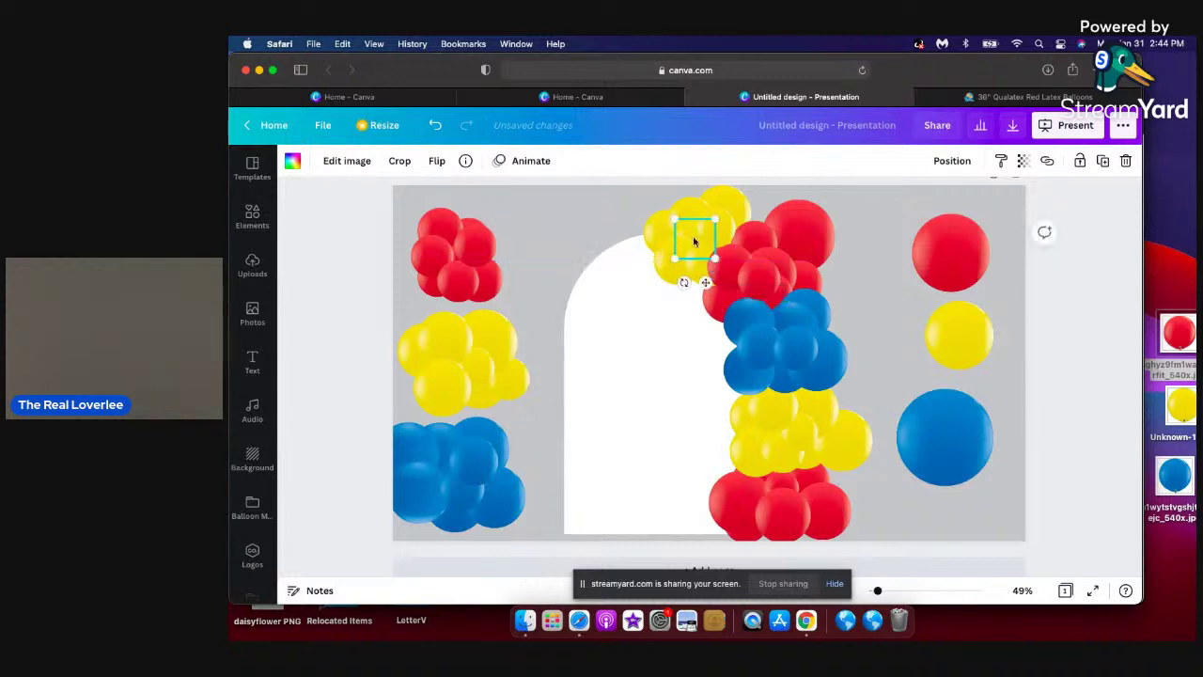
mouse_move(700, 217)
left_mouse_down()
mouse_move(681, 227)
mouse_move(702, 205)
left_mouse_up()
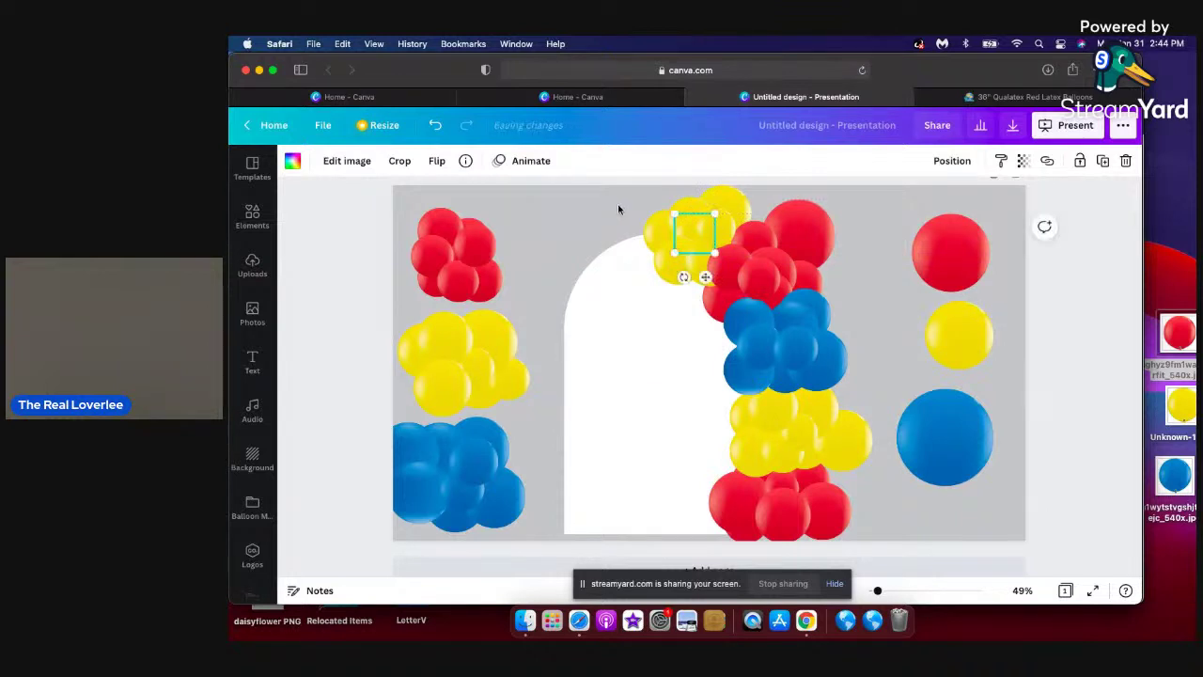
left_click(618, 203)
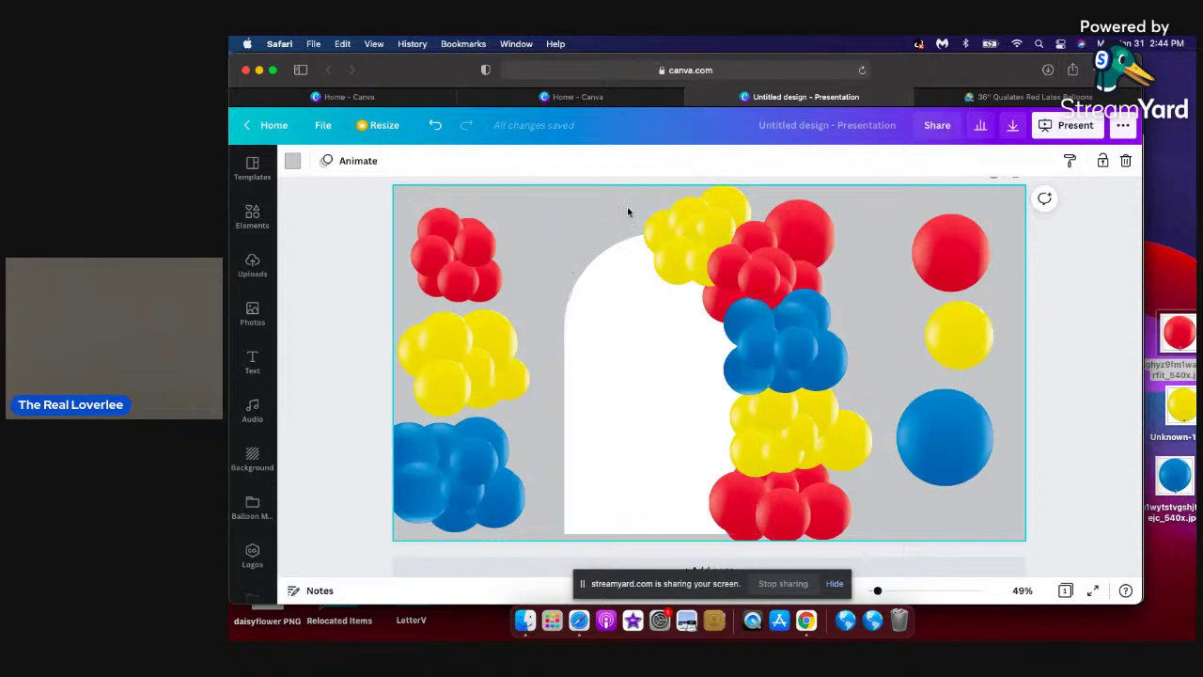
Select the white arch together with its whole balloon garland and scale them down slightly.
left_click_drag(573, 228, 855, 510)
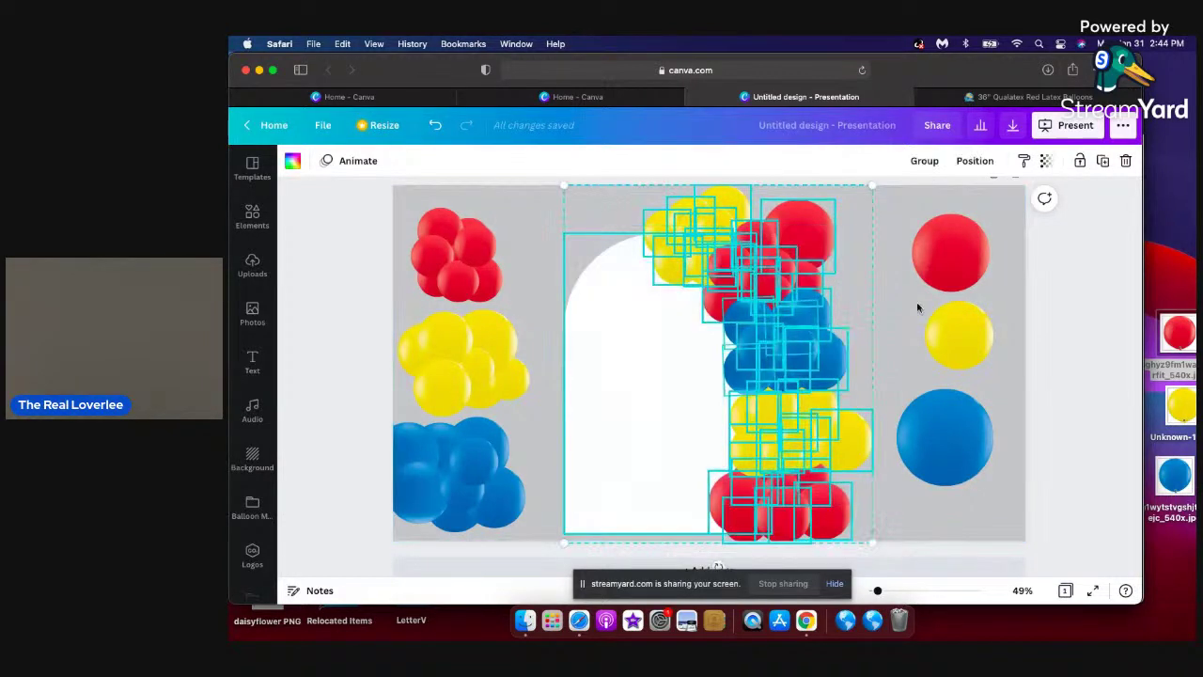
left_click_drag(869, 187, 875, 236)
left_click(874, 236)
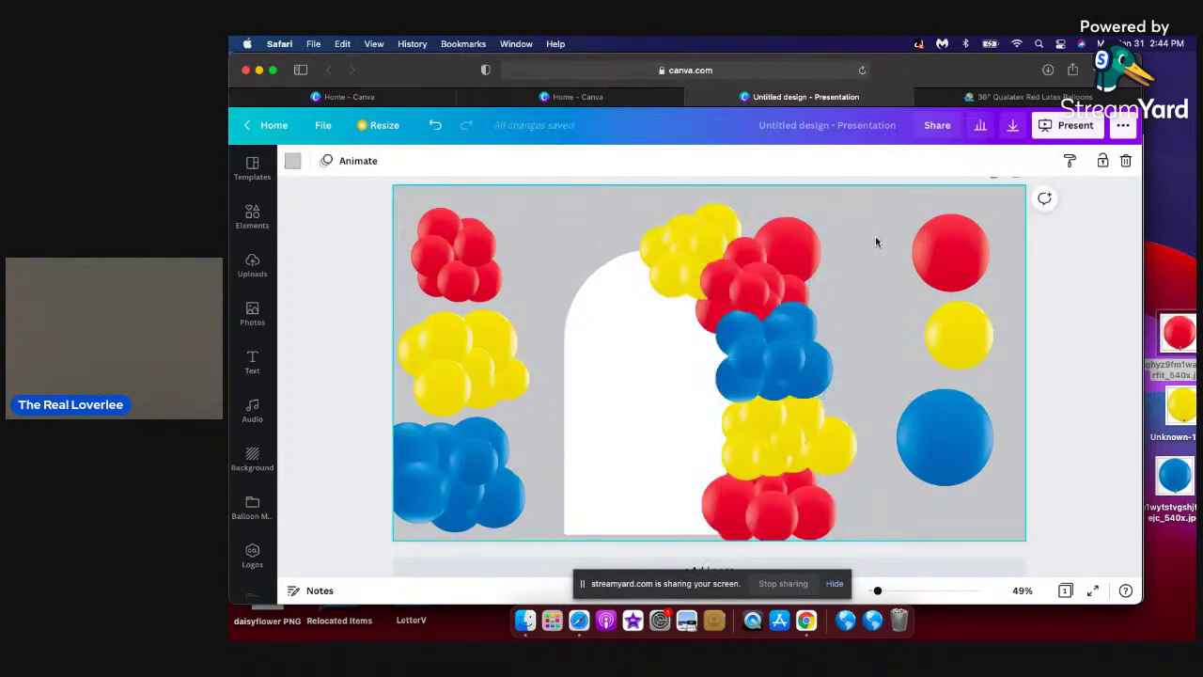
Shrink the white arch slightly from its upper-left corner, leaving the garland's size alone.
left_click(607, 396)
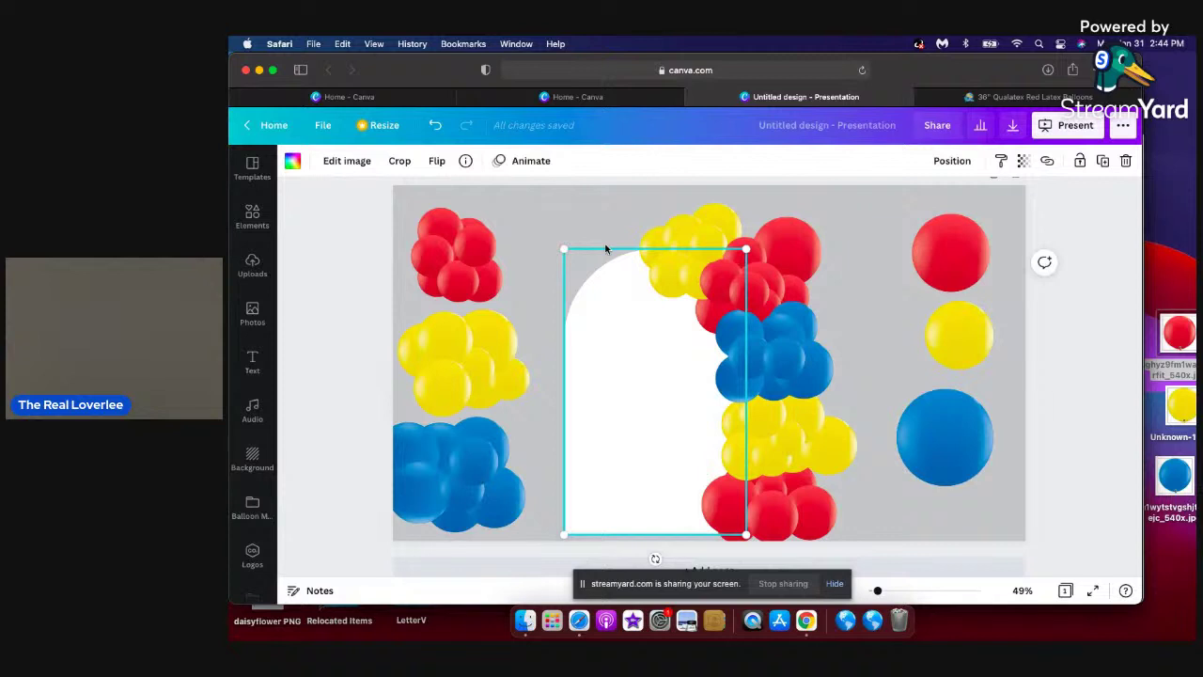
left_click_drag(571, 251, 568, 253)
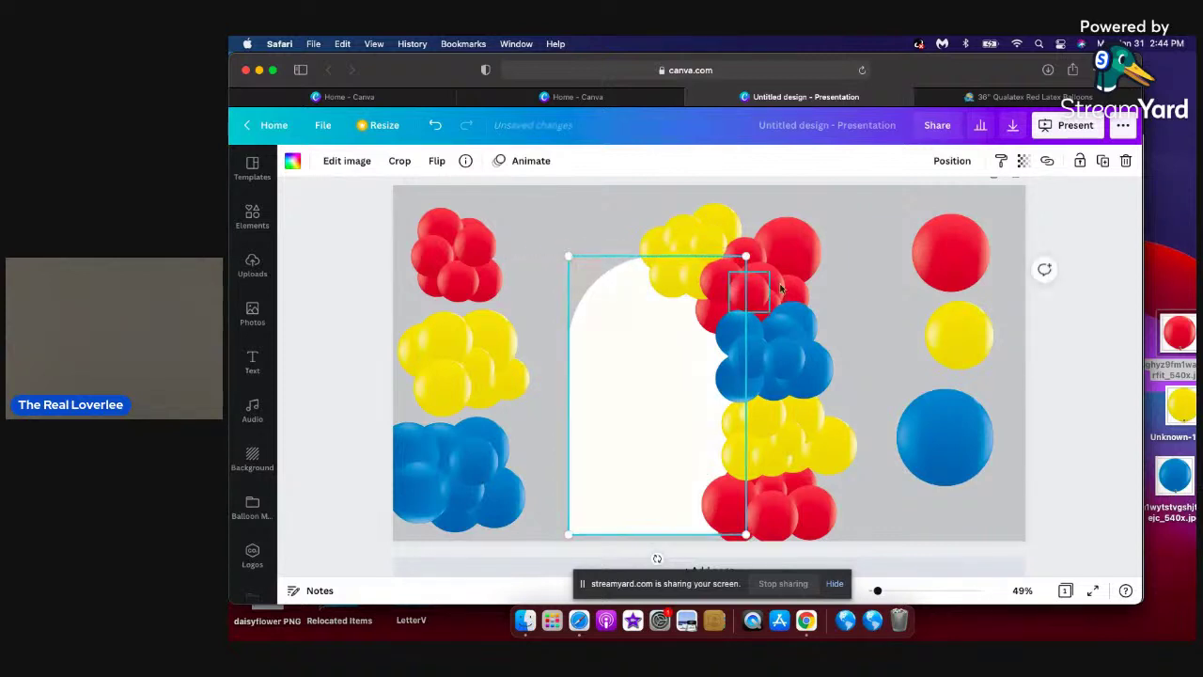
left_click(886, 303)
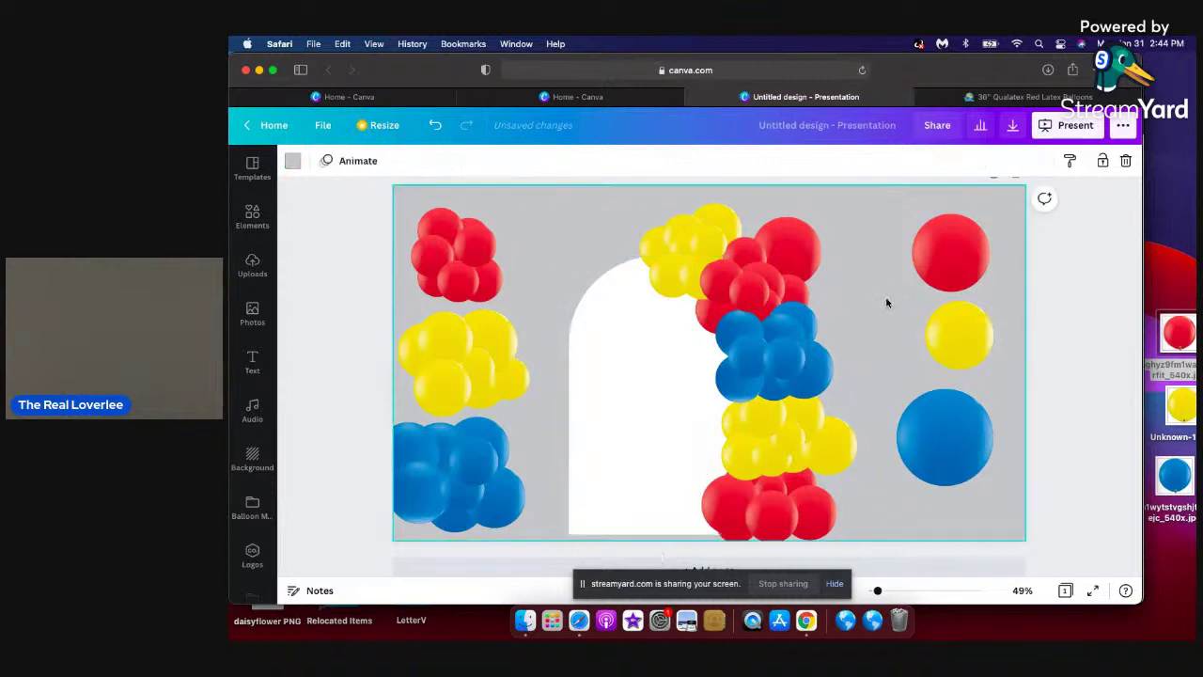
Enlarge the topmost yellow balloon of the garland and shift the yellow balloons beside it to tighten the cluster.
left_click(734, 219)
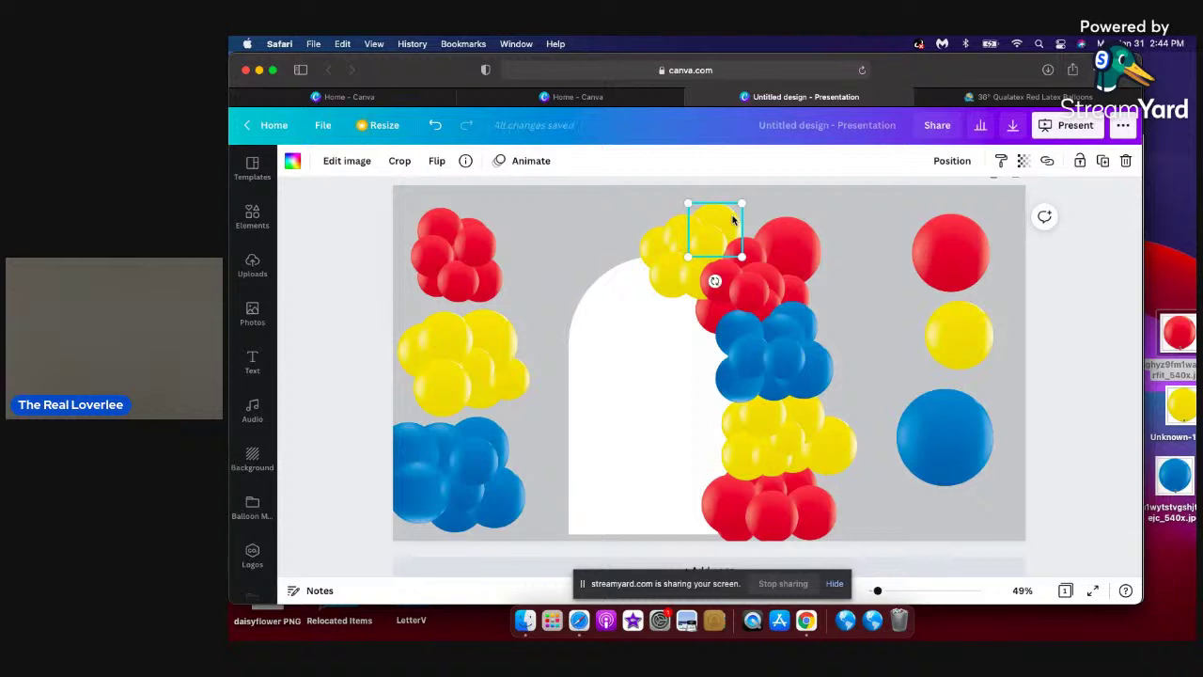
left_click_drag(688, 203, 693, 195)
left_click(890, 263)
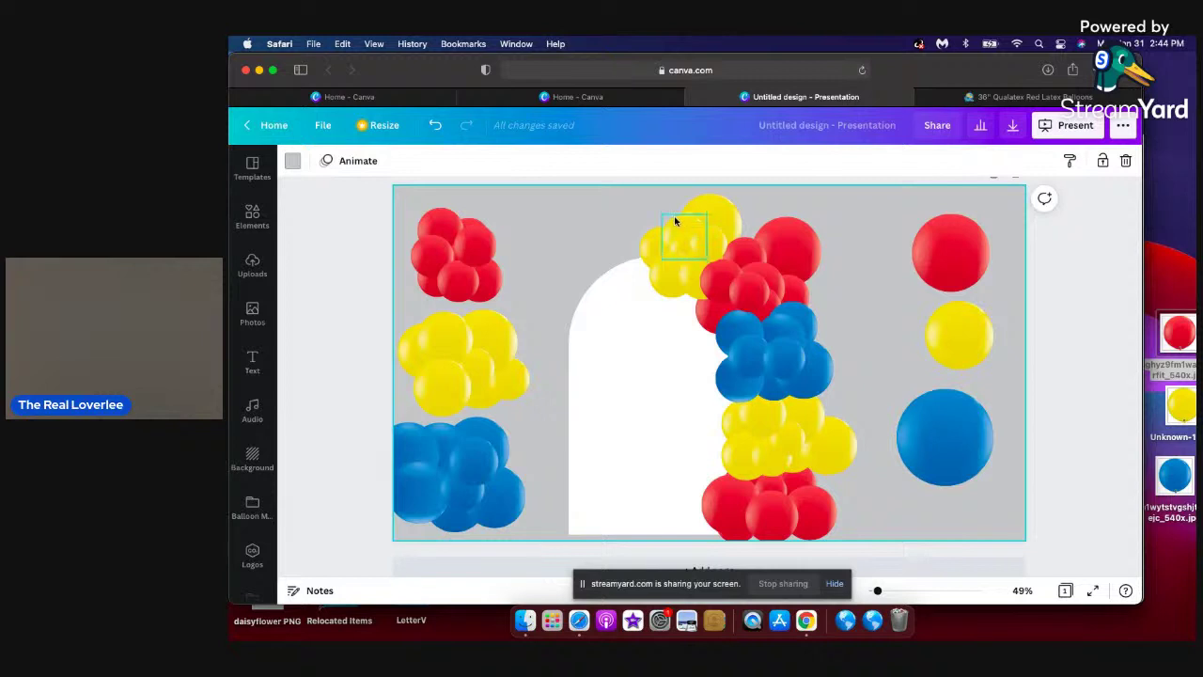
left_click(716, 232)
left_click_drag(716, 232, 682, 231)
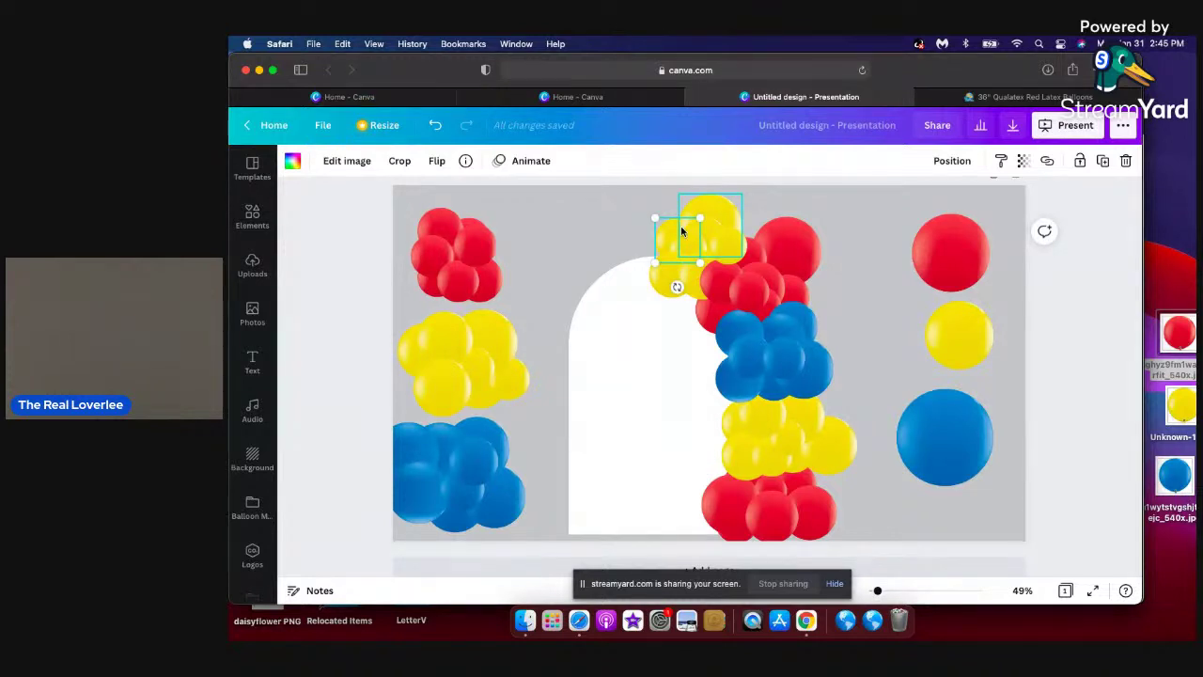
left_click(857, 276)
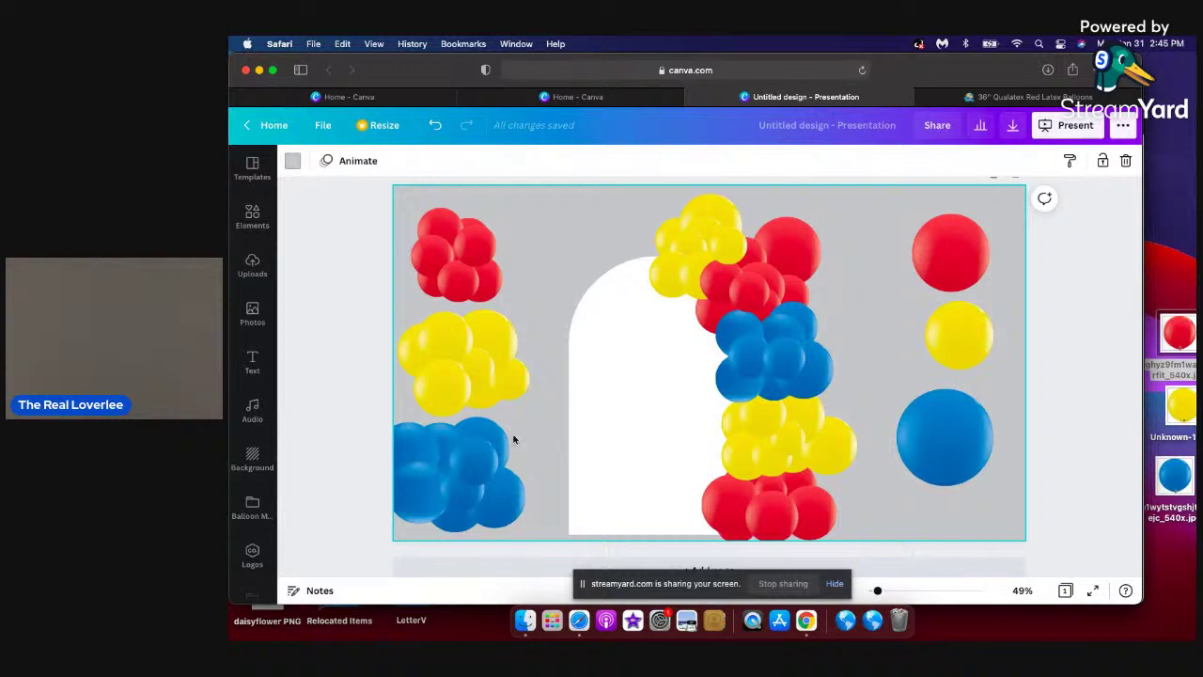
Move the spare blue balloon cluster onto the arch's upper left next to the yellow cluster and scale it down to fit.
left_click_drag(553, 515, 402, 455)
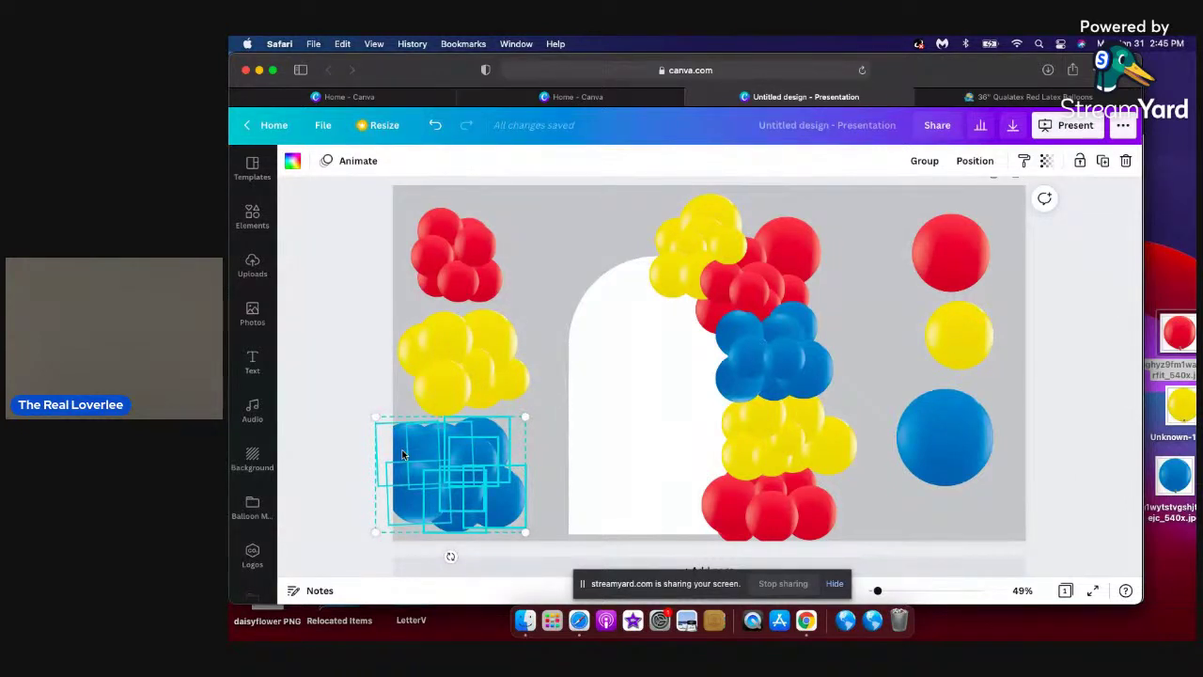
left_click_drag(422, 451, 552, 215)
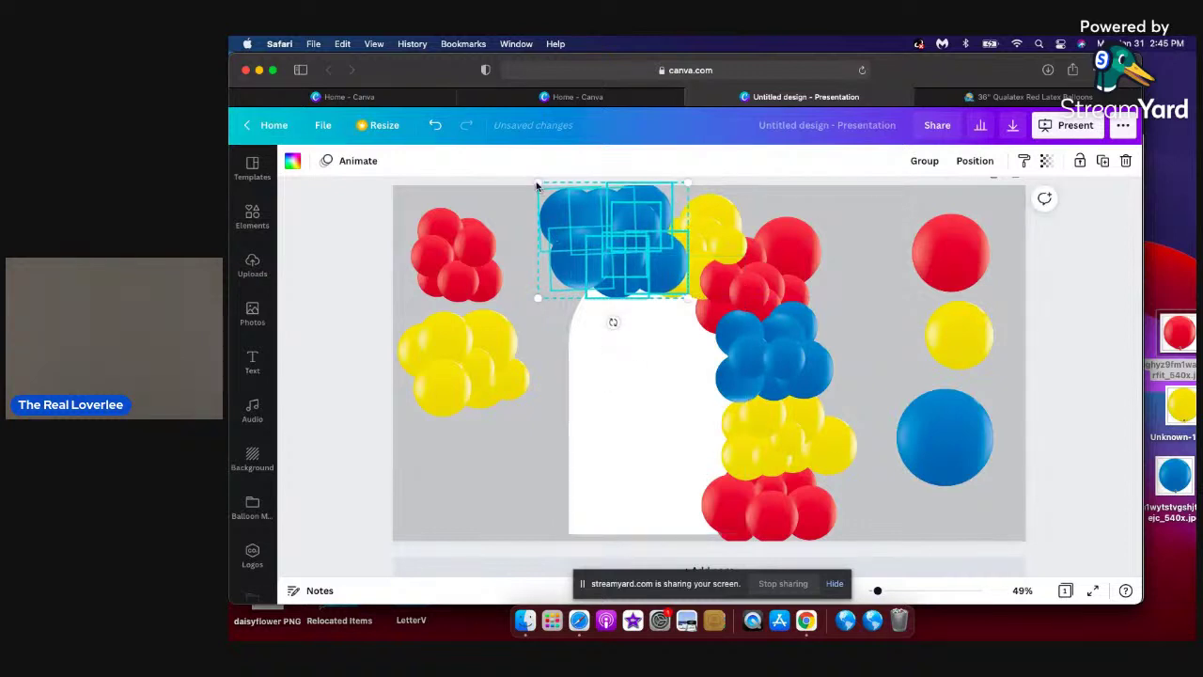
left_click_drag(537, 184, 597, 231)
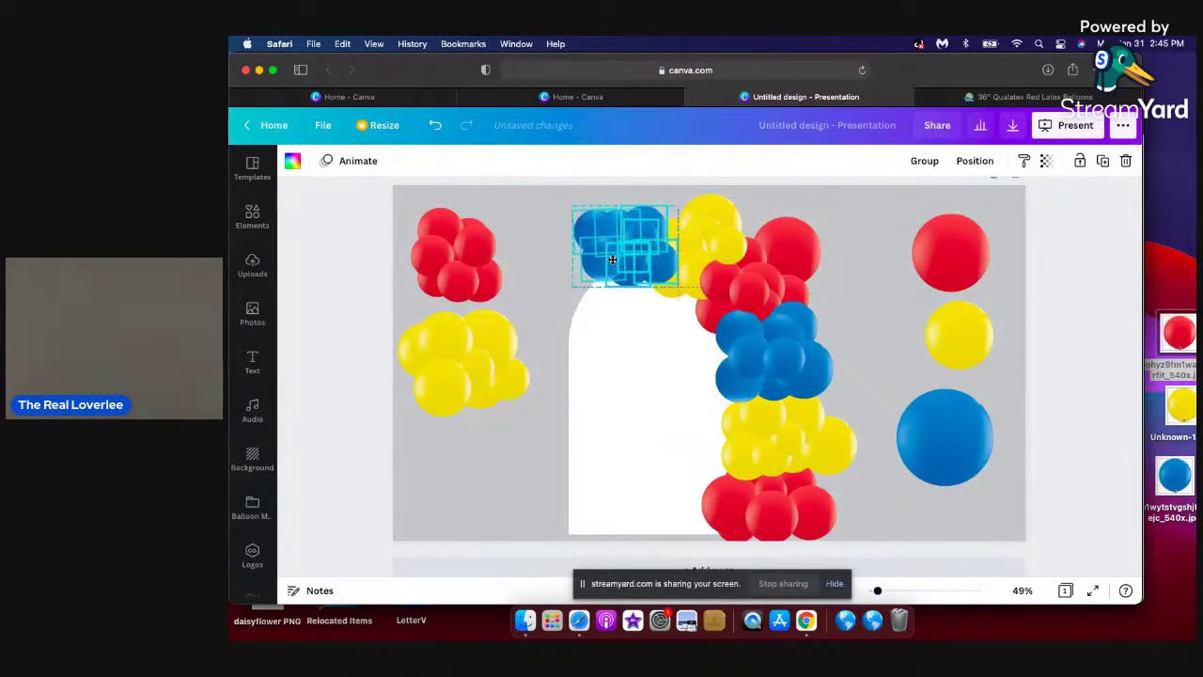
left_click(537, 254)
left_click(641, 237)
left_click(530, 260)
left_click_drag(551, 239, 664, 284)
left_click(556, 299)
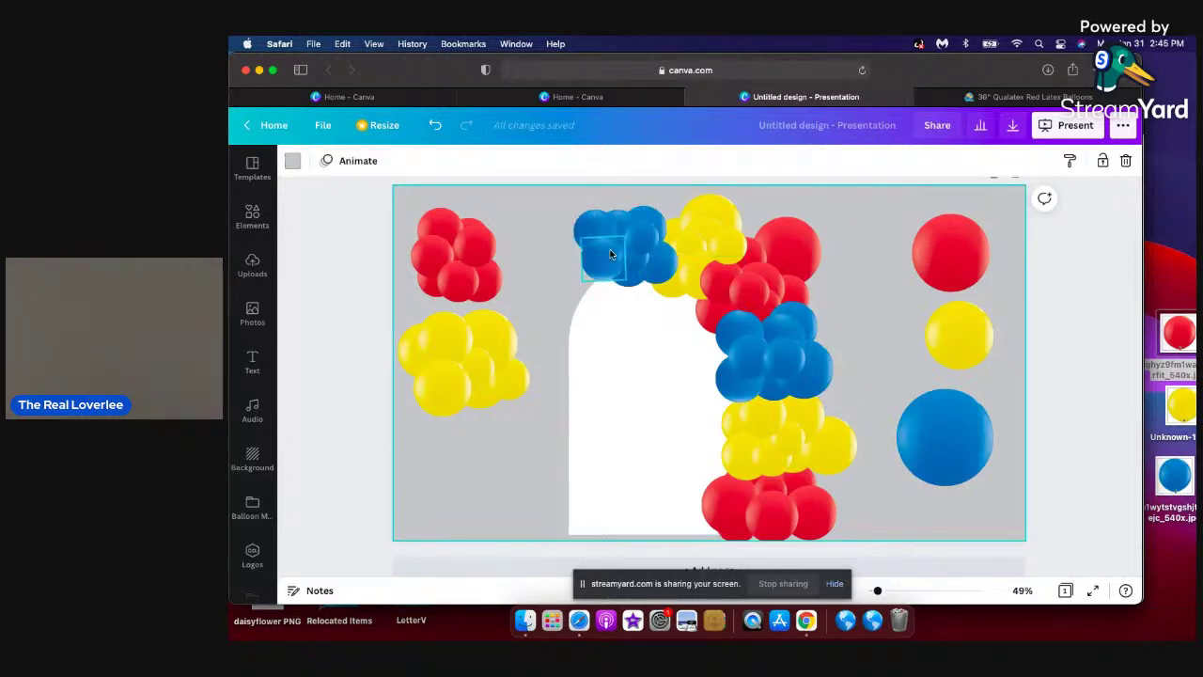
Shift the upper-right balloon of the blue cluster up and outward and send it backward behind the others.
left_click_drag(652, 216, 667, 206)
left_click(958, 162)
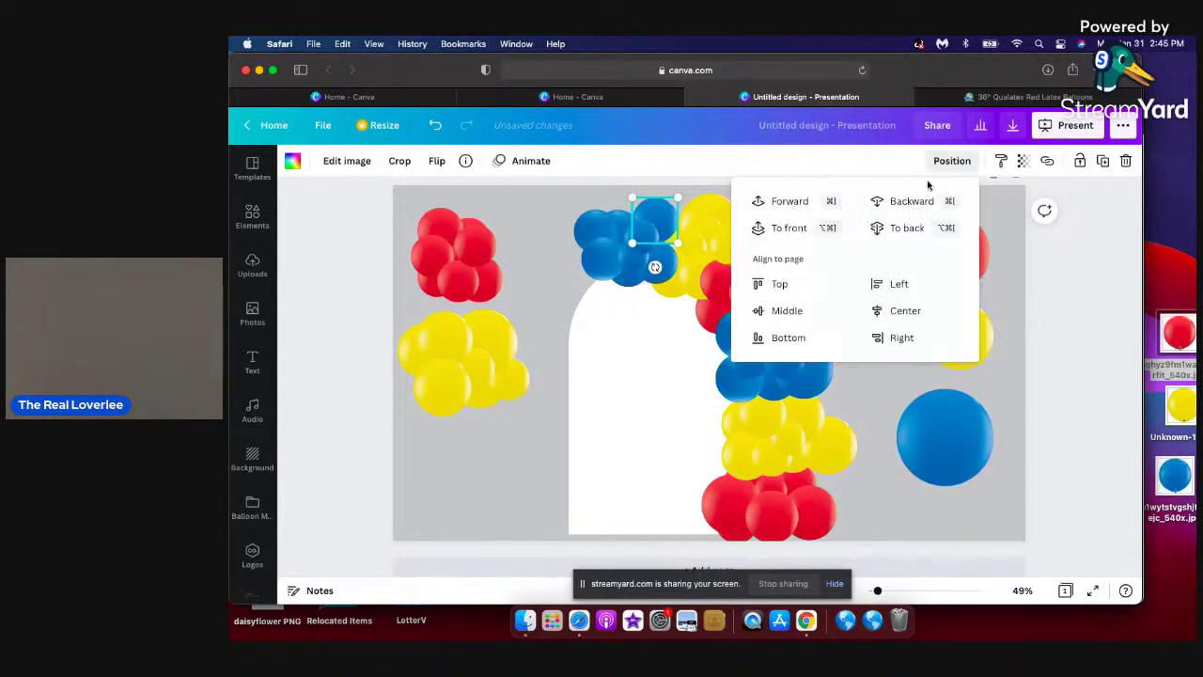
left_click(899, 201)
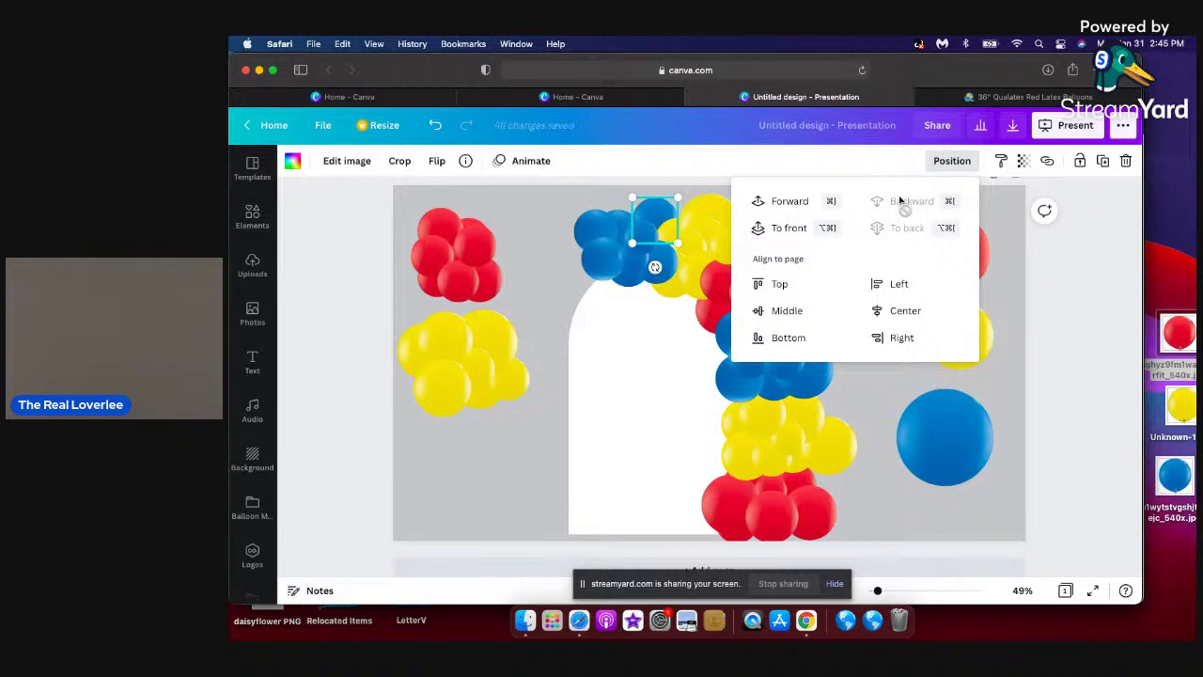
left_click(1044, 307)
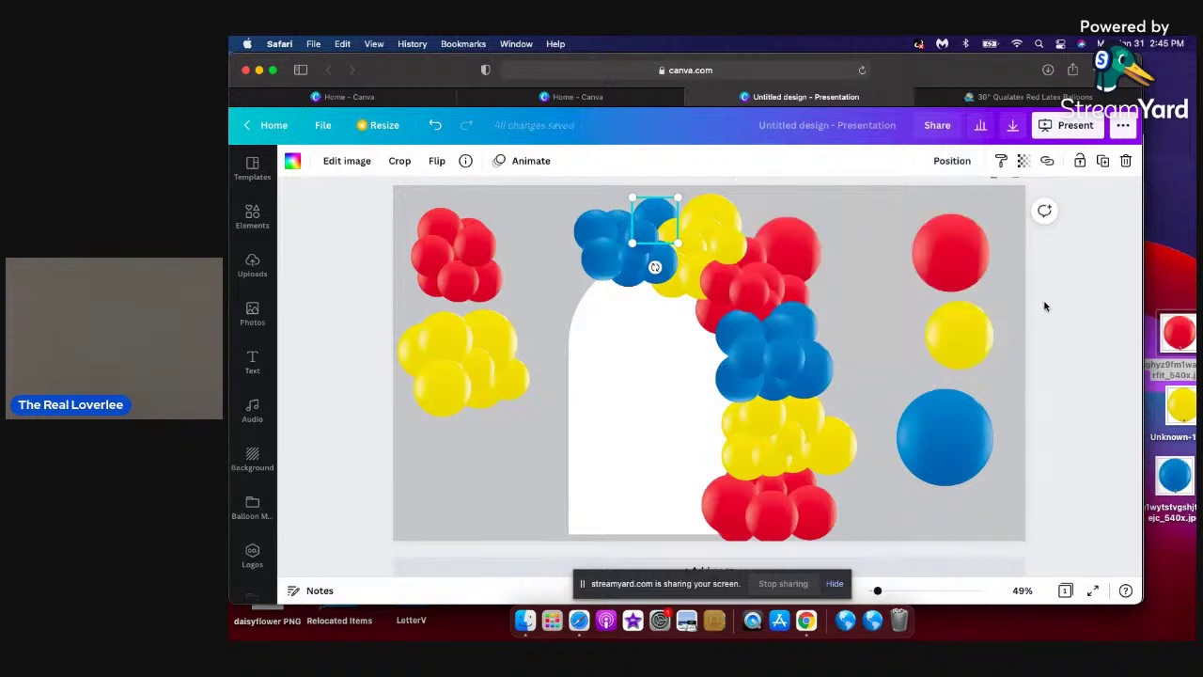
Nudge the upper-middle blue balloon into the gap and enlarge the blue balloon at the cluster's upper right.
mouse_move(655, 218)
left_mouse_down()
mouse_move(634, 251)
mouse_move(649, 231)
mouse_move(641, 213)
left_mouse_up()
left_click(621, 221)
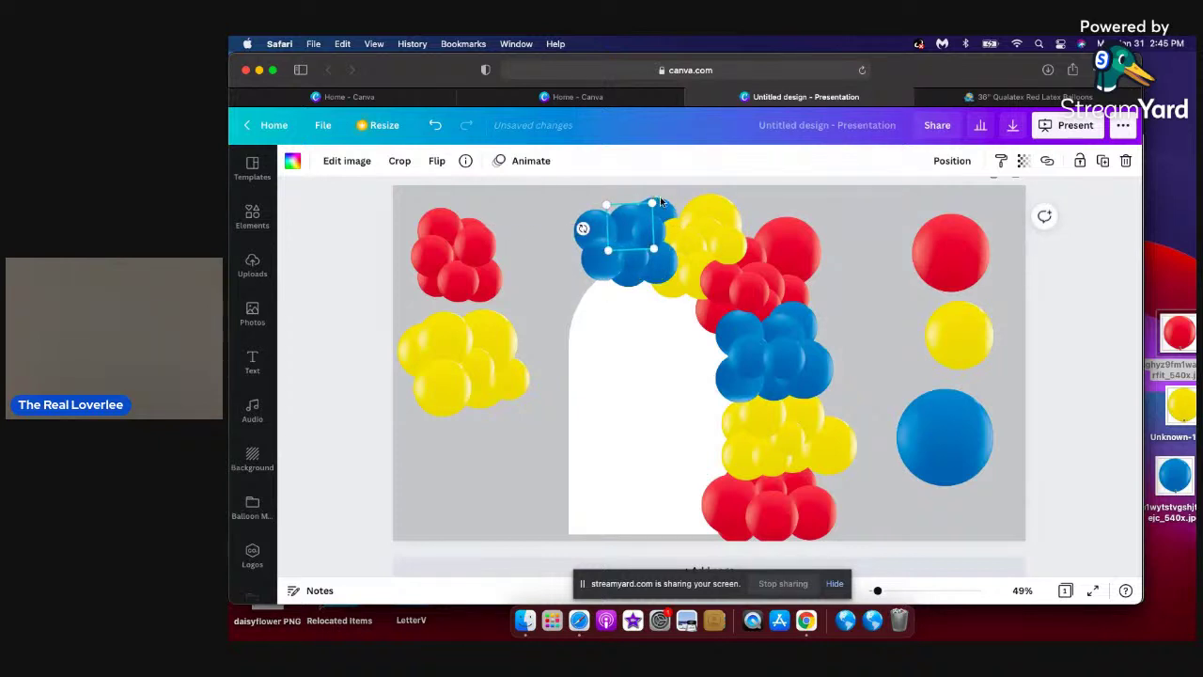
left_click(665, 211)
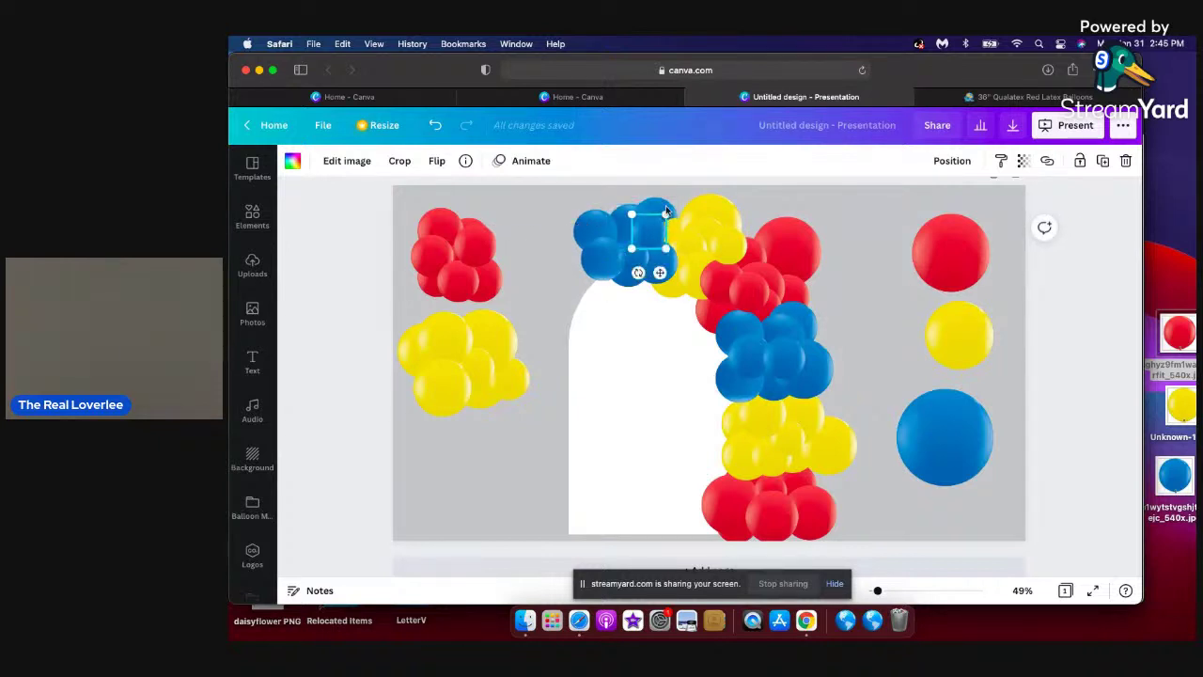
mouse_move(665, 214)
left_mouse_down()
mouse_move(680, 182)
mouse_move(654, 204)
left_mouse_up()
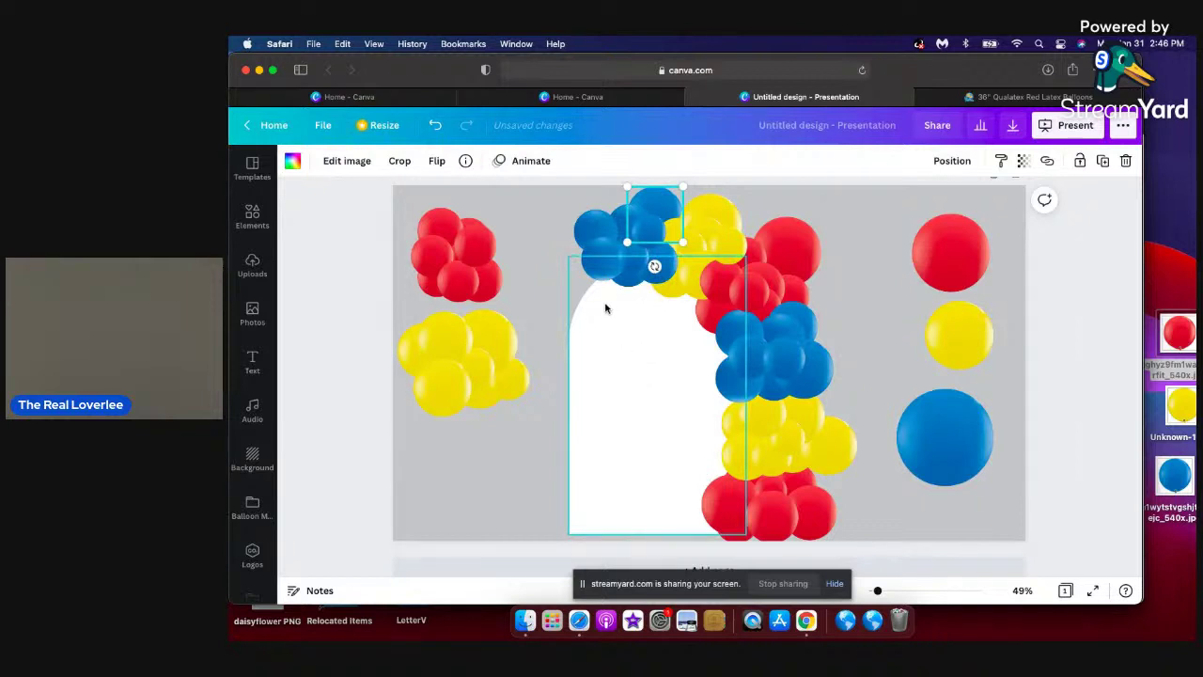
Send the small balloon in the middle of the blue cluster backward in the layer order.
left_click(628, 279)
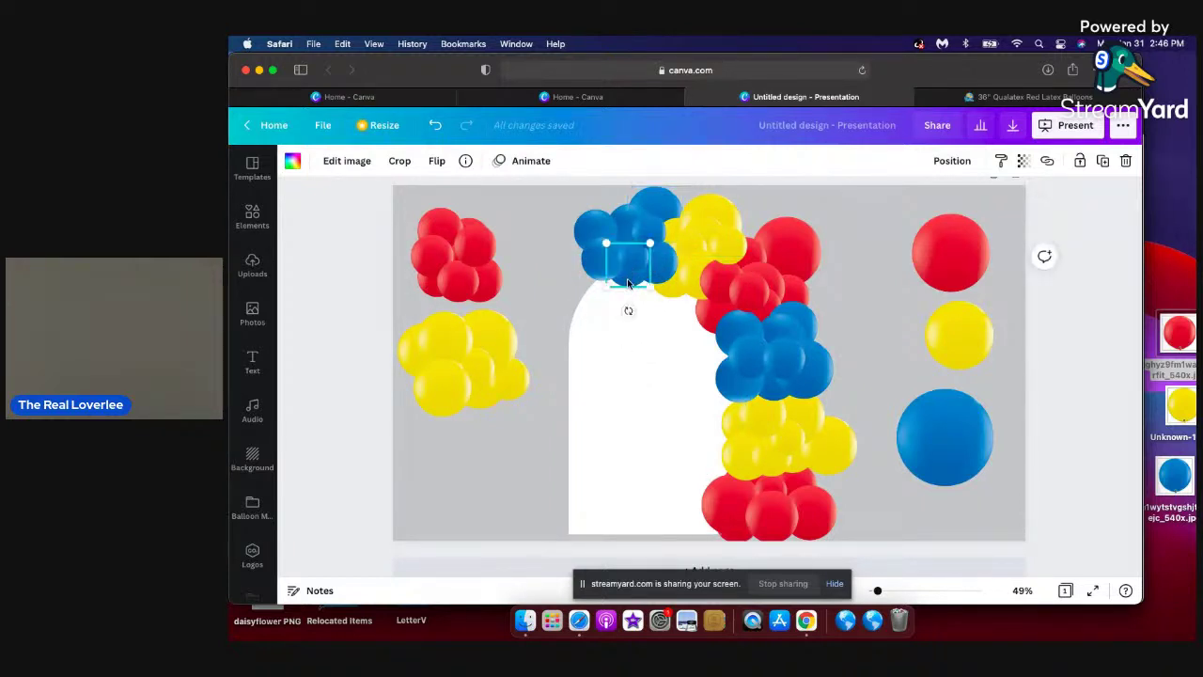
left_click(653, 224)
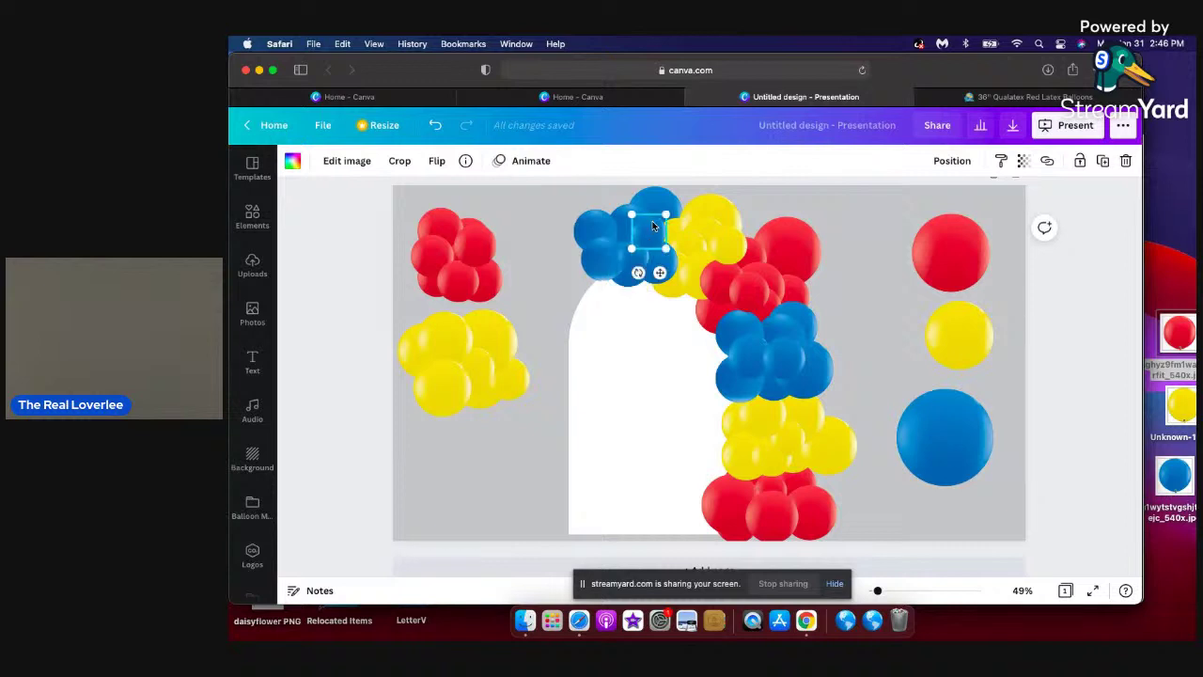
left_click(944, 162)
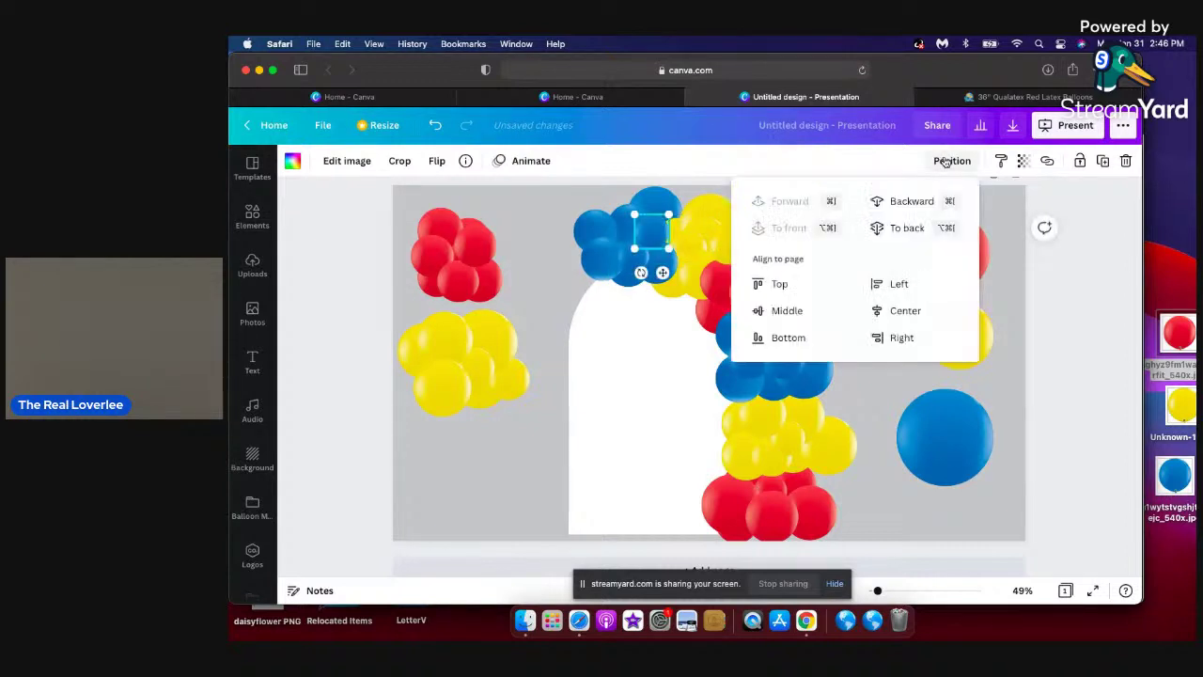
left_click(893, 201)
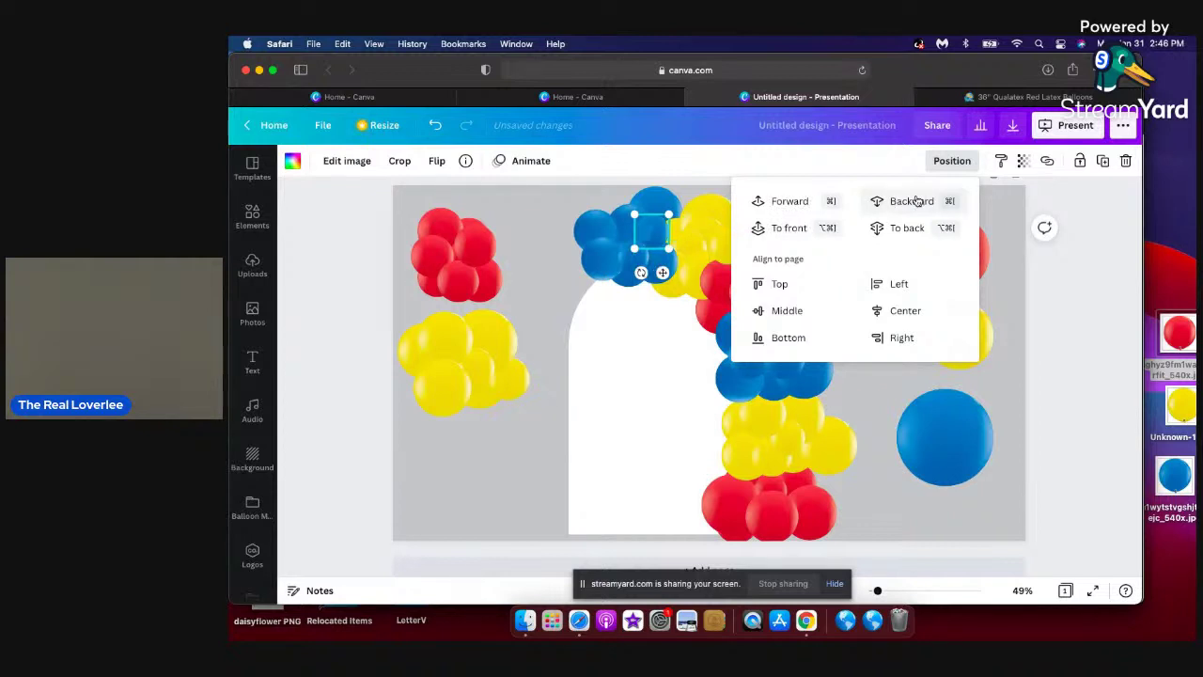
left_click(1064, 293)
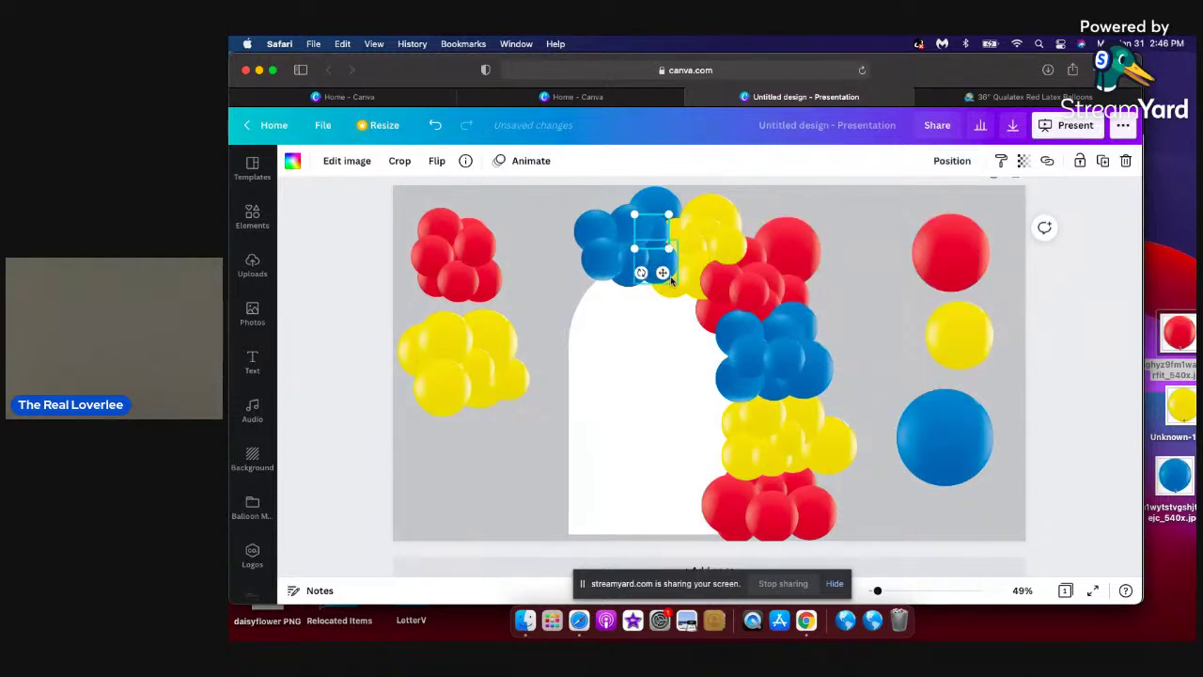
Raise the upper-middle blue balloon and move the leftmost blue balloon inward to tighten the cluster on the arch.
left_click_drag(662, 273, 639, 285)
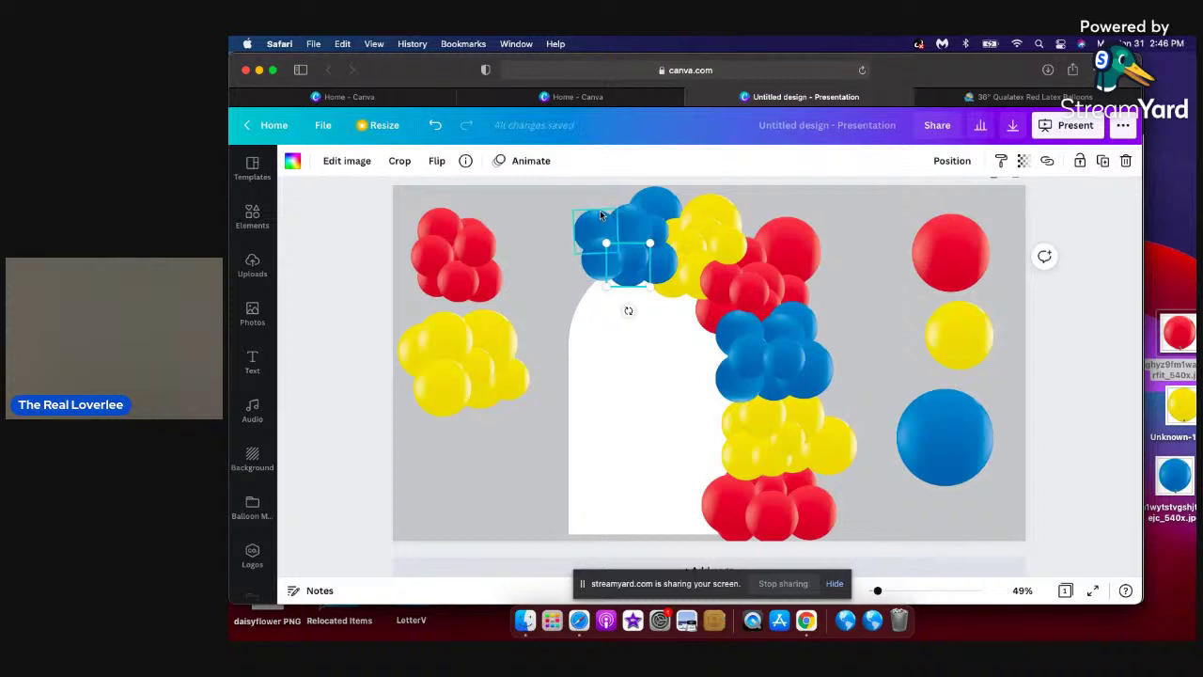
mouse_move(636, 215)
left_mouse_down()
mouse_move(652, 212)
mouse_move(643, 202)
left_mouse_up()
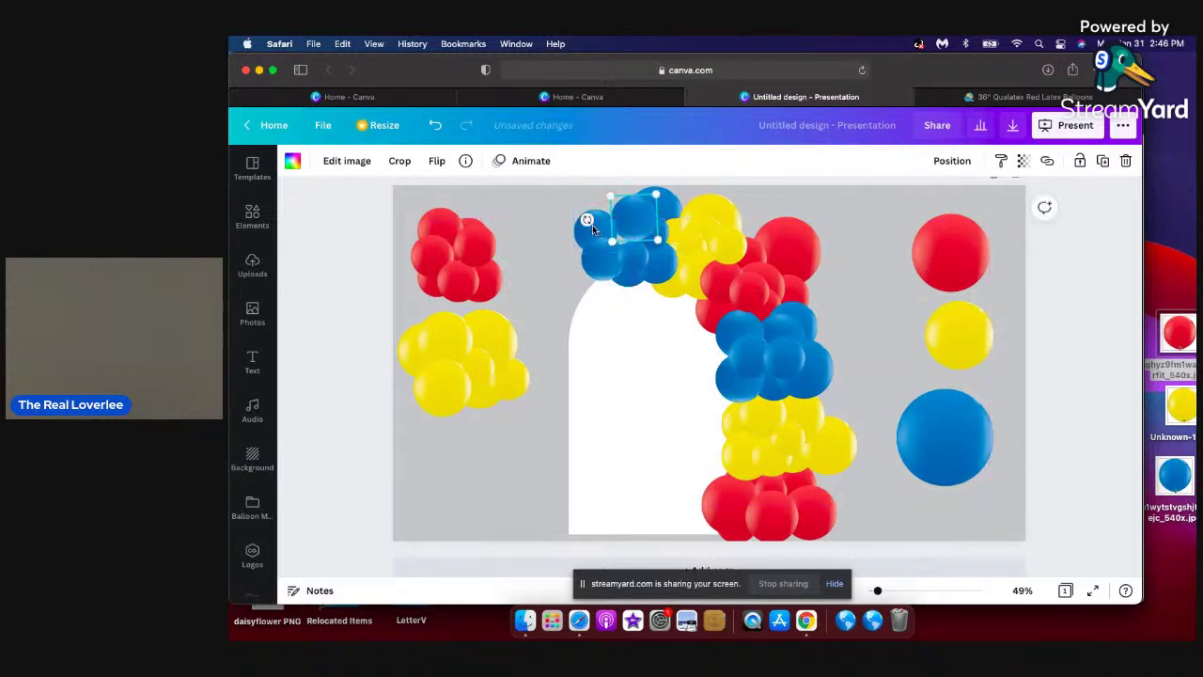
left_click_drag(630, 223, 611, 232)
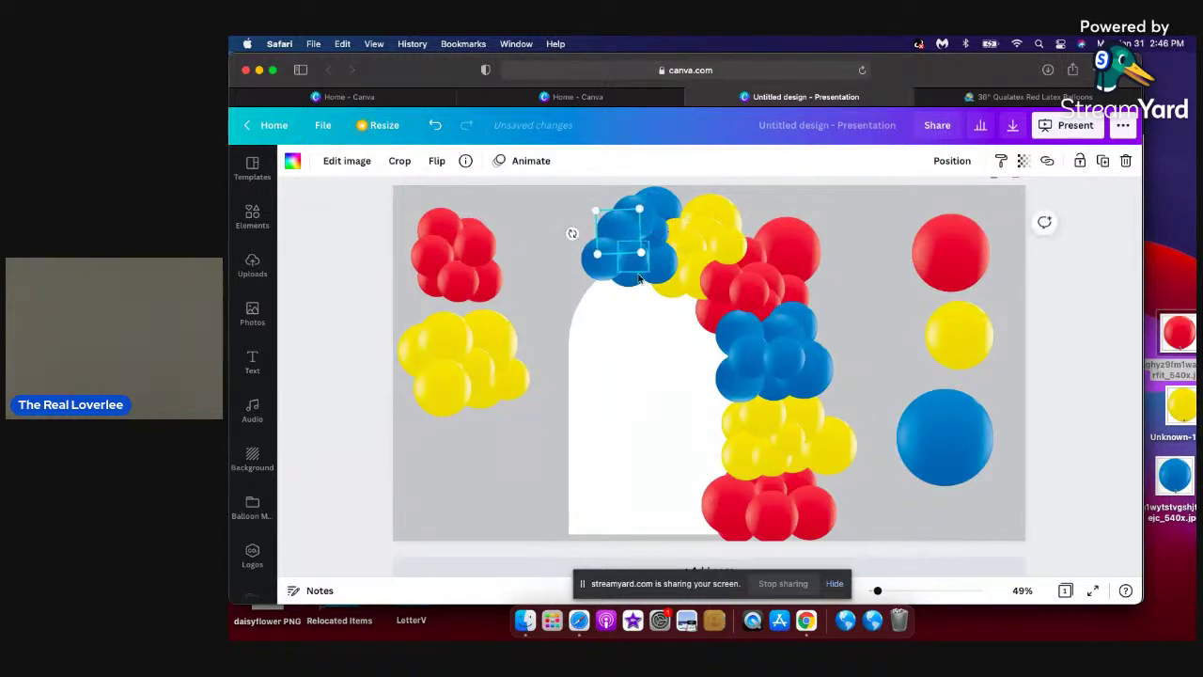
Move the lower-middle and leftmost balloons of the top blue cluster inward and nudge its upper balloon into the gap.
left_click_drag(634, 286, 643, 245)
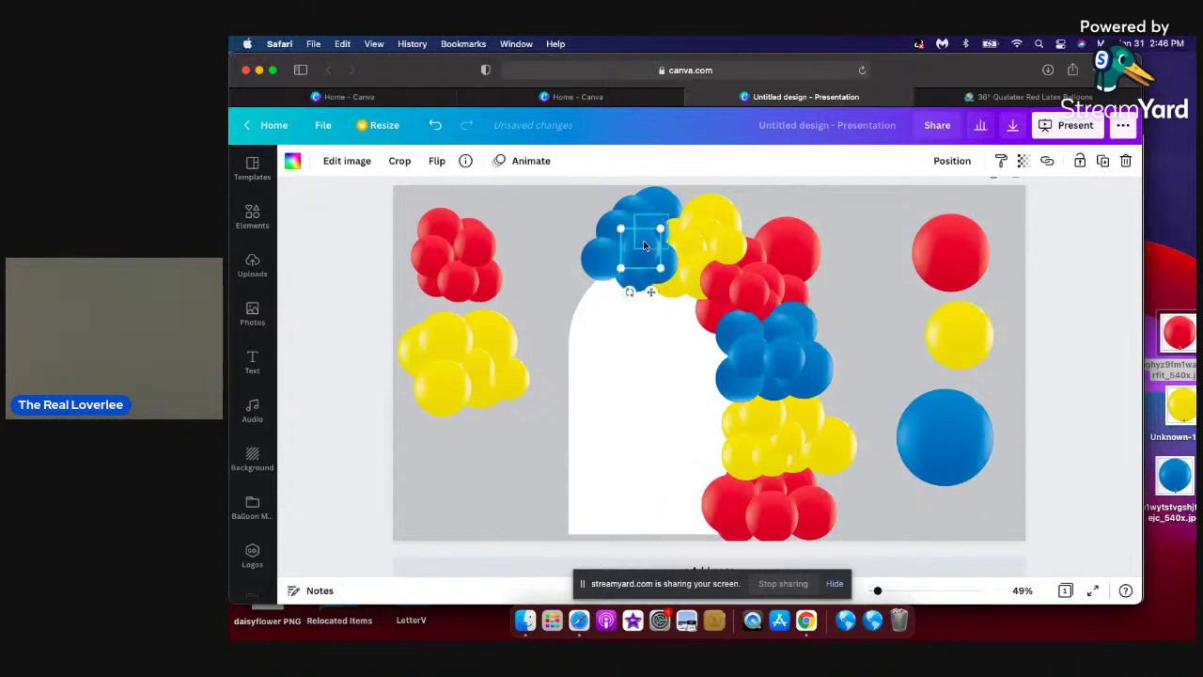
left_click(851, 248)
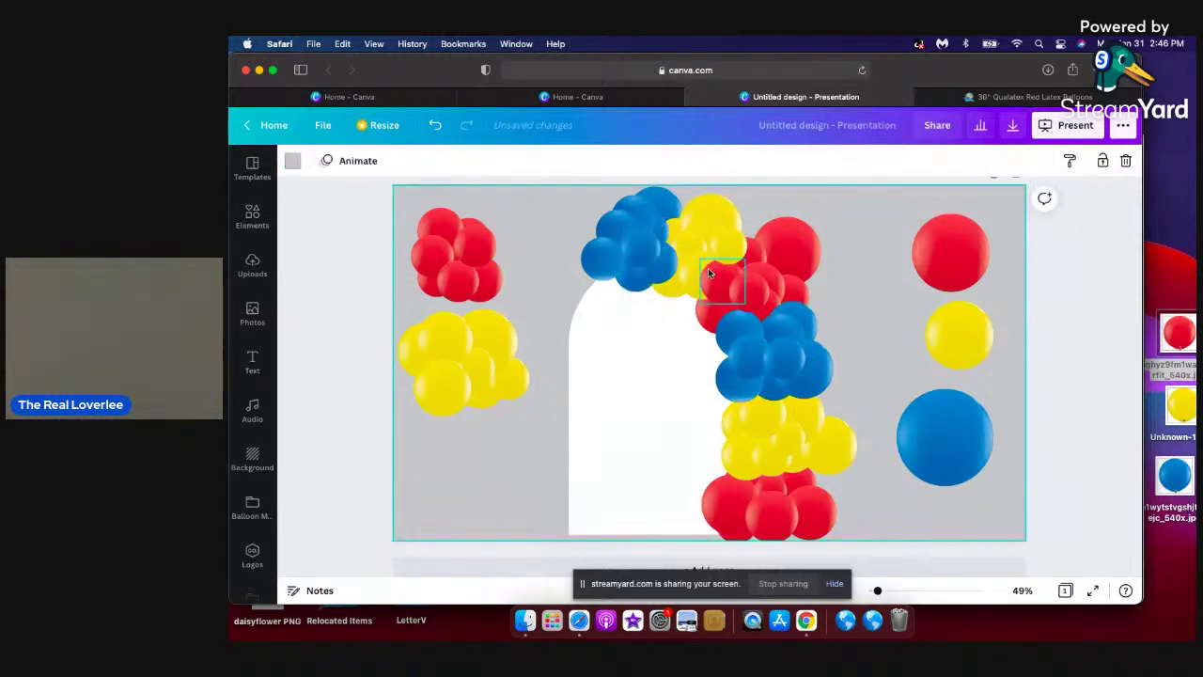
left_click(600, 266)
left_click_drag(603, 266, 602, 220)
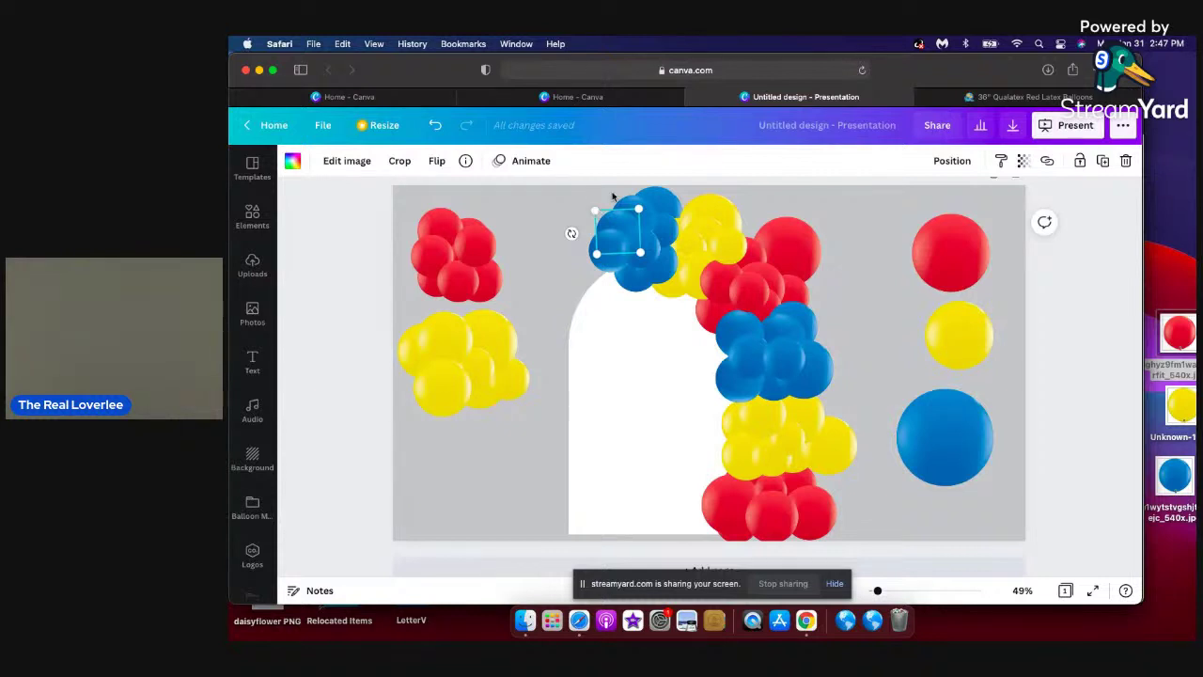
left_click_drag(651, 216, 666, 203)
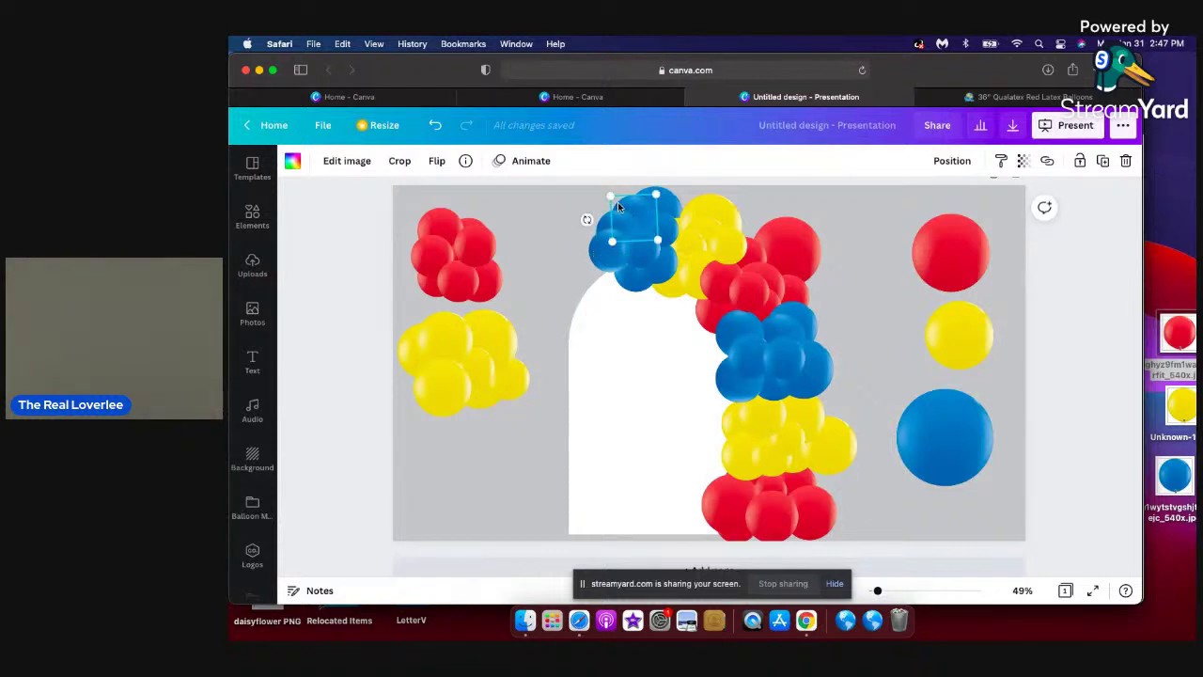
Shift the topmost yellow balloon beside the top blue cluster slightly up and outward.
left_click(722, 214)
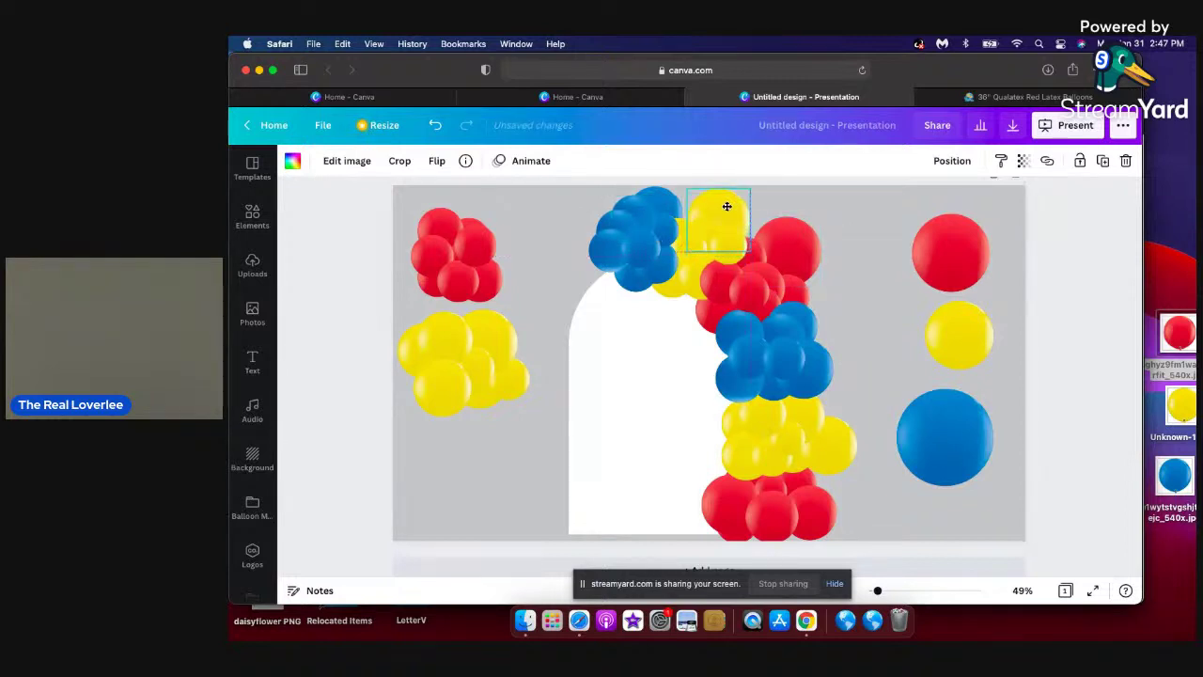
mouse_move(725, 207)
left_mouse_down()
mouse_move(710, 227)
mouse_move(729, 210)
left_mouse_up()
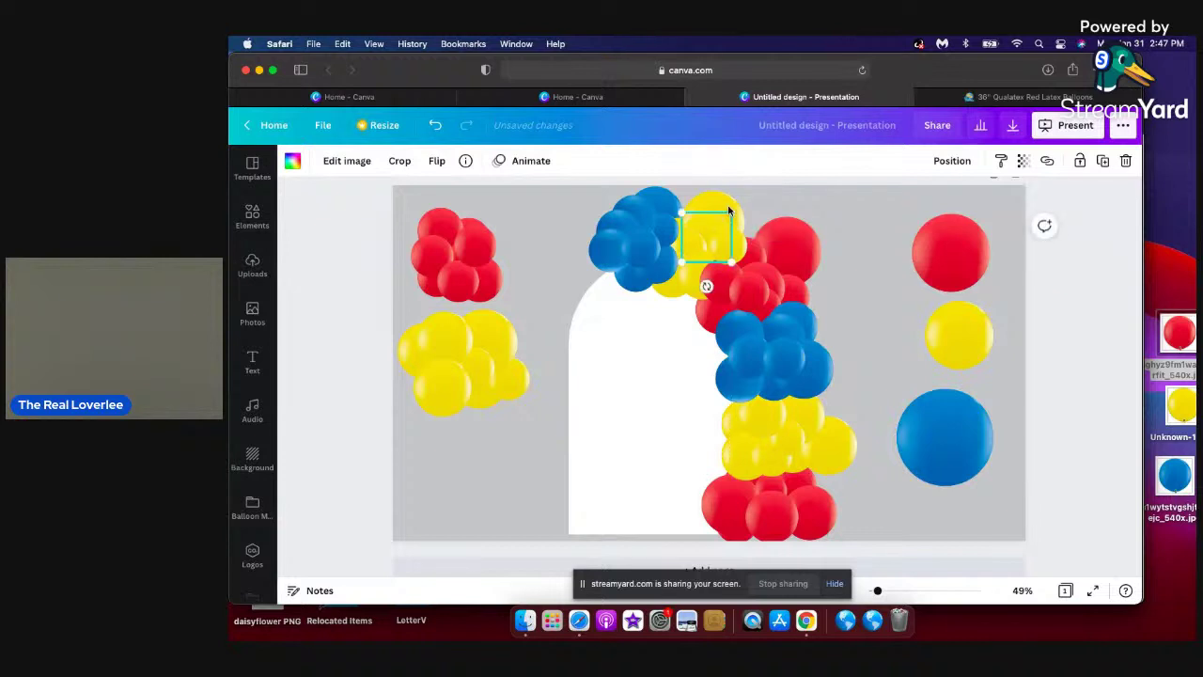
left_click(865, 241)
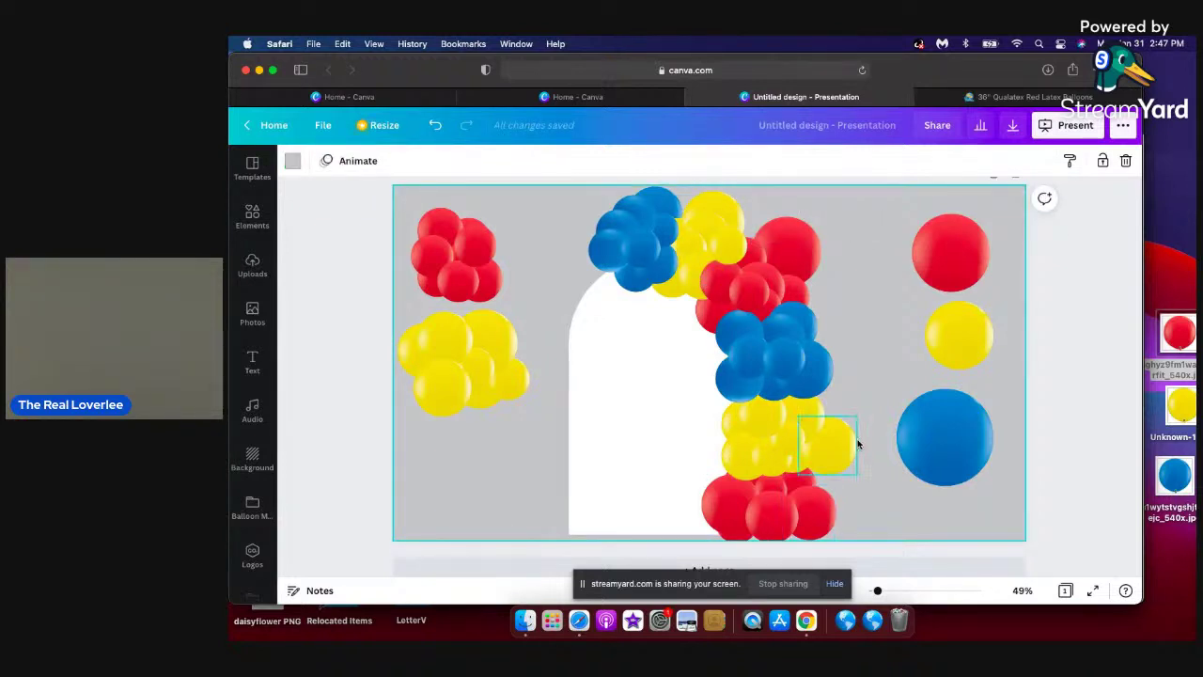
left_click(813, 482)
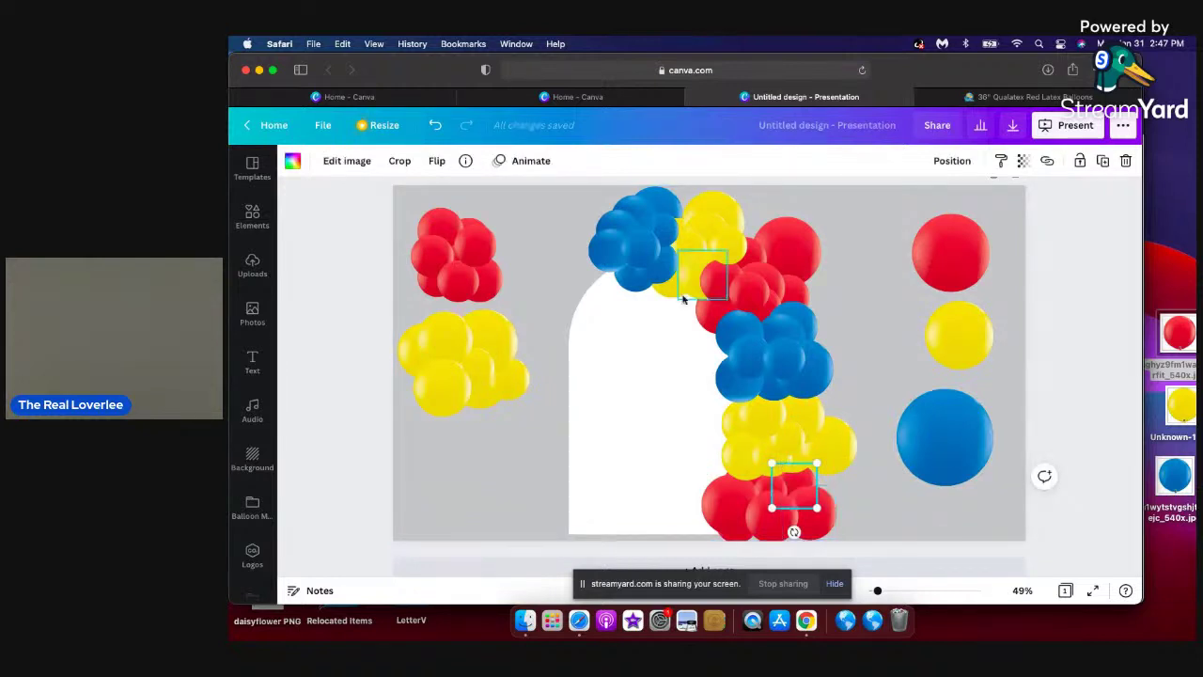
Enlarge the upper-left balloon of the top blue cluster and adjust the small blue balloon bordering the yellow cluster.
left_click(617, 195)
left_click_drag(612, 196, 607, 191)
left_click(672, 233)
mouse_move(672, 233)
left_mouse_down()
mouse_move(689, 209)
mouse_move(682, 217)
left_mouse_up()
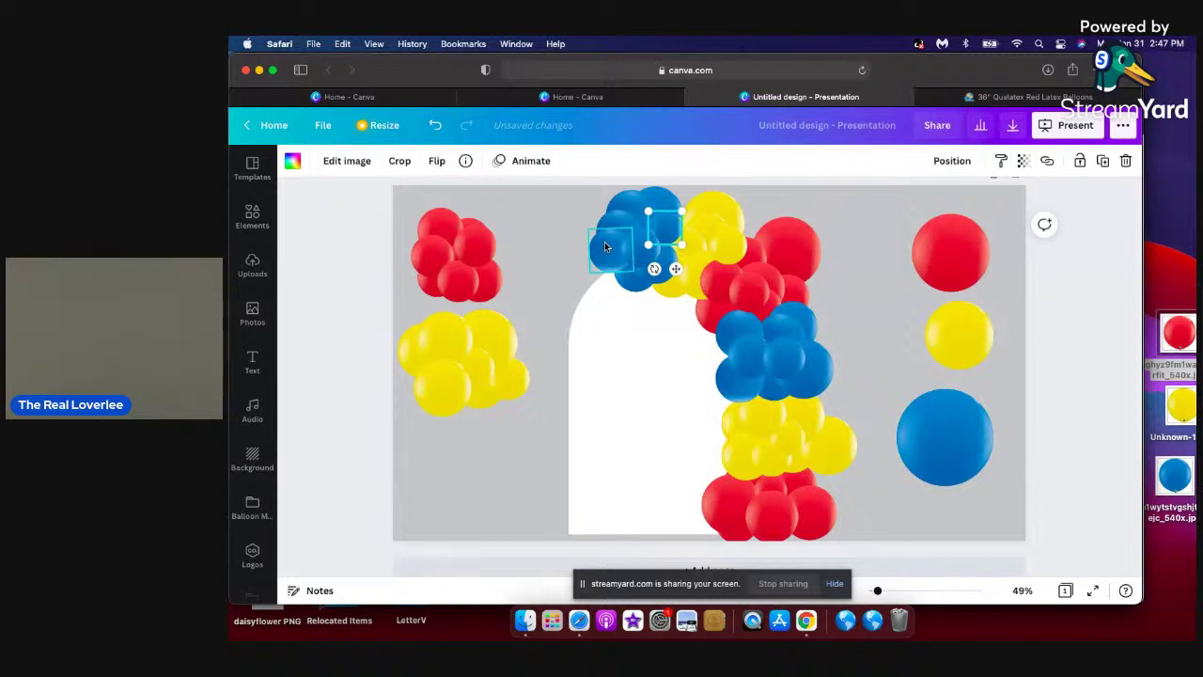
left_click(615, 266)
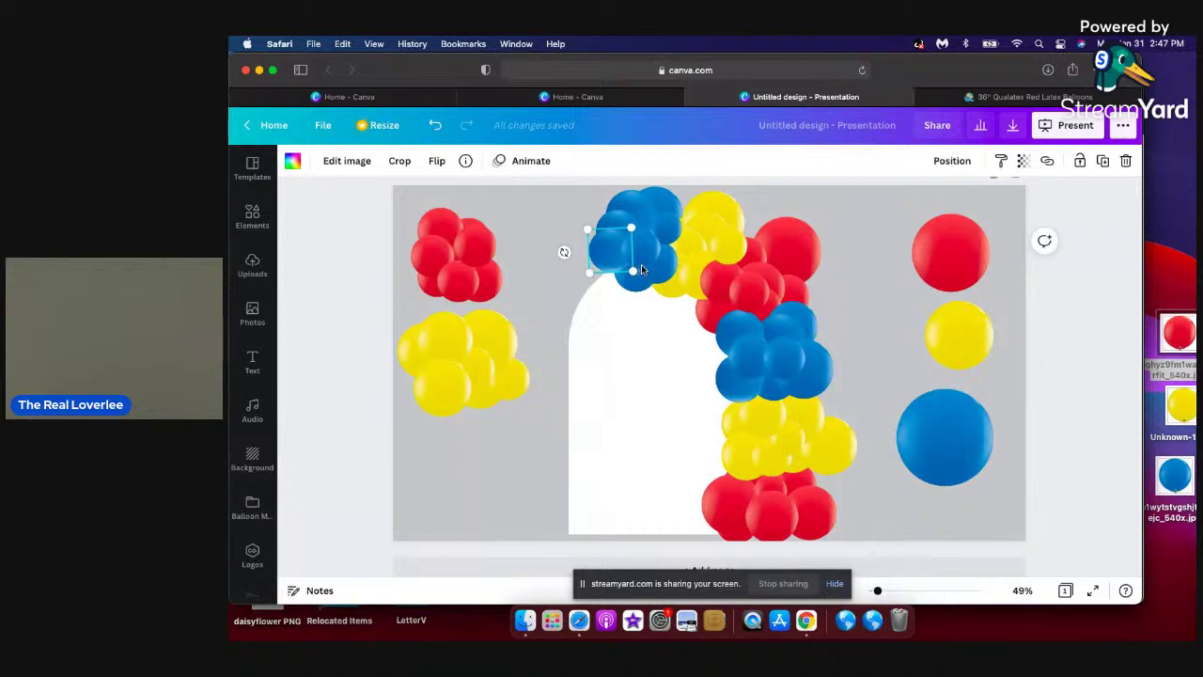
left_click(857, 268)
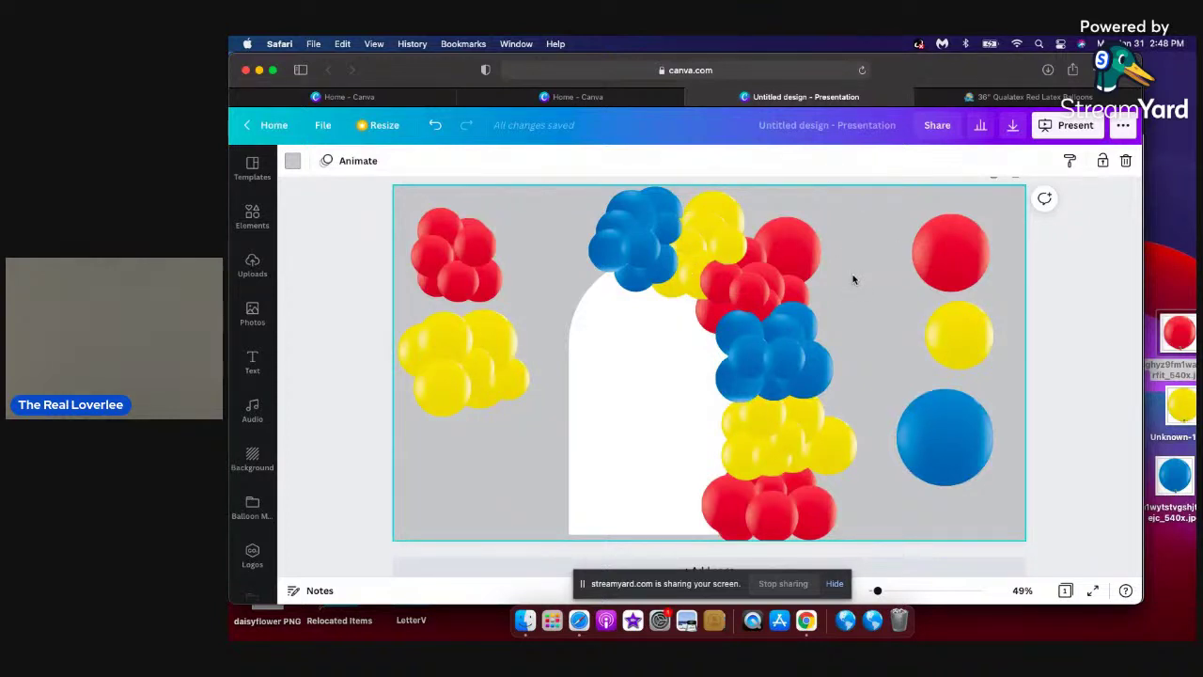
Enlarge the upper-right balloon of the blue cluster on the arch's right side and shift it outward.
left_click(808, 331)
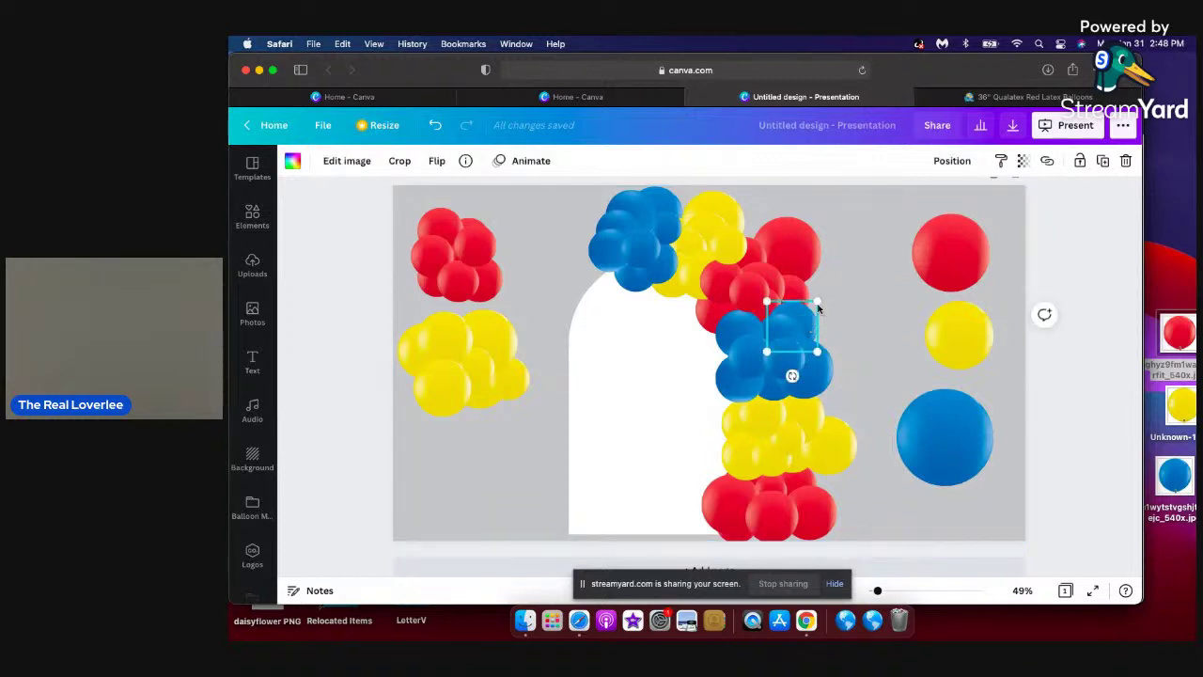
left_click_drag(816, 299, 833, 309)
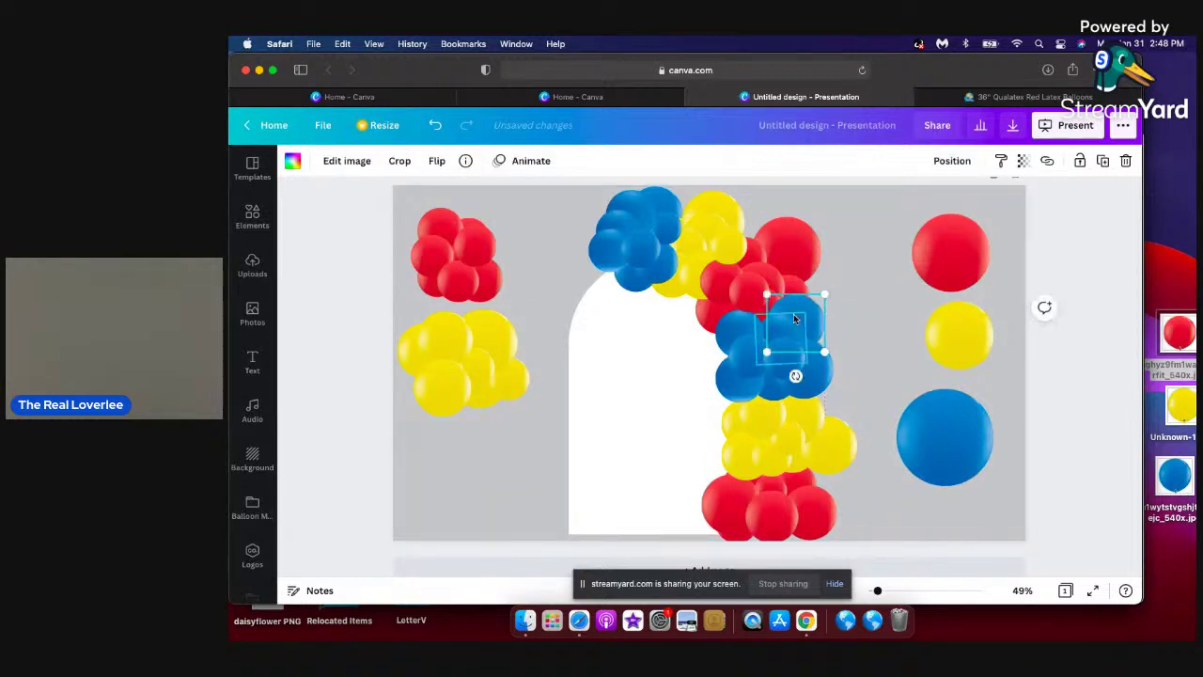
left_click_drag(795, 373, 730, 340)
left_click_drag(814, 316, 821, 325)
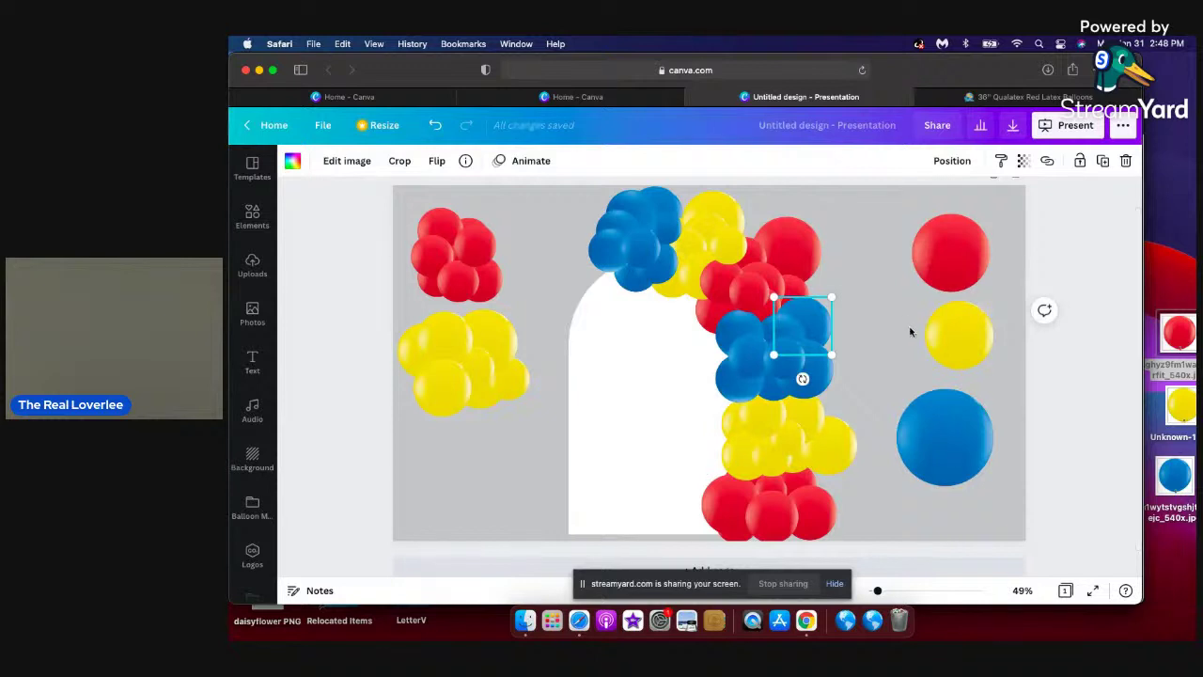
left_click(908, 328)
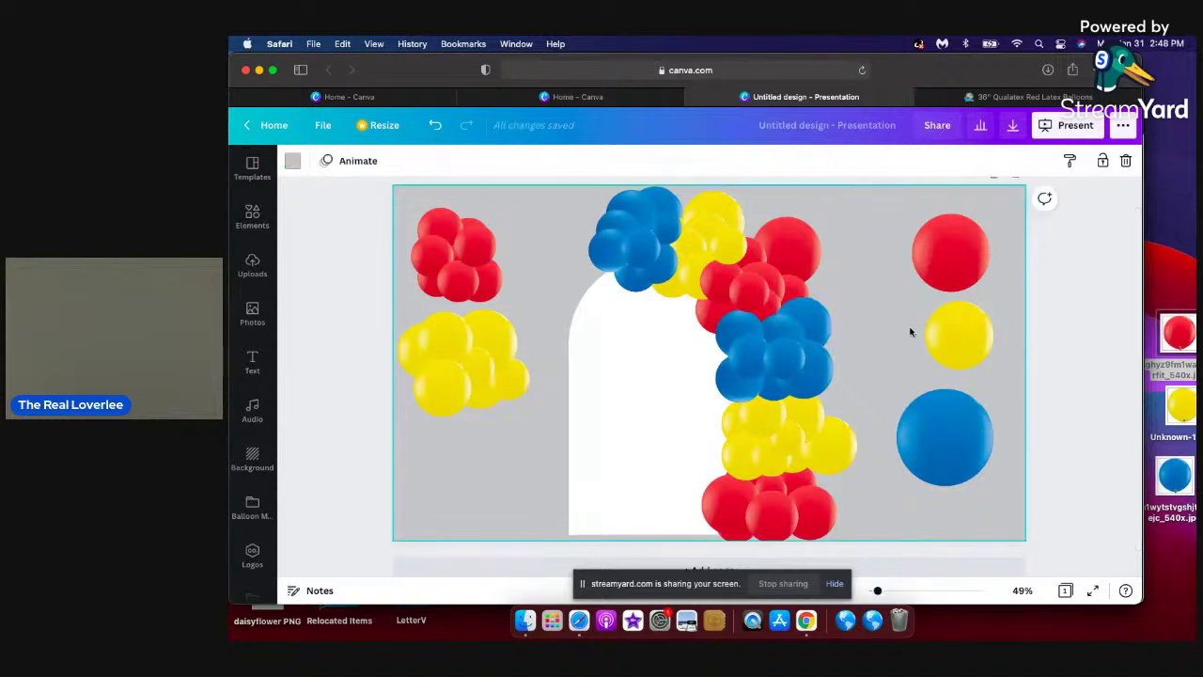
Nudge the middle and upper-left balloons of the upper red cluster to fill the gaps toward the yellow cluster.
left_click(755, 297)
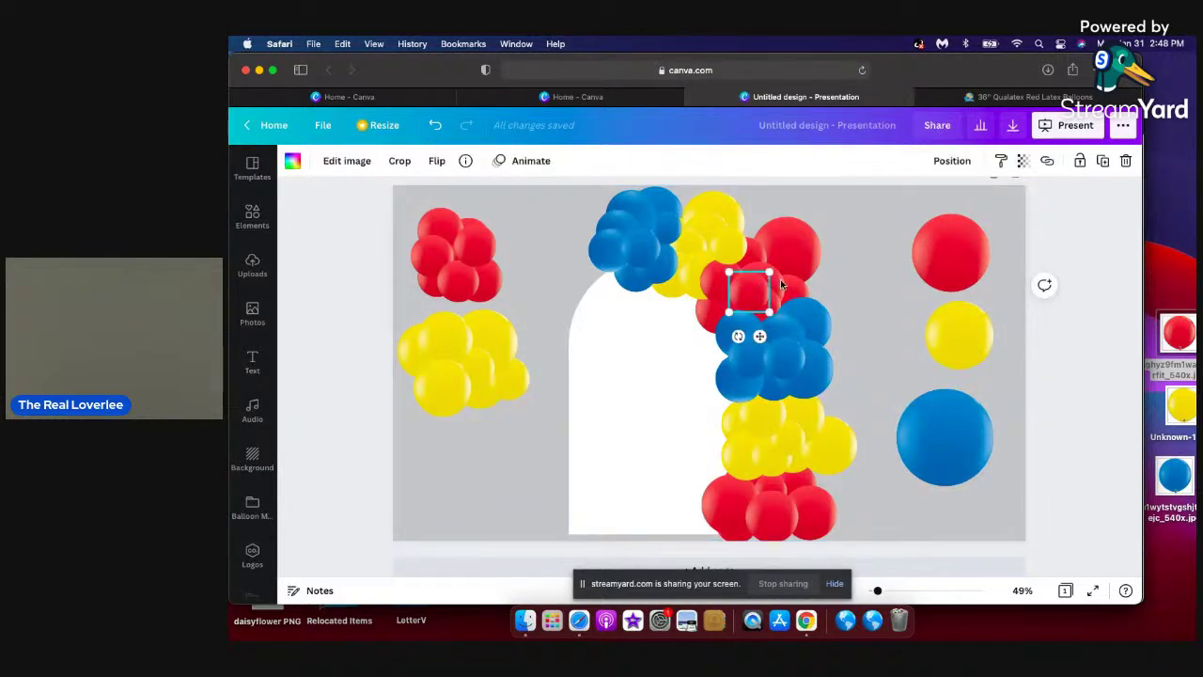
left_click_drag(775, 287, 771, 278)
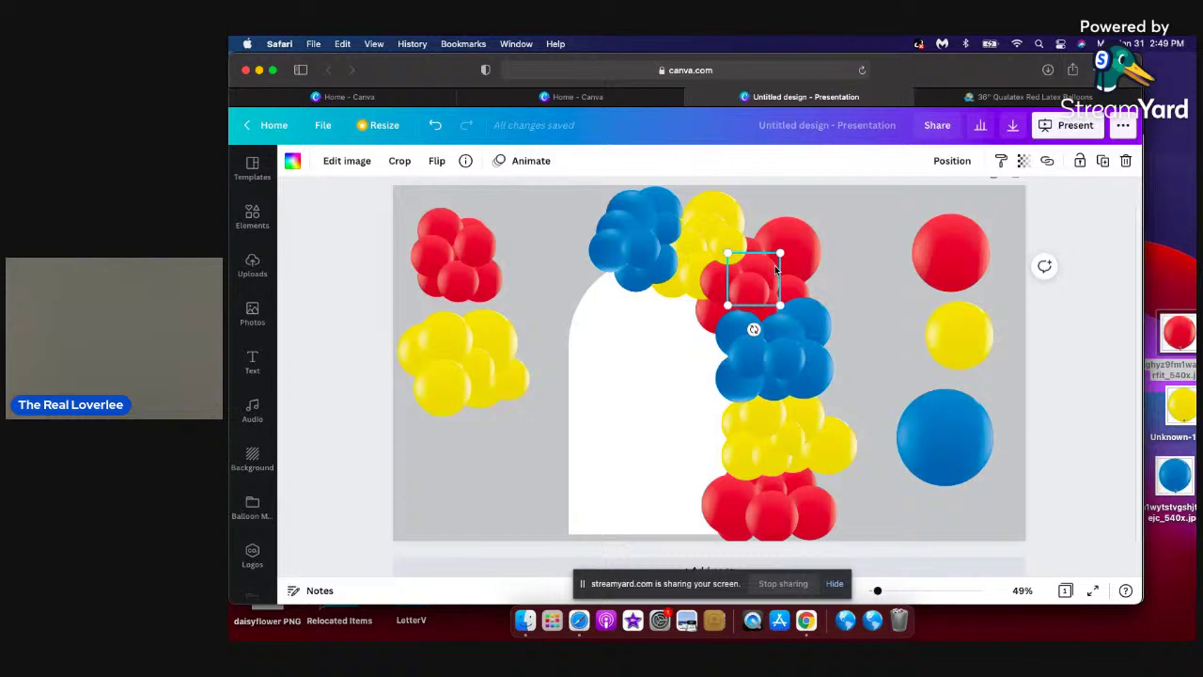
left_click_drag(776, 268, 756, 237)
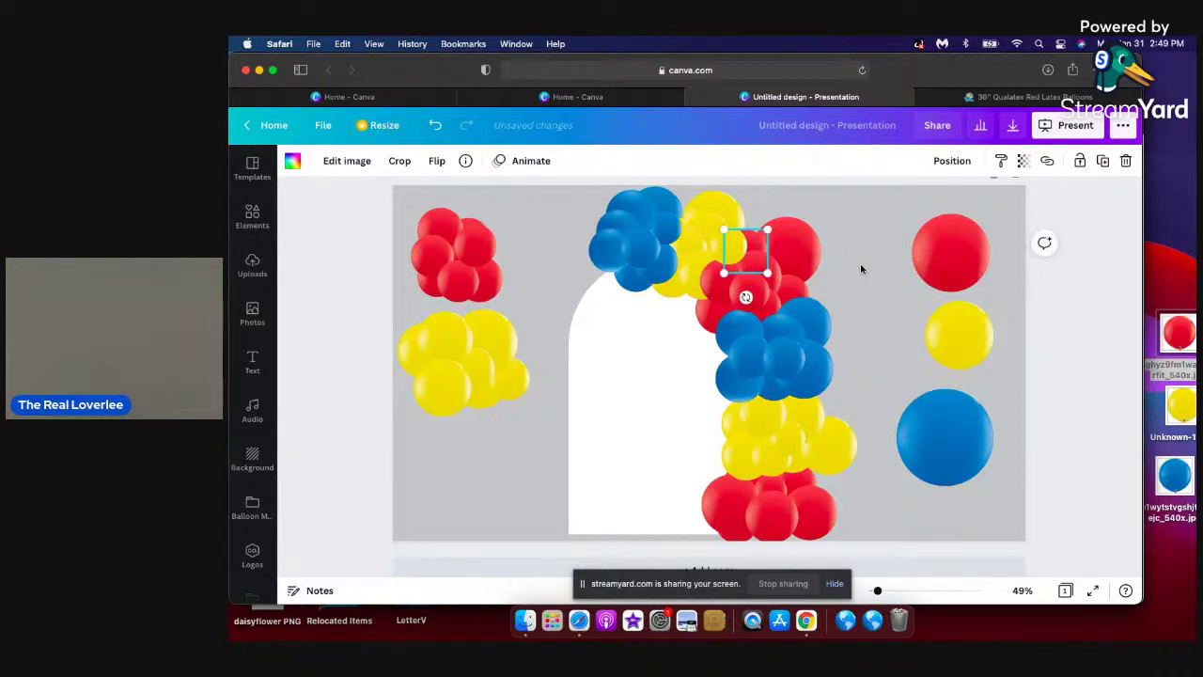
left_click(860, 269)
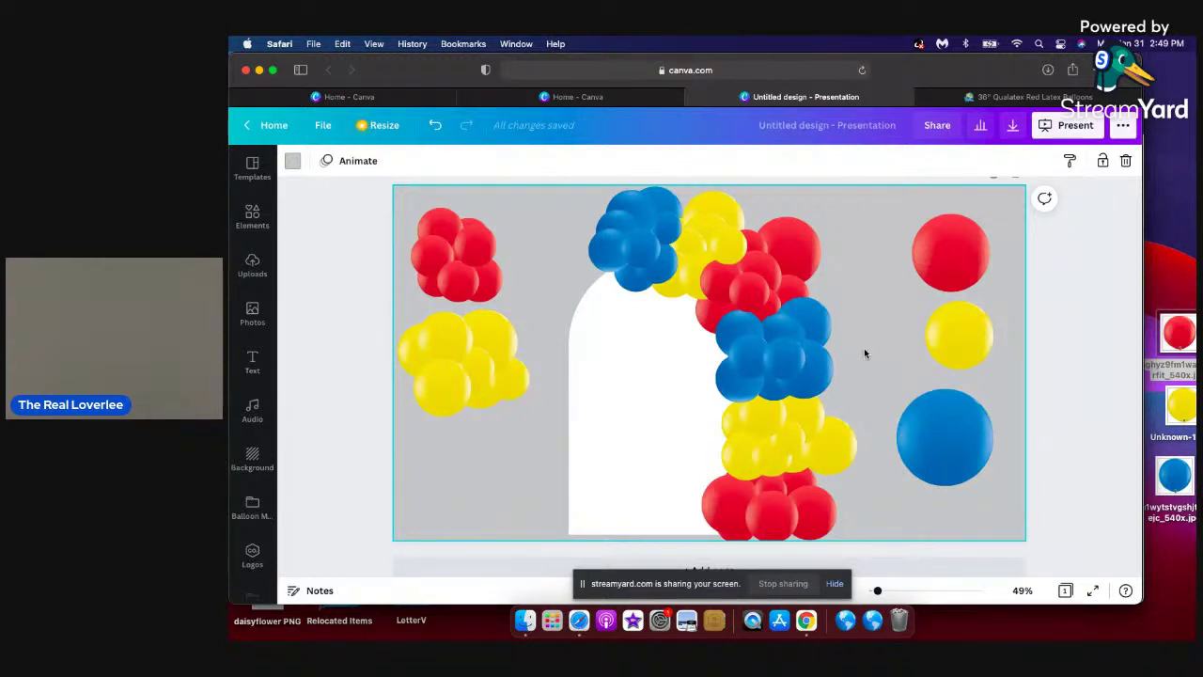
left_click(810, 513)
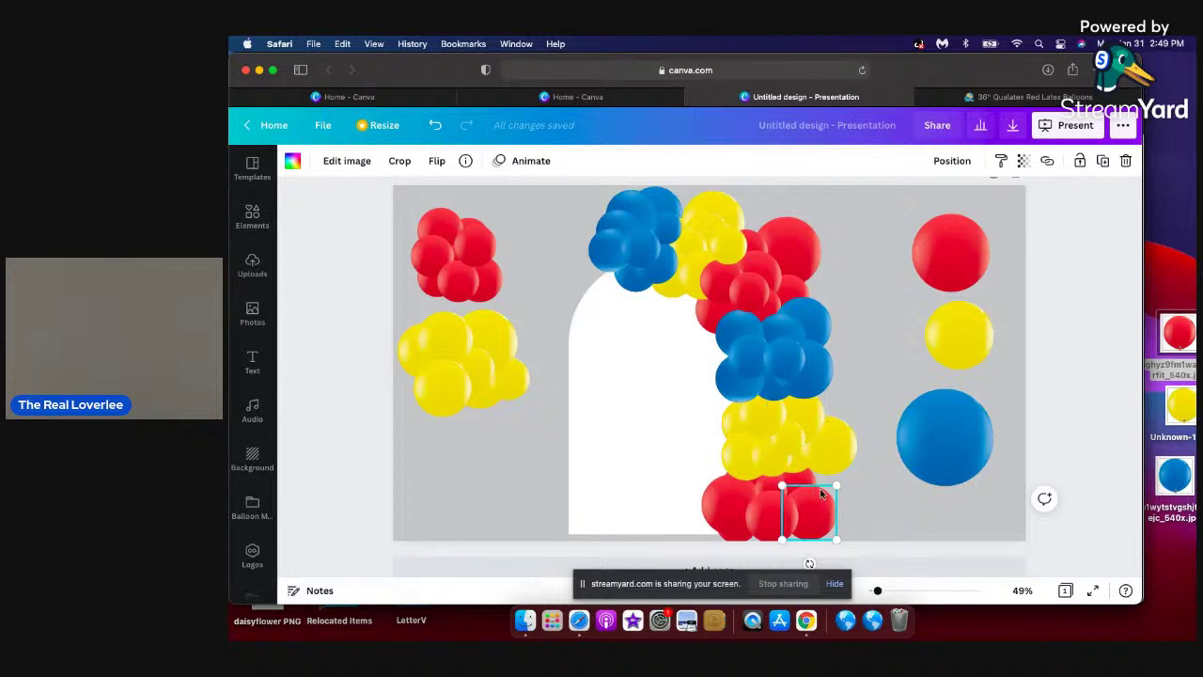
left_click(874, 505)
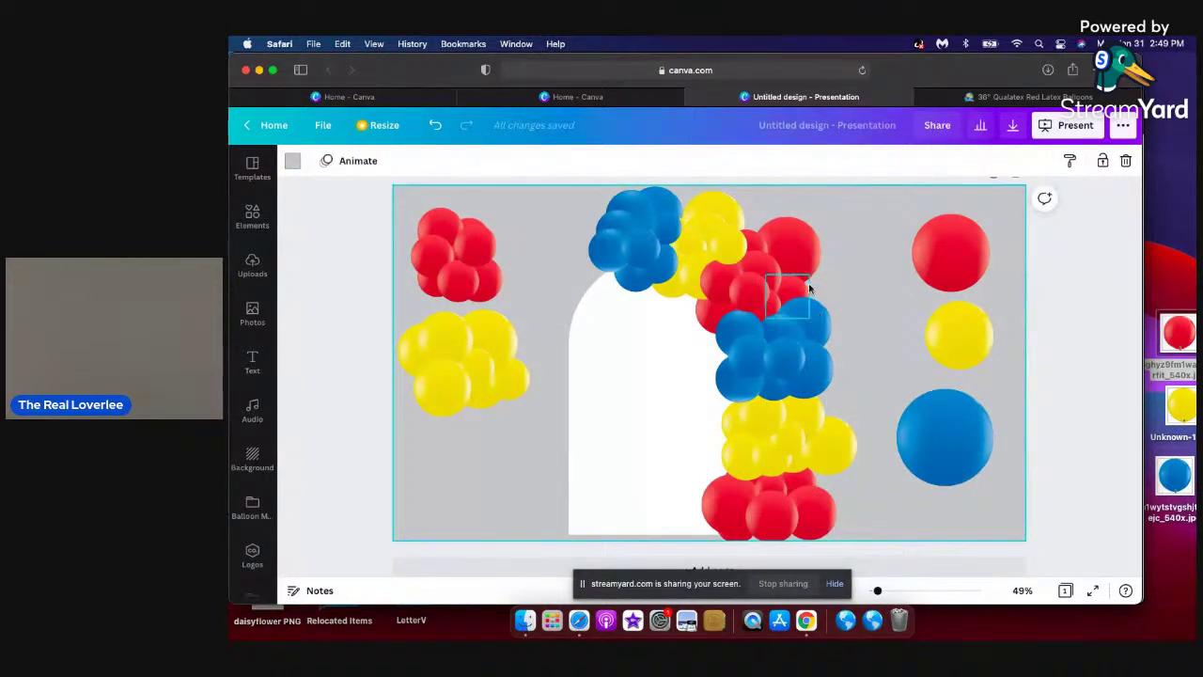
Enlarge the lower-right balloon of the side blue cluster and move it outward so it protrudes from the garland.
left_click(823, 365)
mouse_move(837, 399)
left_mouse_down()
mouse_move(859, 408)
mouse_move(826, 383)
left_mouse_up()
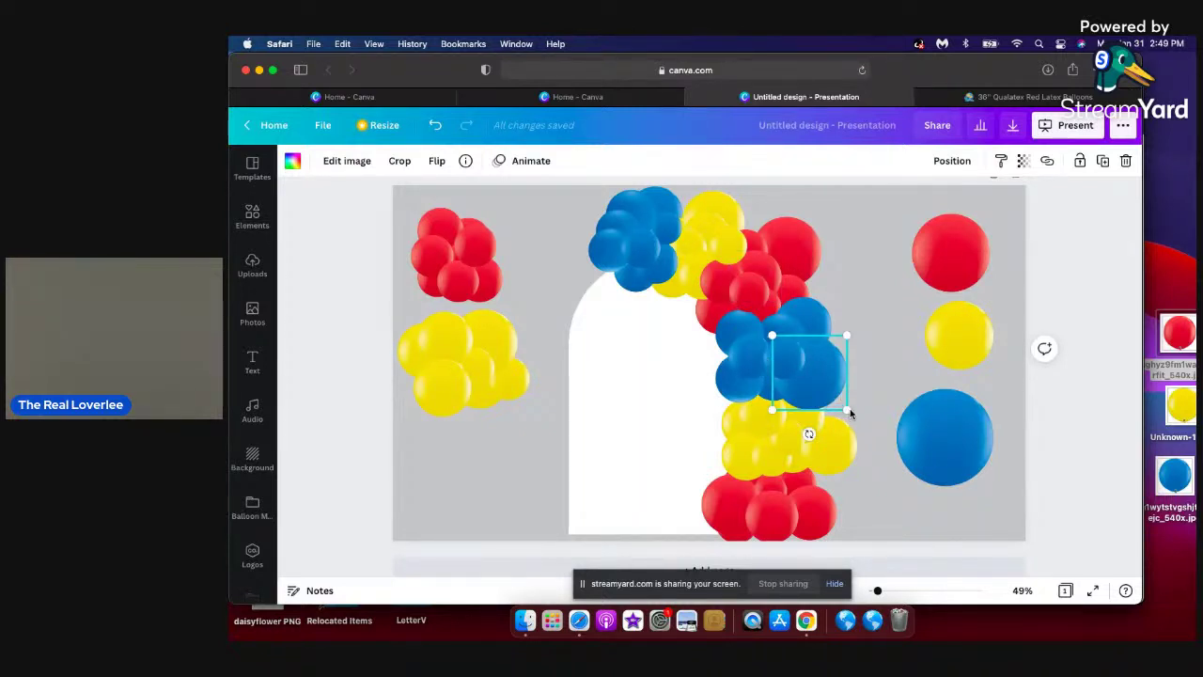
left_click_drag(849, 413, 848, 388)
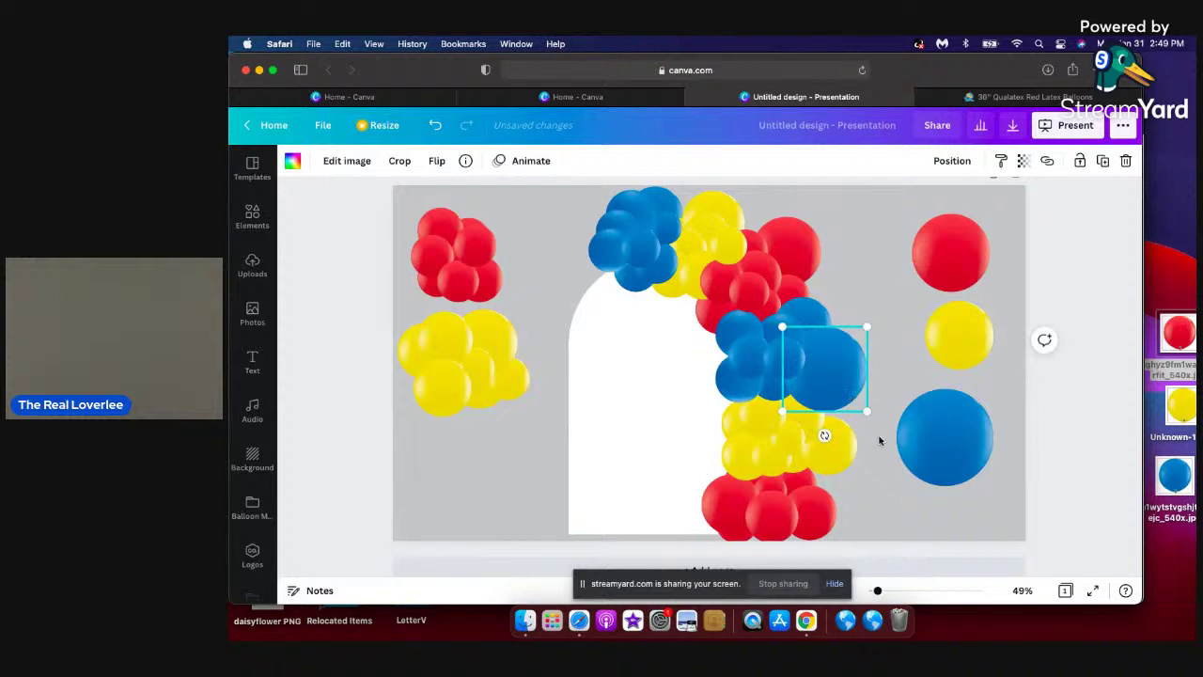
Shrink the right balloon of the side yellow cluster and tuck it inward, and enlarge the cluster's lower-left balloon.
left_click(793, 447)
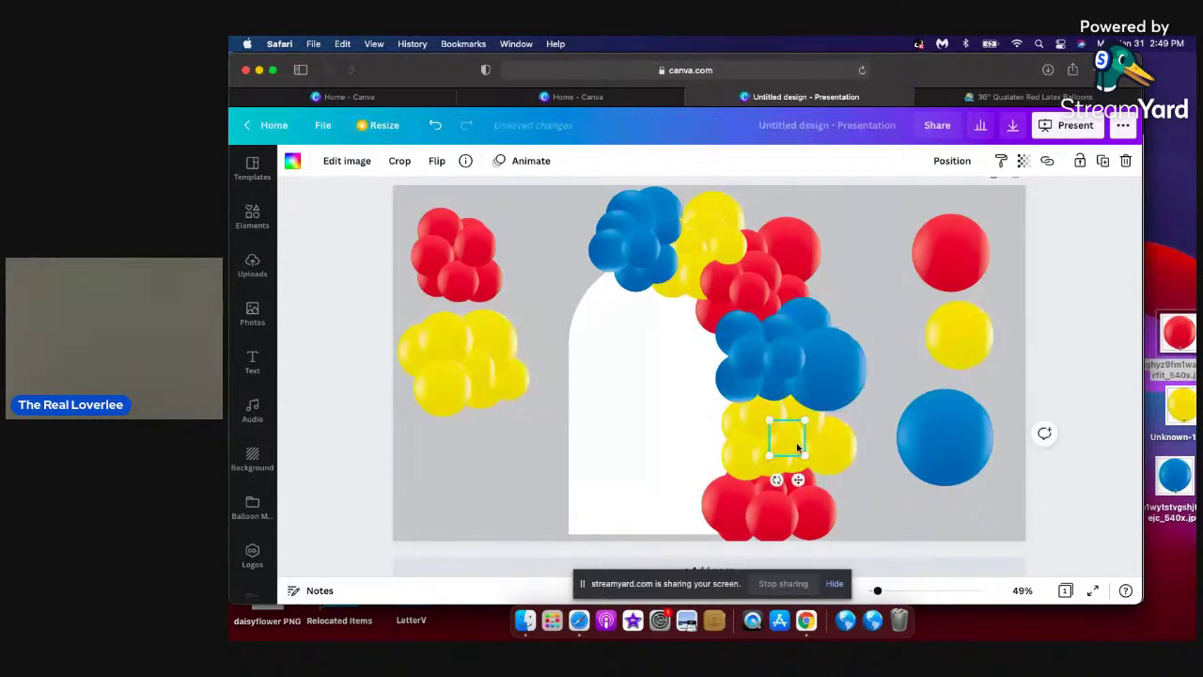
mouse_move(818, 458)
left_mouse_down()
mouse_move(857, 420)
mouse_move(882, 416)
mouse_move(810, 450)
left_mouse_up()
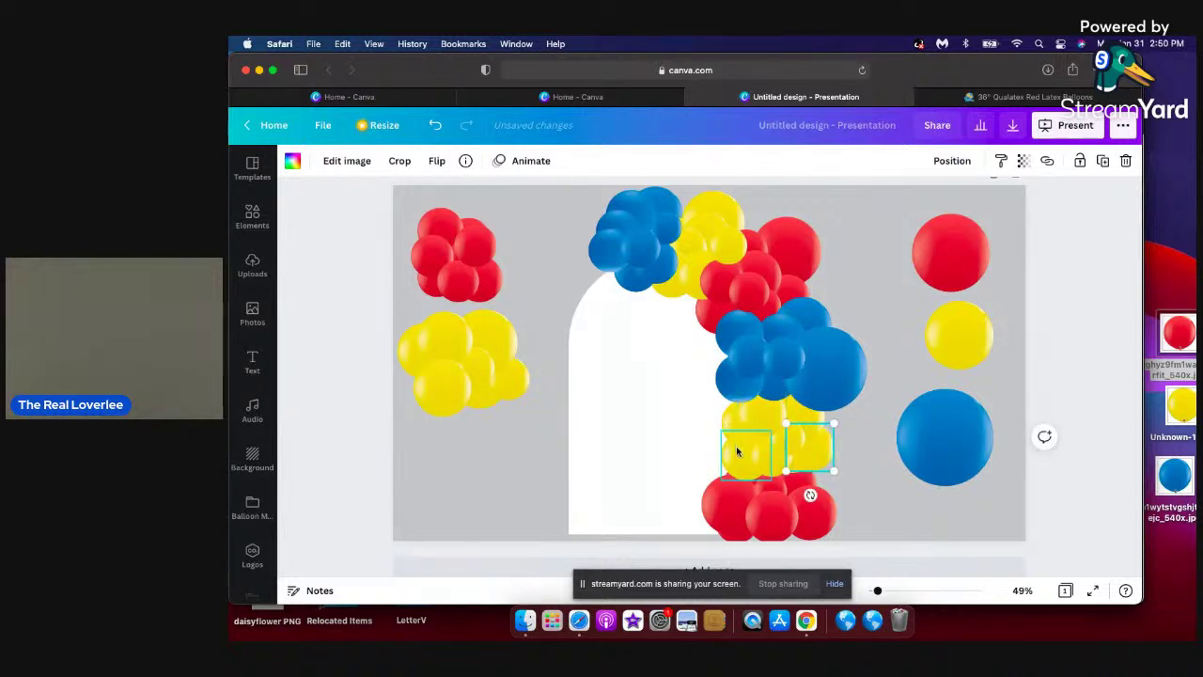
left_click(730, 443)
left_click_drag(722, 430, 707, 425)
left_click(810, 506)
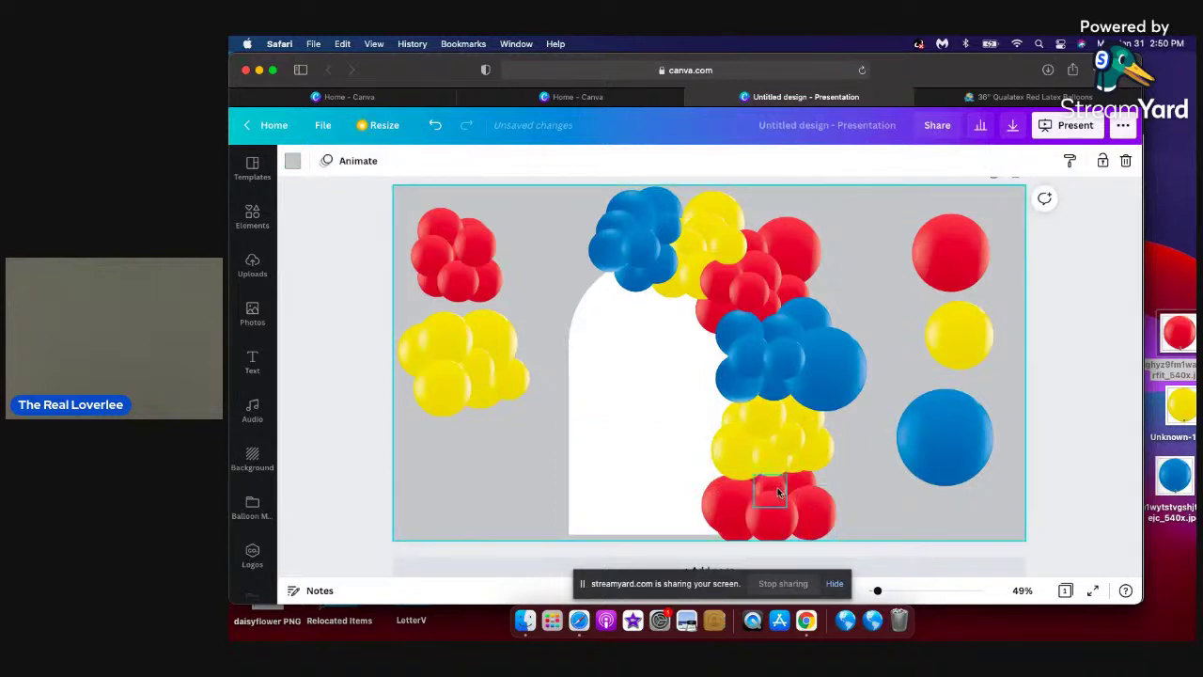
Enlarge the right balloon of the bottom red cluster, move it outward, and rearrange the left and middle balloons along the base.
left_click(777, 485)
left_click_drag(786, 507, 849, 476)
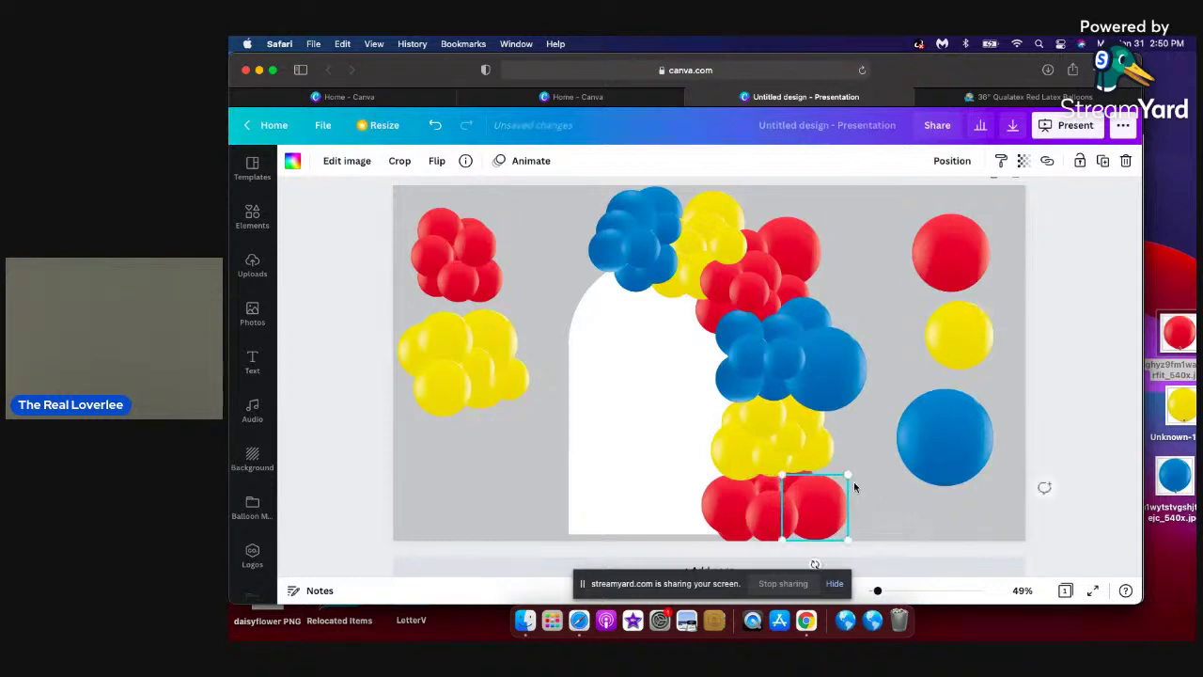
left_click(771, 523)
left_click_drag(745, 489, 709, 473)
mouse_move(725, 516)
left_mouse_down()
mouse_move(732, 507)
mouse_move(720, 524)
left_mouse_up()
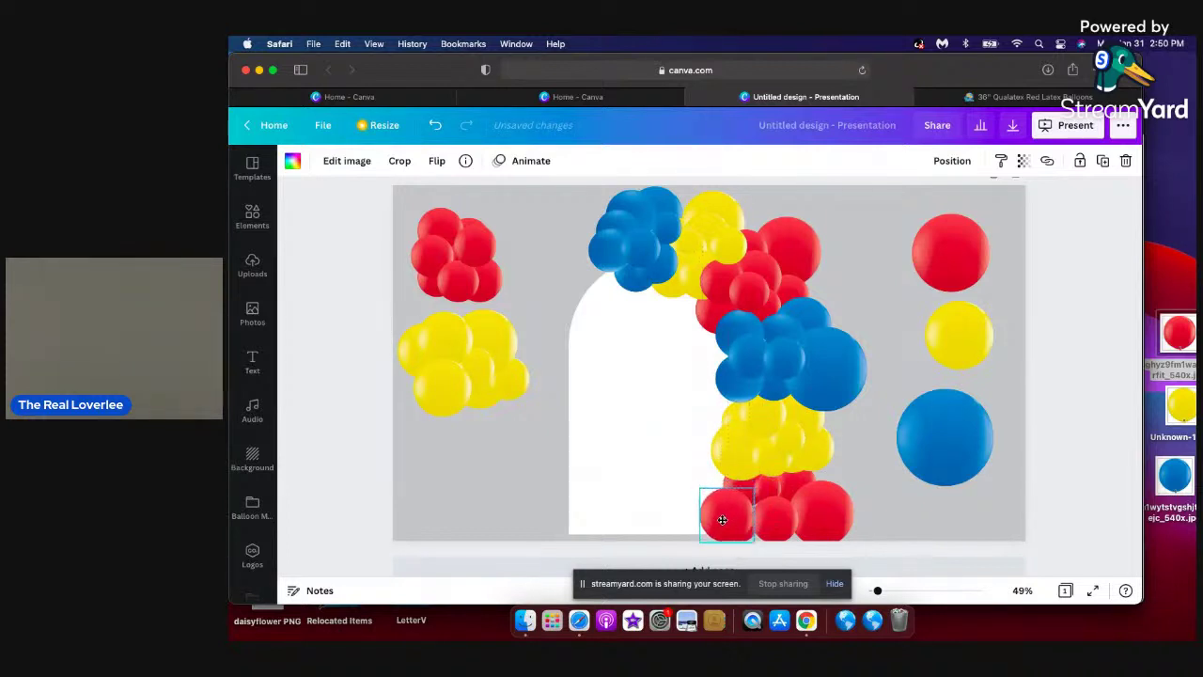
Bring the upper-left balloon of the bottom red cluster forward in the layer order.
left_click(763, 484)
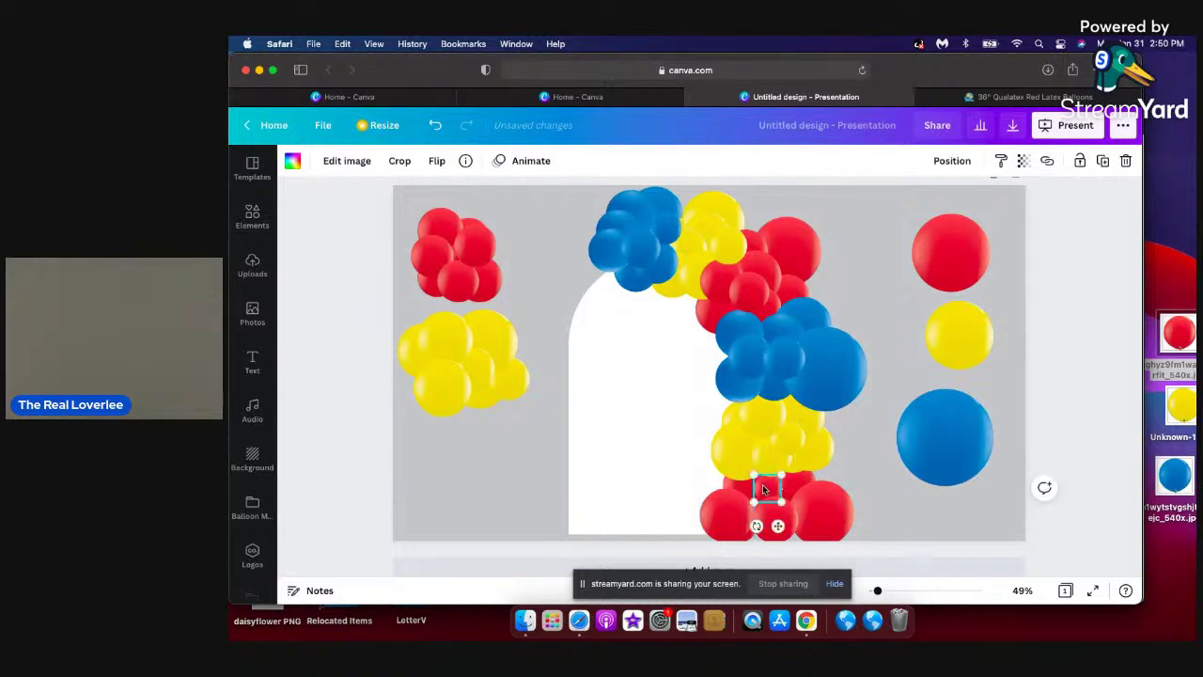
left_click(740, 484)
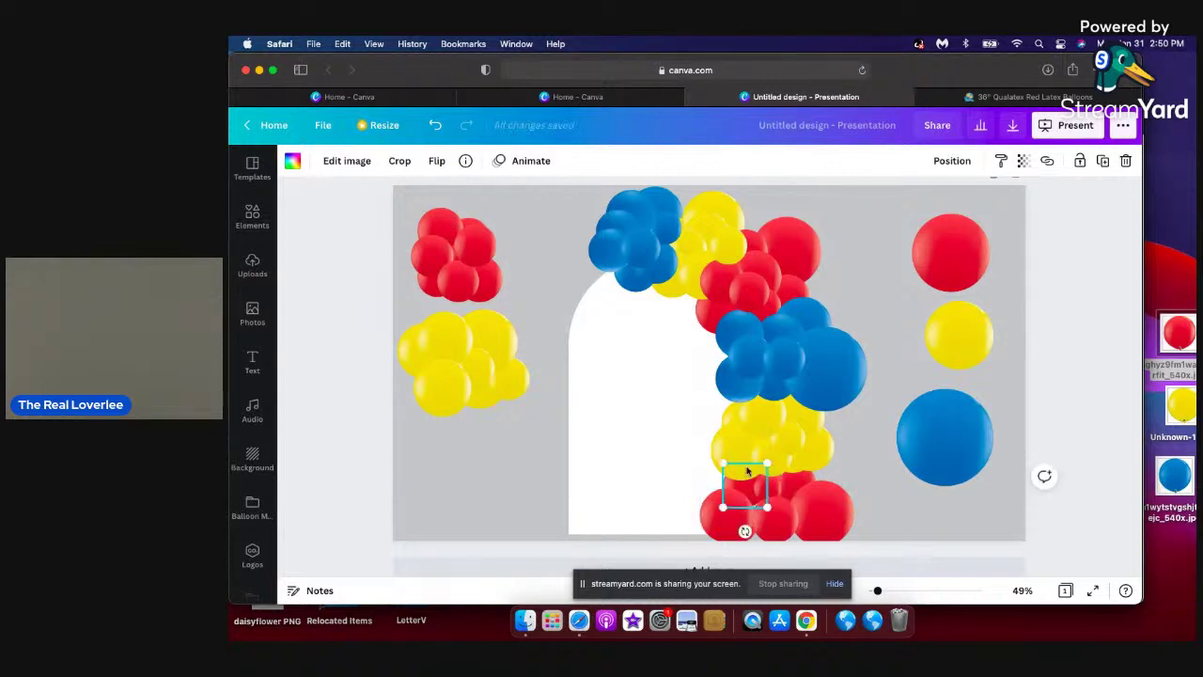
left_click(949, 161)
left_click(804, 205)
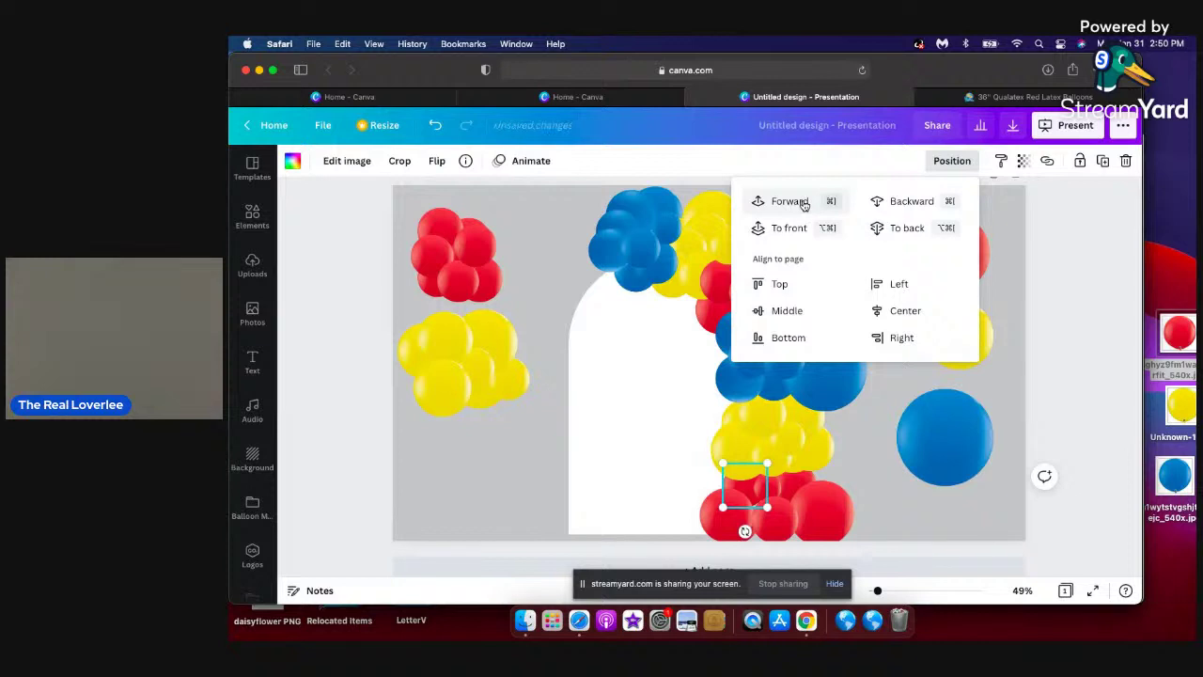
left_click(803, 205)
Lower the bottom-left red balloon to the base of the page.
left_click_drag(745, 485, 696, 539)
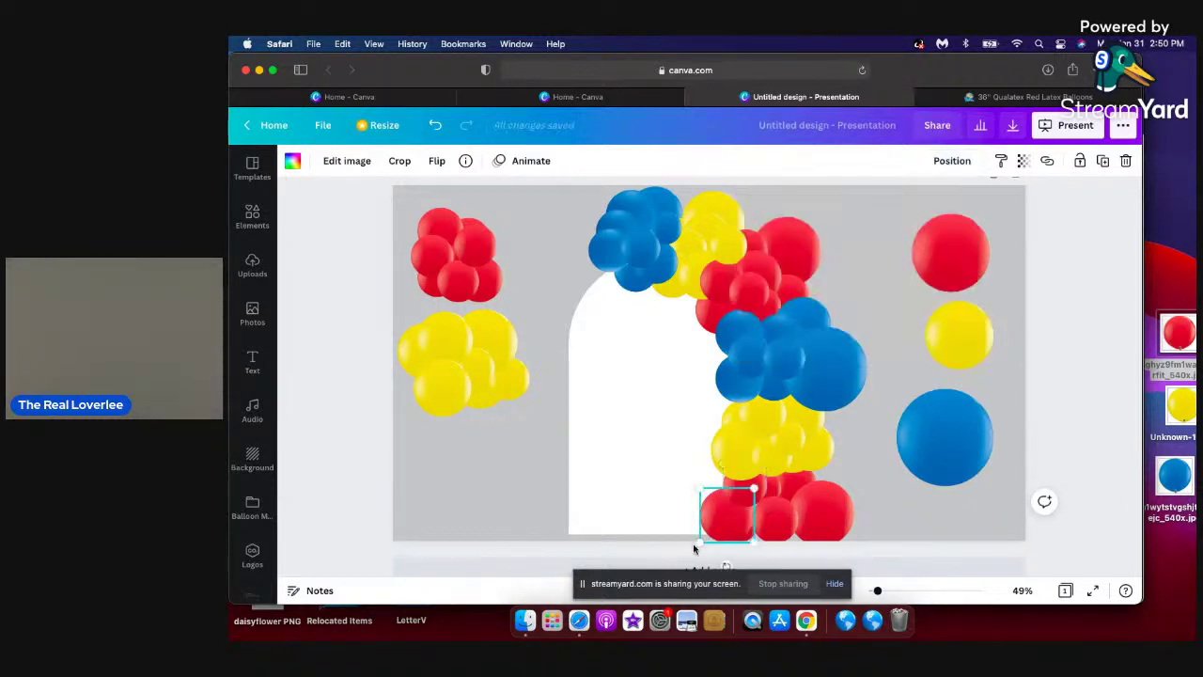
mouse_move(717, 517)
left_mouse_down()
mouse_move(704, 506)
mouse_move(743, 527)
mouse_move(720, 539)
mouse_move(750, 534)
mouse_move(720, 513)
mouse_move(711, 532)
left_mouse_up()
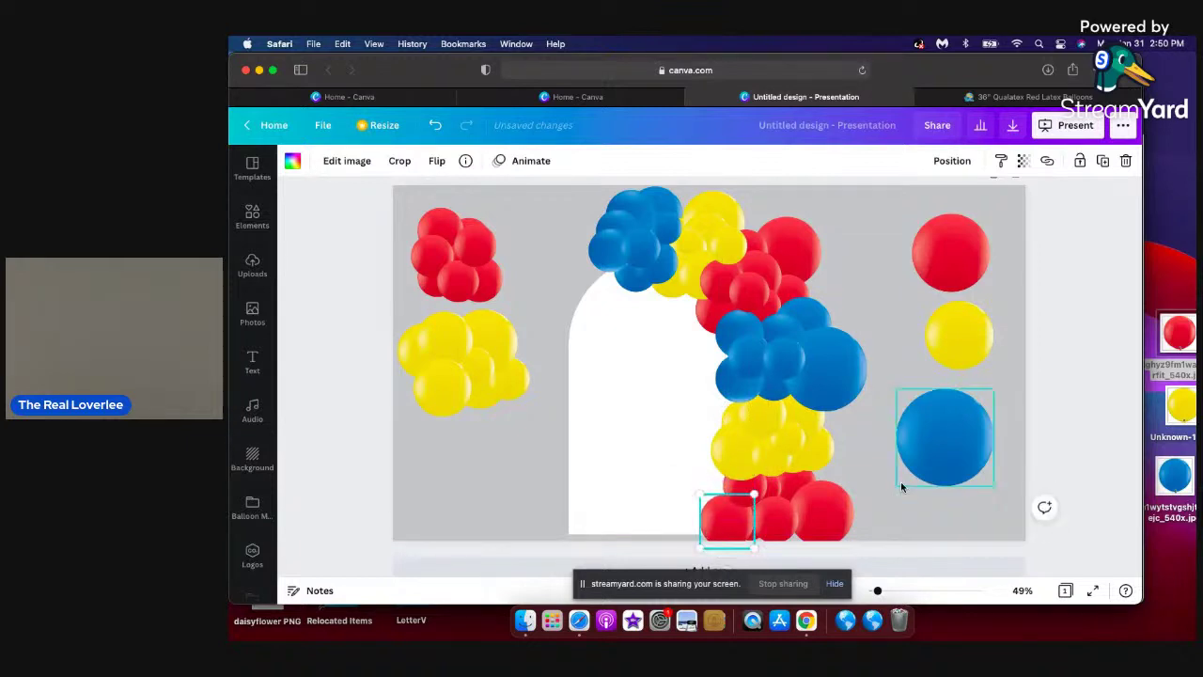
left_click(883, 506)
Move a small red balloon into the gap at the middle of the bottom cluster's base and bring it forward.
left_click_drag(774, 488, 766, 534)
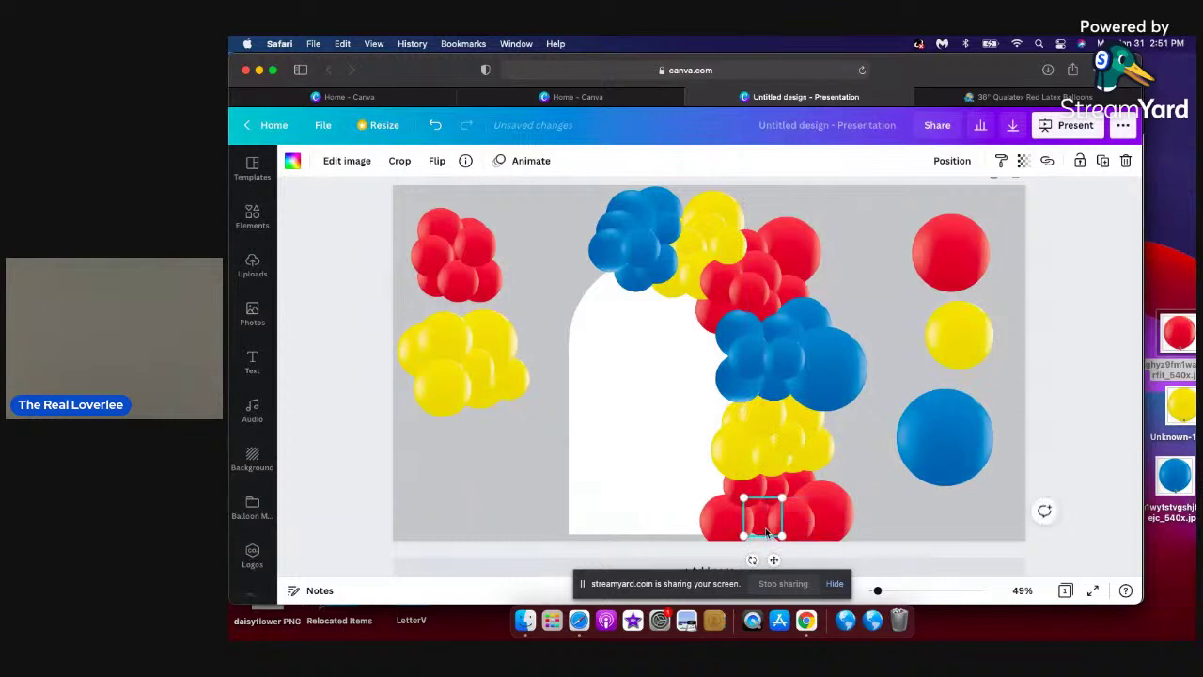
left_click(956, 169)
left_click(796, 203)
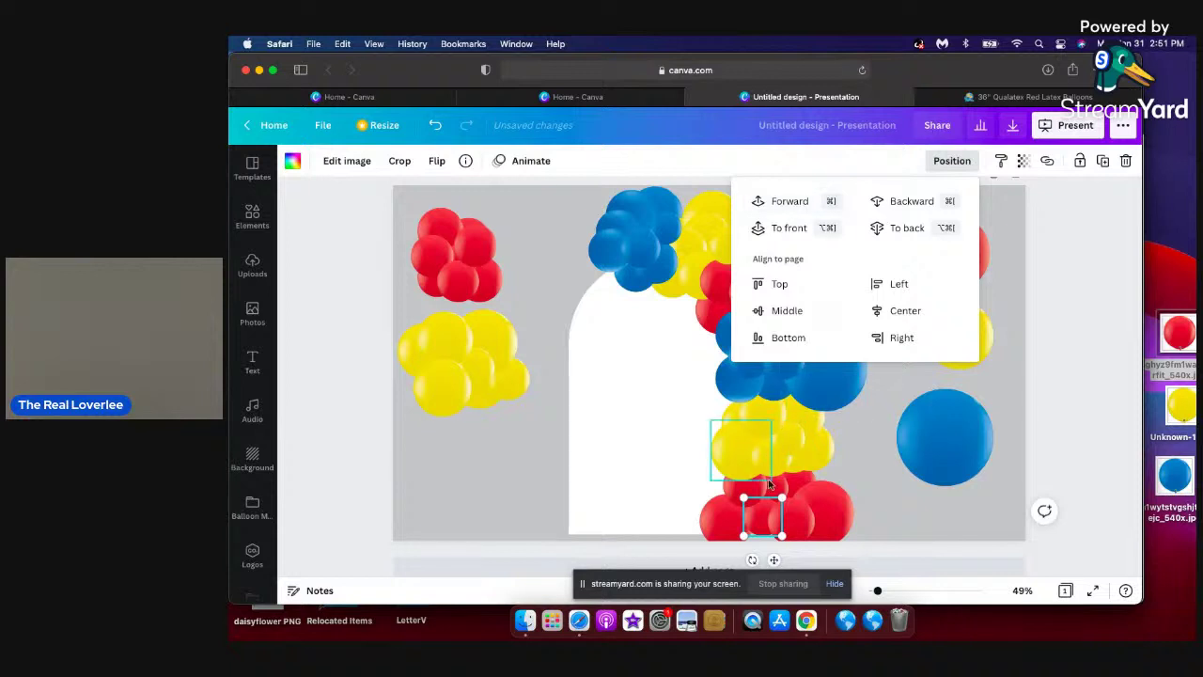
Slightly enlarge the small red balloon at the middle of the bottom cluster's base and lower it to the page edge.
left_click(757, 521)
left_click_drag(758, 522, 752, 517)
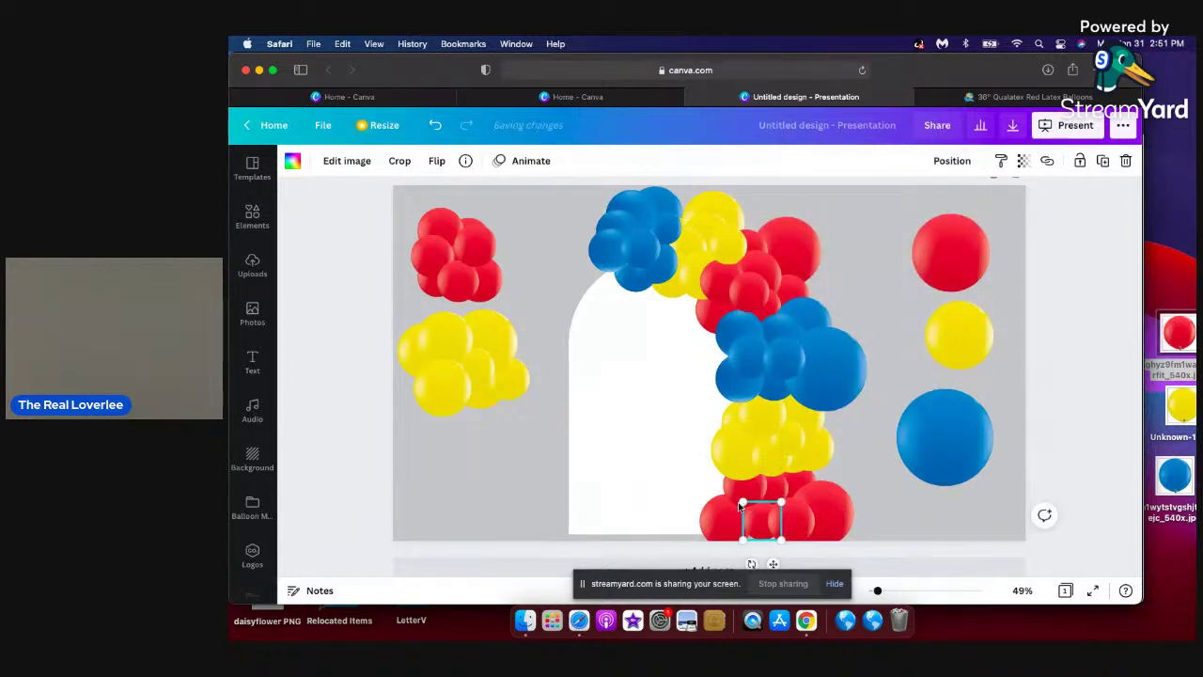
left_click_drag(756, 512, 760, 519)
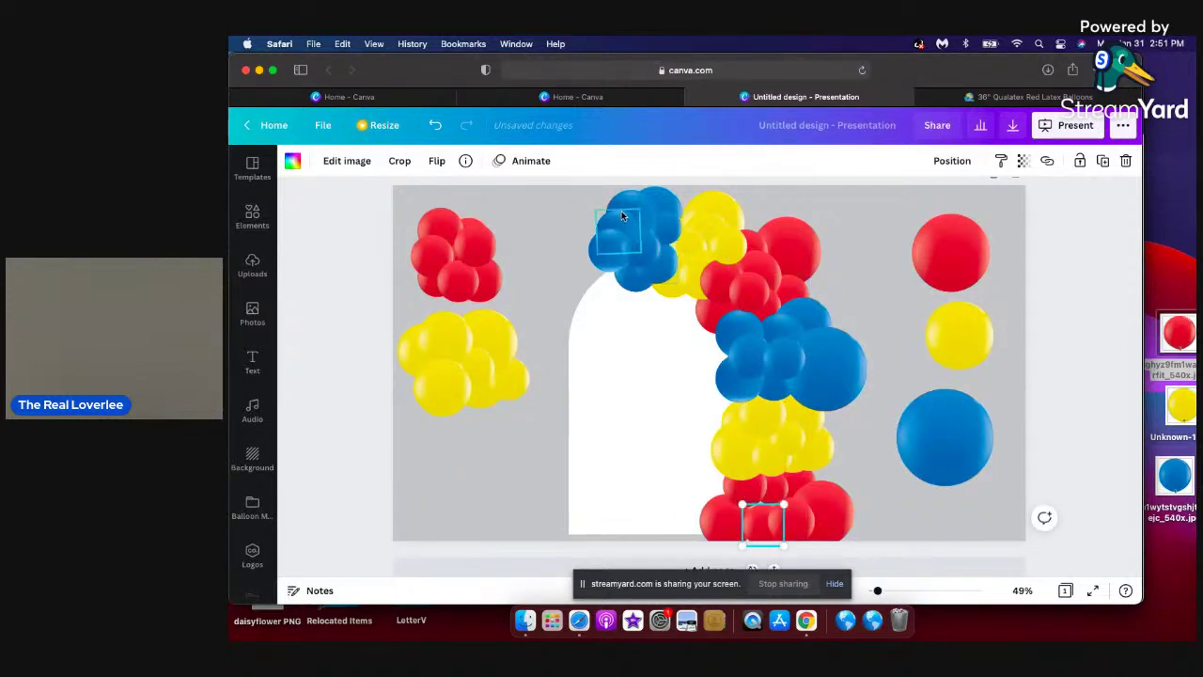
Slightly shrink the upper balloon of the blue cluster atop the arch and adjust the balloons around it.
left_click_drag(611, 218, 608, 254)
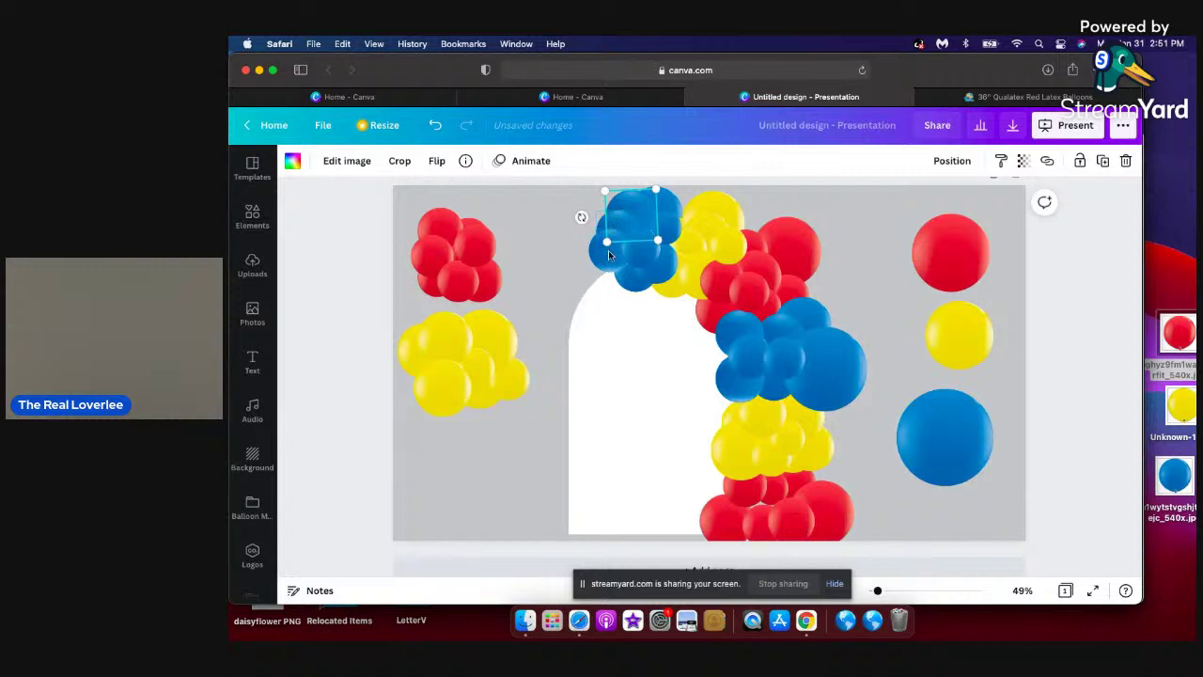
left_click_drag(606, 193, 610, 196)
left_click_drag(670, 228, 621, 226)
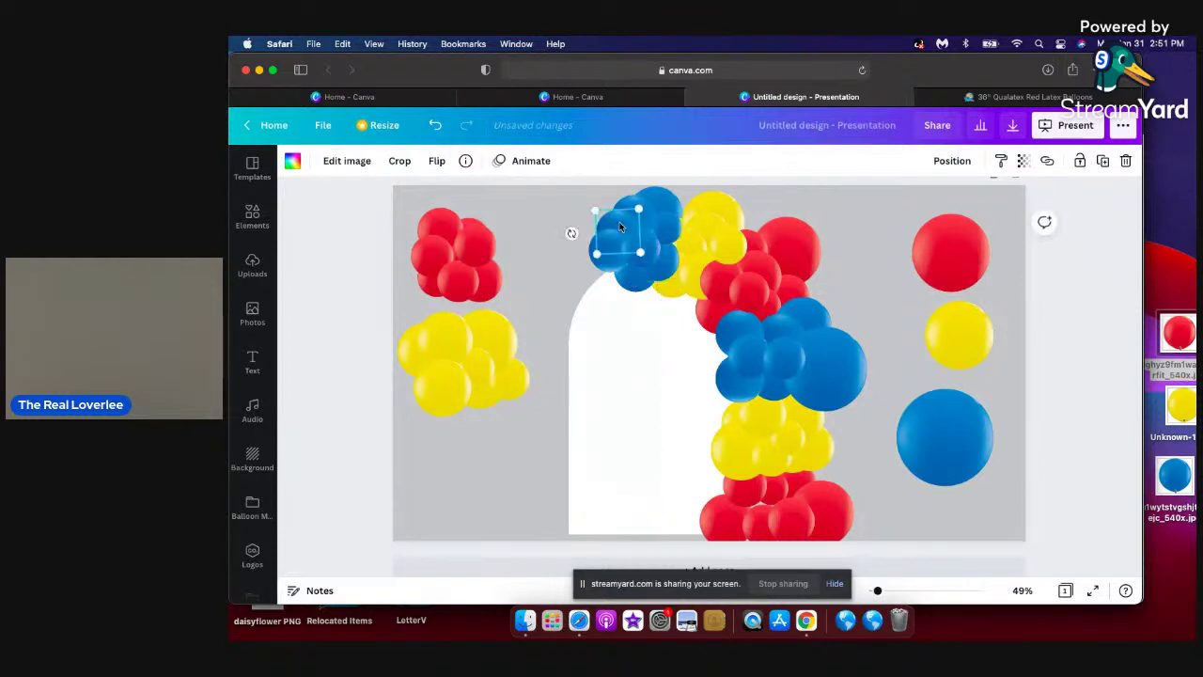
left_click(850, 263)
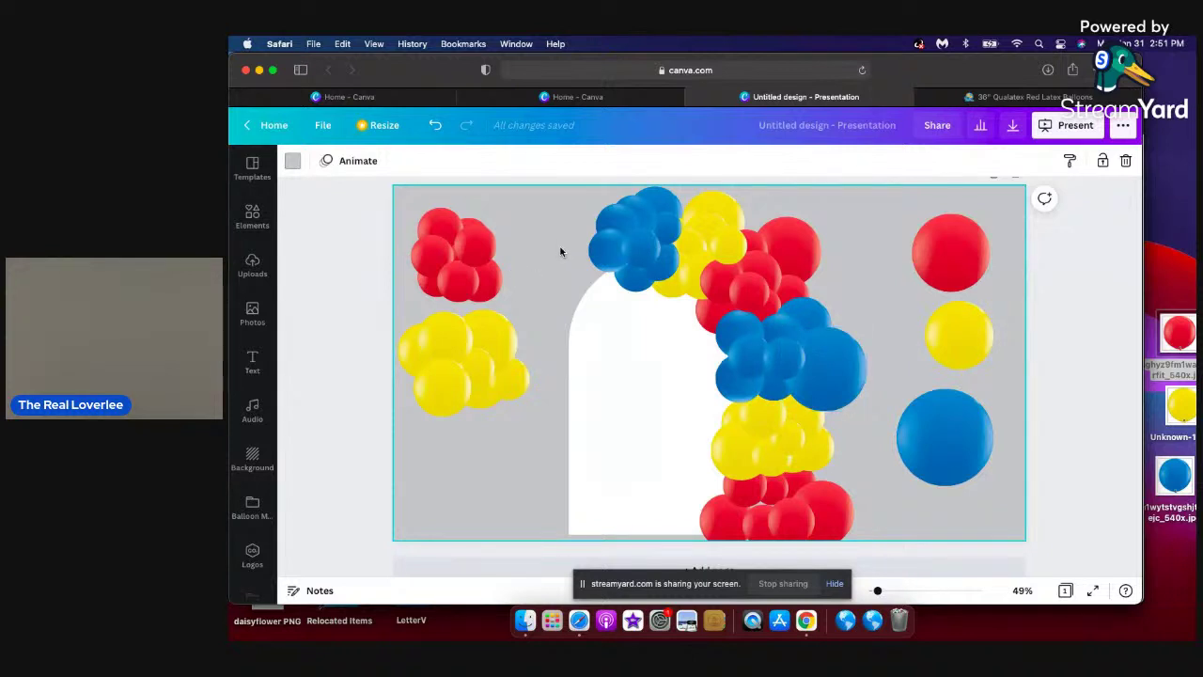
Place a copy of the blue cluster from the arch top below the spare yellow cluster left of the arch.
left_click(634, 233)
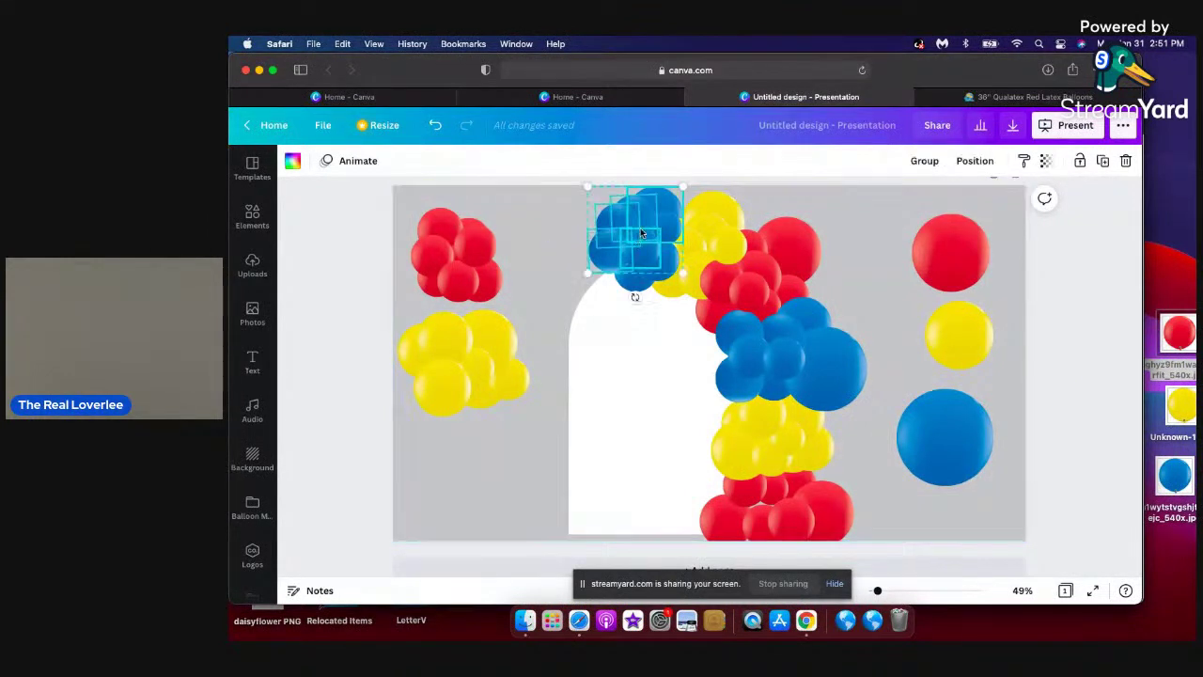
left_click_drag(460, 401, 582, 250)
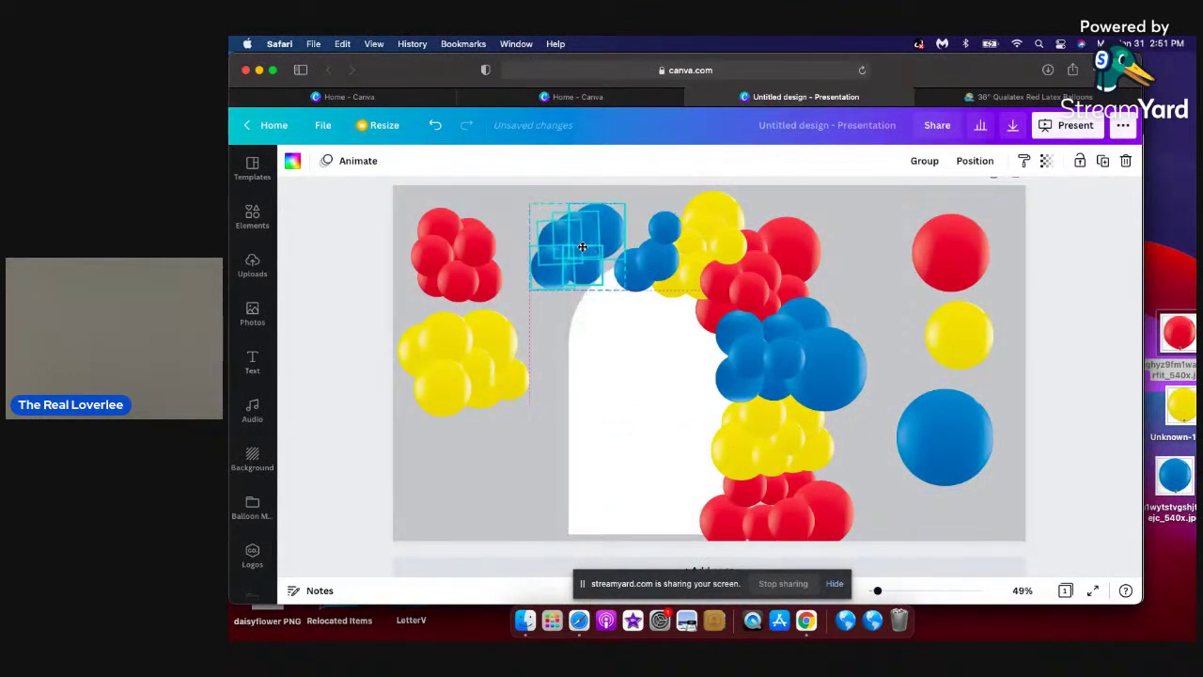
key("super+z")
key("super+v")
left_click_drag(610, 244, 483, 499)
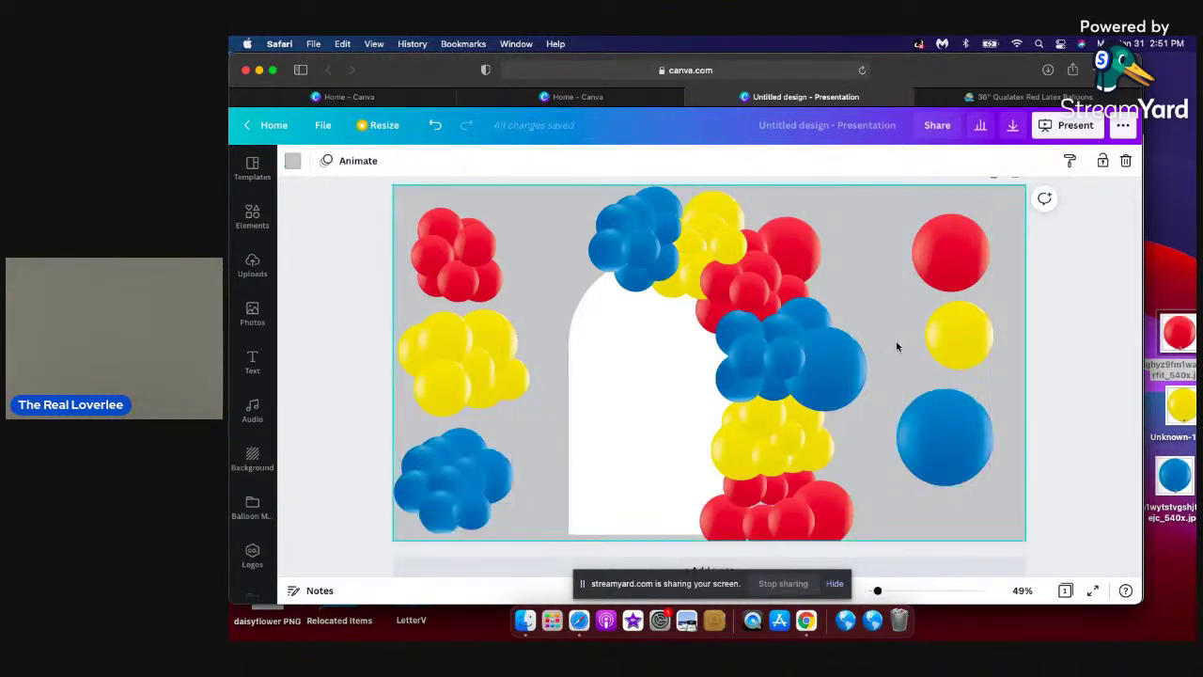
Move the single blue, yellow and red balloons outward into a vertical column near the page's right edge.
left_click_drag(929, 417, 959, 410)
left_click(956, 257)
left_click_drag(957, 257, 981, 239)
left_click(969, 340)
left_click_drag(969, 340, 984, 315)
left_click(978, 241)
left_click_drag(976, 245, 978, 249)
left_click(979, 337)
left_click_drag(979, 337, 976, 361)
left_click(983, 236)
left_click_drag(983, 236, 984, 256)
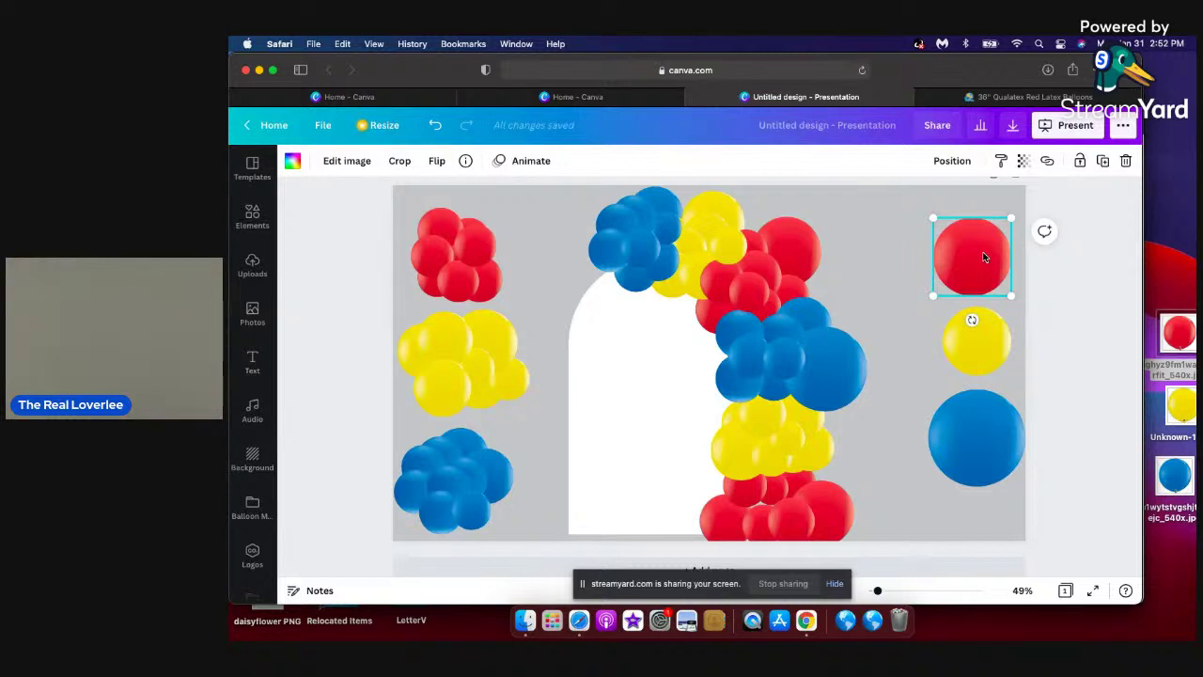
Shrink the single blue and red balloons, enlarge the single yellow one, and fit them closely in the column.
left_click(987, 455)
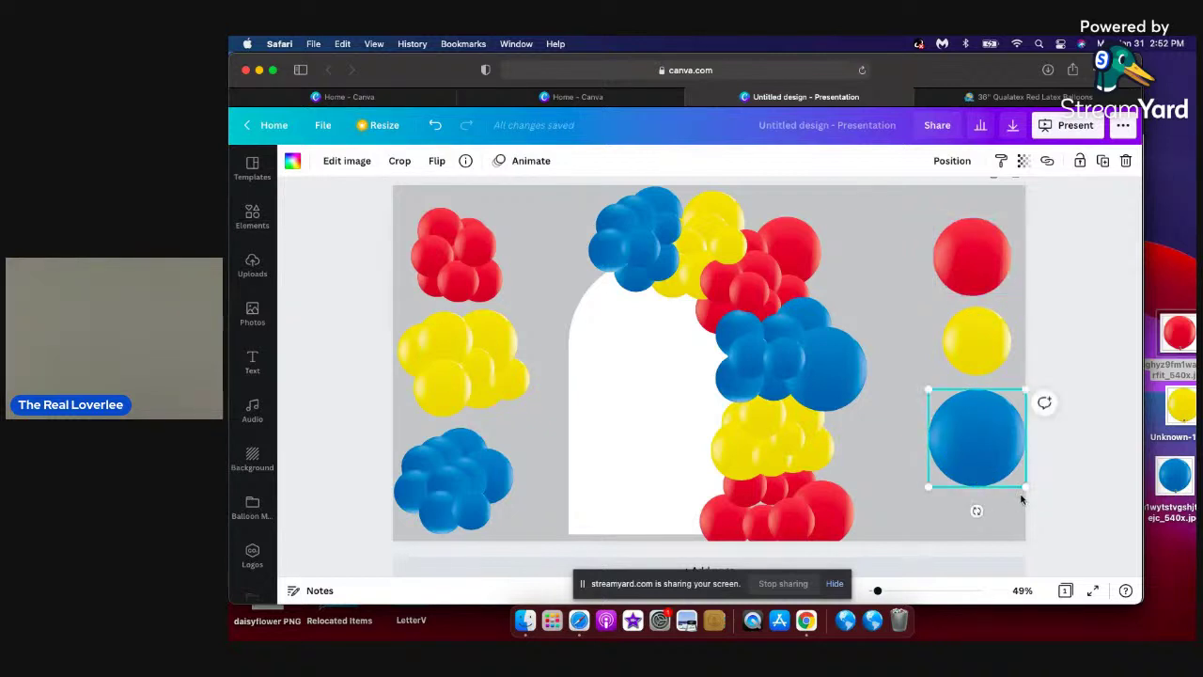
left_click_drag(1003, 463, 1002, 450)
mouse_move(1023, 483)
left_mouse_down()
mouse_move(1007, 456)
mouse_move(1016, 477)
left_mouse_up()
left_click_drag(980, 428, 985, 416)
left_click(987, 248)
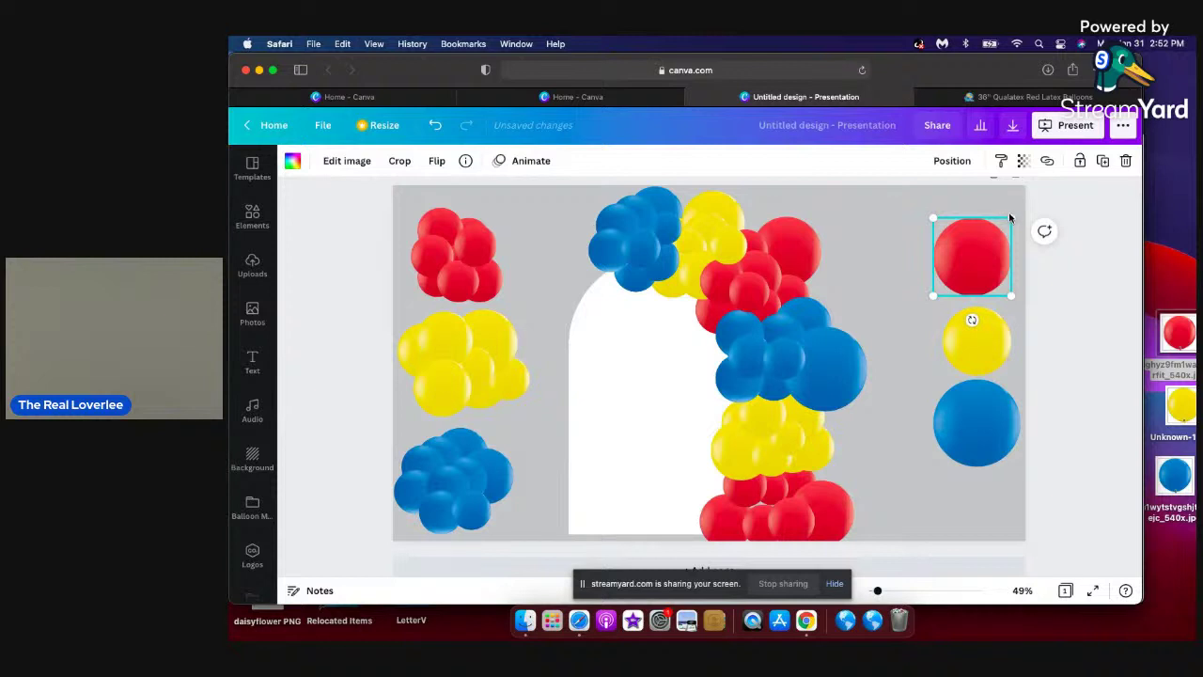
left_click_drag(1012, 220, 1004, 226)
left_click(963, 365)
left_click_drag(942, 375, 936, 382)
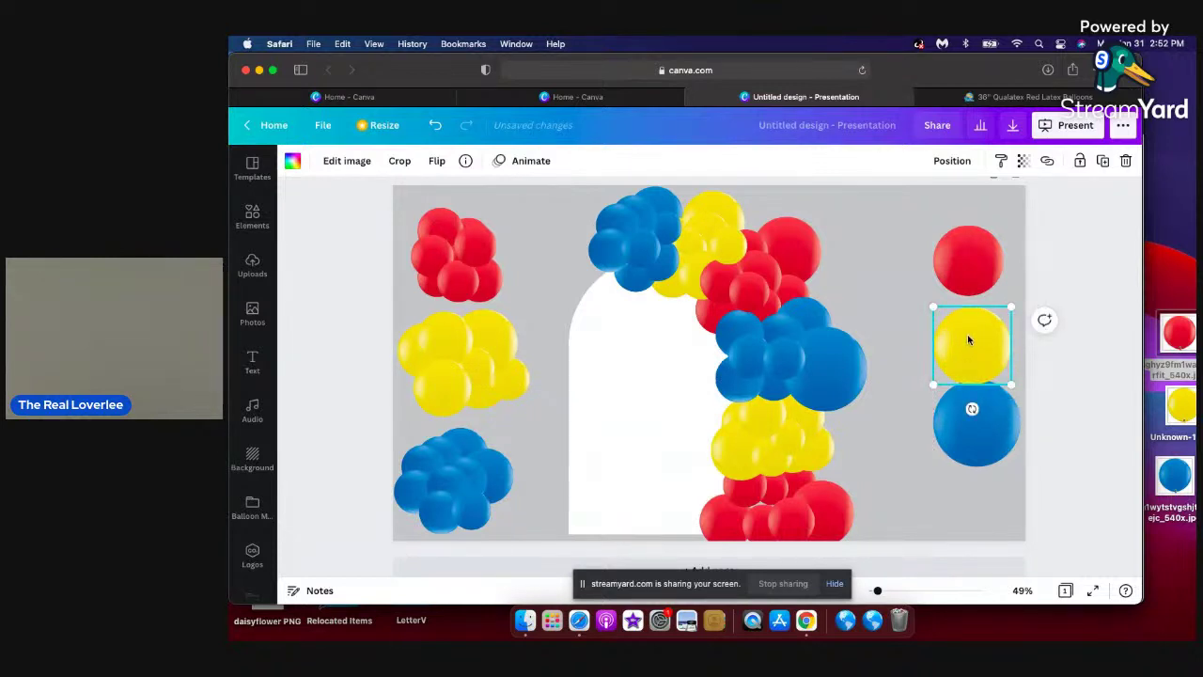
mouse_move(967, 329)
left_mouse_down()
mouse_move(967, 350)
mouse_move(967, 315)
left_mouse_up()
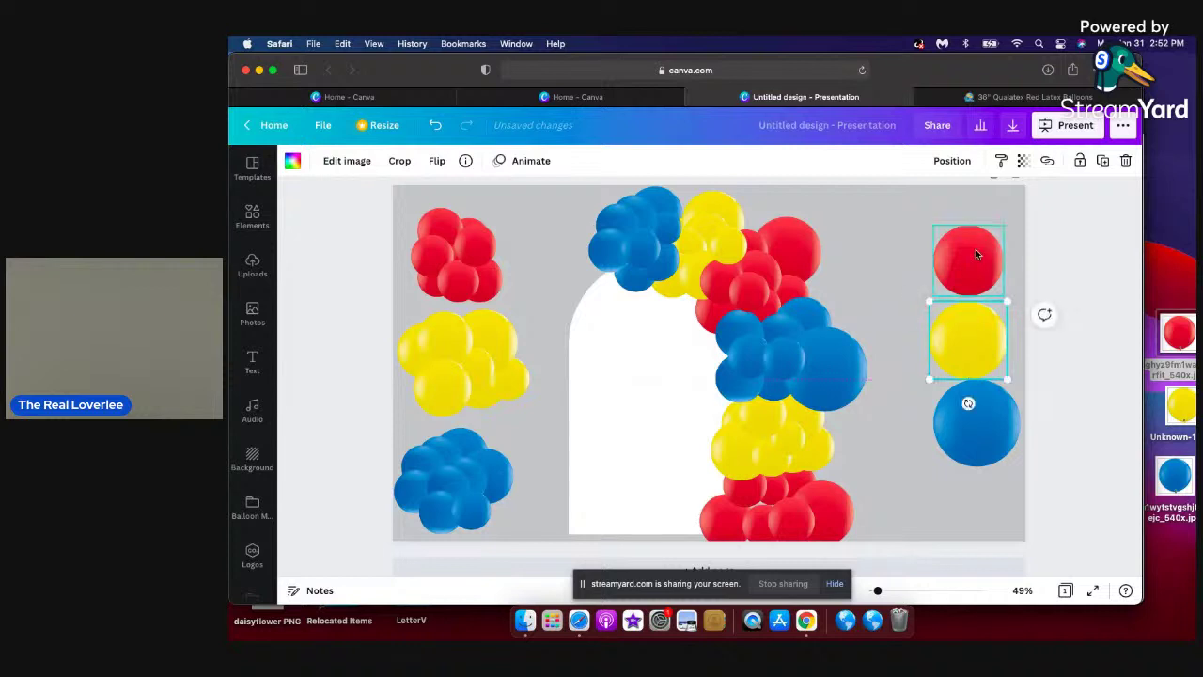
Duplicate the single red balloon of the right column four times.
left_click(978, 252)
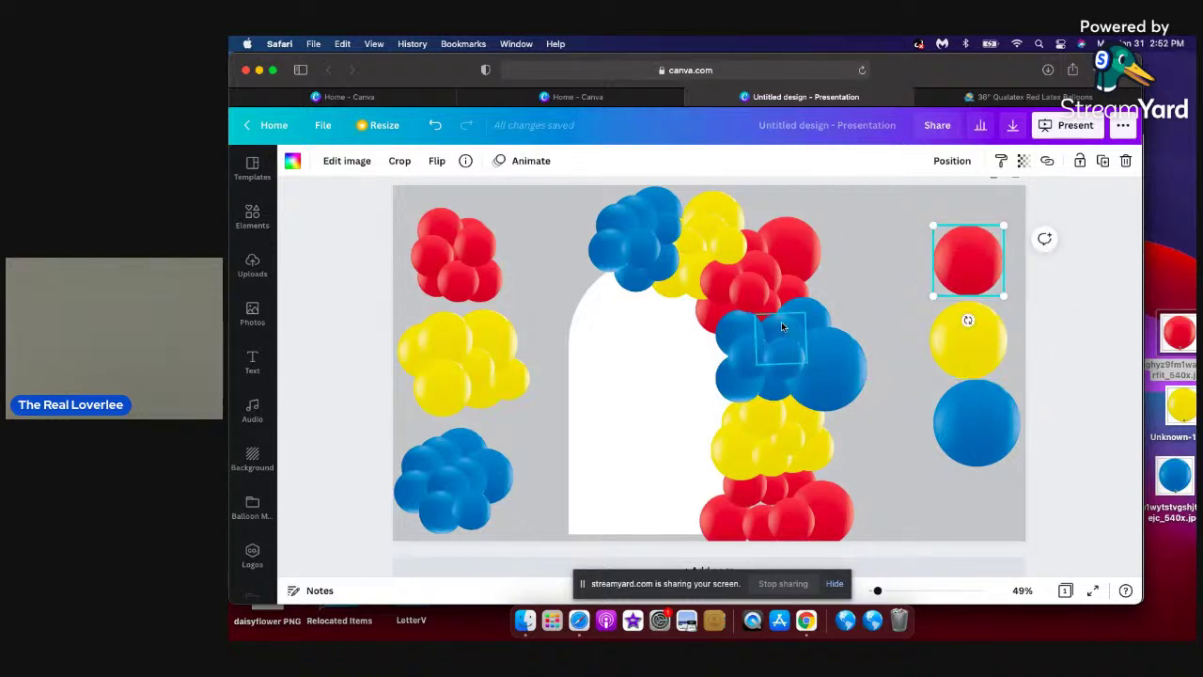
left_click(1102, 162)
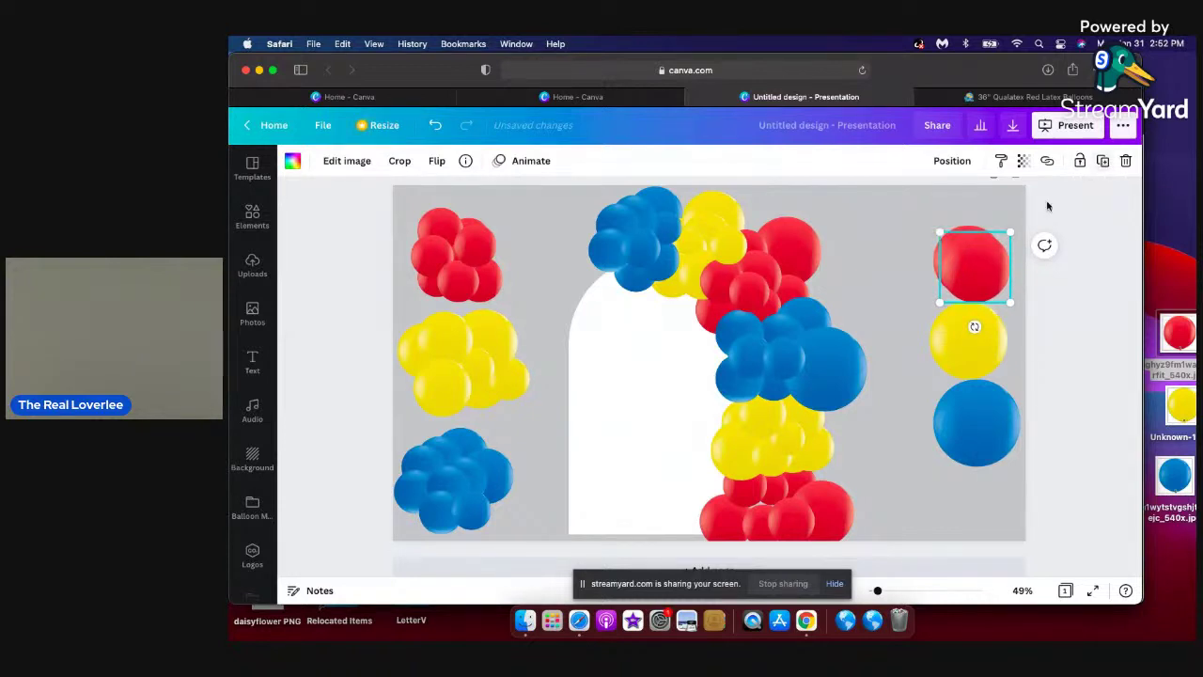
left_click_drag(879, 224, 878, 230)
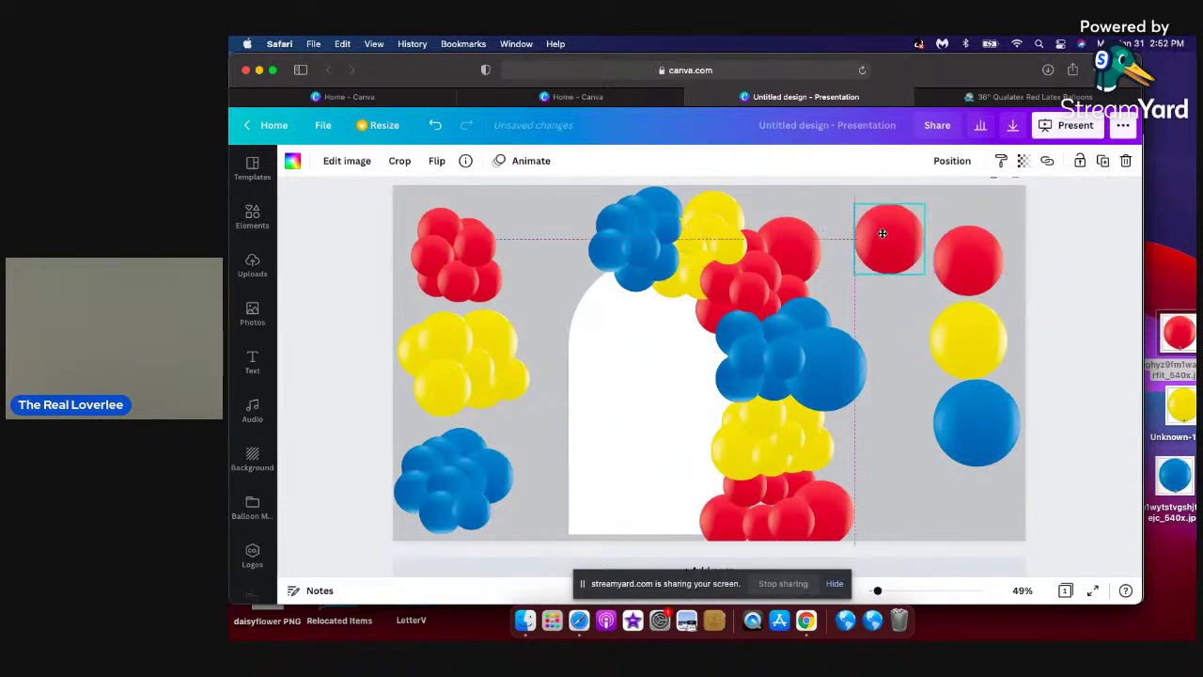
left_click(1102, 161)
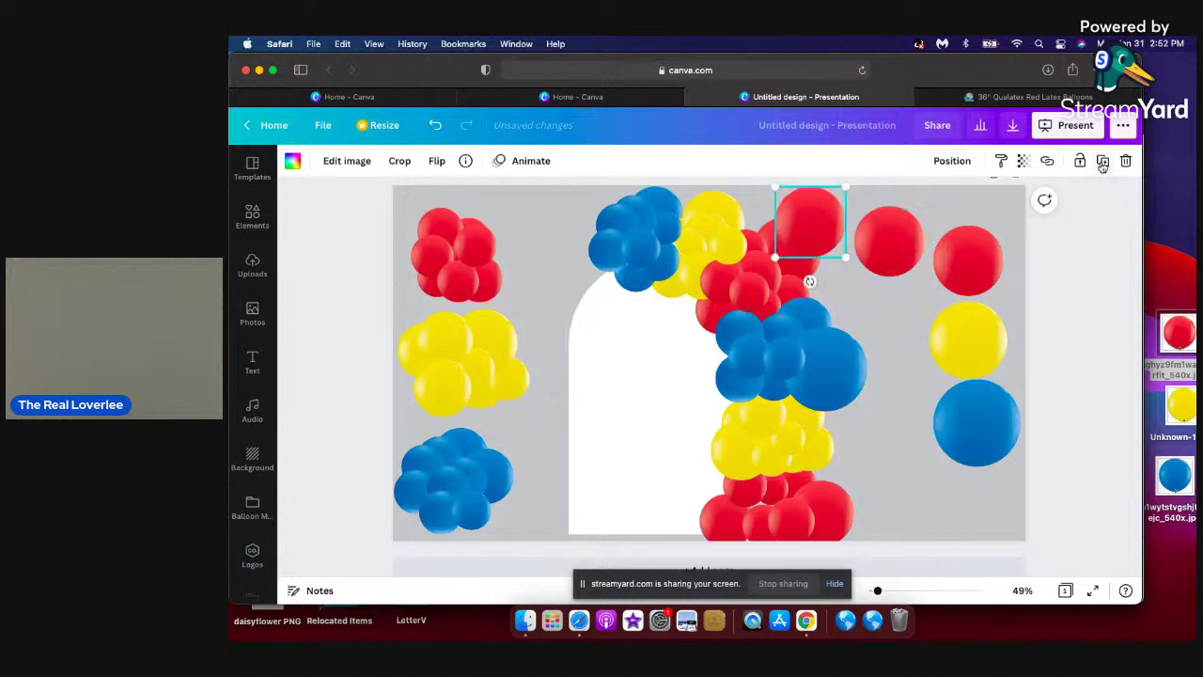
left_click(1102, 162)
left_click(1102, 162)
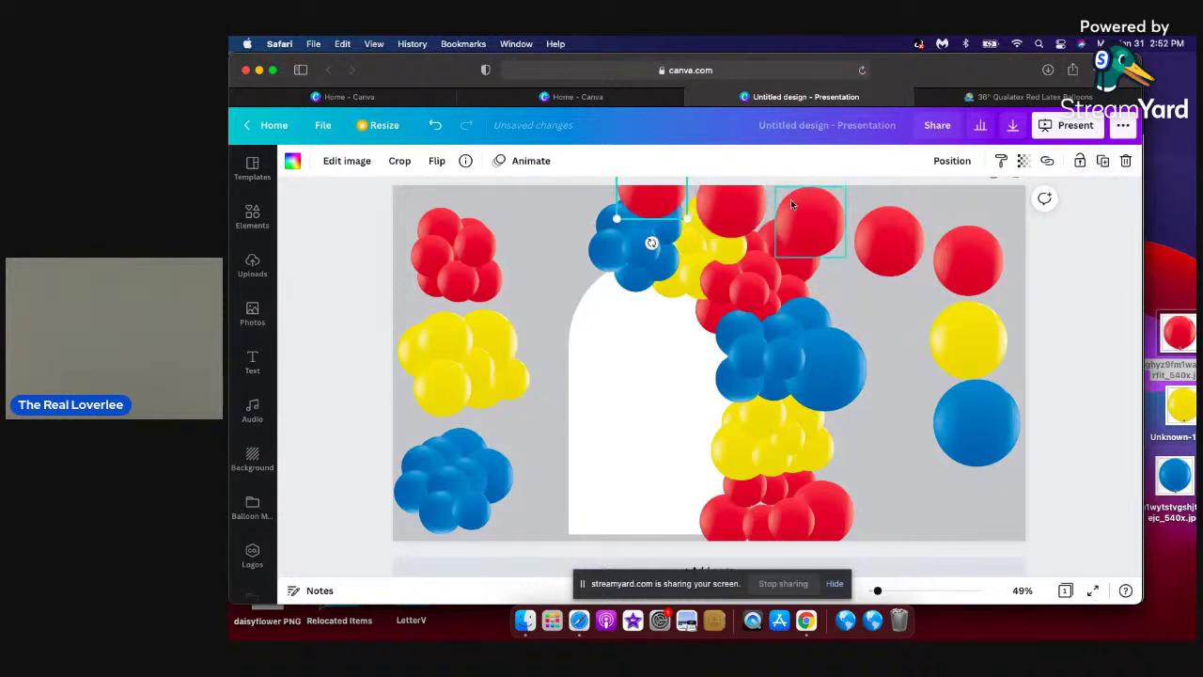
Move two of the red balloon copies next to the copy beside the right column.
left_click_drag(876, 290, 901, 314)
left_click(824, 208)
left_click_drag(822, 231, 868, 242)
Scale down the three spare clusters left of the arch together and move them up the page.
left_click_drag(510, 521, 452, 301)
left_click_drag(483, 389, 452, 276)
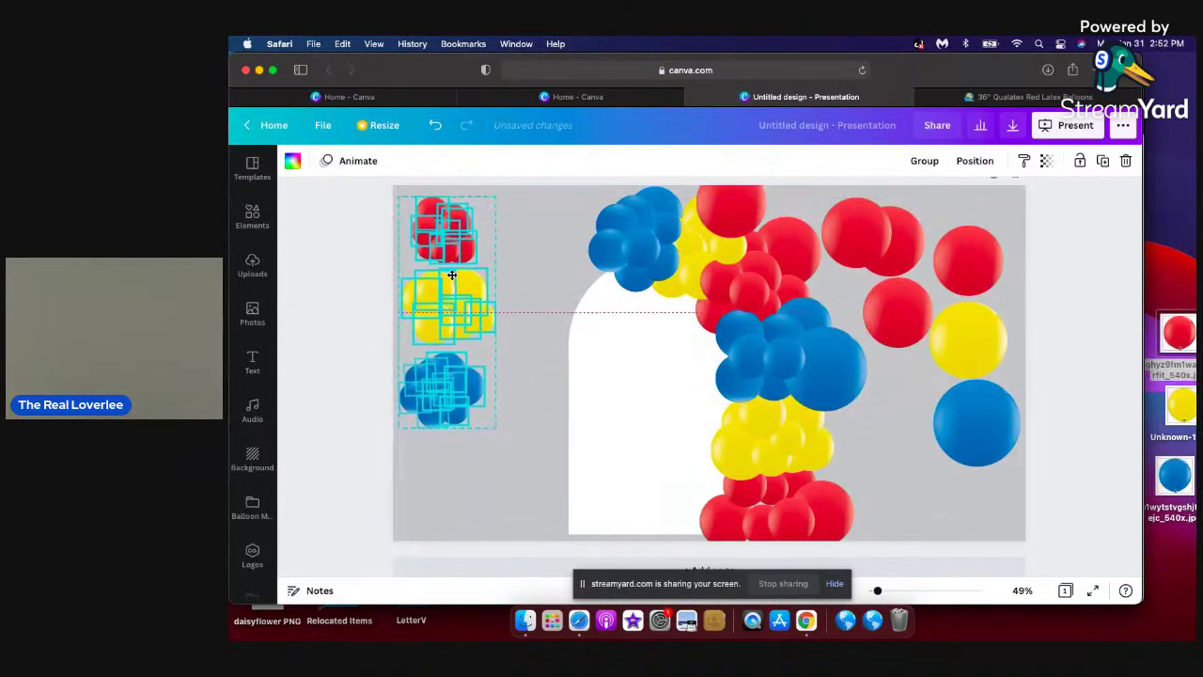
left_click(513, 473)
Arrange the four red copies into an overlapping cluster and move the single red balloon out to the page's right edge.
left_click_drag(737, 221, 998, 272)
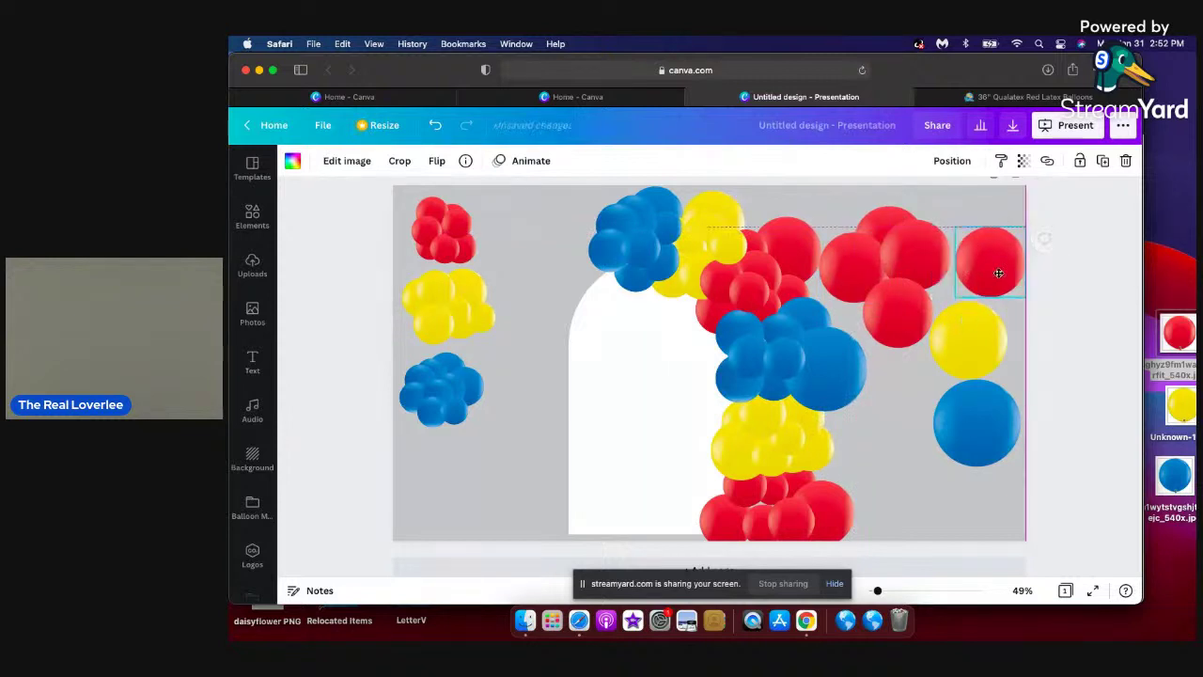
left_click_drag(926, 266, 926, 275)
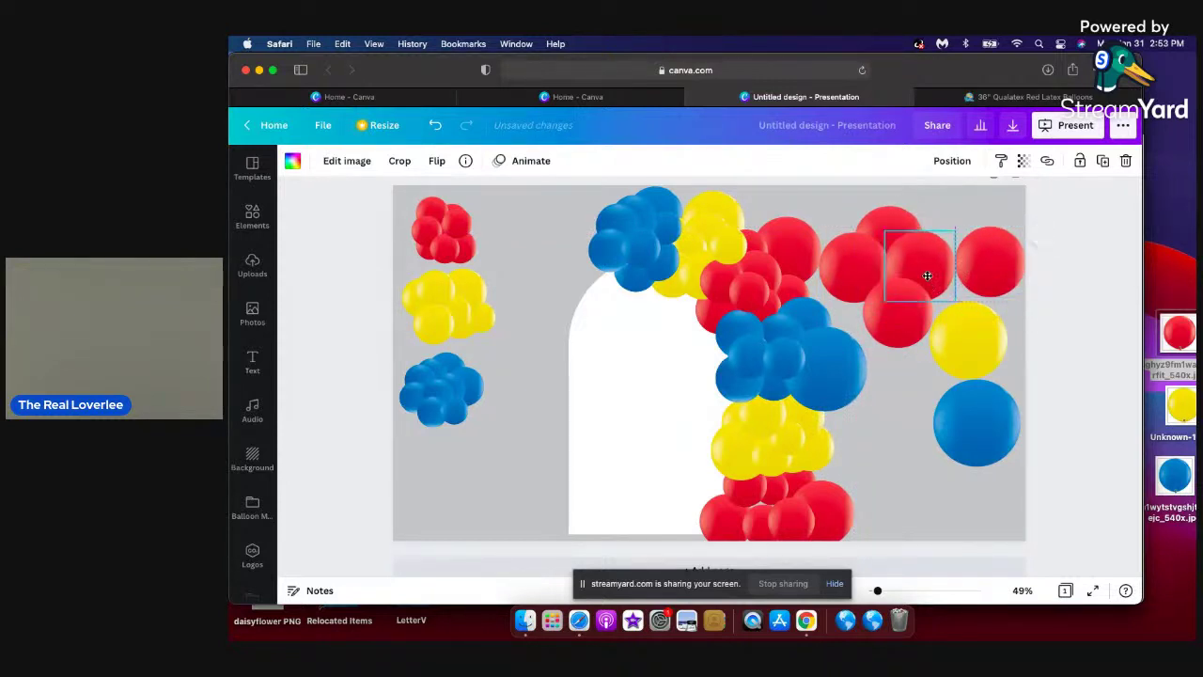
left_click_drag(904, 233, 869, 212)
left_click(892, 321)
left_click_drag(892, 322, 895, 318)
Scale the four-balloon red cluster down to a very small cluster.
left_click(889, 228, "shift")
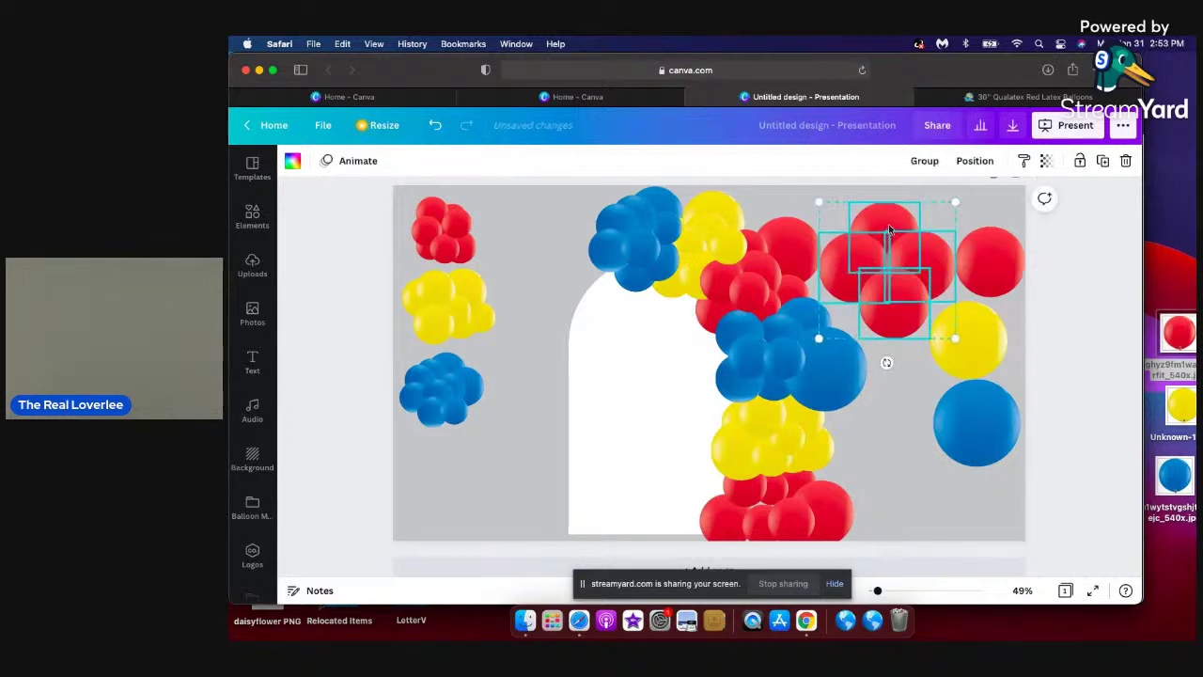
left_click_drag(955, 205, 886, 258)
left_click(905, 240)
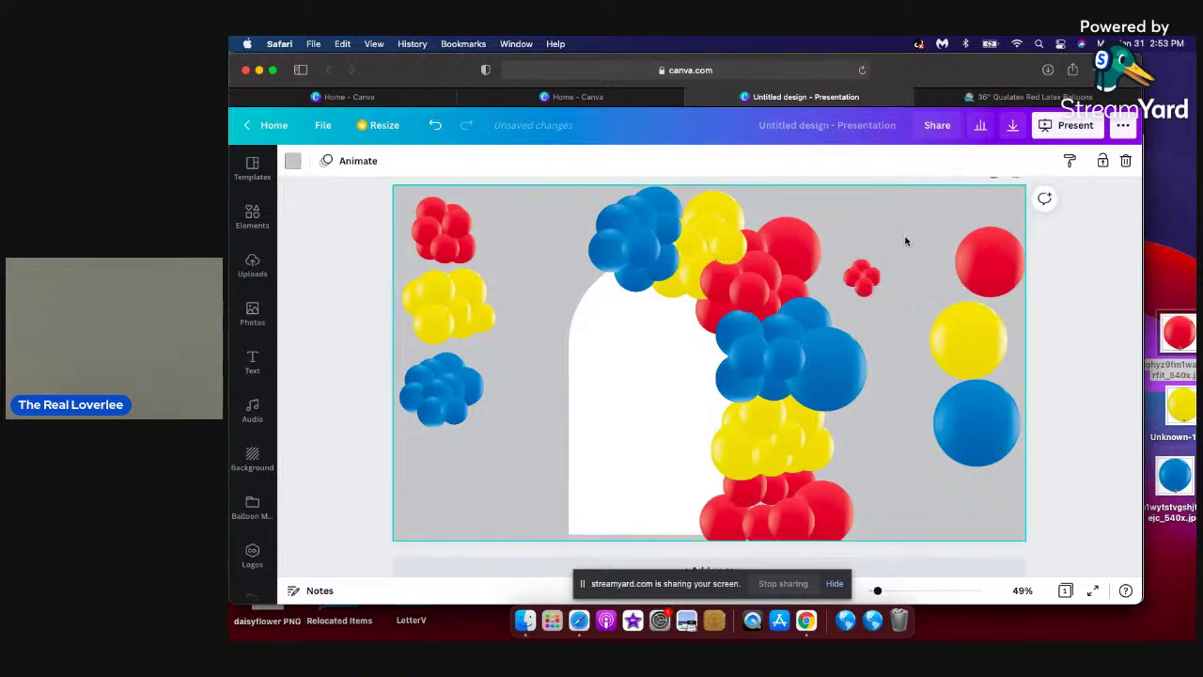
Add a copy of the tiny red cluster's bottom balloon to its right side and raise the existing right balloon.
left_click(864, 286)
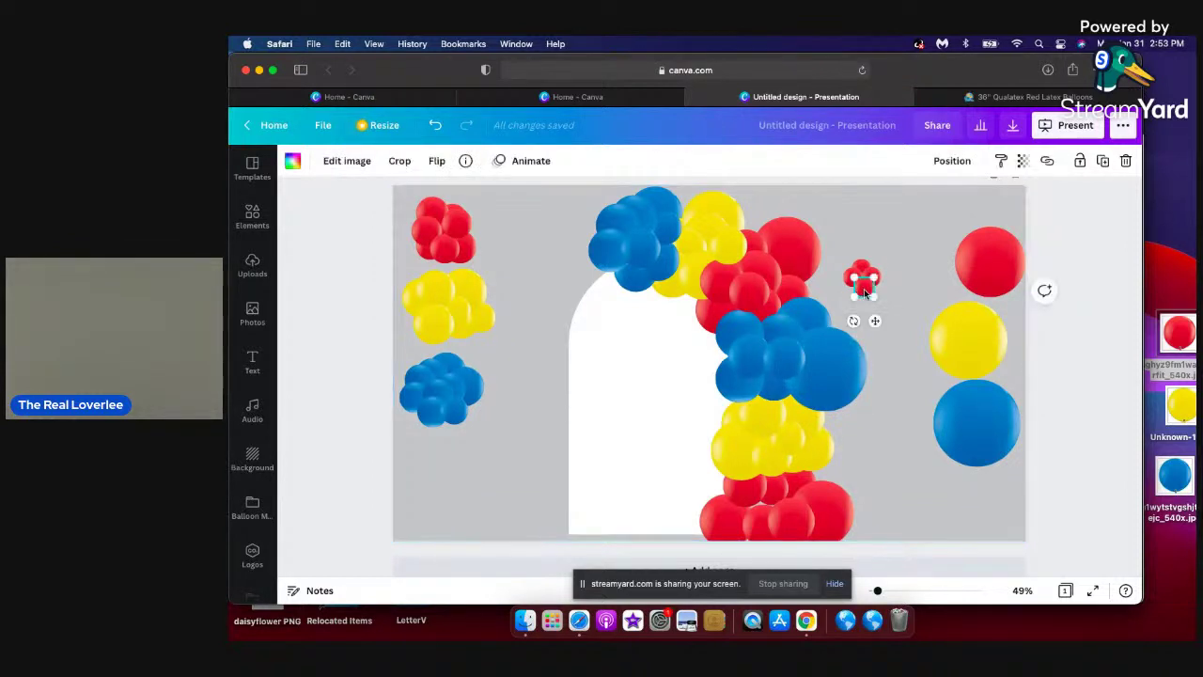
left_click_drag(864, 289, 893, 238)
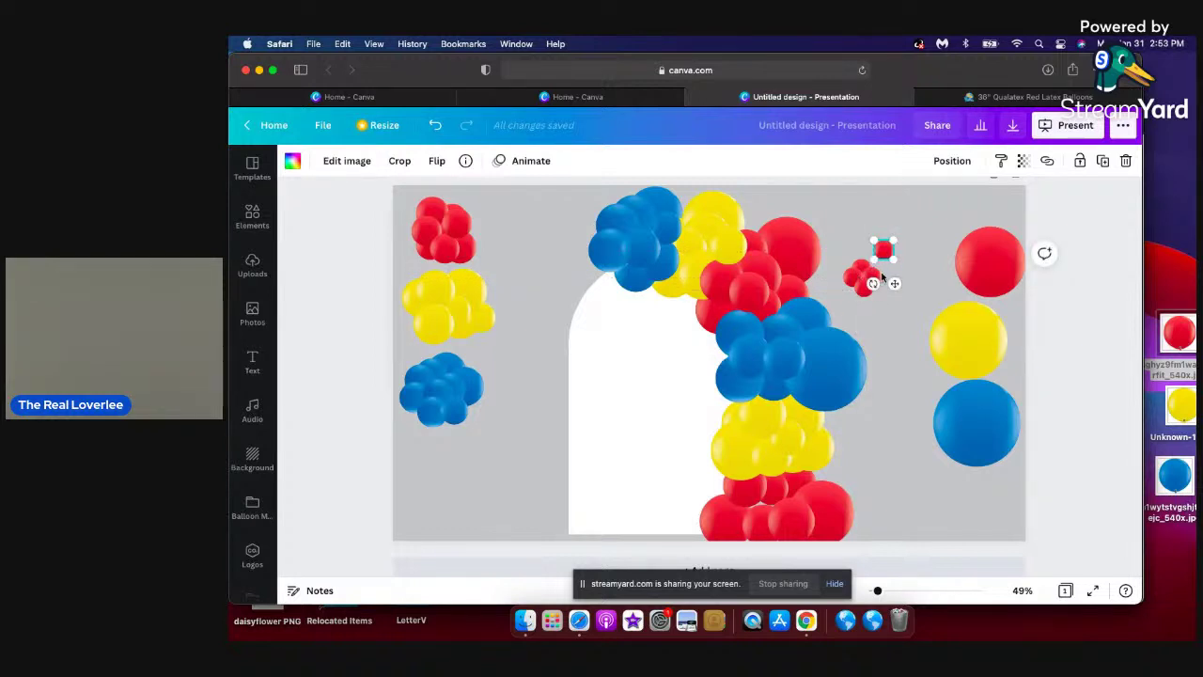
left_click(889, 328)
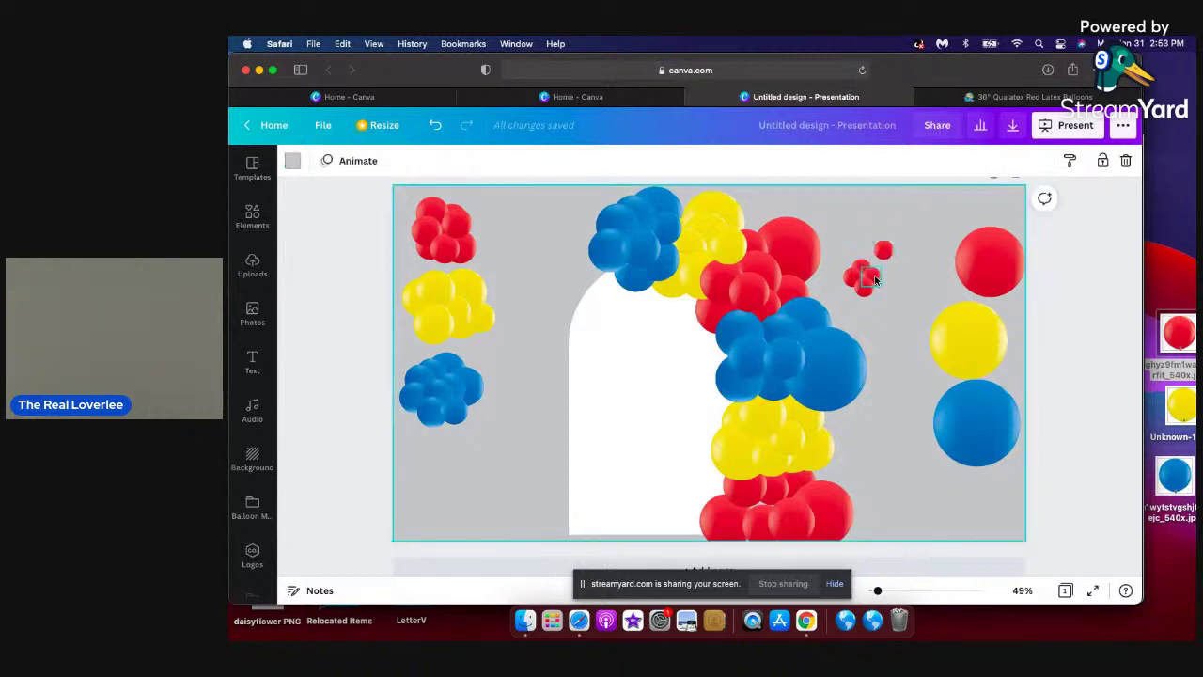
mouse_move(874, 272)
left_mouse_down()
mouse_move(864, 263)
mouse_move(875, 266)
left_mouse_up()
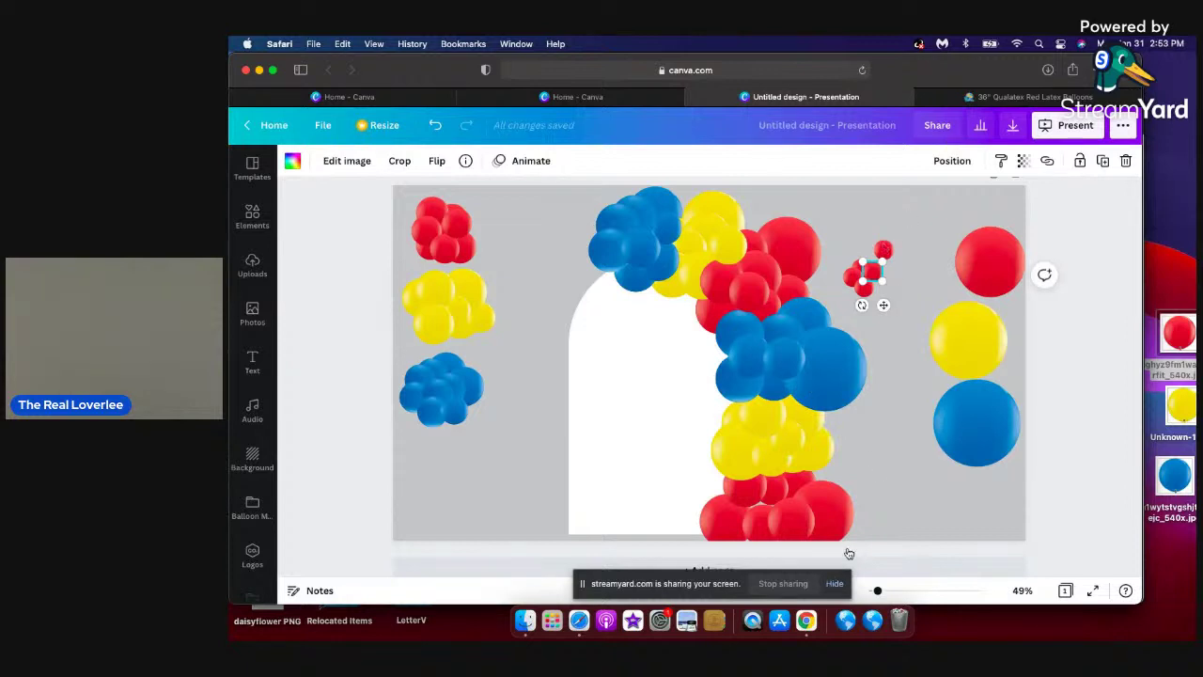
left_click(918, 302)
left_click(883, 252)
left_click_drag(891, 252, 885, 281)
left_click(906, 251)
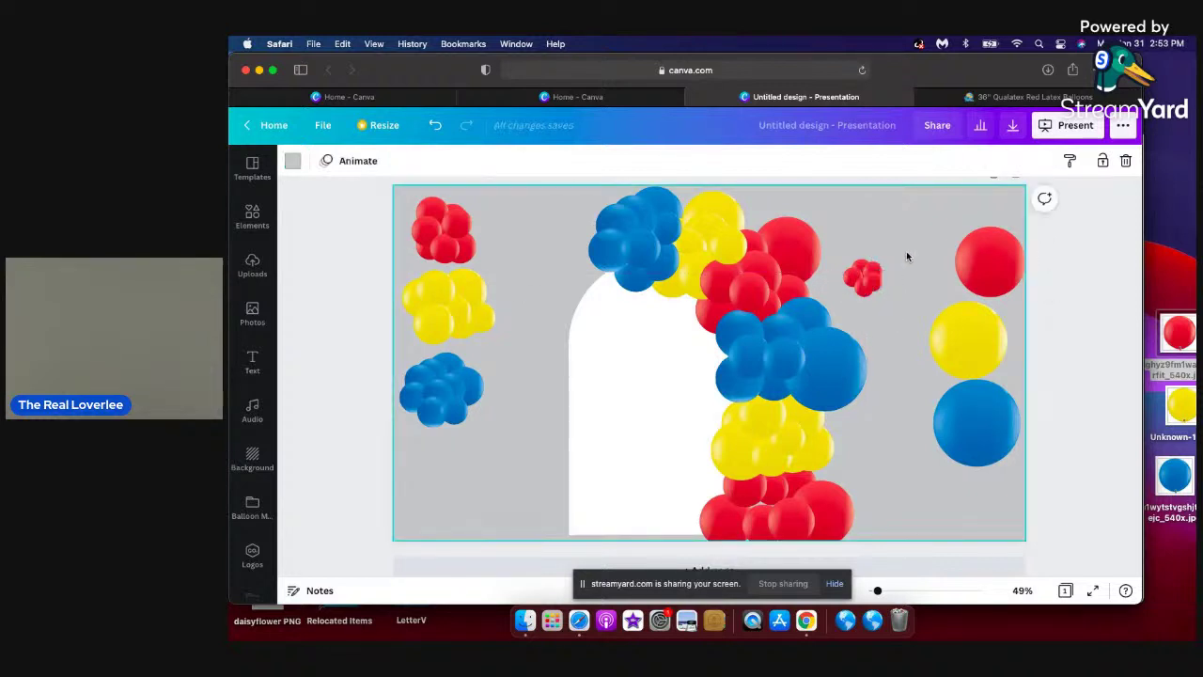
Delete the extra fifth balloon on the right side of the tiny red cluster.
left_click(872, 286)
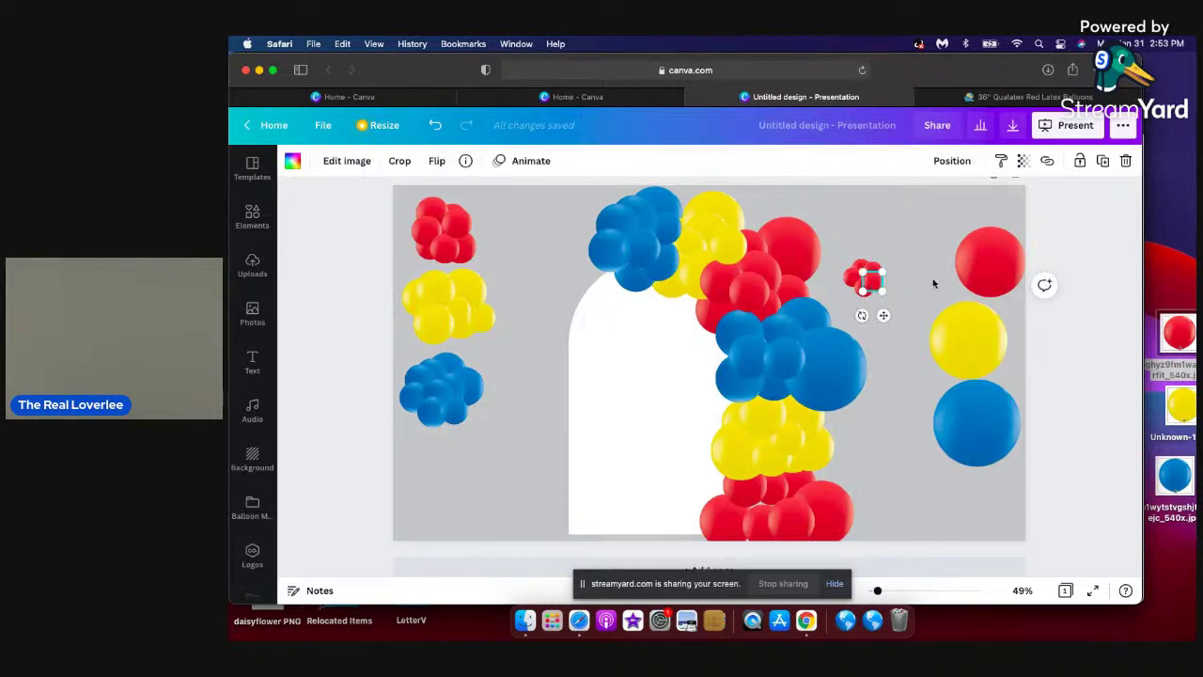
left_click(873, 284)
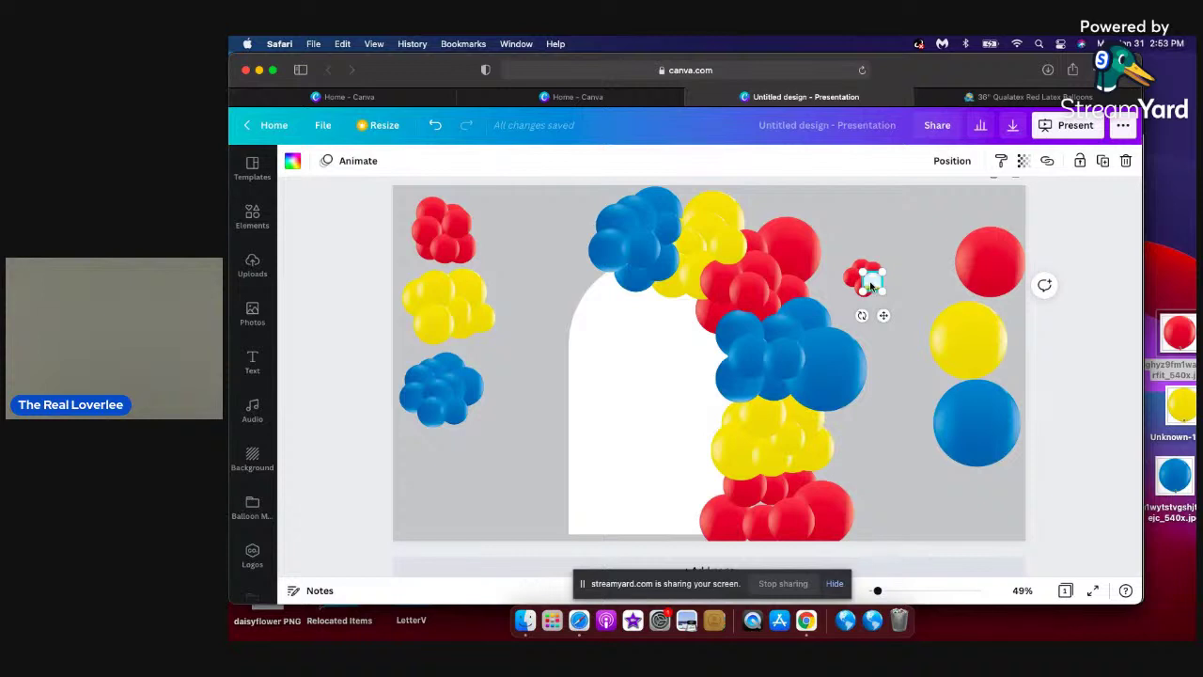
key("Delete")
left_click(873, 277)
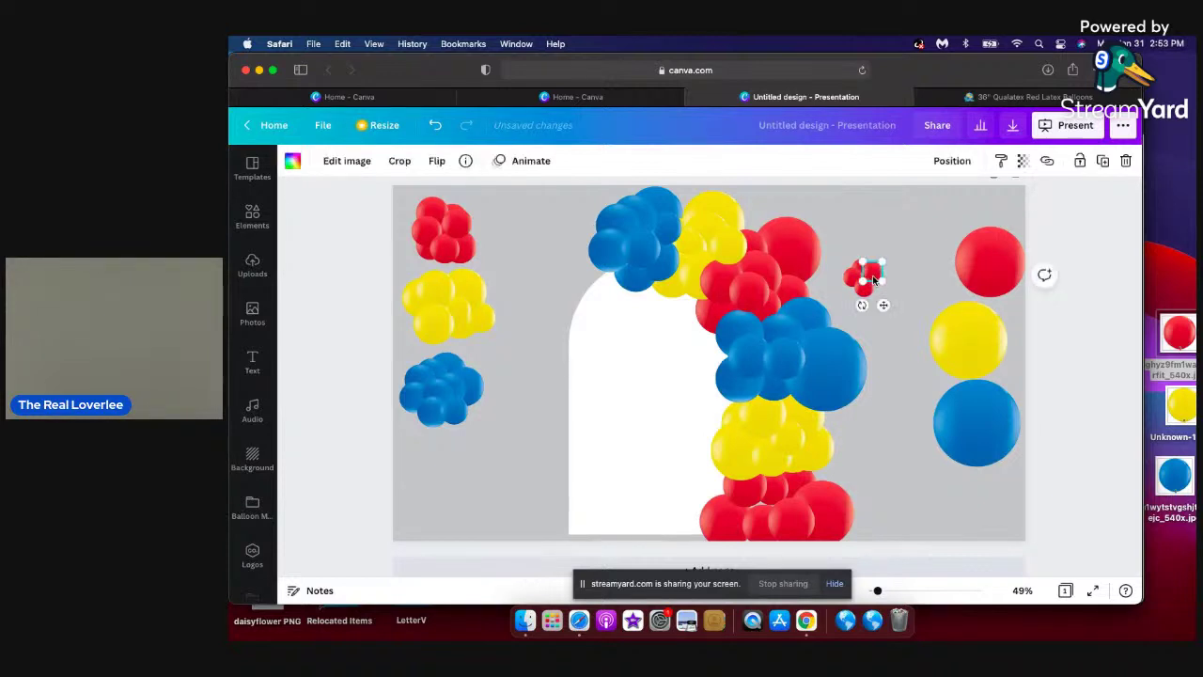
left_click(905, 248)
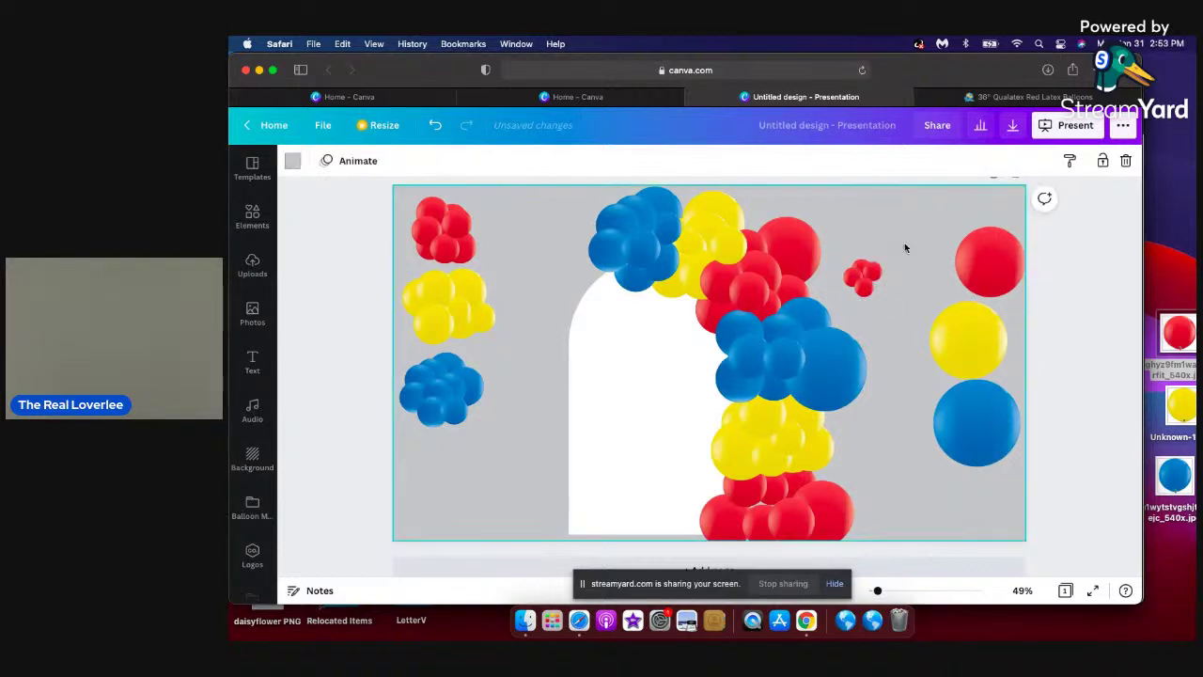
Nudge the bottom and top balloons of the tiny red cluster slightly upward.
left_click(862, 288)
left_click_drag(863, 283, 864, 285)
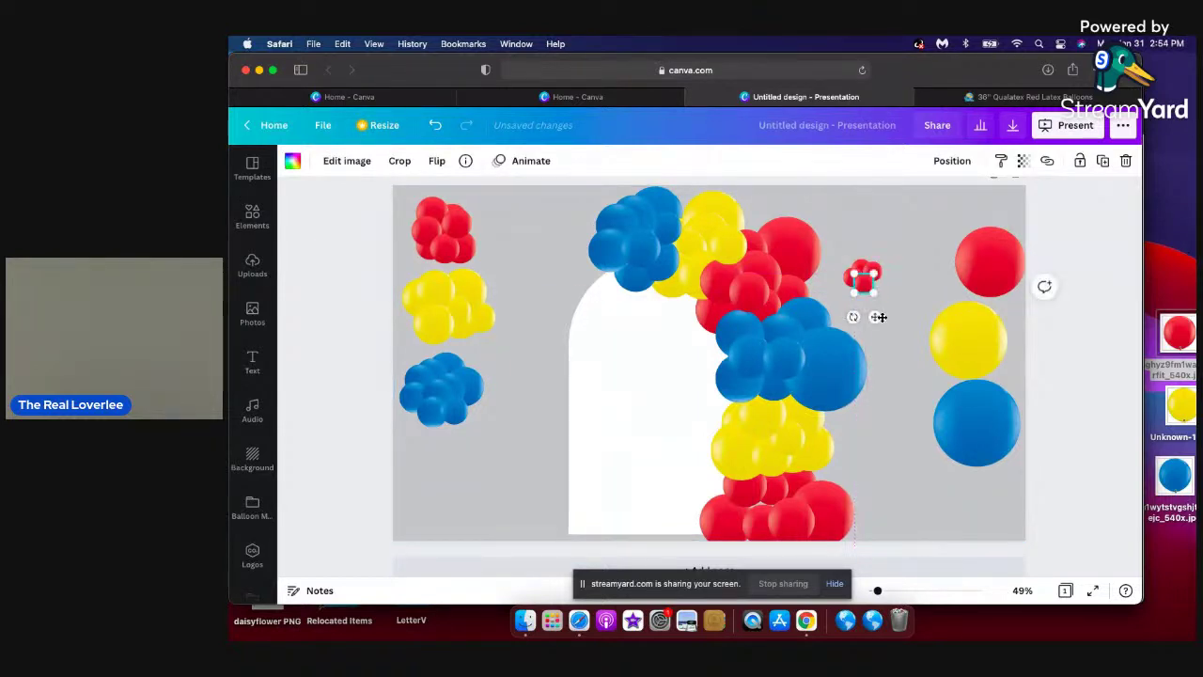
left_click(886, 328)
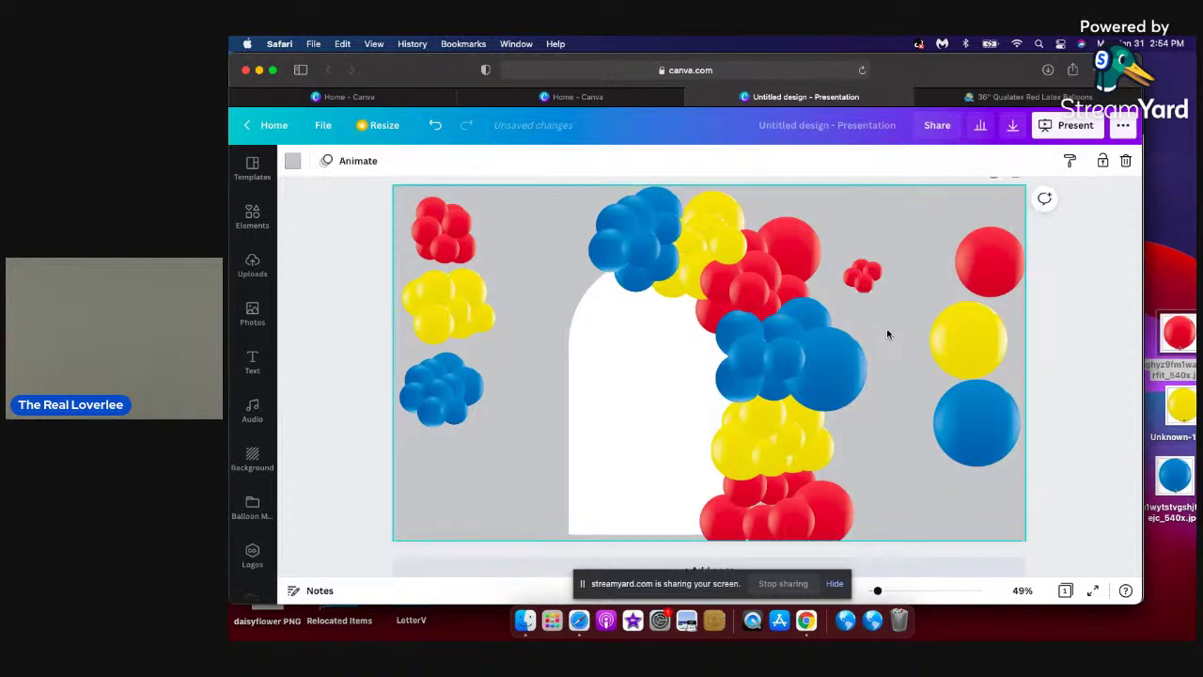
left_click(860, 269)
left_click_drag(861, 269, 860, 263)
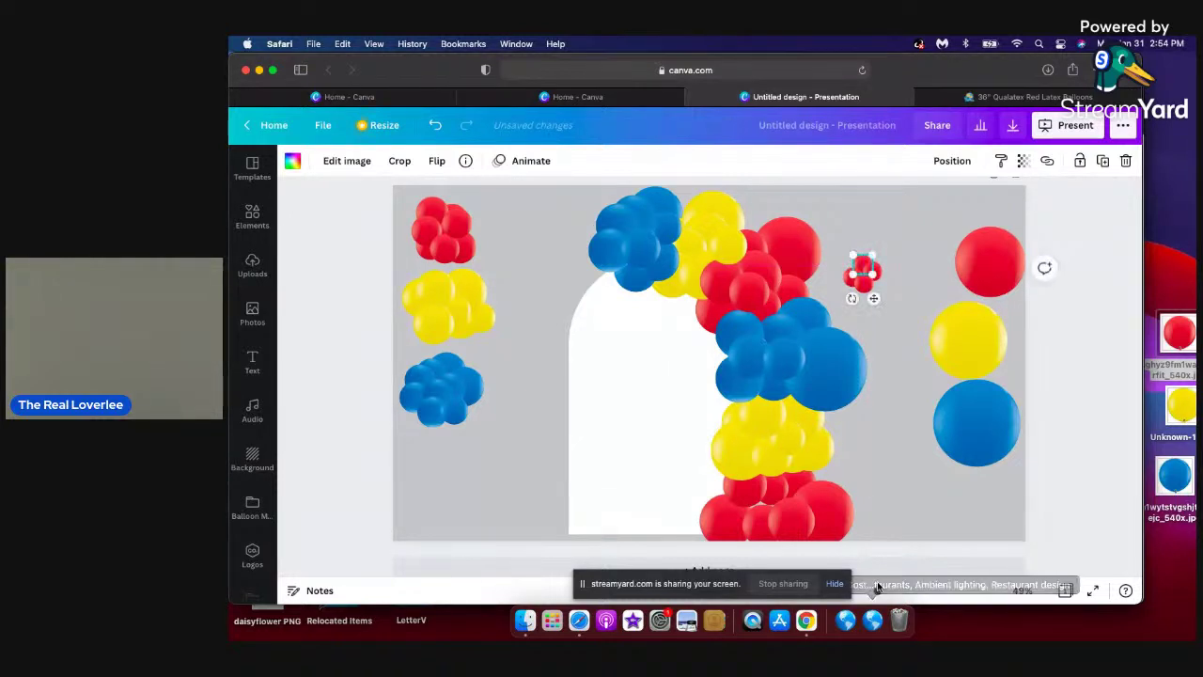
Tighten the tiny red cluster by moving its bottom and left balloons closer to the others.
left_click_drag(894, 593, 885, 592)
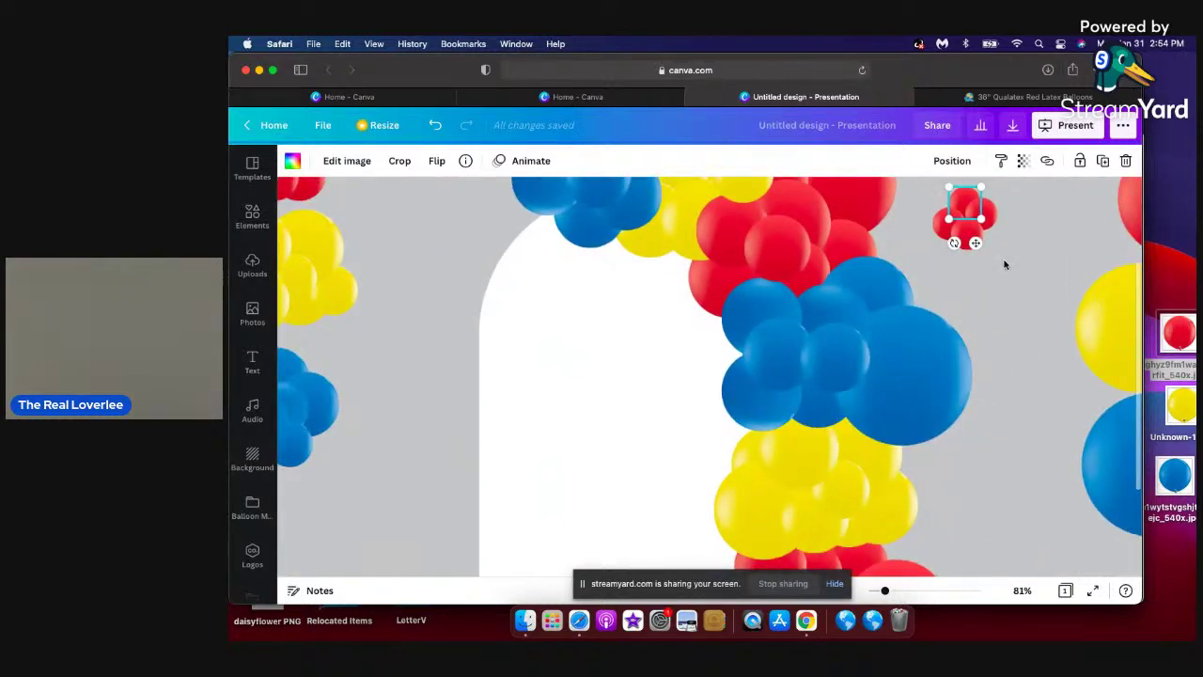
left_click(971, 227)
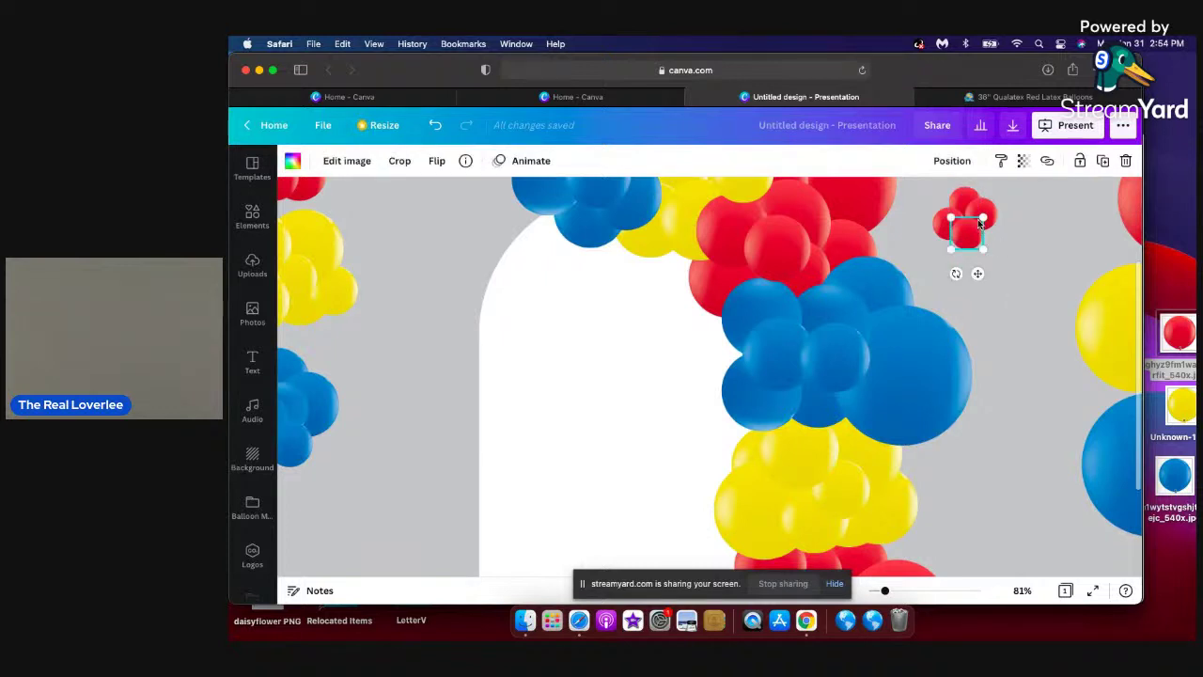
left_click_drag(980, 221, 972, 231)
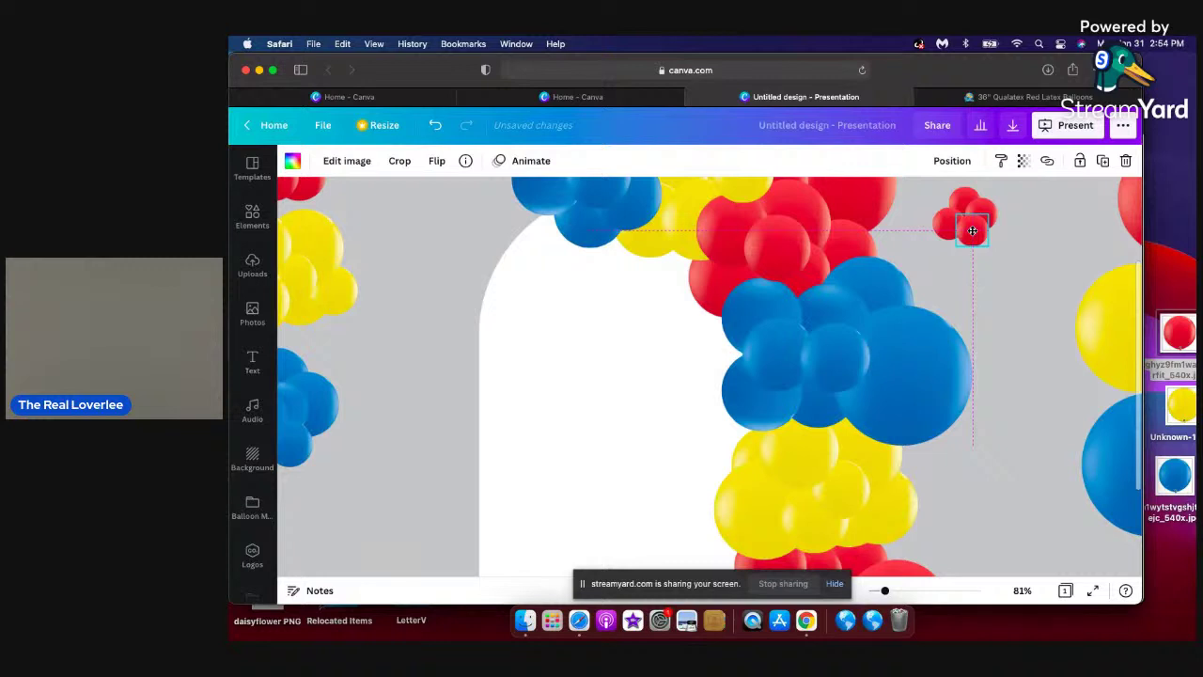
left_click(1012, 299)
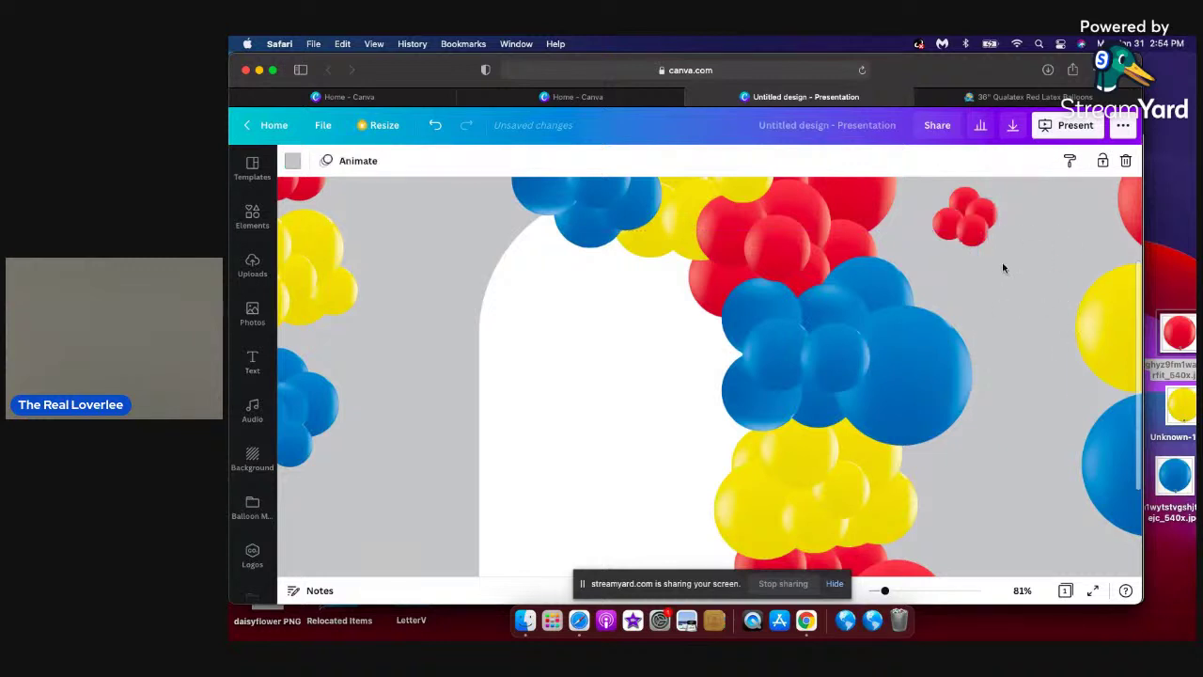
left_click_drag(955, 220, 950, 217)
left_click(1019, 225)
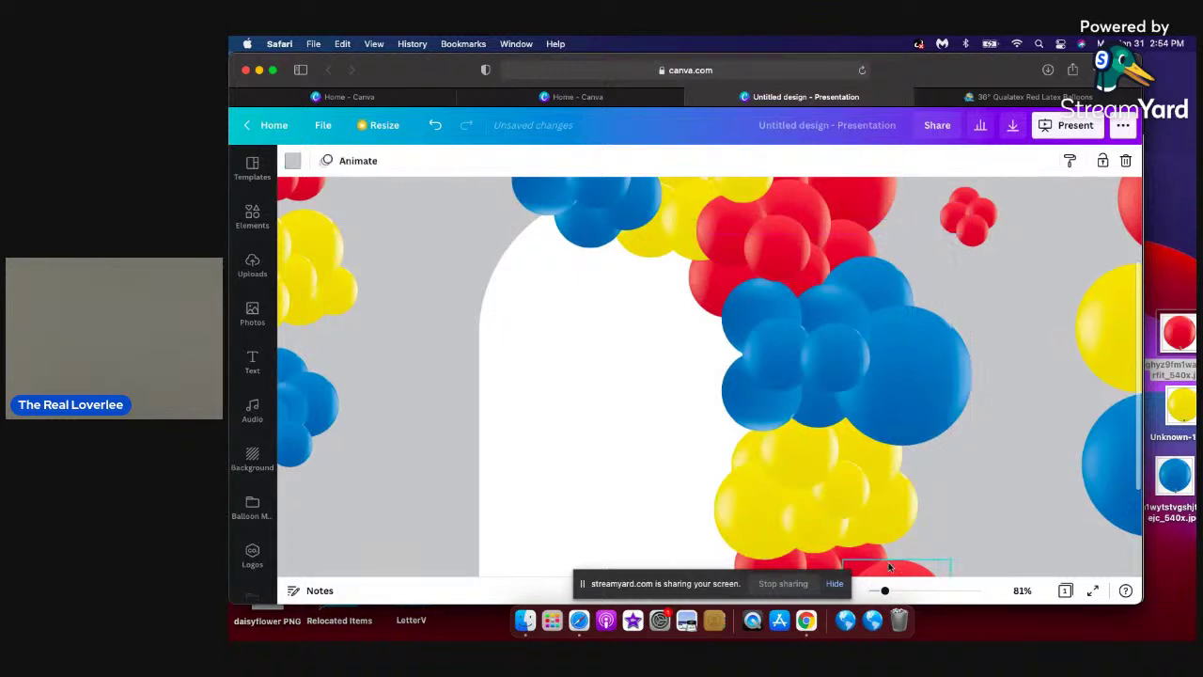
Place a copy of the tiny red cluster below the blue cluster on the left side of the page.
left_click_drag(885, 593, 882, 593)
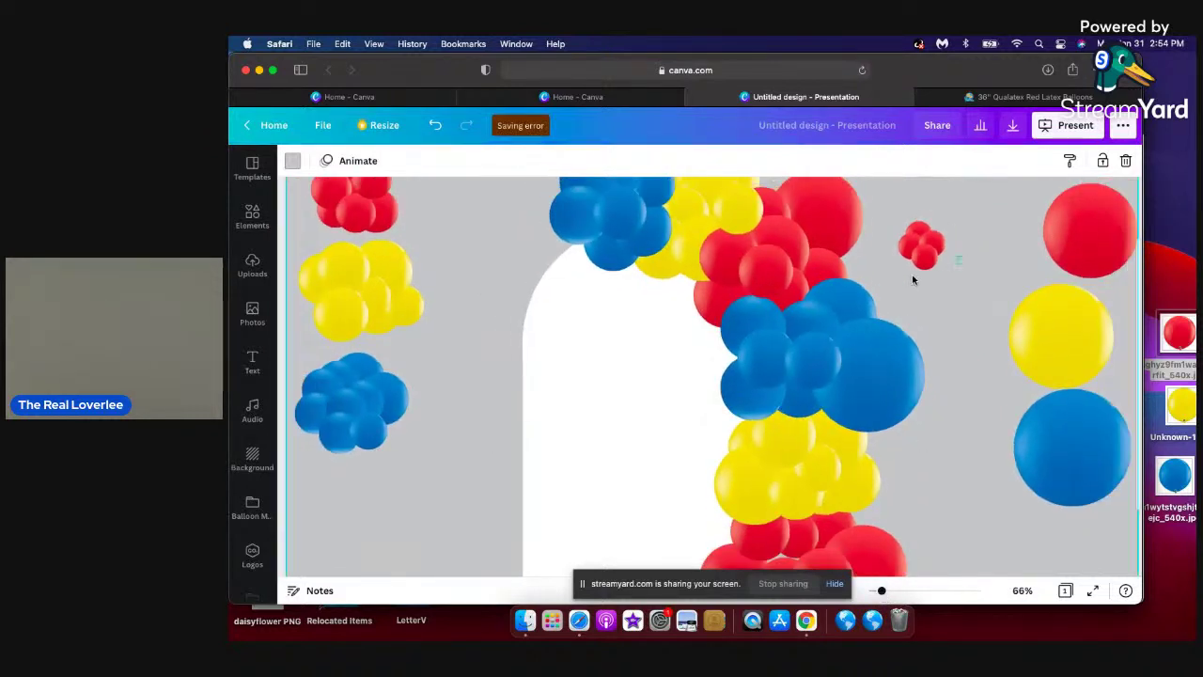
left_click(905, 222)
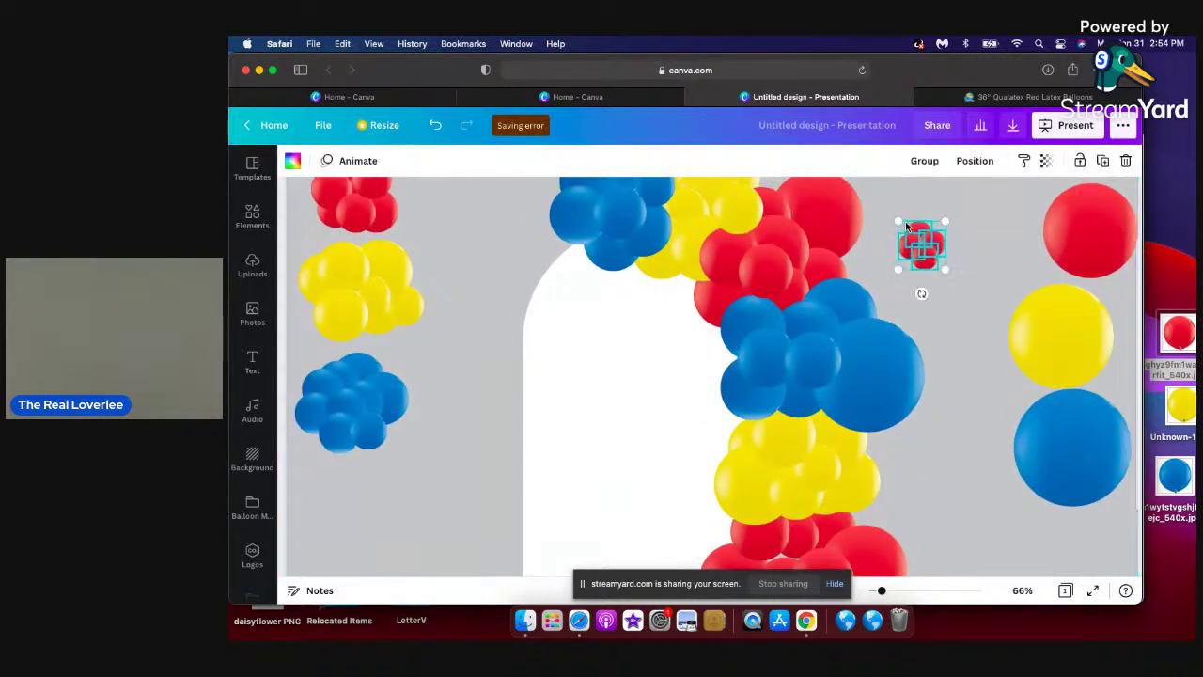
left_click_drag(905, 221, 318, 513)
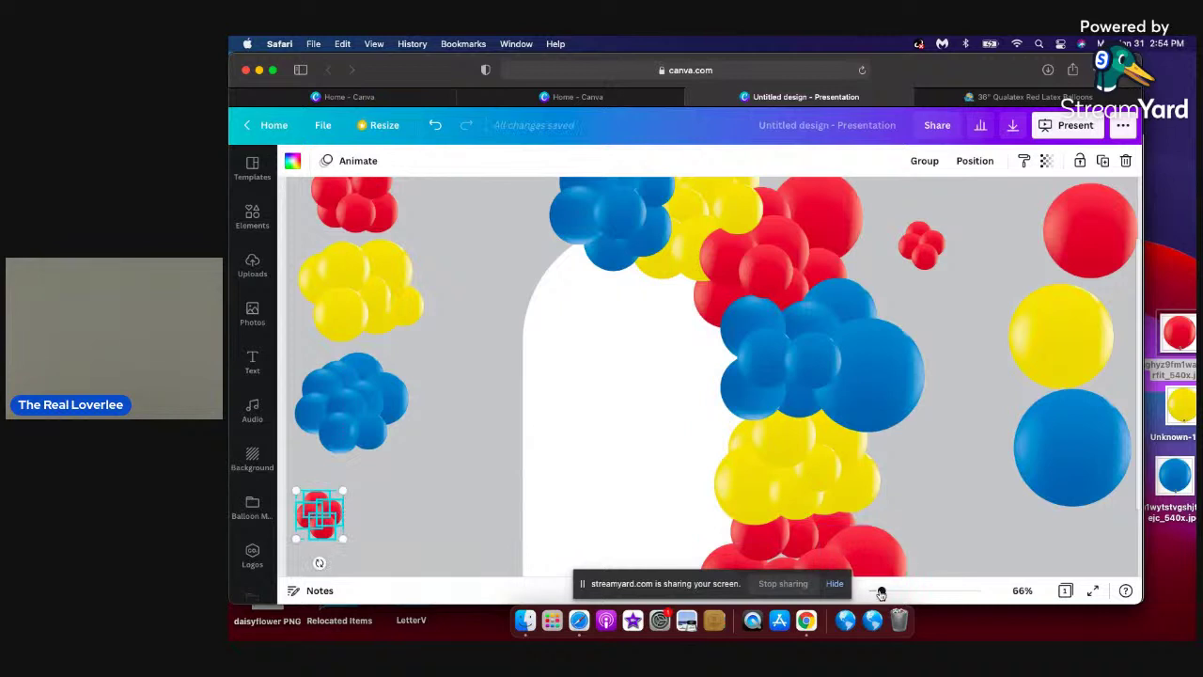
left_click_drag(876, 591, 878, 592)
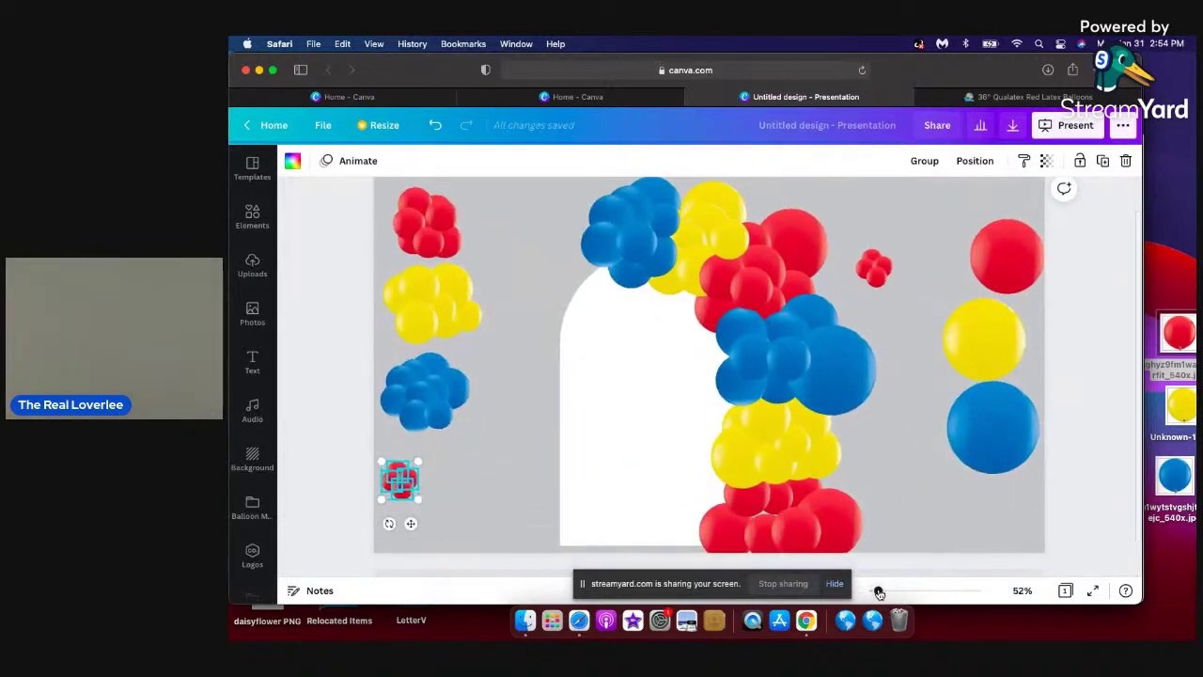
Move the tiny red cluster beside the garland onto the right part of the garland's upper red section.
left_click(864, 246)
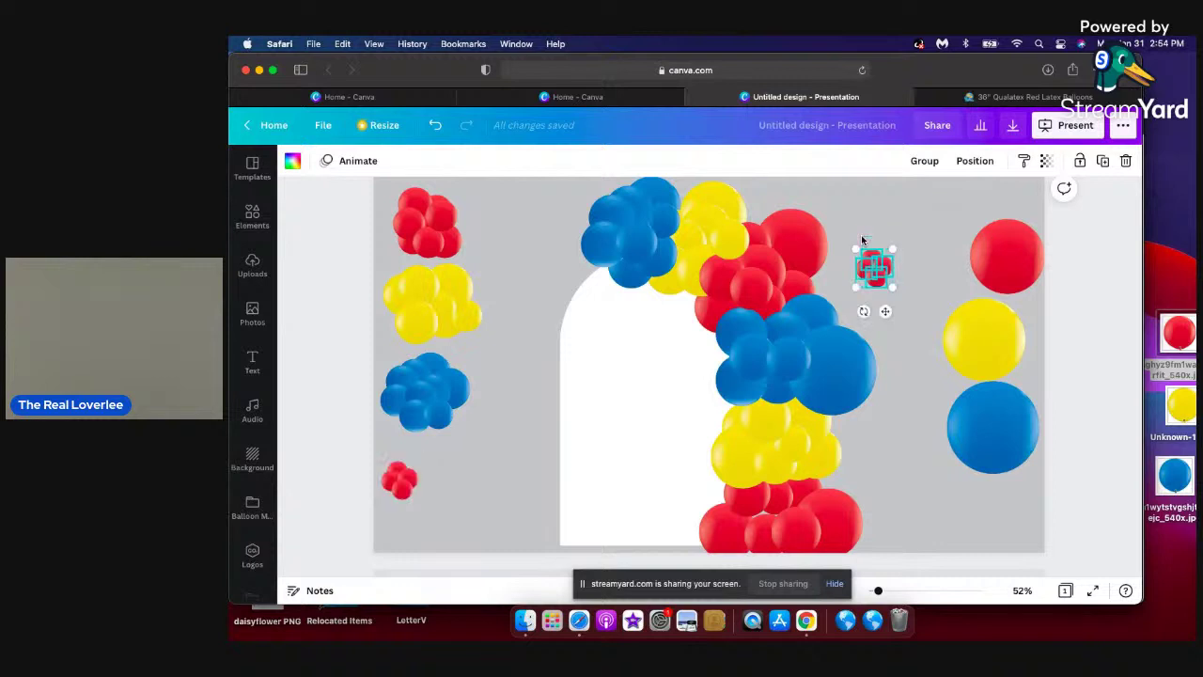
left_click(891, 358)
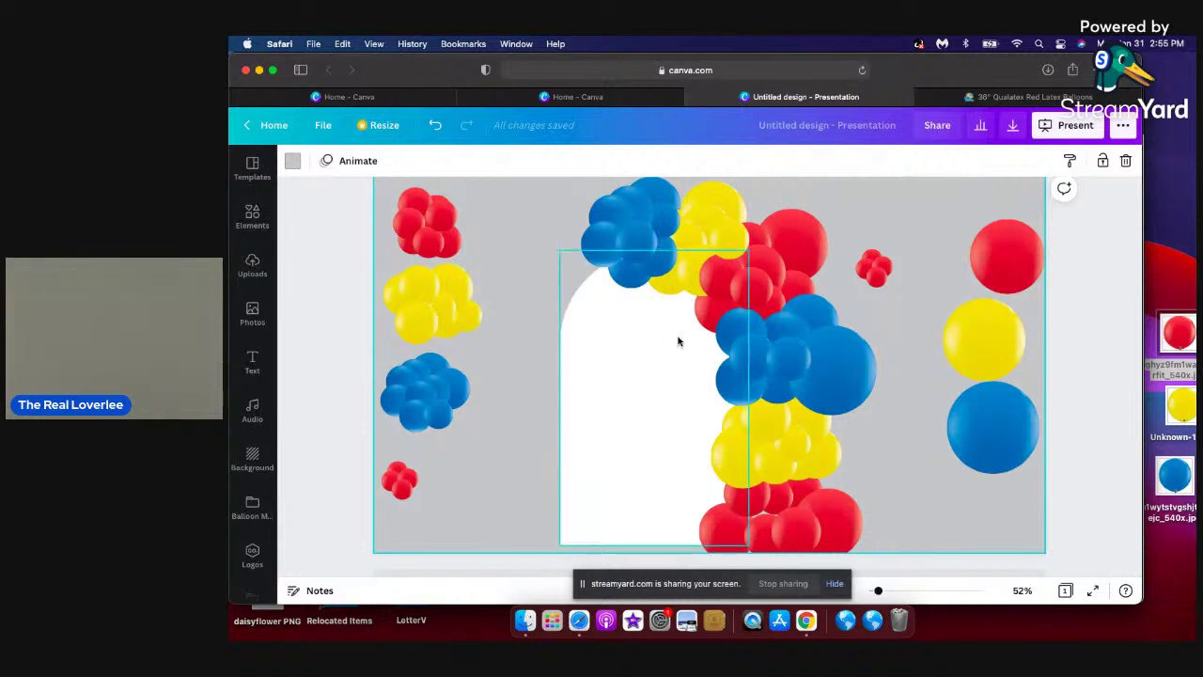
left_click_drag(888, 280, 776, 273)
left_click(978, 160)
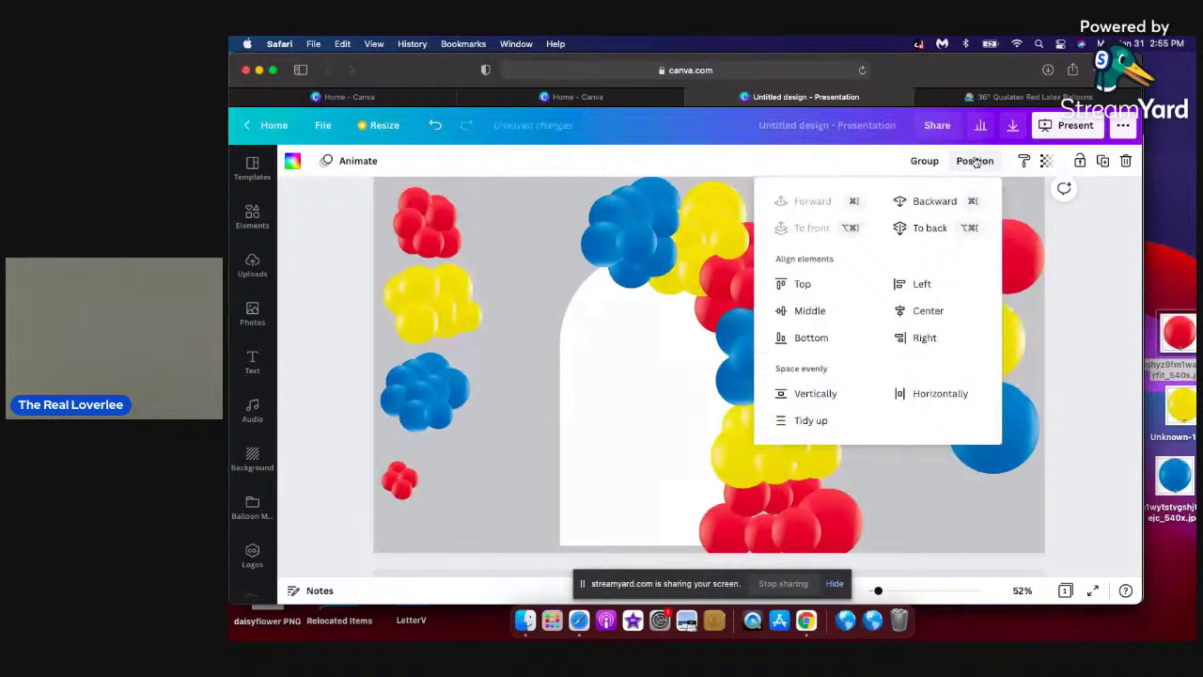
left_click(1079, 237)
left_click(923, 479)
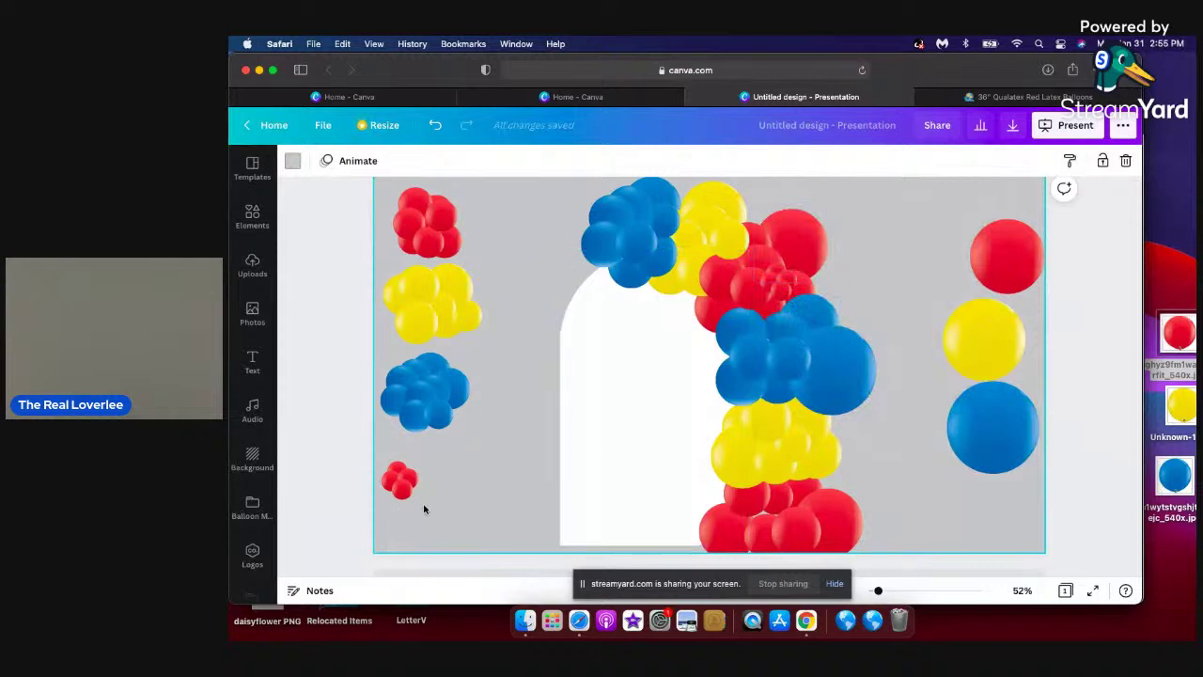
Duplicate the tiny red cluster at the lower left and paste another copy to the right of the garland.
left_click(387, 460)
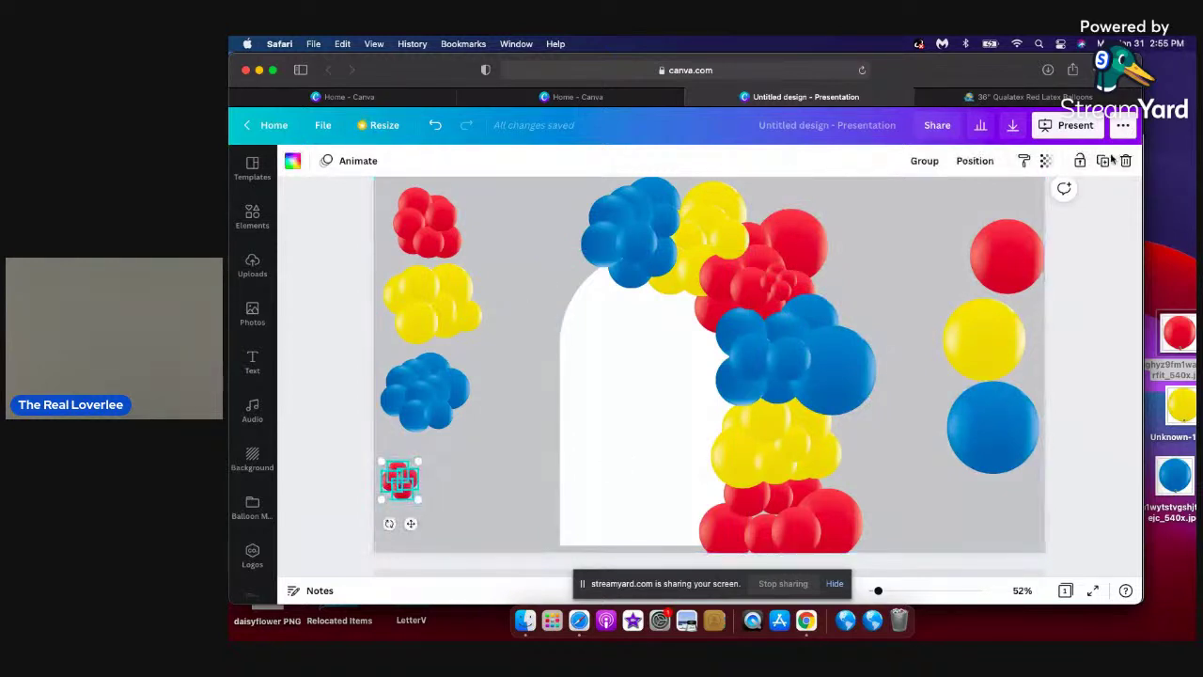
left_click(773, 501)
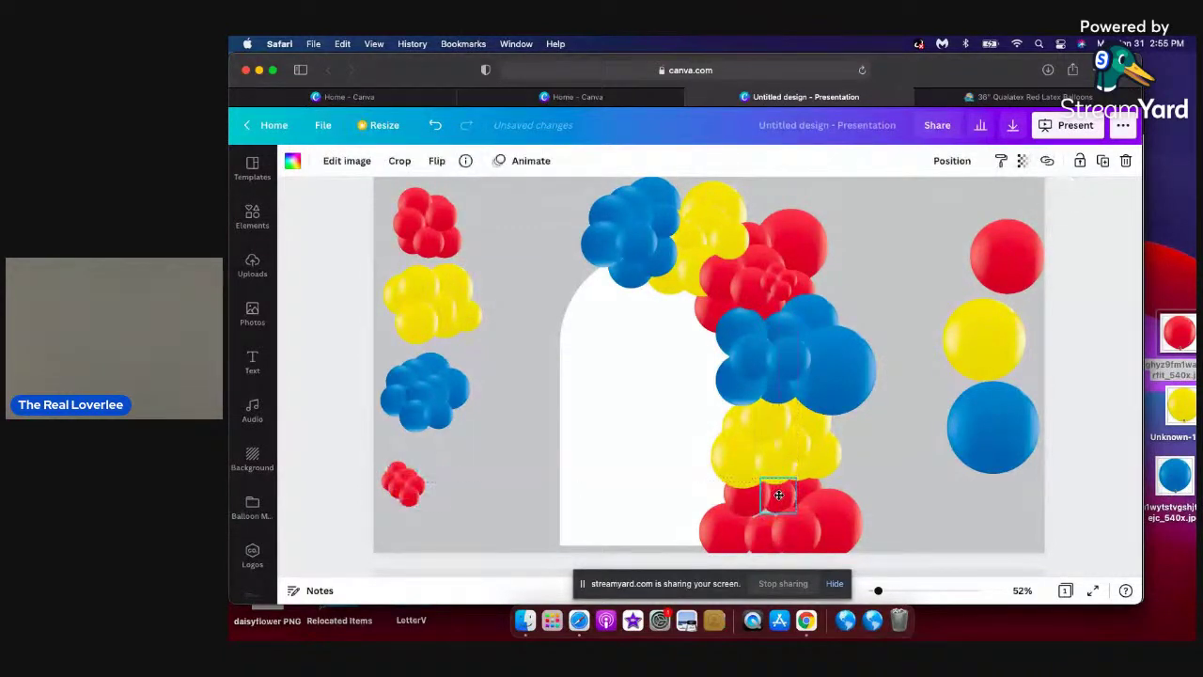
left_click_drag(778, 494, 778, 492)
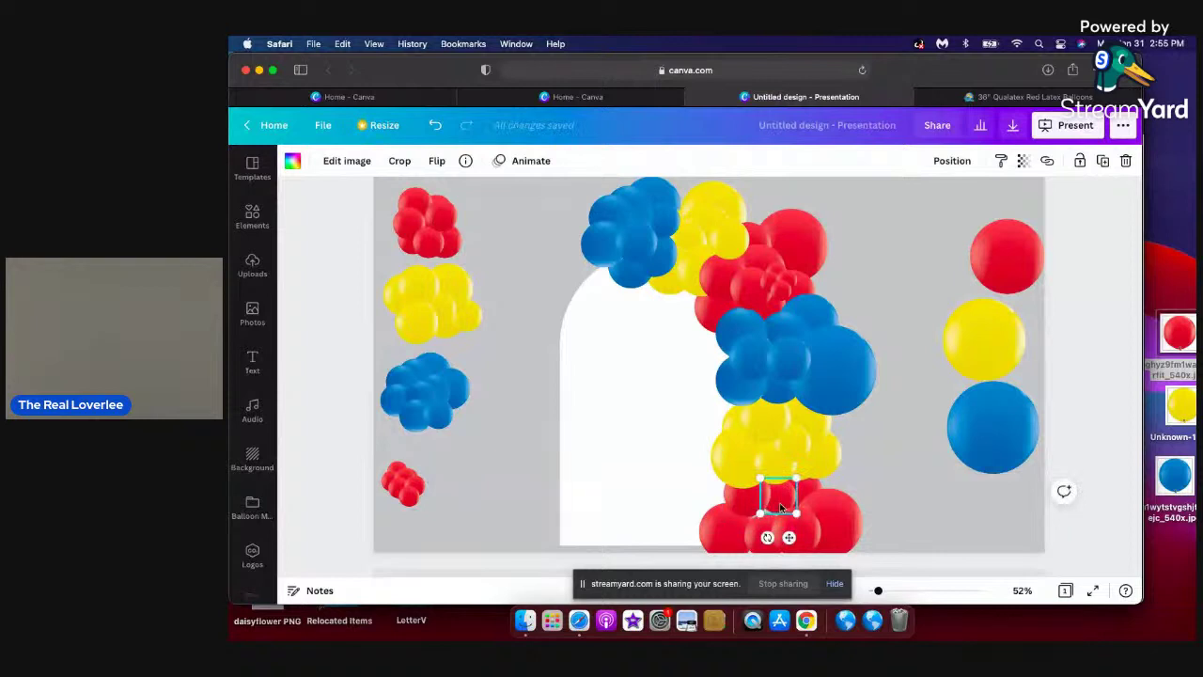
key("super+v")
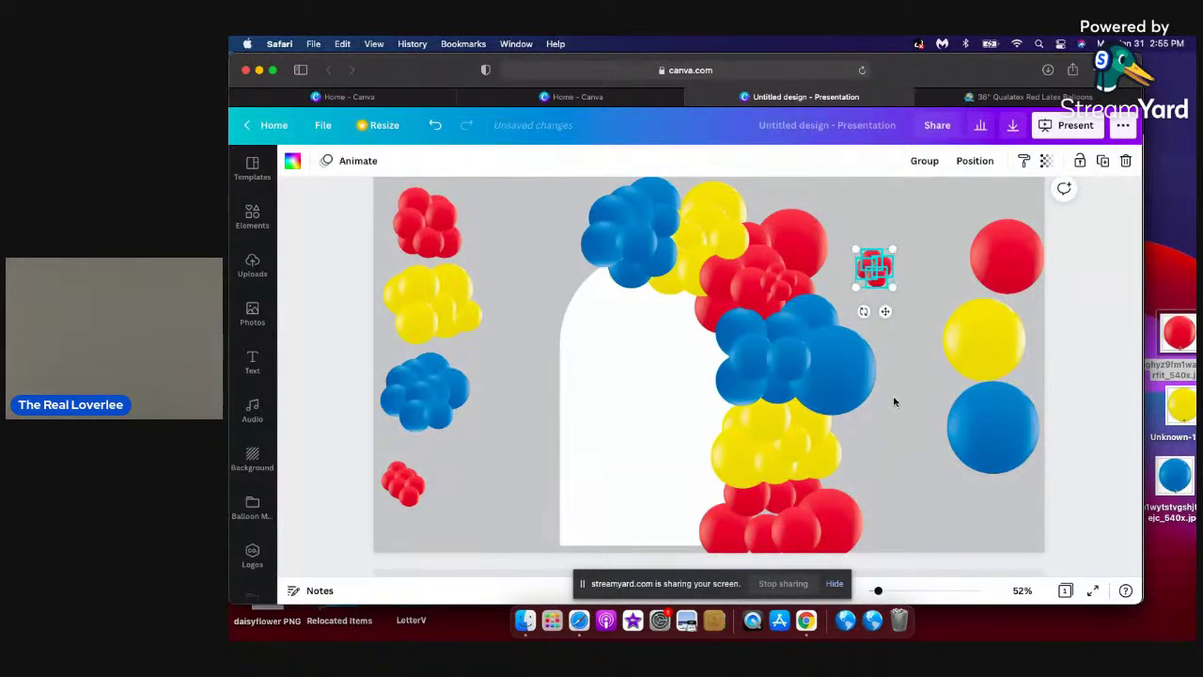
Reposition and enlarge the middle red balloon in the garland's bottom red section to fill the gap there.
left_click(774, 498)
left_click_drag(773, 495, 742, 490)
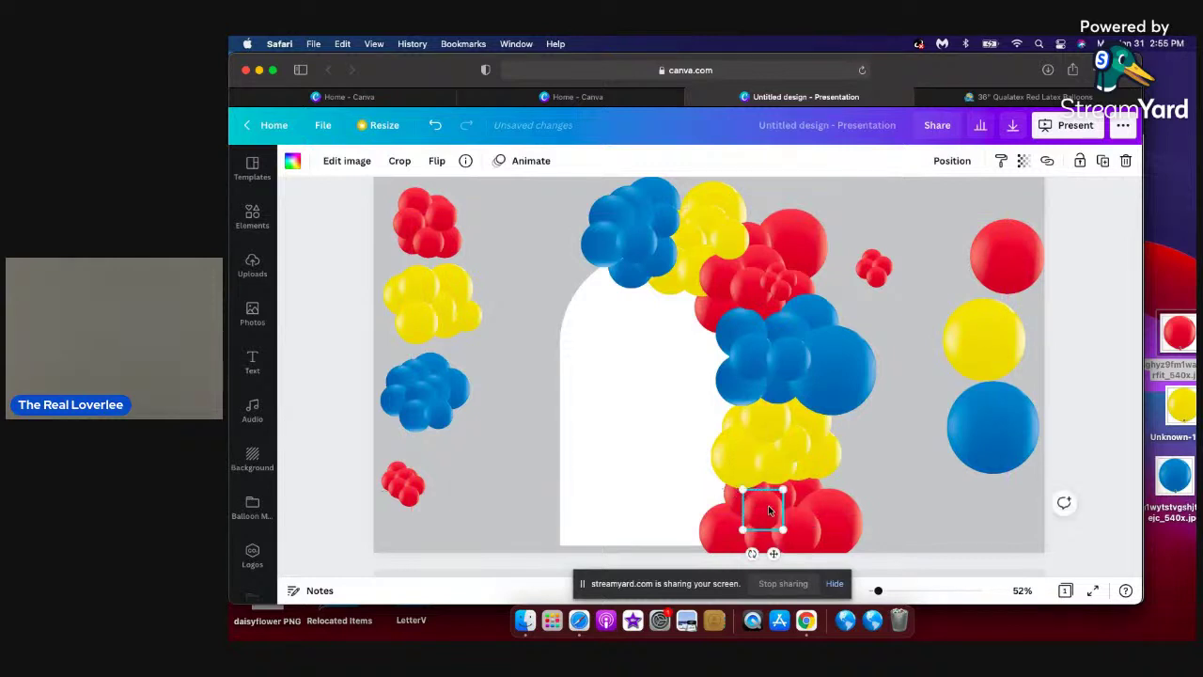
left_click(914, 481)
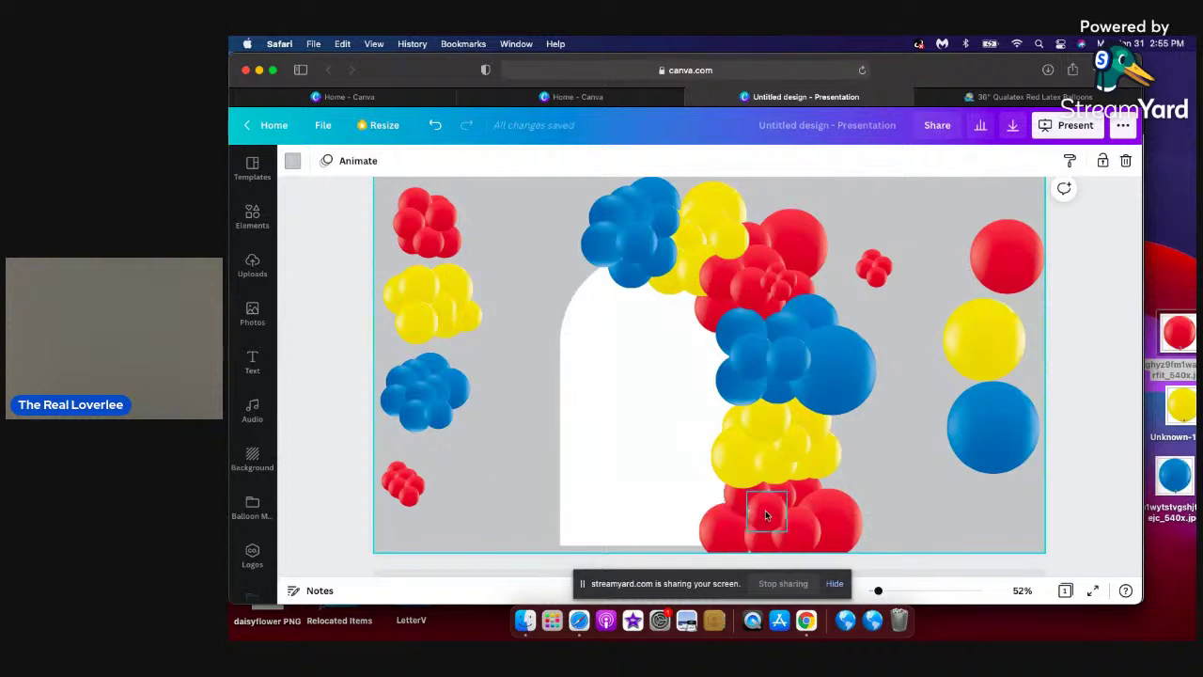
mouse_move(765, 509)
left_mouse_down()
mouse_move(794, 512)
mouse_move(784, 508)
mouse_move(804, 490)
mouse_move(762, 512)
left_mouse_up()
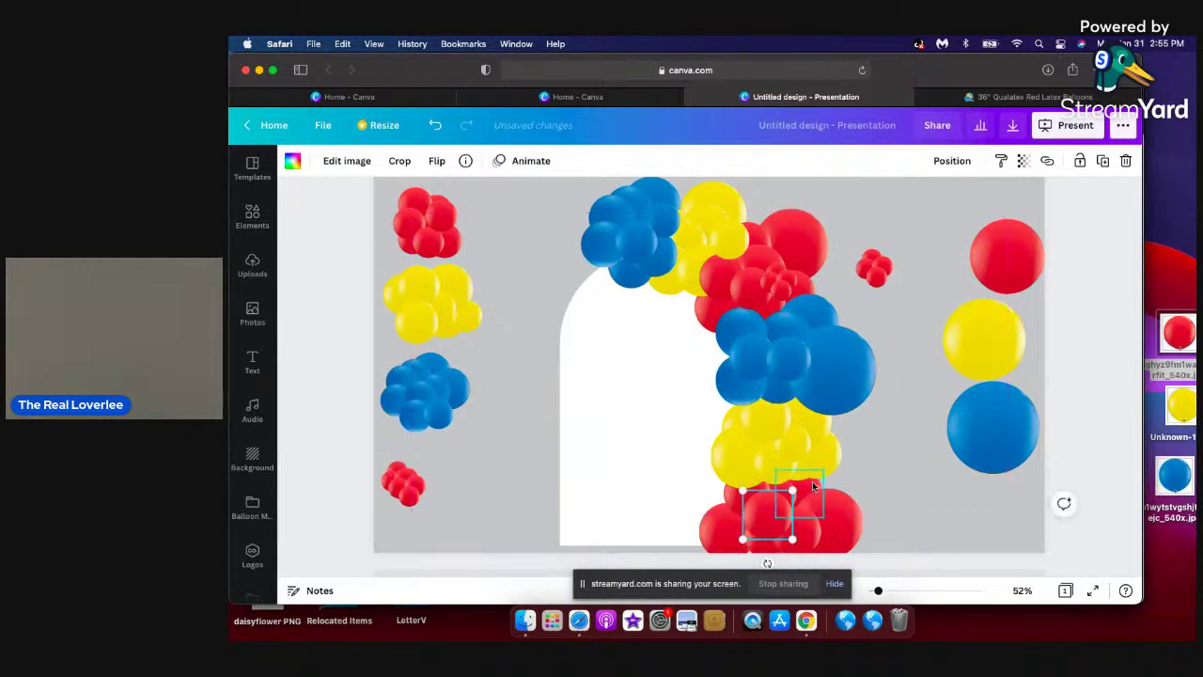
left_click_drag(812, 482, 879, 442)
left_click(876, 470)
left_click(810, 484)
left_click(909, 294)
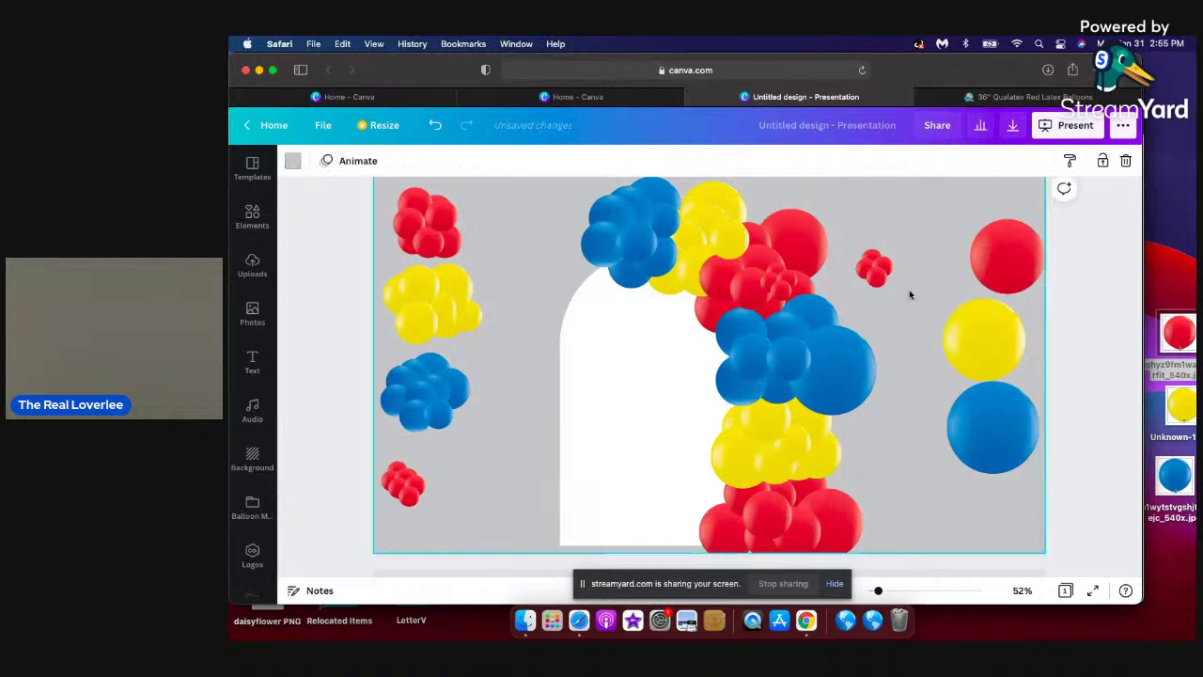
Move the tiny red cluster beside the garland onto the right part of the bottom red section.
left_click(872, 265)
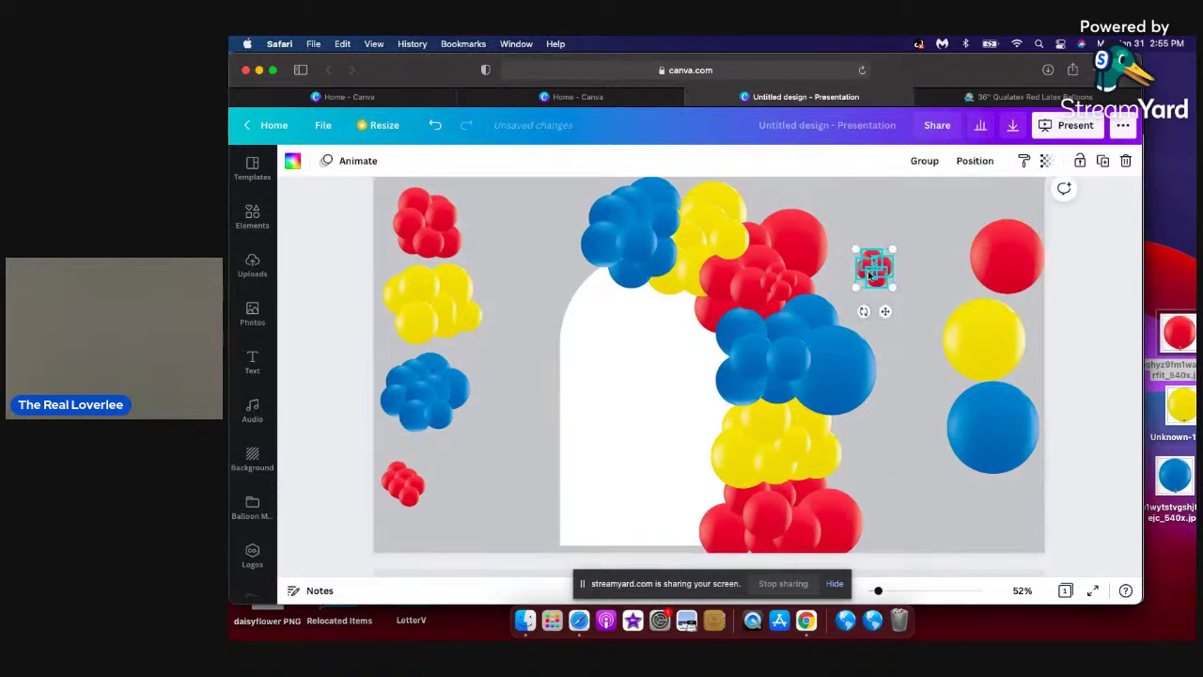
left_click_drag(797, 458, 800, 490)
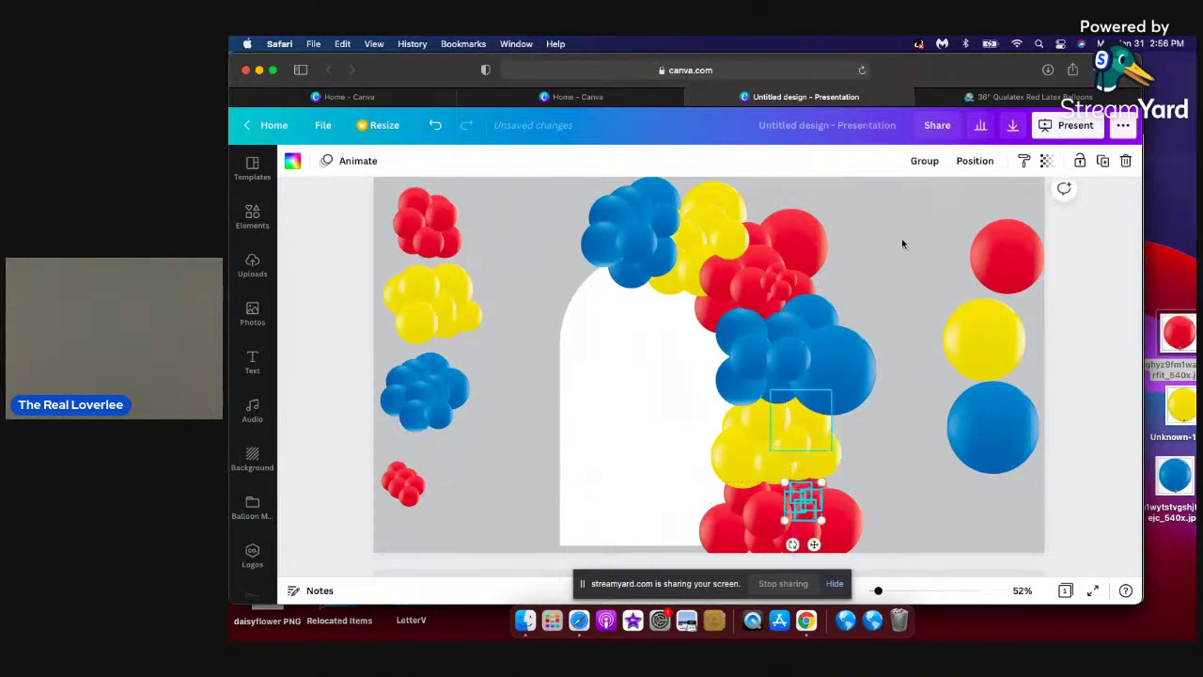
left_click(974, 161)
left_click(827, 203)
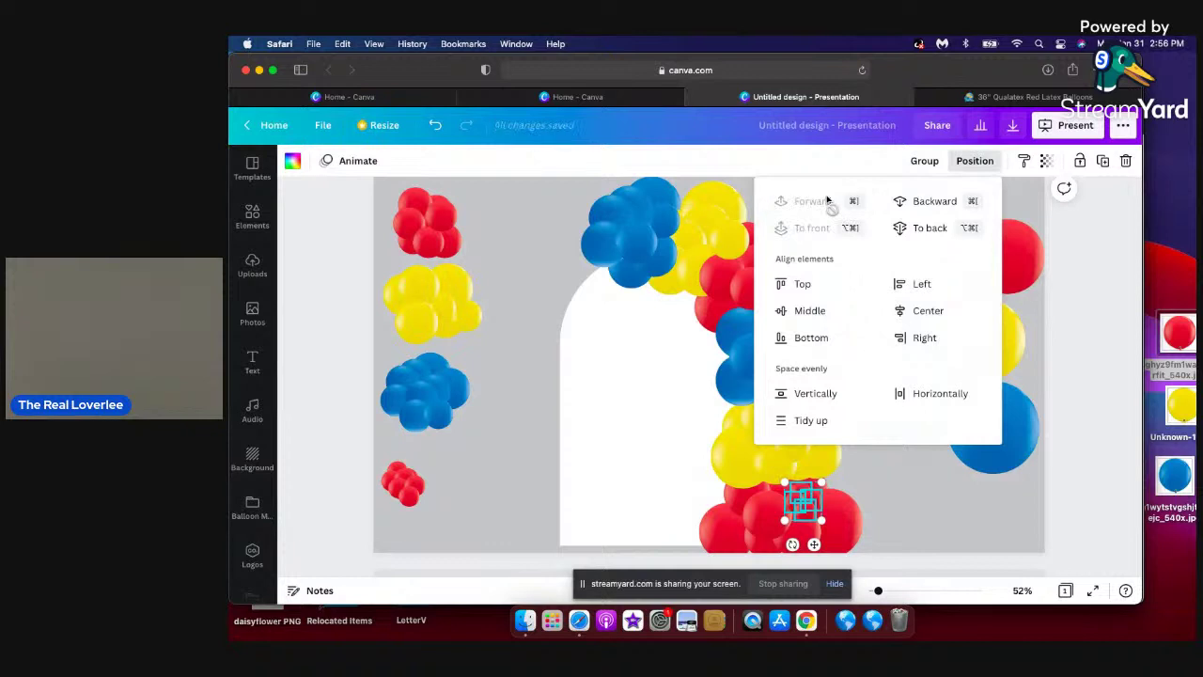
left_click(936, 490)
left_click(942, 505)
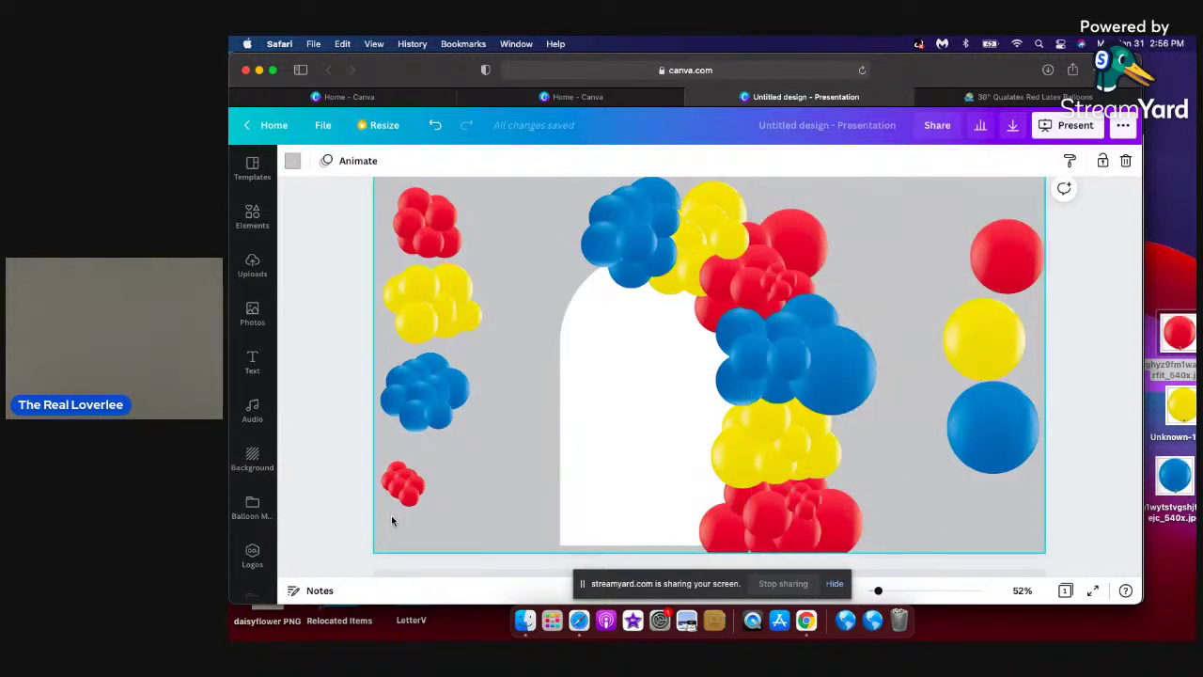
left_click_drag(420, 519, 451, 473)
left_click(440, 499)
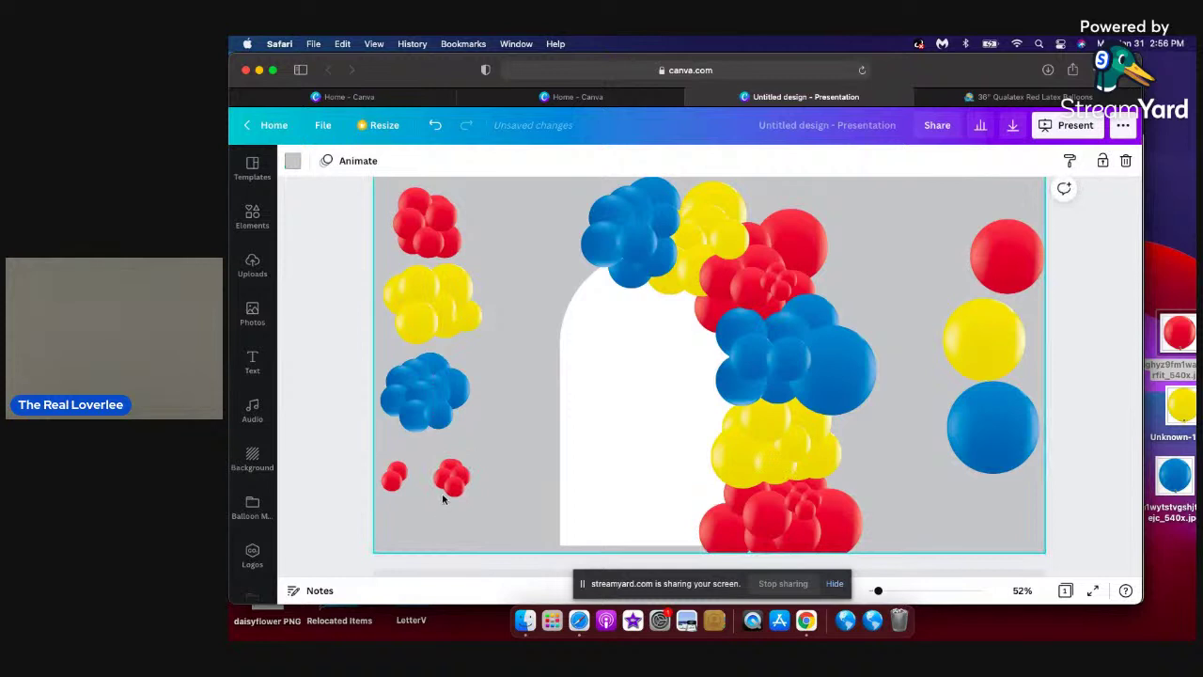
key("super+z")
Spread the duplicate tiny cluster's four red balloons out as loose balloons beside the lower-left cluster.
left_click(414, 491)
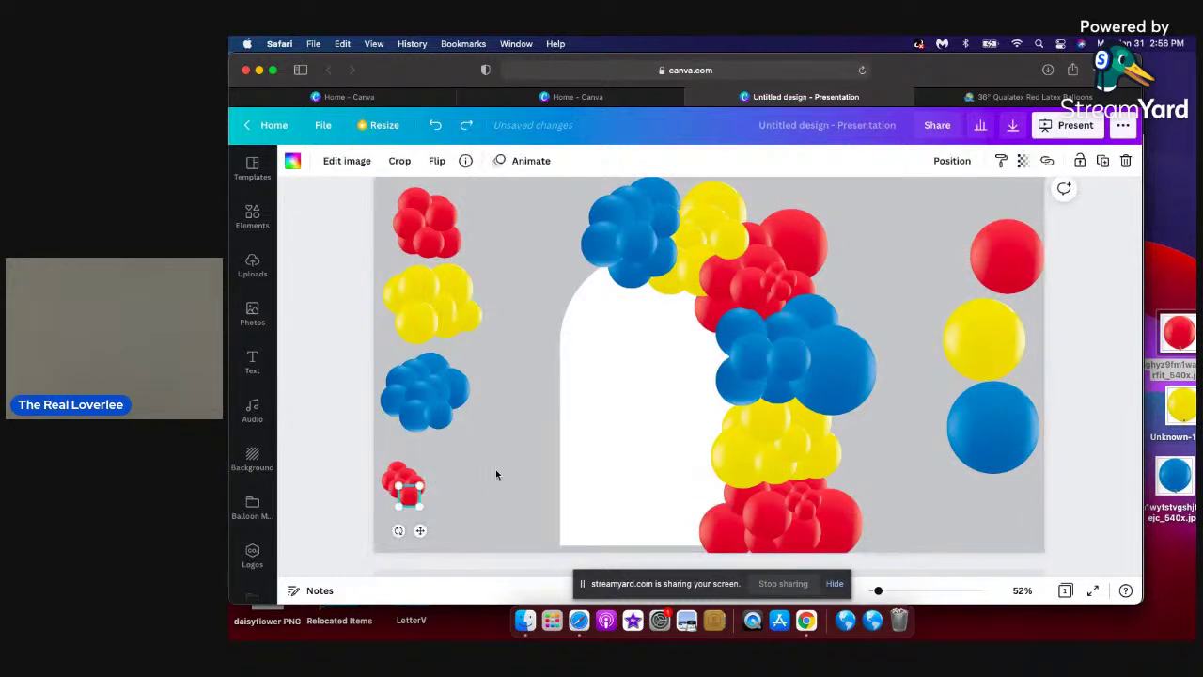
left_click_drag(418, 488, 452, 488)
left_click(406, 483)
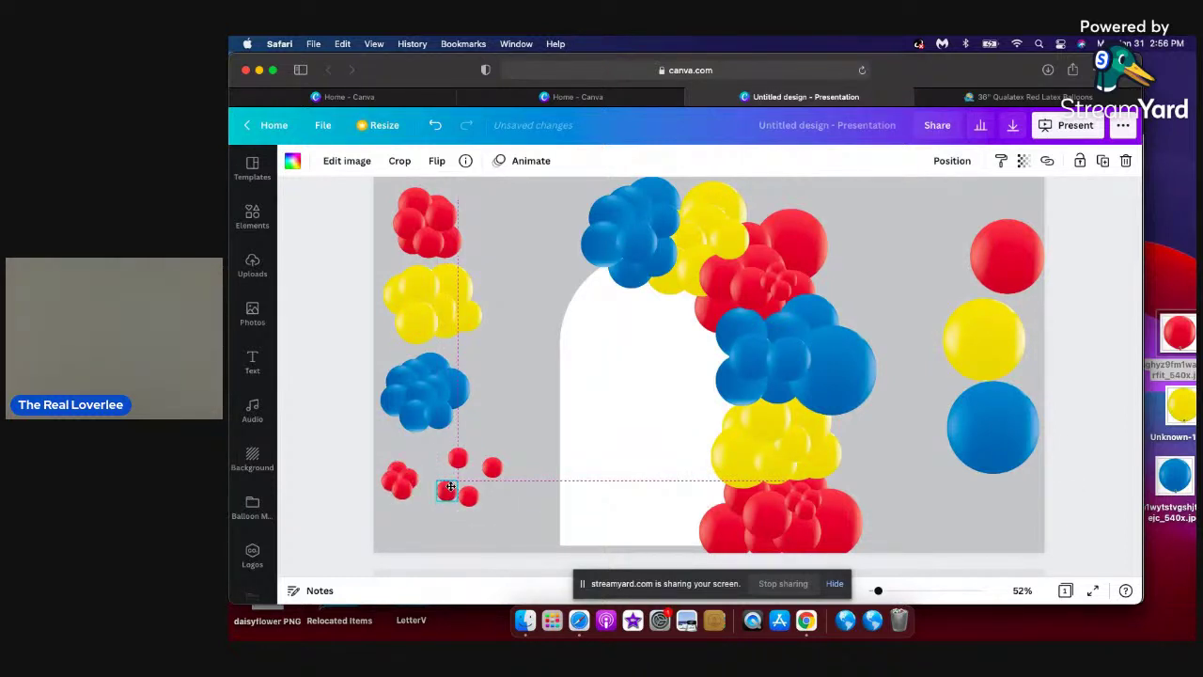
Copy the tiny red cluster at the lower left and place the copy over the left part of the upper red section.
left_click(396, 469)
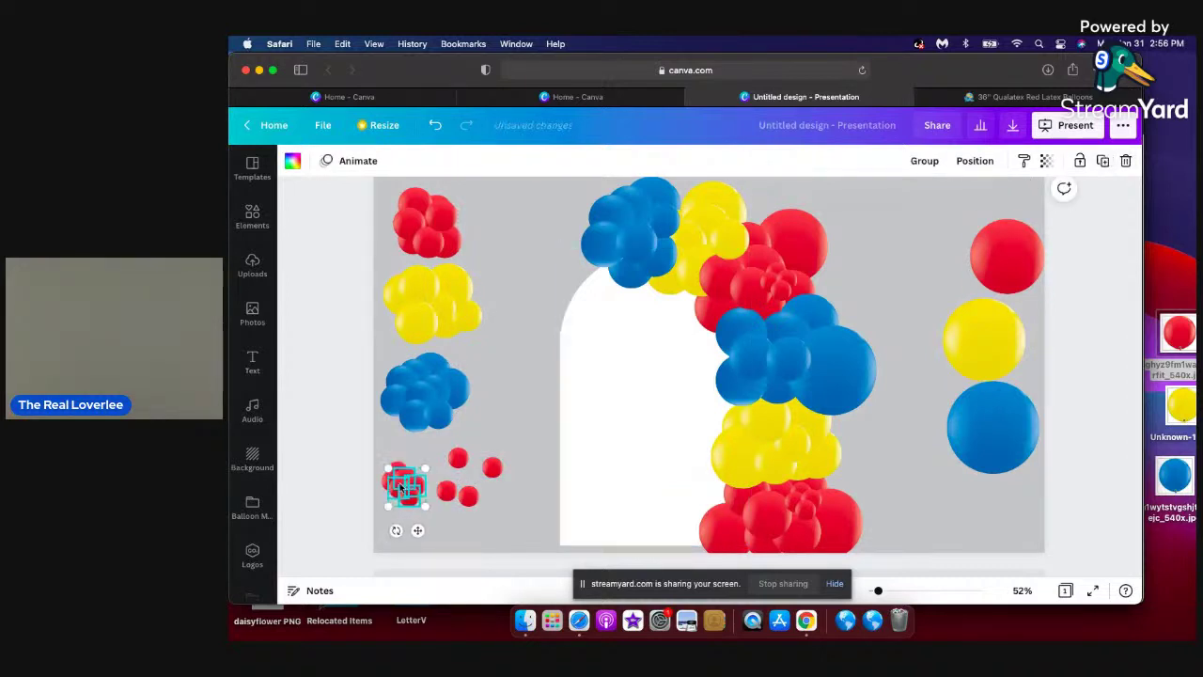
key("super+v")
mouse_move(737, 291)
left_mouse_down()
mouse_move(717, 291)
mouse_move(739, 304)
mouse_move(727, 288)
left_mouse_up()
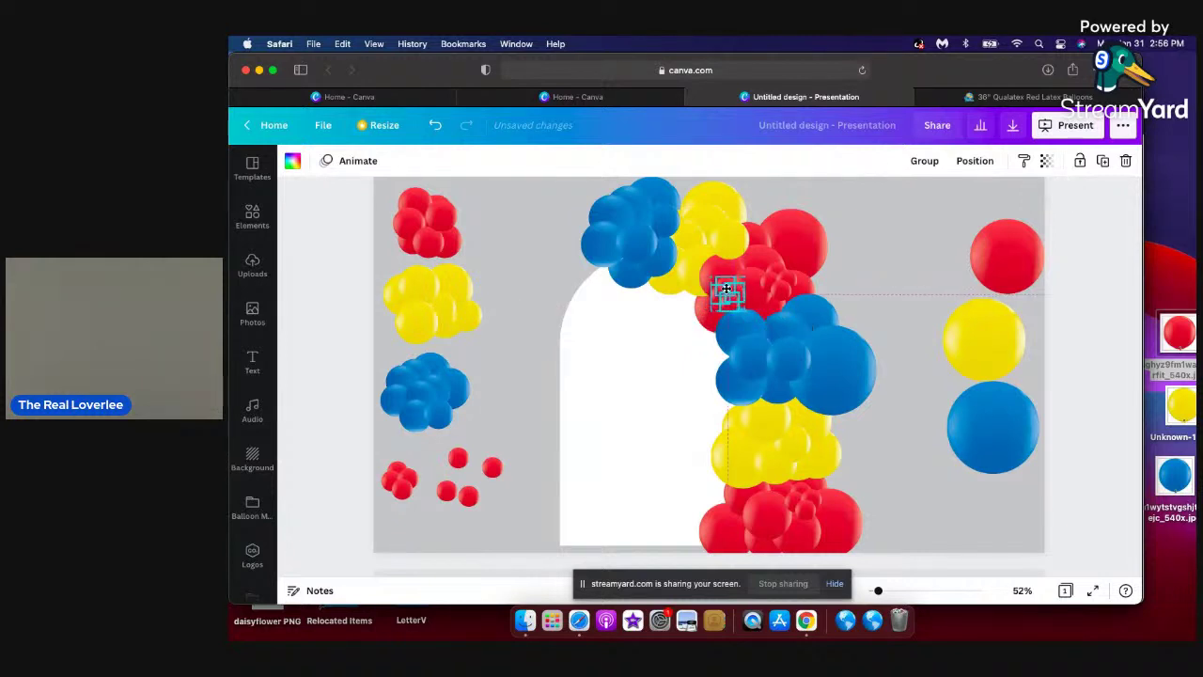
left_click(885, 226)
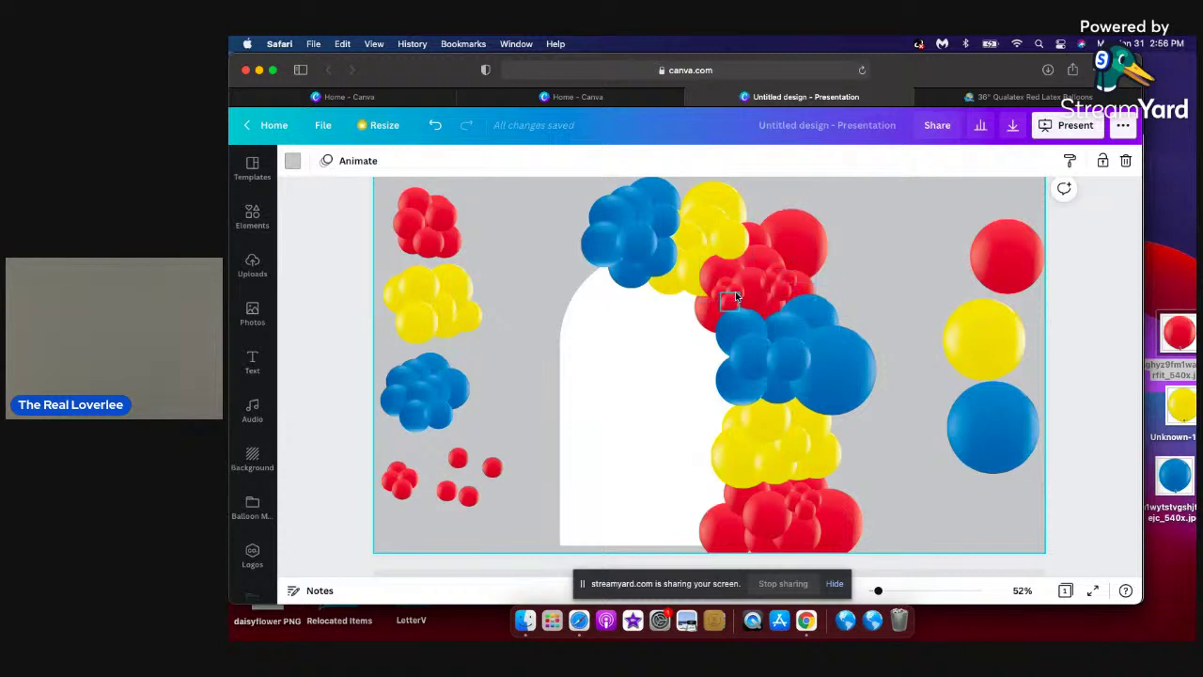
key("super+z")
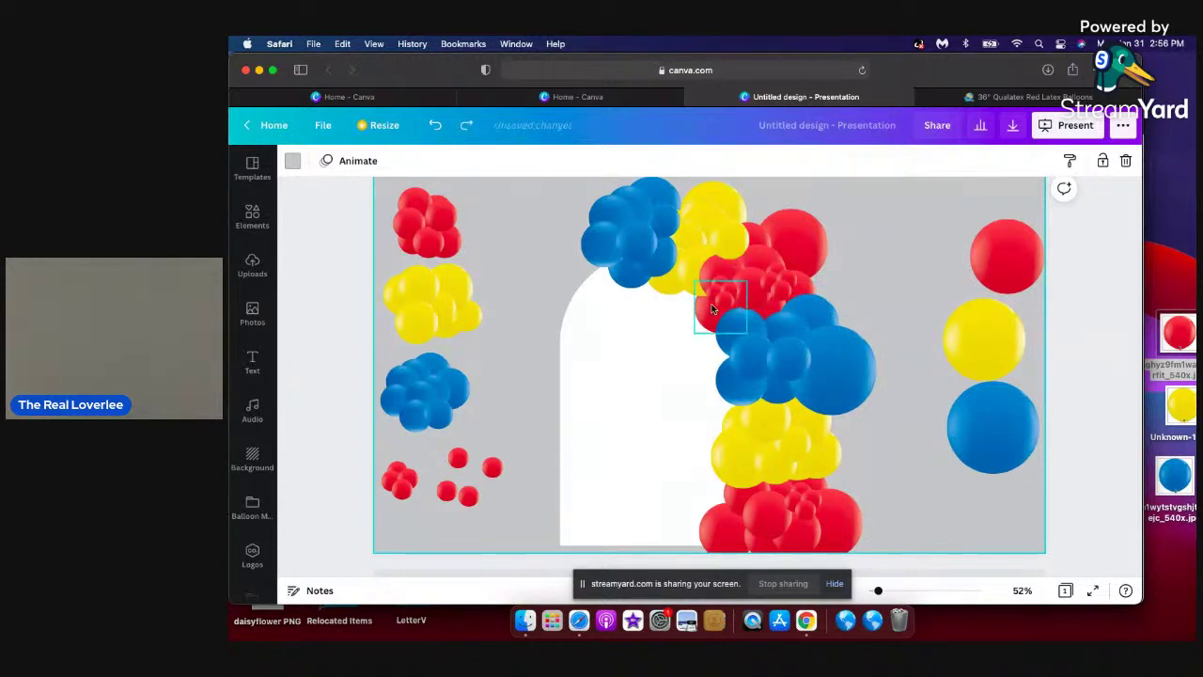
left_click_drag(712, 308, 730, 293)
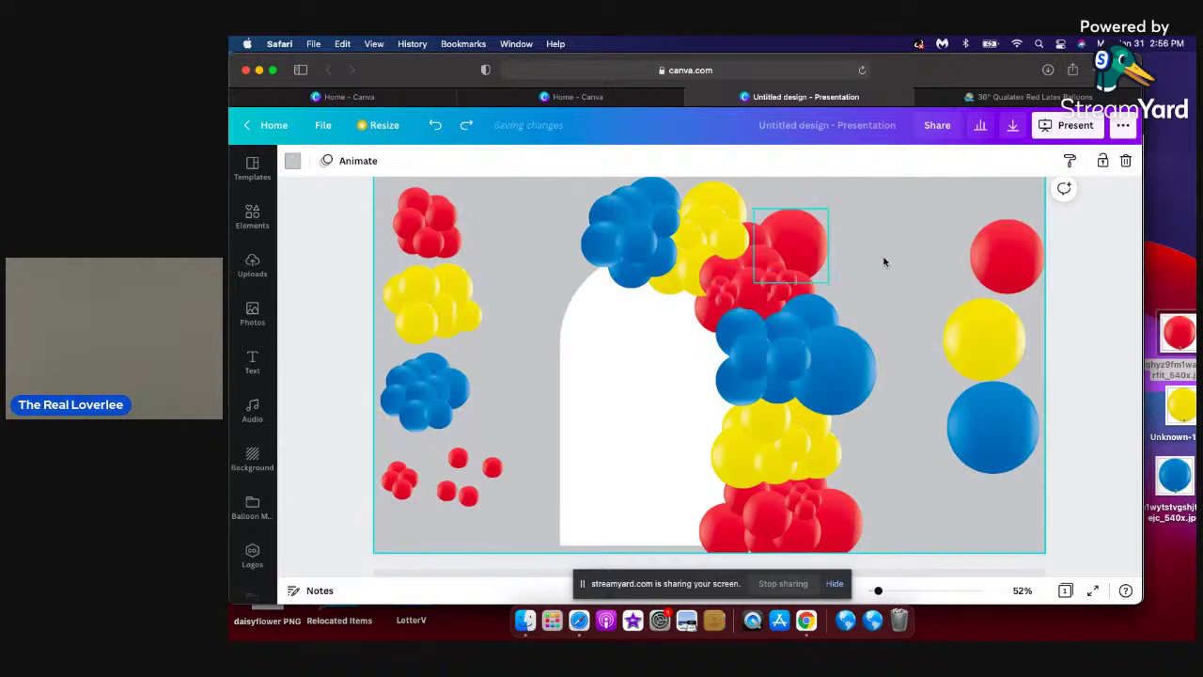
Rearrange the tiny red balloons on the right part of the upper red section into a tighter group beneath the large red balloon.
left_click(779, 281)
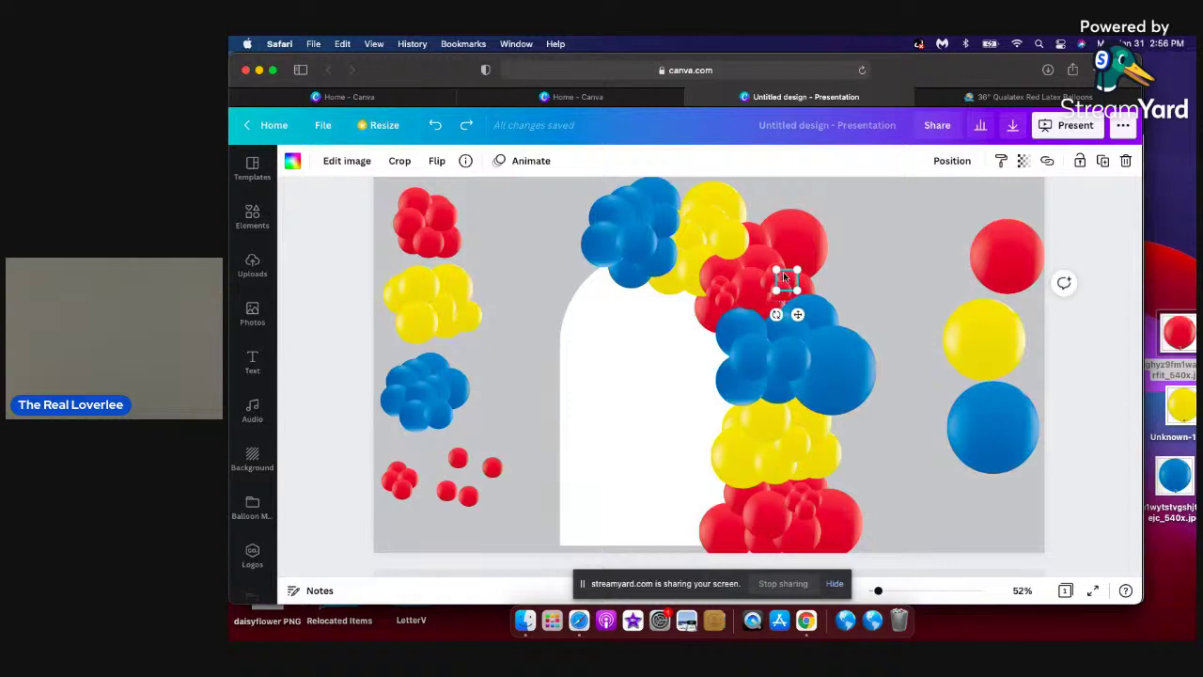
left_click(783, 272)
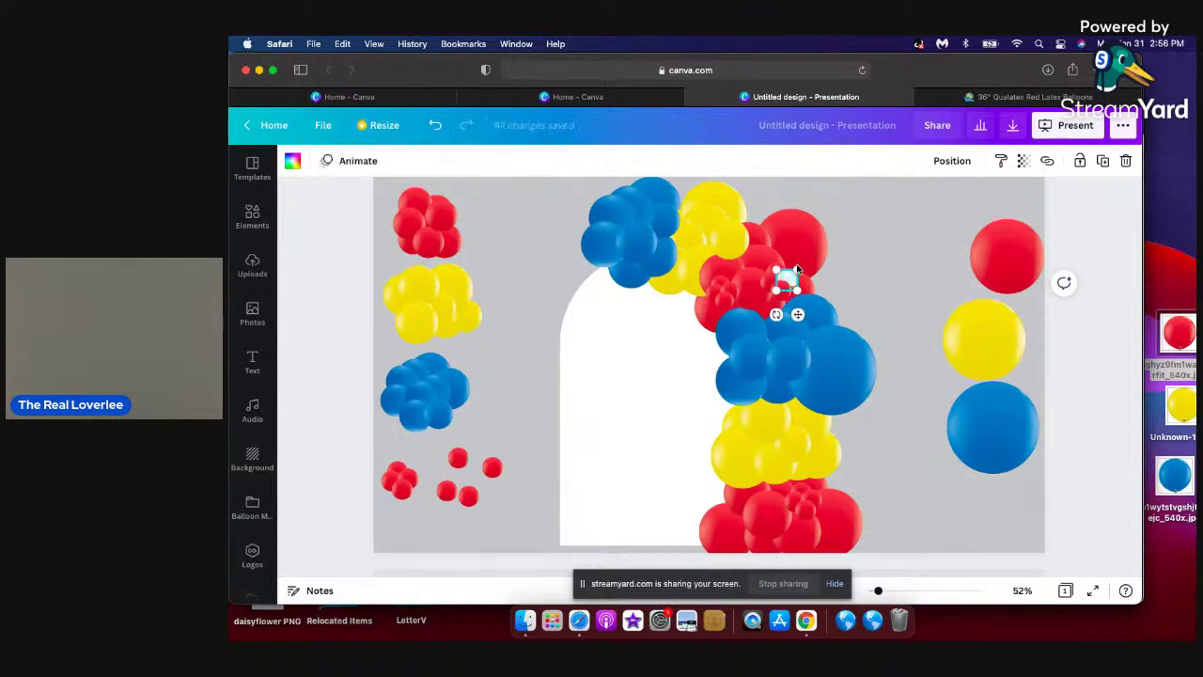
left_click_drag(796, 267, 795, 271)
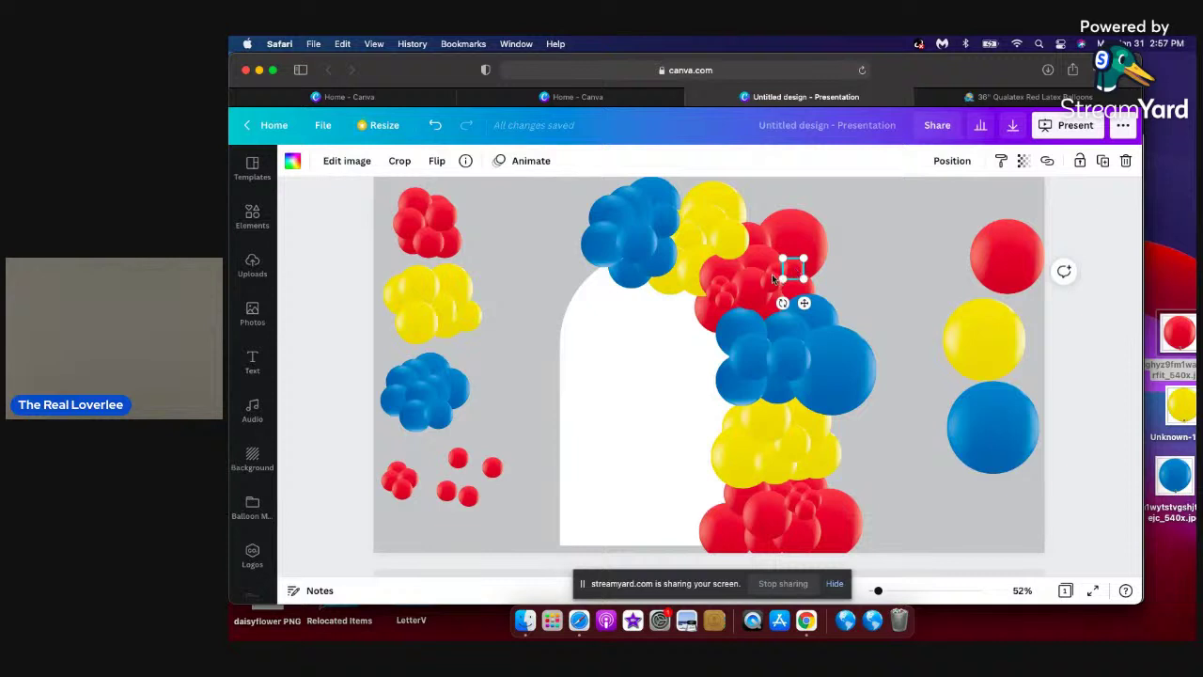
left_click_drag(779, 263, 780, 264)
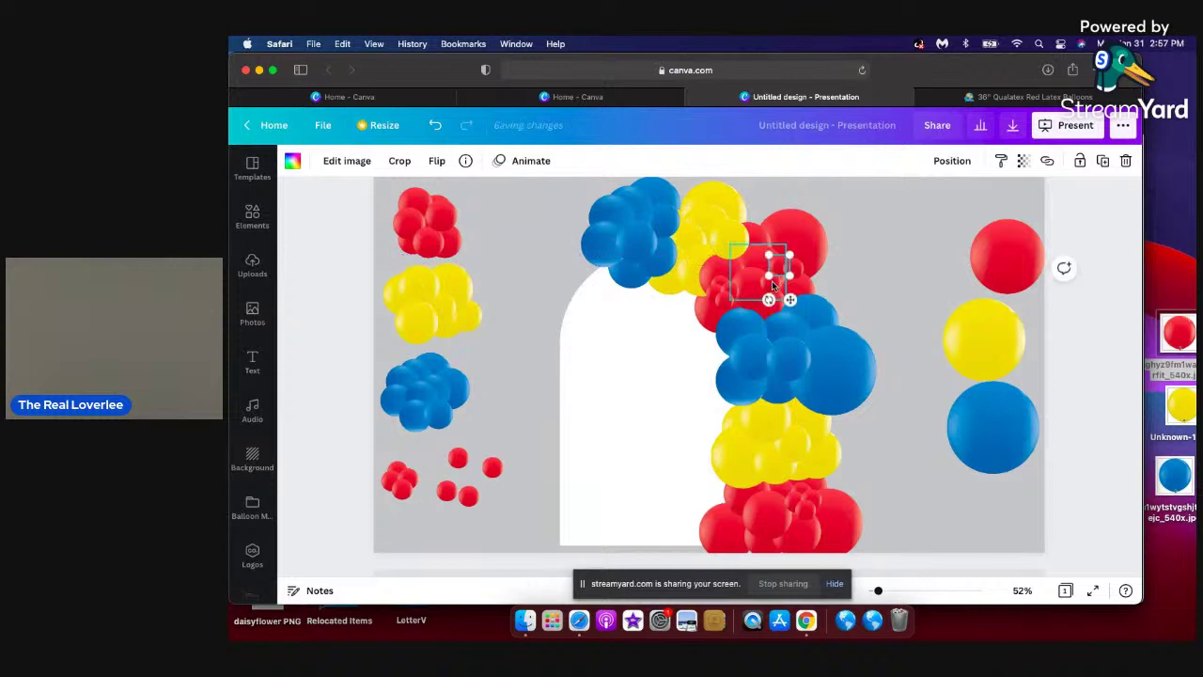
left_click(857, 265)
left_click(778, 284)
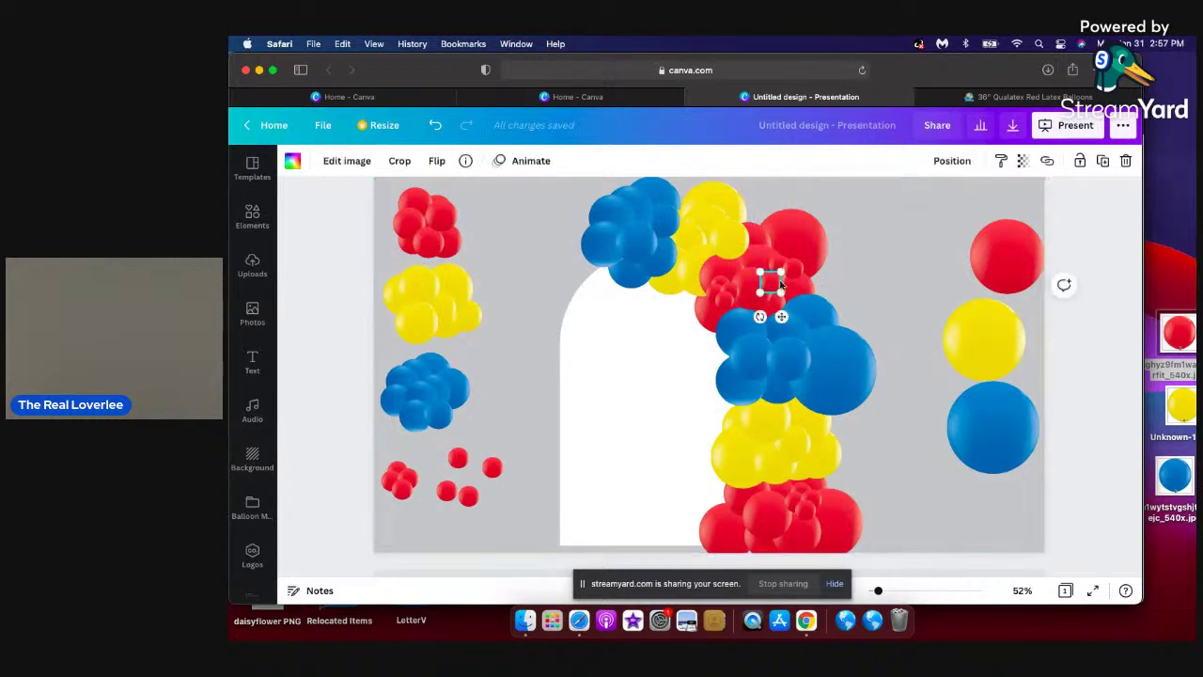
left_click_drag(788, 277, 780, 270)
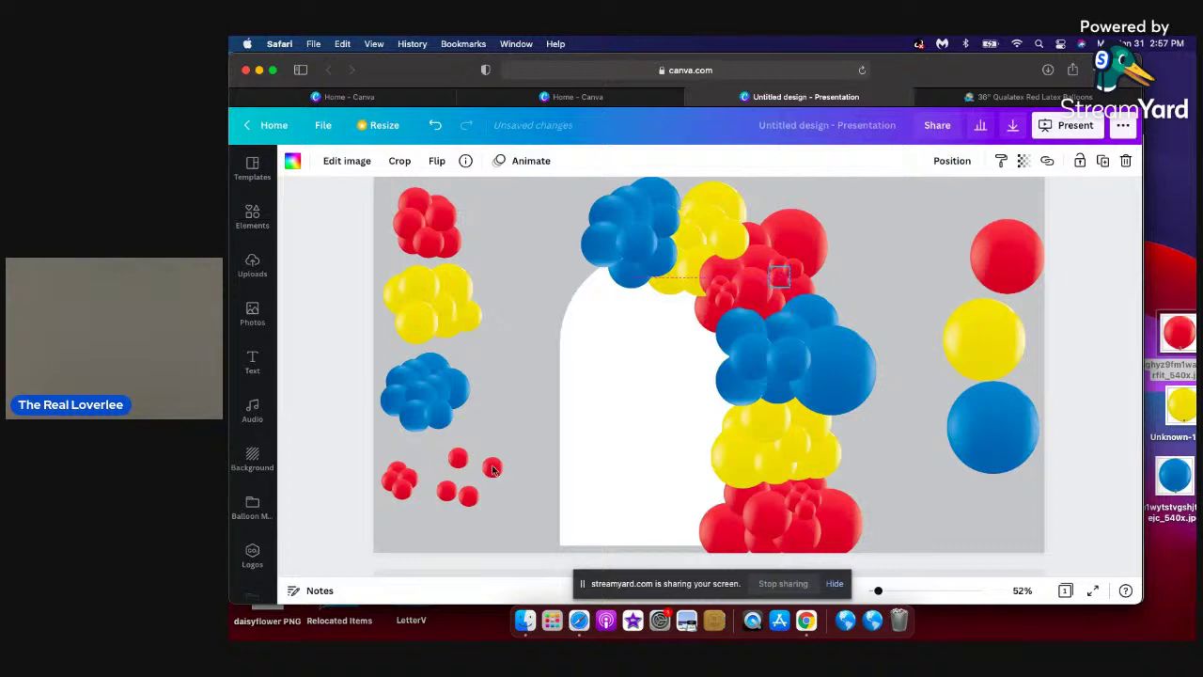
Move the rightmost loose tiny red balloon from the lower left onto the tiny cluster in the upper red section.
left_click(492, 465)
left_click_drag(491, 465, 789, 260)
left_click(869, 270)
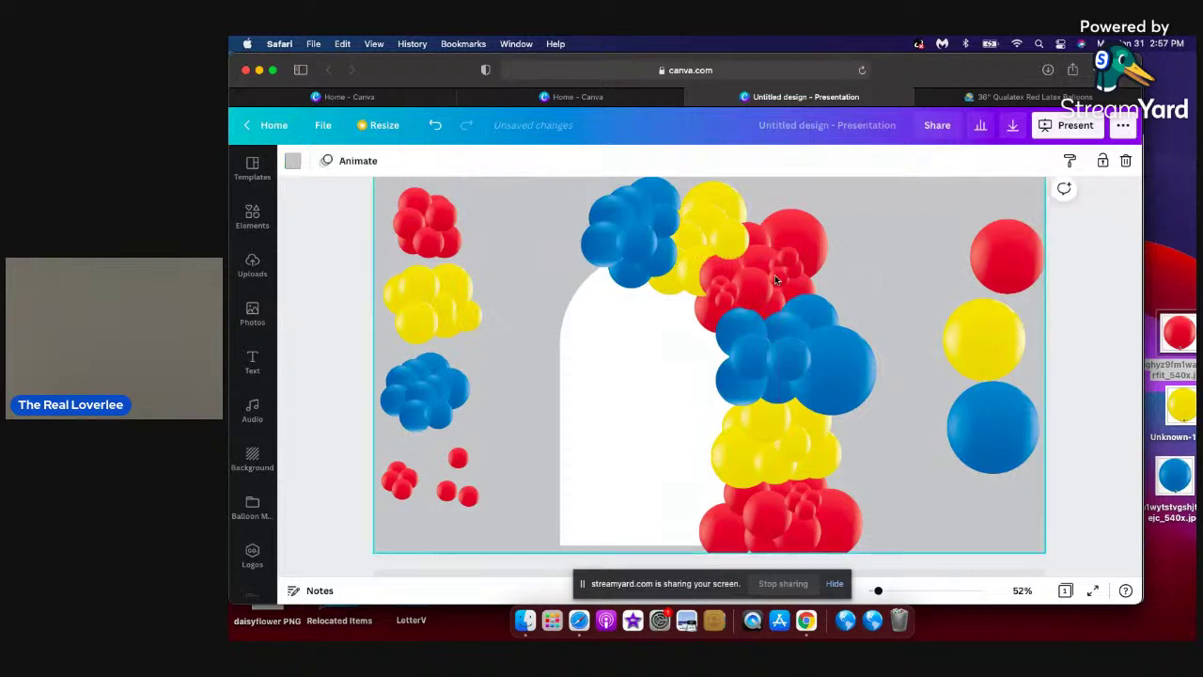
Nudge the individual tiny red balloons on the right of the upper red section closer together into a compact cluster.
left_click_drag(794, 270, 776, 267)
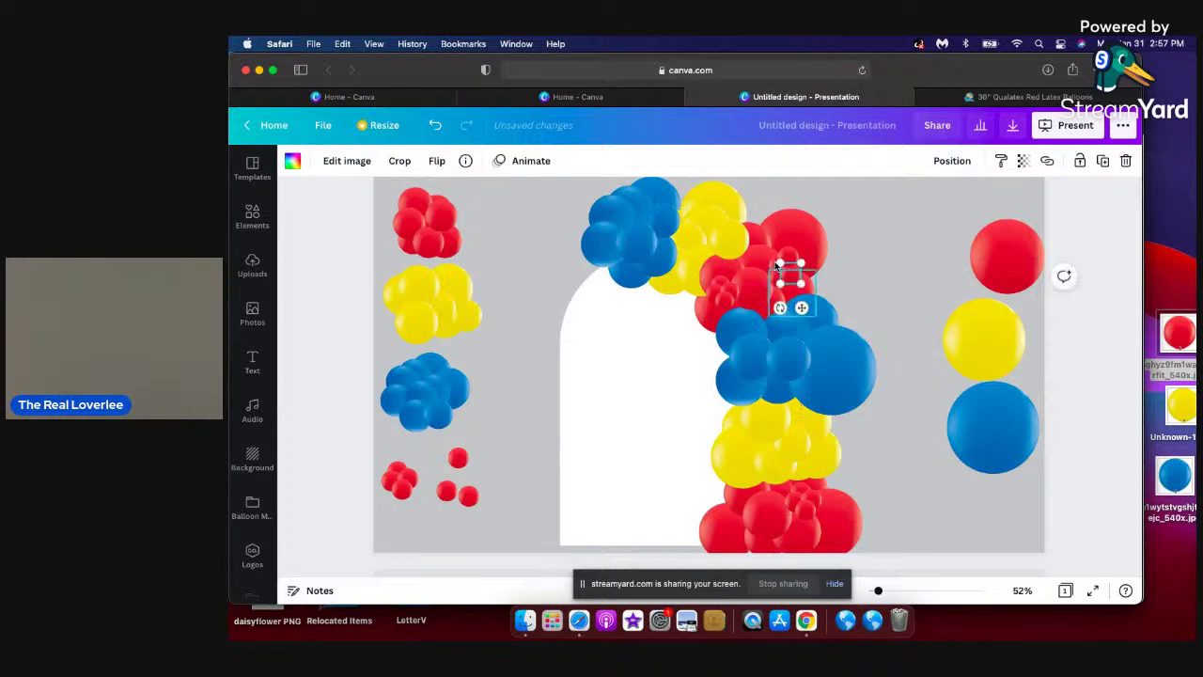
left_click(775, 263)
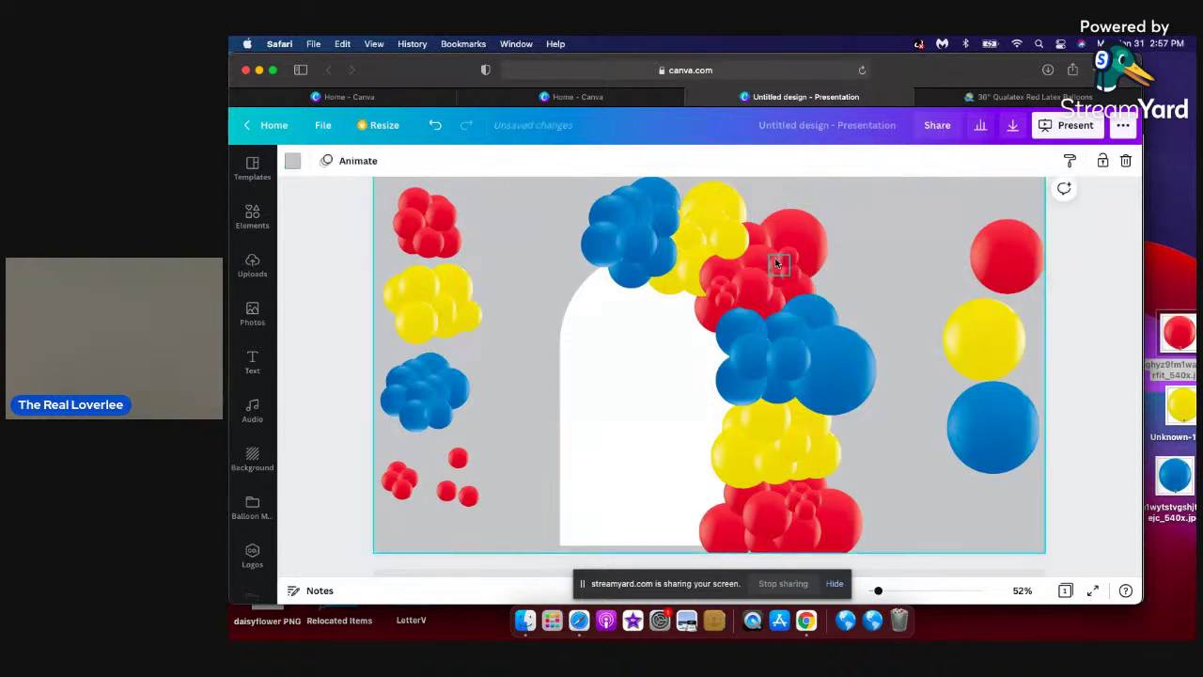
left_click(773, 257)
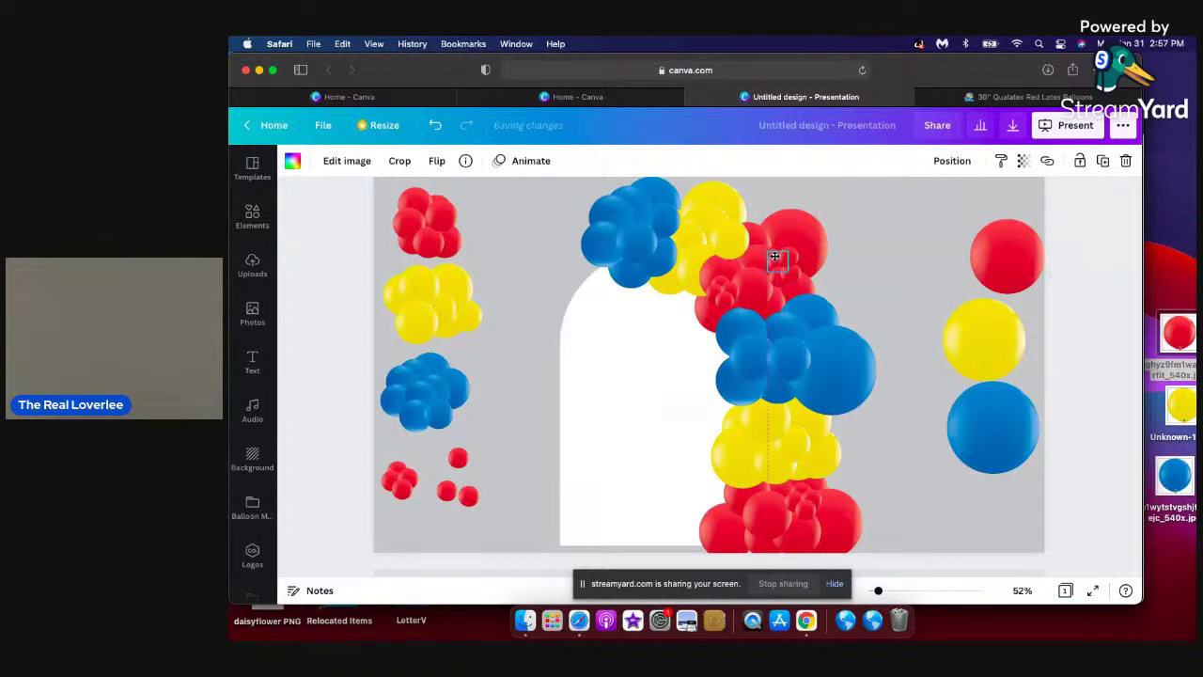
left_click(842, 263)
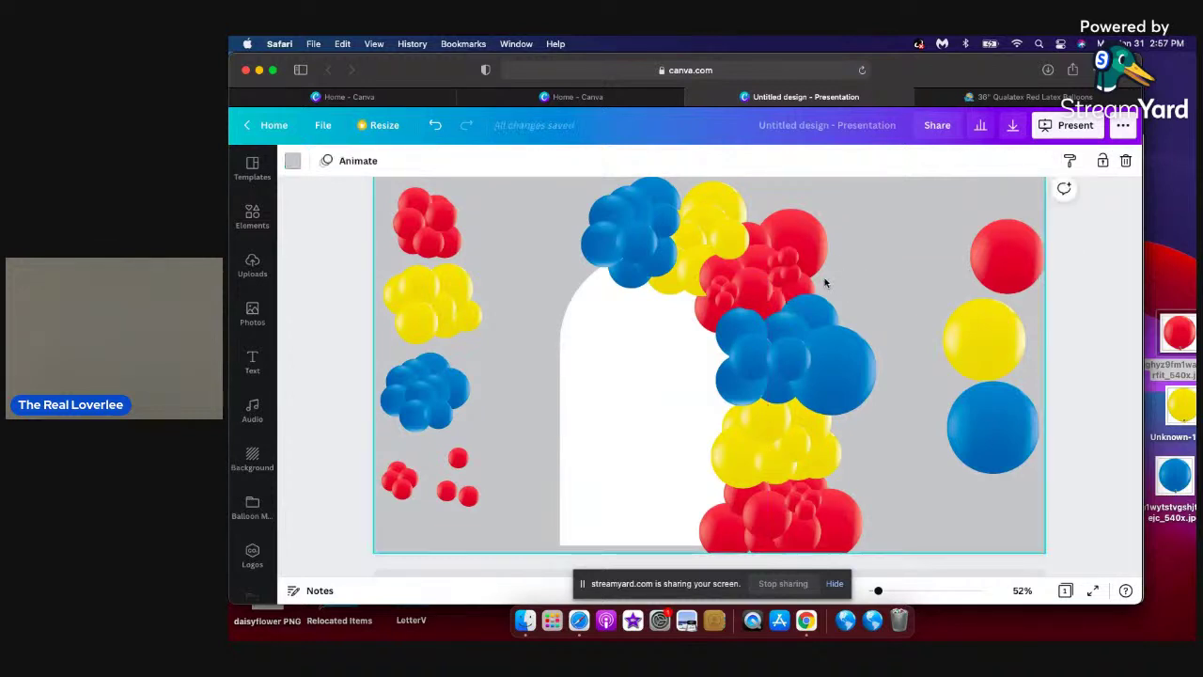
left_click(774, 260)
left_click_drag(770, 260, 772, 262)
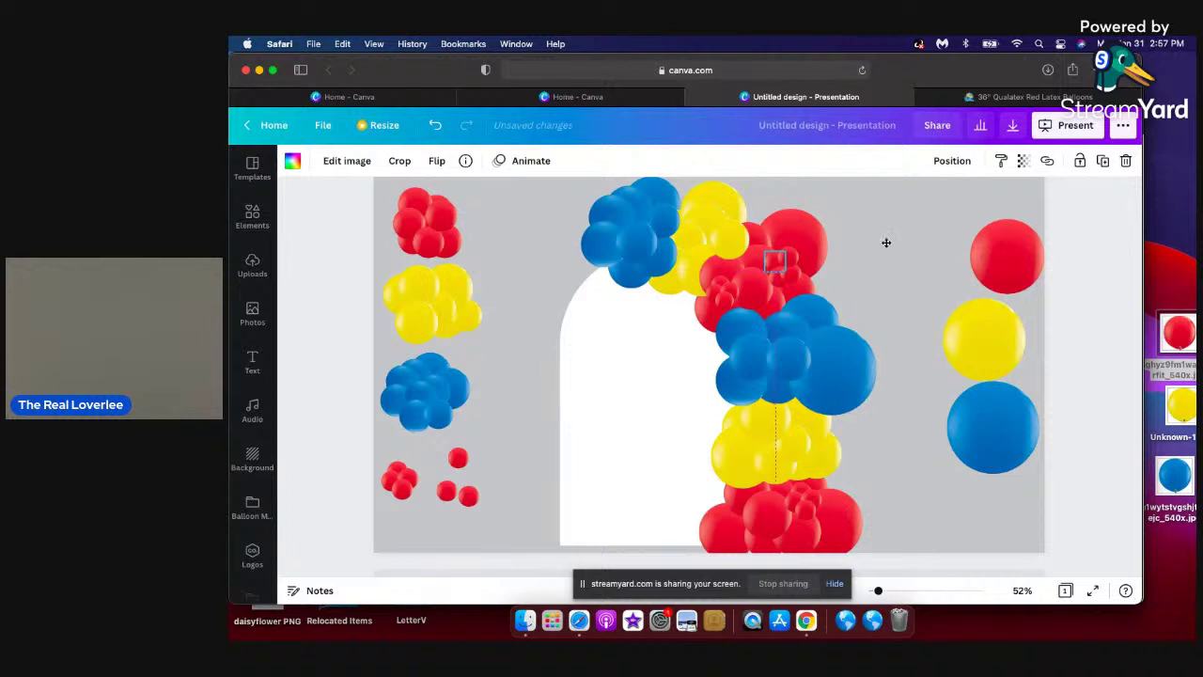
left_click(889, 240)
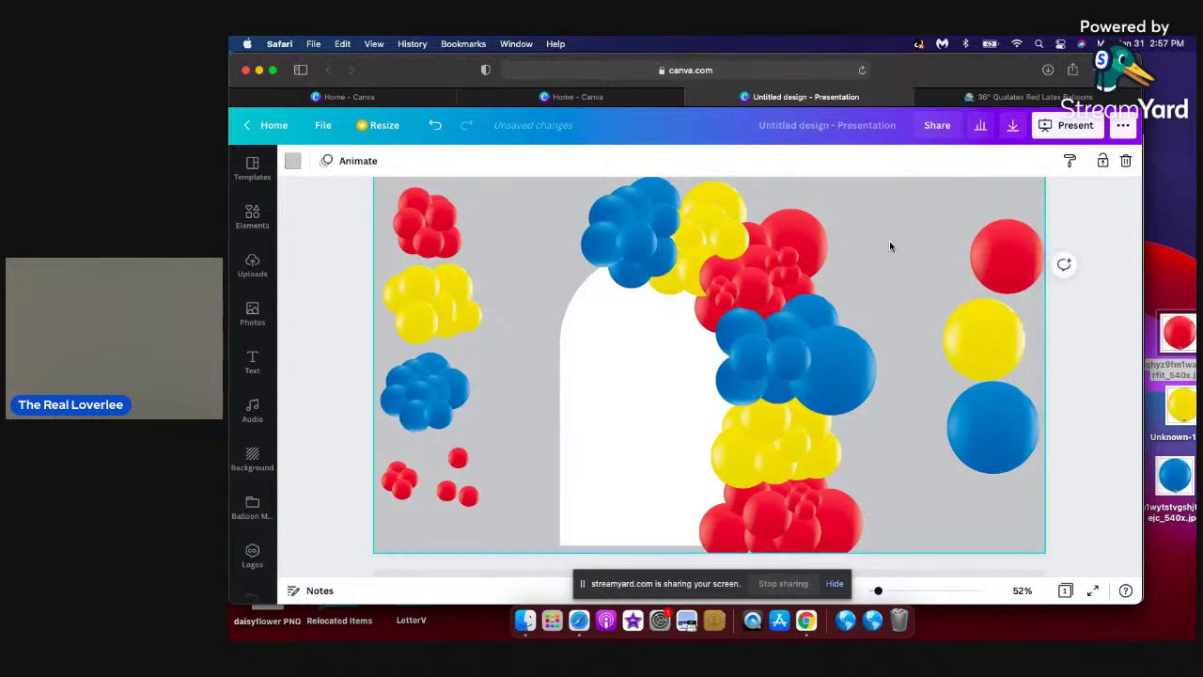
Bring the left tiny balloon of the upper red section's right cluster forward one layer.
left_click(774, 257)
left_click(952, 161)
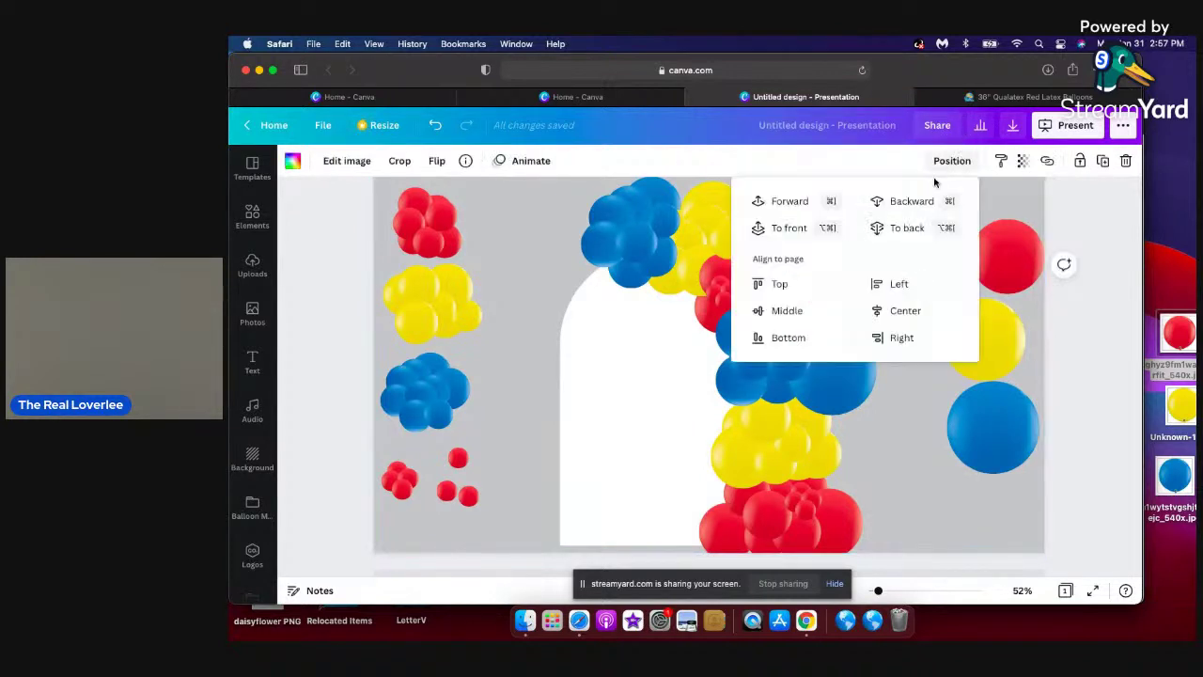
left_click(804, 199)
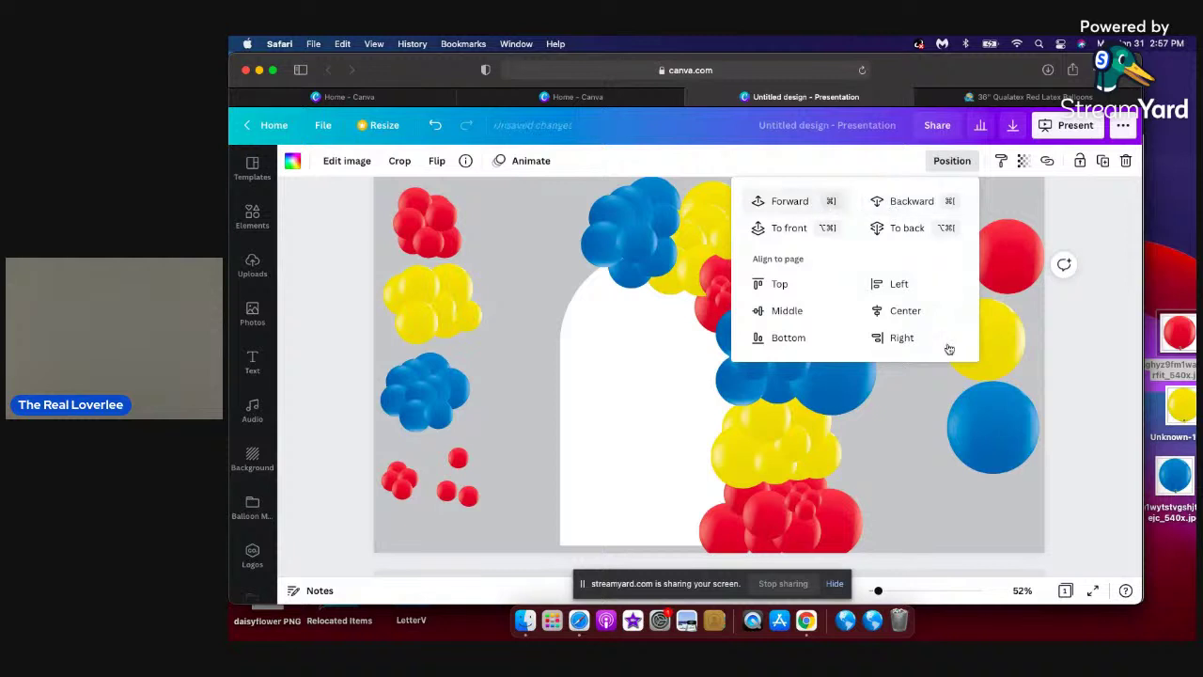
left_click(926, 406)
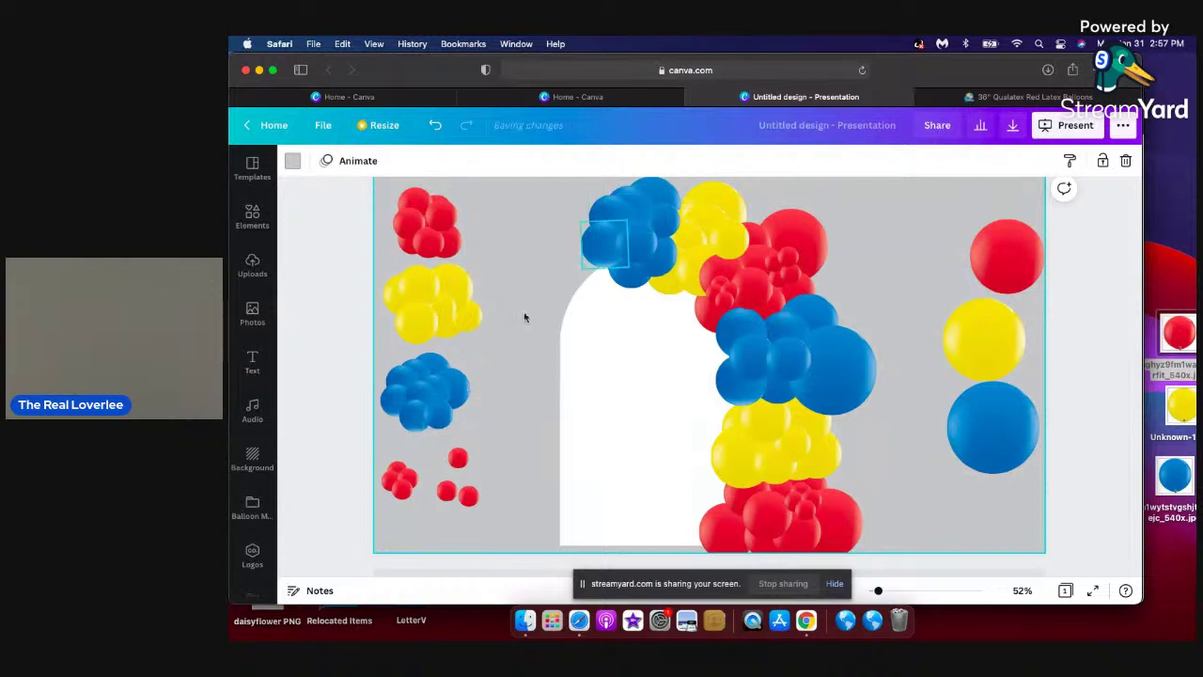
Build a group of three tiny blue balloons beside the upper red section, placing a duplicate of the upper one on the pair's right side.
left_click(1003, 451)
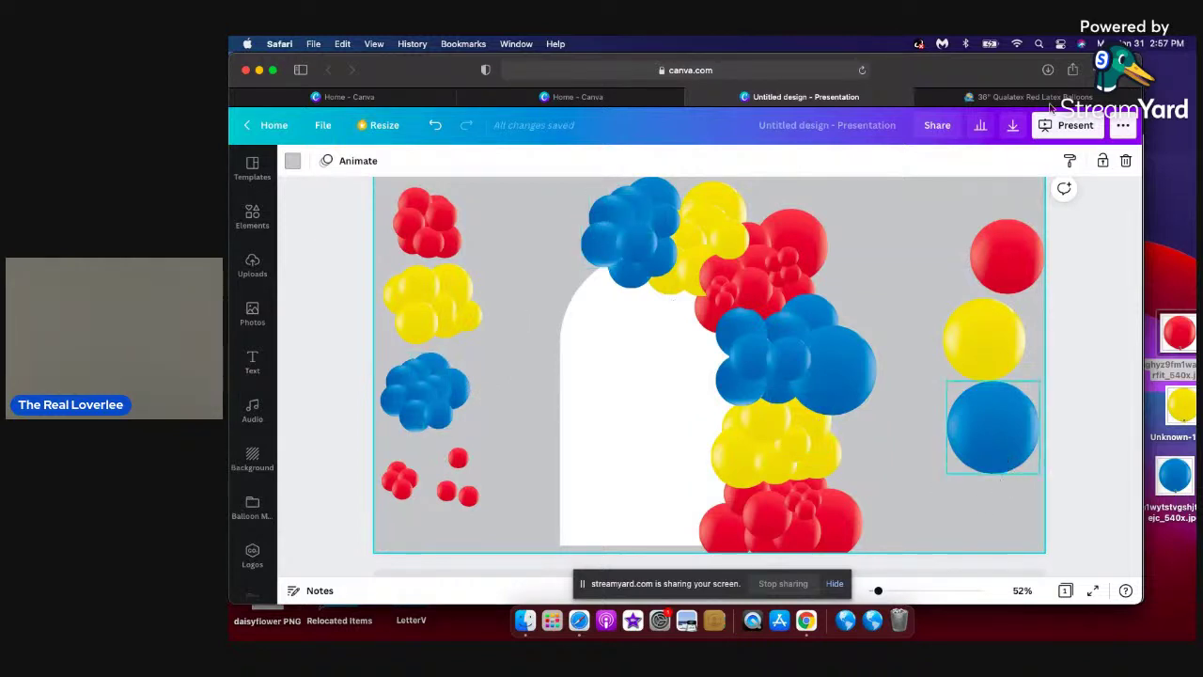
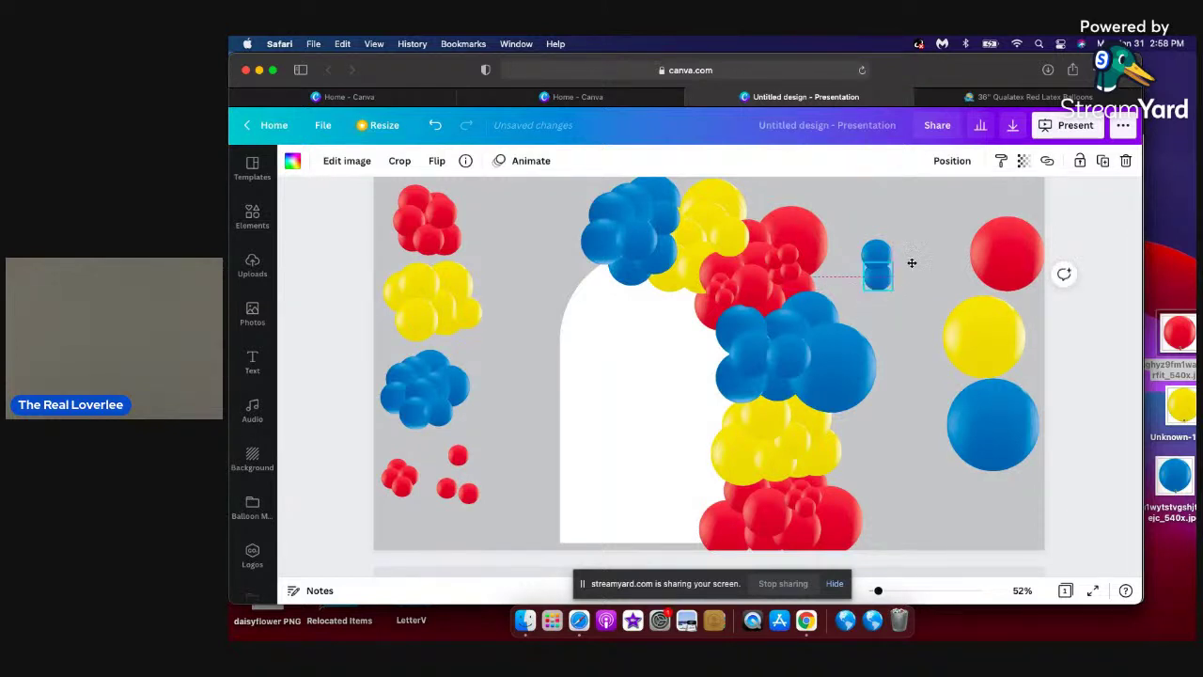
left_click(905, 270)
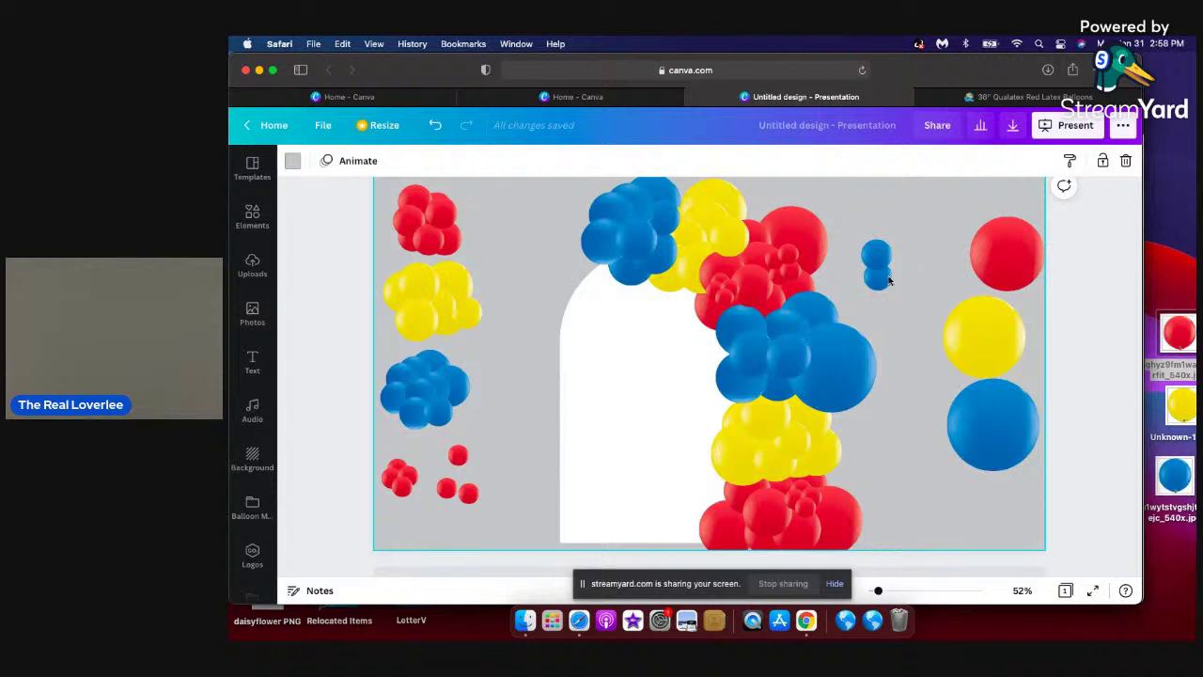
left_click(881, 257)
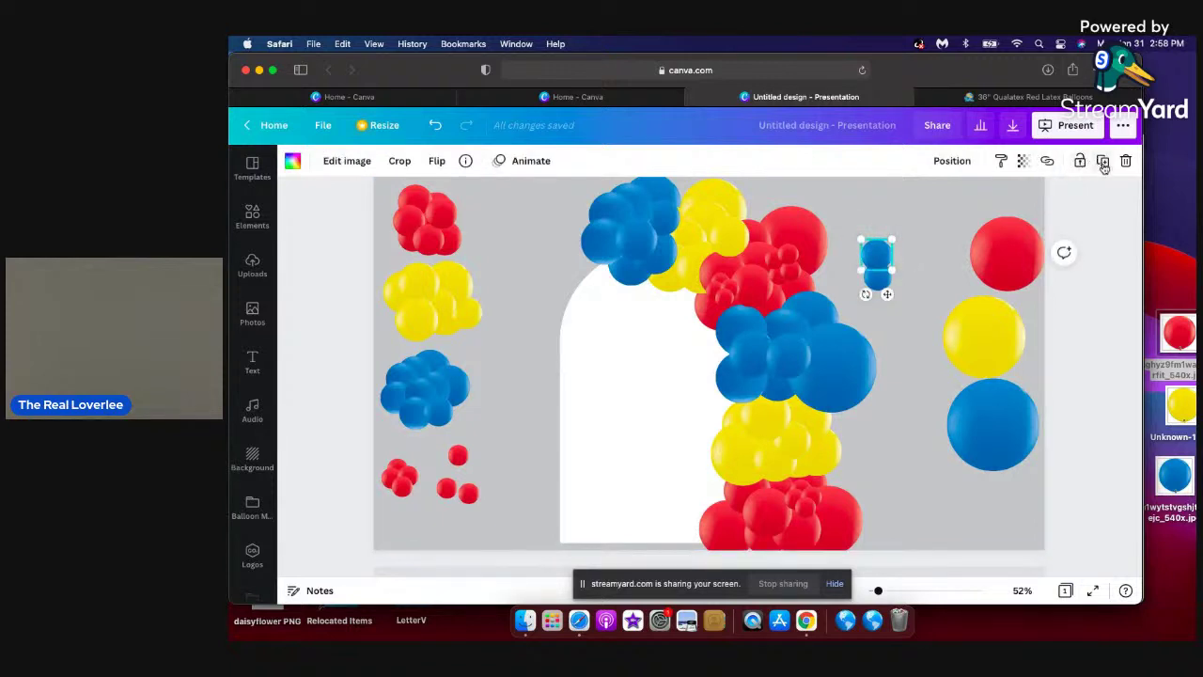
left_click(1104, 162)
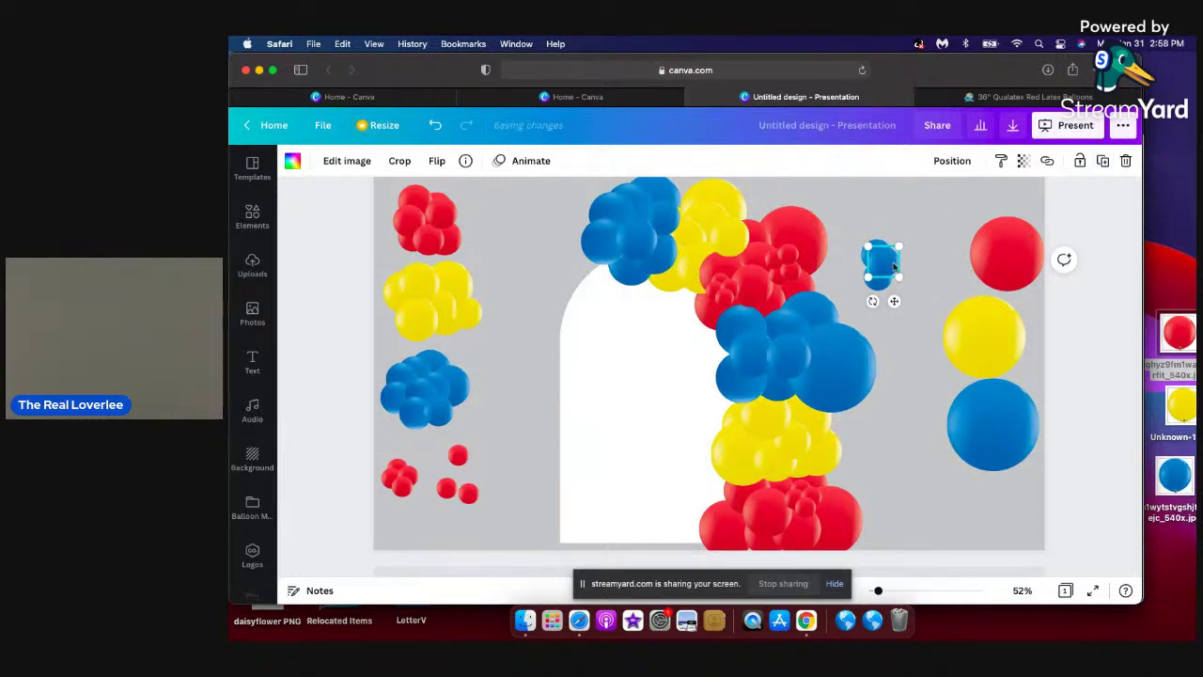
left_click_drag(895, 272, 904, 256)
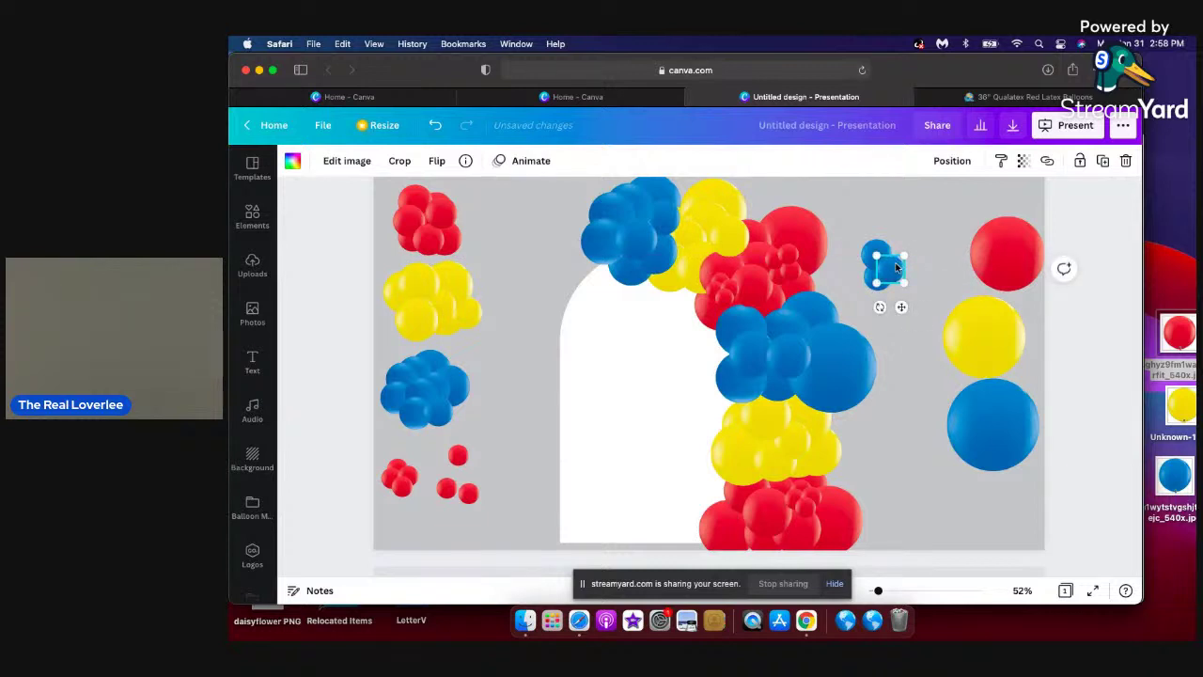
left_click(929, 253)
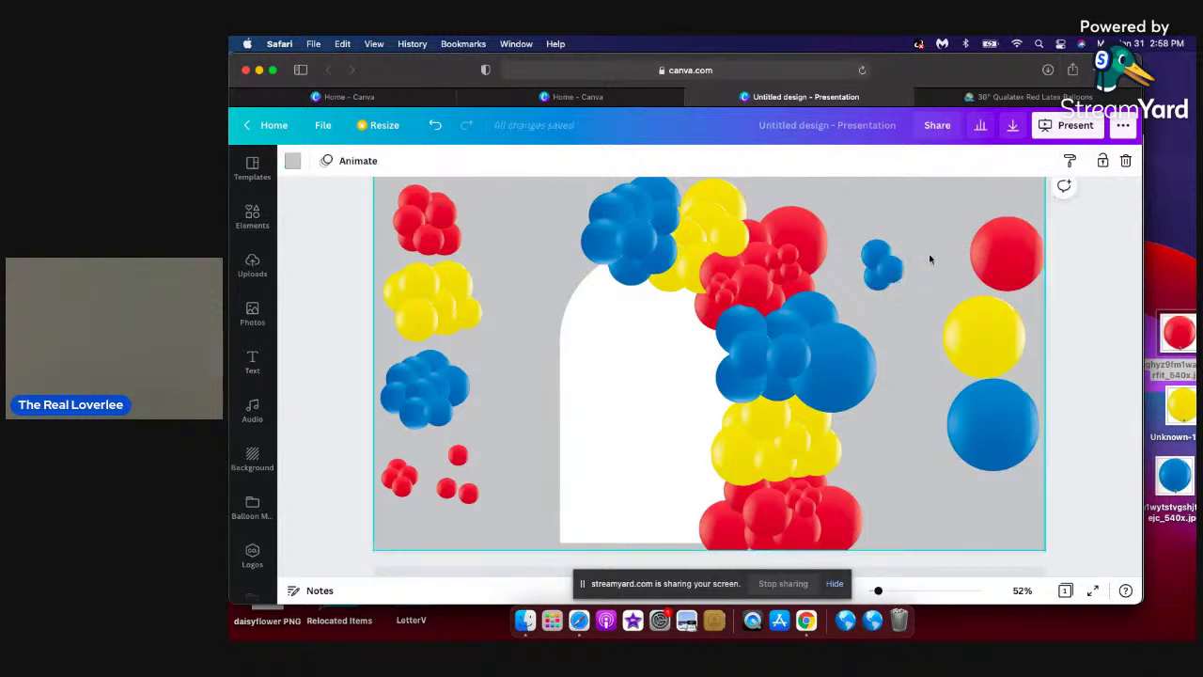
Duplicate the top tiny blue balloon and place the copy on the left side of the group to make four.
left_click(873, 247)
left_click(1106, 162)
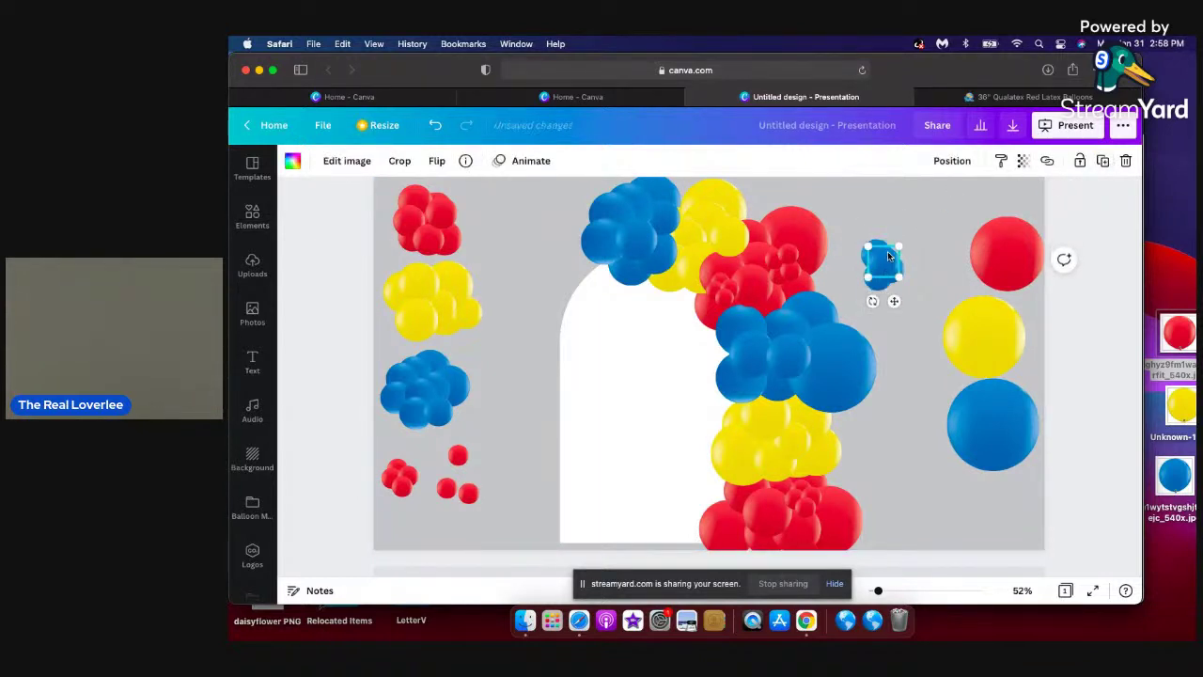
left_click_drag(863, 272, 855, 265)
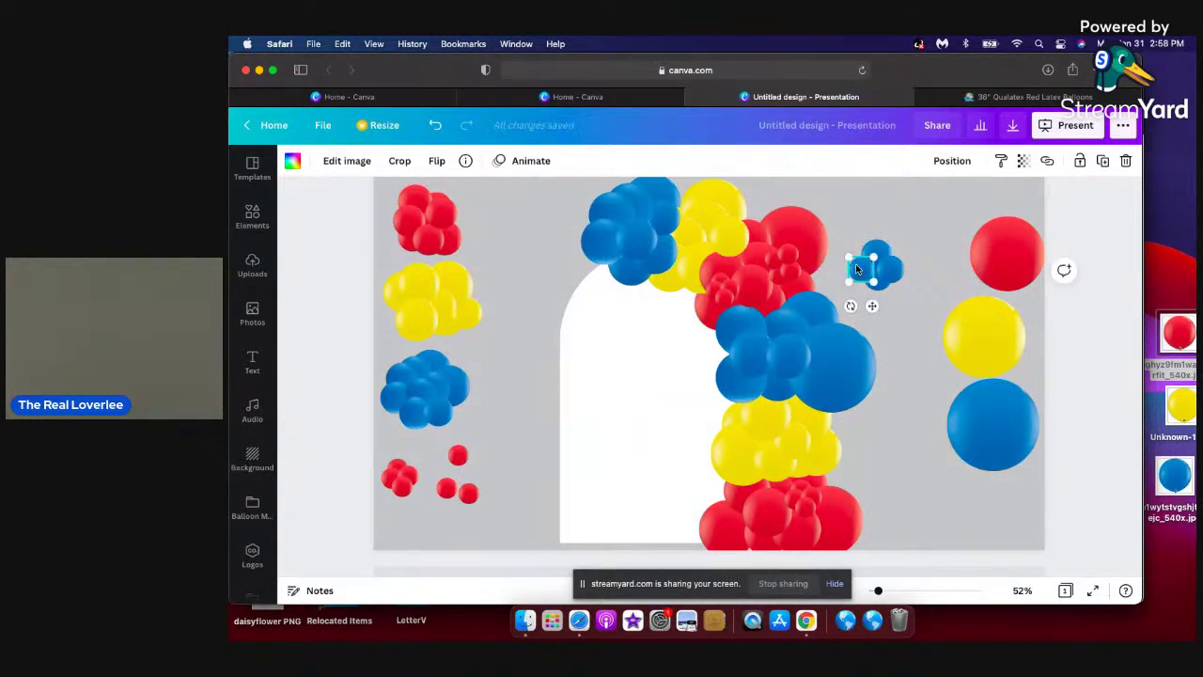
left_click(933, 293)
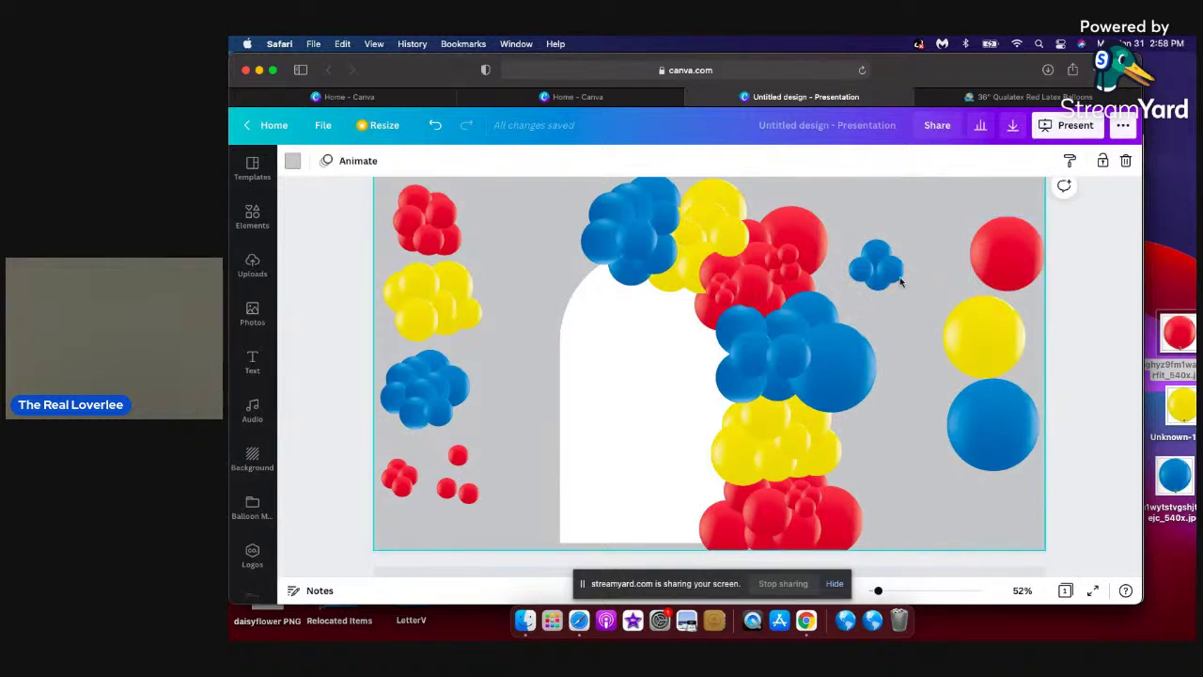
Adjust the top, bottom and right balloons of the tiny blue cluster so the four sit evenly around its centre.
mouse_move(874, 243)
left_mouse_down()
mouse_move(863, 236)
mouse_move(876, 252)
left_mouse_up()
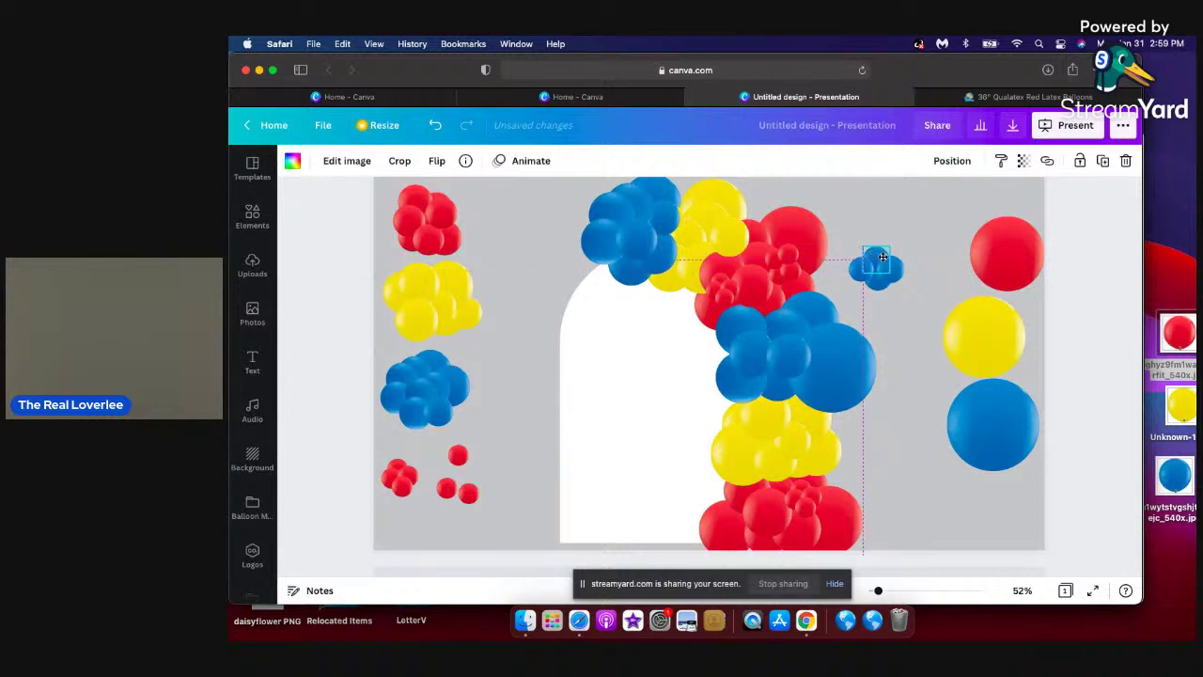
left_click(881, 291)
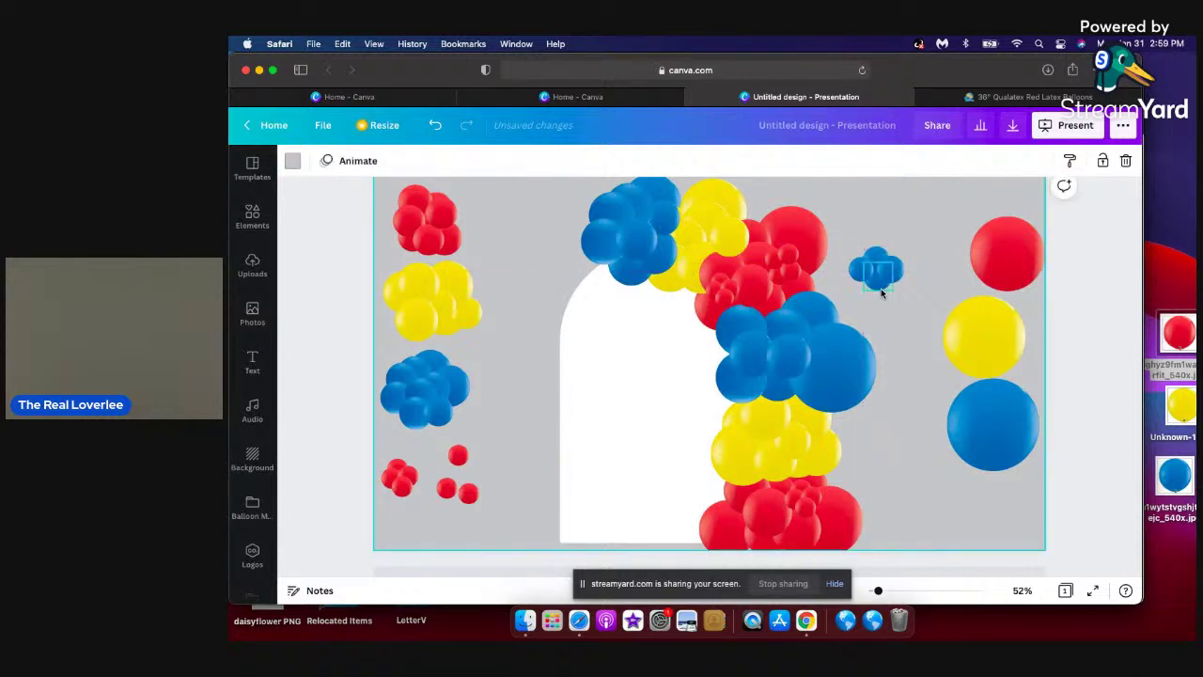
left_click_drag(880, 291, 903, 262)
left_click(925, 260)
Bring the top and bottom balloons of the tiny blue cluster forward one layer each.
left_click(869, 259)
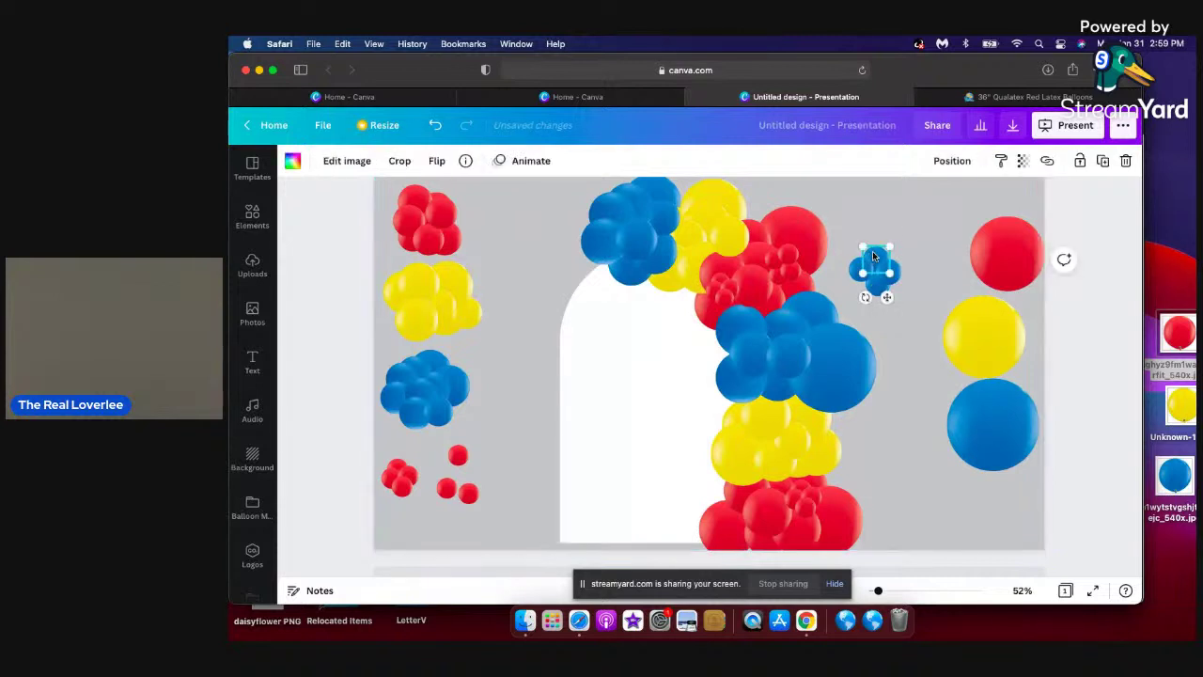
left_click(951, 161)
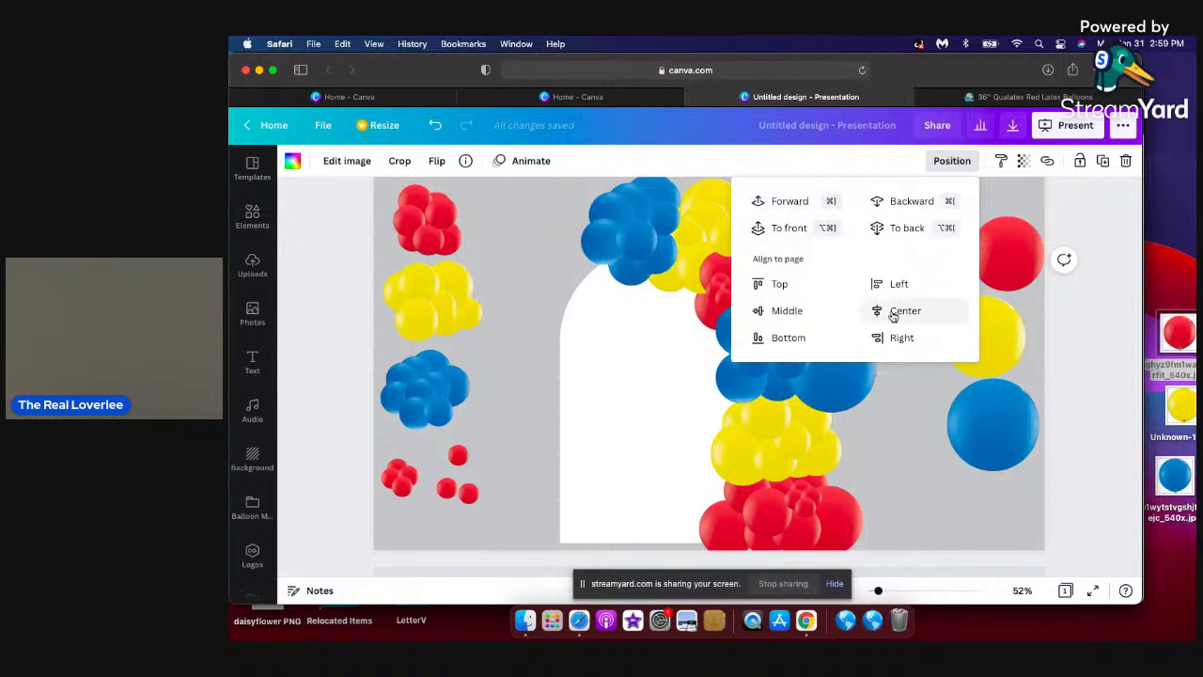
left_click(796, 208)
left_click(906, 414)
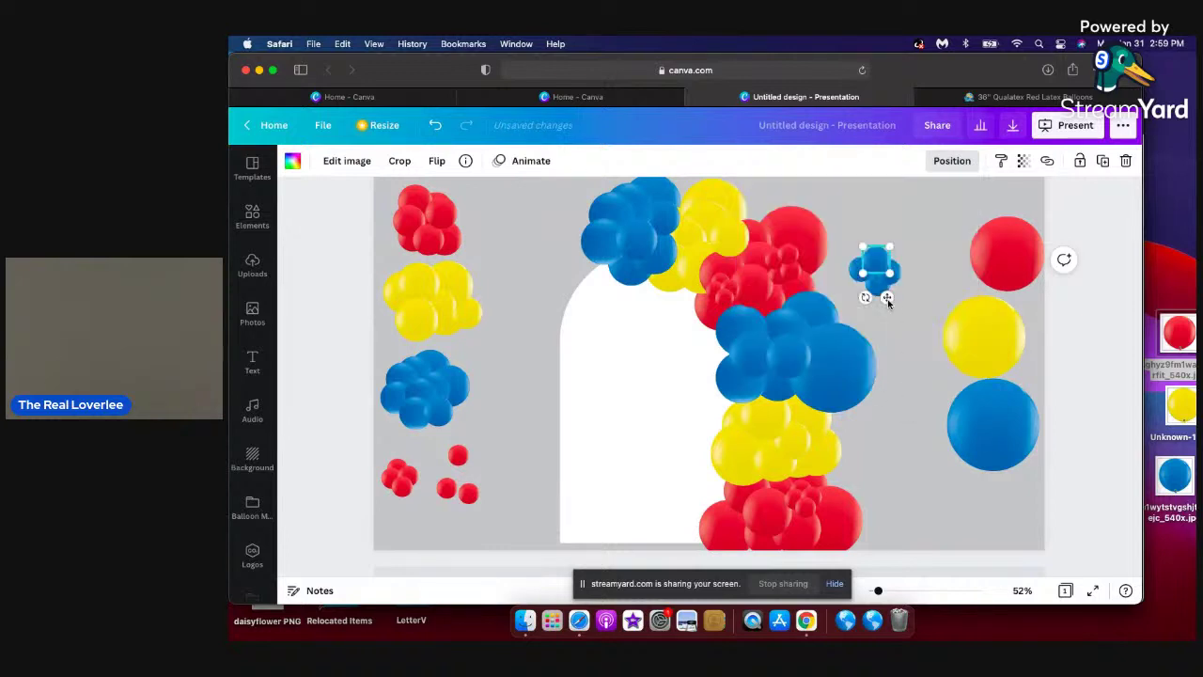
left_click(919, 301)
left_click(875, 284)
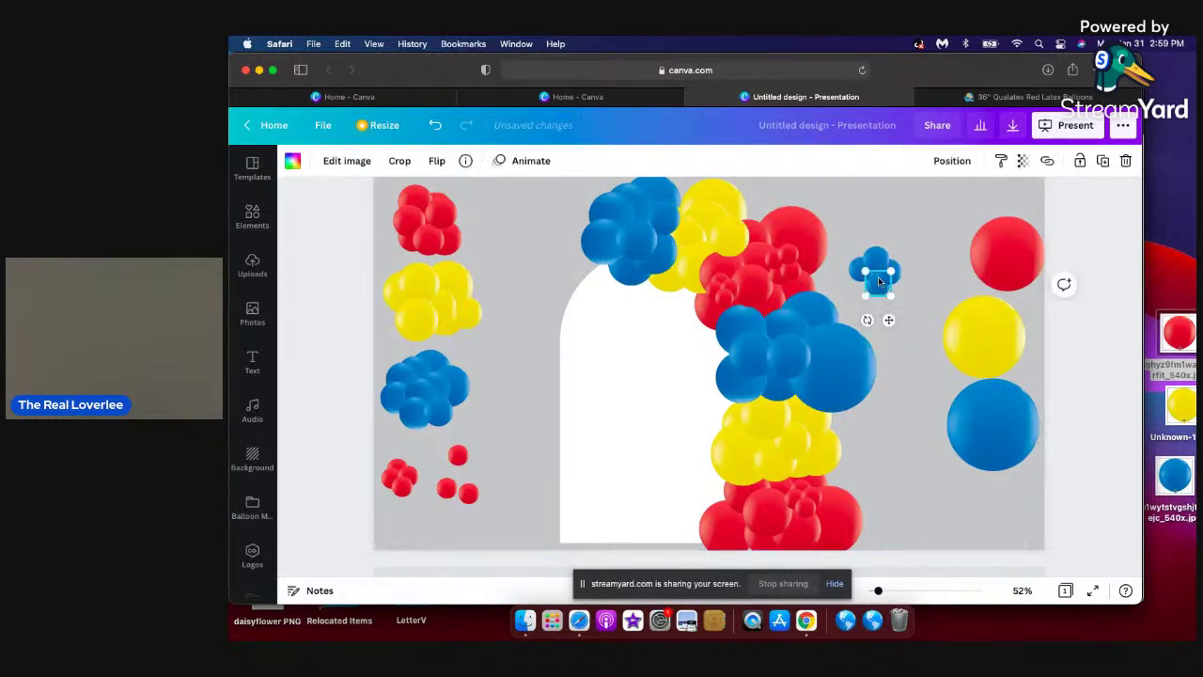
left_click(948, 161)
left_click(804, 201)
left_click(925, 454)
left_click(908, 295)
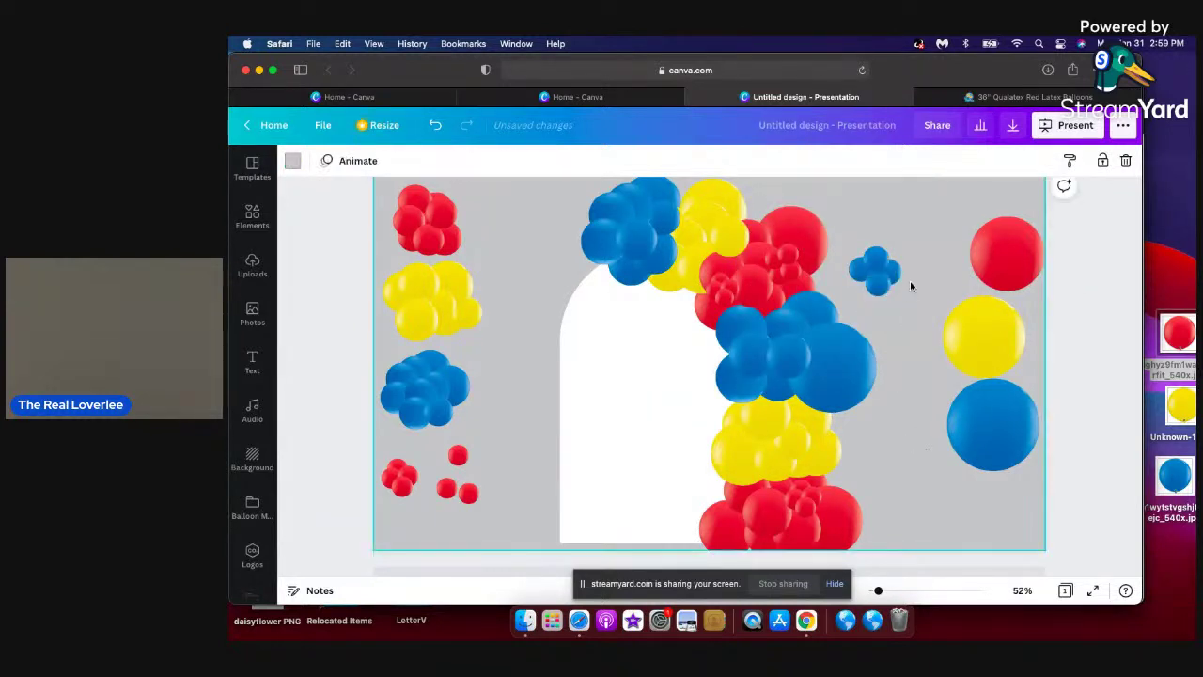
Shift the tiny blue cluster's top and bottom balloons slightly upward.
left_click(874, 261)
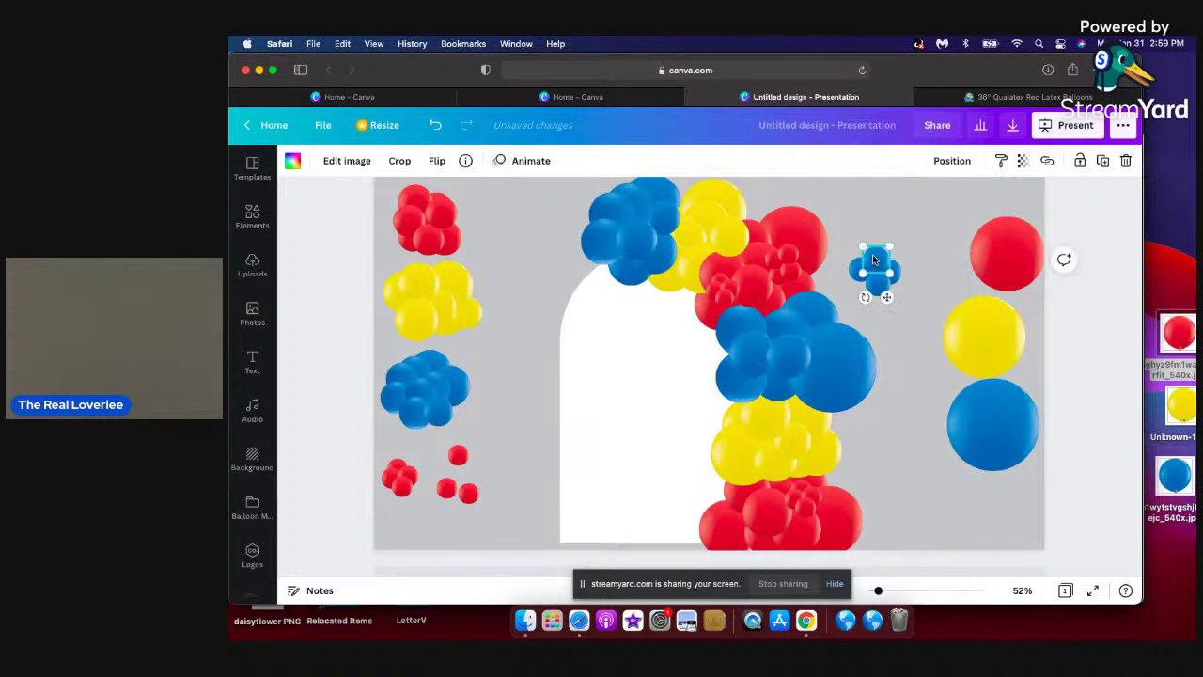
left_click_drag(872, 256, 873, 278)
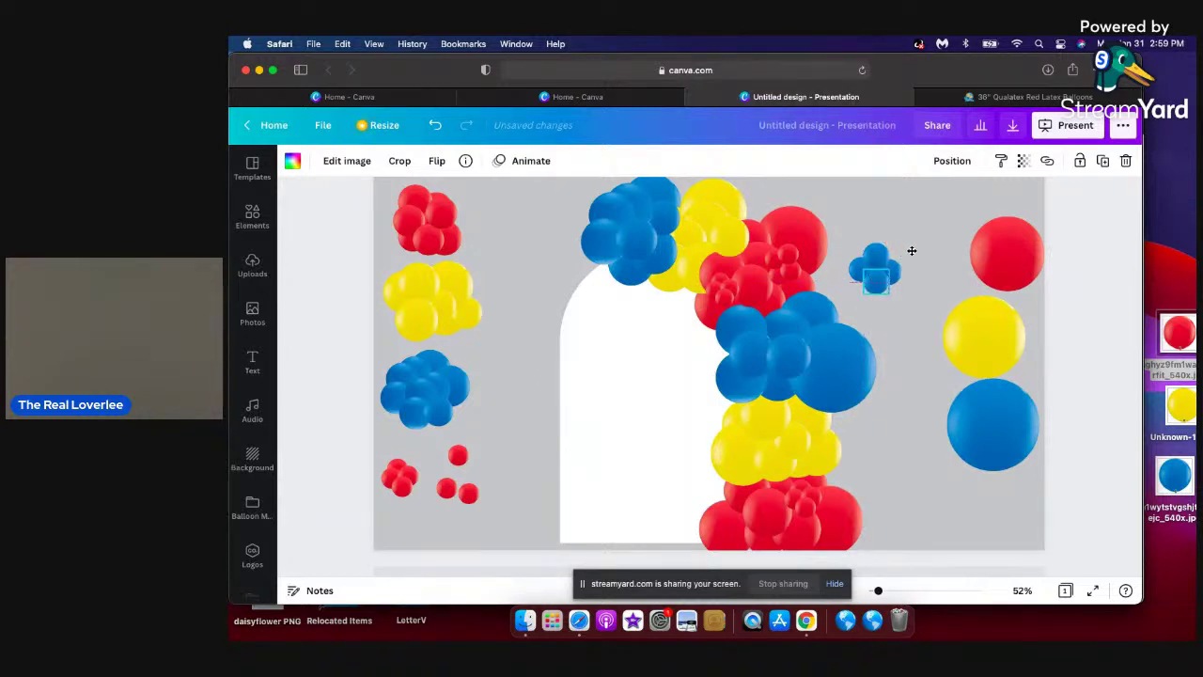
Nudge the right and top balloons of the tiny blue cluster slightly to even out their placement.
left_click(918, 252)
left_click_drag(894, 273, 899, 266)
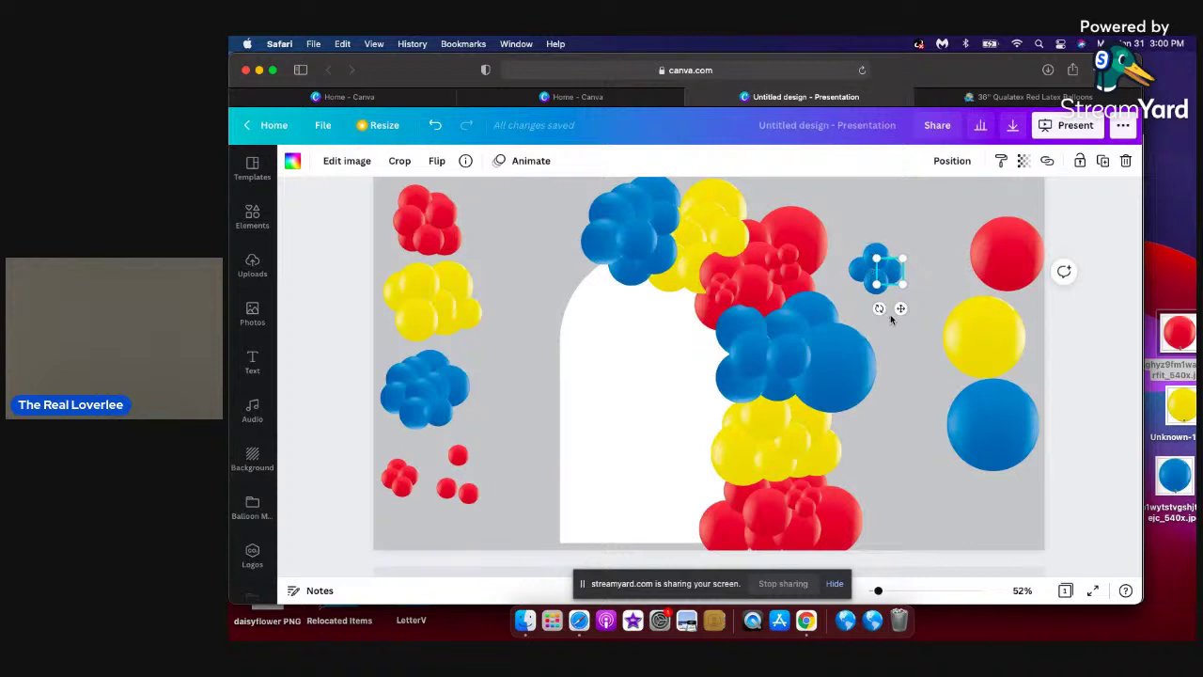
left_click(898, 308)
left_click(876, 259)
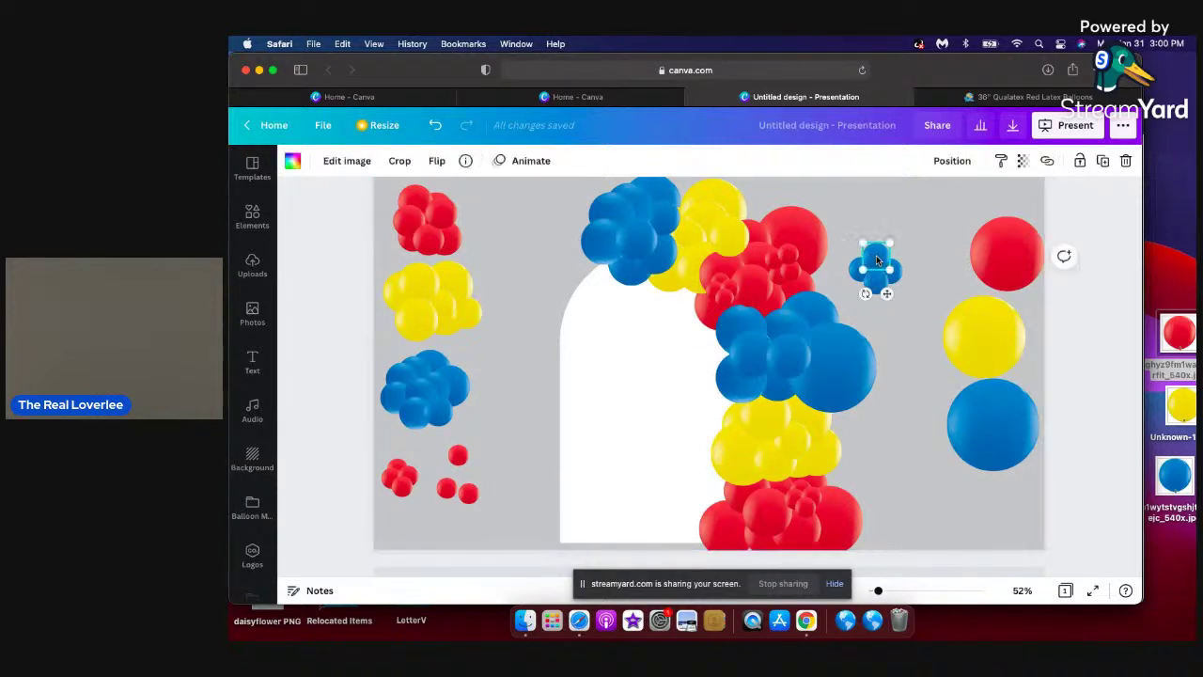
left_click_drag(876, 254, 875, 256)
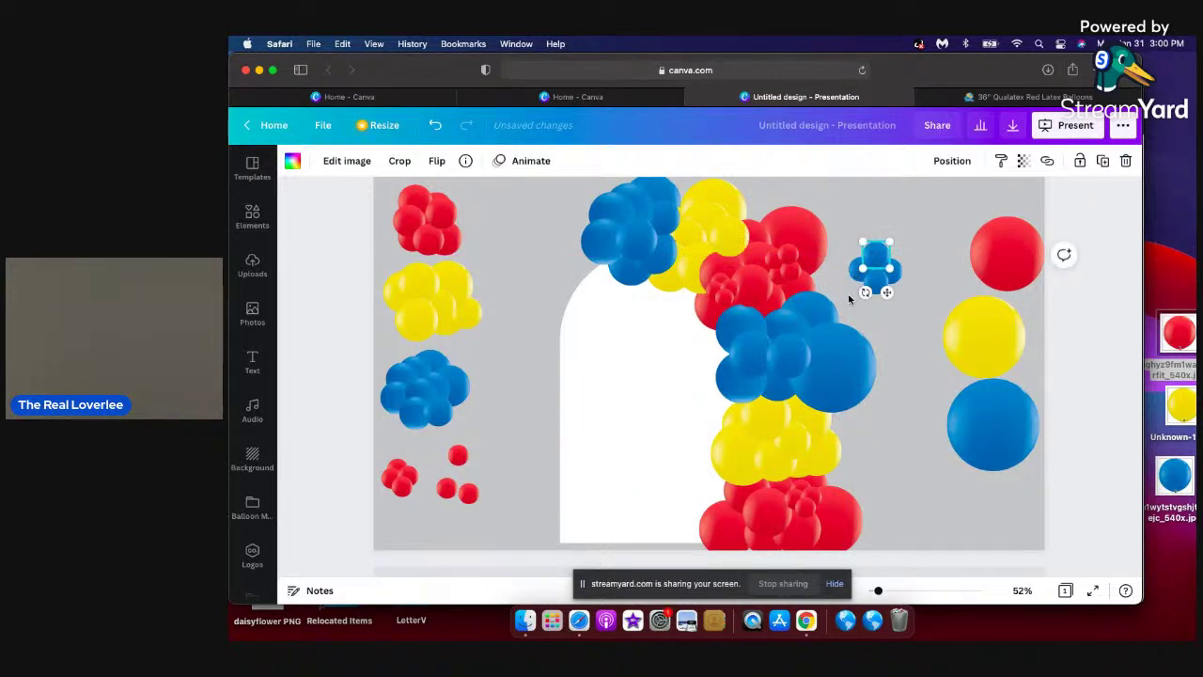
Move the tiny blue cluster's left balloon slightly right toward the centre and its bottom balloon slightly up.
left_click(847, 296)
left_click_drag(851, 272, 855, 272)
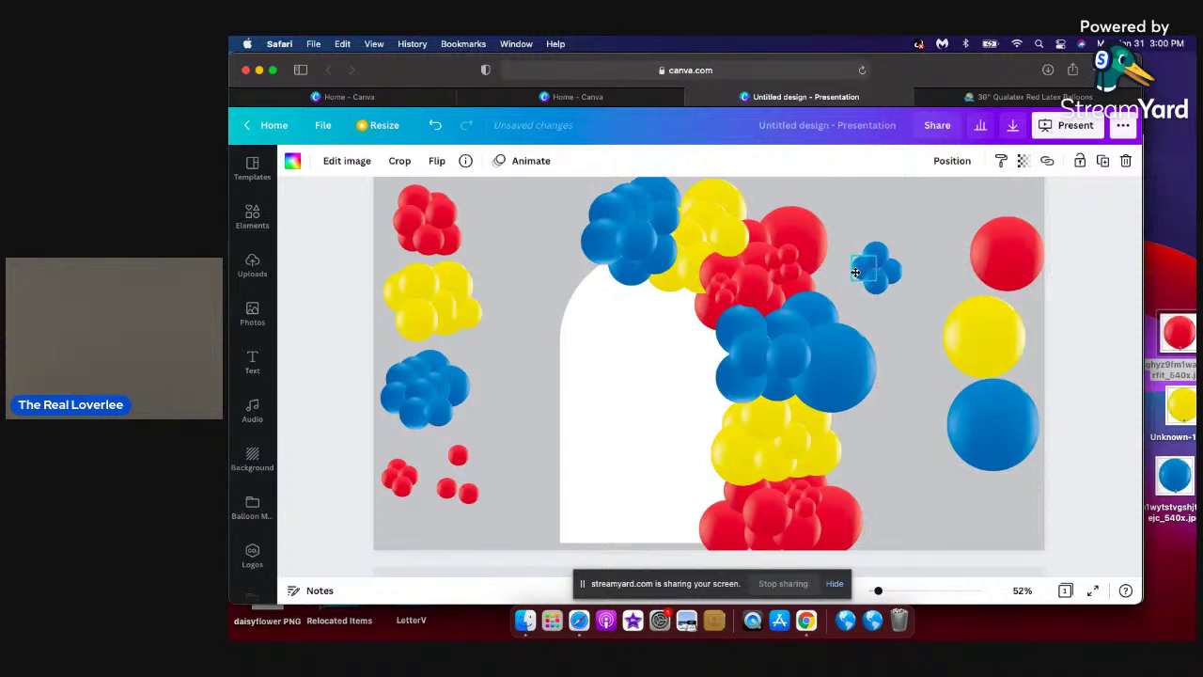
left_click(917, 225)
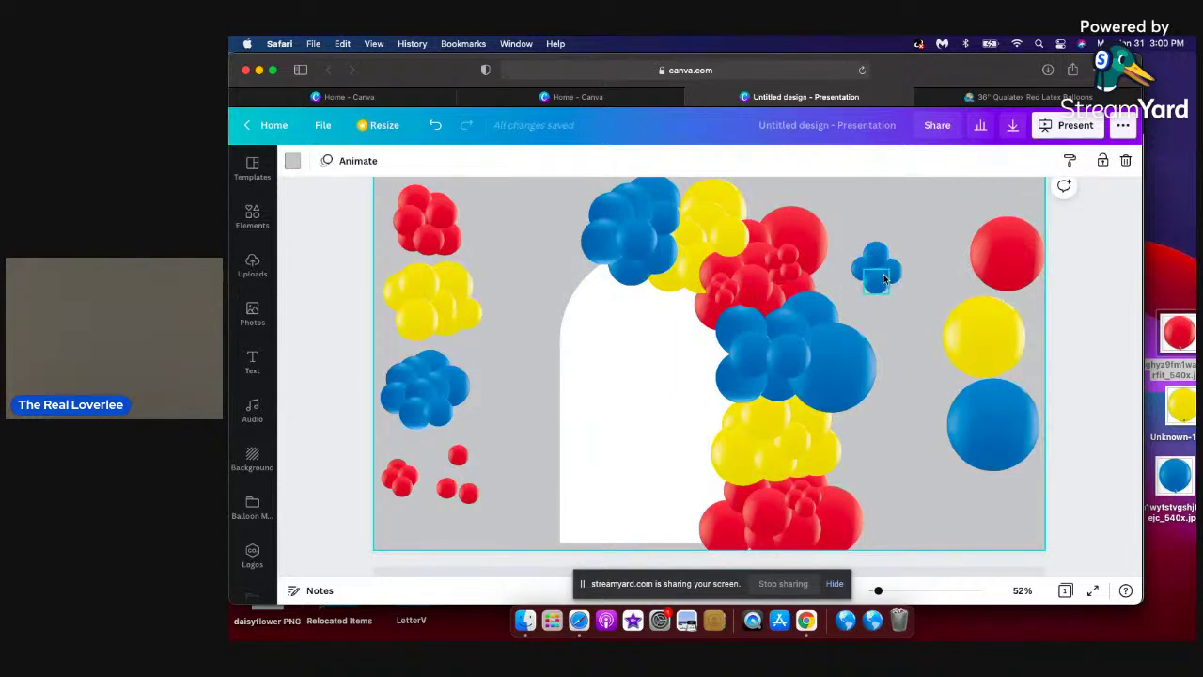
left_click(884, 279)
left_click_drag(884, 276, 881, 276)
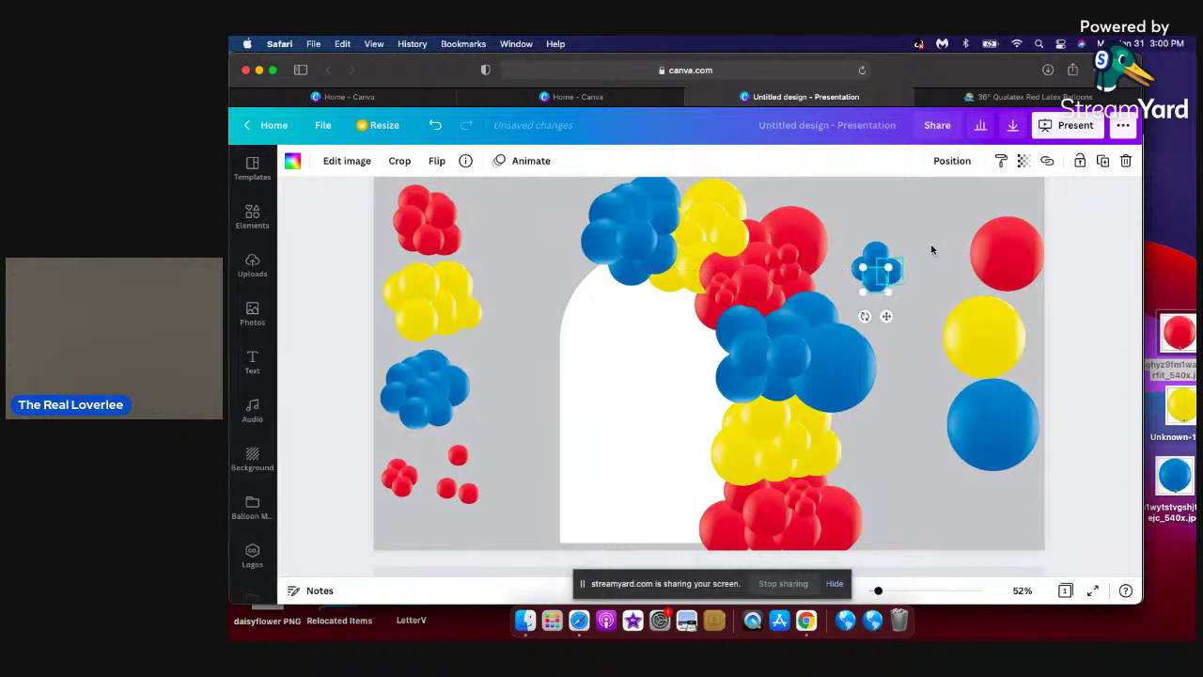
left_click(931, 252)
Bring the right balloon of the tiny blue cluster forward, and bring the left balloon forward to the frontmost layer.
left_click(895, 271)
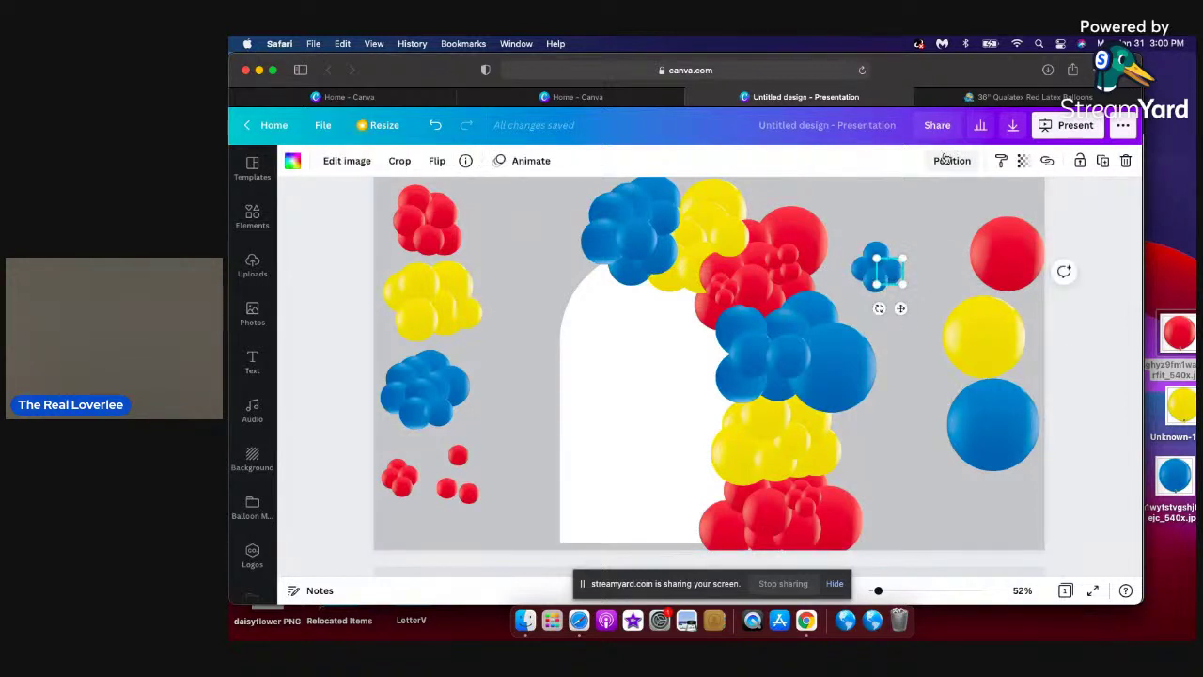
left_click(951, 160)
left_click(799, 202)
left_click(910, 369)
left_click(910, 370)
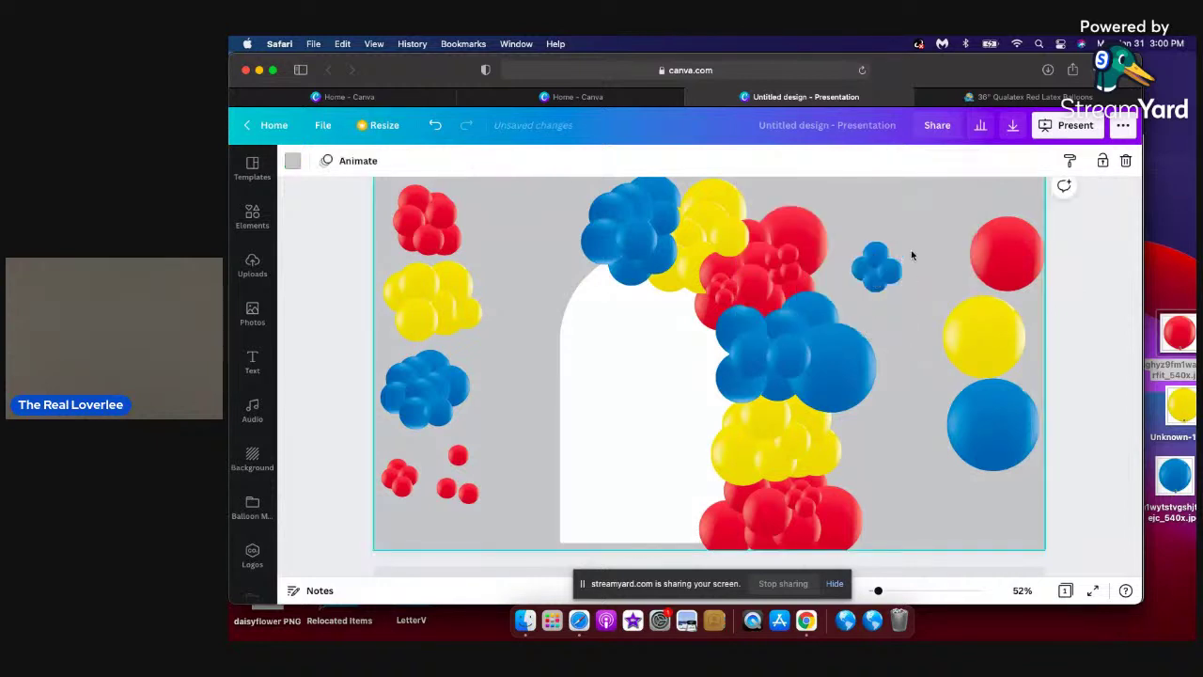
left_click(863, 263)
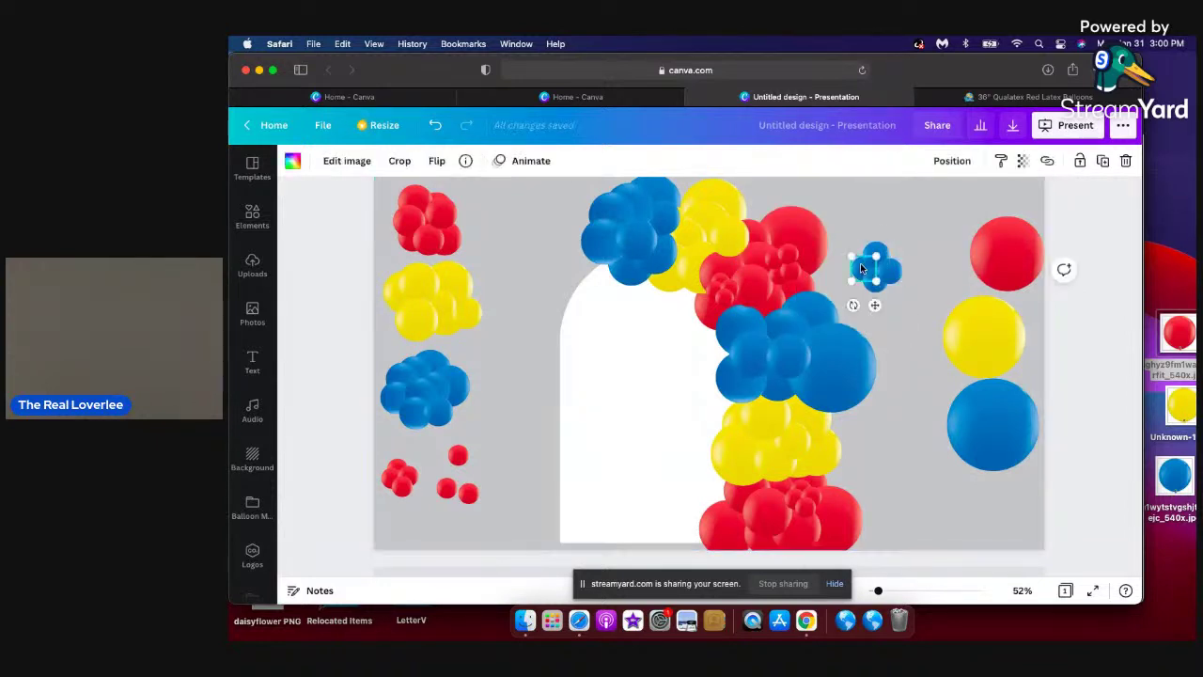
left_click(952, 161)
left_click(787, 205)
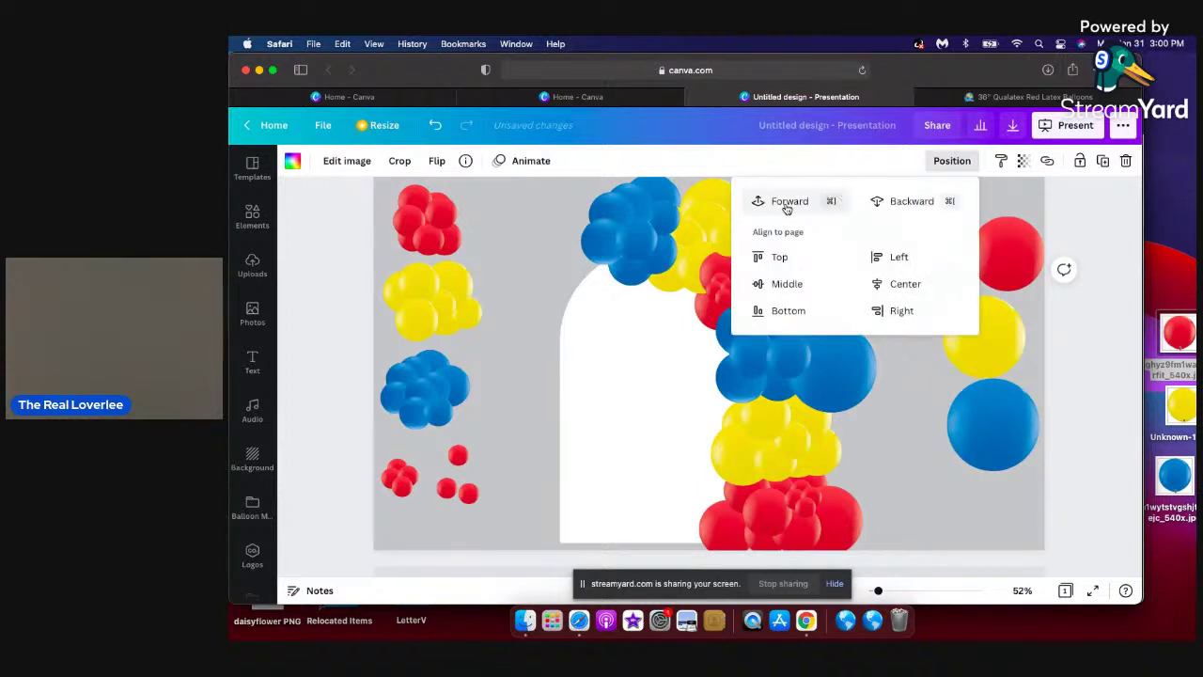
left_click(795, 204)
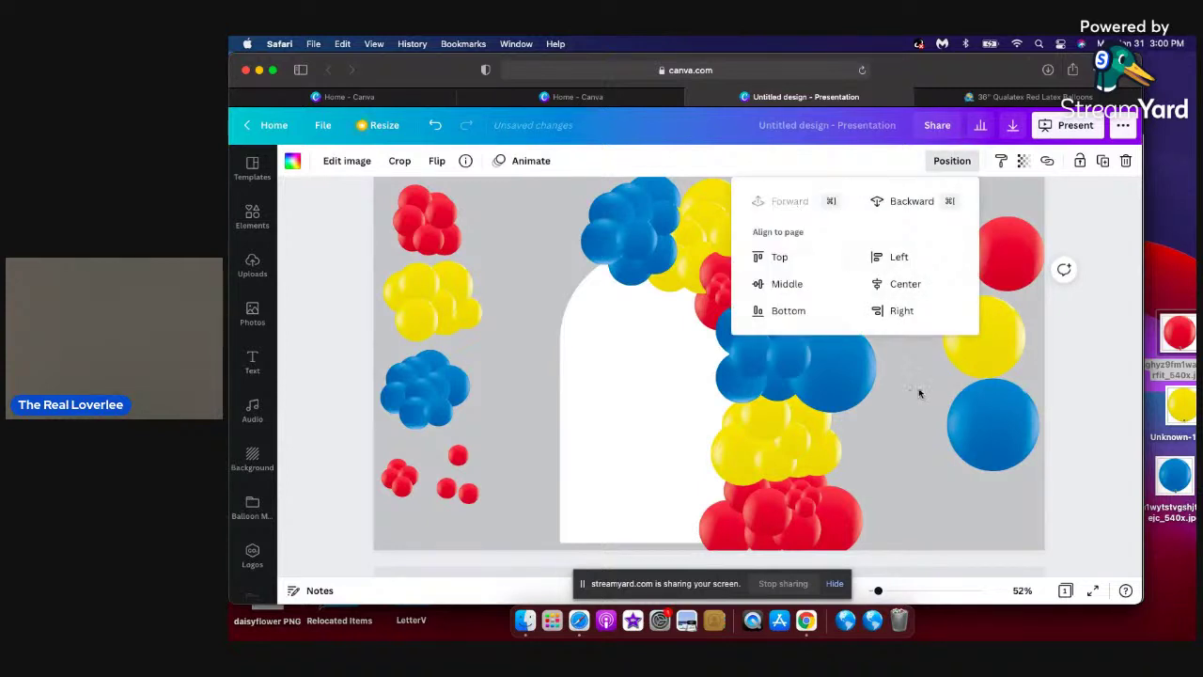
left_click(910, 365)
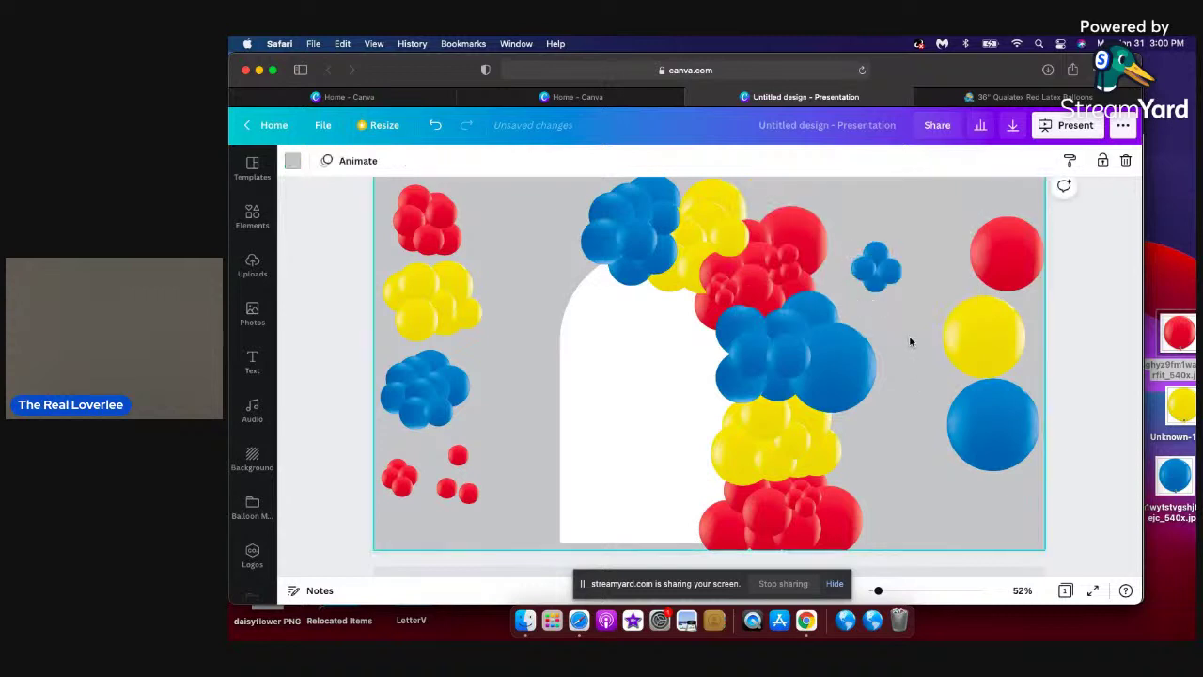
Bring the top balloon of the tiny blue cluster forward.
left_click(895, 272)
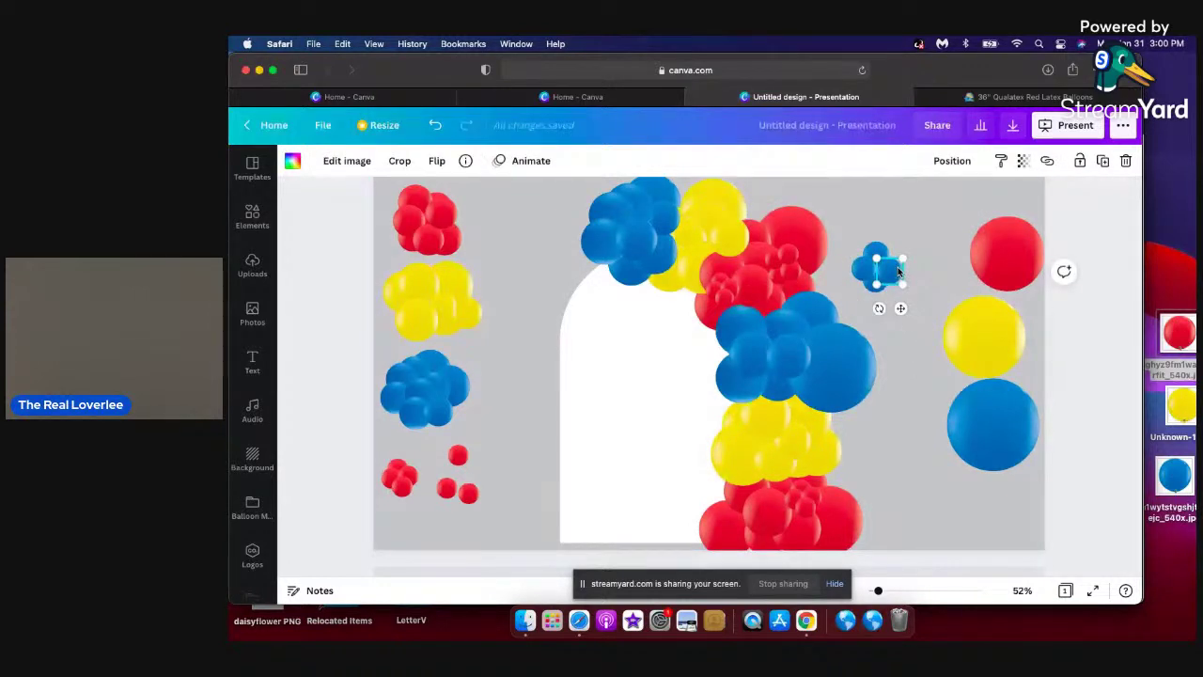
left_click_drag(898, 271, 895, 265)
left_click(949, 161)
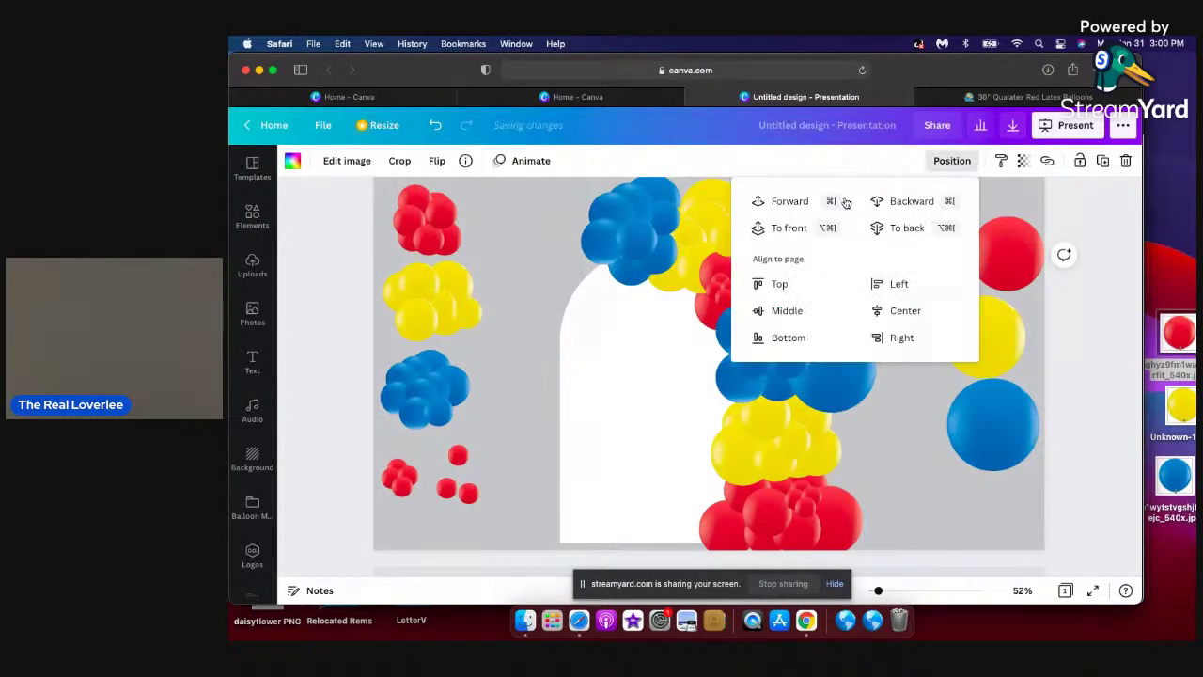
left_click(919, 402)
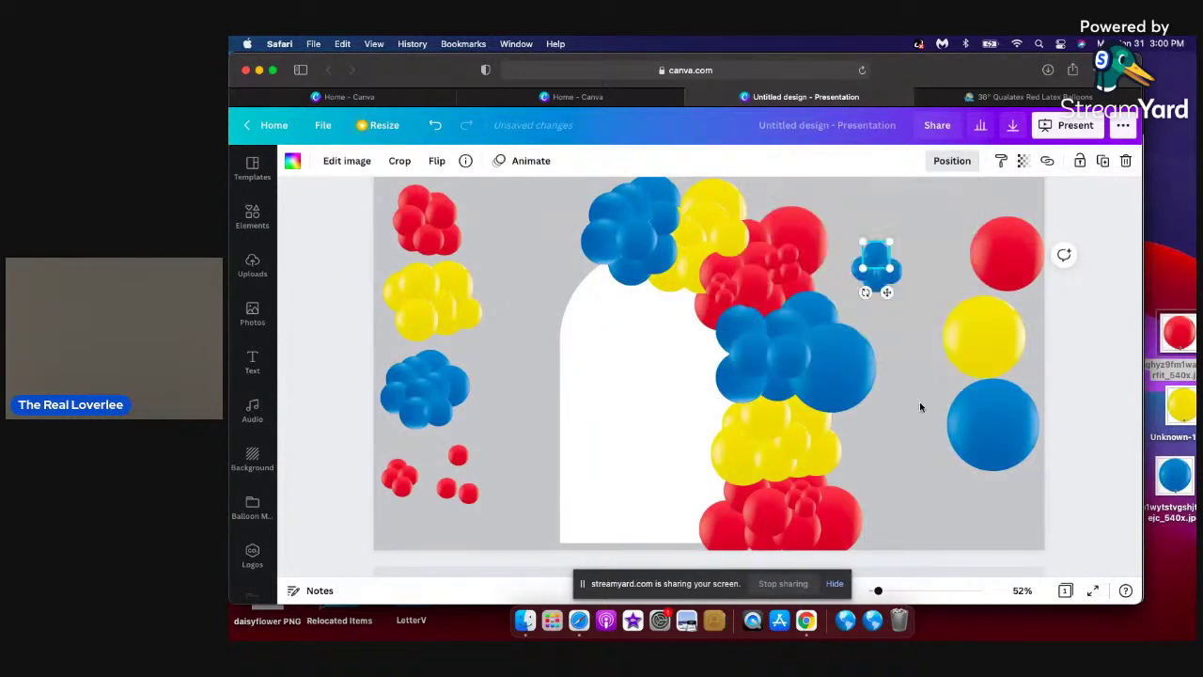
left_click(917, 285)
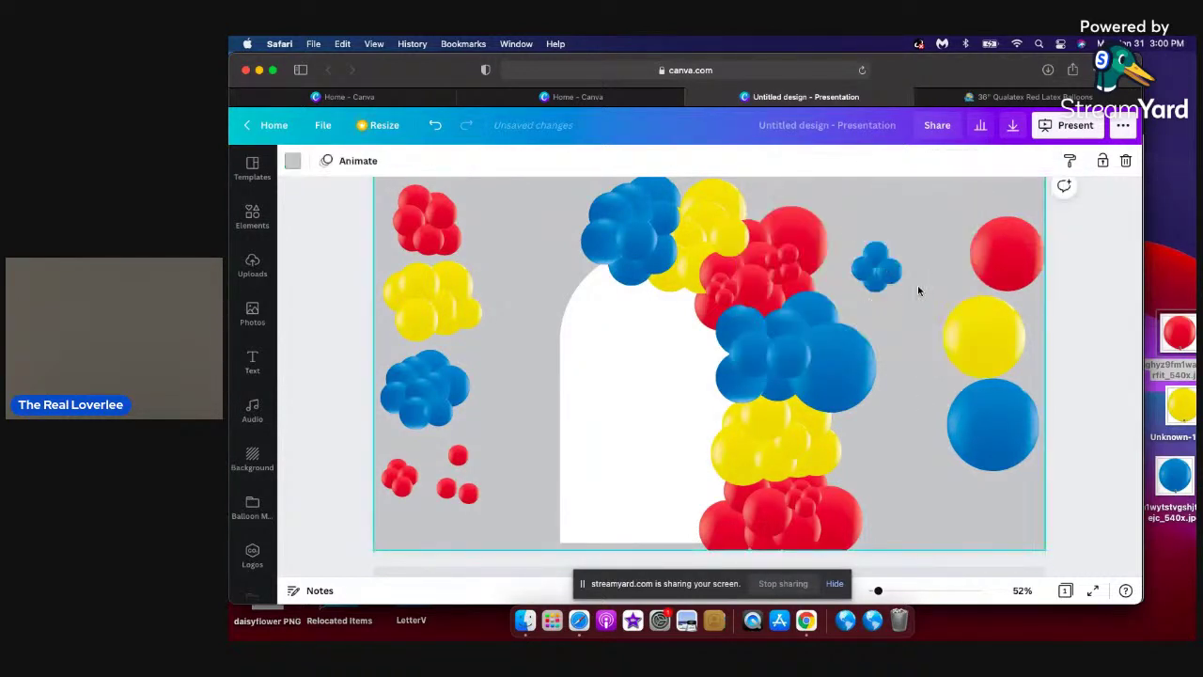
Duplicate the whole four-balloon tiny blue cluster and delete the three loose tiny red balloons beside the tiny red cluster.
left_click(874, 246)
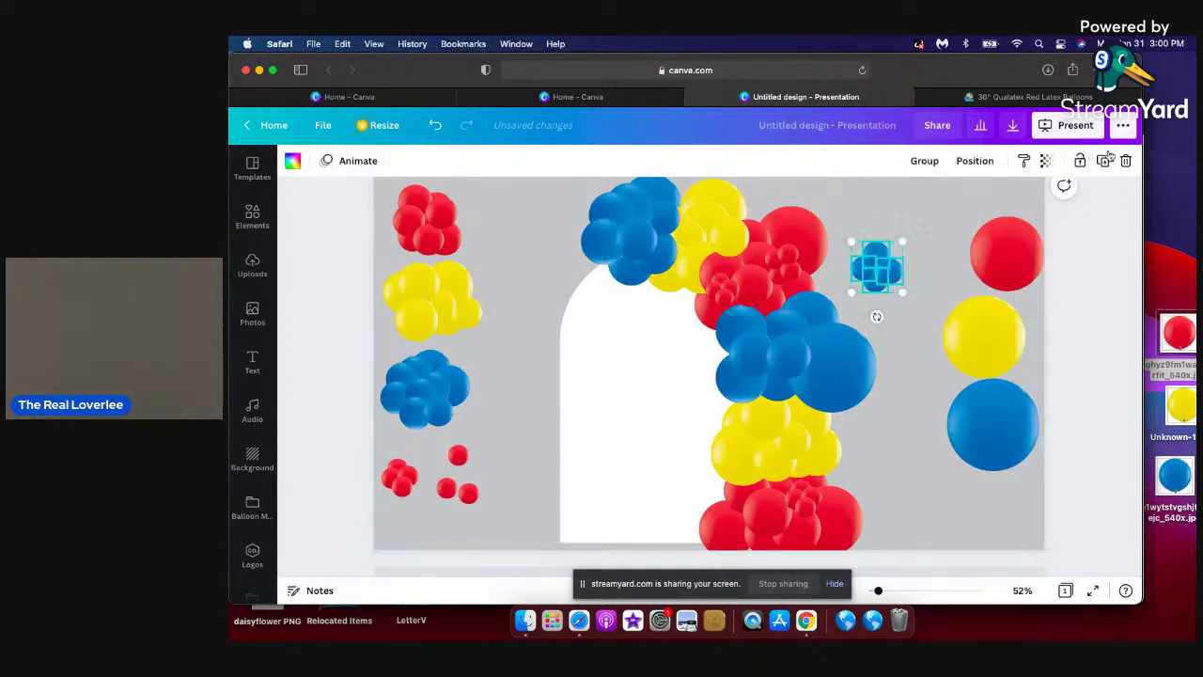
left_click(1103, 162)
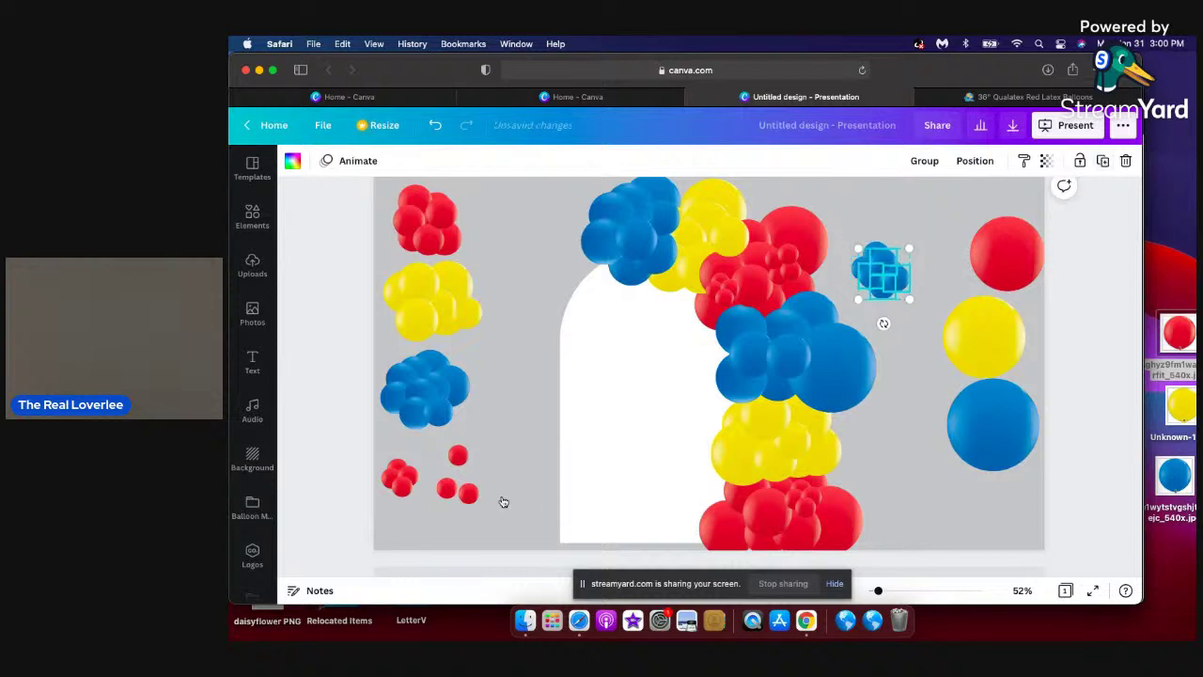
left_click(444, 448)
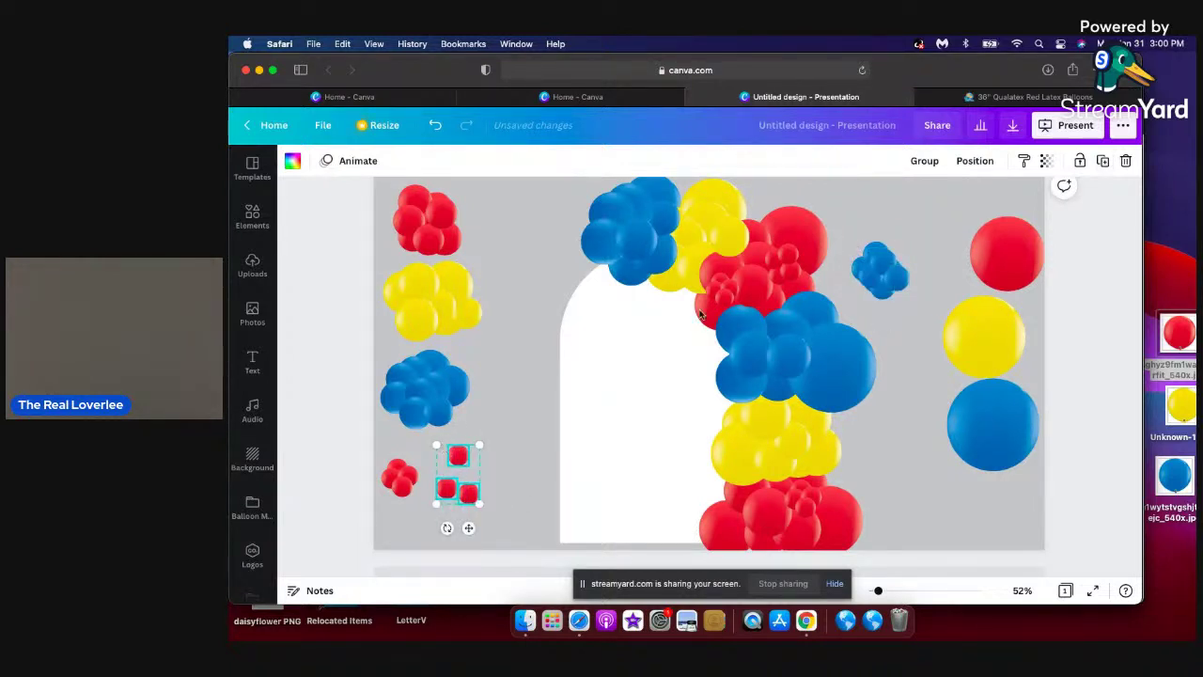
key("BackSpace")
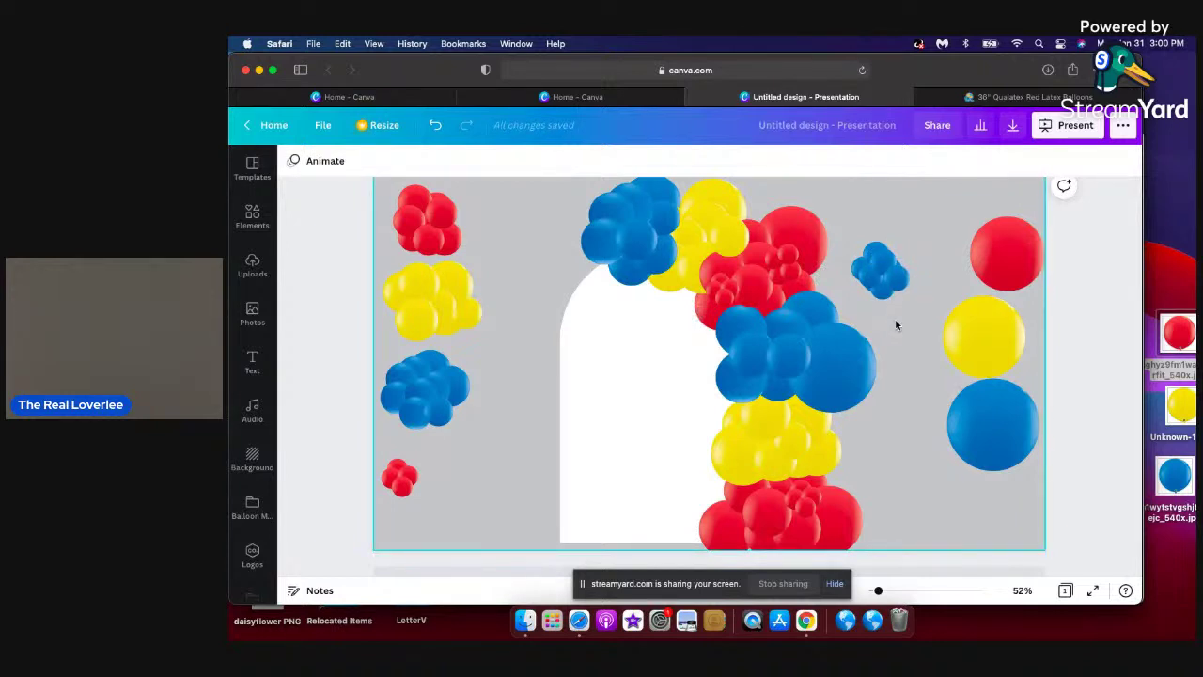
Undo the deletion of the loose red balloons and the duplication of the tiny blue cluster.
key("super+z")
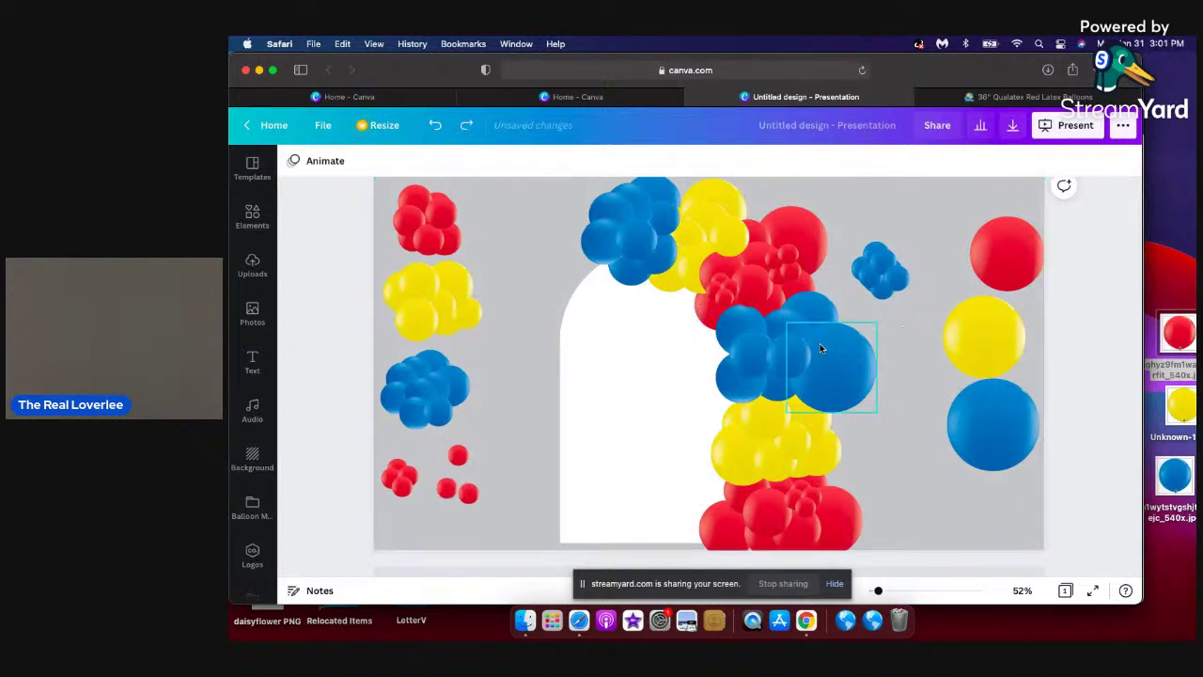
key("super+z")
left_click(880, 298)
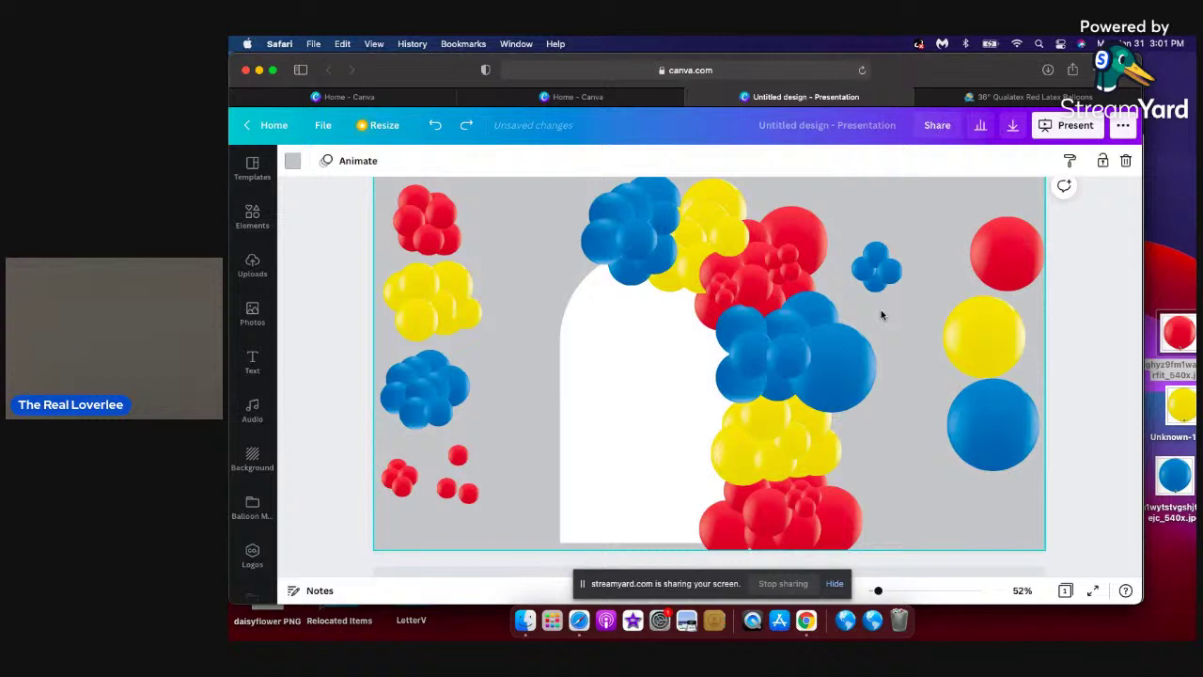
key("super+z")
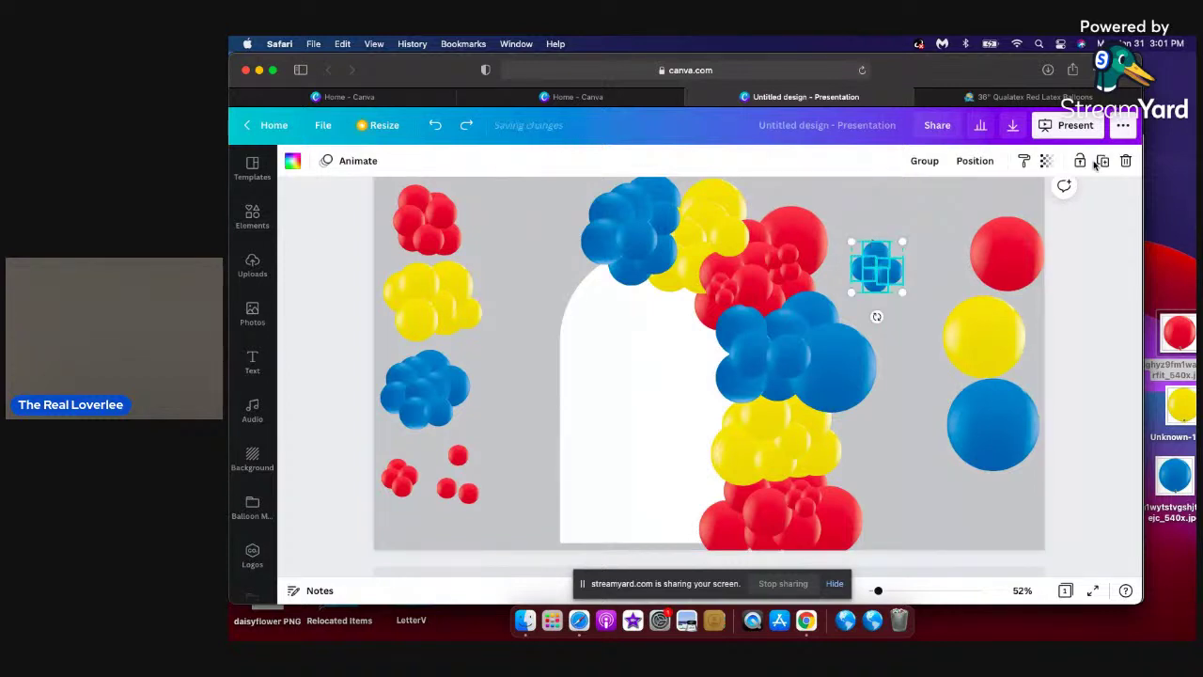
Duplicate the tiny blue cluster, place the copy below the tiny red cluster at the page's lower left, and shrink it slightly.
left_click(1103, 161)
left_click_drag(883, 268, 432, 494)
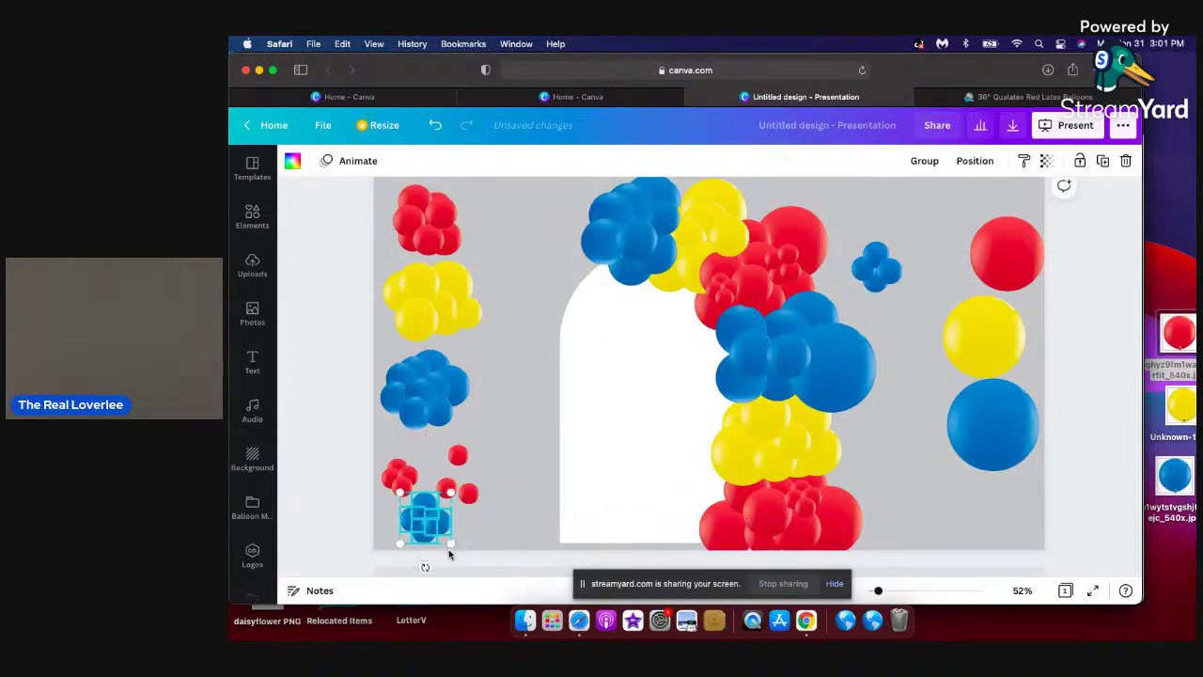
left_click_drag(450, 544, 437, 536)
Place a tiny blue cluster copy on the lower middle of the garland's large blue section beside the arch.
left_click(463, 437)
left_click_drag(459, 437, 766, 385)
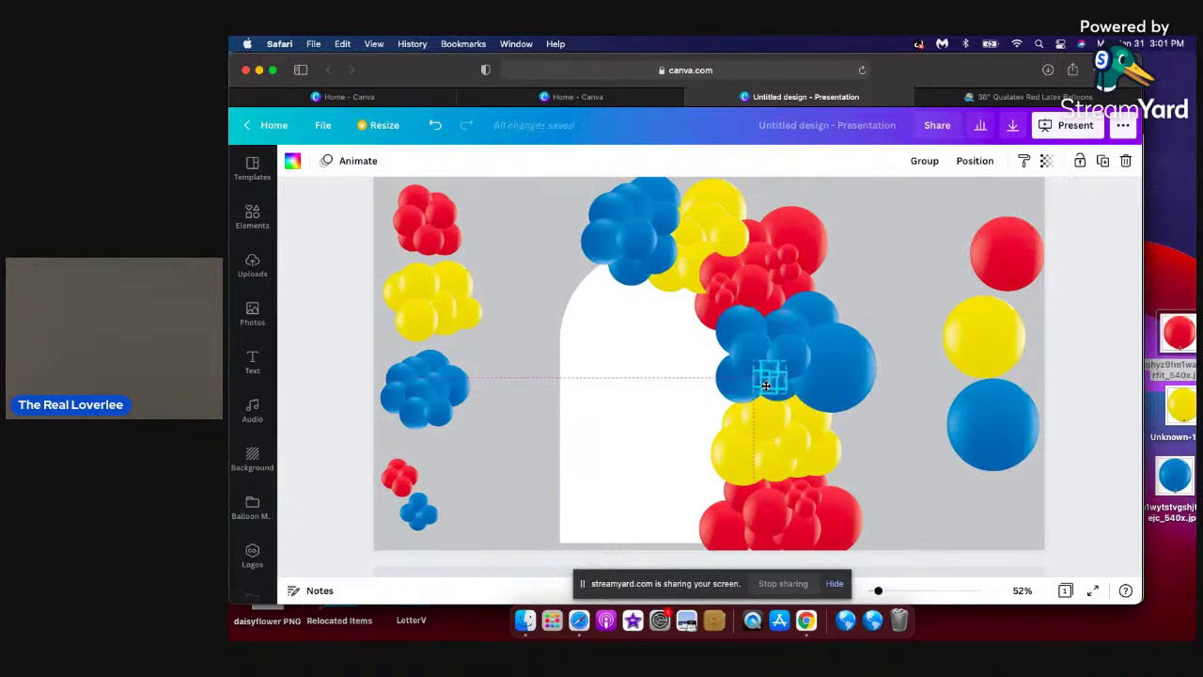
left_click(878, 286)
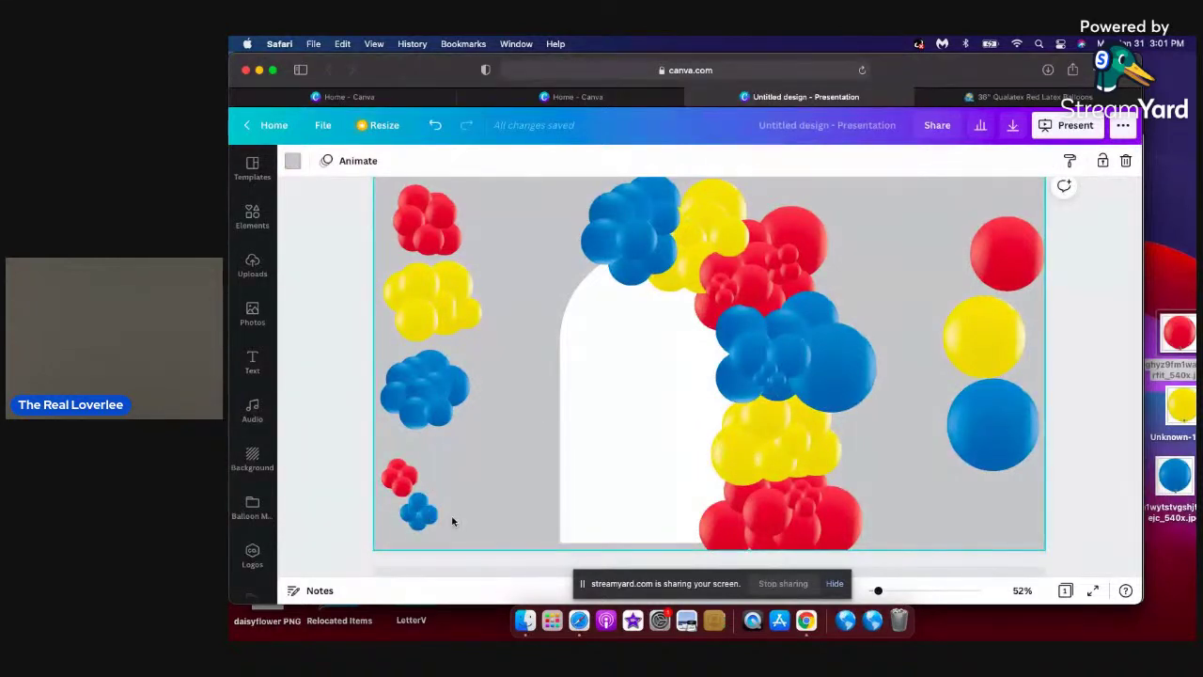
Duplicate the tiny blue cluster below the tiny red one and place the copy on the upper right of the garland's large blue section.
left_click(397, 512)
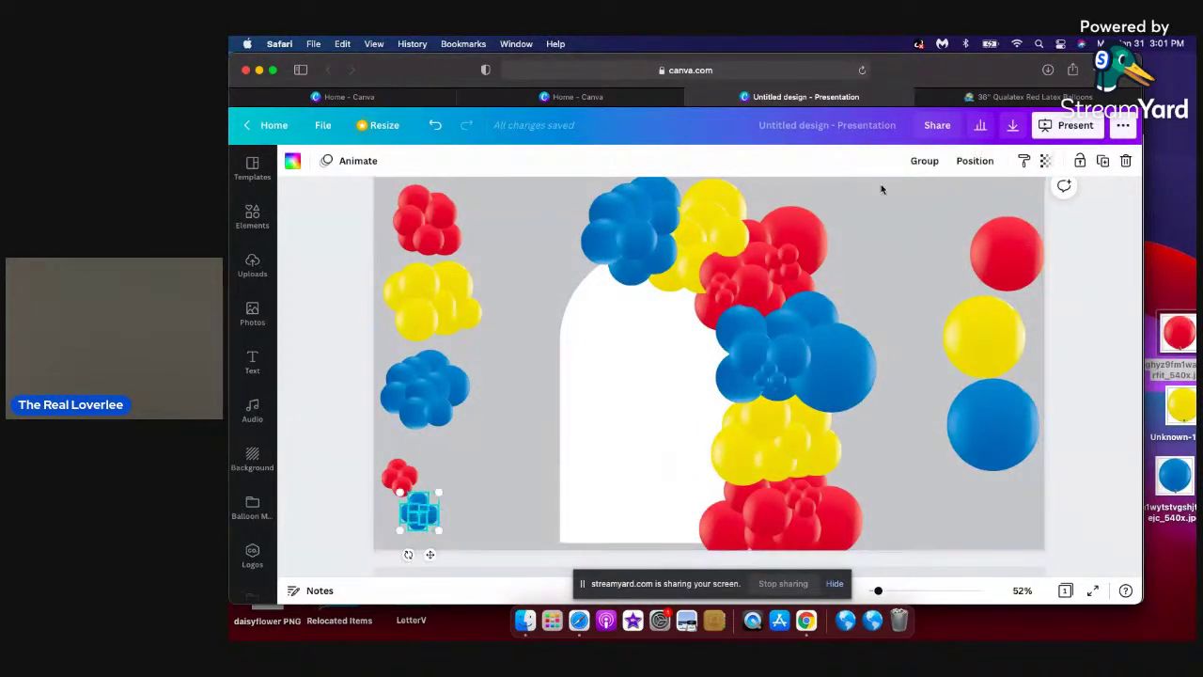
left_click(1104, 161)
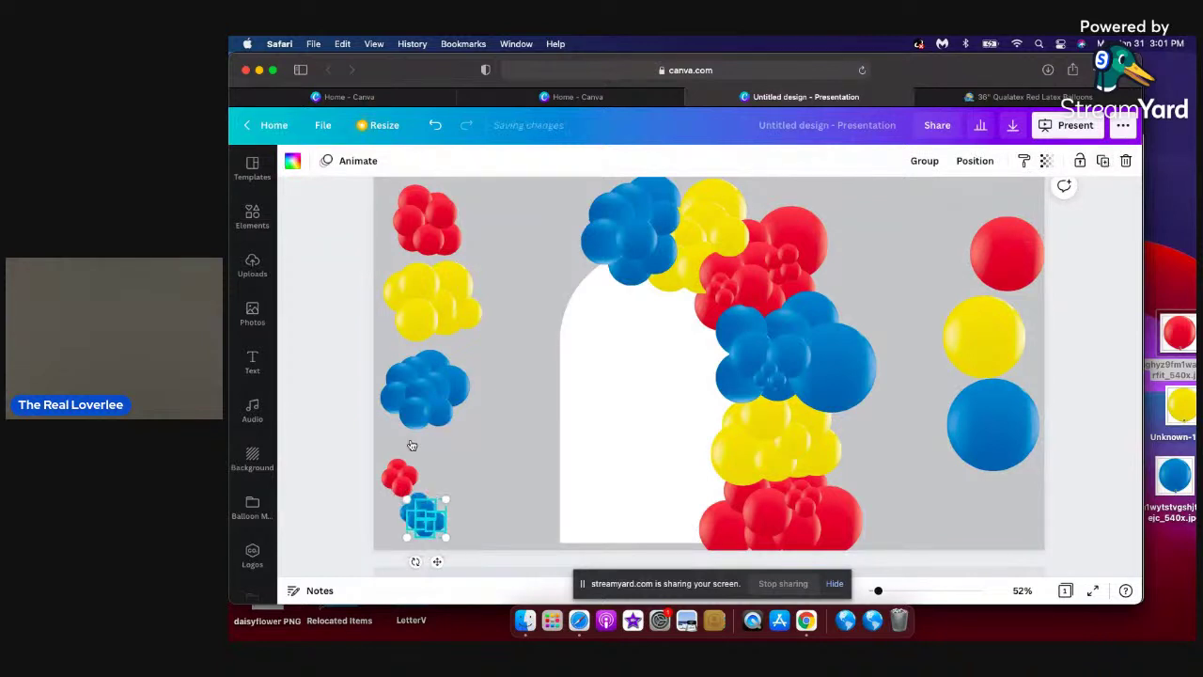
left_click_drag(723, 353, 821, 328)
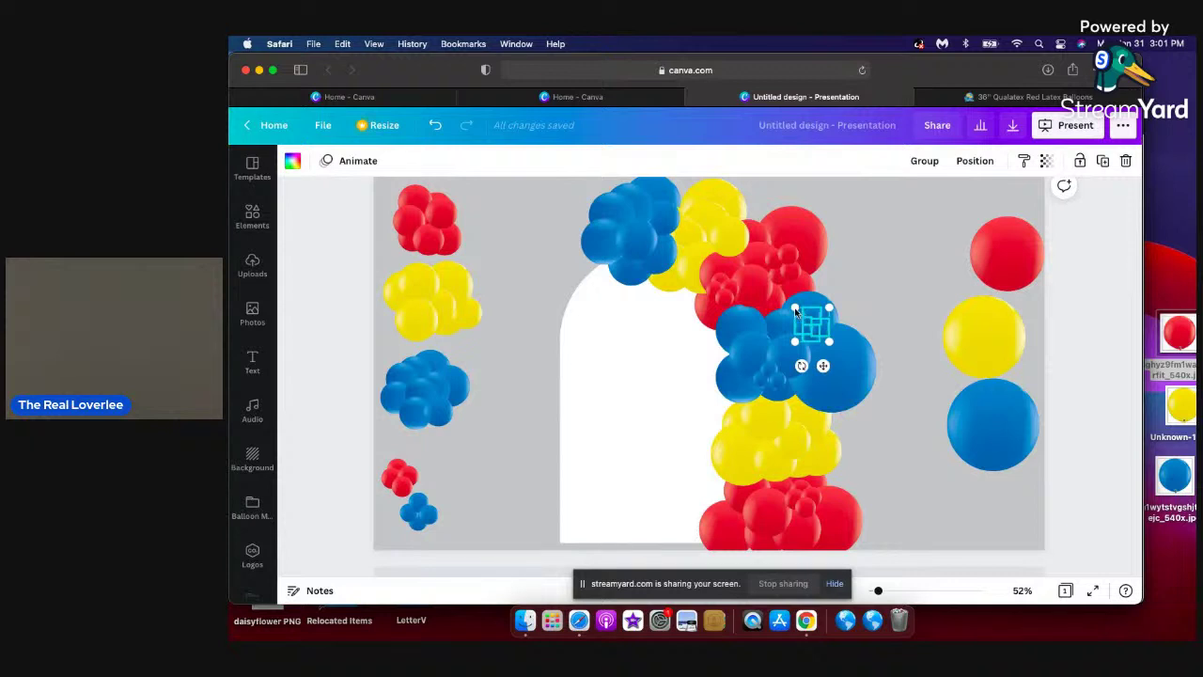
left_click_drag(797, 308, 795, 308)
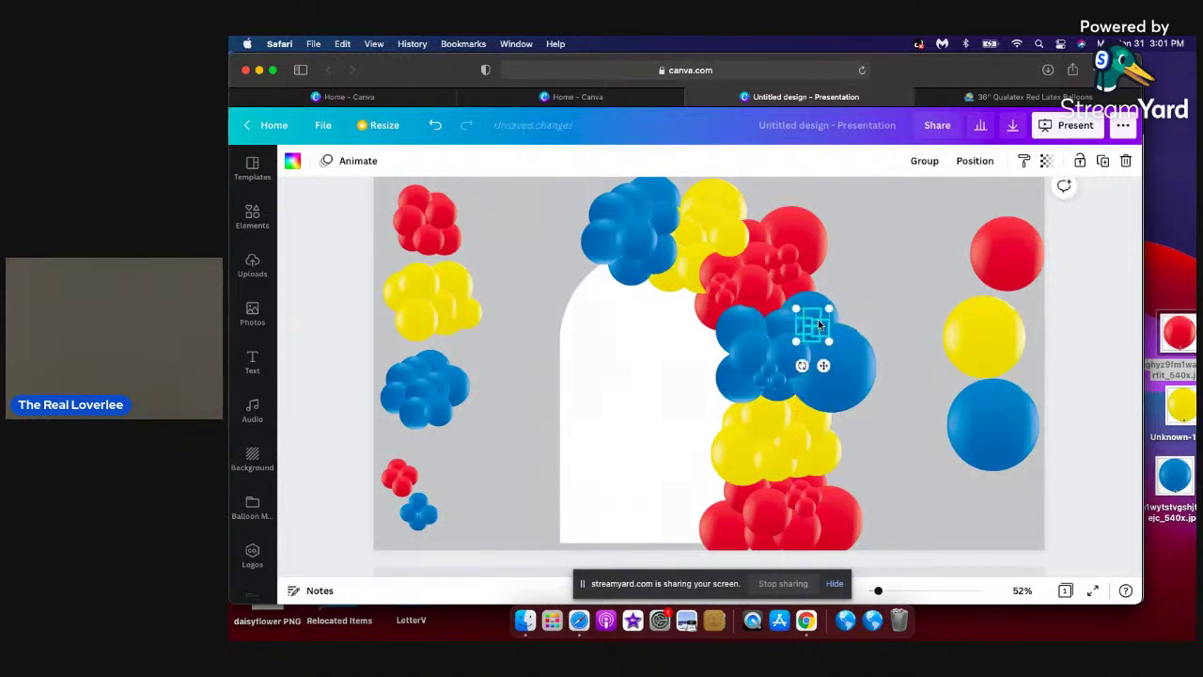
left_click(902, 241)
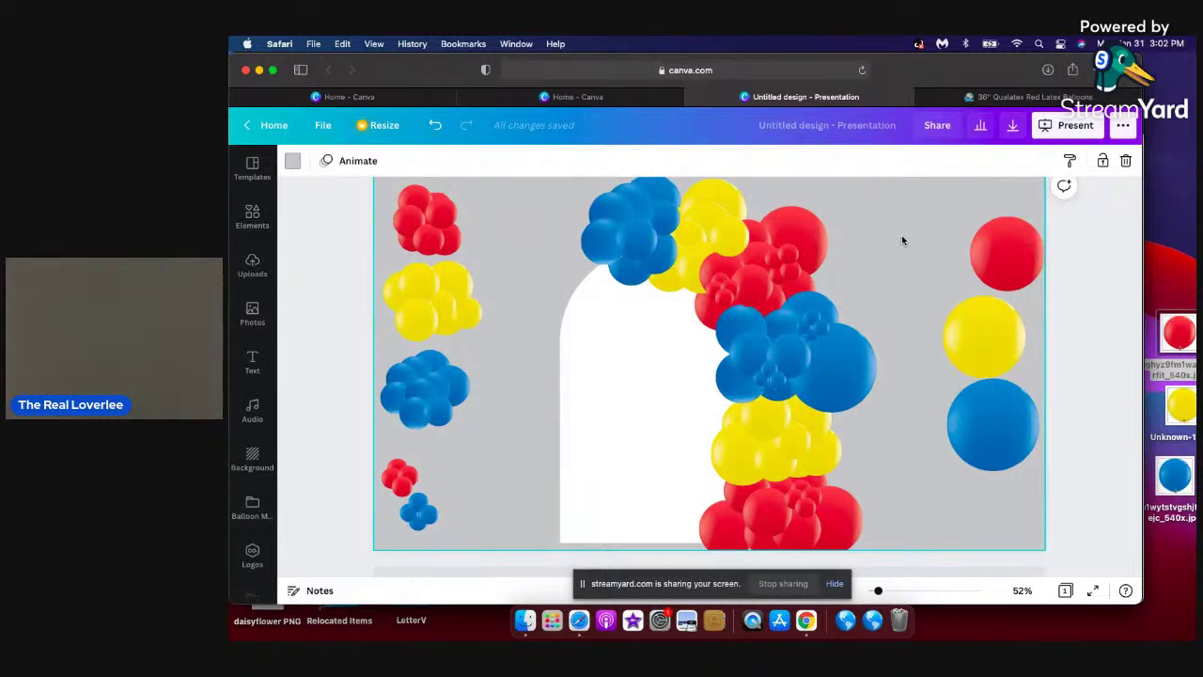
Shrink the single yellow balloon beside the garland slightly, and place a duplicate in the empty area right of the garland's upper red section.
left_click(986, 335)
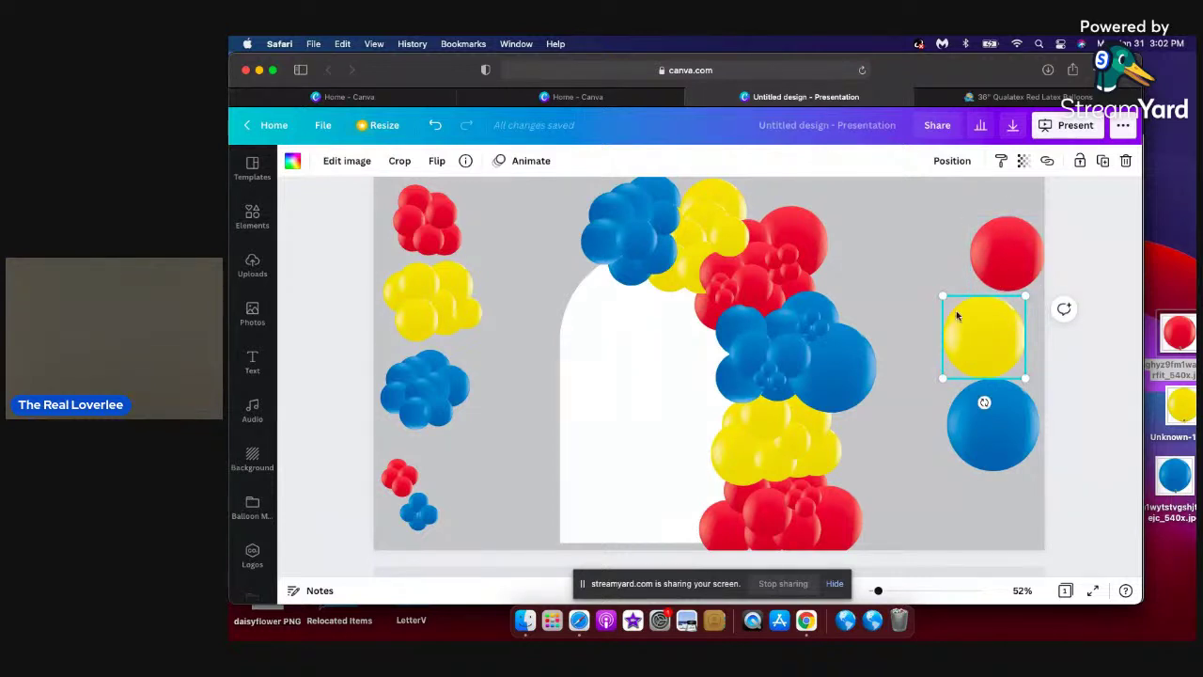
left_click_drag(943, 296, 954, 308)
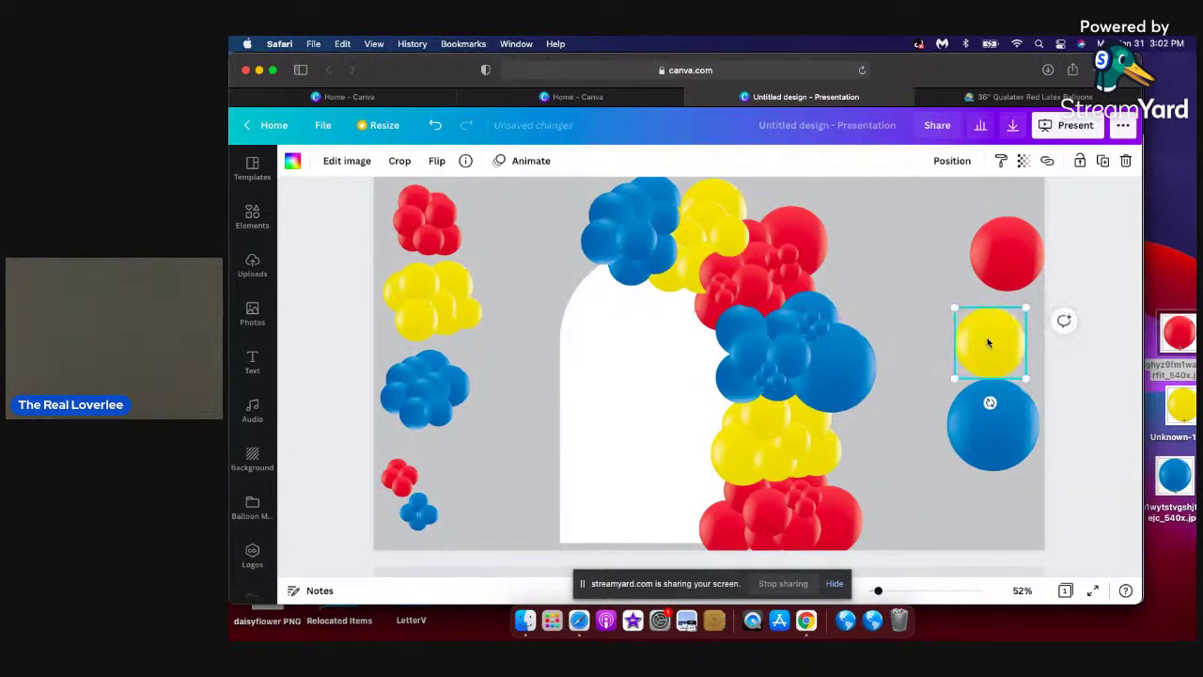
left_click(1103, 161)
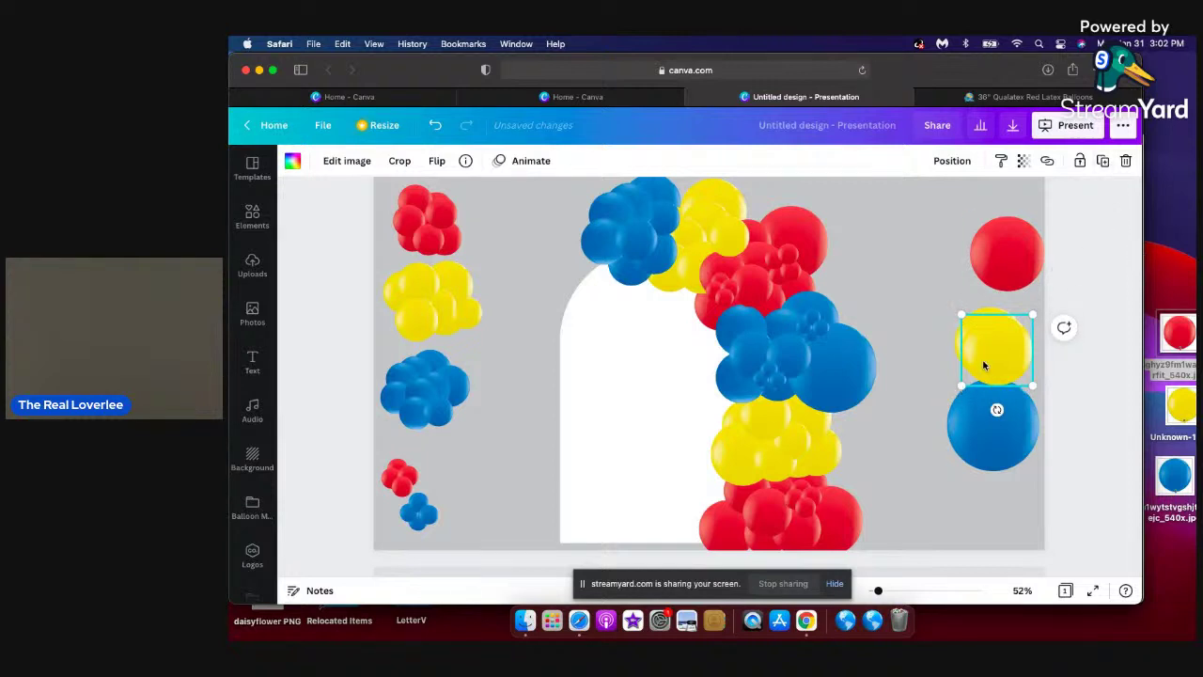
left_click_drag(884, 229, 888, 252)
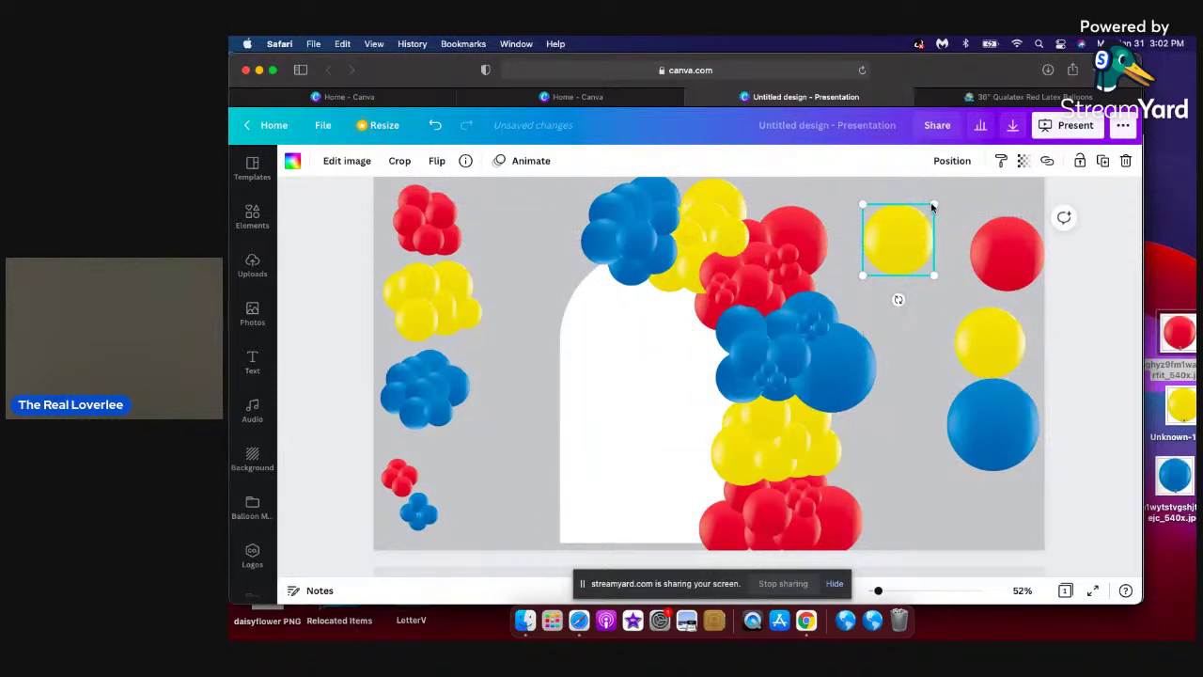
Shrink the yellow balloon right of the garland to a tiny size, and place two duplicates beside and above it, overlapping.
left_click_drag(933, 204, 886, 251)
left_click(1103, 163)
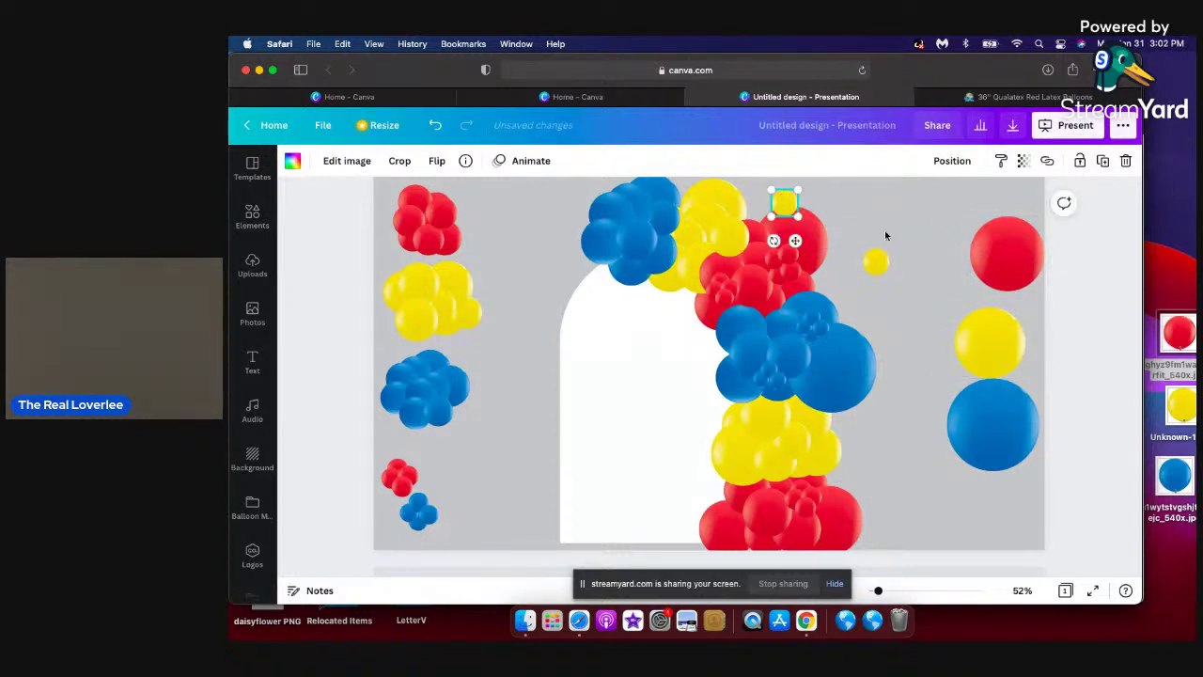
left_click_drag(784, 202, 896, 255)
left_click(918, 285)
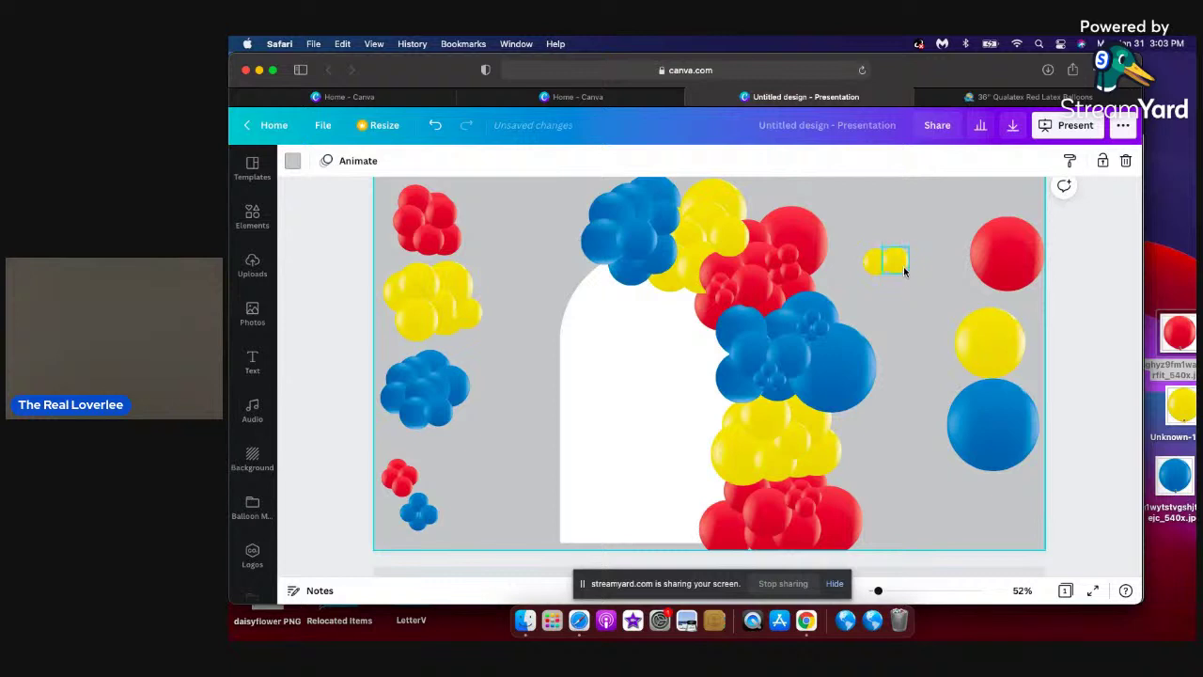
left_click(904, 271)
left_click_drag(904, 272, 888, 244)
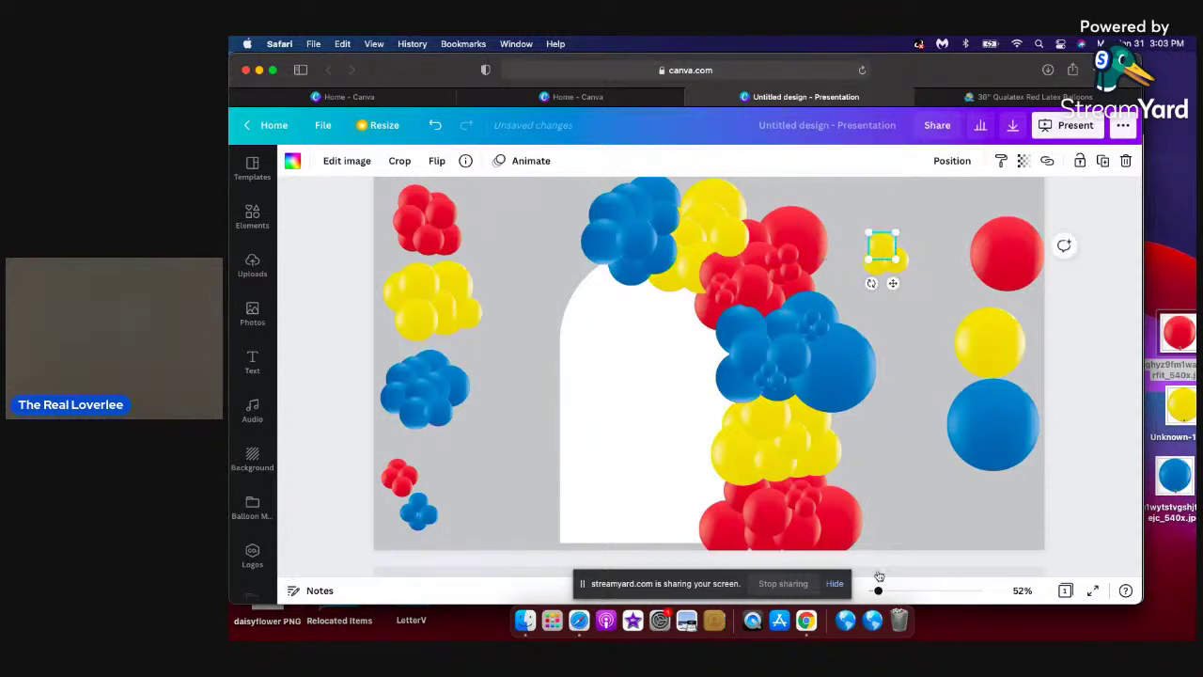
Add a fourth tiny yellow balloon below the other three to form a four-balloon cluster right of the garland.
left_click_drag(880, 590, 881, 590)
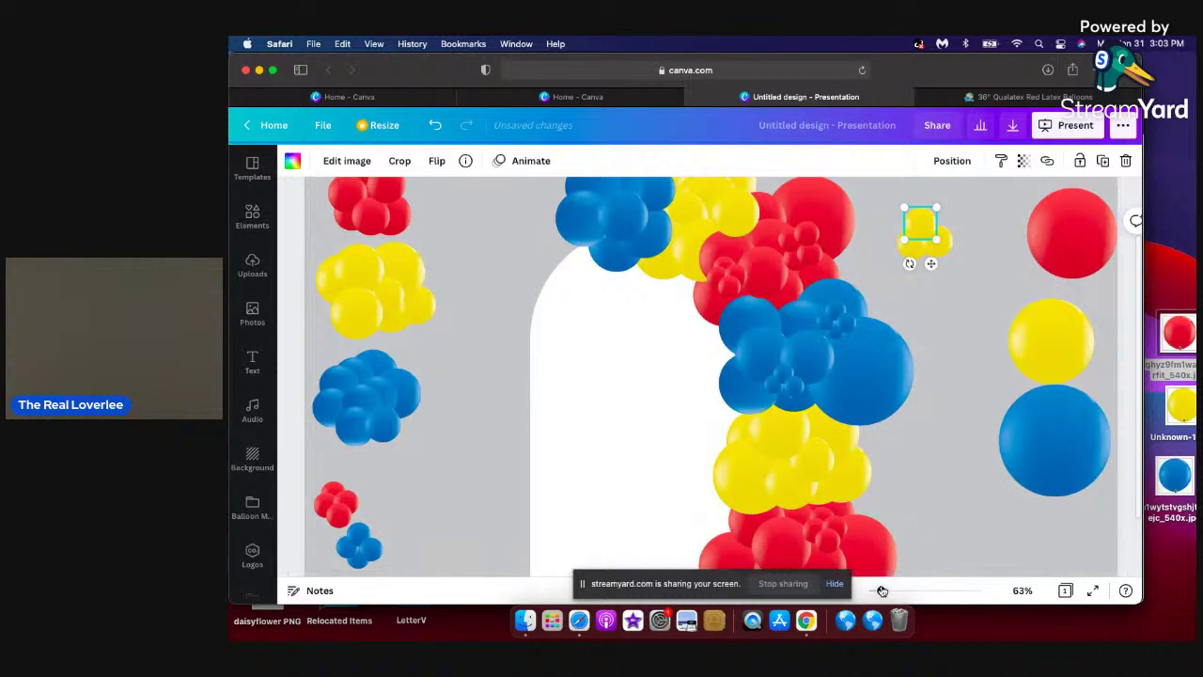
left_click(956, 254)
left_click(925, 231)
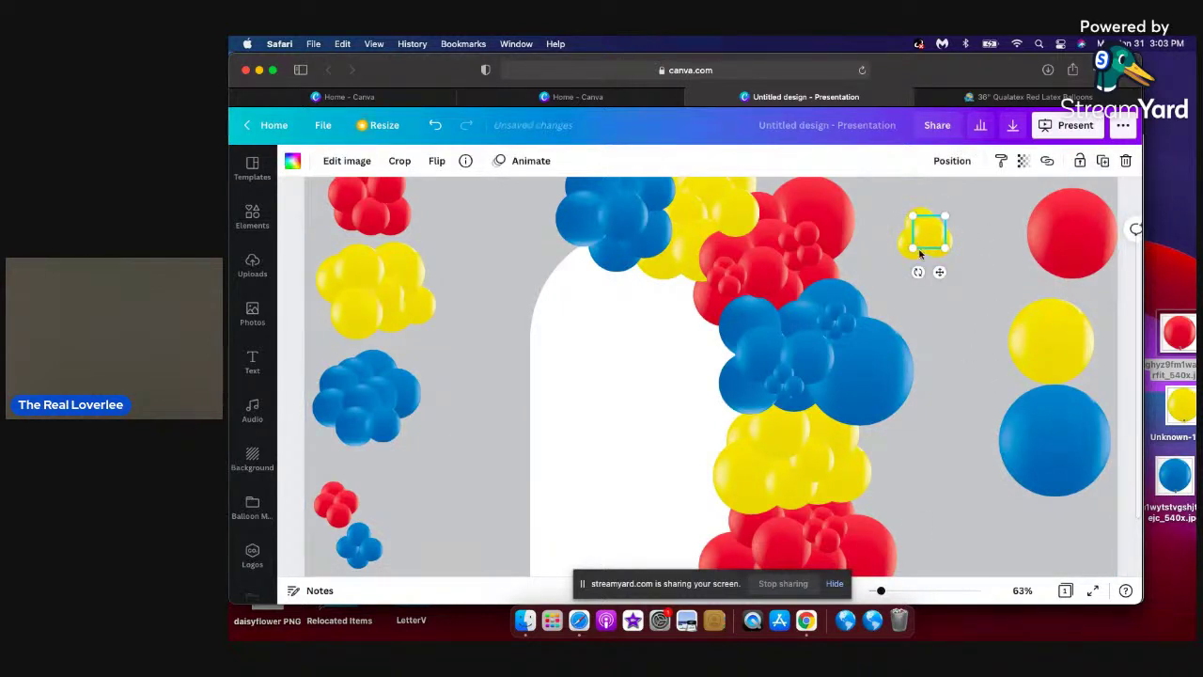
left_click_drag(921, 247, 949, 232)
left_click(966, 280)
left_click(942, 242)
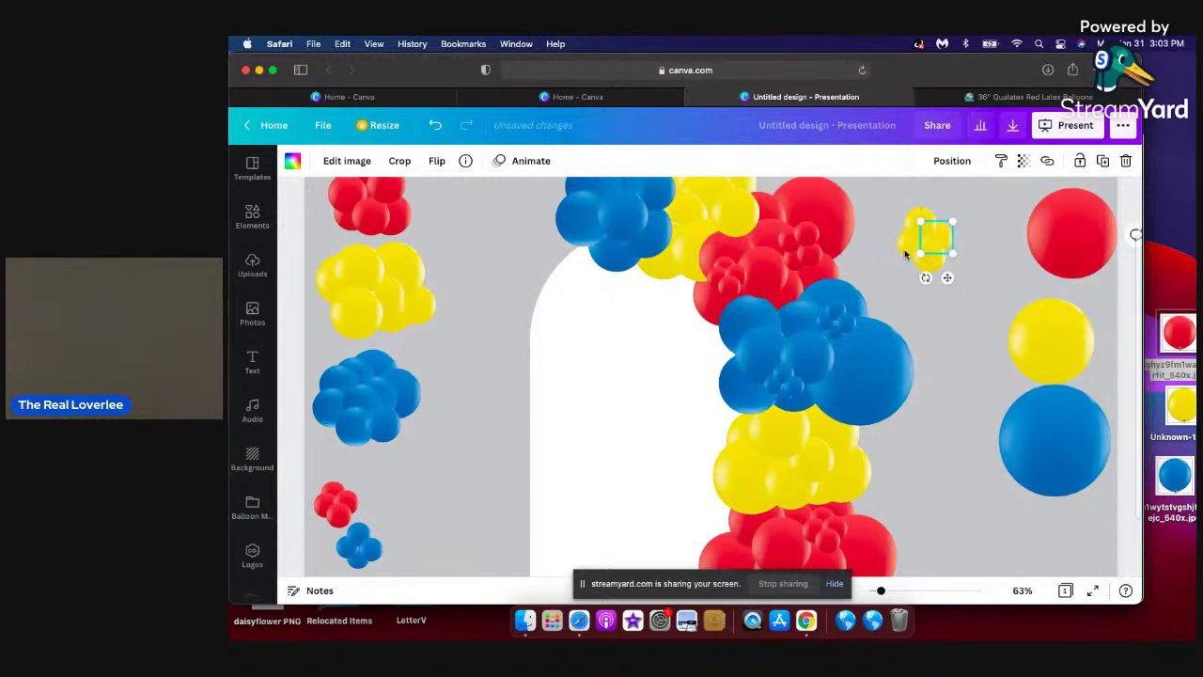
Spread the left and right balloons of the tiny yellow cluster slightly outward.
left_click(910, 242)
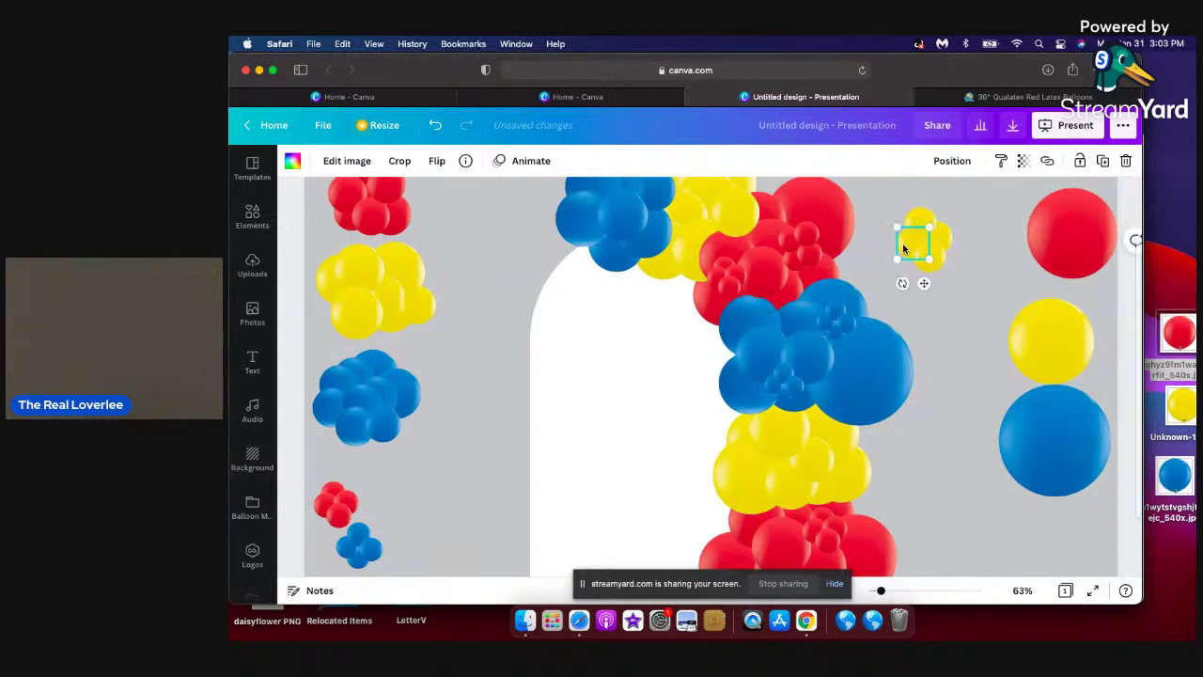
left_click_drag(909, 243, 903, 246)
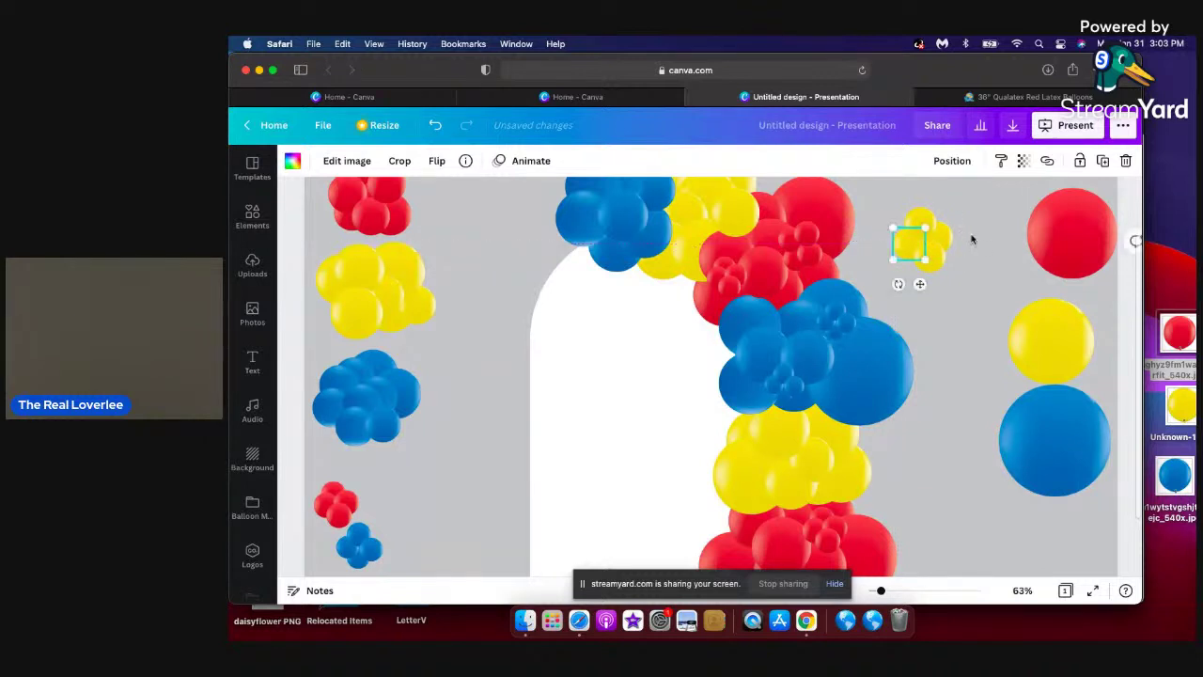
left_click(971, 239)
left_click(941, 237)
left_click_drag(942, 237, 953, 237)
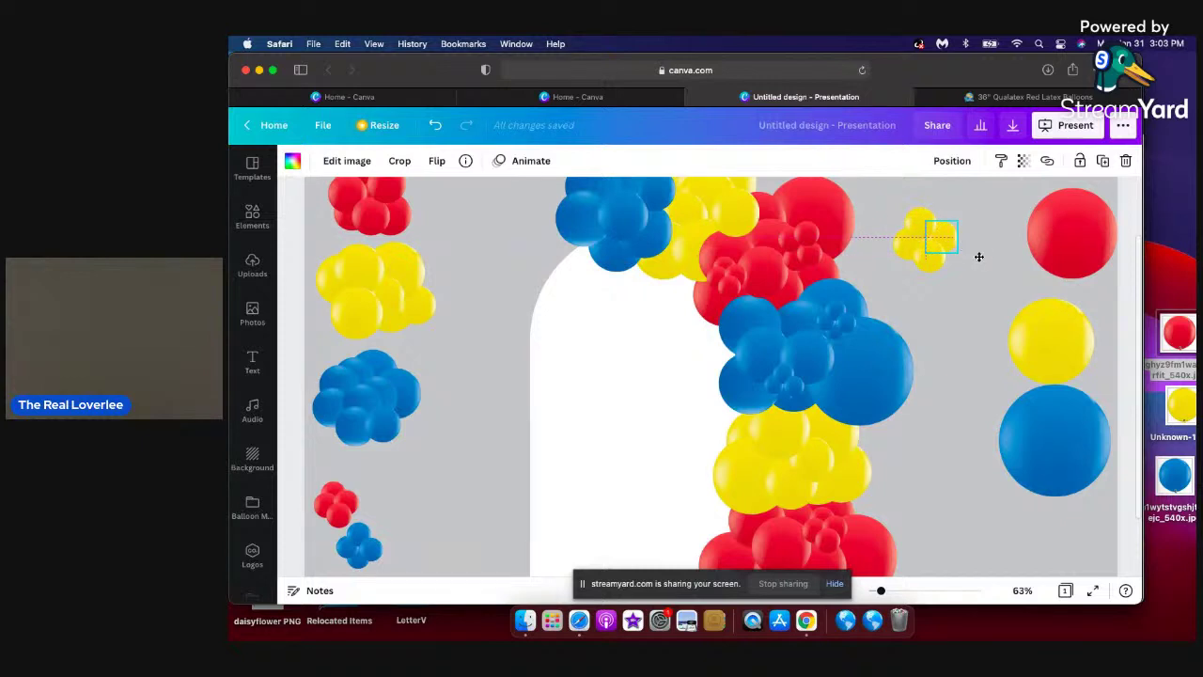
left_click(974, 272)
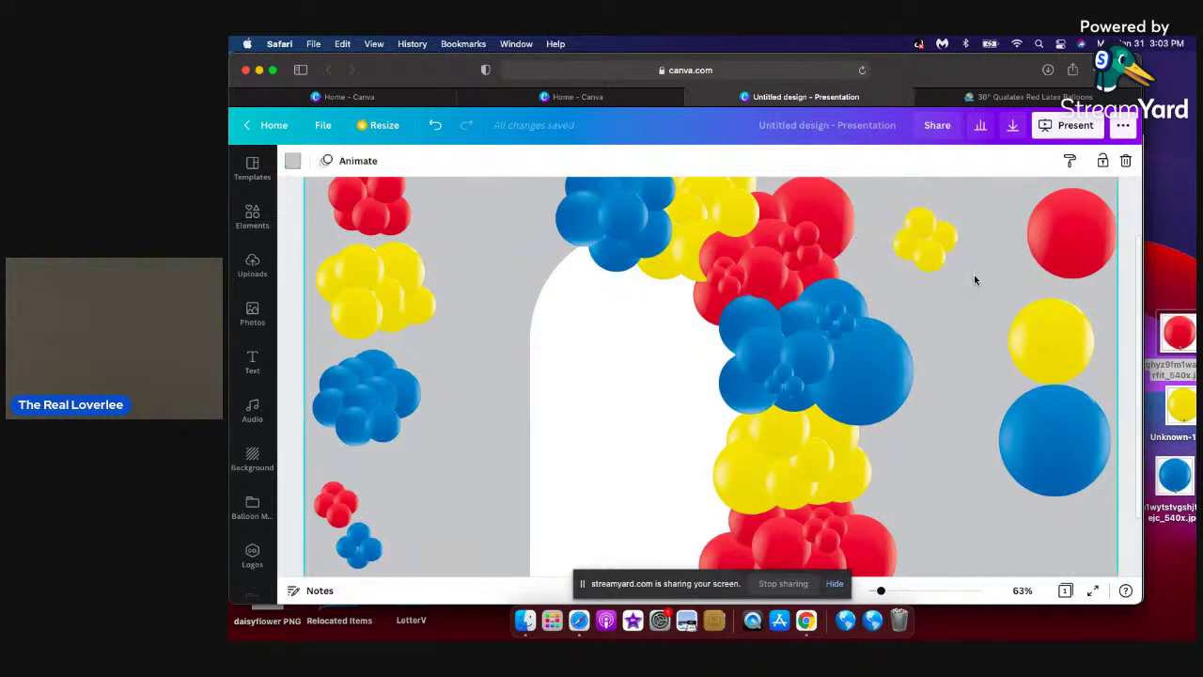
Place a copy of the tiny yellow cluster's right balloon over its left balloon.
left_click(943, 231)
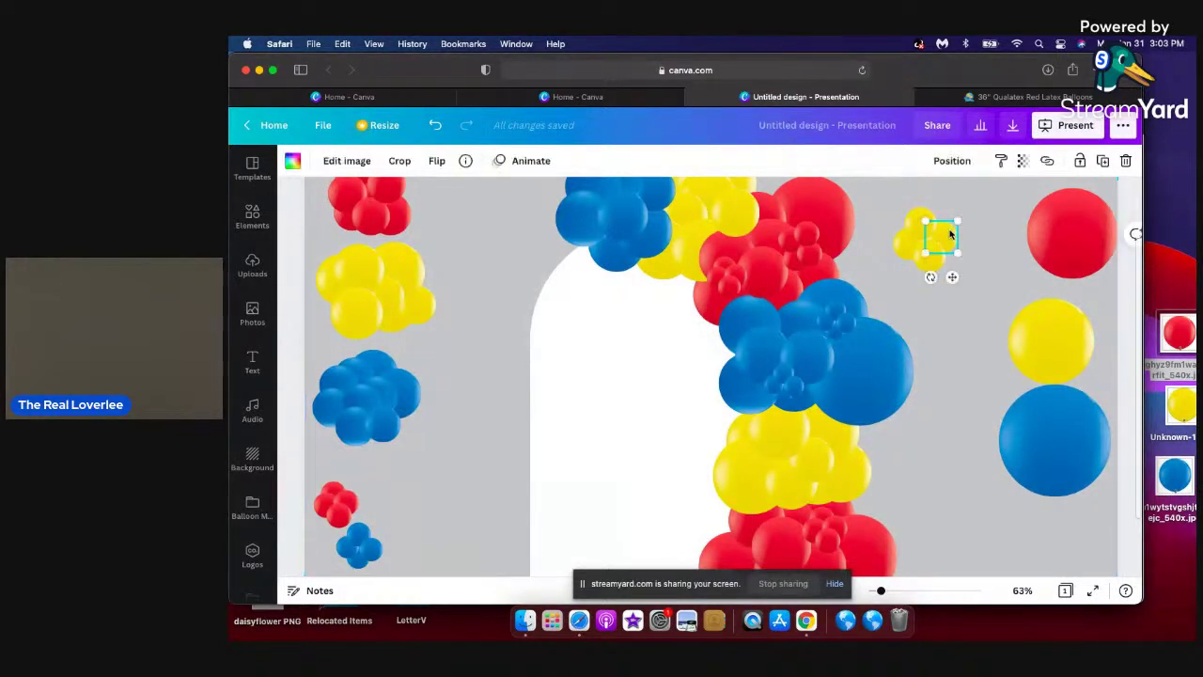
left_click_drag(943, 231, 909, 243)
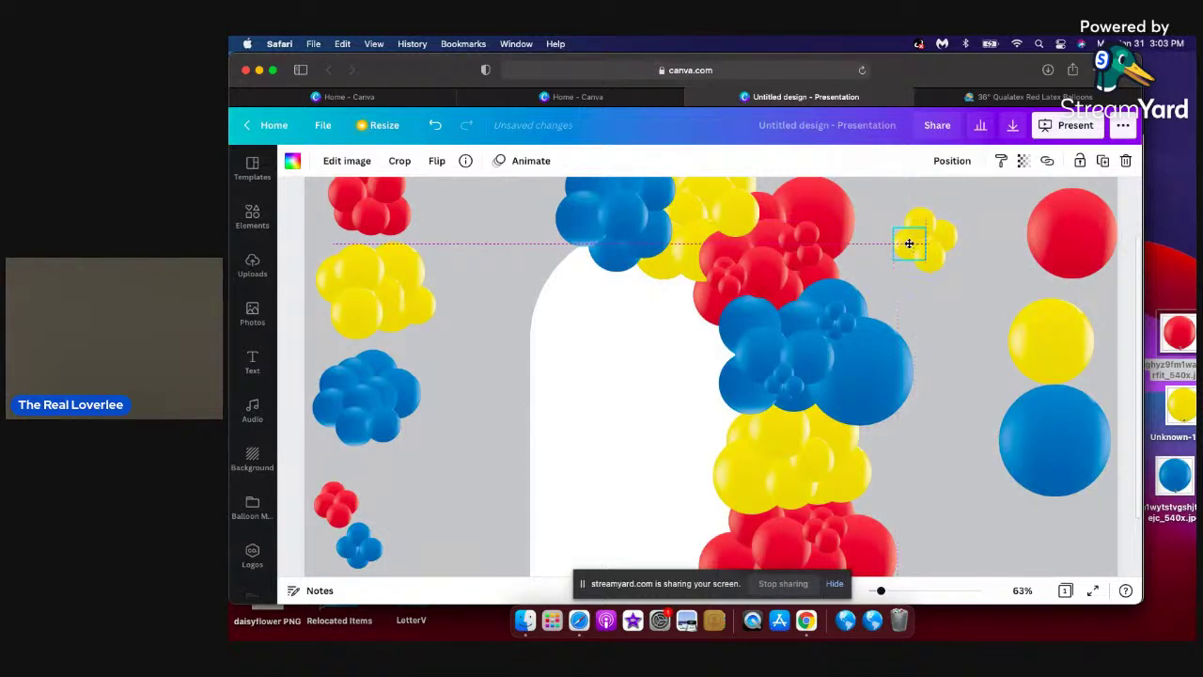
left_click(956, 281)
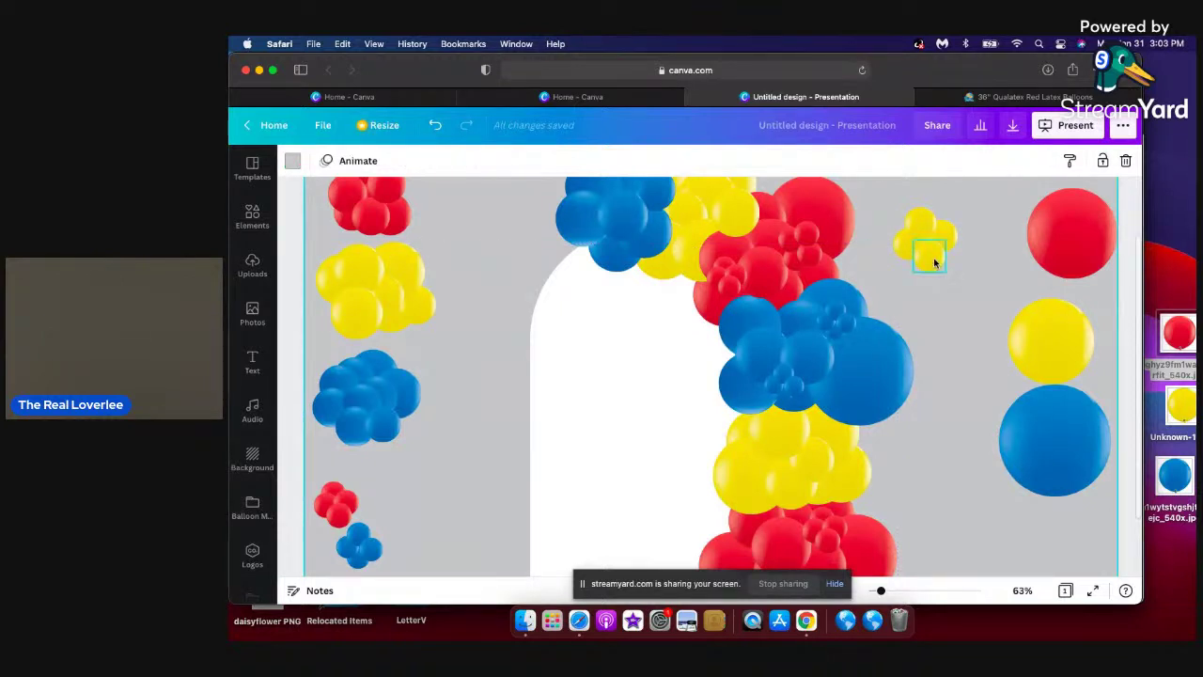
Raise the bottom balloon of the tiny yellow cluster slightly and fine-tune the position of its right balloon.
left_click(934, 260)
left_click_drag(934, 255, 934, 255)
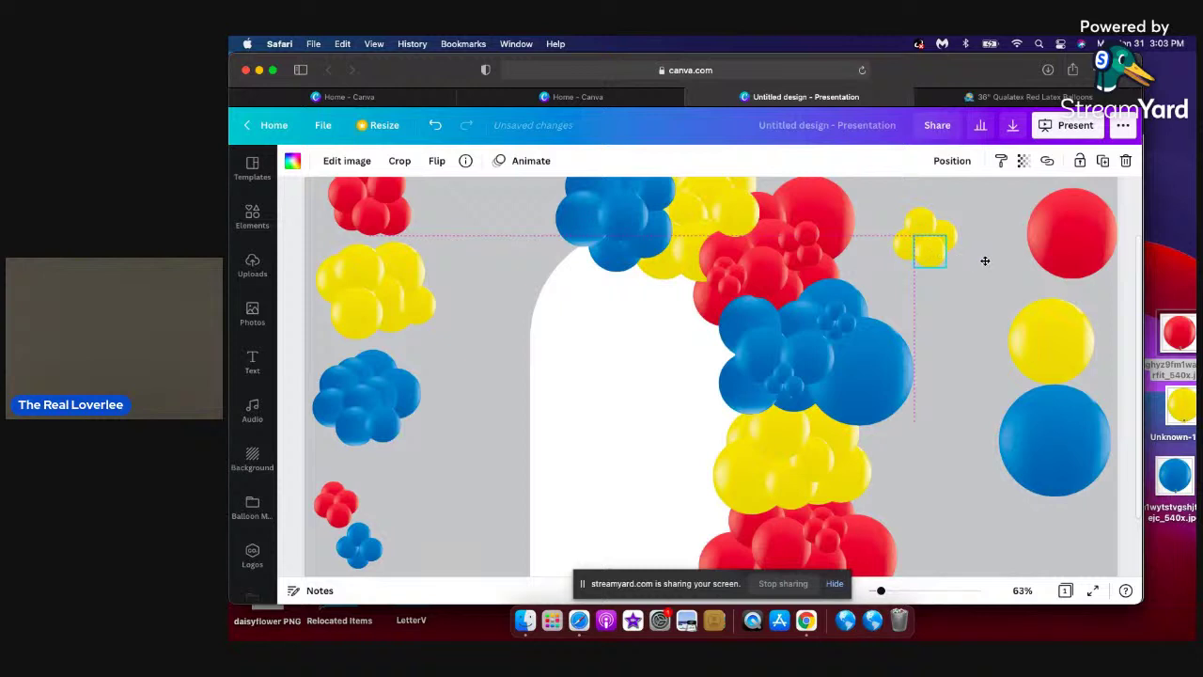
left_click(983, 263)
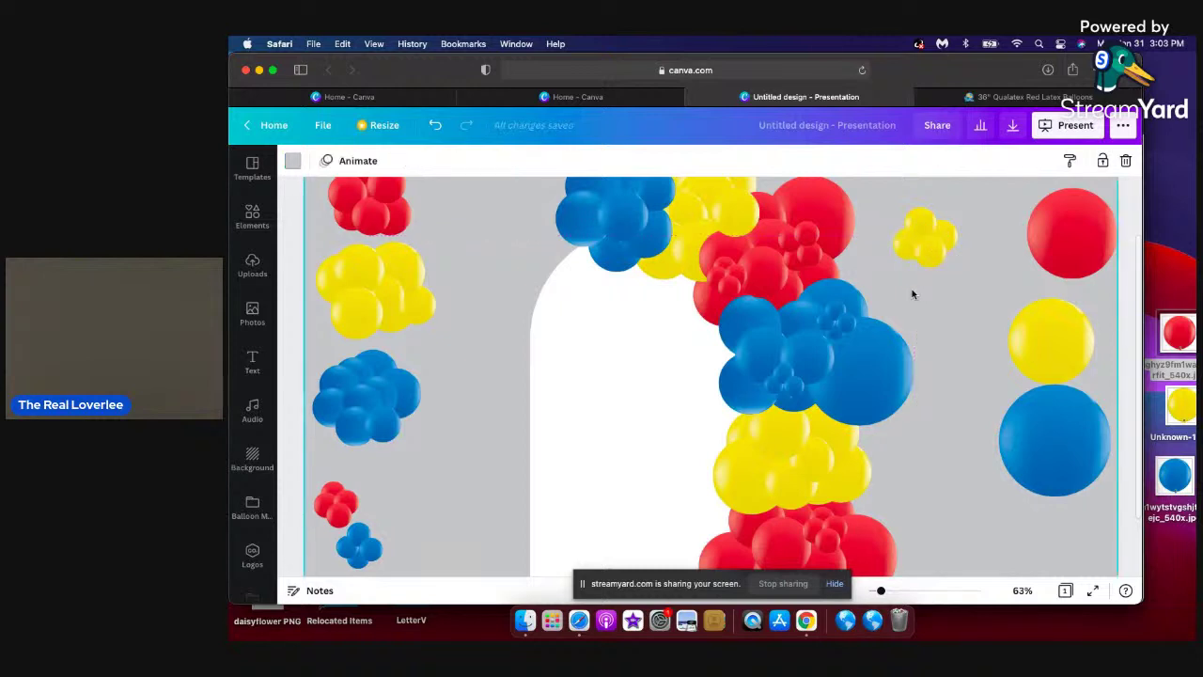
left_click(947, 233)
key("Down")
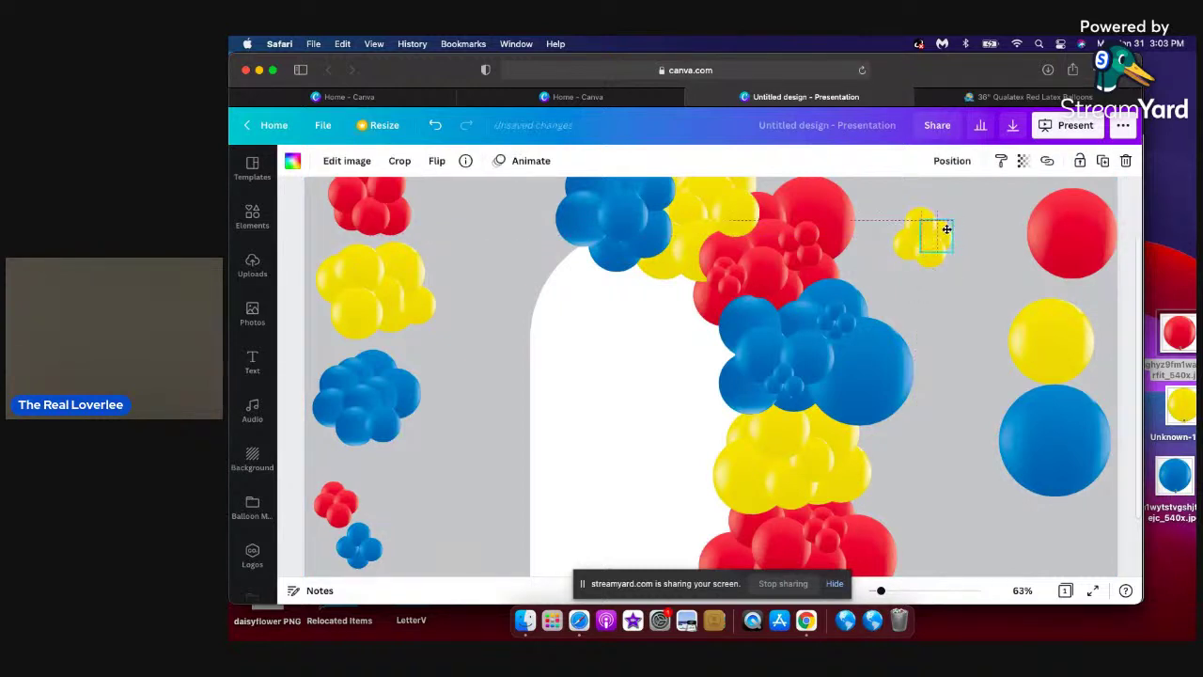
left_click(977, 274)
Duplicate the whole tiny yellow cluster, shrink the copy slightly, and place it beside the tiny red cluster at the page's lower left.
left_click(904, 212)
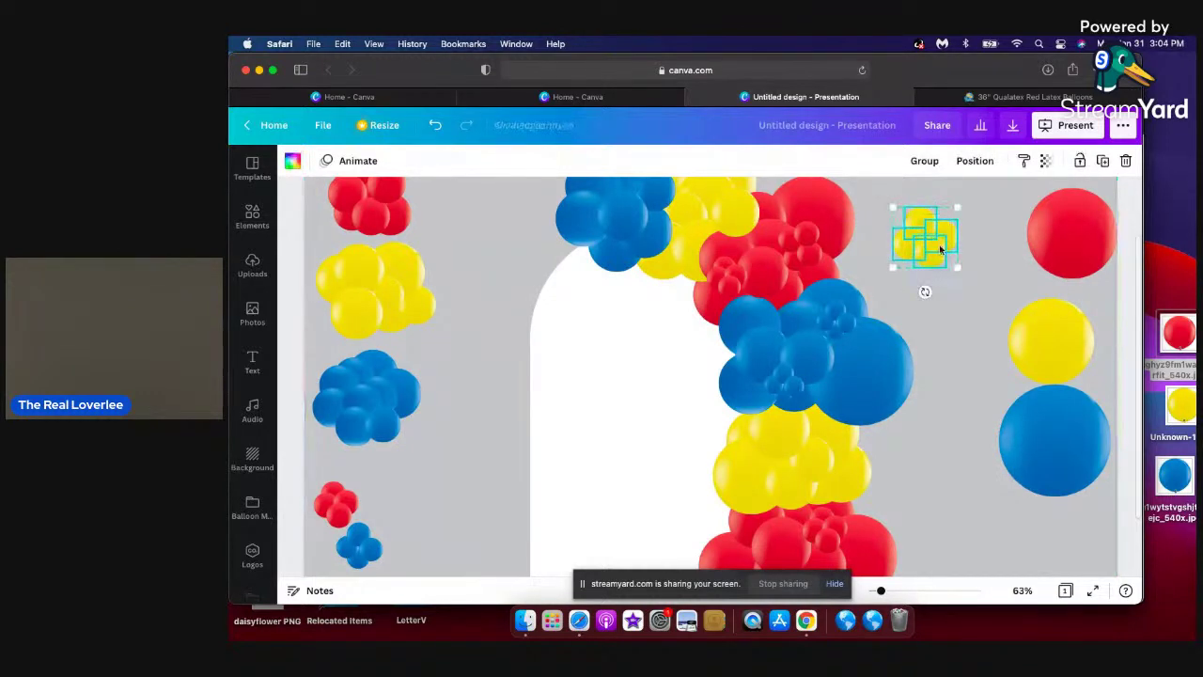
key("shift+Right")
key("shift+Down")
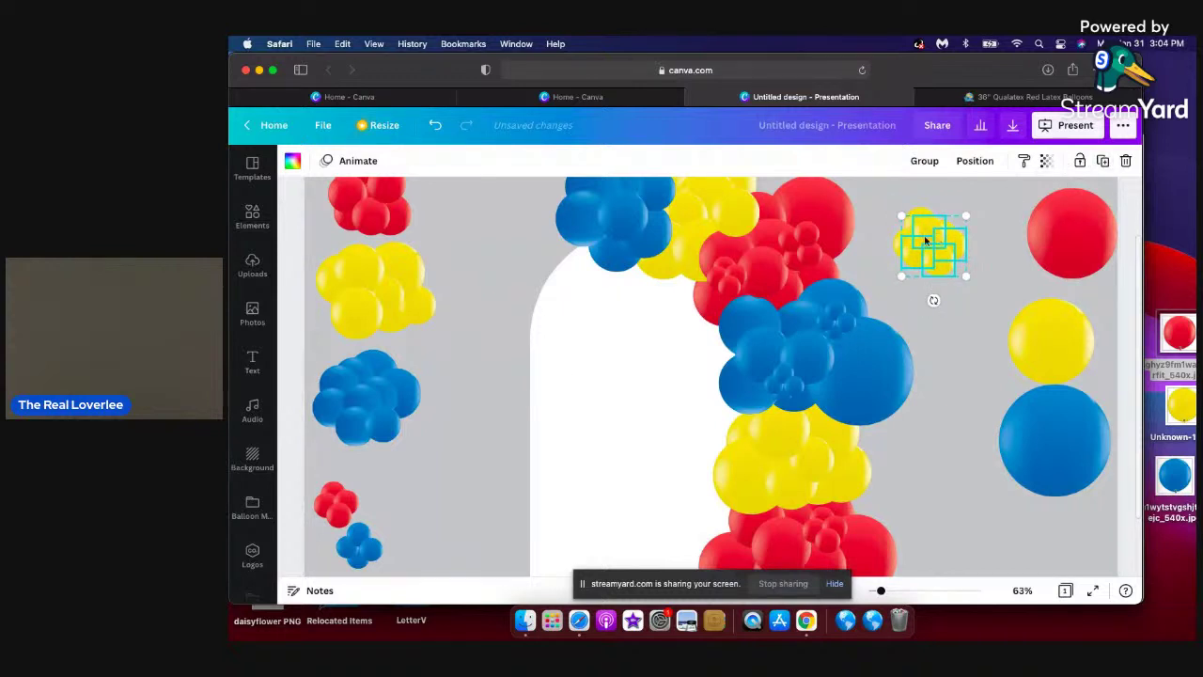
left_click_drag(933, 244, 426, 466)
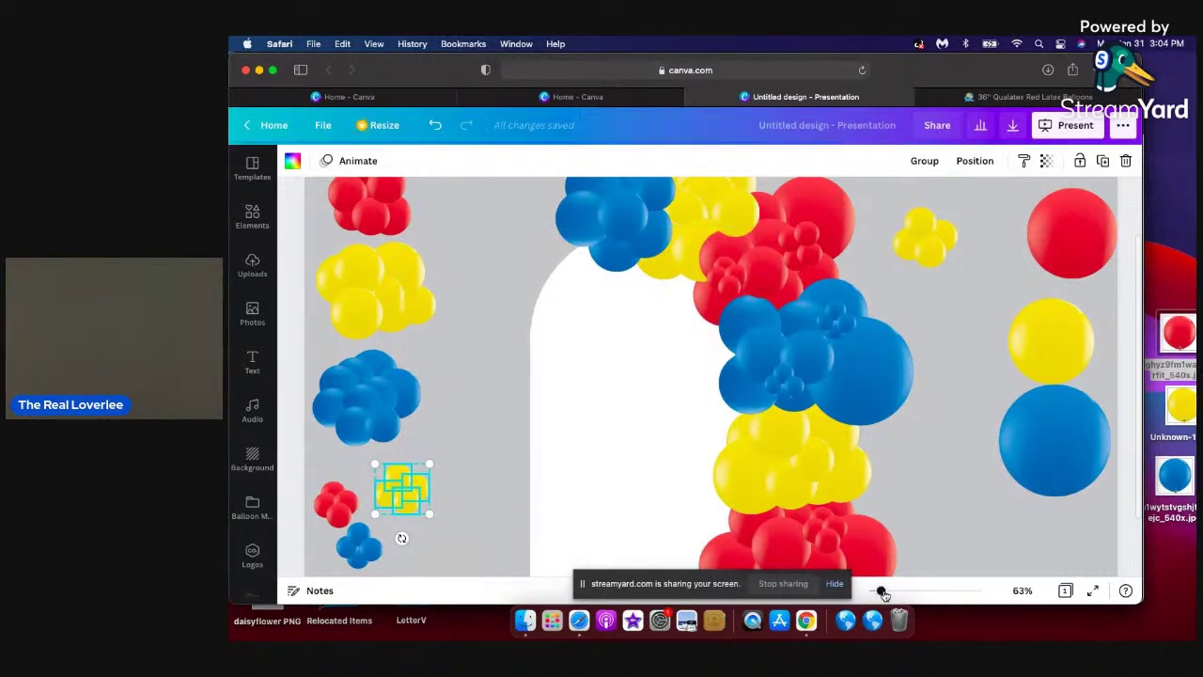
left_click_drag(881, 592, 879, 594)
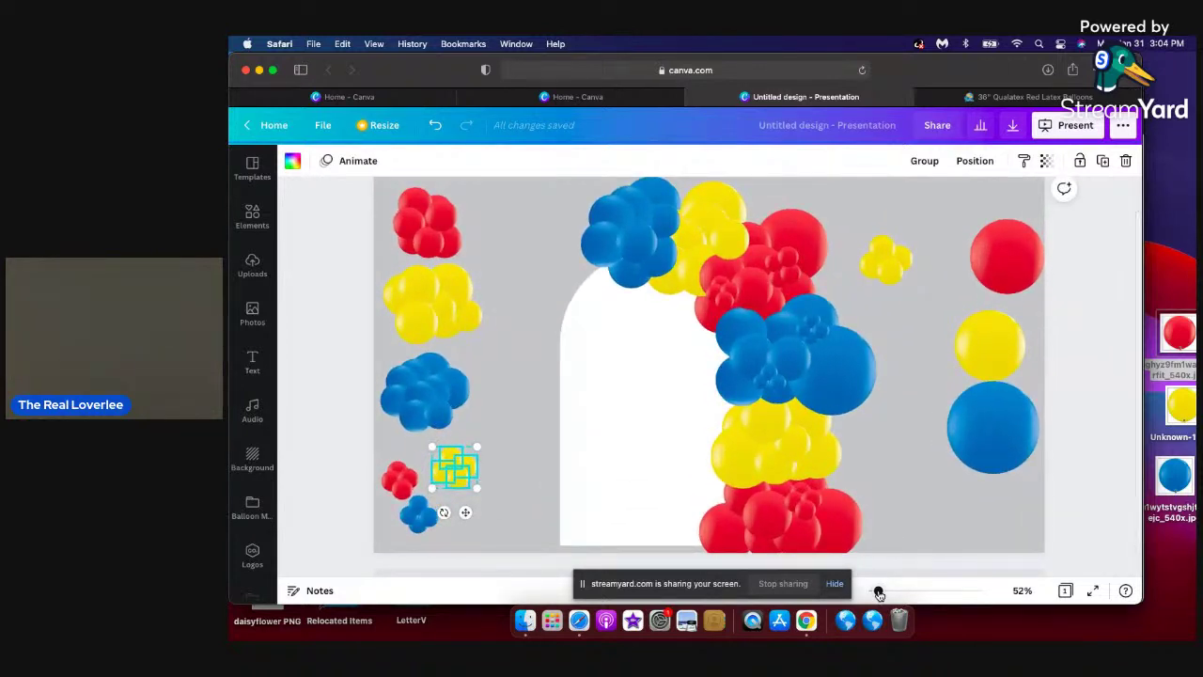
Shrink the tiny yellow cluster right of the garland and place it on the middle of the garland's upper yellow section.
left_click(908, 295)
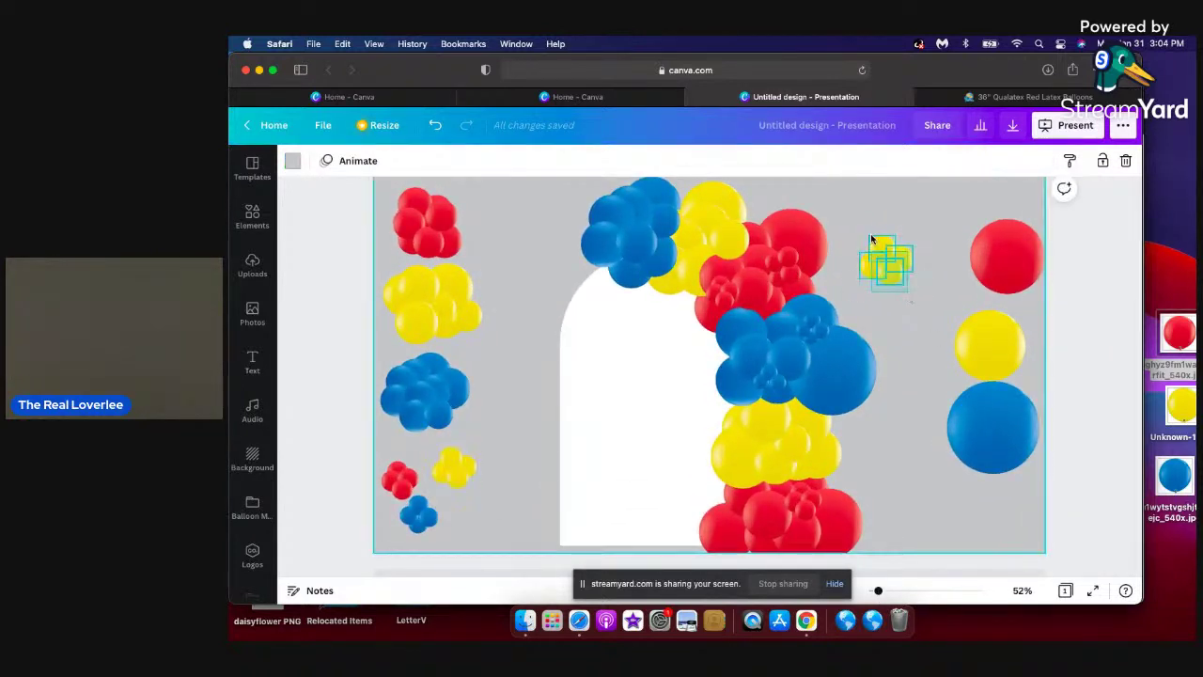
left_click(871, 238)
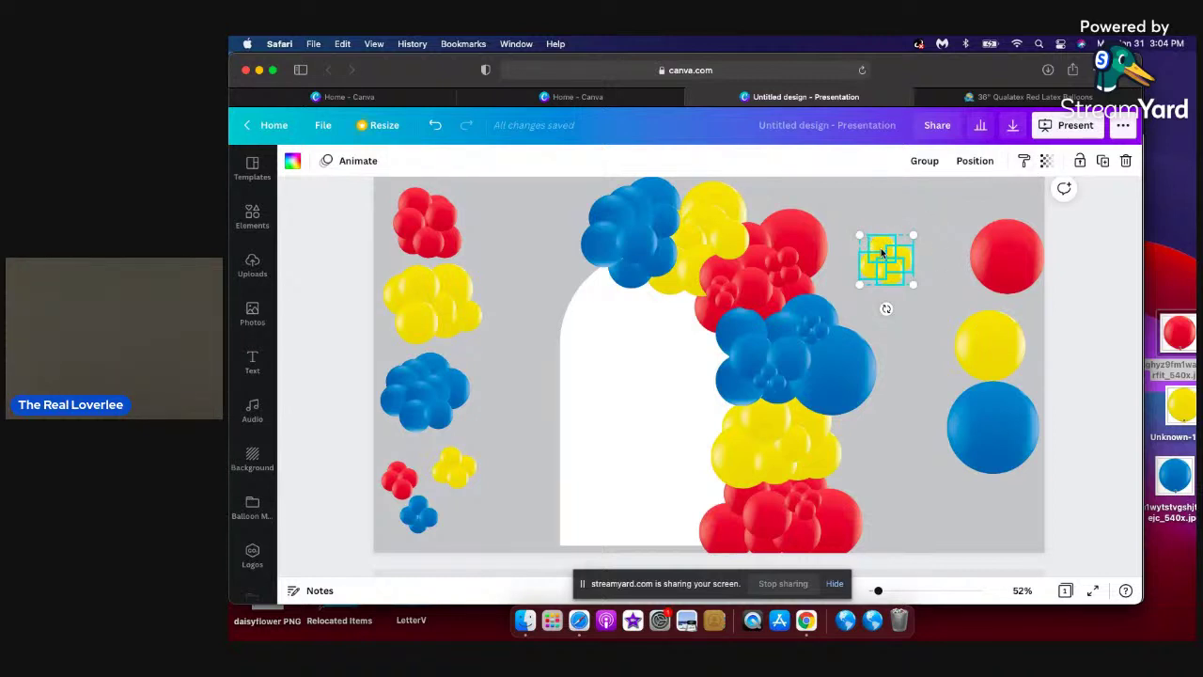
left_click_drag(912, 238, 908, 240)
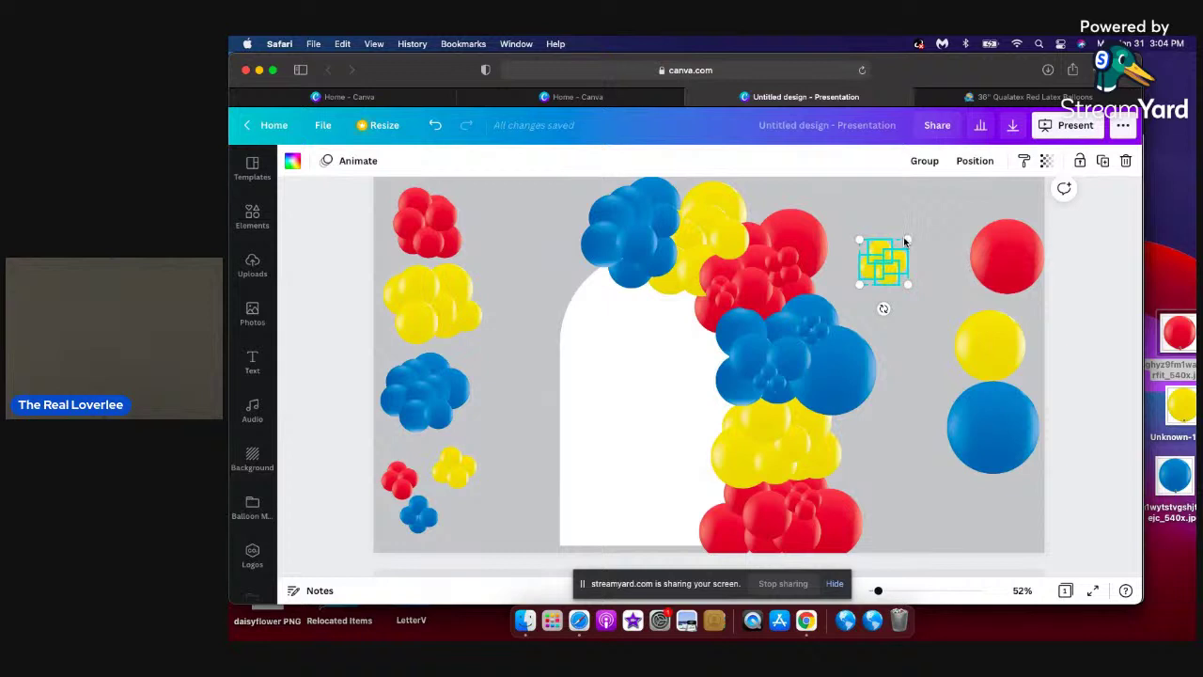
left_click_drag(904, 243, 901, 240)
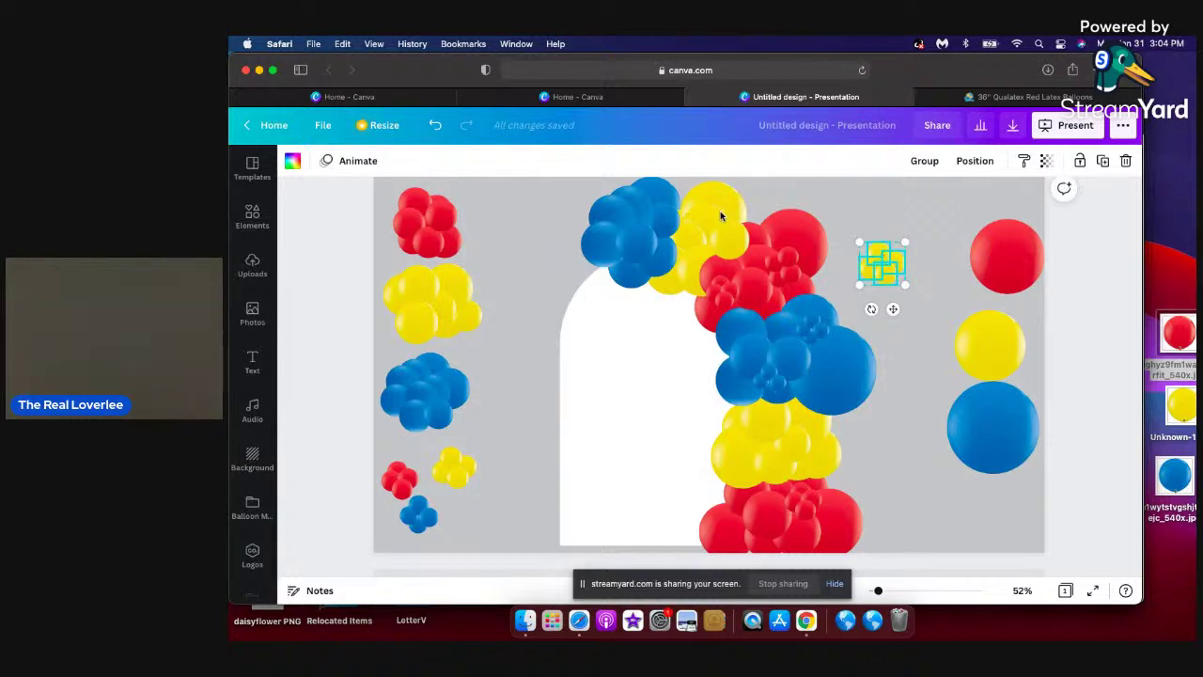
left_click_drag(882, 264, 713, 227)
mouse_move(713, 228)
left_mouse_down()
mouse_move(715, 243)
mouse_move(707, 231)
left_mouse_up()
left_click(923, 276)
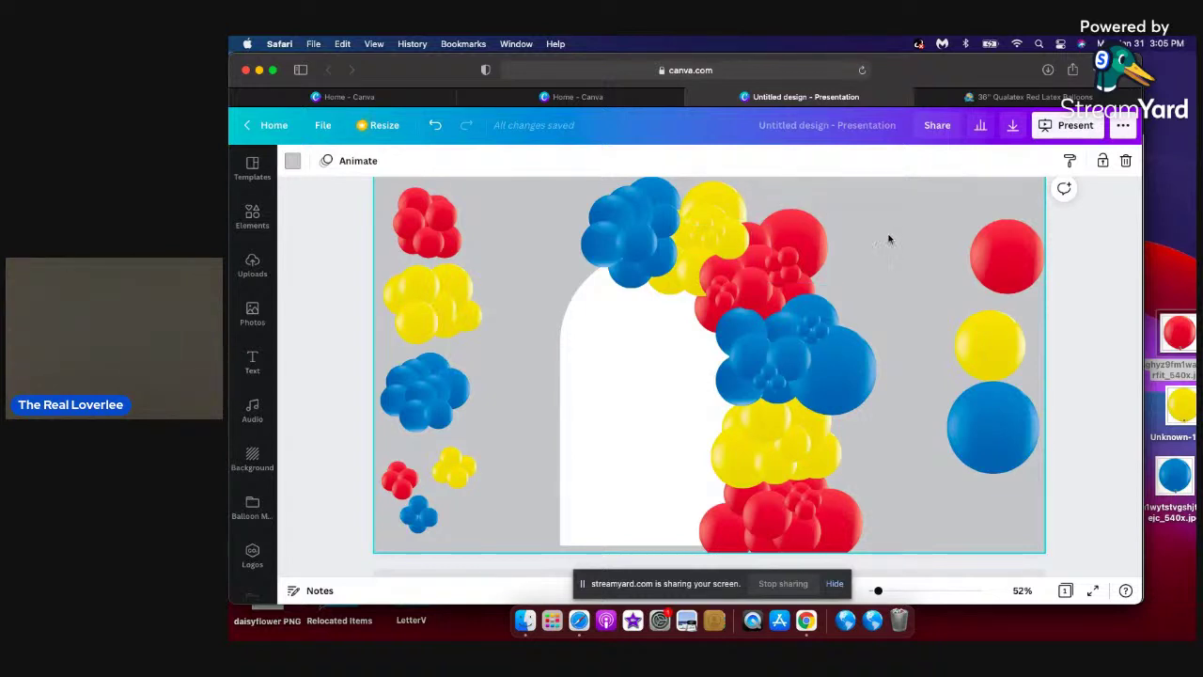
Duplicate the tiny yellow cluster at the page's lower left and place the copy on the lower left of the garland's lower yellow section.
left_click(439, 458)
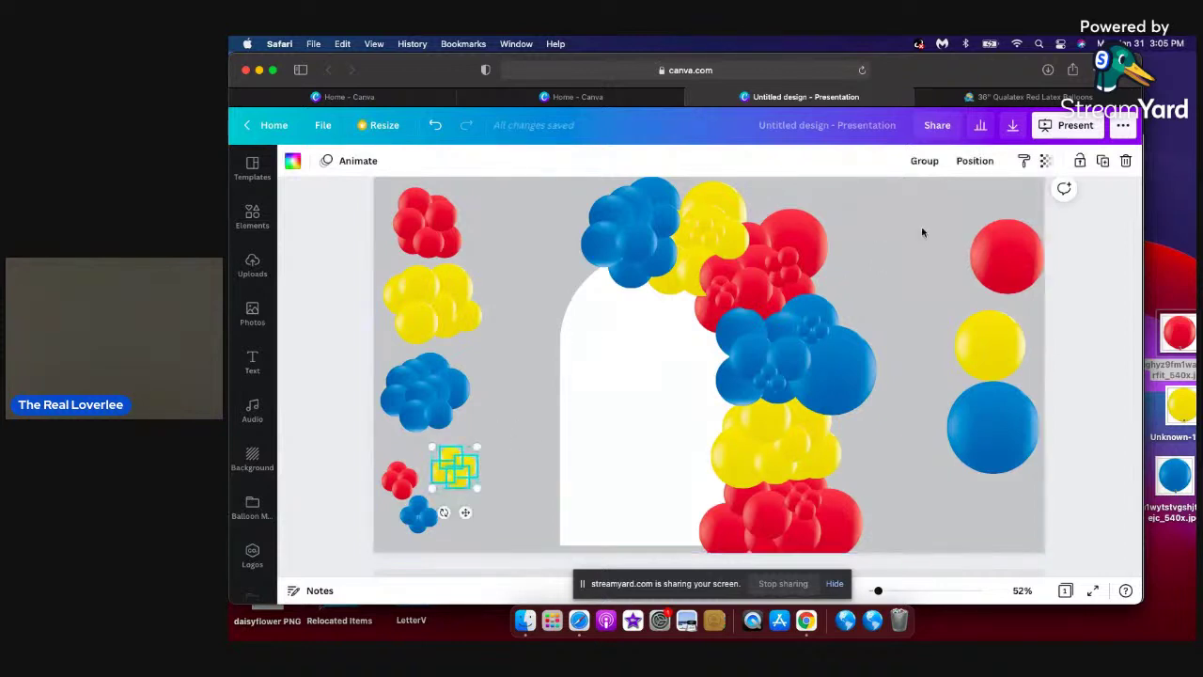
left_click(1106, 163)
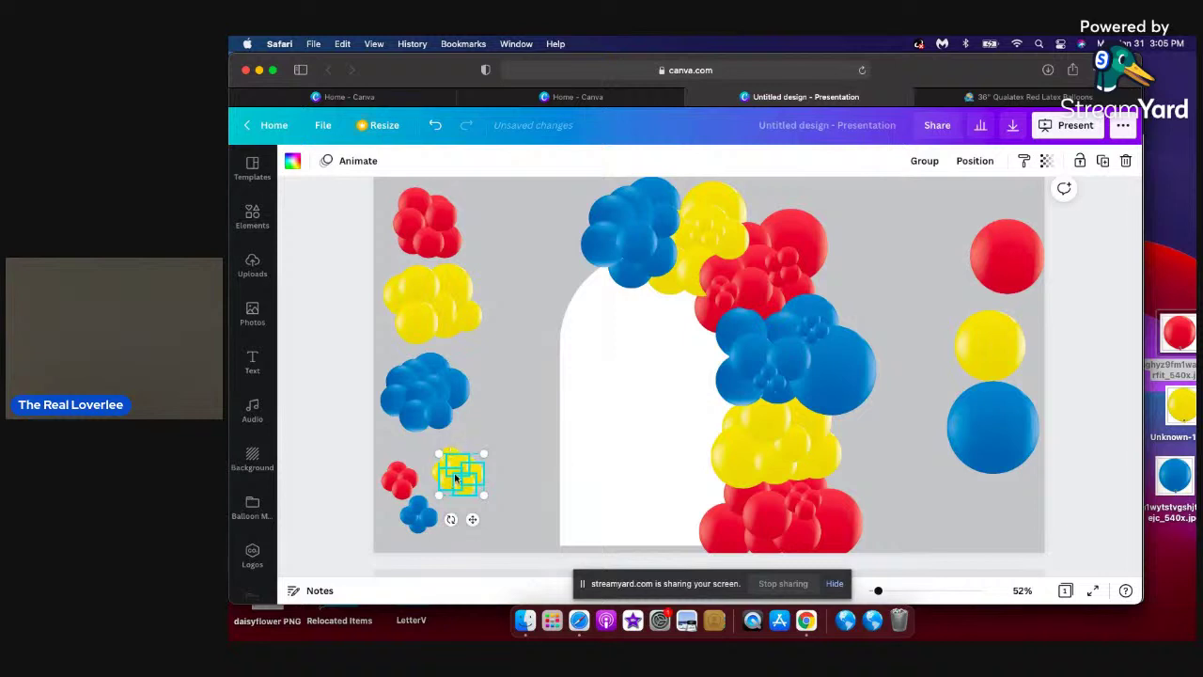
left_click_drag(577, 475, 756, 455)
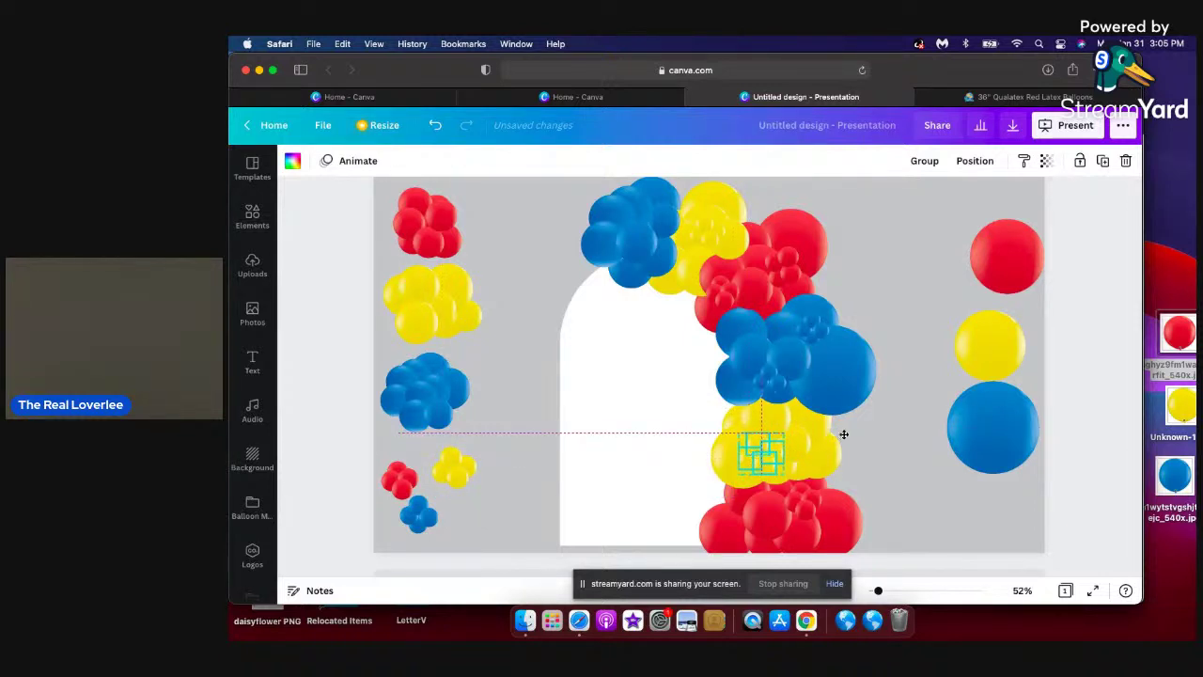
left_click(877, 433)
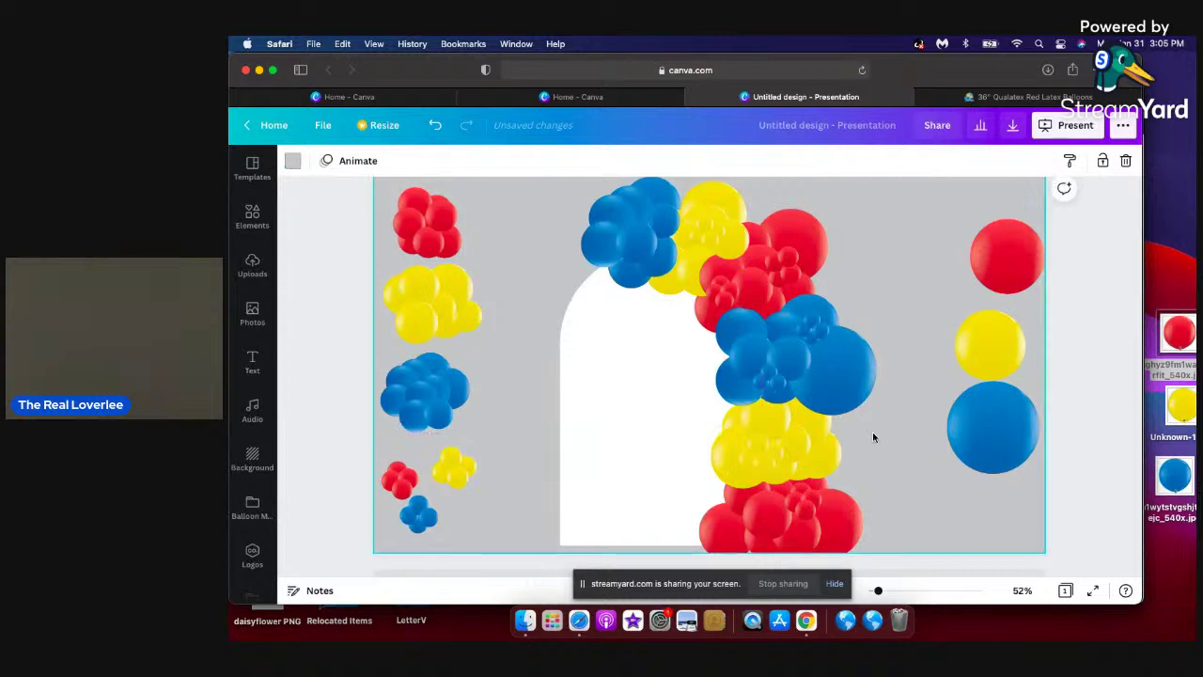
Place another tiny yellow cluster copy, shrunk slightly, on the upper right of the garland's lower yellow section.
left_click(458, 467)
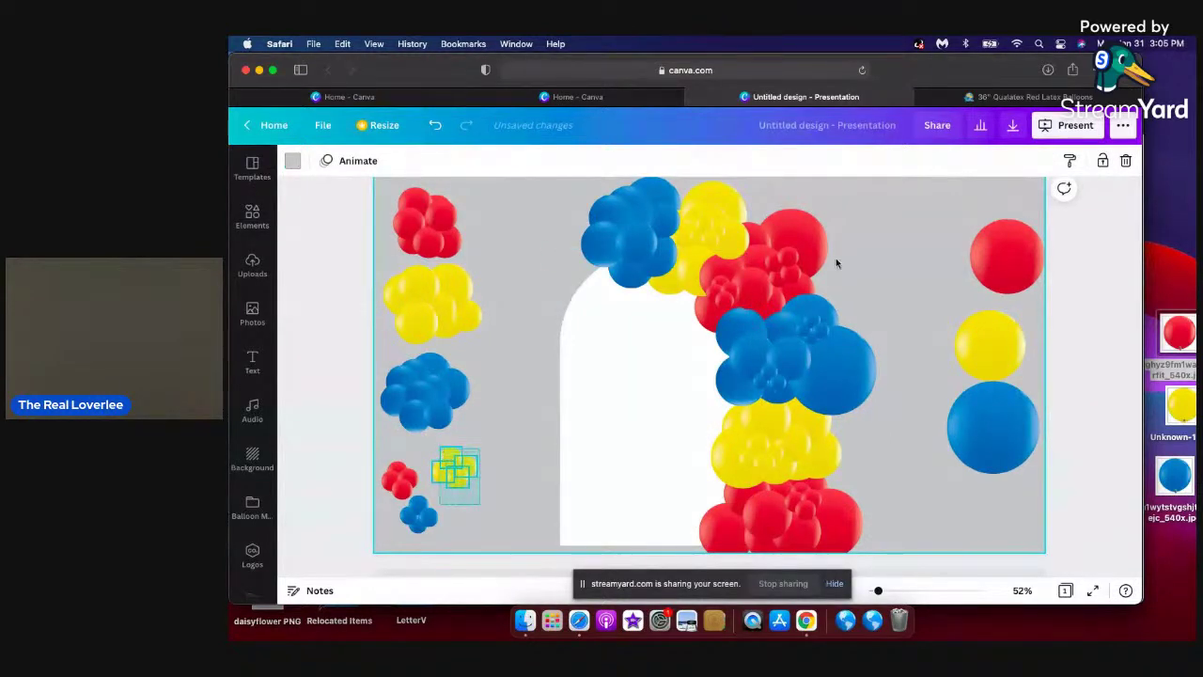
left_click(1102, 161)
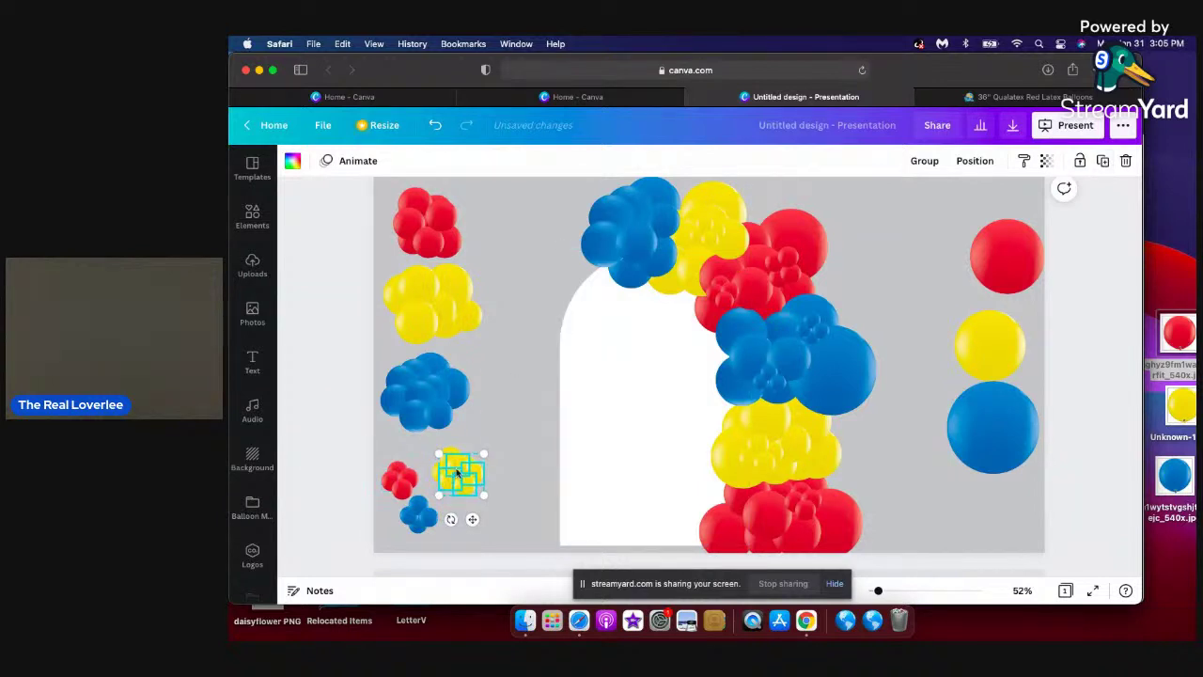
mouse_move(816, 420)
left_mouse_down()
mouse_move(803, 428)
mouse_move(841, 415)
mouse_move(804, 435)
left_mouse_up()
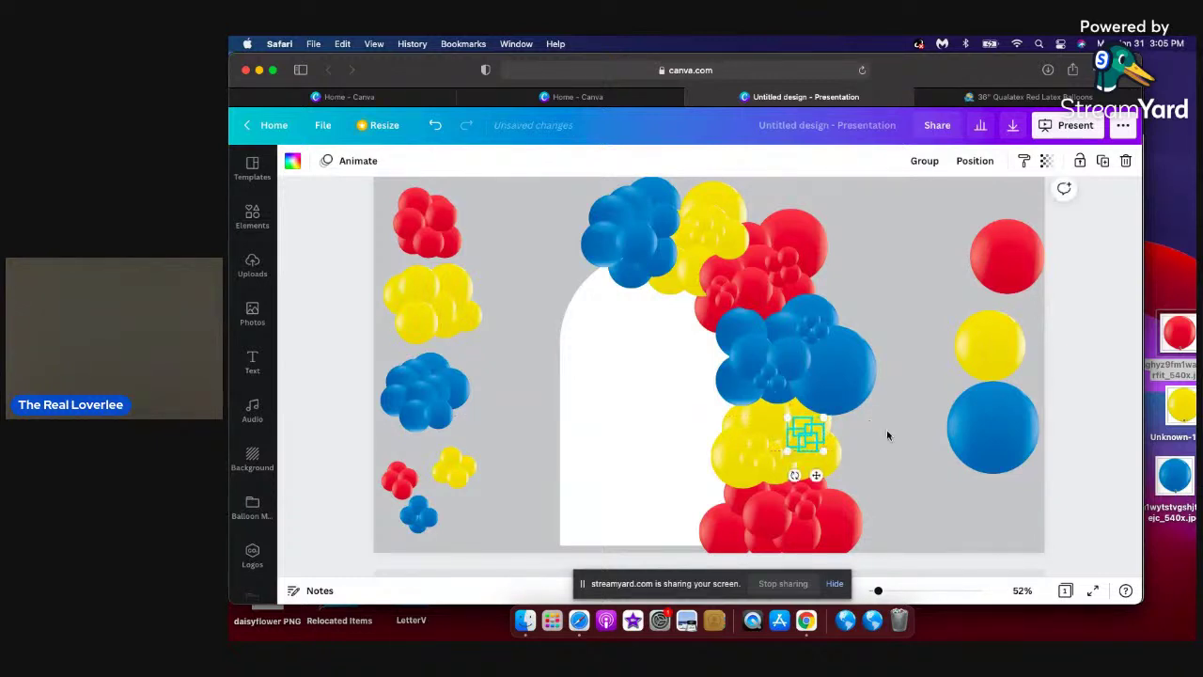
left_click(886, 432)
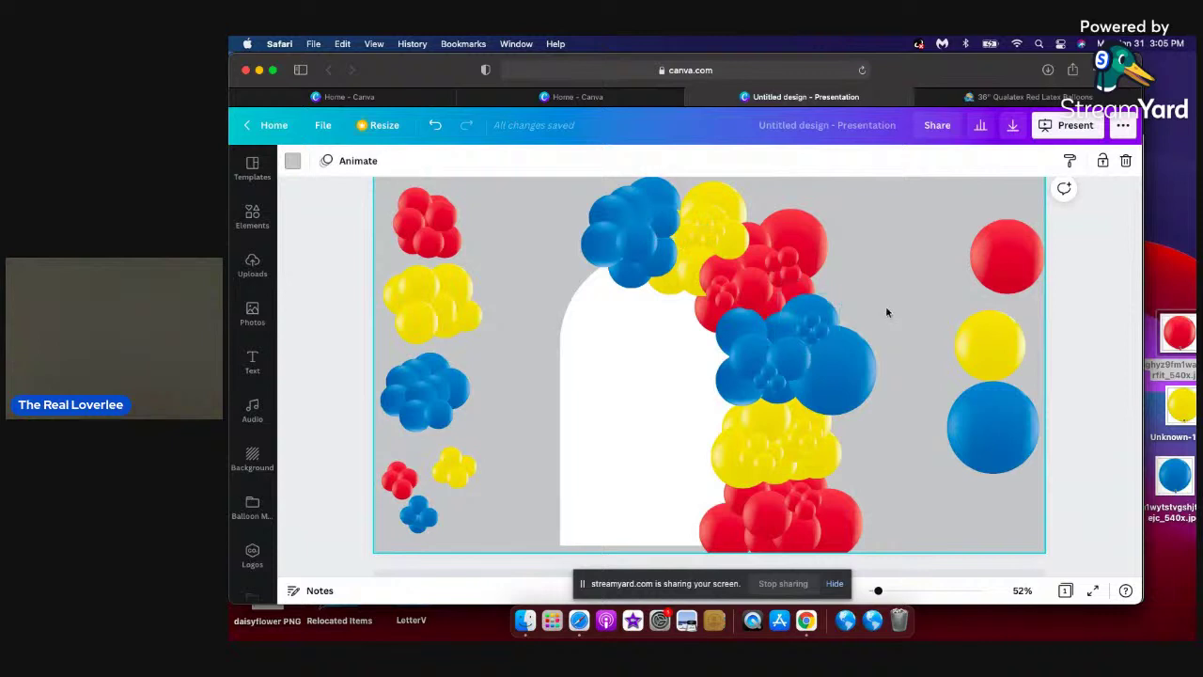
Duplicate the whole tiny blue cluster, shrink the copy slightly, and place it on the upper right of the garland's top blue section.
left_click_drag(479, 527, 410, 508)
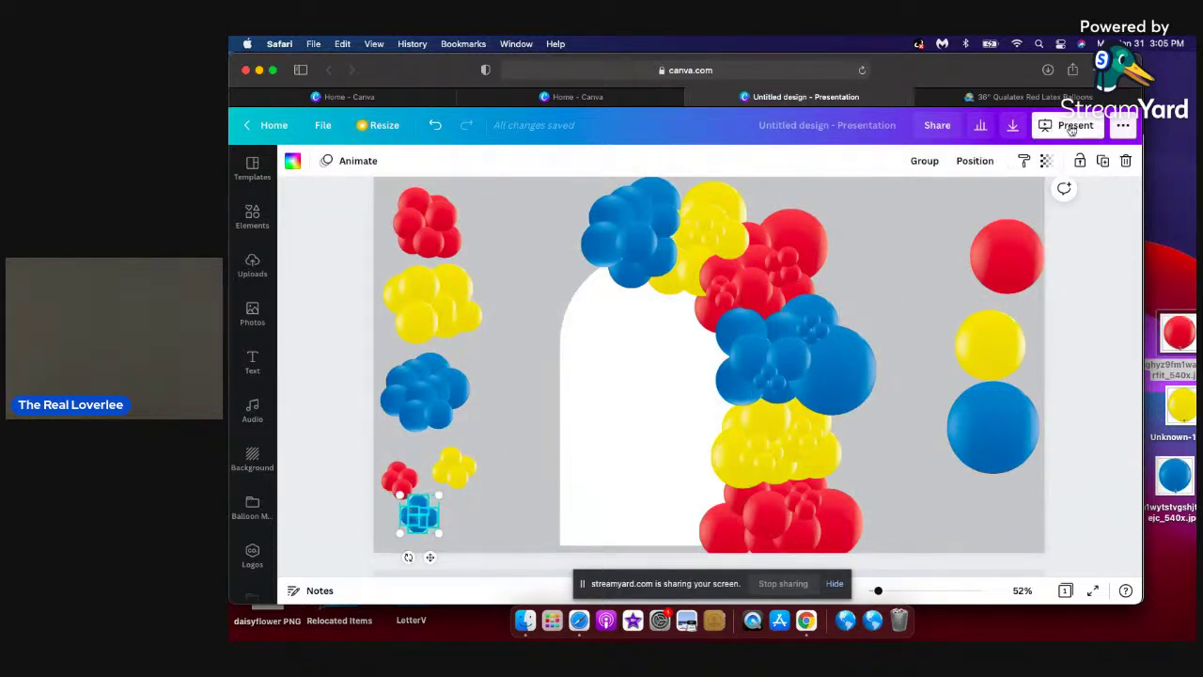
left_click(1104, 161)
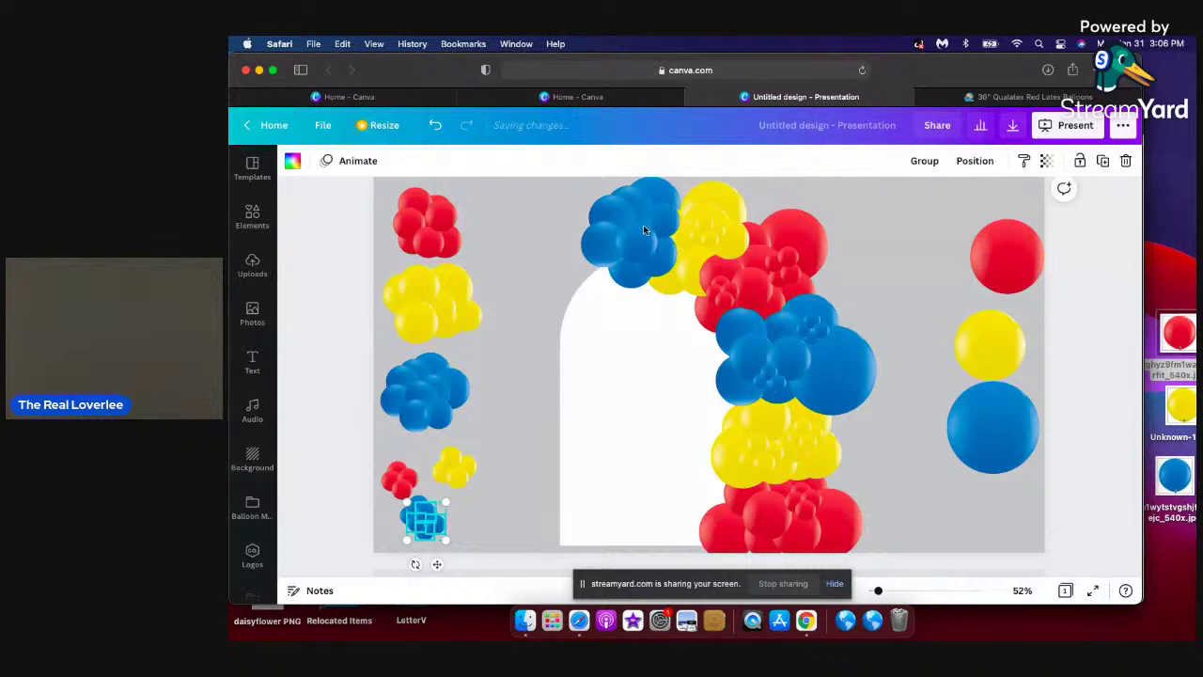
left_click_drag(425, 517, 646, 213)
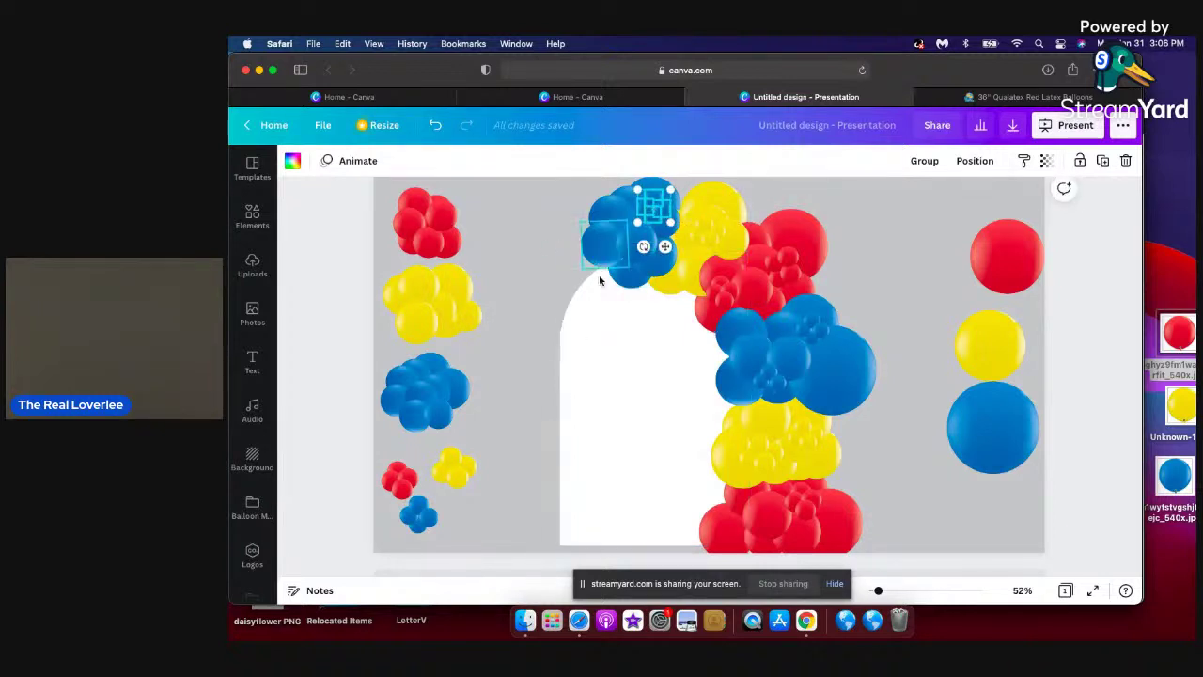
Place another copy of the tiny blue cluster, shrunk slightly, on the lower middle of the garland's top blue section.
left_click(419, 515)
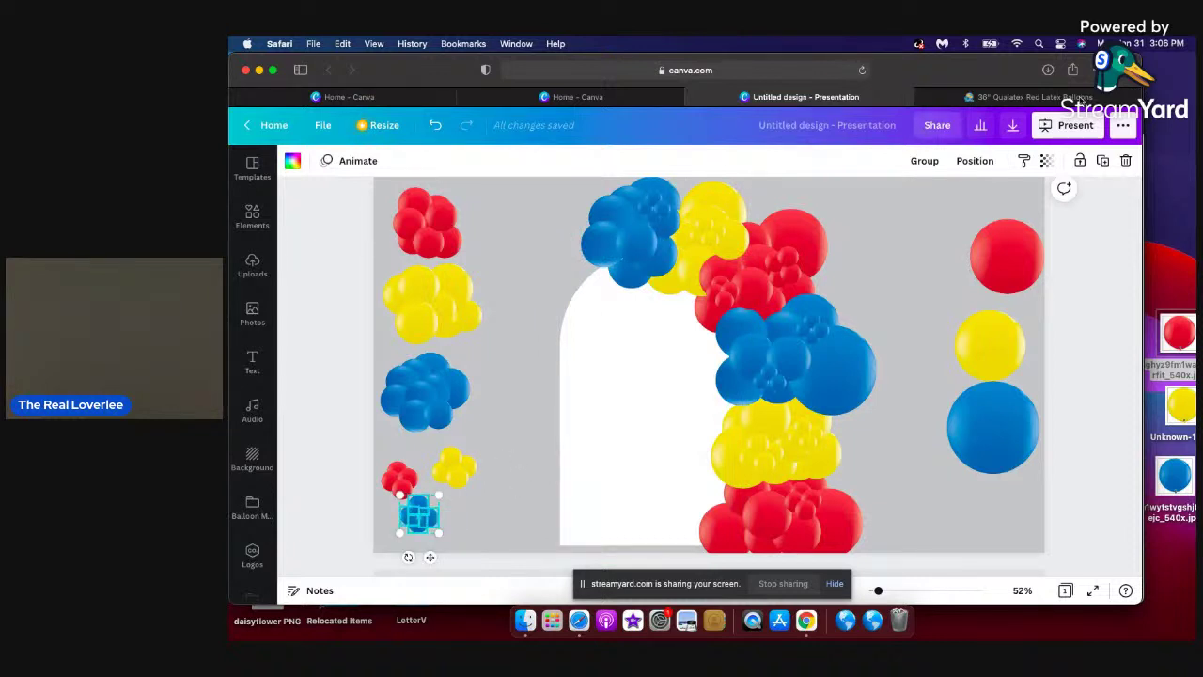
left_click(1102, 161)
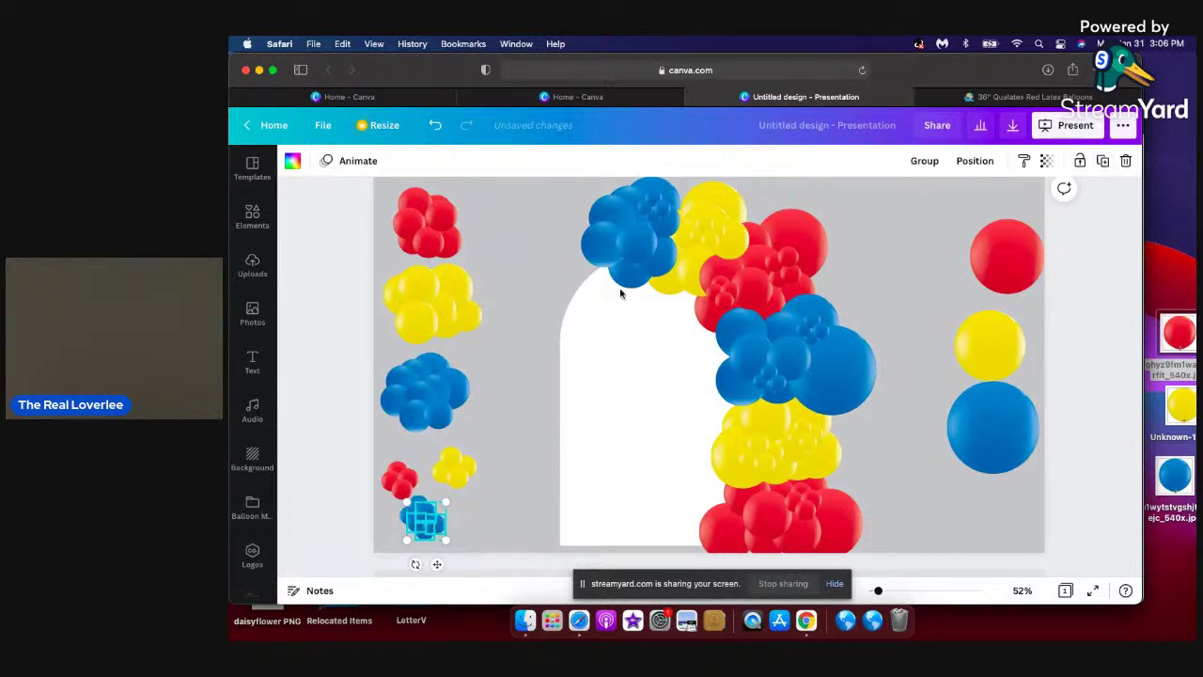
mouse_move(627, 247)
left_mouse_down()
mouse_move(621, 262)
mouse_move(637, 271)
mouse_move(624, 257)
left_mouse_up()
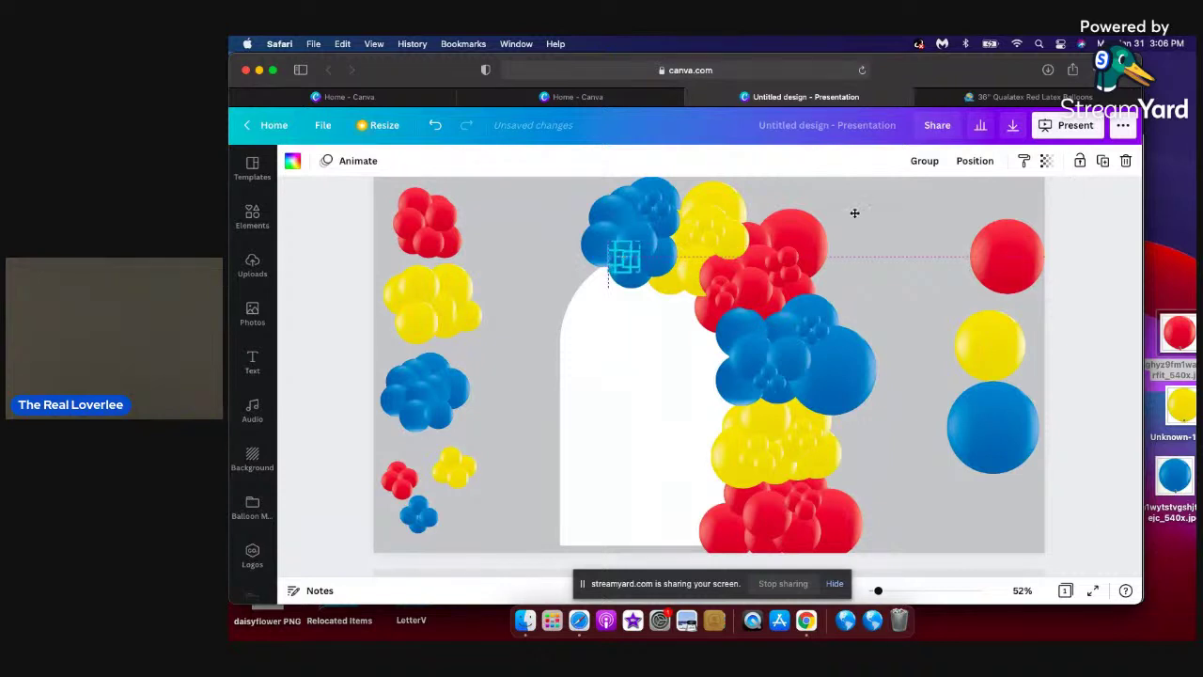
left_click(892, 217)
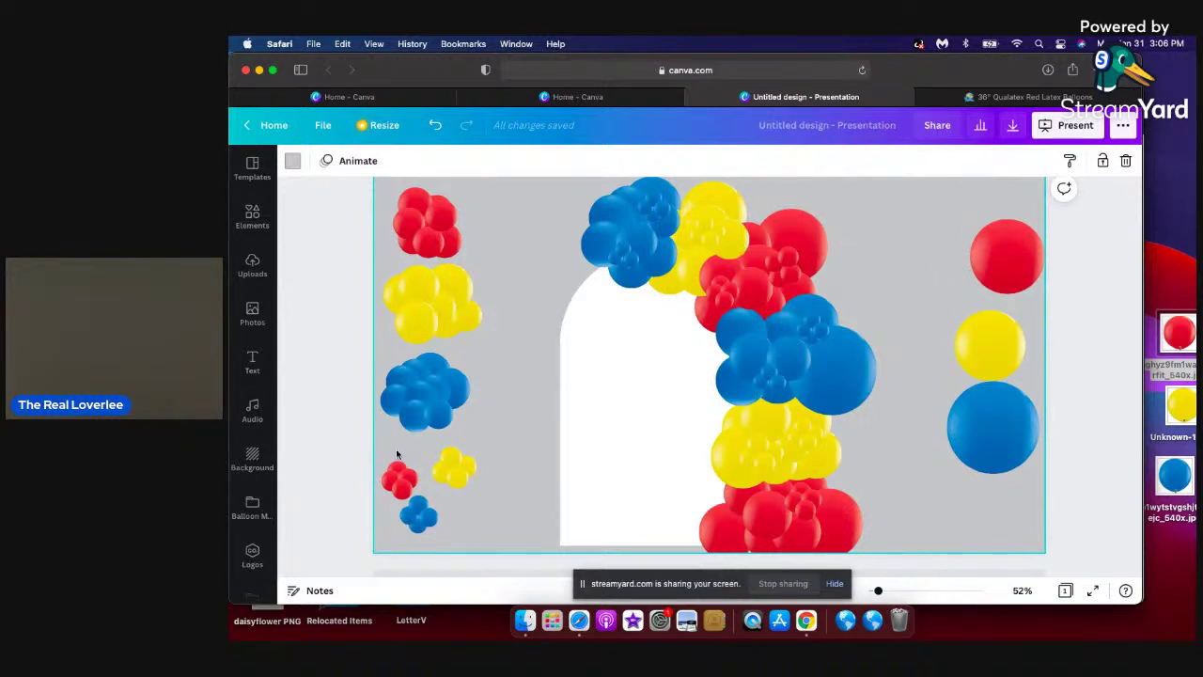
Duplicate the tiny red cluster and place the copy on the left side of the garland's bottom red section.
left_click(398, 484)
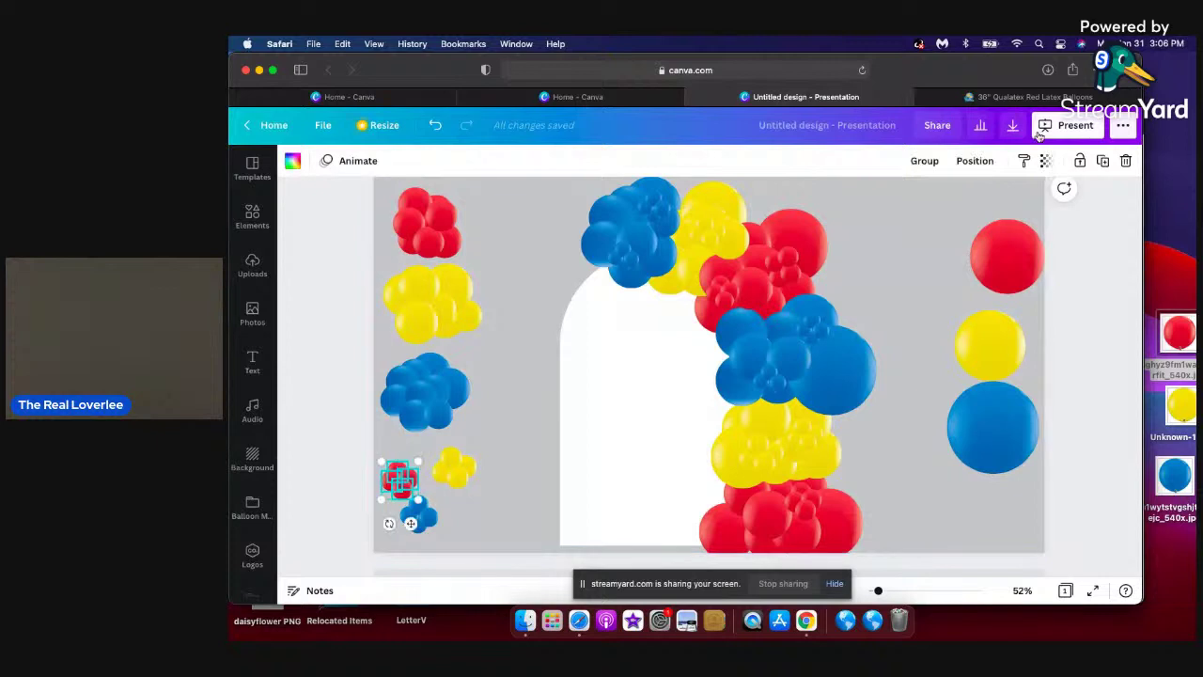
left_click(1104, 162)
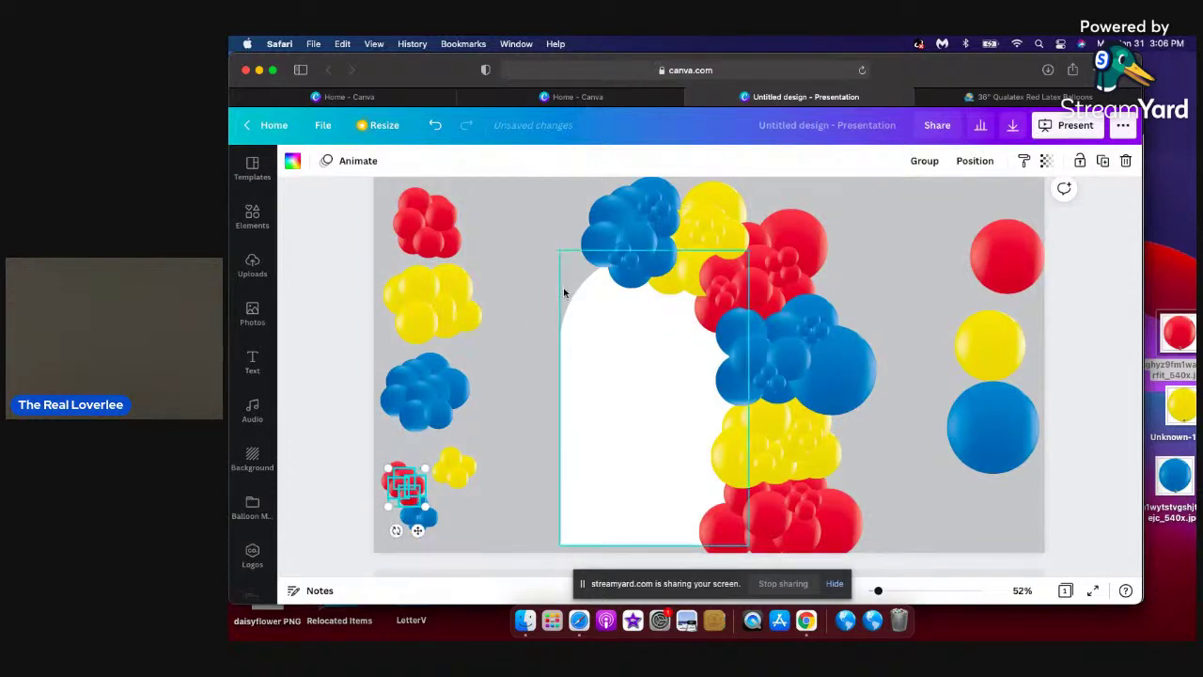
left_click_drag(400, 484, 737, 519)
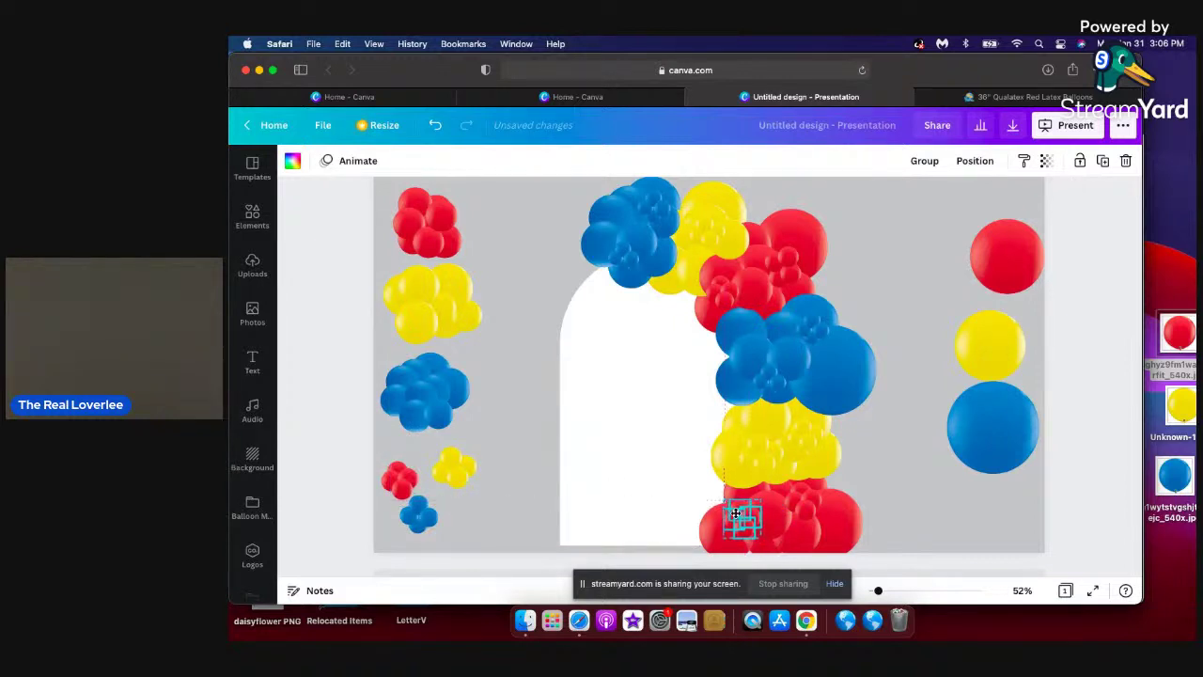
left_click(744, 513)
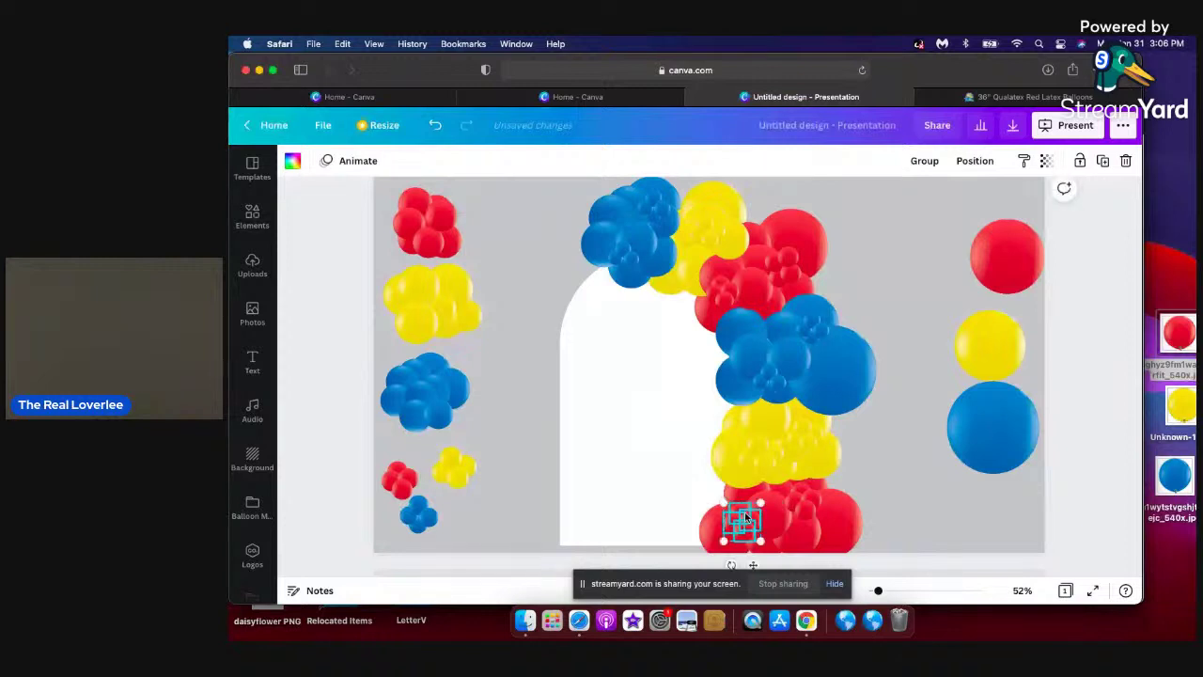
left_click(905, 493)
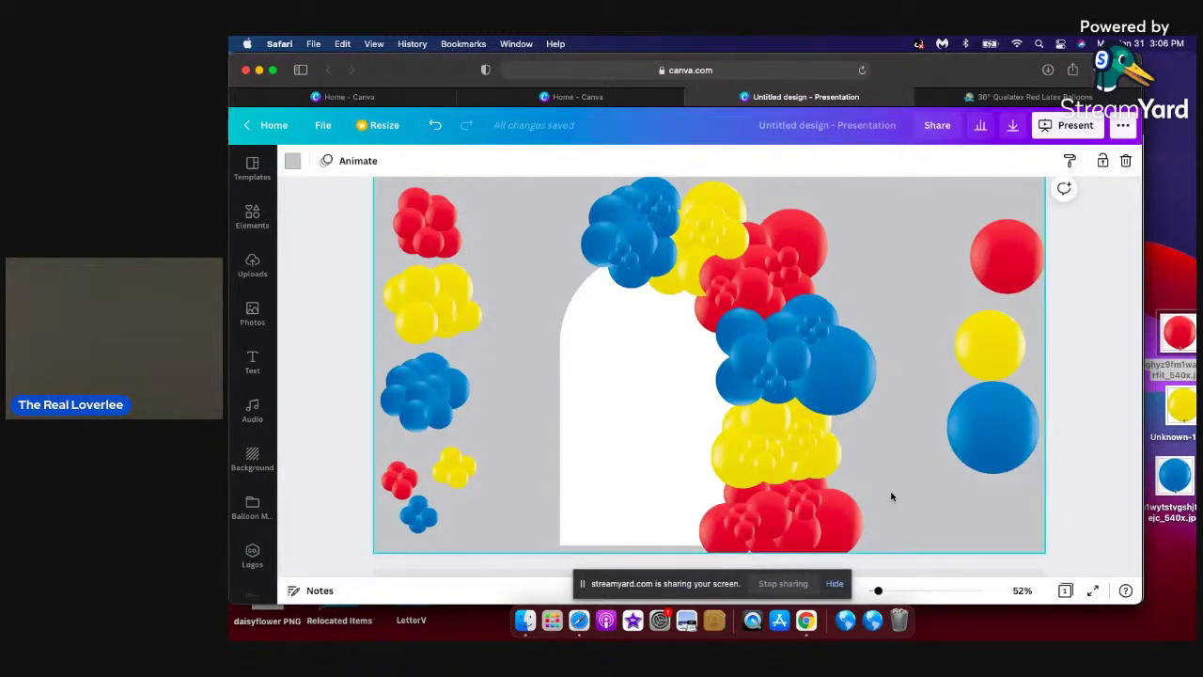
Slightly shrink and reposition the individual balloons of the tiny red cluster on the left of the garland's bottom red section.
left_click(743, 535)
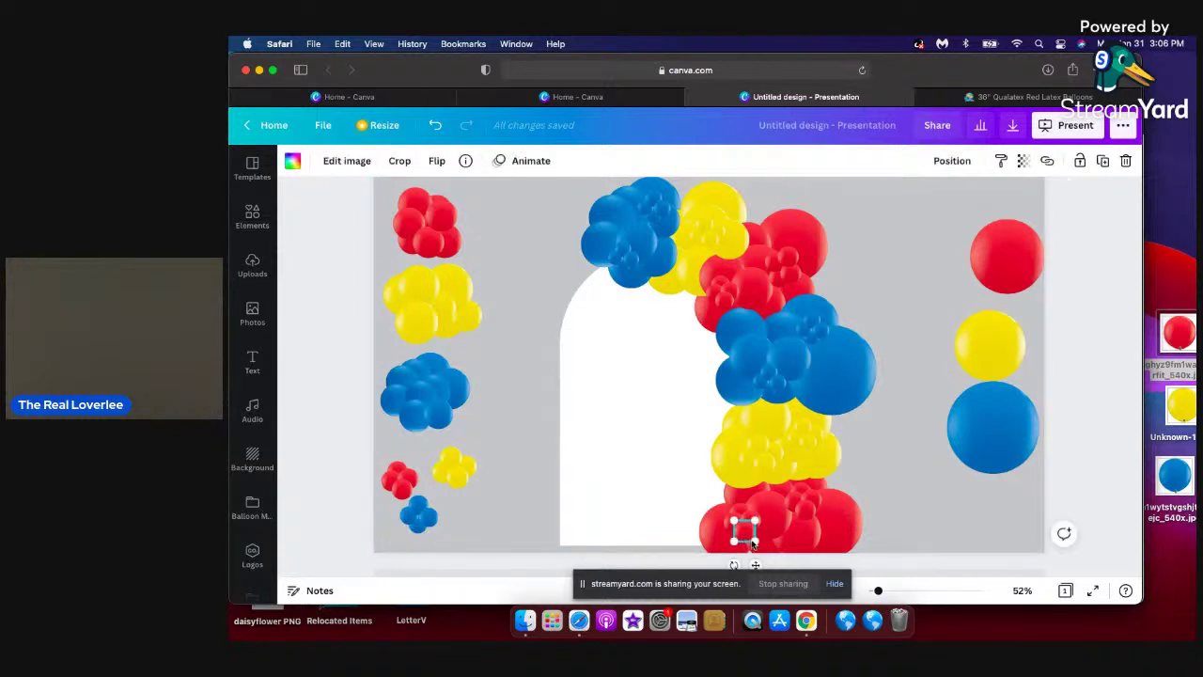
left_click_drag(749, 542, 745, 512)
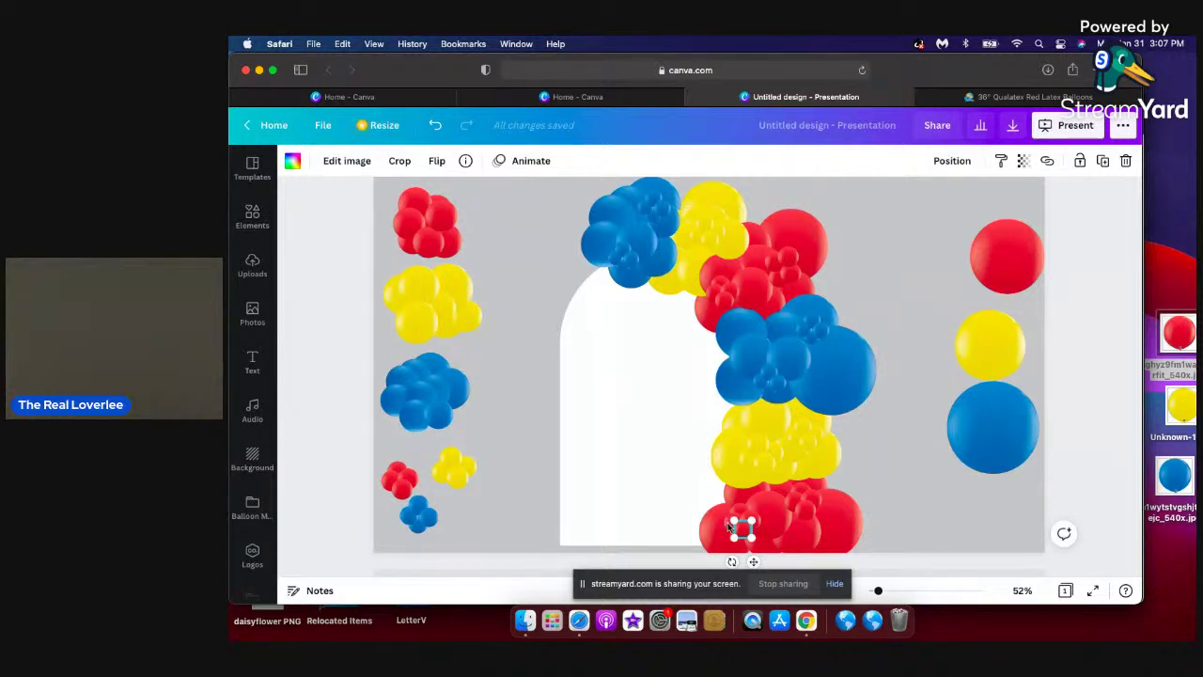
left_click(919, 430)
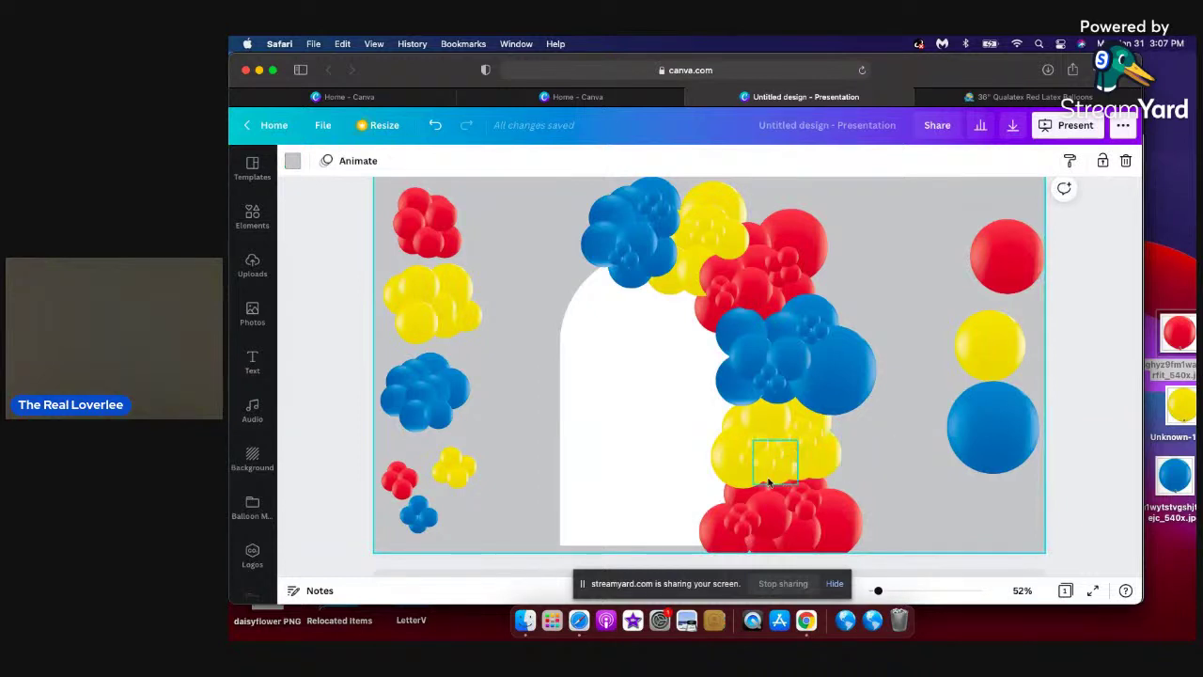
left_click(750, 518)
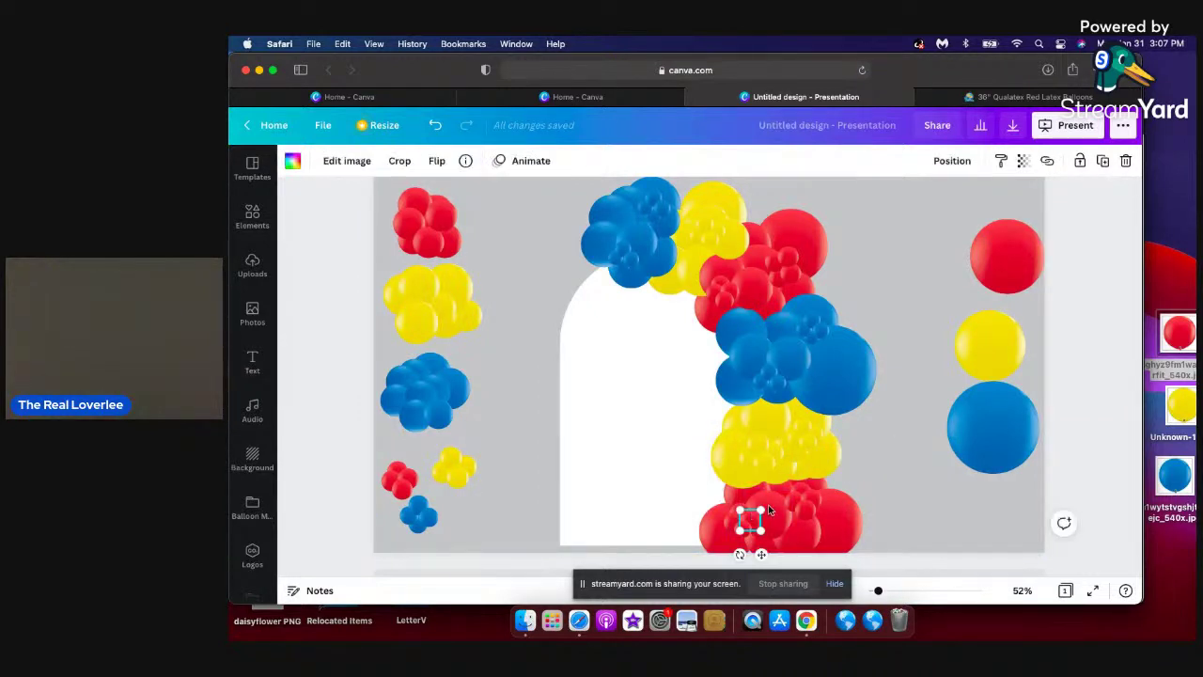
left_click(754, 513)
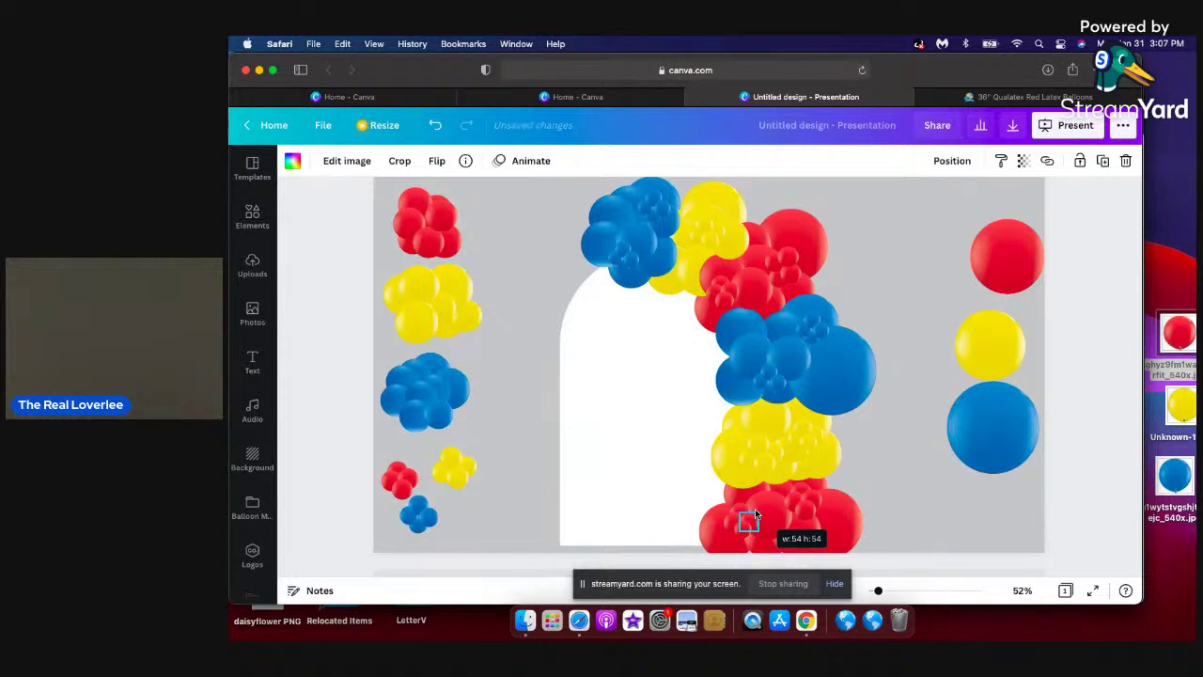
key("shift+Up")
key("shift+Left")
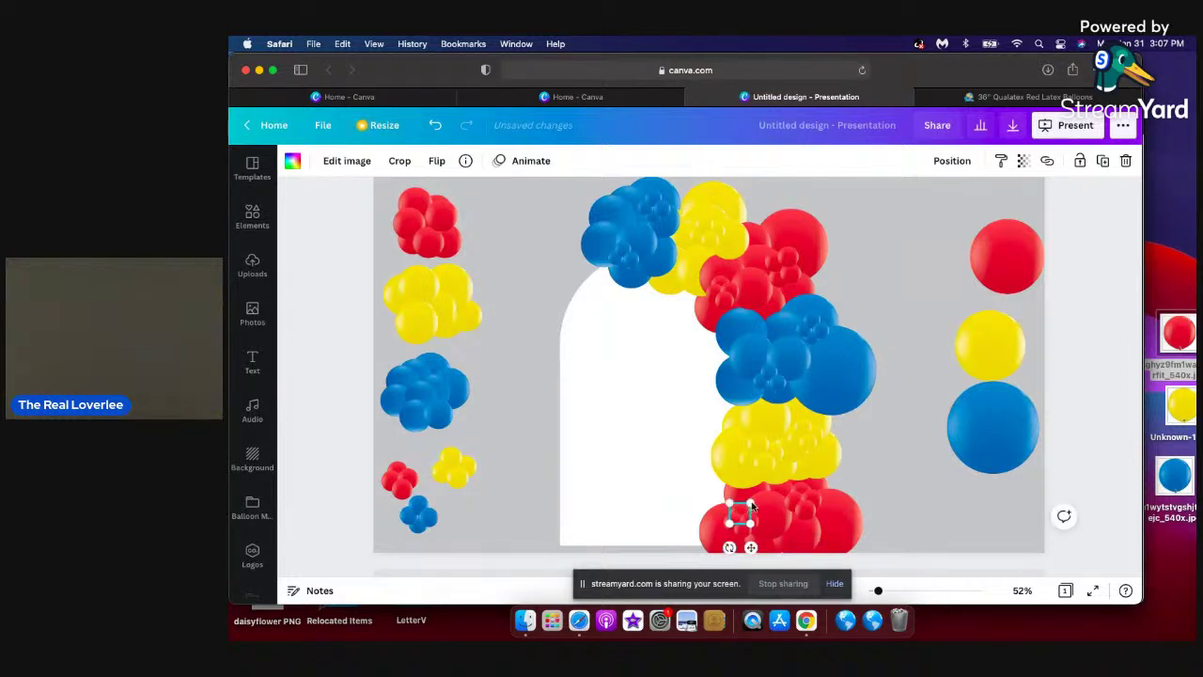
left_click_drag(751, 510, 748, 512)
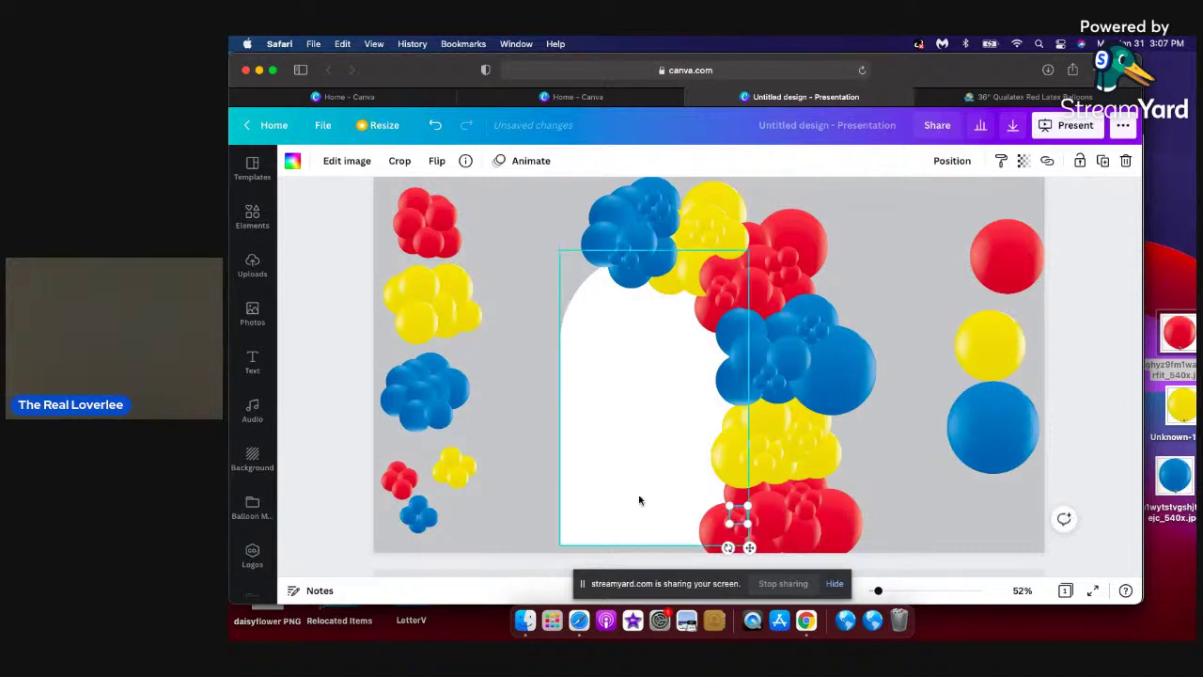
left_click(890, 491)
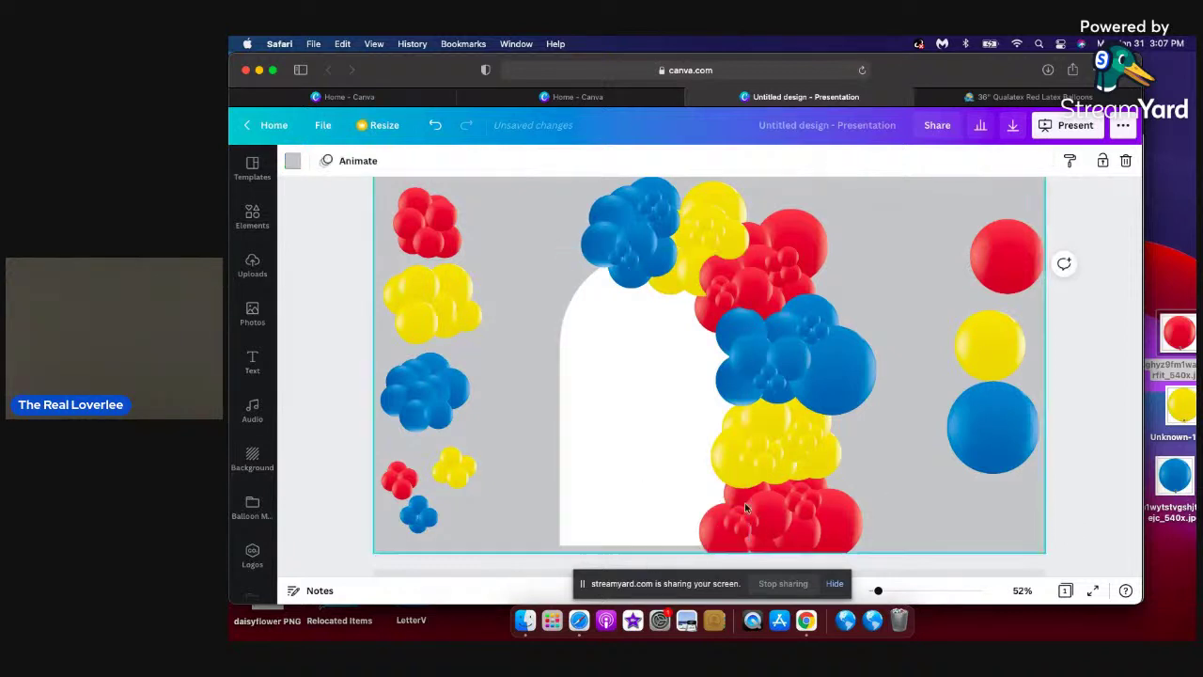
left_click(729, 514)
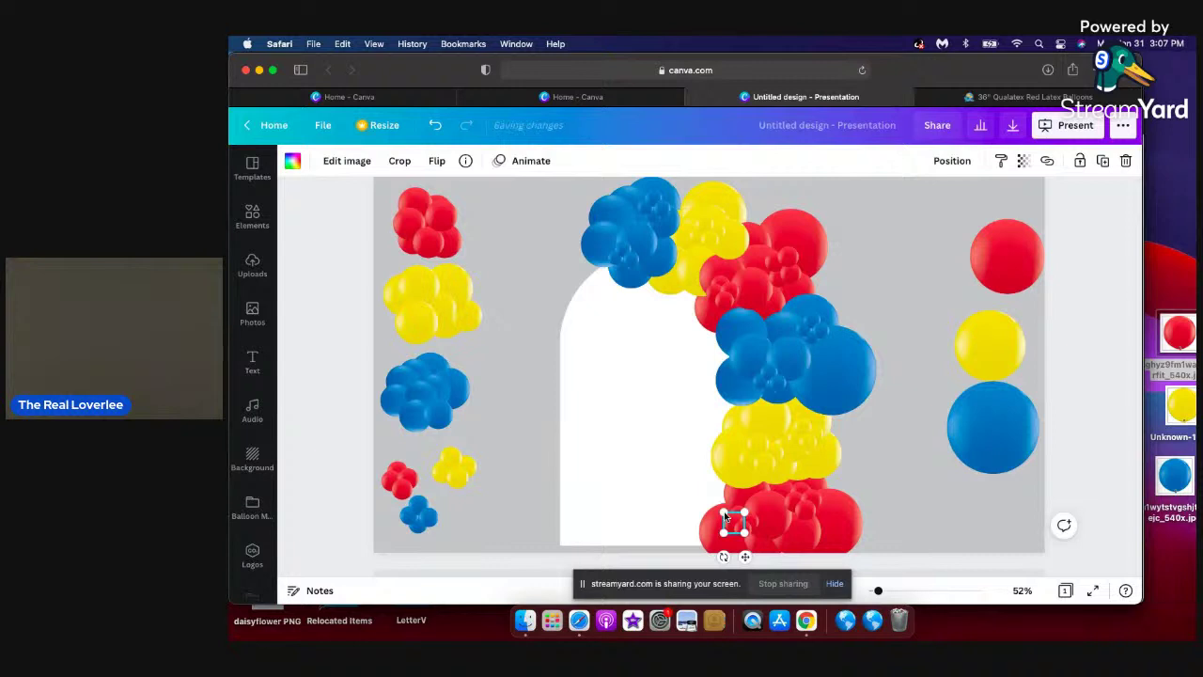
left_click(905, 481)
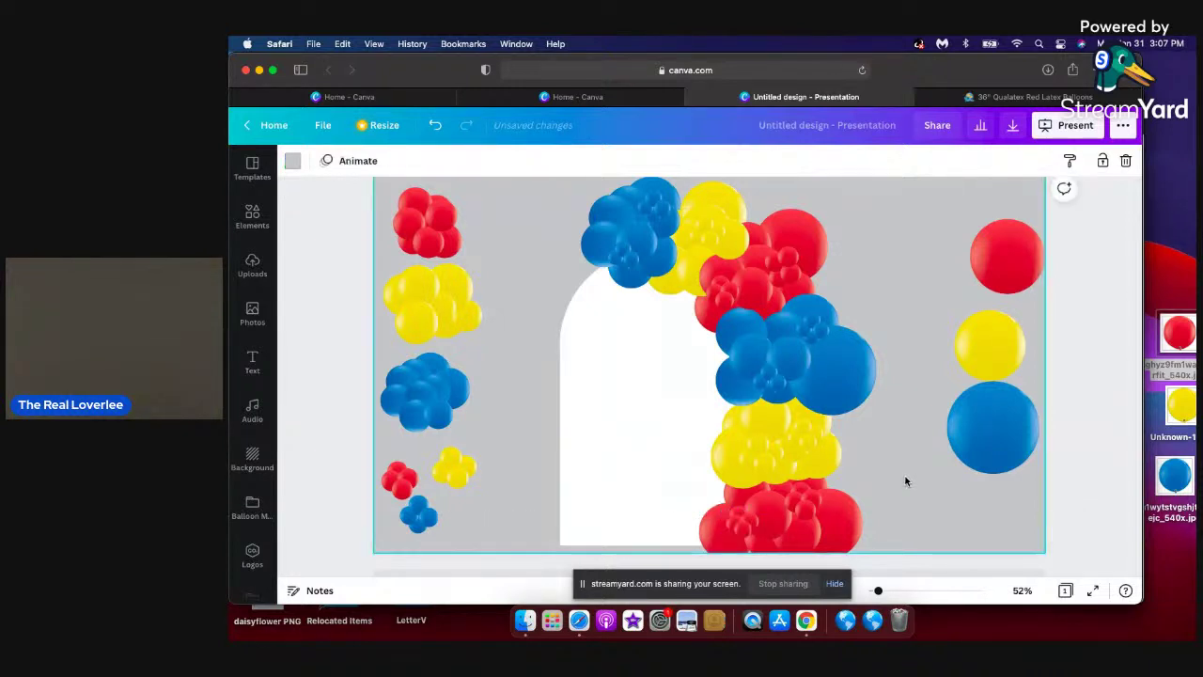
Shrink and regroup the individual balloons of the tiny red cluster on the upper right of the garland's bottom red section.
left_click(807, 508)
left_click_drag(814, 519, 814, 497)
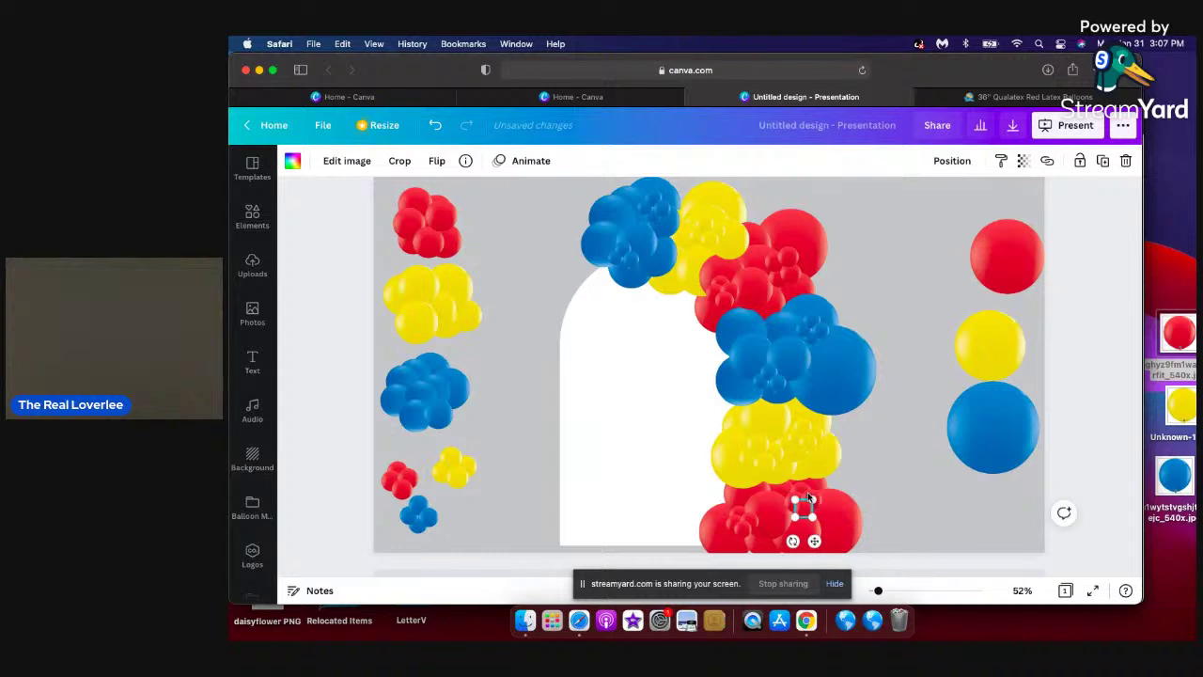
mouse_move(808, 492)
left_mouse_down()
mouse_move(792, 501)
mouse_move(801, 504)
left_mouse_up()
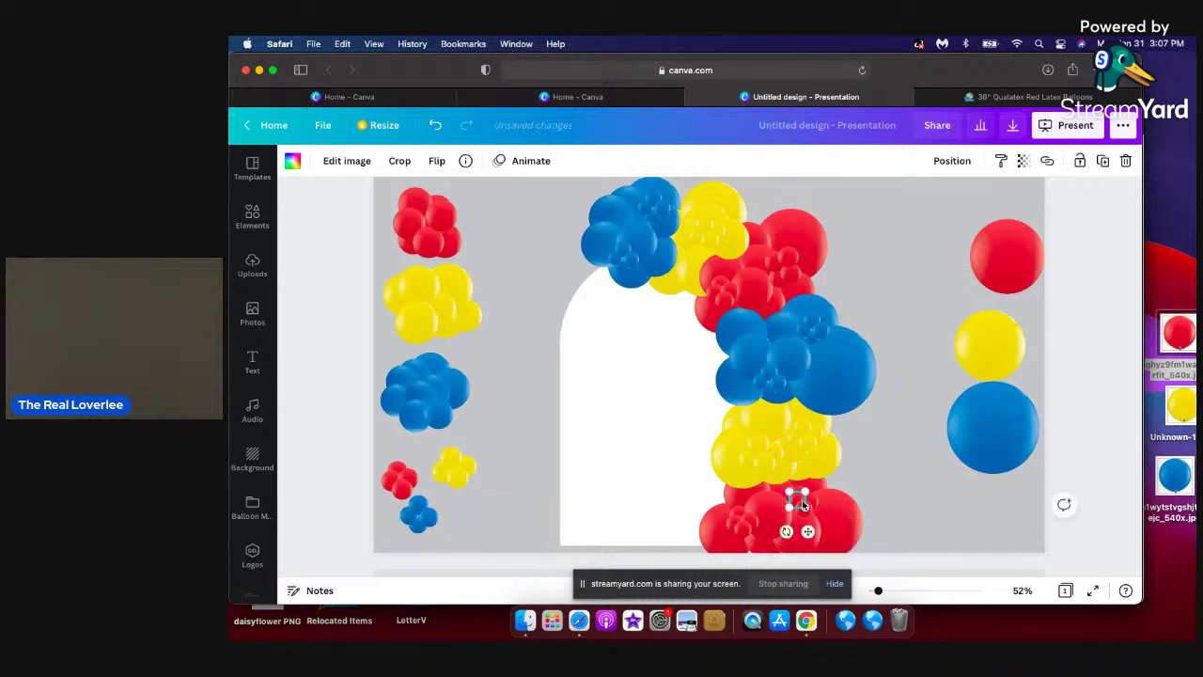
left_click(892, 489)
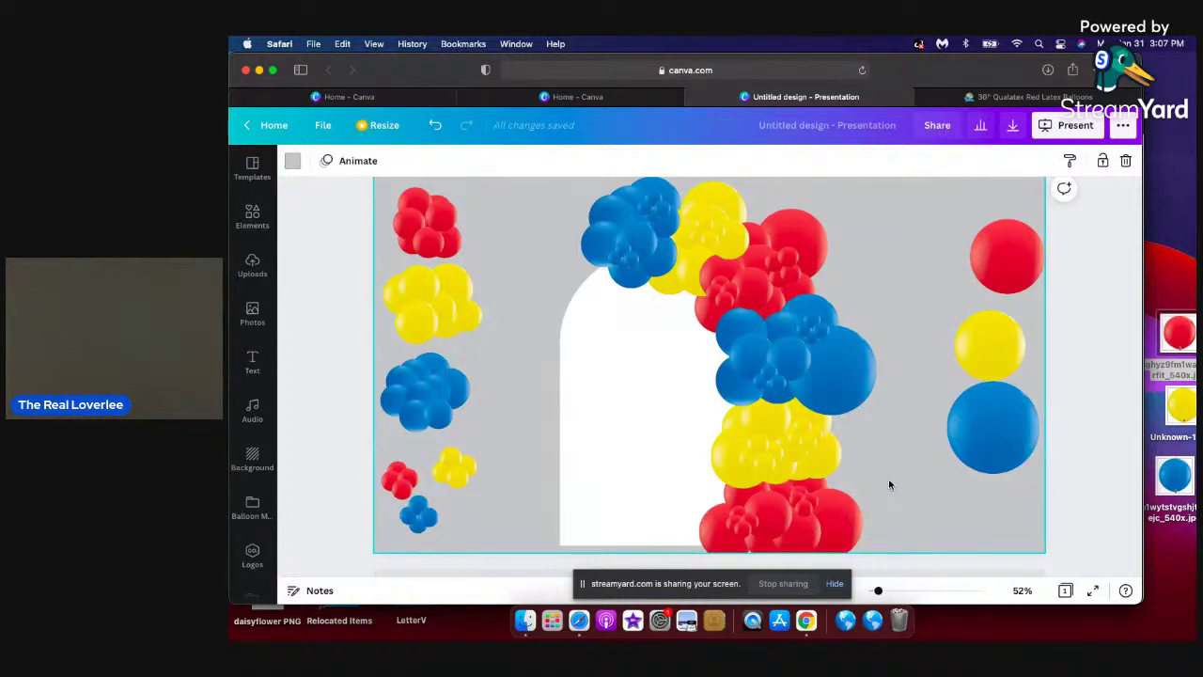
left_click(795, 498)
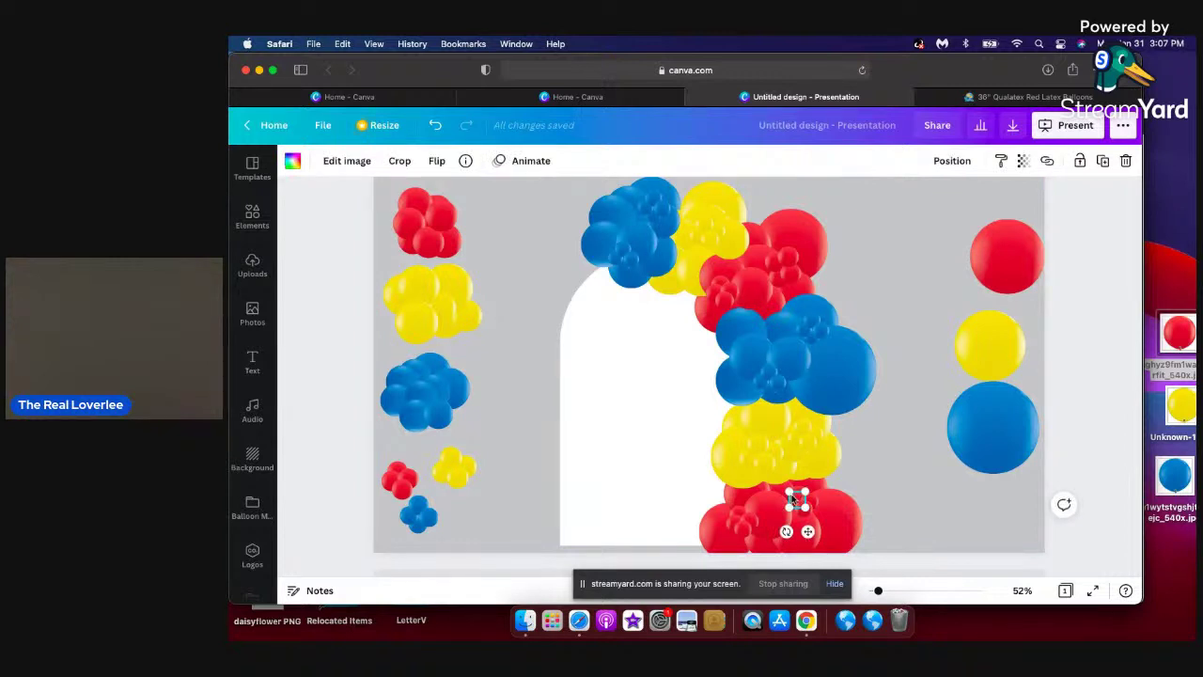
left_click_drag(790, 493, 792, 495)
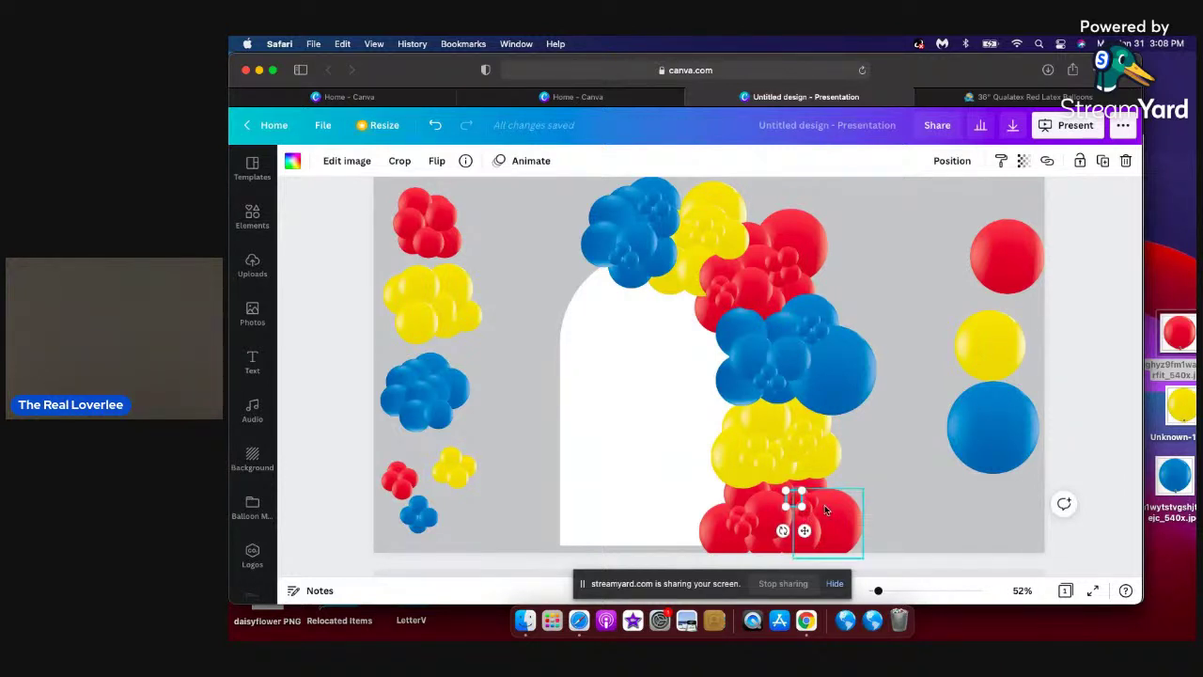
left_click_drag(790, 496, 799, 504)
left_click_drag(800, 506, 800, 504)
left_click(927, 485)
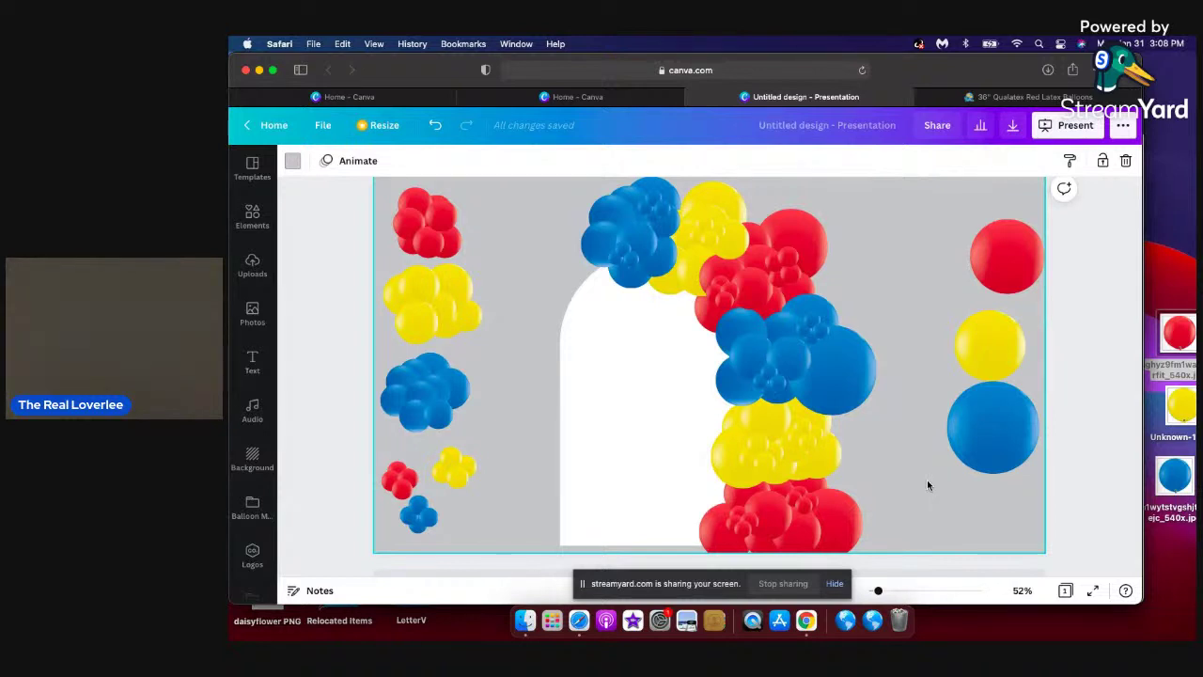
Resize and reposition single balloons in the tiny yellow cluster on the left of the garland's lower yellow section.
left_click(778, 452)
mouse_move(780, 443)
left_mouse_down()
mouse_move(758, 470)
mouse_move(771, 466)
mouse_move(764, 436)
left_mouse_up()
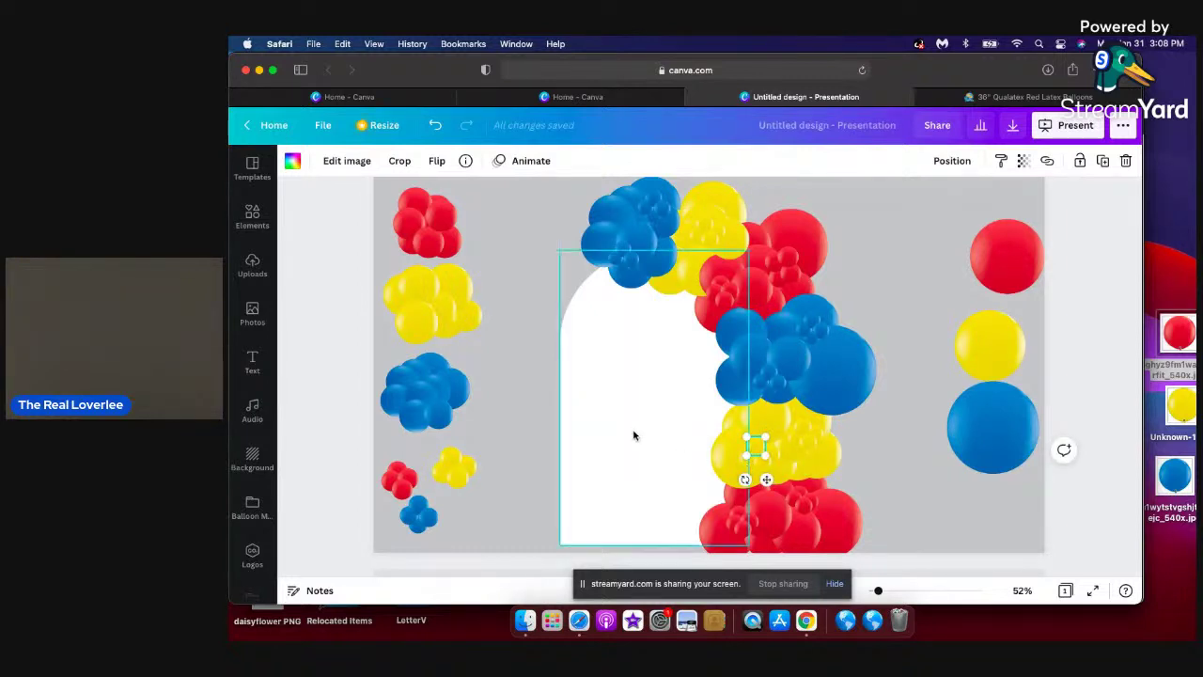
mouse_move(748, 446)
left_mouse_down()
mouse_move(737, 460)
mouse_move(749, 460)
left_mouse_up()
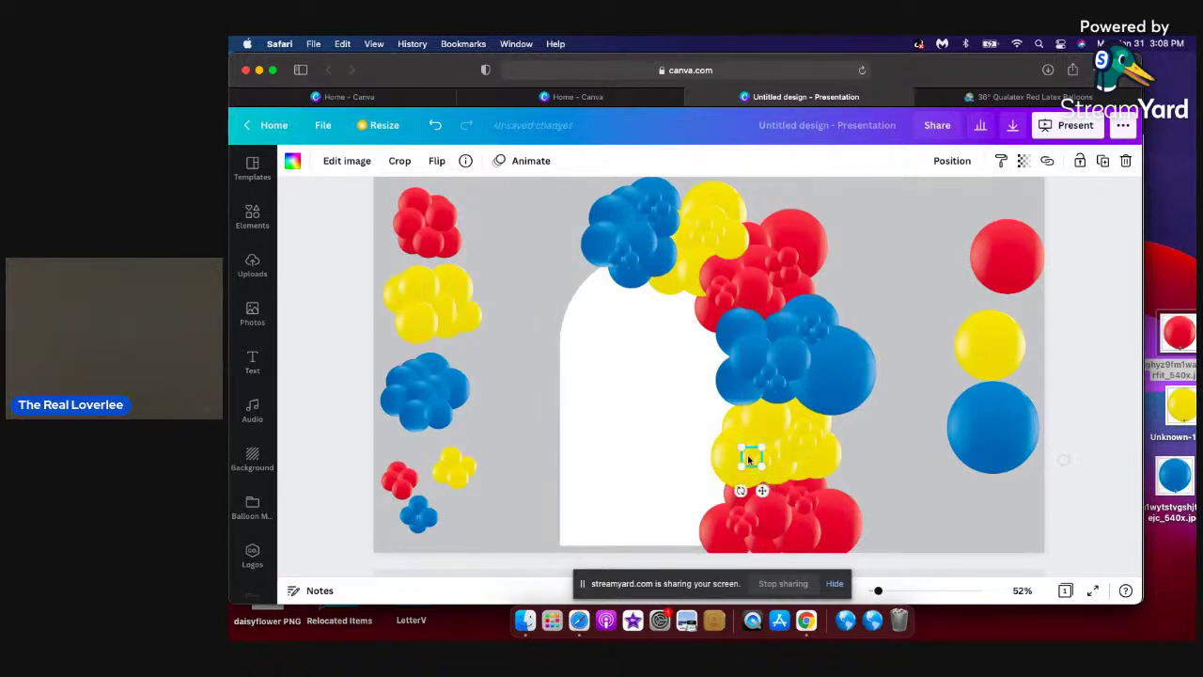
left_click(889, 444)
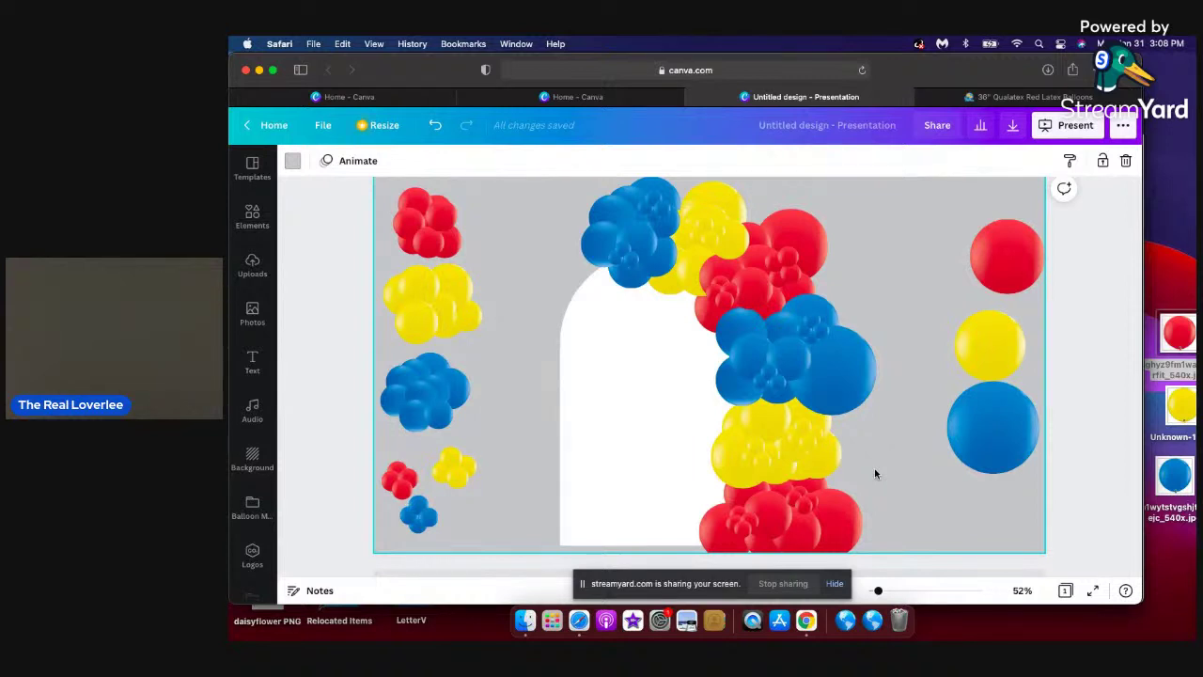
Shrink the loose red, yellow and blue balloons at the page's right edge and space them in a vertical column.
left_click(1020, 243)
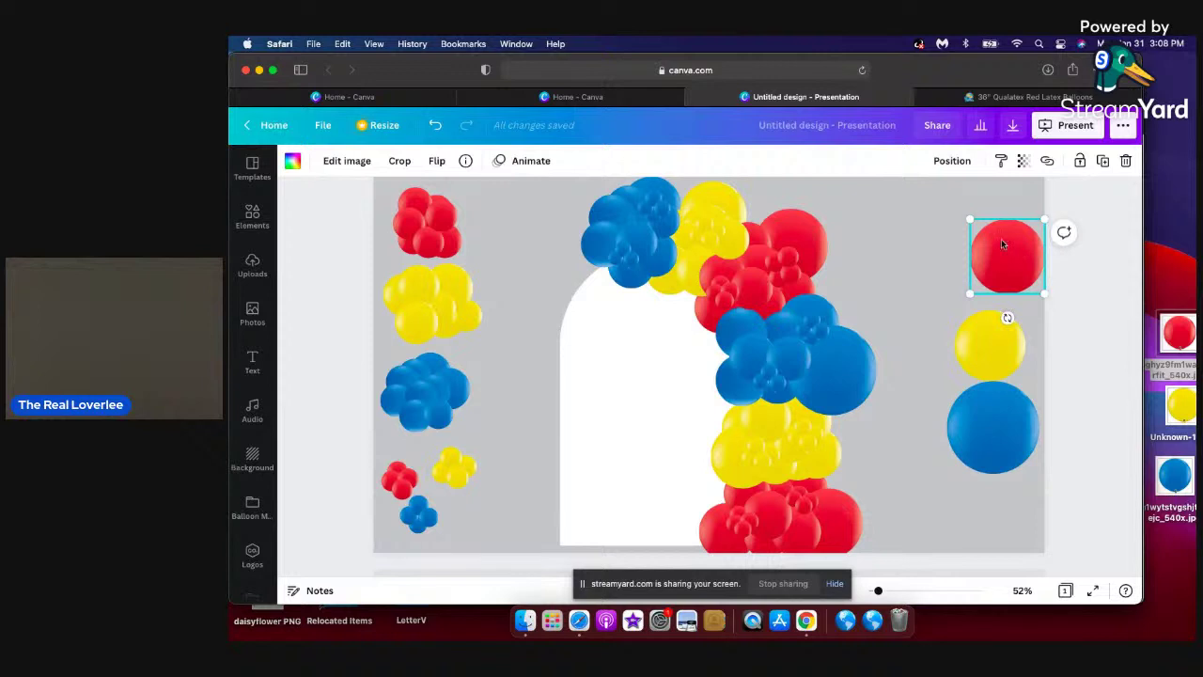
left_click_drag(990, 241, 966, 239)
left_click(989, 344)
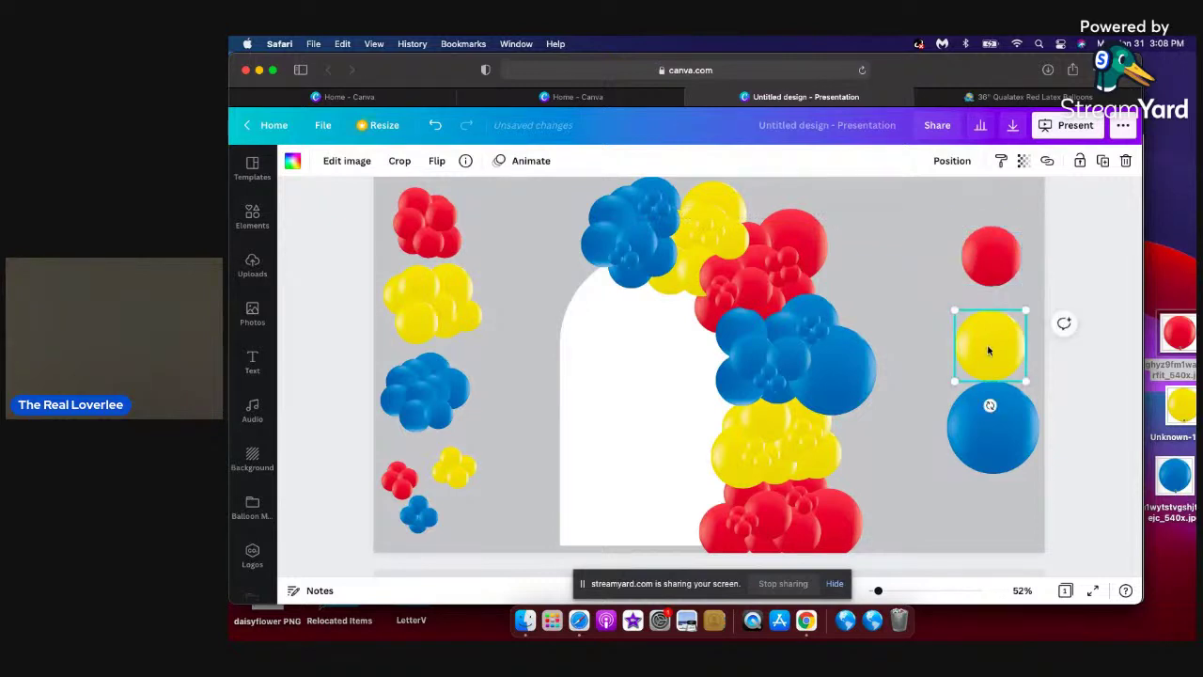
left_click_drag(993, 335, 1026, 310)
left_click(975, 443)
left_click_drag(955, 474, 996, 418)
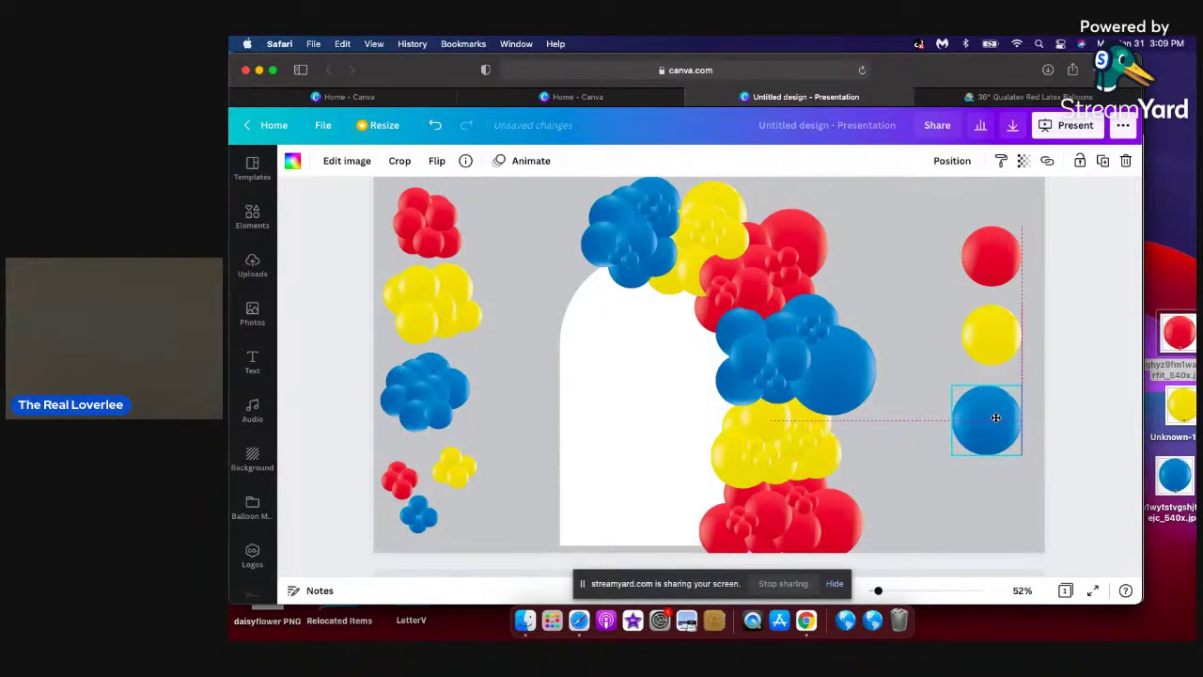
left_click(992, 493)
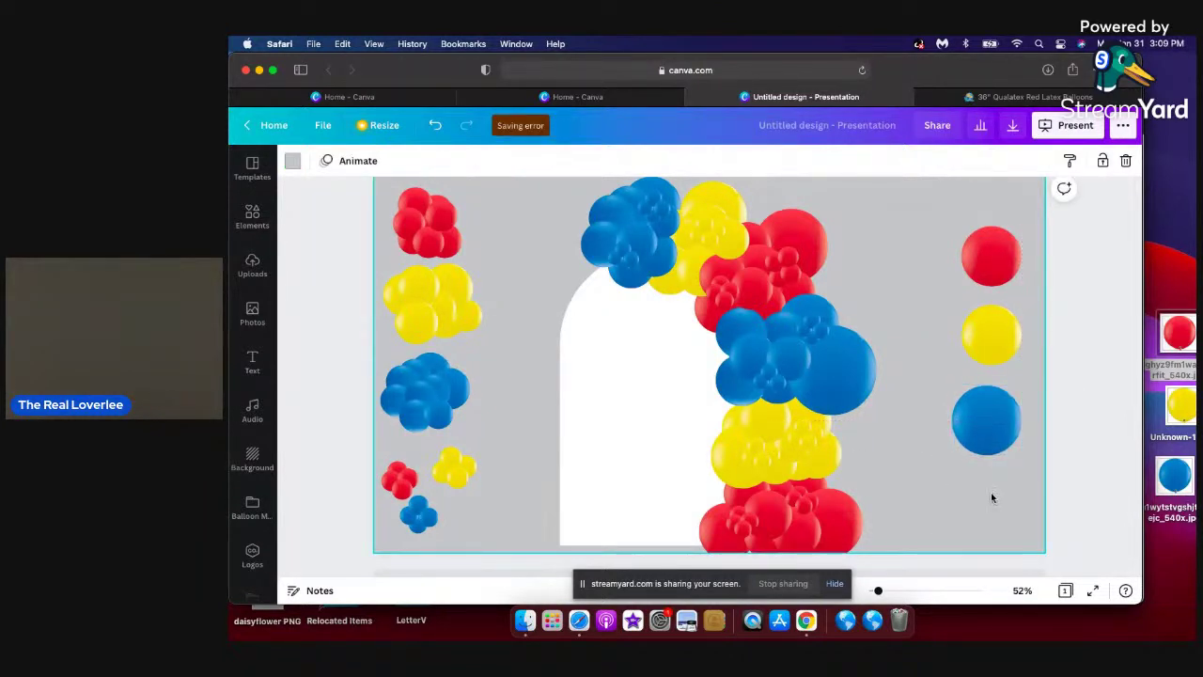
Enlarge the upper-left balloon of the blue section at the garland's top end, extending it outward.
left_click(827, 487)
left_click(899, 487)
left_click(606, 200)
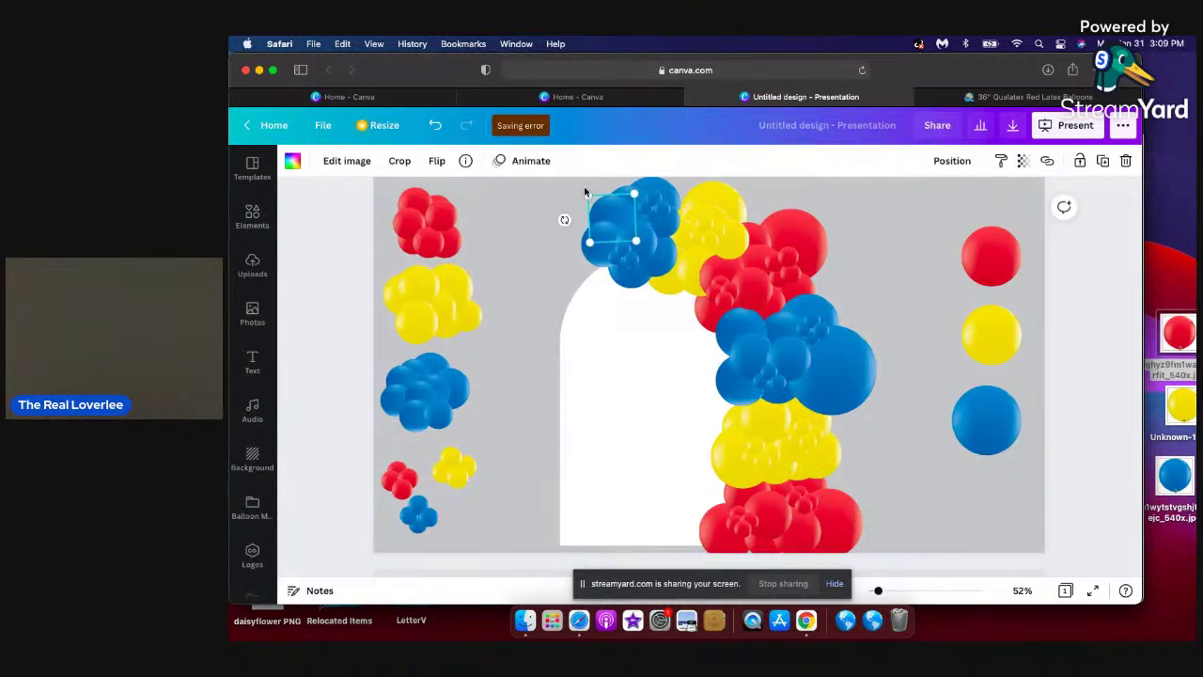
left_click_drag(589, 195, 571, 182)
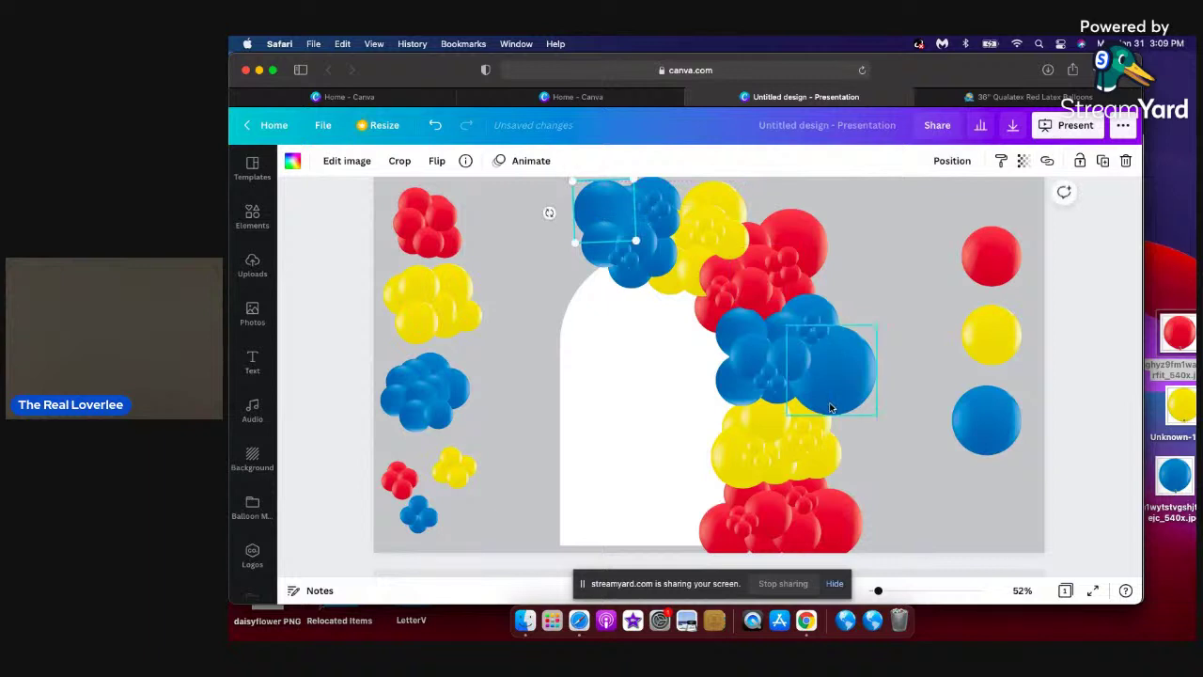
Slightly enlarge the bottom middle balloon of the garland's lower yellow section.
left_click(787, 475)
left_click_drag(797, 487, 800, 489)
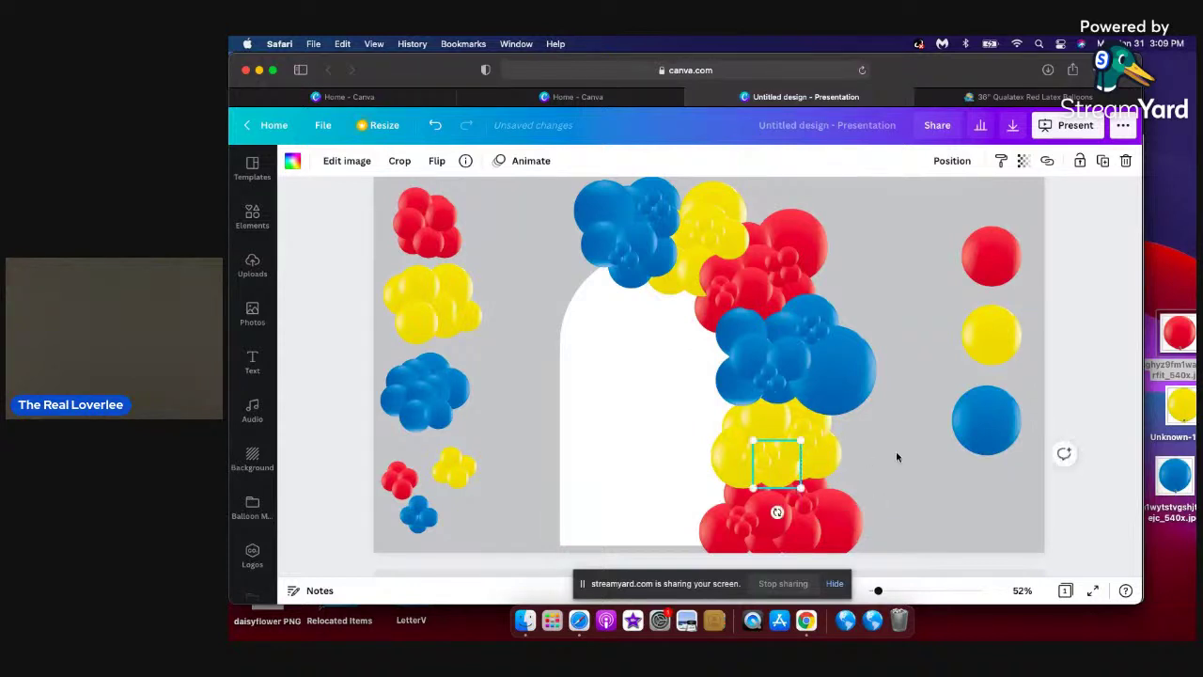
left_click(896, 452)
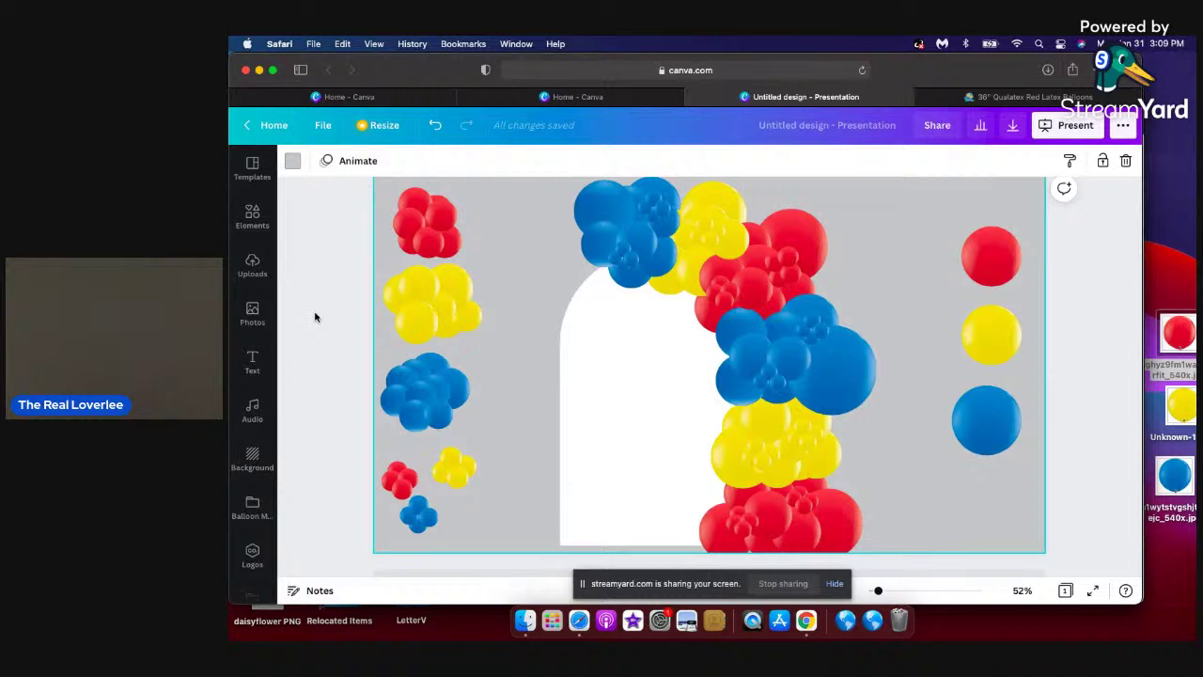
Search the design elements for "sesame street" and look over the results.
left_click(254, 220)
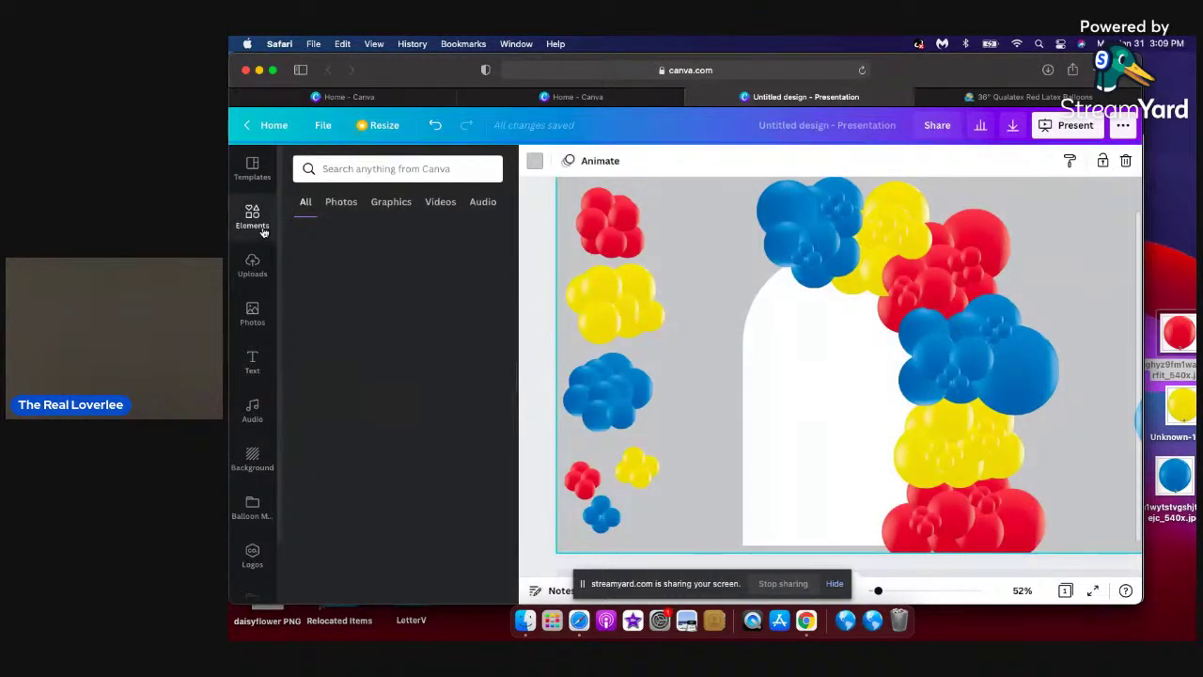
left_click(402, 169)
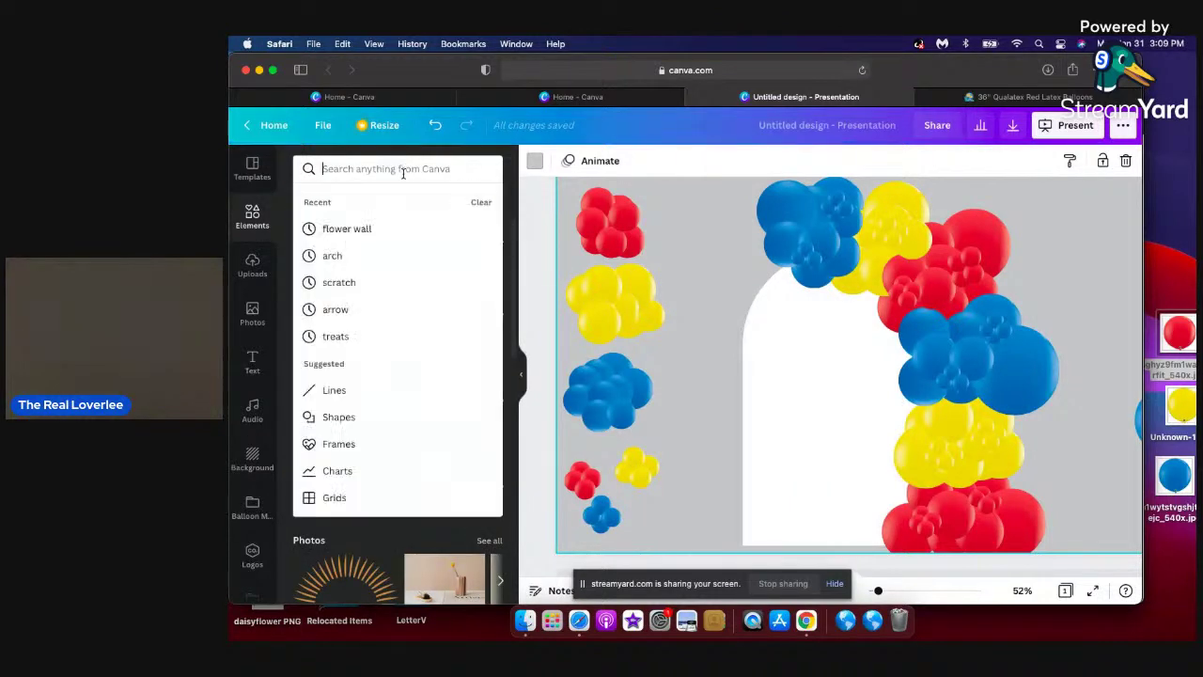
type("ss")
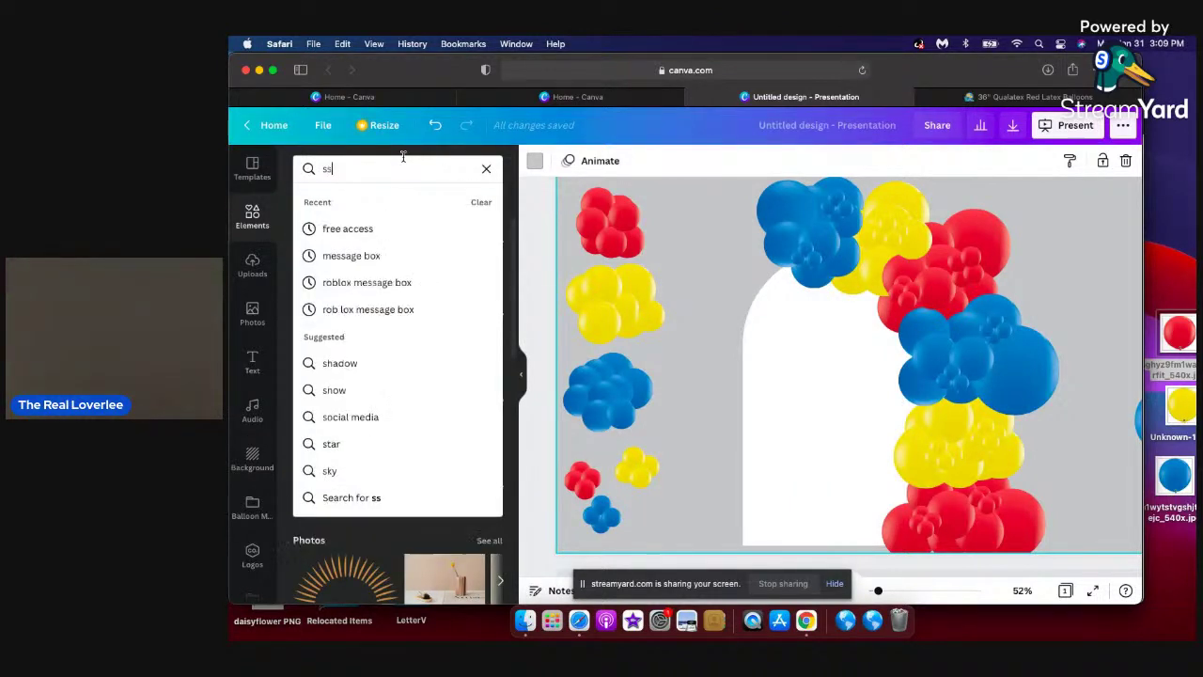
key("BackSpace")
type("es")
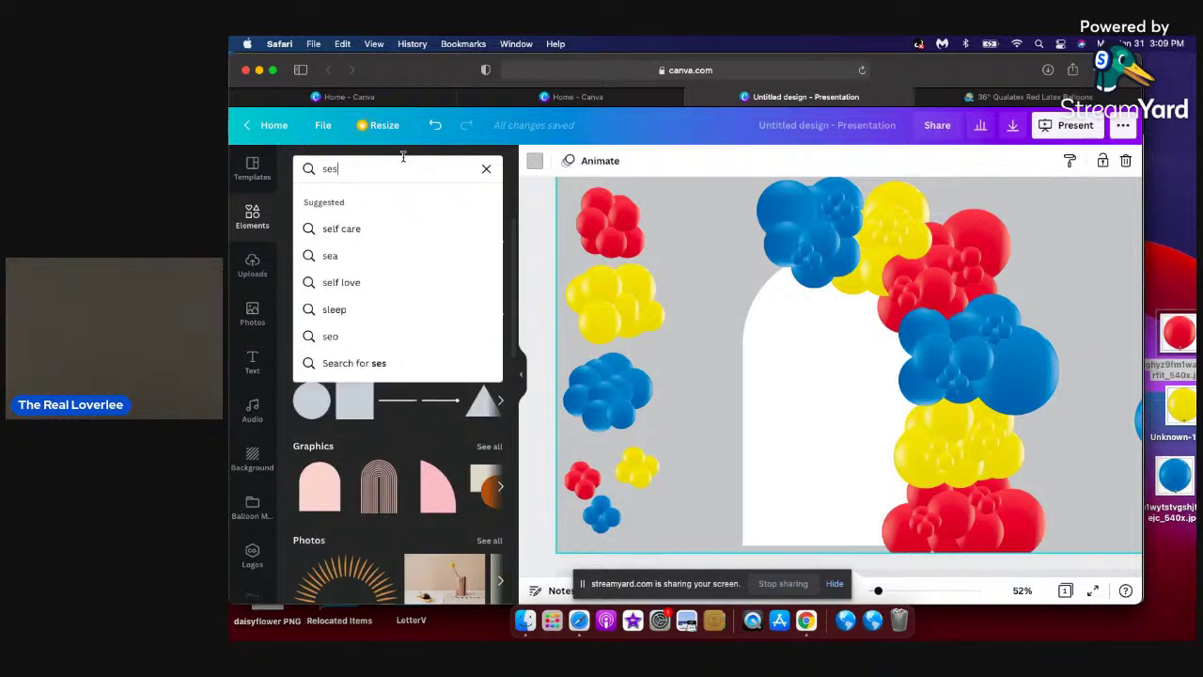
type("ame")
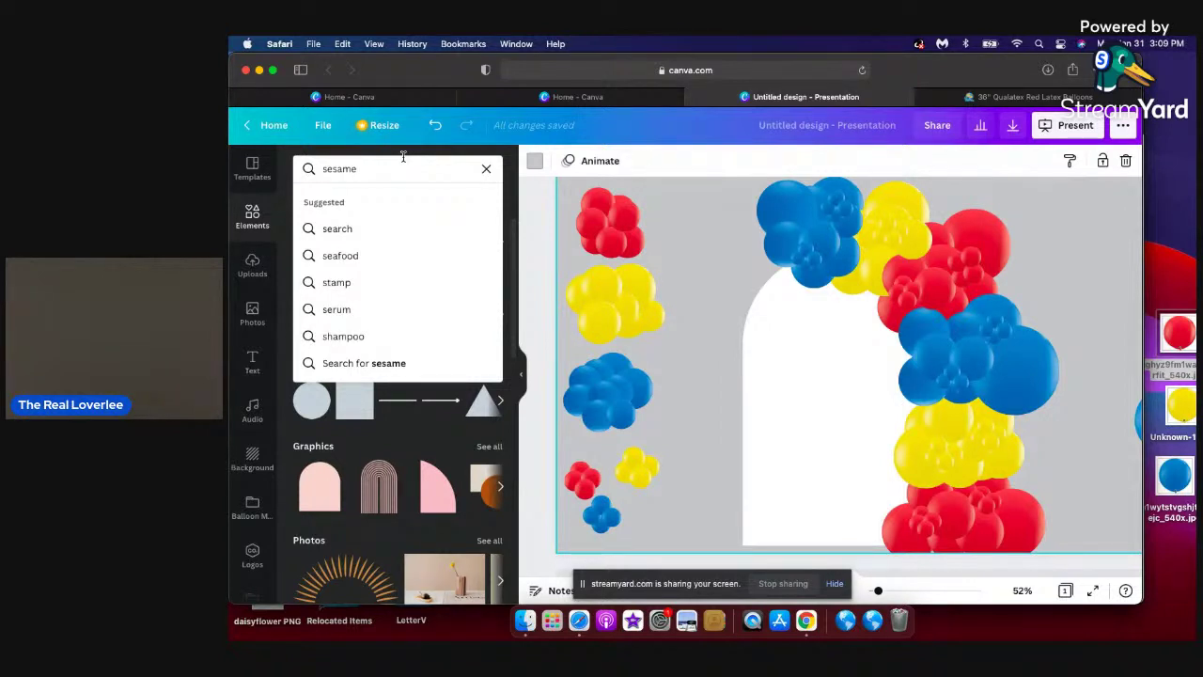
type(" streer")
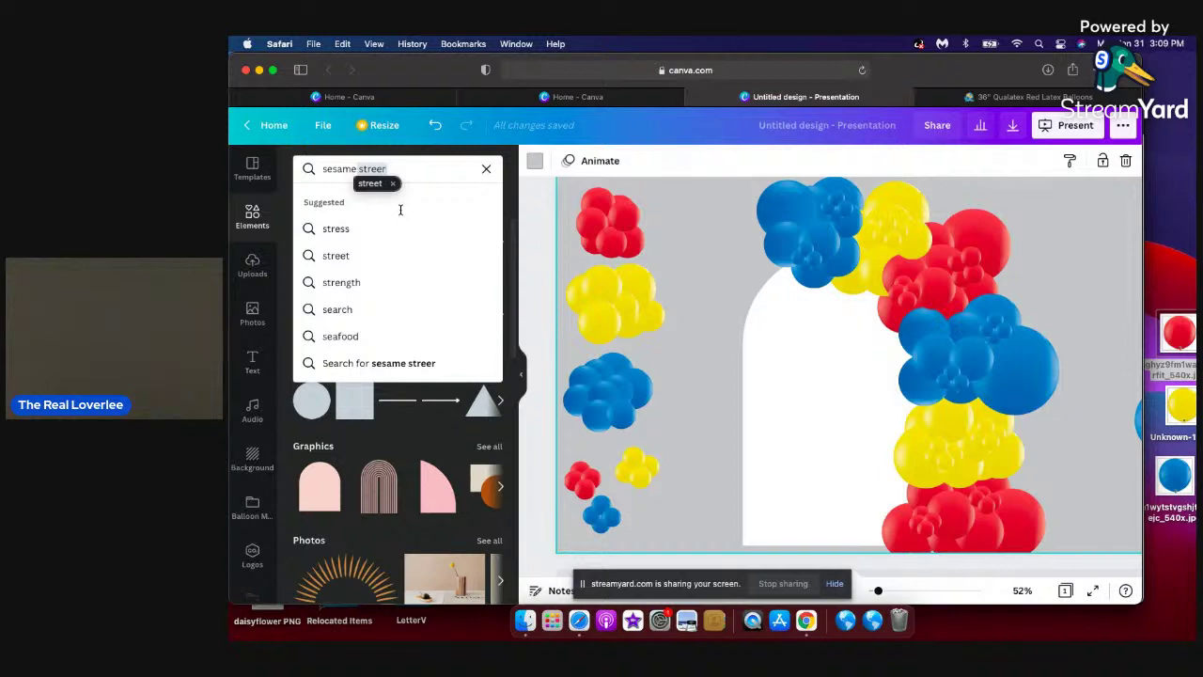
key("BackSpace")
type("t")
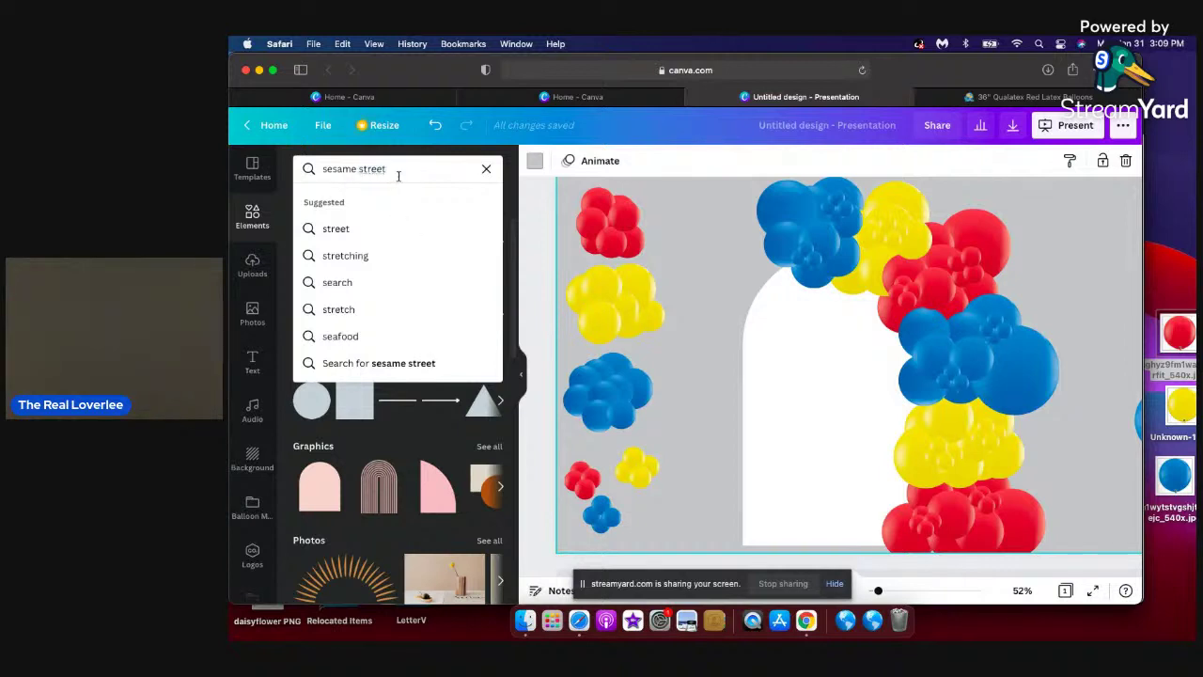
key("Return")
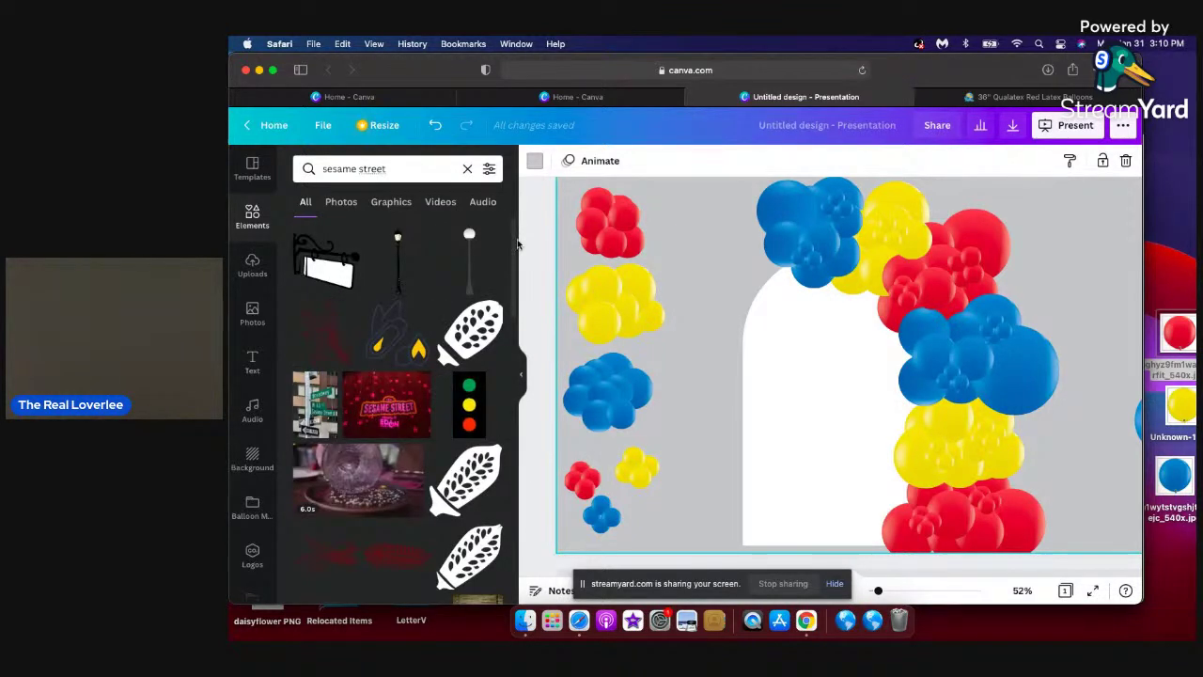
mouse_move(513, 240)
left_mouse_down()
mouse_move(513, 391)
mouse_move(513, 222)
left_mouse_up()
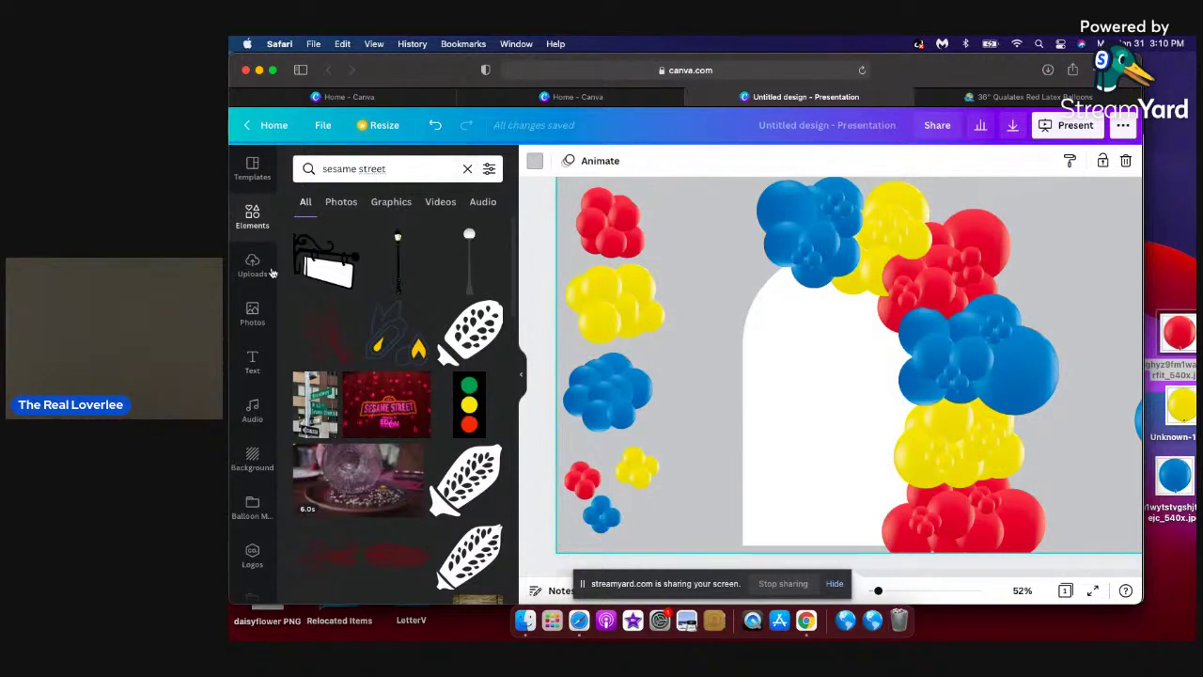
Search the stock photos for "sesame street", look through the results, and return to the elements library.
left_click(251, 315)
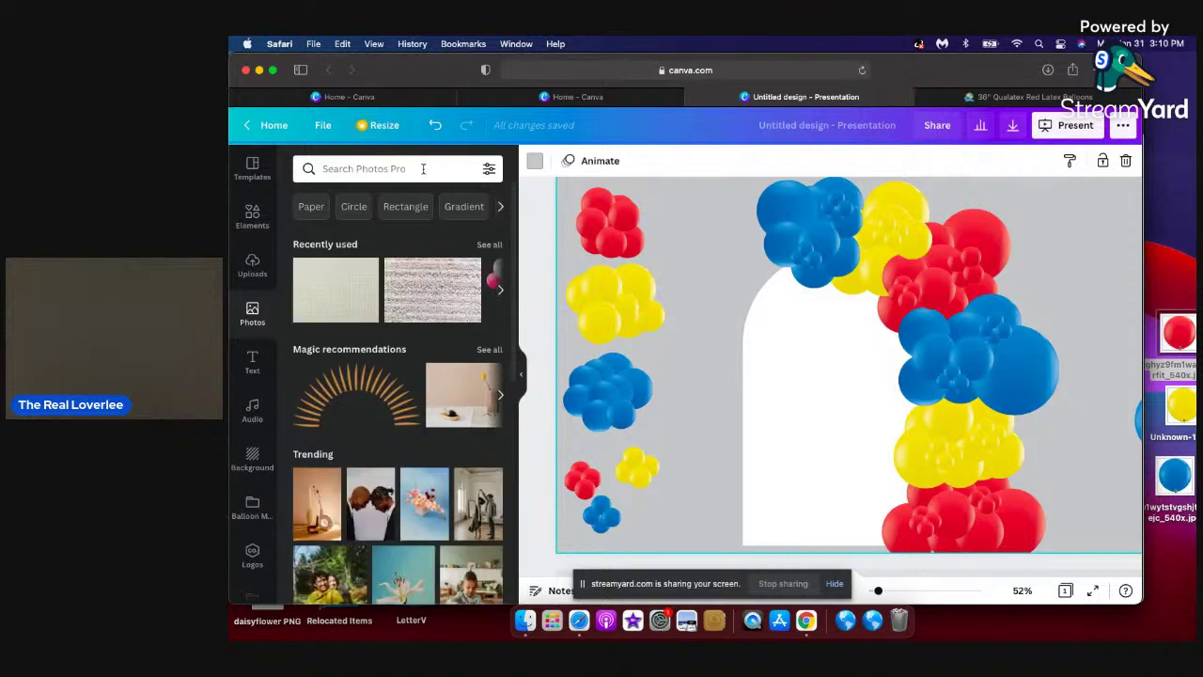
left_click(423, 169)
type("sesame")
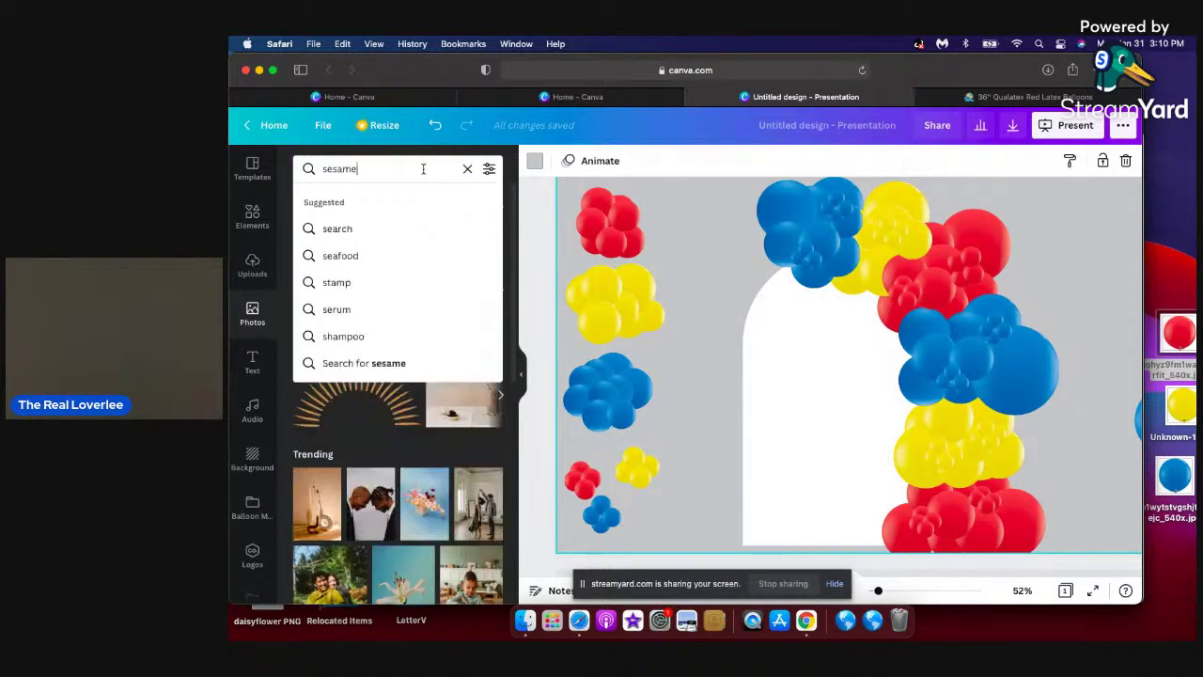
key("Return")
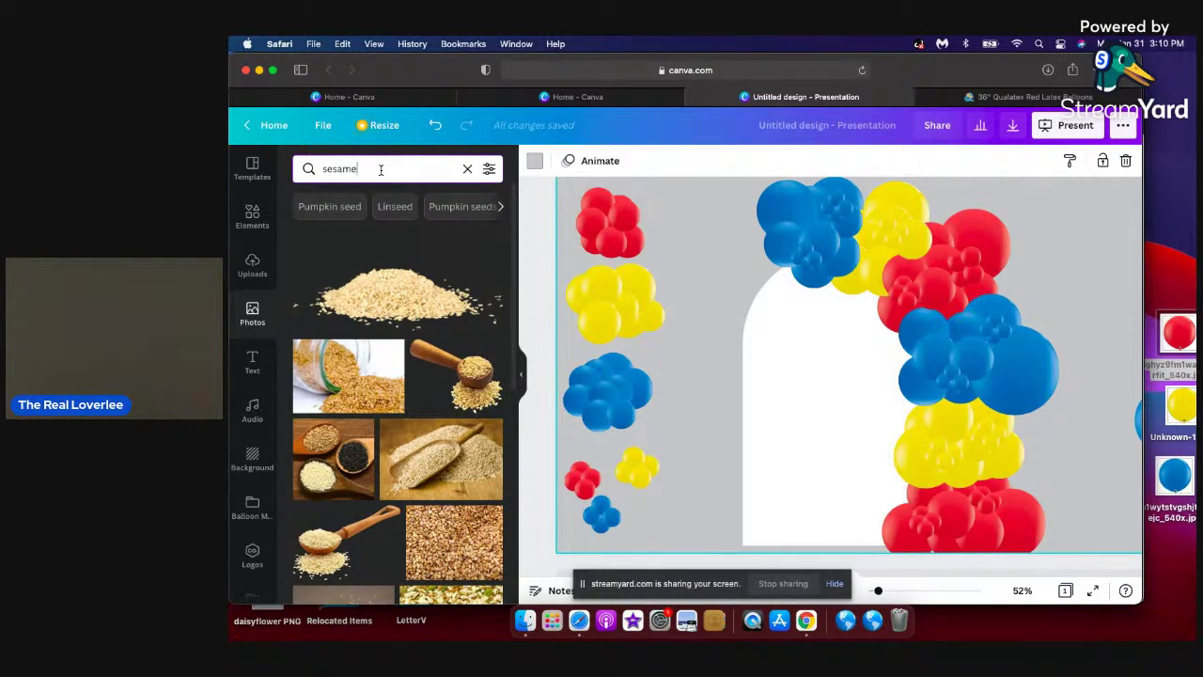
type("stre")
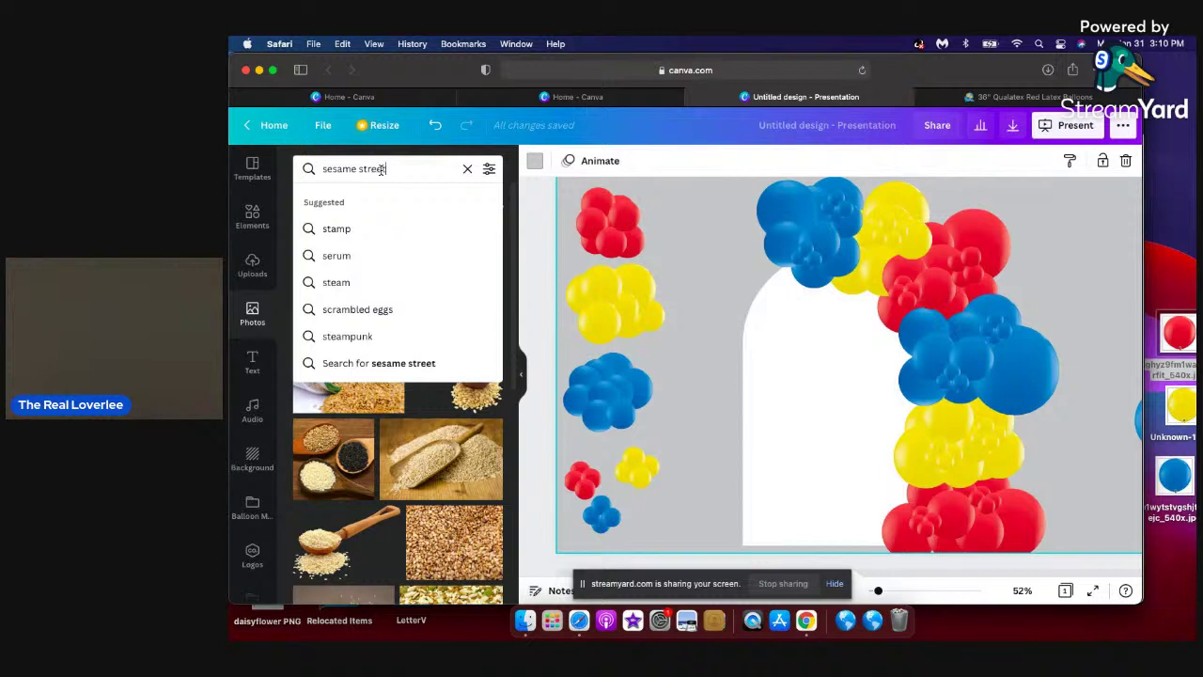
type("et")
key("Return")
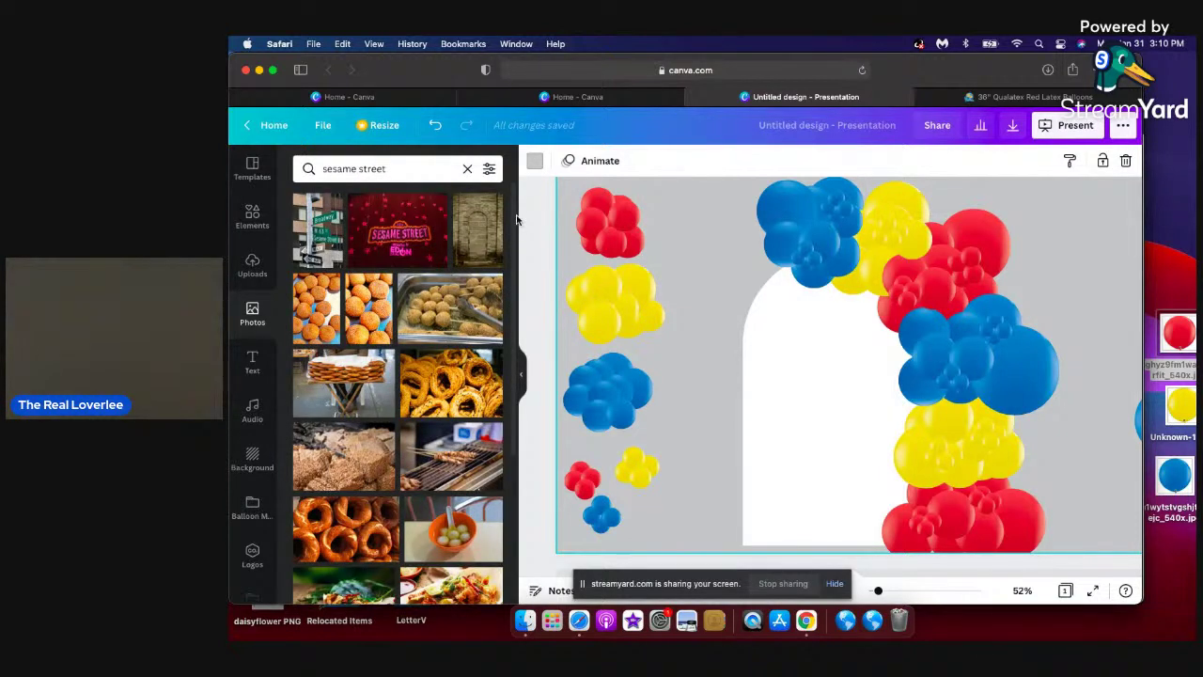
scroll(515, 220, "down", 5)
scroll(507, 207, "up", 5)
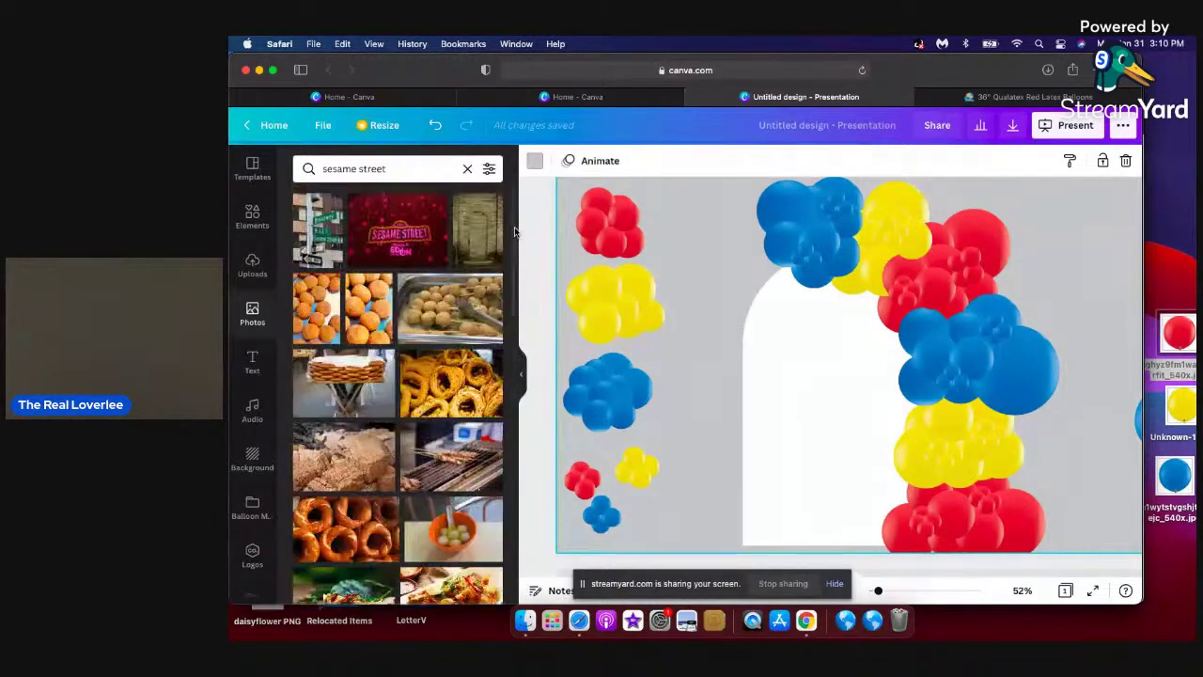
left_click(265, 228)
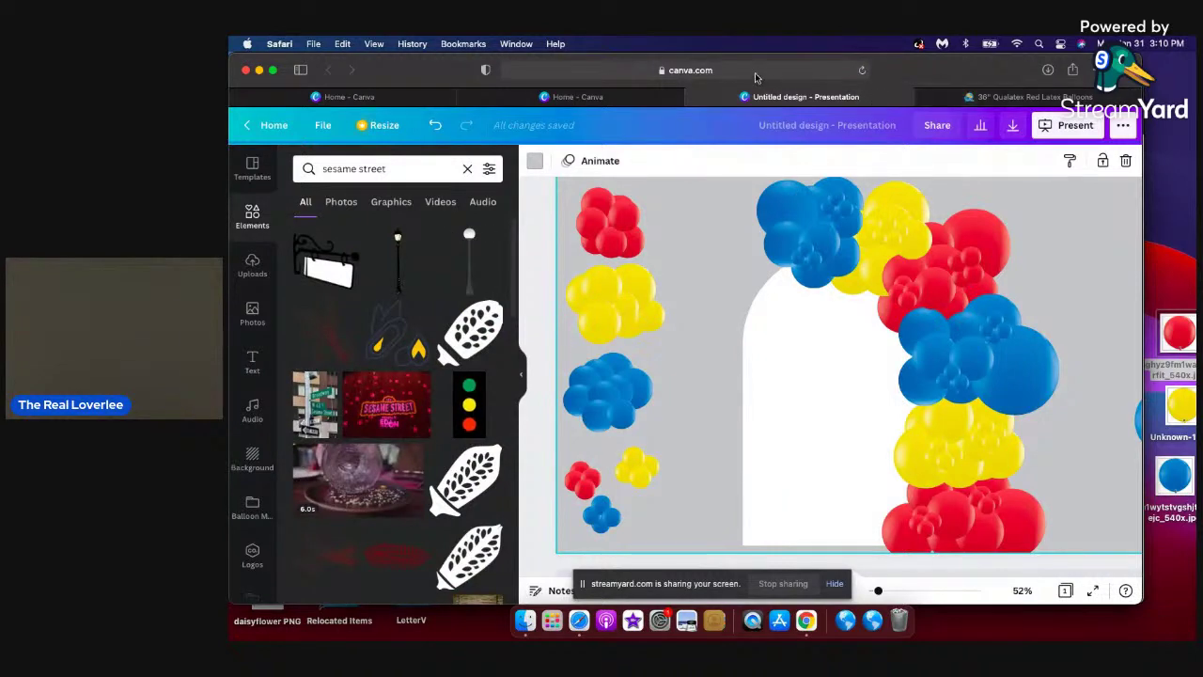
Search the web for "sesame street characters" in the balloon shop's browser tab and show the image results.
left_click(968, 97)
left_click(675, 70)
type("sam")
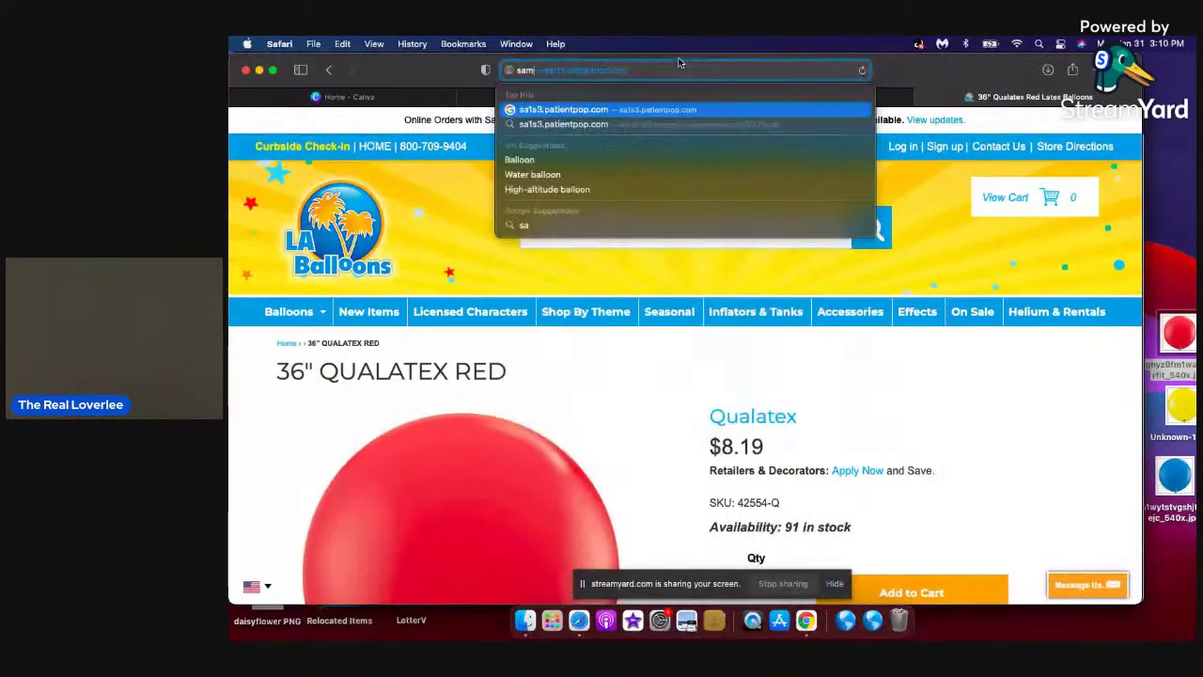
key("BackSpace")
type("same ")
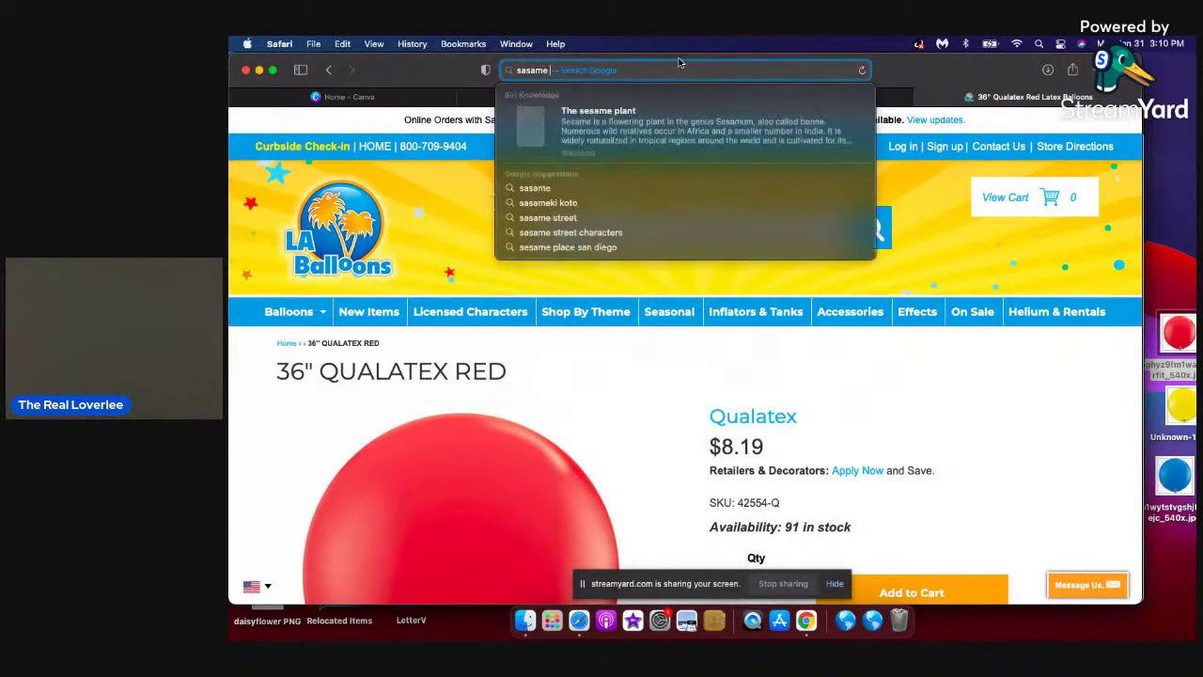
type("street characters")
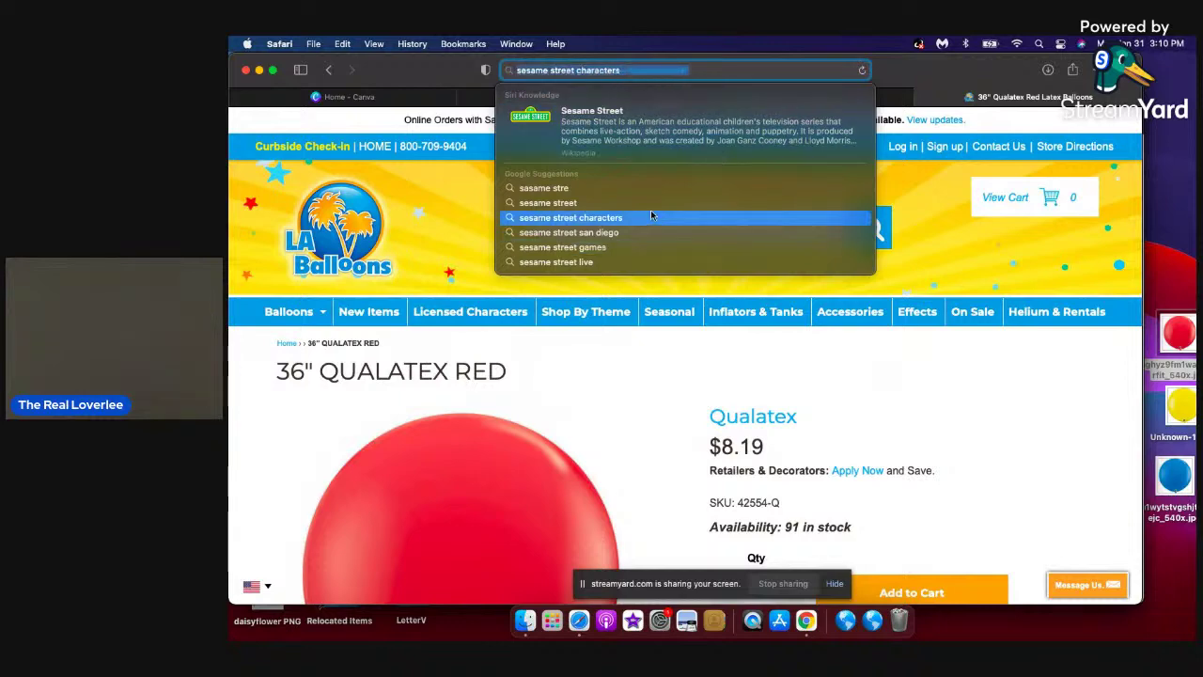
left_click(650, 215)
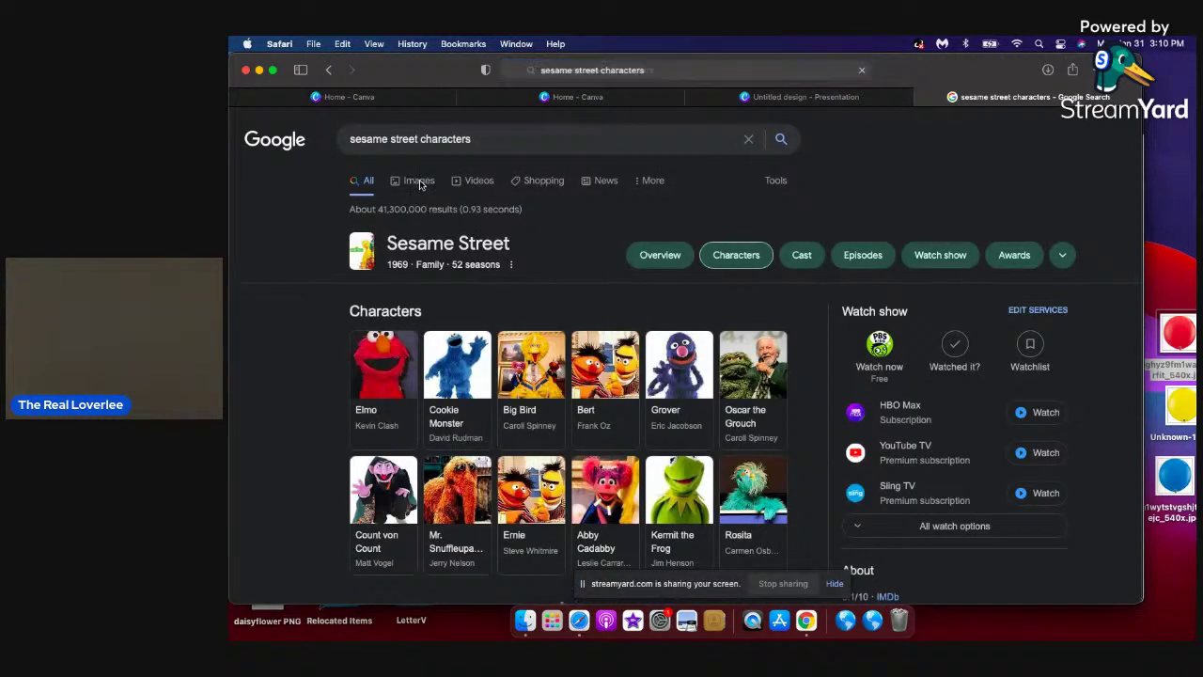
left_click(419, 181)
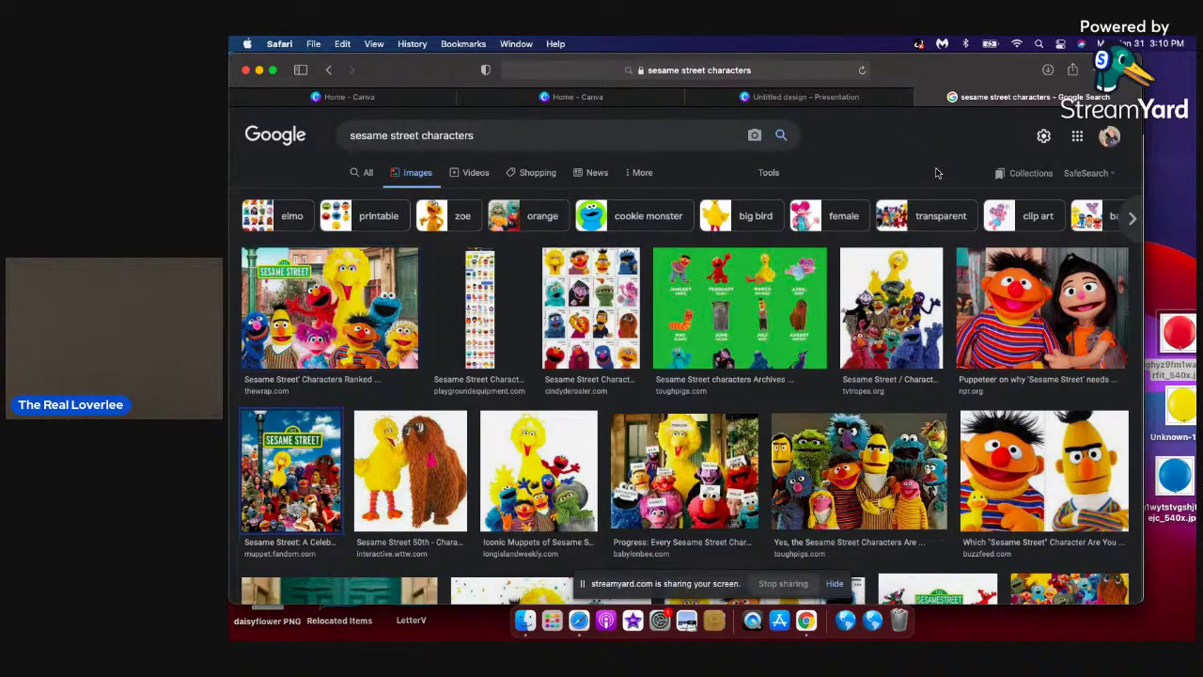
Browse the Sesame Street character images for a picture suited to the balloon mockup.
scroll(936, 173, "down", 5)
scroll(936, 173, "down", 5)
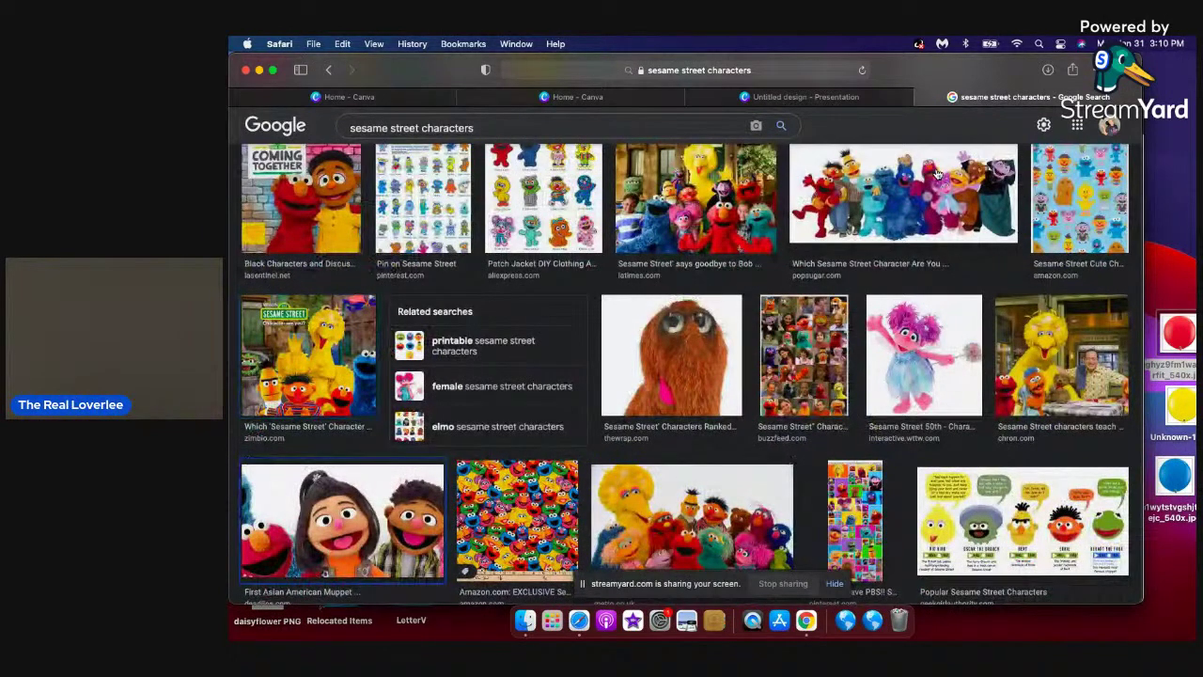
scroll(936, 173, "down", 5)
scroll(936, 173, "down", 5)
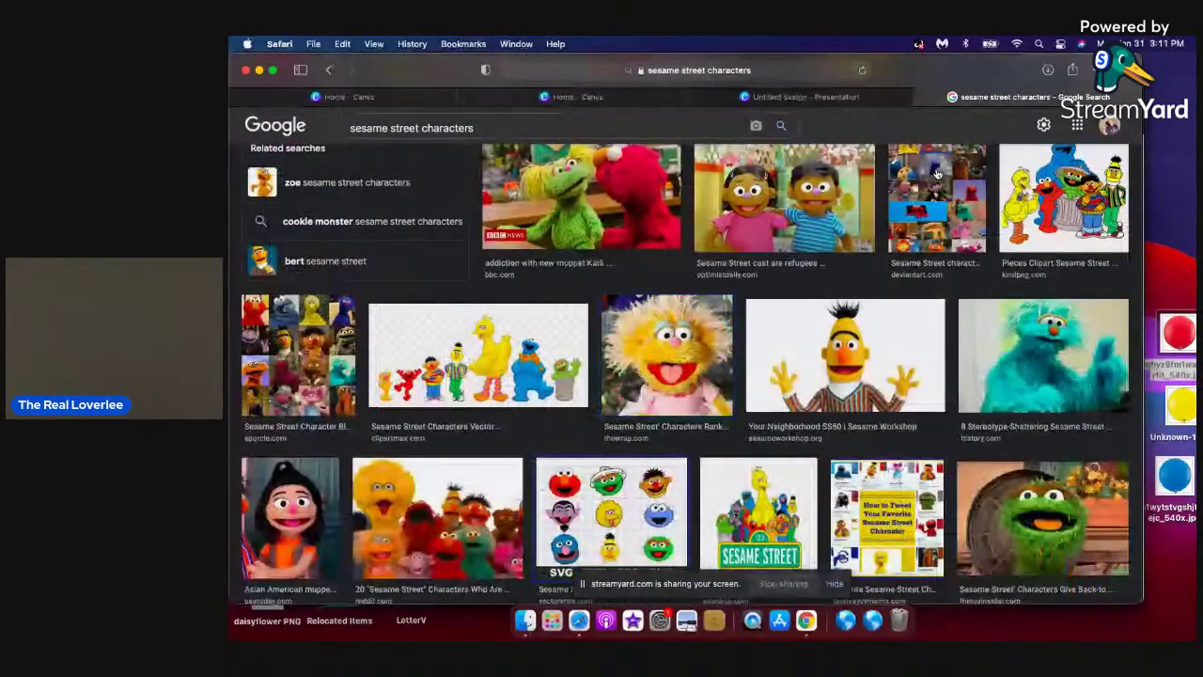
scroll(936, 173, "down", 5)
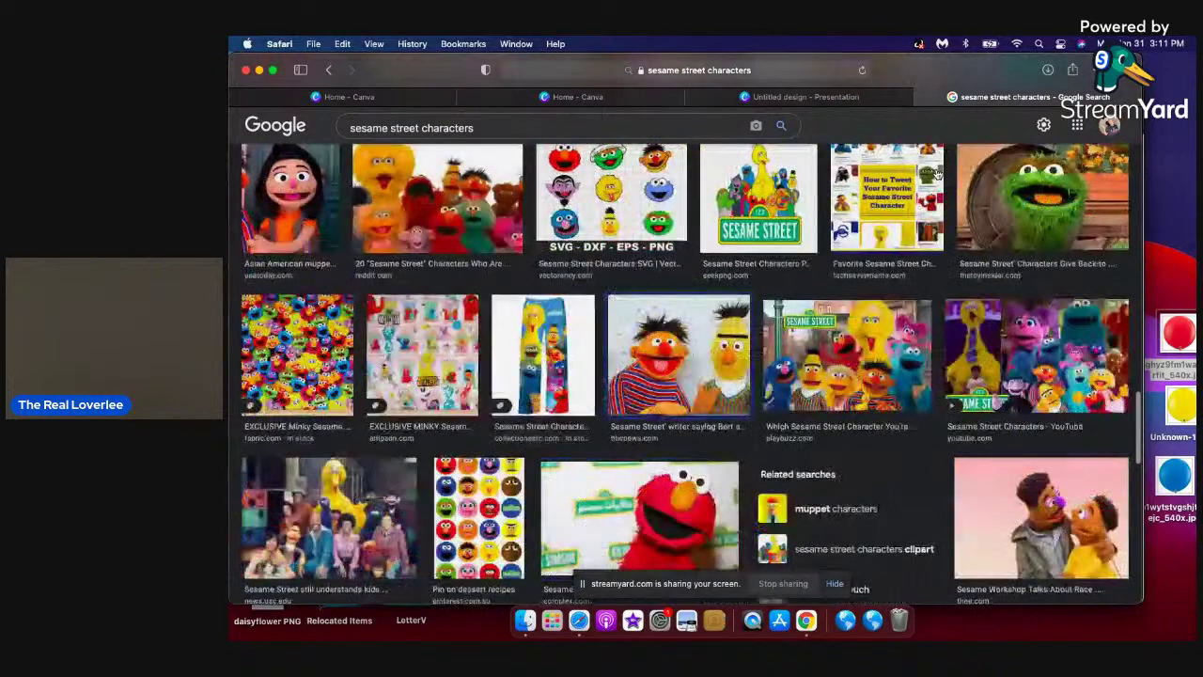
scroll(936, 173, "down", 3)
scroll(936, 173, "down", 3)
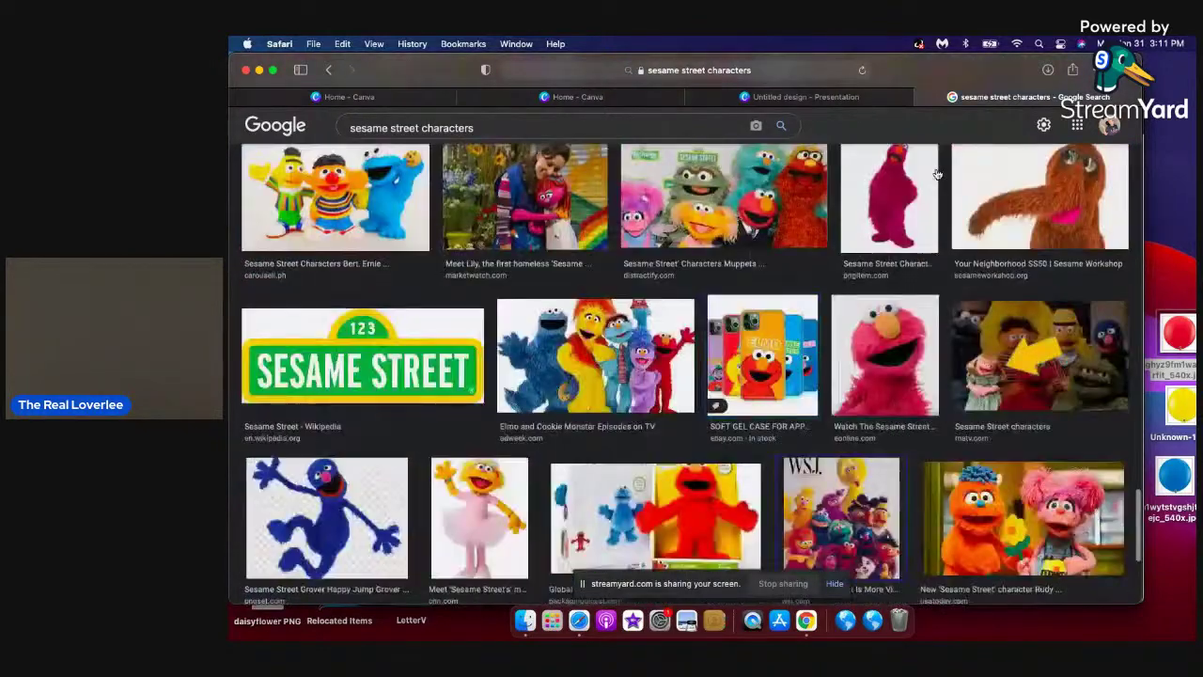
scroll(936, 173, "down", 3)
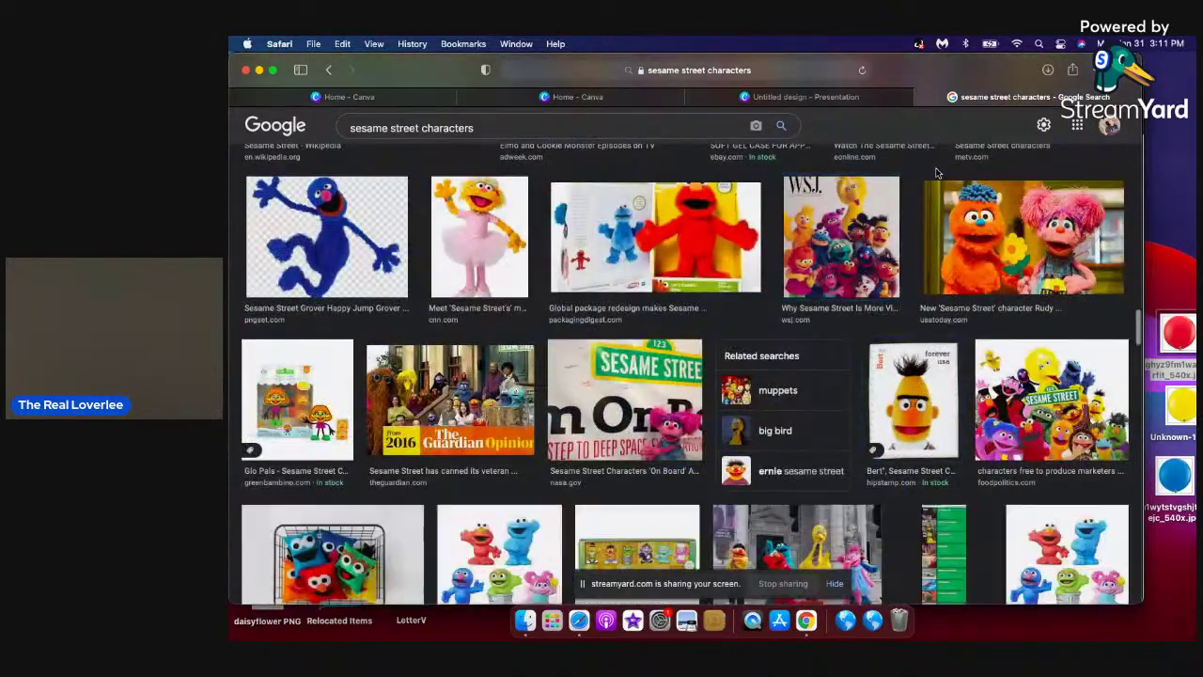
scroll(936, 173, "up", 2)
scroll(936, 173, "up", 5)
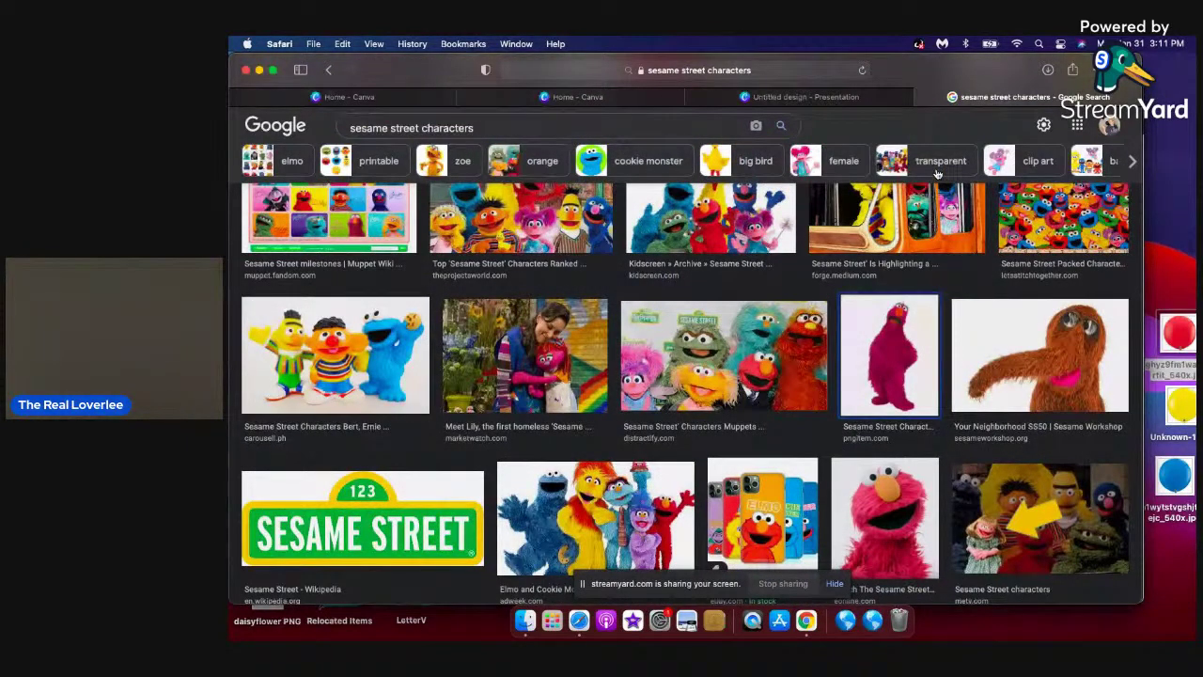
Return to the Canva balloon design, search its elements for "elmo", and look through the results.
left_click(795, 98)
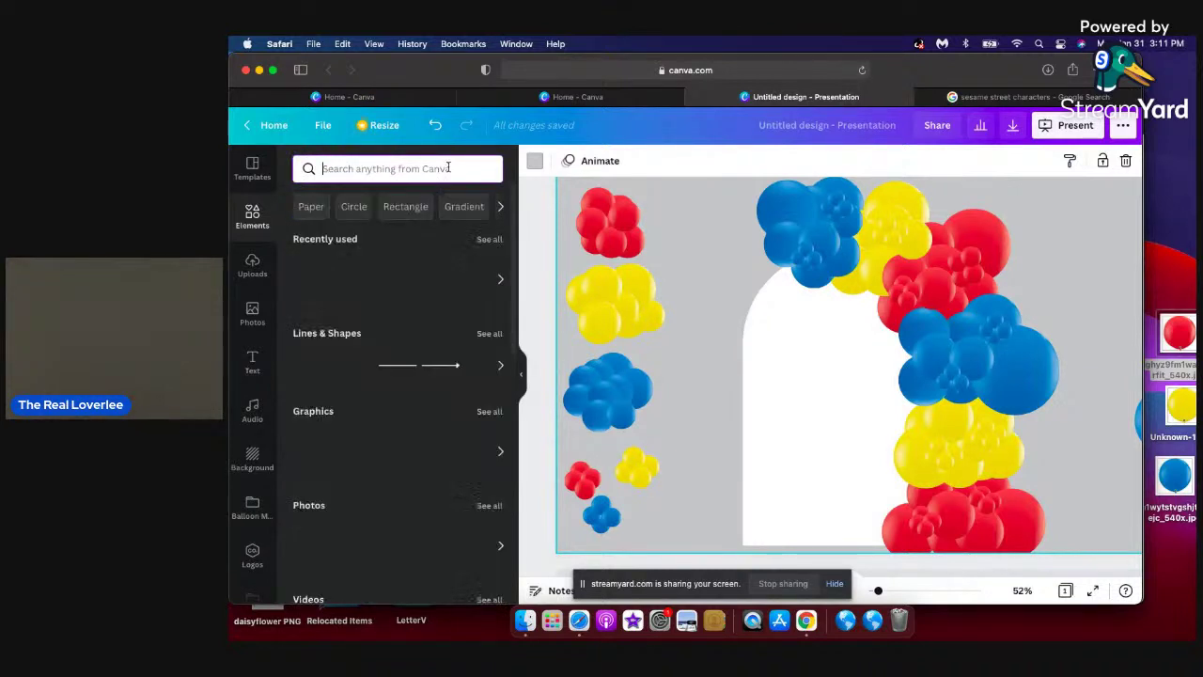
type("elmo")
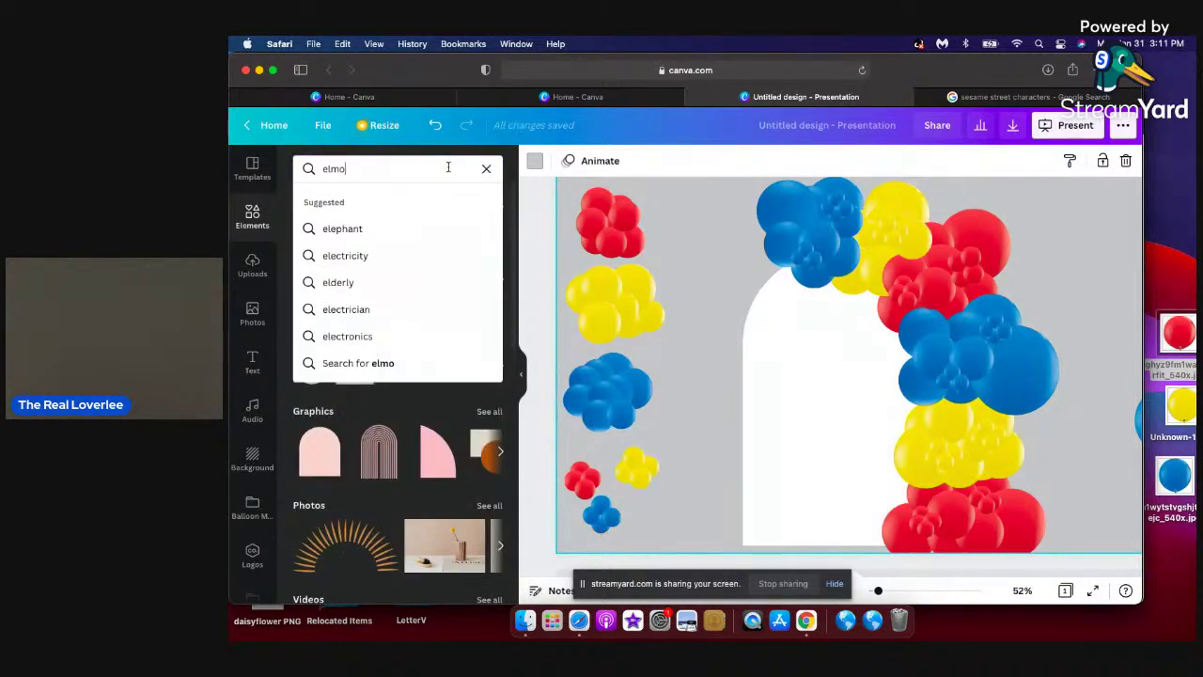
key("Return")
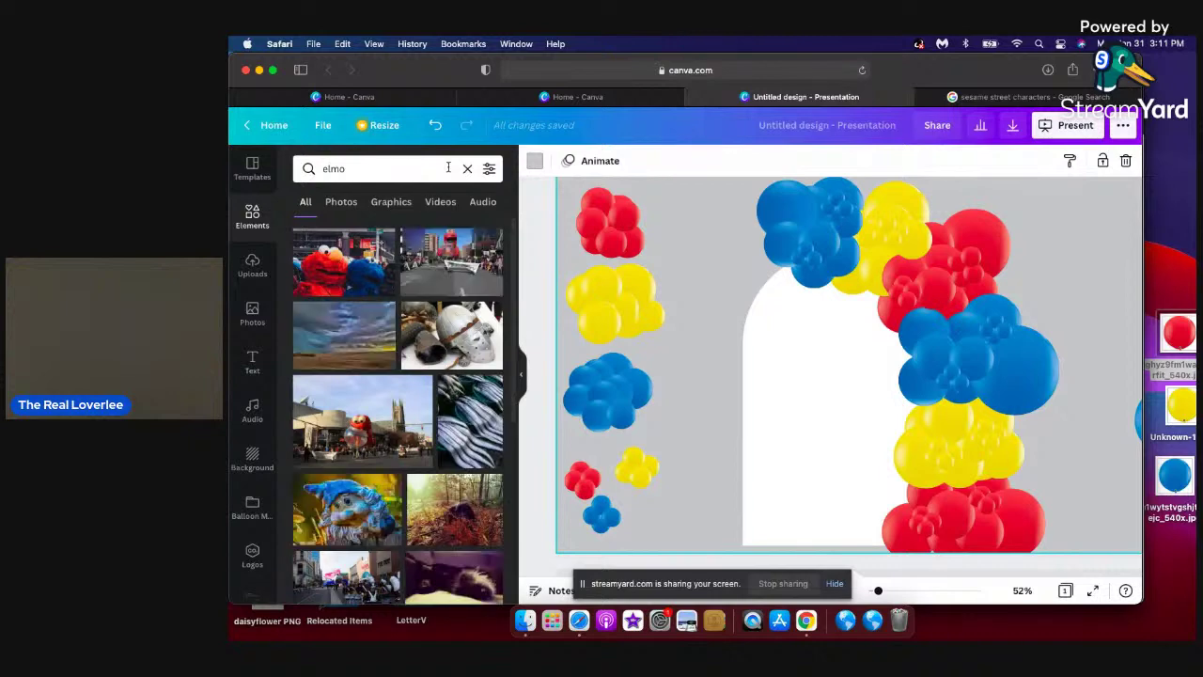
scroll(517, 288, "down", 1)
scroll(523, 291, "down", 10)
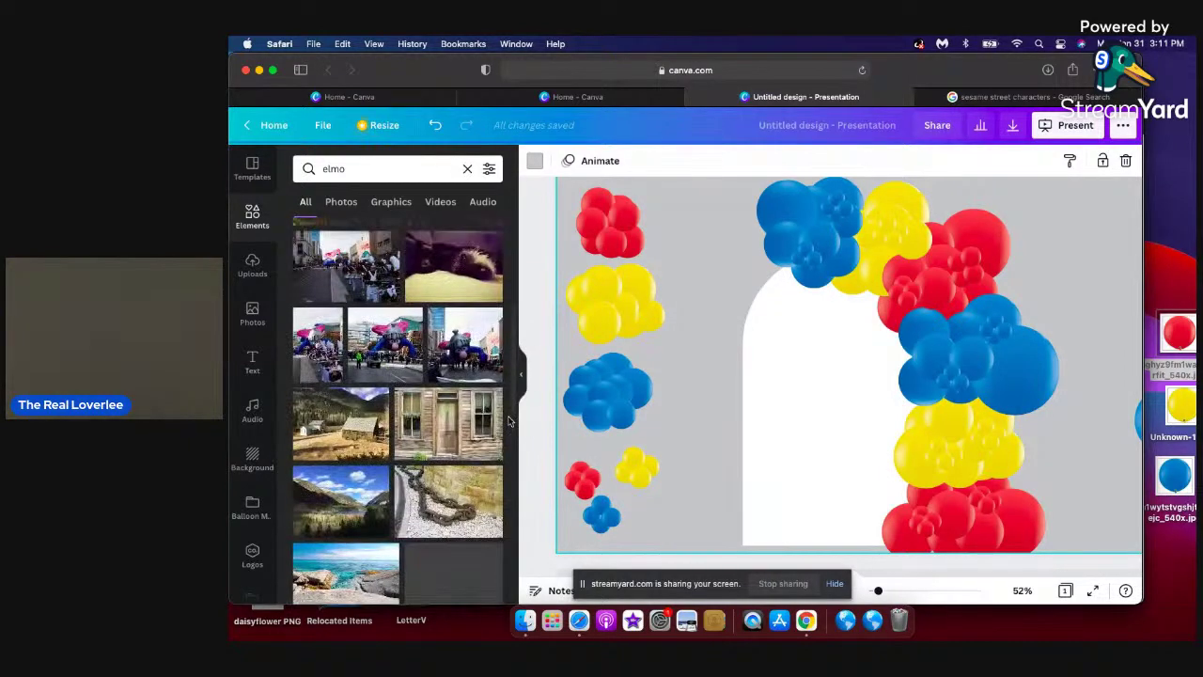
Check the graphics and full element results for "elmo" and clear the search.
left_click_drag(513, 345, 495, 294)
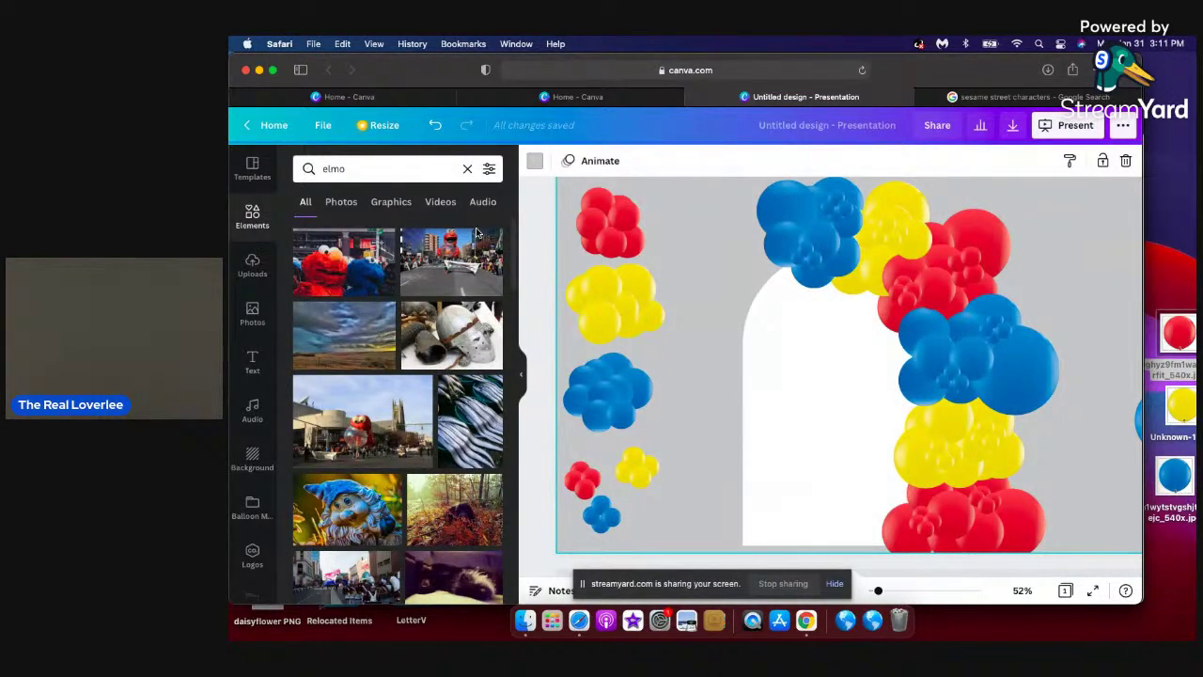
left_click(392, 203)
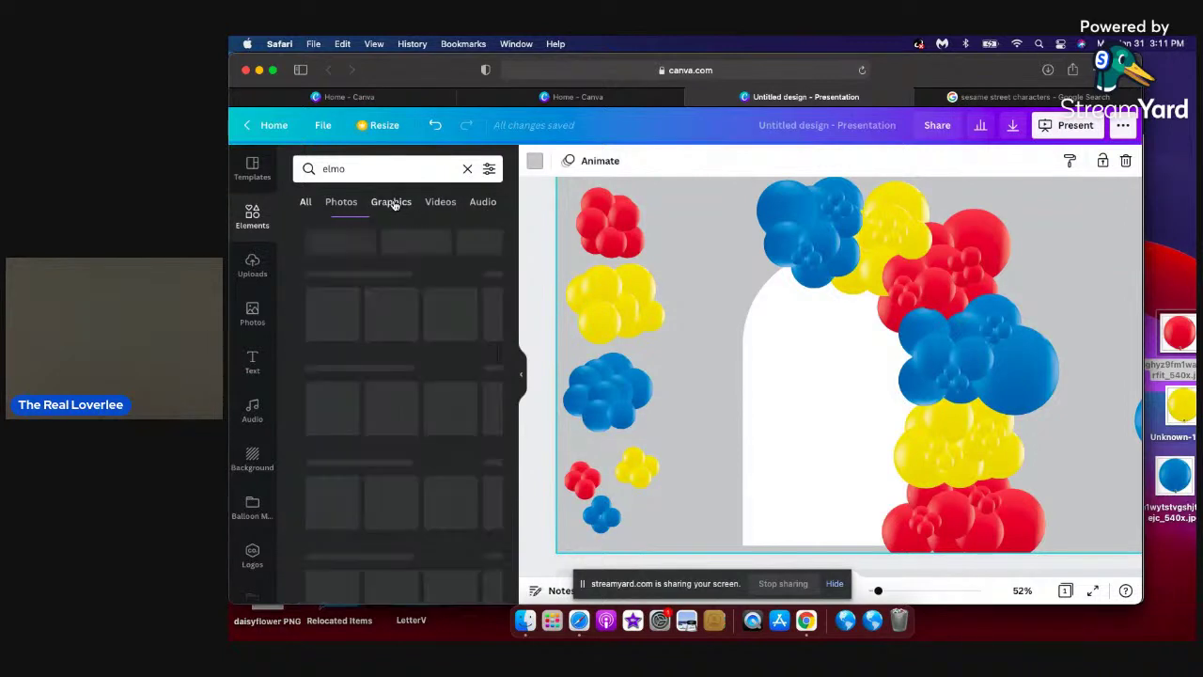
left_click(305, 205)
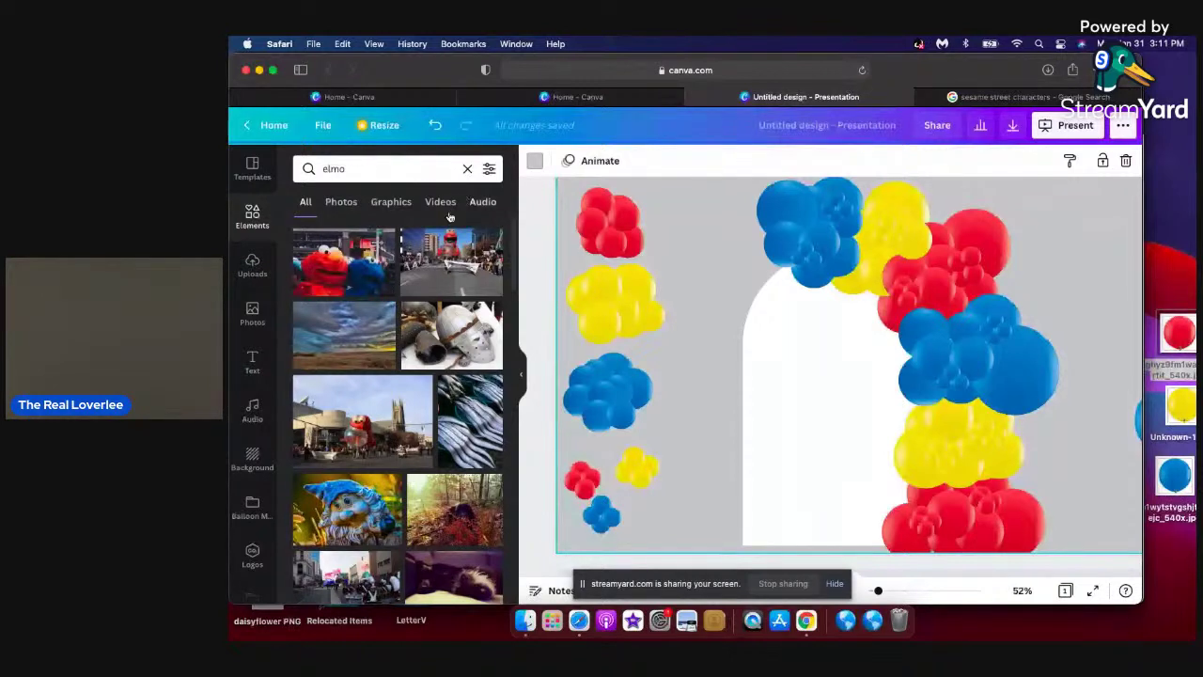
left_click(467, 169)
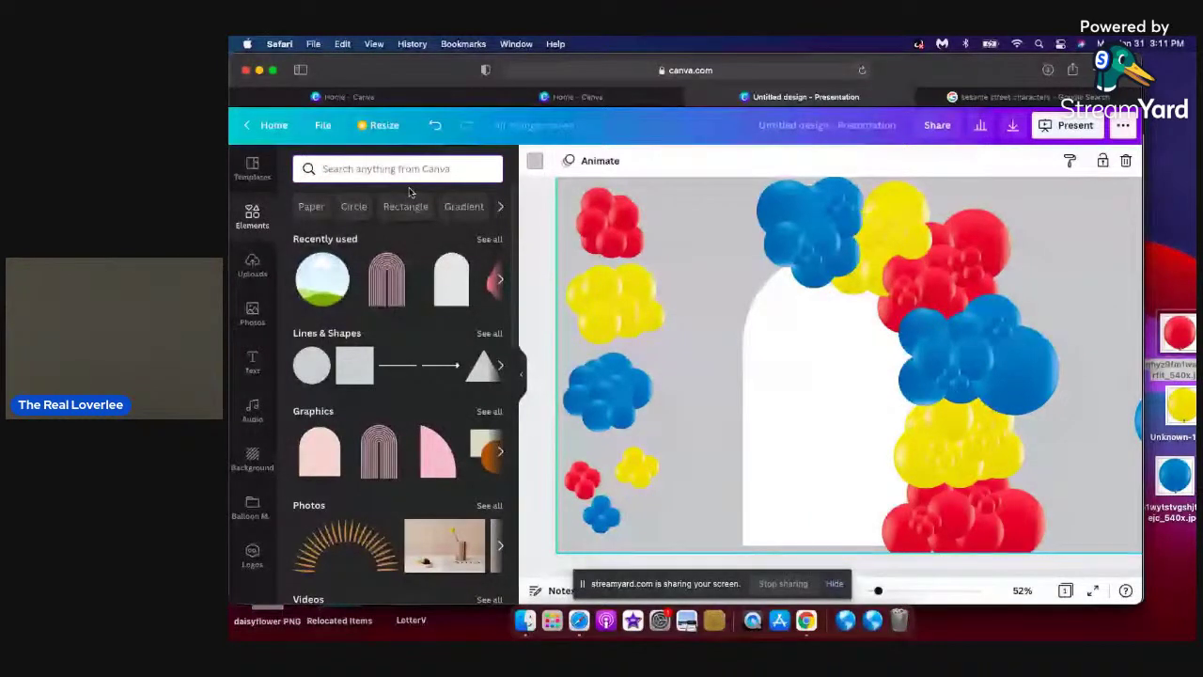
Return to the Google image results for "sesame street characters" and save the green Sesame Street 123 sign image to the desktop.
left_click(987, 94)
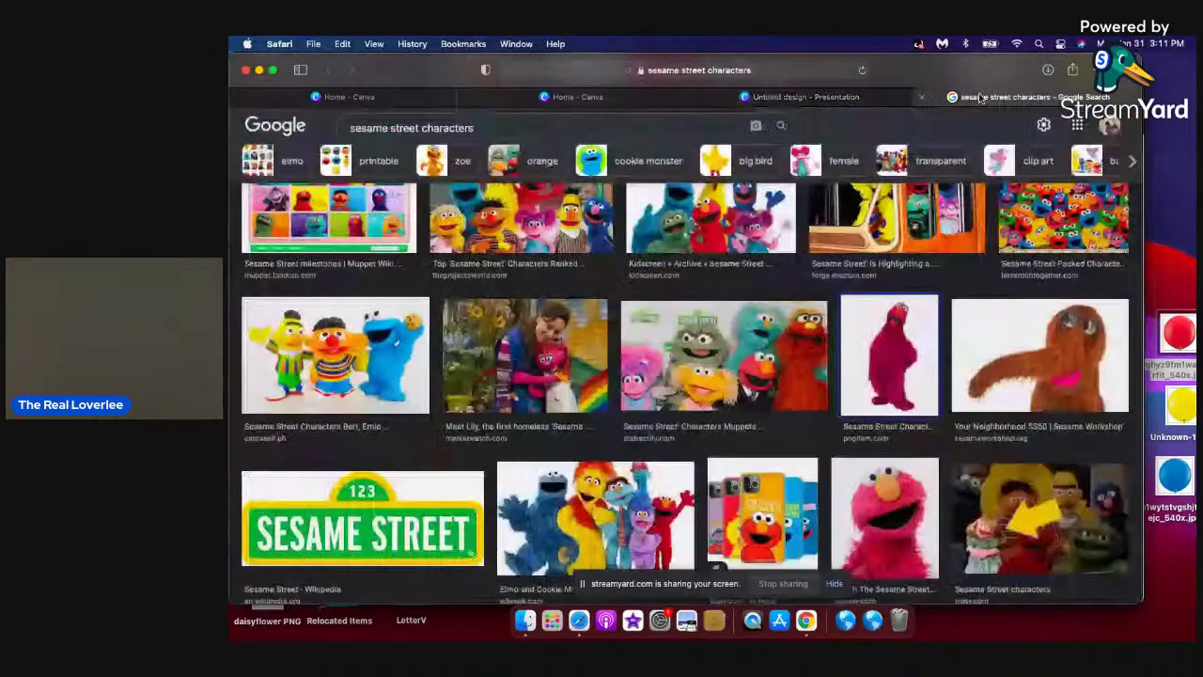
left_click_drag(353, 535, 1175, 266)
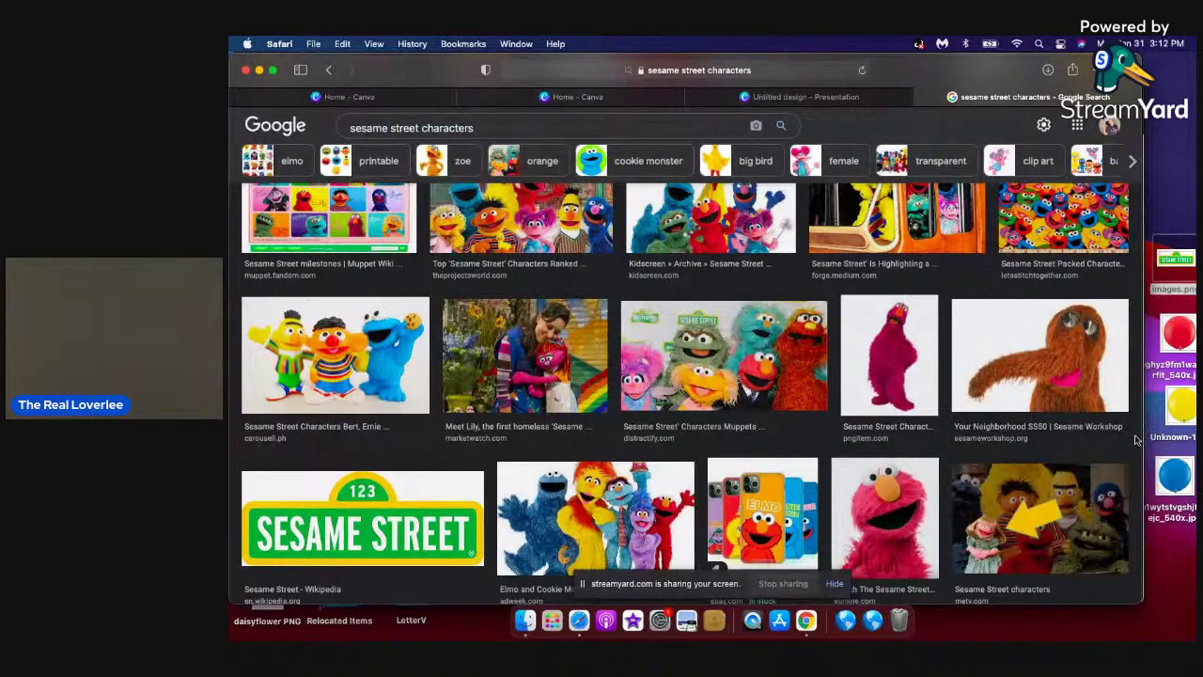
Look through the image results for Sesame Street characters for pictures suitable for the design.
scroll(1135, 439, "down", 5)
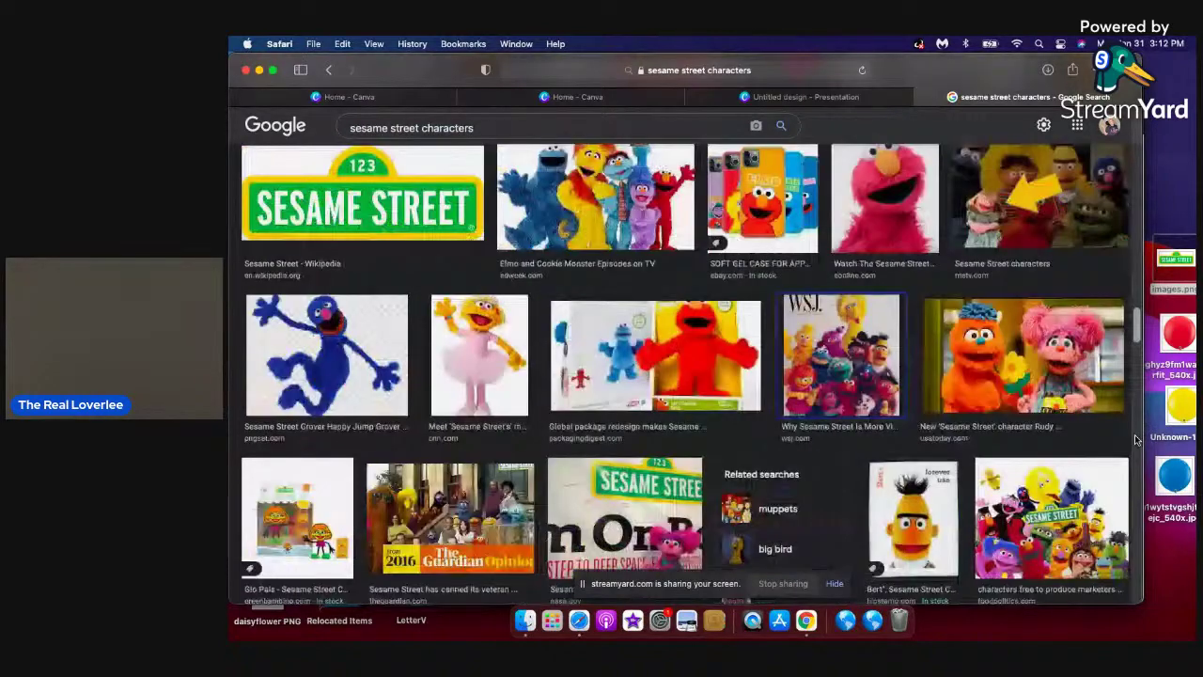
scroll(1135, 439, "down", 5)
scroll(1135, 439, "down", 5)
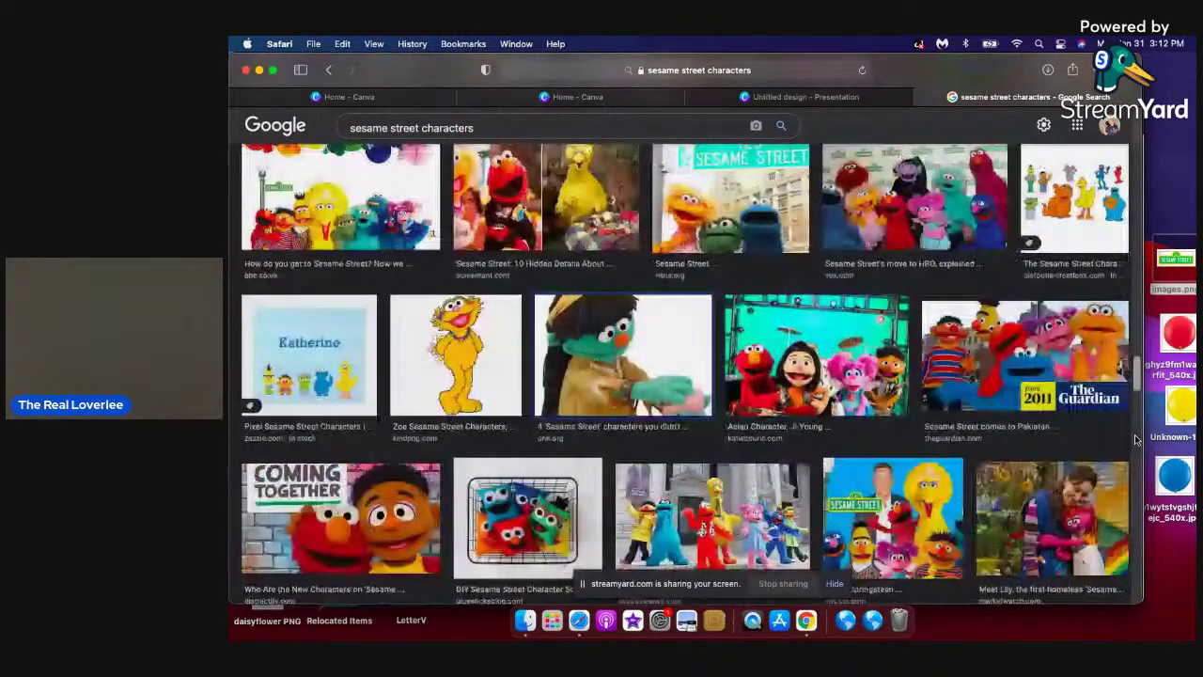
scroll(1135, 439, "down", 5)
scroll(1136, 439, "down", 5)
scroll(1135, 438, "up", 5)
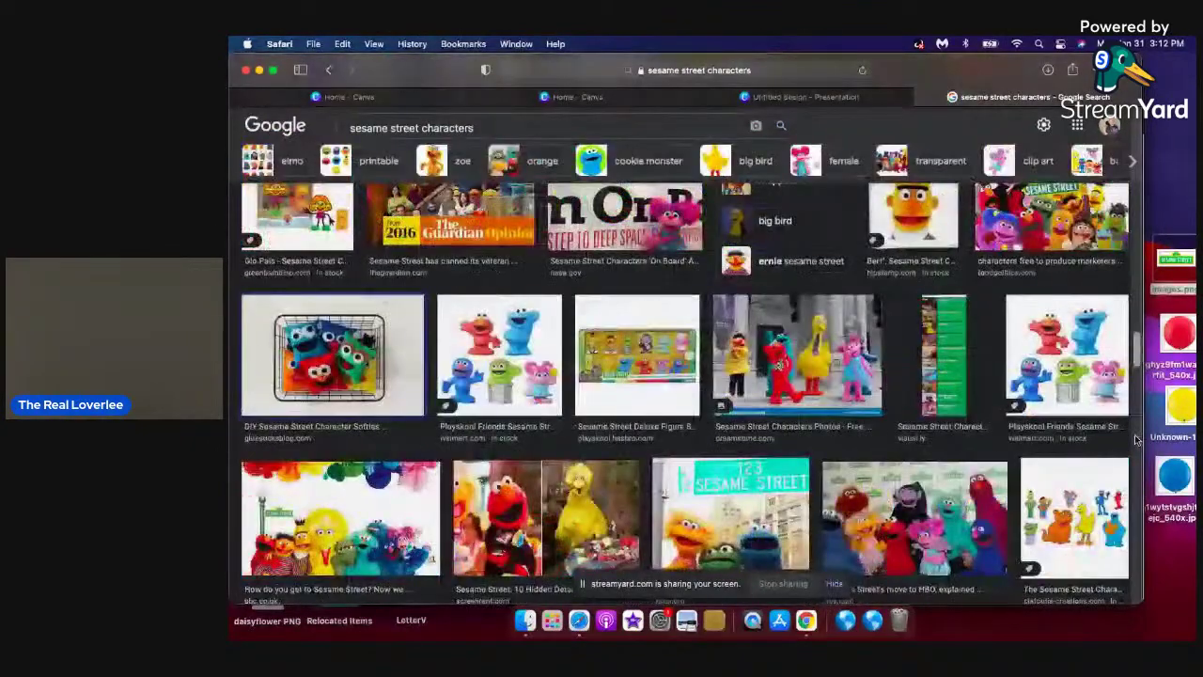
scroll(1135, 439, "down", 5)
scroll(1135, 439, "down", 5)
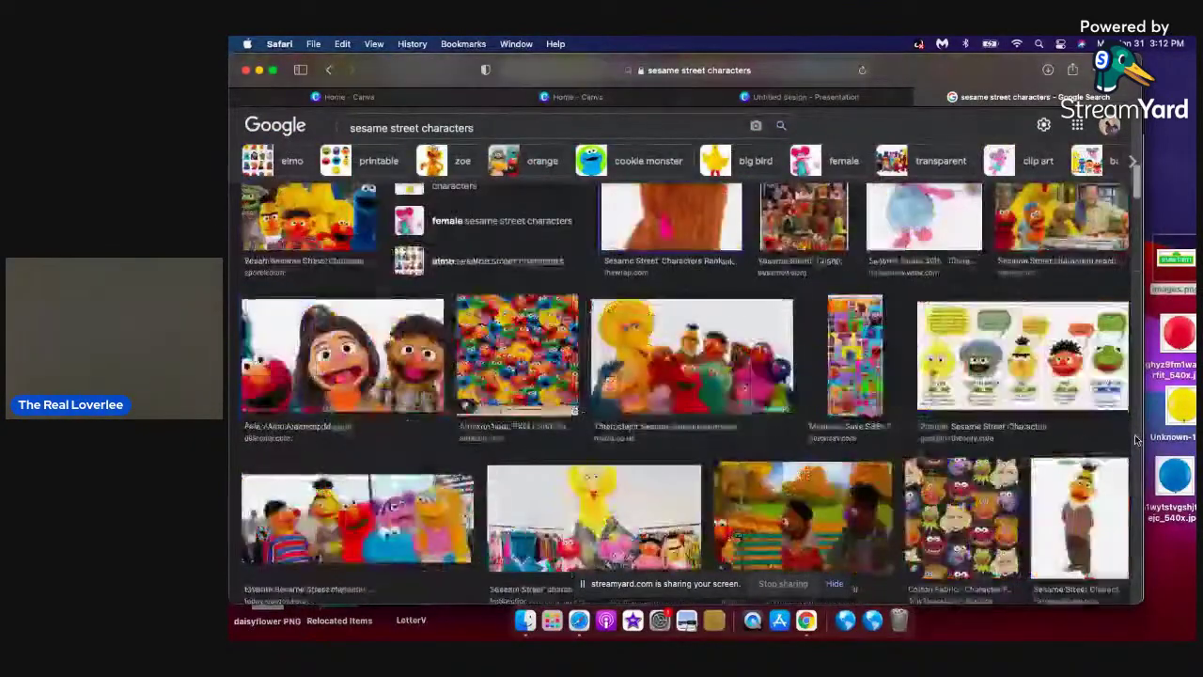
scroll(1136, 439, "up", 20)
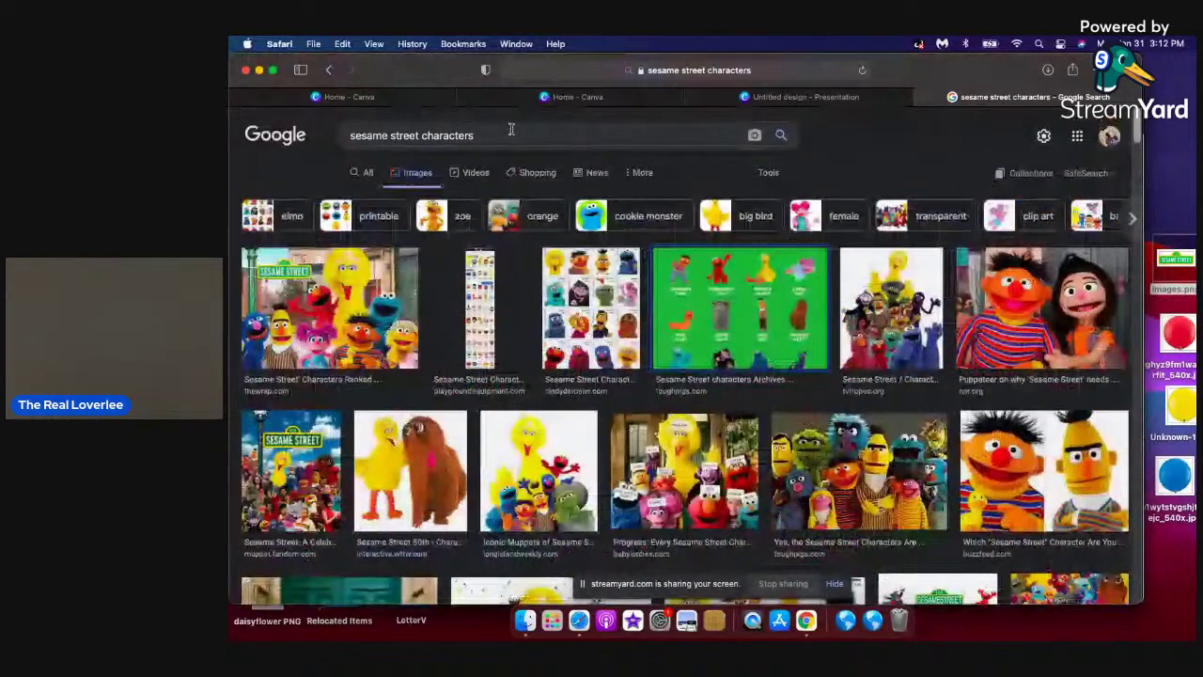
Extend the image search to "sesame street characters balloon" and run it.
left_click(510, 132)
double_click(510, 132)
left_click(499, 137)
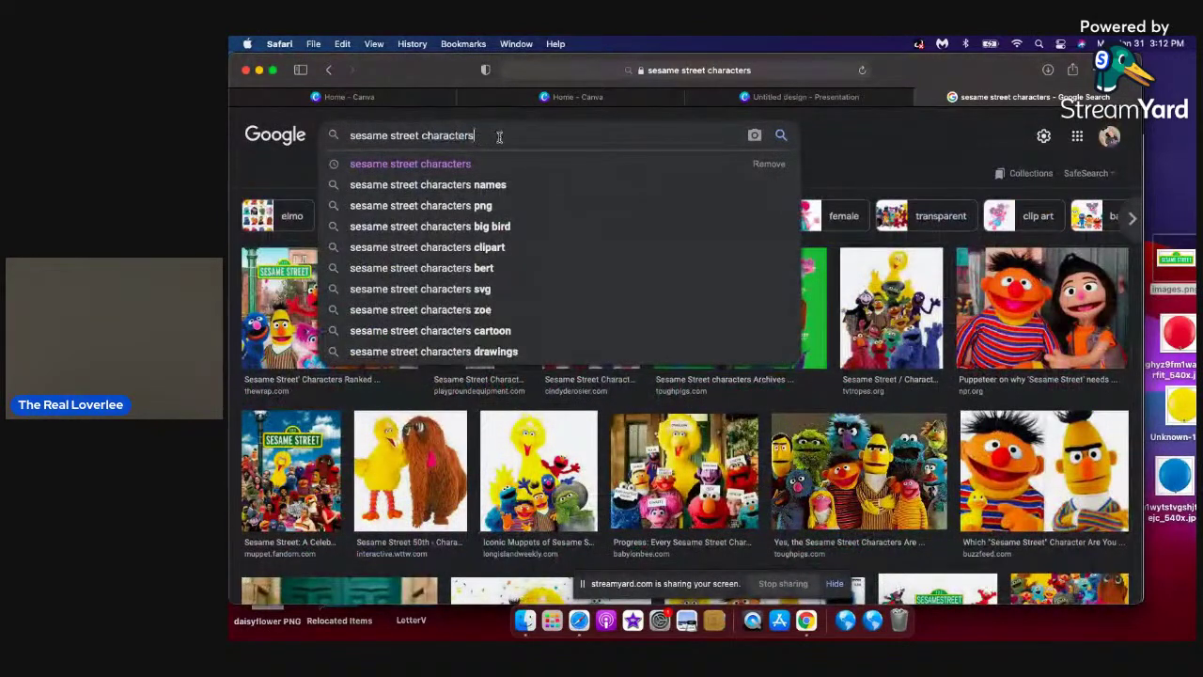
type("balloon")
key("Return")
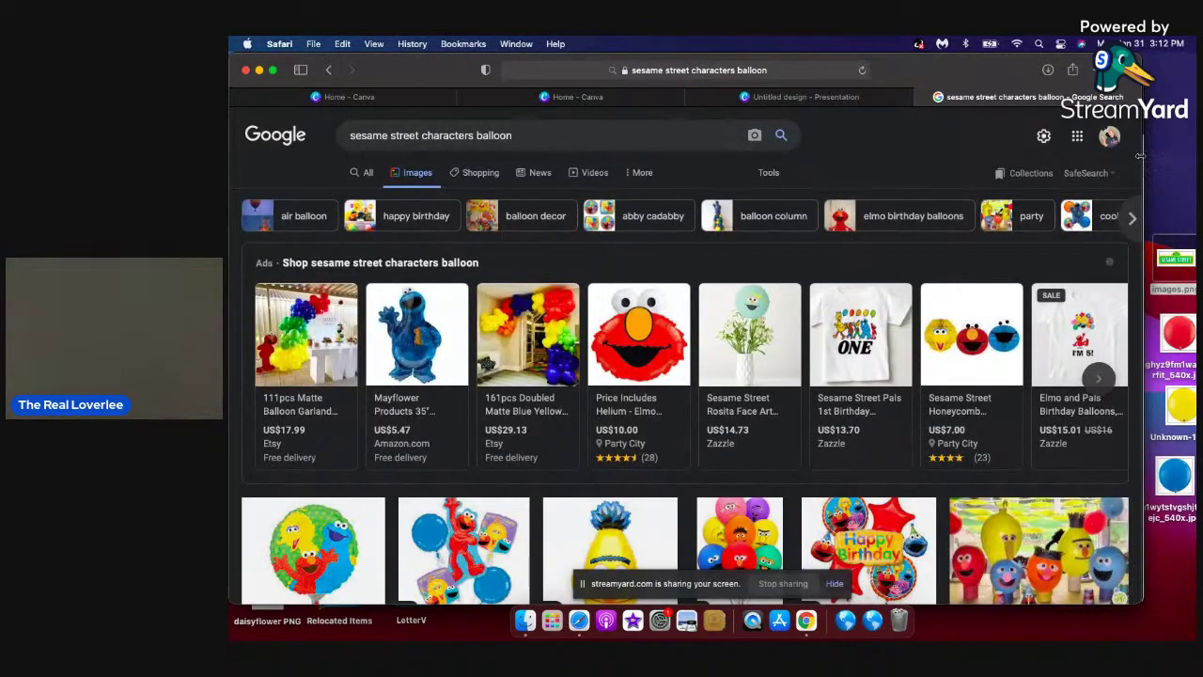
Examine the Sesame Street balloon image results for usable character balloon pictures, then return to the start of the results.
scroll(1132, 184, "down", 10)
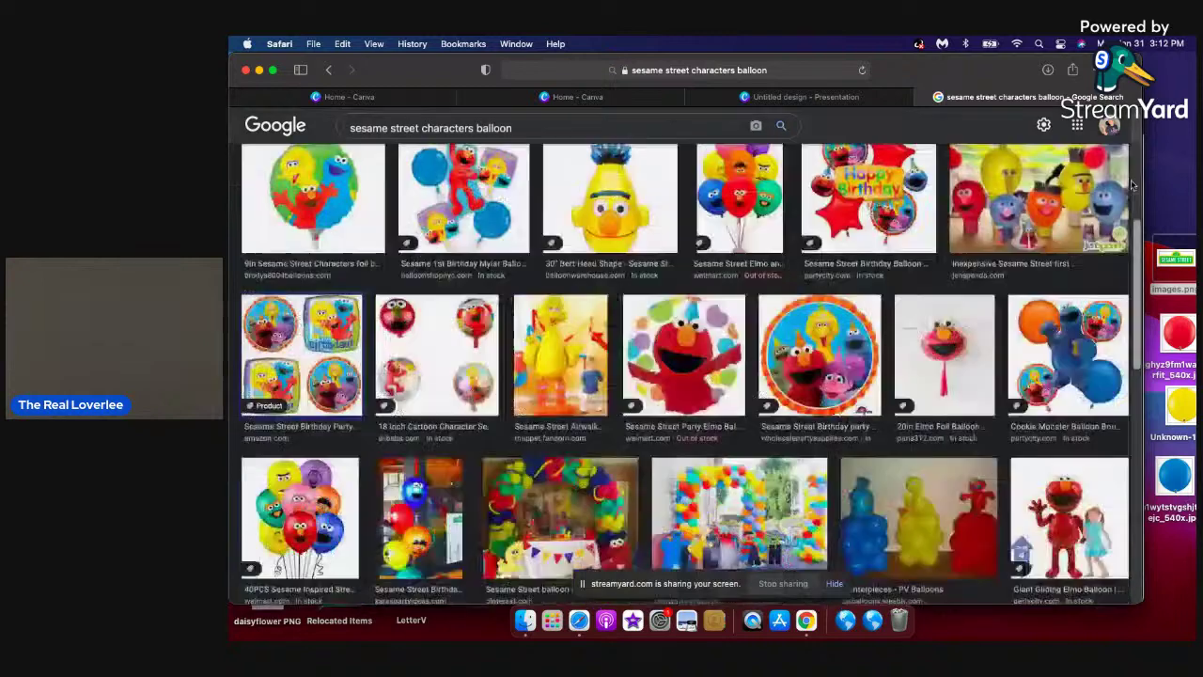
key("Down")
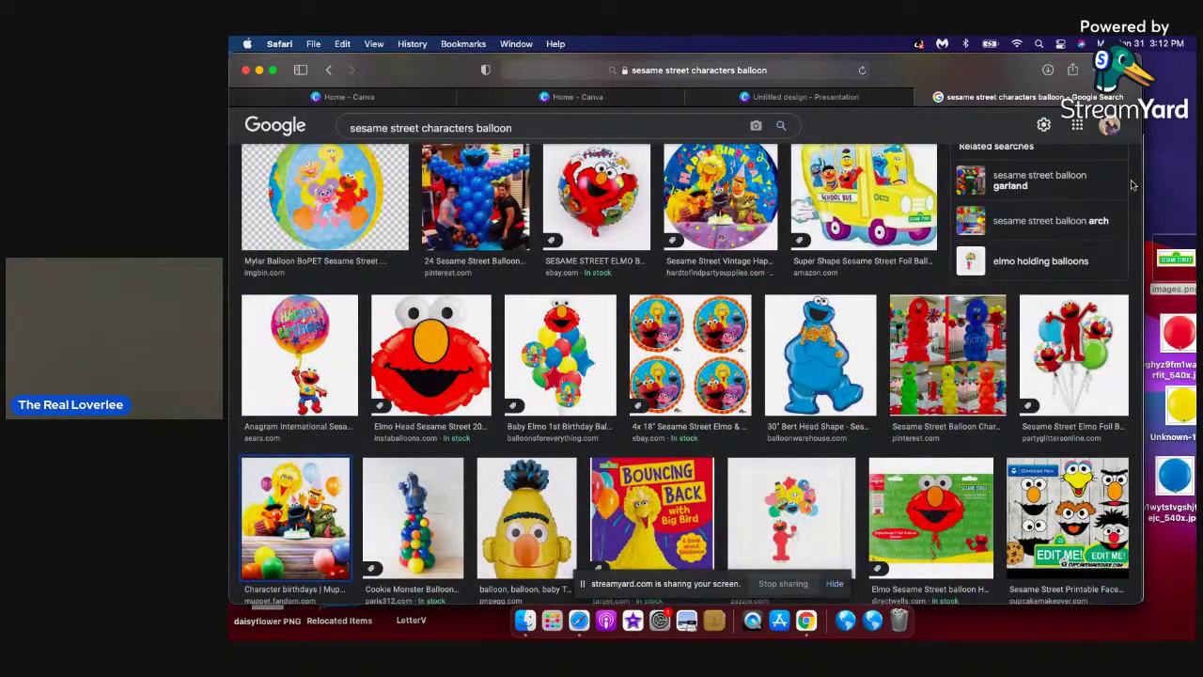
key("Down")
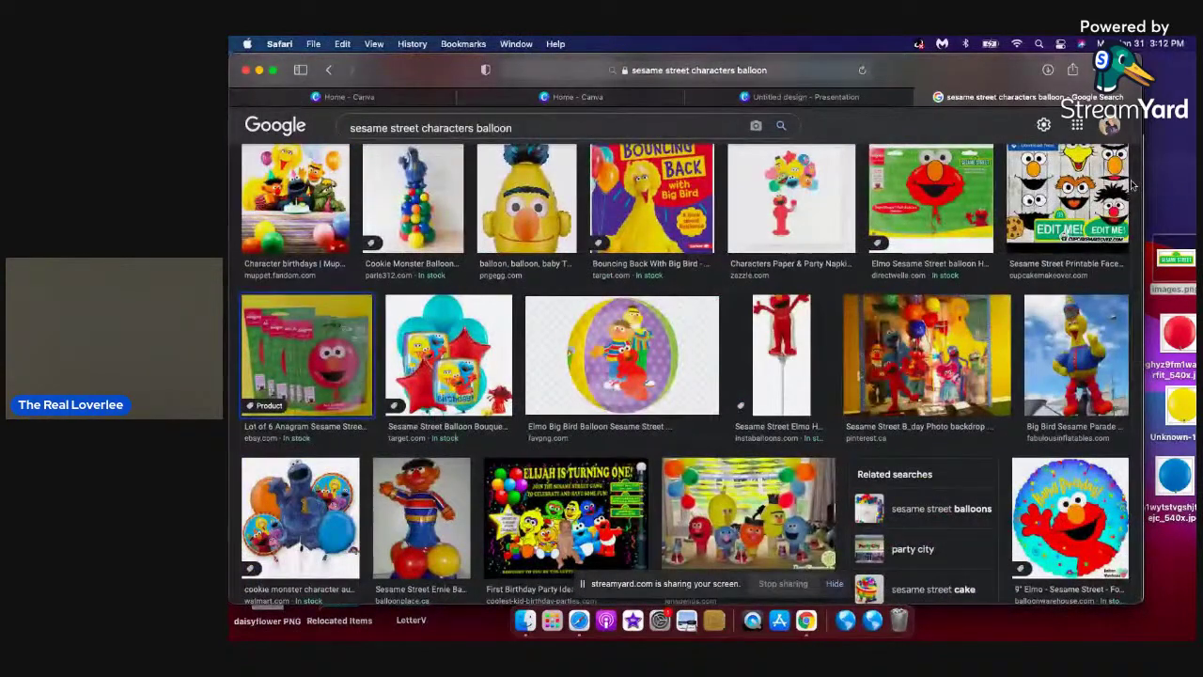
key("Down")
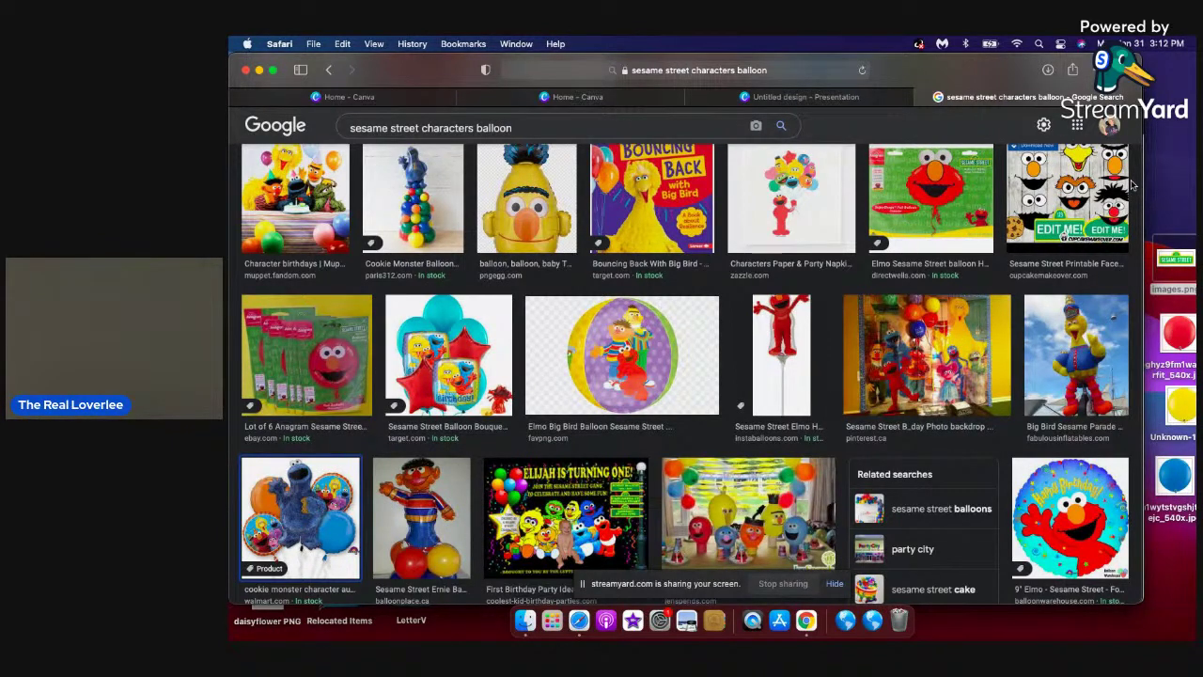
scroll(1132, 185, "down", 5)
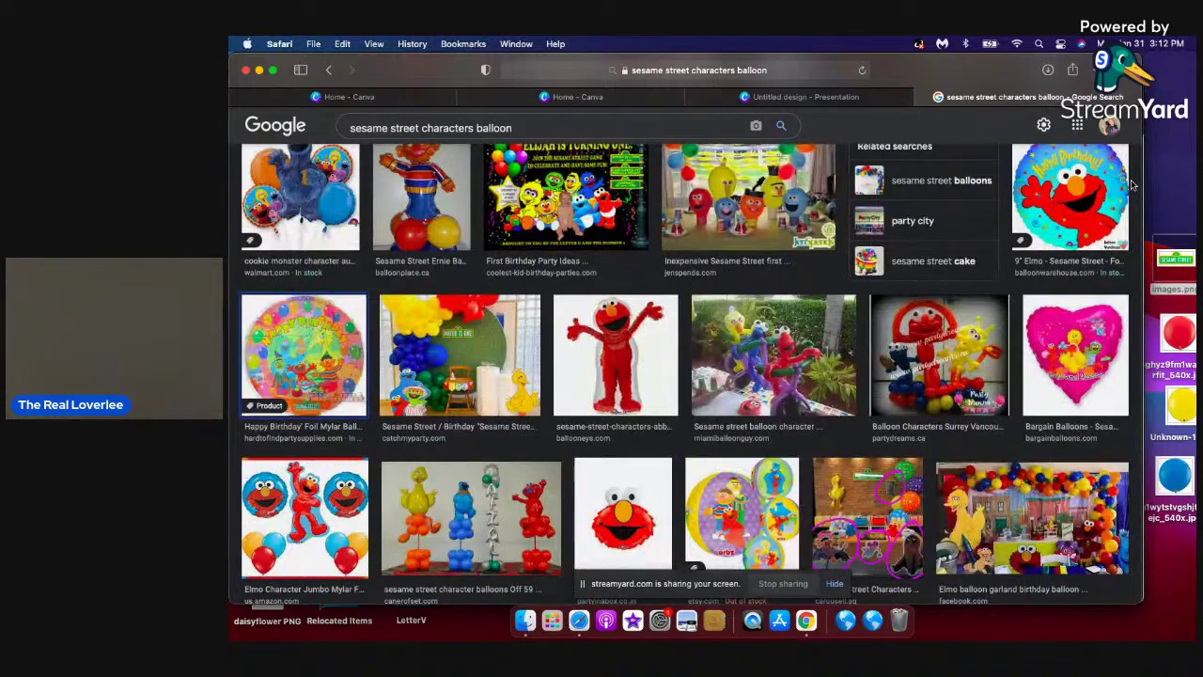
scroll(1133, 185, "down", 8)
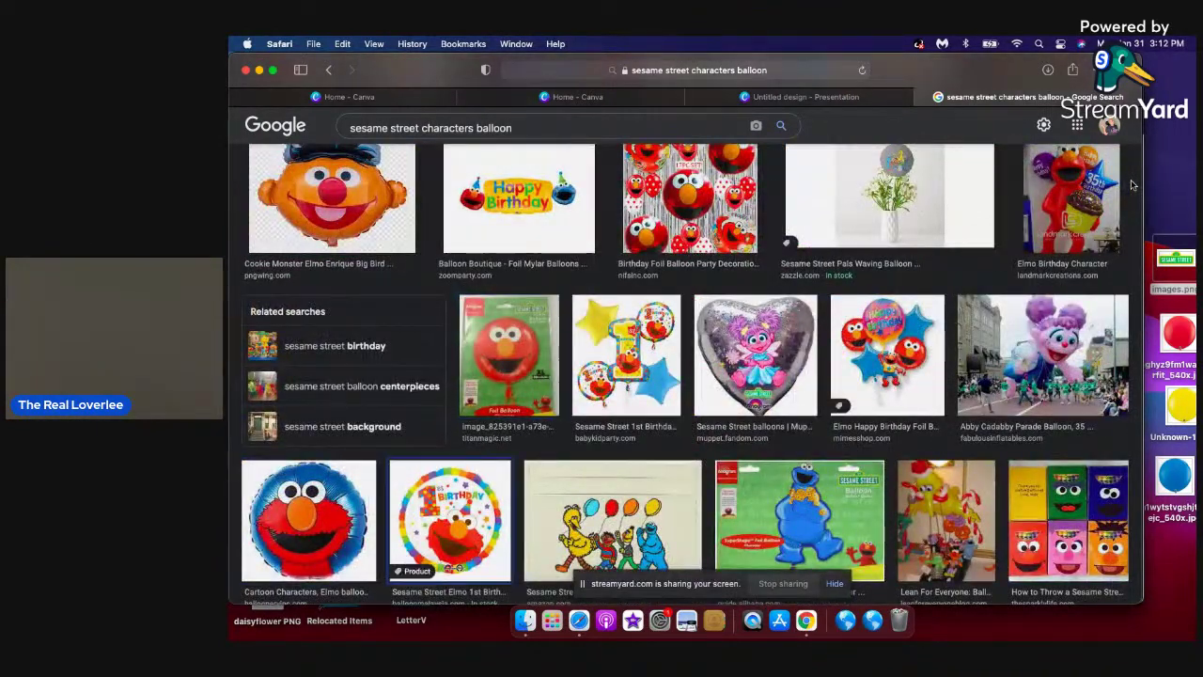
scroll(1132, 185, "down", 5)
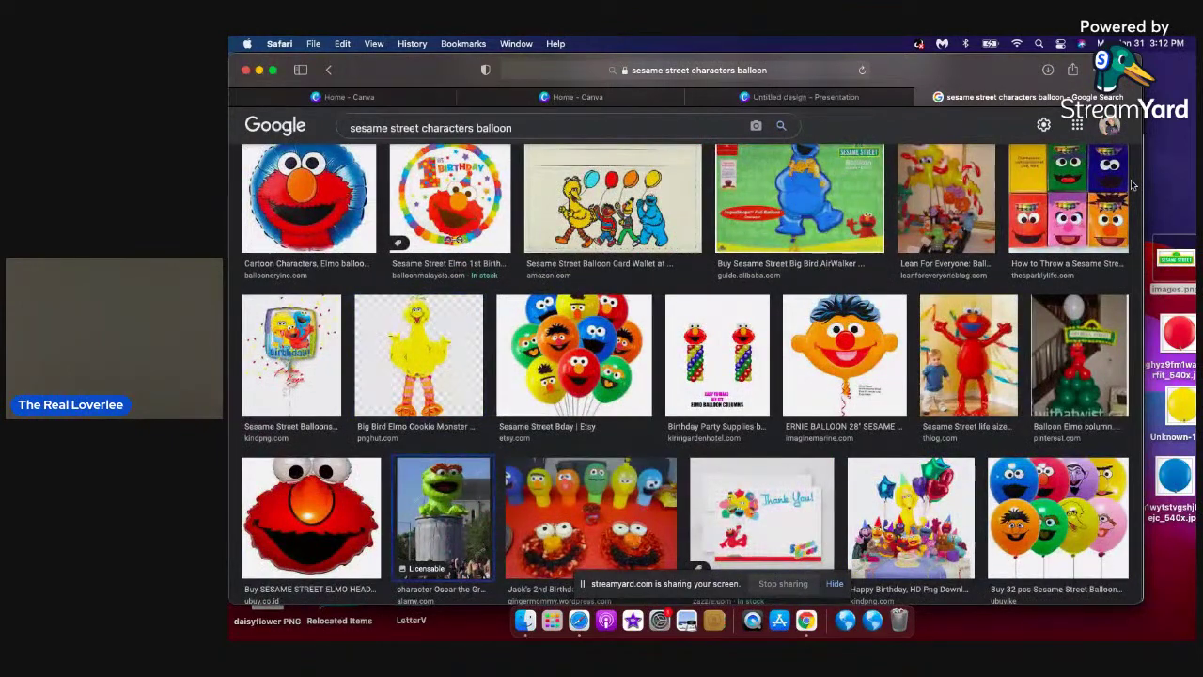
scroll(1132, 185, "down", 5)
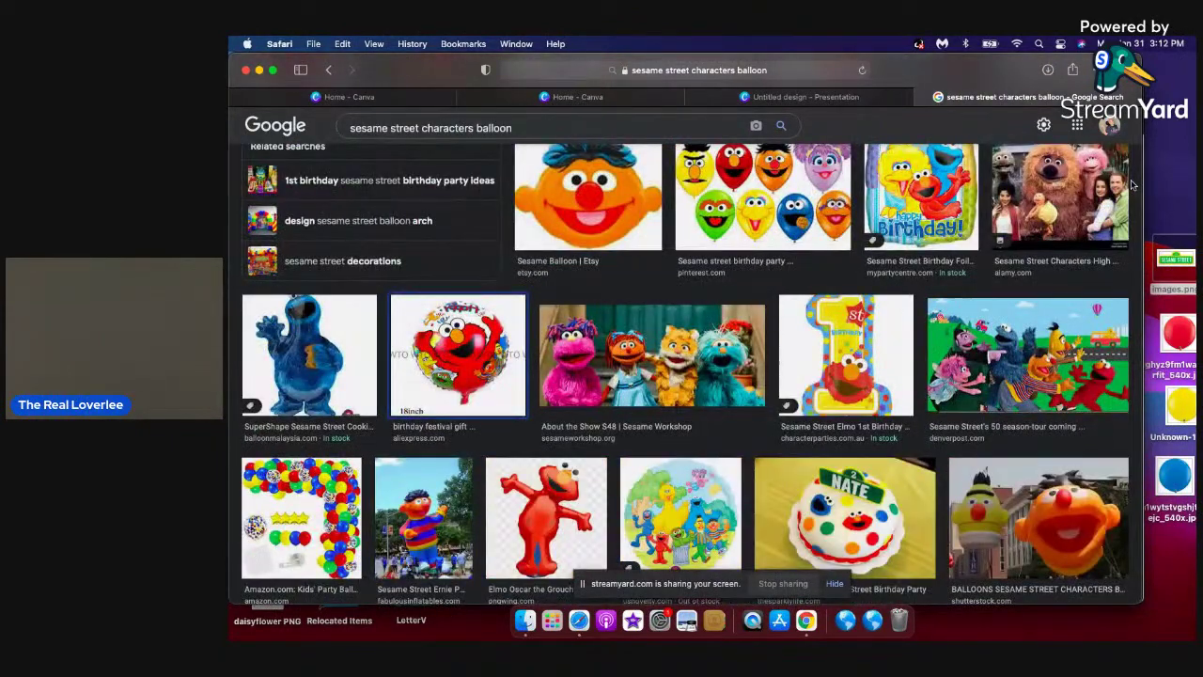
scroll(1133, 185, "up", 3)
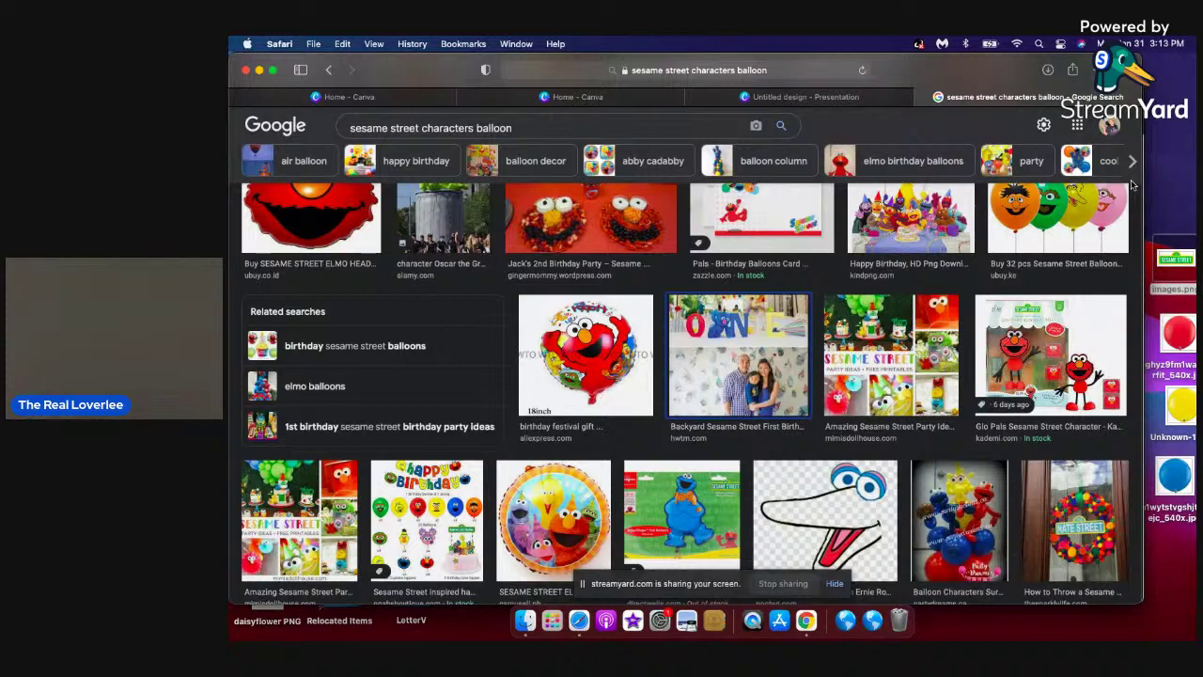
scroll(1132, 185, "down", 5)
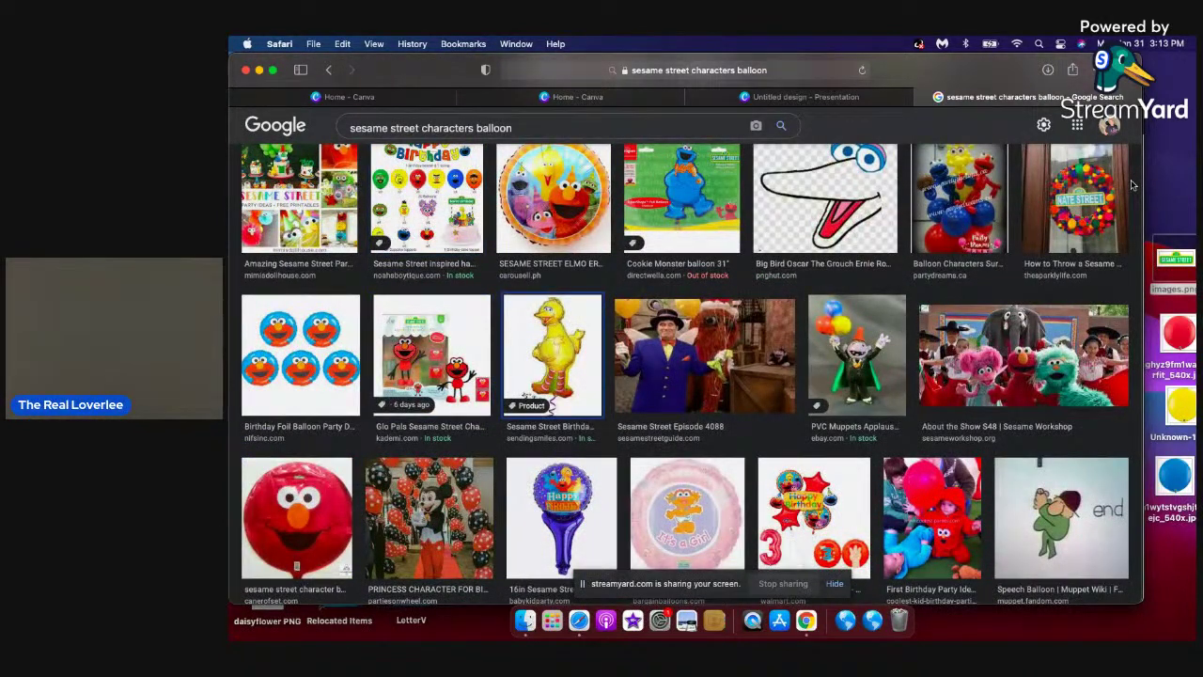
scroll(1132, 186, "down", 5)
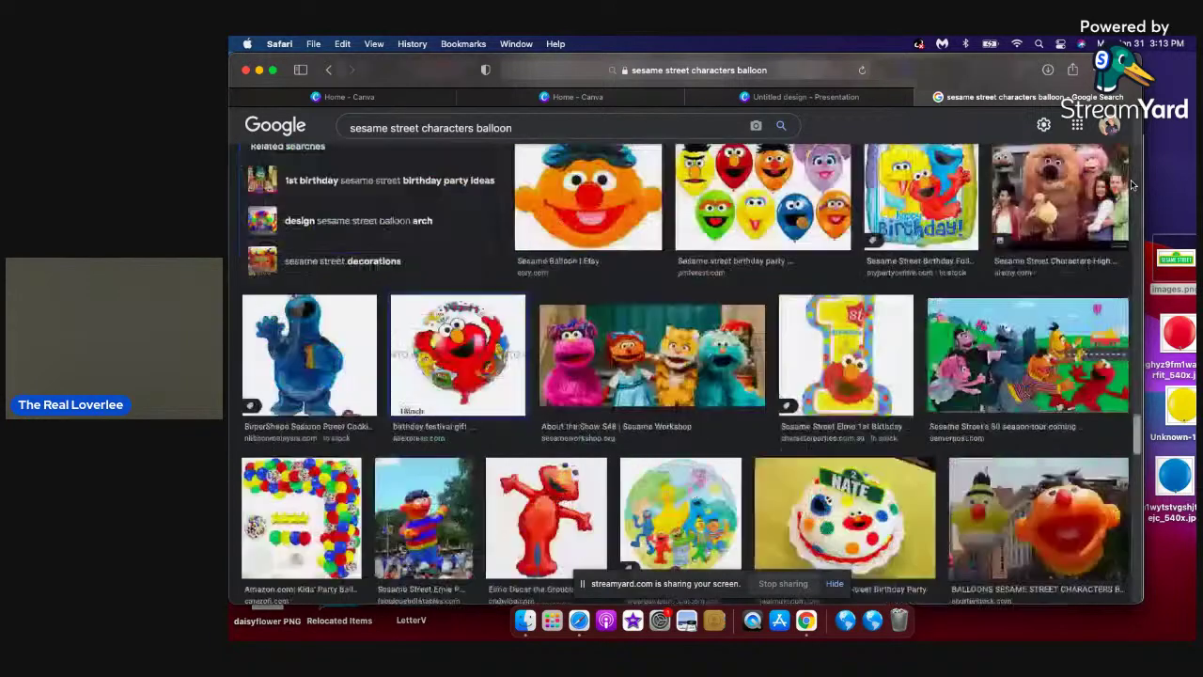
scroll(1133, 185, "down", 5)
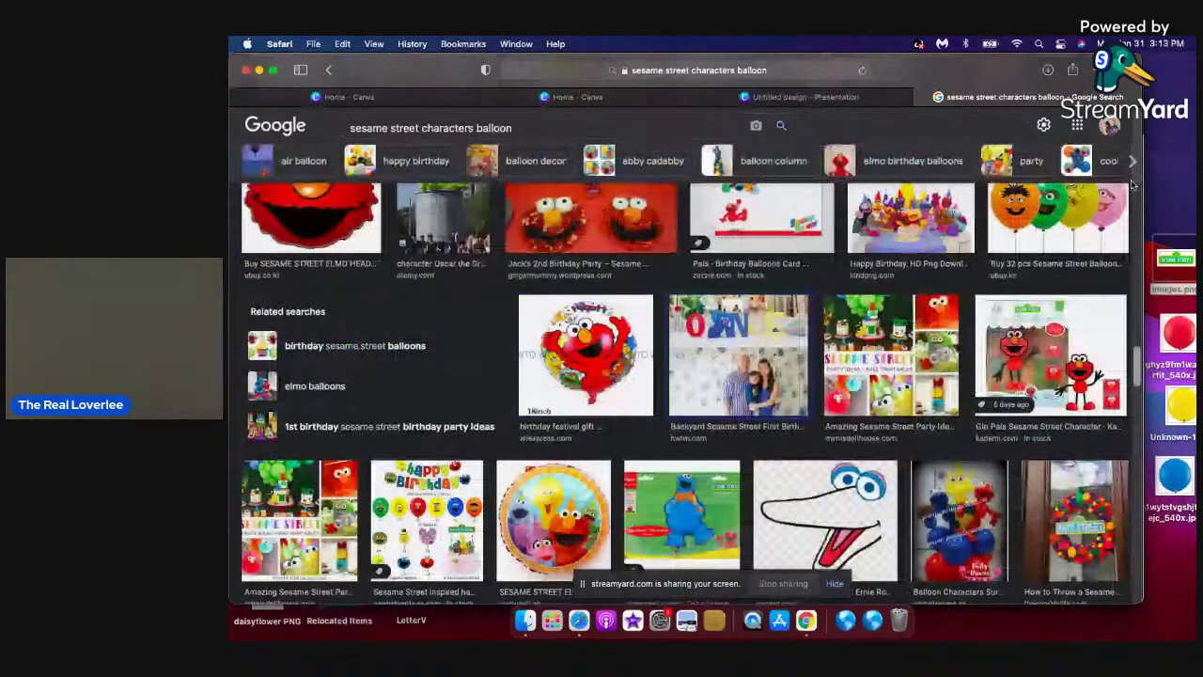
scroll(1133, 185, "down", 5)
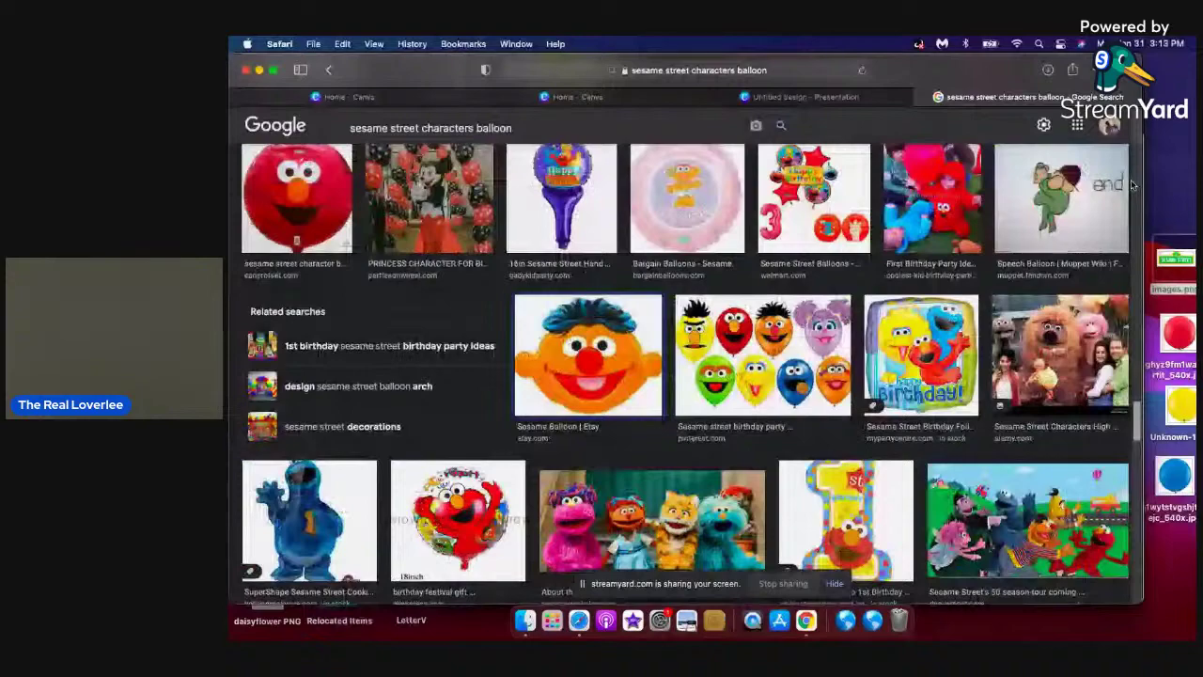
scroll(1132, 185, "down", 5)
scroll(1132, 185, "down", 5)
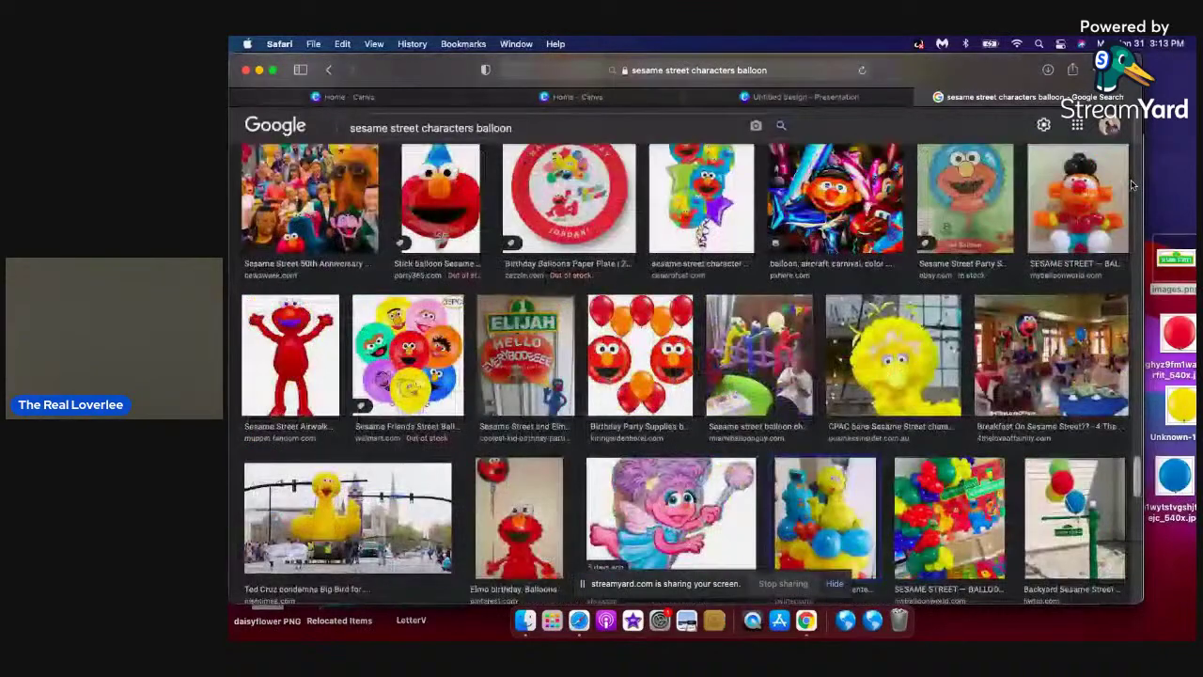
scroll(1132, 185, "down", 5)
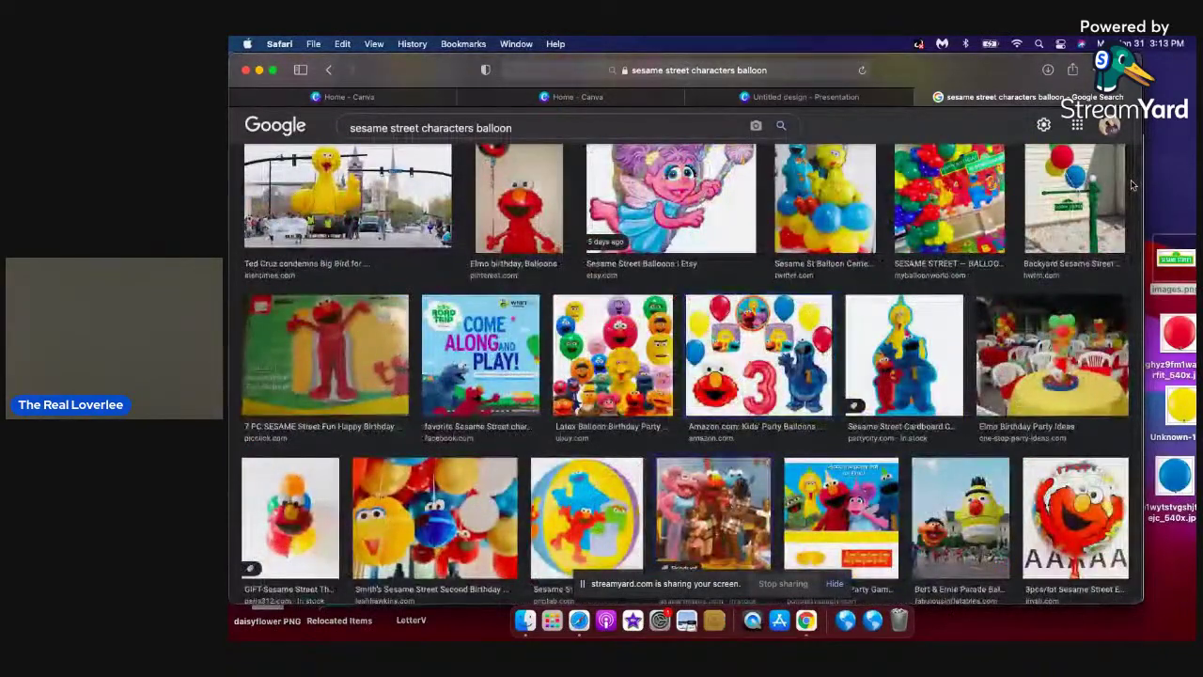
scroll(1132, 185, "down", 5)
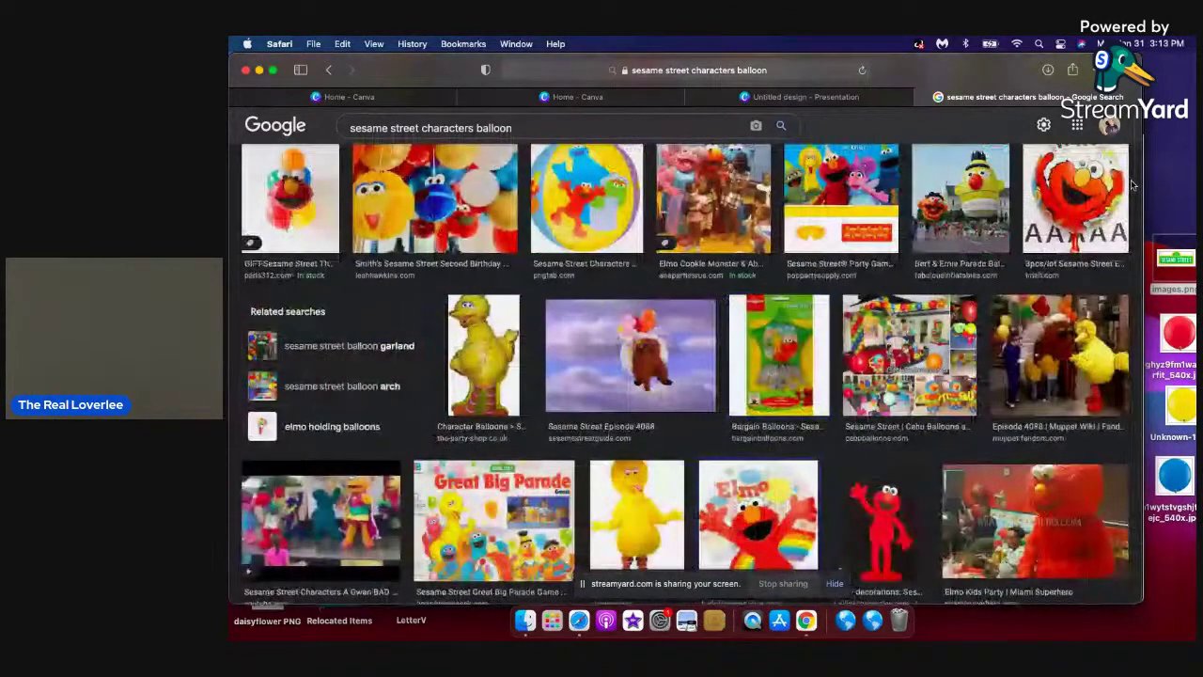
scroll(1131, 184, "down", 5)
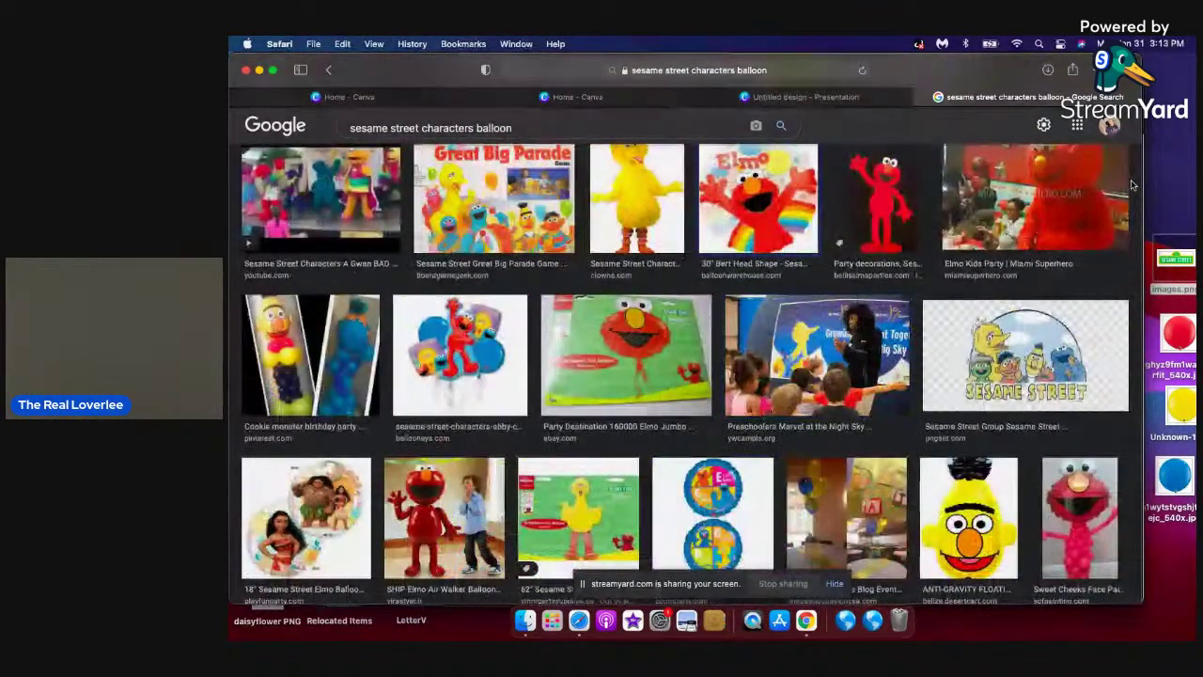
scroll(1133, 185, "down", 5)
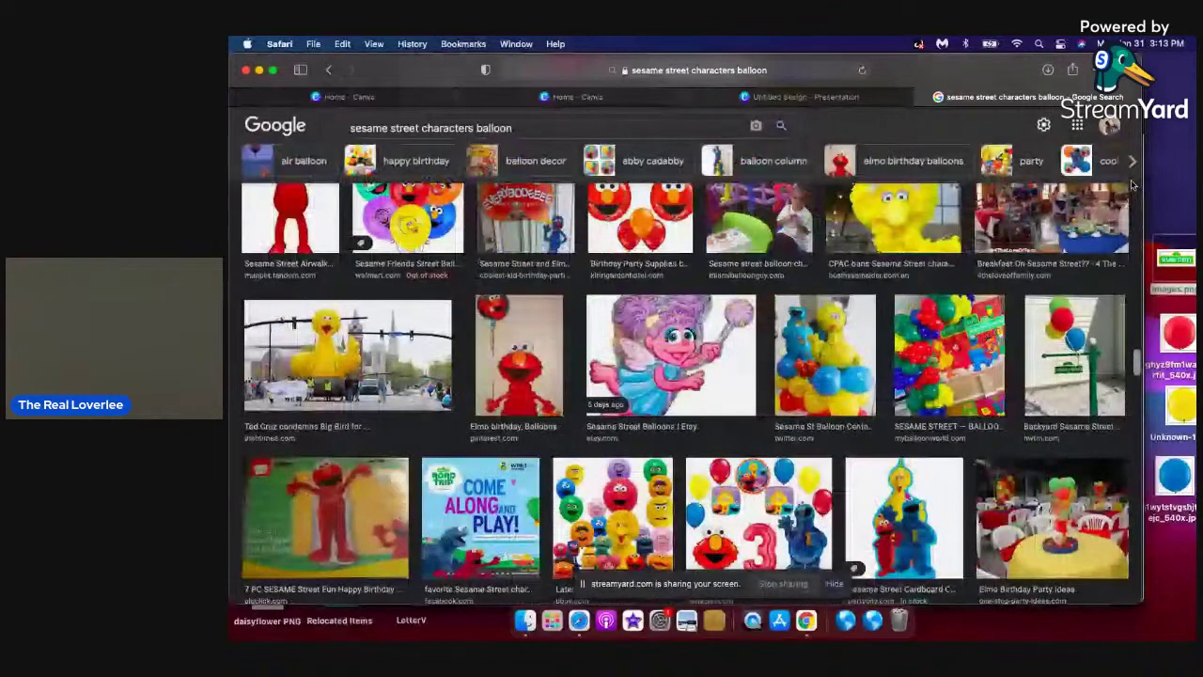
scroll(1132, 185, "down", 5)
scroll(1133, 185, "down", 5)
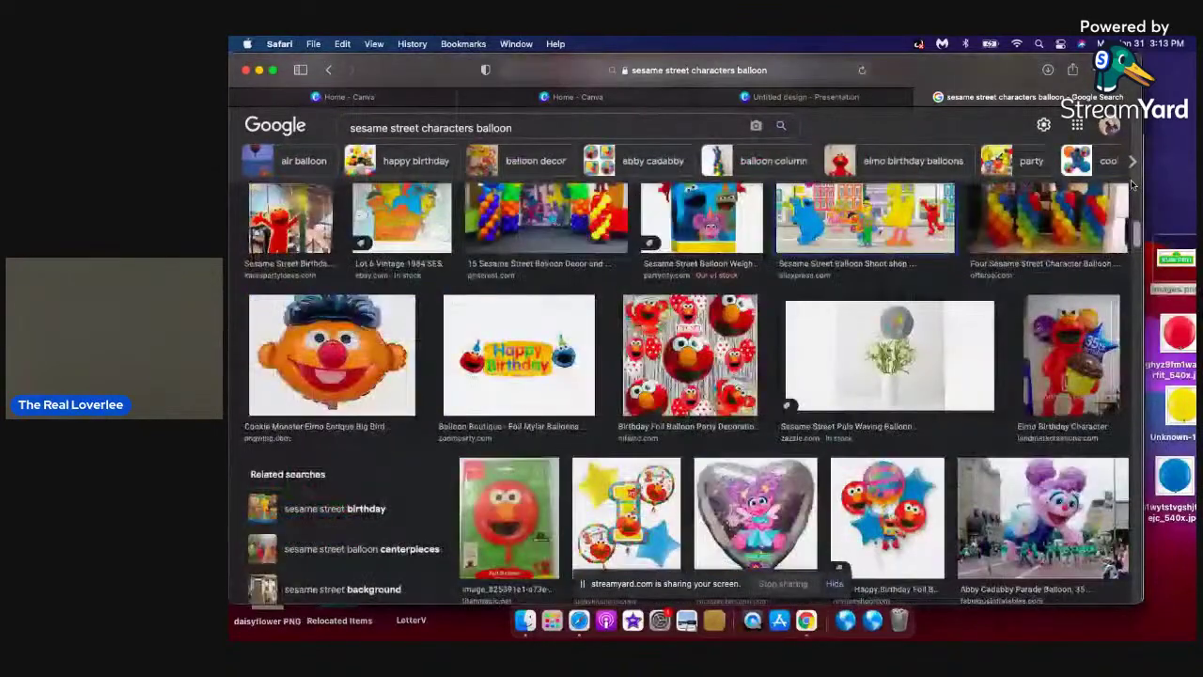
scroll(1133, 185, "up", 15)
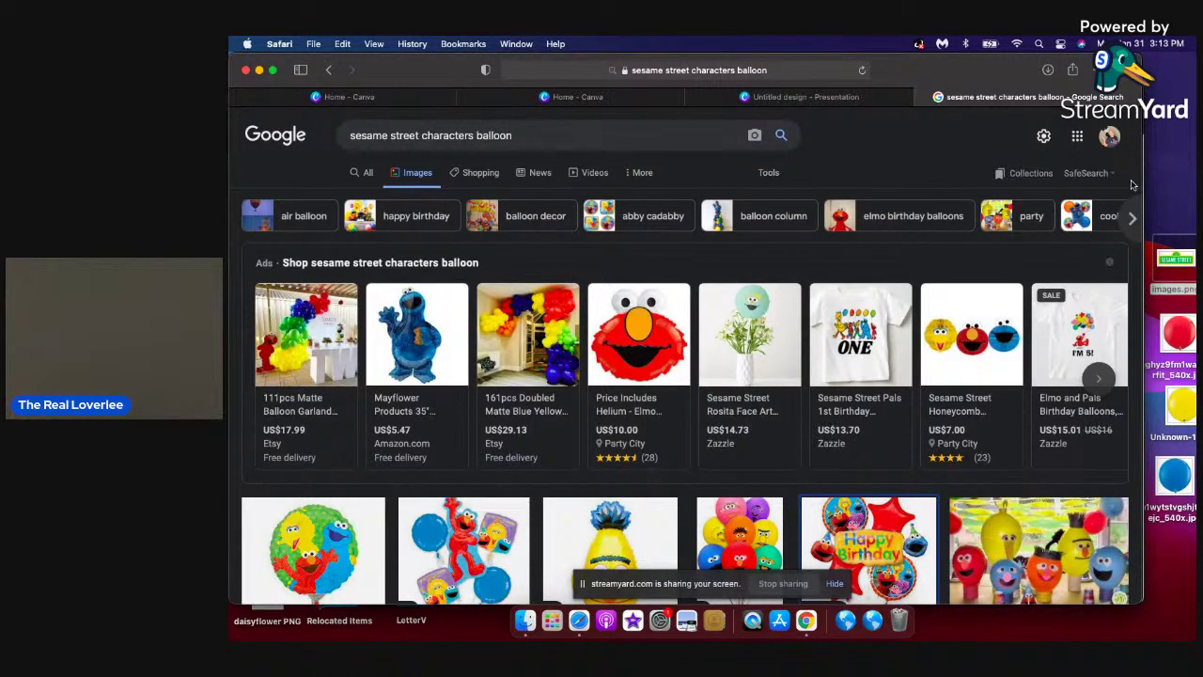
Open the preview of the Elmo Head Sesame Street 20" SuperShape Balloon image and check its related images.
scroll(1133, 185, "down", 5)
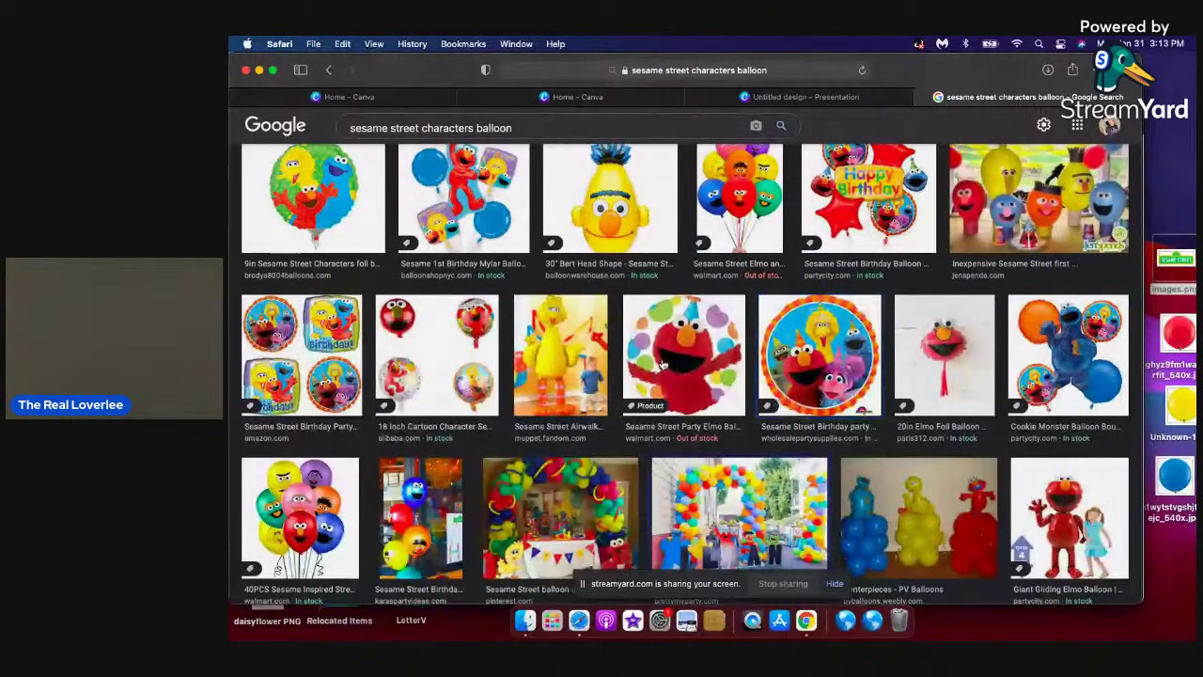
scroll(663, 365, "down", 5)
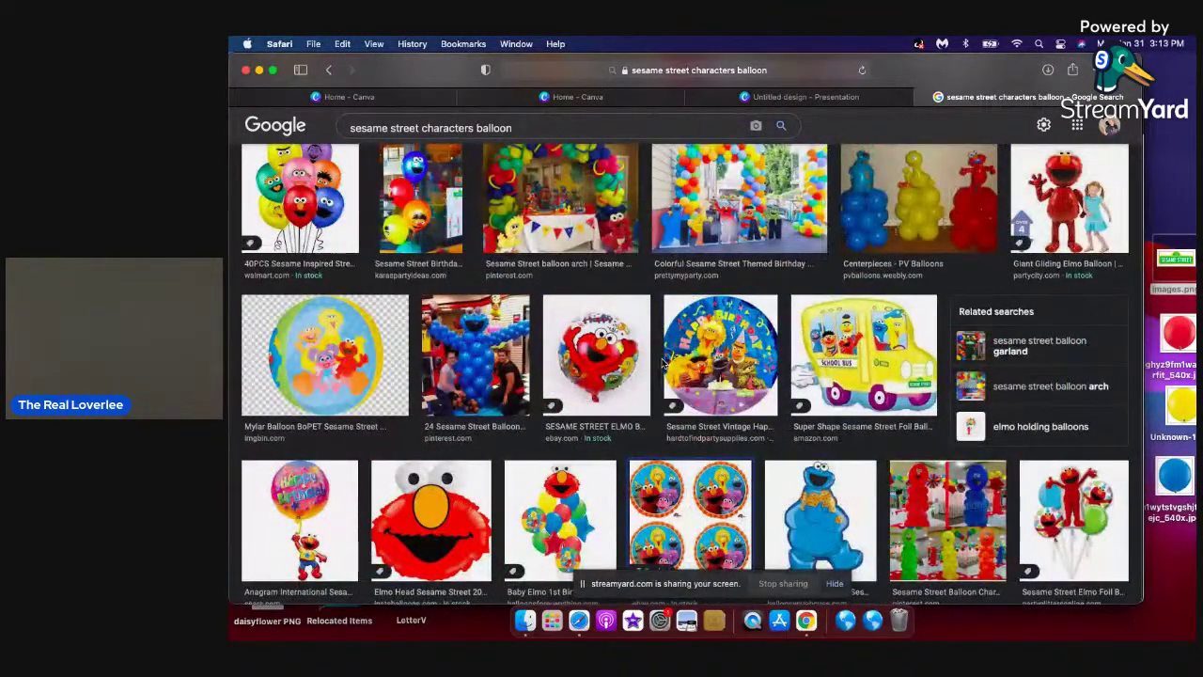
scroll(663, 364, "down", 4)
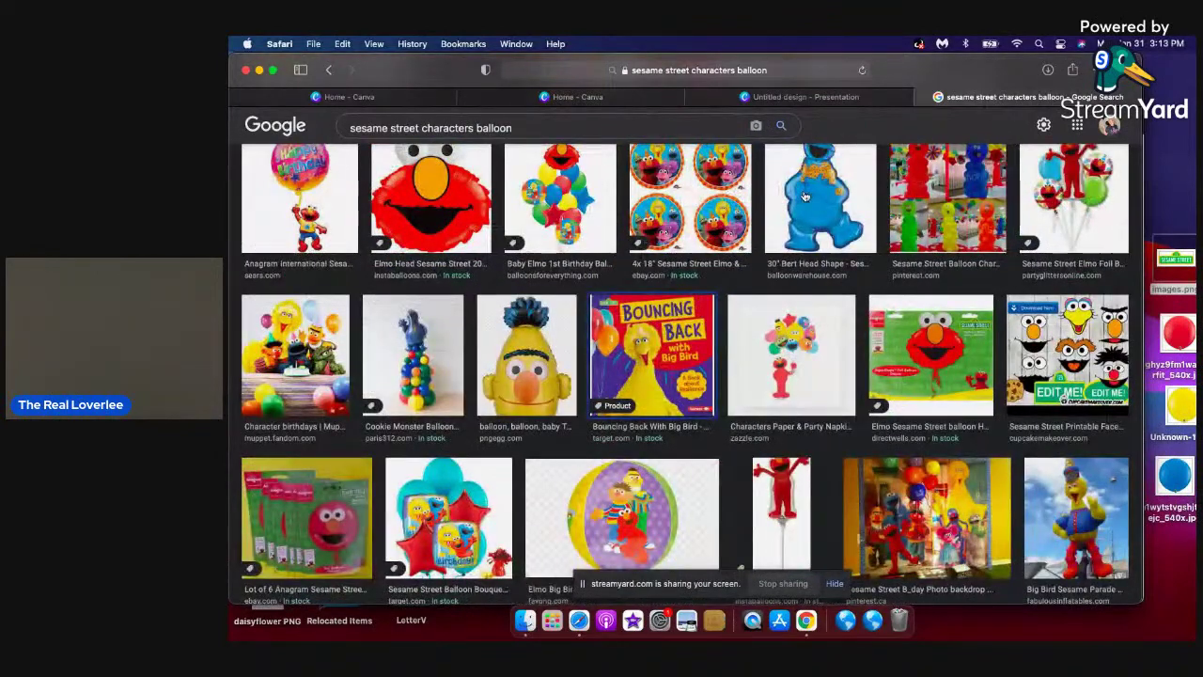
left_click(463, 216)
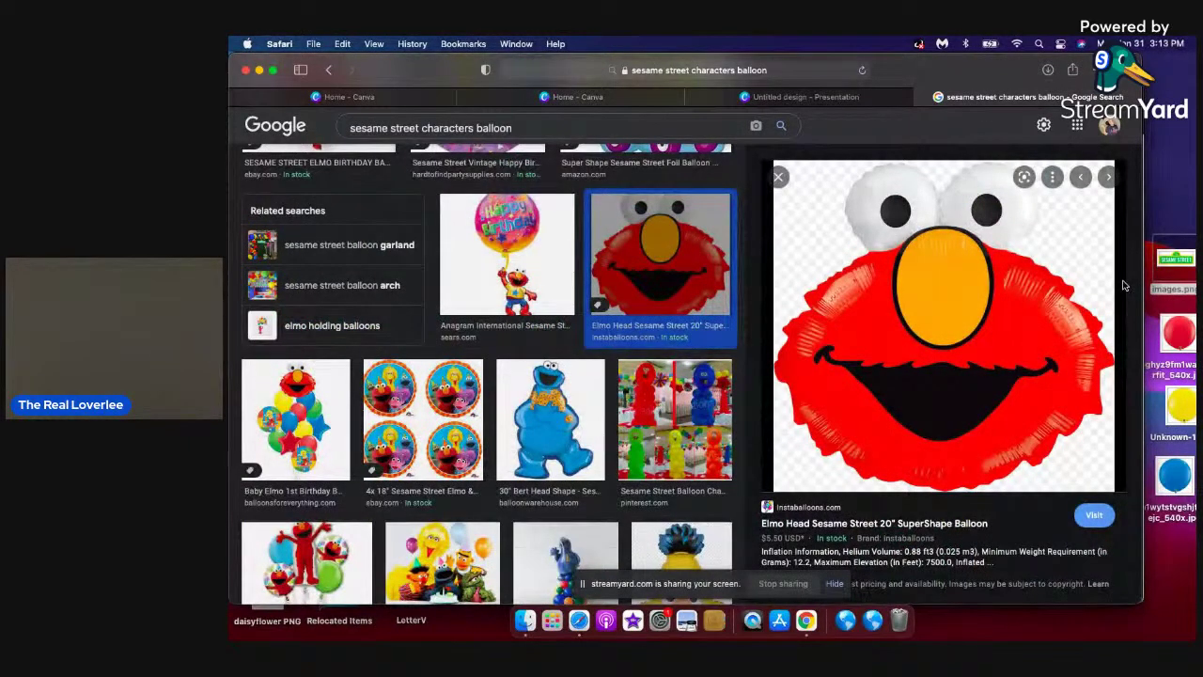
scroll(1122, 285, "down", 5)
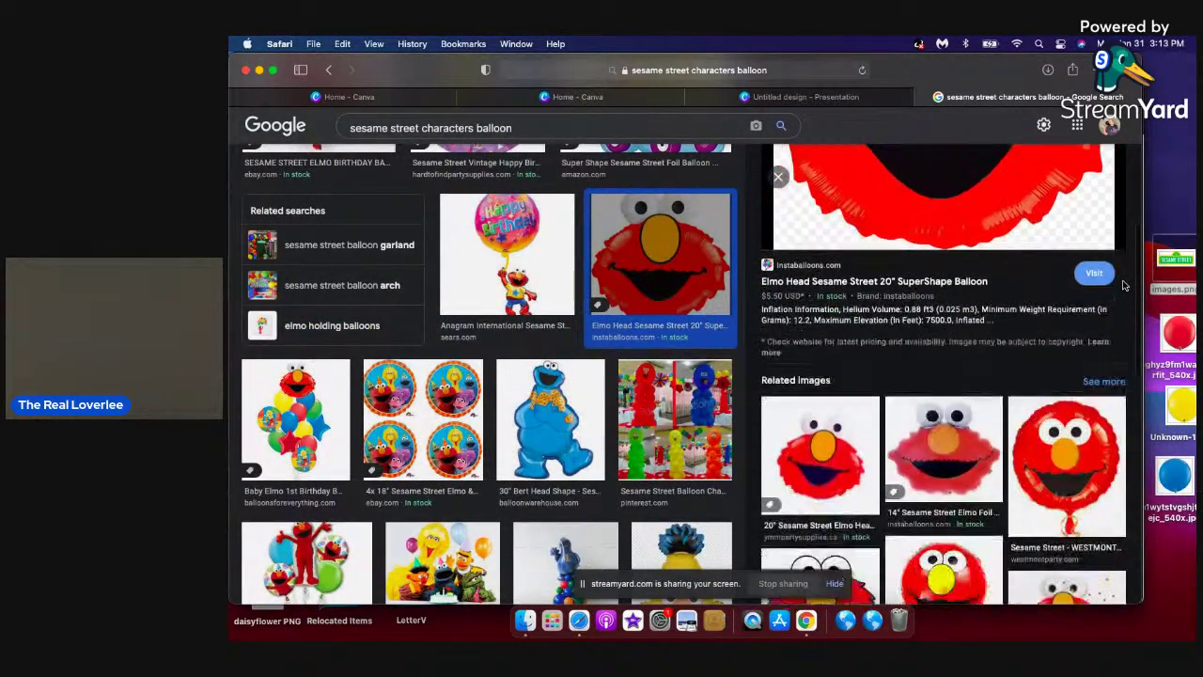
scroll(1122, 285, "down", 5)
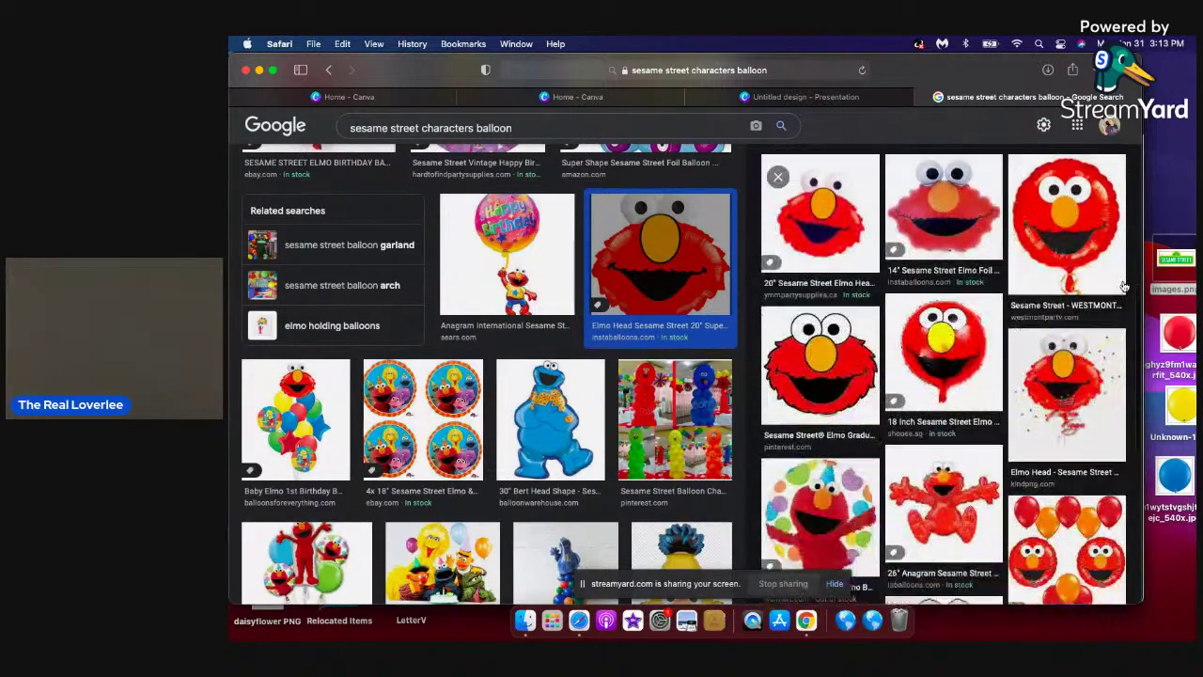
scroll(1122, 285, "down", 2)
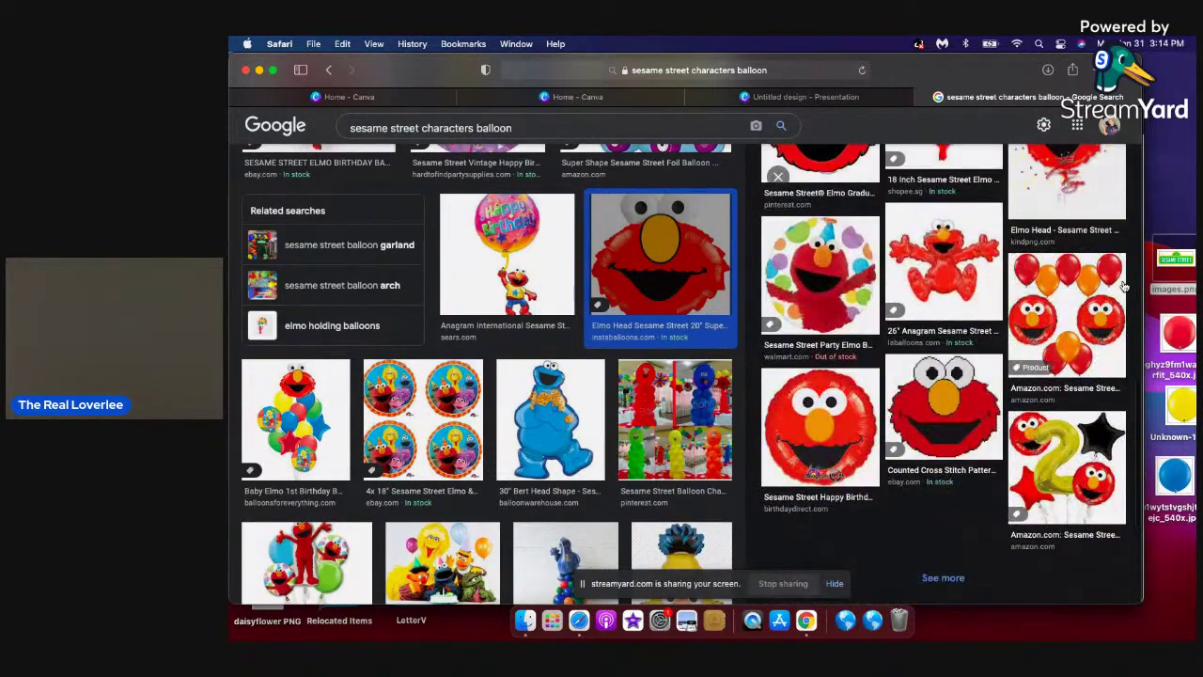
scroll(1124, 286, "up", 10)
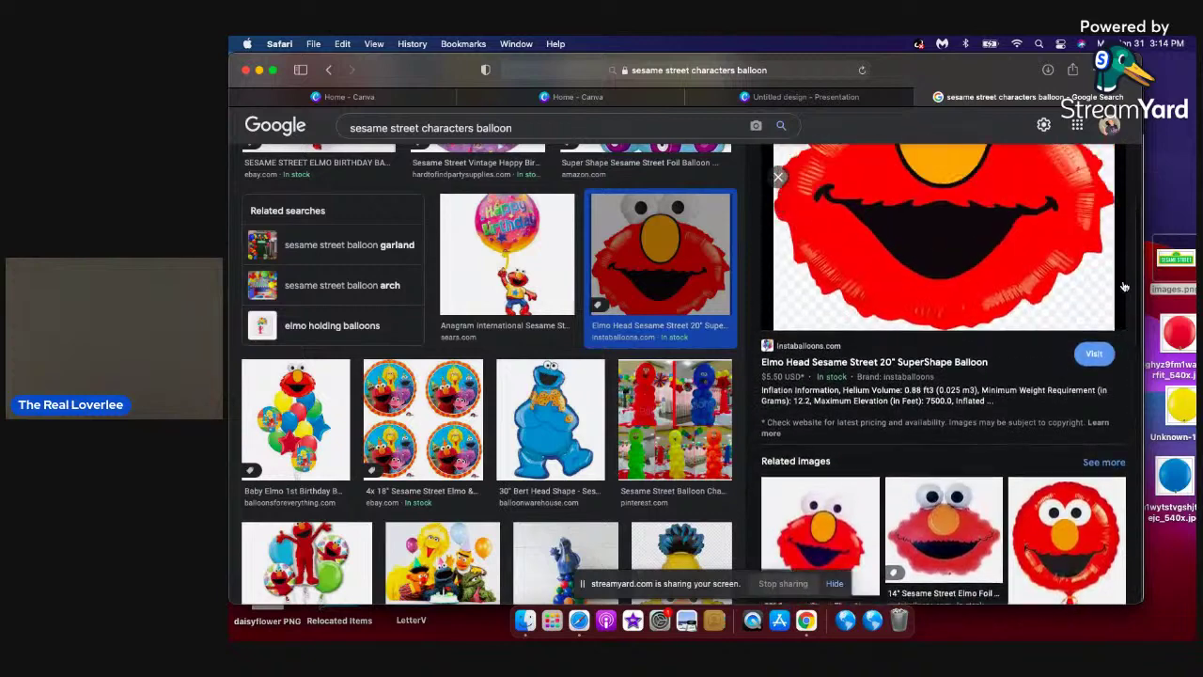
Save the Elmo head balloon picture from its preview to the desktop and close the preview.
left_click_drag(902, 343, 1181, 152)
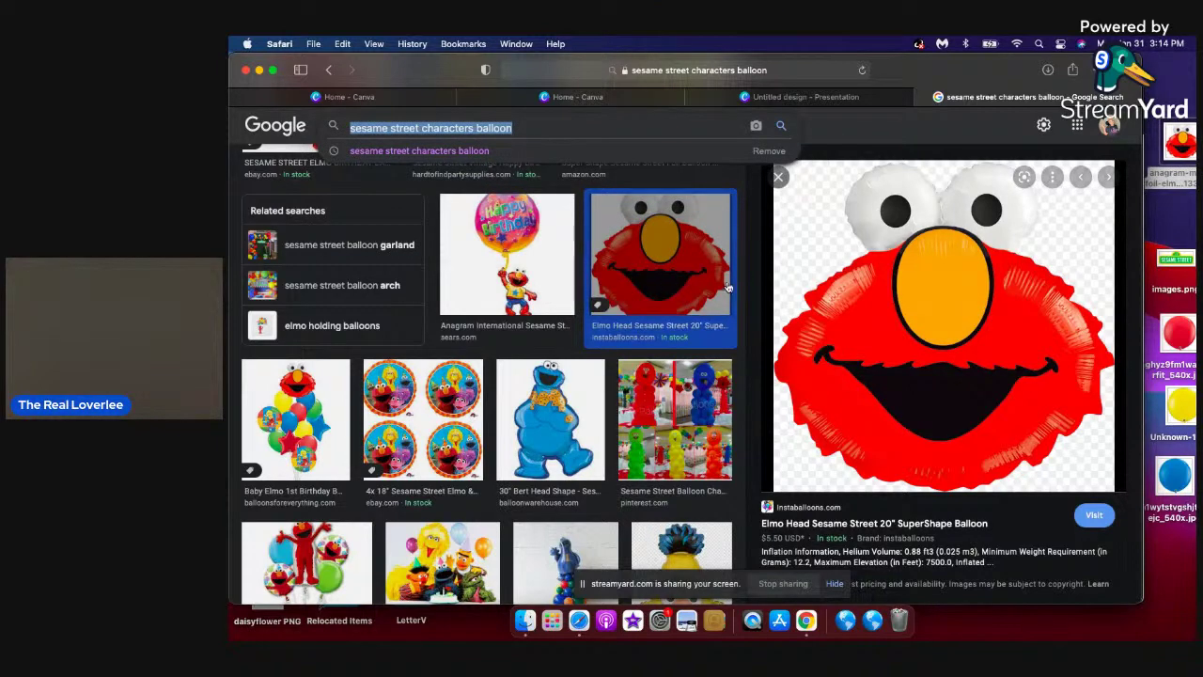
left_click(779, 178)
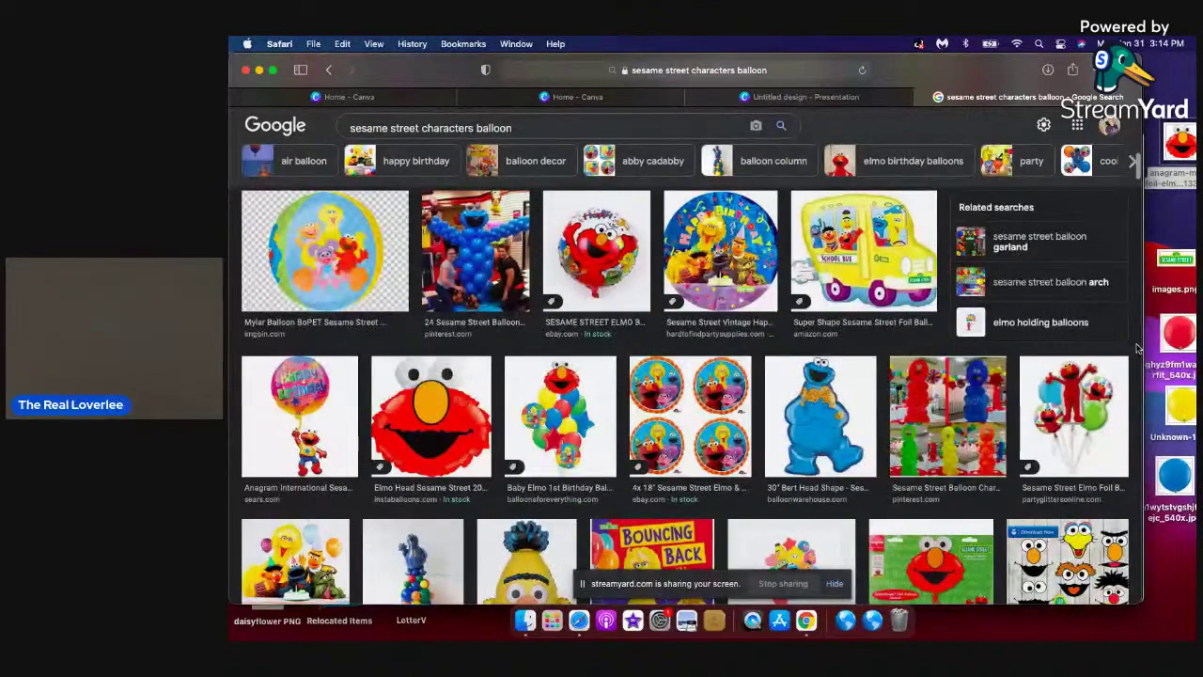
Look through the Sesame Street balloon image results for other usable character balloons and return to the start of the results.
scroll(1133, 339, "down", 5)
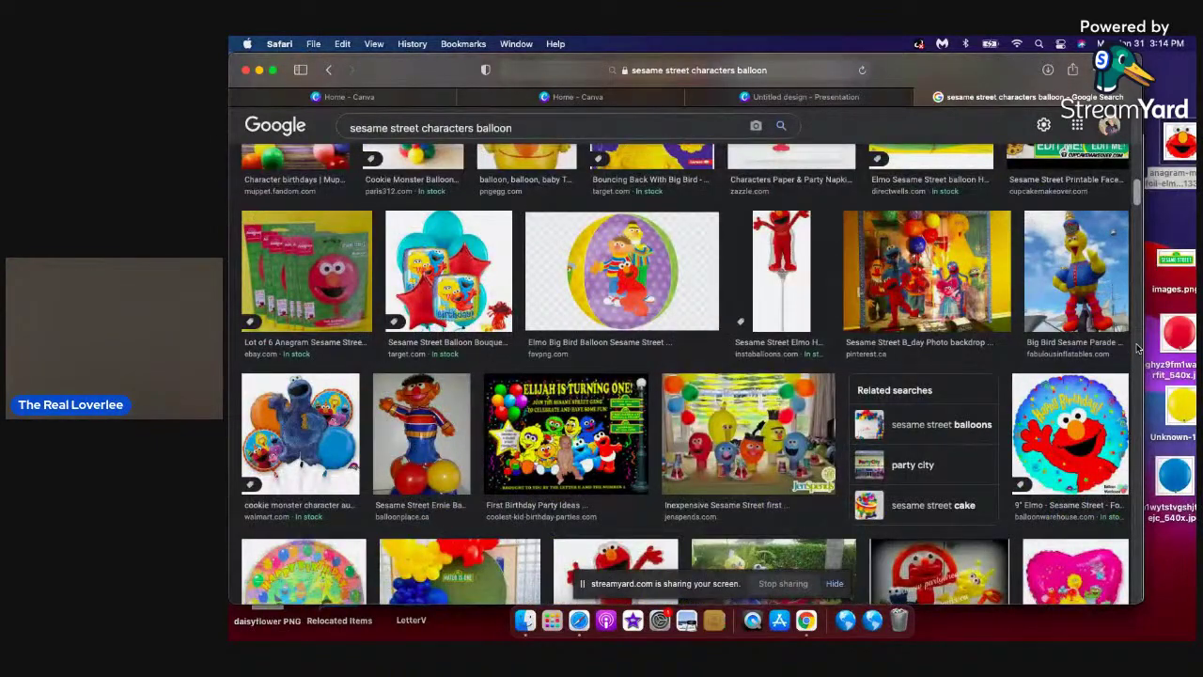
scroll(1137, 348, "up", 1)
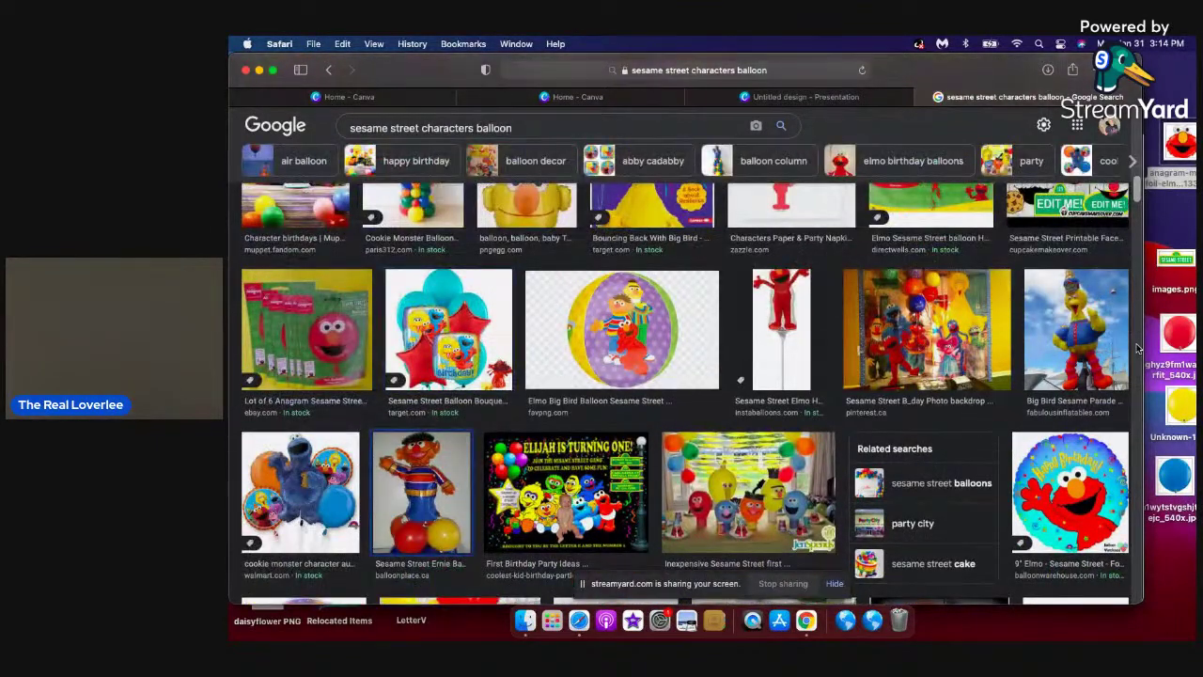
scroll(1137, 348, "down", 5)
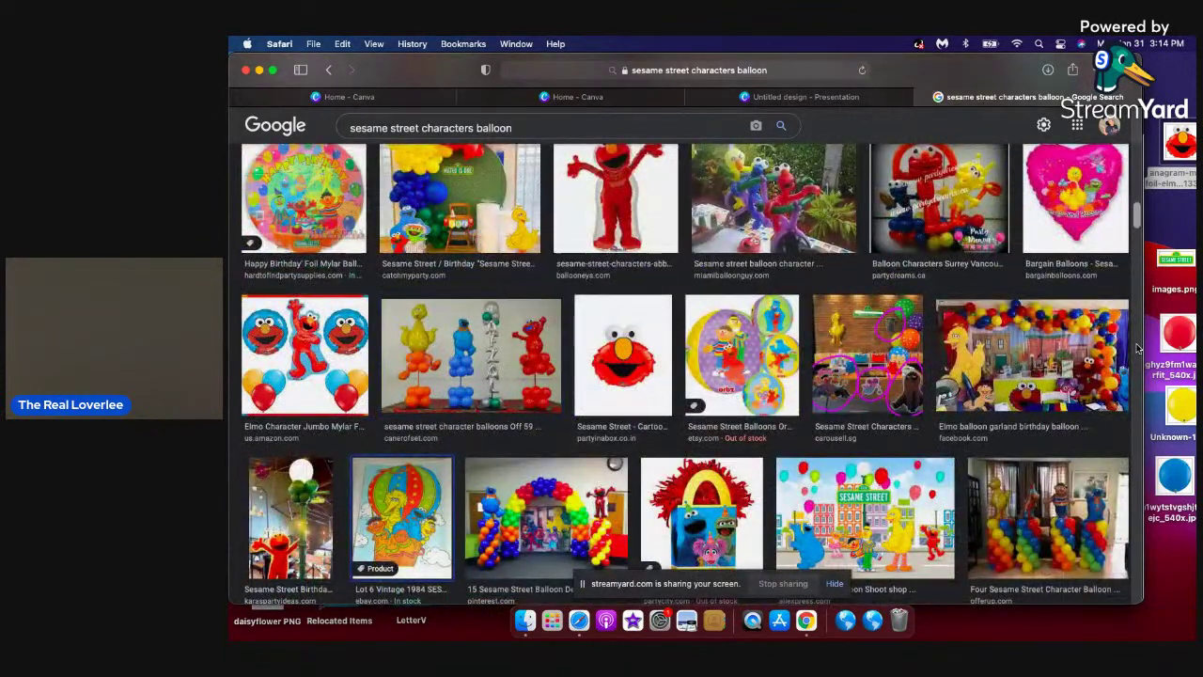
scroll(1137, 347, "down", 2)
scroll(1137, 348, "down", 4)
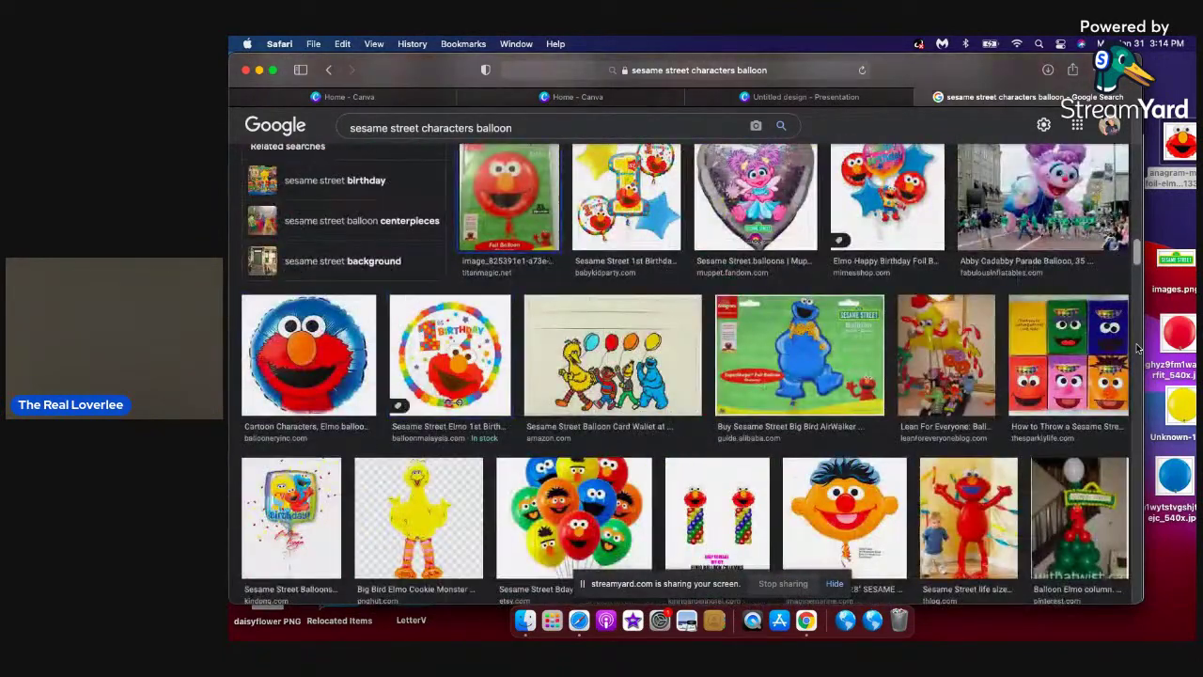
scroll(1137, 347, "up", 3)
scroll(1137, 348, "up", 8)
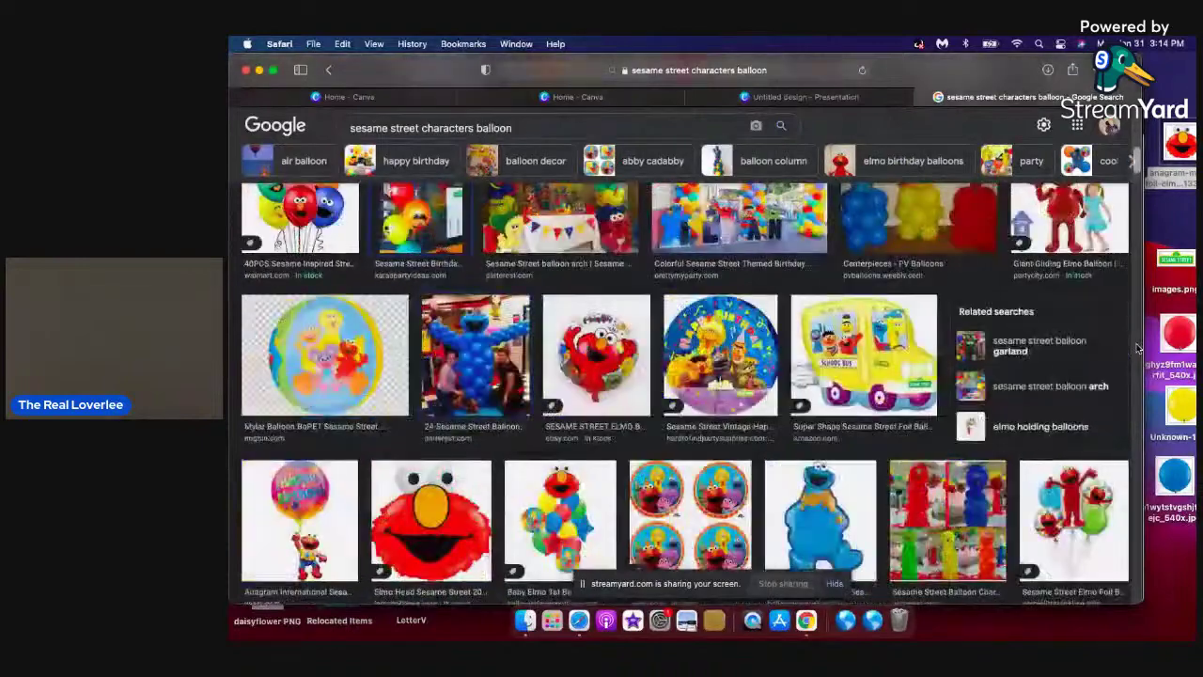
scroll(1137, 348, "up", 10)
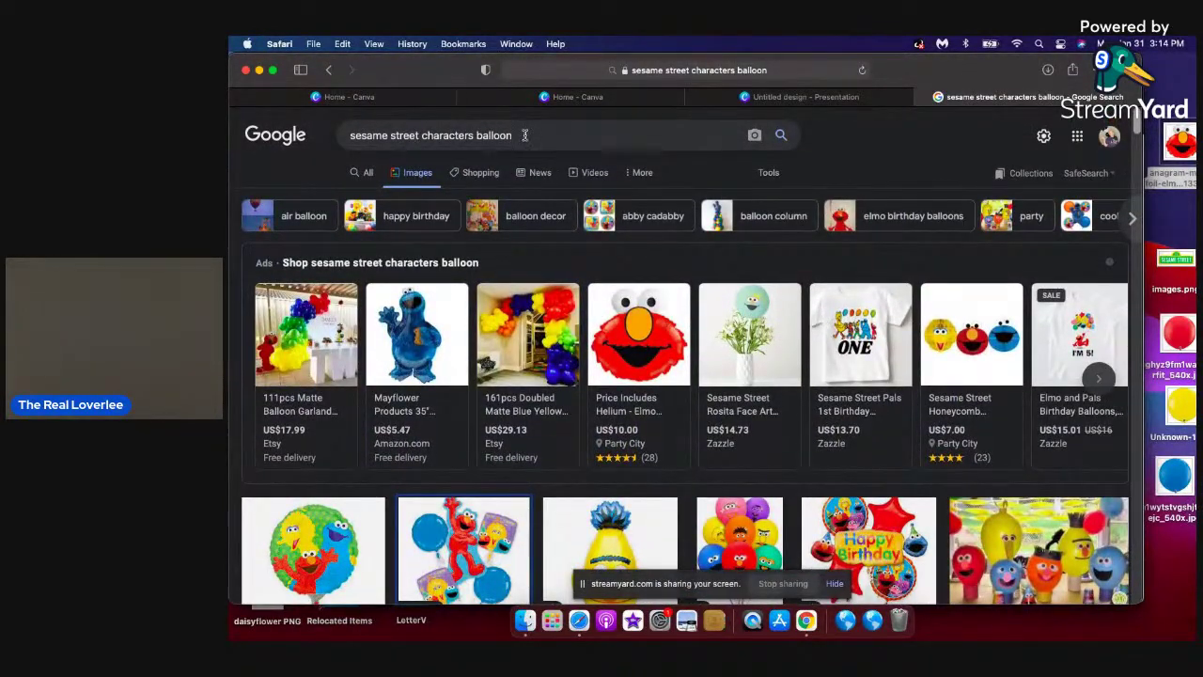
Replace "sesame street" with "big bird" in the image search and use the corrected query "big bird characters balloon".
left_click_drag(419, 136, 360, 120)
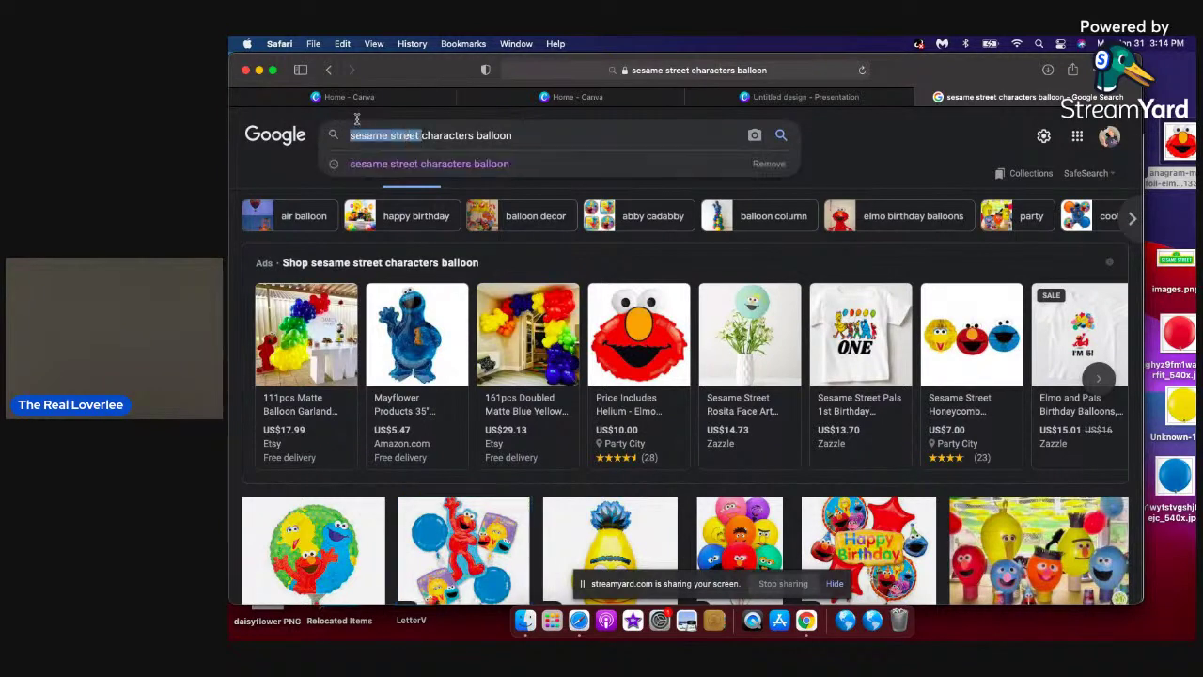
type("big bird")
key("Return")
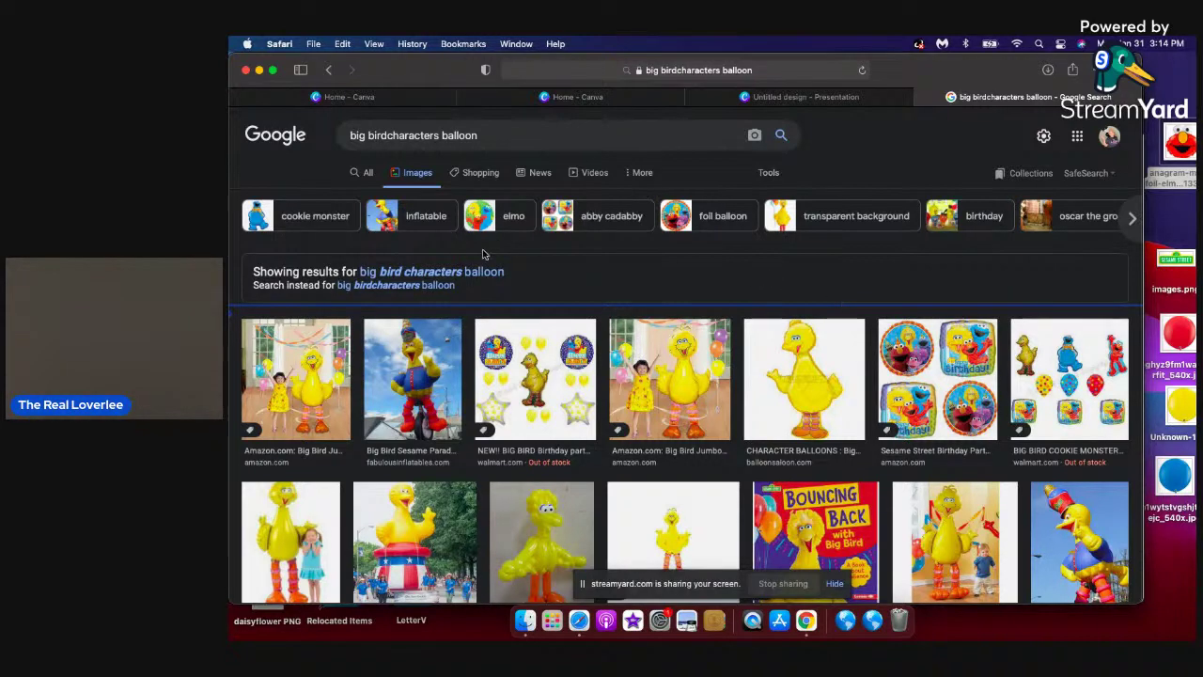
left_click(478, 274)
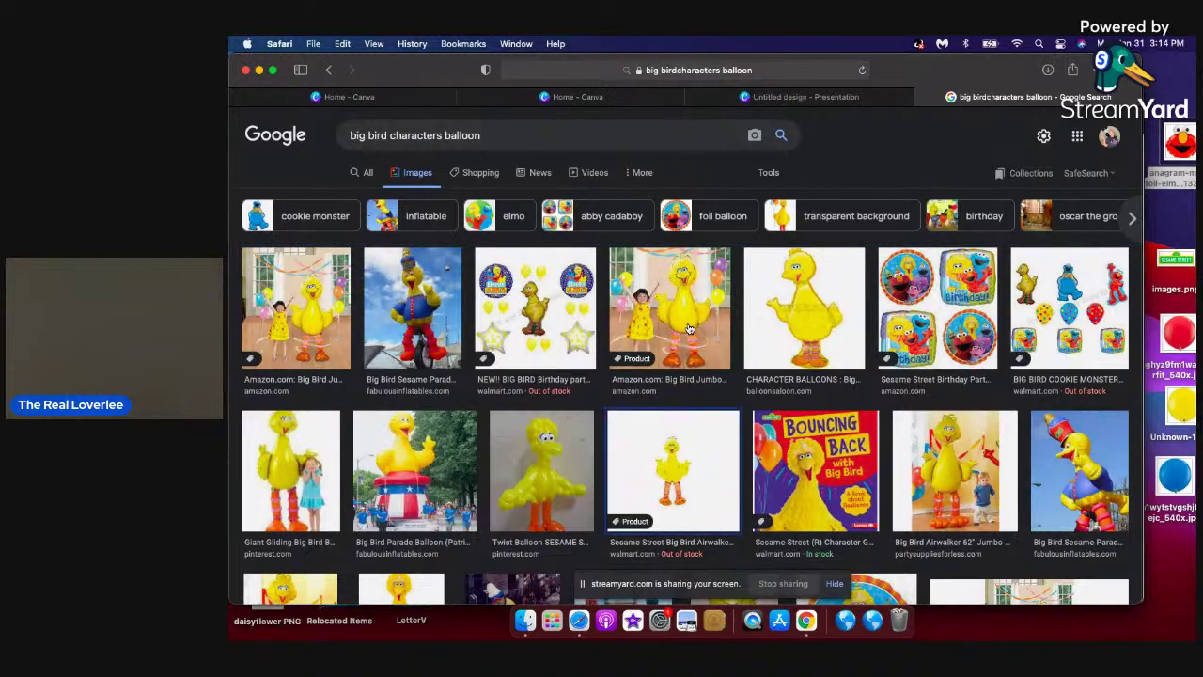
Examine the Big Bird balloon image results for a suitable picture and return to the start of the results.
scroll(689, 328, "down", 2)
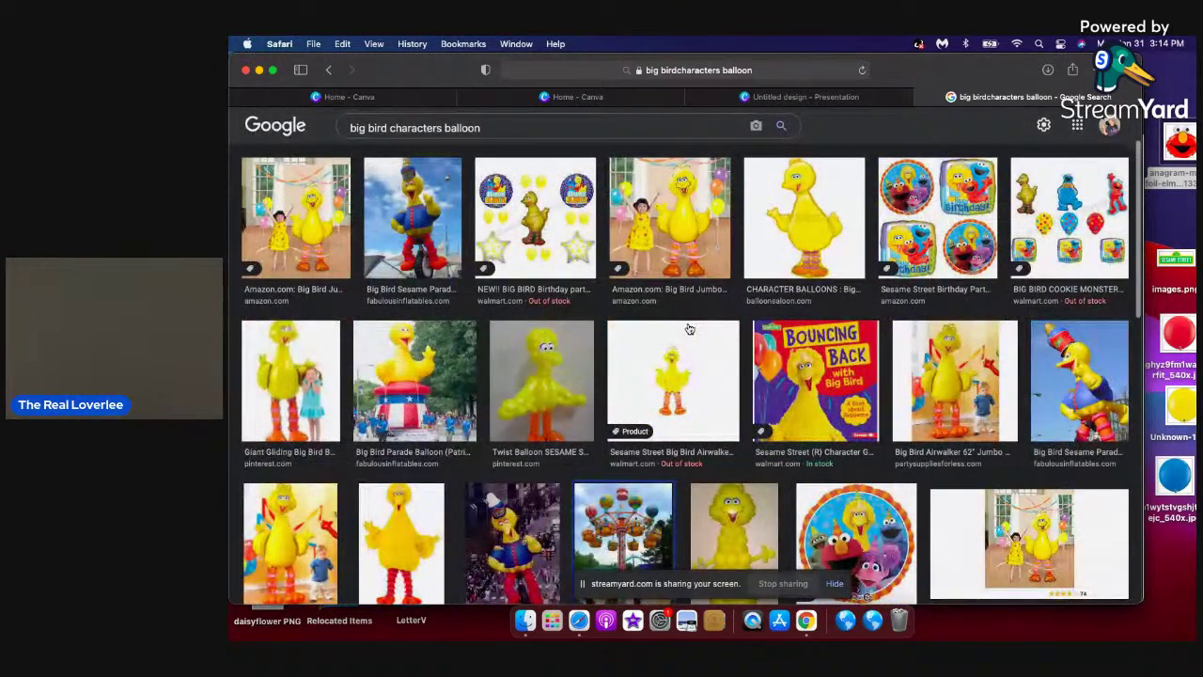
scroll(689, 328, "down", 5)
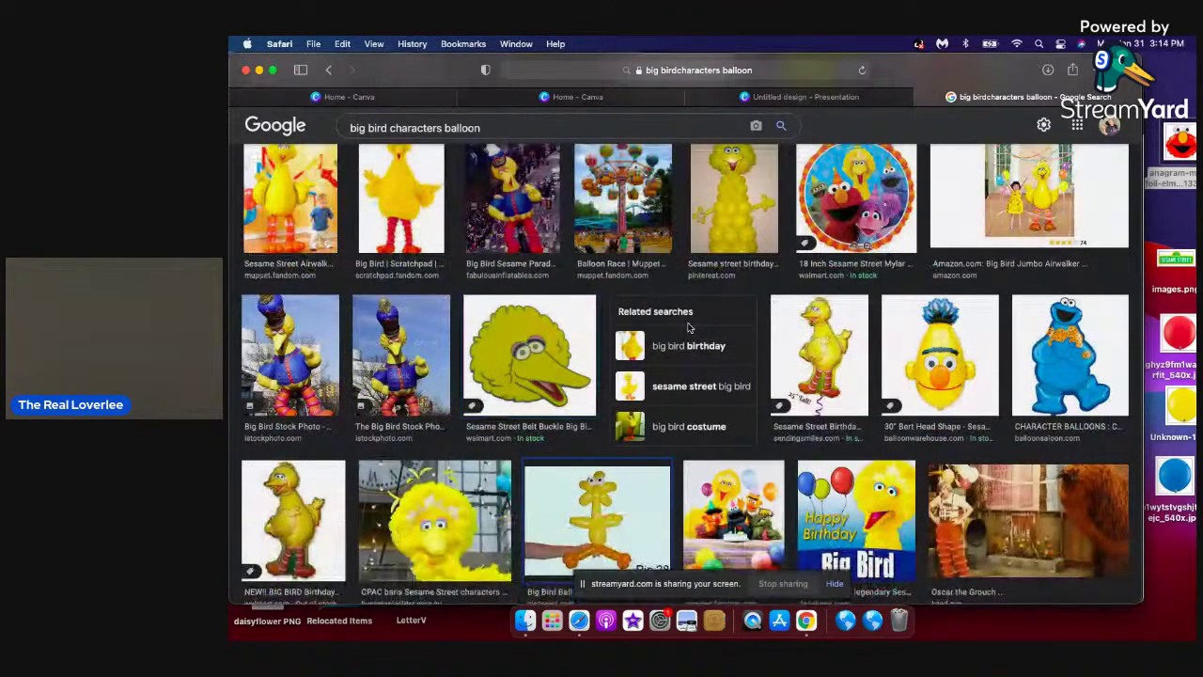
scroll(689, 328, "down", 5)
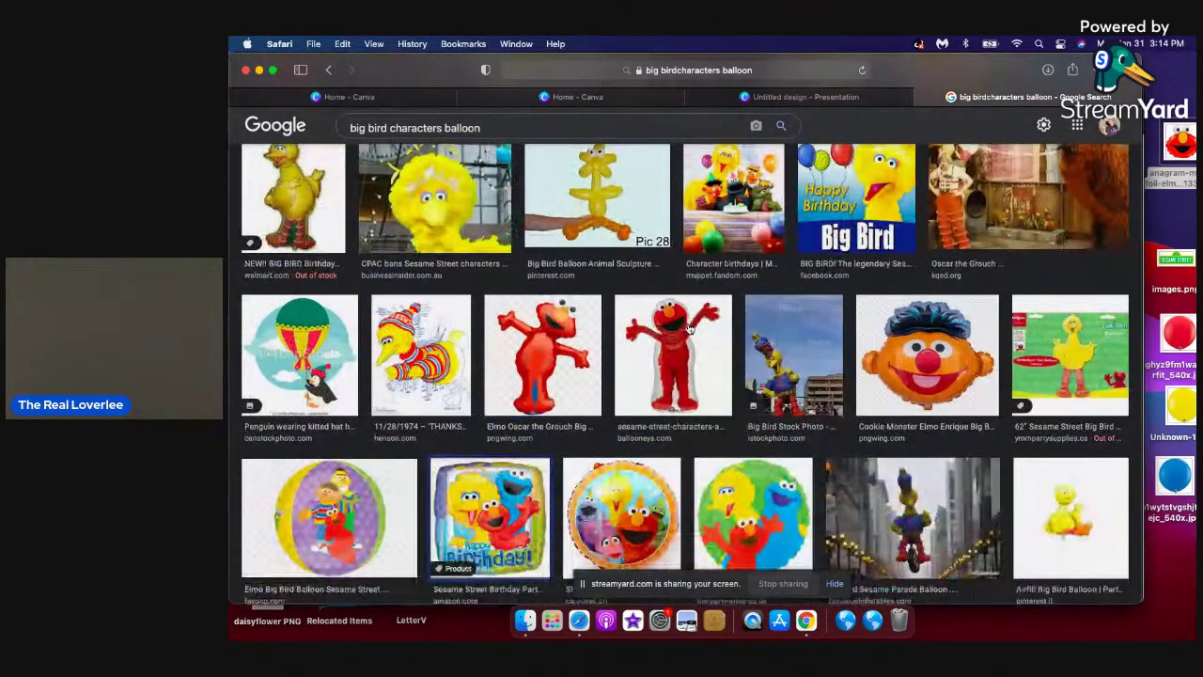
scroll(689, 328, "down", 5)
scroll(689, 328, "down", 5)
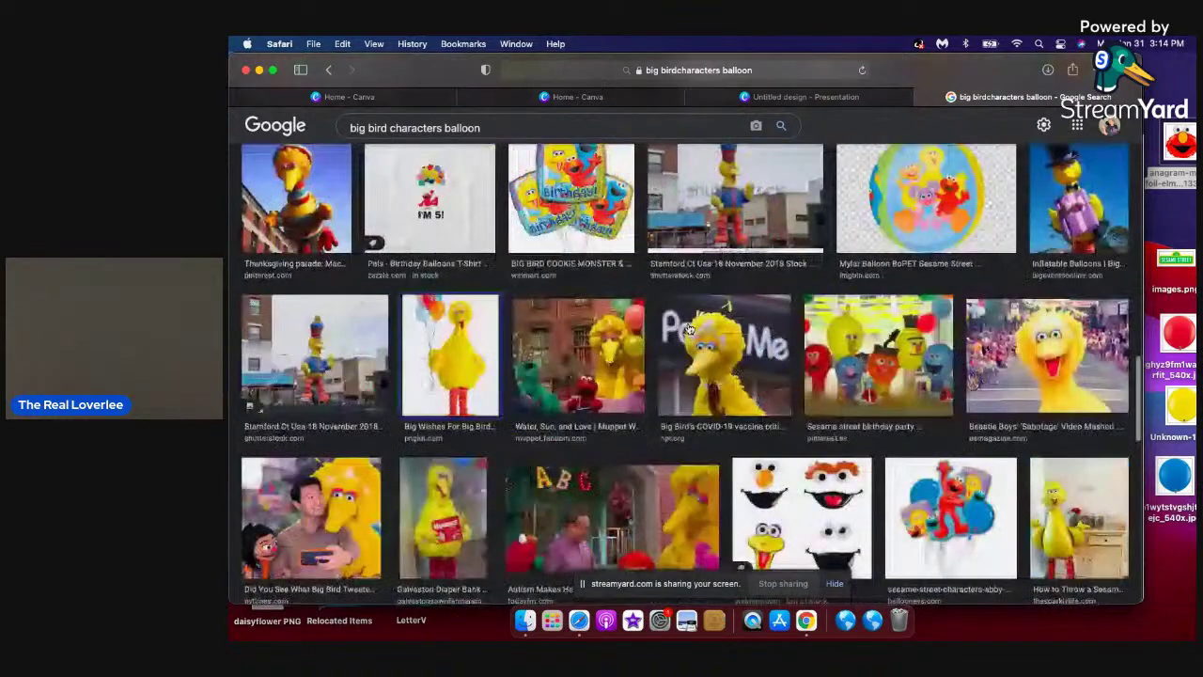
scroll(688, 328, "down", 5)
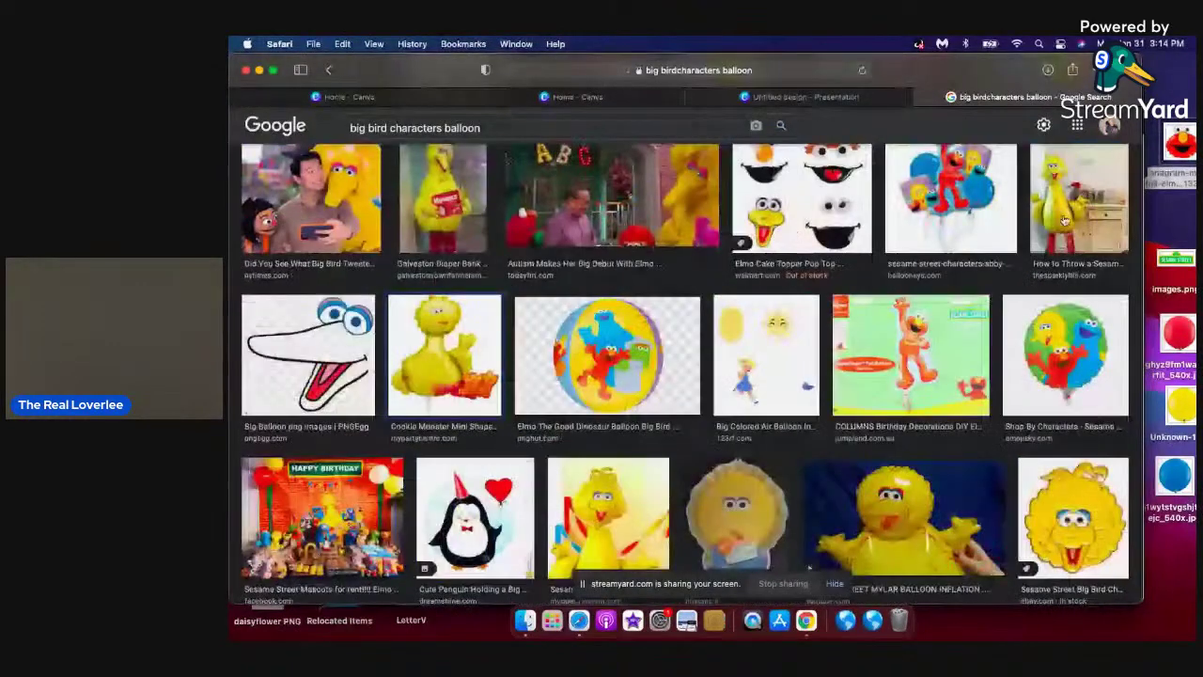
scroll(1031, 226, "down", 5)
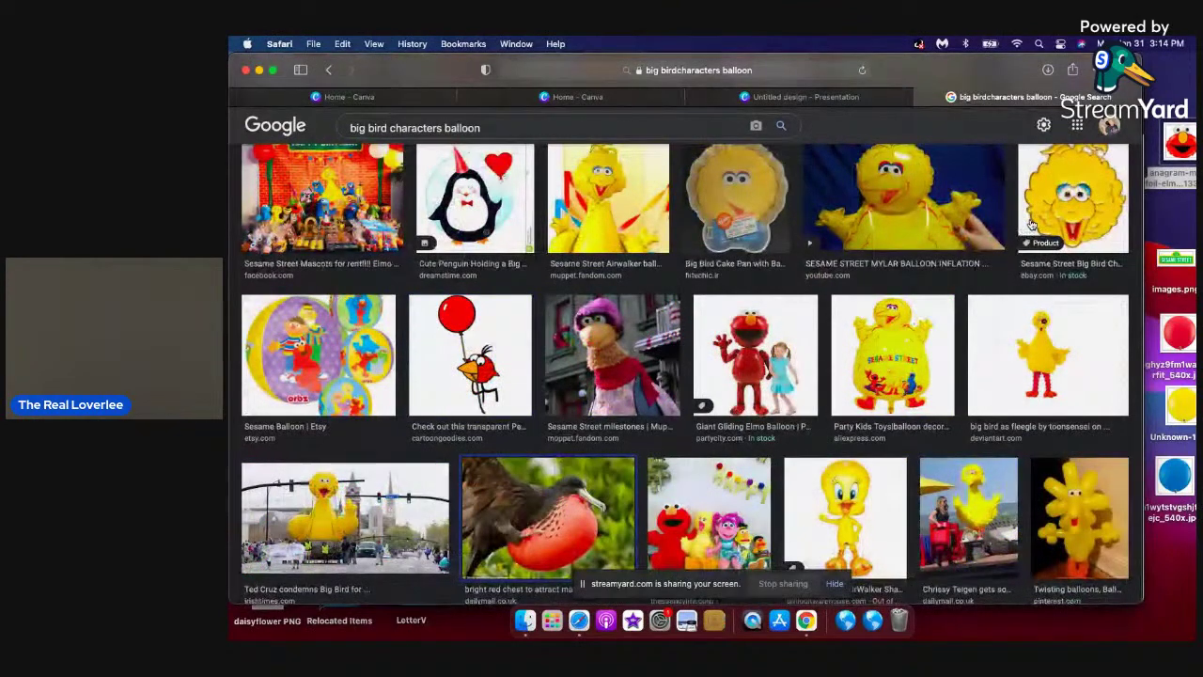
scroll(1030, 226, "down", 5)
scroll(1031, 225, "down", 5)
scroll(1031, 223, "down", 5)
scroll(1031, 223, "down", 5)
scroll(1031, 224, "down", 5)
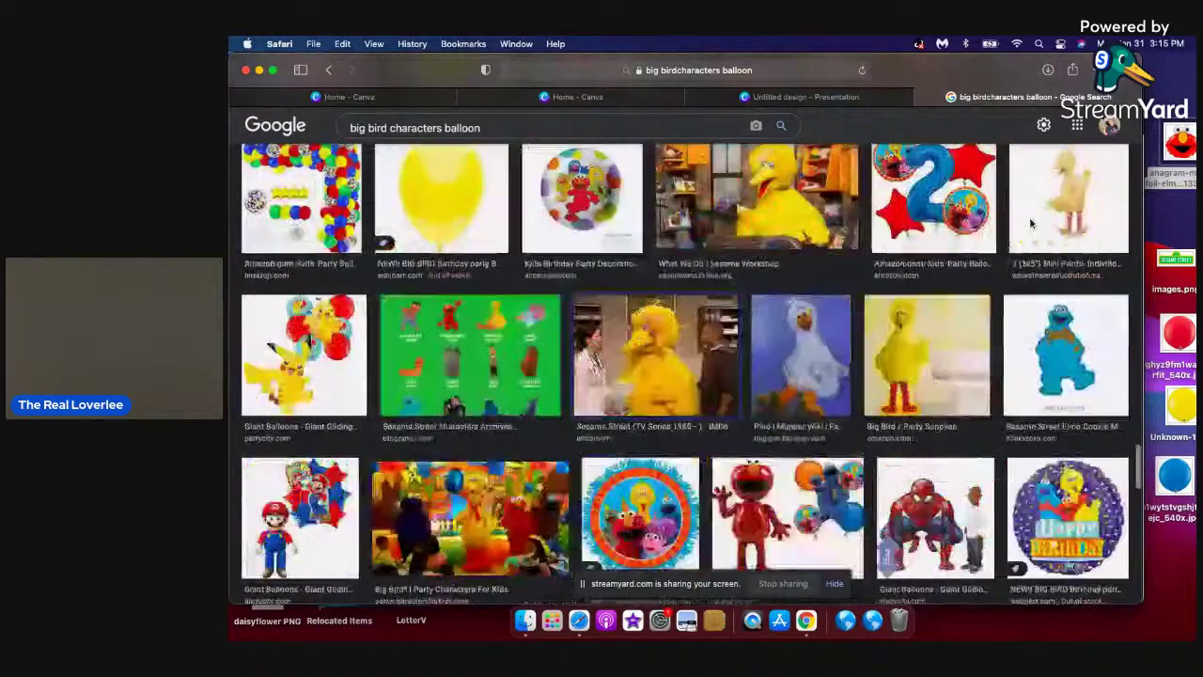
scroll(1031, 224, "up", 5)
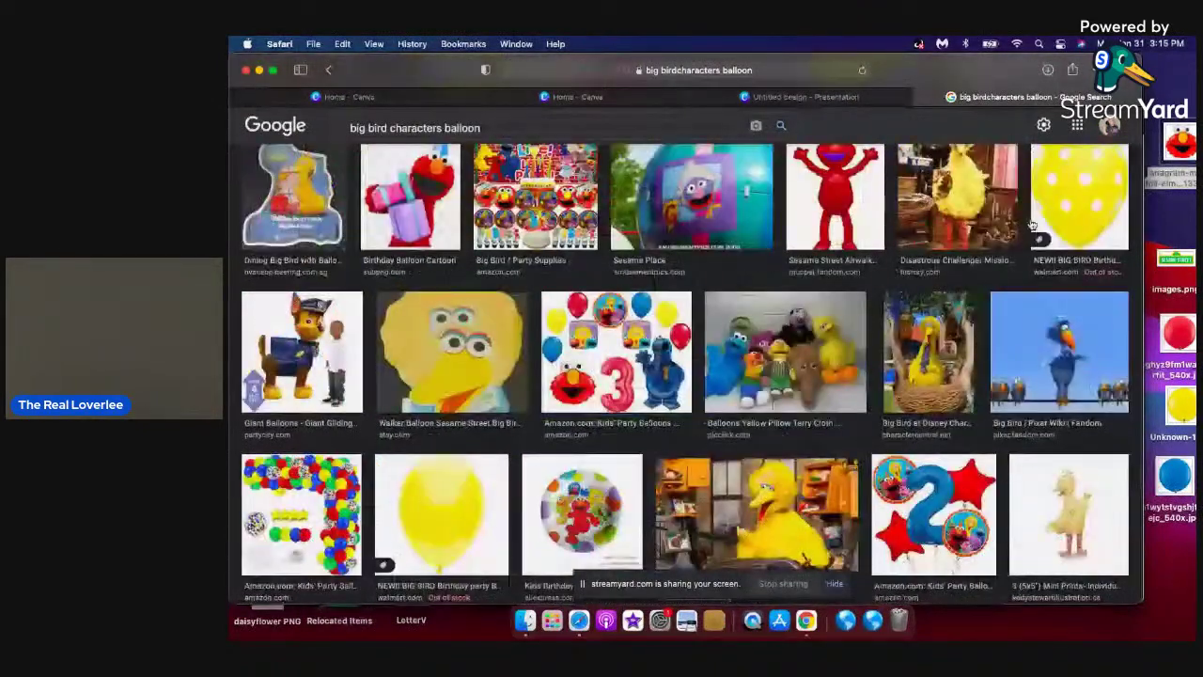
scroll(1031, 223, "up", 10)
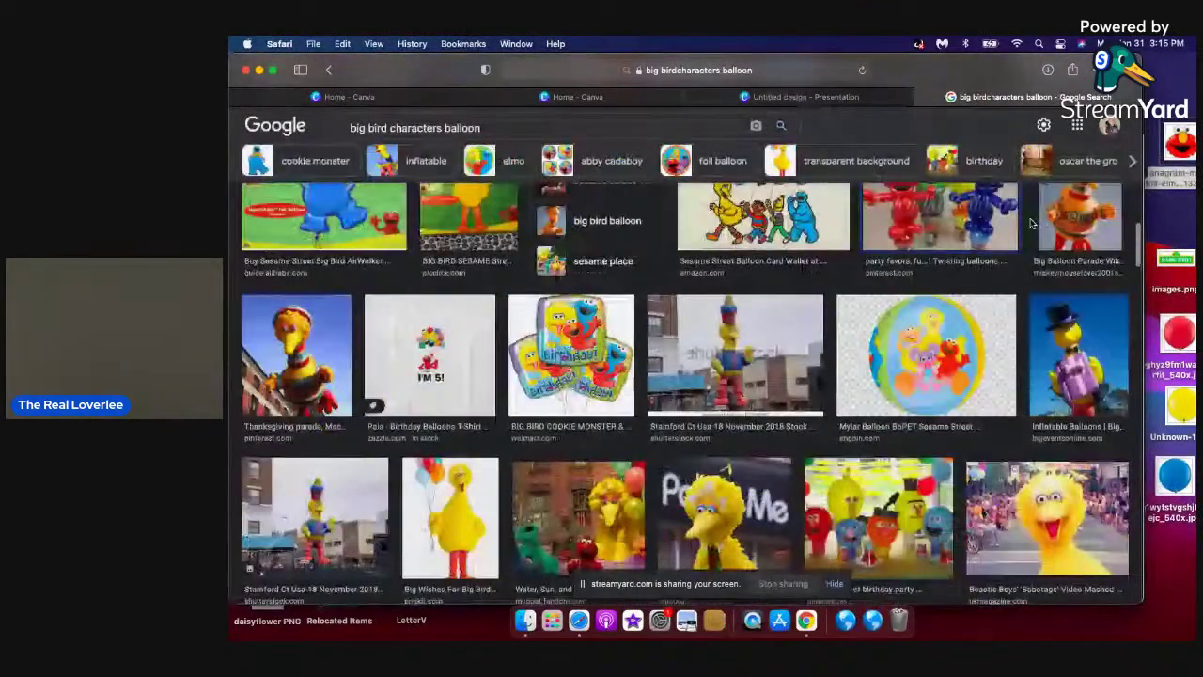
scroll(1031, 224, "up", 10)
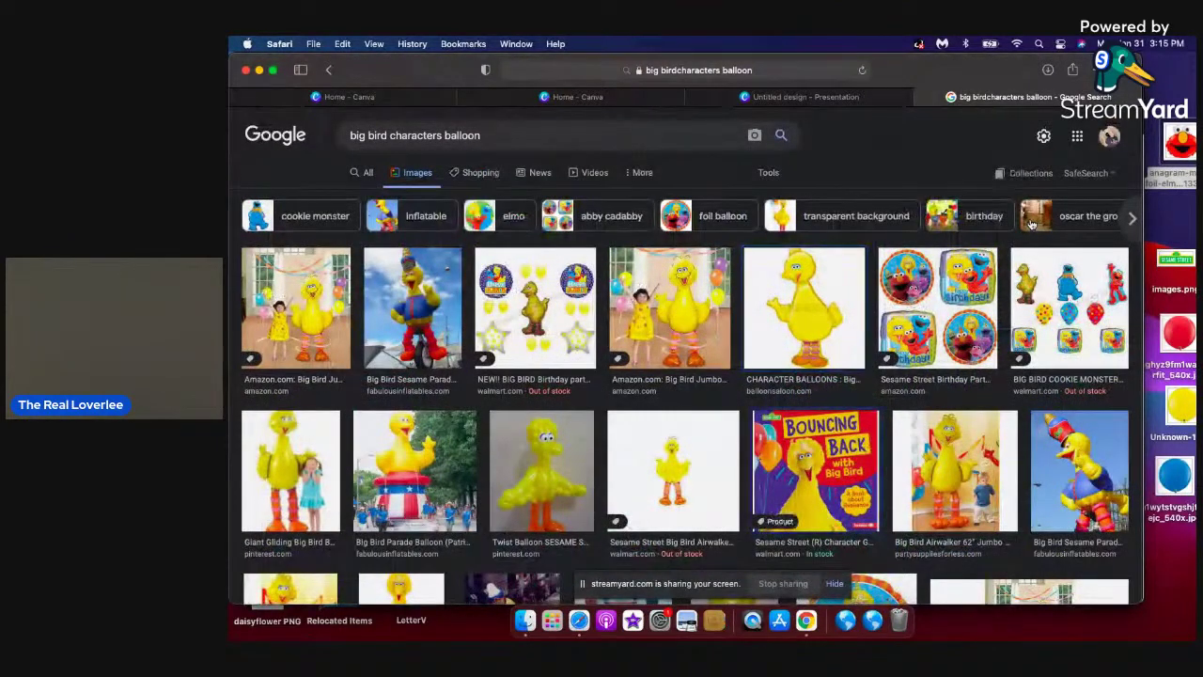
Open the preview of the Sesame Street Birthday Balloons image showing a full-body Big Bird and examine its related images.
scroll(1031, 223, "down", 2)
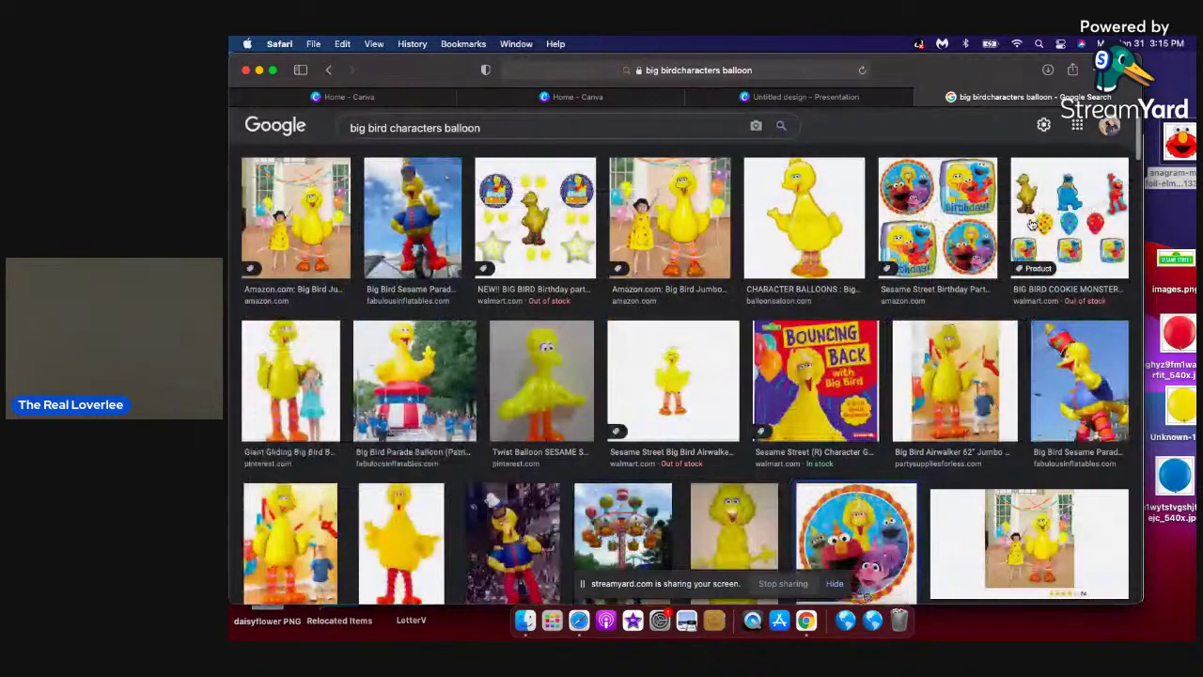
scroll(1031, 223, "down", 7)
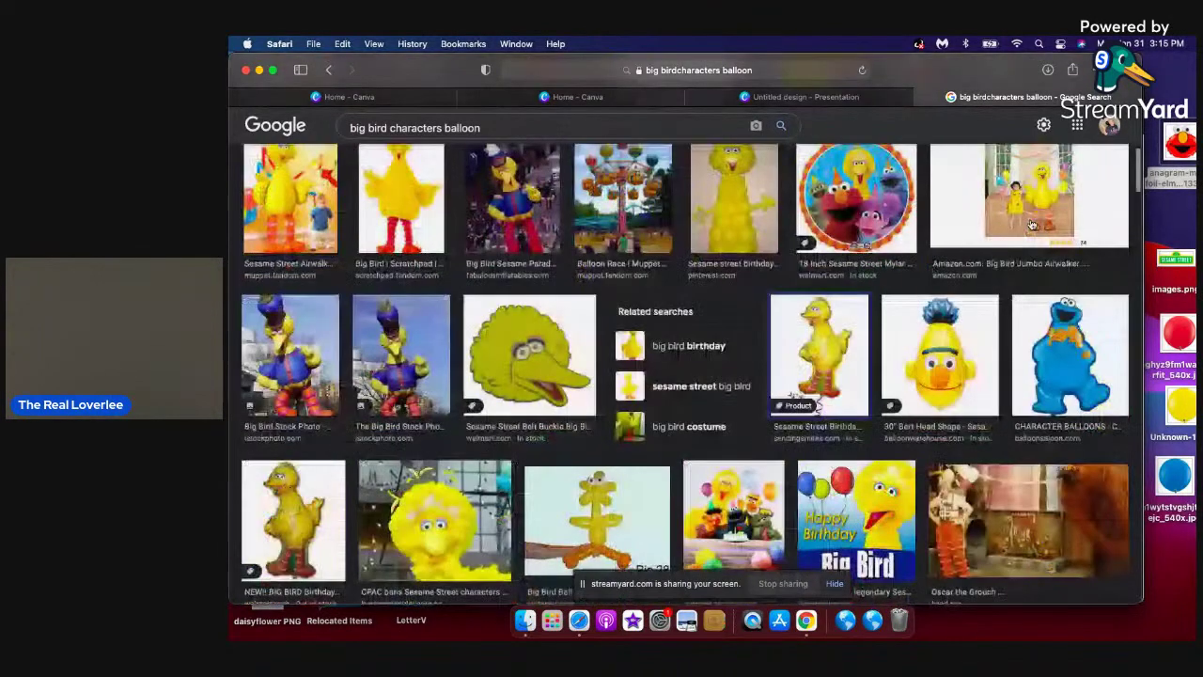
left_click(848, 360)
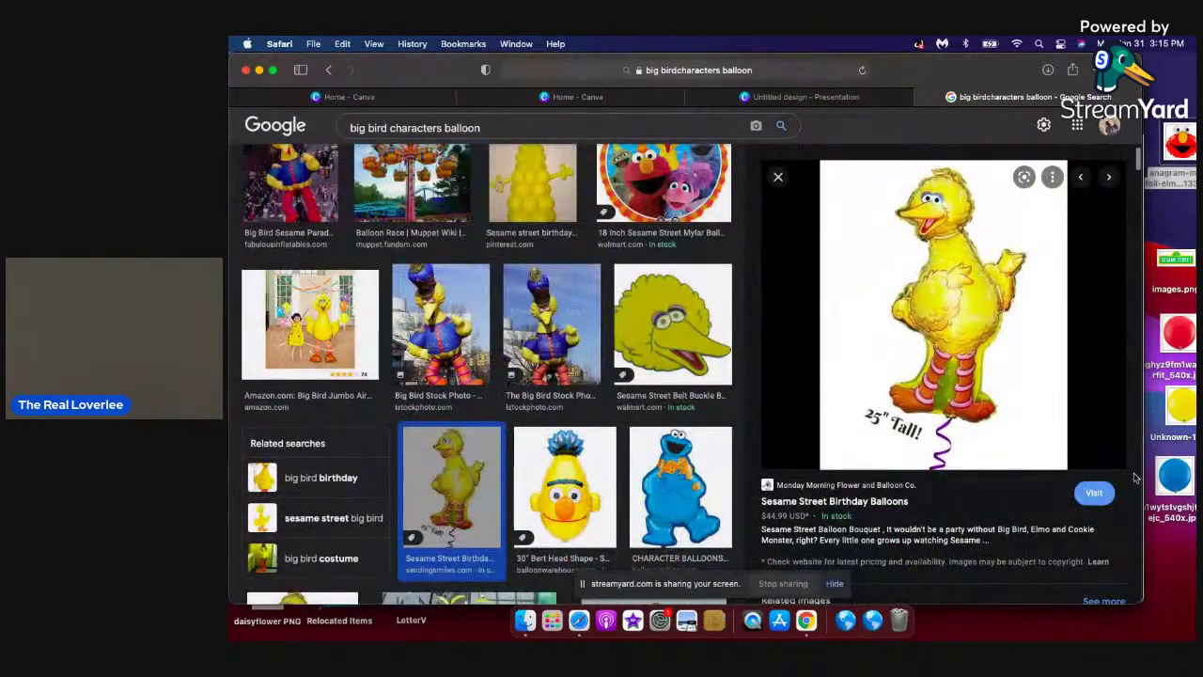
scroll(1134, 480, "down", 5)
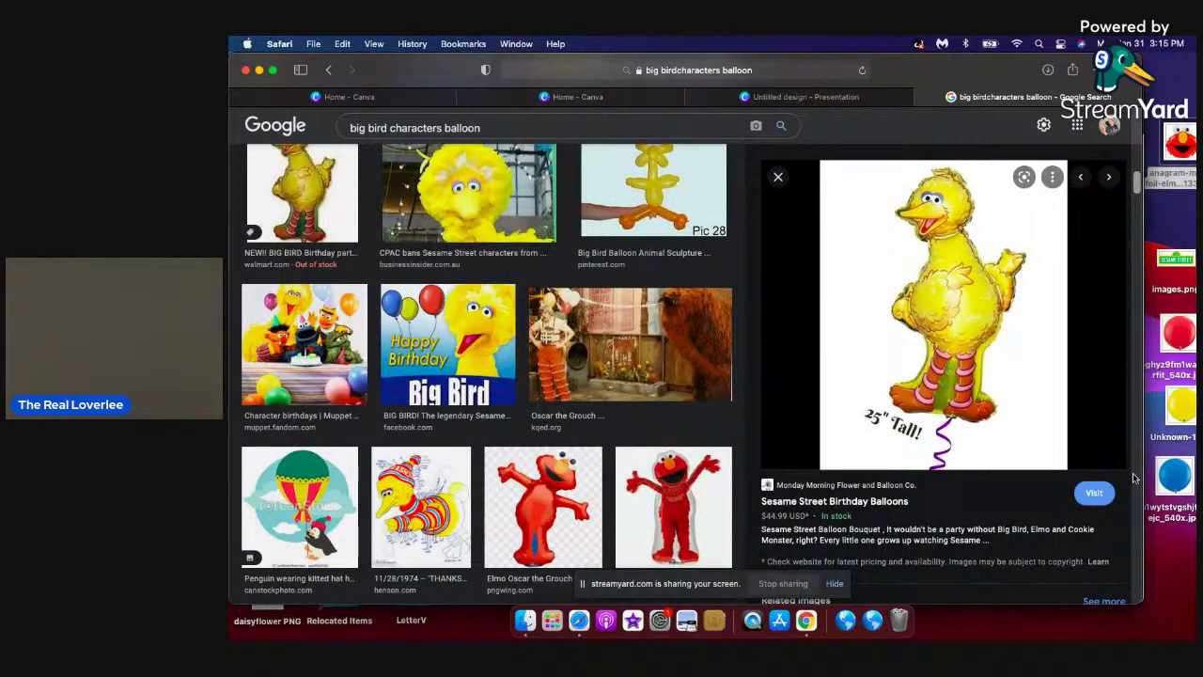
scroll(1132, 478, "down", 2)
scroll(1132, 472, "down", 3)
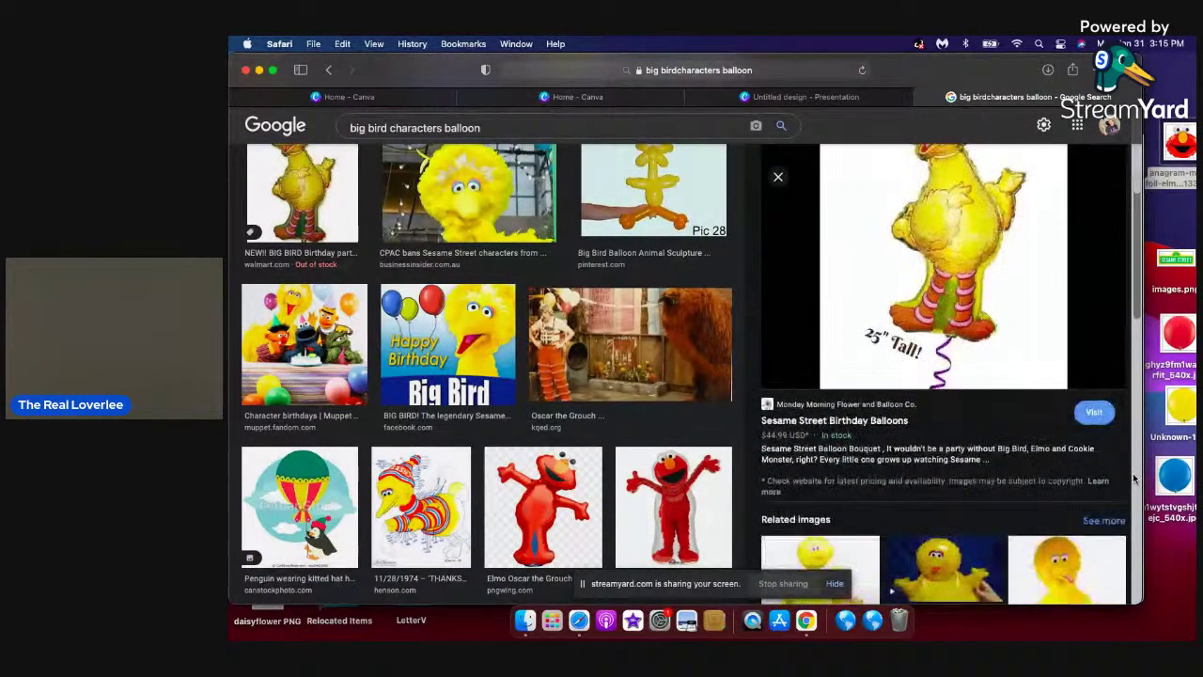
scroll(1132, 473, "down", 3)
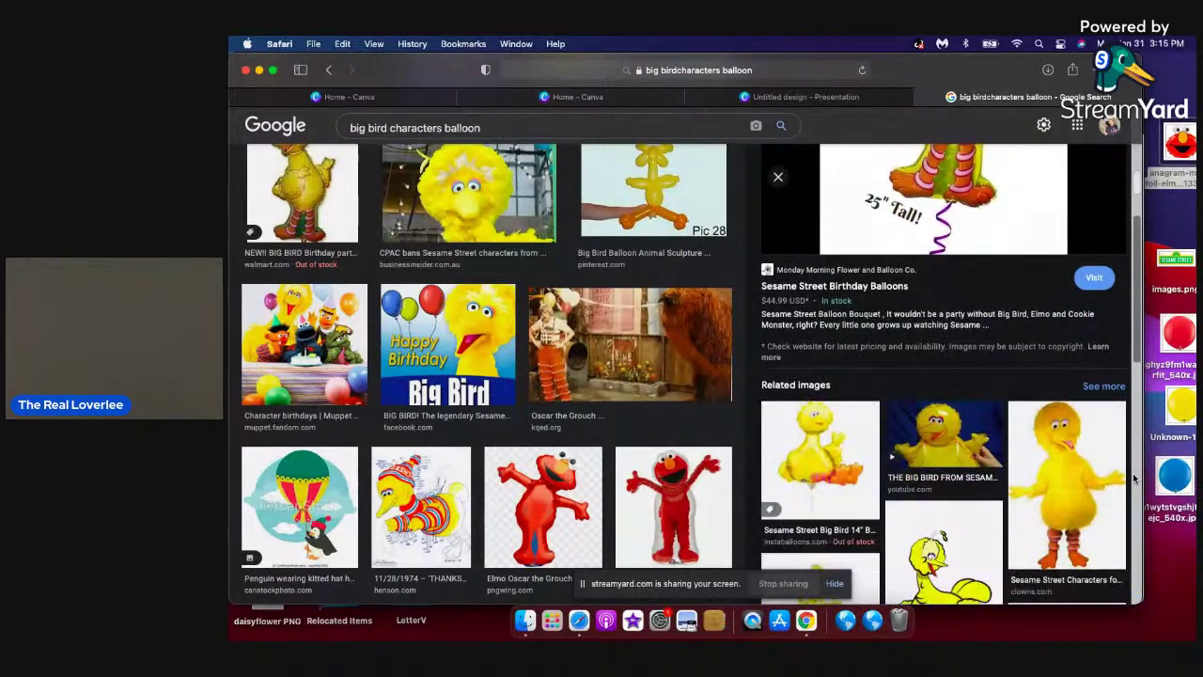
scroll(1132, 478, "down", 3)
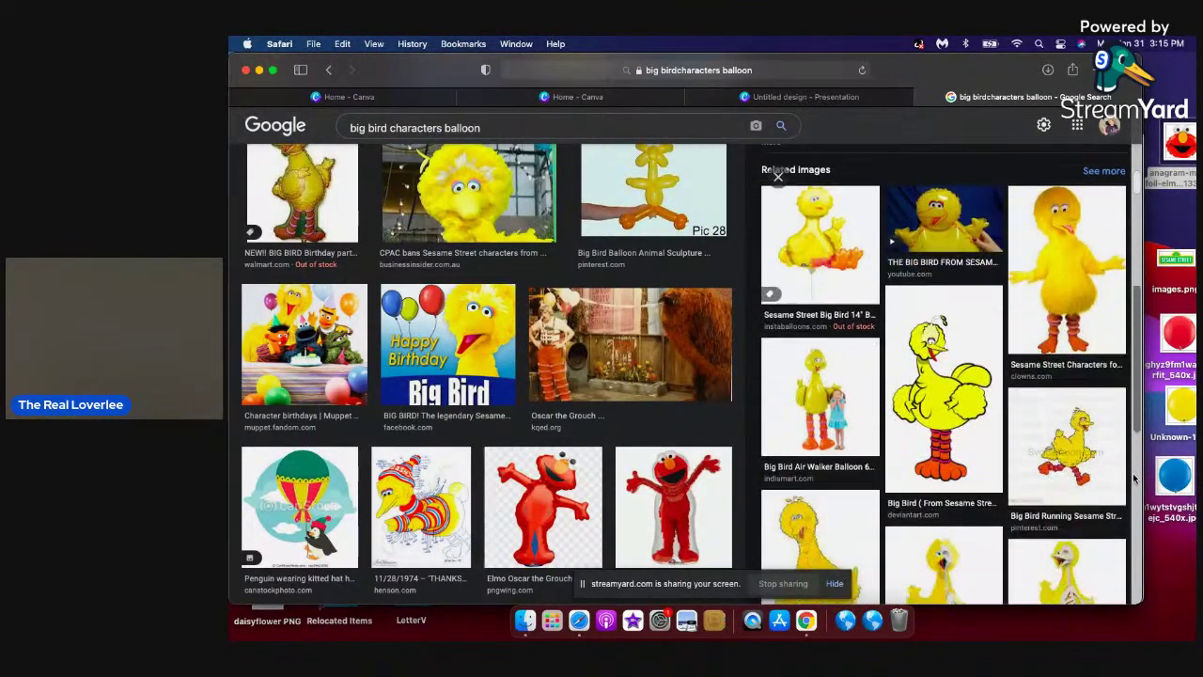
scroll(1133, 472, "down", 3)
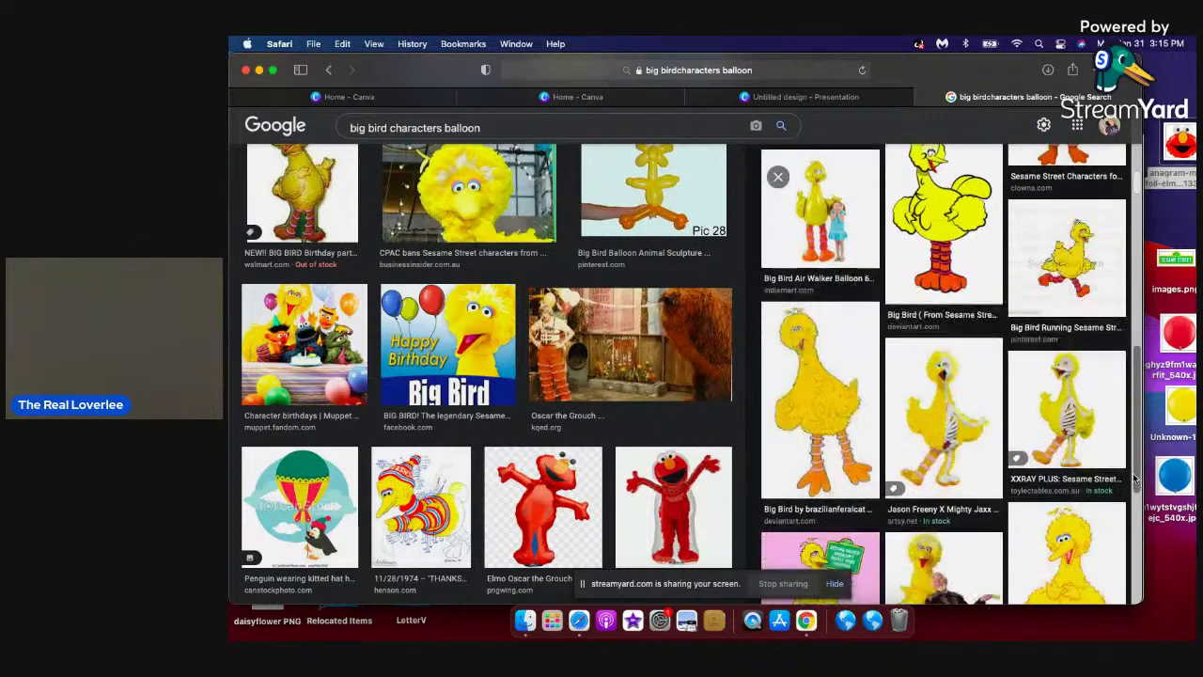
scroll(1134, 477, "down", 2)
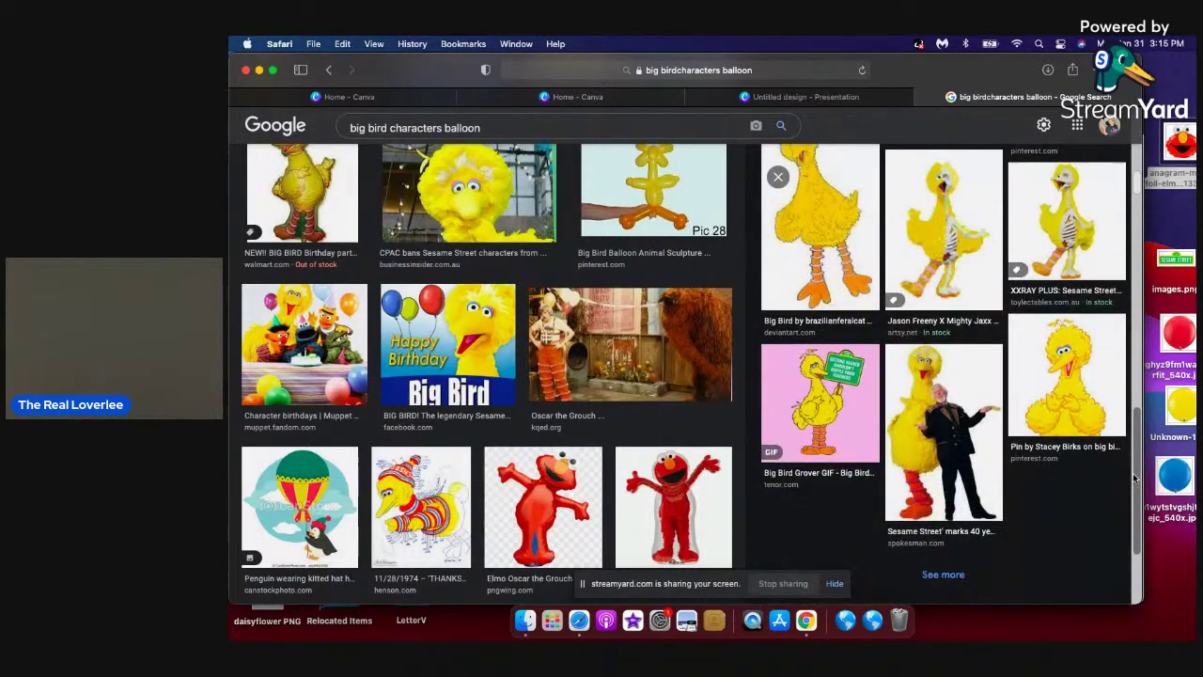
scroll(1132, 472, "down", 1)
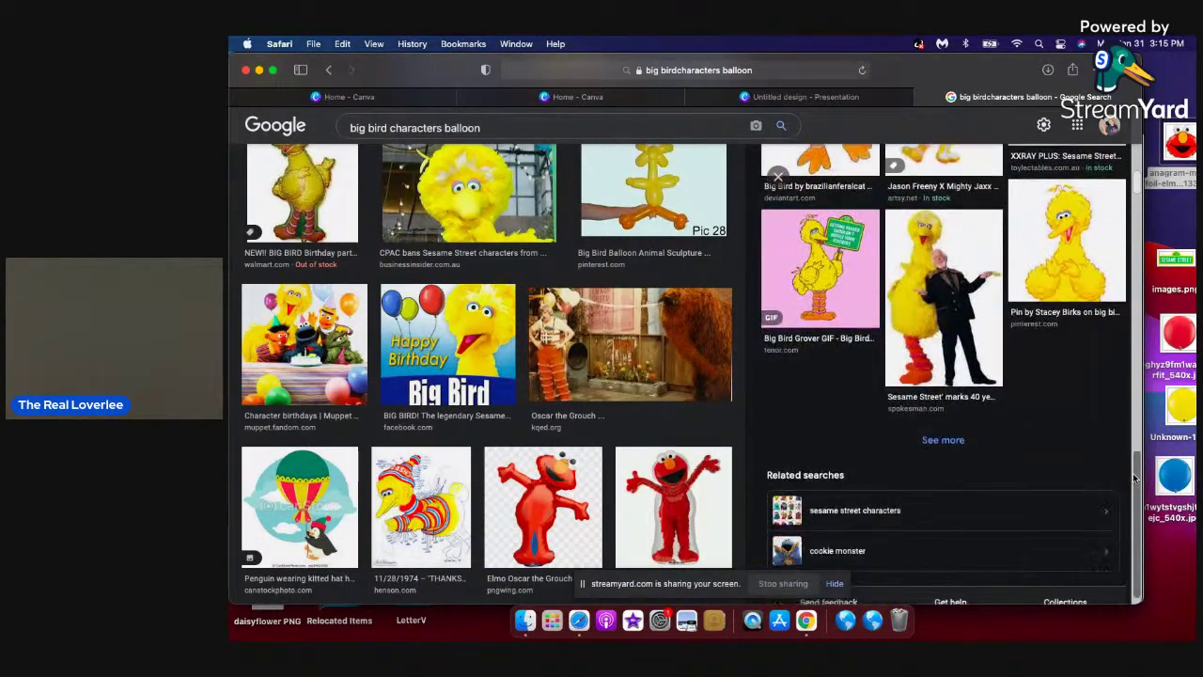
scroll(1133, 472, "up", 4)
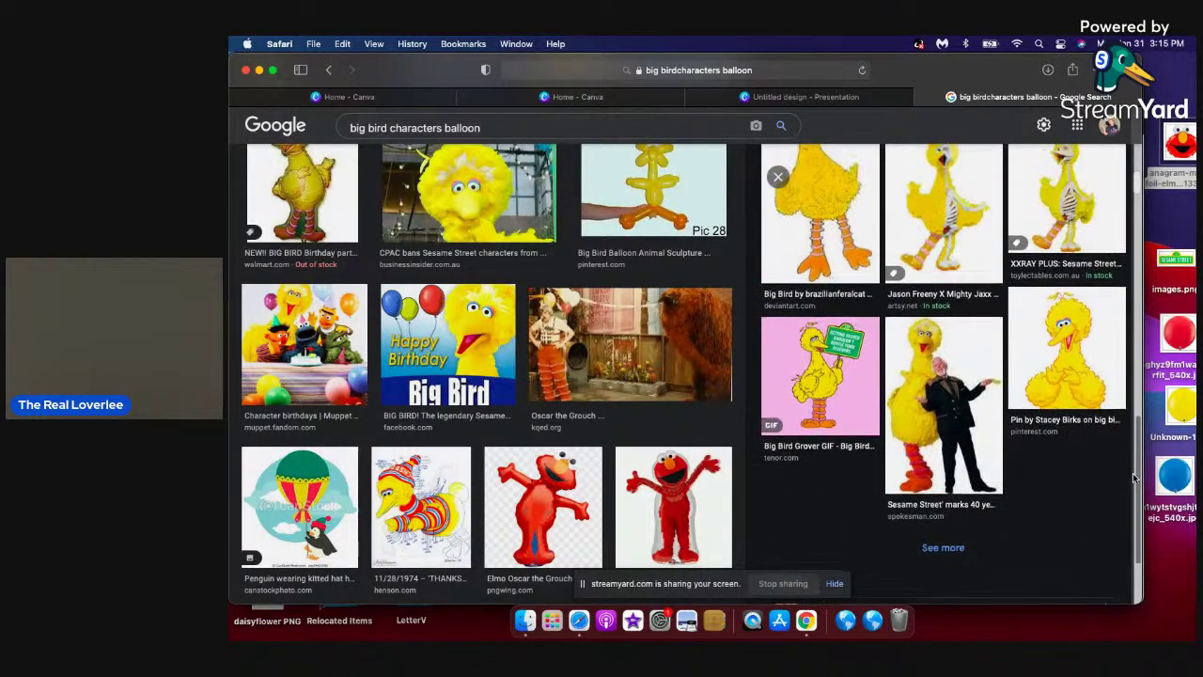
scroll(1132, 473, "up", 4)
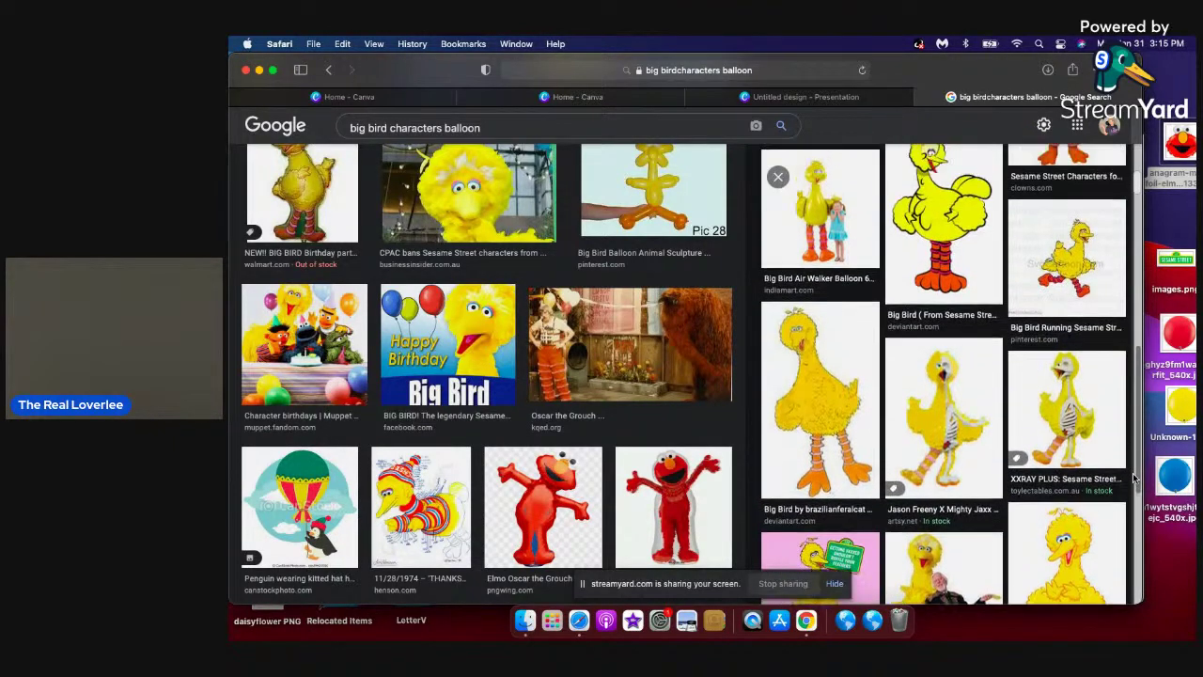
scroll(1133, 473, "up", 4)
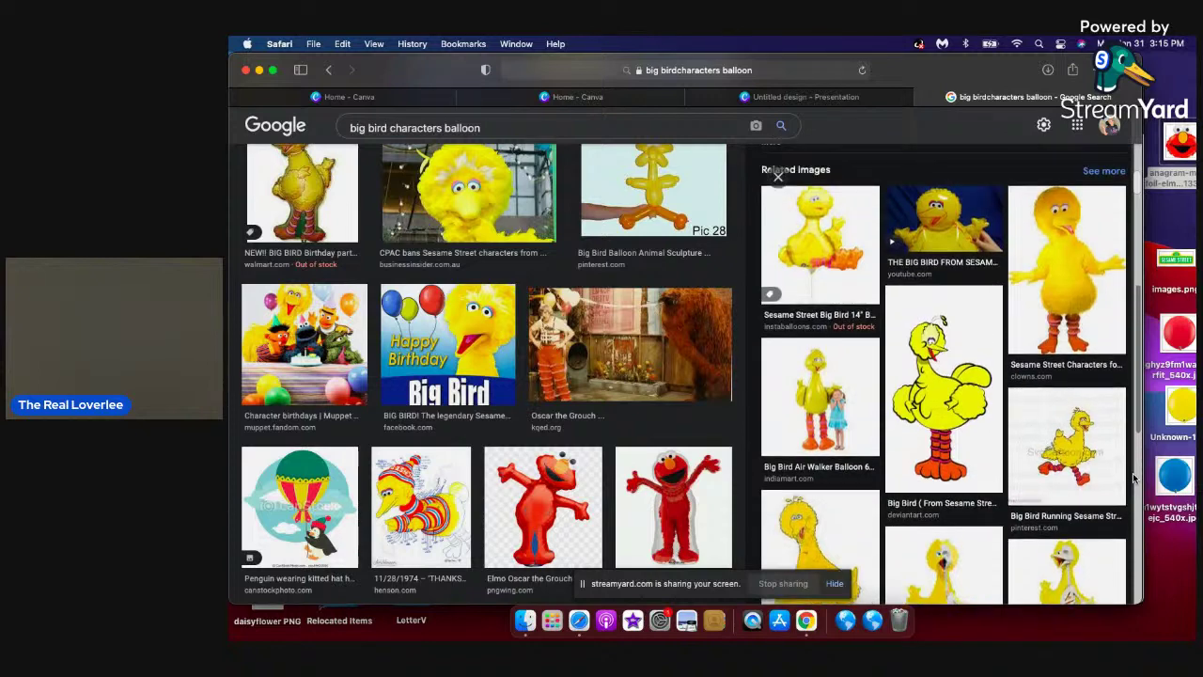
scroll(1132, 473, "up", 4)
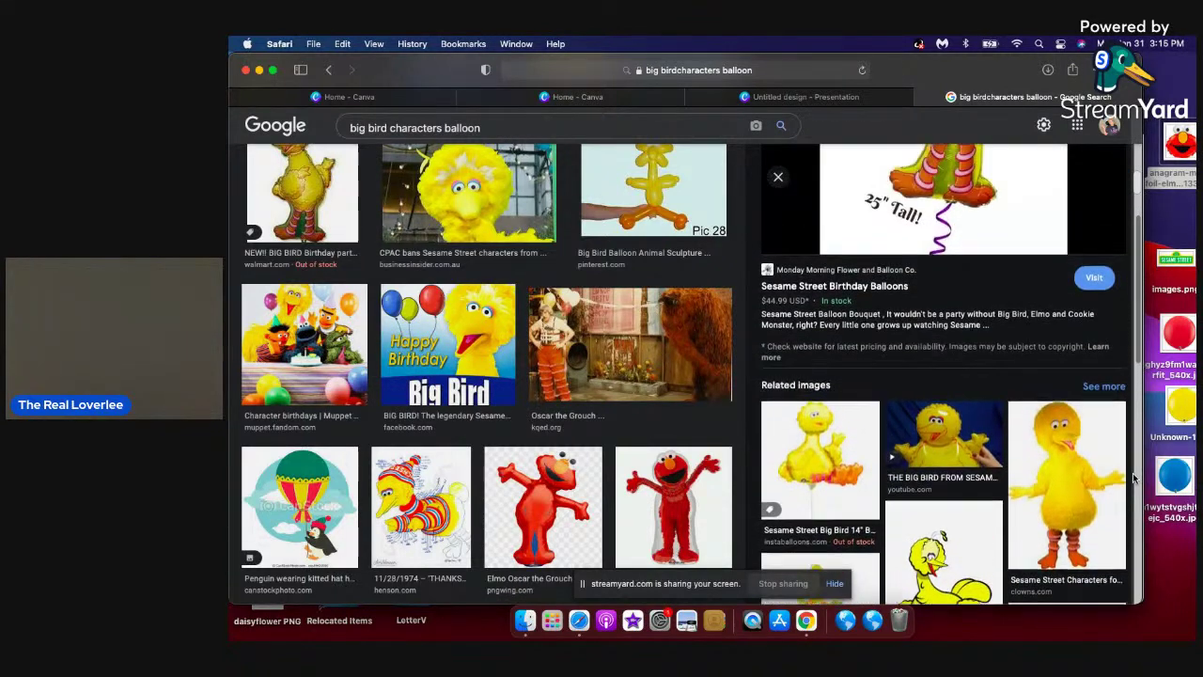
Compare the previewed Big Bird balloon with its related images and the neighbouring search results to find a usable picture.
scroll(1132, 472, "up", 5)
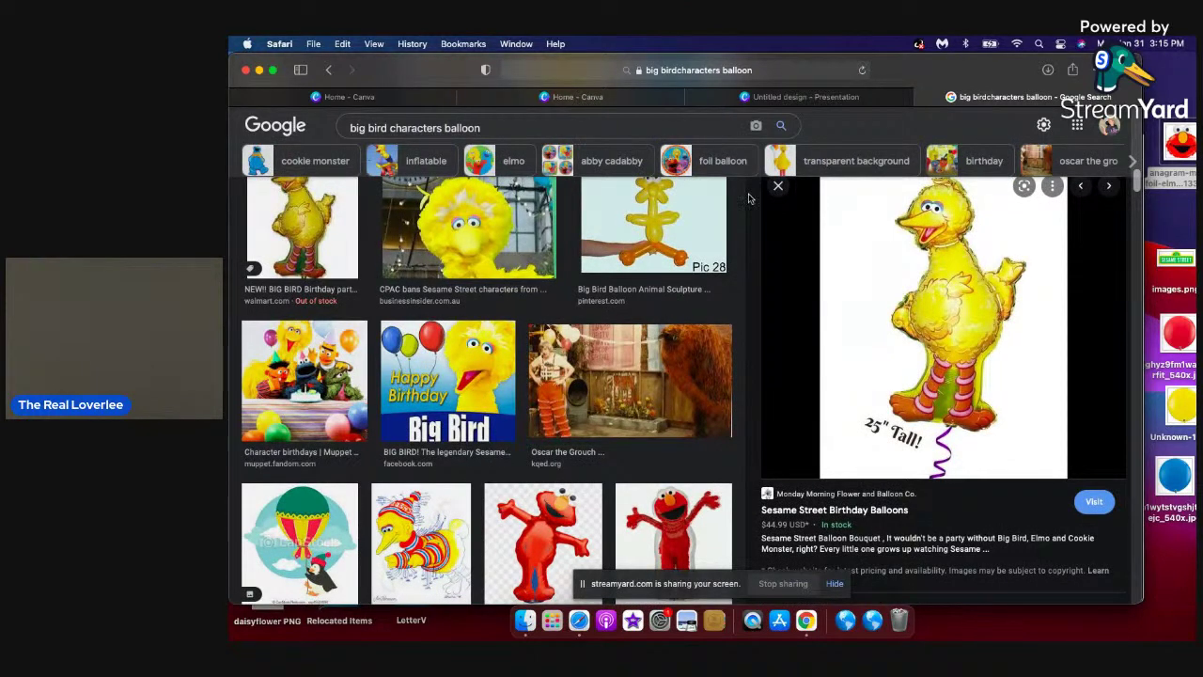
left_click_drag(749, 177, 747, 162)
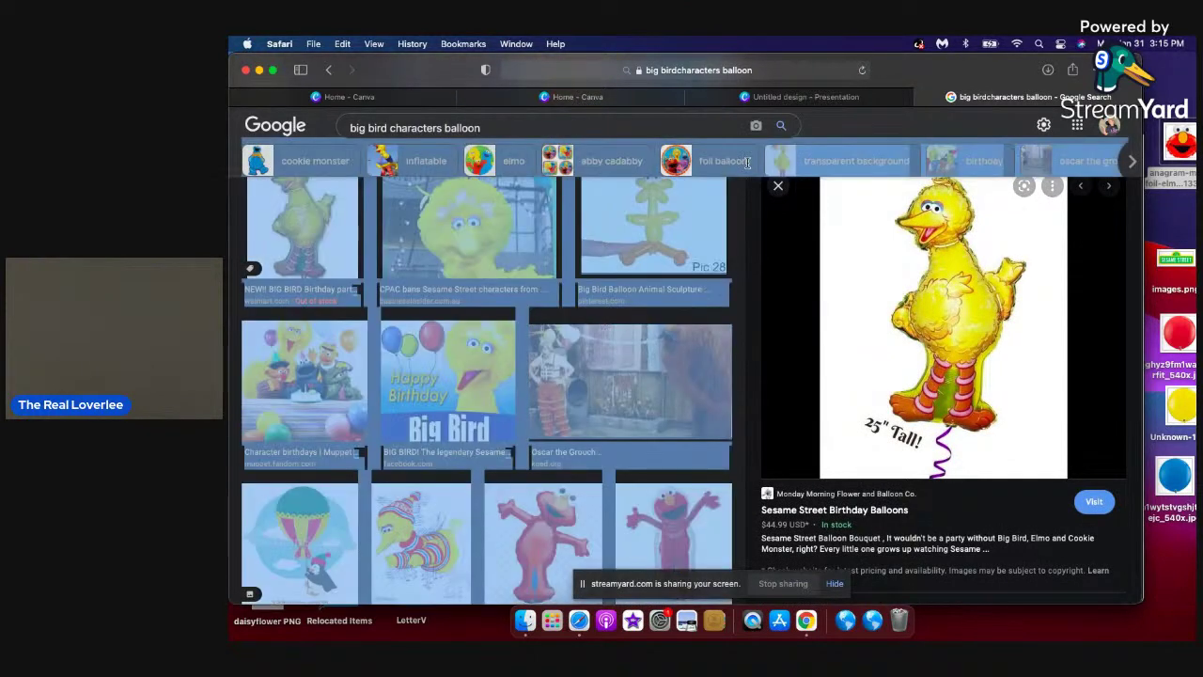
left_click(751, 211)
scroll(750, 210, "up", 2)
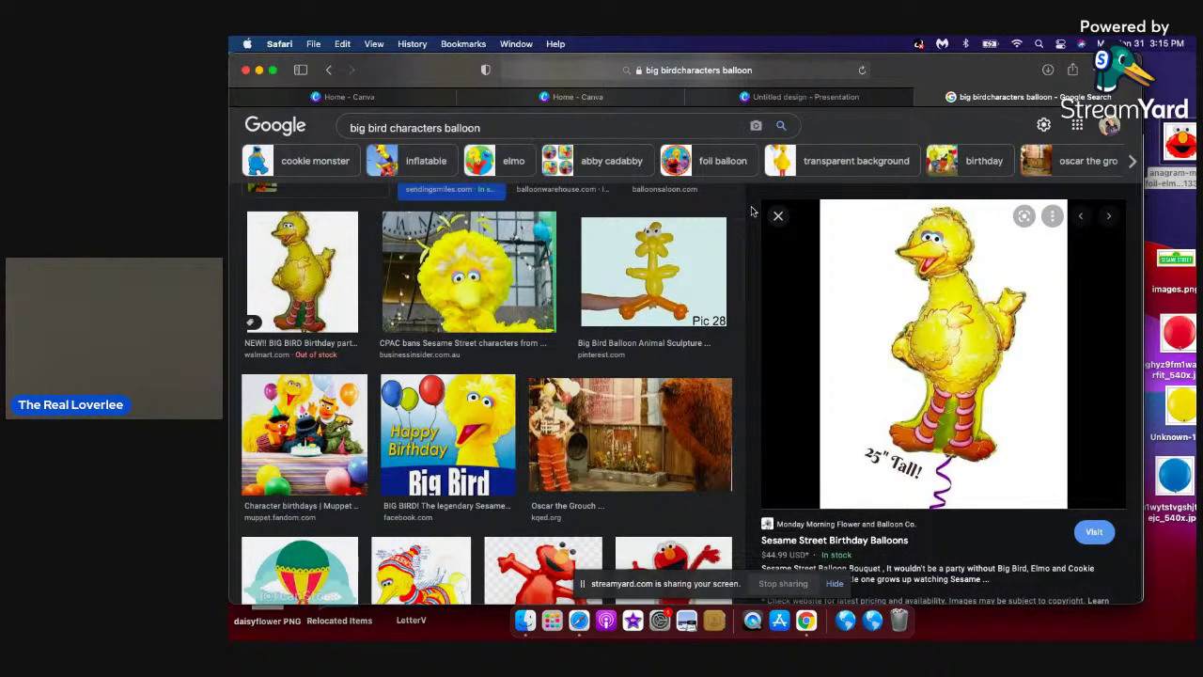
scroll(751, 211, "up", 3)
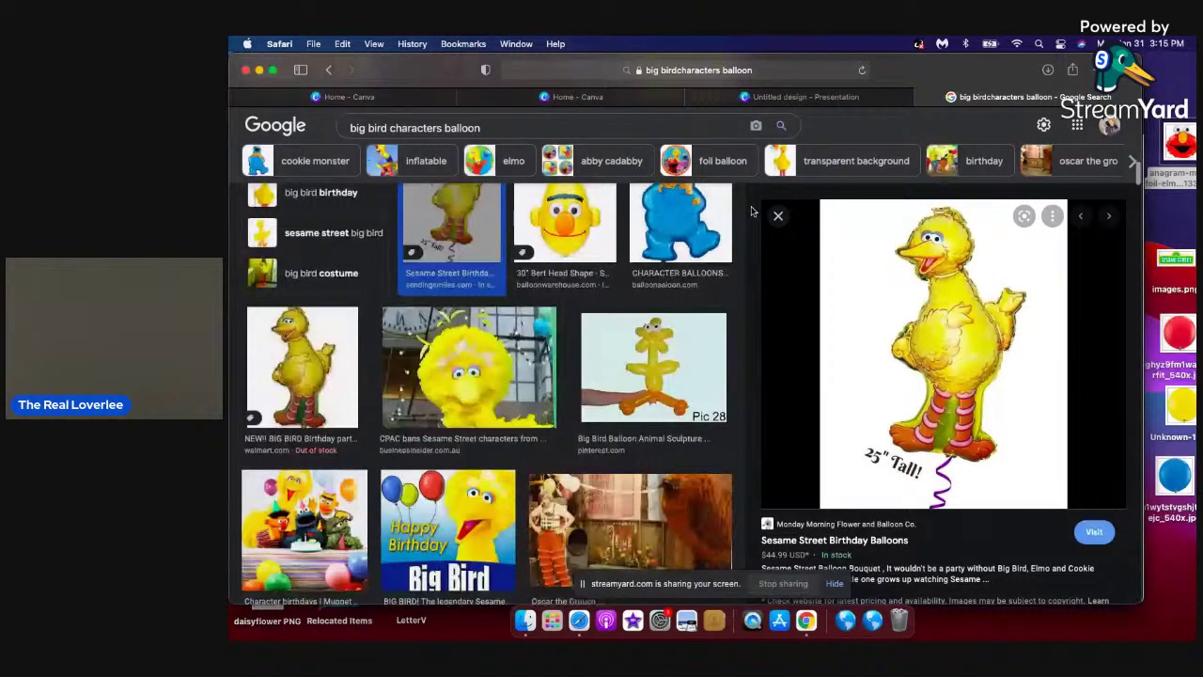
scroll(751, 210, "up", 3)
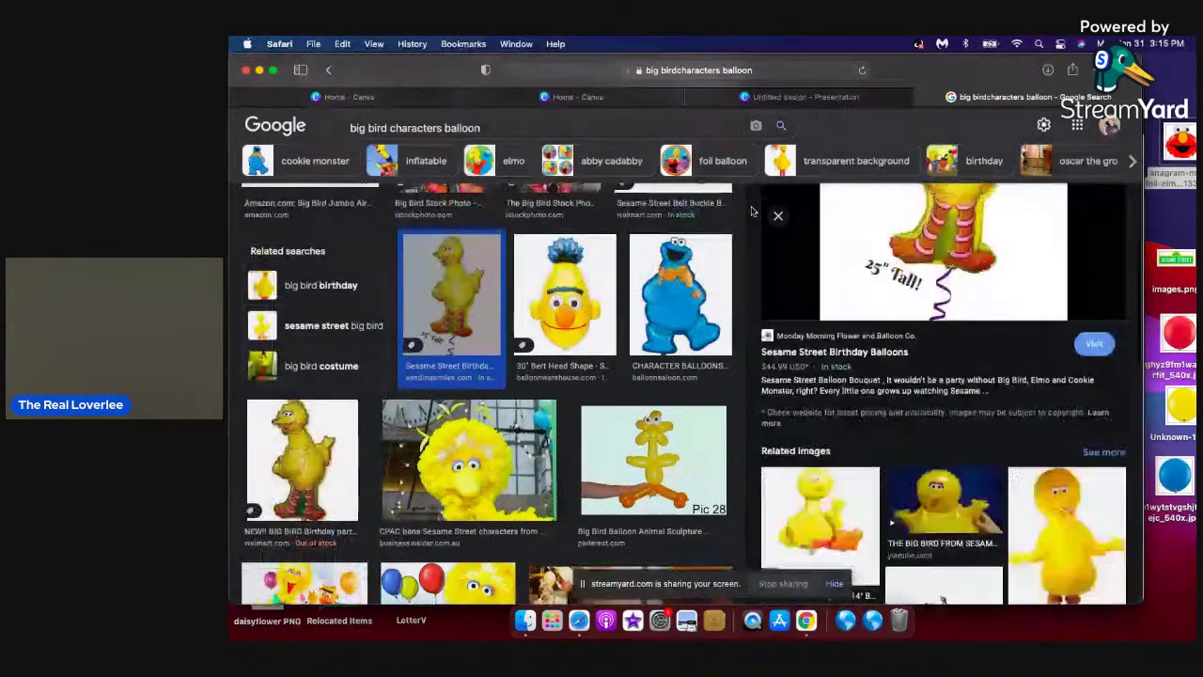
scroll(751, 210, "down", 6)
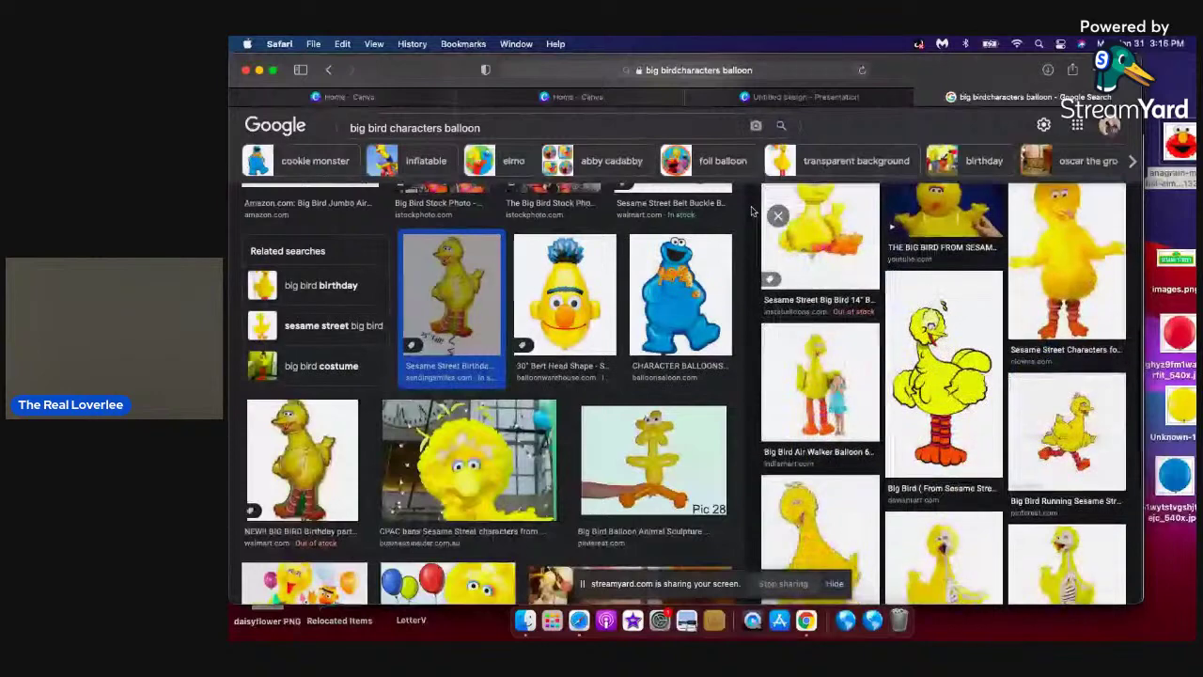
scroll(751, 211, "down", 2)
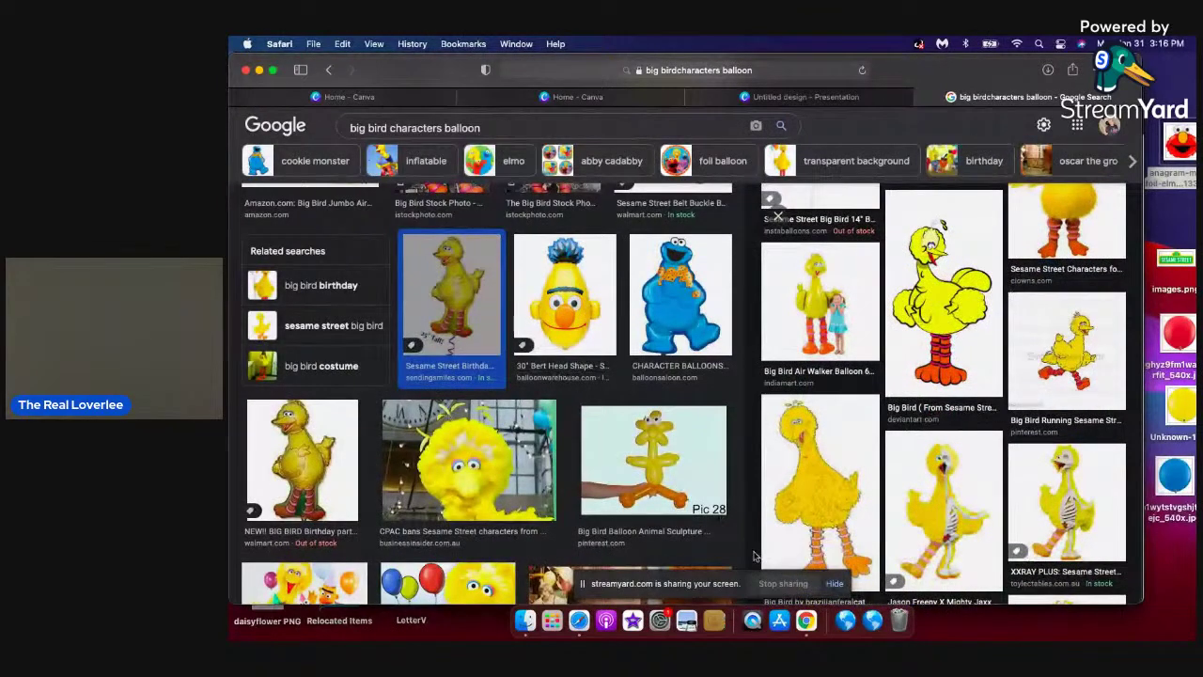
scroll(752, 556, "down", 3)
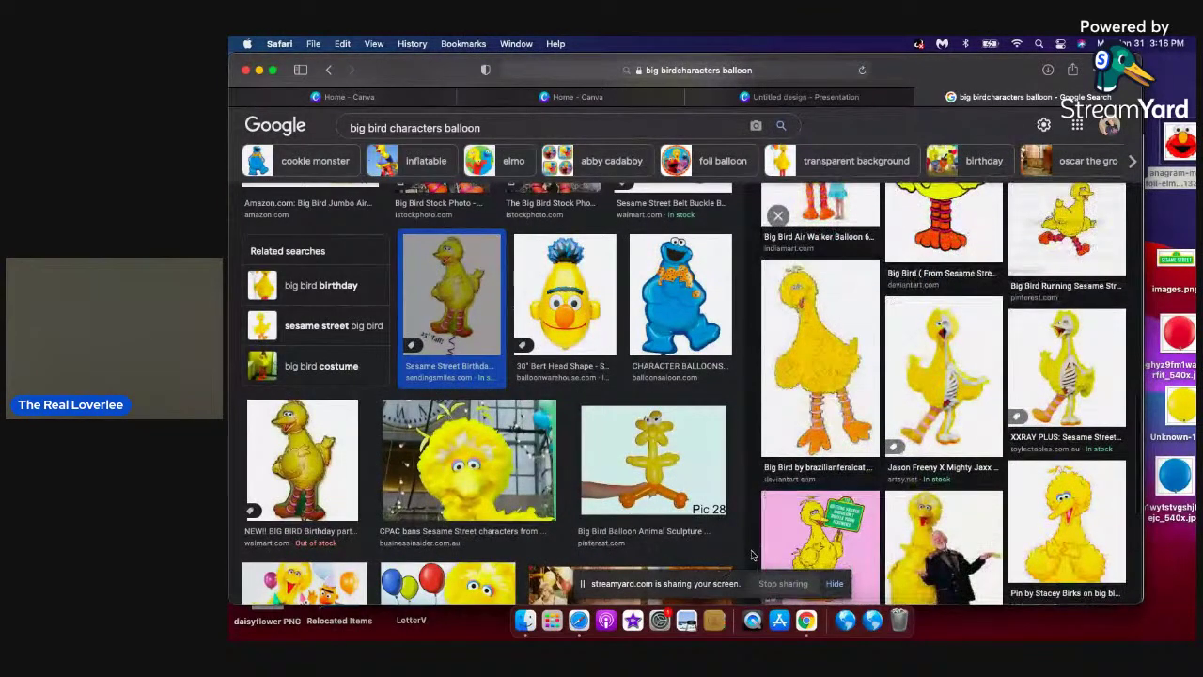
left_click_drag(736, 546, 749, 545)
left_click(752, 543)
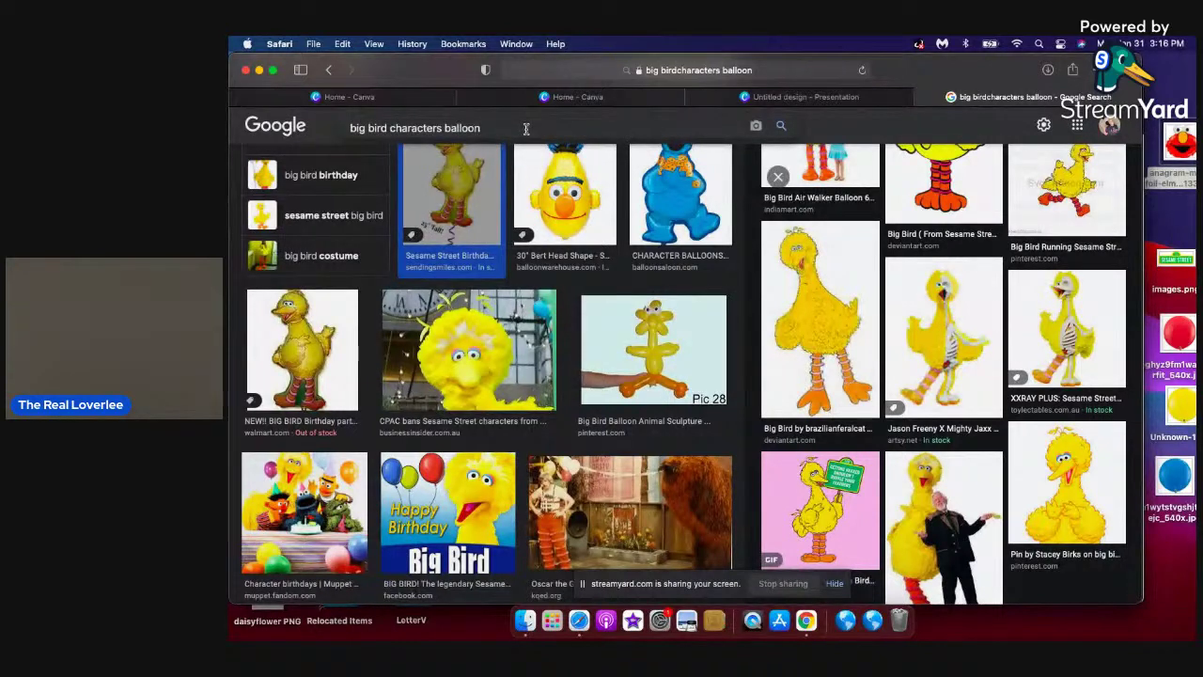
Rerun the image search for "big bird characters balloon" and look through the results for a suitable Big Bird balloon.
key("Return")
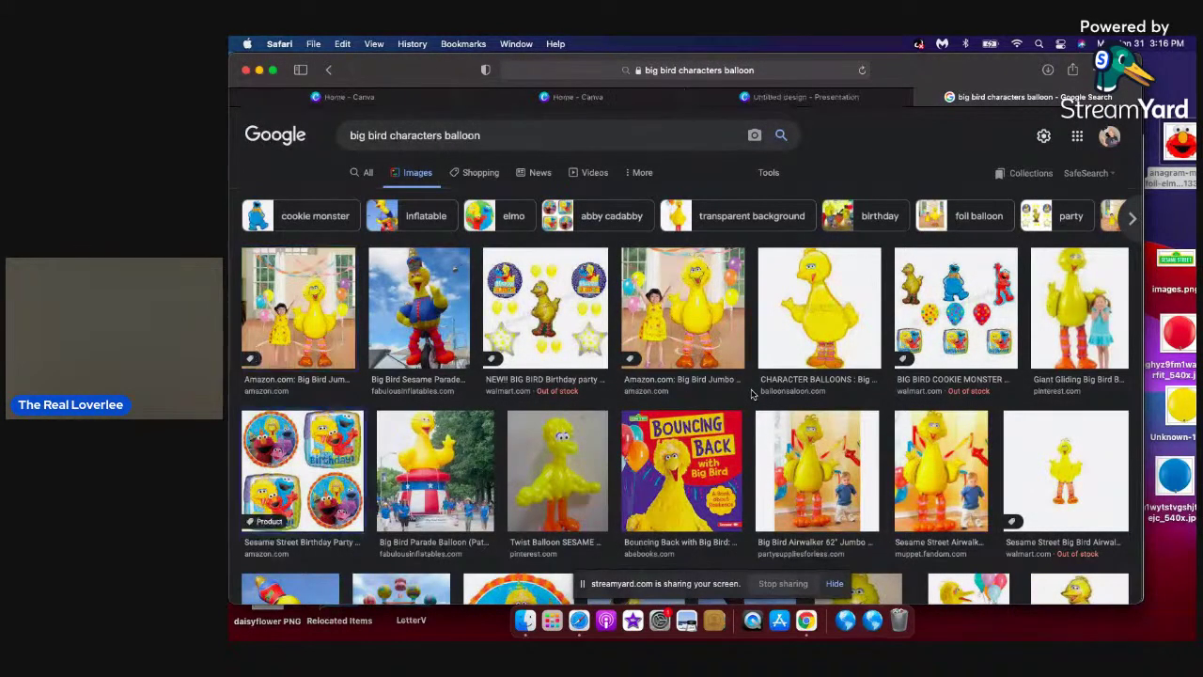
scroll(752, 394, "down", 2)
scroll(751, 394, "down", 5)
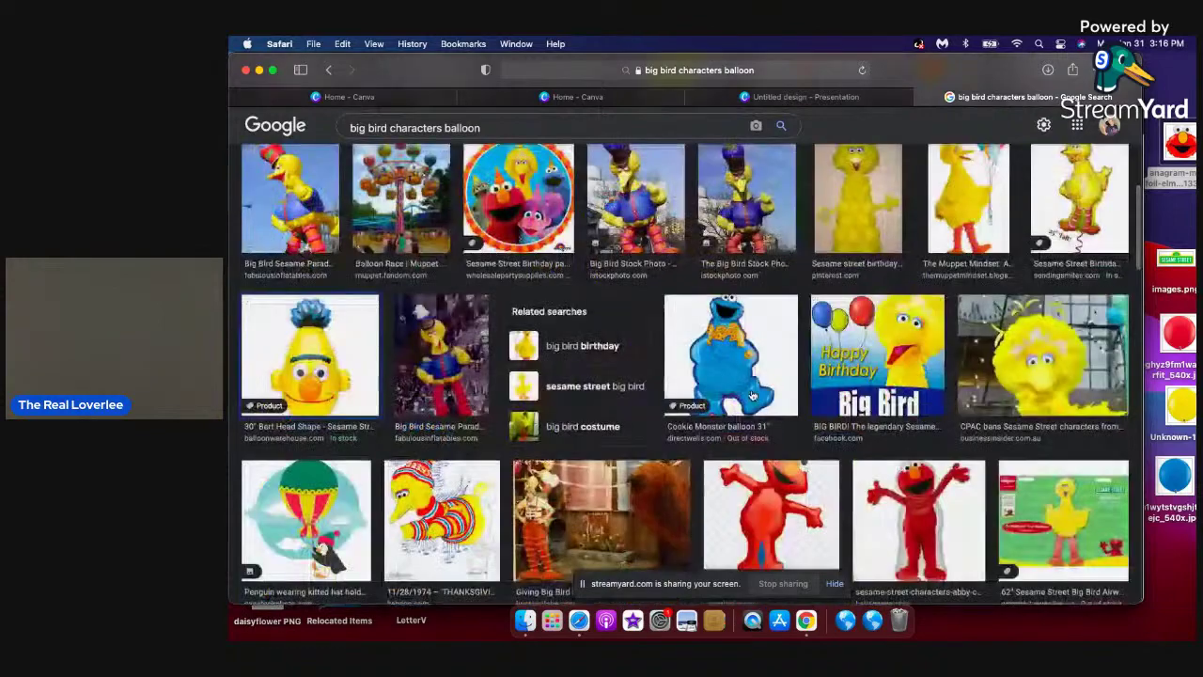
scroll(752, 395, "down", 5)
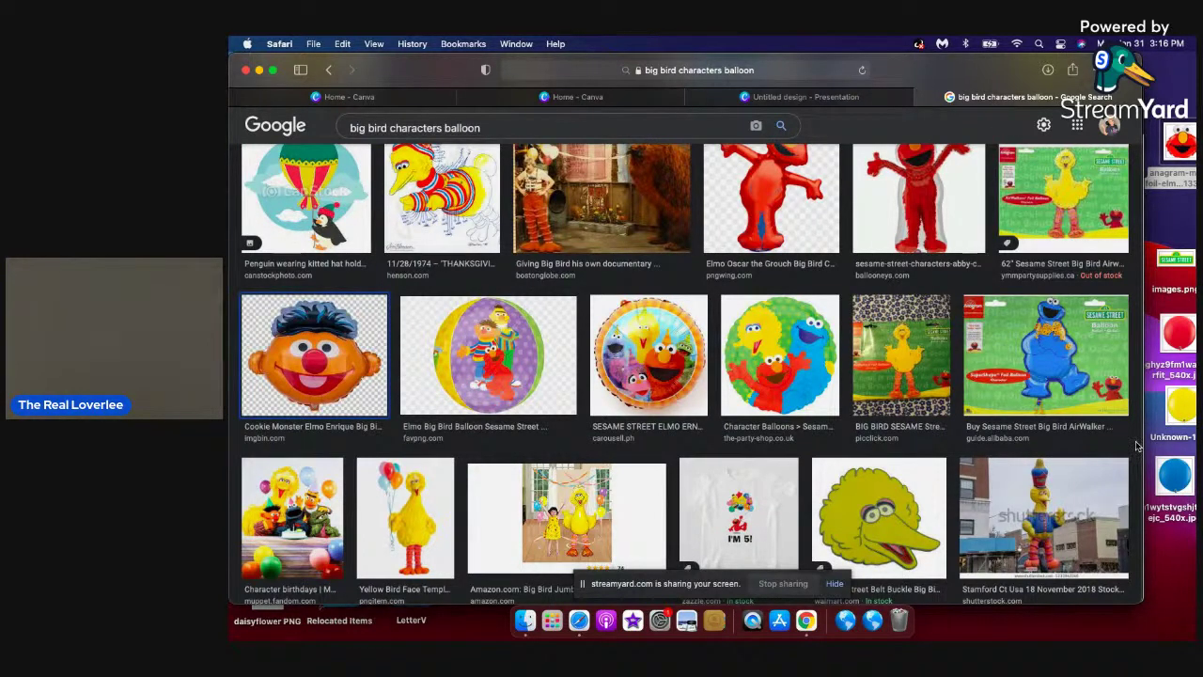
scroll(1139, 451, "down", 5)
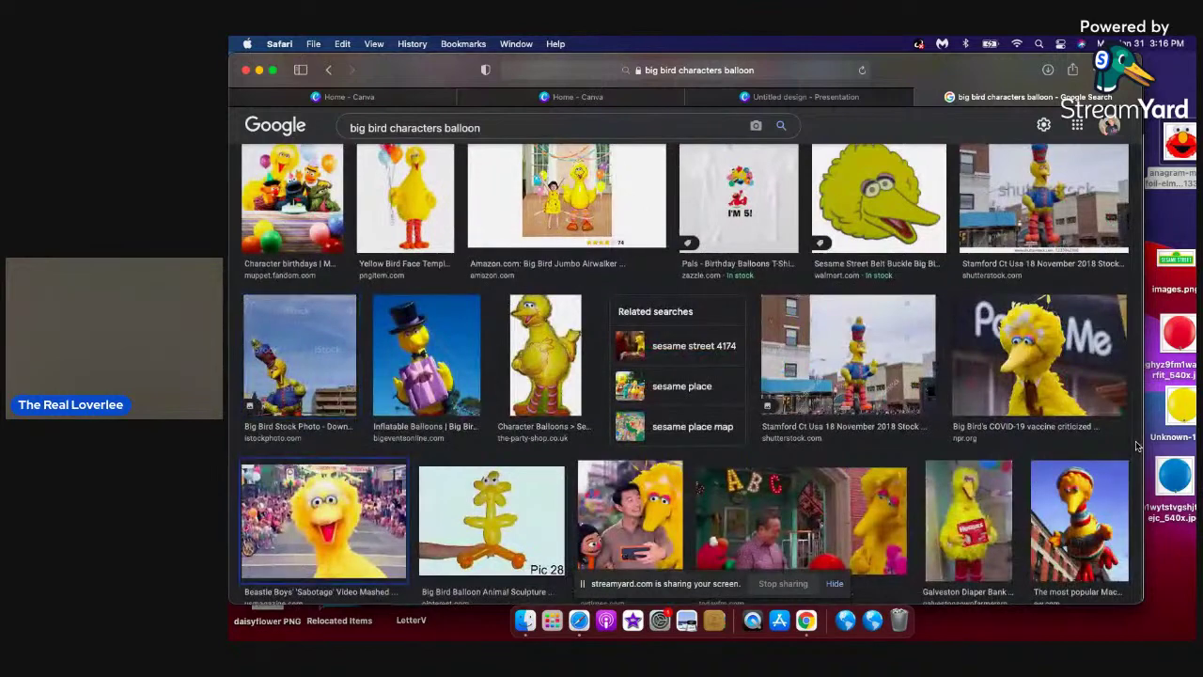
scroll(1137, 446, "down", 5)
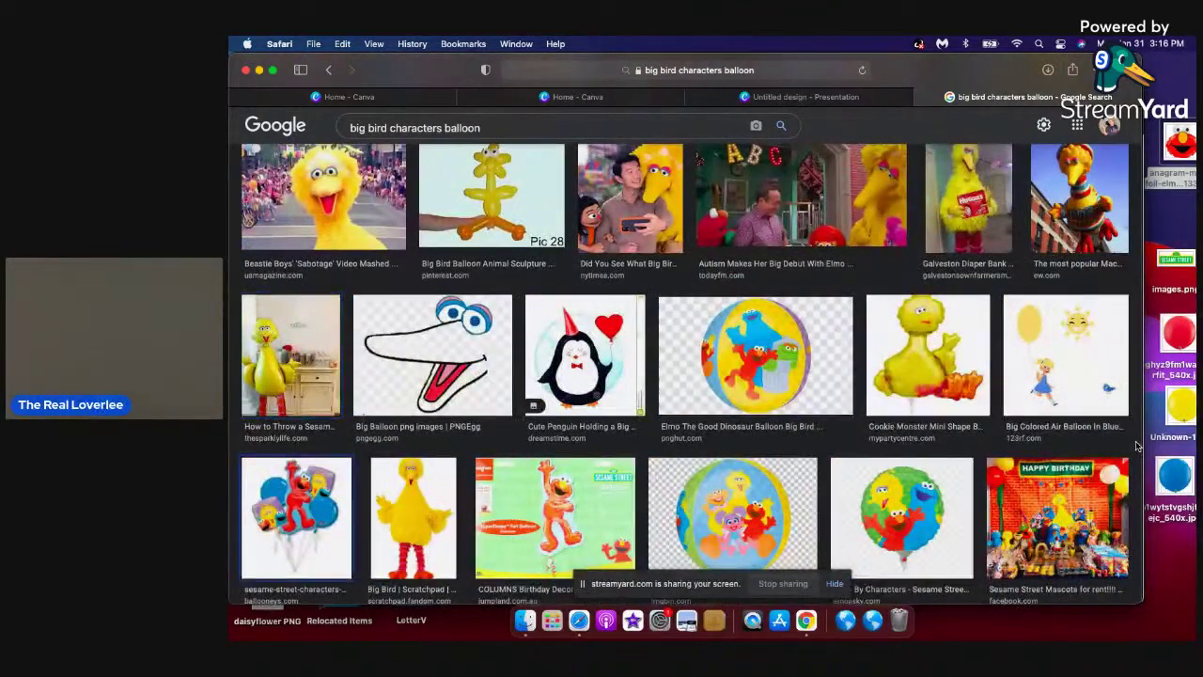
scroll(1137, 446, "down", 5)
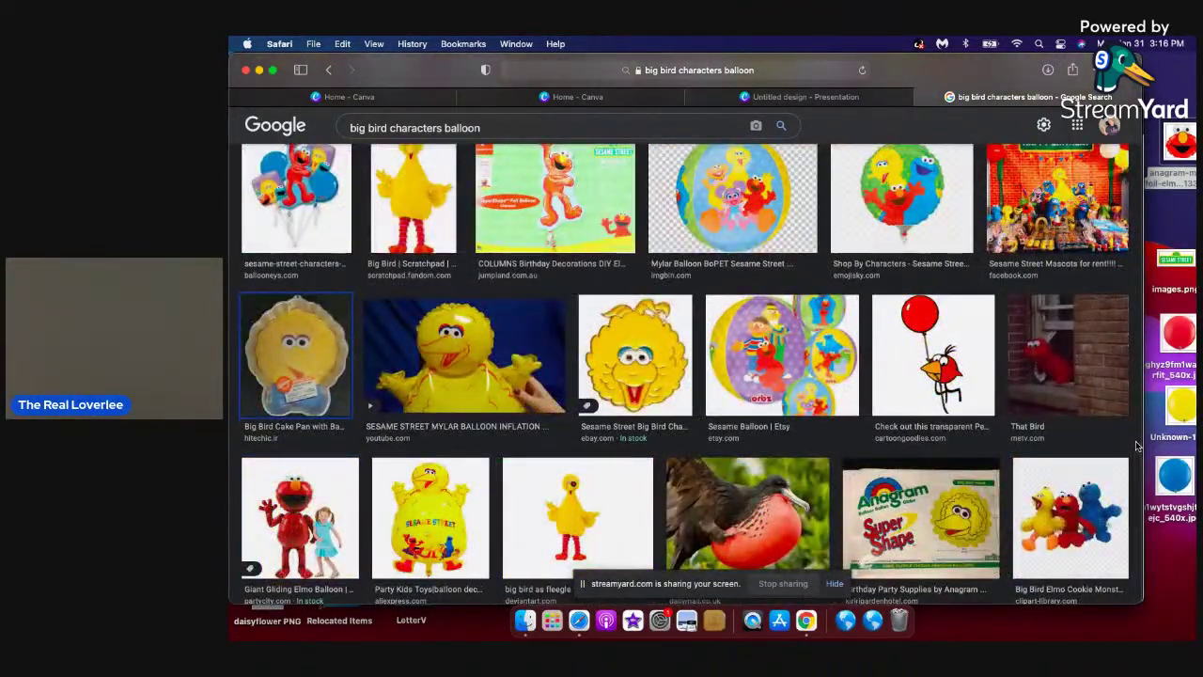
scroll(1138, 446, "down", 5)
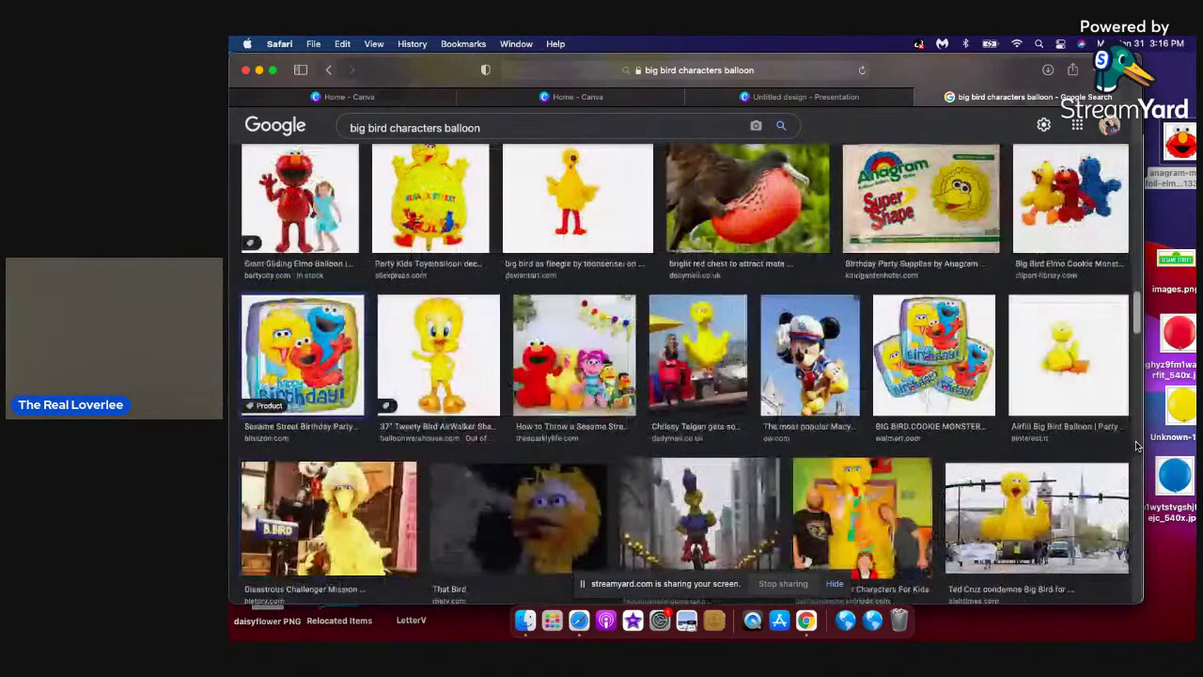
key("Down")
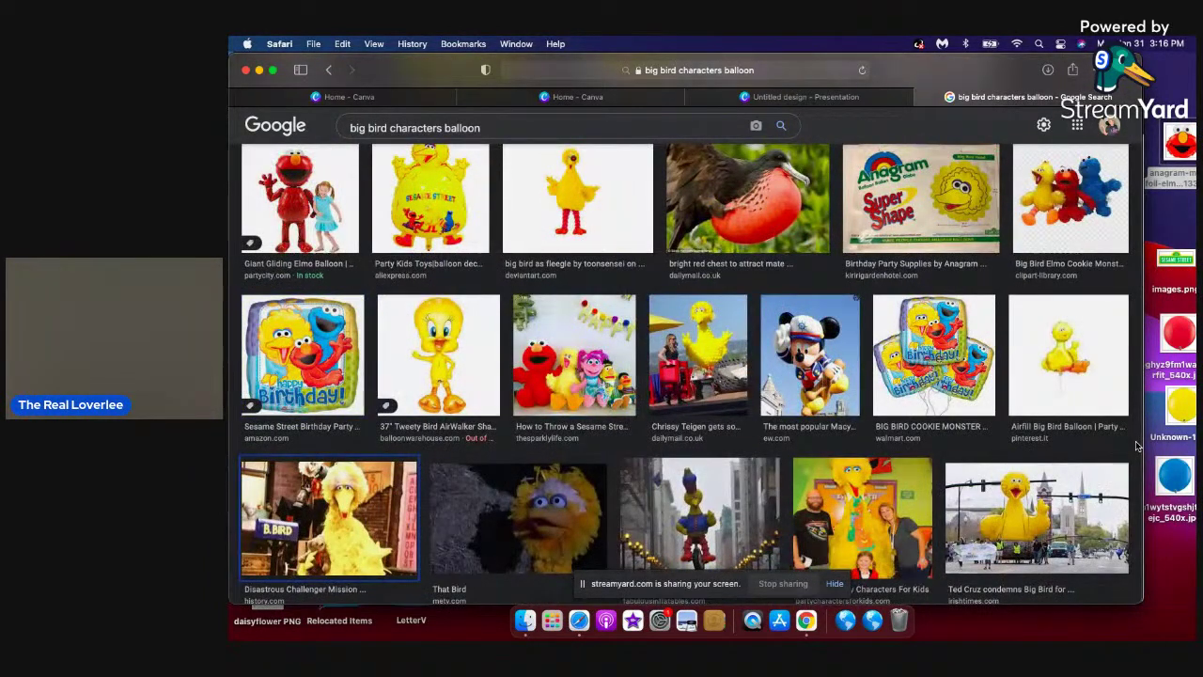
key("Down")
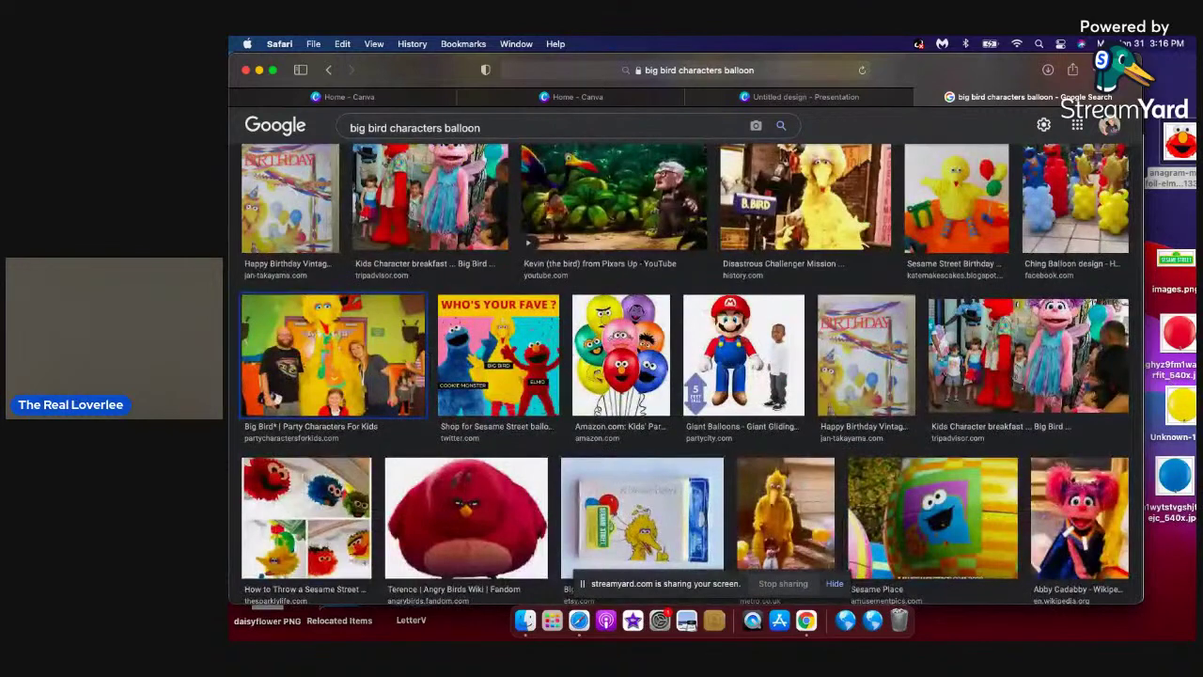
Switch to the Canva presentation, add the Elmo balloon image from the desktop, and place it at a reduced size beyond the balloon arch's upper right.
left_click(806, 96)
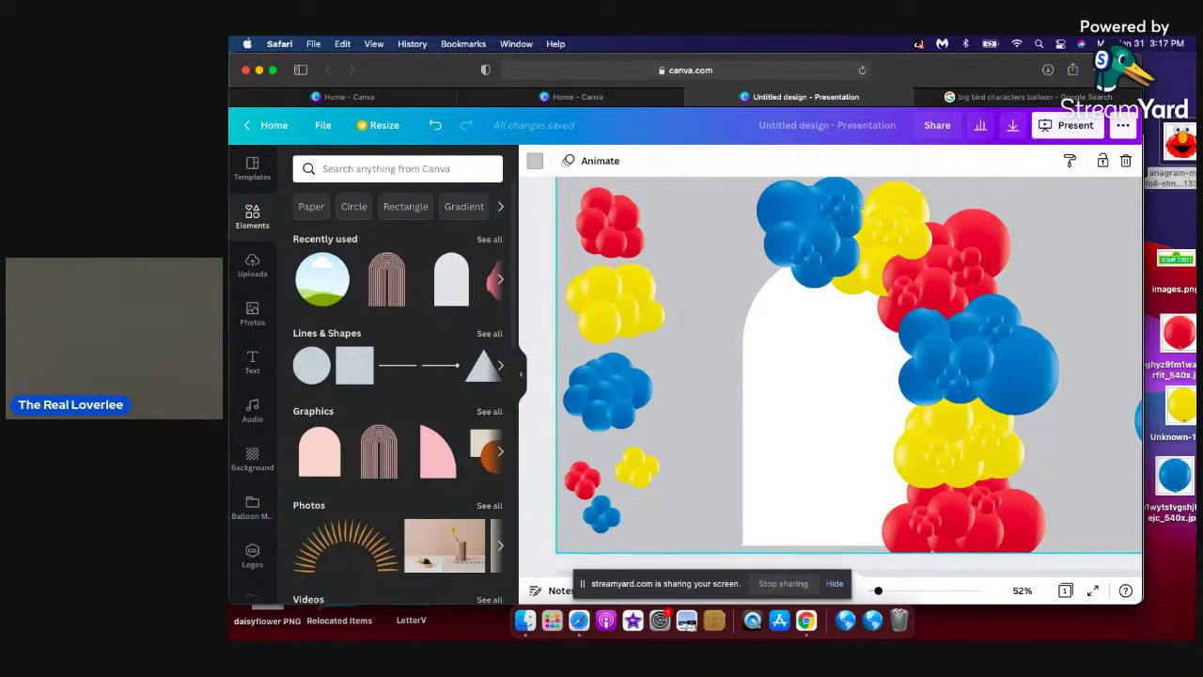
left_click_drag(1182, 139, 767, 301)
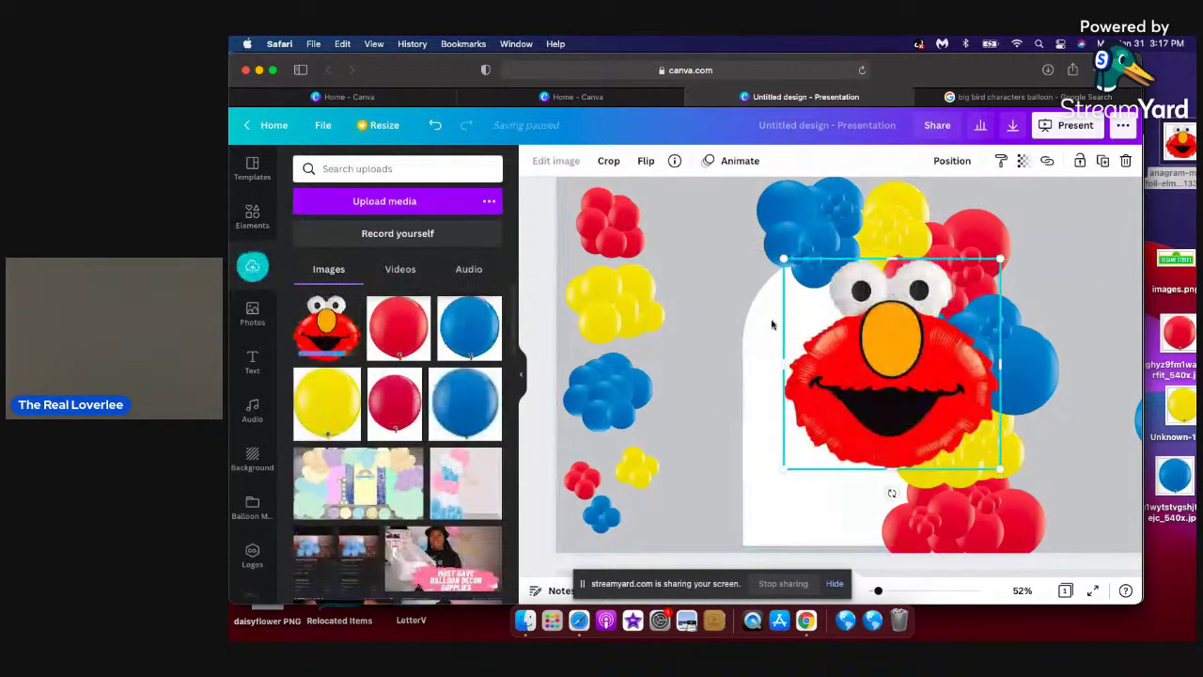
left_click_drag(905, 402, 727, 296)
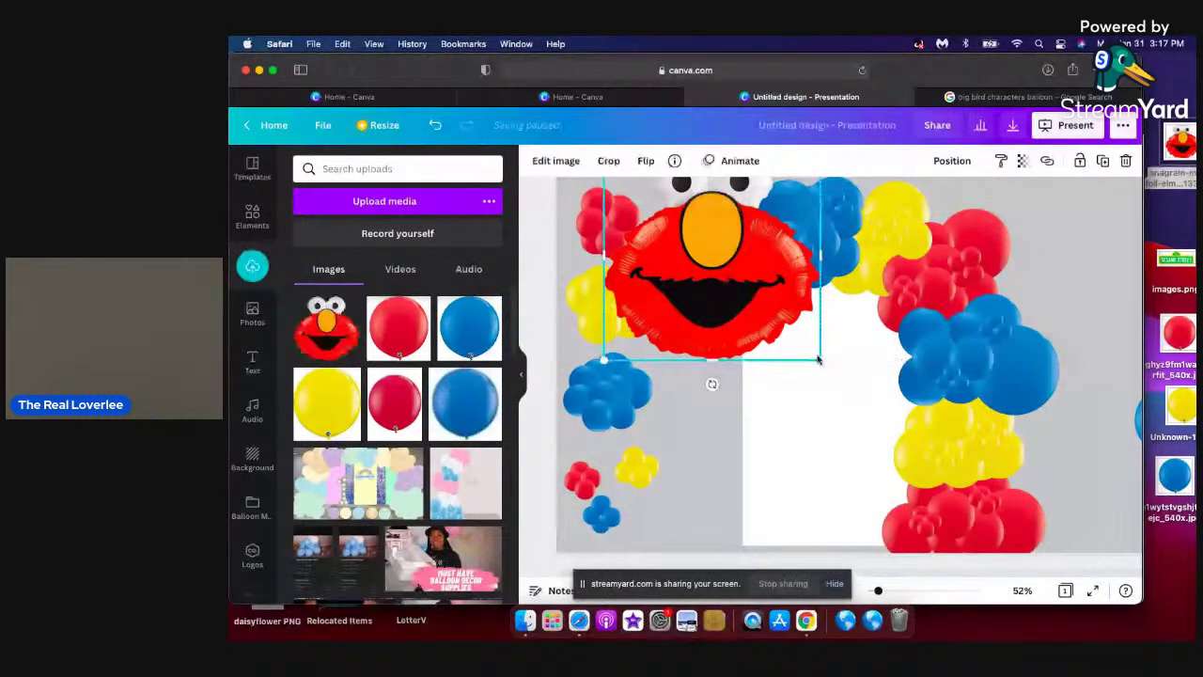
left_click_drag(820, 359, 744, 297)
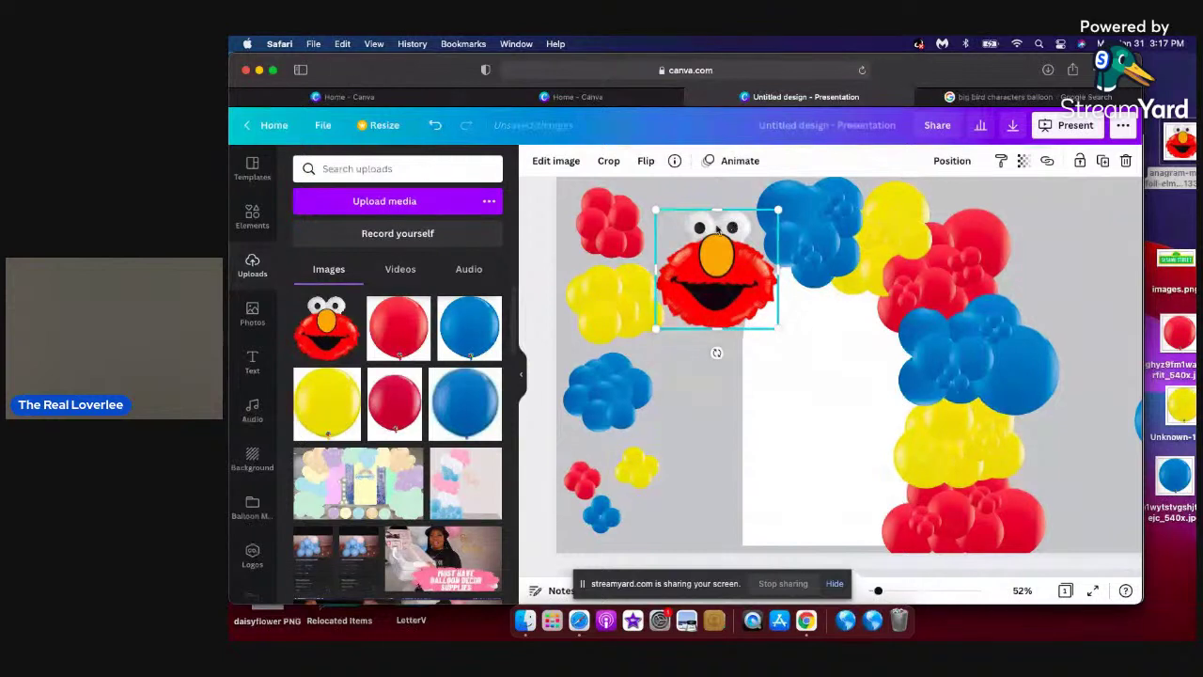
left_click_drag(687, 243, 693, 266)
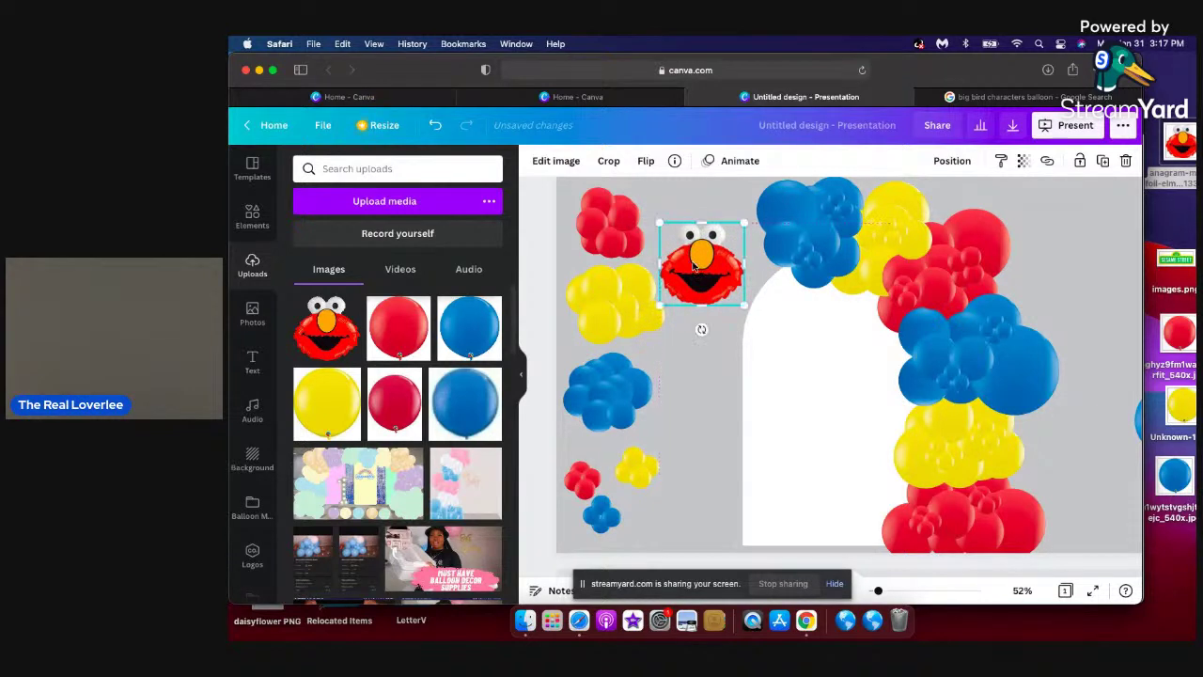
left_click_drag(742, 223, 711, 251)
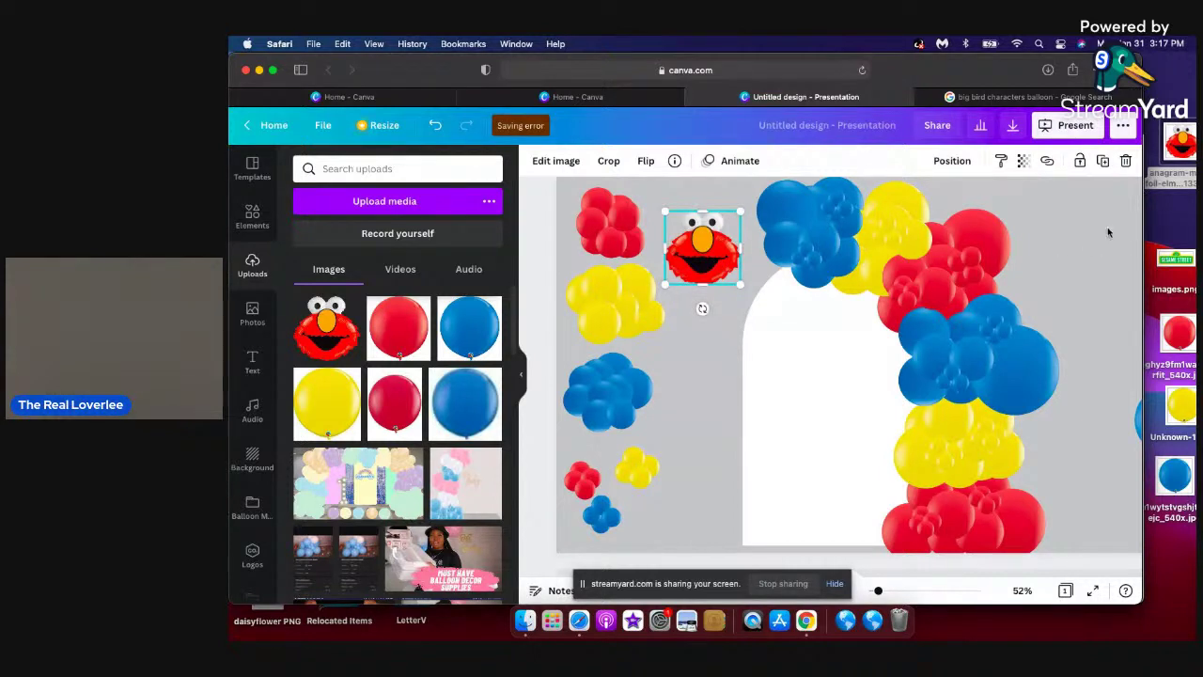
mouse_move(1111, 223)
left_mouse_down()
mouse_move(1068, 218)
mouse_move(1087, 218)
mouse_move(921, 285)
mouse_move(1175, 225)
mouse_move(1113, 235)
left_mouse_up()
Add the Sesame Street sign image, images.png, from the desktop and place it across the top of the balloon arch backdrop.
left_click_drag(1176, 260, 742, 311)
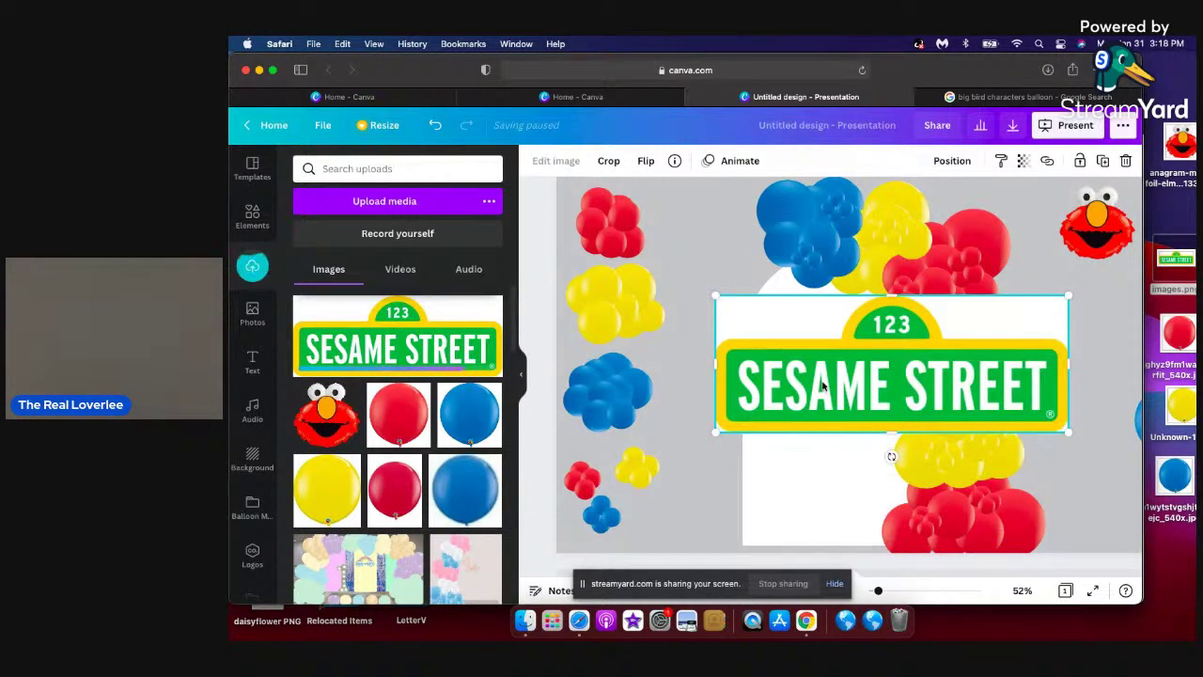
left_click_drag(736, 297, 720, 277)
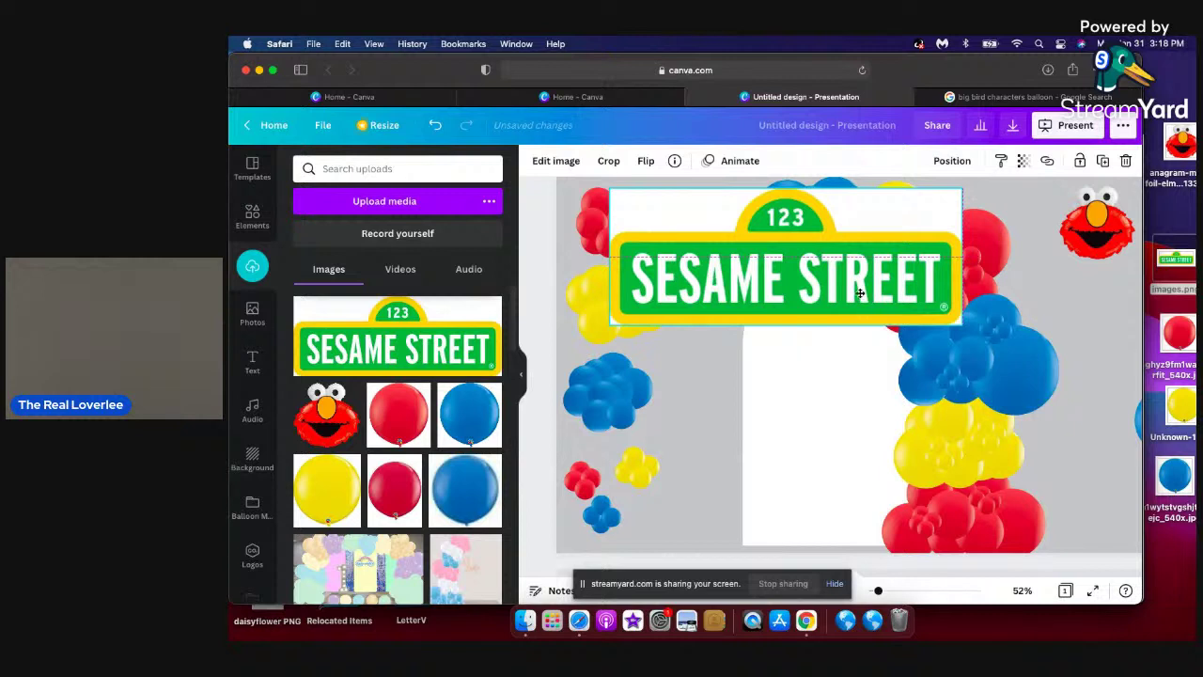
left_click(814, 297)
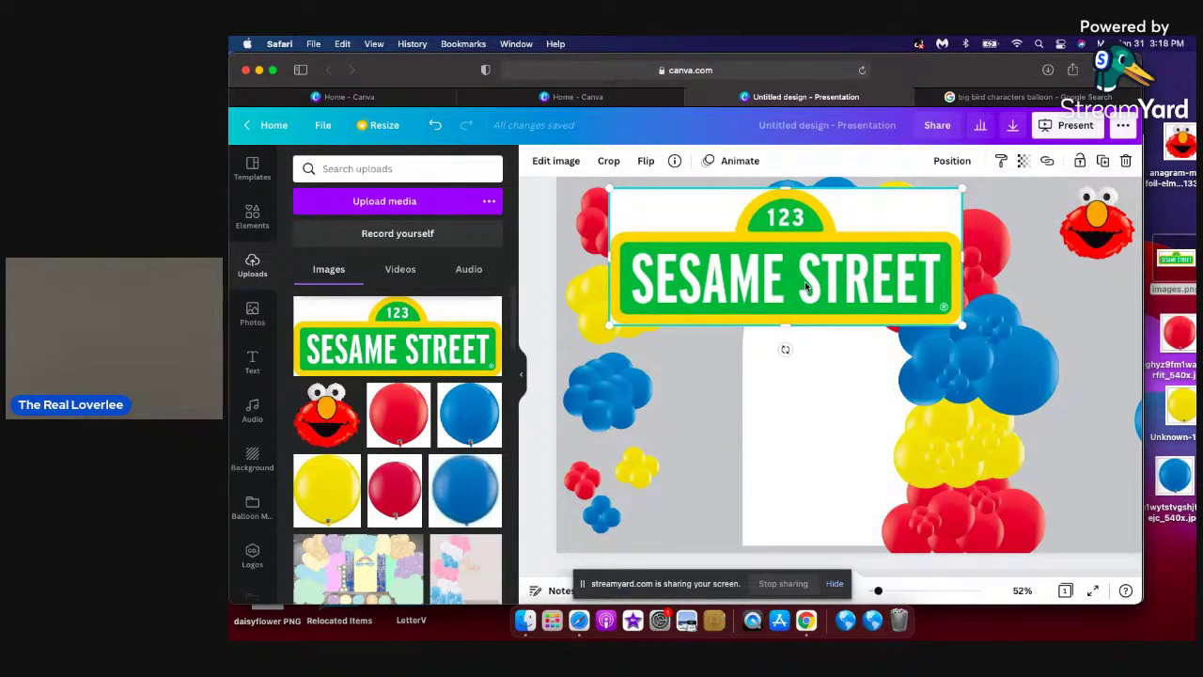
Remove the Sesame Street sign's white background and shrink the sign to about 508 by 197.
left_click(688, 413)
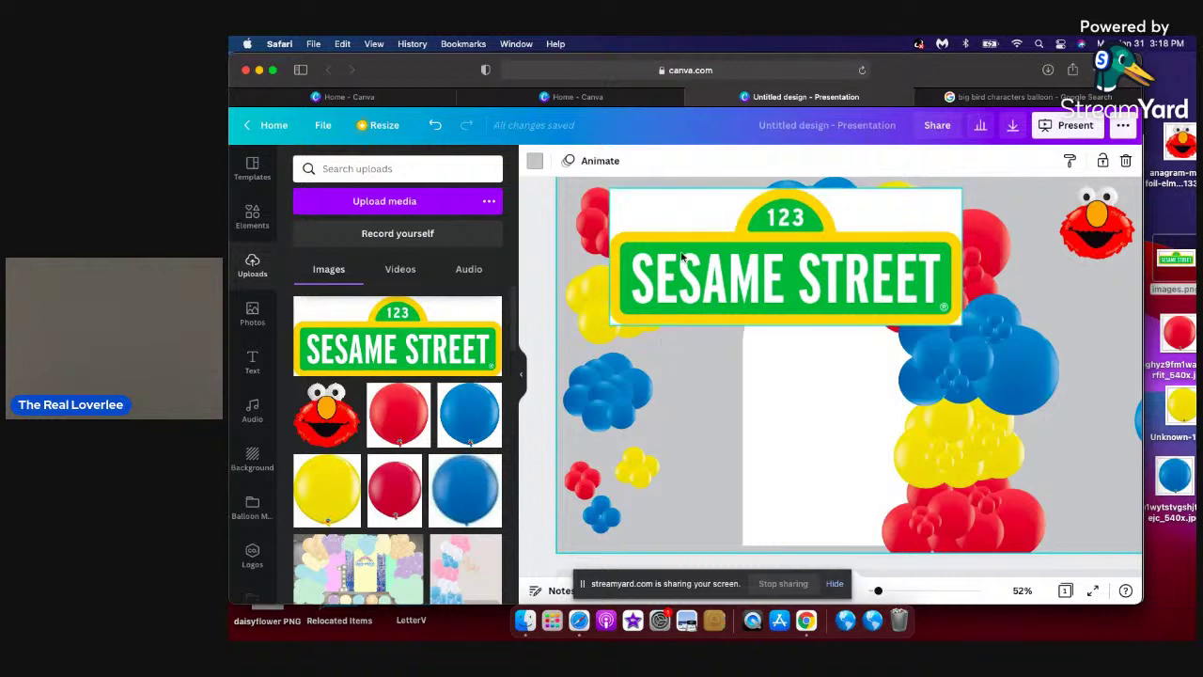
left_click(607, 195)
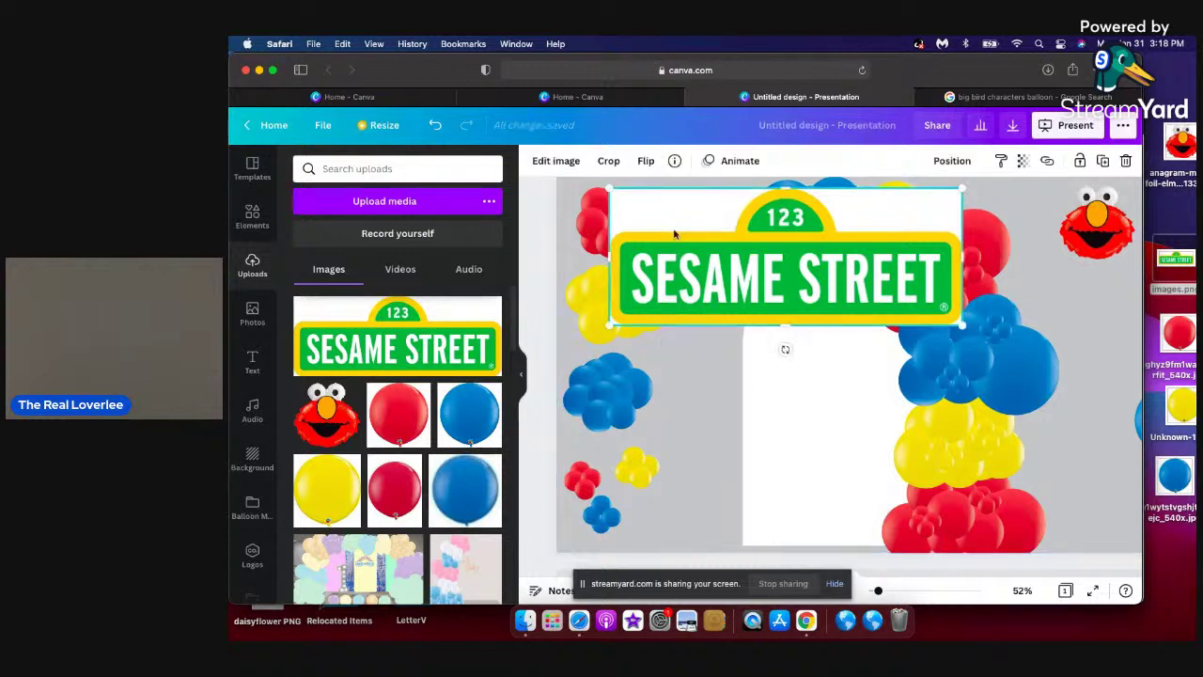
left_click(567, 163)
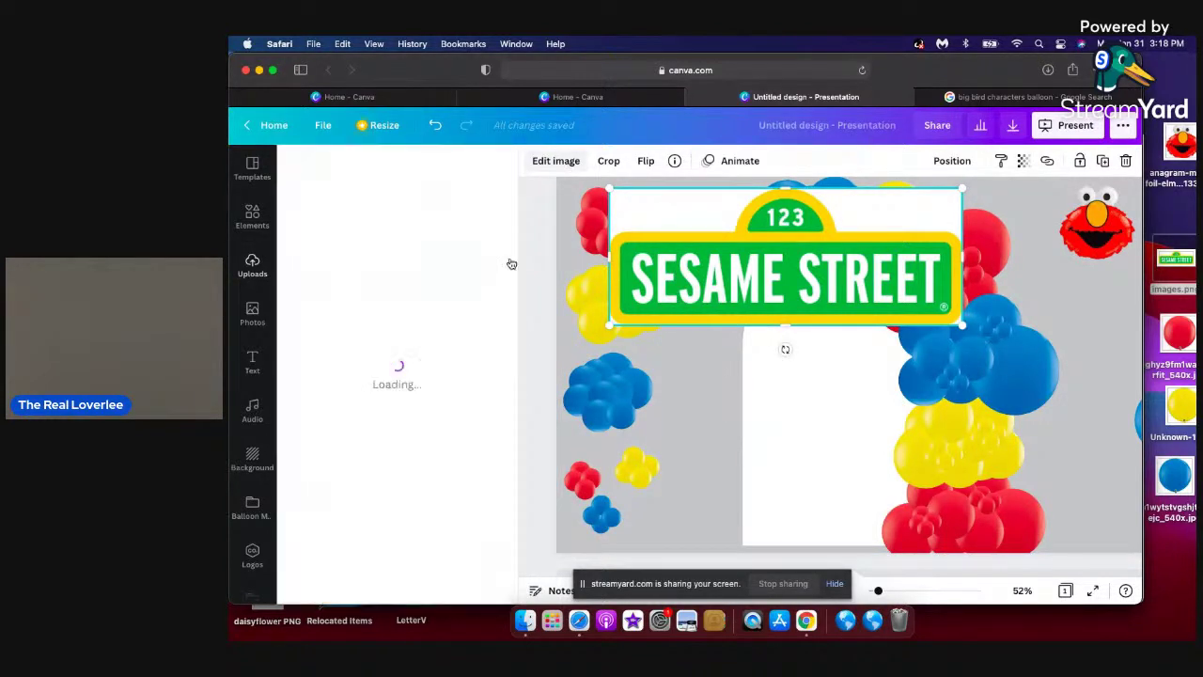
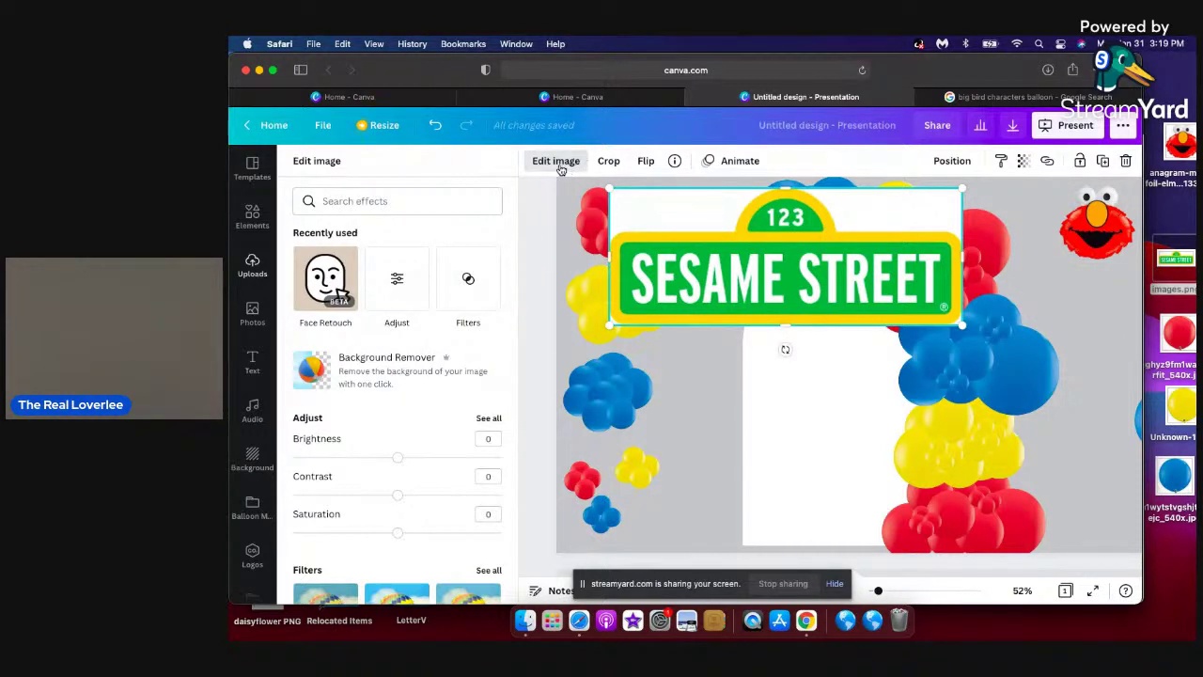
left_click(386, 373)
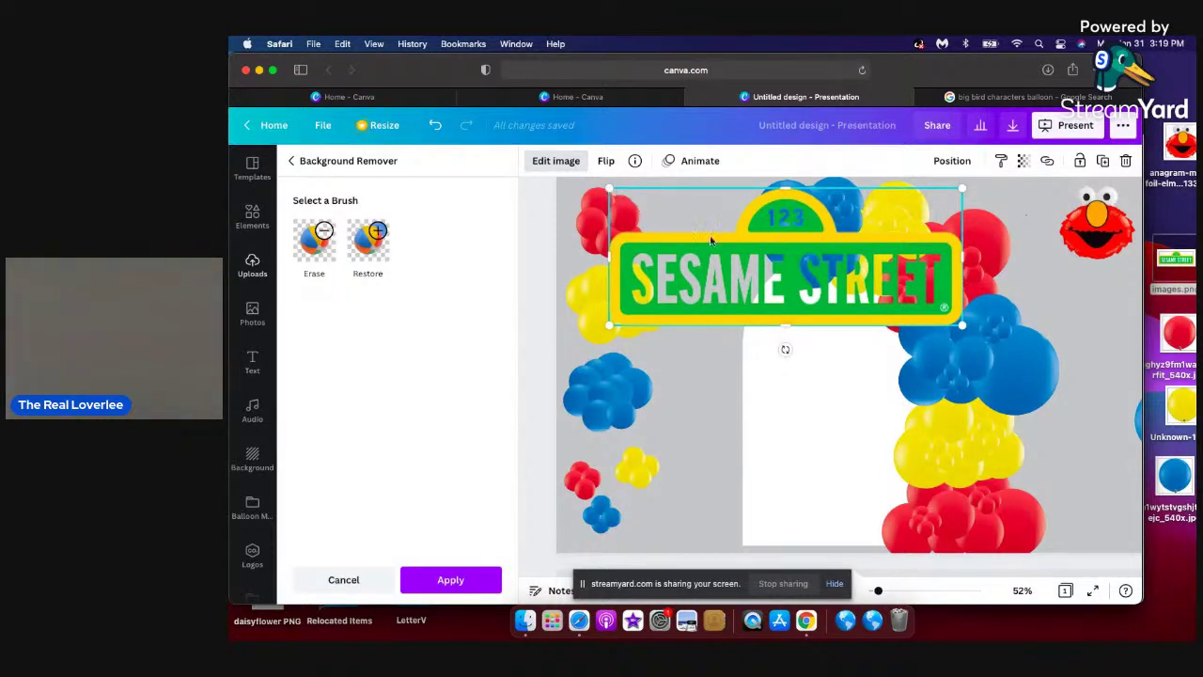
left_click_drag(609, 188, 784, 255)
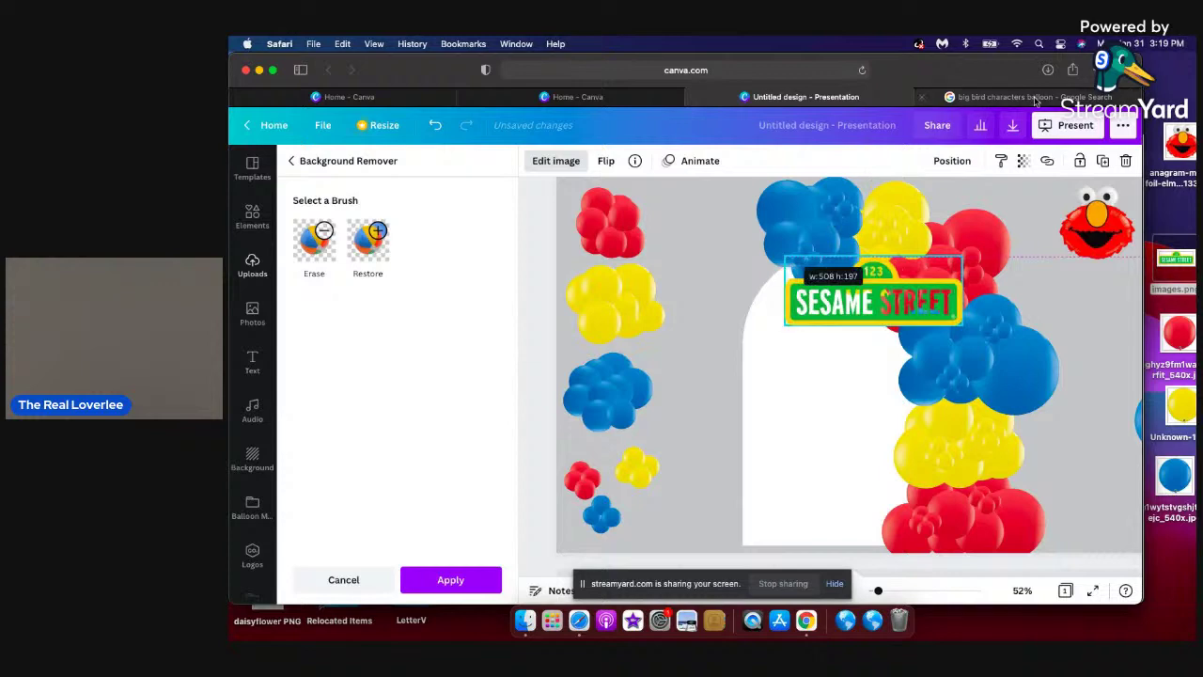
Switch to the Google image search and search for "blank sesame street sign".
left_click(1018, 98)
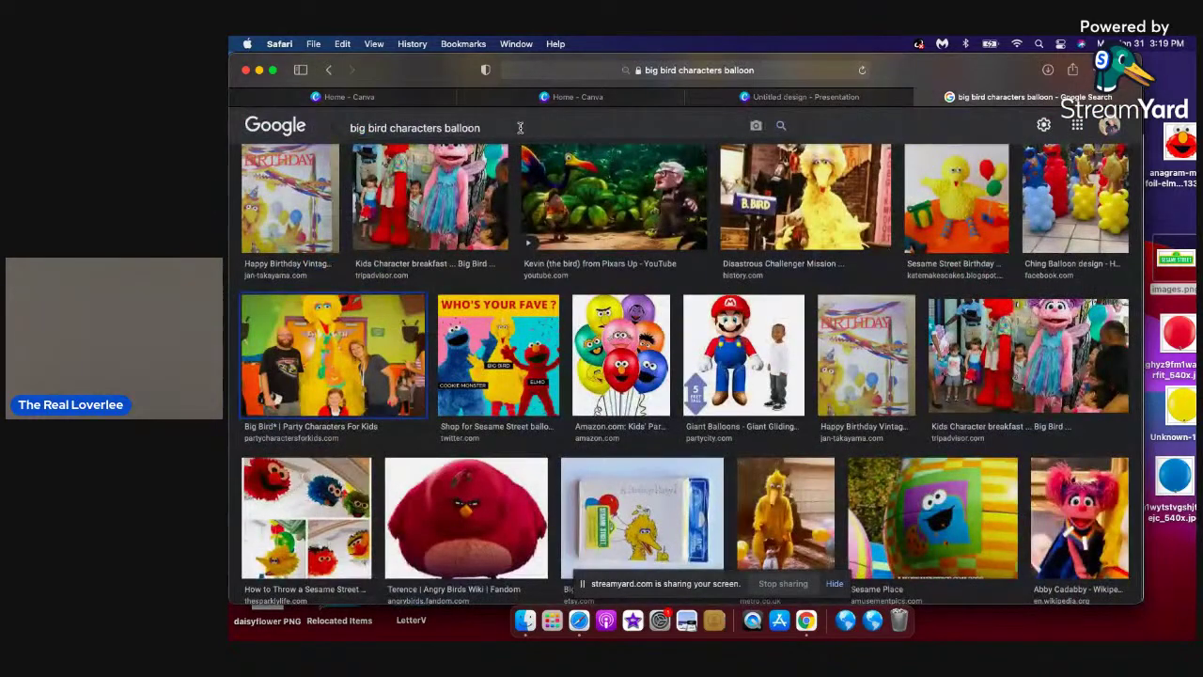
left_click_drag(523, 124, 331, 123)
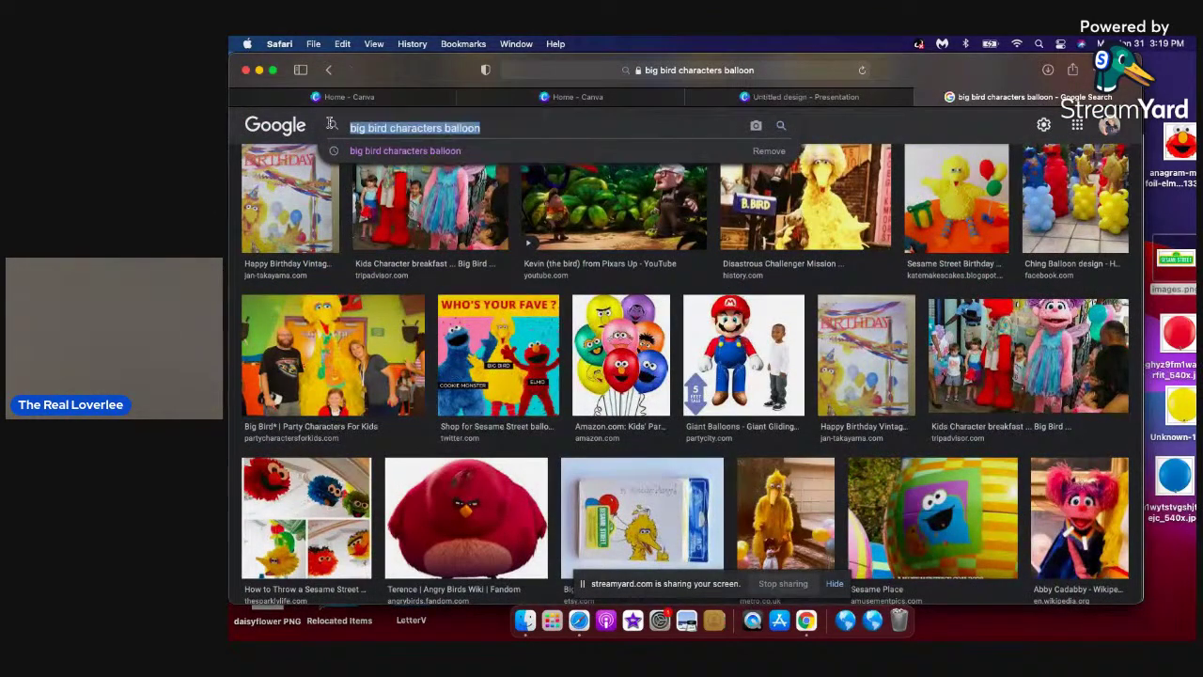
type("blank se")
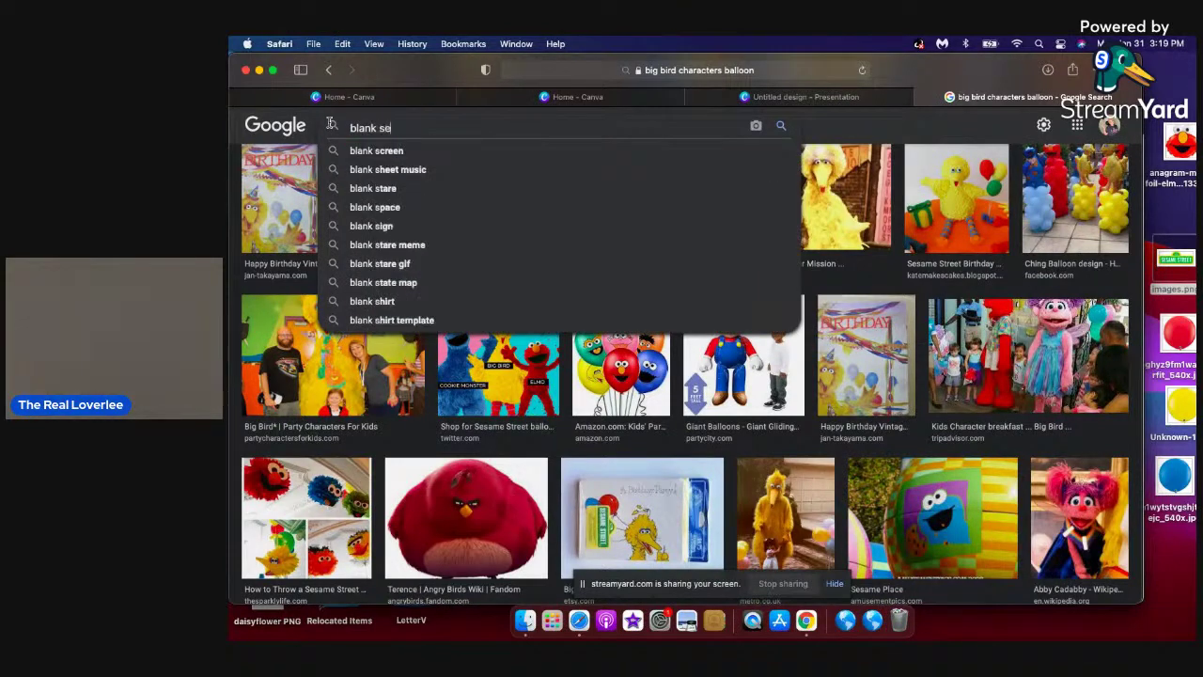
type("same street")
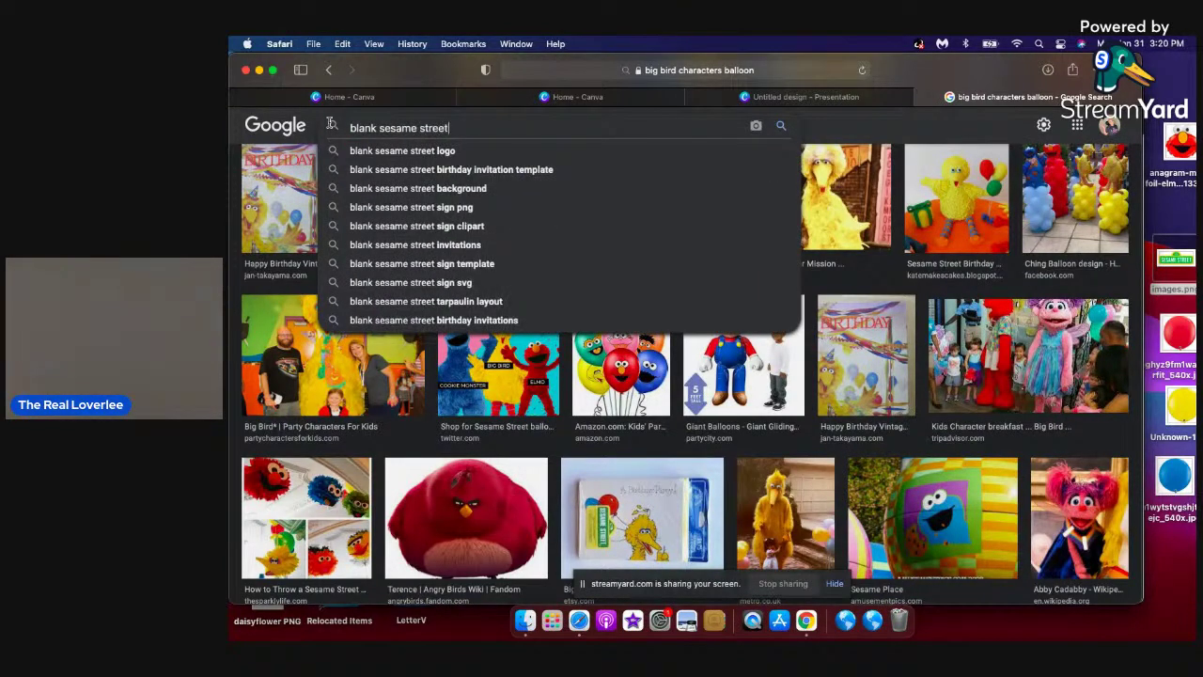
type(" sign")
key("Return")
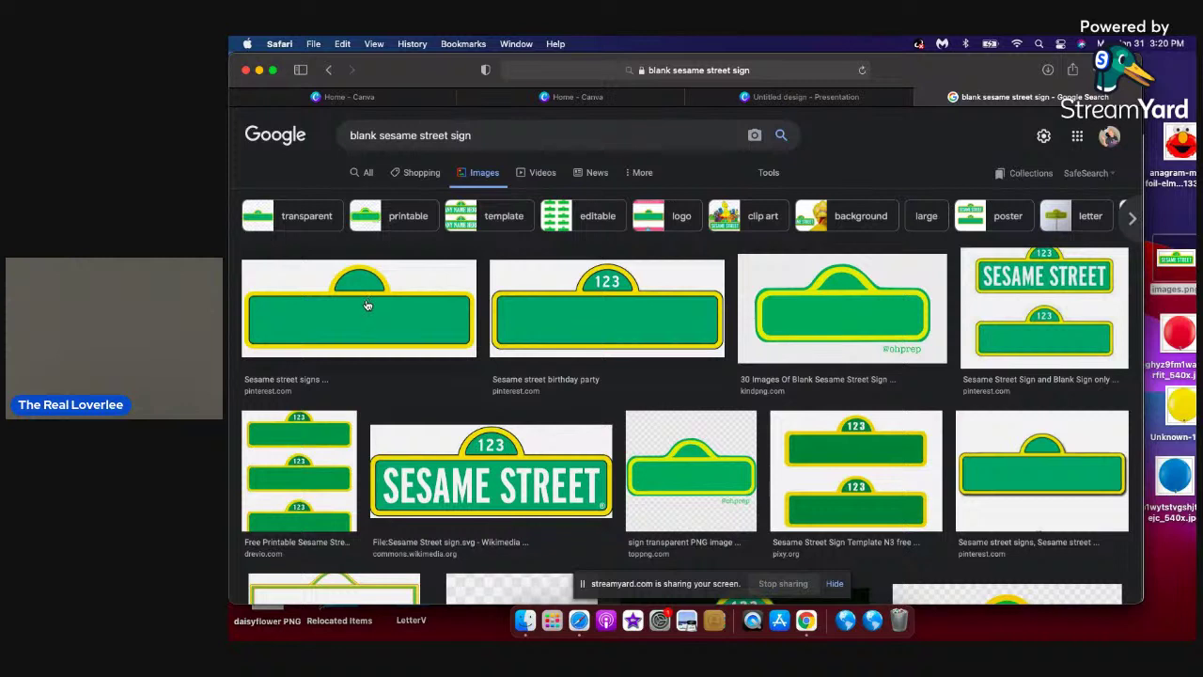
Save the blank green 123 sign to the desktop and add it, Unknown.png, to the Canva presentation in place of the Sesame Street sign.
left_click(565, 327)
left_click_drag(565, 327, 1170, 104)
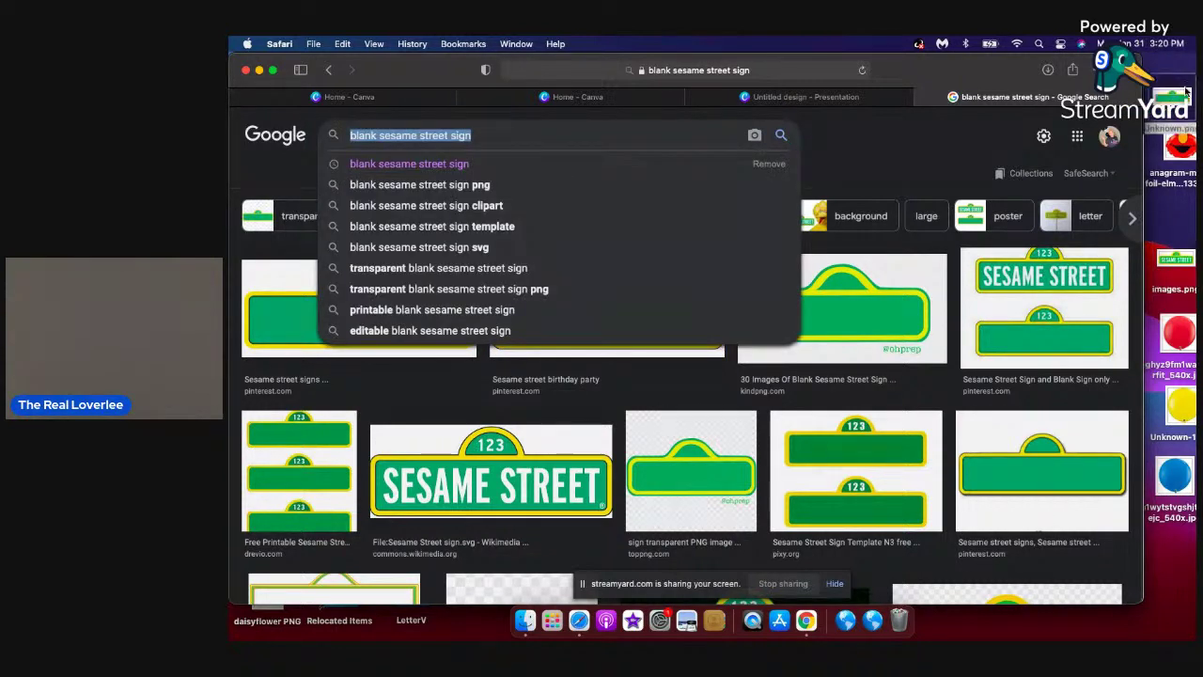
left_click(828, 106)
left_click(828, 99)
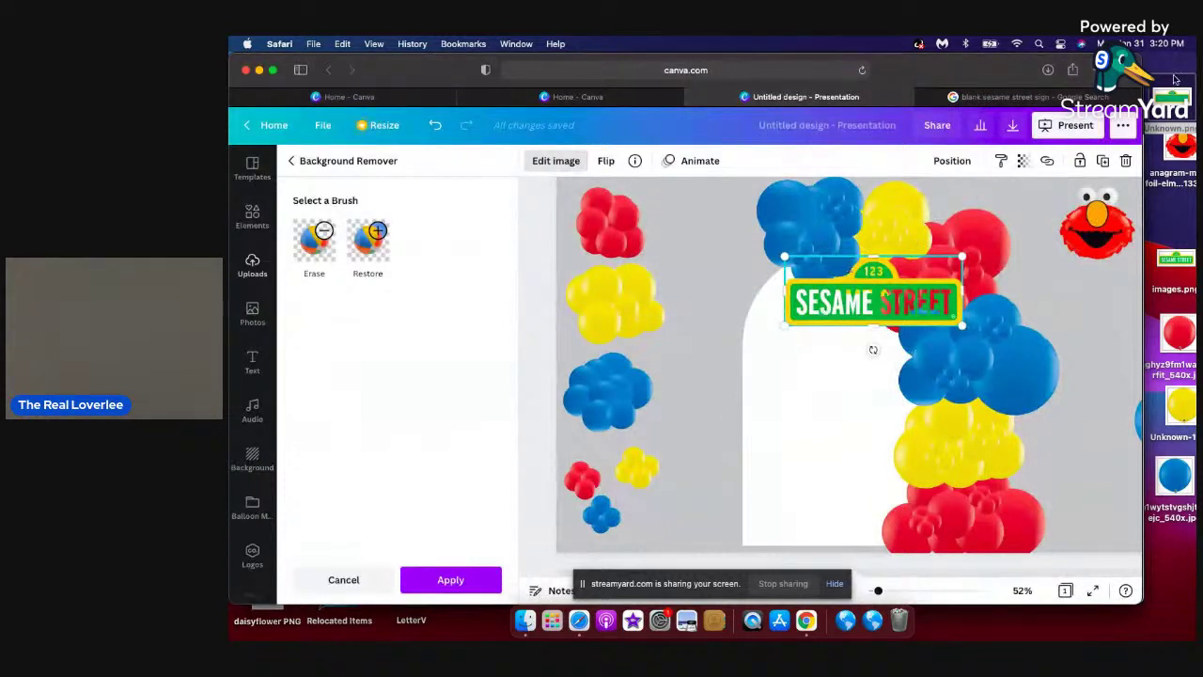
left_click_drag(1178, 100, 850, 330)
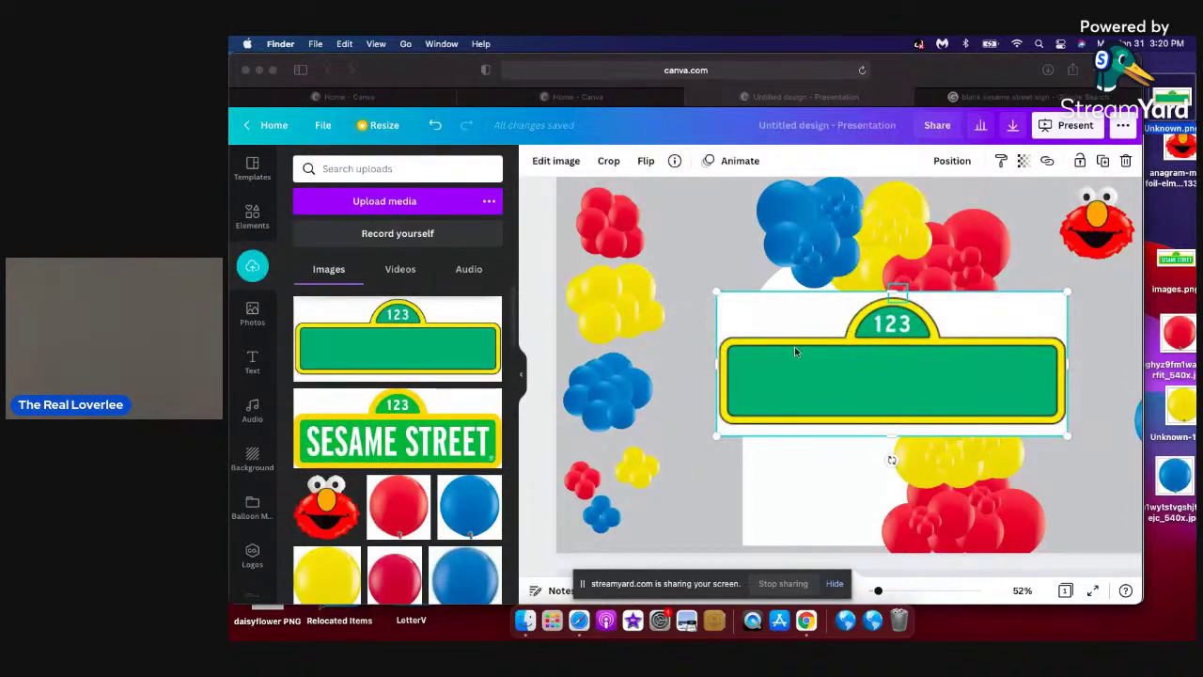
Remove the white background from the blank 123 sign with Background Remover.
left_click(776, 363)
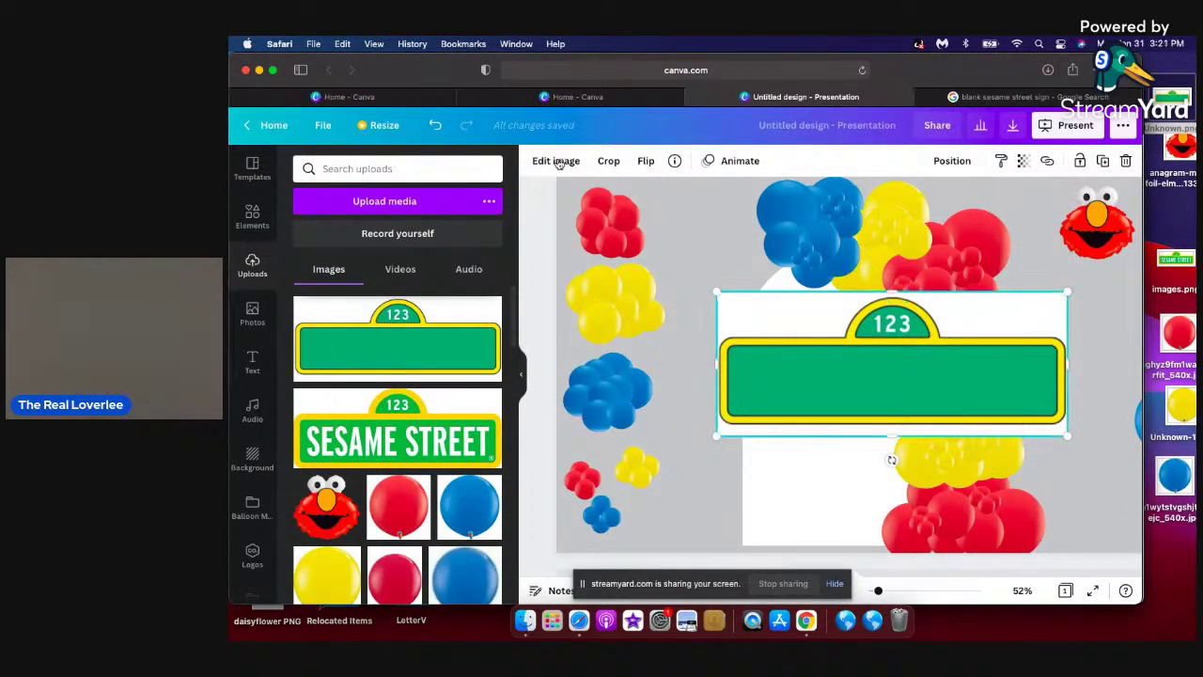
left_click(557, 162)
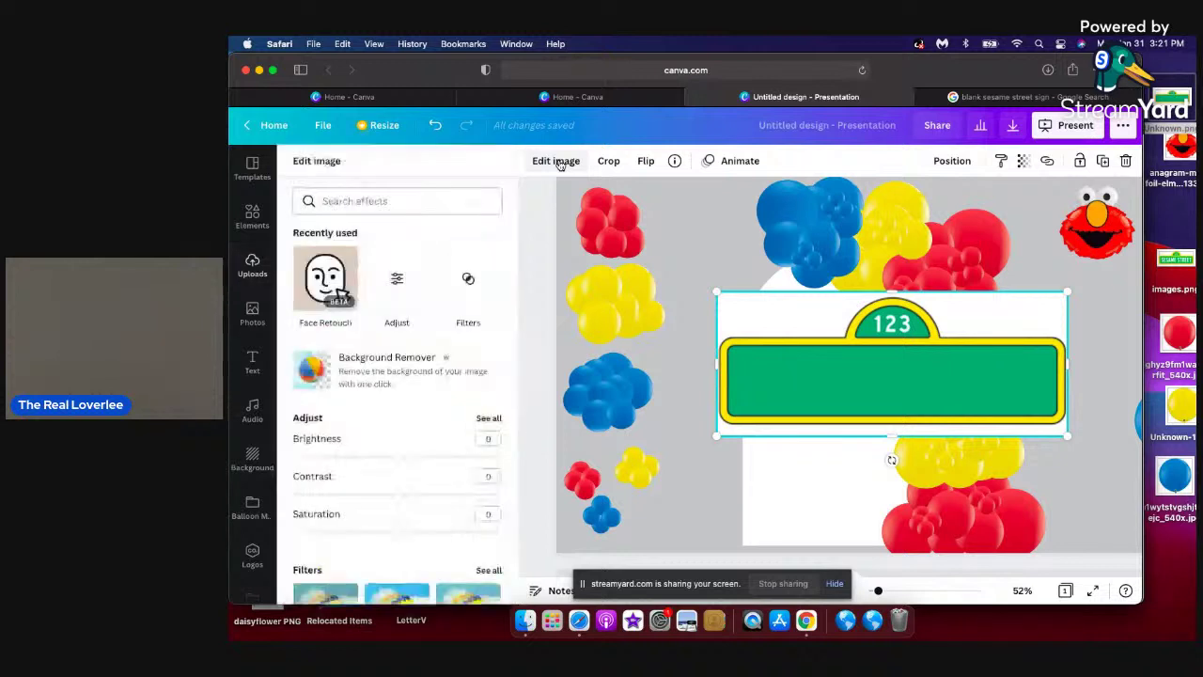
left_click(399, 369)
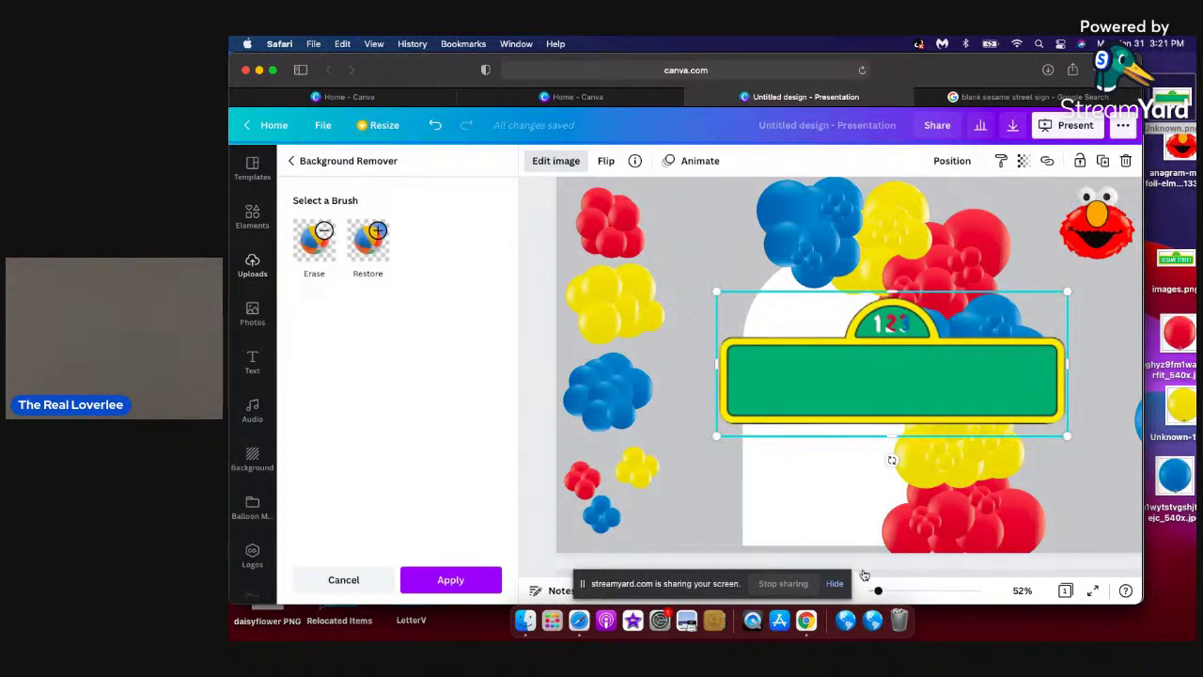
Shrink the blank 123 sign to less than half its size and place it across the upper part of the white arch backdrop.
left_click_drag(895, 593, 879, 590)
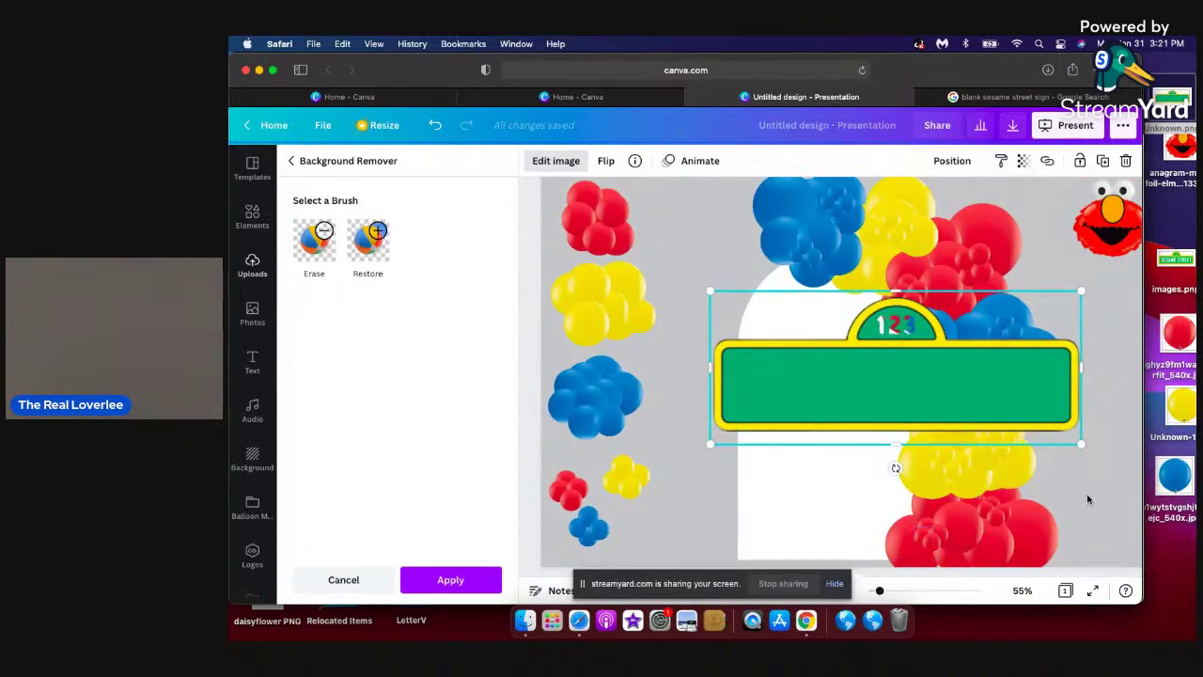
left_click(1036, 395)
left_click_drag(1079, 440, 851, 355)
left_click_drag(843, 351, 872, 359)
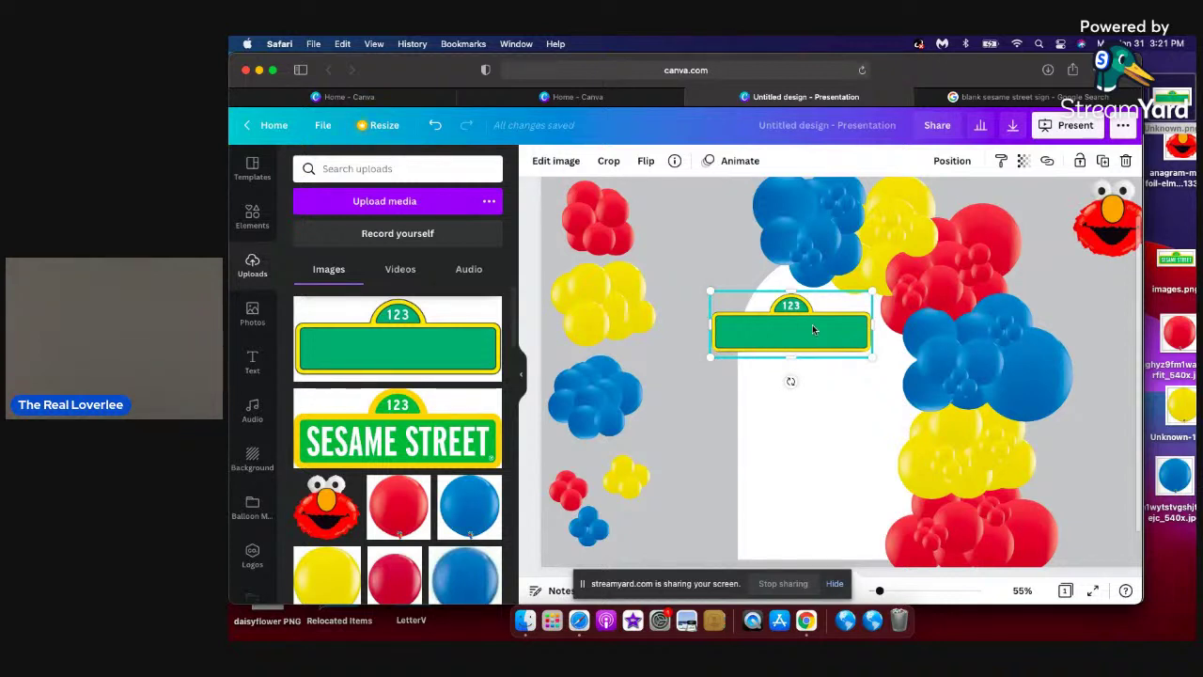
left_click_drag(854, 363, 903, 394)
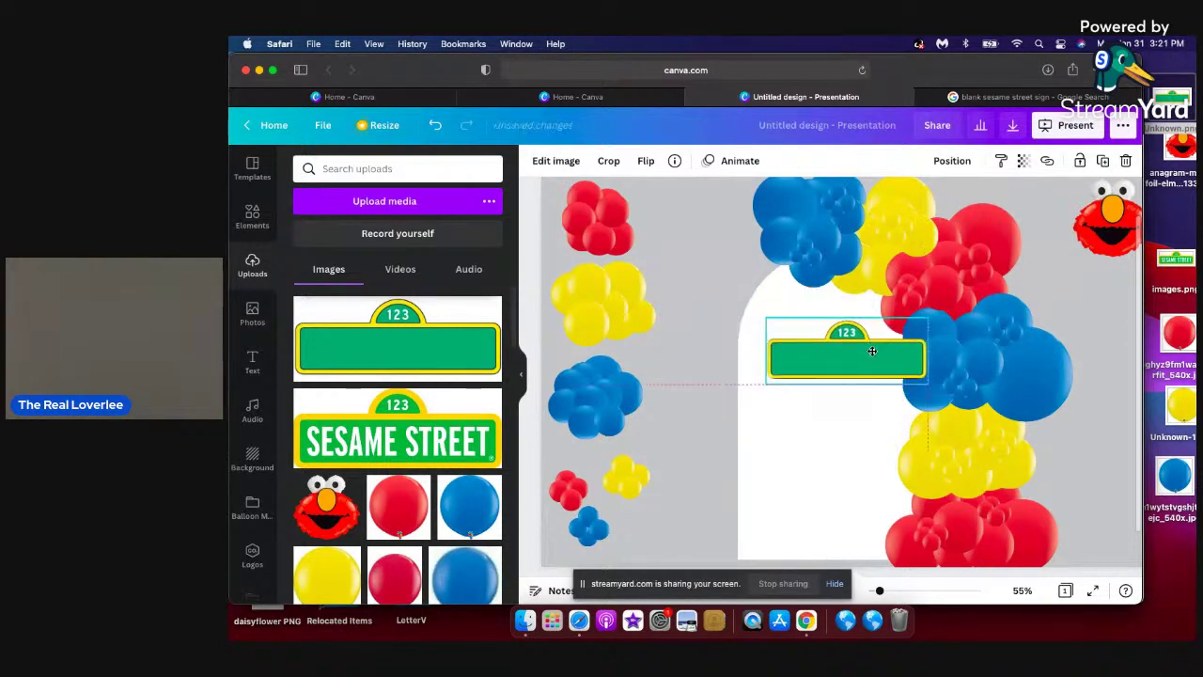
left_click_drag(848, 354, 831, 348)
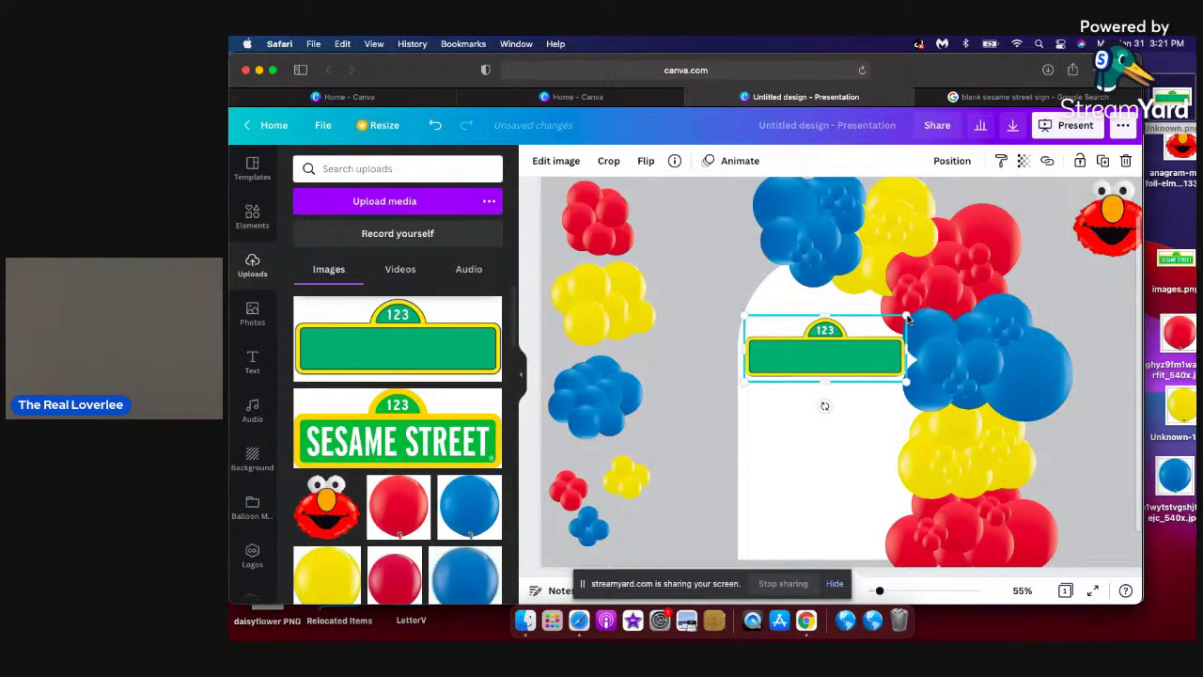
left_click_drag(904, 319, 900, 322)
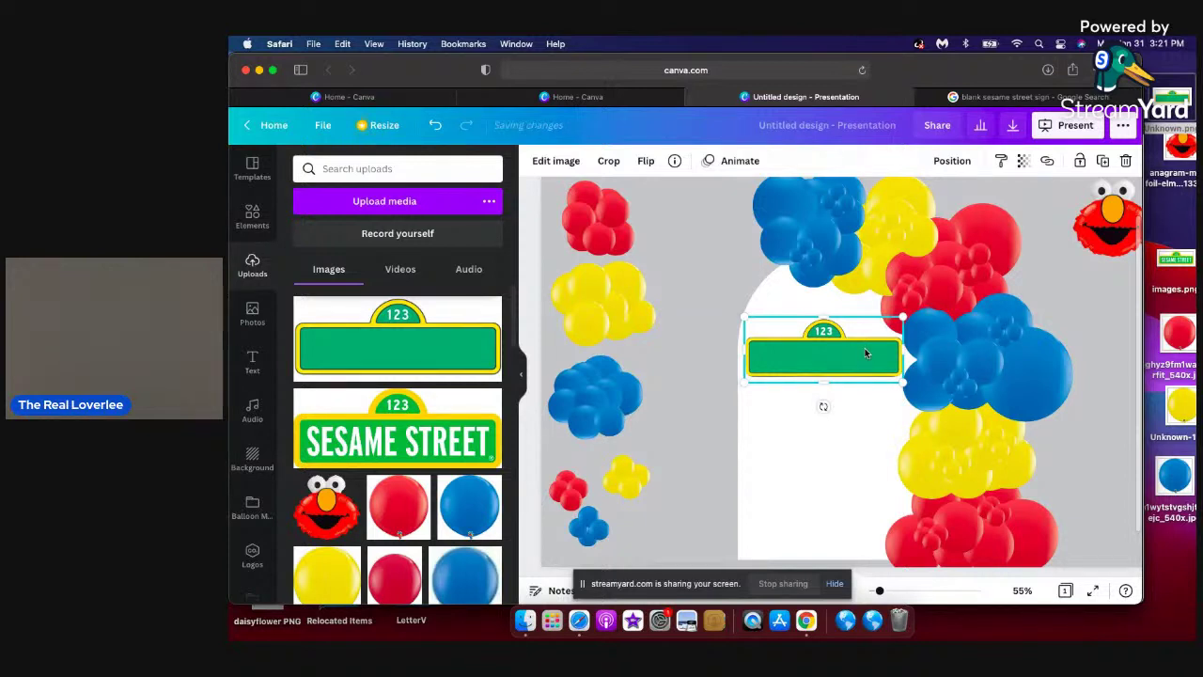
left_click(714, 280)
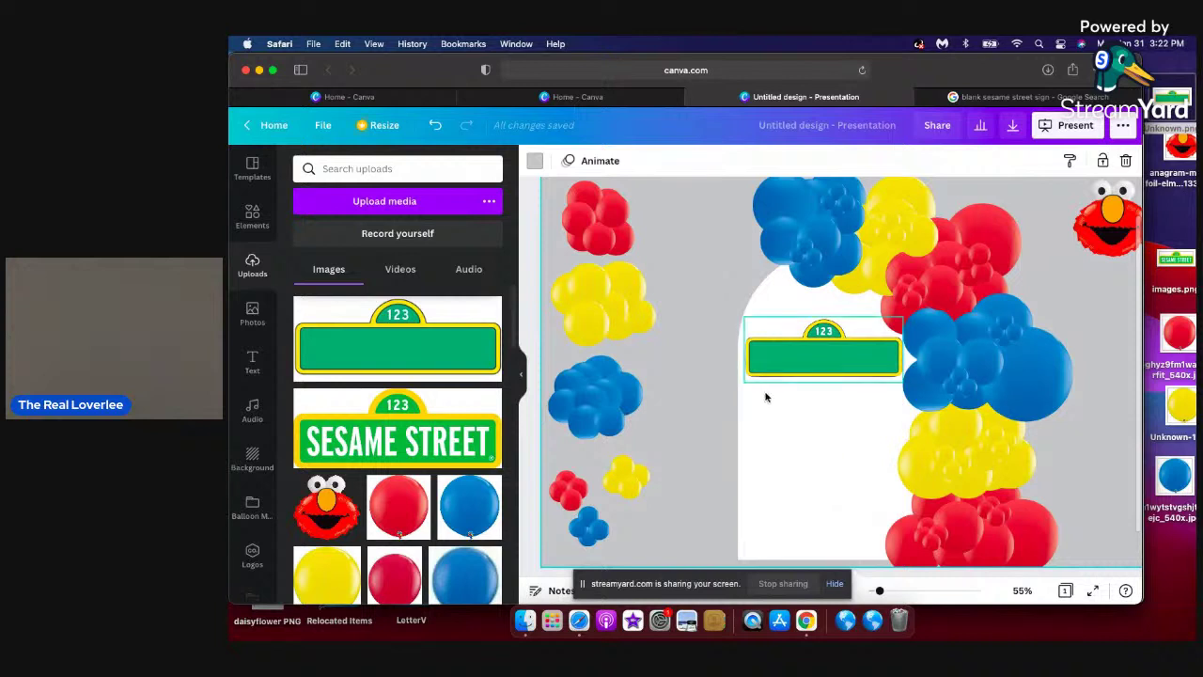
left_click(783, 363)
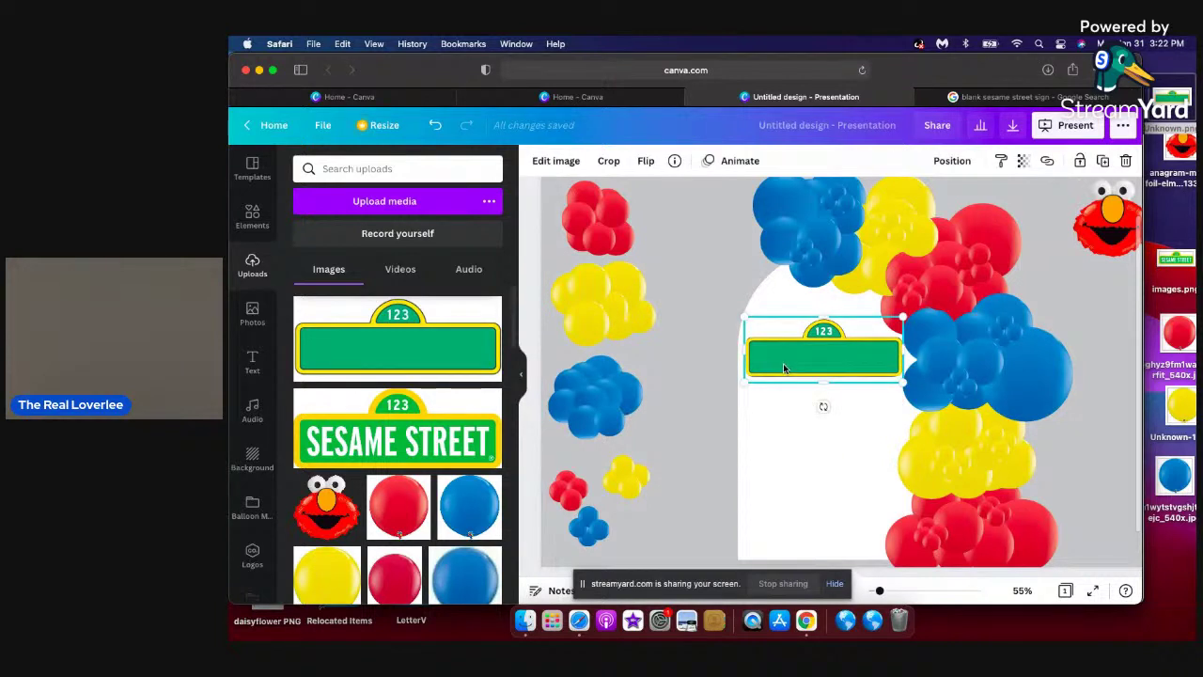
left_click(687, 354)
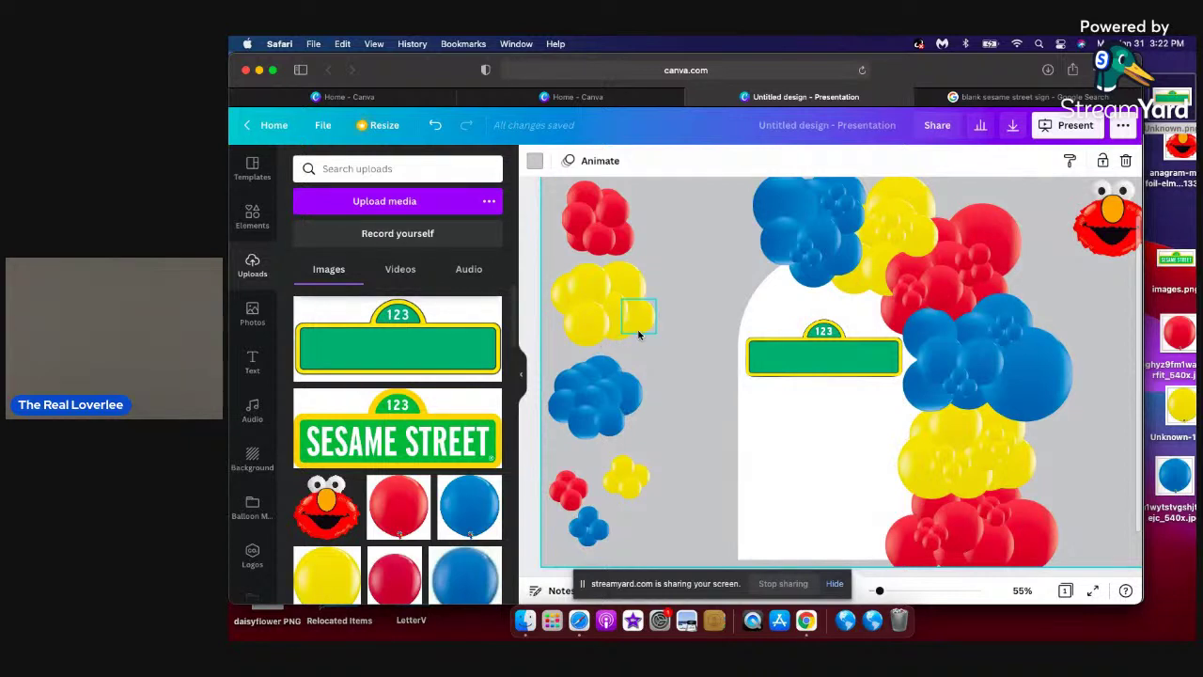
Open the text options and look over the heading and font styles on offer.
left_click(251, 359)
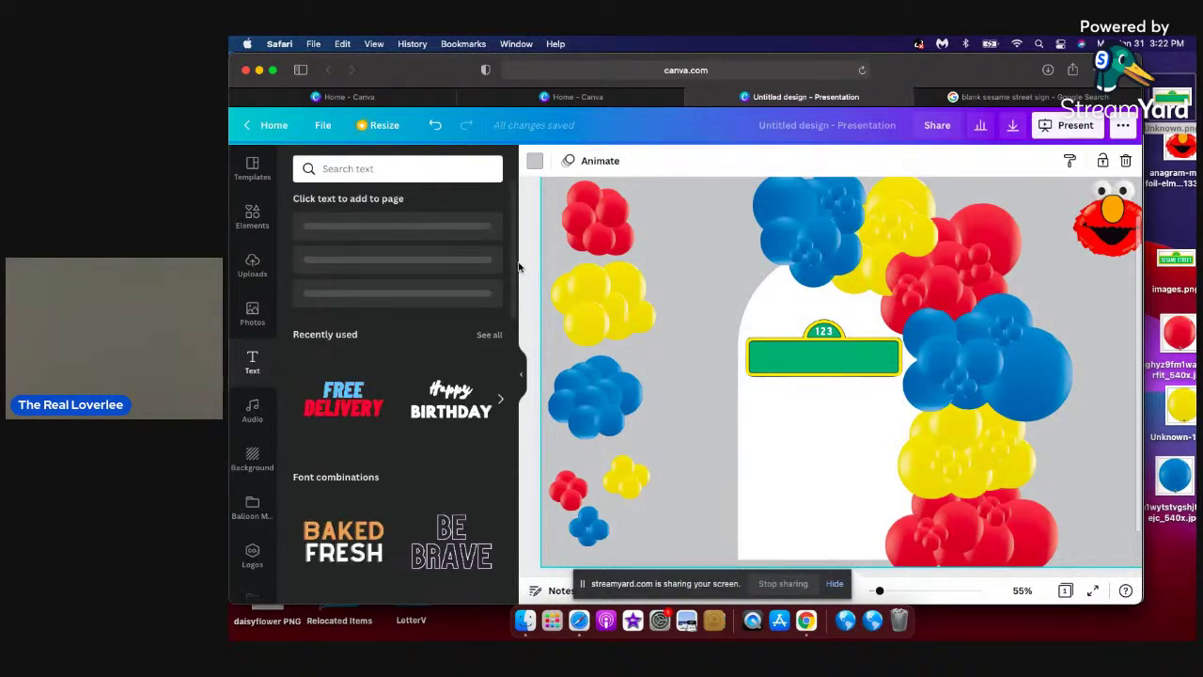
mouse_move(518, 261)
left_mouse_down()
mouse_move(523, 357)
mouse_move(531, 247)
left_mouse_up()
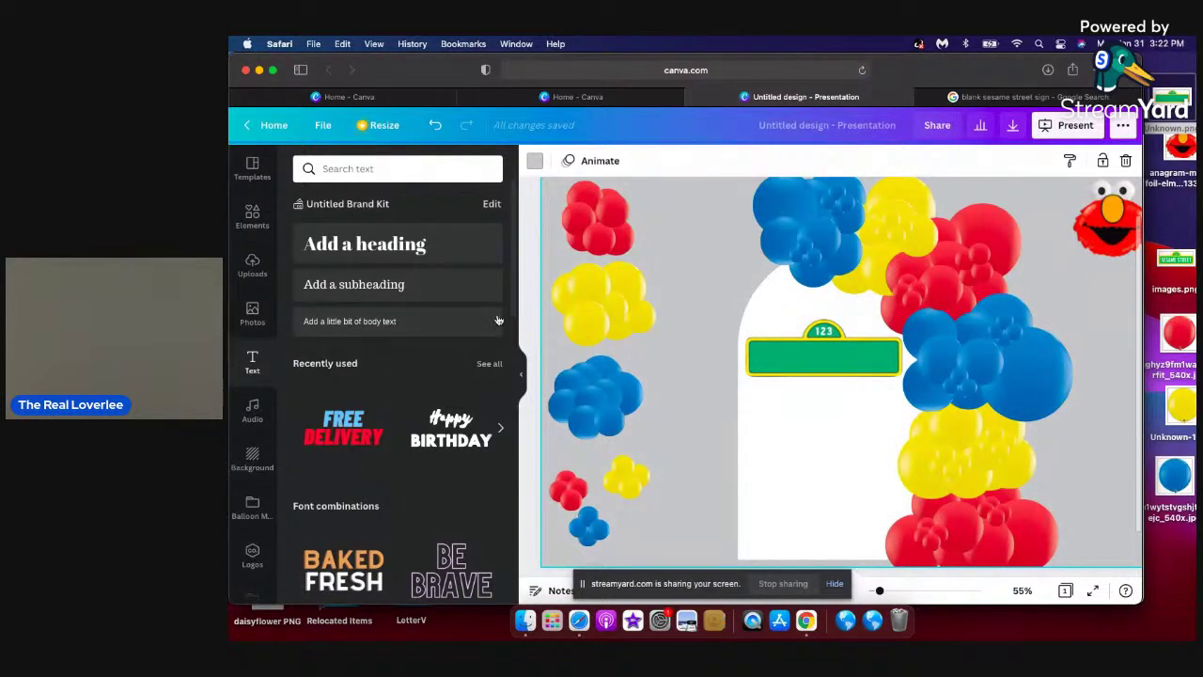
left_click_drag(512, 270, 538, 235)
Shrink the blank 123 sign further and move it higher on the arch backdrop, just below the blue balloons.
left_click(747, 320)
left_click_drag(747, 319, 844, 337)
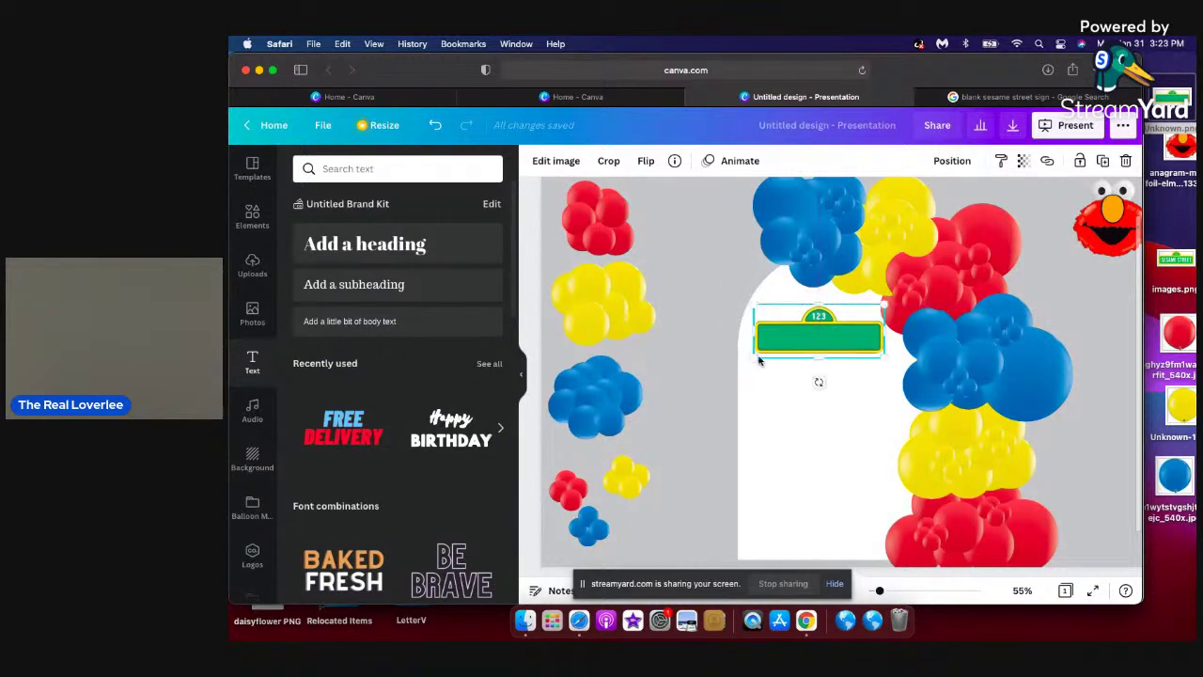
left_click_drag(755, 358, 749, 355)
left_click_drag(805, 322, 805, 323)
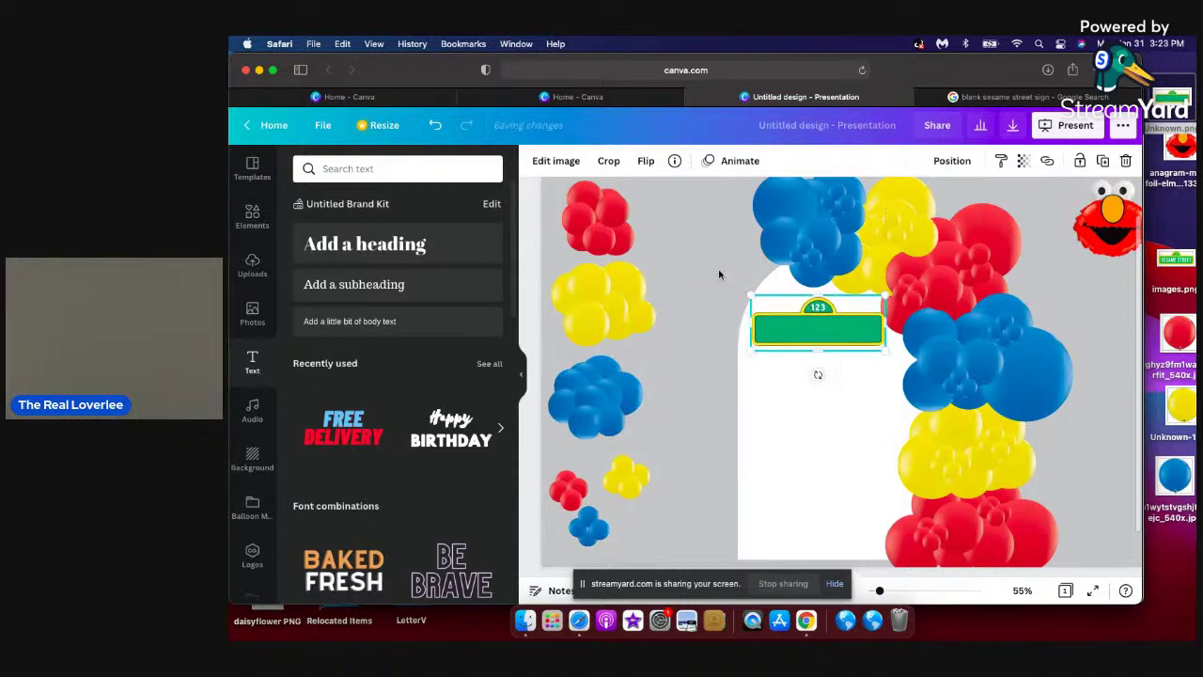
left_click(719, 273)
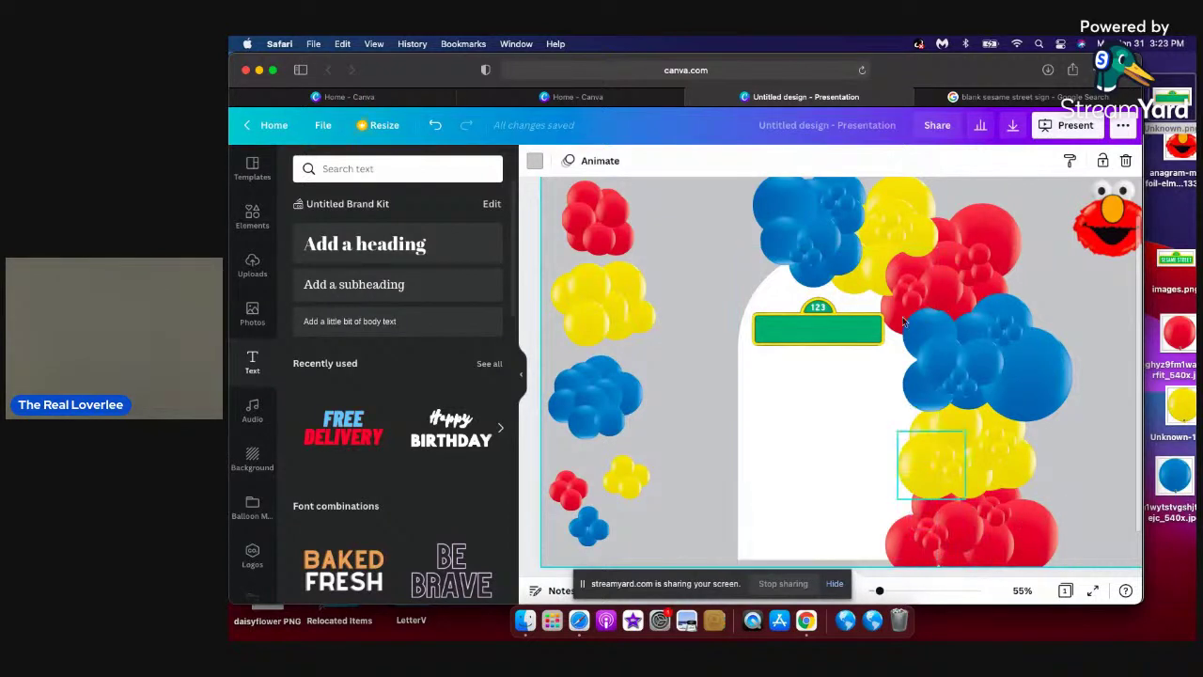
Nudge the red balloons beside the sign slightly right and shift the white arch backdrop slightly left.
left_click_drag(893, 310, 903, 311)
left_click(796, 449)
left_click_drag(796, 452, 782, 452)
left_click(1076, 457)
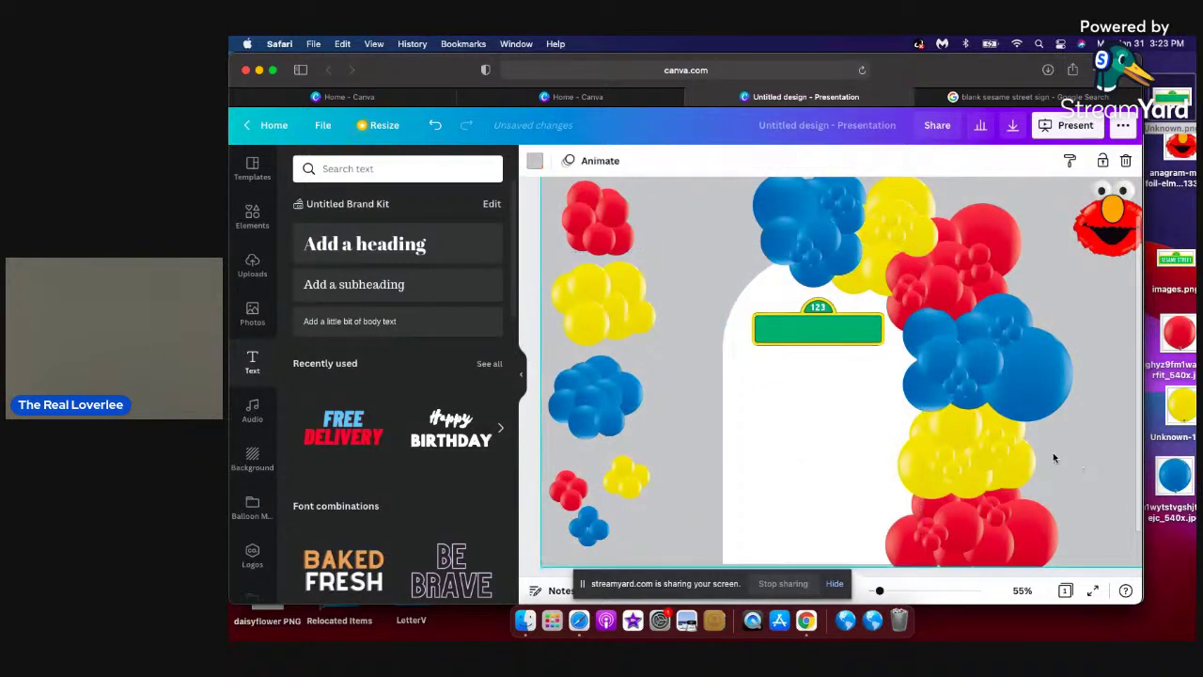
Enlarge the blank 123 sign slightly and lower it a little on the arch backdrop.
left_click_drag(808, 351, 810, 353)
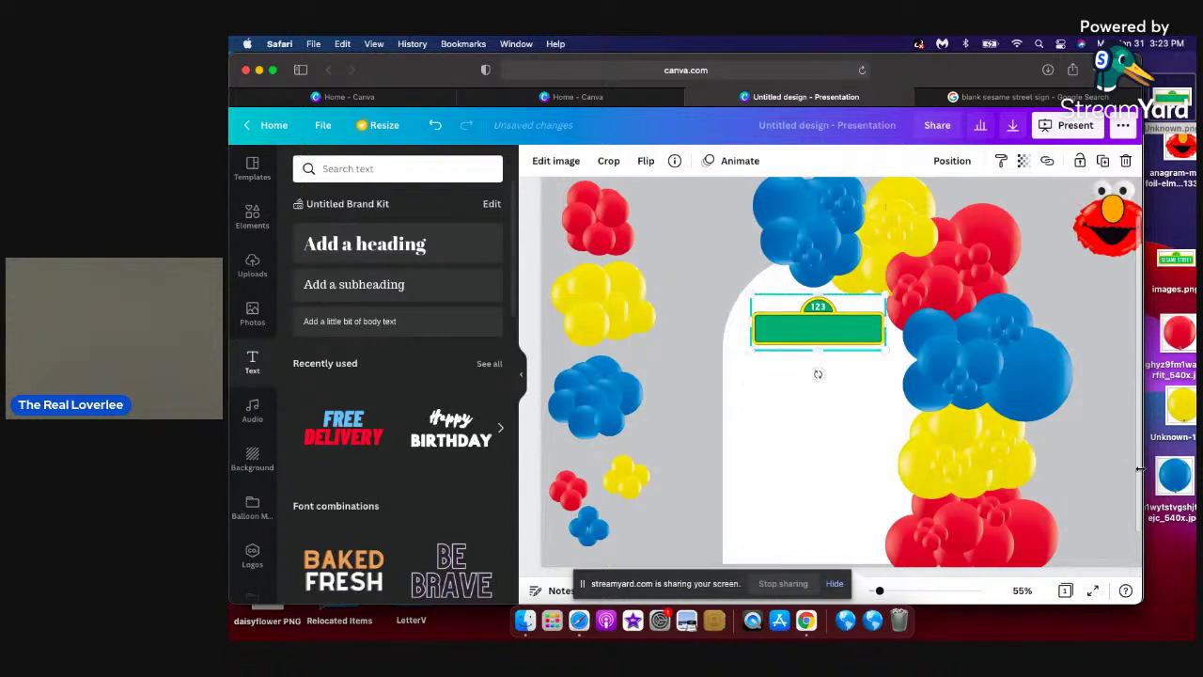
left_click(1133, 449)
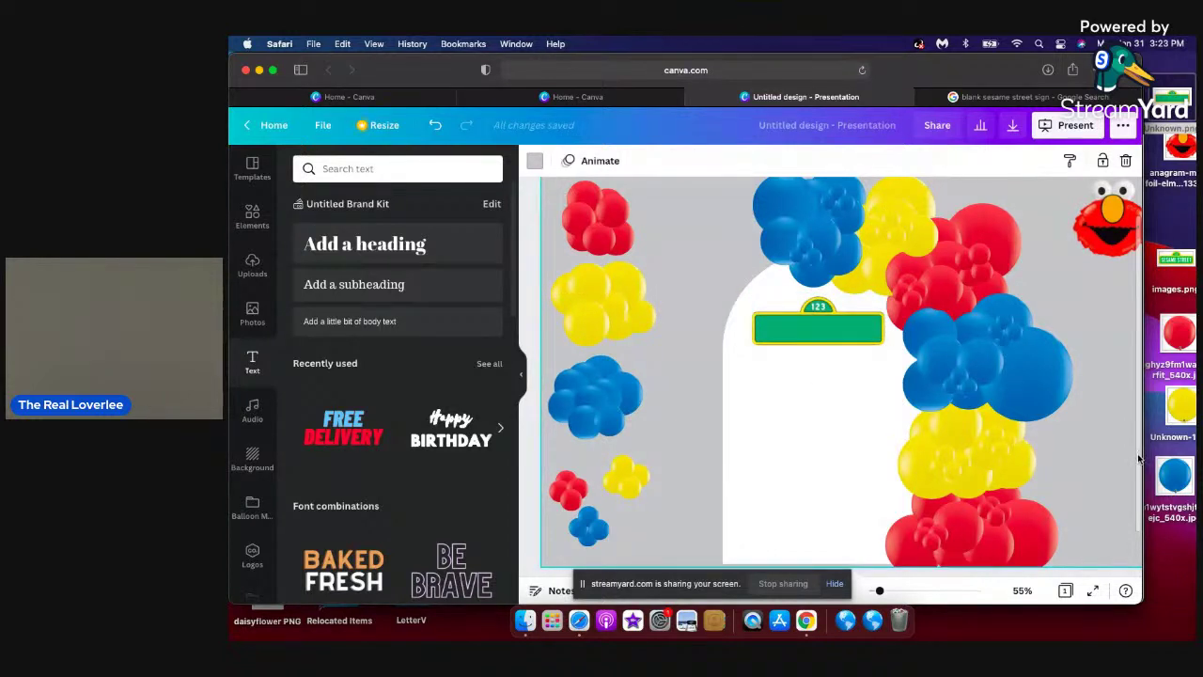
left_click(1142, 482)
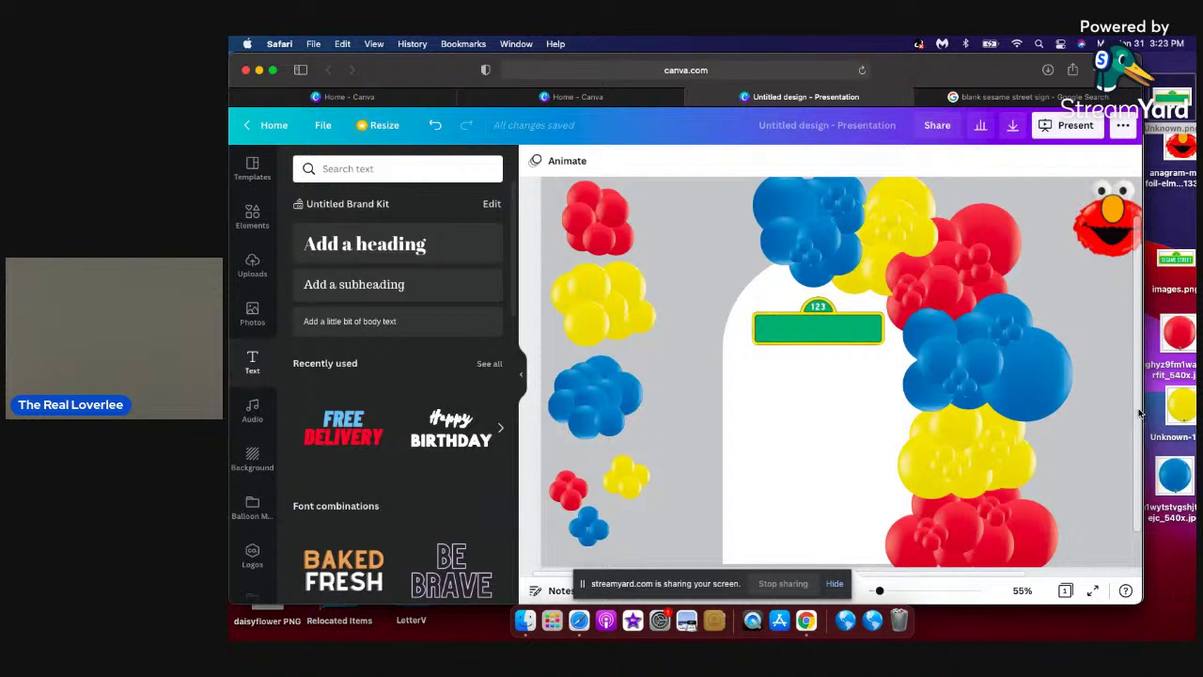
left_click(830, 317)
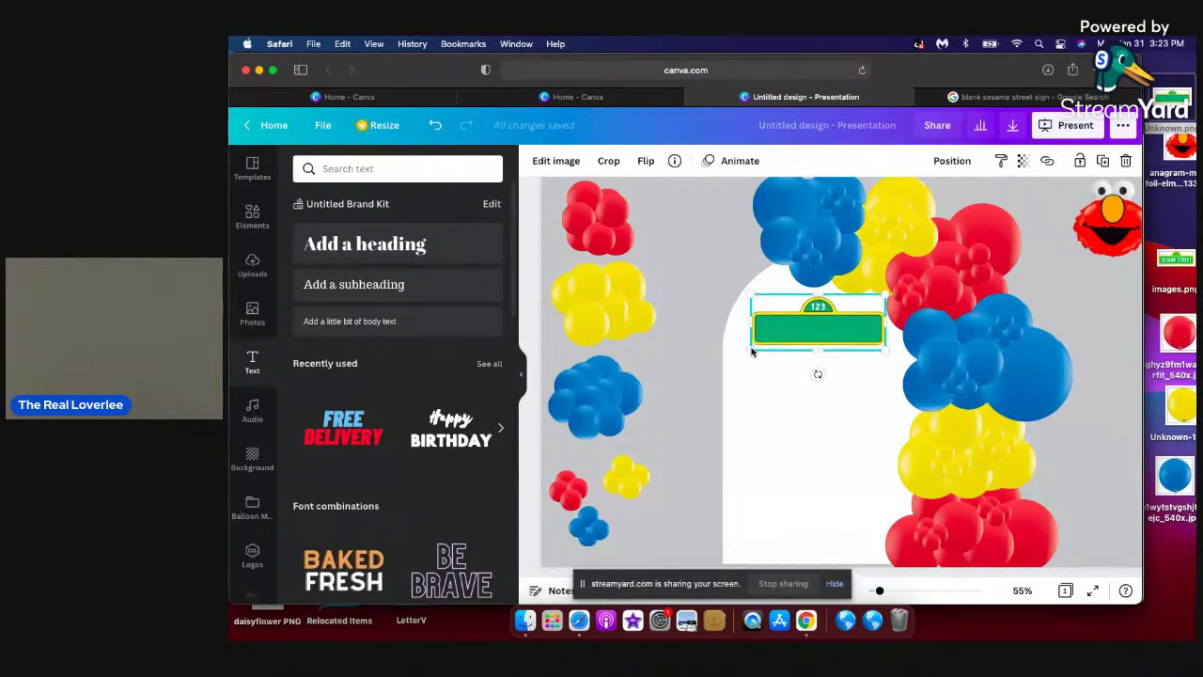
left_click_drag(749, 349, 747, 355)
left_click_drag(803, 326, 805, 324)
left_click(703, 273)
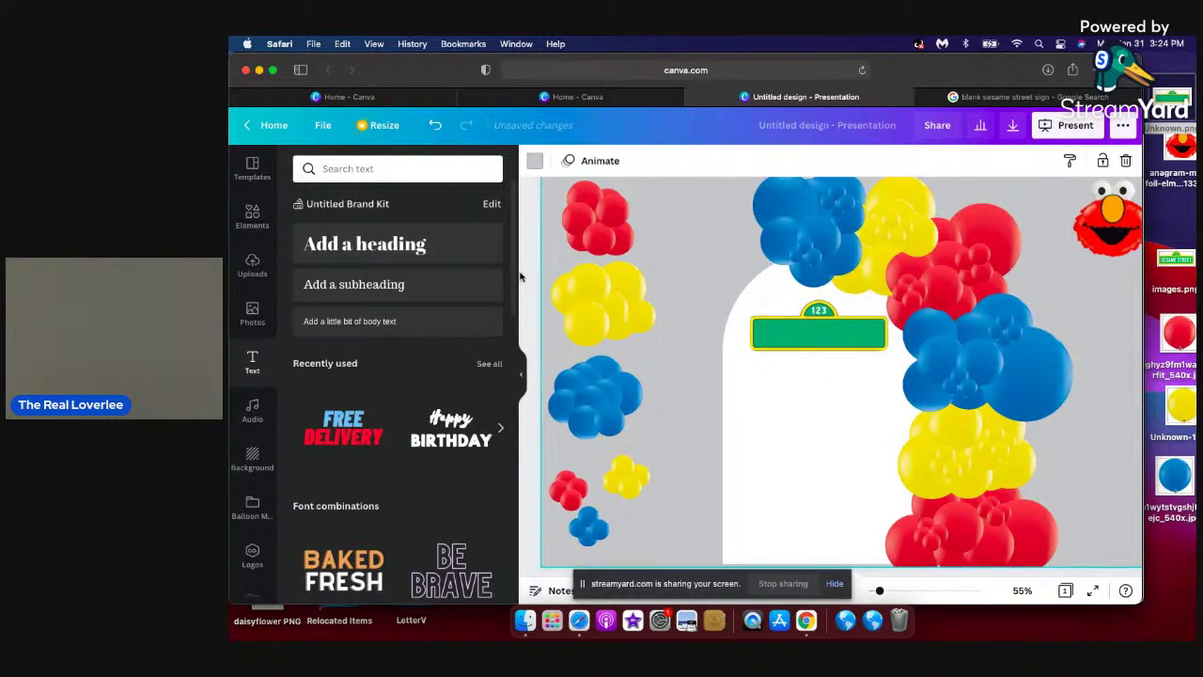
Look through the font combinations for a lettering style that suits the blank 123 sign.
scroll(512, 329, "down", 5)
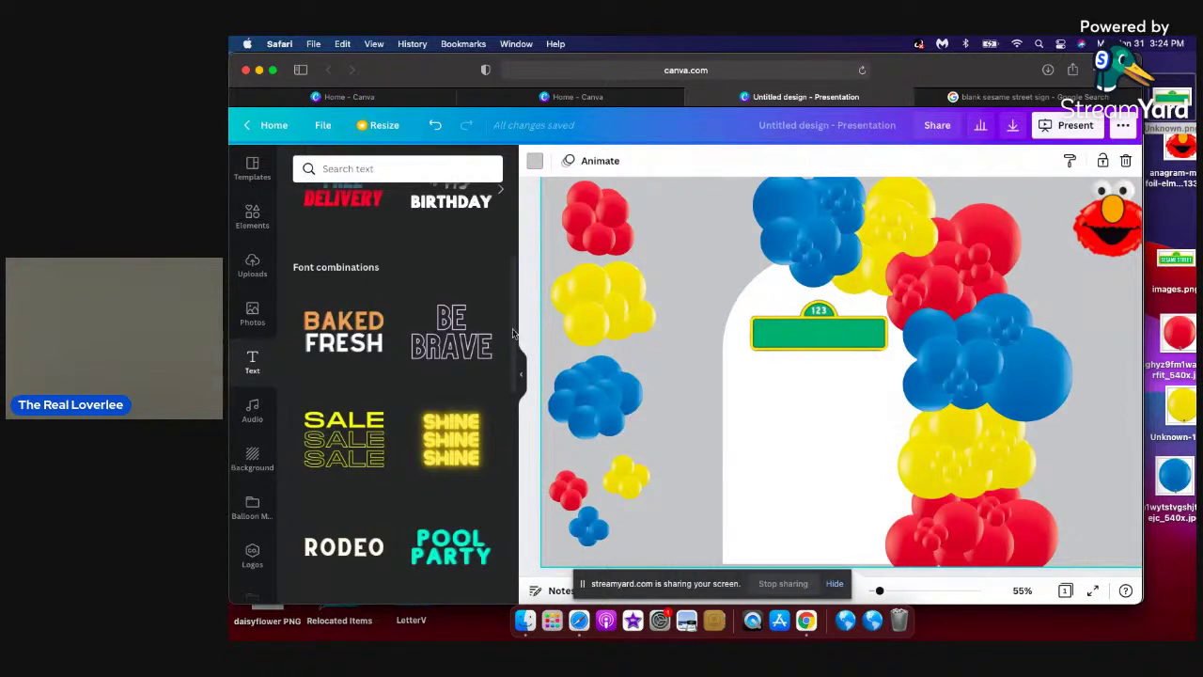
scroll(510, 356, "down", 3)
scroll(515, 366, "down", 2)
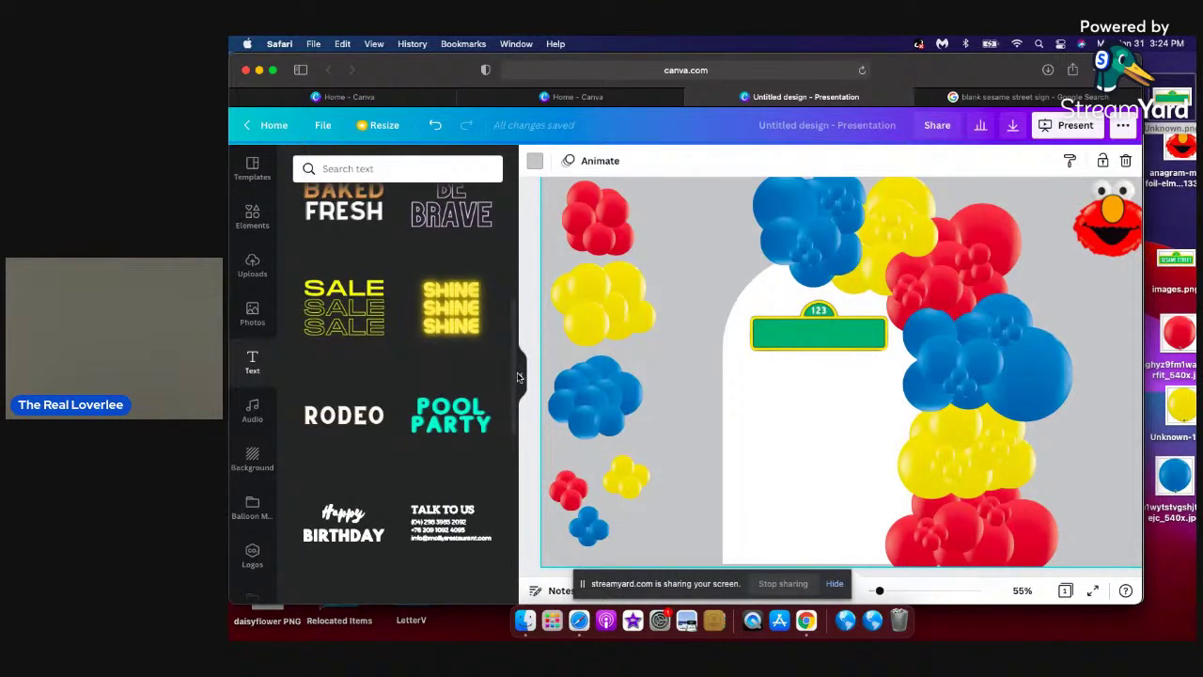
scroll(519, 395, "down", 3)
scroll(521, 411, "down", 2)
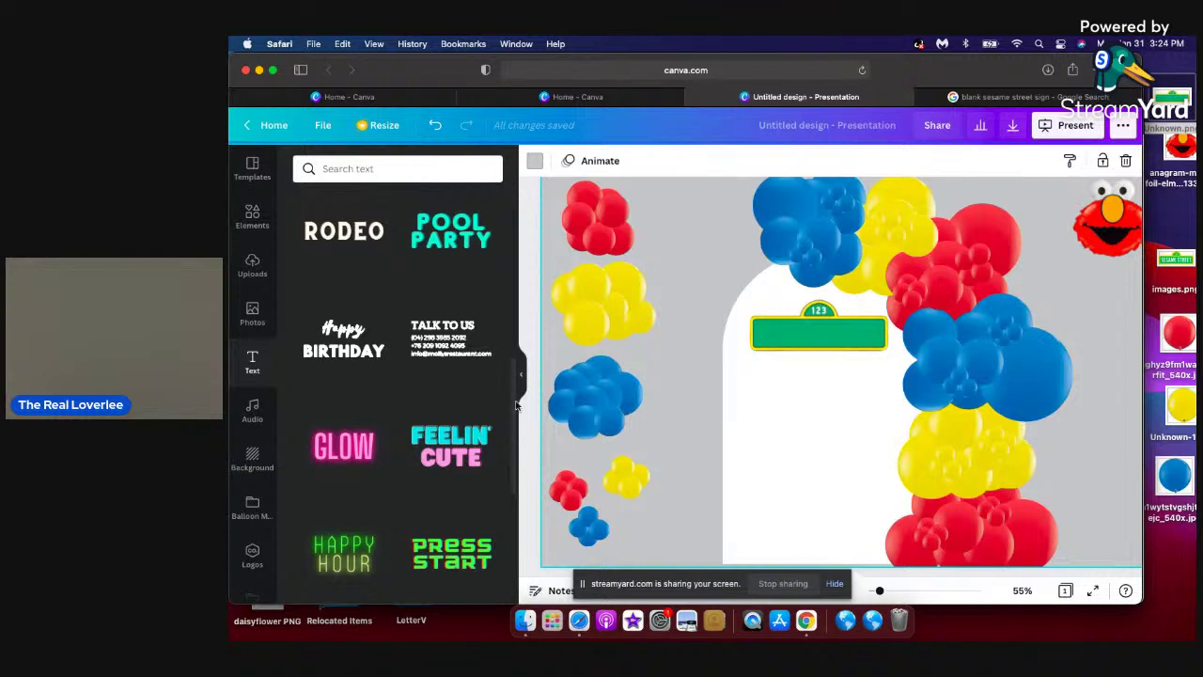
scroll(515, 423, "down", 5)
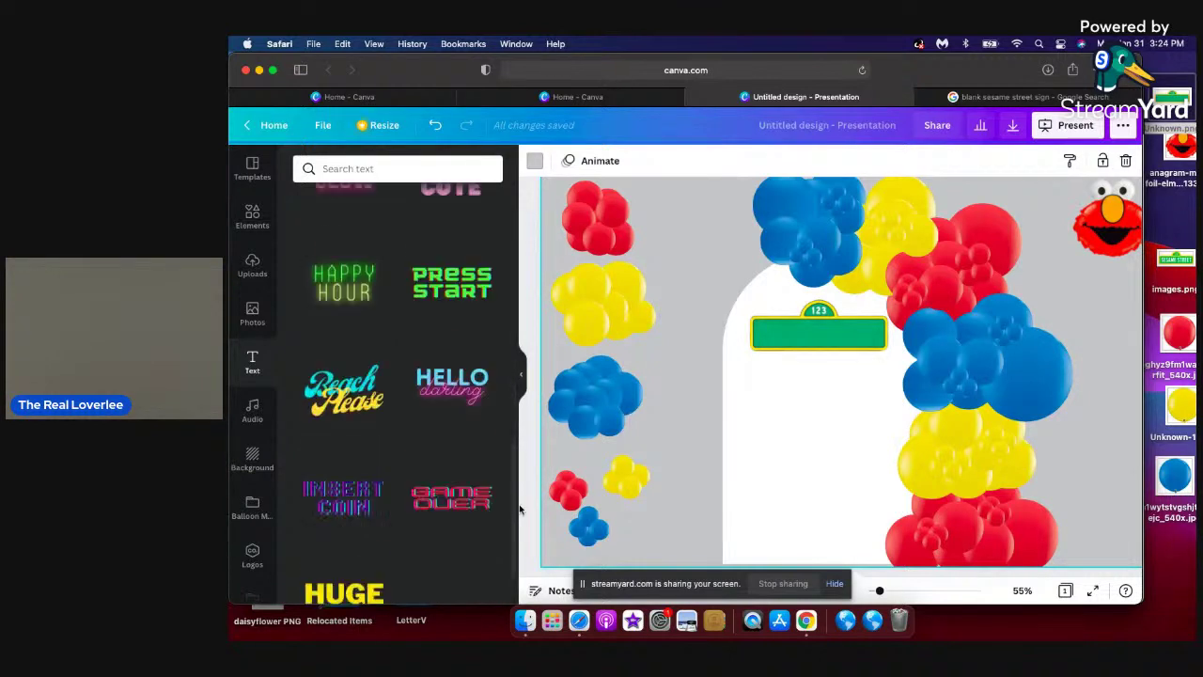
scroll(513, 529, "down", 2)
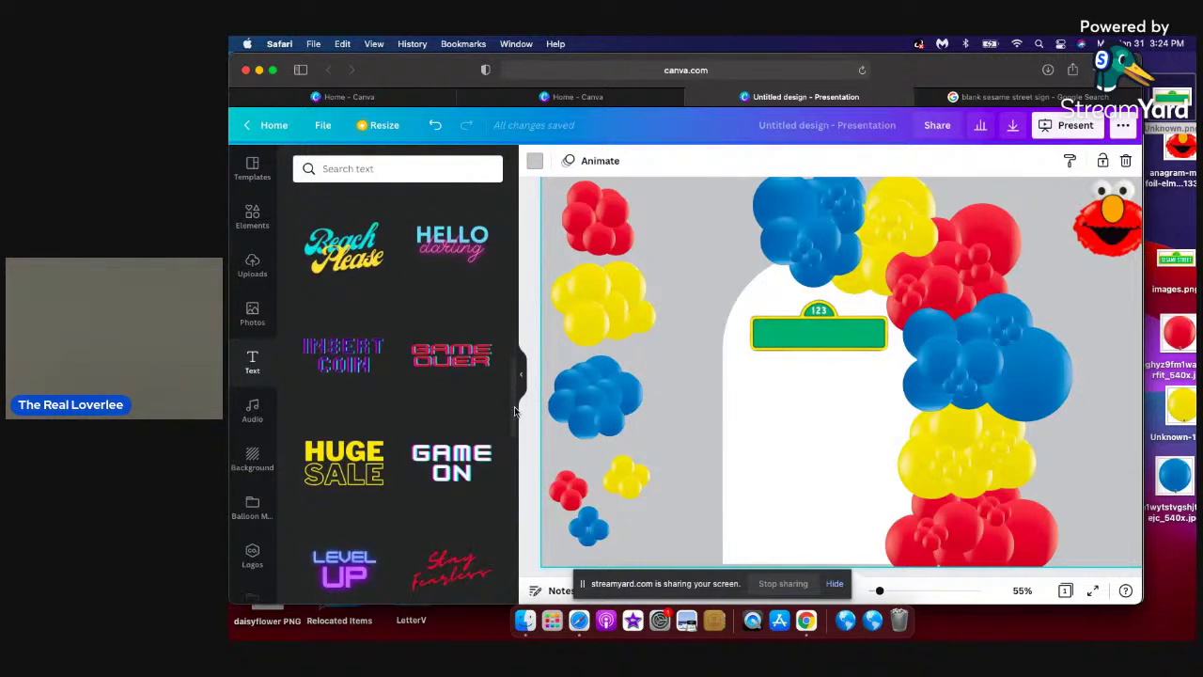
scroll(515, 410, "down", 3)
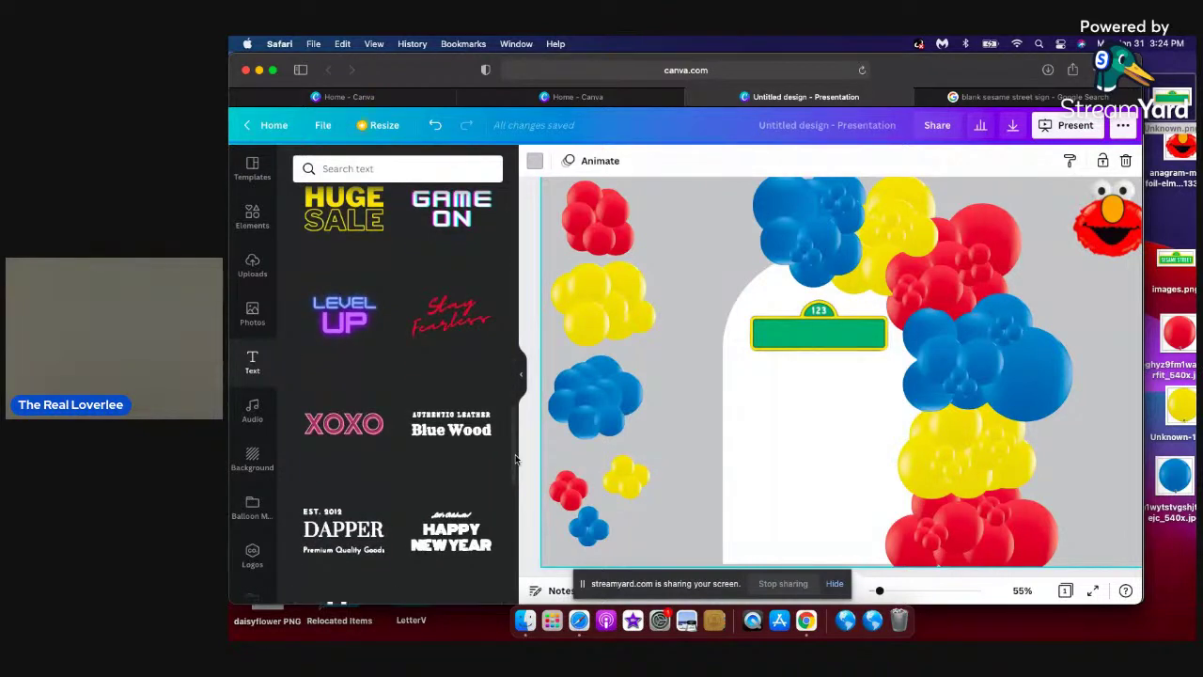
scroll(515, 457, "up", 3)
scroll(513, 489, "down", 5)
left_click_drag(513, 509, 499, 210)
scroll(455, 303, "down", 3)
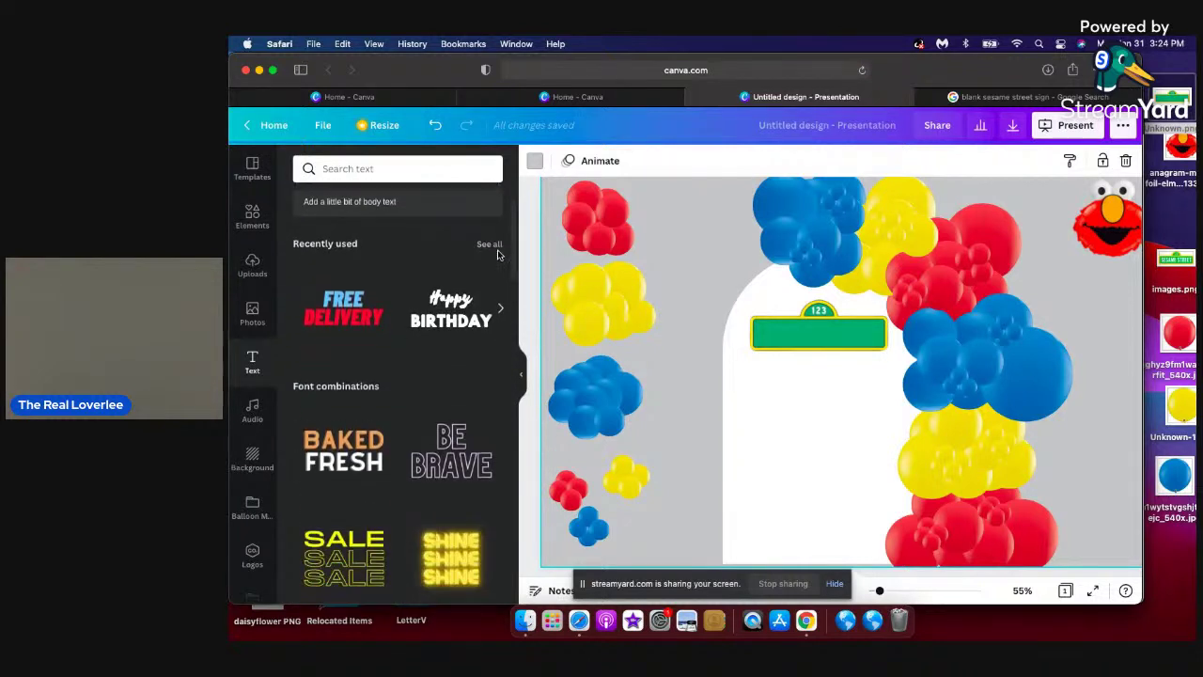
Insert the Happy Birthday font combination and delete its script "Happy" line, keeping only the BIRTHDAY text.
left_click(455, 306)
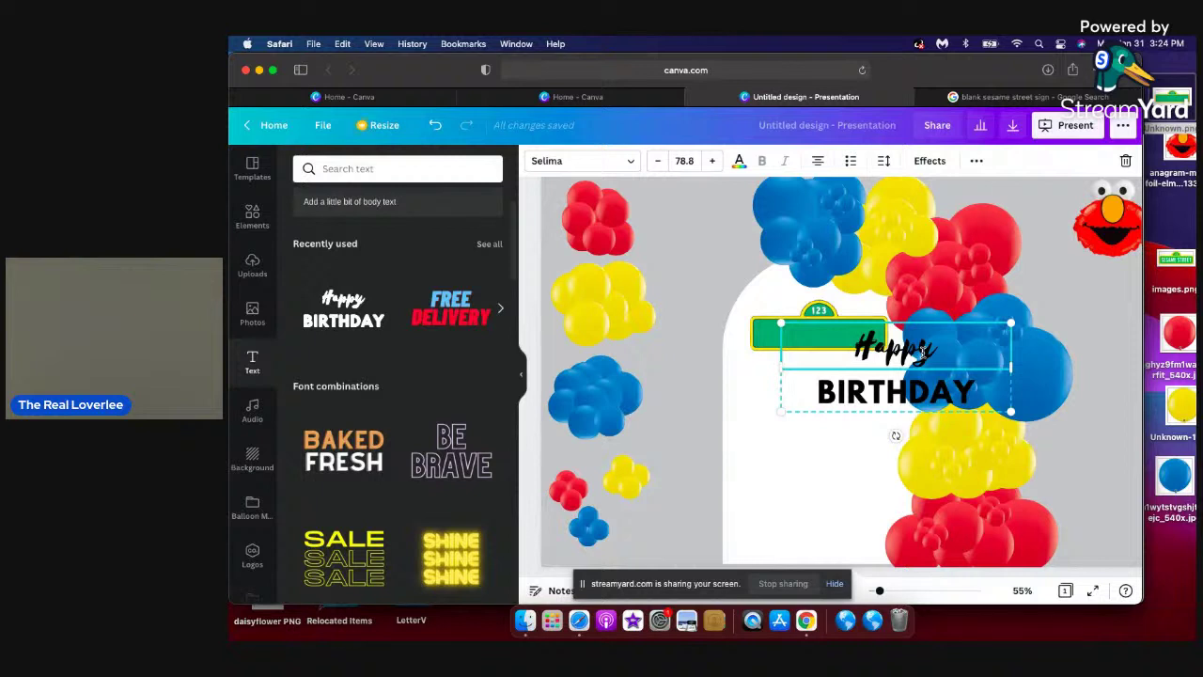
double_click(924, 350)
key("BackSpace")
key("BackSpace")
key("BackSpace")
key("BackSpace")
key("BackSpace")
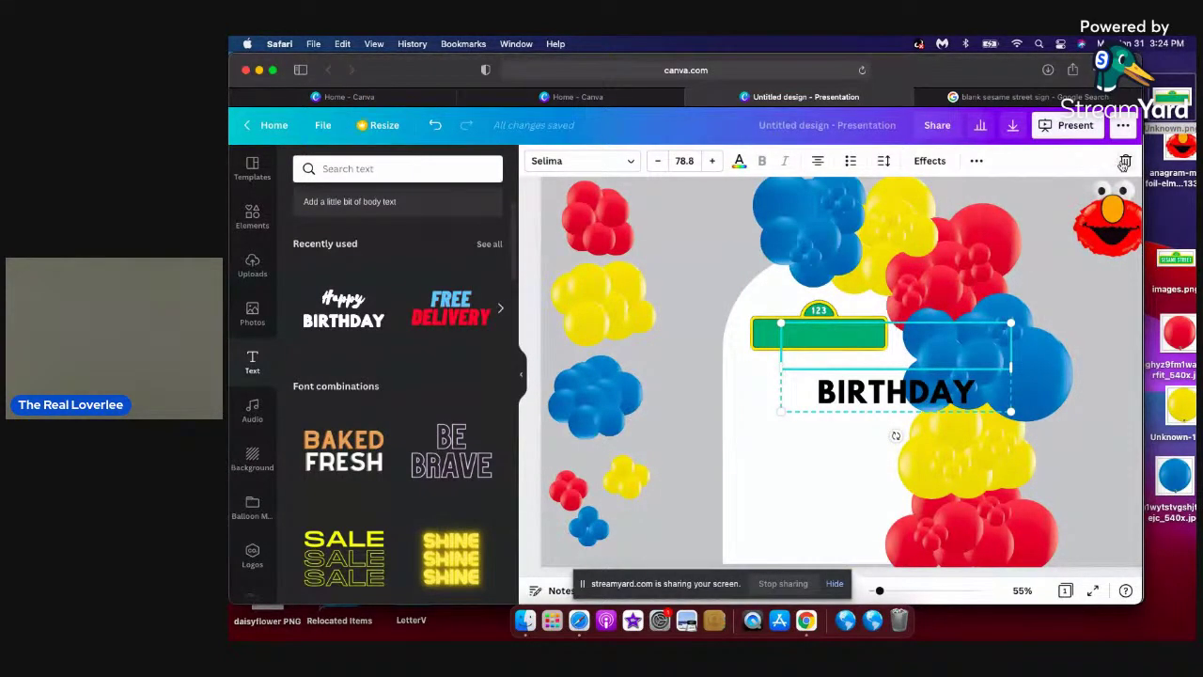
left_click(1124, 161)
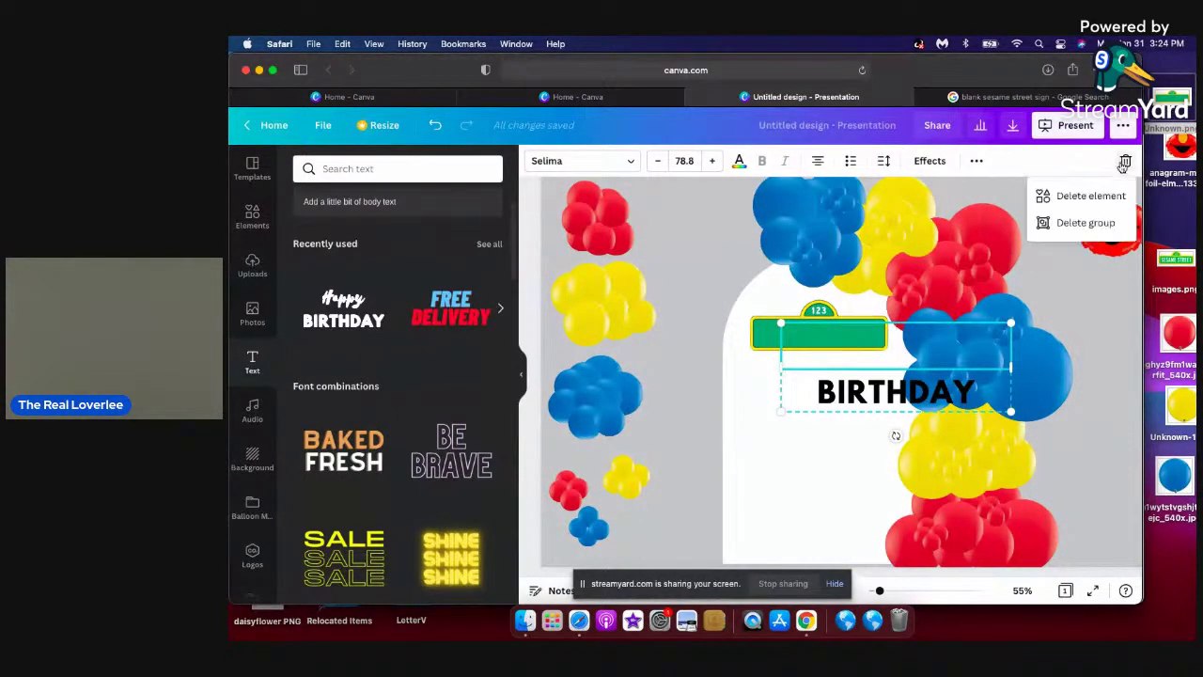
left_click(1075, 201)
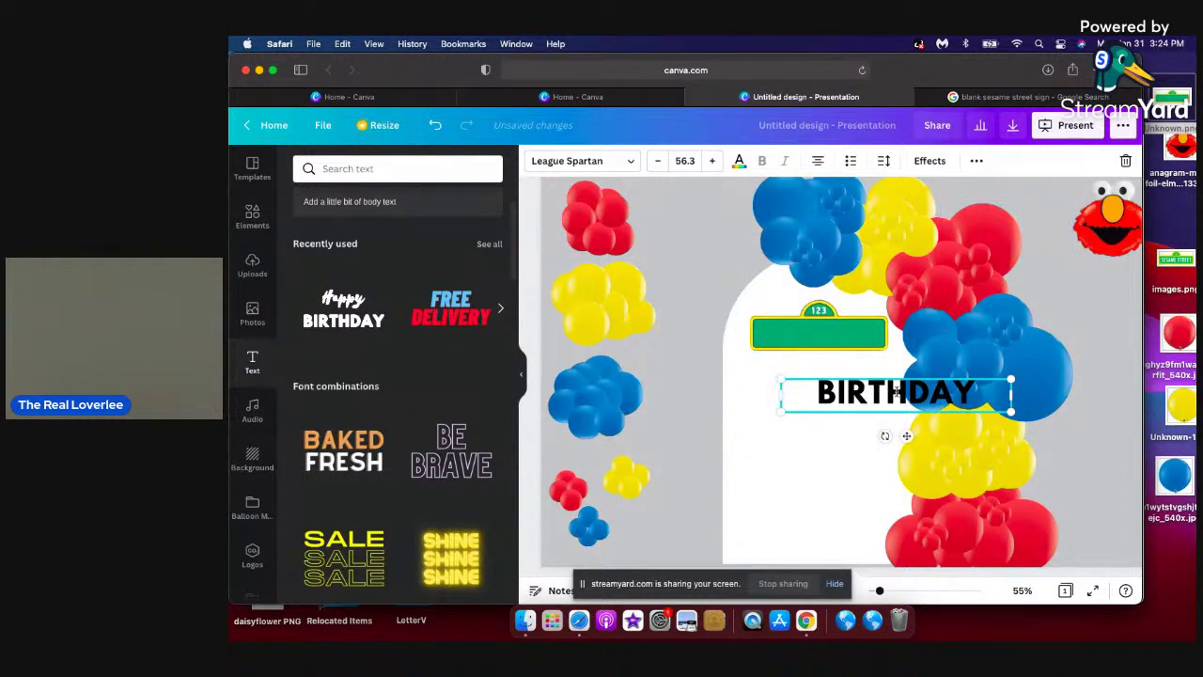
Place the BIRTHDAY text over the green area of the 123 sign and scale it down to size 40.5.
left_click_drag(898, 392, 835, 312)
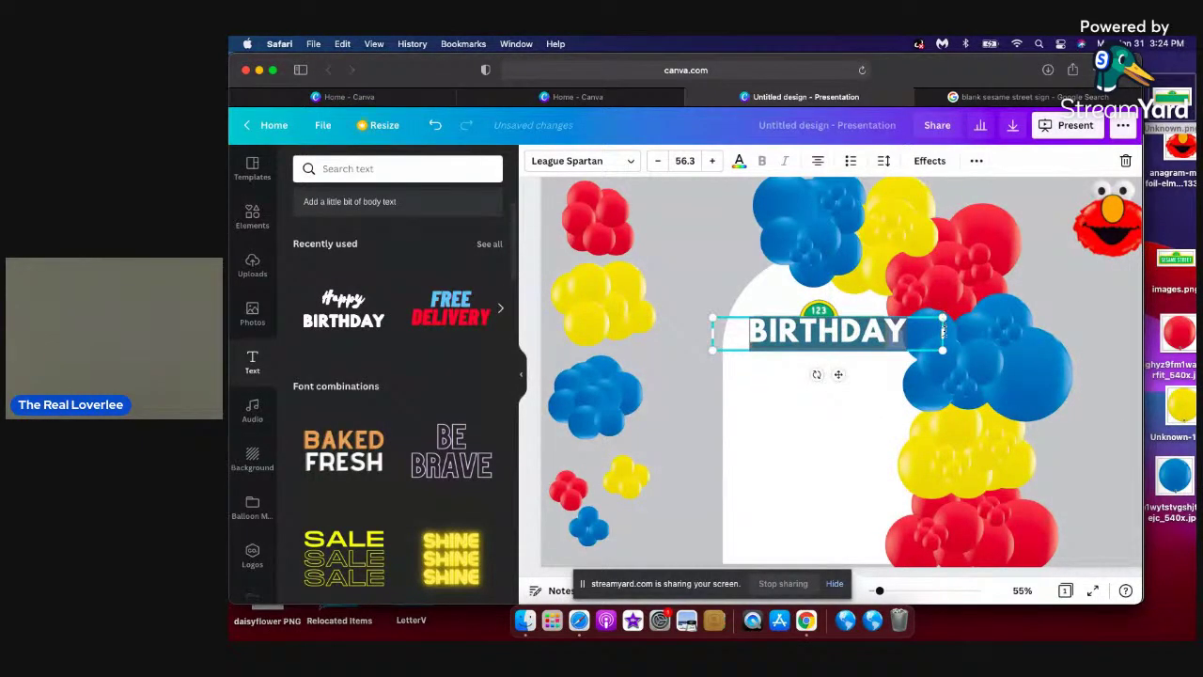
left_click_drag(914, 320, 916, 320)
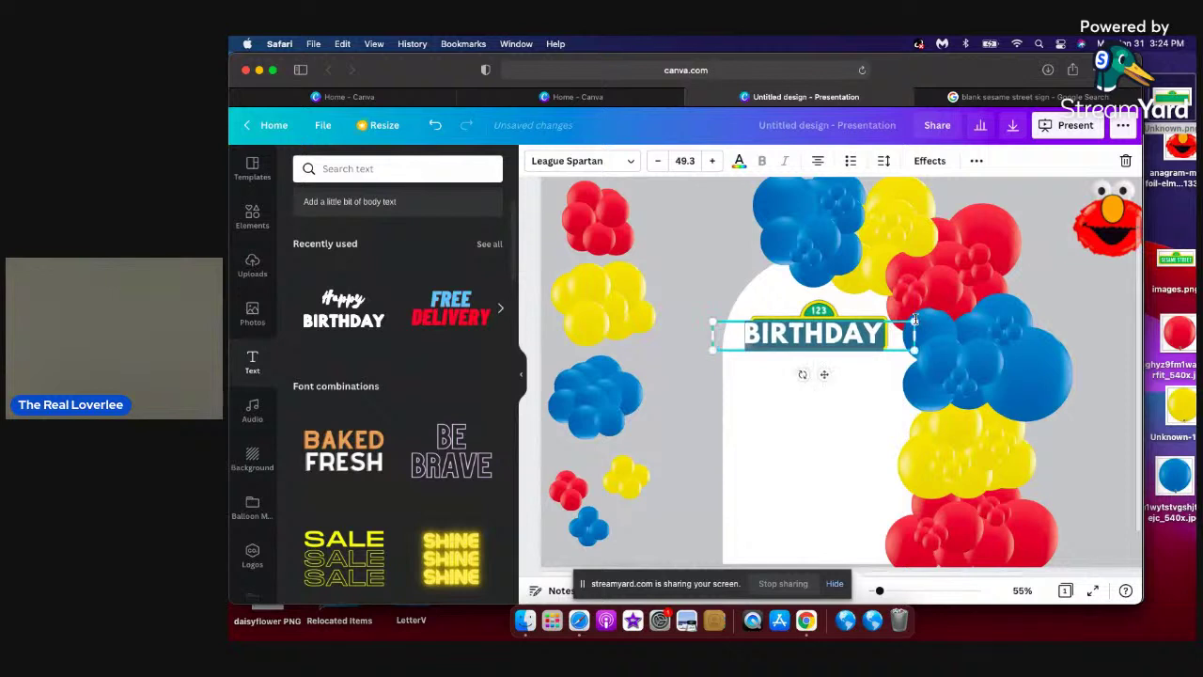
left_click_drag(713, 349, 750, 345)
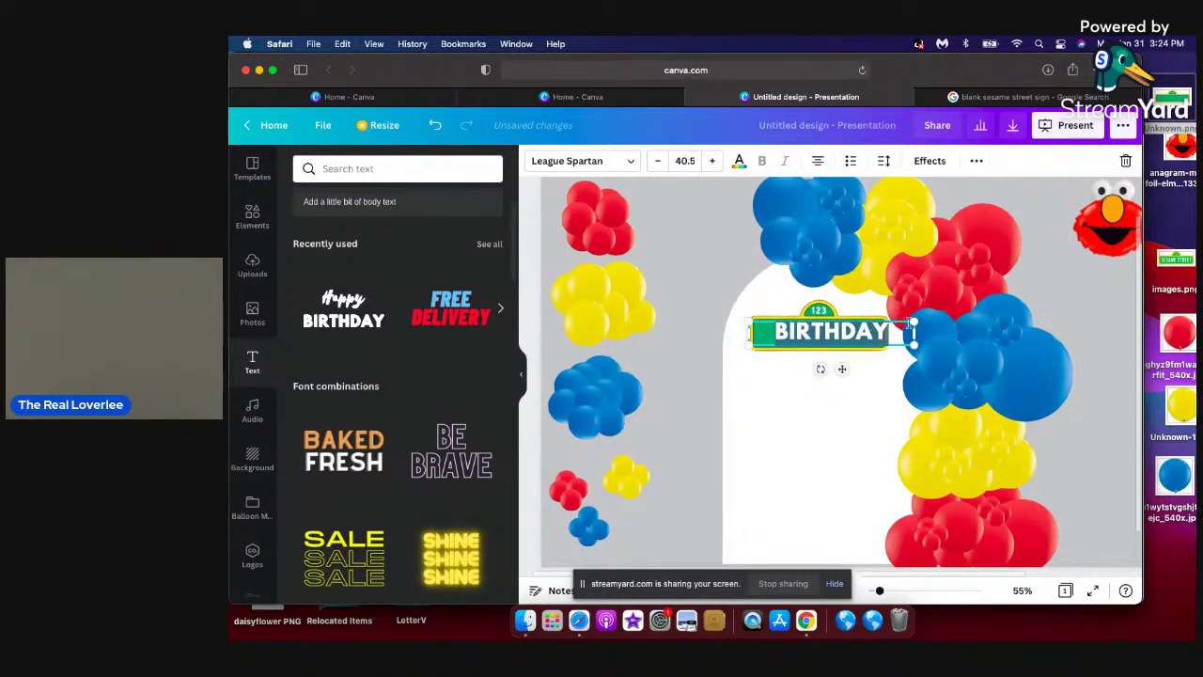
left_click_drag(900, 320, 888, 318)
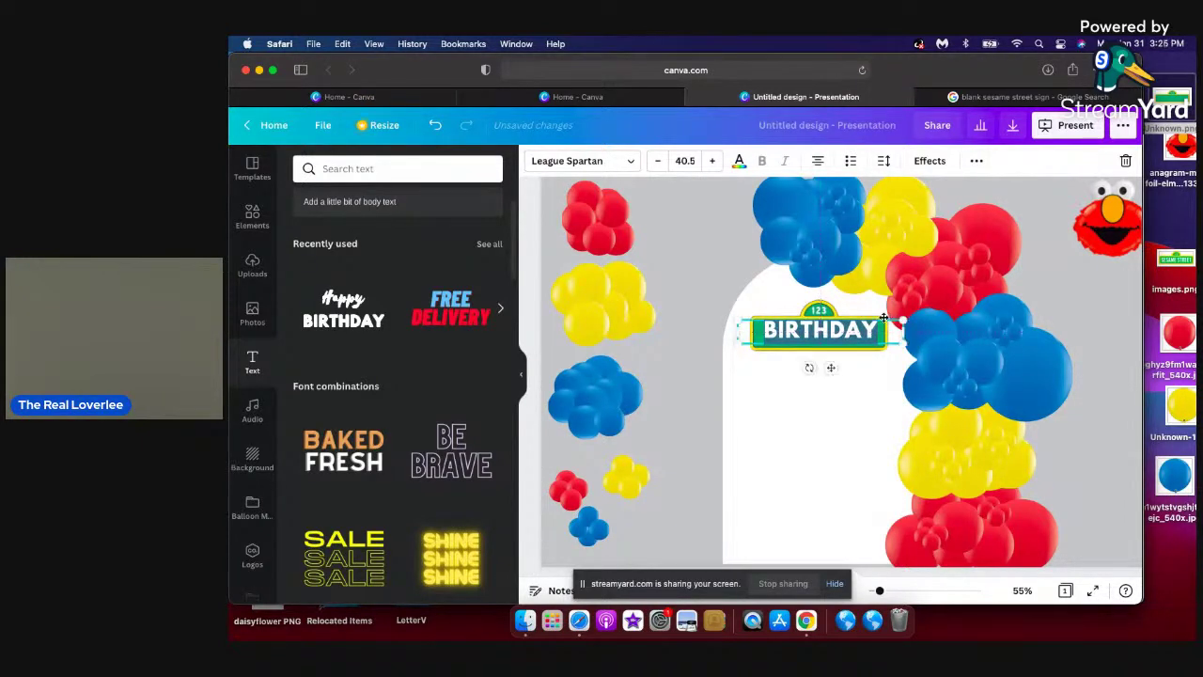
left_click(727, 280)
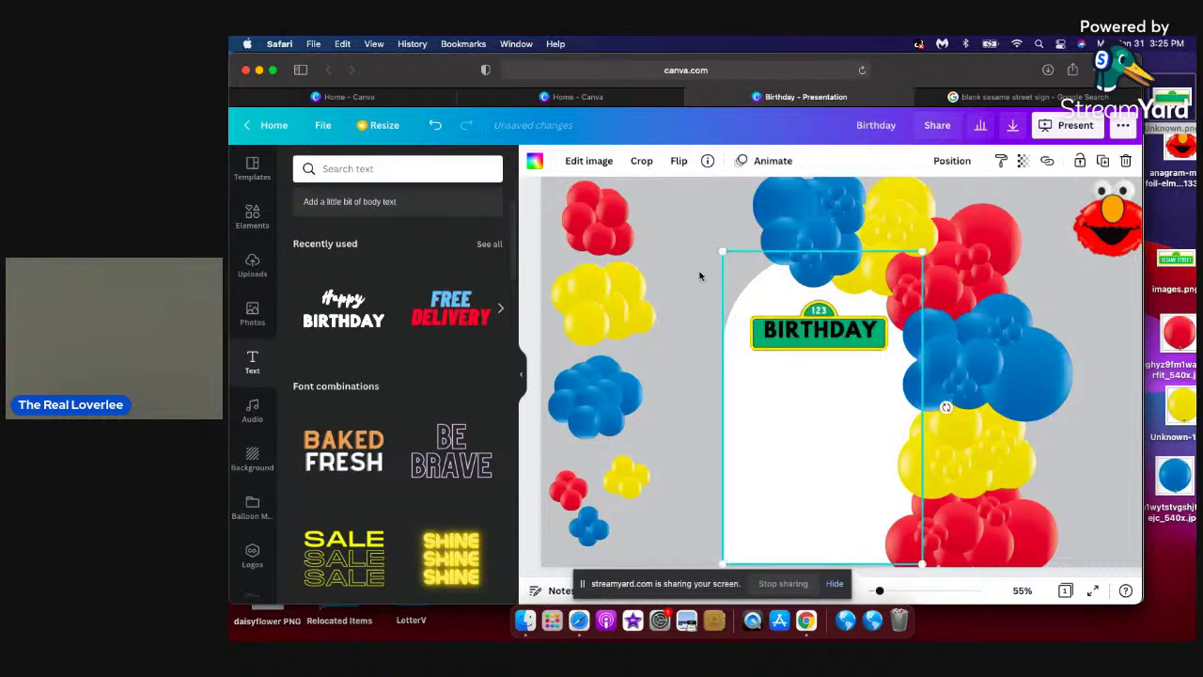
Lower the sign text slightly to sit centred on the green area and replace BIRTHDAY with the celebrant's first name in capitals.
left_click(824, 329)
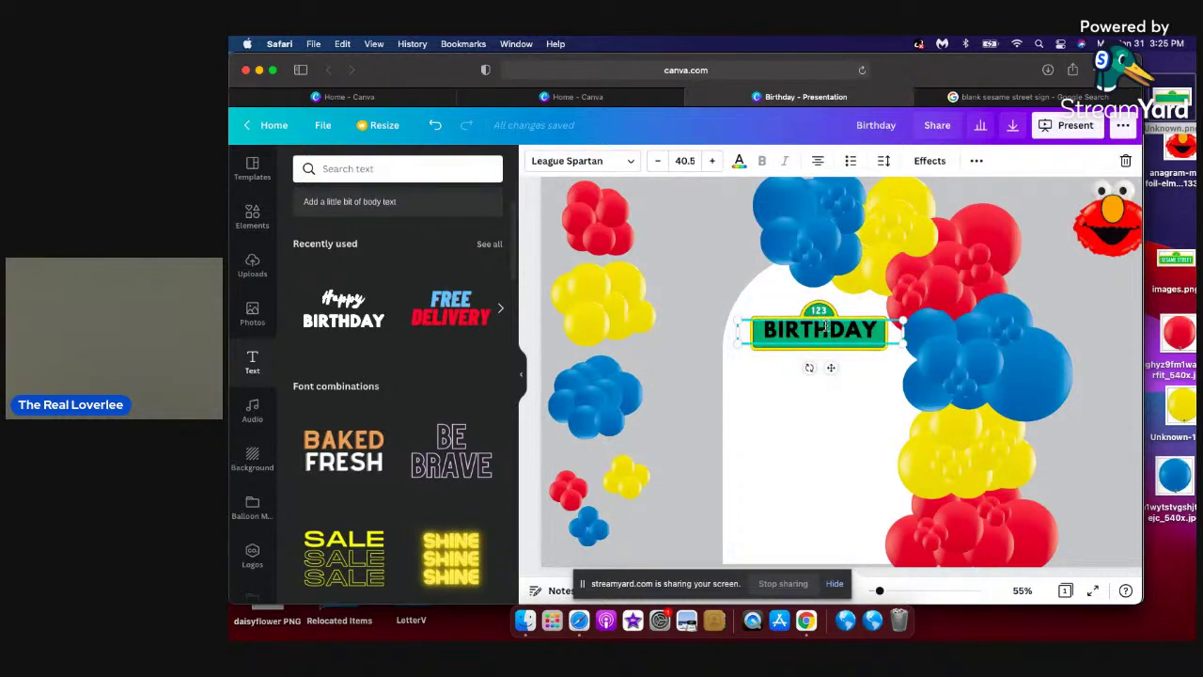
left_click_drag(825, 325, 826, 328)
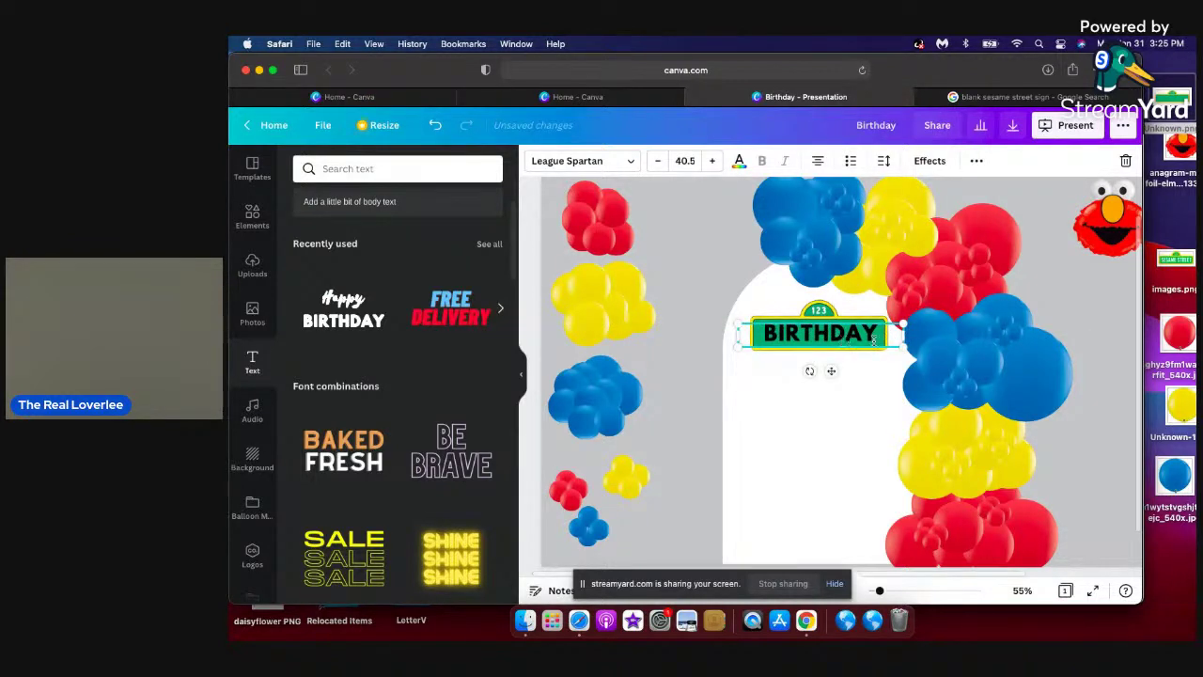
double_click(873, 337)
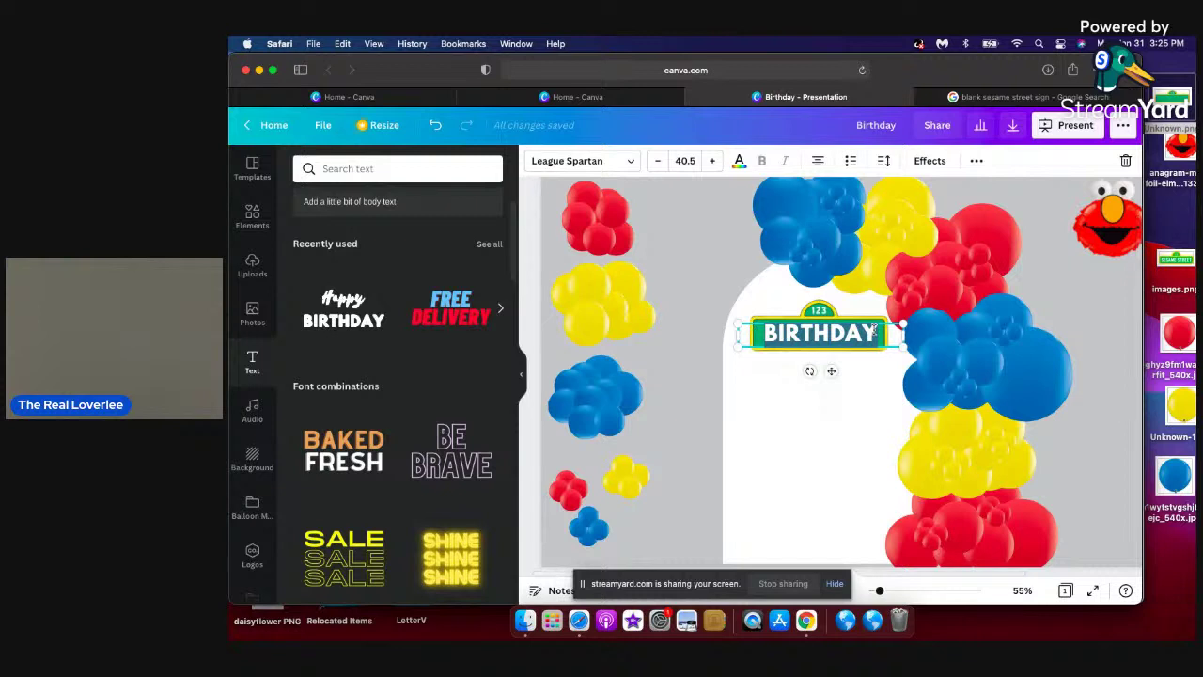
type("SAB")
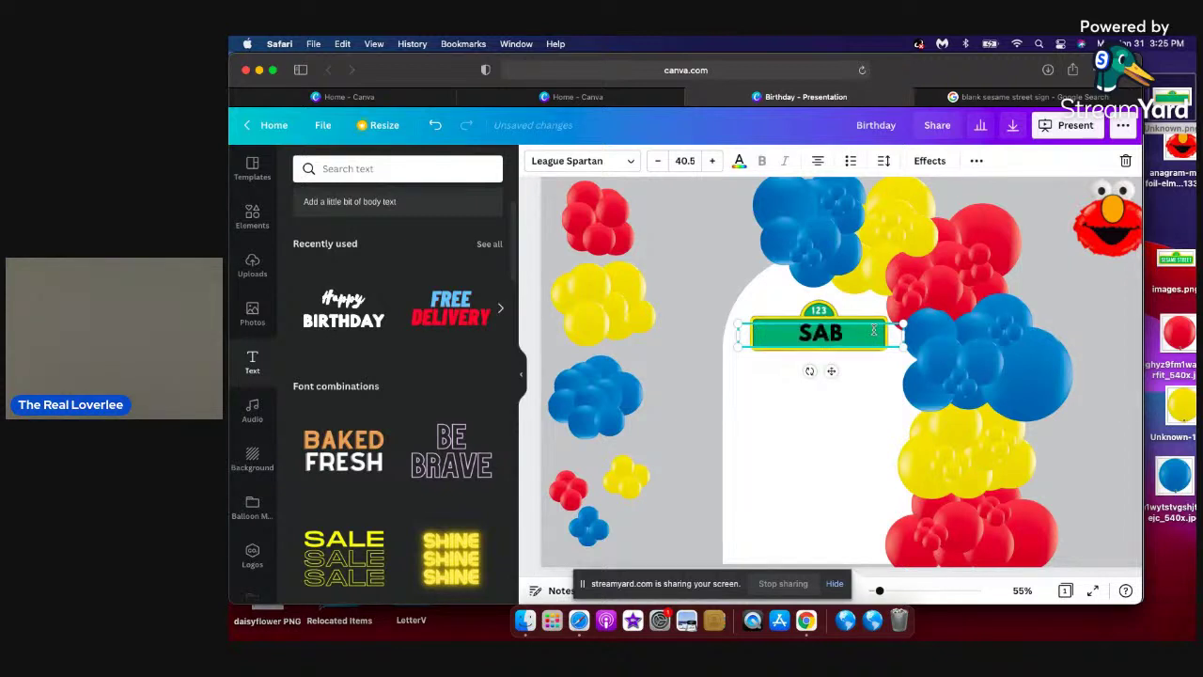
type("RINA")
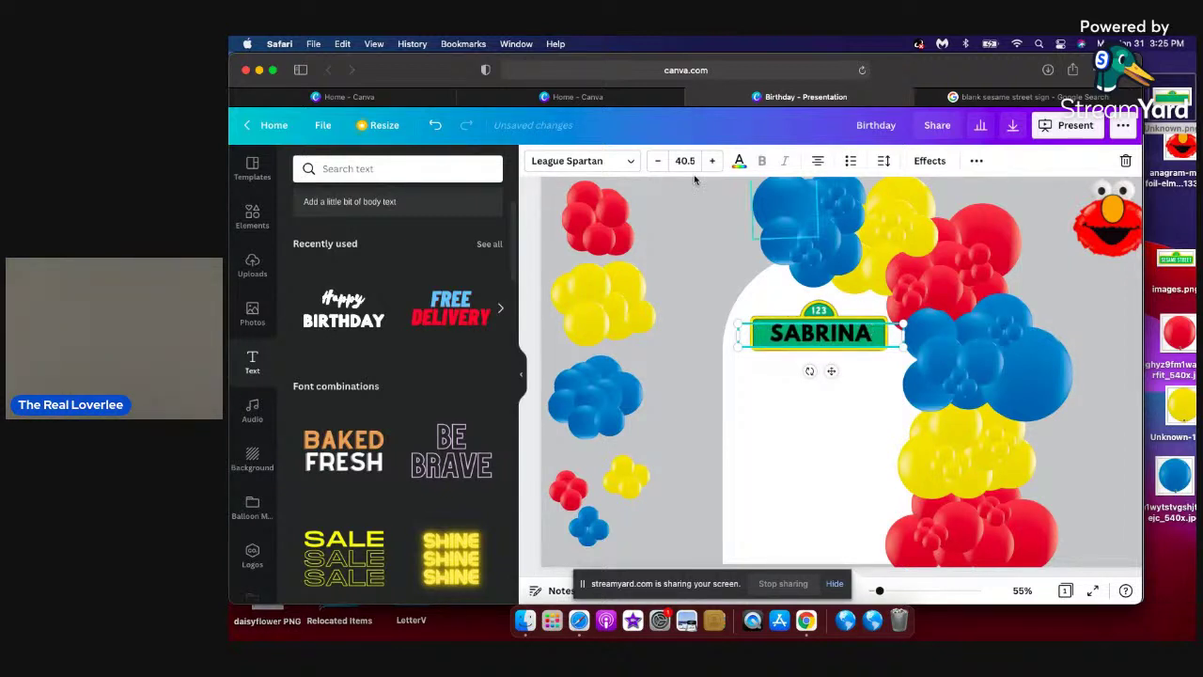
Colour the name on the 123 sign white and deselect it.
left_click(738, 162)
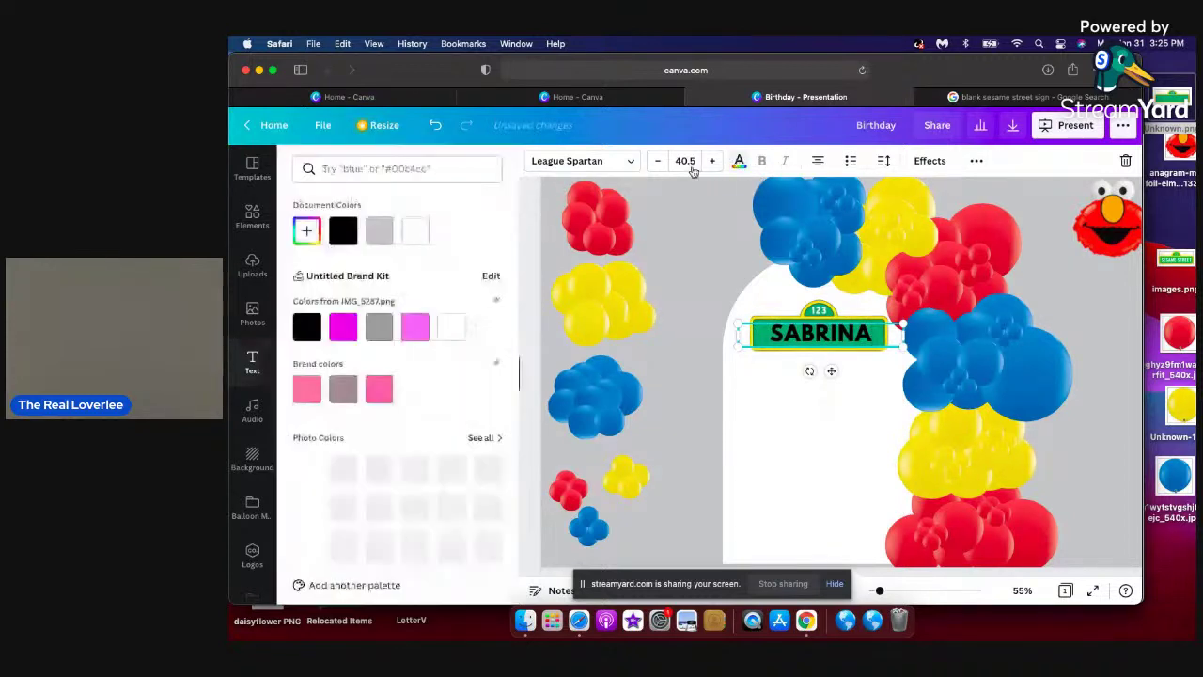
left_click(419, 235)
left_click(420, 235)
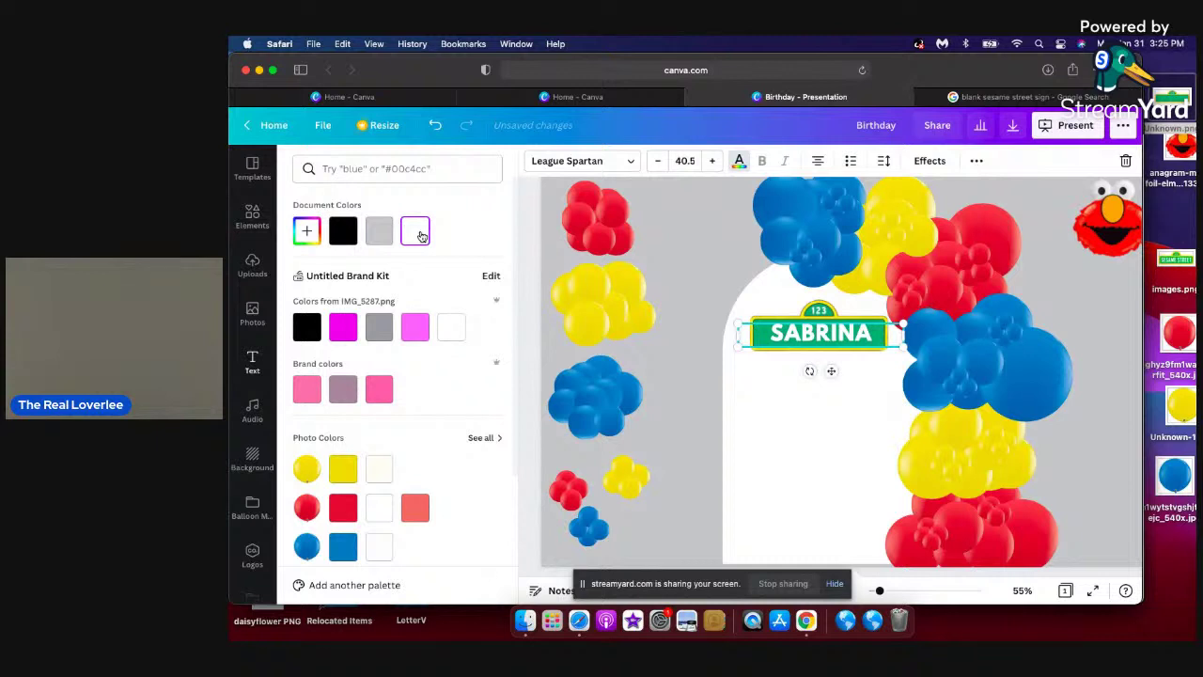
key("Escape")
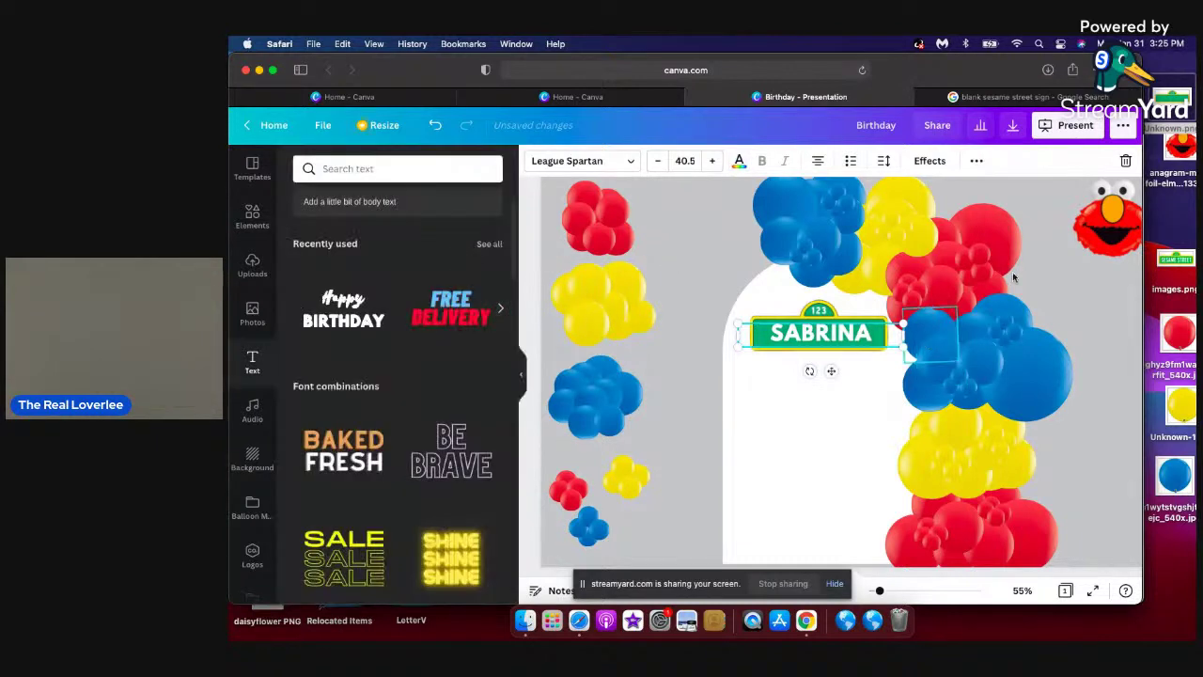
left_click(1102, 303)
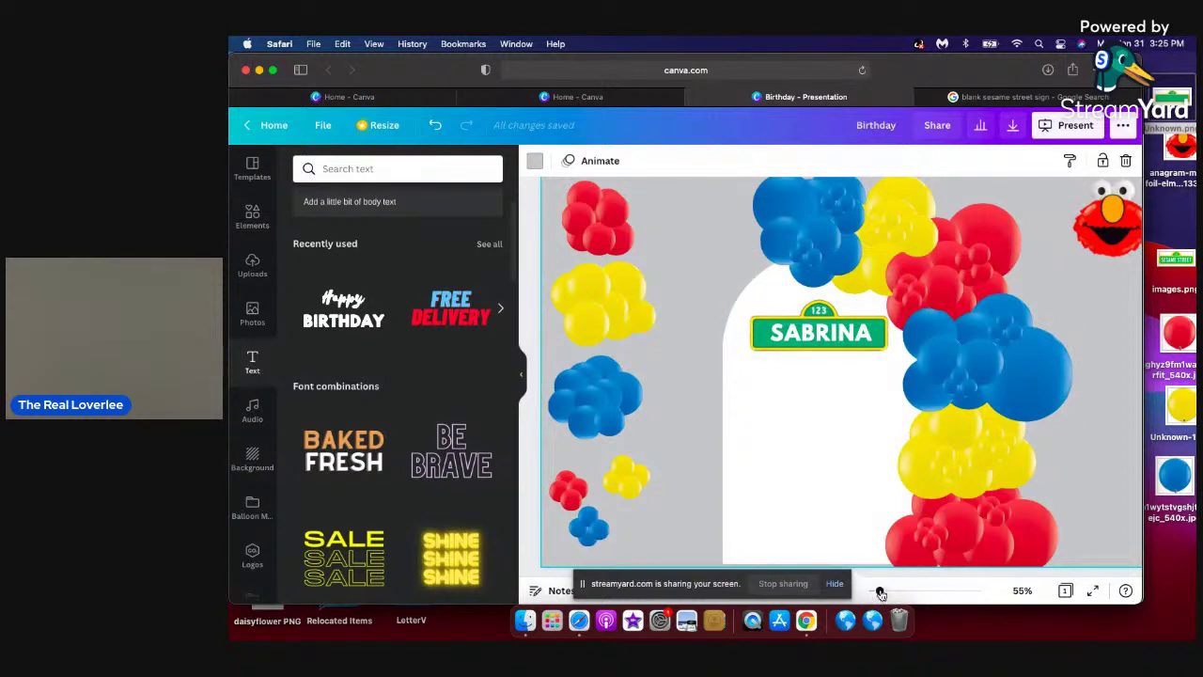
Duplicate the Elmo balloon, place the copy over the large blue balloon on the arch's outer edge and enlarge it slightly.
left_click_drag(879, 592, 876, 590)
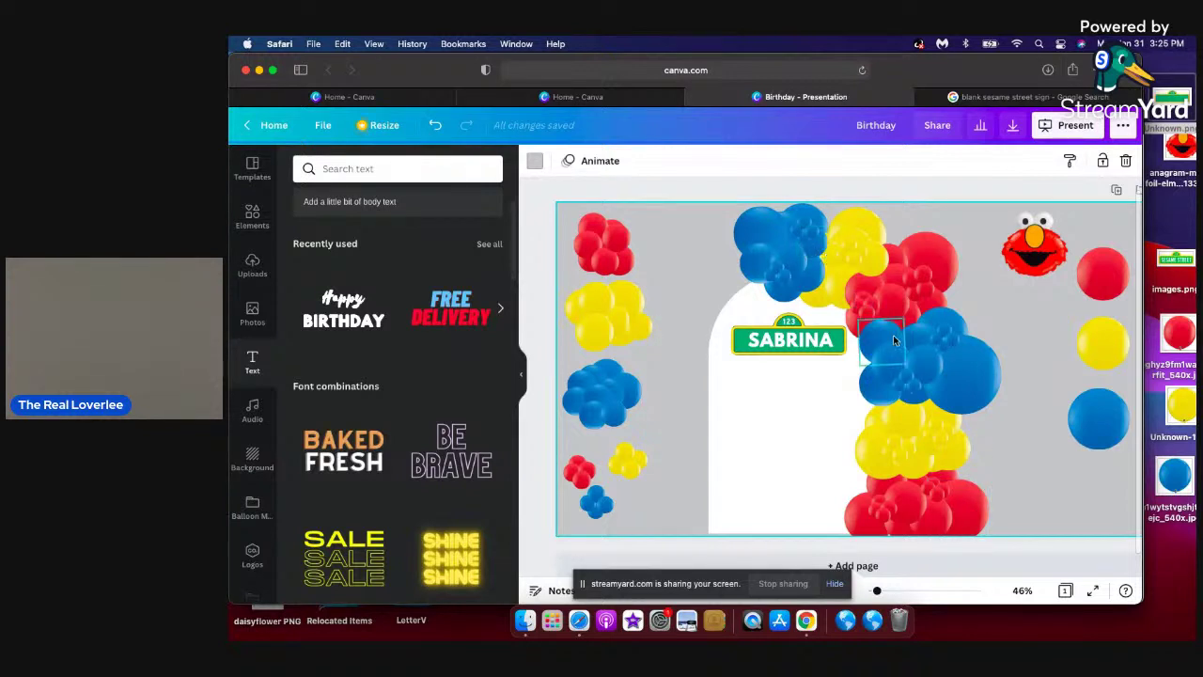
left_click(1042, 273)
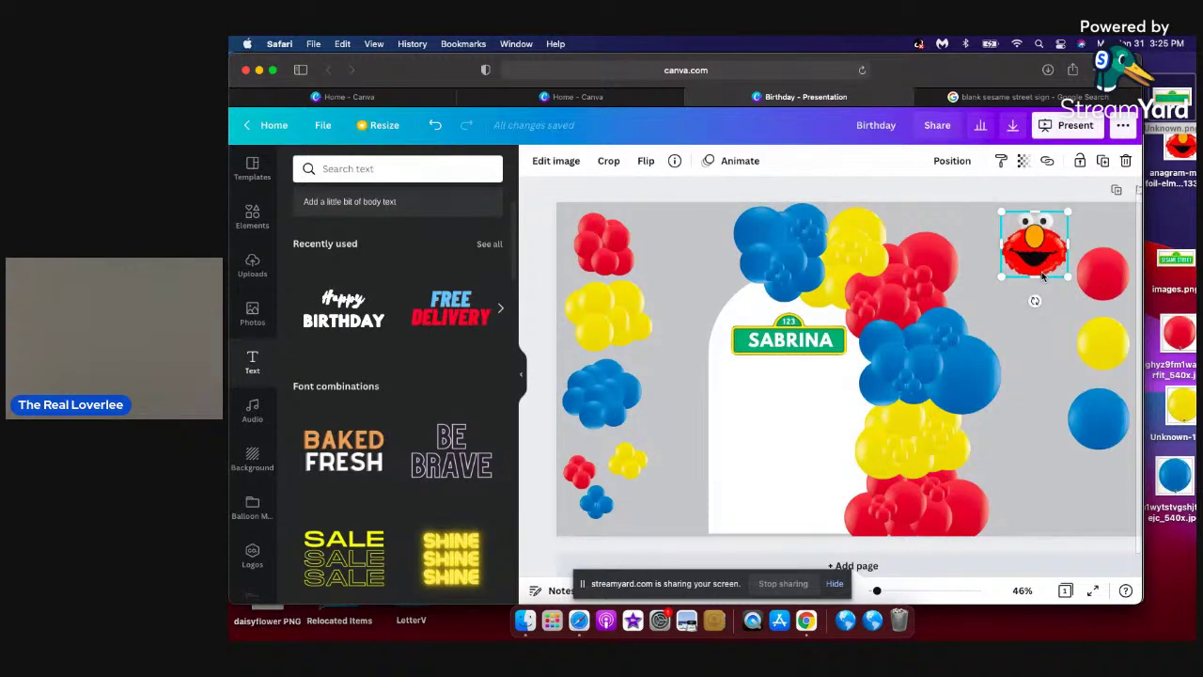
left_click(1102, 160)
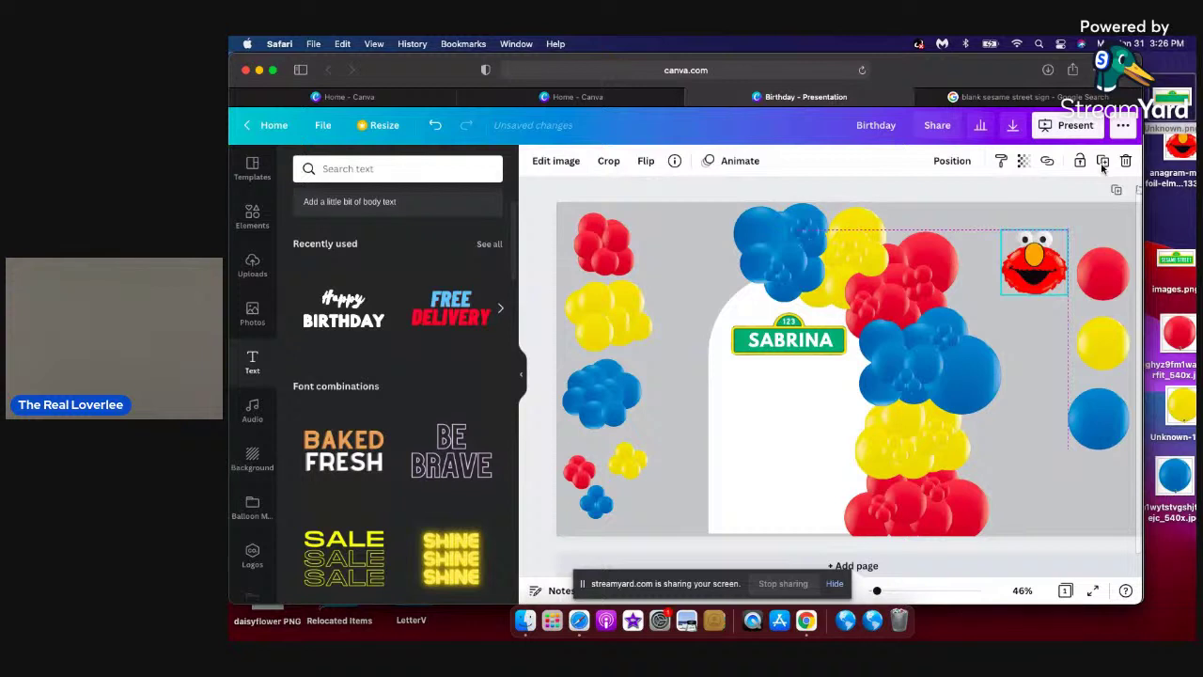
left_click(1103, 161)
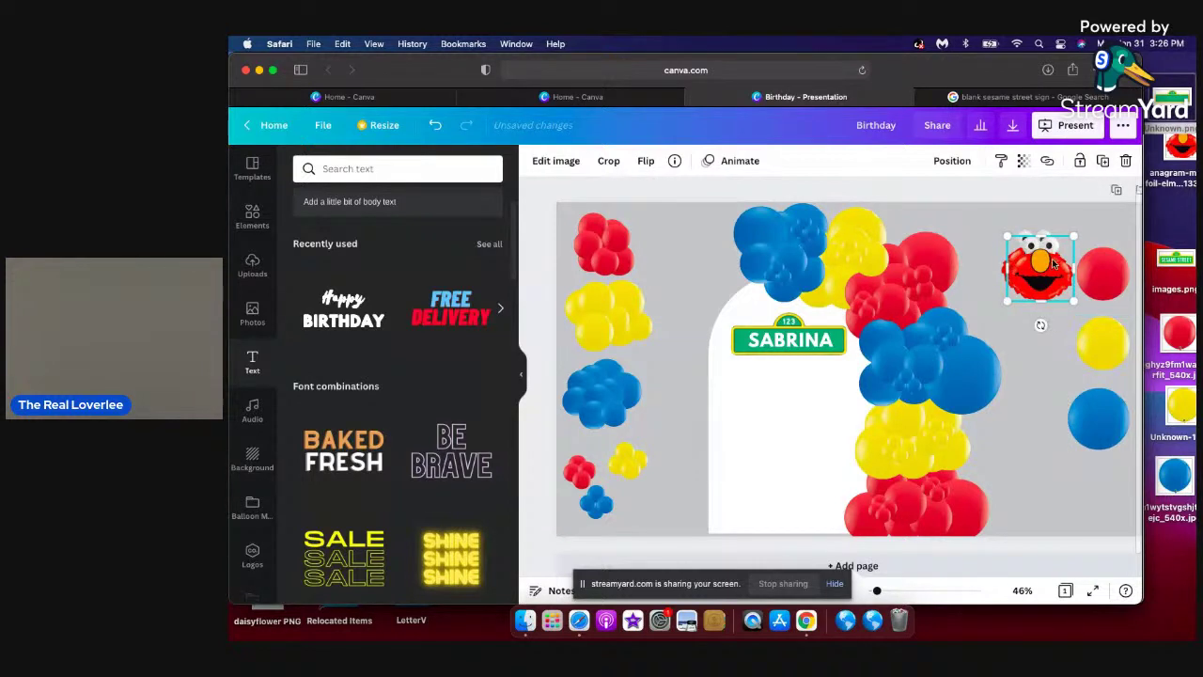
left_click_drag(1045, 265, 942, 400)
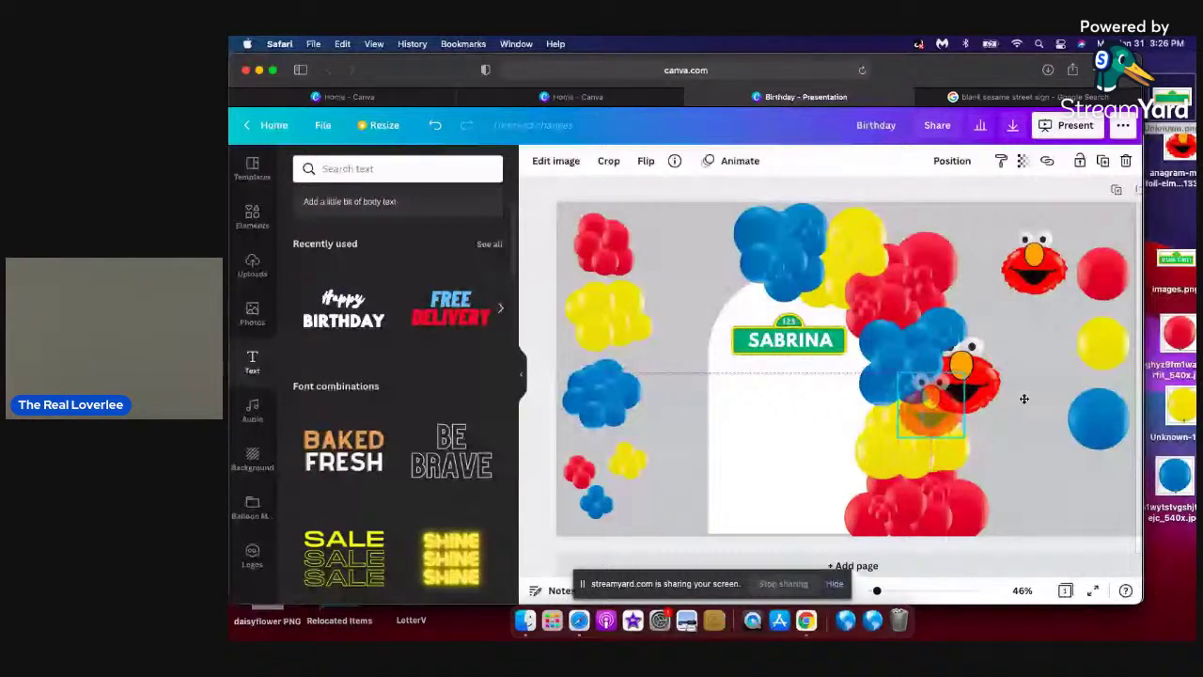
Bring the Elmo balloon on the arch forward in the layer order, in front of the blue balloons.
left_click(973, 380)
left_click(952, 161)
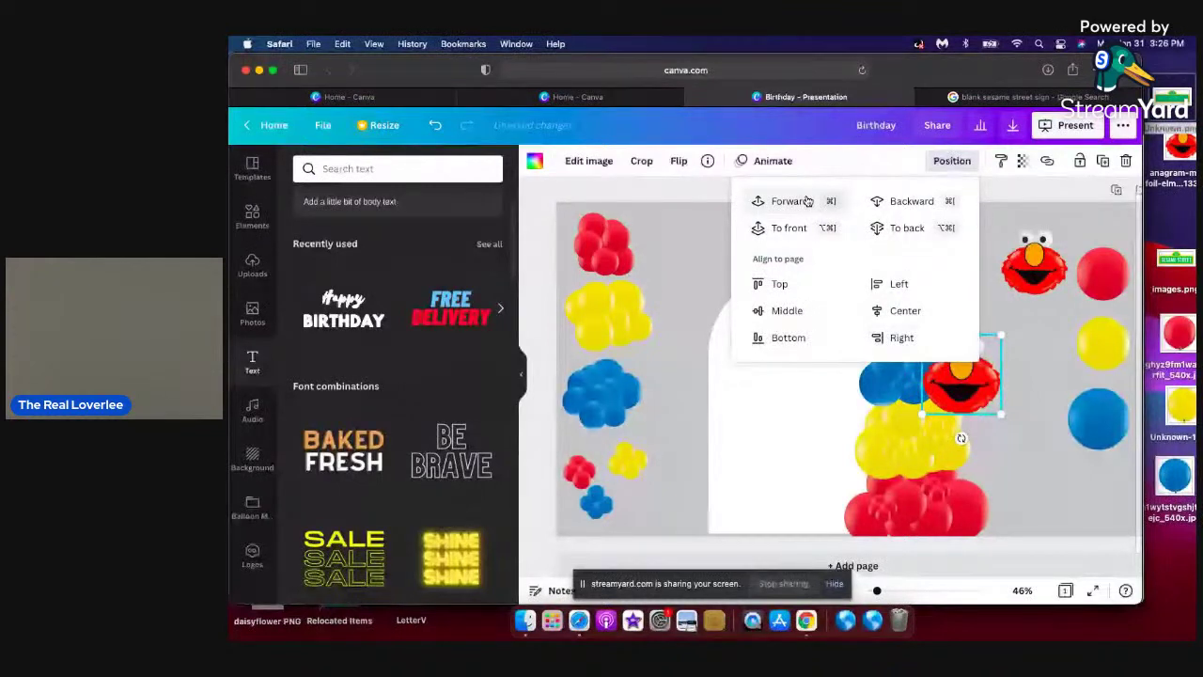
left_click(1035, 347)
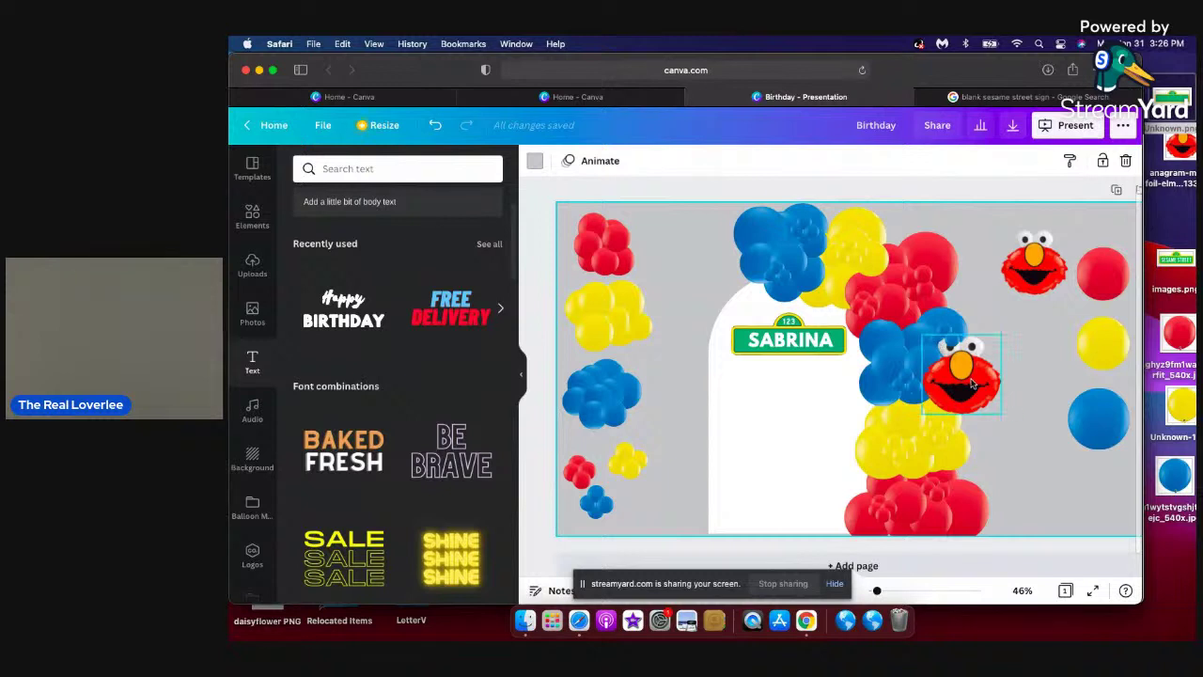
left_click(942, 161)
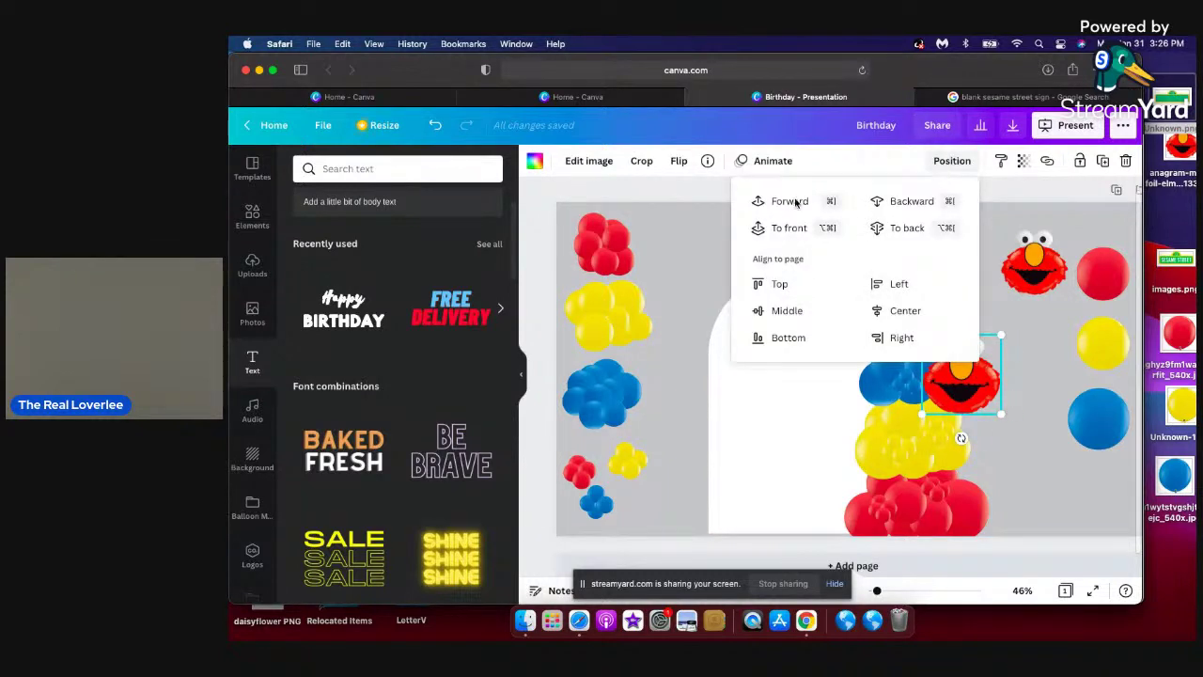
left_click(795, 202)
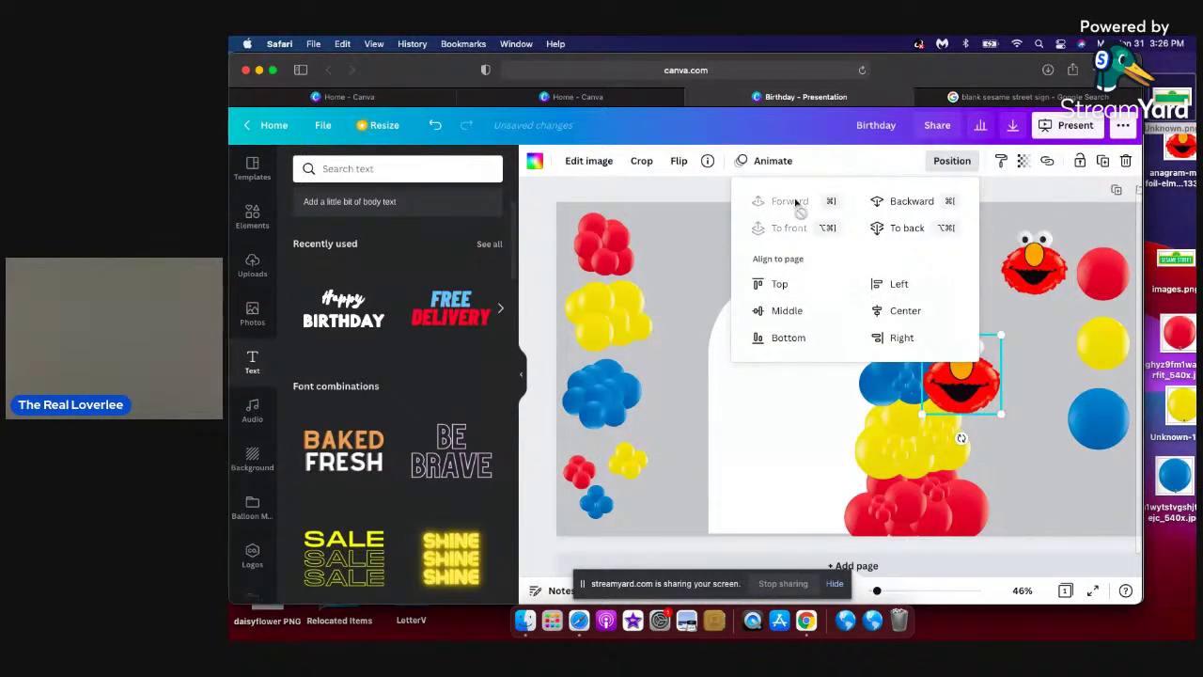
left_click(1044, 380)
left_click(1044, 380)
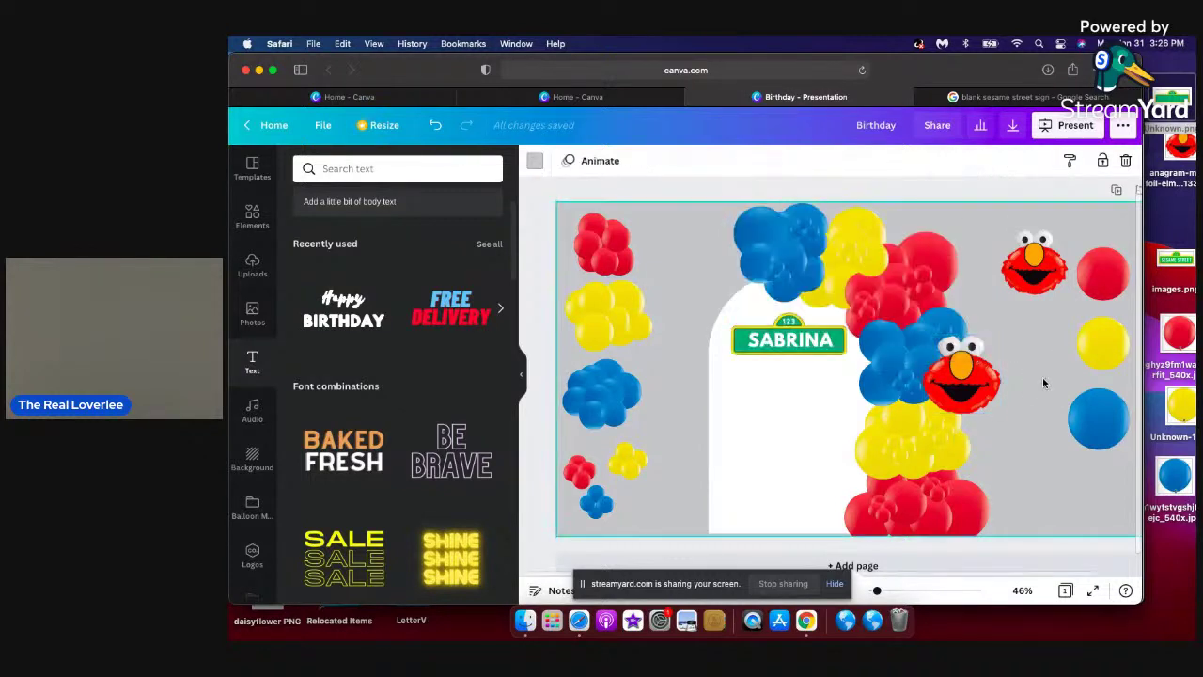
Move the Elmo balloon inward to where the blue and yellow clusters meet on the arch and bring it forward over the yellow balloons.
left_click(964, 374)
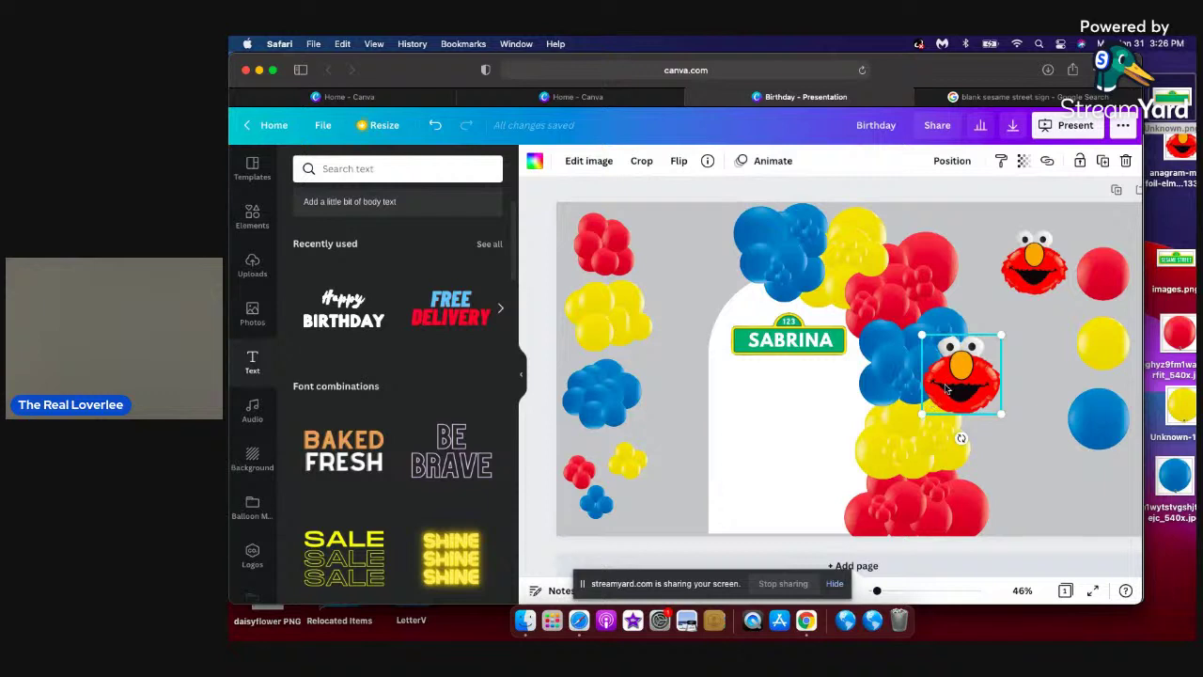
left_click_drag(960, 382, 926, 393)
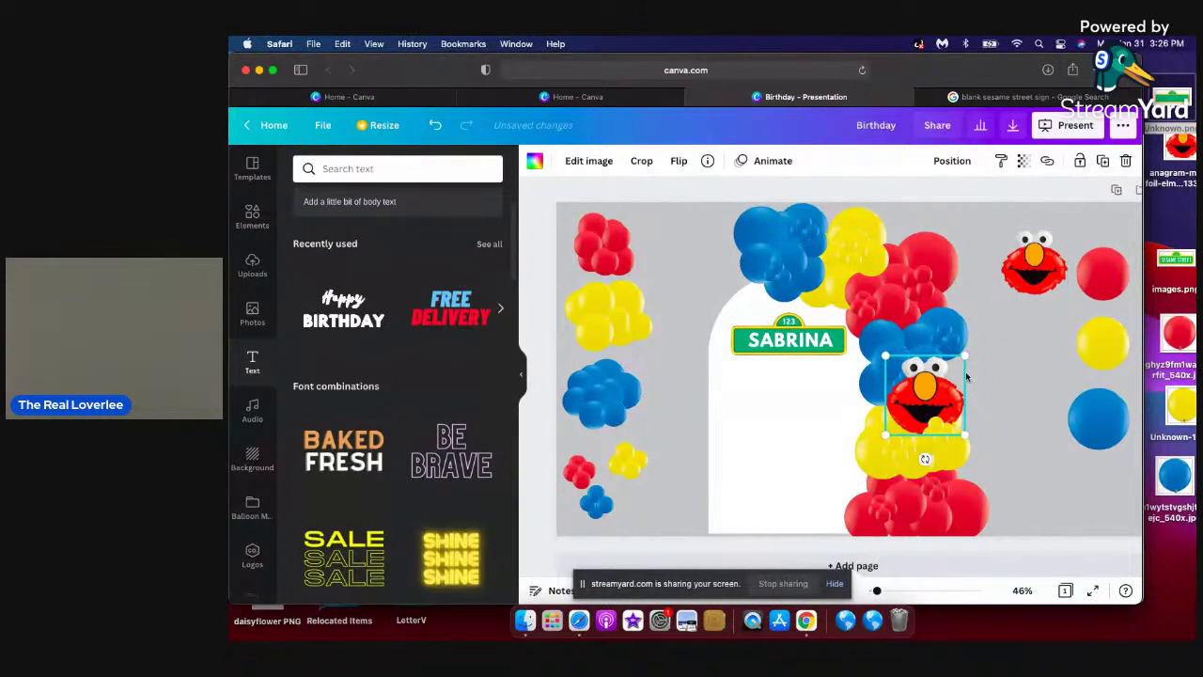
left_click(952, 161)
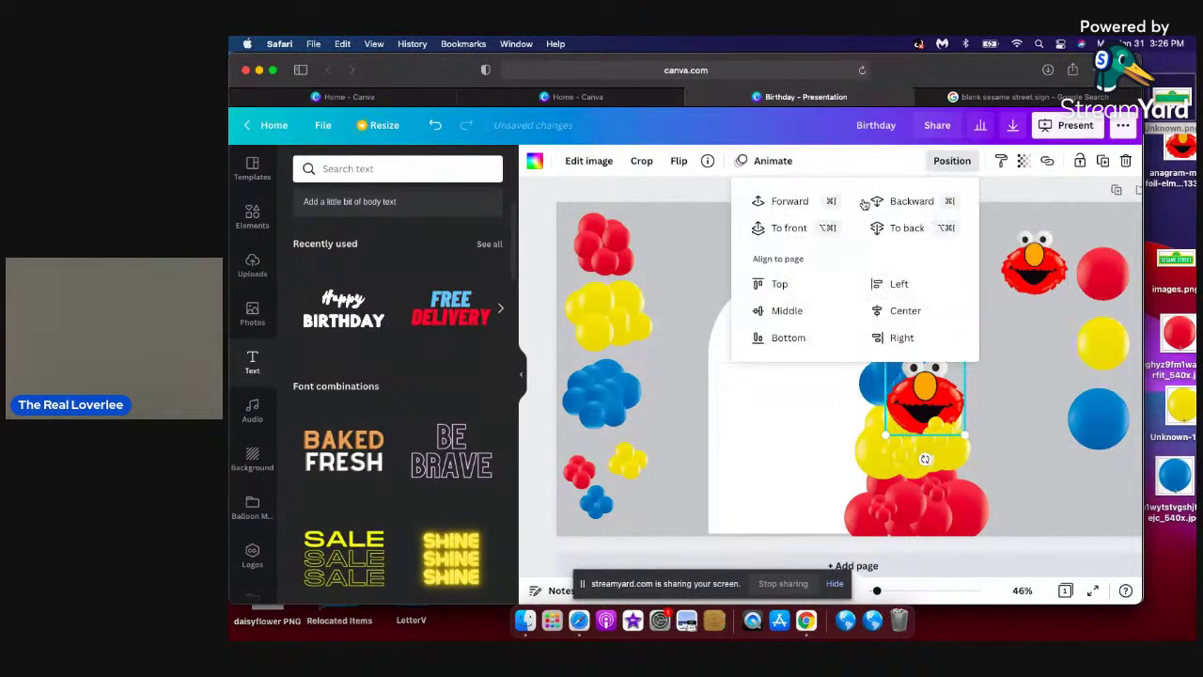
left_click(795, 201)
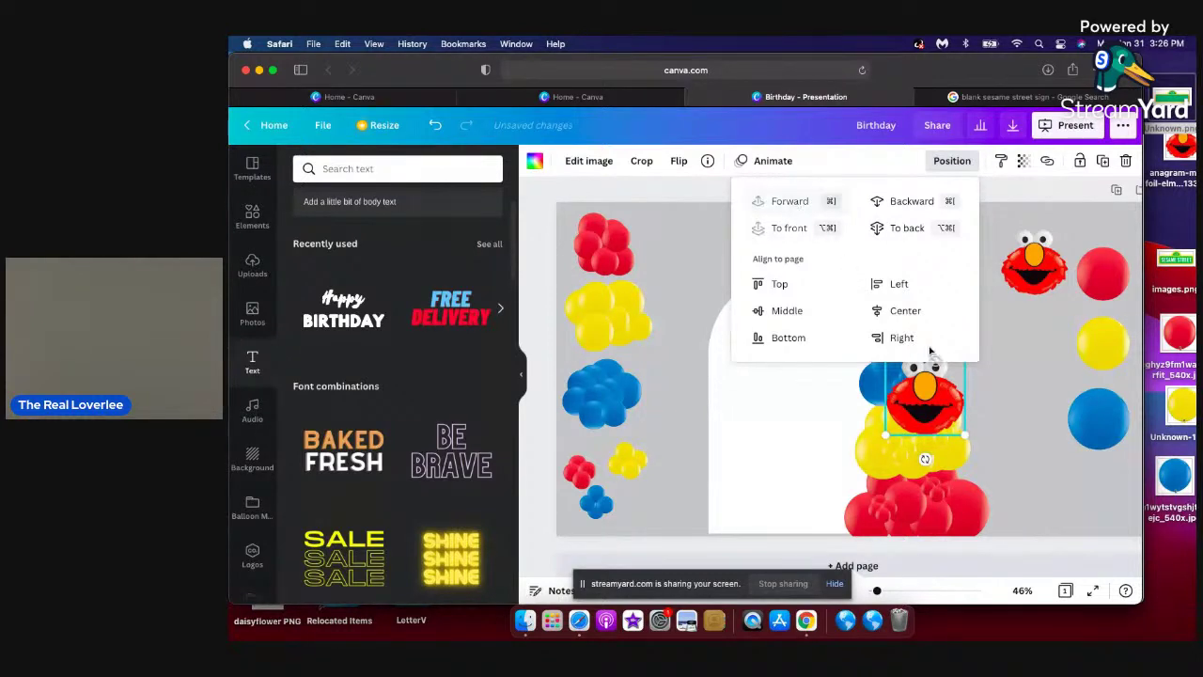
left_click(977, 355)
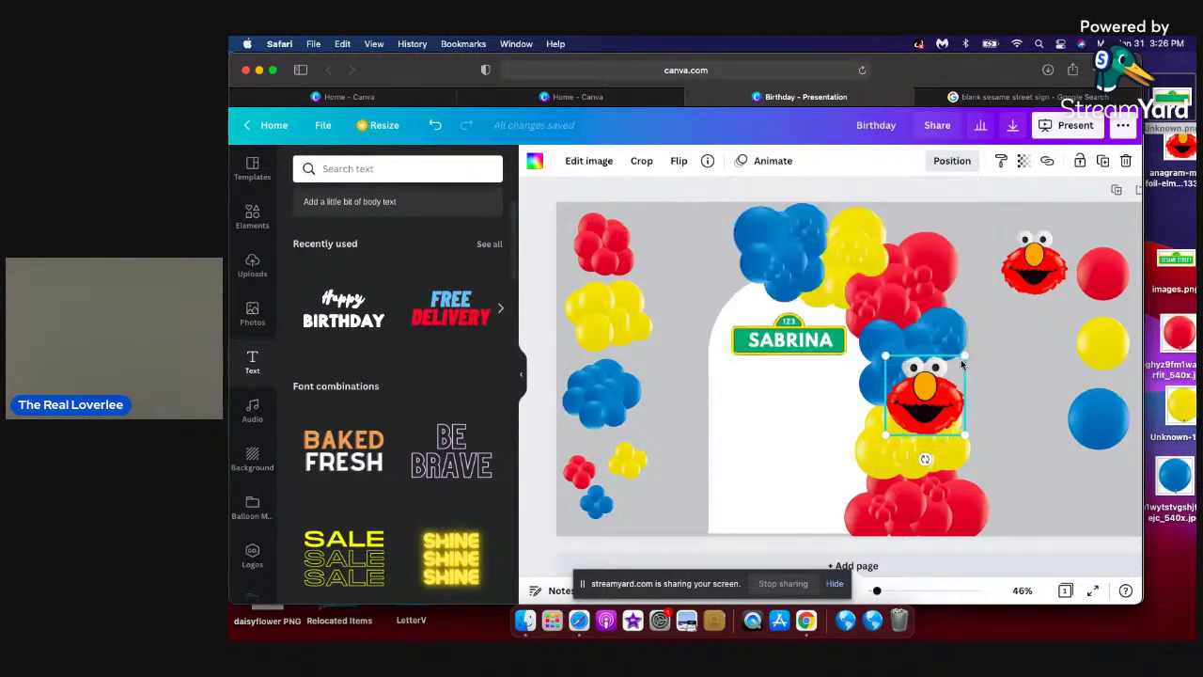
Shrink the Elmo balloon slightly and move it aside to the garland's inner edge, partly over the white arch panel.
left_click(961, 361)
left_click(935, 383)
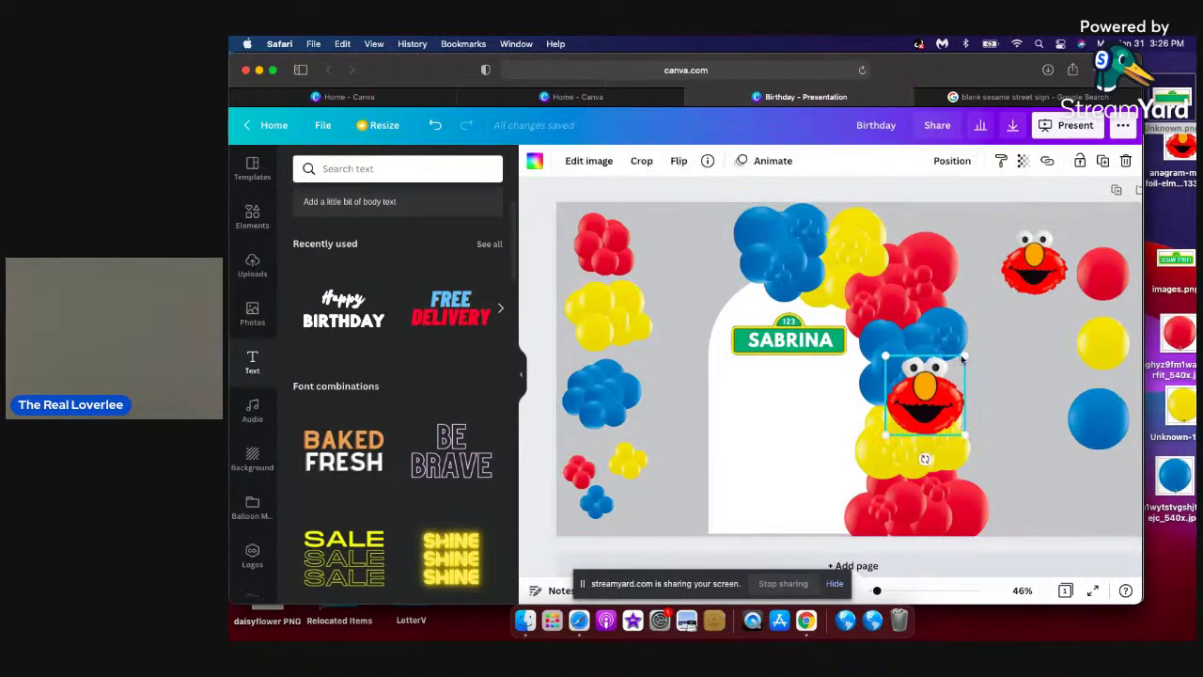
left_click_drag(964, 358, 931, 394)
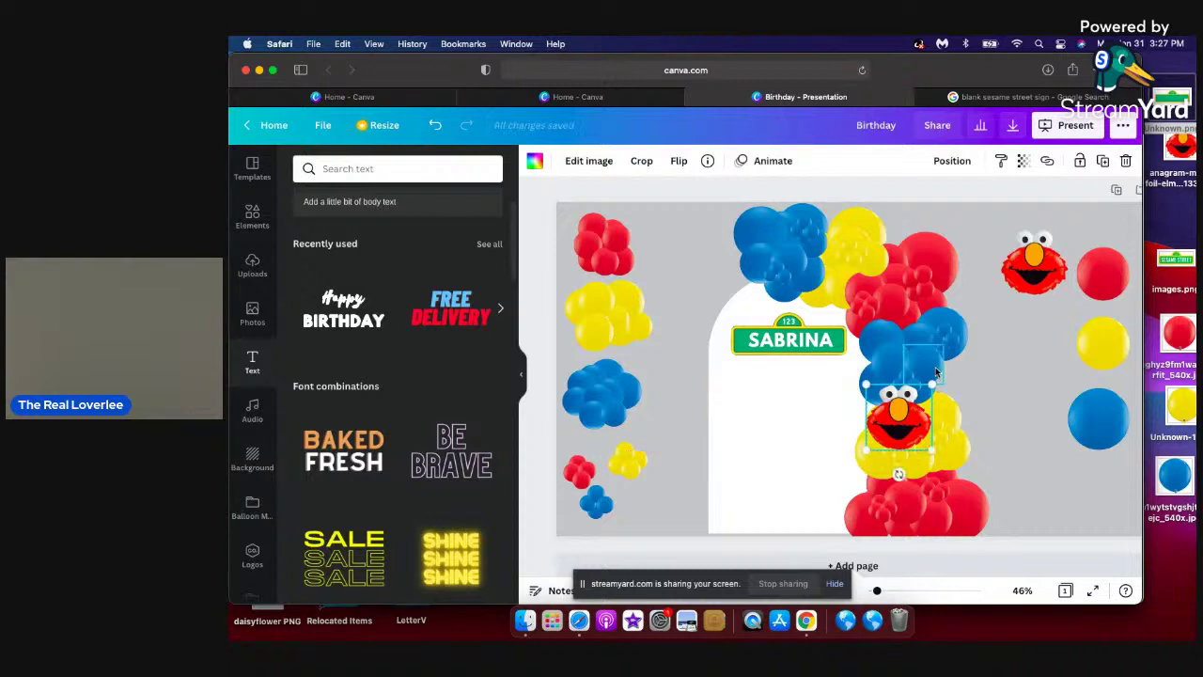
left_click(909, 411)
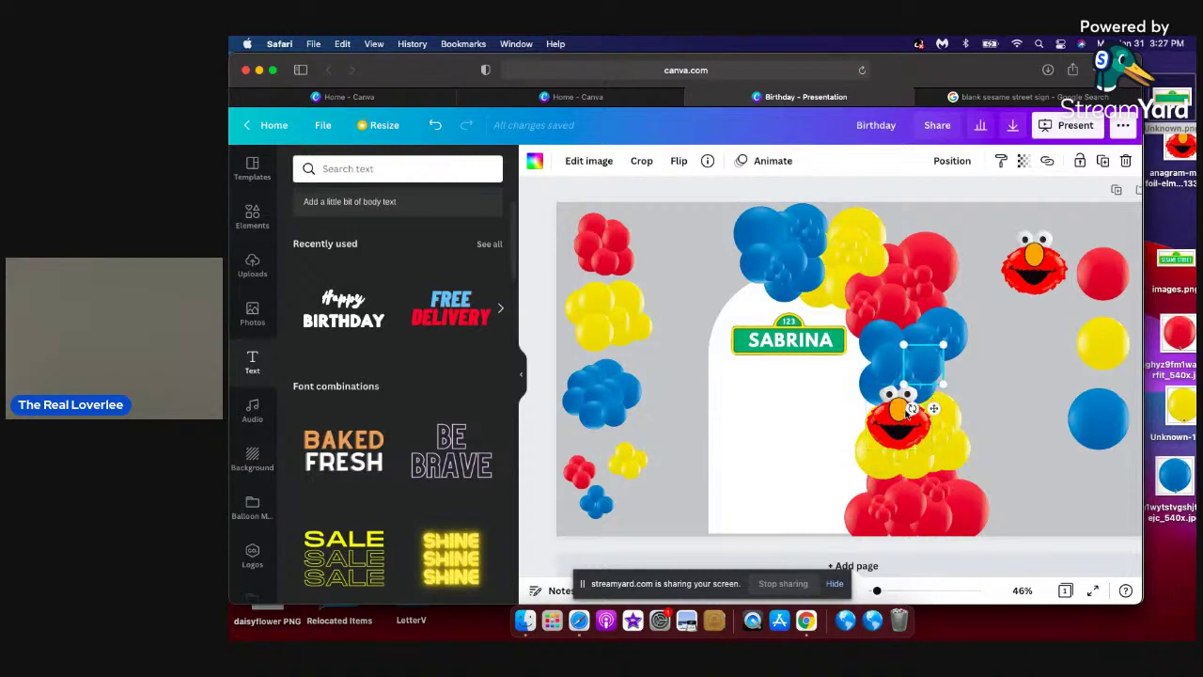
left_click(907, 414)
left_click_drag(897, 430, 851, 428)
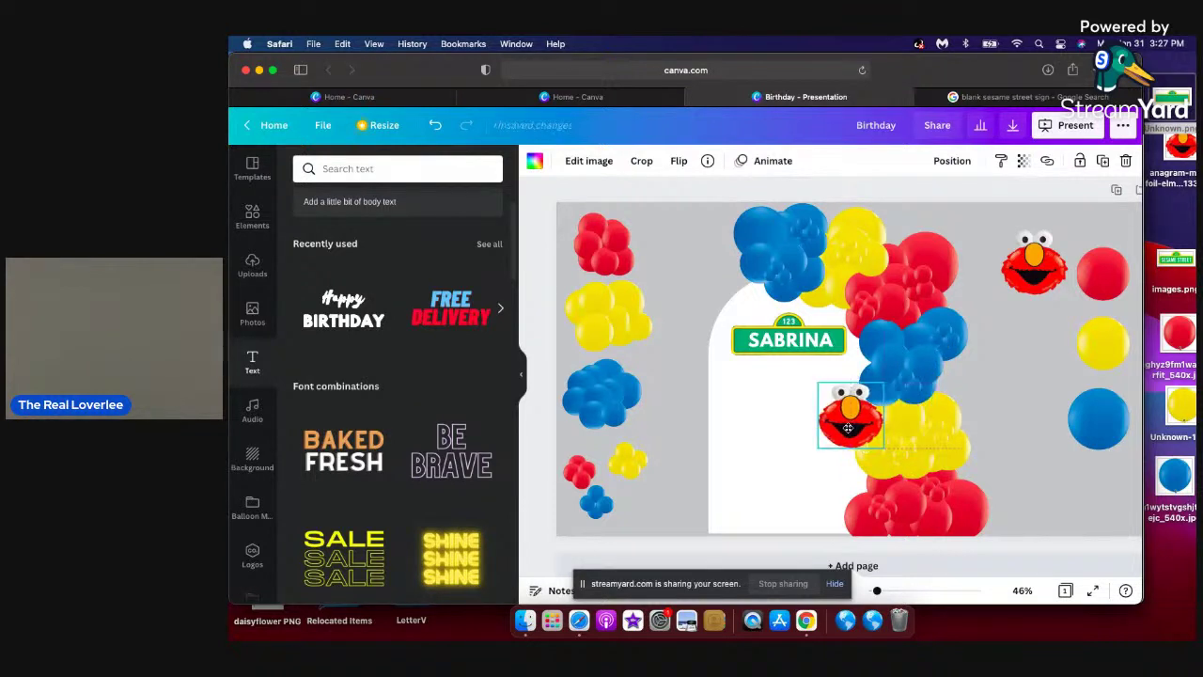
Enlarge the blue balloon low in the blue cluster and shift it out to the garland's outer edge.
left_click(931, 397)
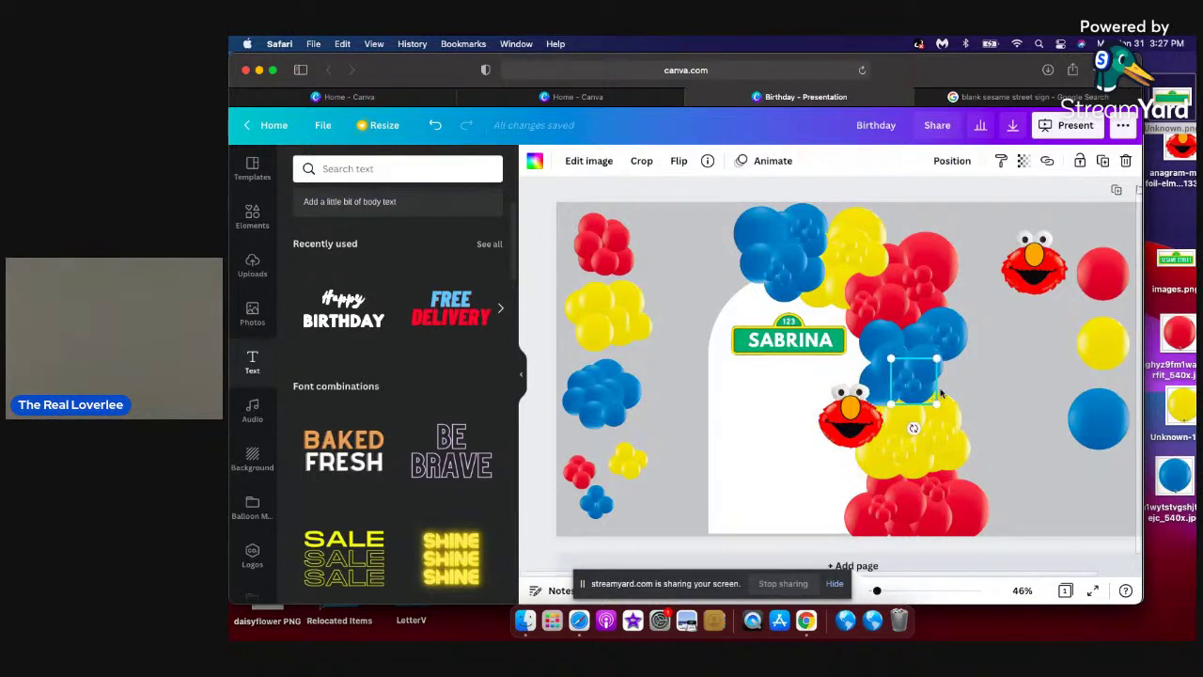
left_click_drag(943, 391, 994, 402)
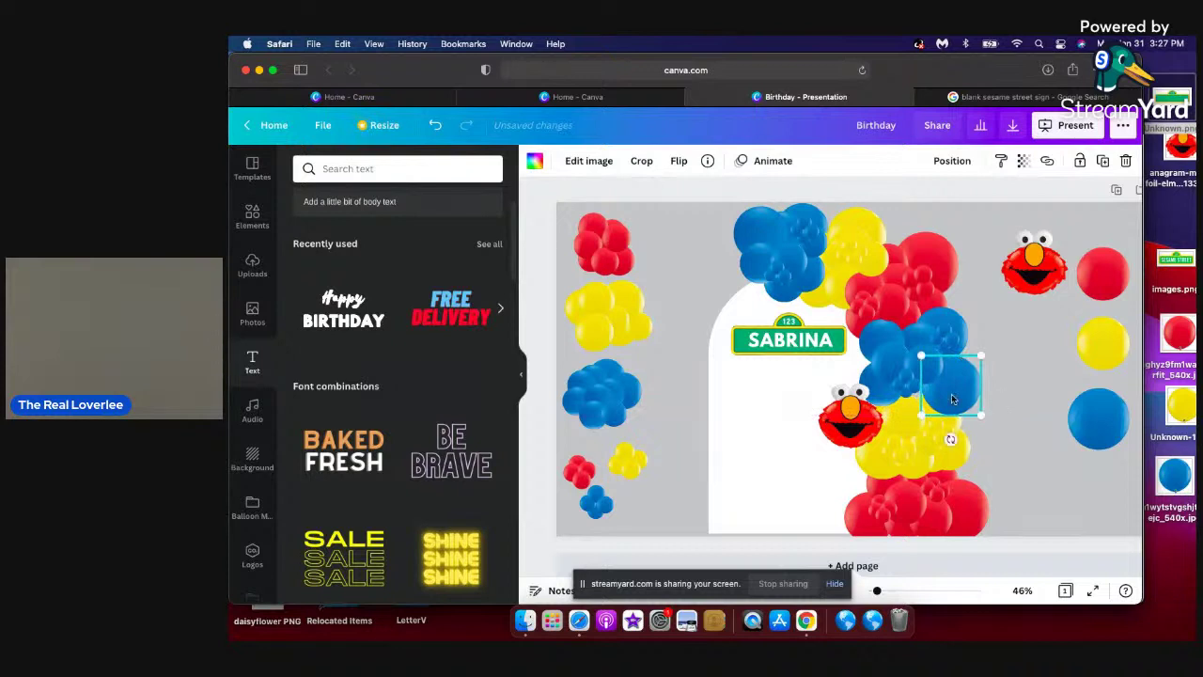
Duplicate the small blue balloon in the blue cluster, place the copy just below the original and send it backward one layer.
left_click(908, 361)
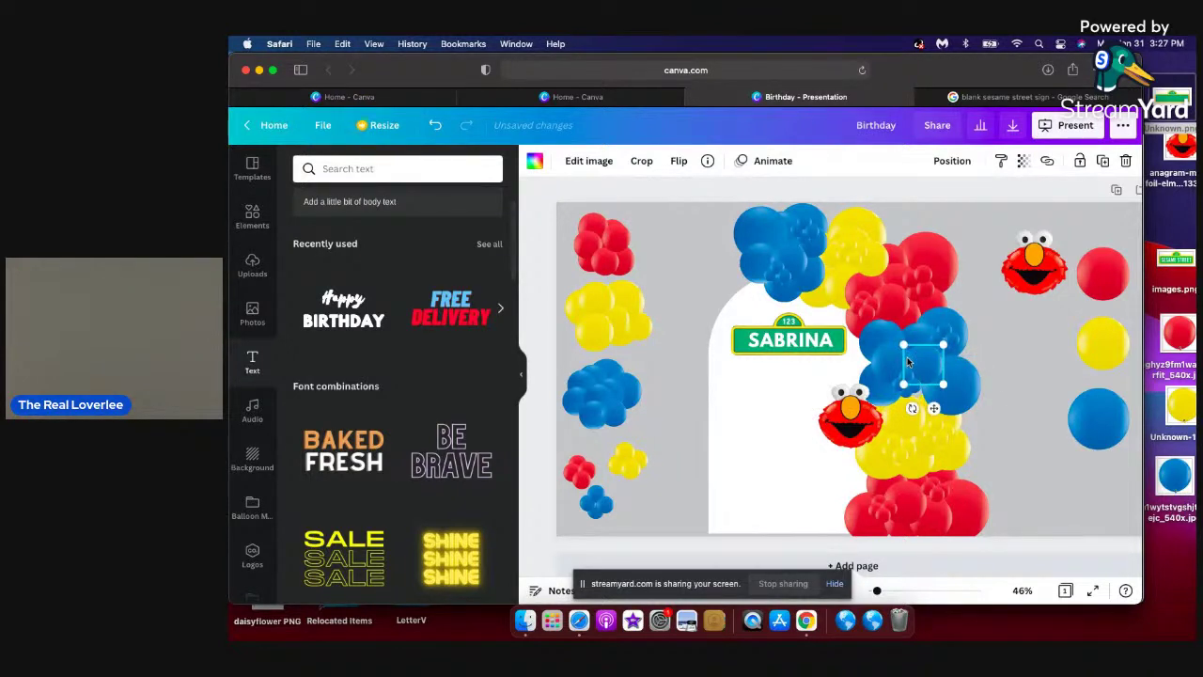
key("cmd+d")
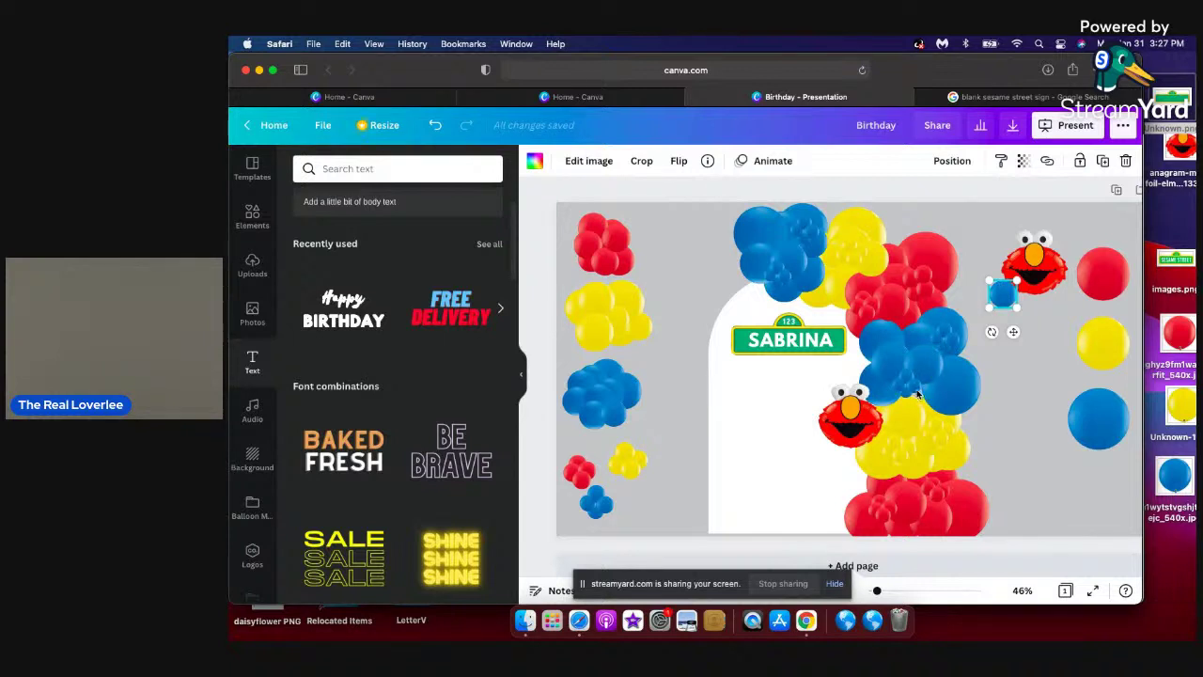
key("cmd+z")
mouse_move(921, 396)
left_mouse_down()
mouse_move(921, 333)
mouse_move(916, 388)
mouse_move(940, 419)
mouse_move(924, 386)
left_mouse_up()
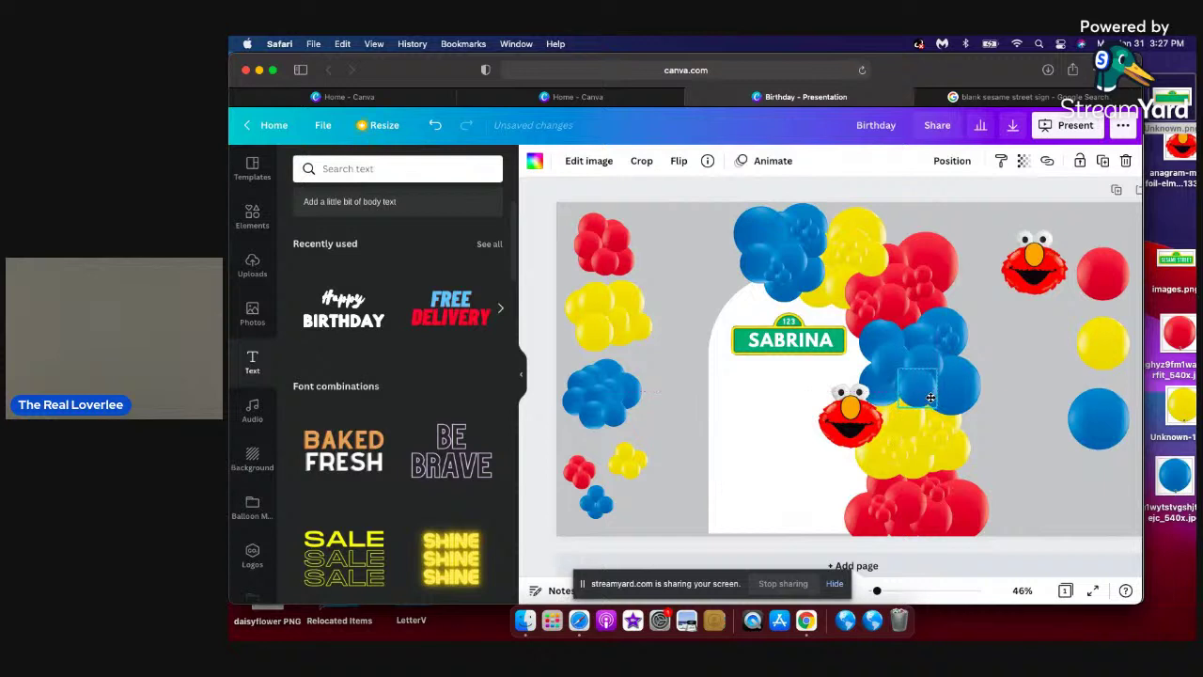
left_click(949, 161)
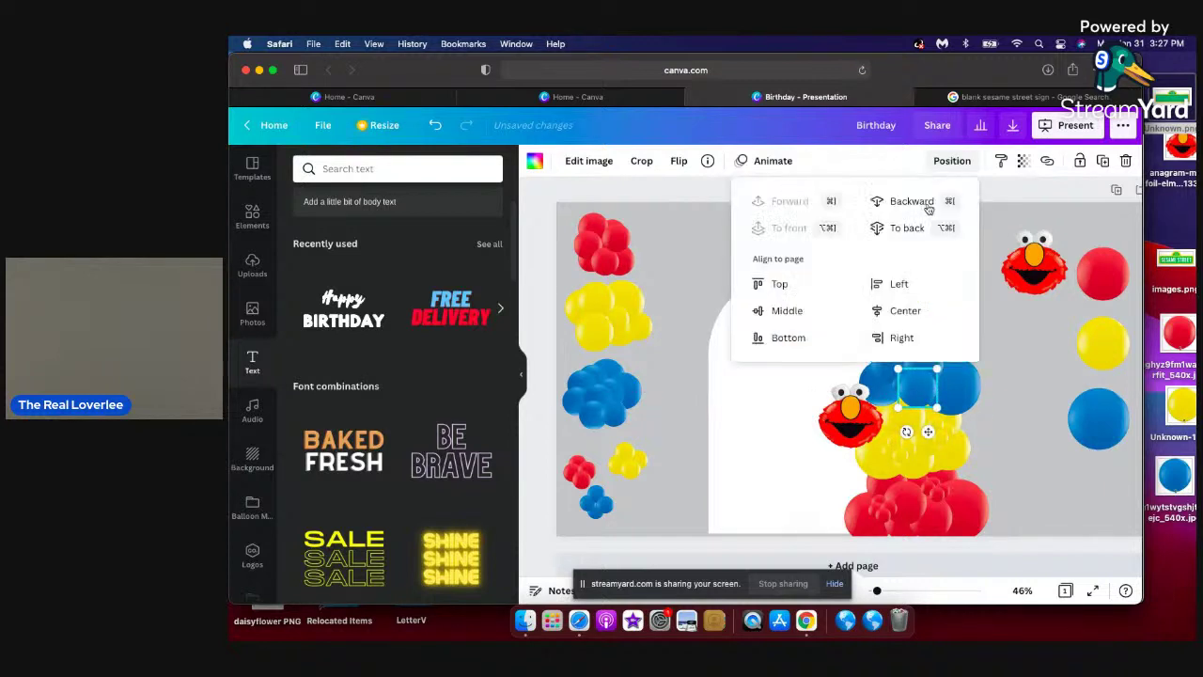
left_click(908, 205)
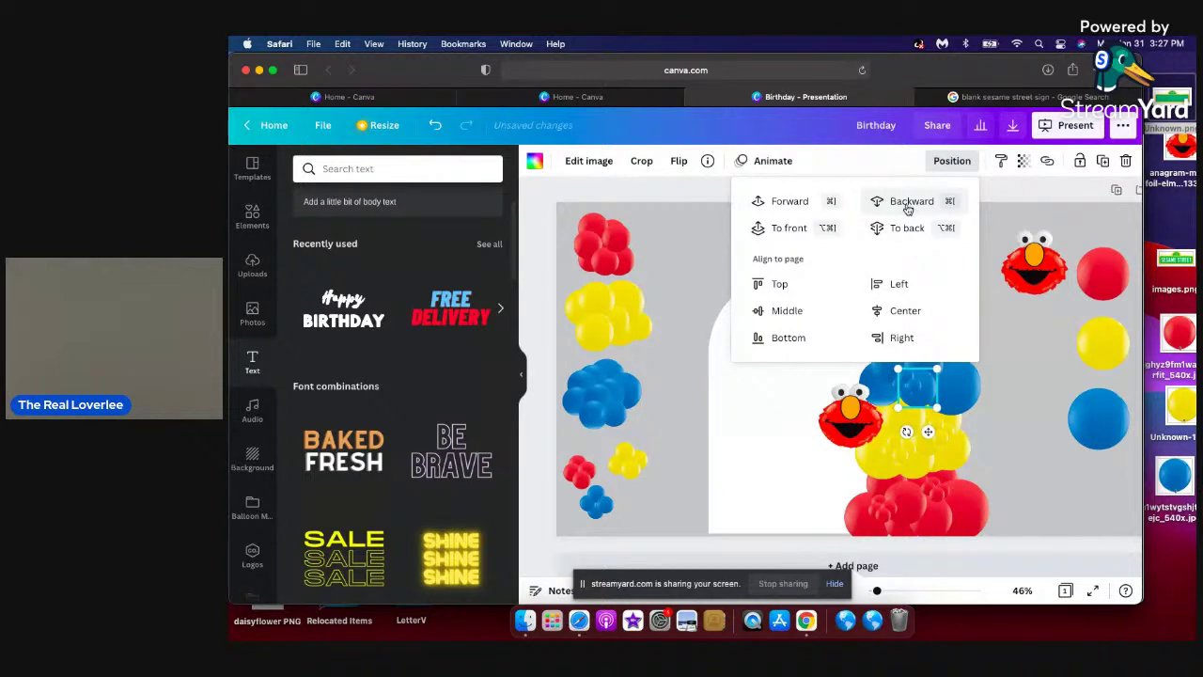
left_click(1012, 403)
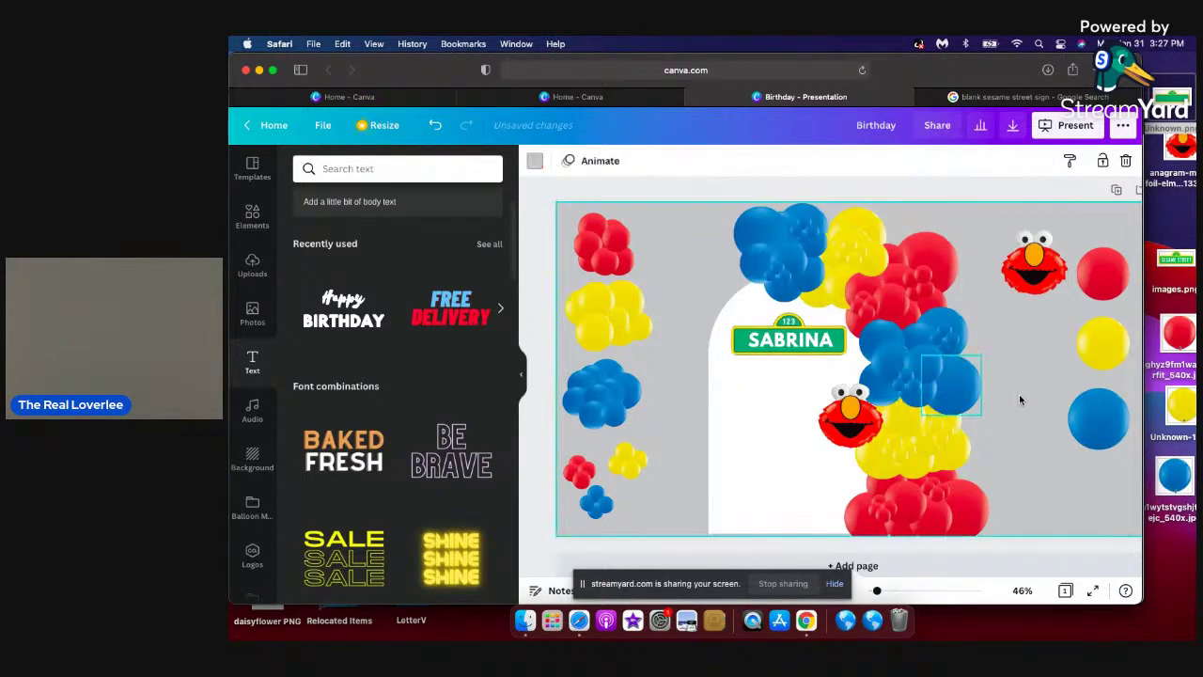
Move the Elmo balloon back onto the garland, over the large outer blue balloon just above the yellow cluster.
left_click(849, 421)
left_click_drag(922, 402, 936, 404)
left_click_drag(906, 366, 928, 382)
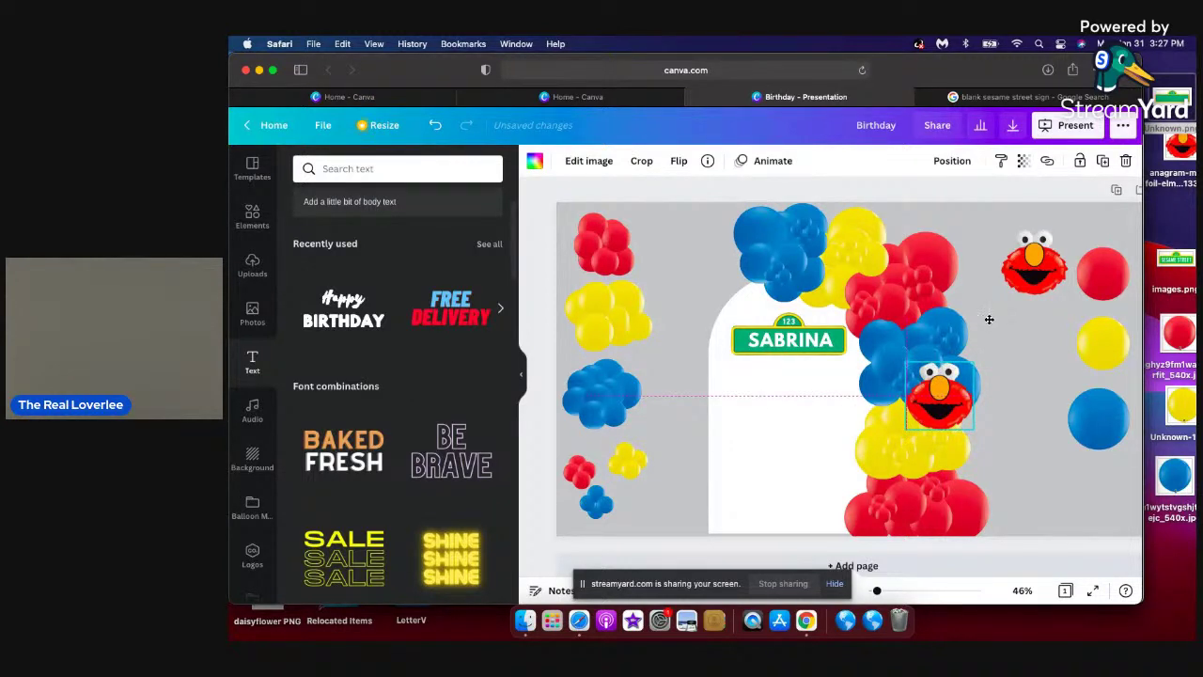
left_click(989, 322)
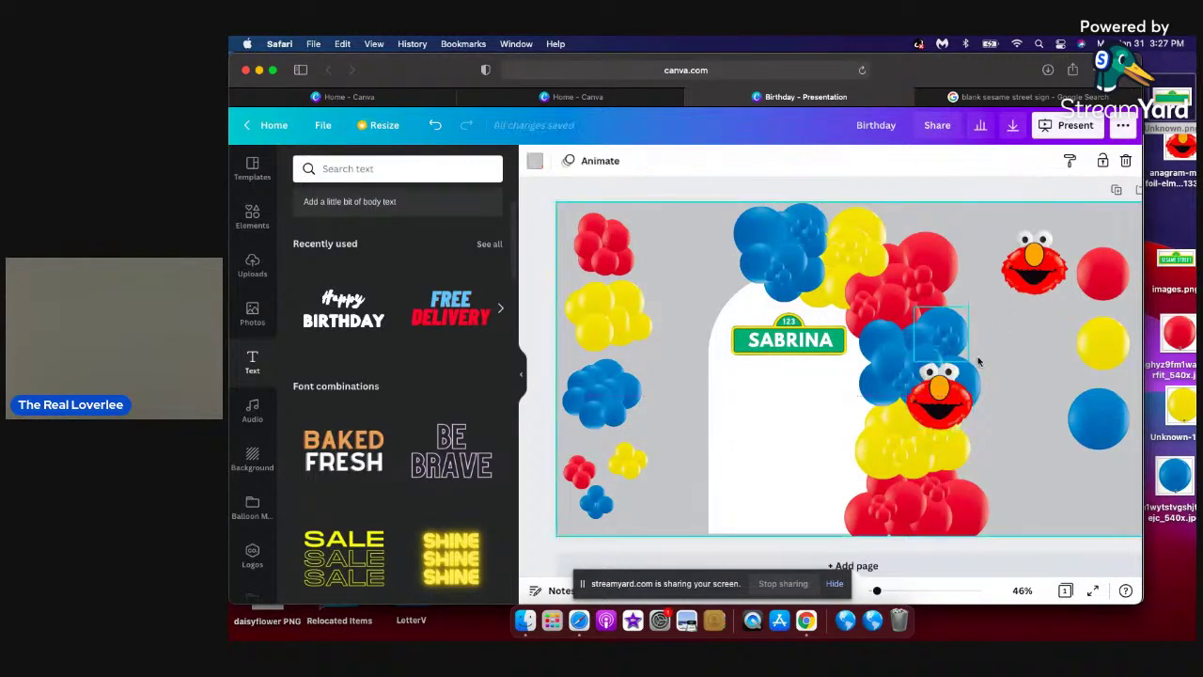
Switch to the Google Images results and search for "sesame street character balloons".
left_click(1012, 94)
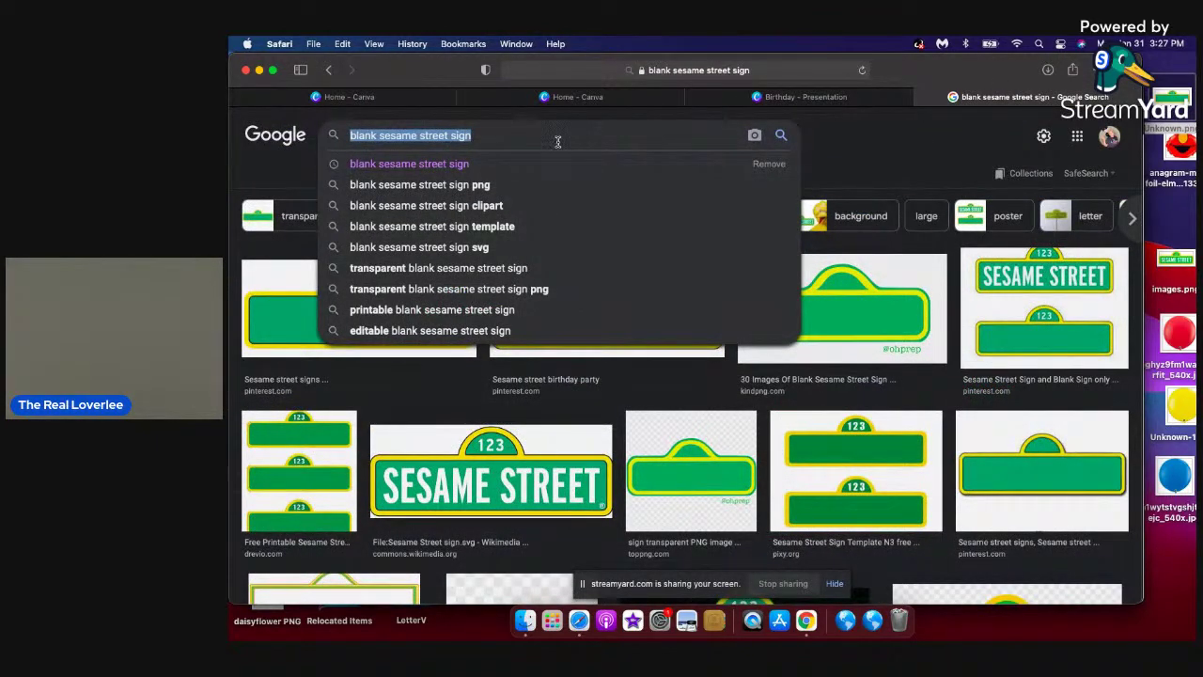
type("sesame")
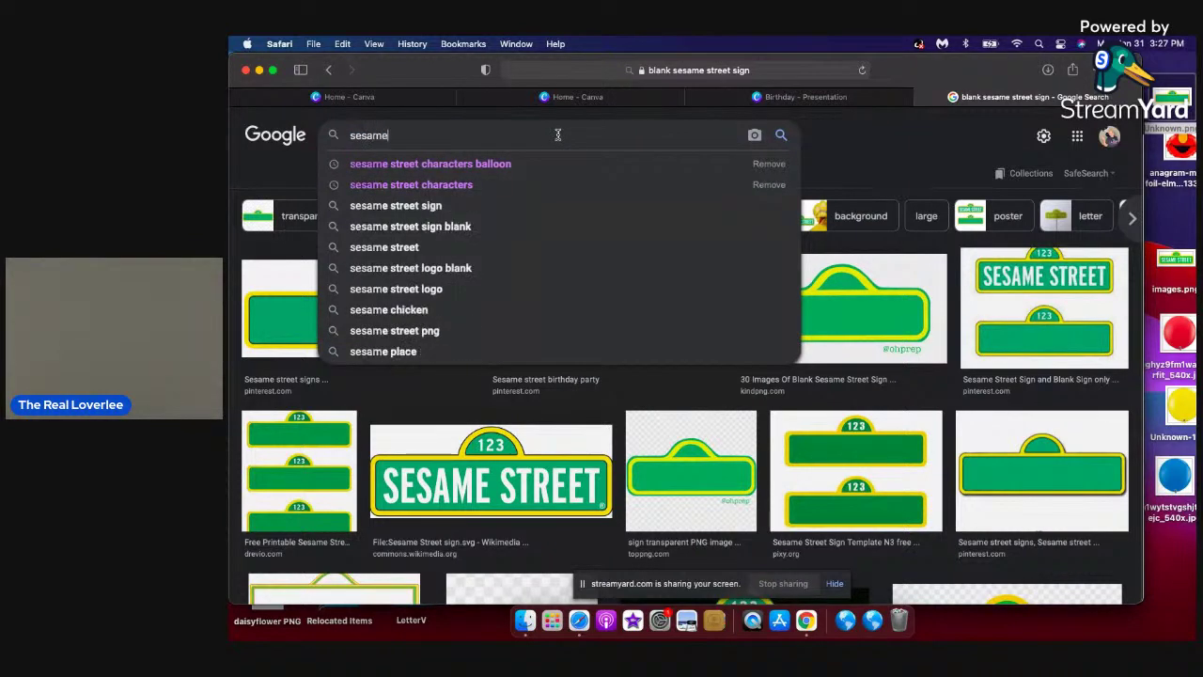
type(" street c")
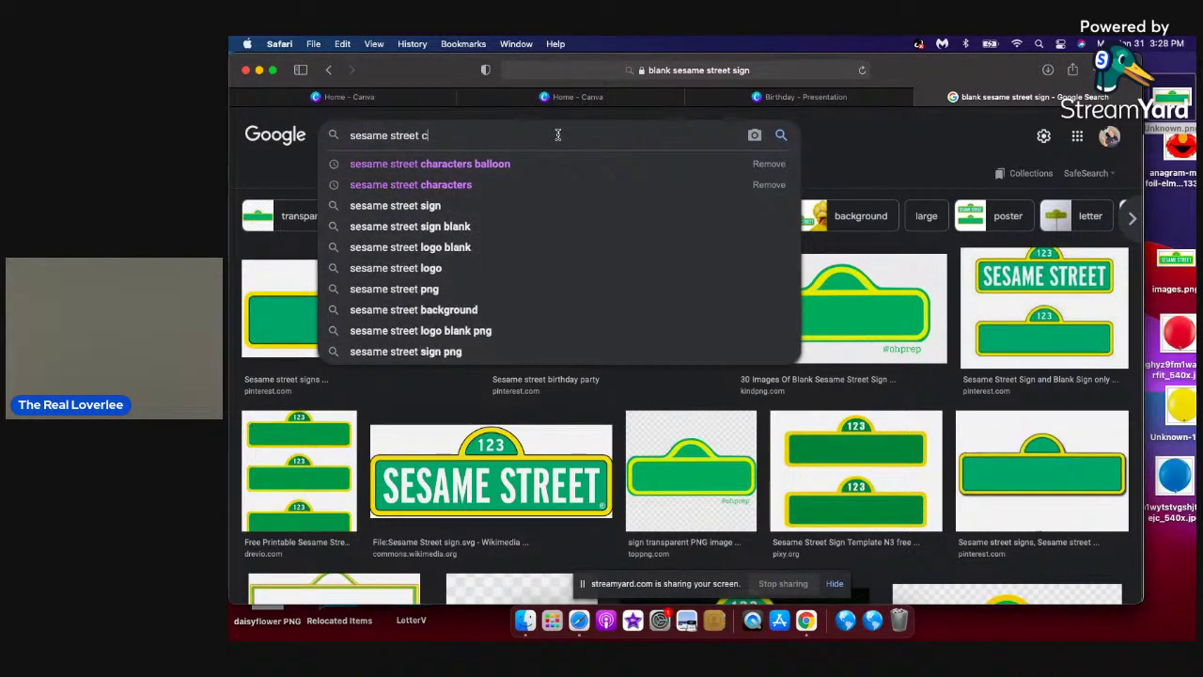
type("haracter ")
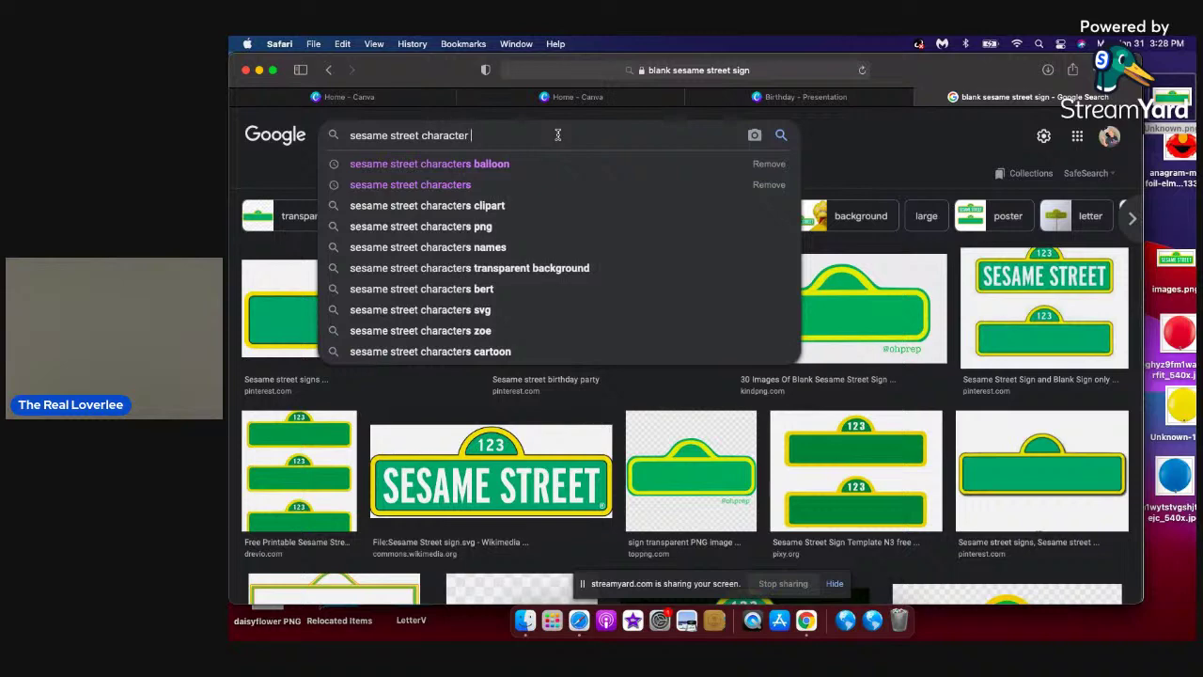
type("balloons")
key("Return")
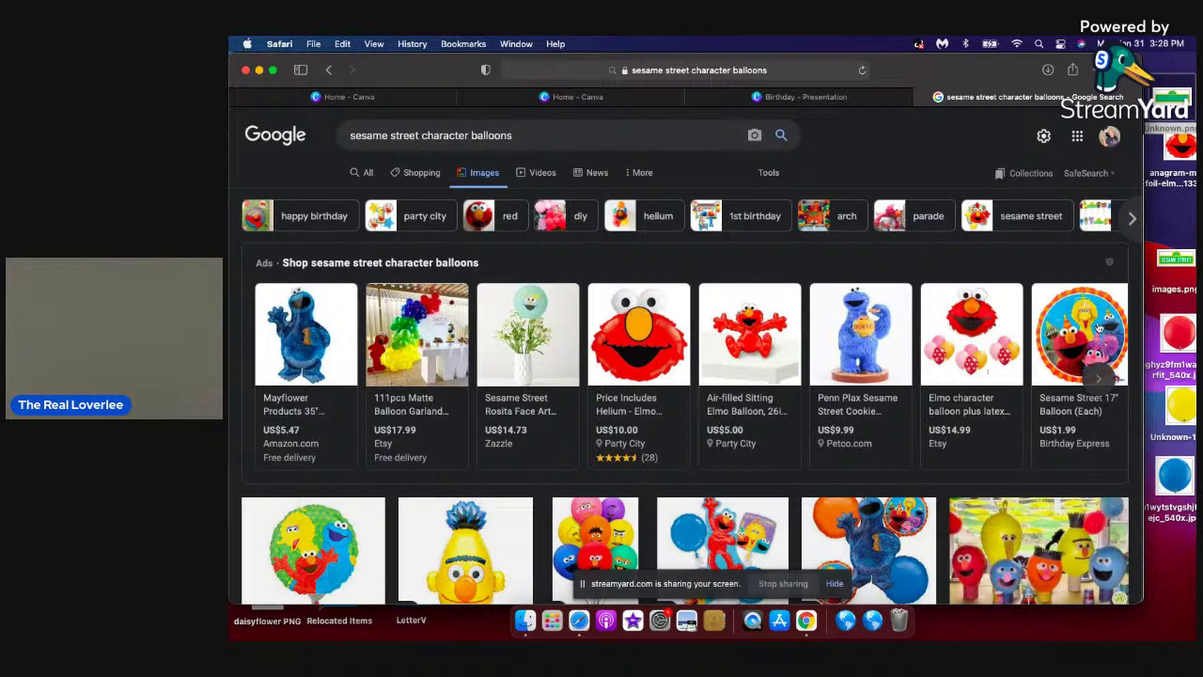
Browse the image results for Sesame Street character balloons that would suit the garland.
scroll(1134, 492, "down", 10)
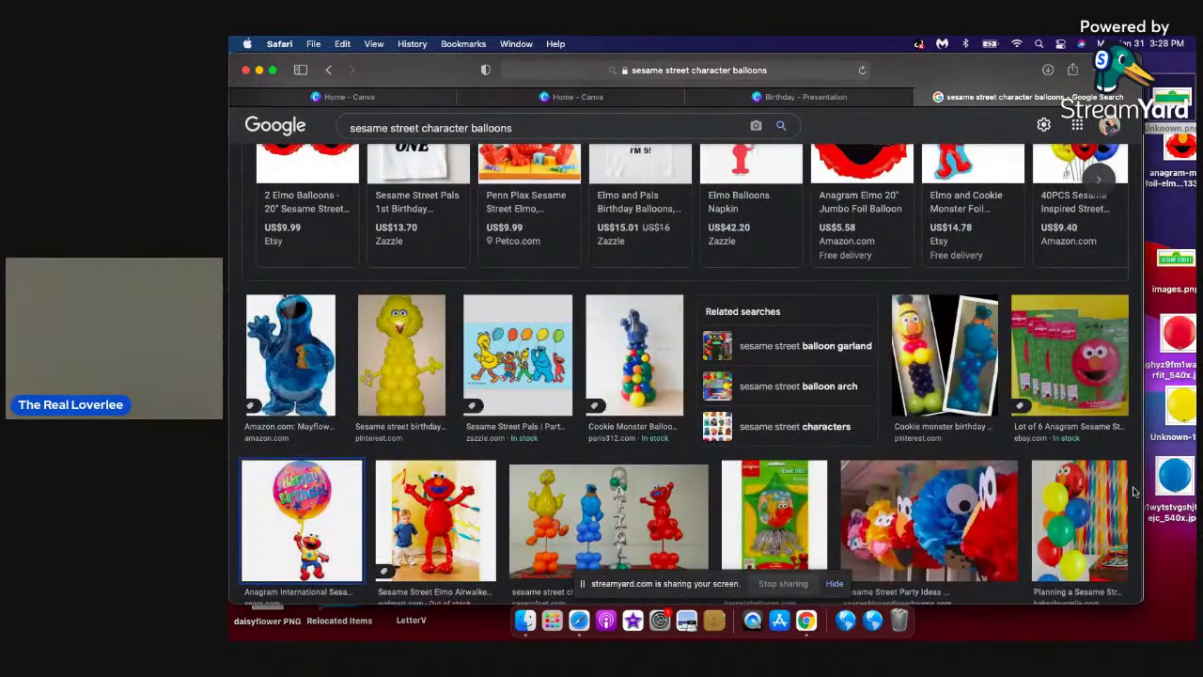
scroll(1134, 491, "down", 10)
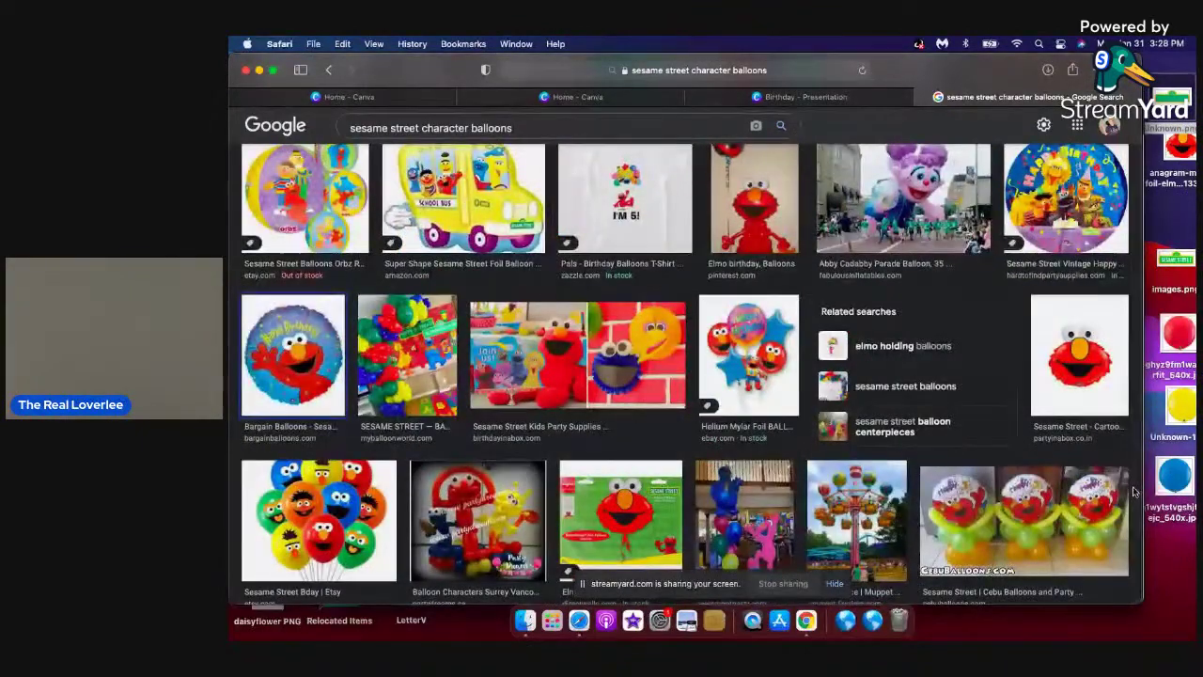
scroll(1133, 486, "down", 5)
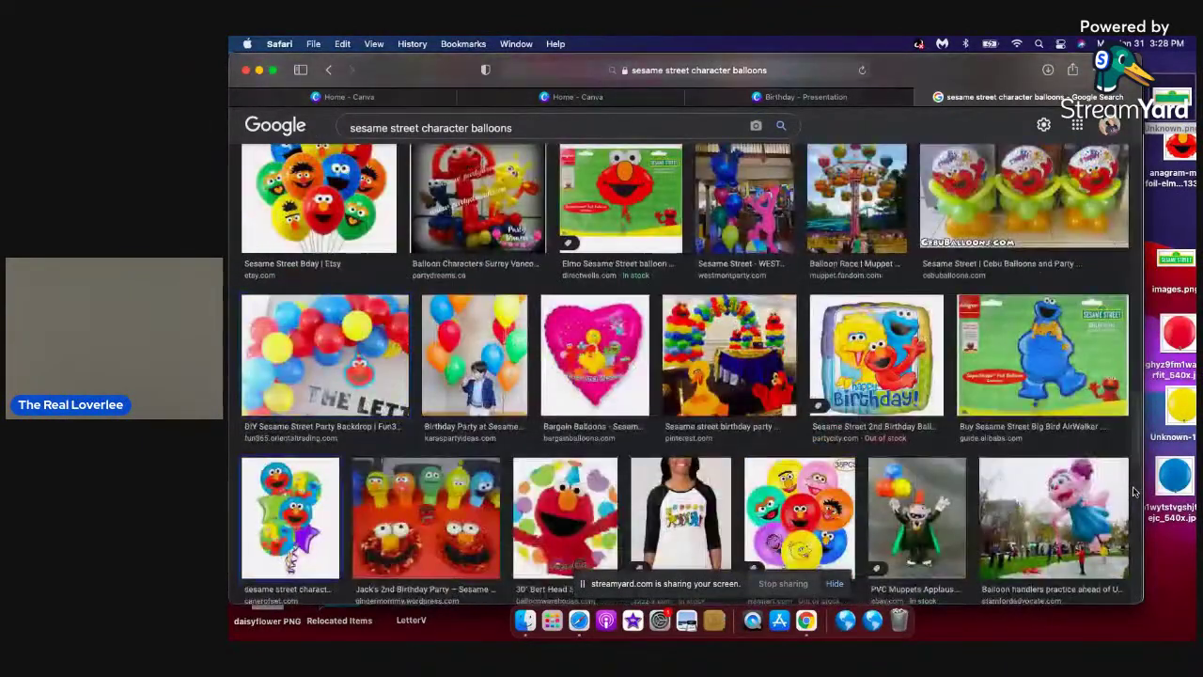
scroll(1134, 490, "down", 5)
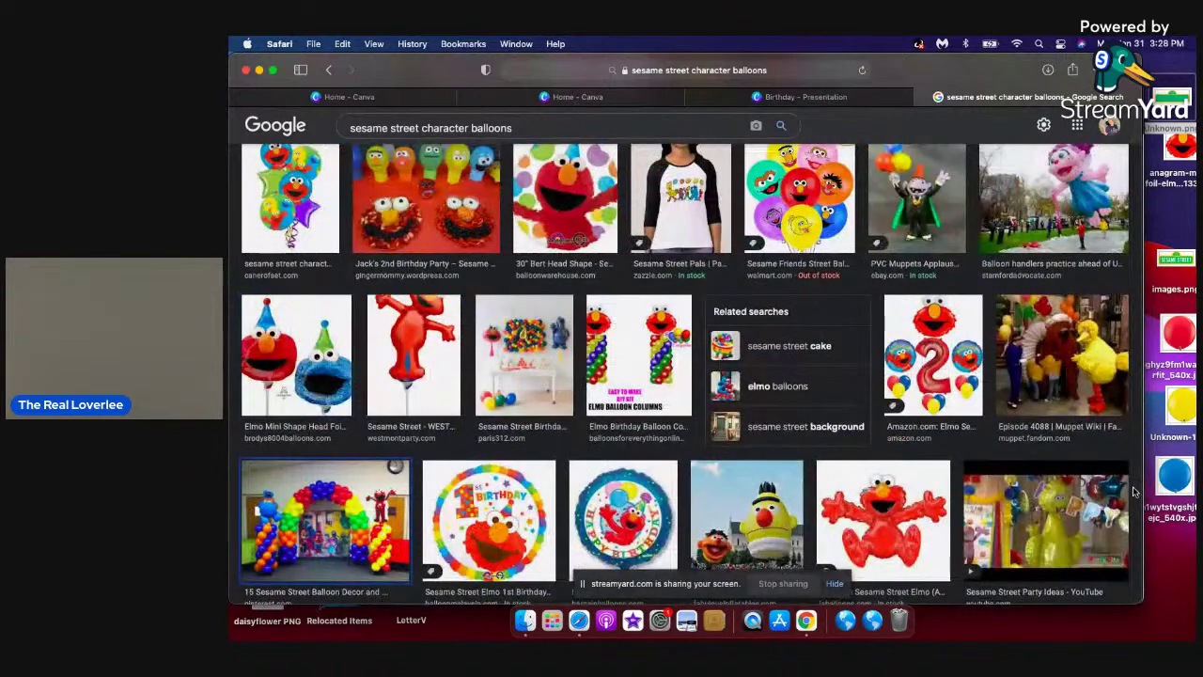
scroll(1133, 491, "down", 5)
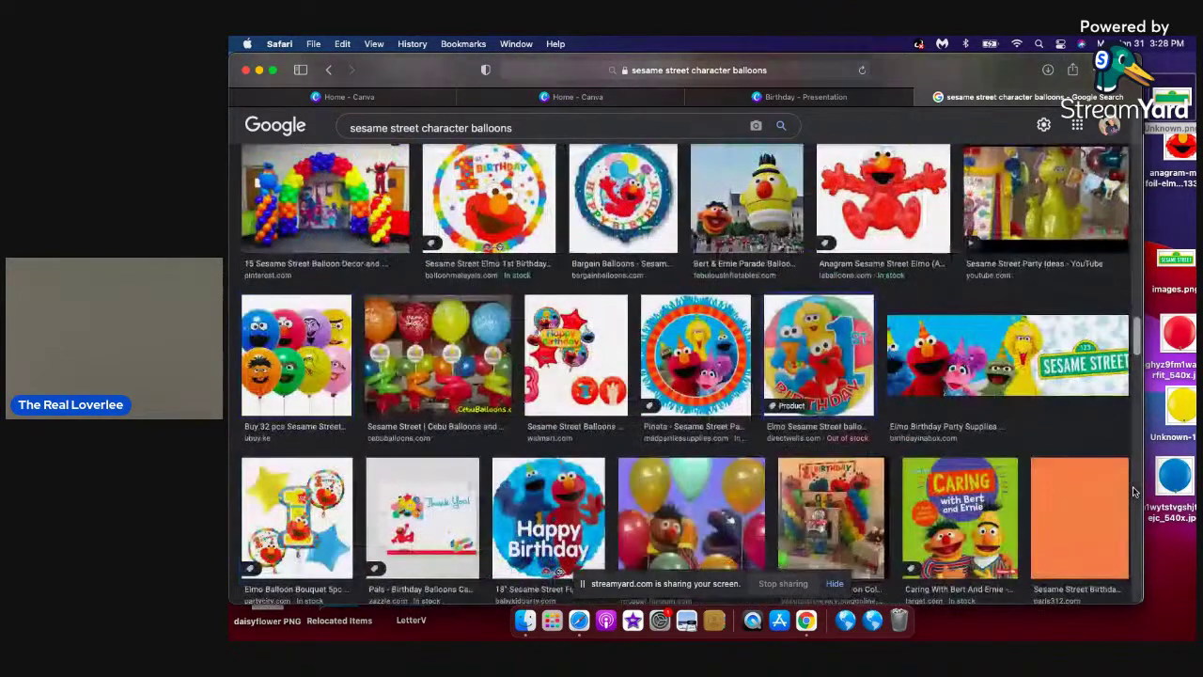
scroll(1133, 491, "down", 5)
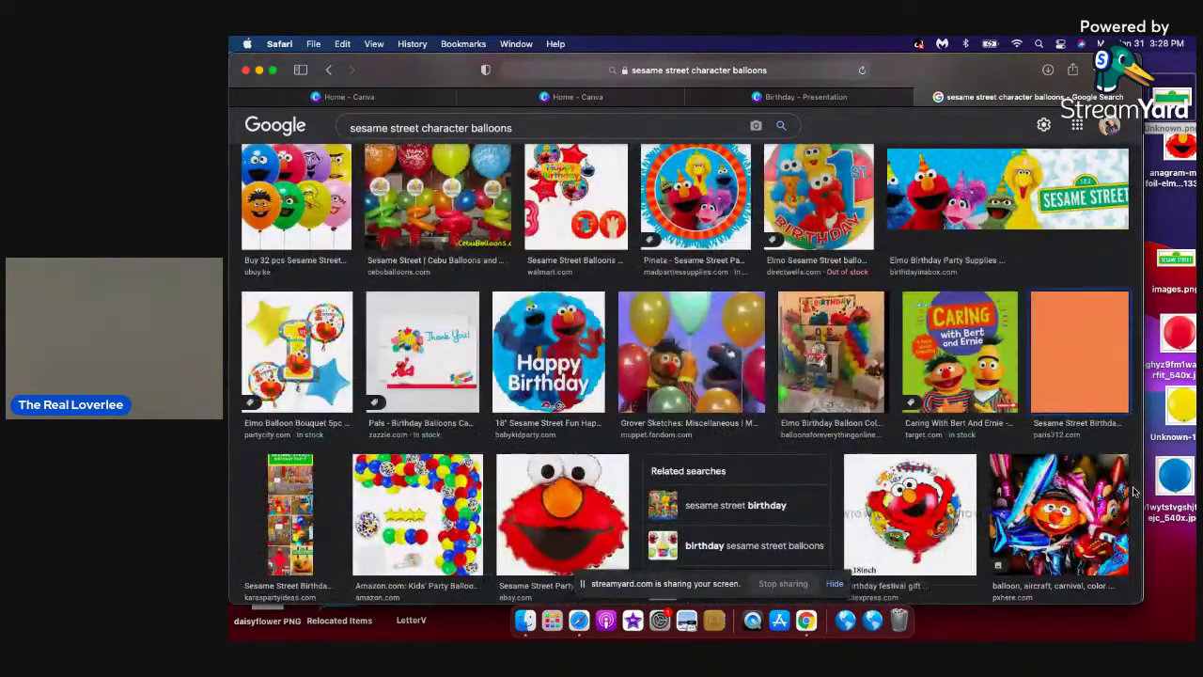
scroll(1132, 488, "down", 3)
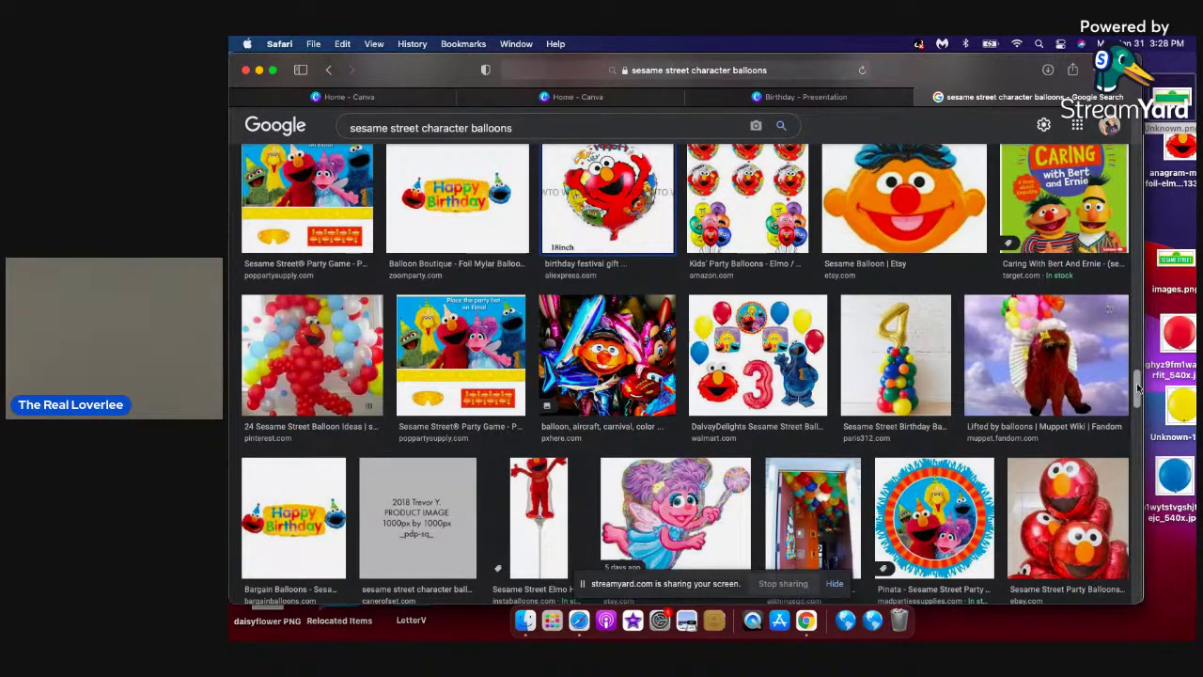
scroll(1133, 376, "up", 3)
scroll(1123, 325, "down", 6)
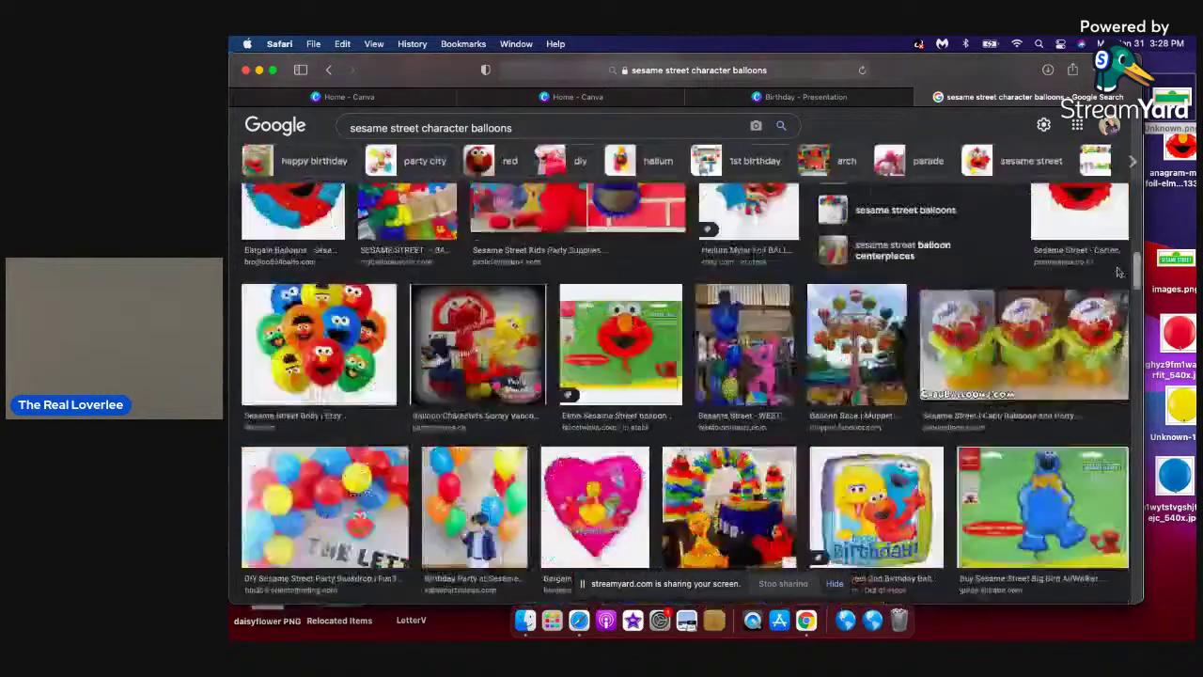
scroll(1116, 264, "up", 5)
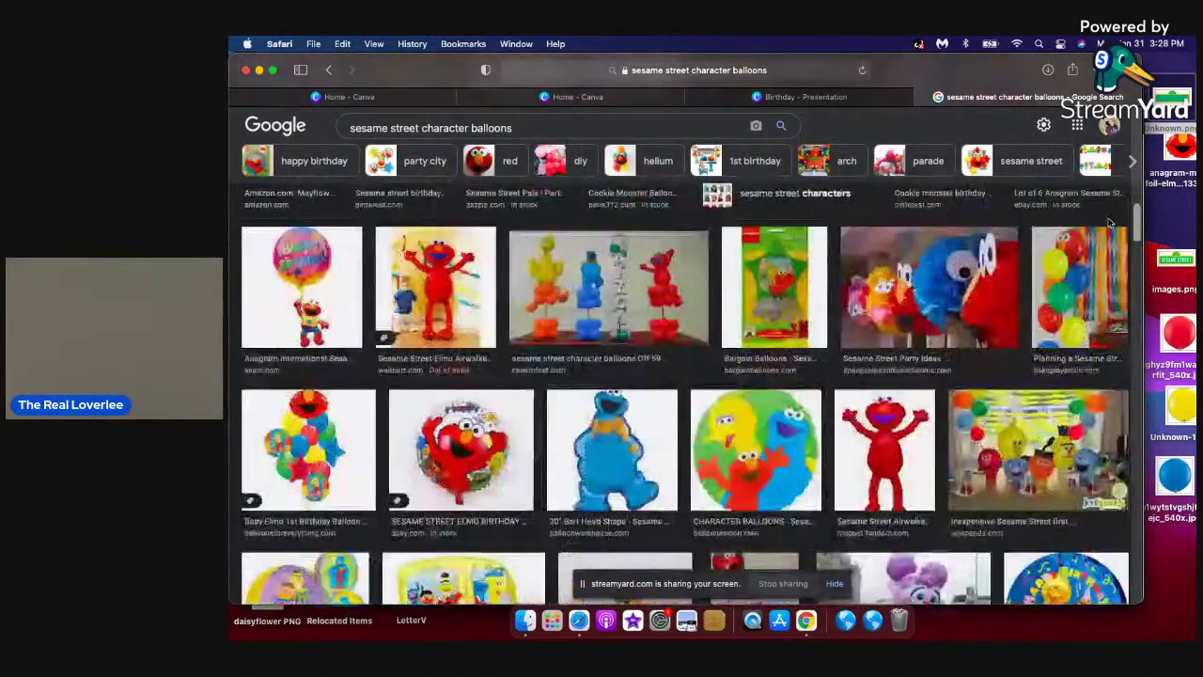
scroll(1109, 223, "up", 5)
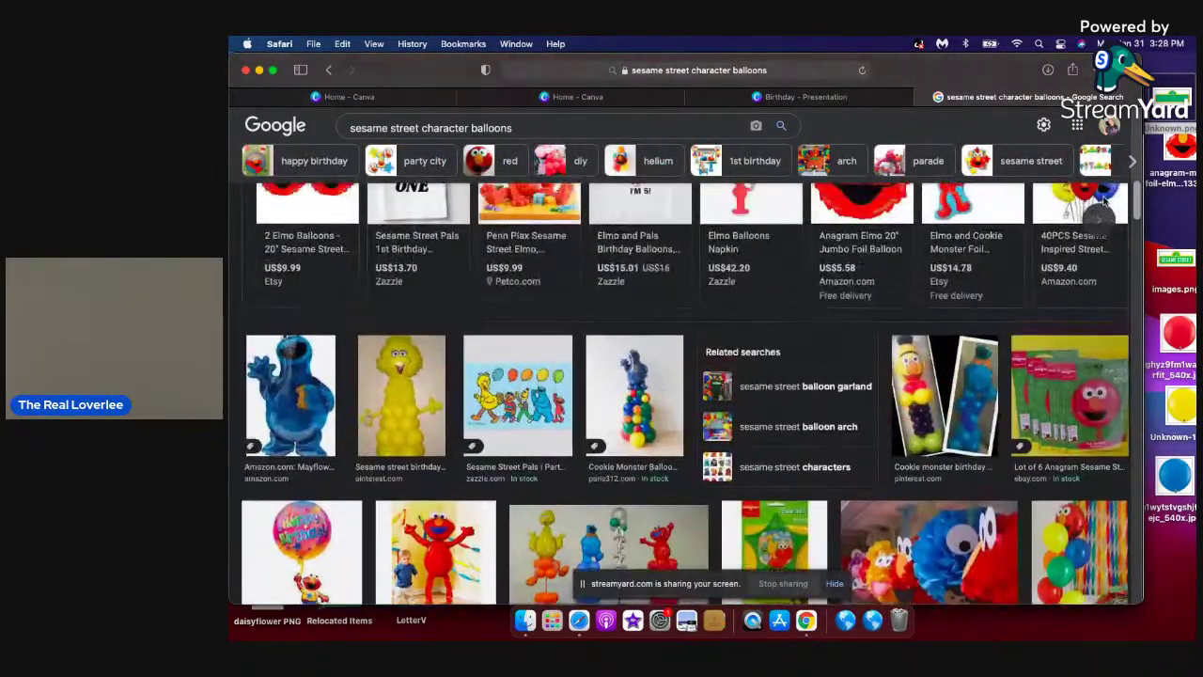
scroll(1105, 202, "up", 5)
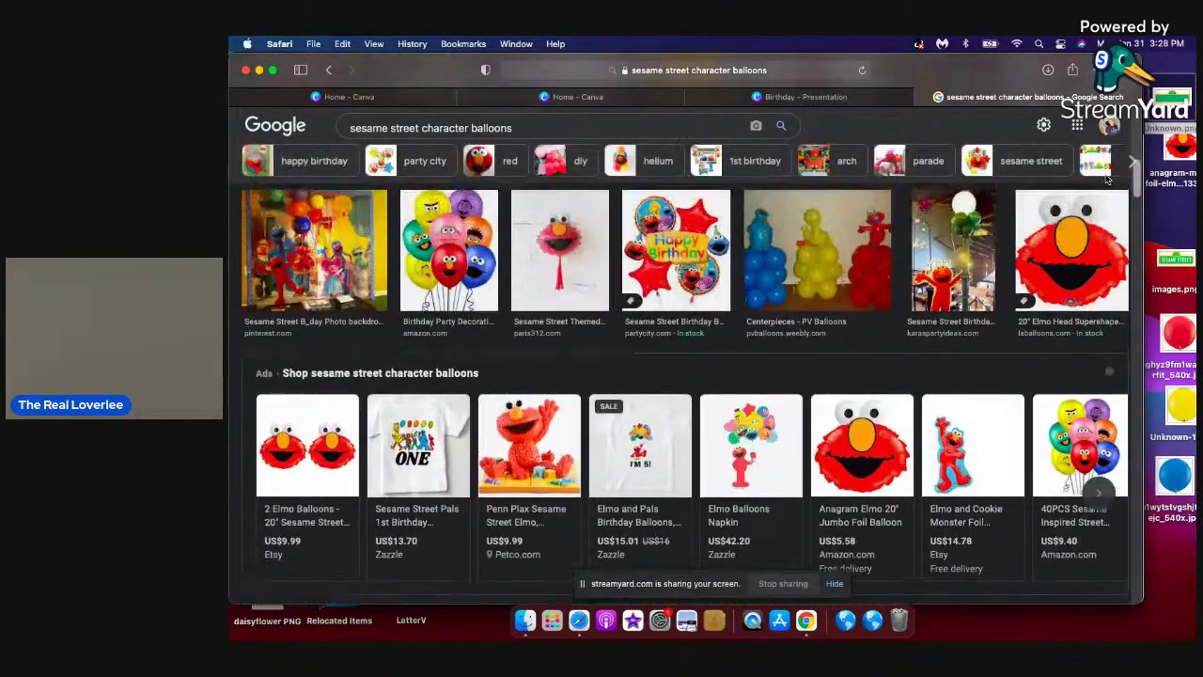
Change the image search to "sesame street Abby character balloons".
scroll(1107, 178, "up", 2)
scroll(1104, 169, "down", 10)
scroll(1097, 146, "up", 3)
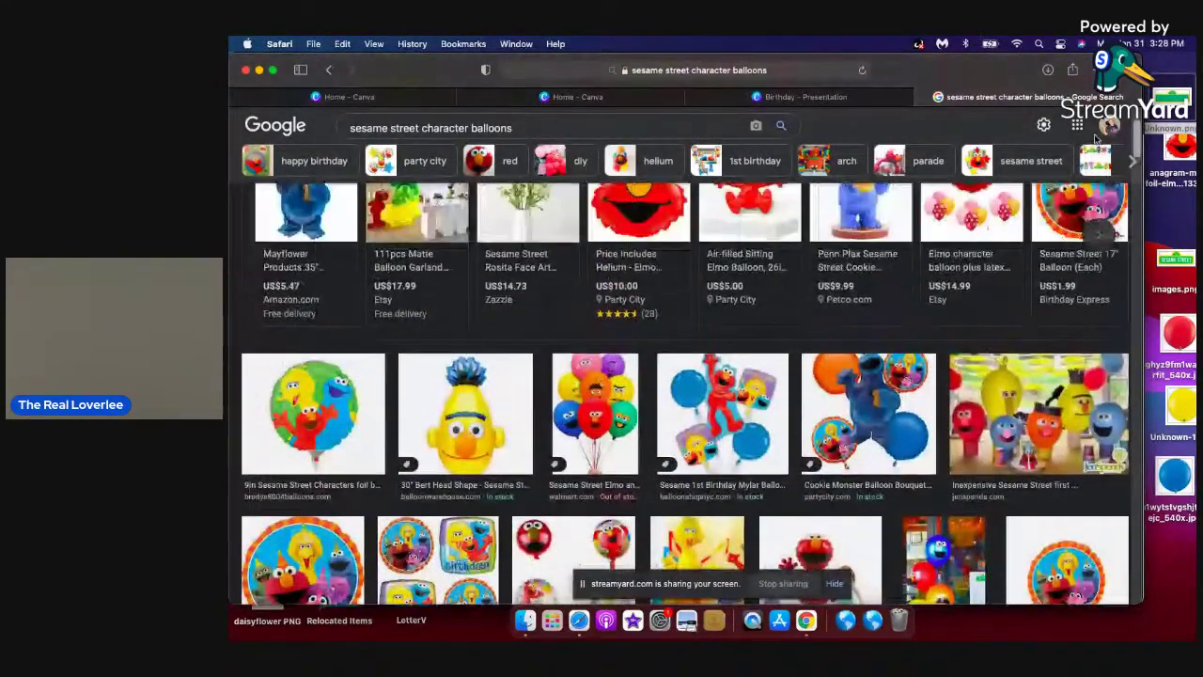
scroll(1095, 138, "up", 3)
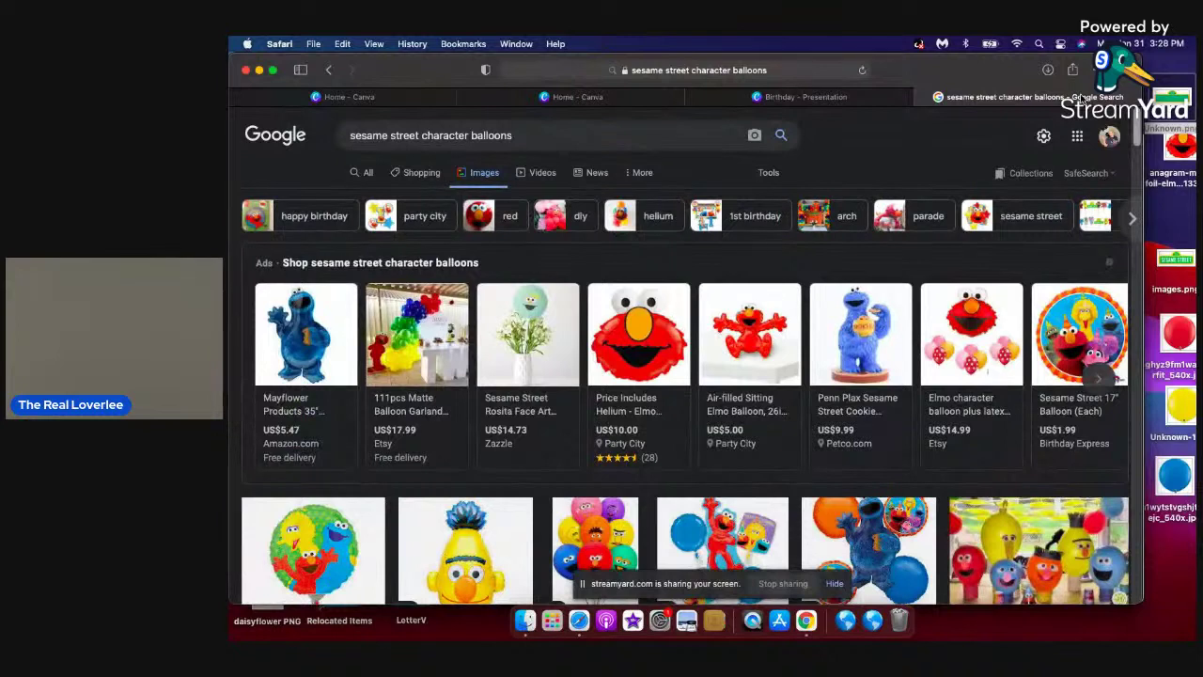
left_click(467, 137)
key("BackSpace")
key("BackSpace")
key("BackSpace")
key("BackSpace")
key("BackSpace")
key("BackSpace")
key("BackSpace")
key("BackSpace")
key("BackSpace")
key("BackSpace")
type("Abby ")
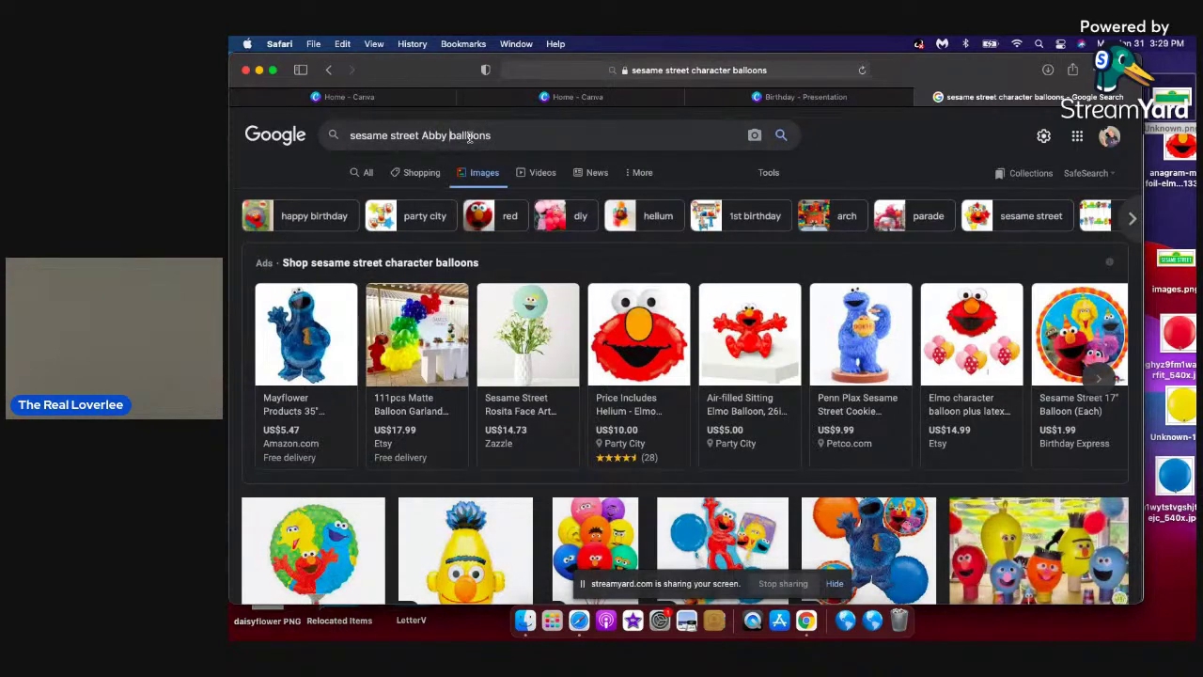
type("character")
key("Return")
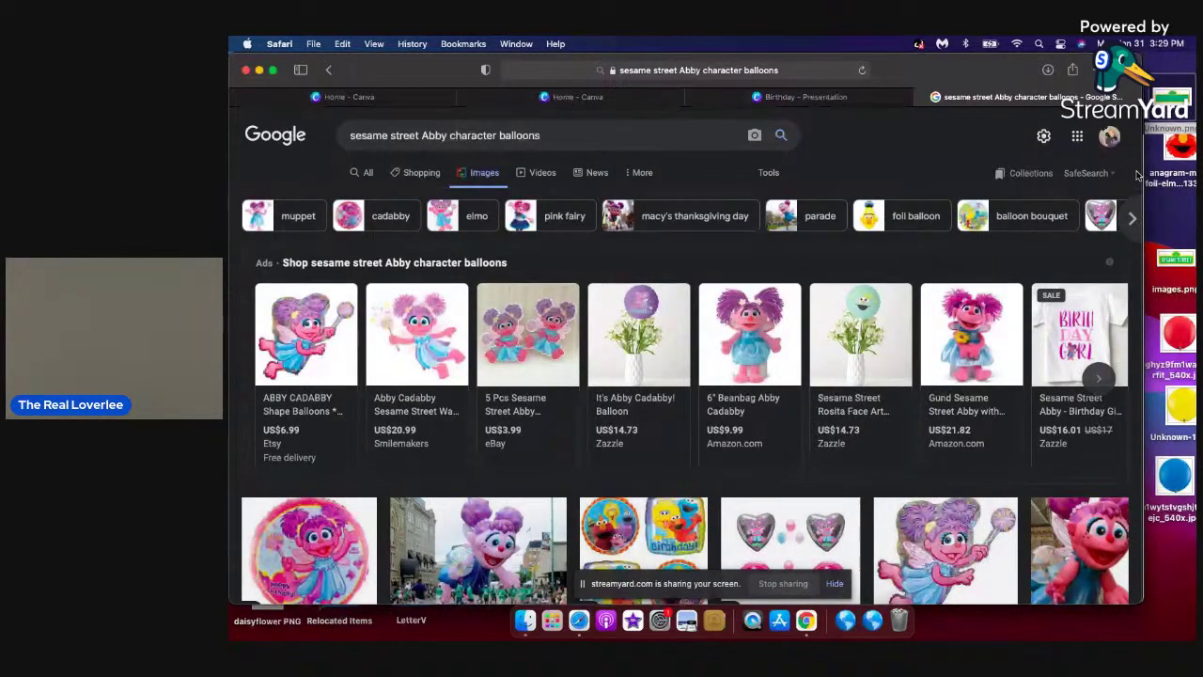
Browse the image results for an Abby Cadabby balloon picture that would suit the garland.
scroll(1137, 175, "down", 5)
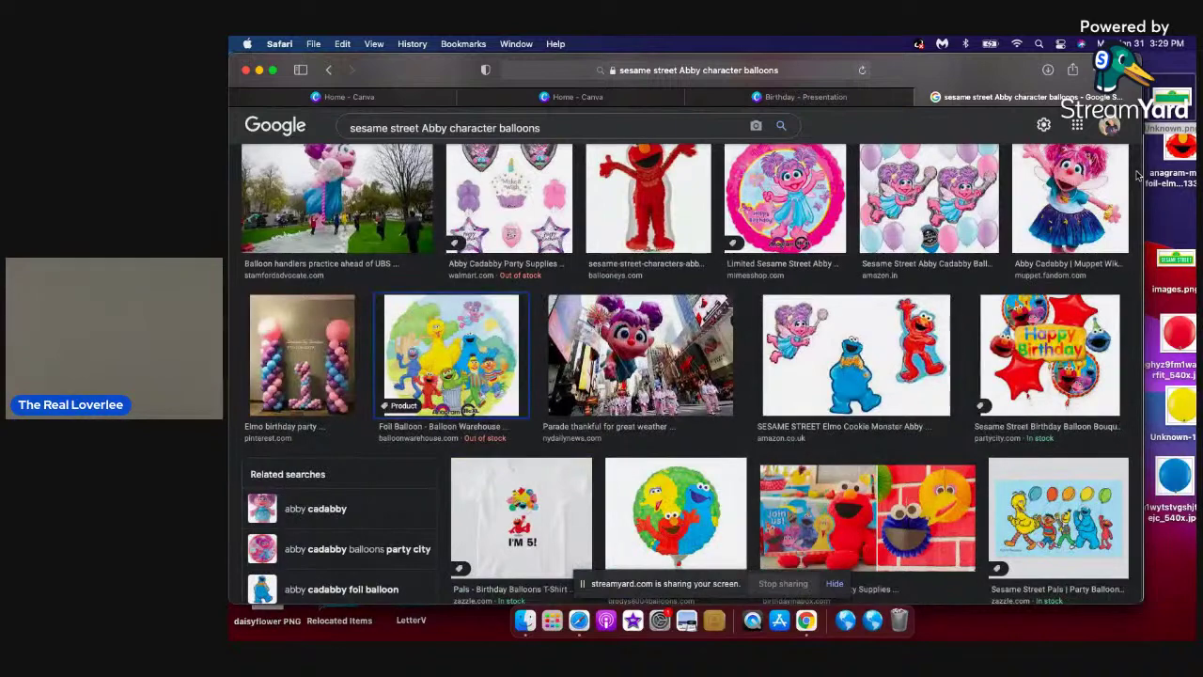
scroll(1137, 175, "up", 3)
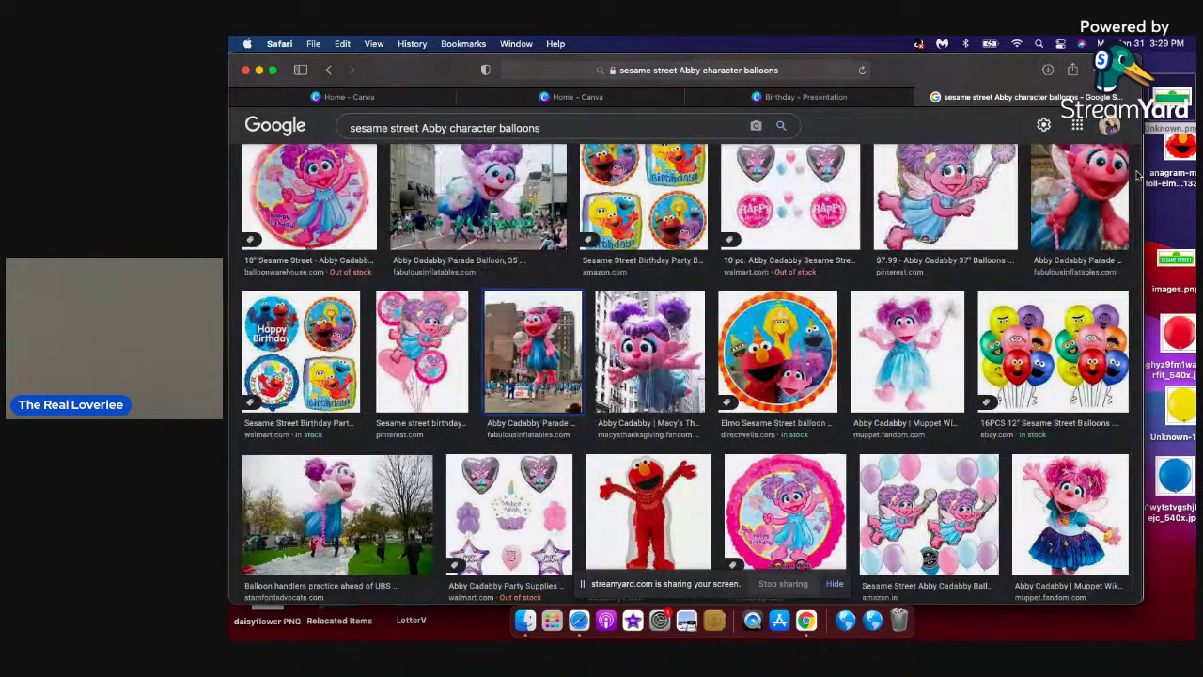
scroll(1137, 175, "down", 3)
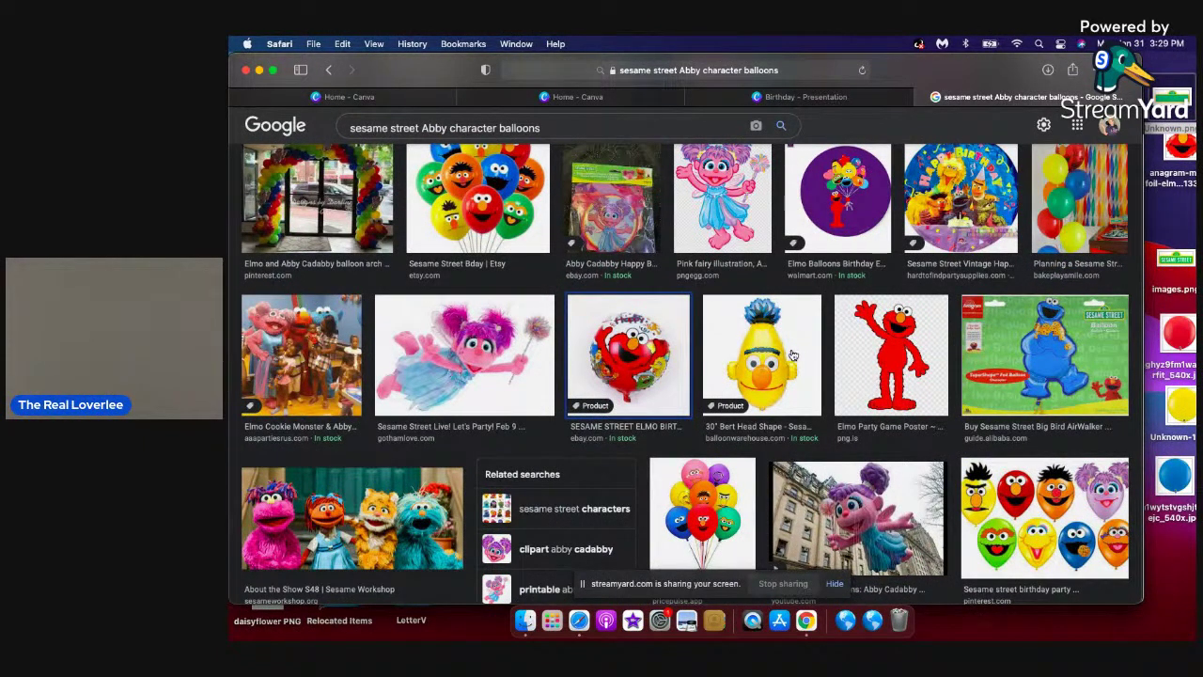
scroll(750, 357, "down", 5)
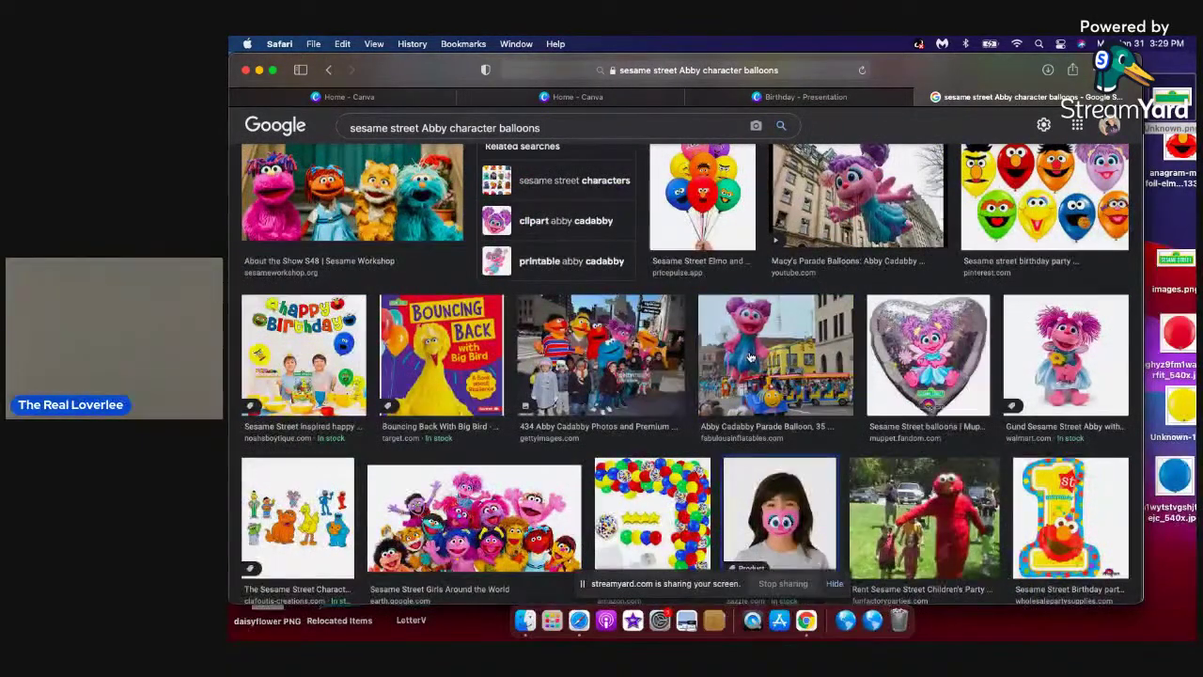
scroll(750, 357, "down", 5)
scroll(750, 357, "down", 5)
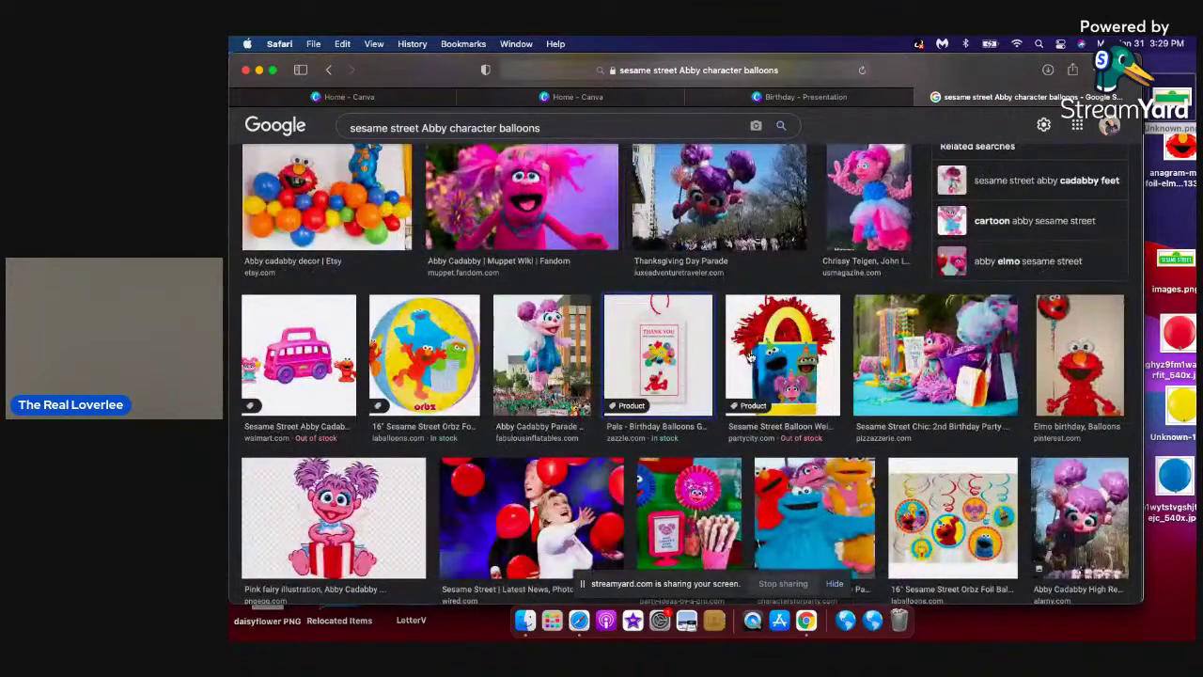
scroll(750, 357, "down", 5)
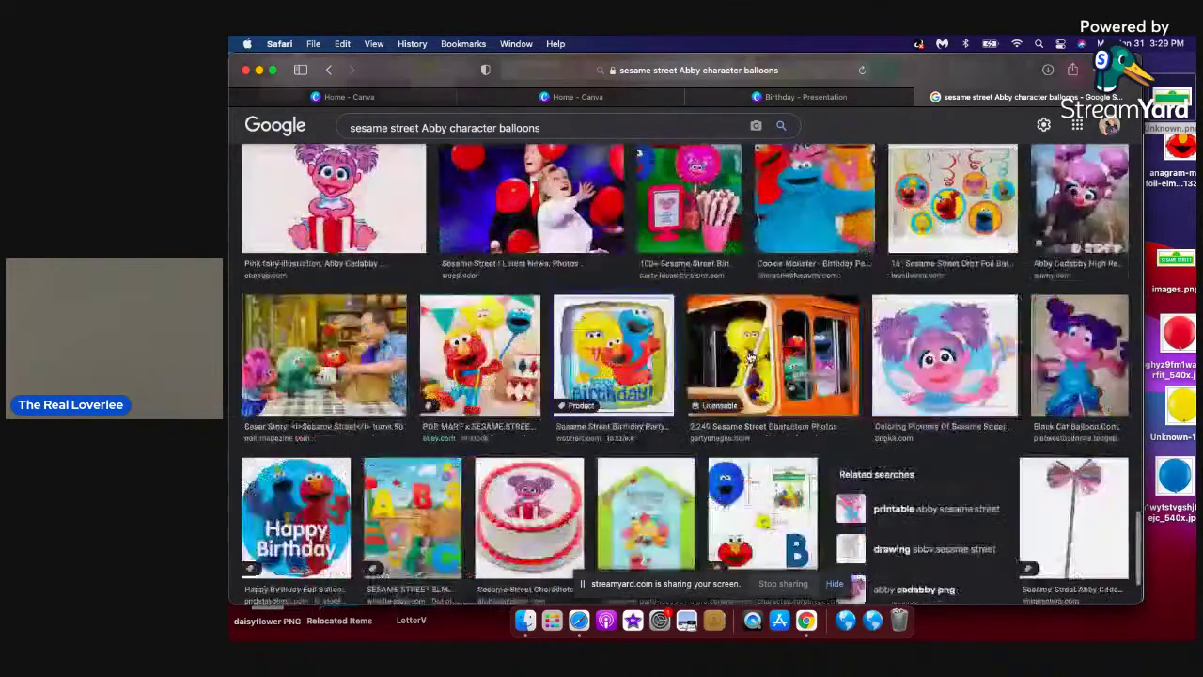
scroll(750, 357, "down", 5)
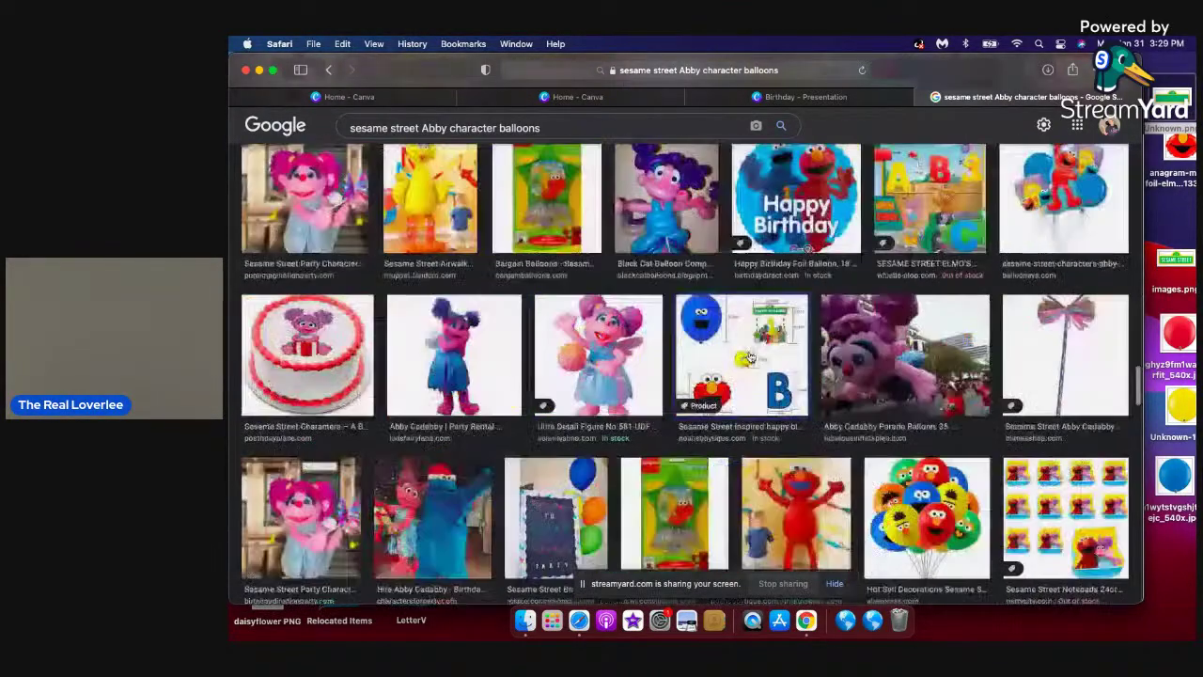
scroll(750, 357, "up", 5)
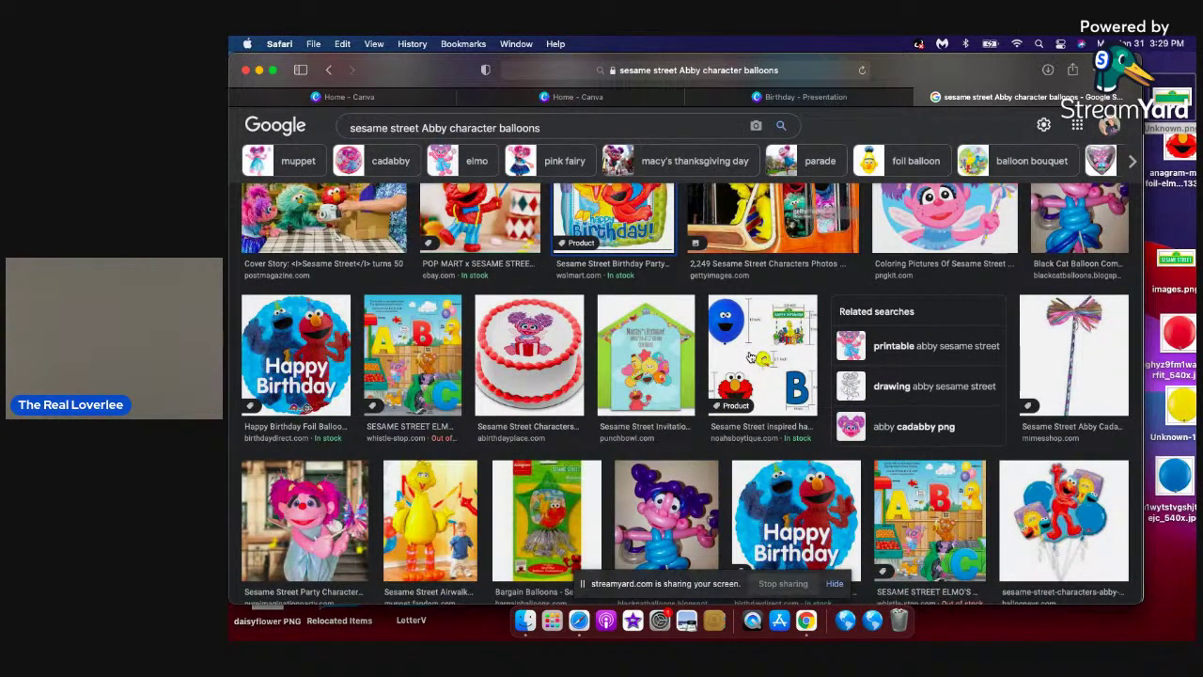
scroll(750, 355, "up", 4)
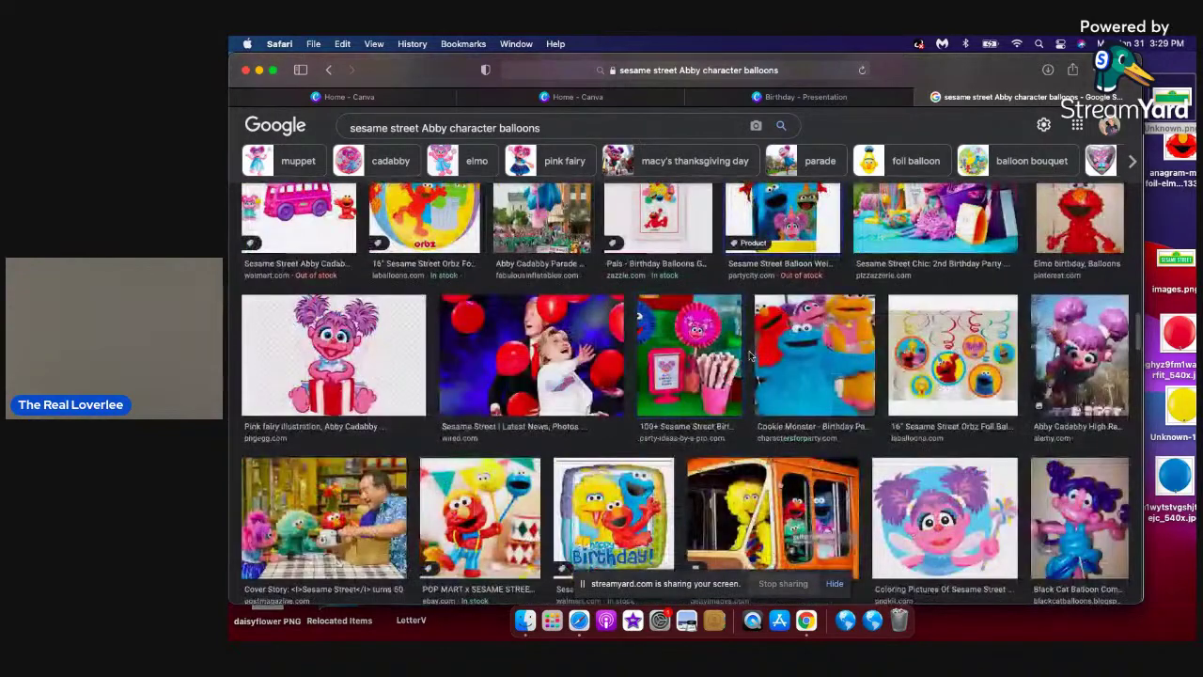
scroll(750, 355, "up", 6)
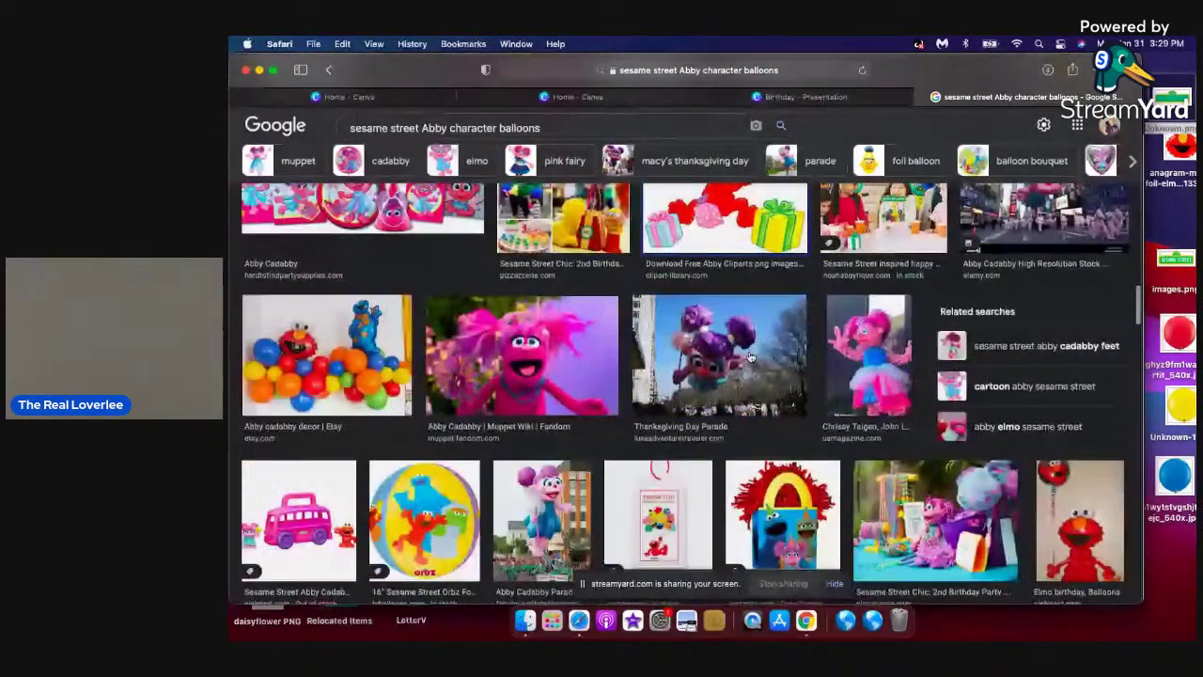
scroll(750, 355, "up", 5)
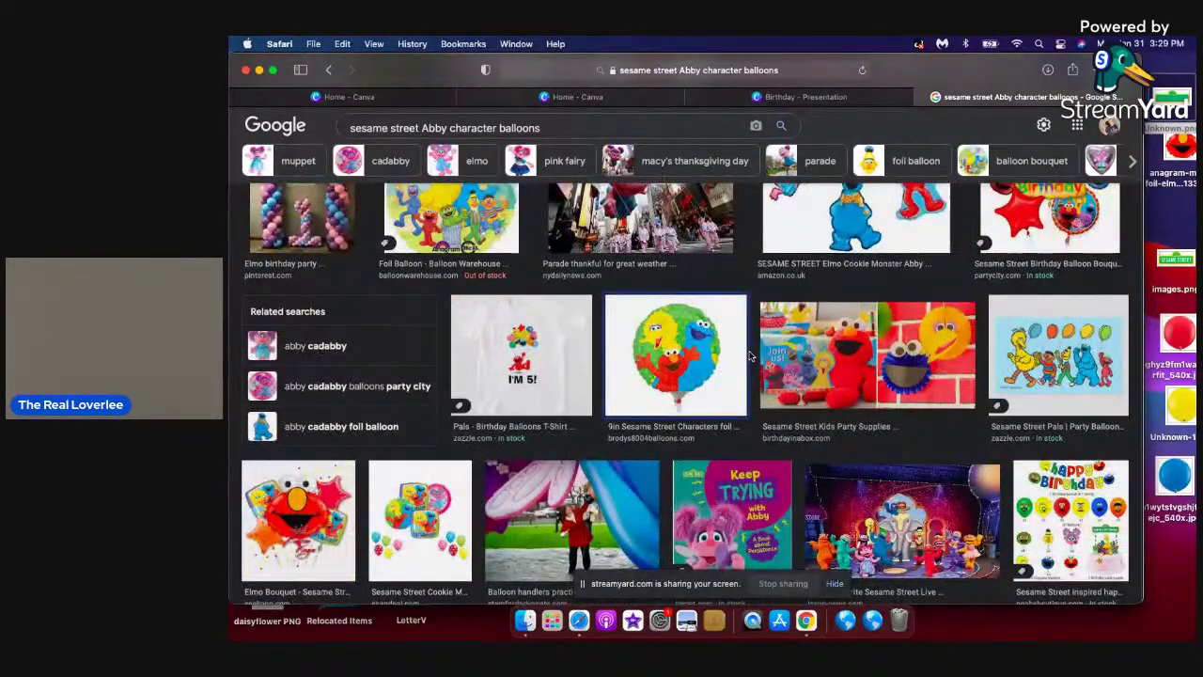
scroll(750, 355, "up", 3)
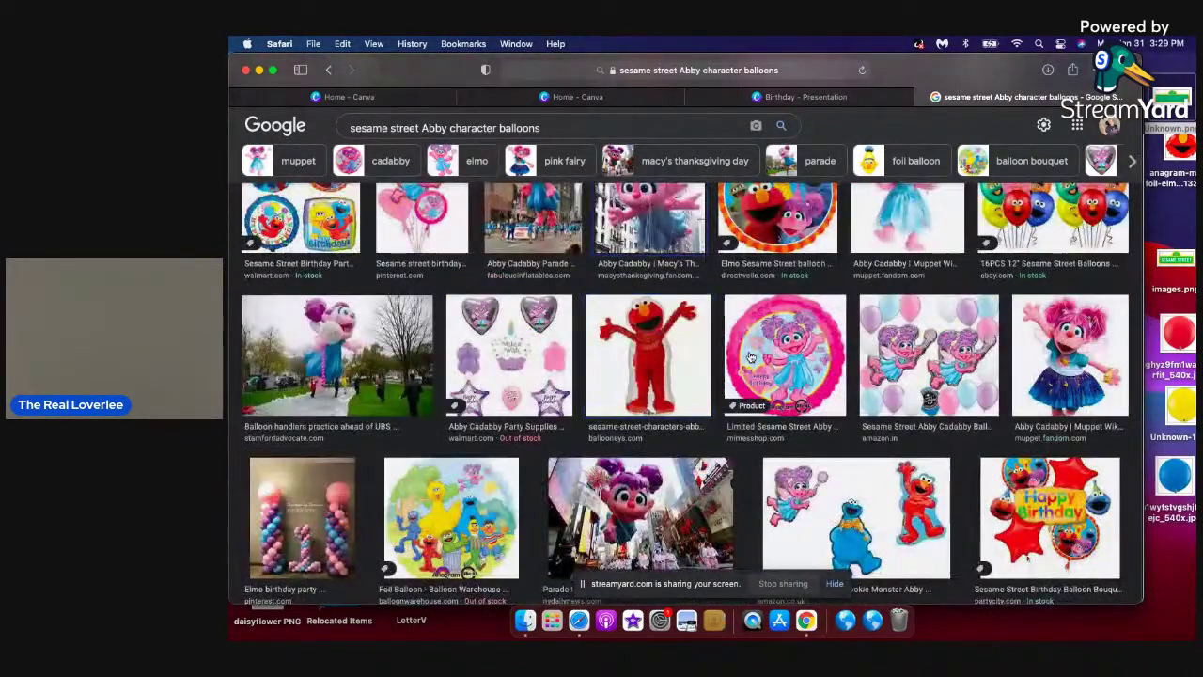
Open the Abby Cadabby balloon wall bundle, pick the related single Abby foil balloon with the wand, and save its image to the desktop.
left_click(935, 355)
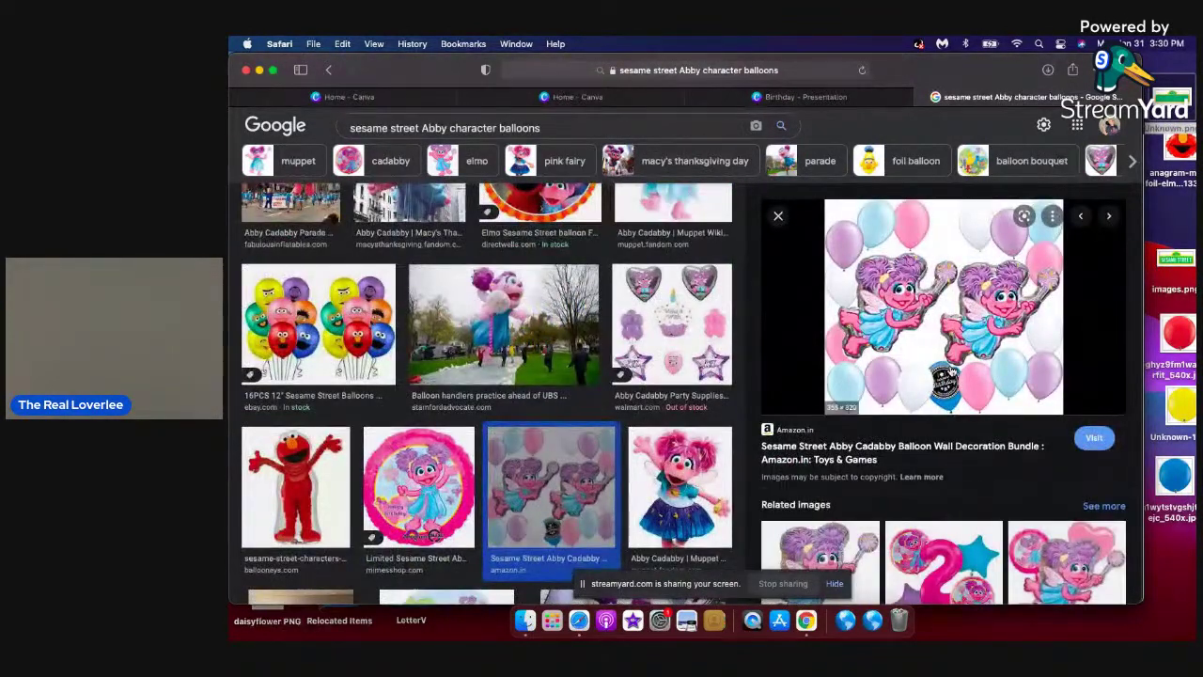
scroll(951, 371, "down", 1)
scroll(950, 370, "down", 4)
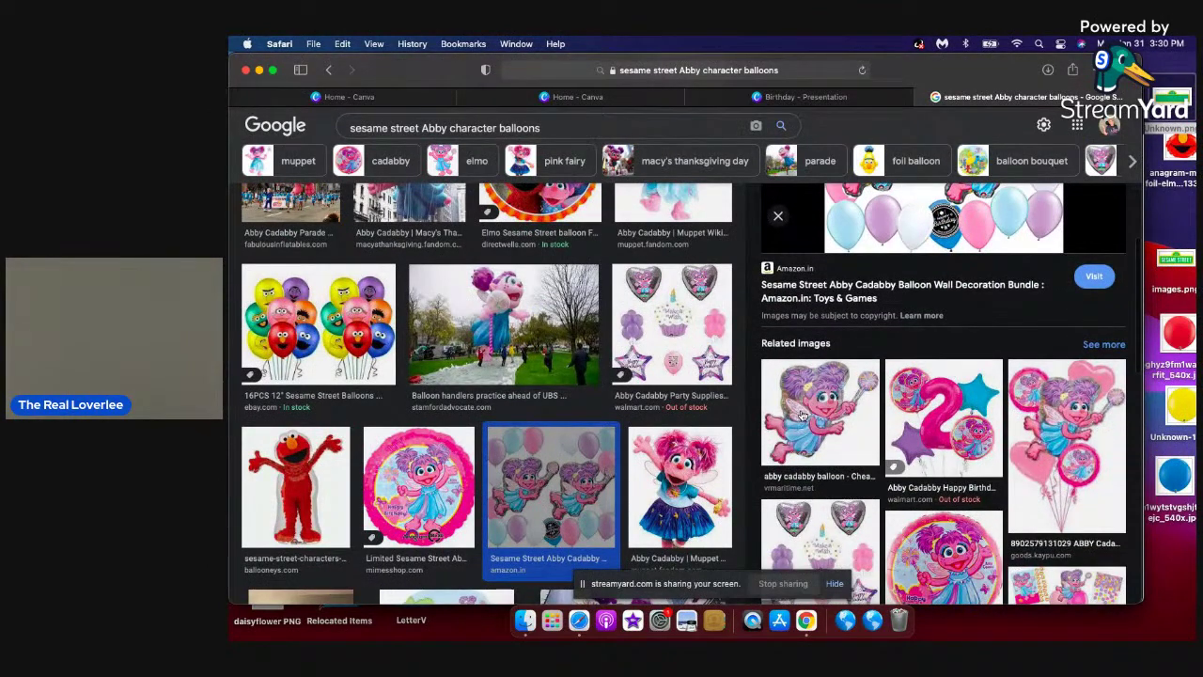
scroll(802, 416, "down", 8)
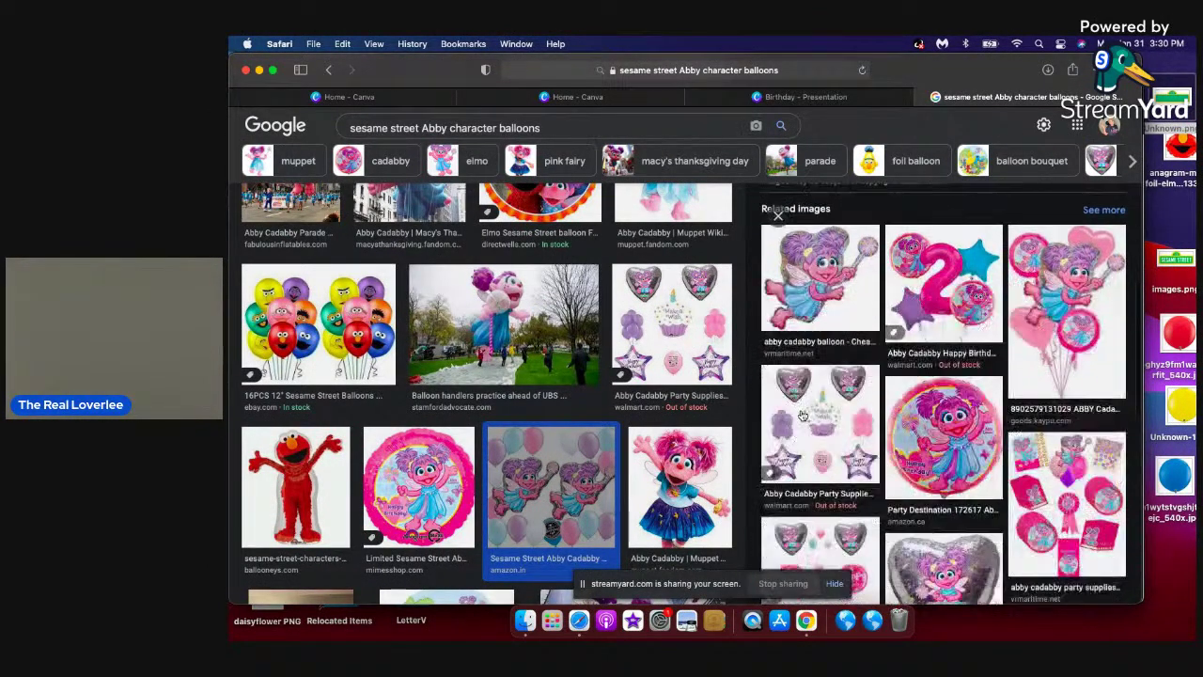
scroll(802, 416, "up", 10)
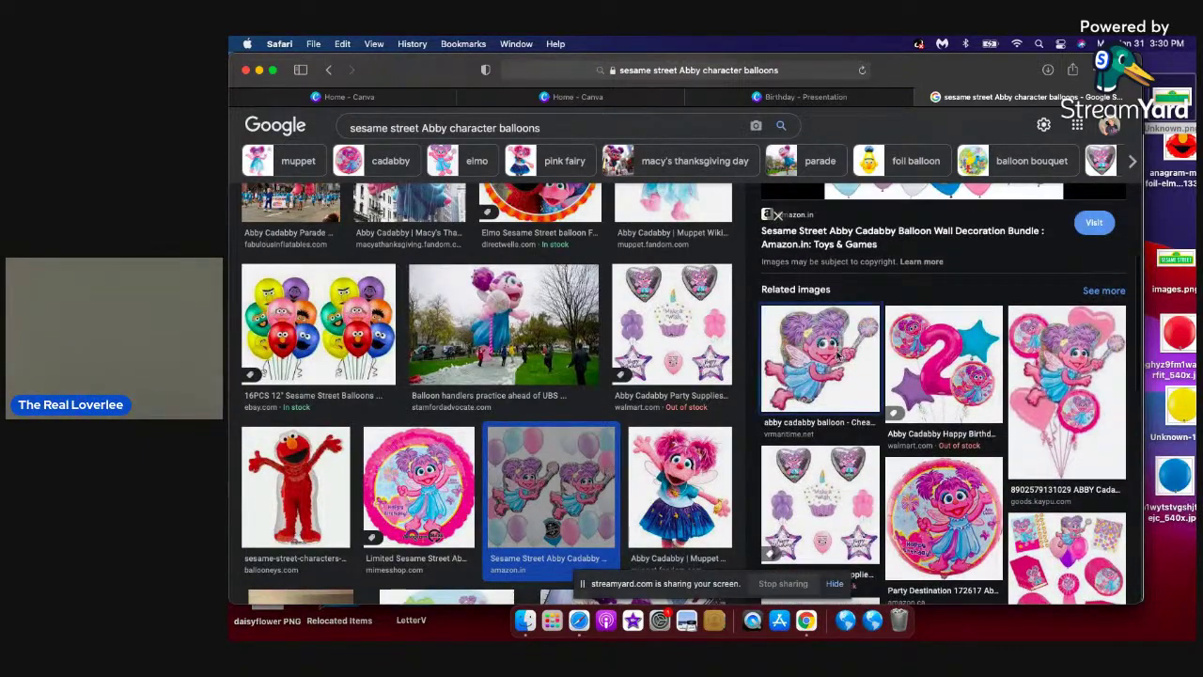
left_click(839, 357)
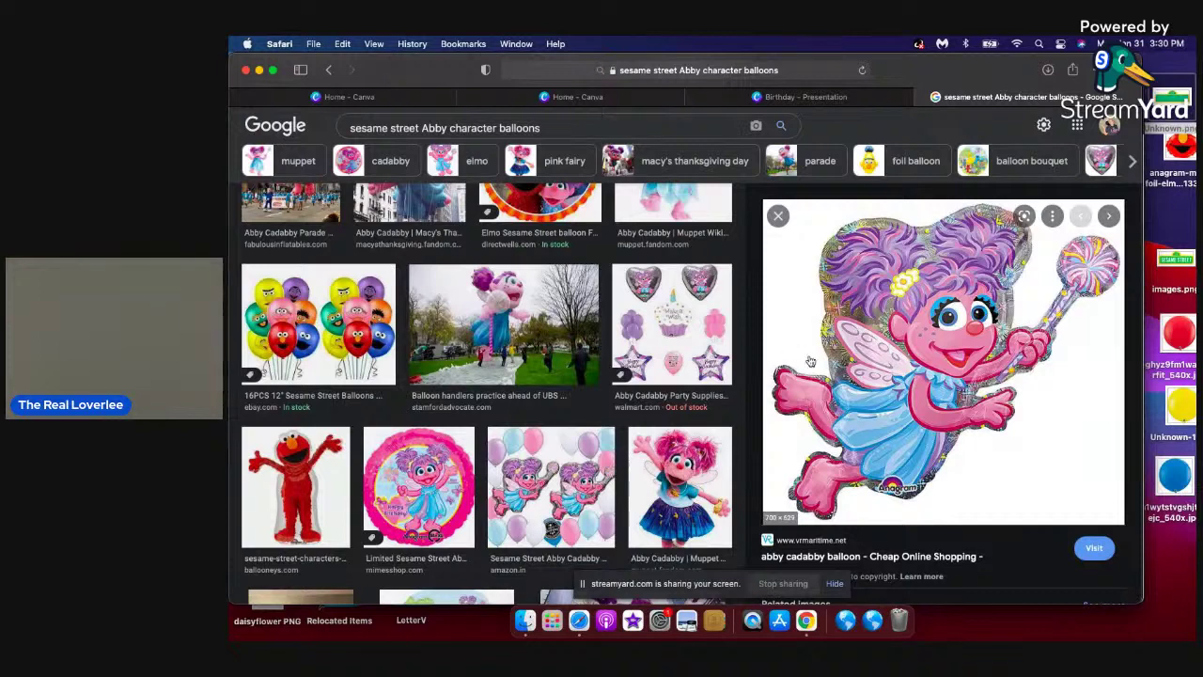
left_click_drag(1043, 366, 1176, 233)
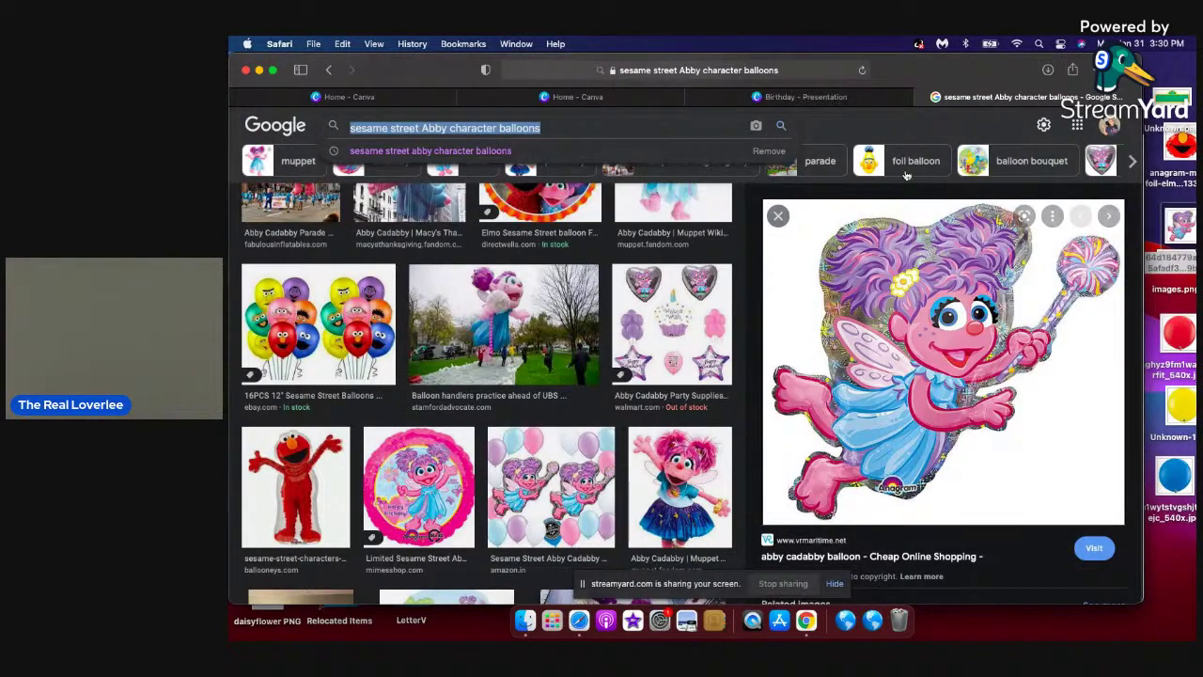
Narrow the image results to foil balloons, open the 30" Bert Head Shape balloon and save its picture to the desktop.
key("Return")
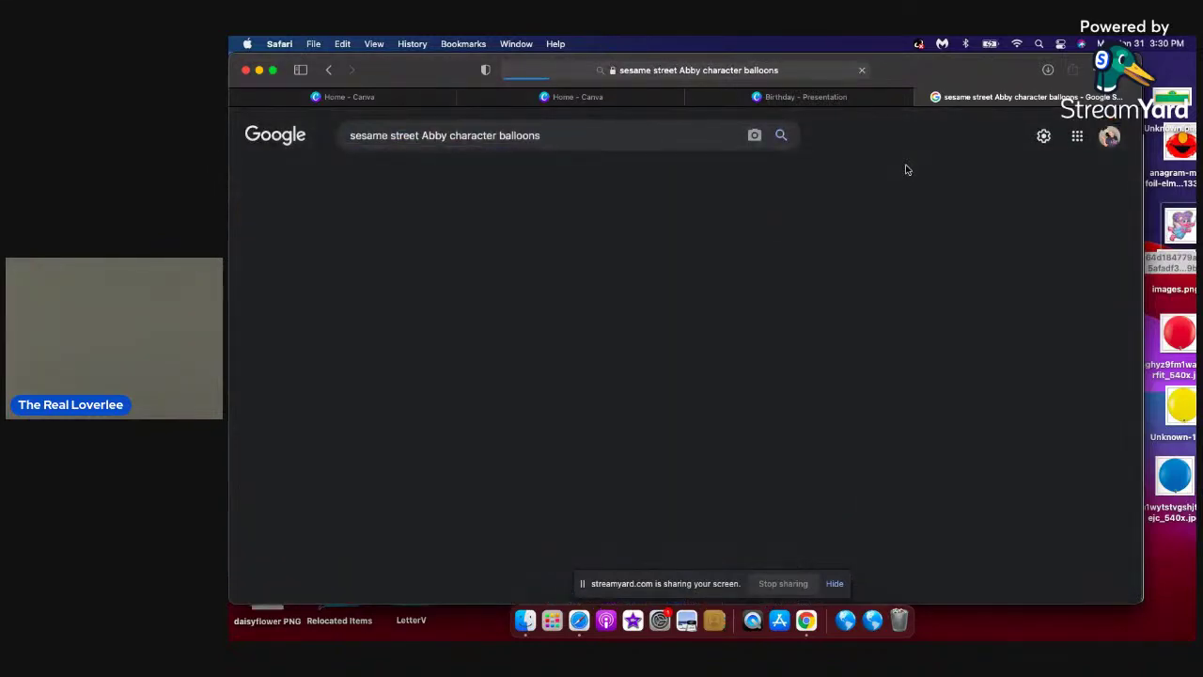
scroll(907, 169, "down", 5)
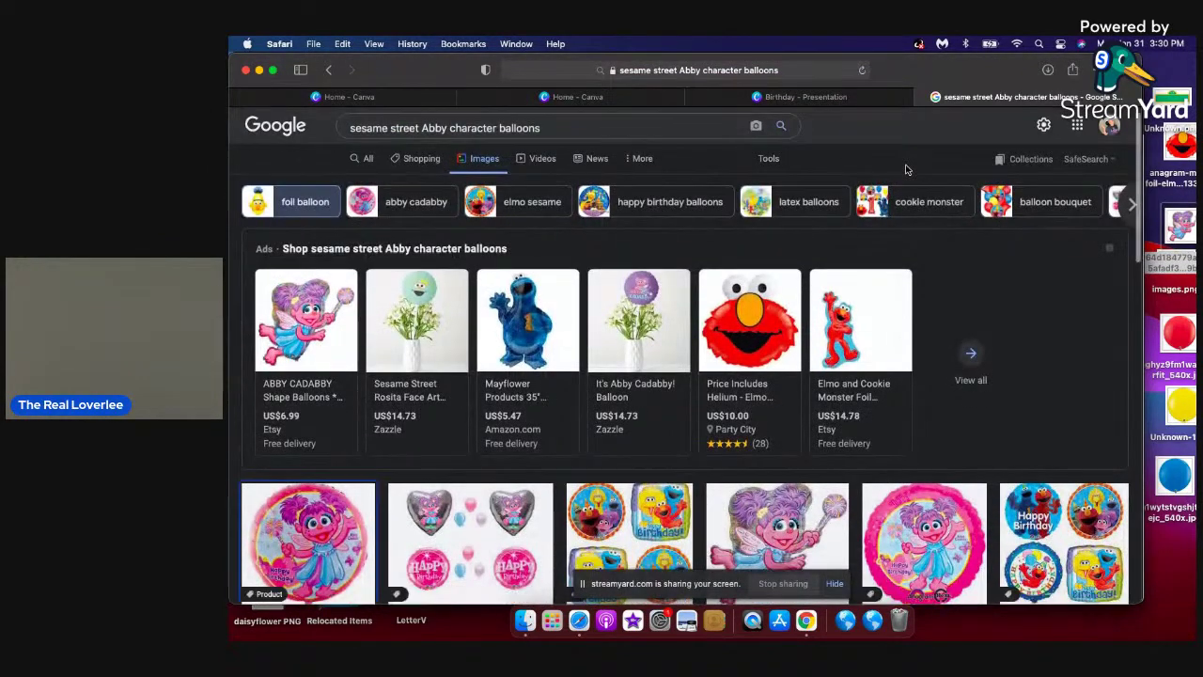
scroll(907, 169, "down", 3)
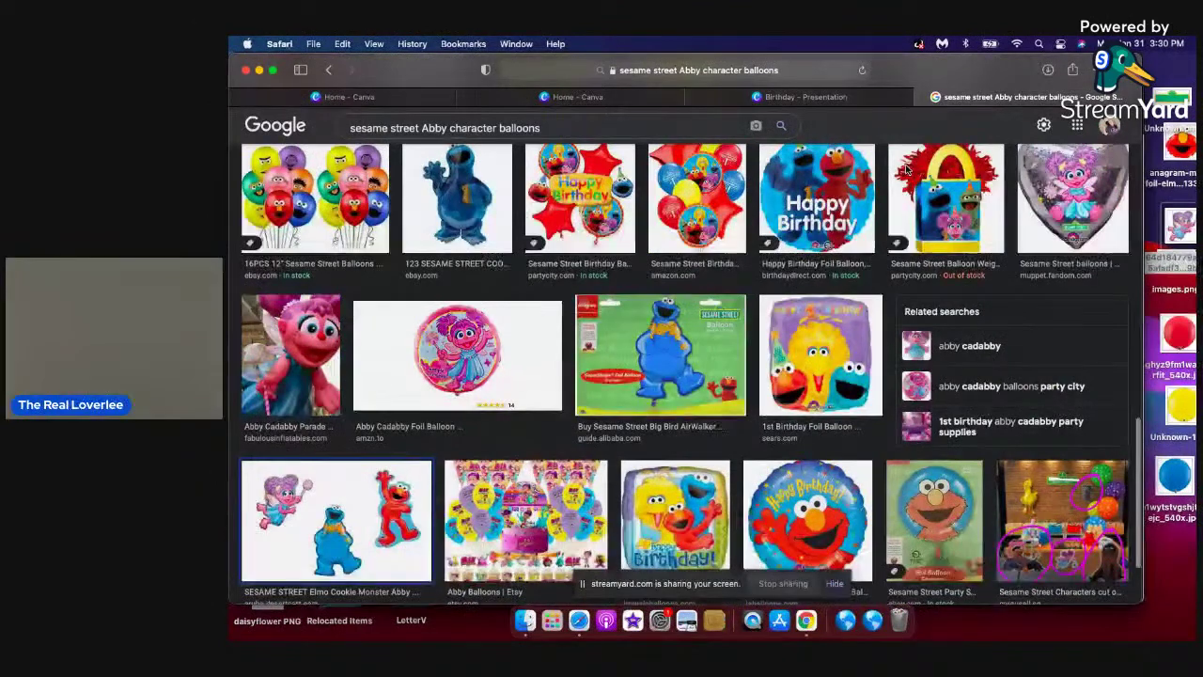
scroll(907, 170, "down", 3)
scroll(907, 169, "down", 3)
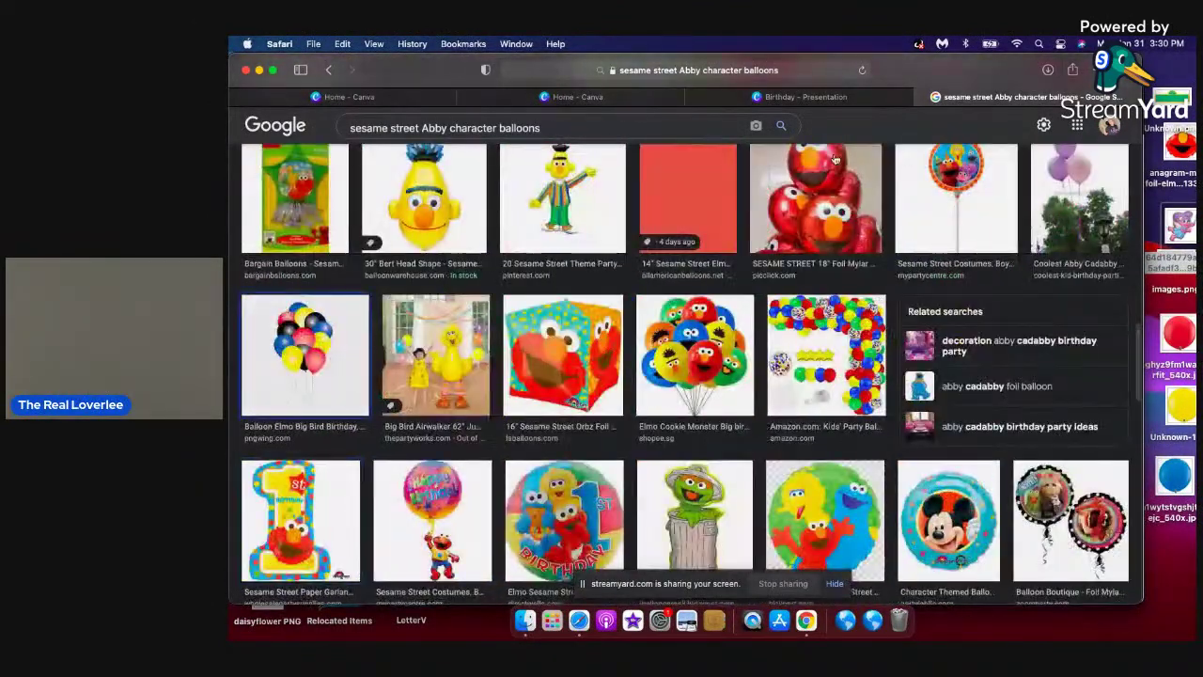
left_click(464, 216)
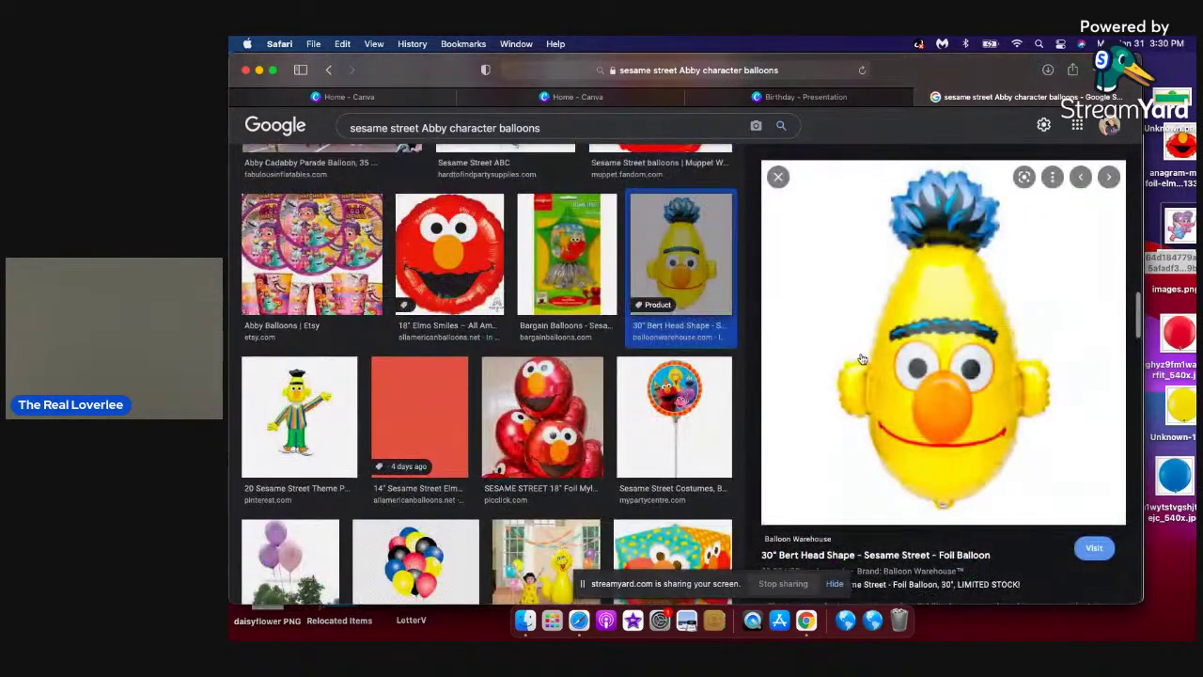
left_click_drag(871, 398, 1173, 569)
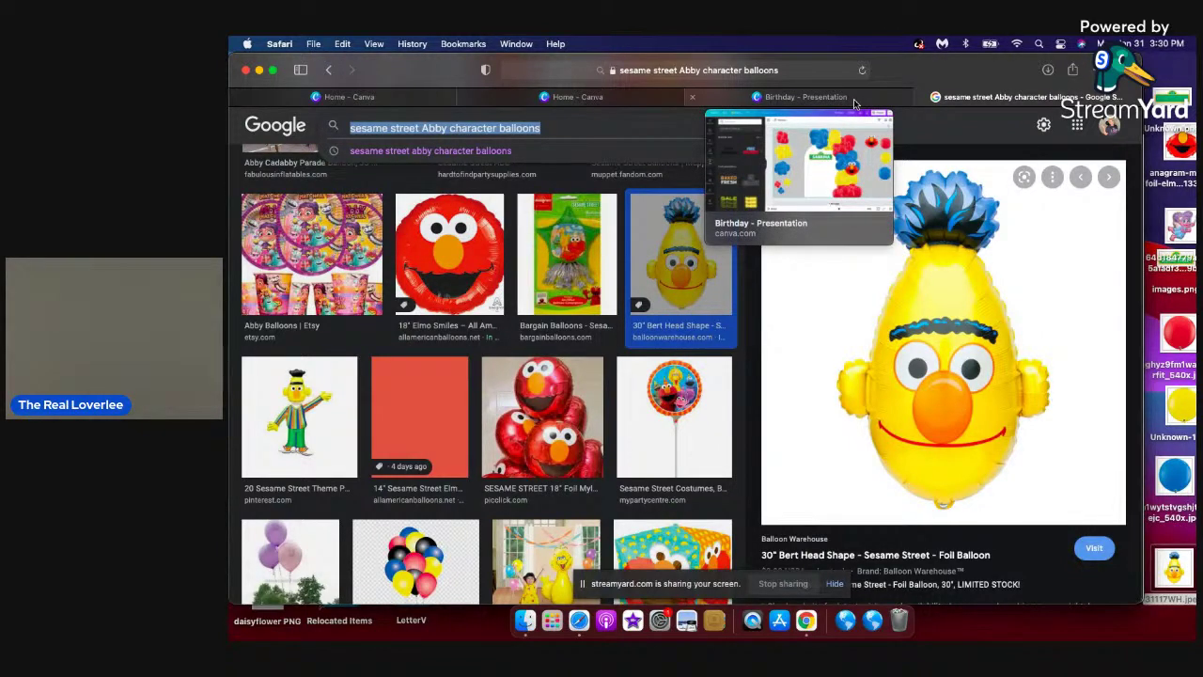
Switch to the Birthday design in Canva, add the saved Bert and Abby images, and move Bert over the upper-left balloon clusters.
left_click(853, 101)
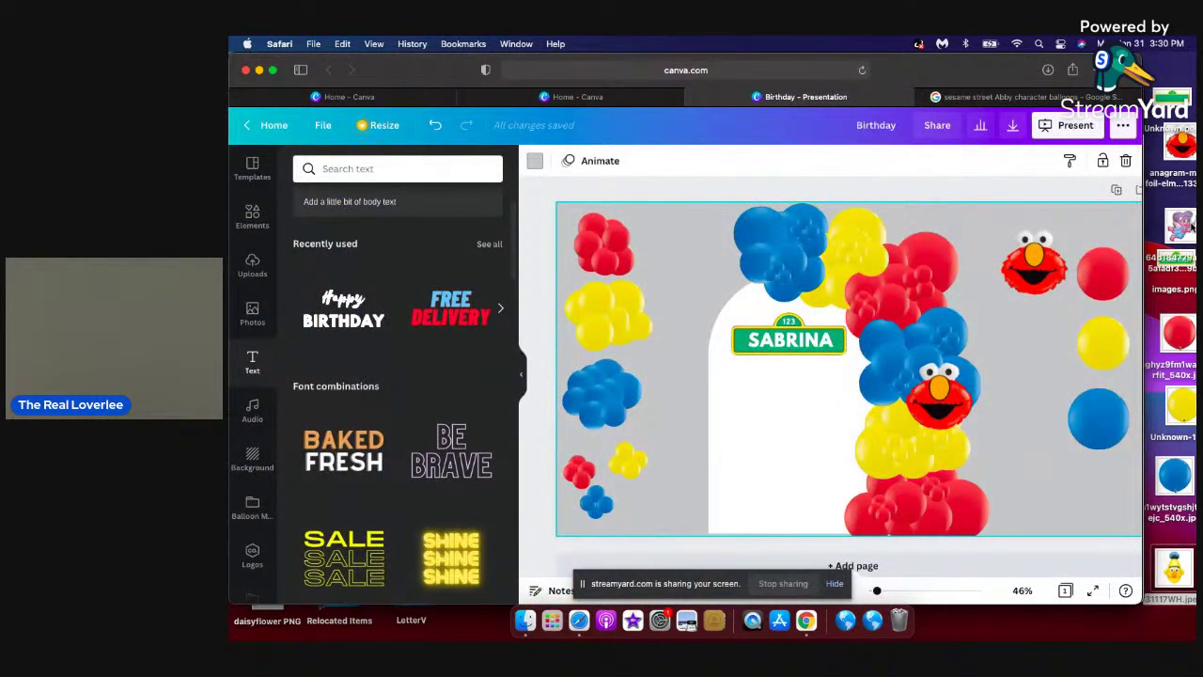
left_click_drag(1174, 568, 893, 501)
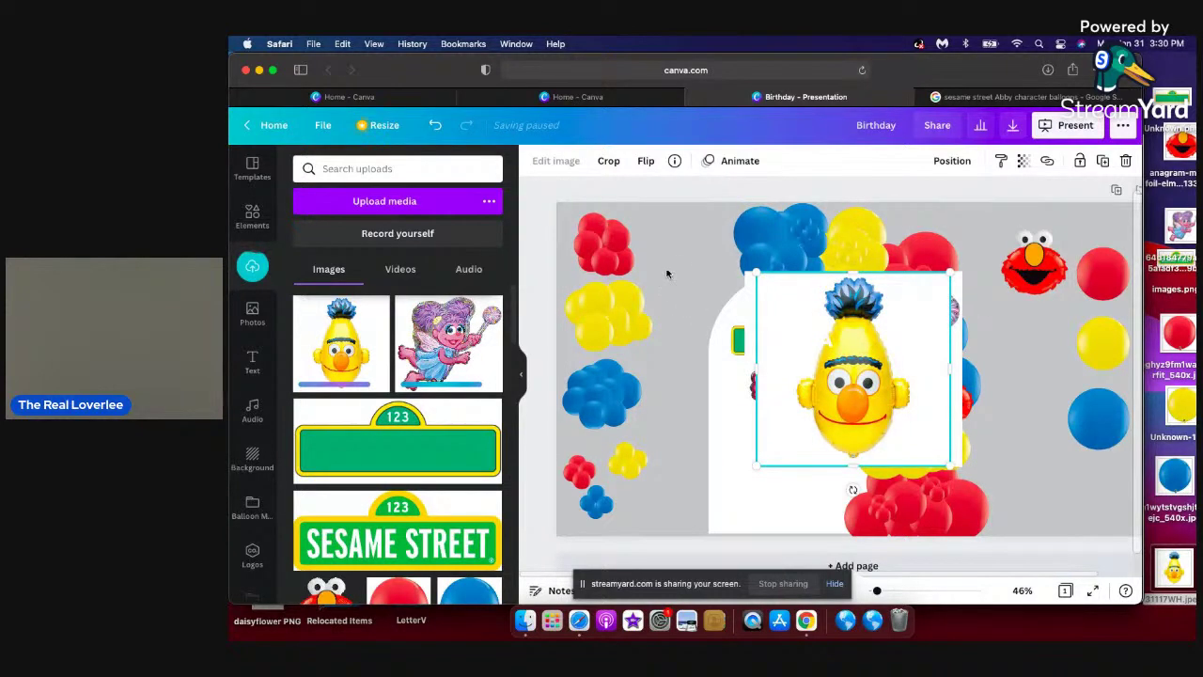
left_click_drag(667, 260, 663, 266)
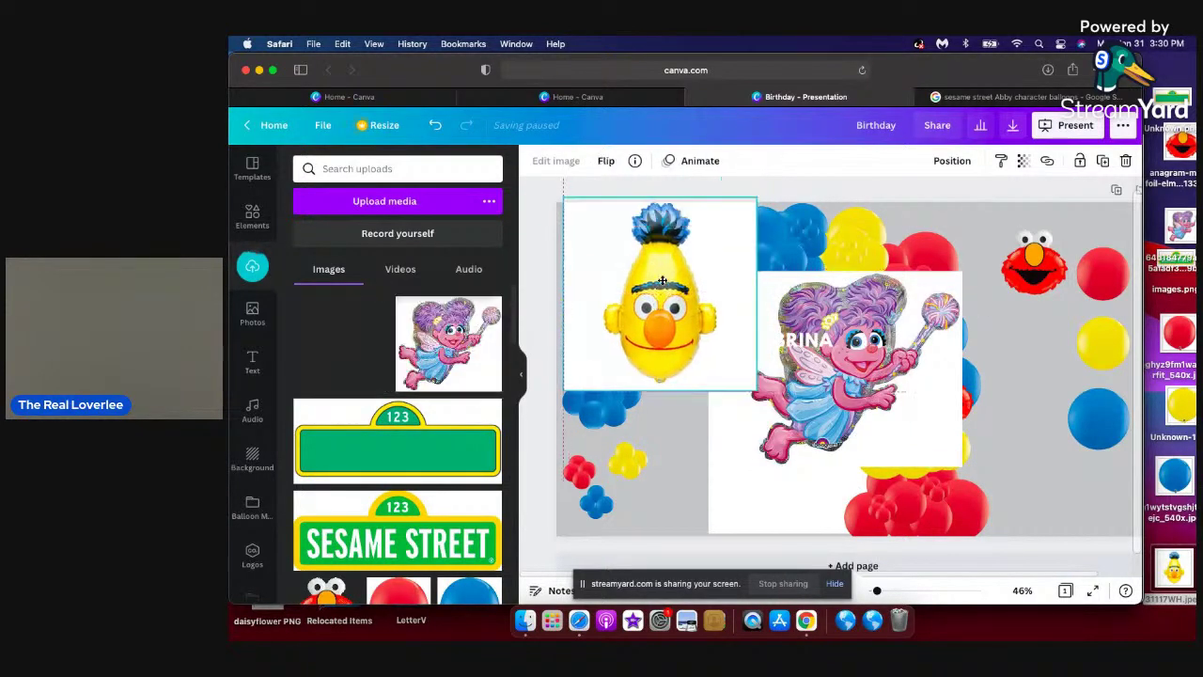
Move the Abby Cadabby picture off the name sign to the lower area beside the right leg of the balloon garland.
left_click(900, 408)
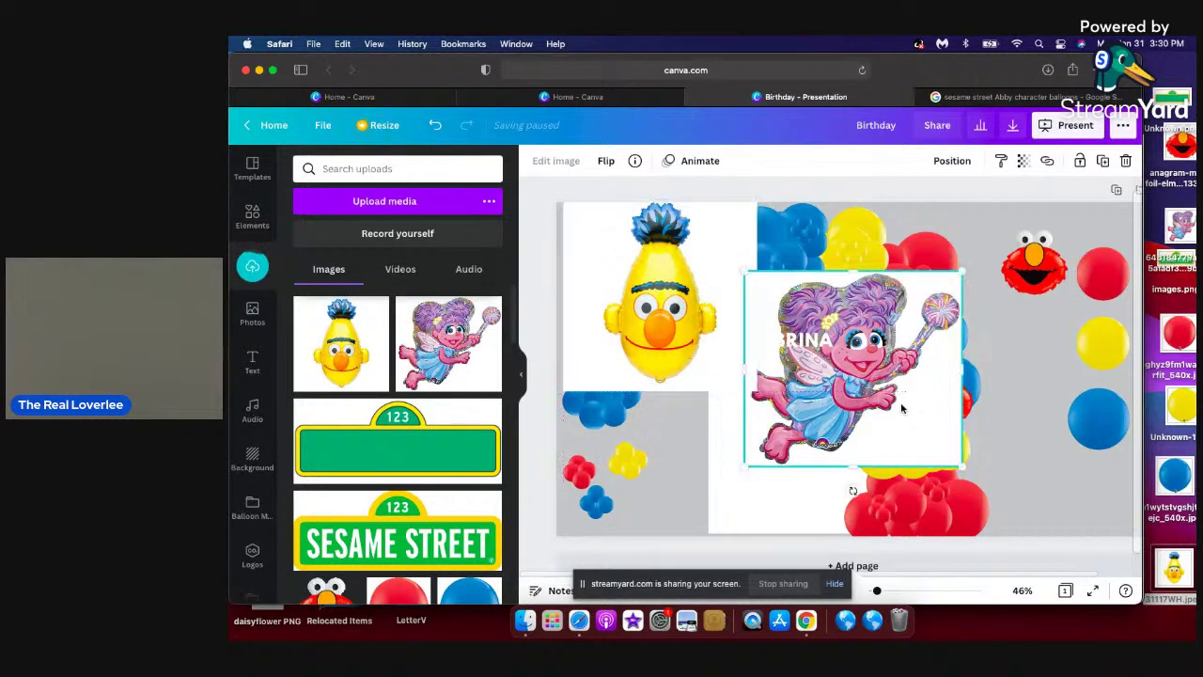
left_click_drag(901, 406, 1057, 457)
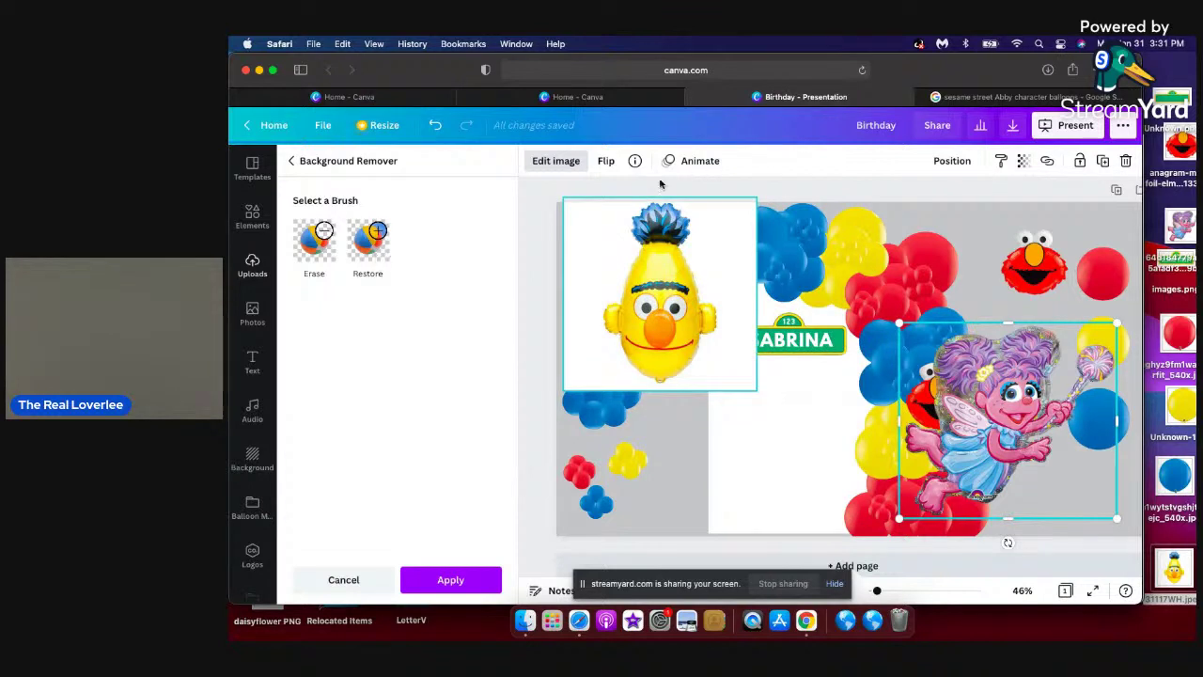
Try to cut out both characters with Background Remover and set a small Abby on the yellow cluster, and undo back to the unedited pictures.
left_click(626, 224)
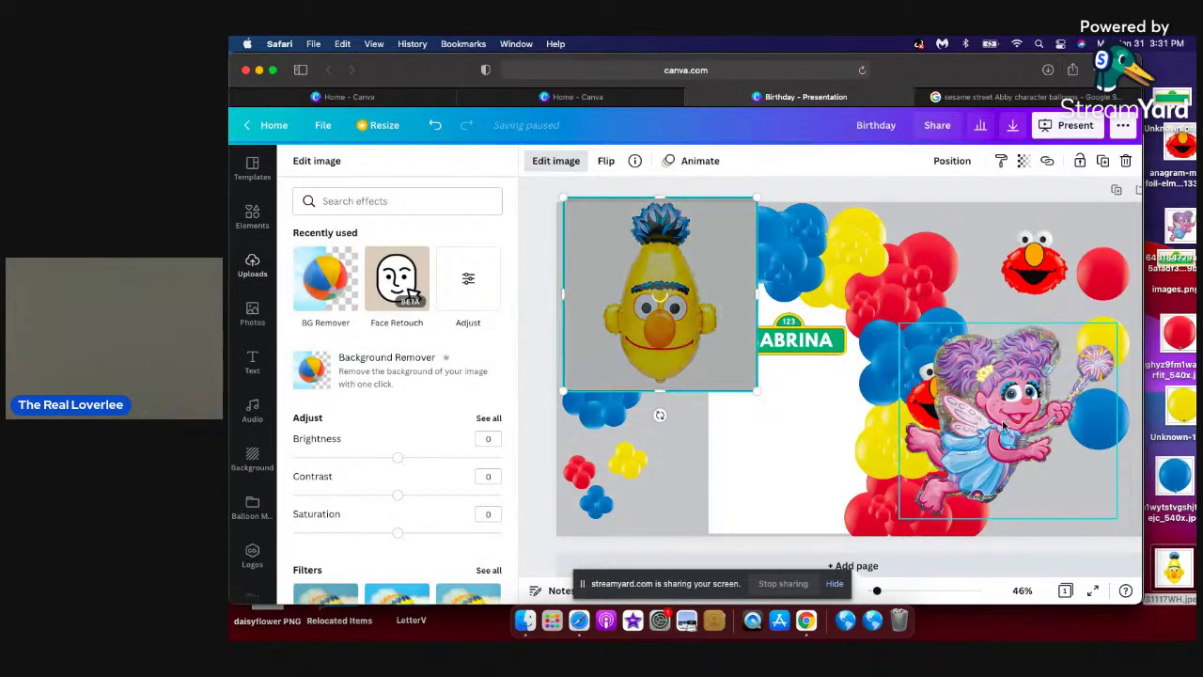
left_click(909, 324)
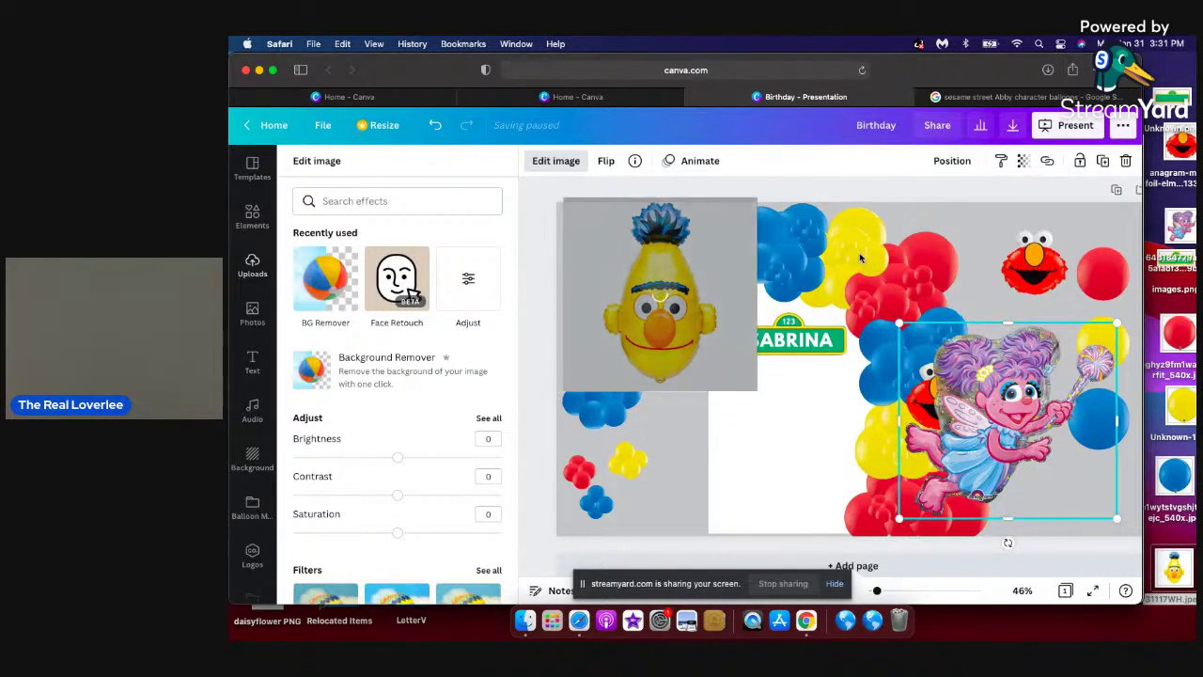
left_click_drag(996, 391, 856, 243)
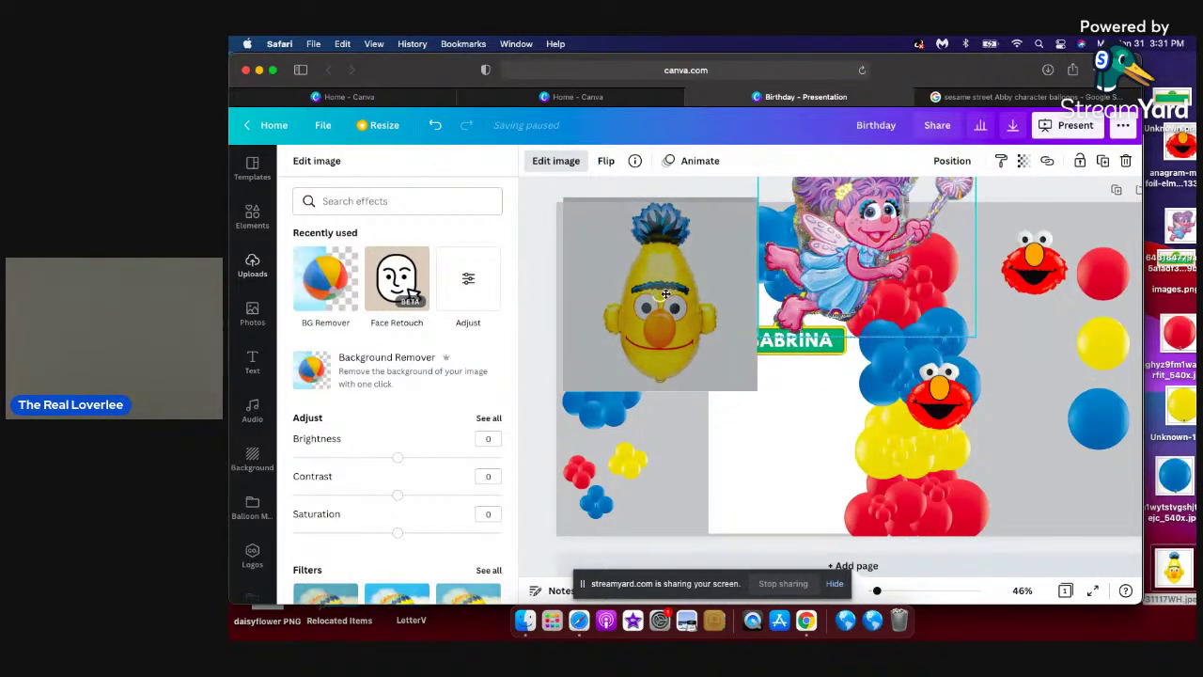
key("Delete")
left_click_drag(1056, 476, 1060, 479)
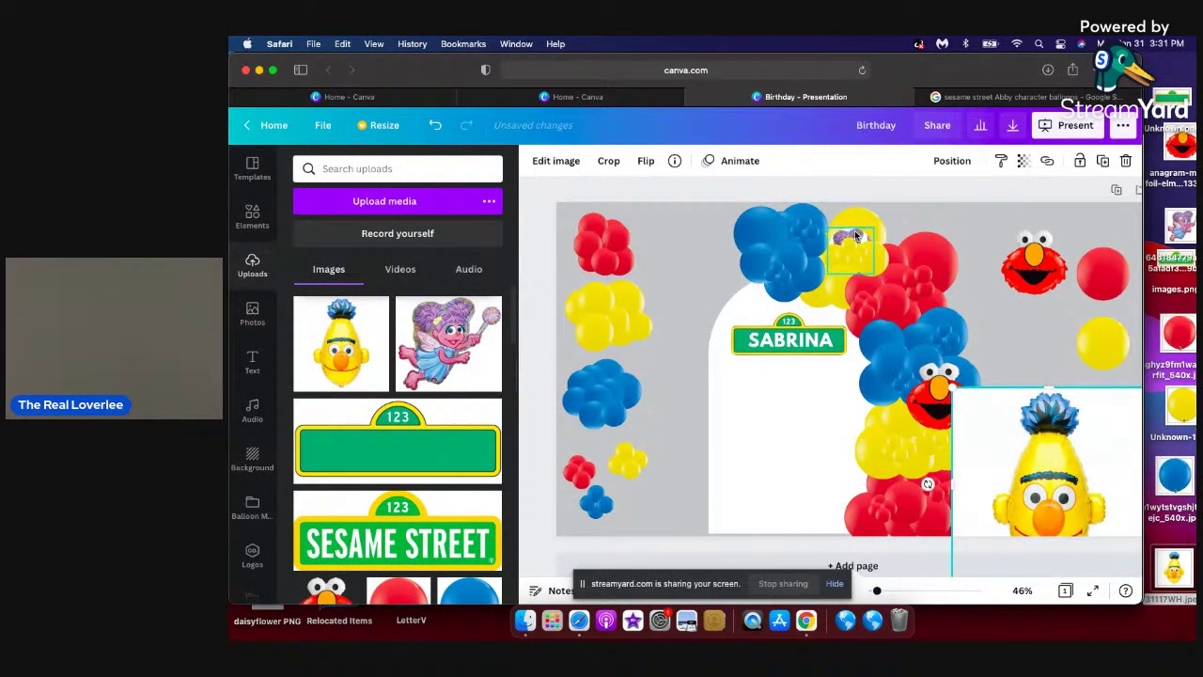
left_click(855, 237)
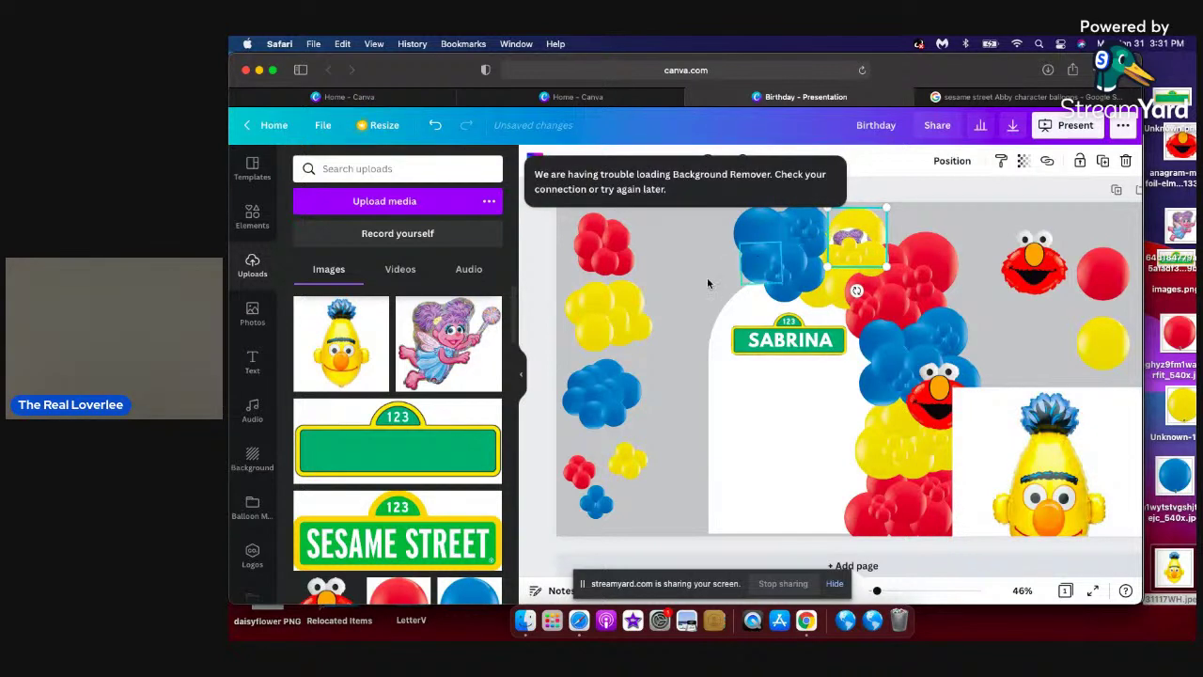
left_click(671, 242)
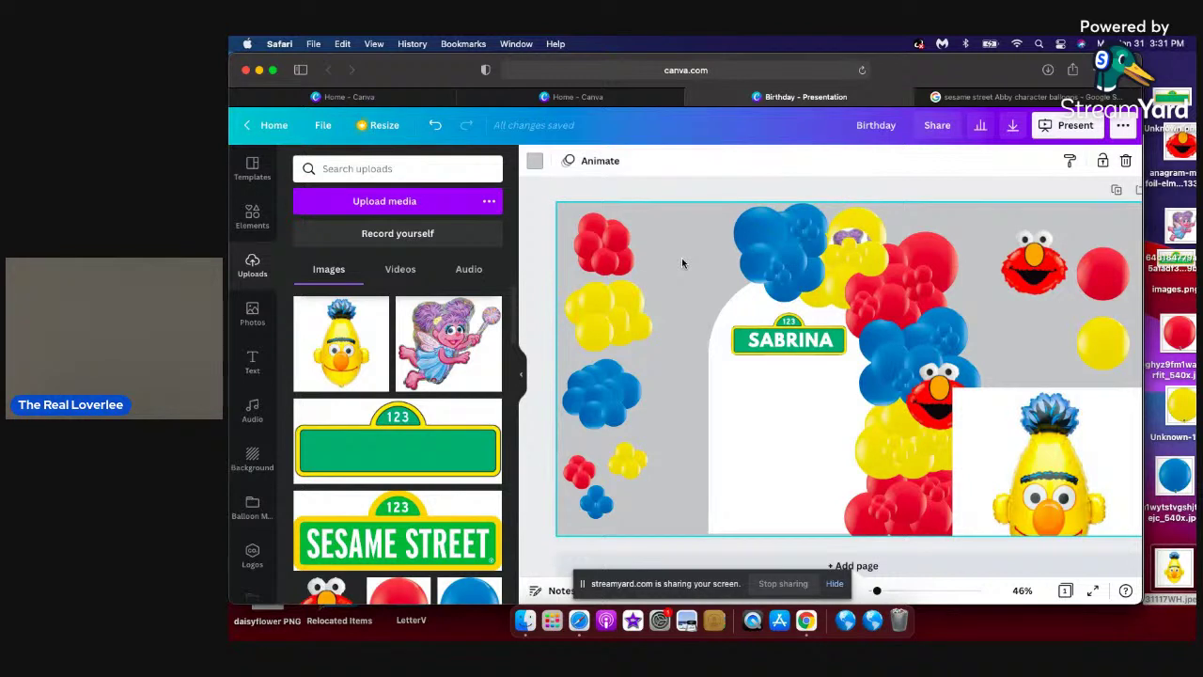
key("super+z")
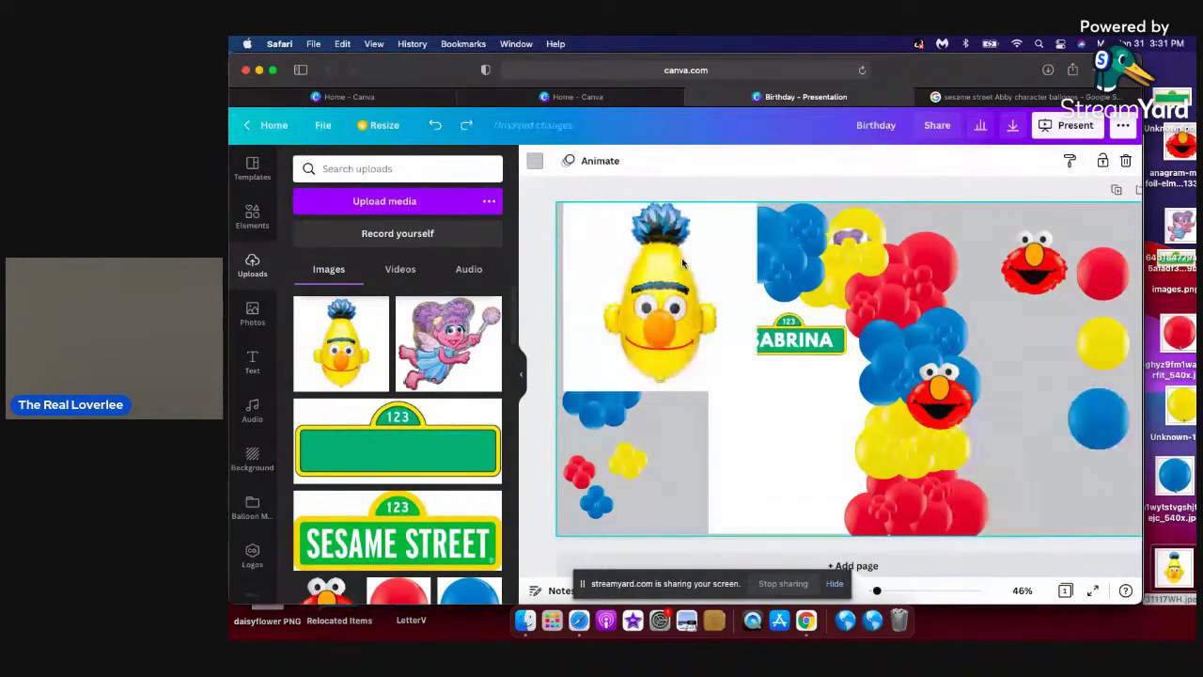
key("super+z")
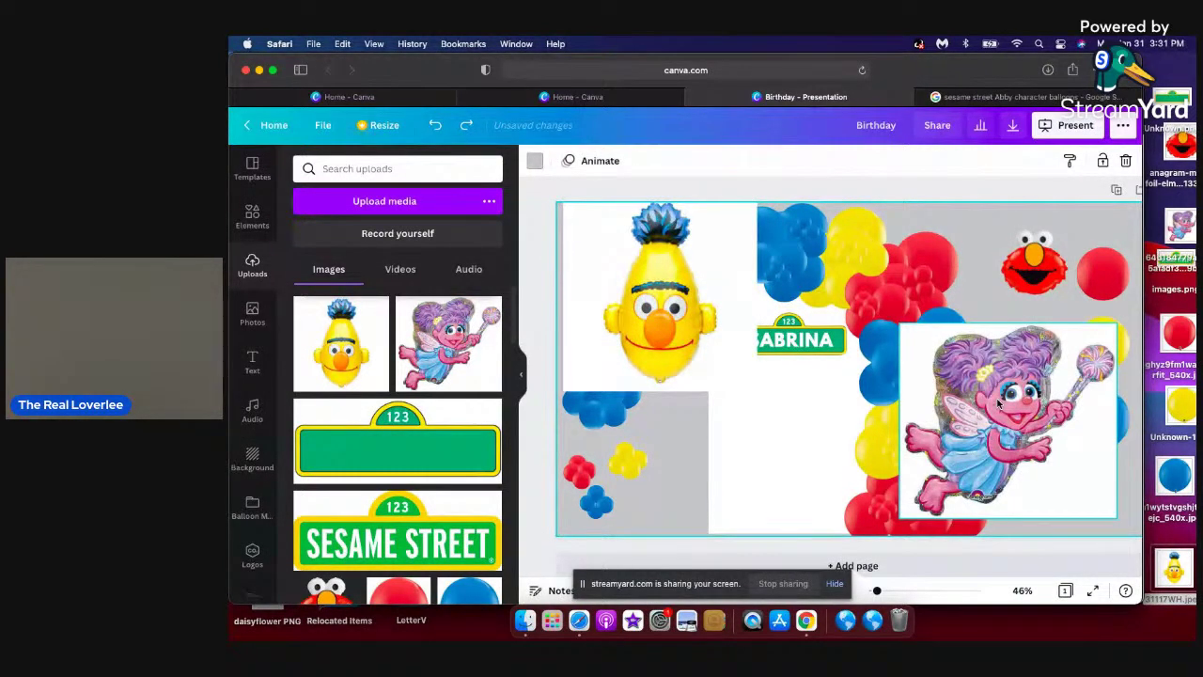
Remove the white backgrounds from the Abby and Bert pictures with Background Remover.
left_click(999, 404)
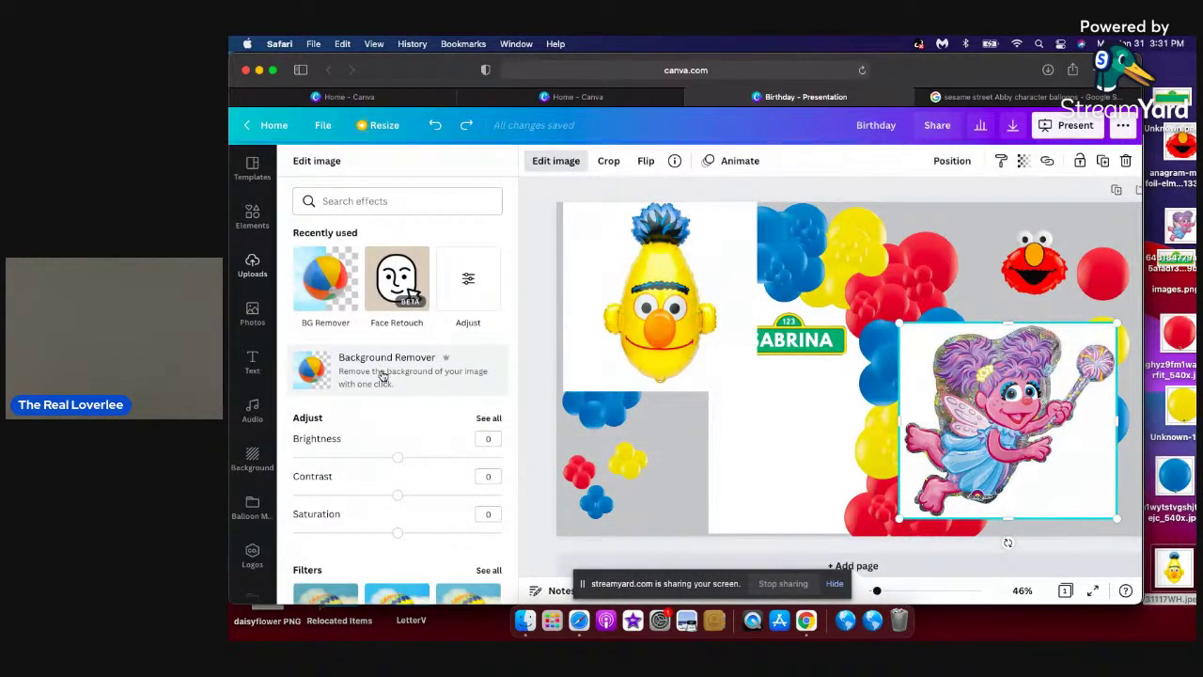
left_click(382, 375)
left_click(577, 333)
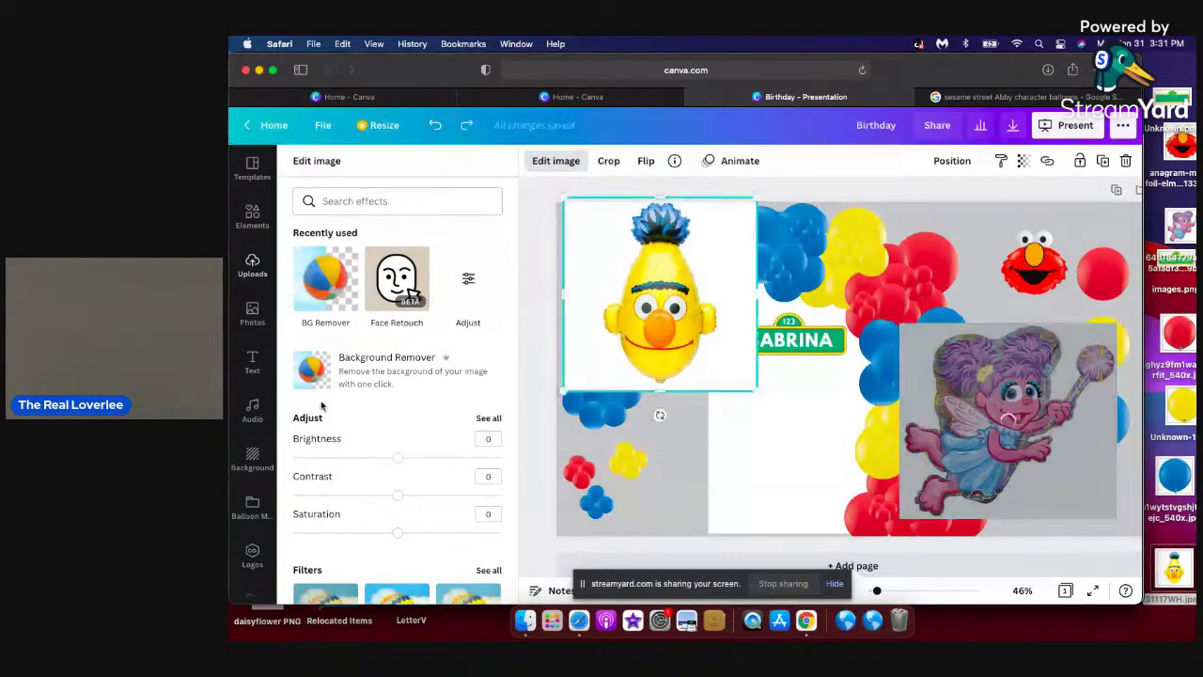
left_click(369, 374)
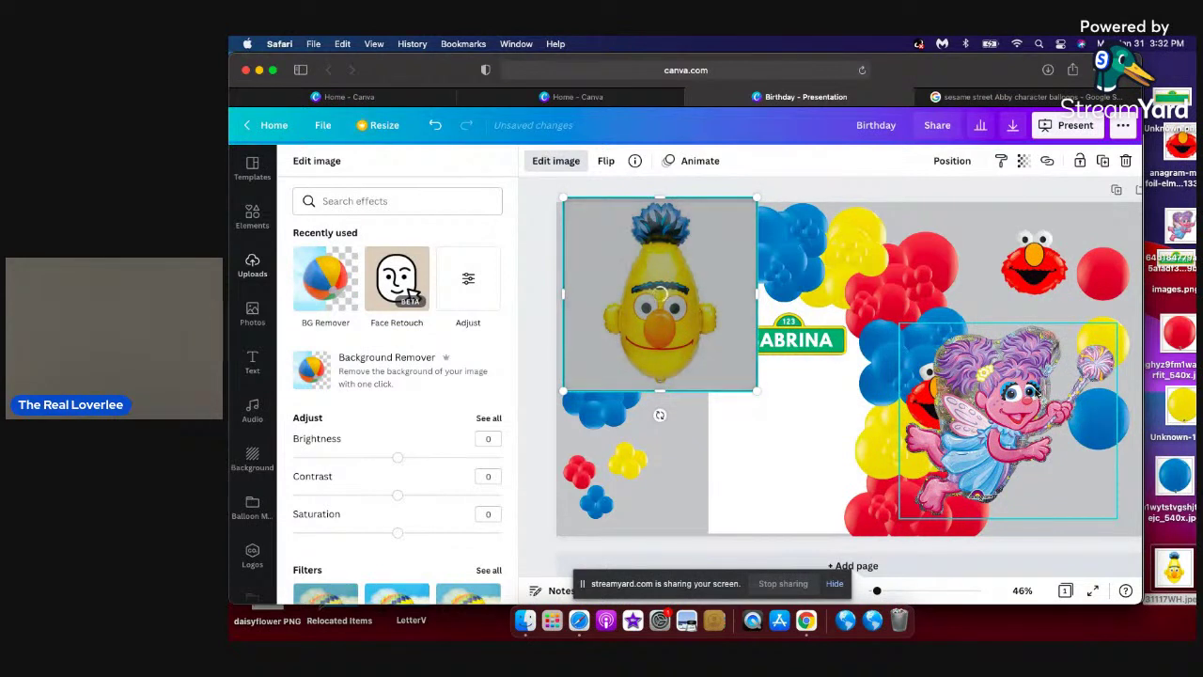
Shrink the cut-out Abby balloon and place it over the upper red balloon cluster of the garland.
left_click(1034, 397)
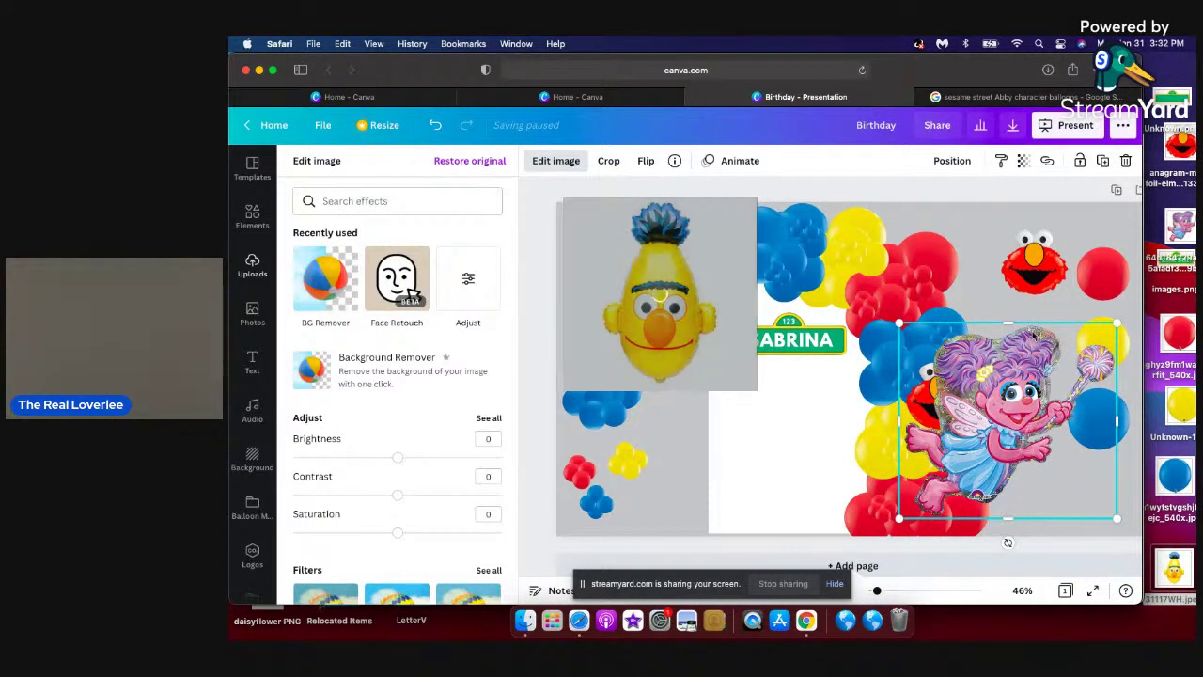
left_click_drag(902, 326, 952, 372)
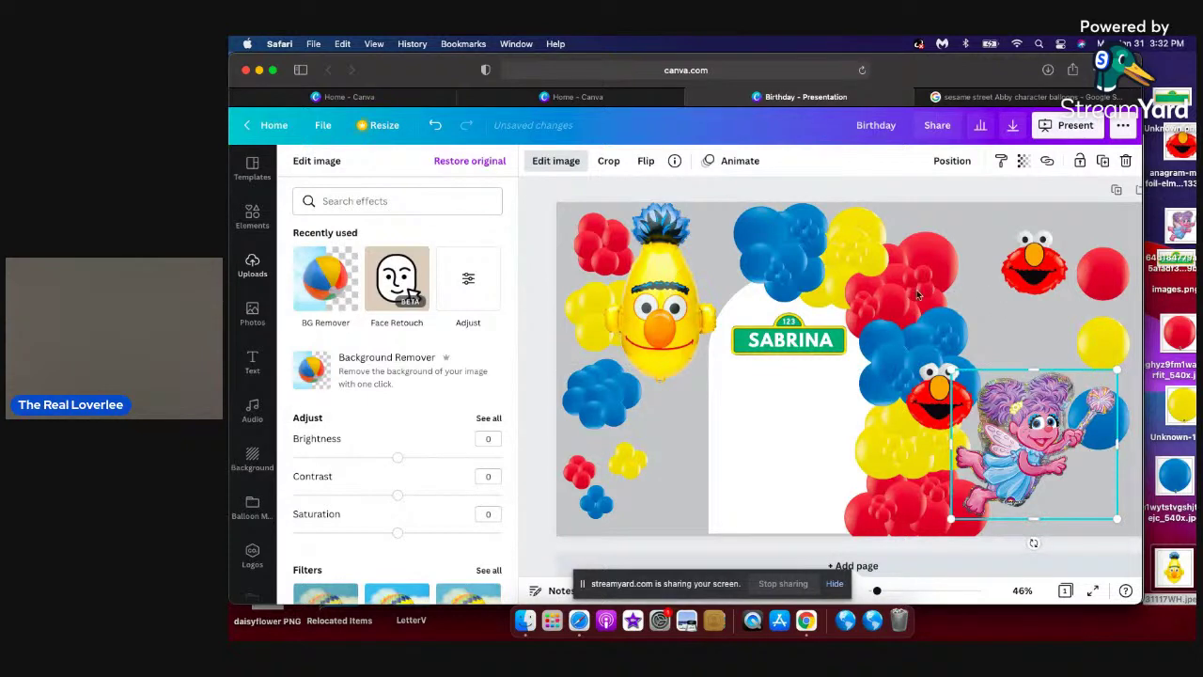
left_click_drag(1009, 380, 996, 333)
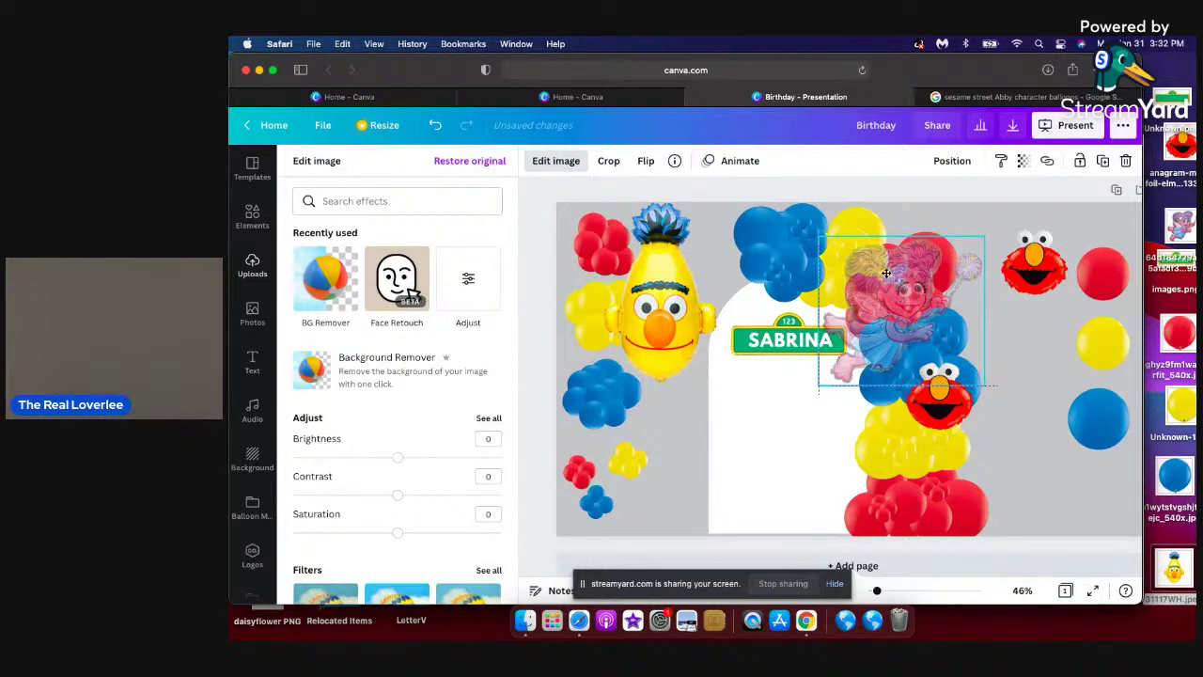
key("Delete")
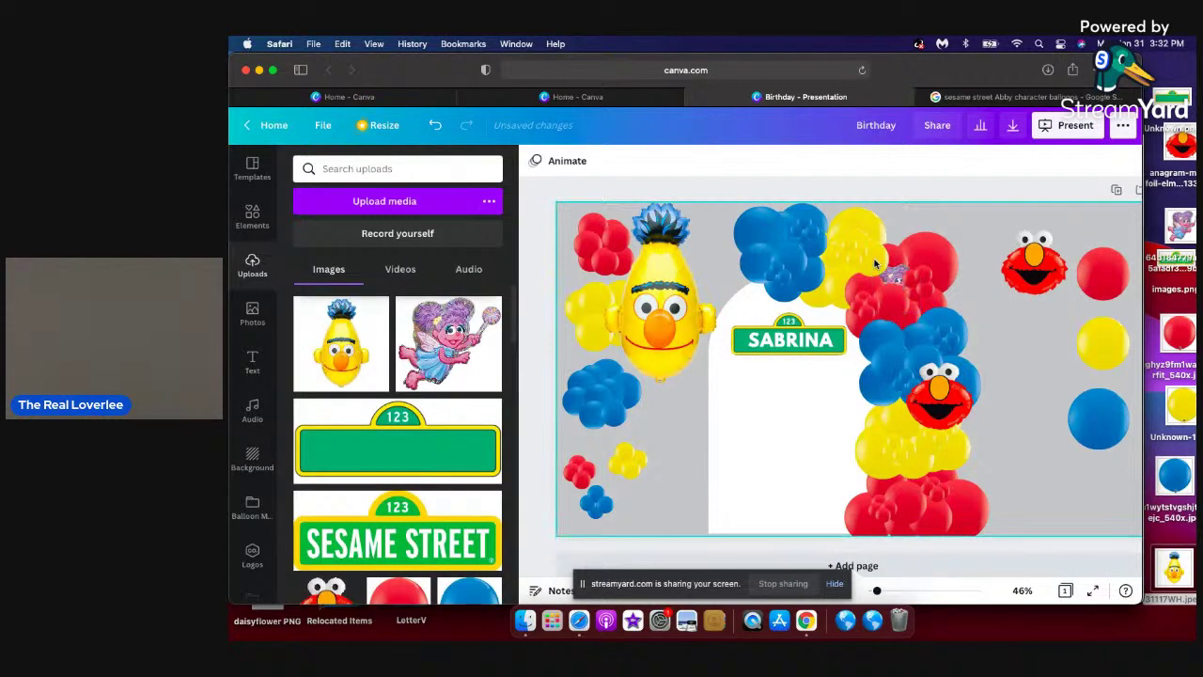
left_click(888, 273)
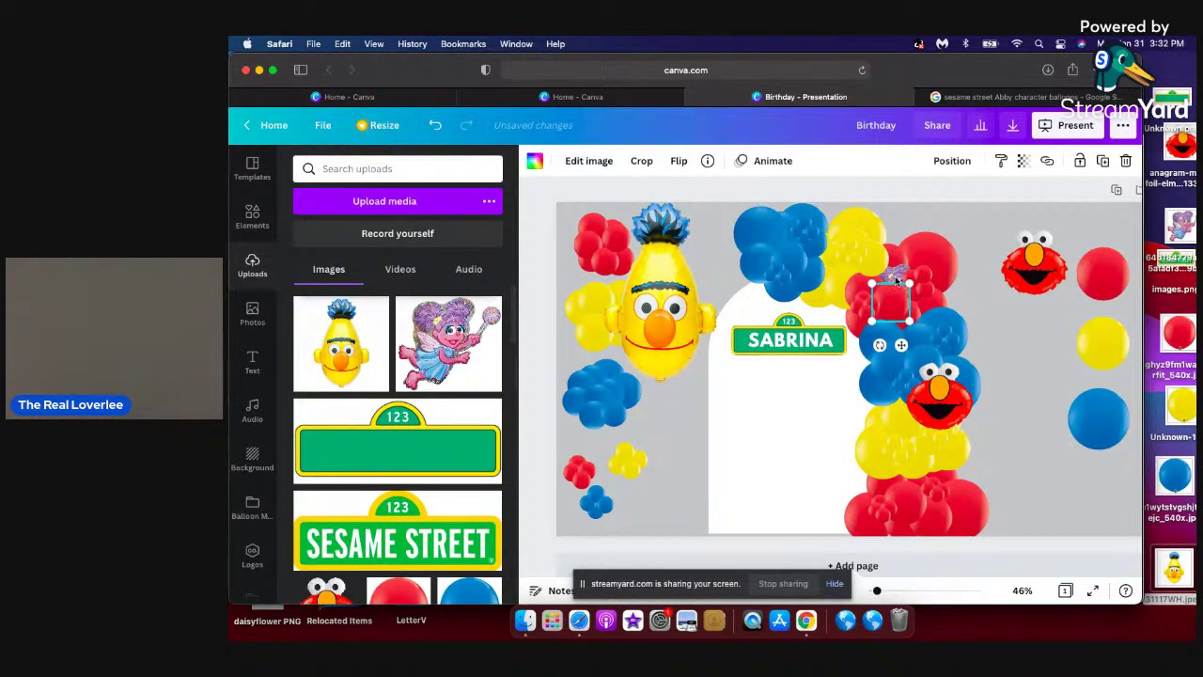
left_click_drag(896, 277, 899, 282)
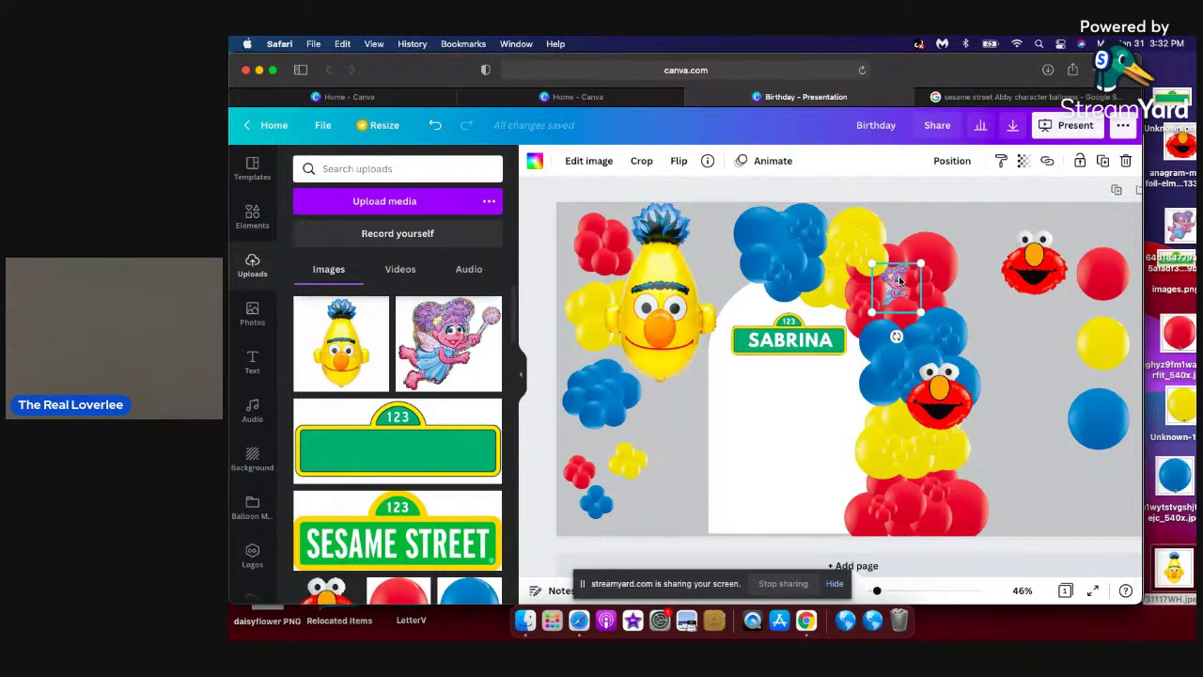
key("super+bracketleft")
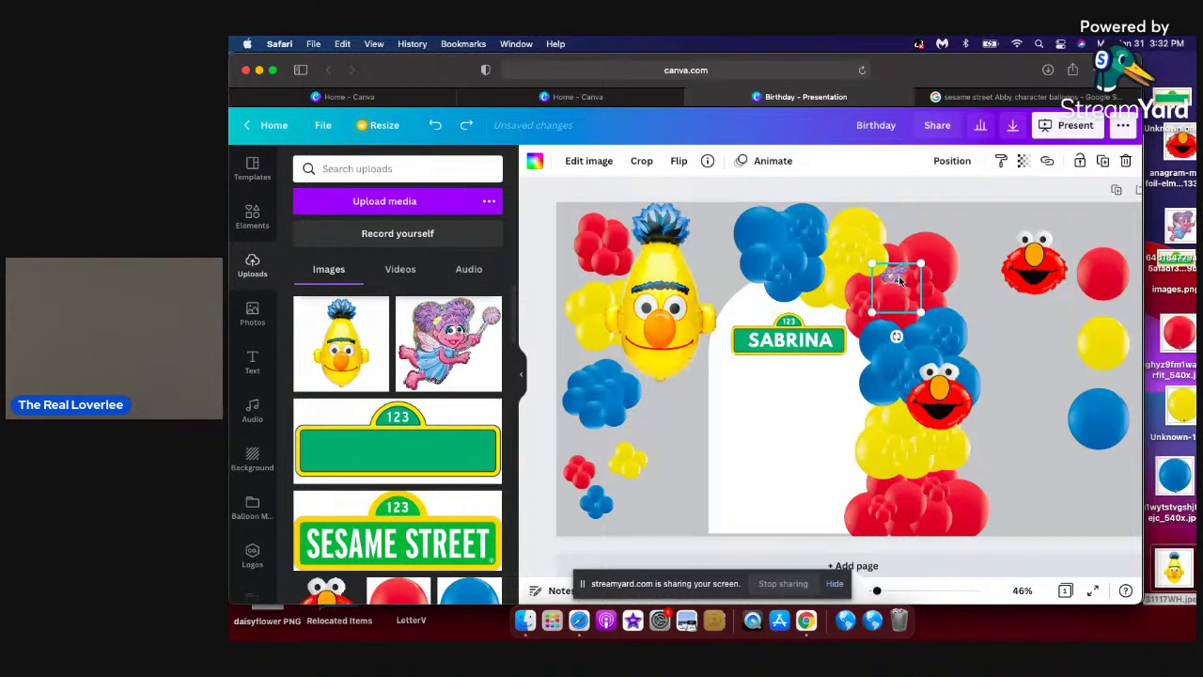
left_click_drag(898, 280, 874, 310)
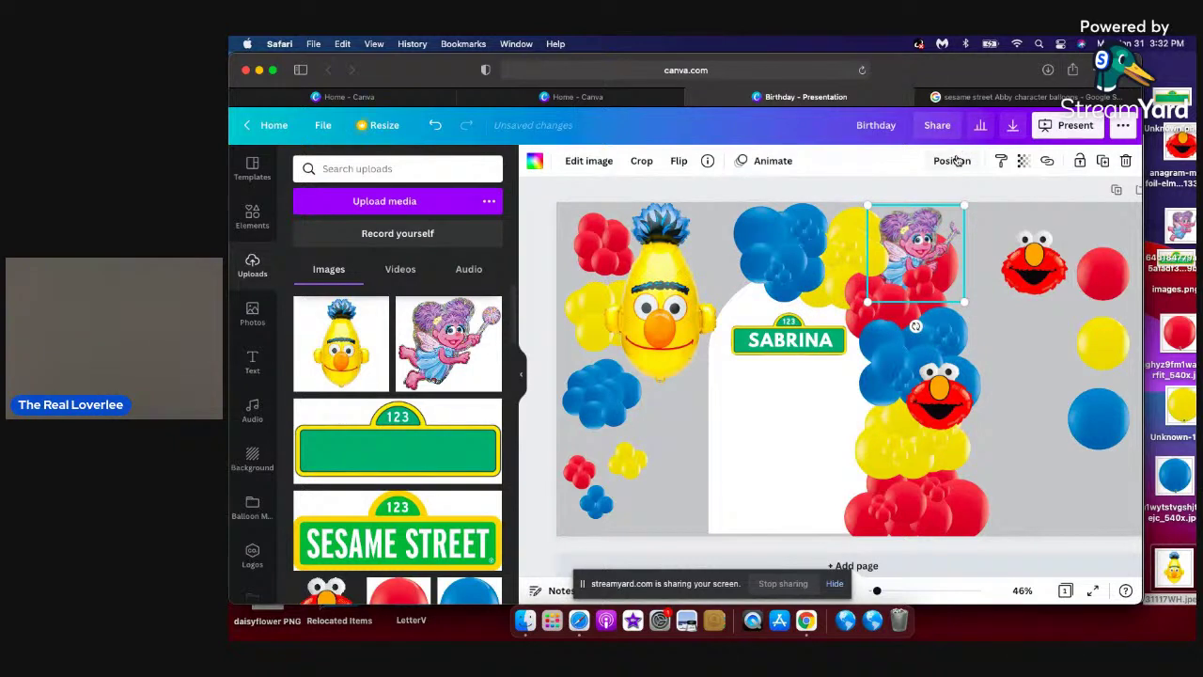
Bring the Abby balloon forward in the layer order, in front of the upper red balloons.
left_click(954, 161)
left_click(803, 202)
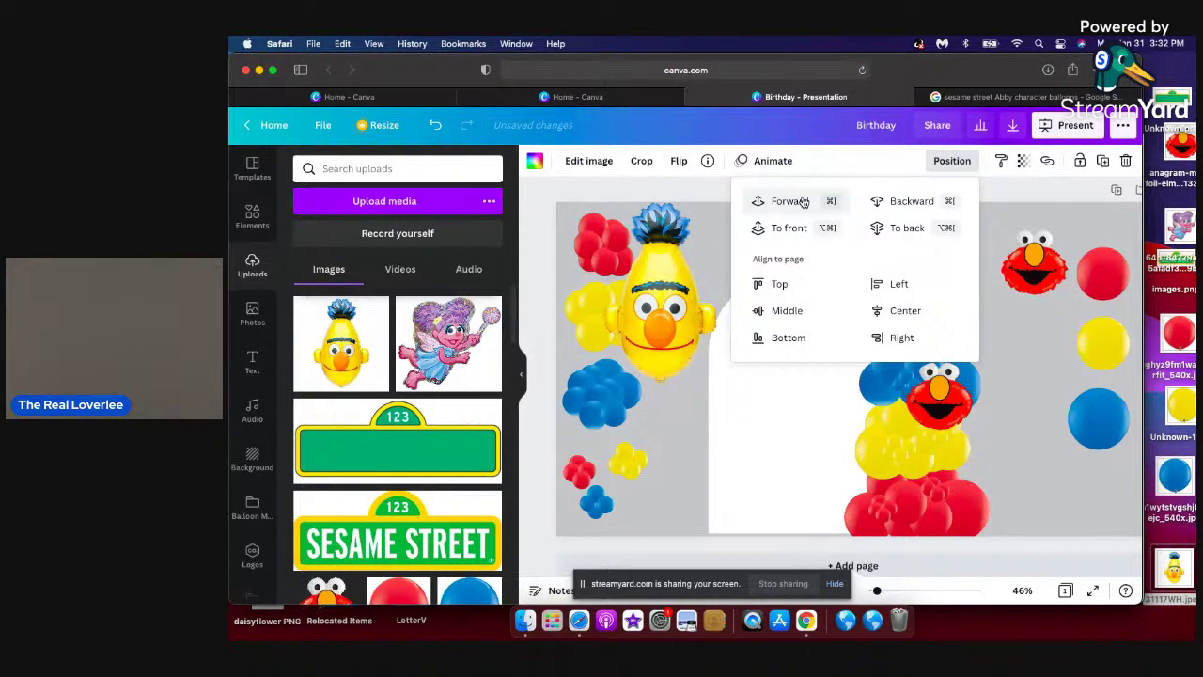
left_click(1021, 343)
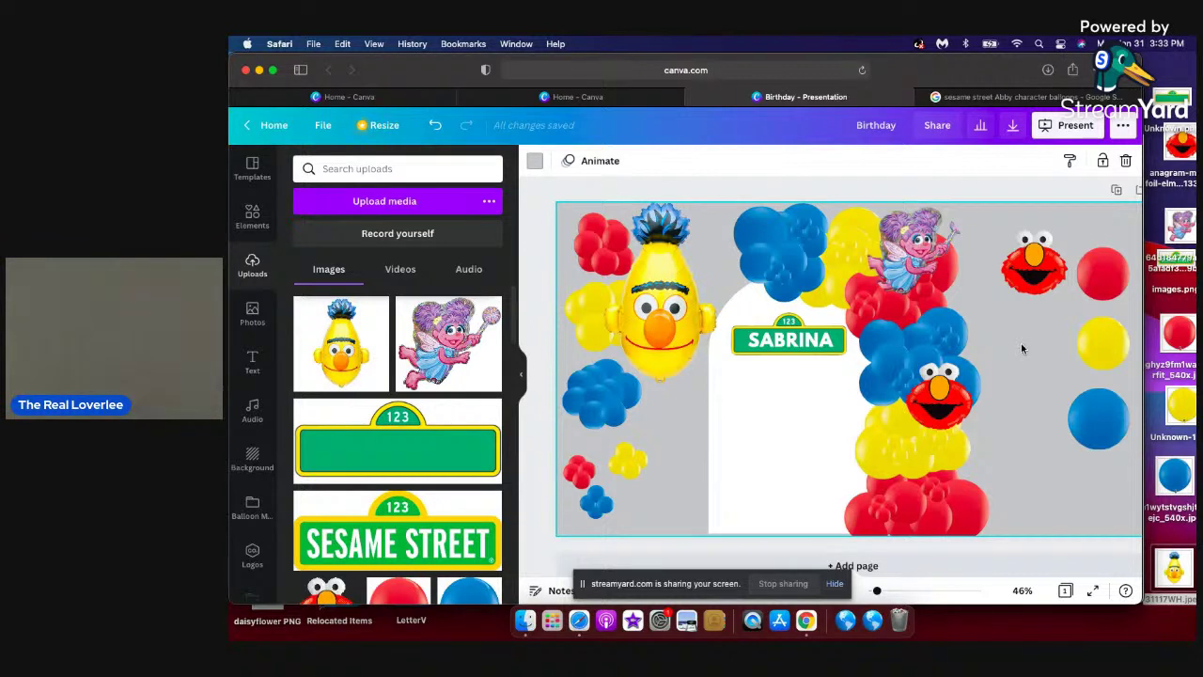
left_click(910, 241)
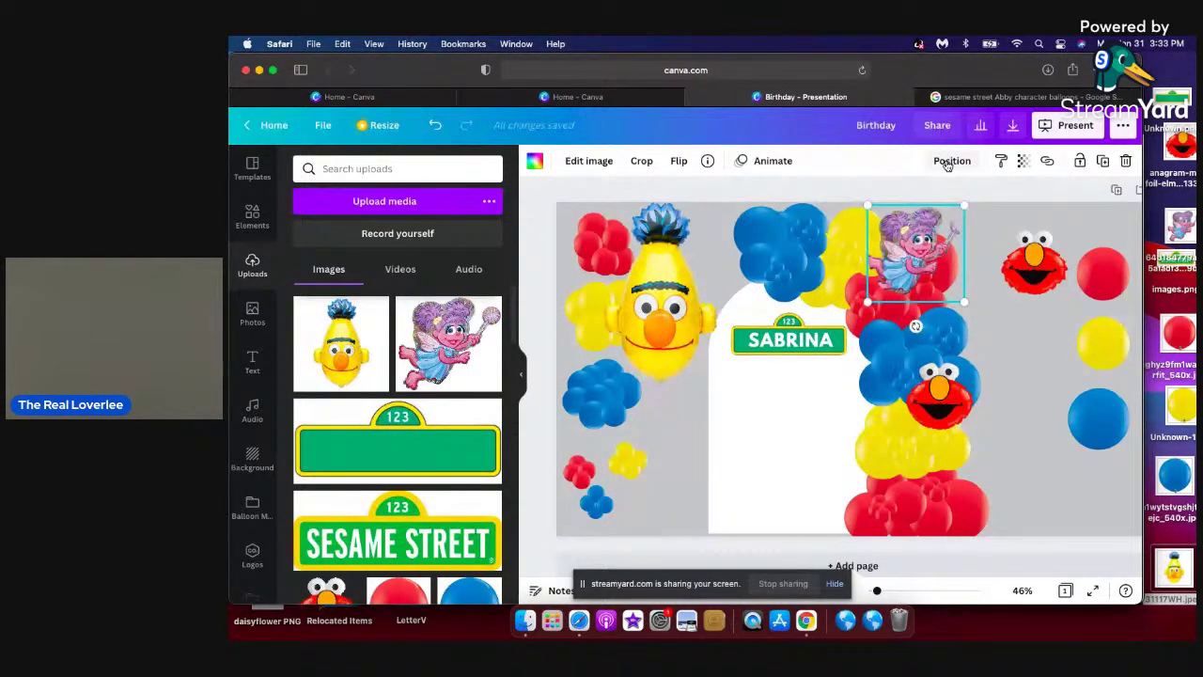
left_click(952, 160)
left_click(1027, 315)
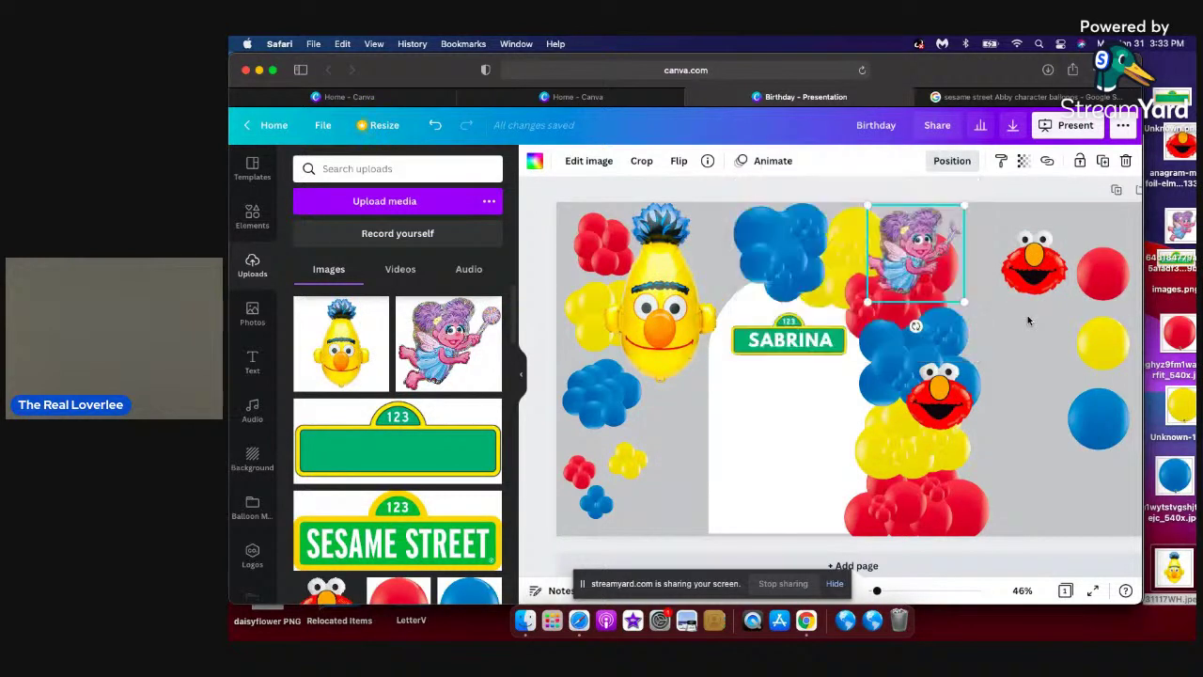
Enlarge the Abby balloon slightly and settle it where the yellow and upper red clusters meet.
left_click(899, 267)
mouse_move(890, 289)
left_mouse_down()
mouse_move(875, 282)
mouse_move(880, 270)
left_mouse_up()
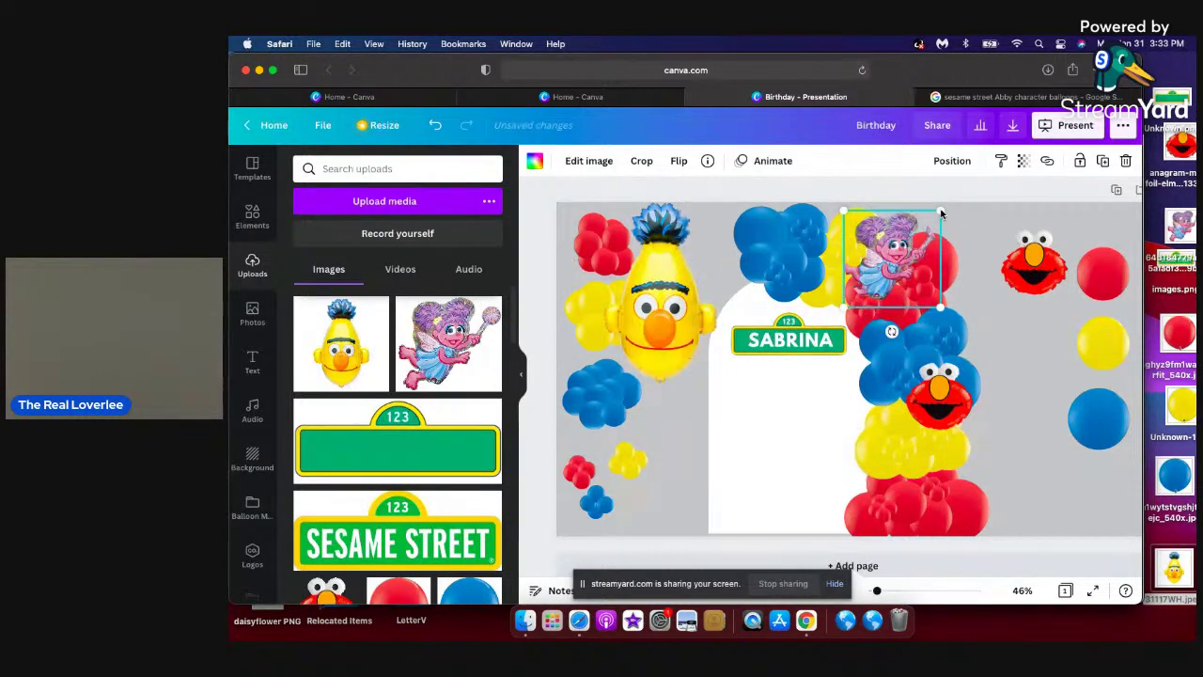
left_click_drag(940, 211, 941, 207)
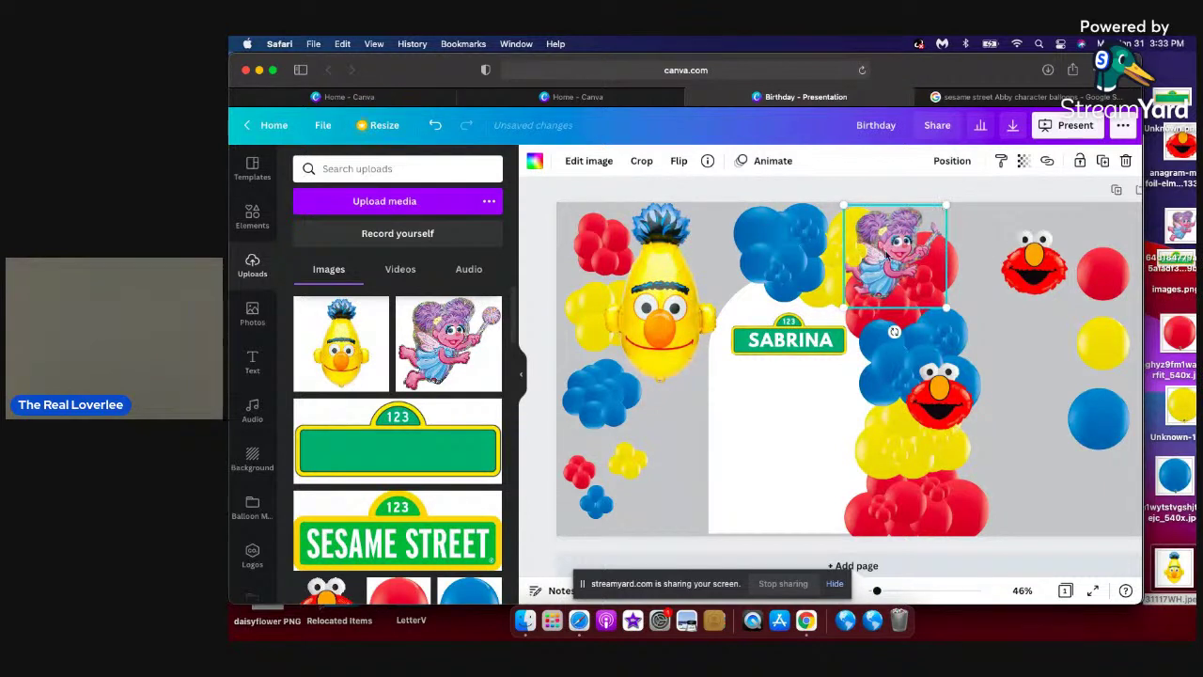
left_click_drag(876, 270, 884, 261)
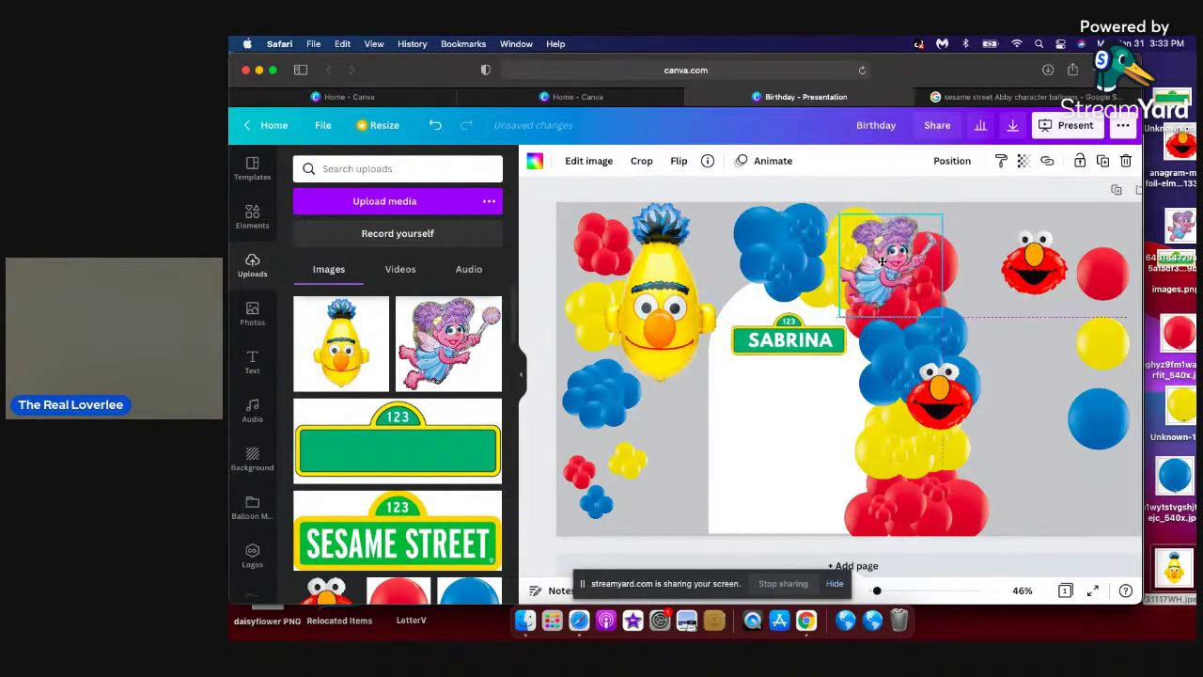
left_click(949, 161)
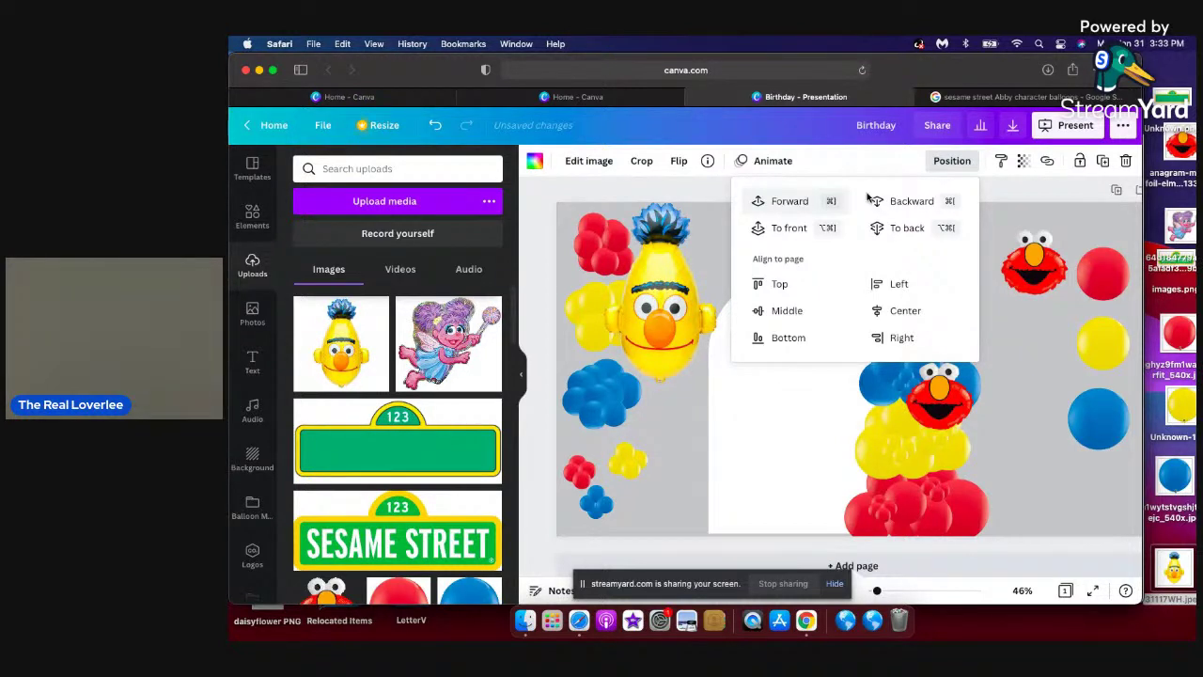
Move the garland's Elmo balloon down to where the lower yellow and red clusters meet, and enlarge it to 253 by 253.
left_click(684, 294)
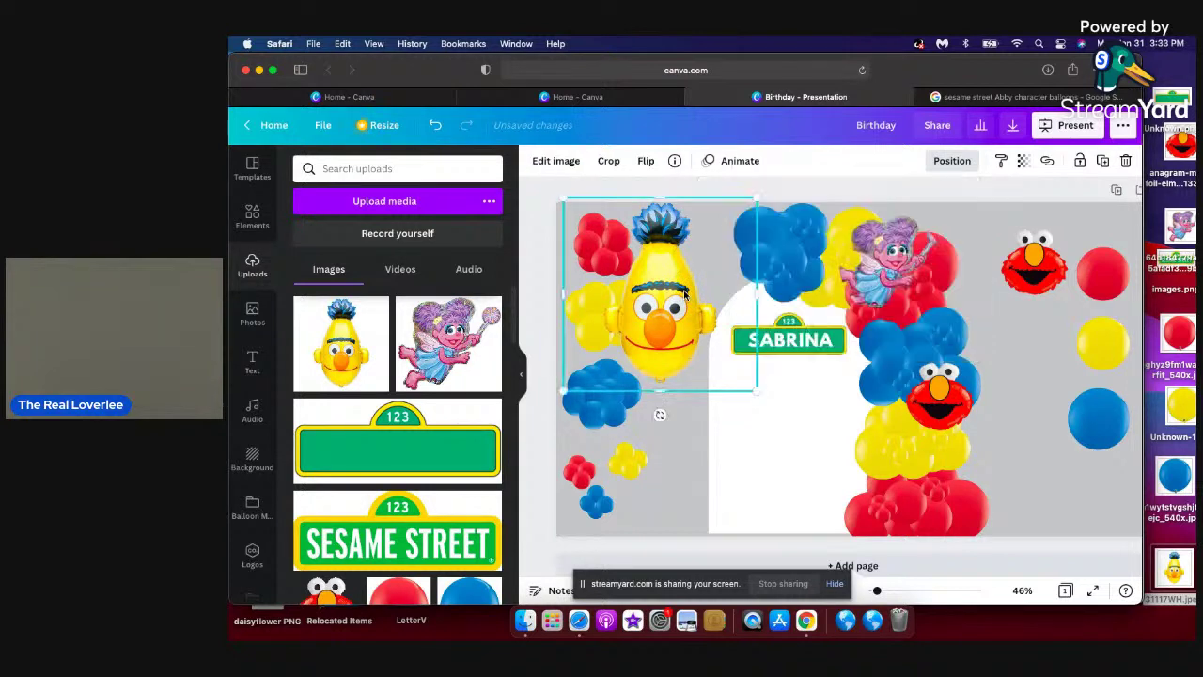
left_click(937, 393)
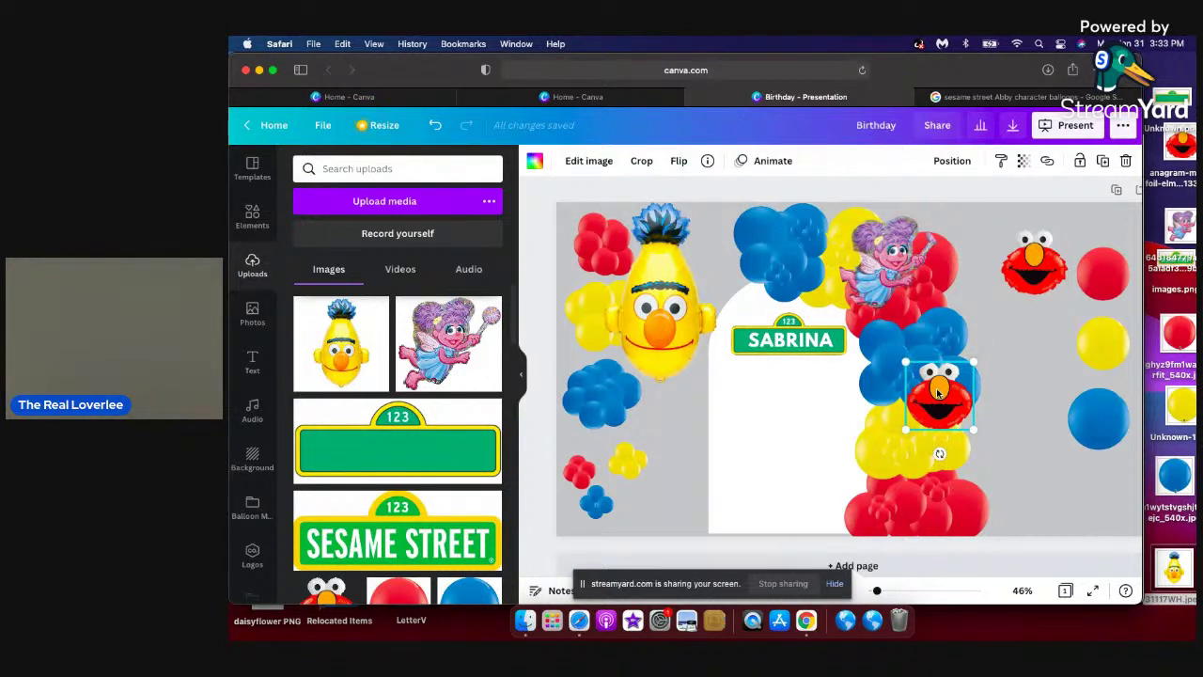
left_click_drag(937, 392, 974, 437)
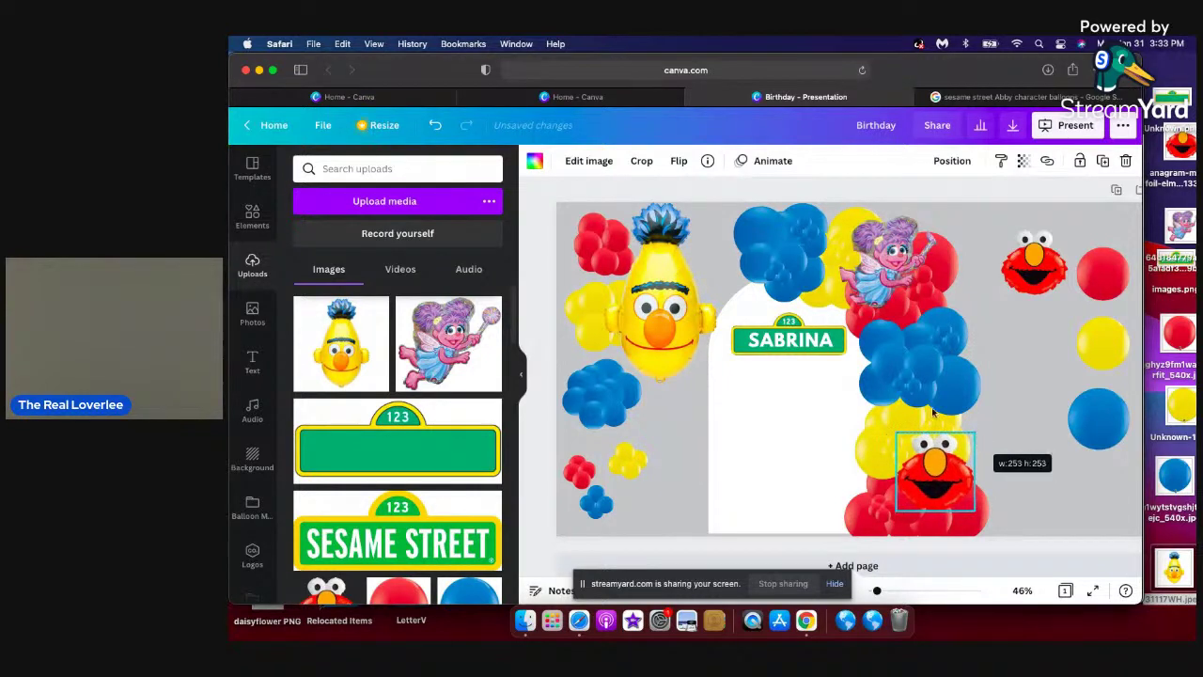
Shrink the Bert balloon and place it on the blue cluster between Abby and Elmo.
left_click(660, 312)
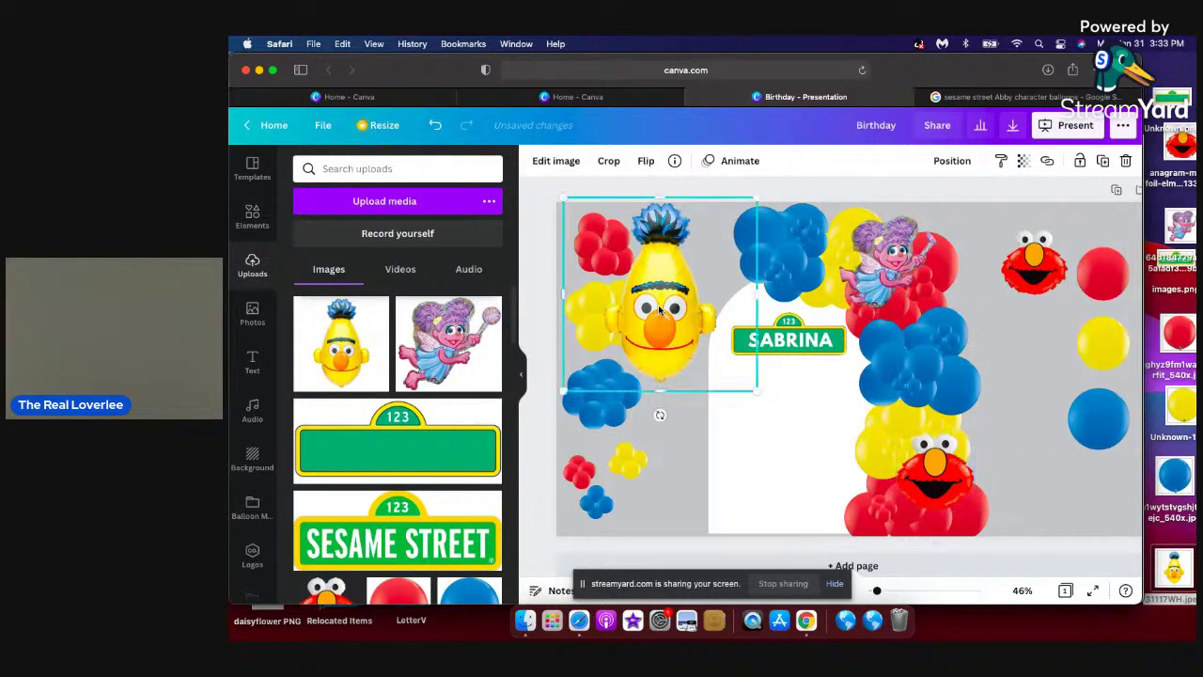
left_click_drag(657, 304, 1033, 254)
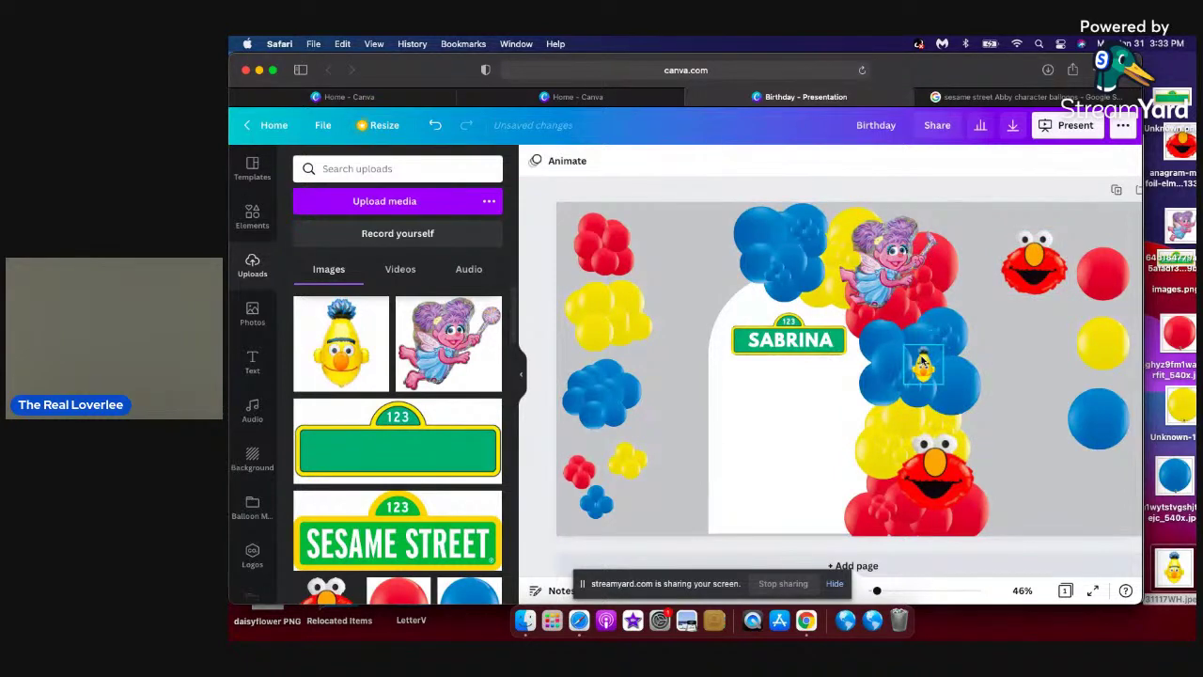
left_click(926, 357)
left_click_drag(944, 345, 980, 307)
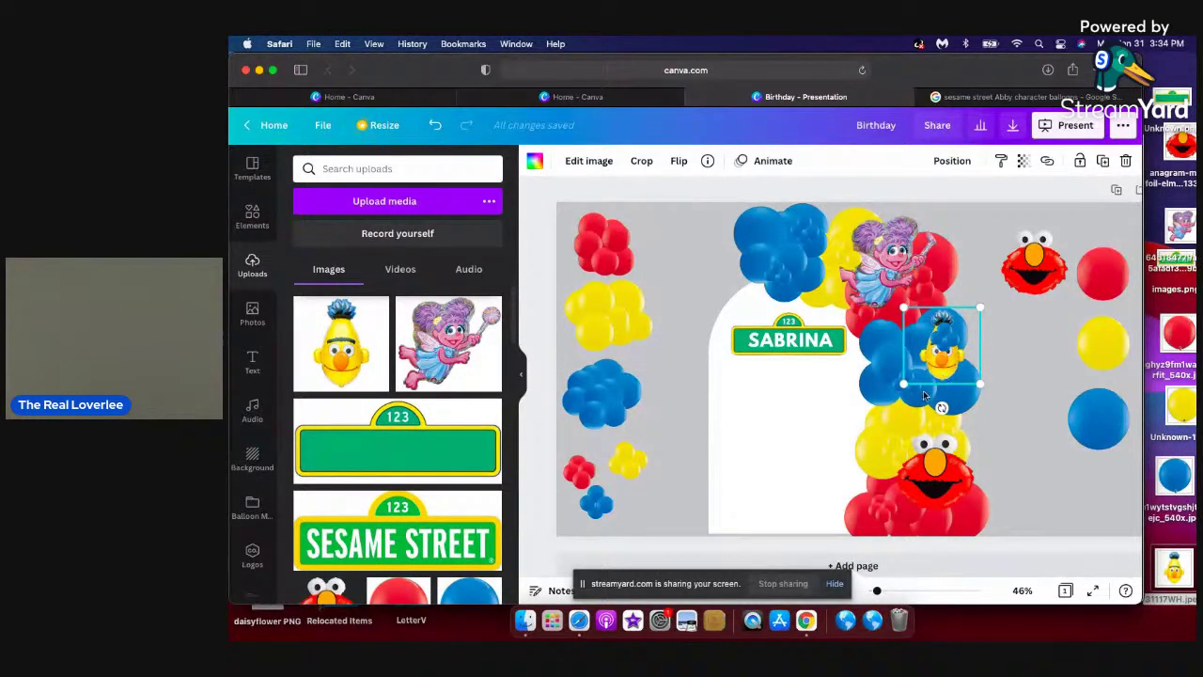
Enlarge the Bert balloon, centre it on the blue cluster, and bring it forward in the layer order.
left_click_drag(921, 389, 925, 373)
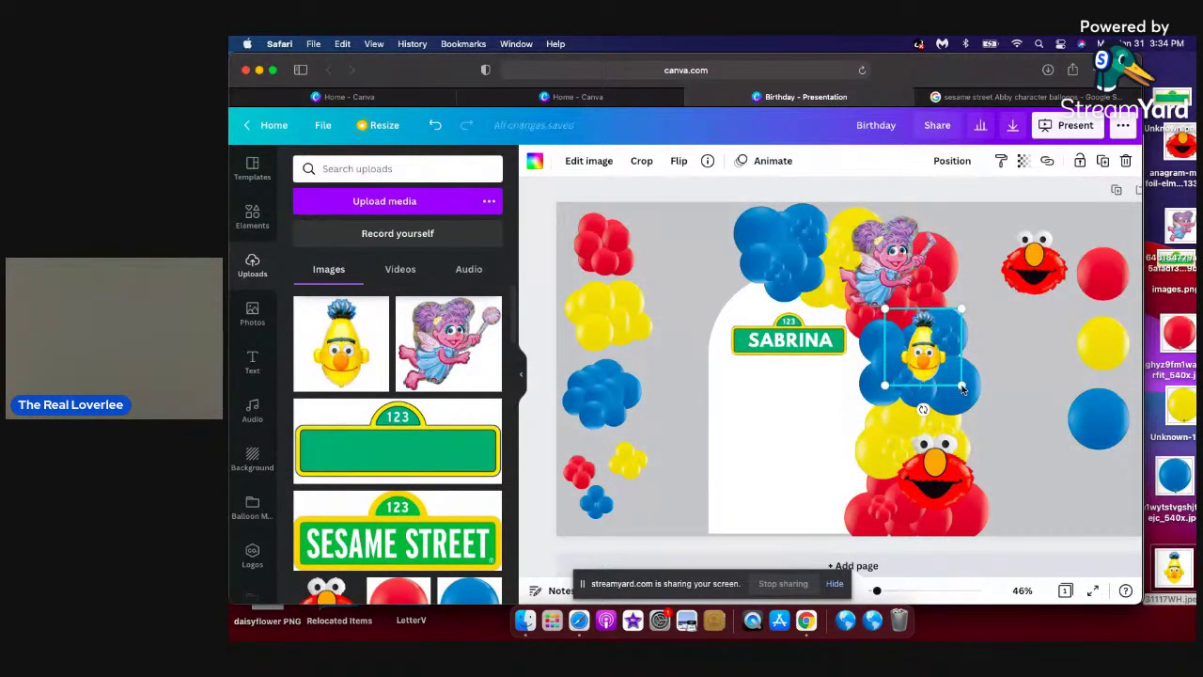
left_click_drag(962, 386, 989, 412)
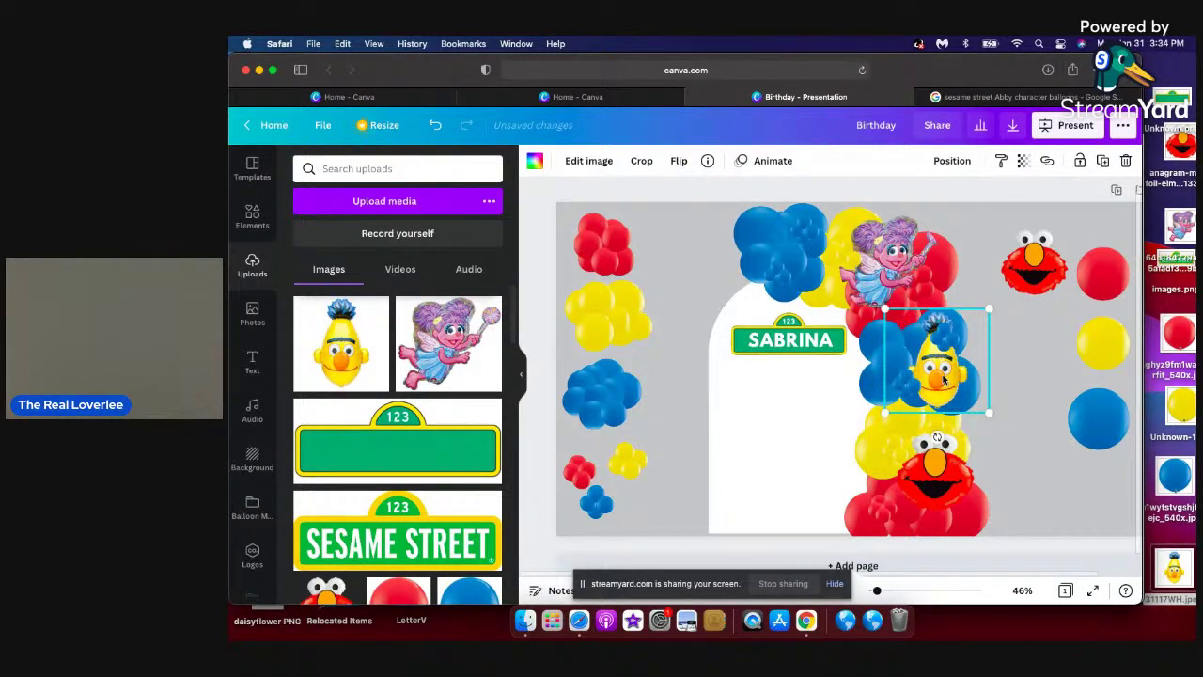
left_click_drag(942, 367, 938, 377)
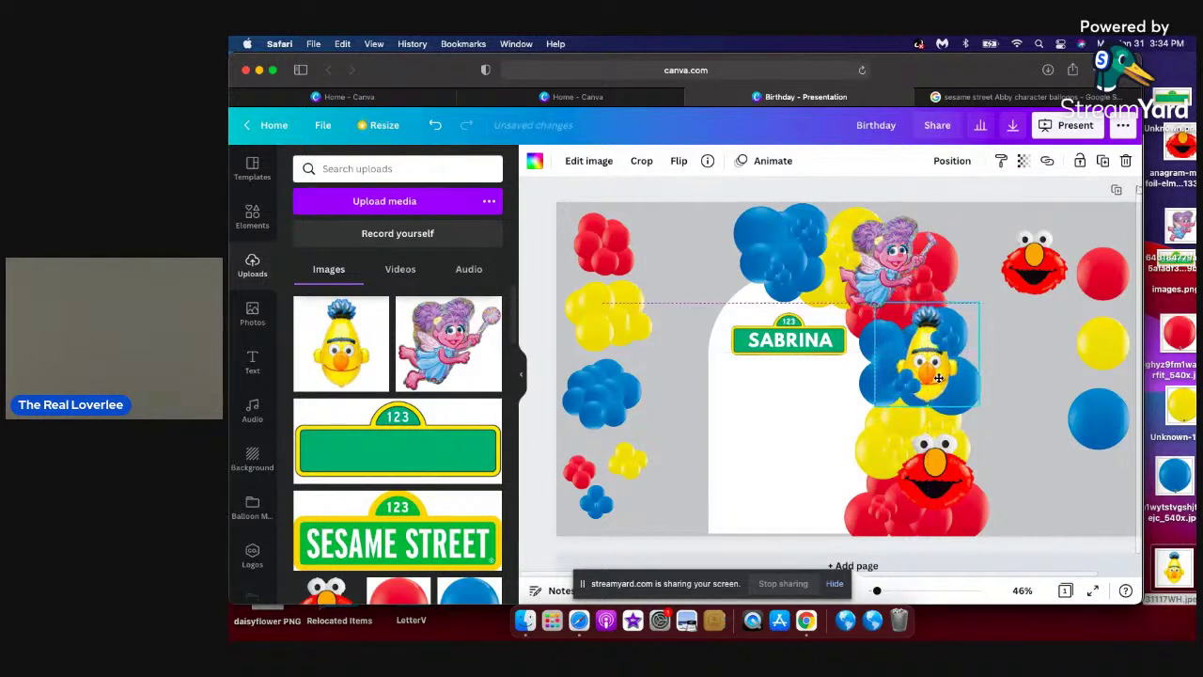
left_click(952, 162)
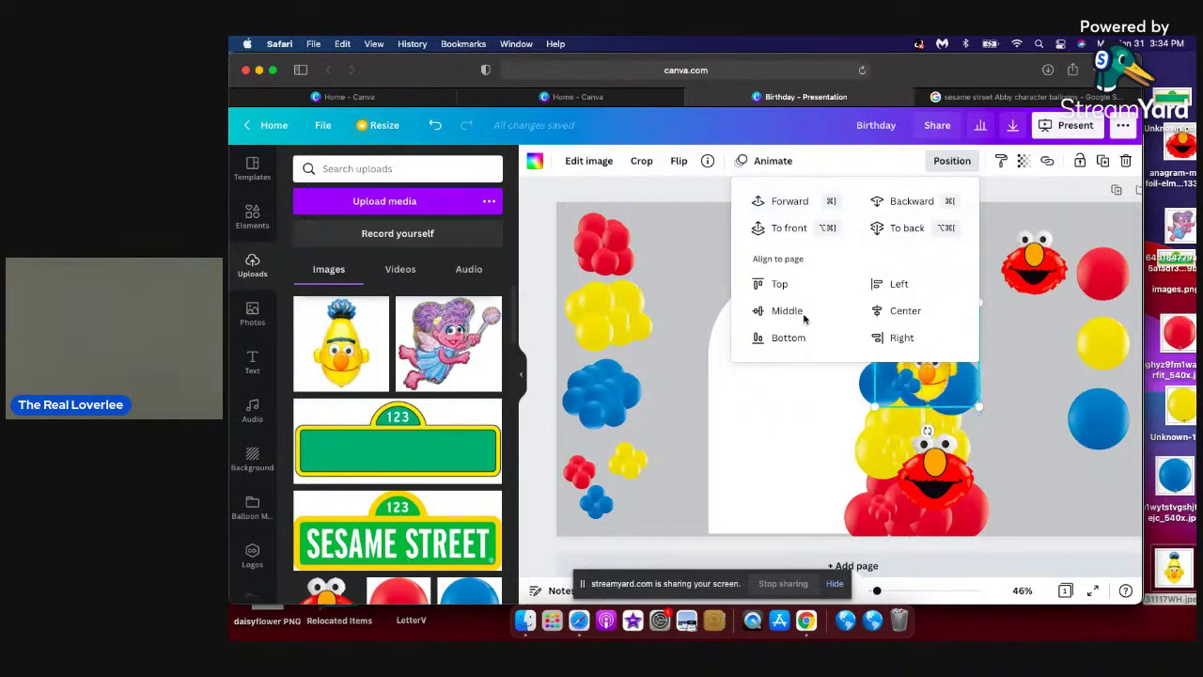
left_click(806, 200)
key("Escape")
Move the Abby balloon up to where the top blue and yellow clusters meet, and bring it forward in the layer order.
left_click(877, 271)
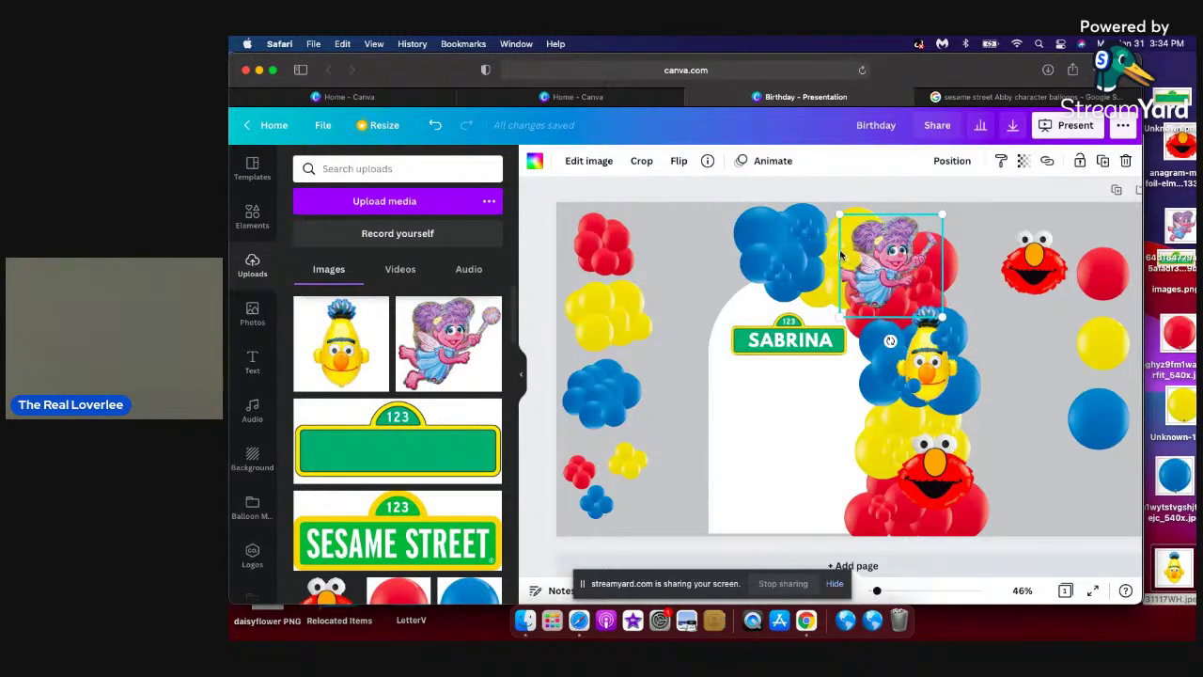
mouse_move(875, 265)
left_mouse_down()
mouse_move(837, 248)
mouse_move(868, 261)
left_mouse_up()
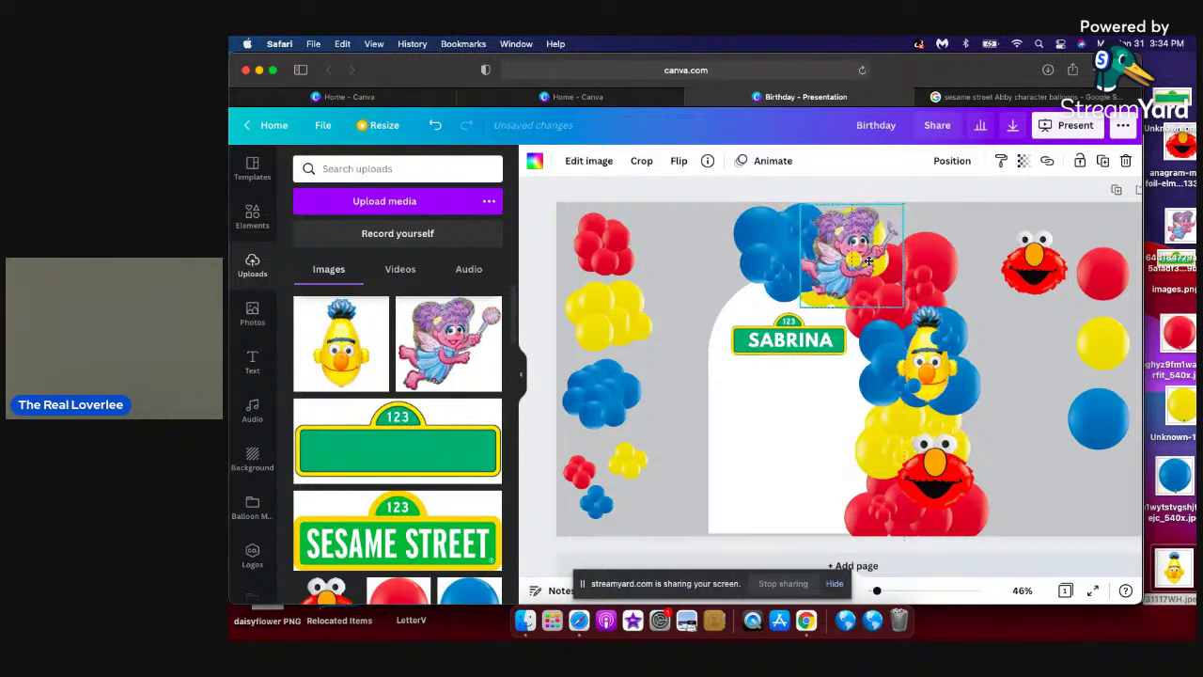
left_click(951, 161)
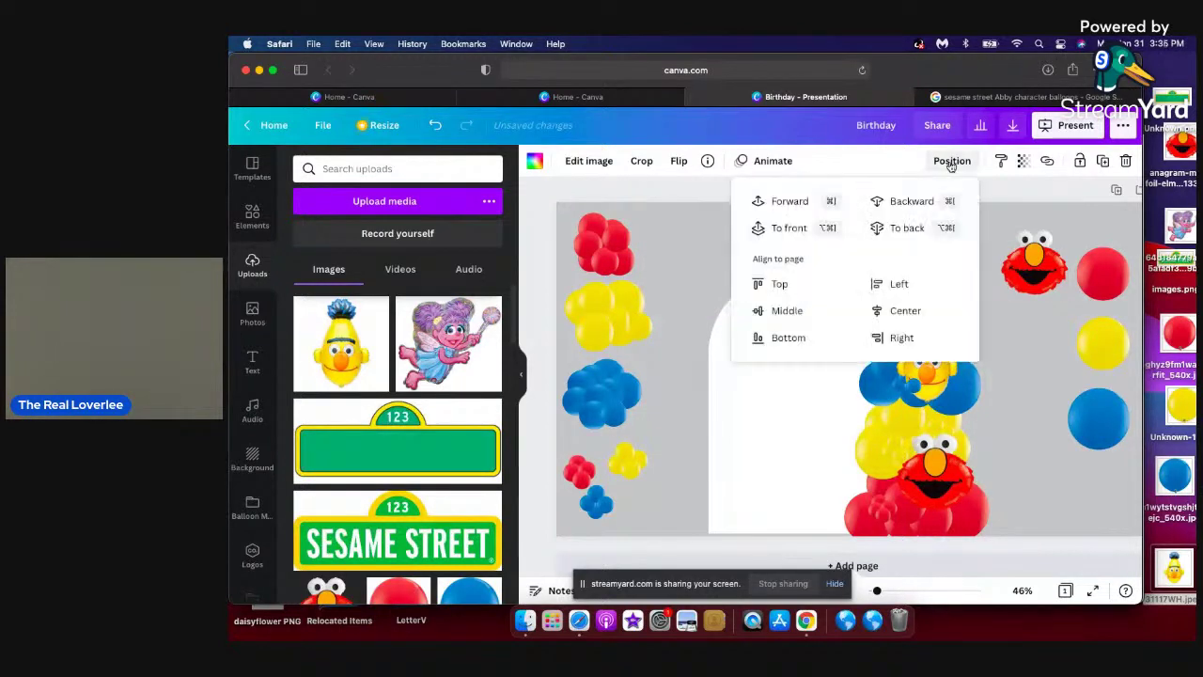
left_click(792, 201)
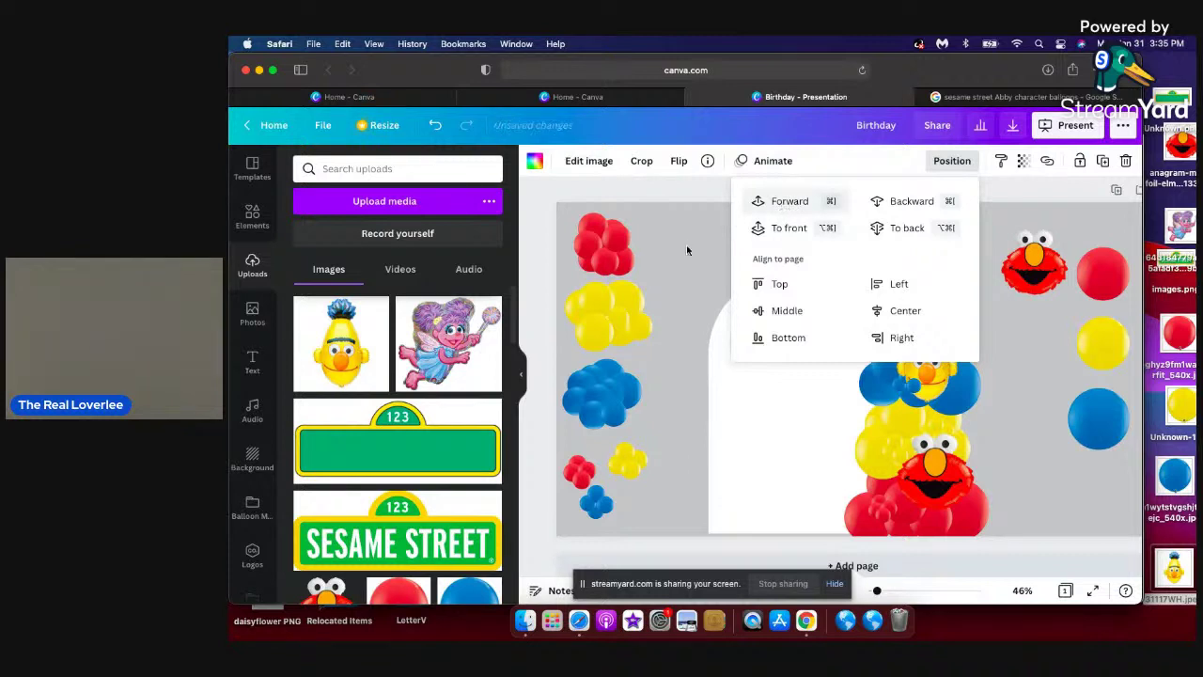
left_click(688, 254)
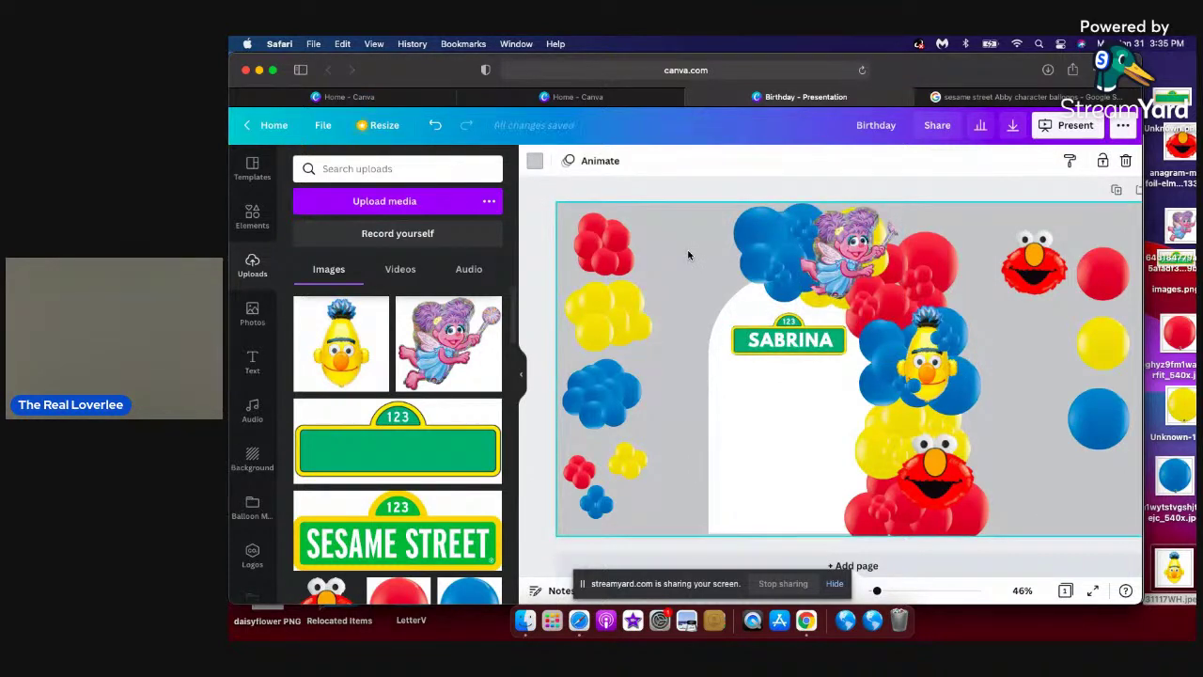
left_click(834, 259)
mouse_move(835, 258)
left_mouse_down()
mouse_move(839, 250)
mouse_move(830, 256)
left_mouse_up()
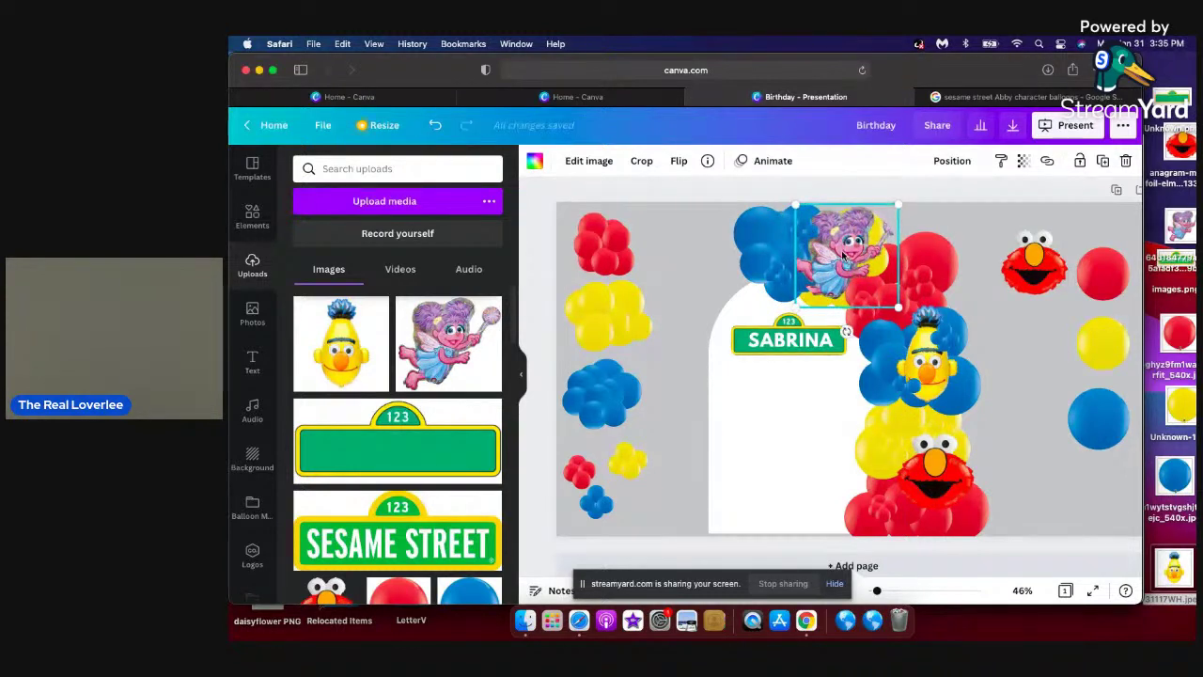
left_click_drag(836, 255, 844, 252)
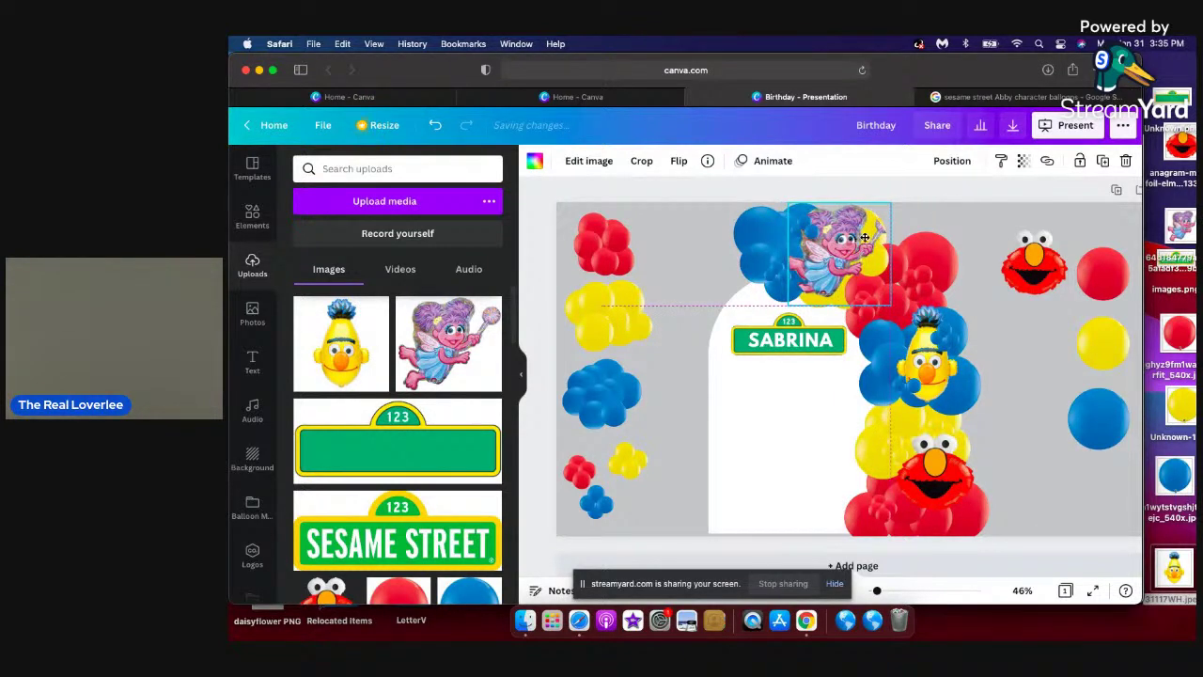
Bring the Bert balloon forward in the layer order, in front of the small blue balloons.
left_click(933, 371)
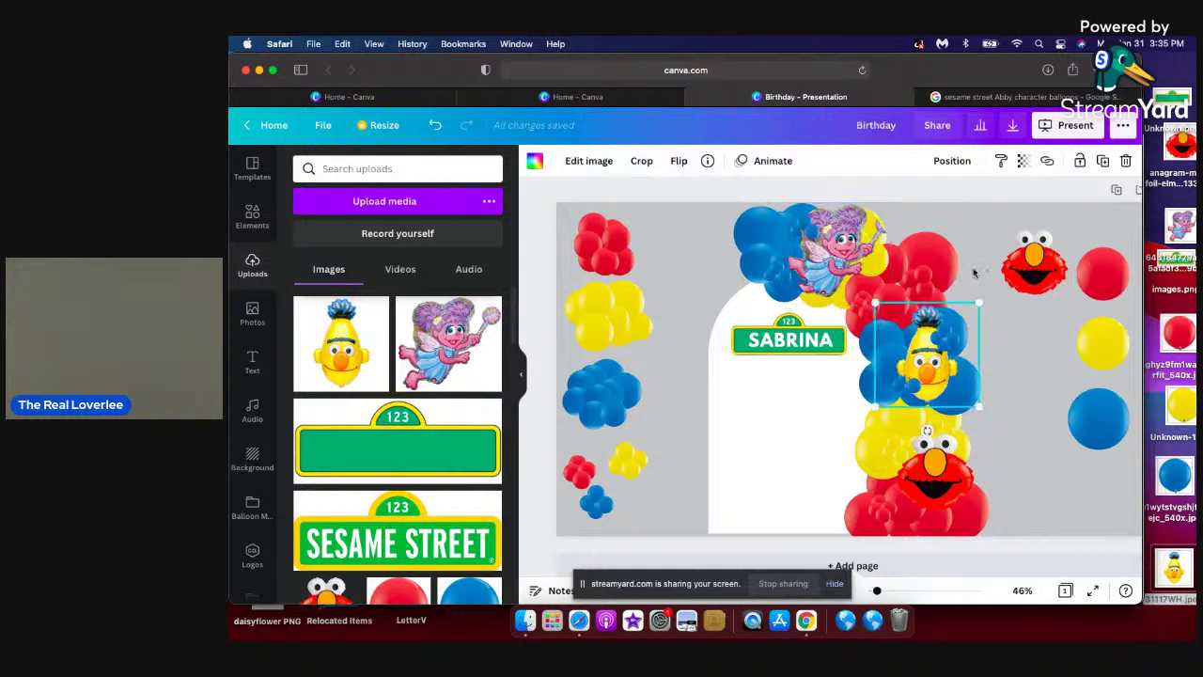
left_click(950, 164)
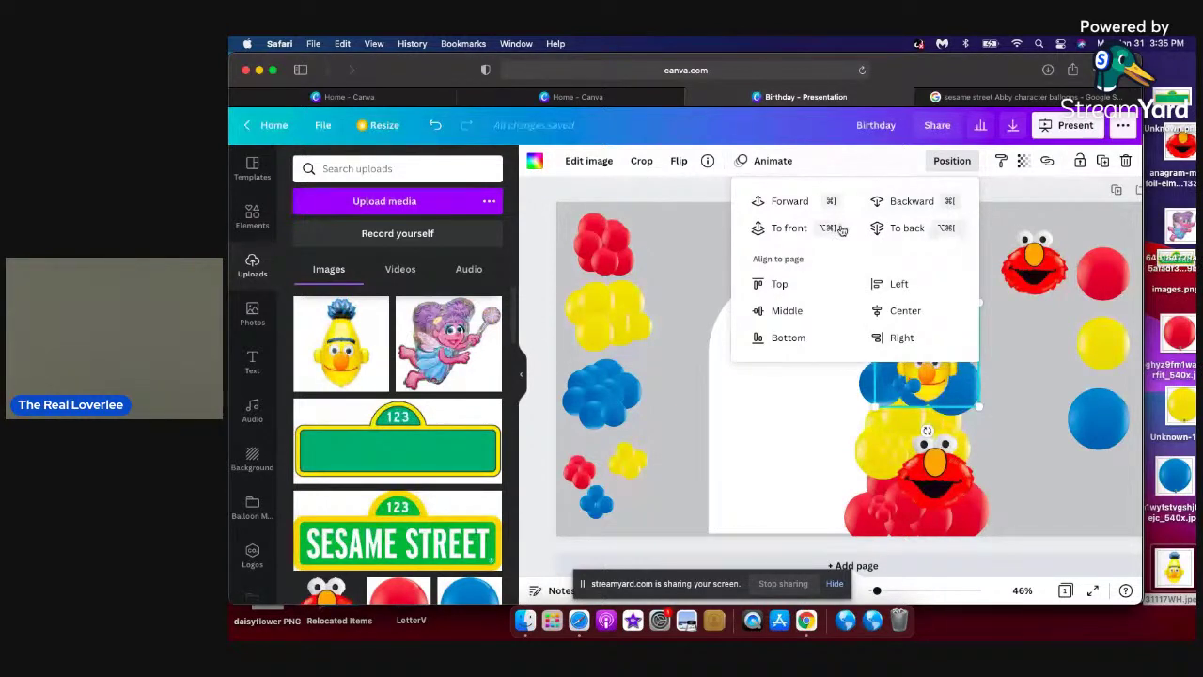
left_click(794, 204)
left_click(1038, 350)
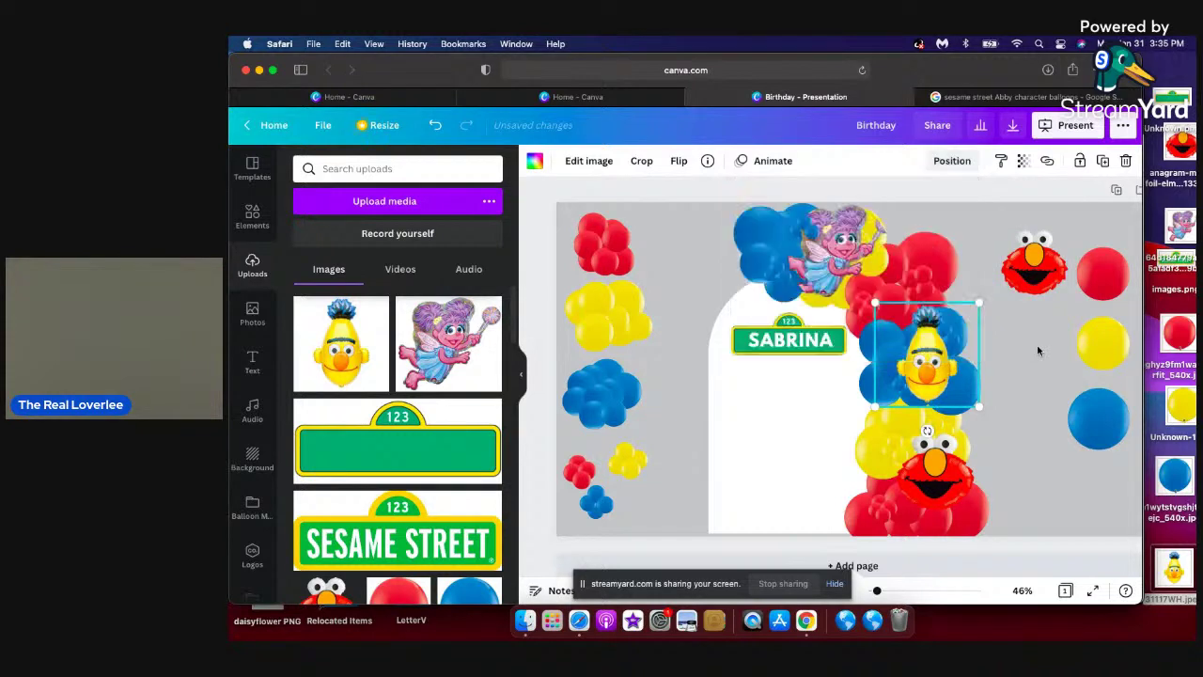
left_click(1037, 350)
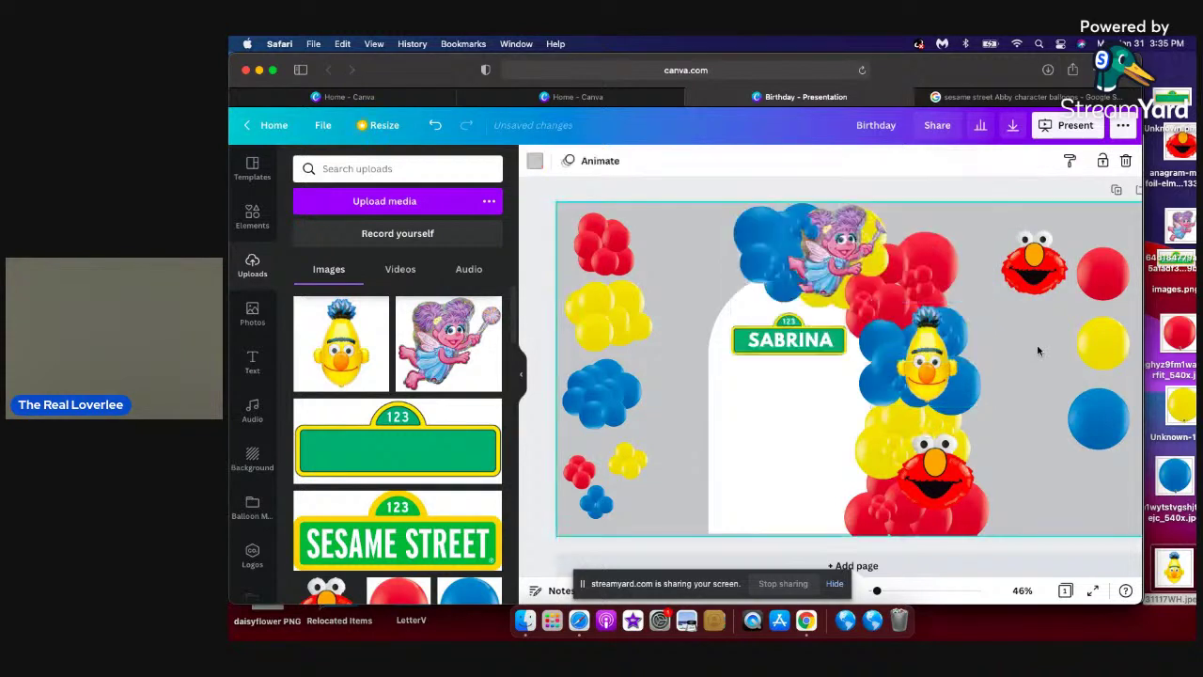
Enlarge the Bert balloon to about 362 by 362 and shift it slightly up over the blue cluster.
left_click(923, 373)
left_click_drag(875, 304, 867, 297)
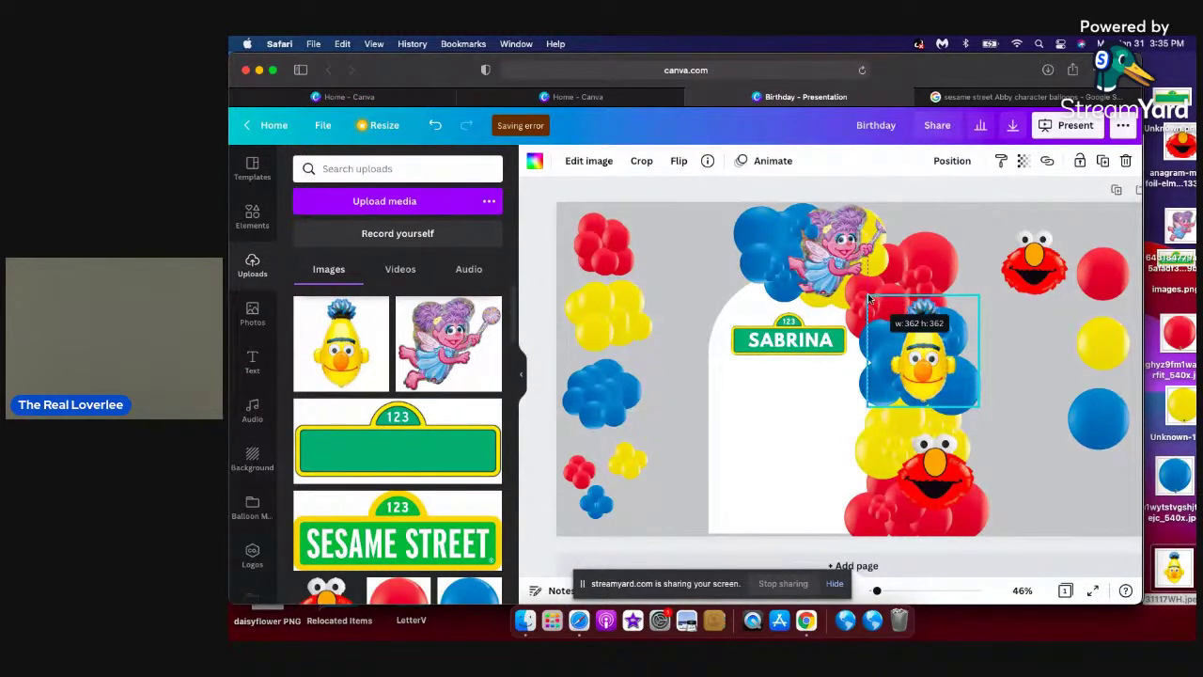
left_click_drag(869, 298, 868, 297)
key("Escape")
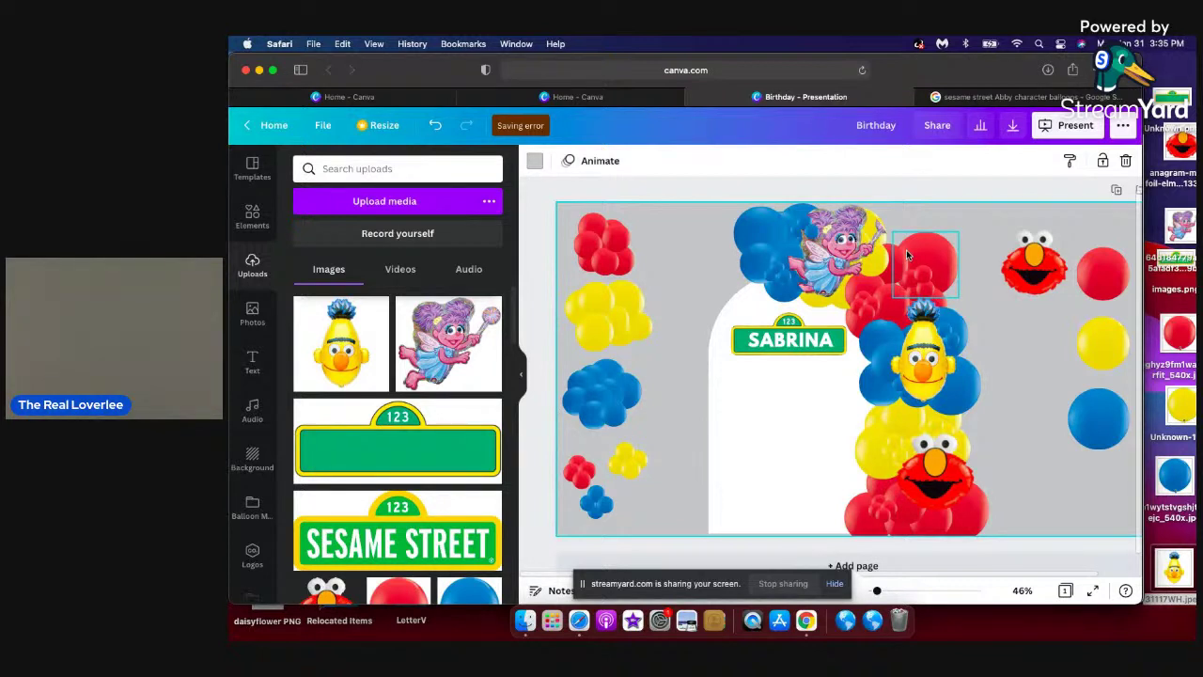
left_click(922, 371)
left_click_drag(922, 371, 927, 363)
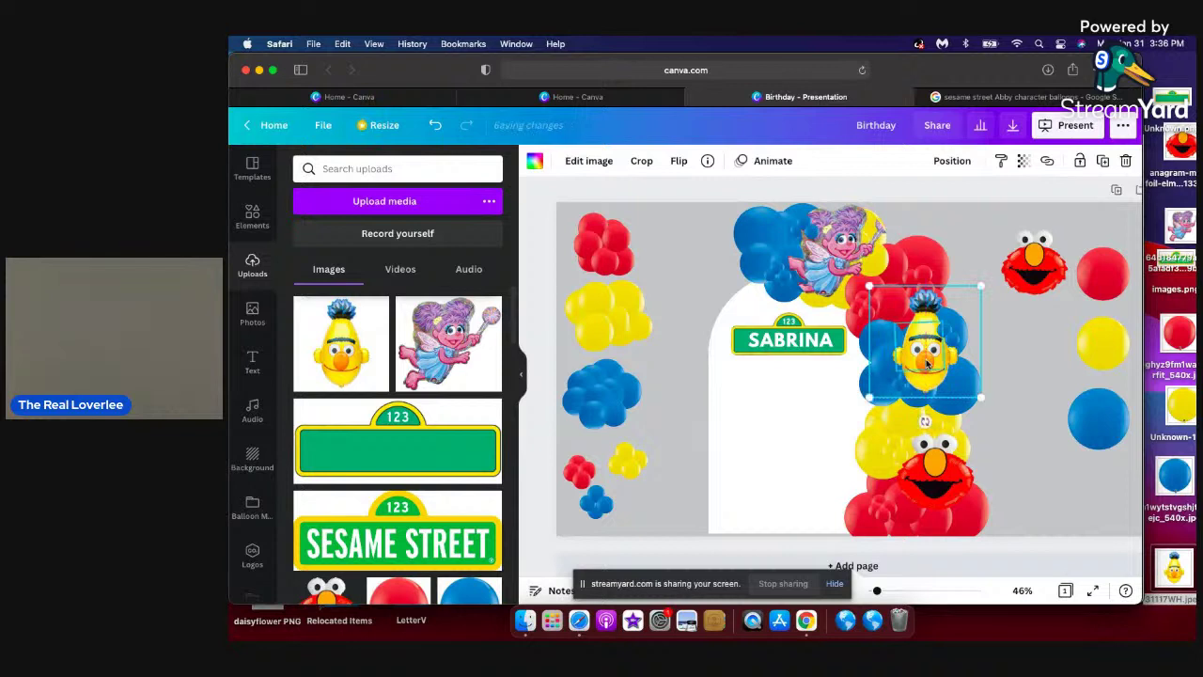
left_click(1011, 346)
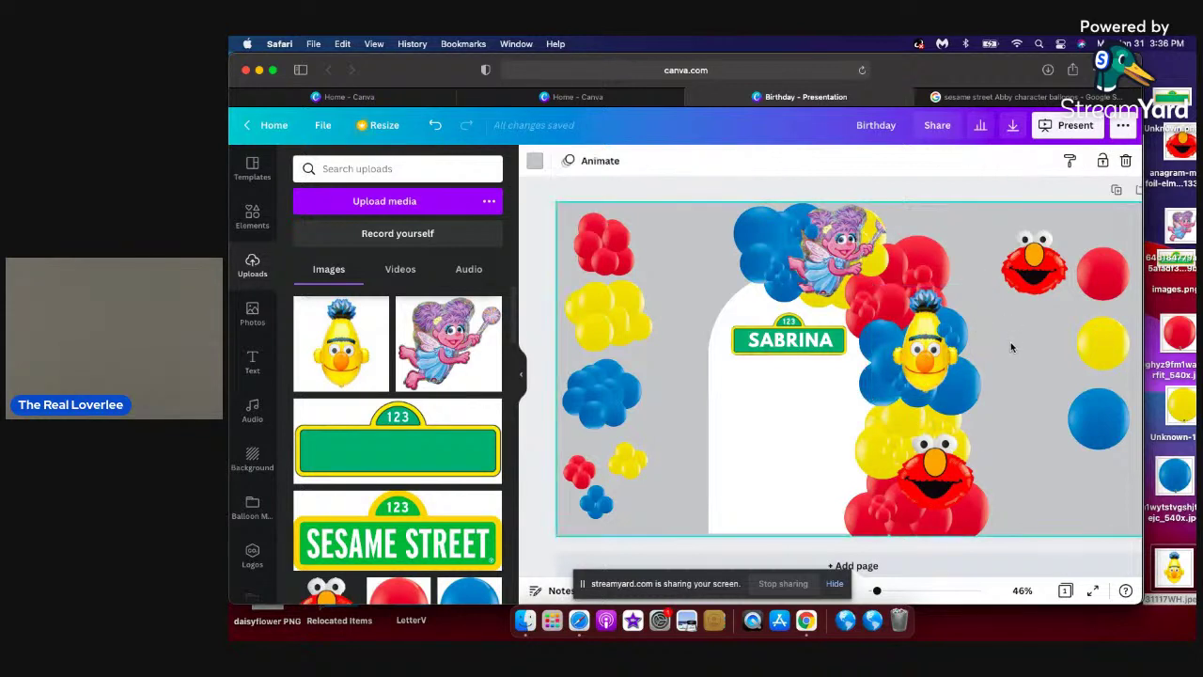
Move the garland's Elmo balloon inward and slightly up, over the lower yellow cluster's inner edge.
left_click(826, 255)
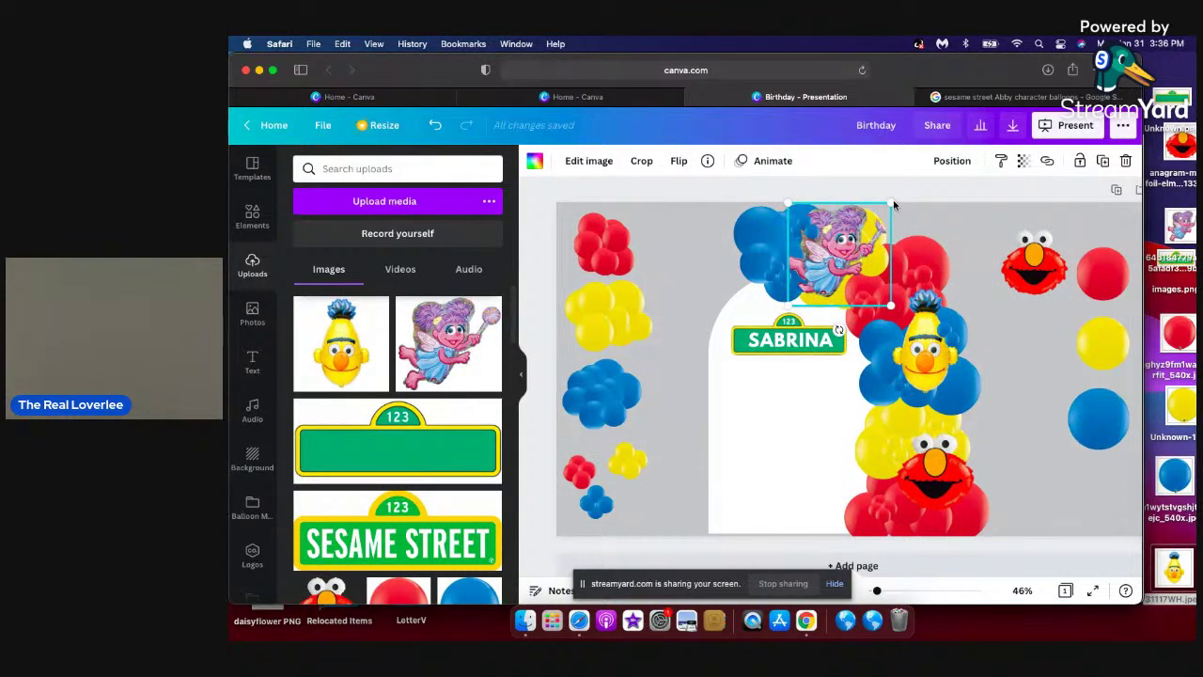
left_click(938, 489)
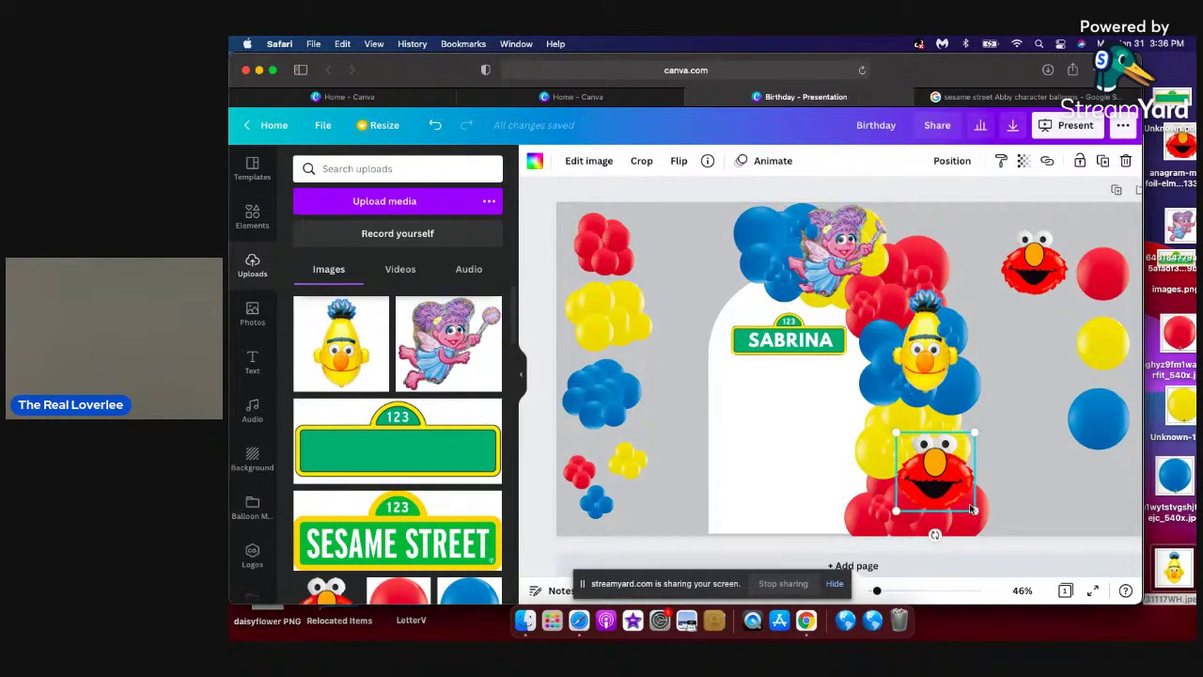
left_click_drag(935, 493, 897, 483)
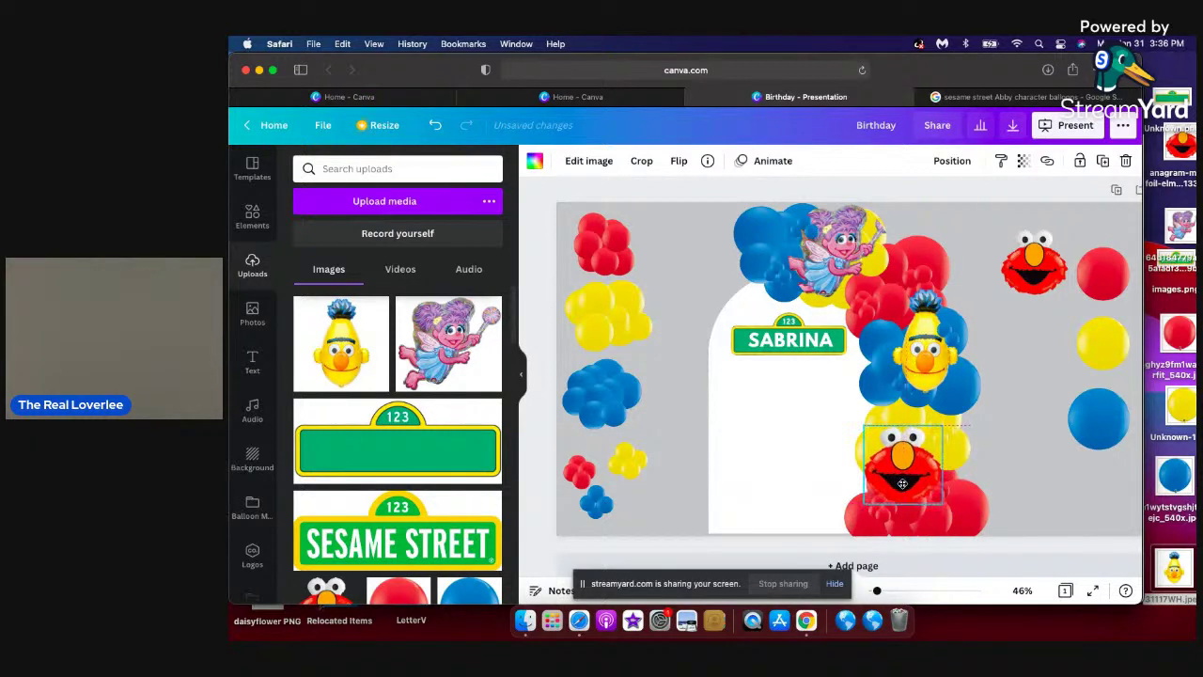
left_click(902, 485)
right_click(902, 486)
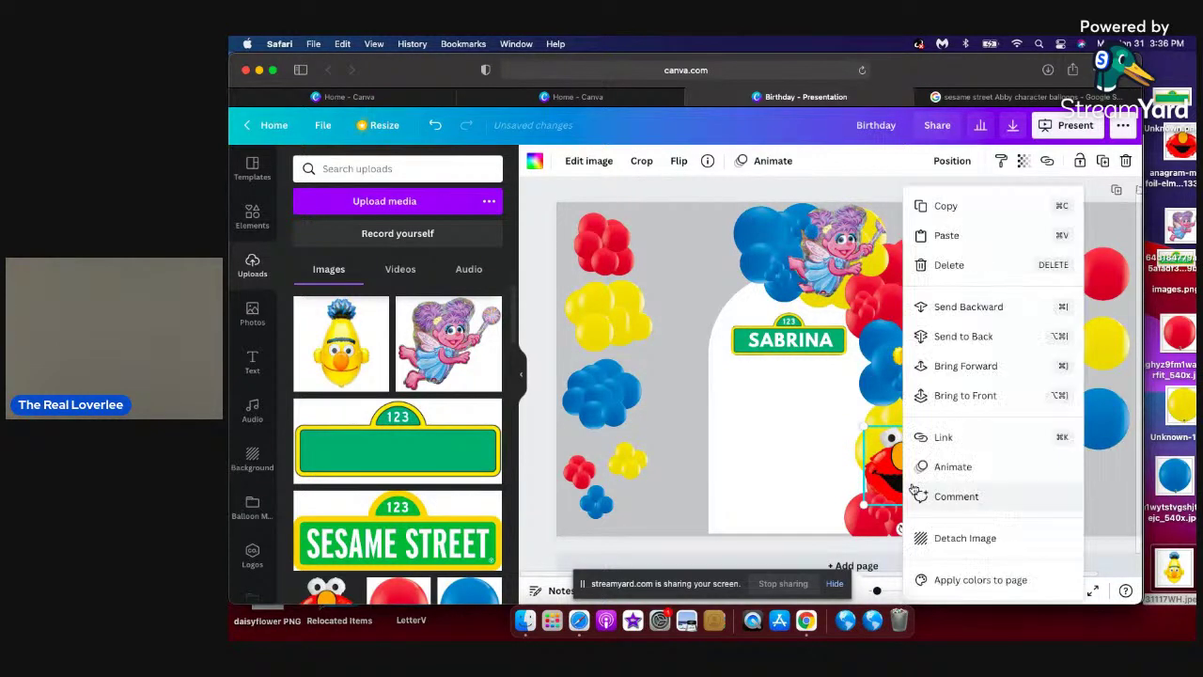
left_click(847, 458)
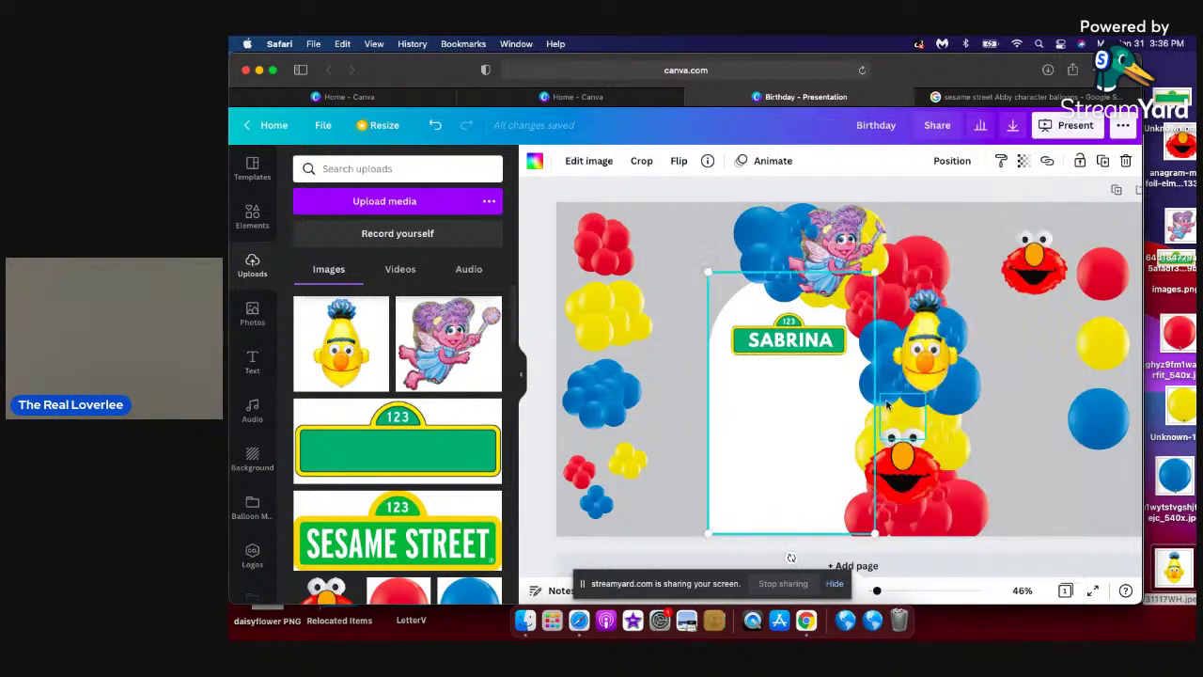
left_click(1020, 433)
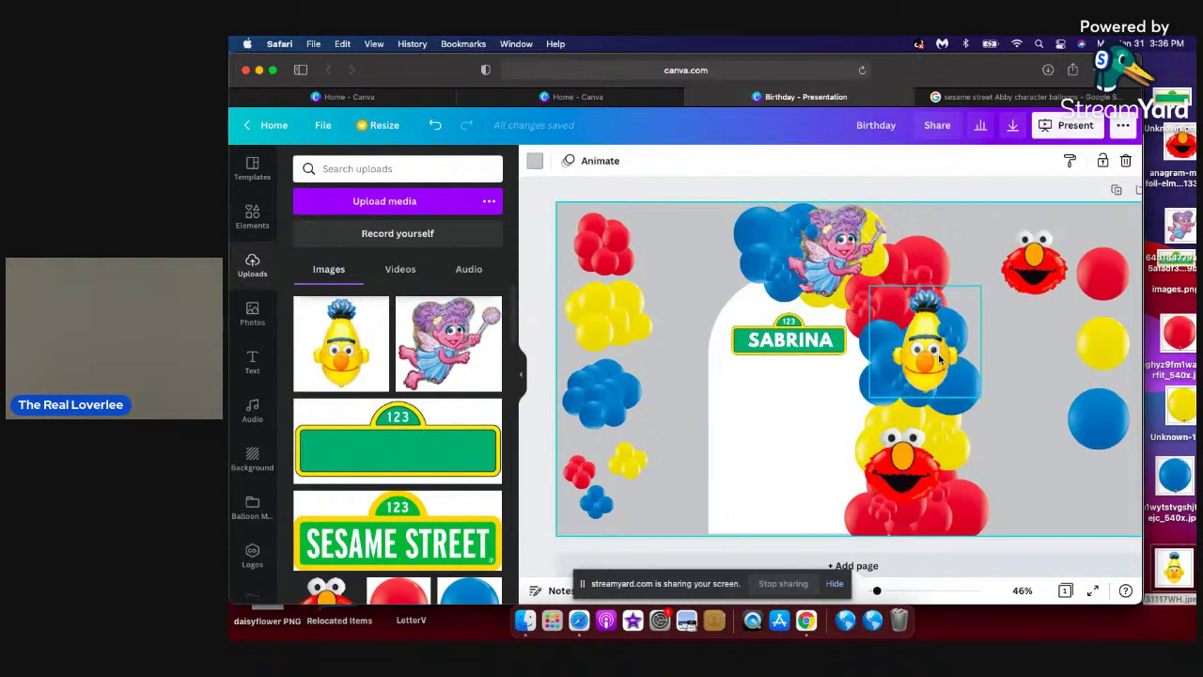
Shrink the Bert balloon and move it up to where the upper red and blue clusters meet.
left_click(940, 360)
left_click_drag(983, 289, 920, 311)
Shrink the garland's Elmo balloon to about 208 by 208 and place it where the lower yellow and red clusters meet.
left_click(913, 490)
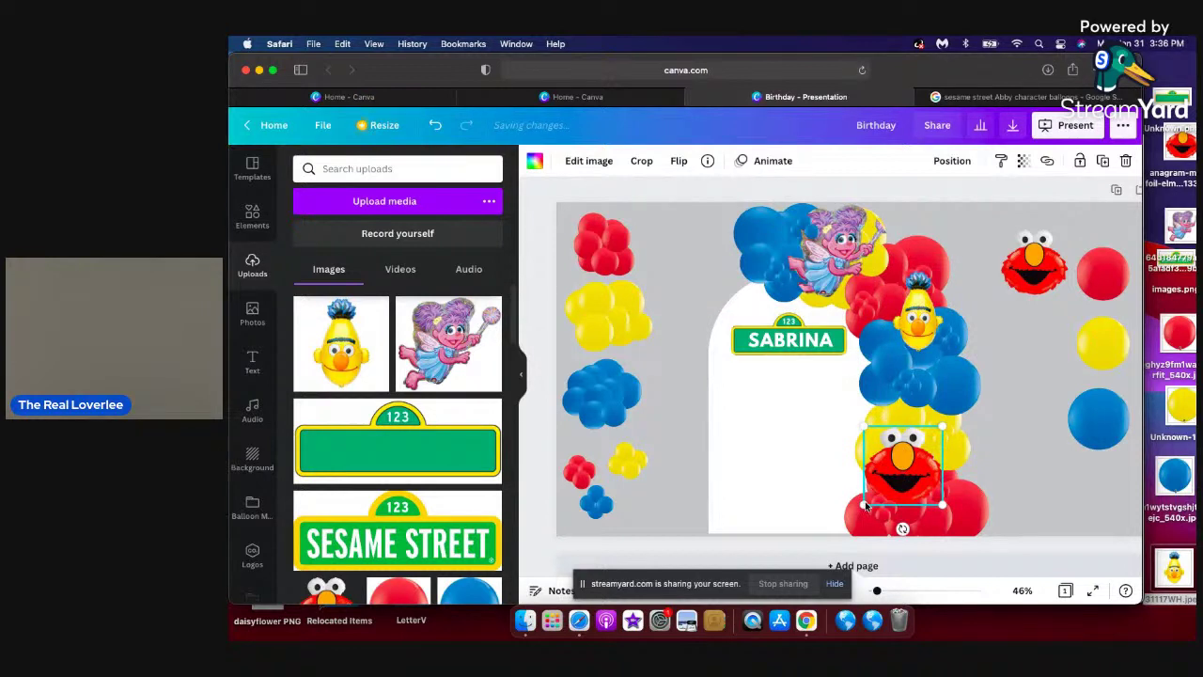
left_click_drag(882, 493, 884, 493)
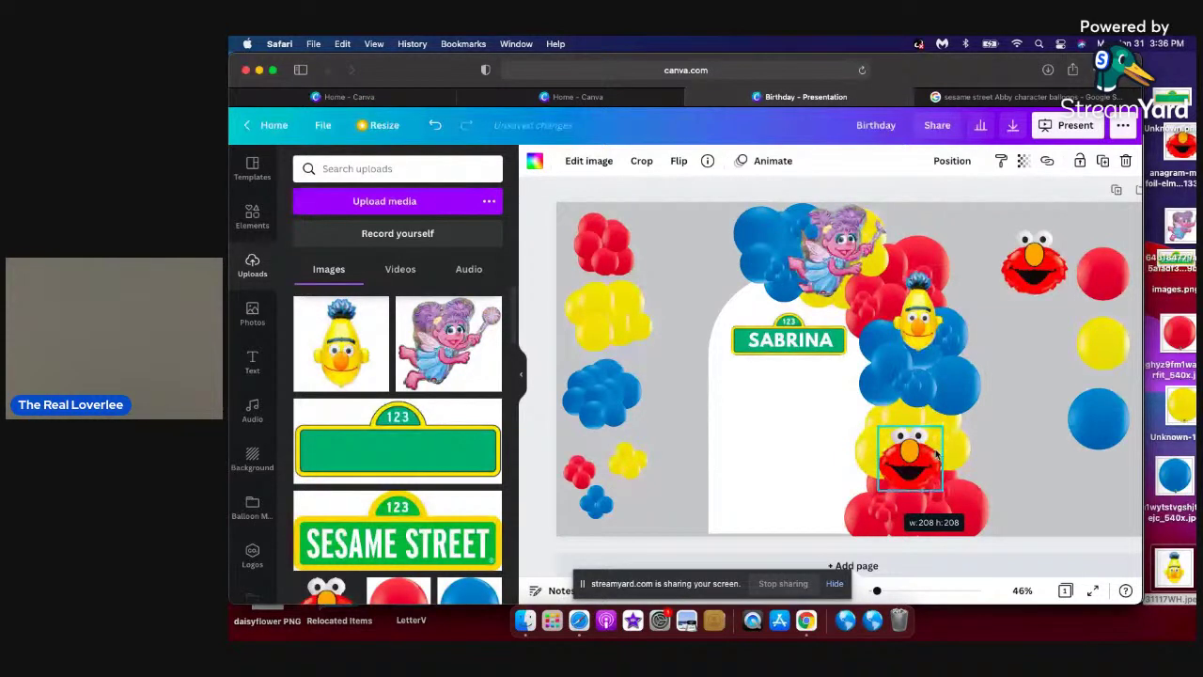
left_click_drag(917, 455, 920, 470)
Nudge the Bert balloon slightly inward at the junction of the upper red and blue clusters.
left_click(936, 318)
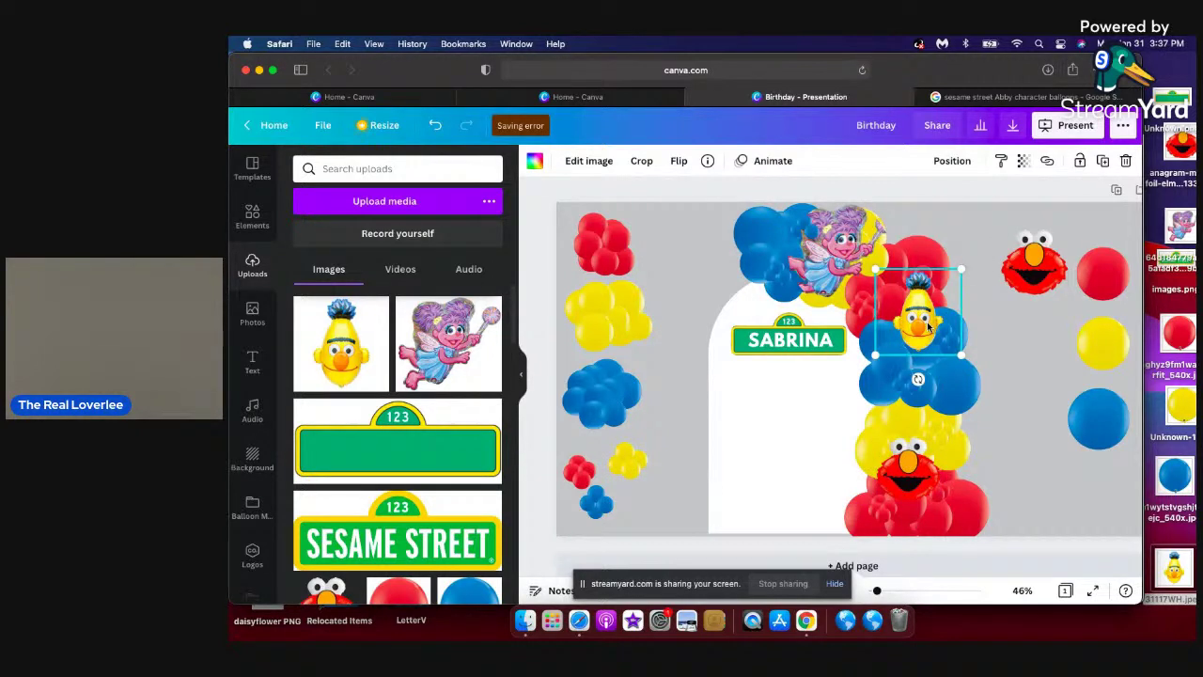
left_click_drag(928, 330, 925, 325)
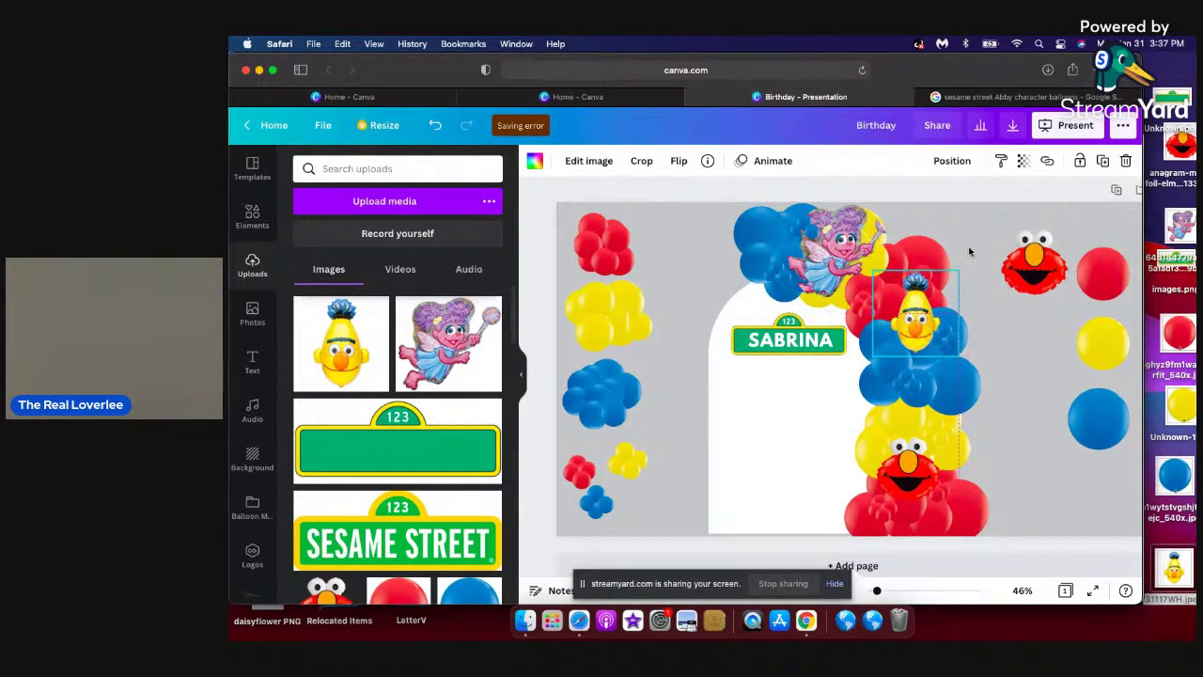
left_click(969, 252)
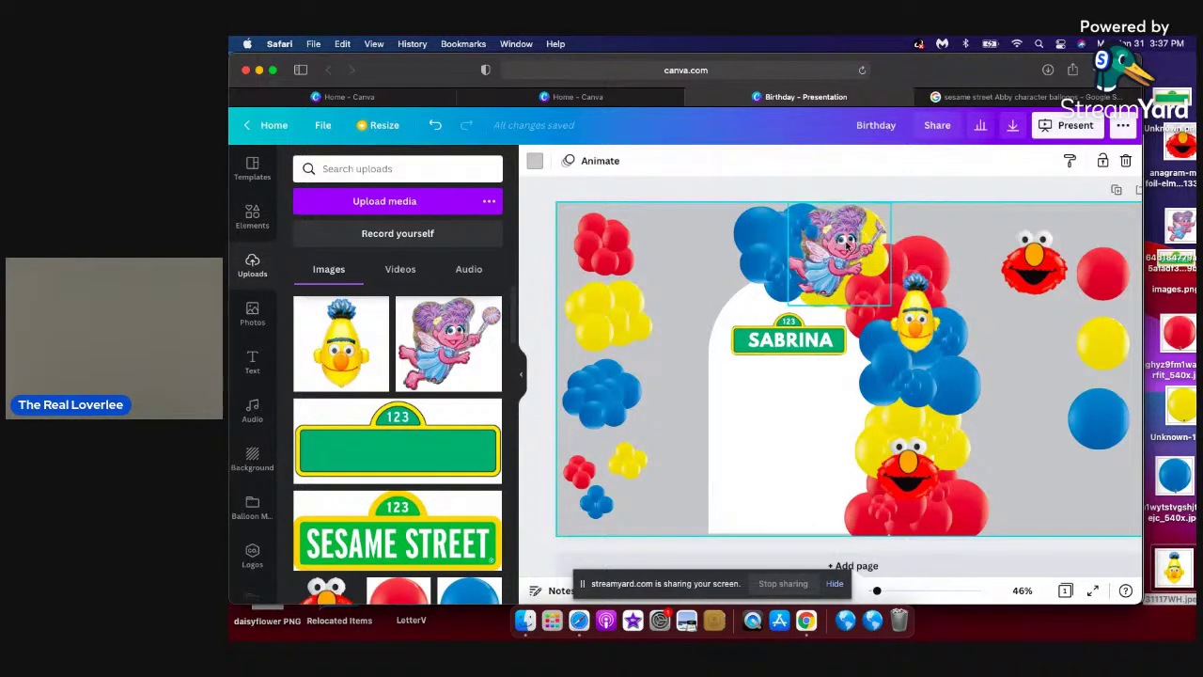
left_click(845, 268)
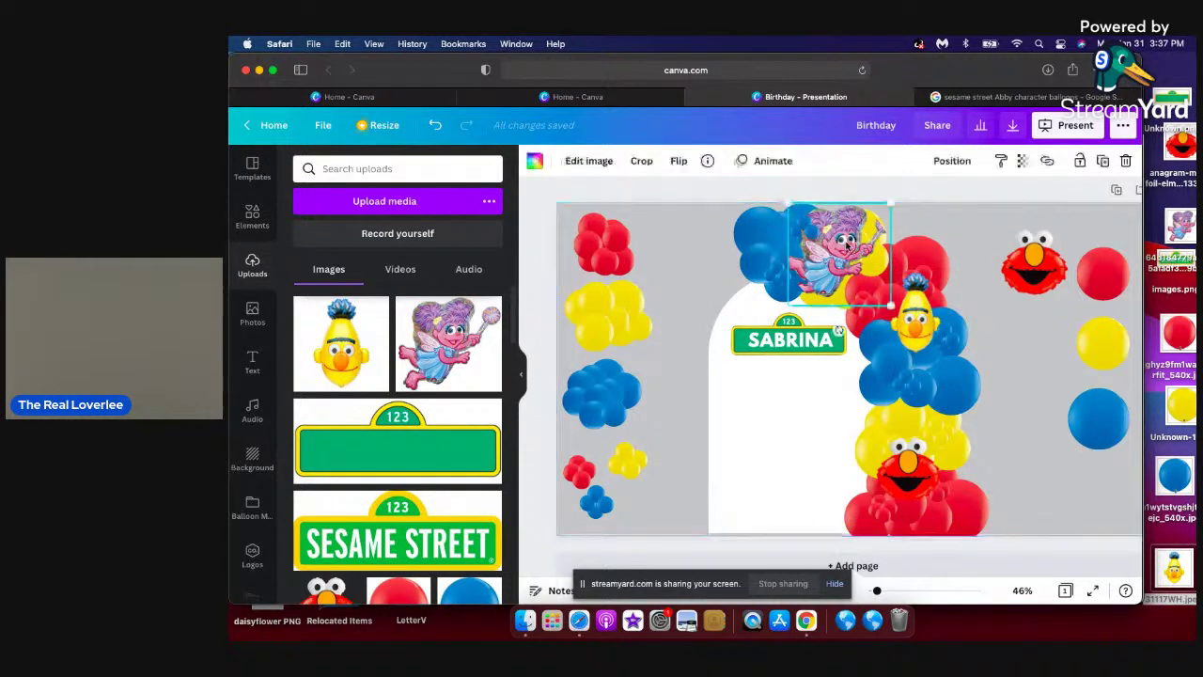
left_click(952, 161)
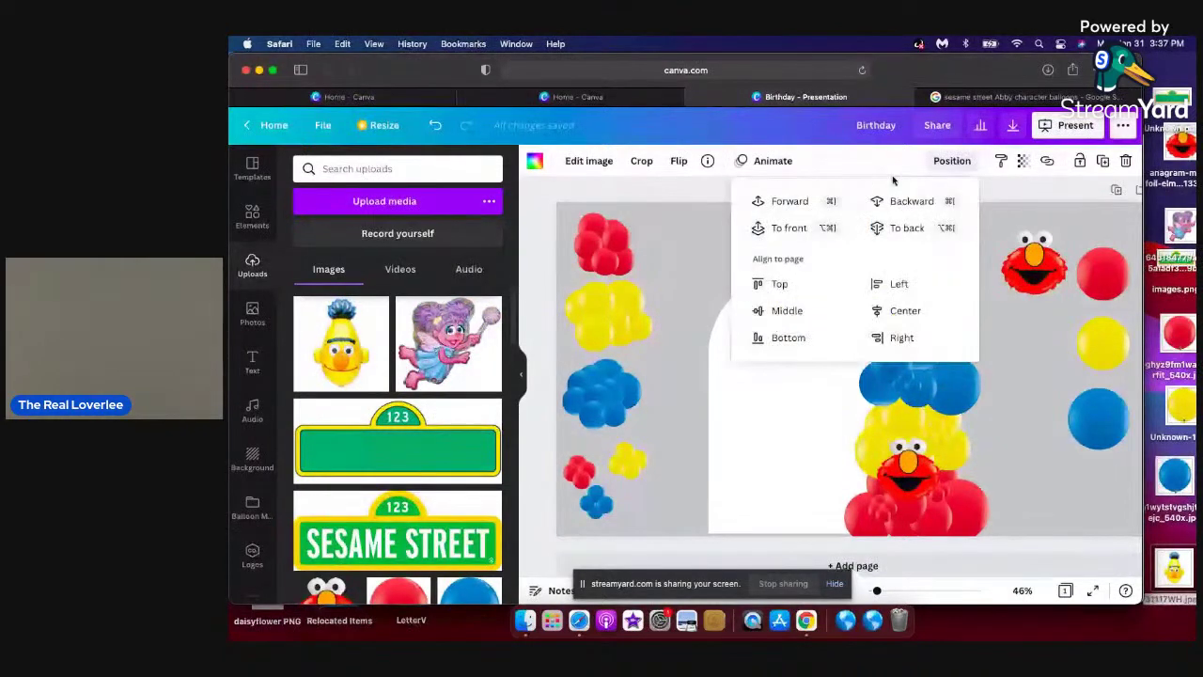
left_click(1018, 425)
left_click(1018, 425)
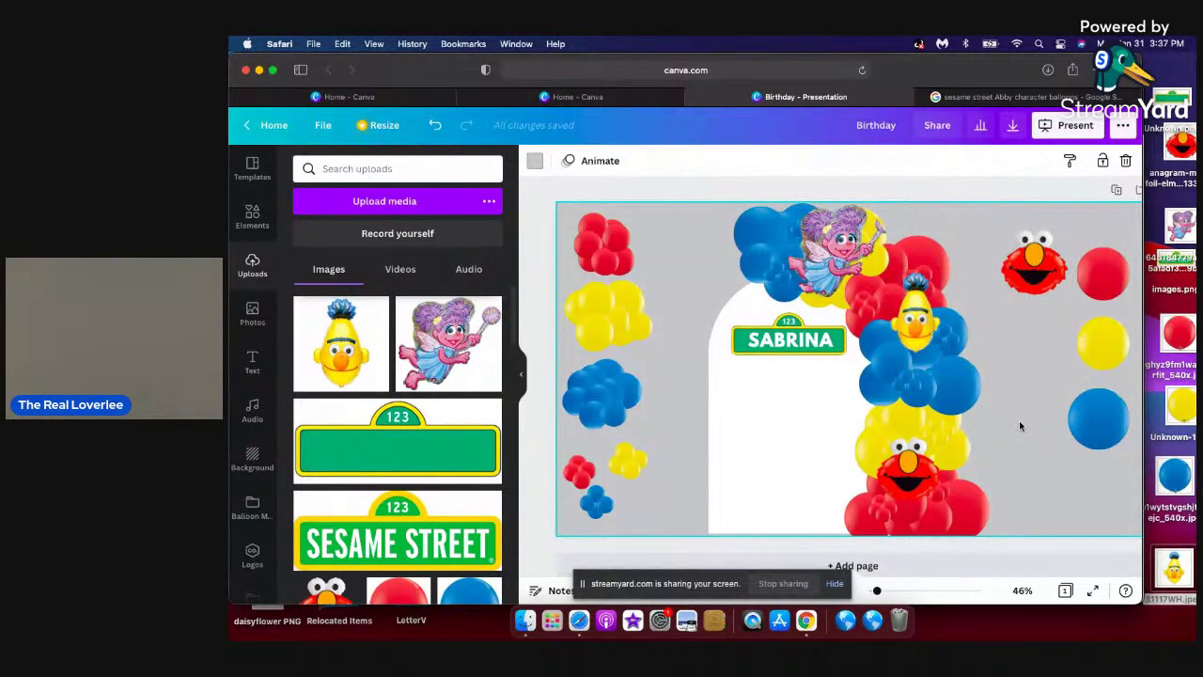
Move the garland's Elmo balloon up to where the blue and lower yellow clusters meet.
left_click(916, 477)
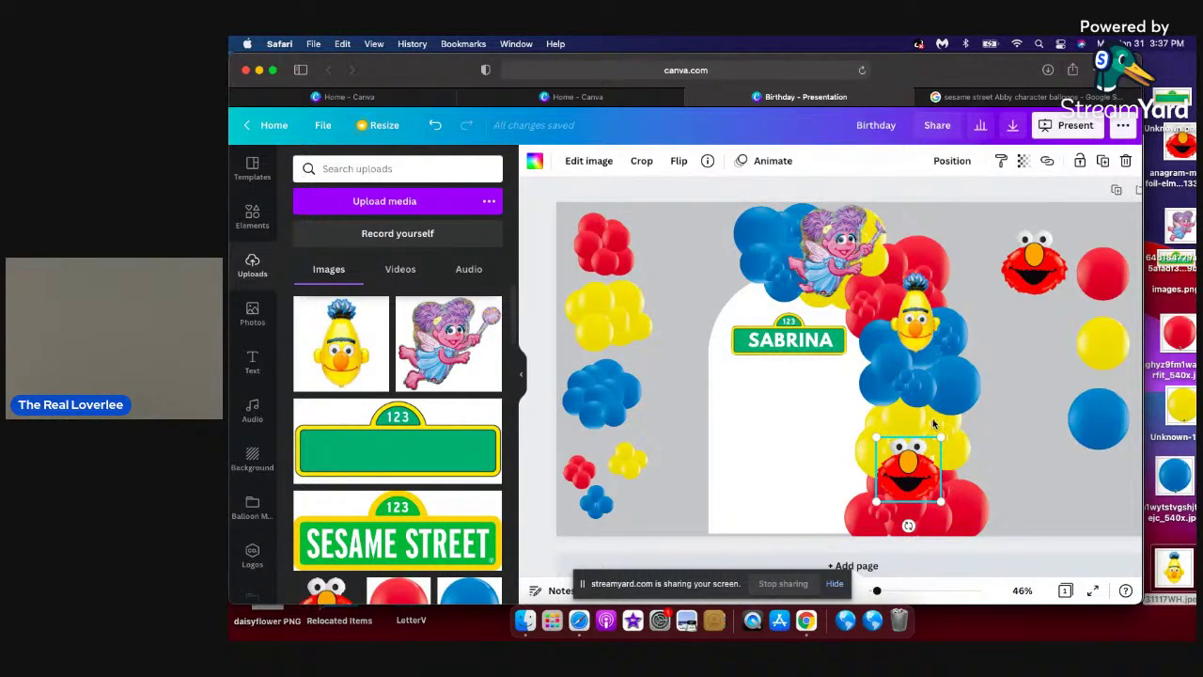
left_click_drag(919, 469, 911, 425)
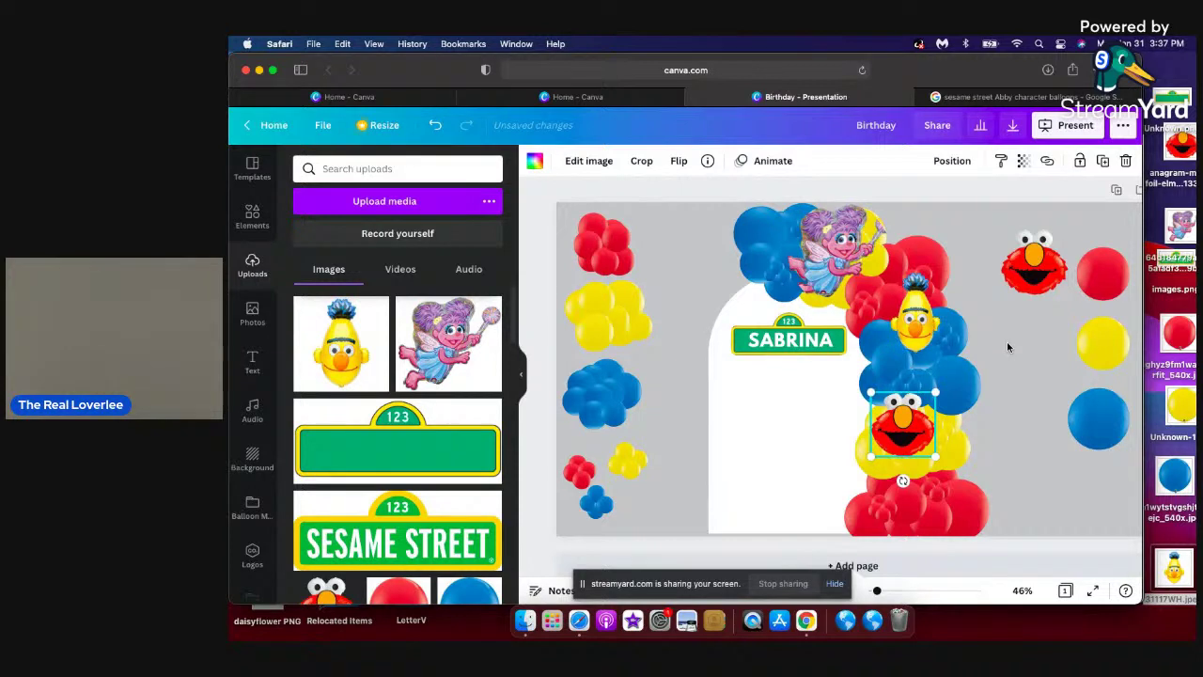
Delete the spare Elmo balloon beside the single red balloon, keeping the one on the garland.
left_click(1002, 244)
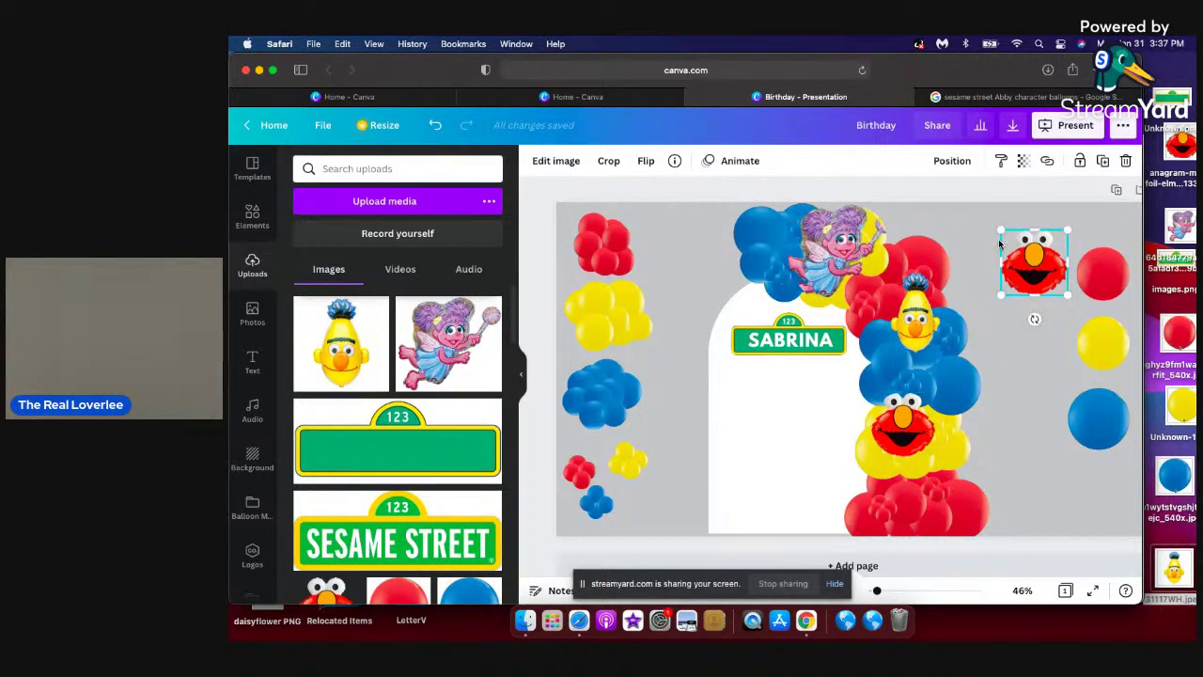
key("BackSpace")
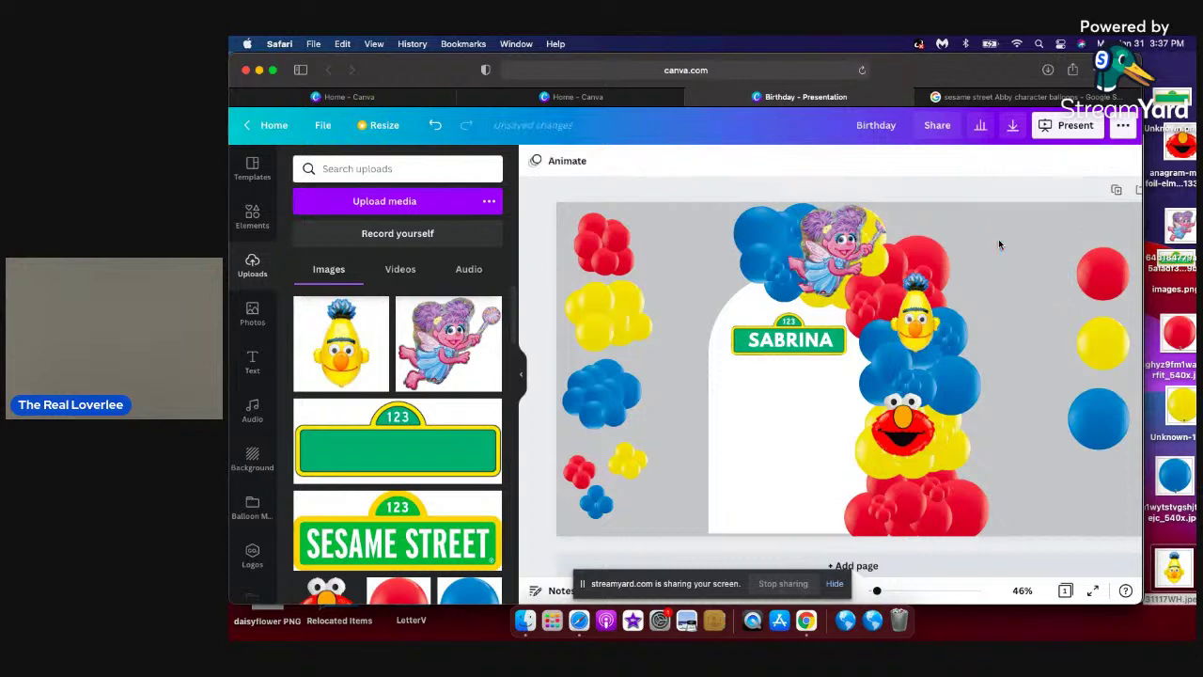
Enlarge the outer balloon of the loose blue cluster and delete the small balloons in the cluster's middle.
left_click(638, 406)
left_click_drag(643, 410, 658, 425)
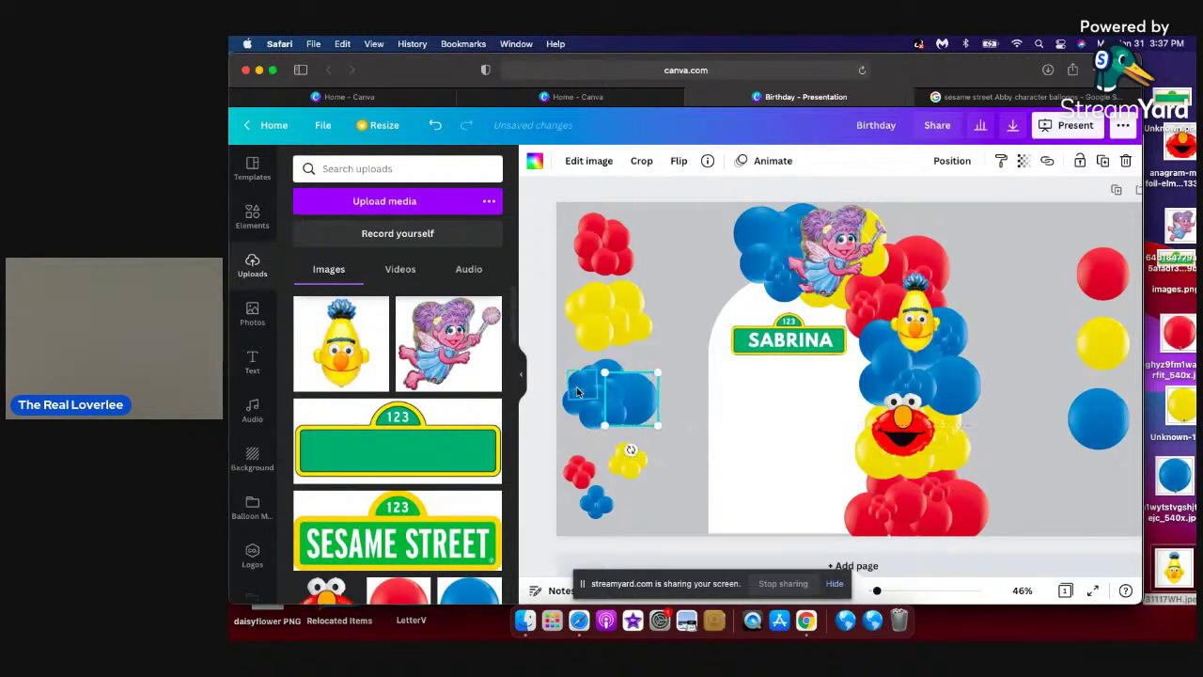
left_click(597, 390)
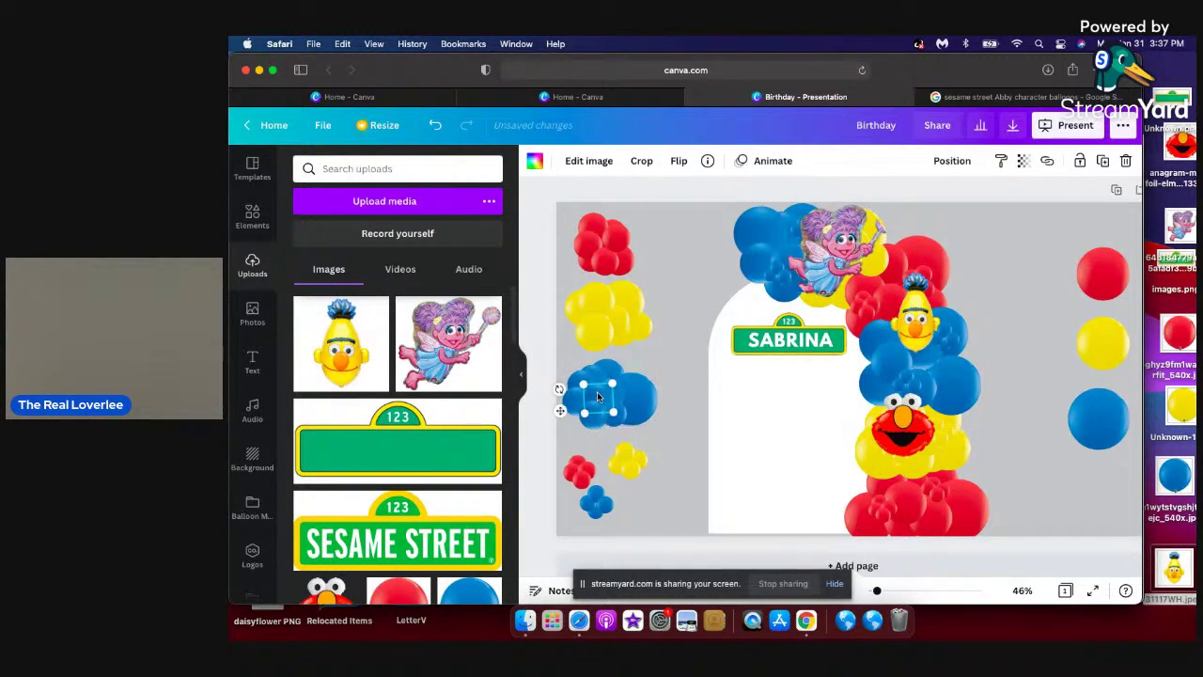
left_click(597, 391)
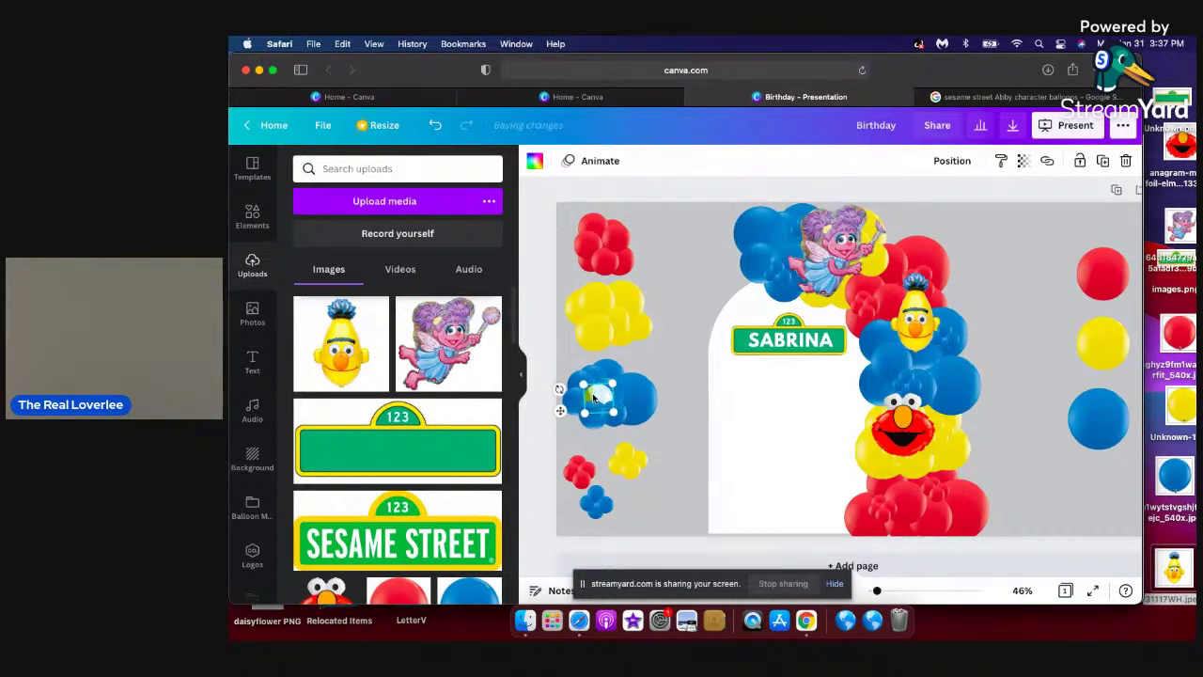
key("Delete")
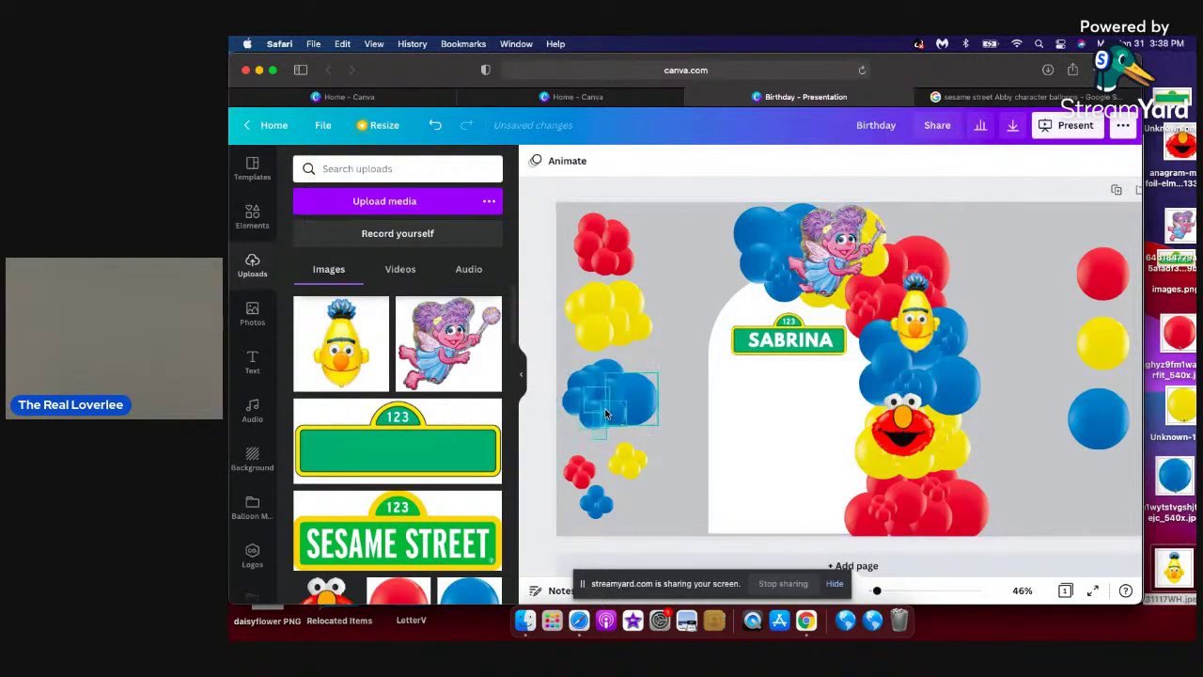
left_click(602, 413)
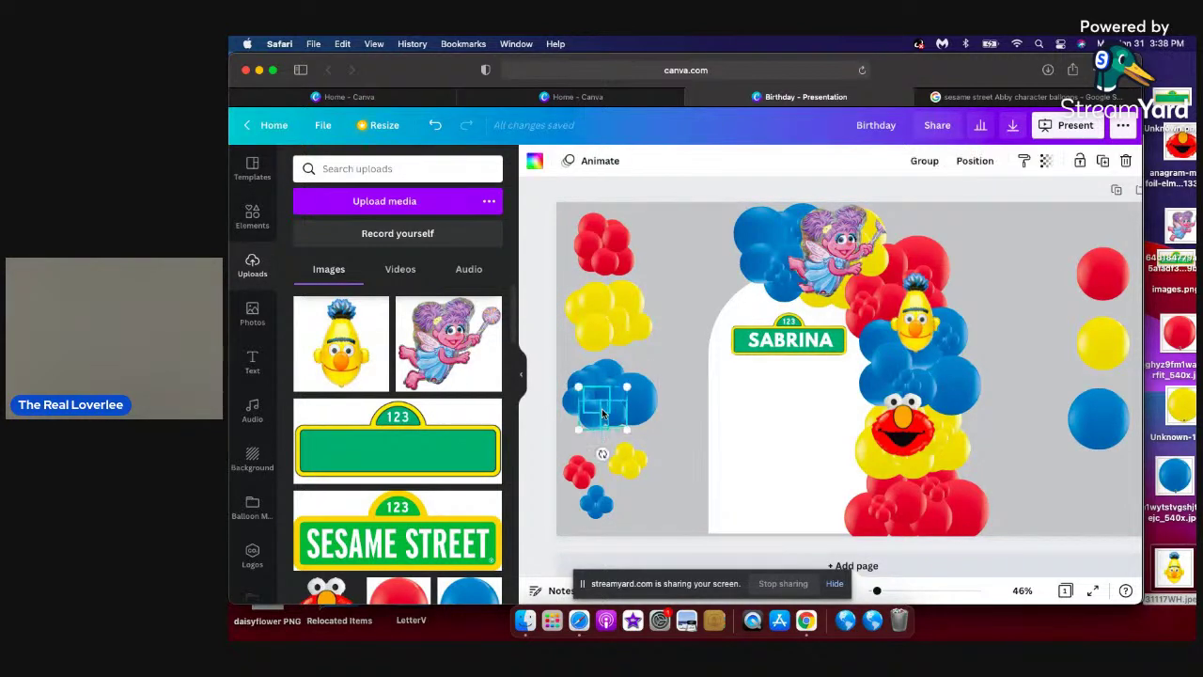
key("Delete")
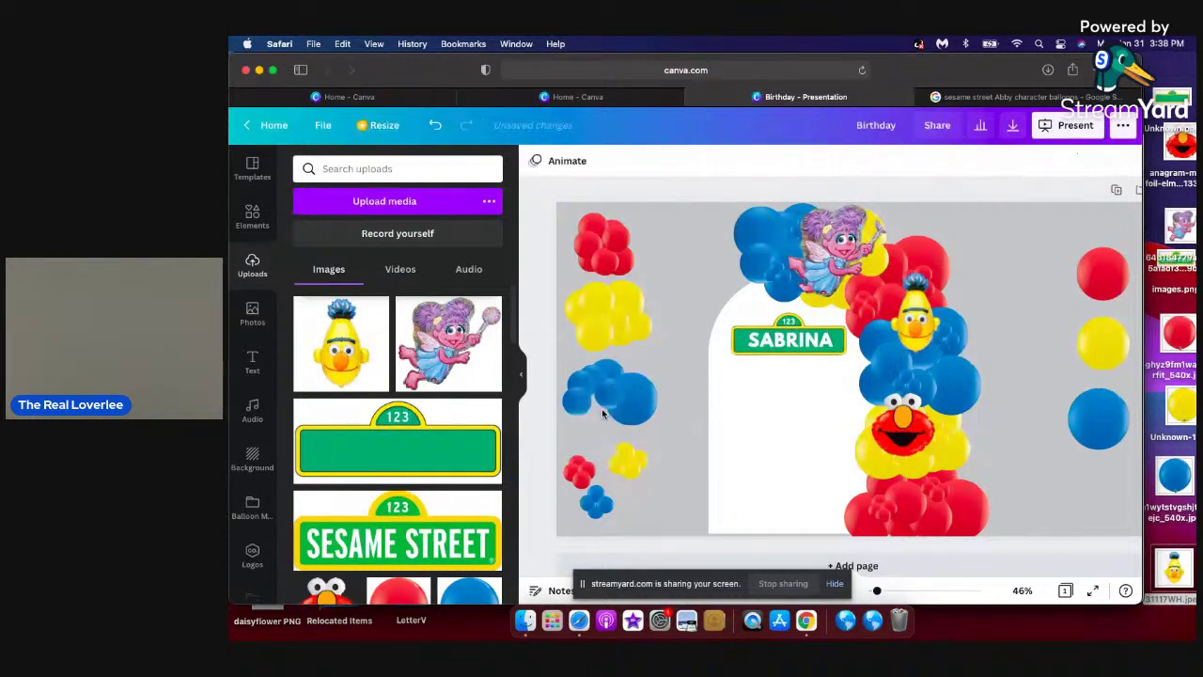
Shift small balloons into the gap in the loose blue cluster and enlarge the balloon at its upper outer corner.
left_click(593, 376)
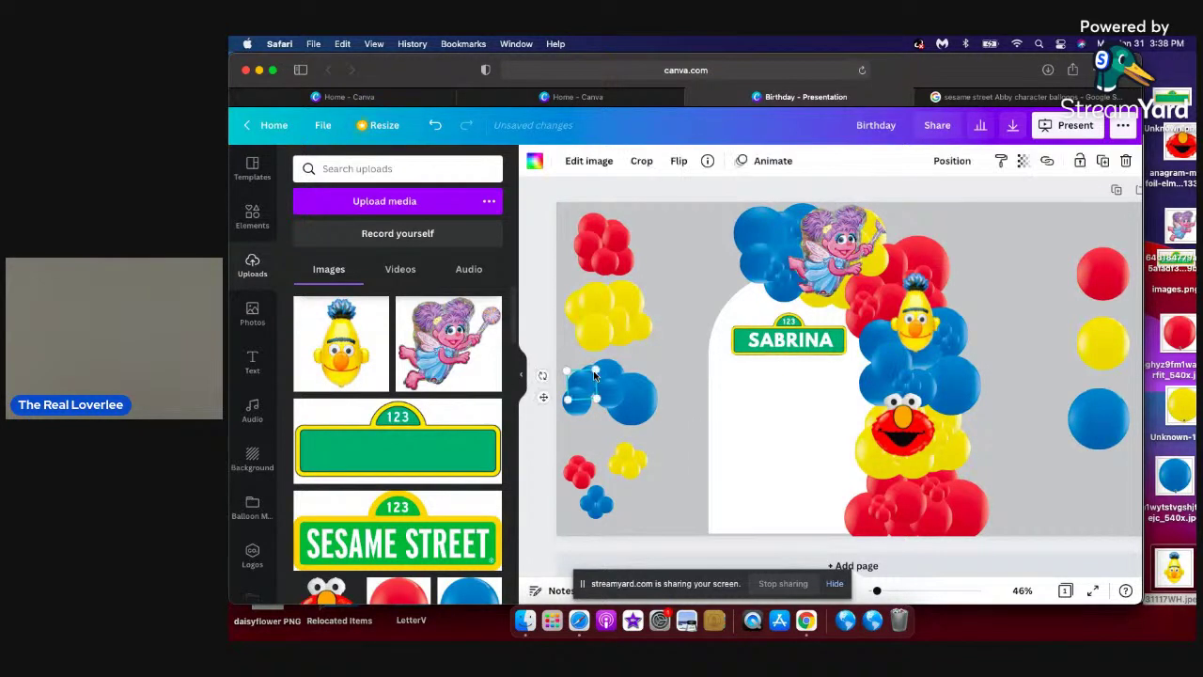
left_click_drag(593, 375, 599, 380)
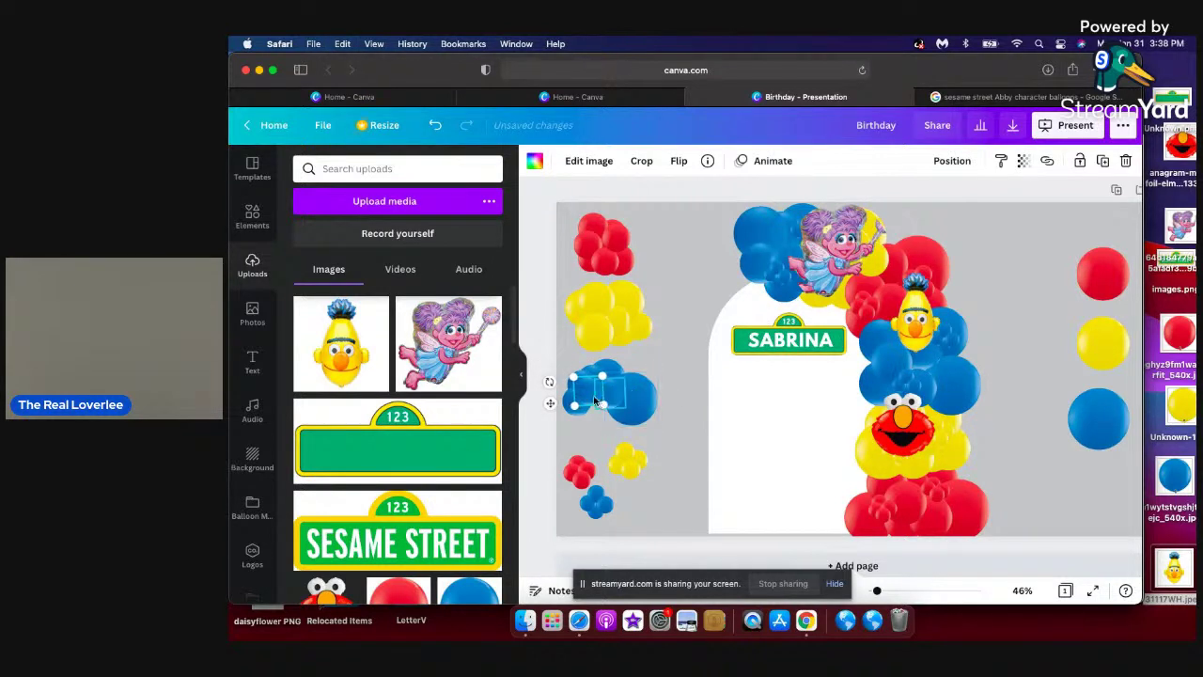
left_click_drag(598, 413, 598, 401)
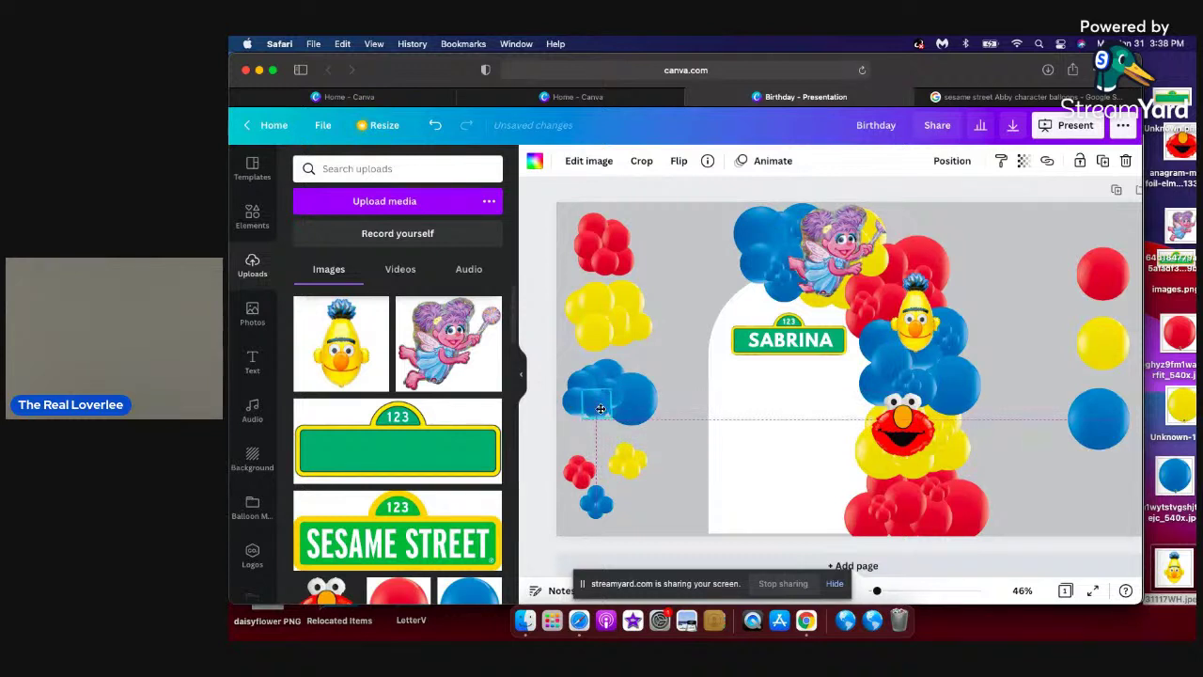
left_click(577, 366)
left_click_drag(577, 365, 562, 354)
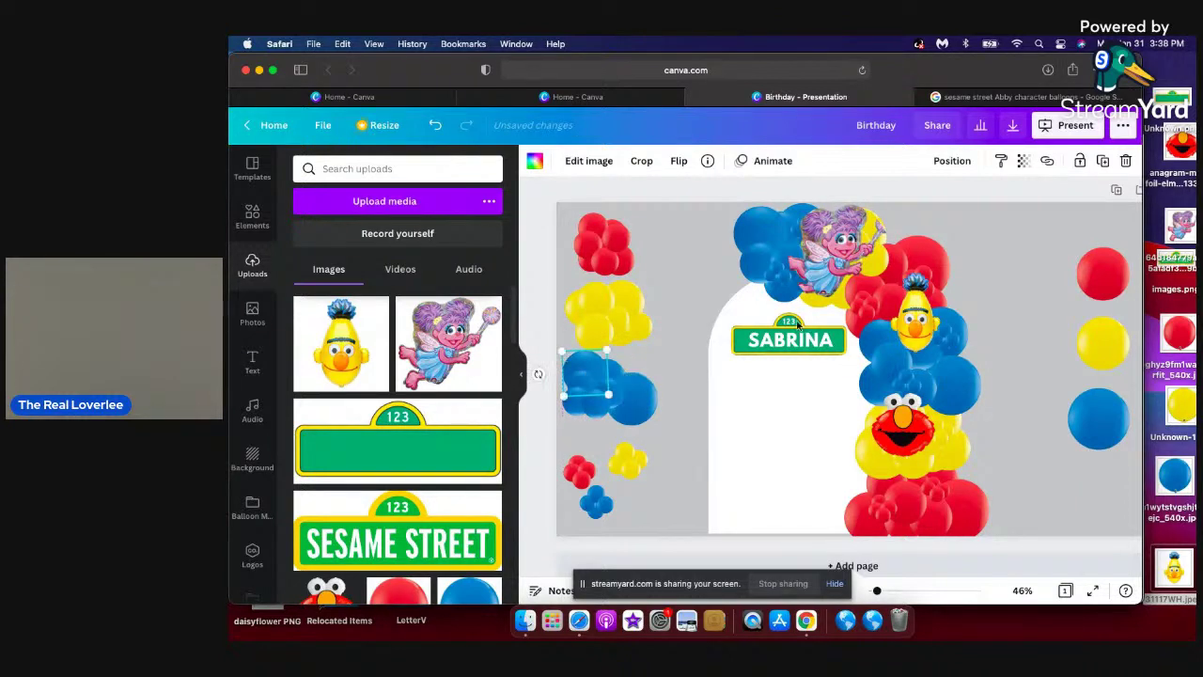
left_click(1050, 379)
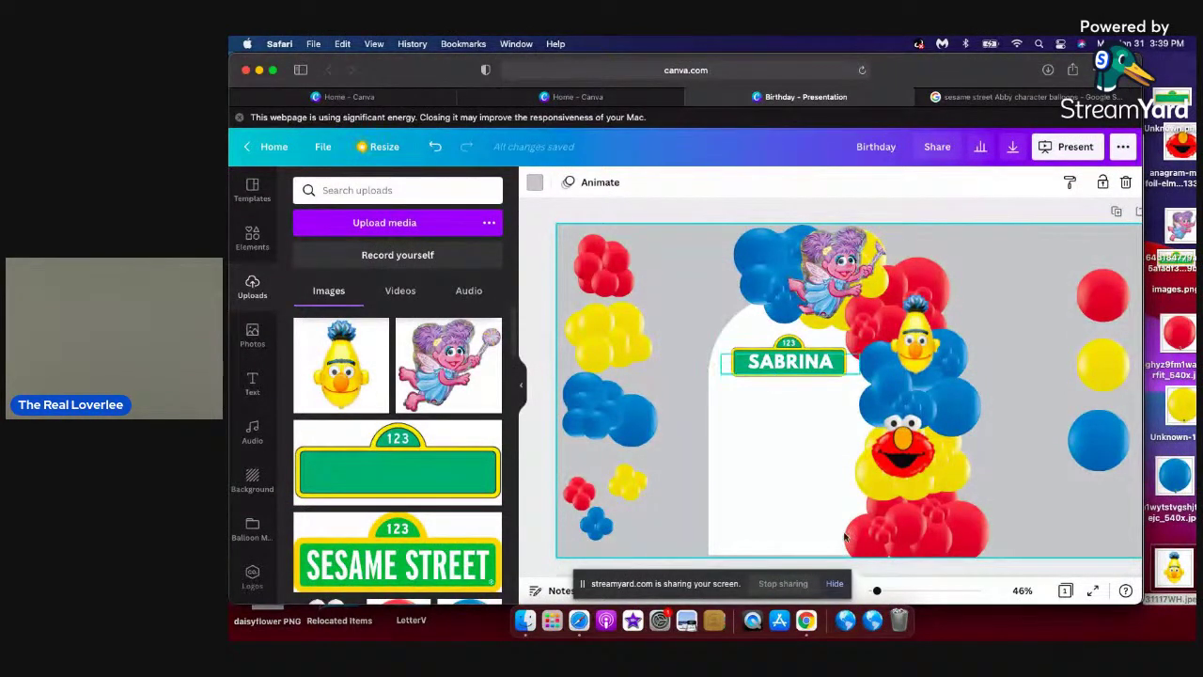
left_click(774, 589)
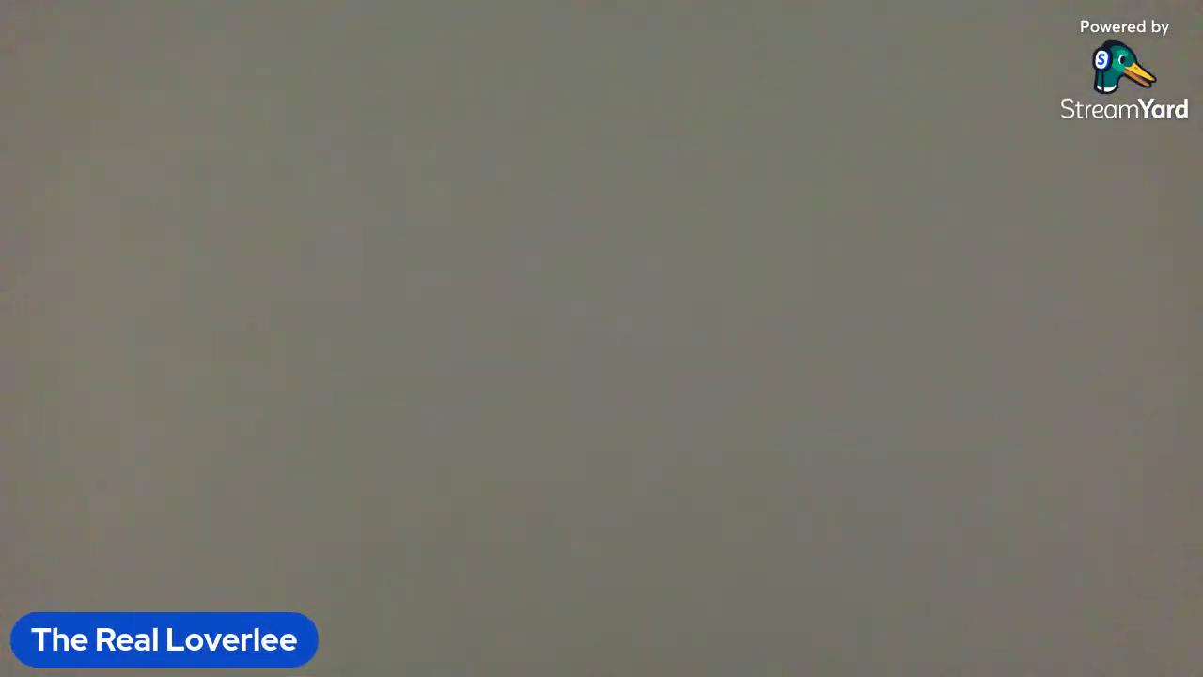